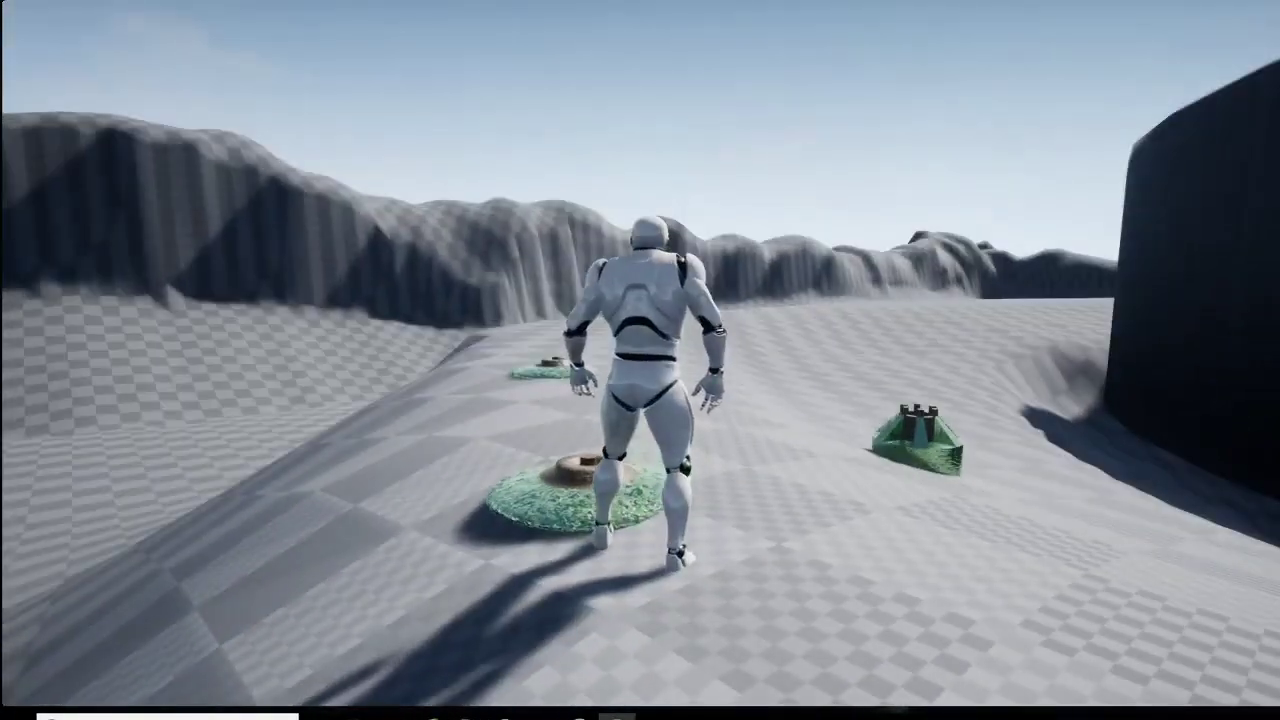
Run the character toward the green mine, then leave play and return to the level editor.
key(w)
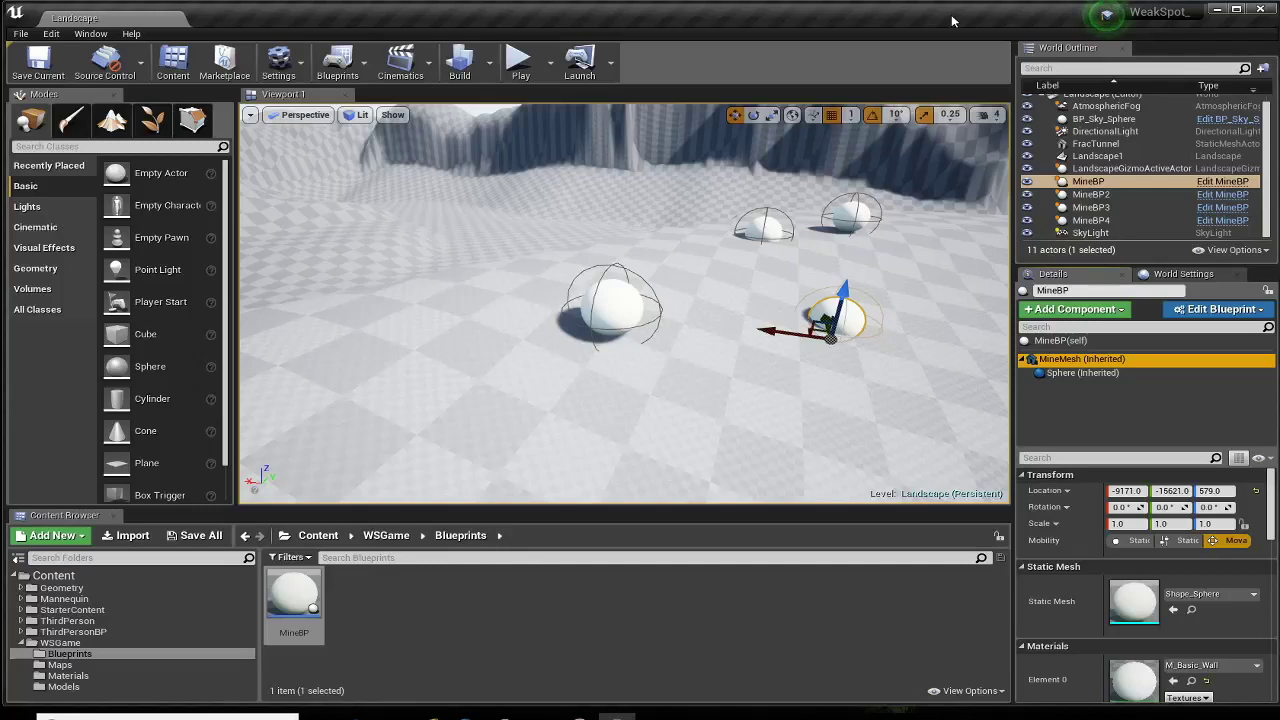
Select MineBP4 and MineBP, pull the camera back, and launch a Play-in-Editor test.
click(605, 302)
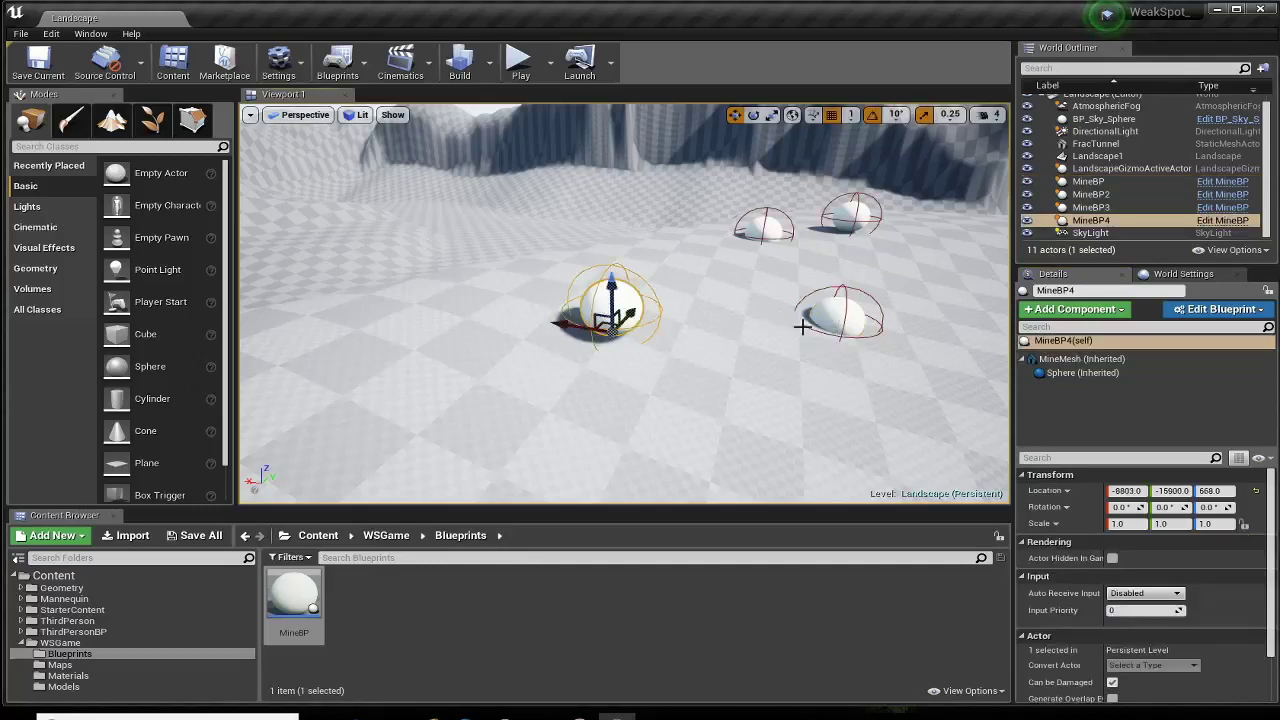
click(855, 311)
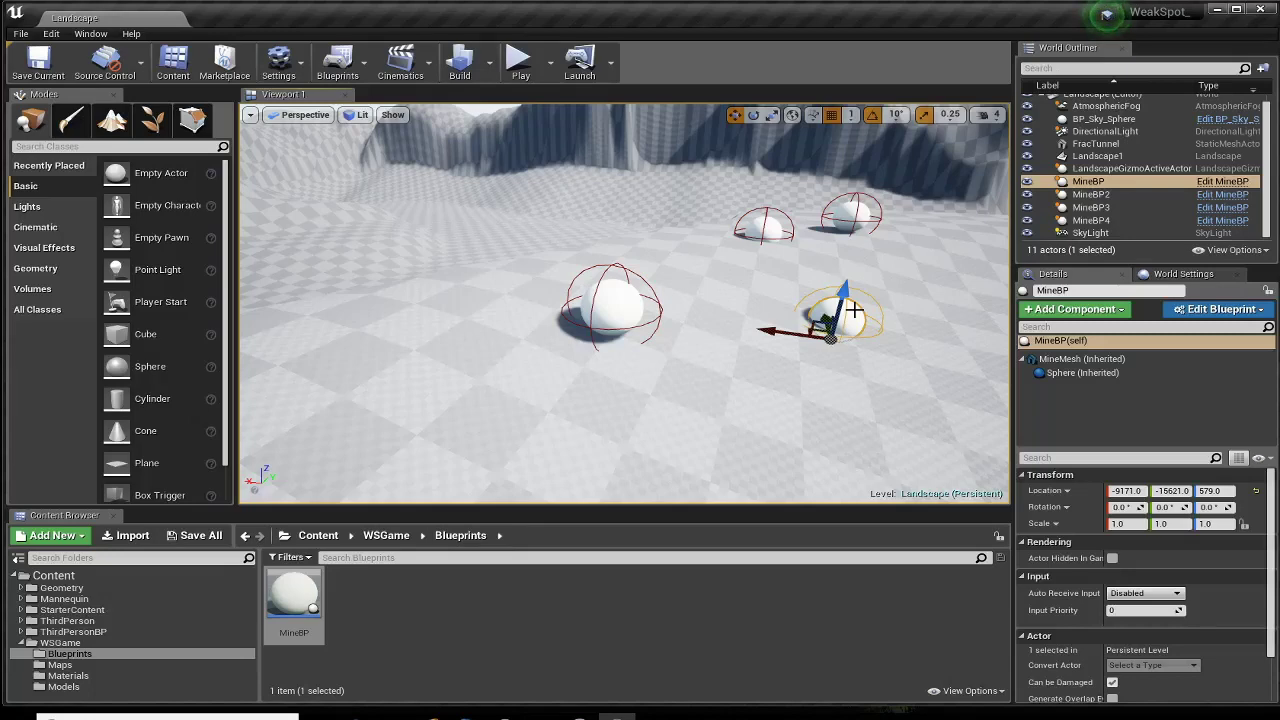
mouse_move(736, 319)
right_down()
mouse_move(760, 319)
mouse_move(700, 319)
right_up()
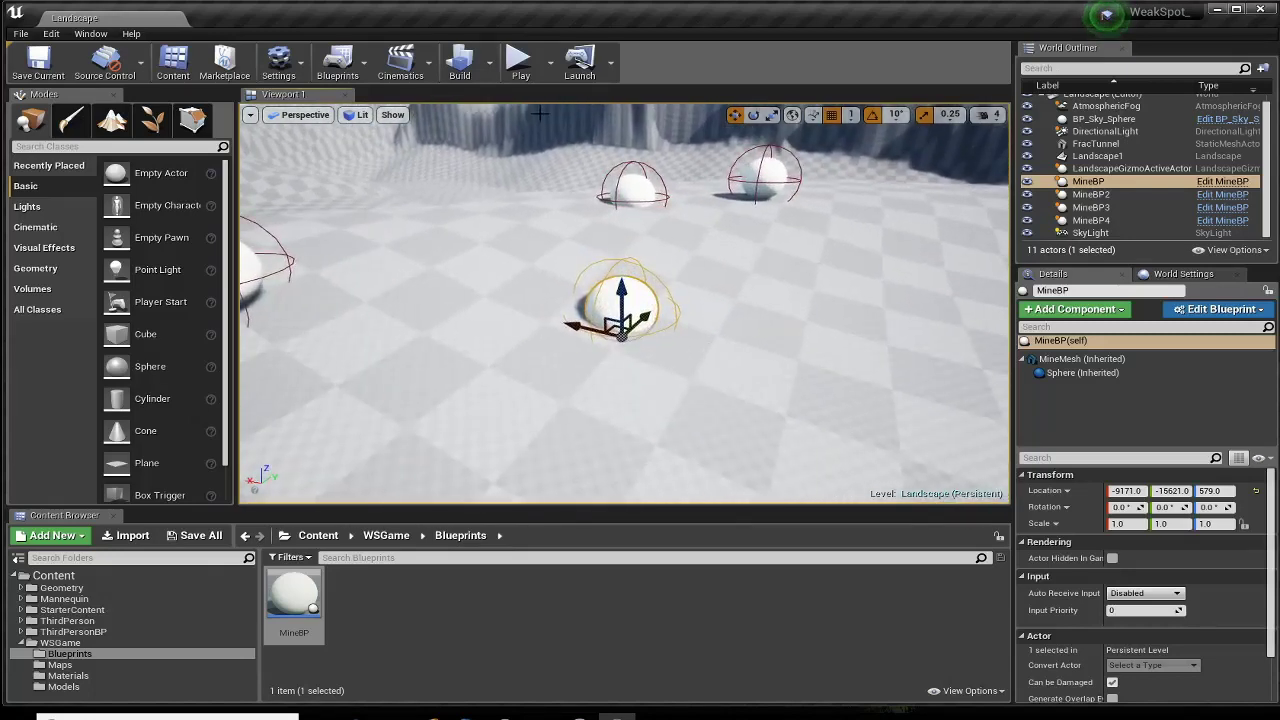
click(520, 66)
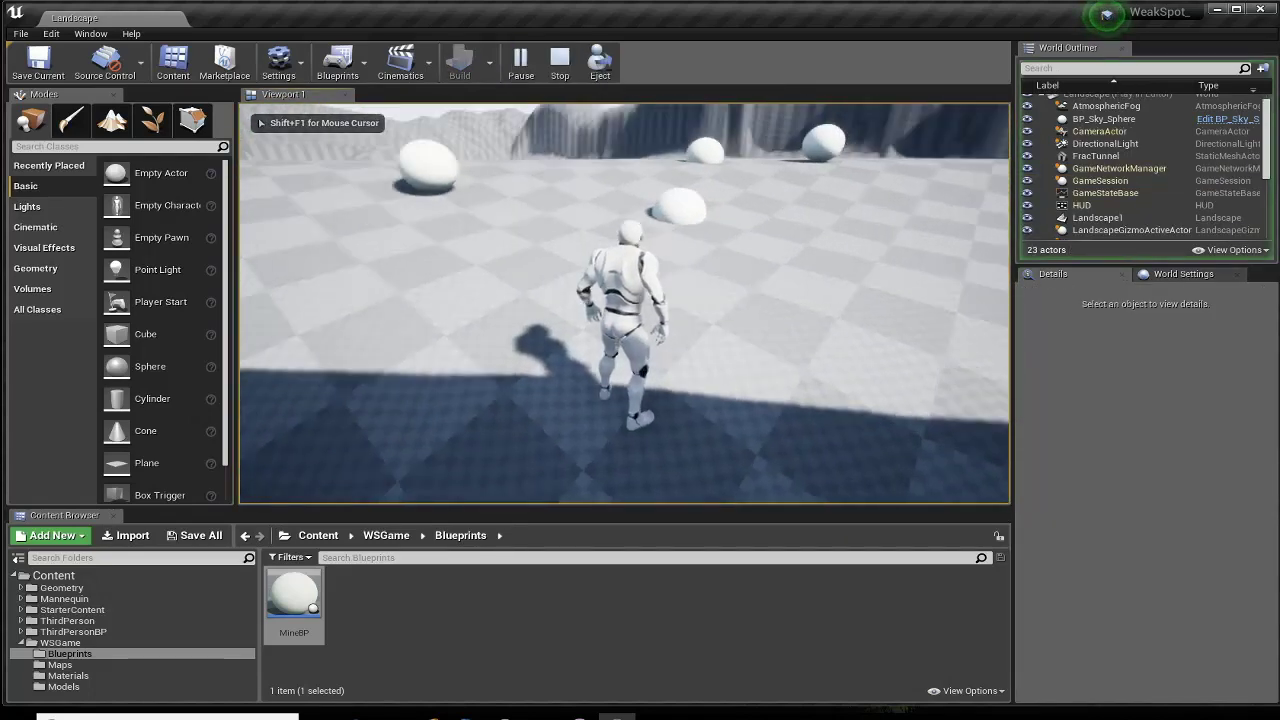
Run the character into several mine spheres to detonate them, then stop playing.
key(w)
key(w)
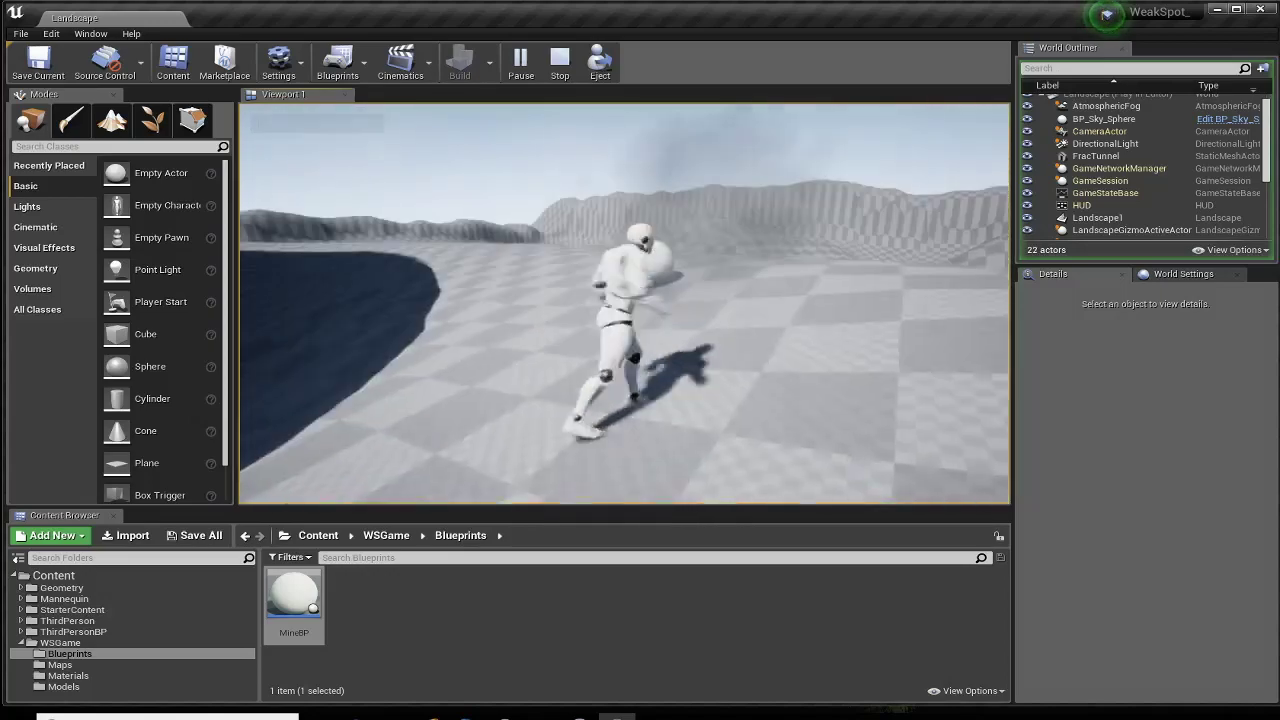
key(w)
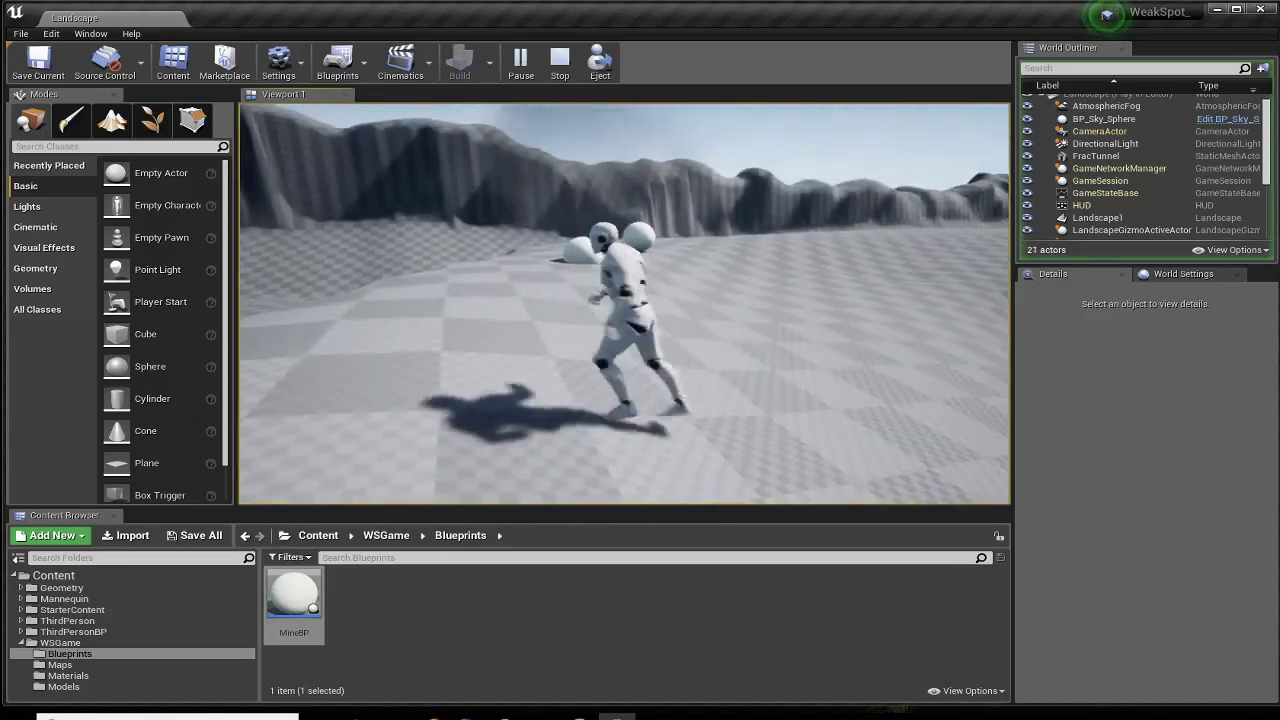
key(w)
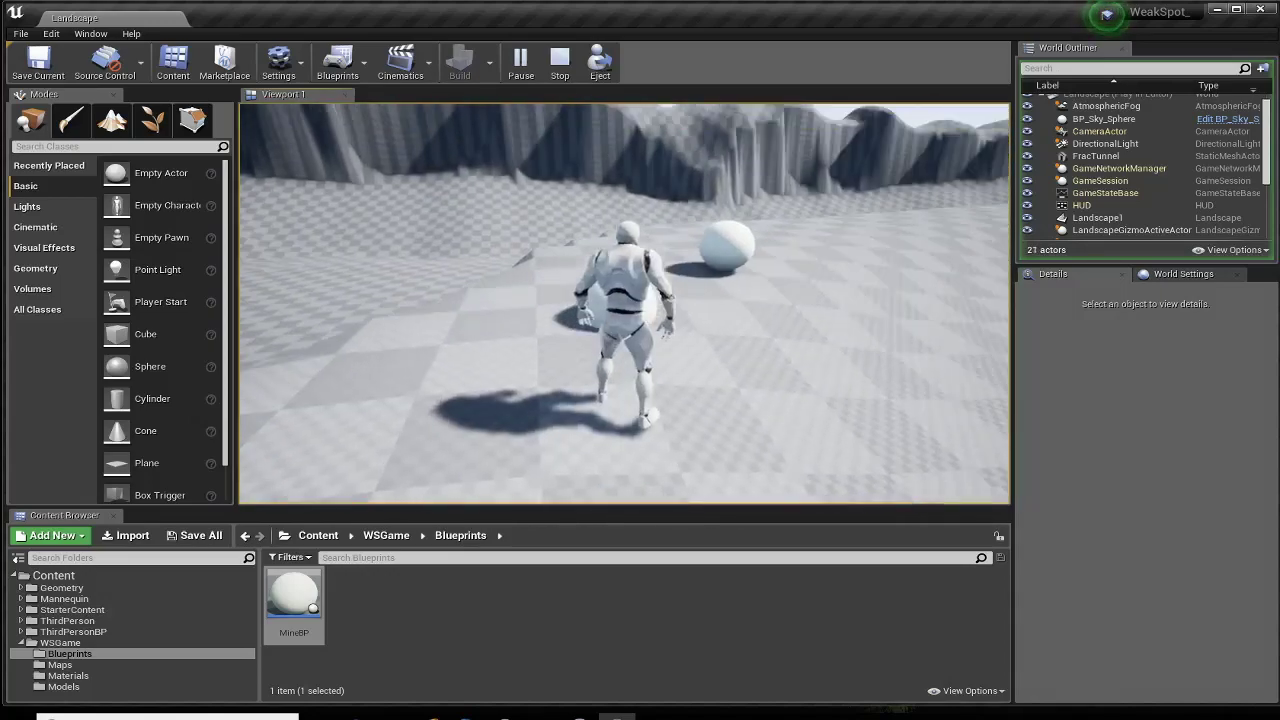
key(w)
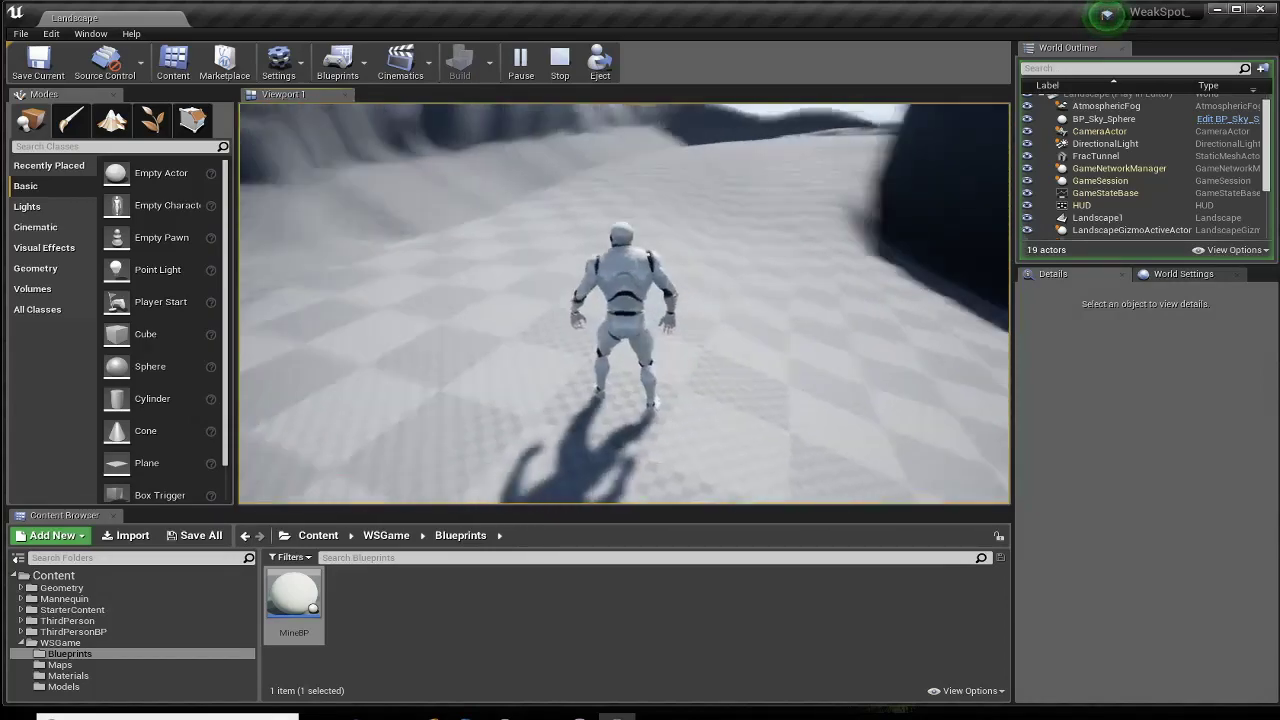
key(Escape)
Open the MineBP blueprint and inspect its MineMesh and Sphere components.
double_click(293, 597)
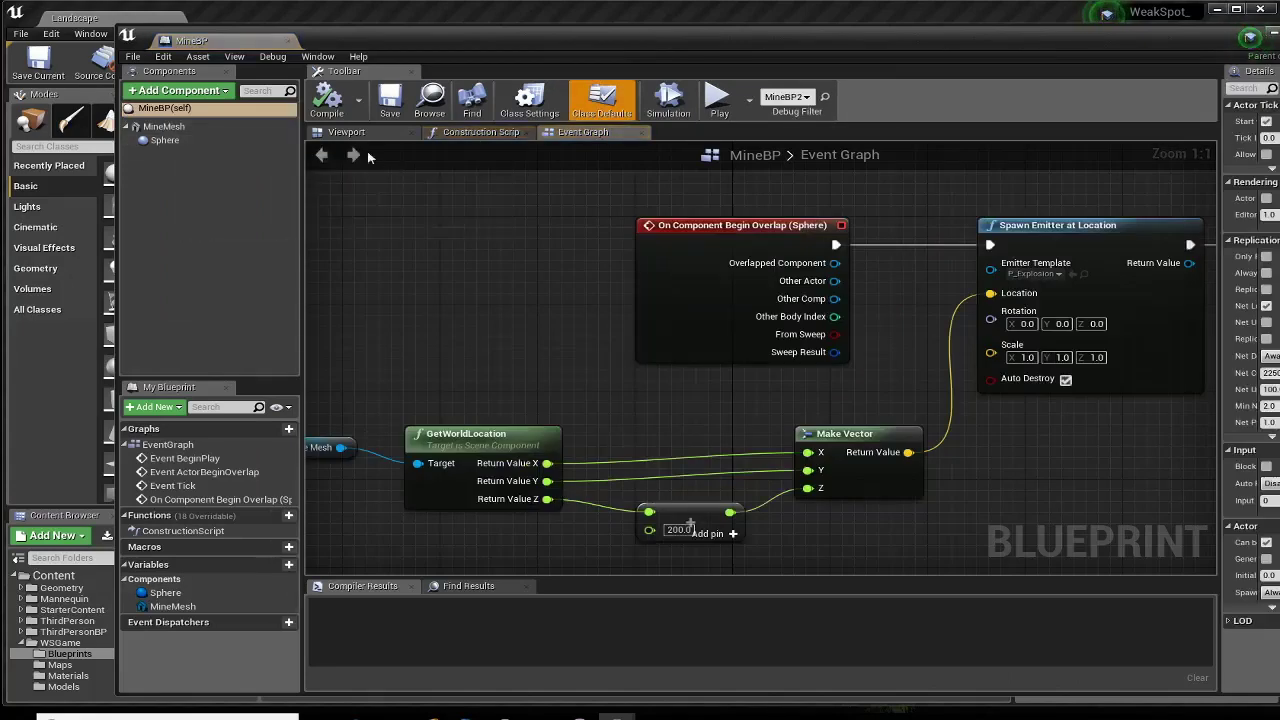
mouse_move(495, 305)
right_down()
mouse_move(617, 293)
mouse_move(398, 284)
right_up()
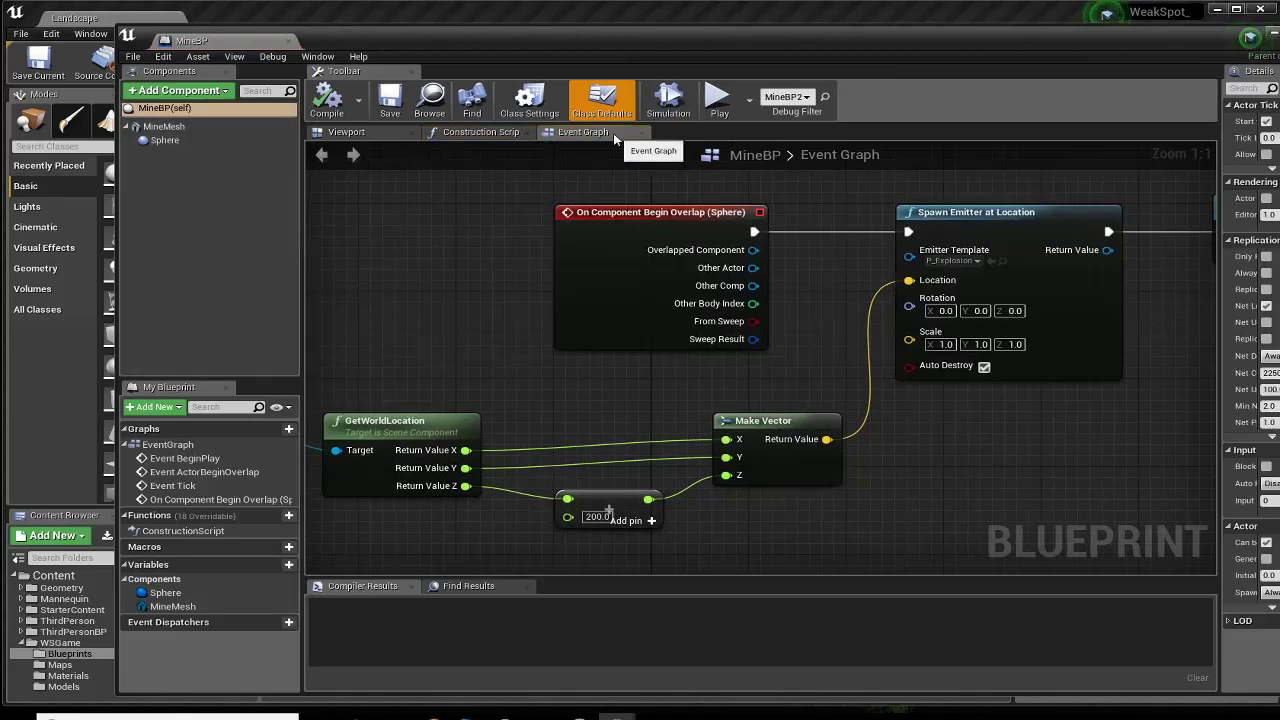
click(166, 128)
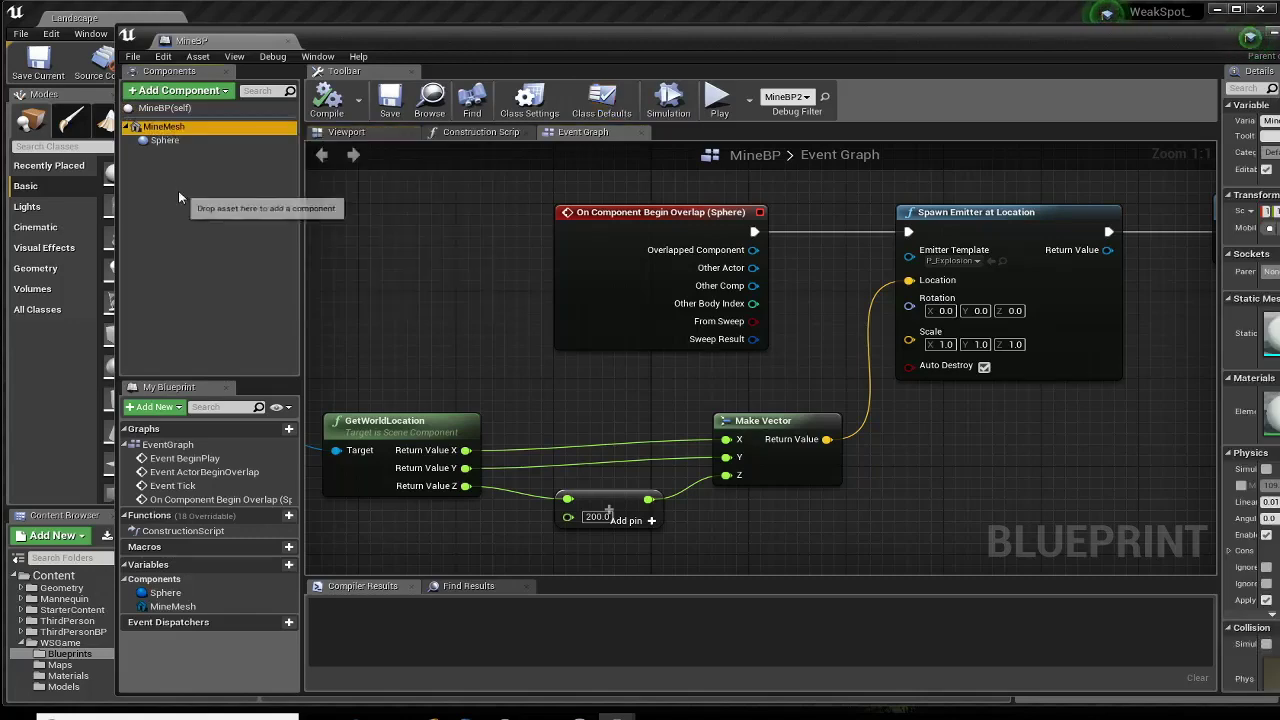
click(167, 143)
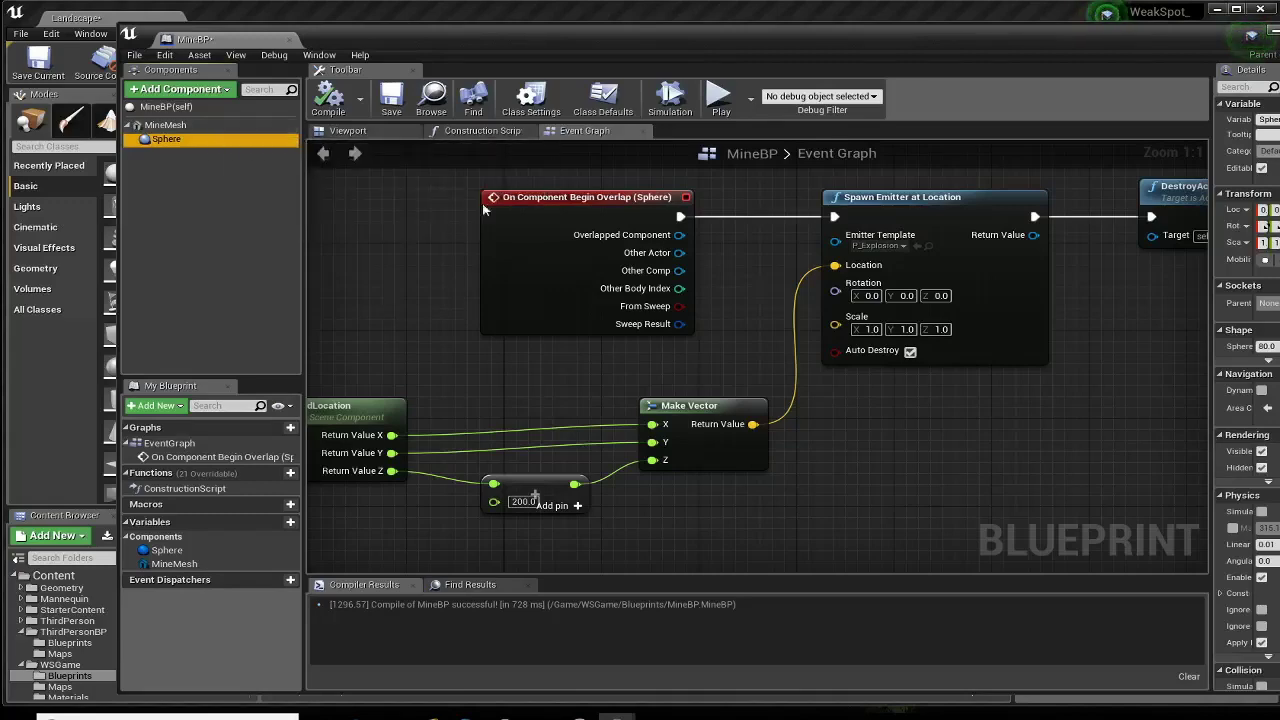
Zoom in, nudge the On Component Begin Overlap node up-left, and reselect the Sphere component.
drag(482, 203, 457, 214)
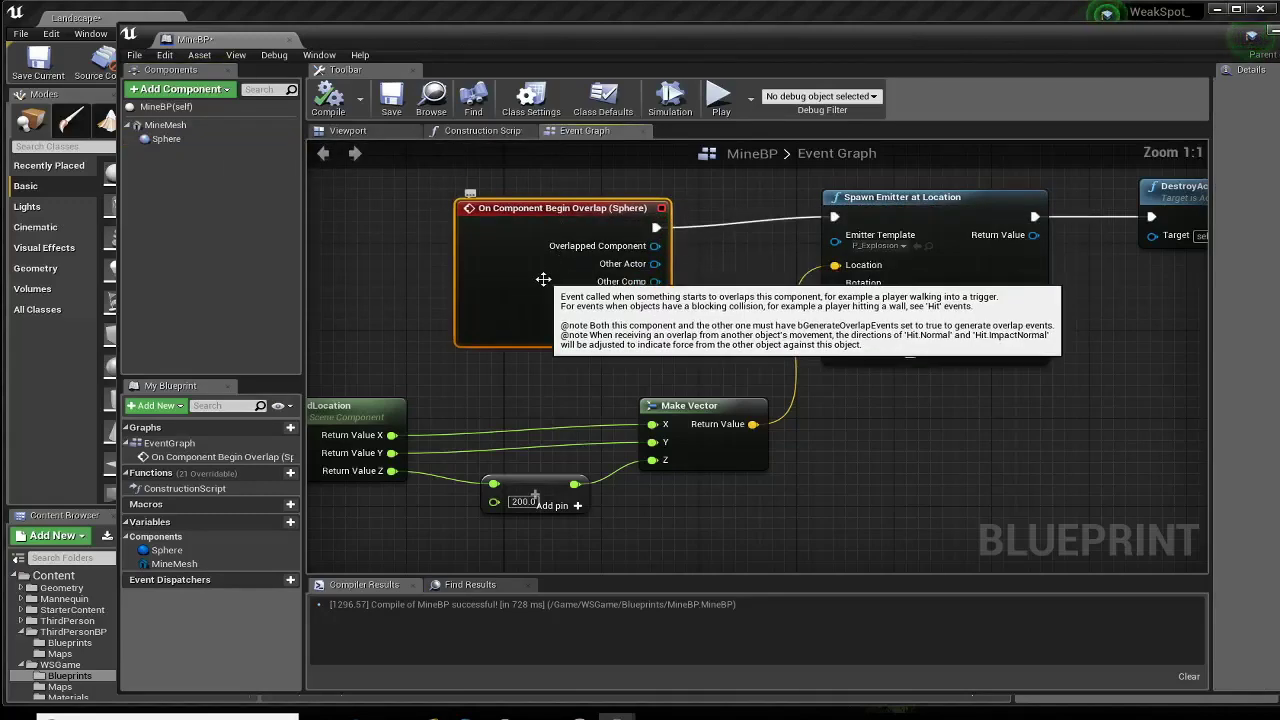
scroll(543, 279, up, 3)
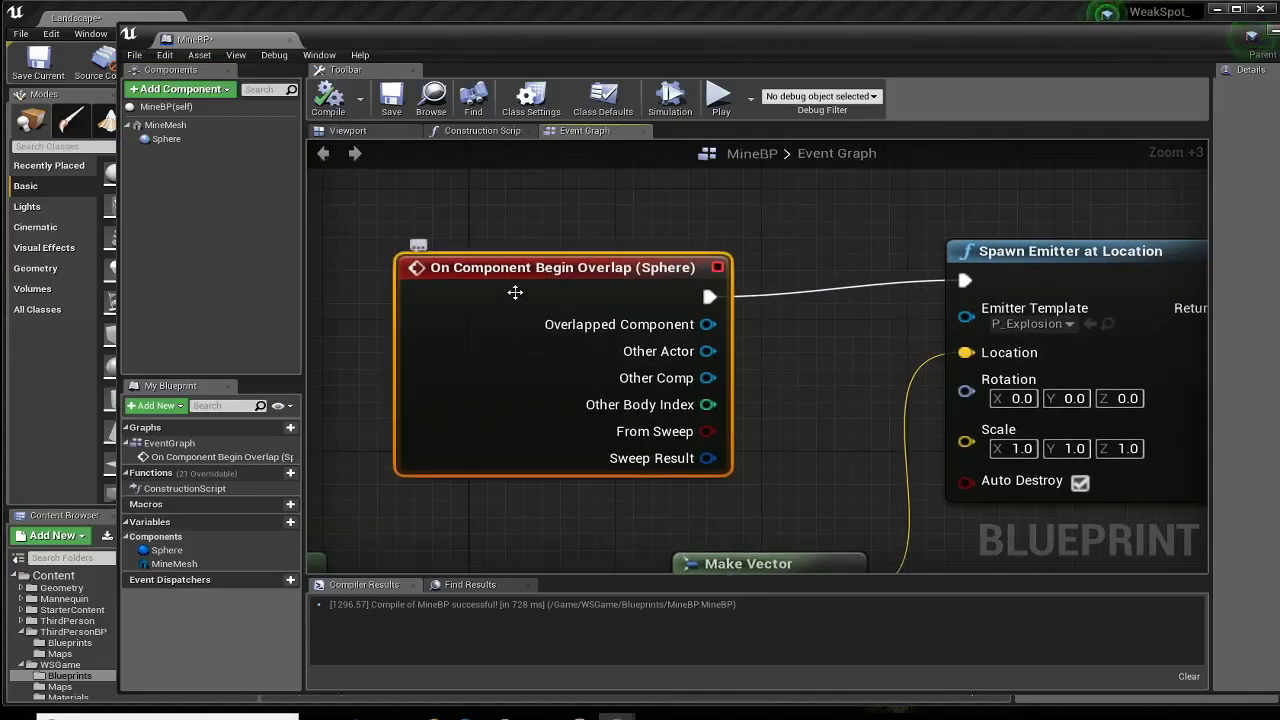
drag(515, 292, 495, 276)
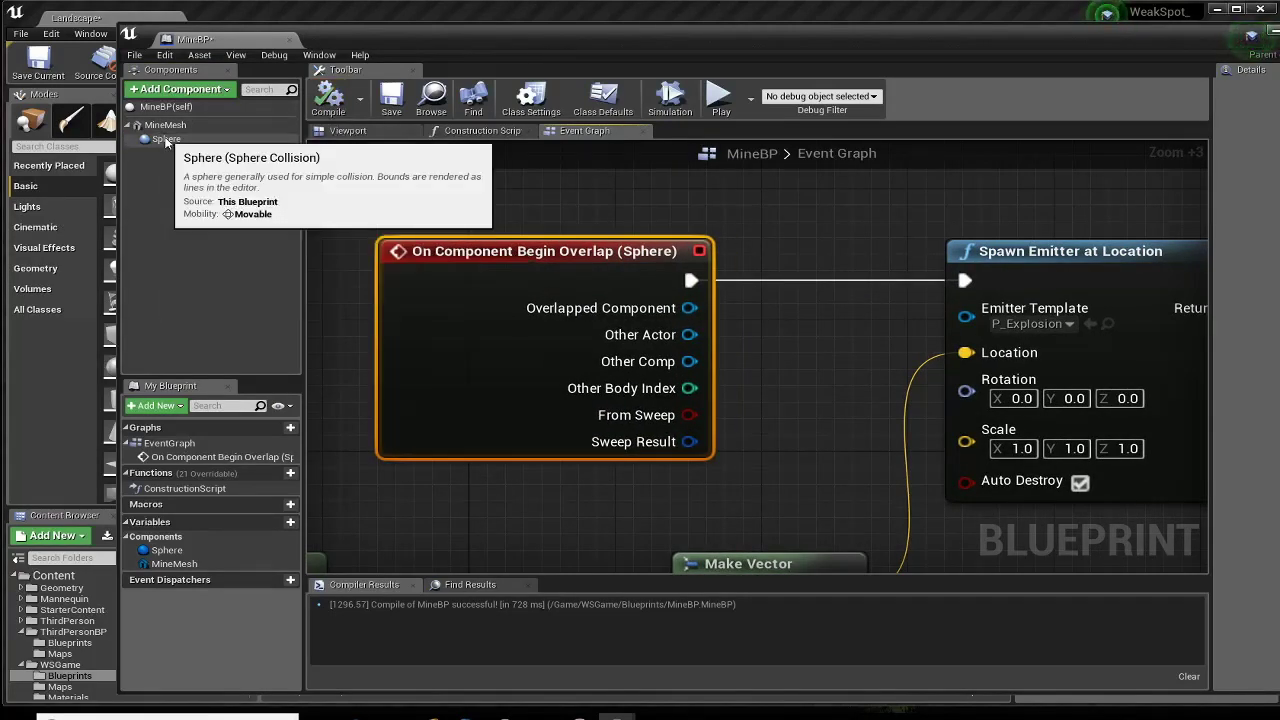
click(166, 141)
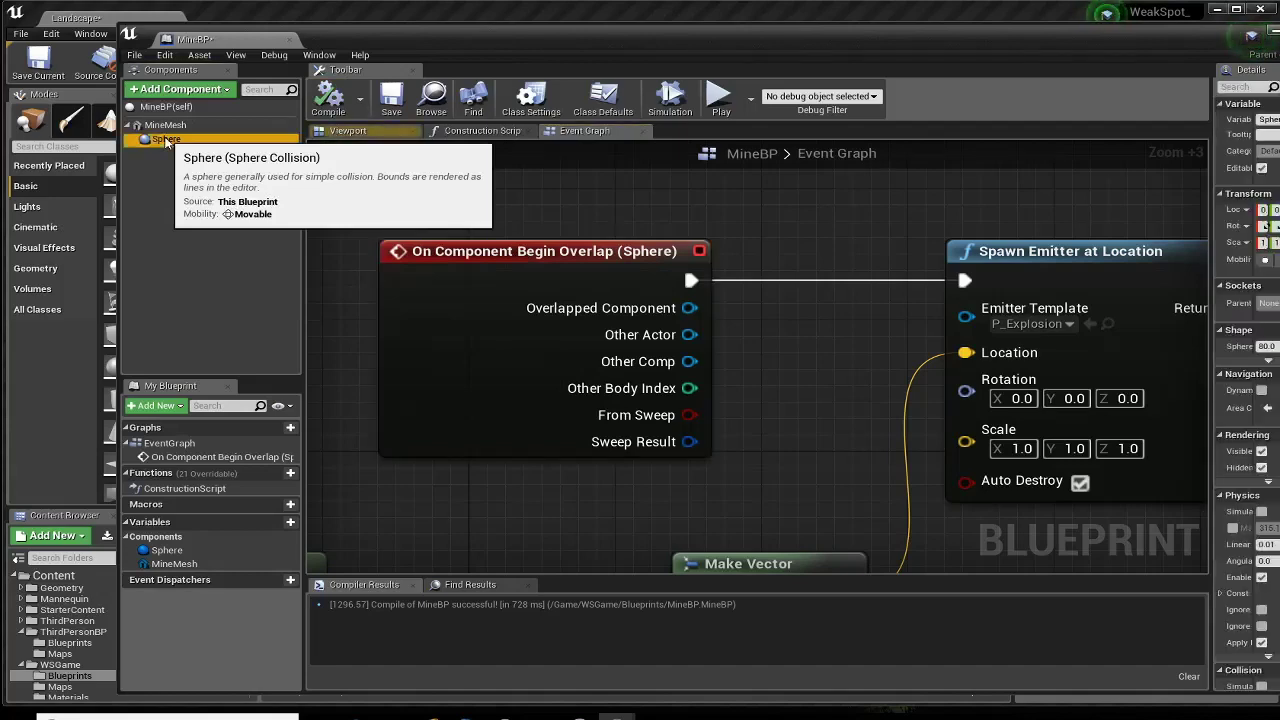
drag(493, 259, 475, 242)
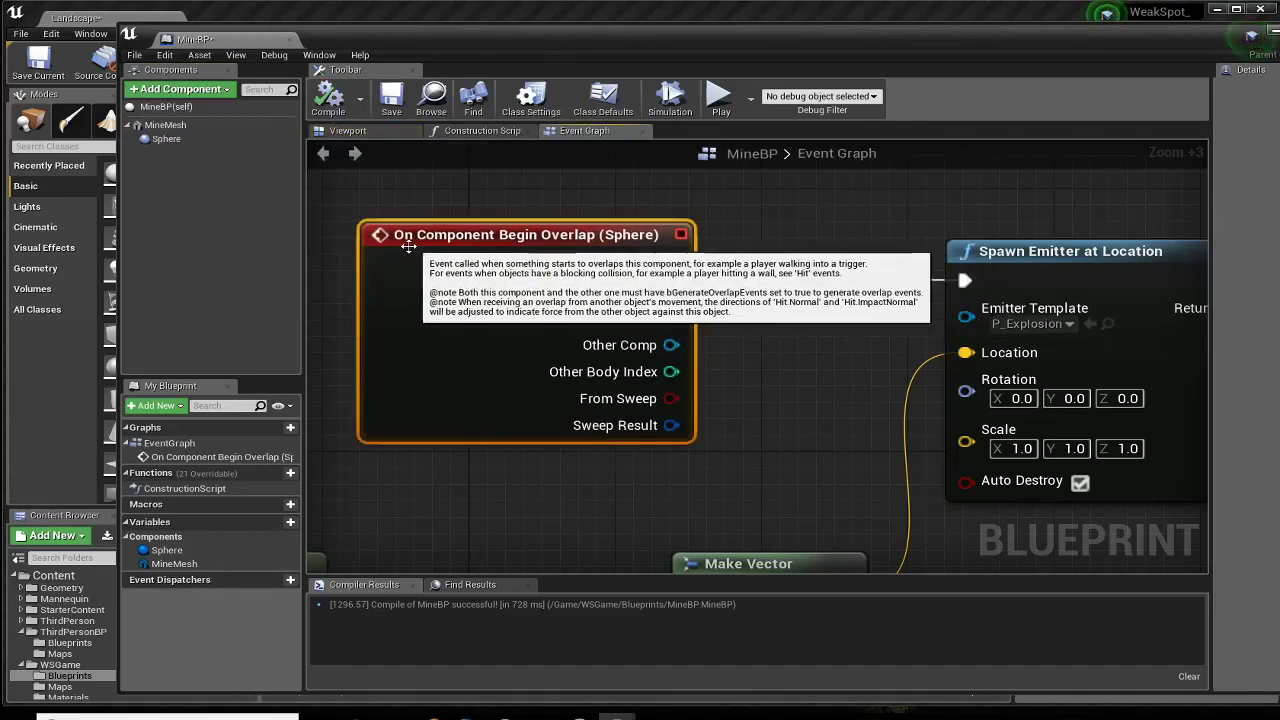
click(166, 141)
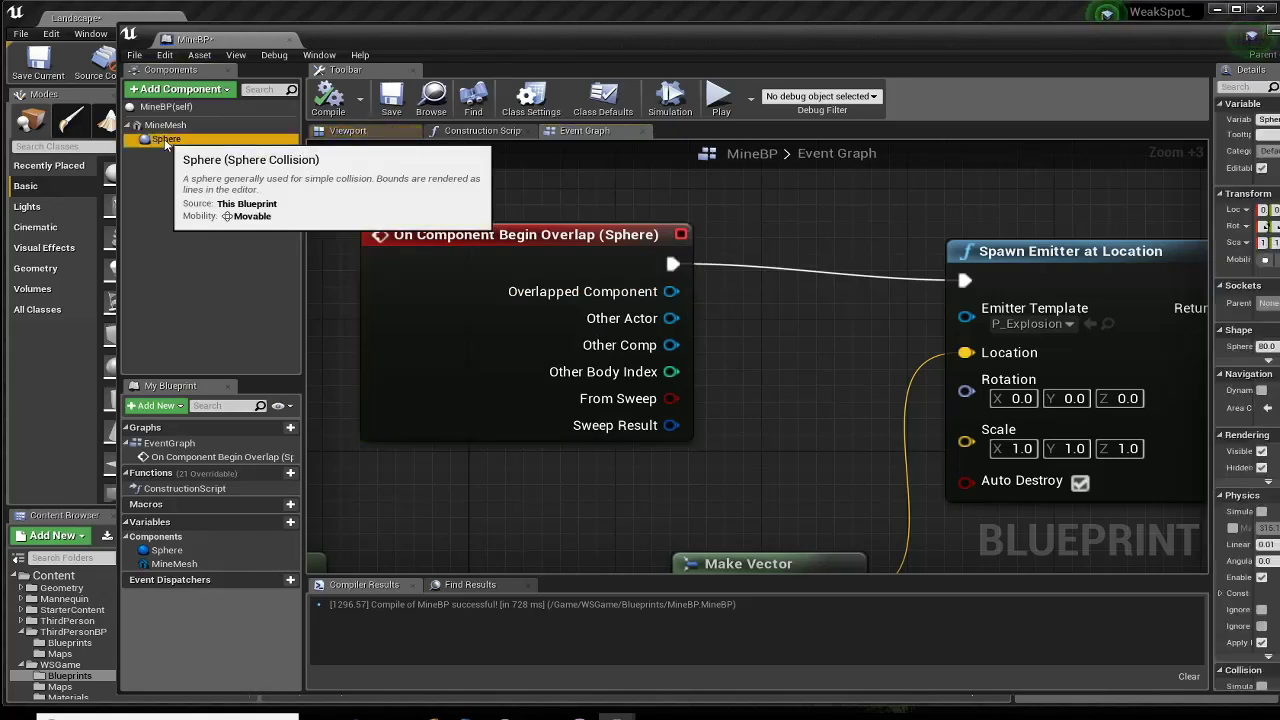
right_click(166, 145)
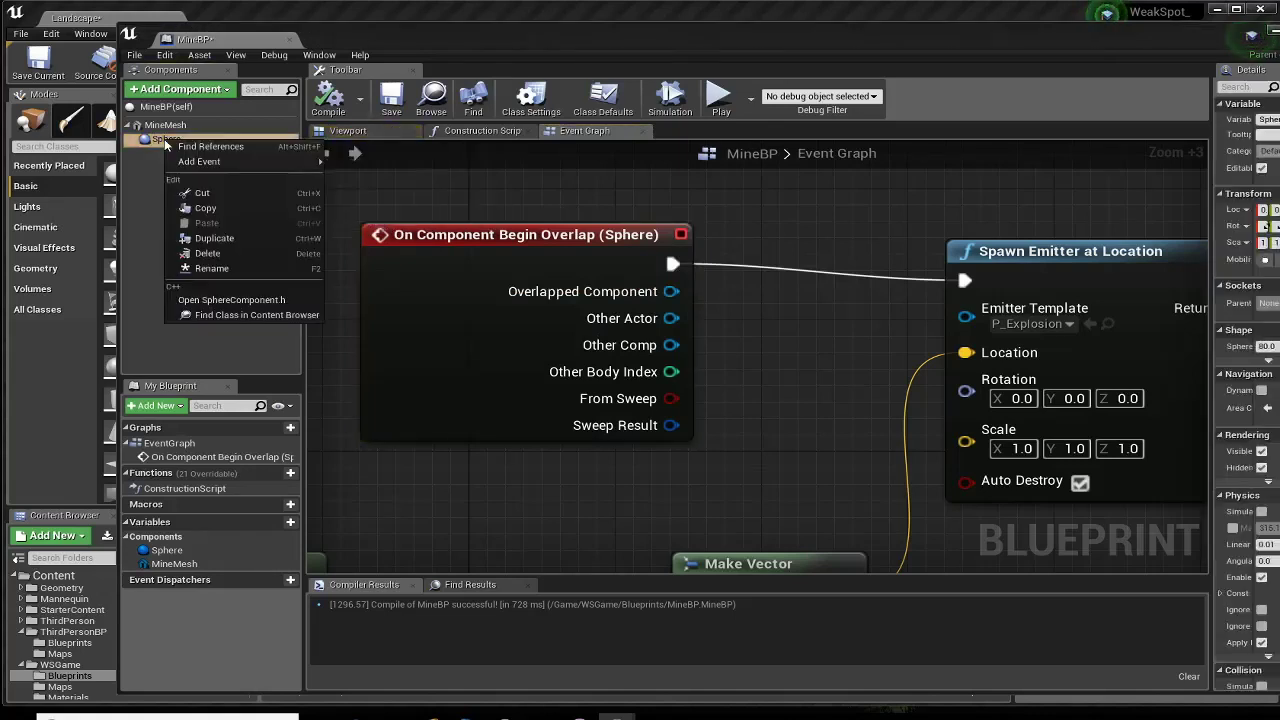
mouse_move(243, 164)
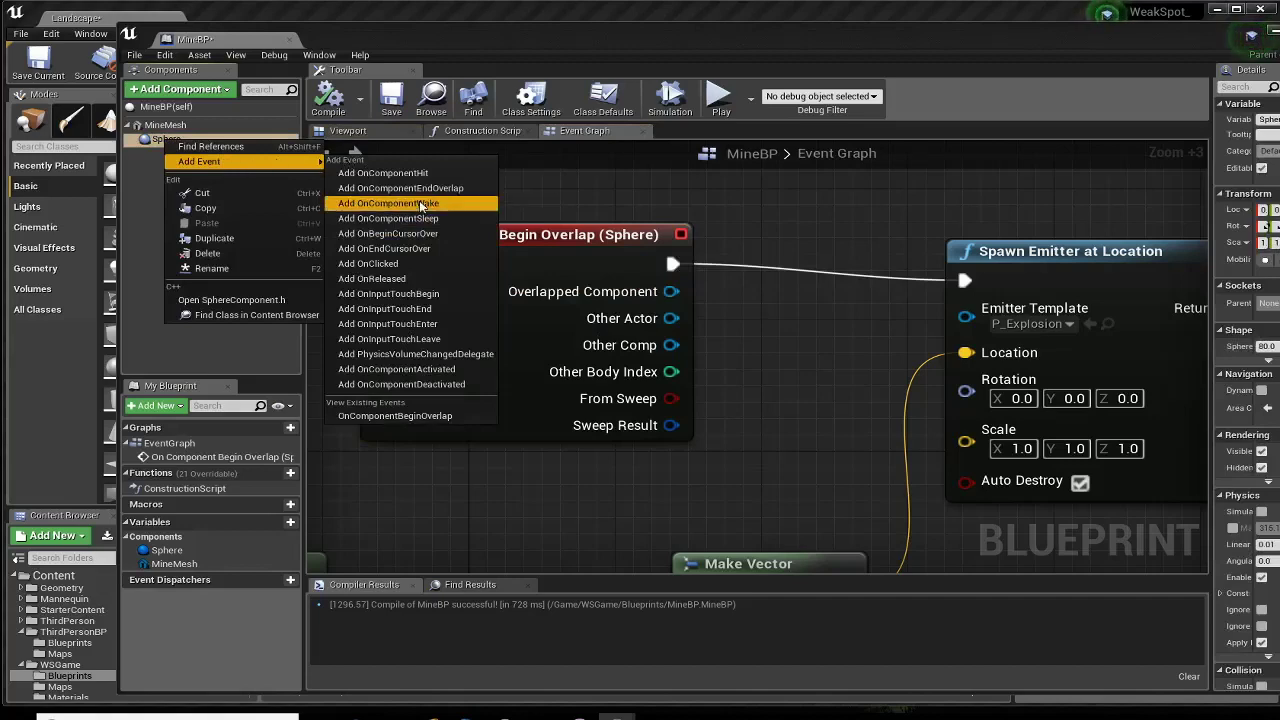
click(592, 195)
right_drag(853, 378, 808, 375)
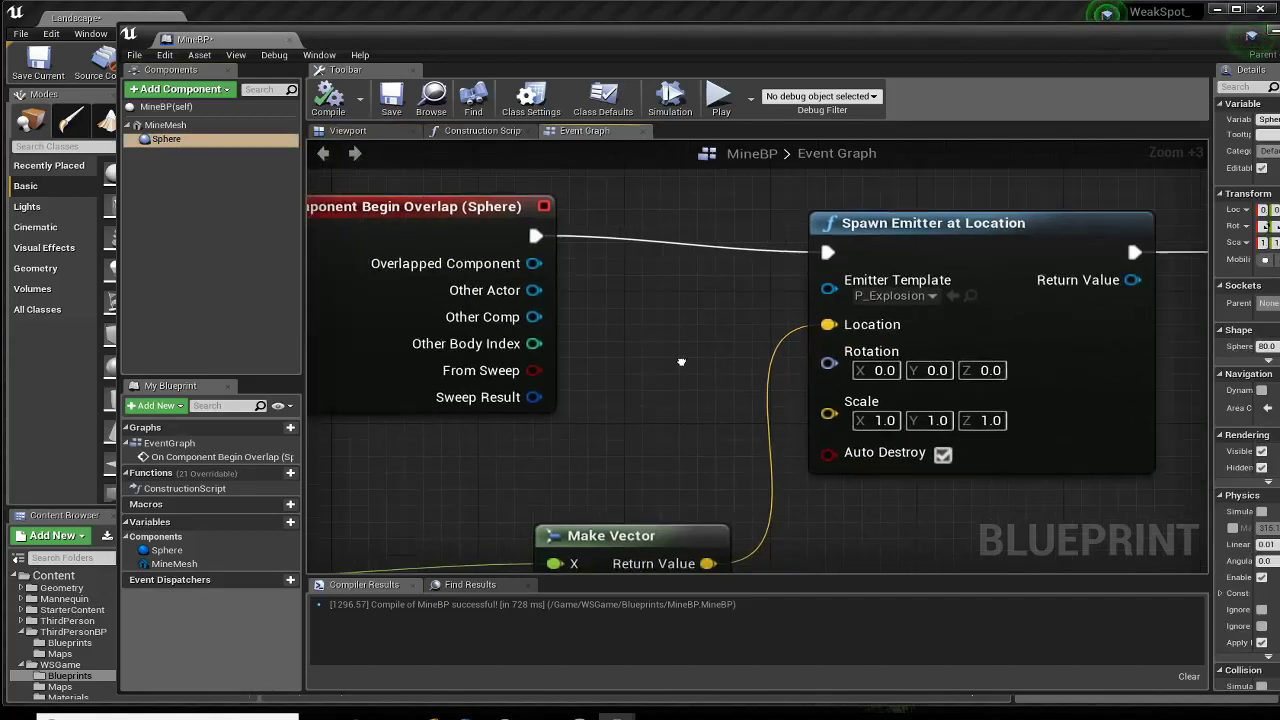
drag(592, 226, 571, 226)
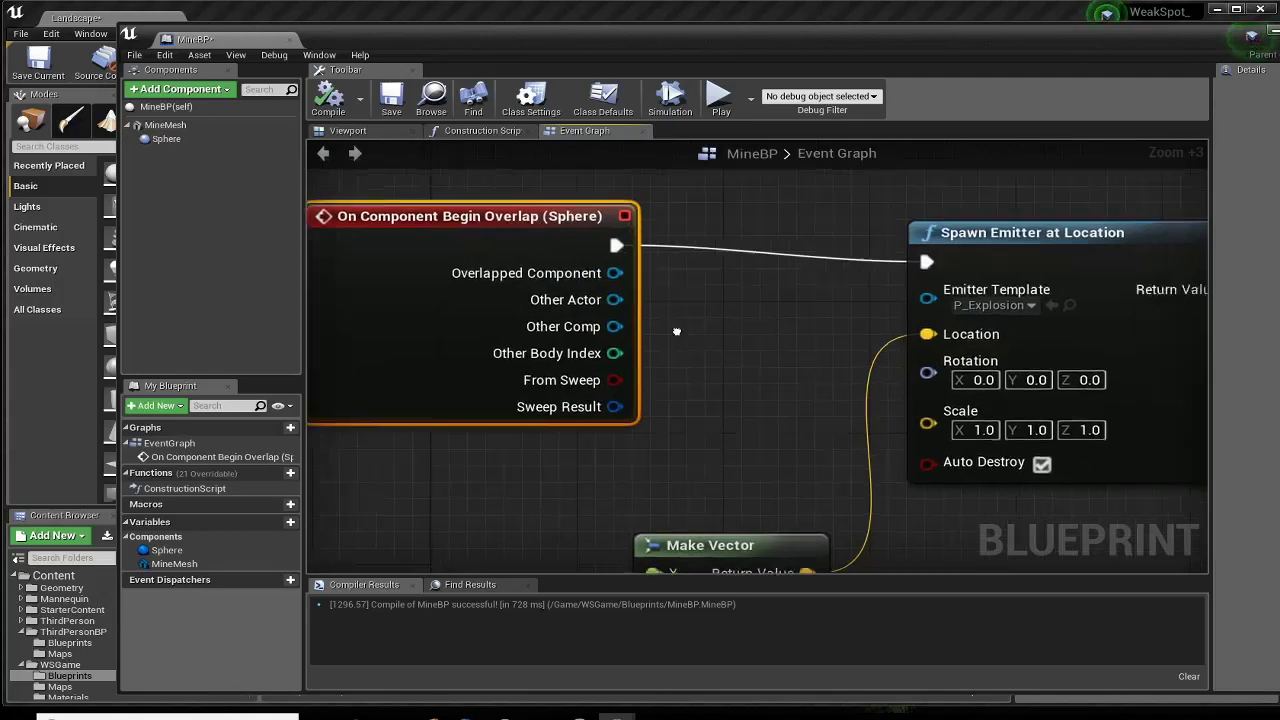
right_drag(567, 220, 456, 219)
drag(843, 263, 563, 248)
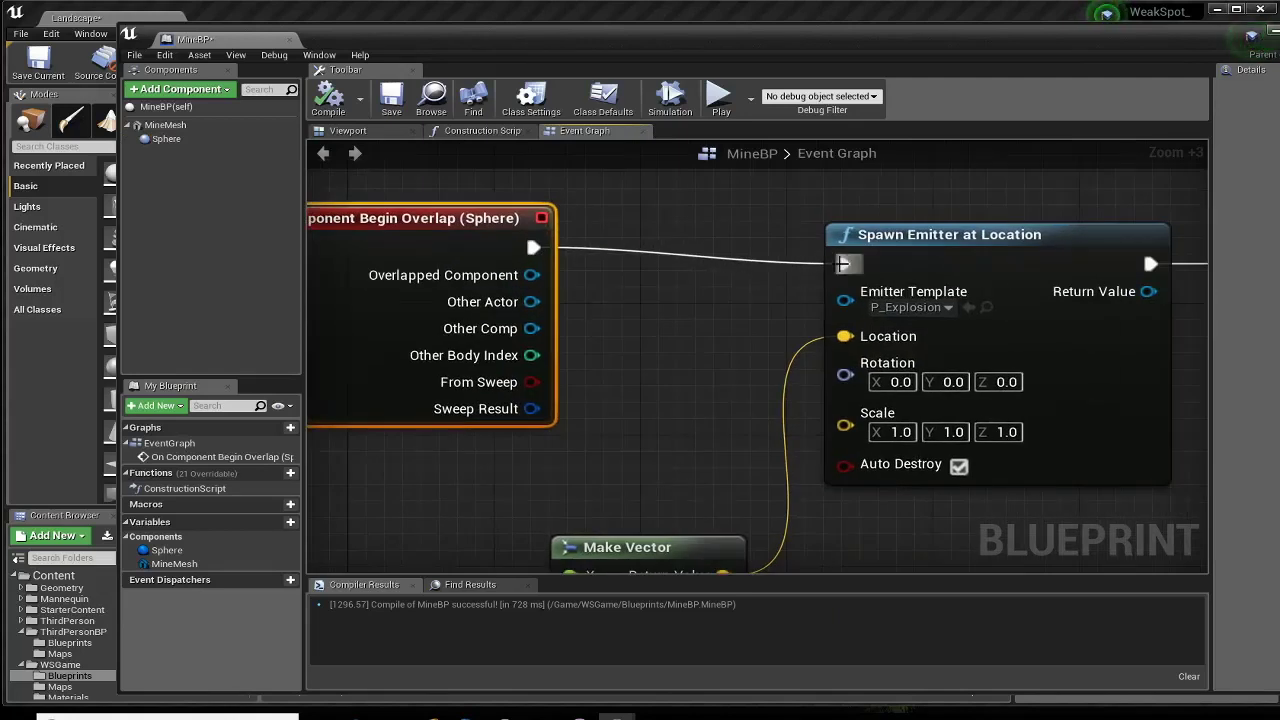
drag(937, 244, 937, 228)
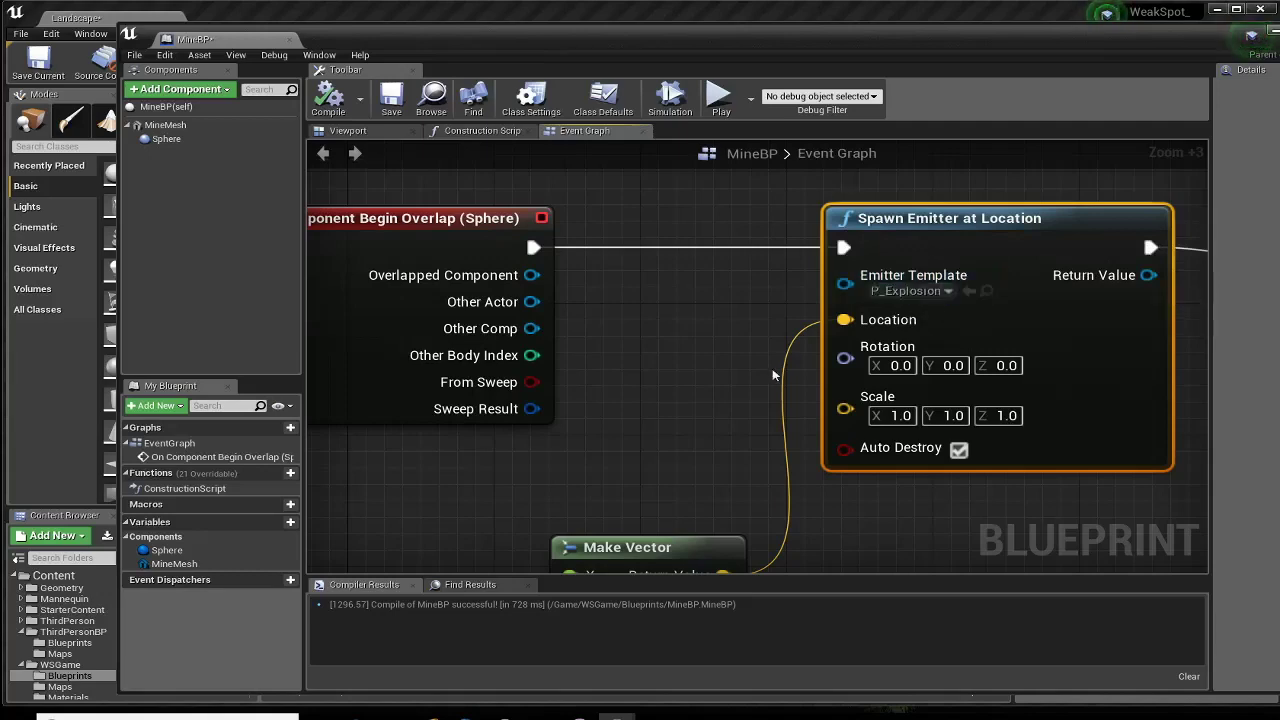
right_drag(772, 375, 562, 377)
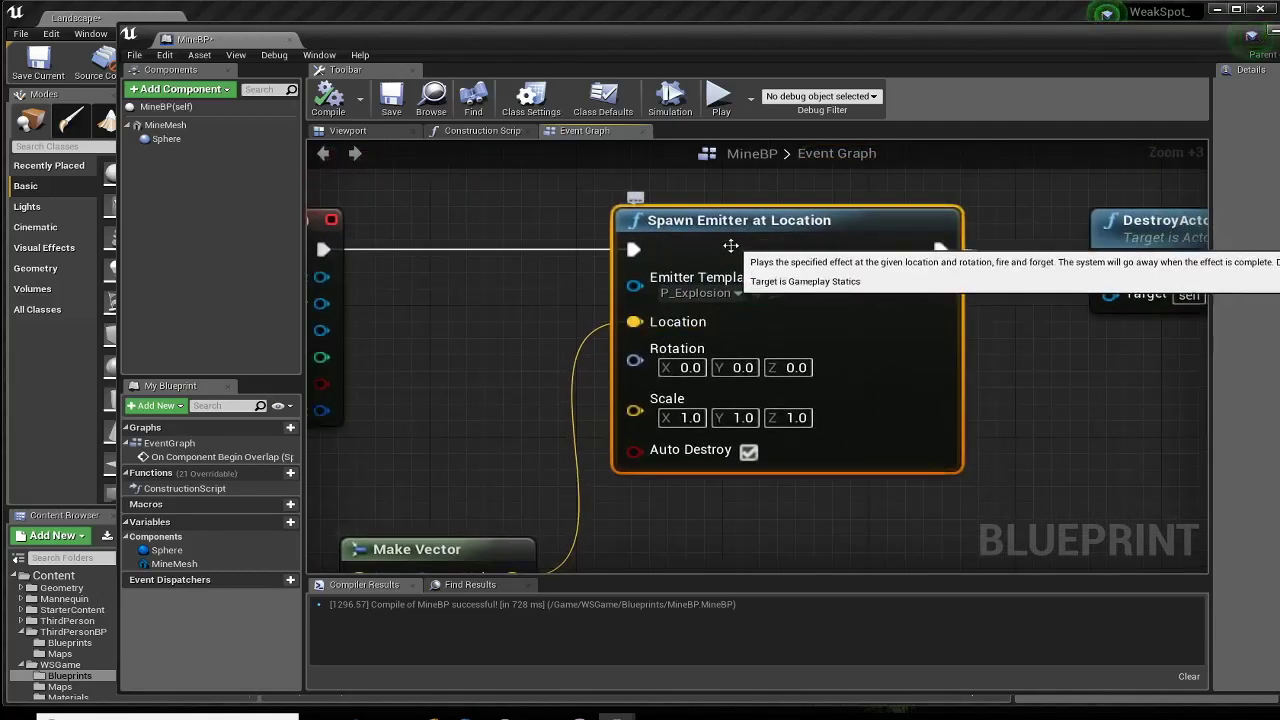
drag(748, 236, 728, 253)
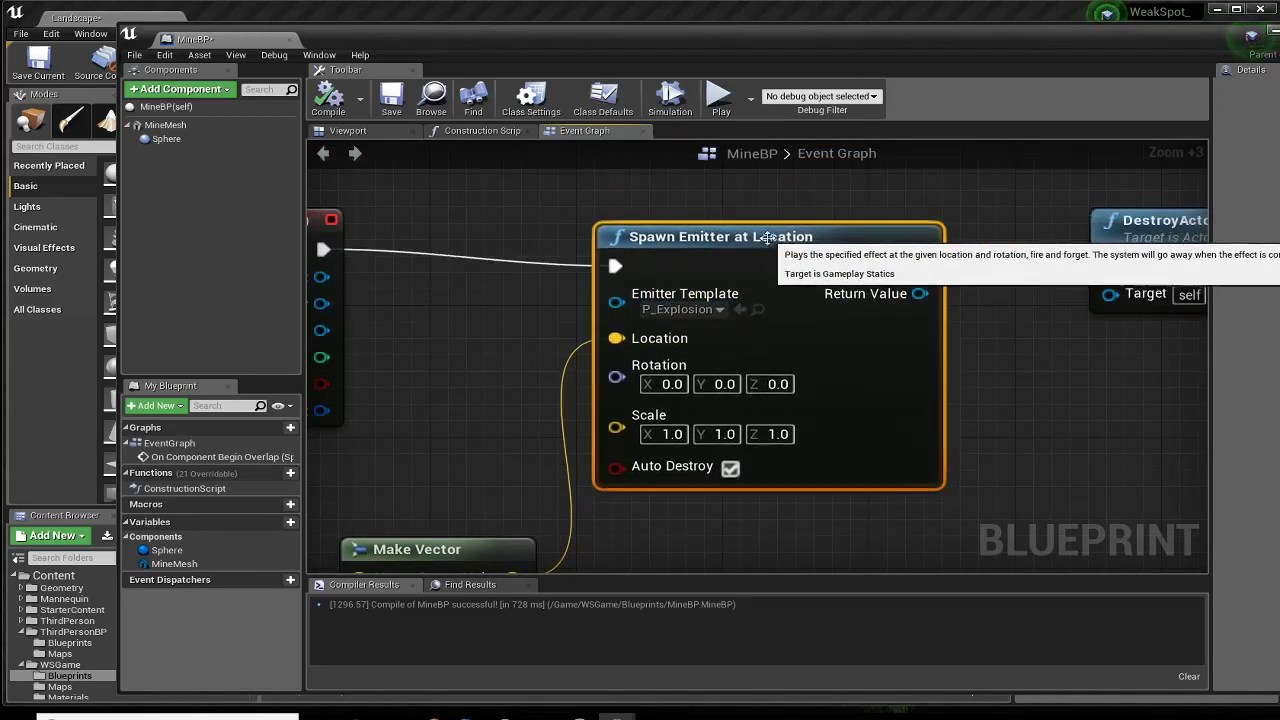
right_drag(1023, 371, 645, 381)
drag(775, 250, 791, 256)
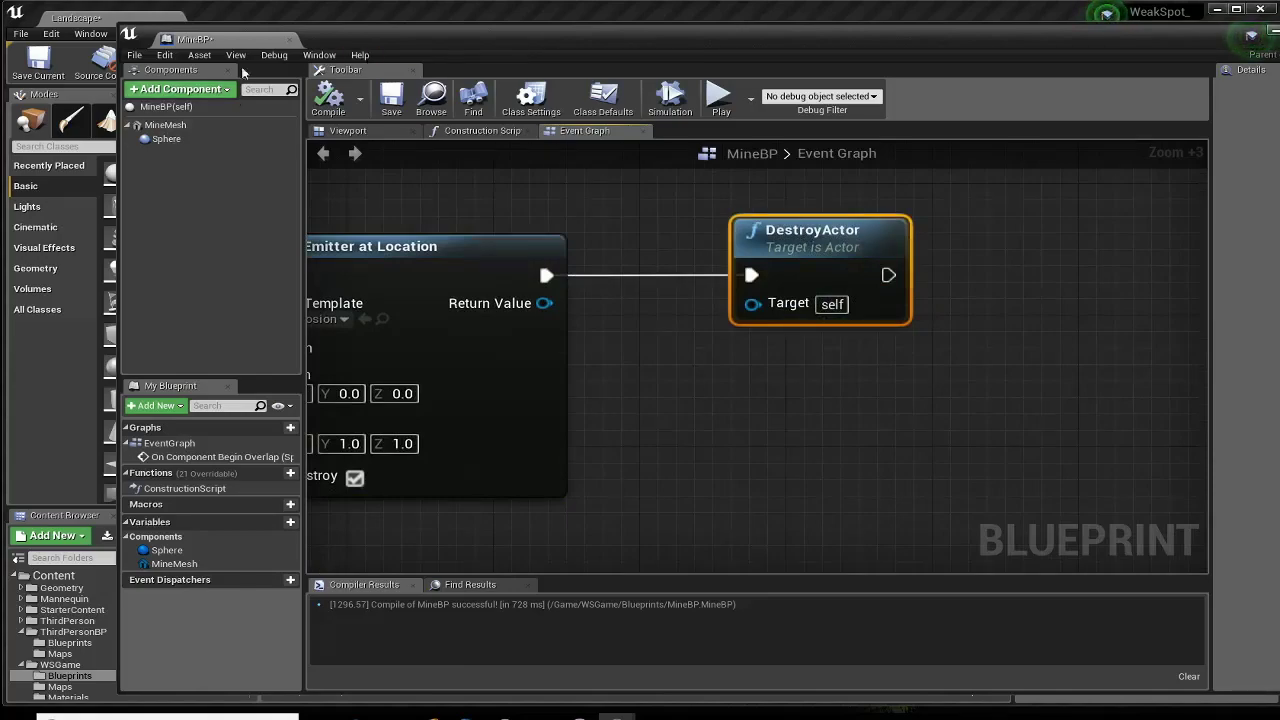
Bring the Spawn Emitter and Mine Mesh nodes into view, adding then deleting a spare Mine Mesh reference.
drag(365, 45, 293, 48)
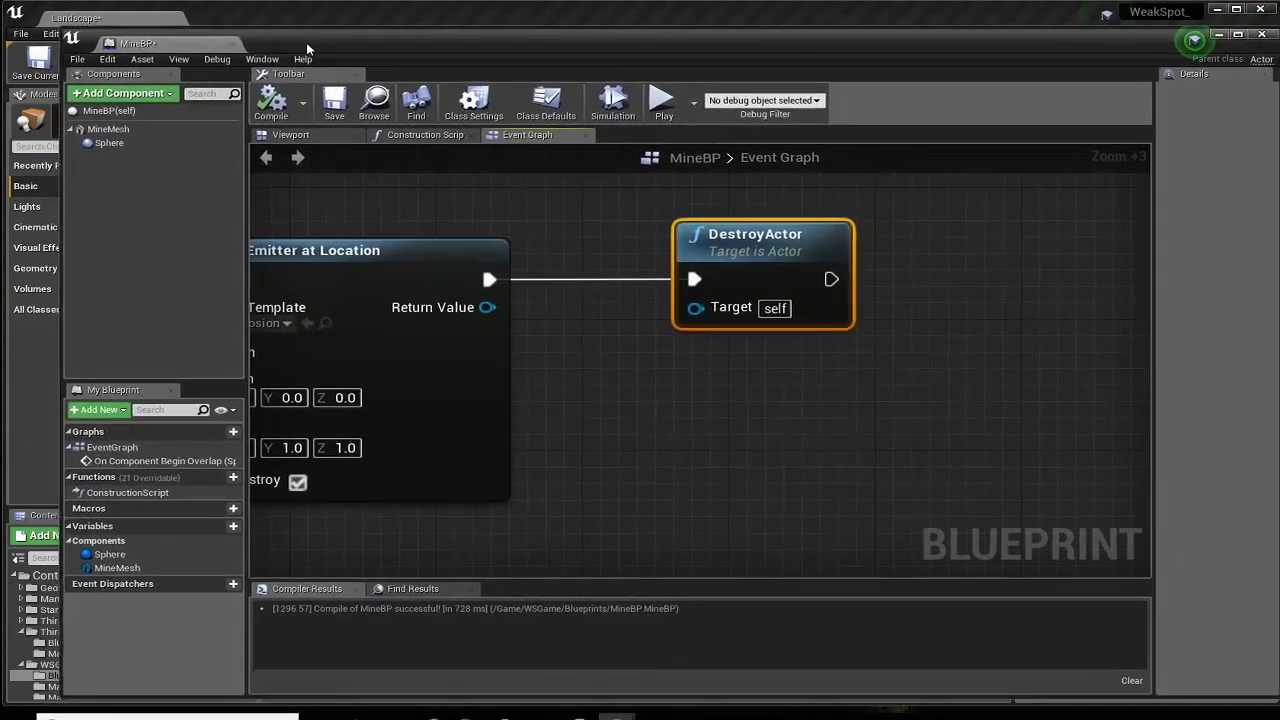
right_drag(546, 387, 997, 351)
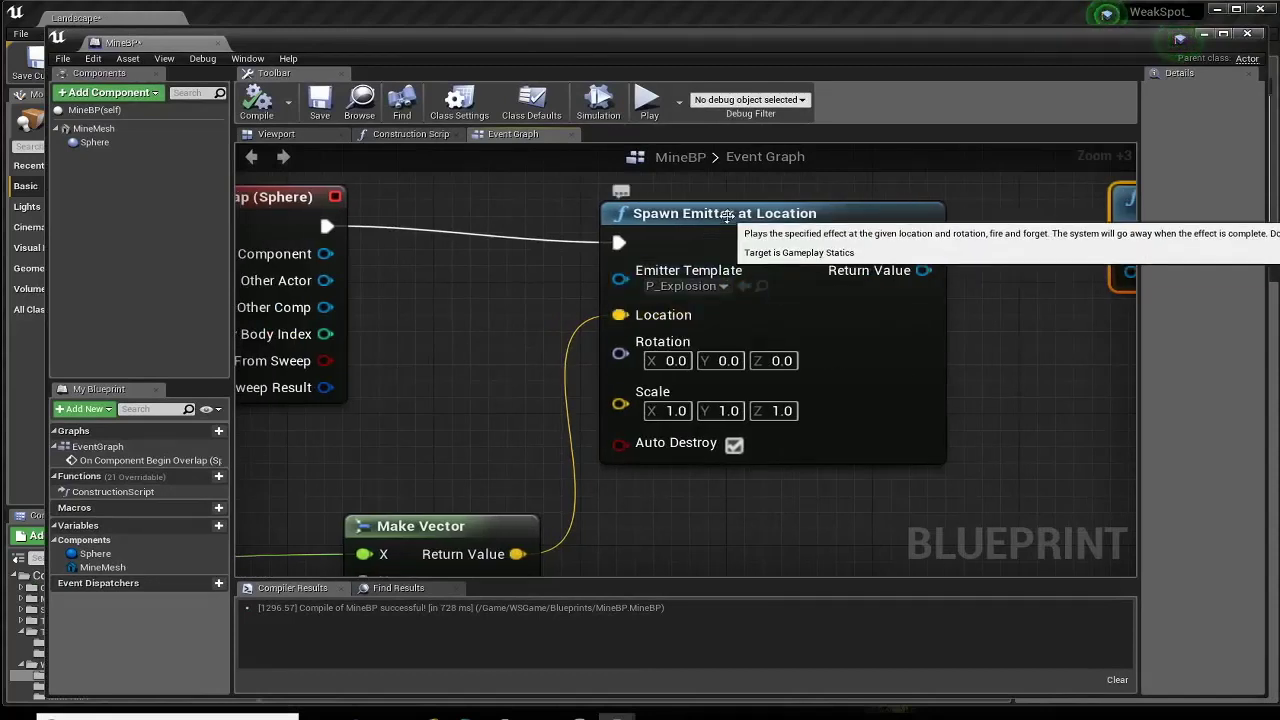
drag(685, 258, 703, 242)
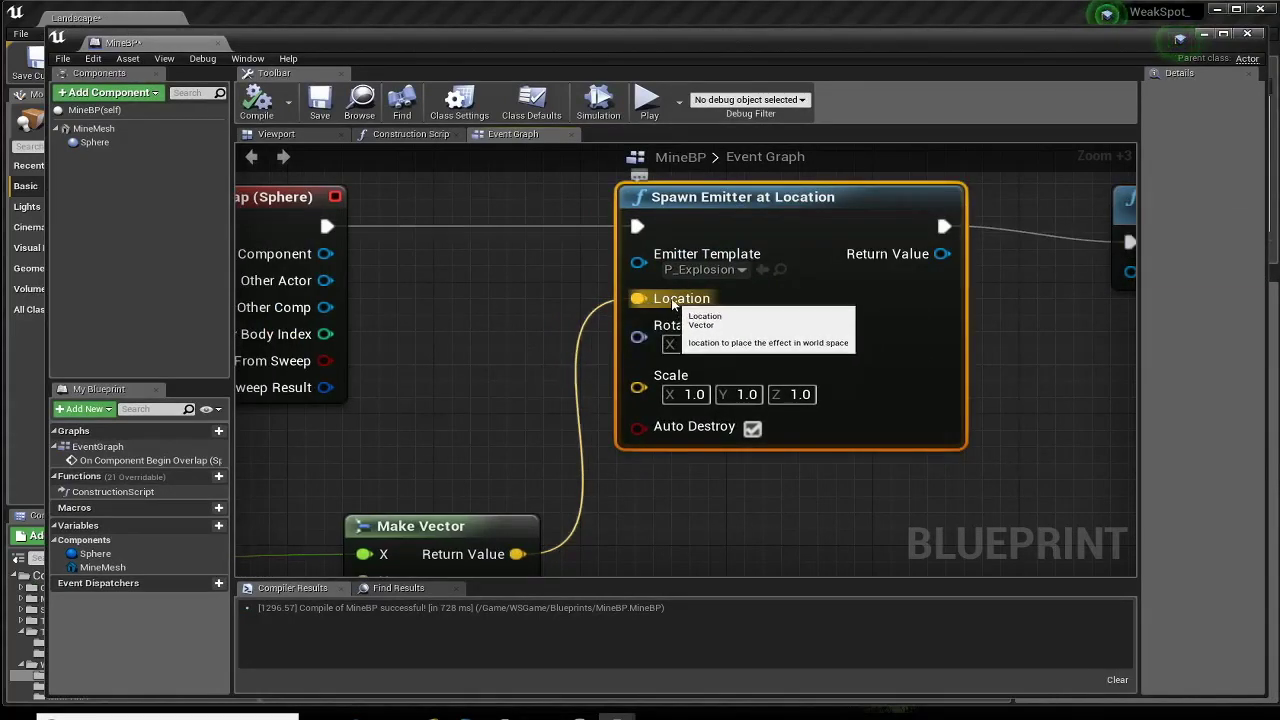
mouse_move(669, 308)
right_down()
mouse_move(638, 312)
mouse_move(926, 297)
right_up()
right_drag(449, 300, 572, 290)
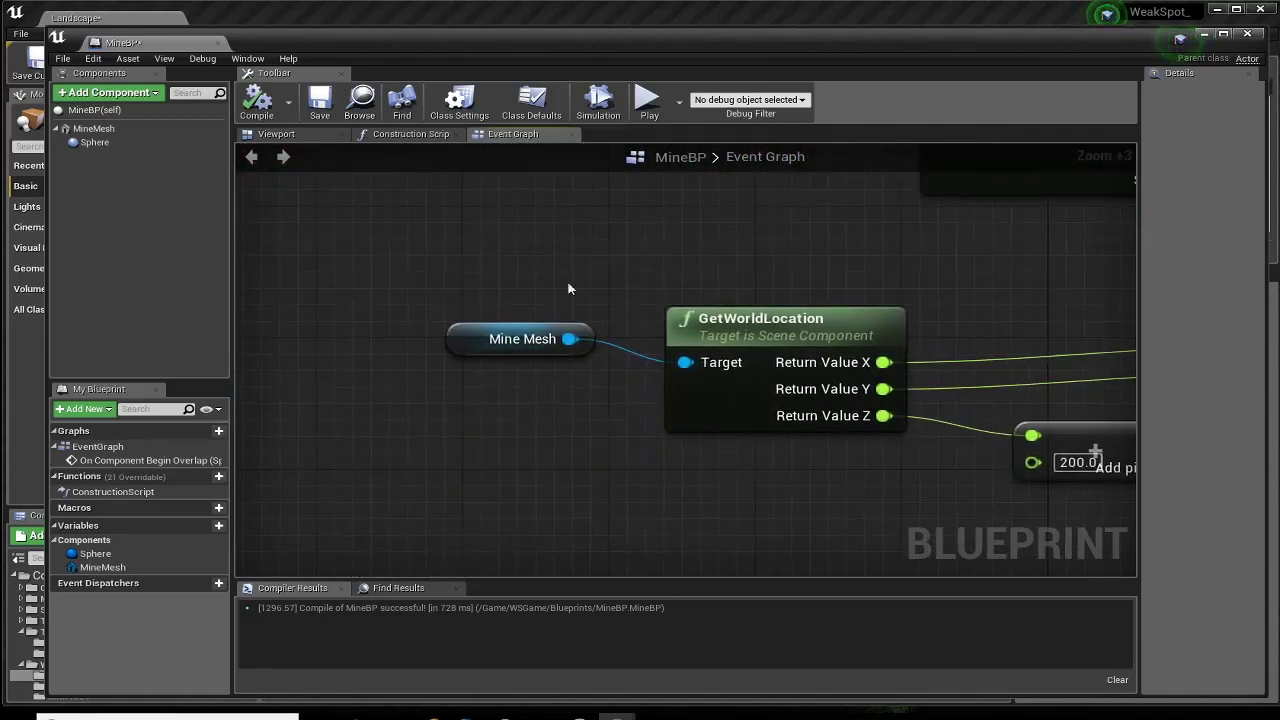
drag(467, 333, 477, 329)
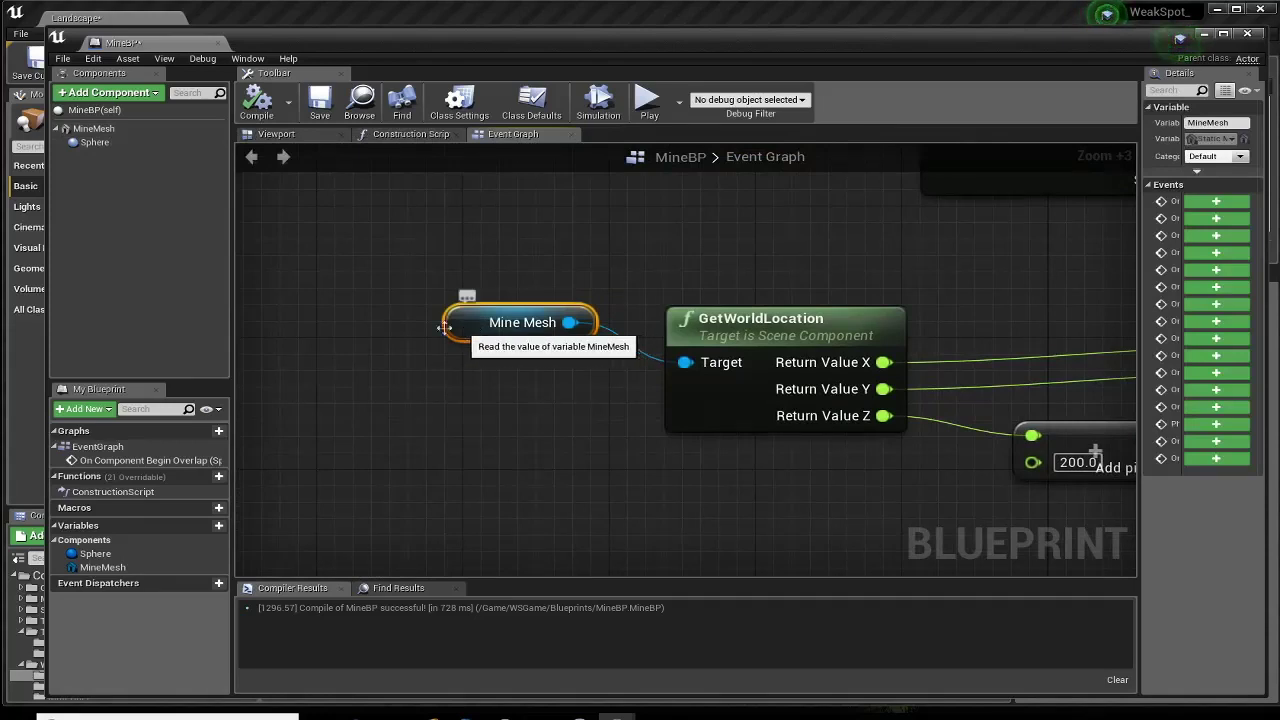
mouse_move(93, 129)
mouse_down()
mouse_move(254, 200)
mouse_move(468, 430)
mouse_move(447, 400)
mouse_up()
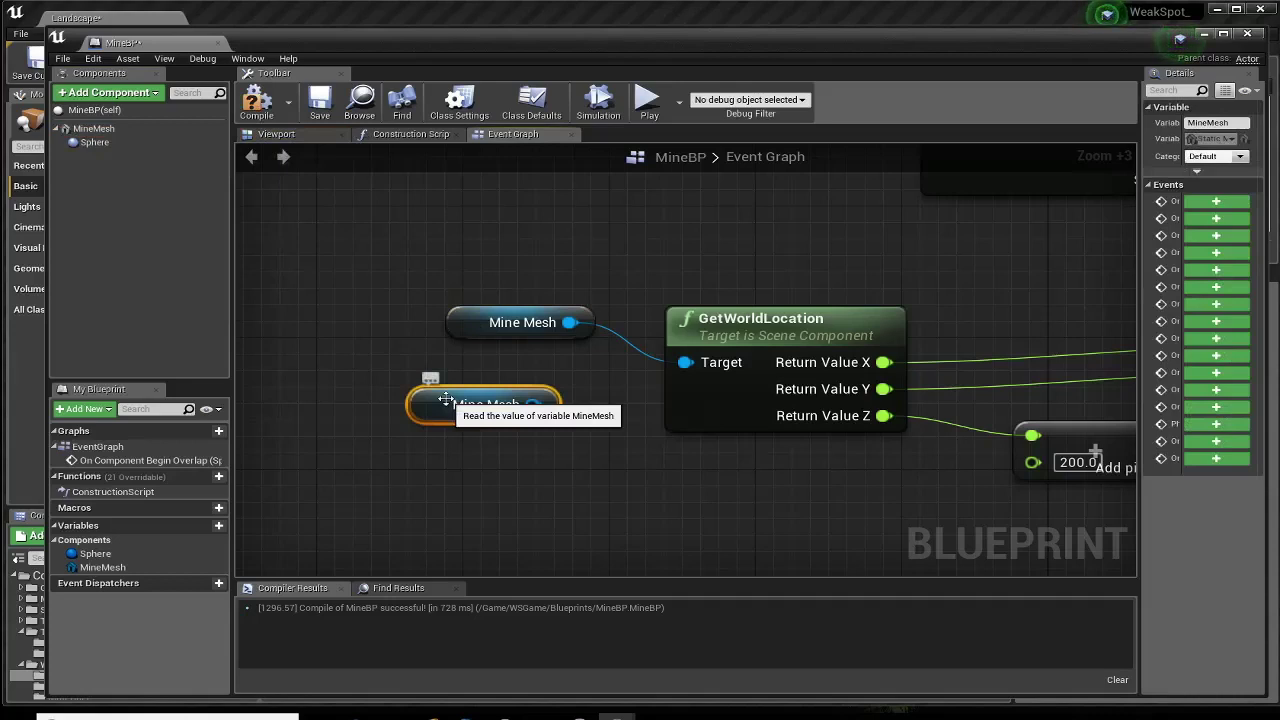
key(Delete)
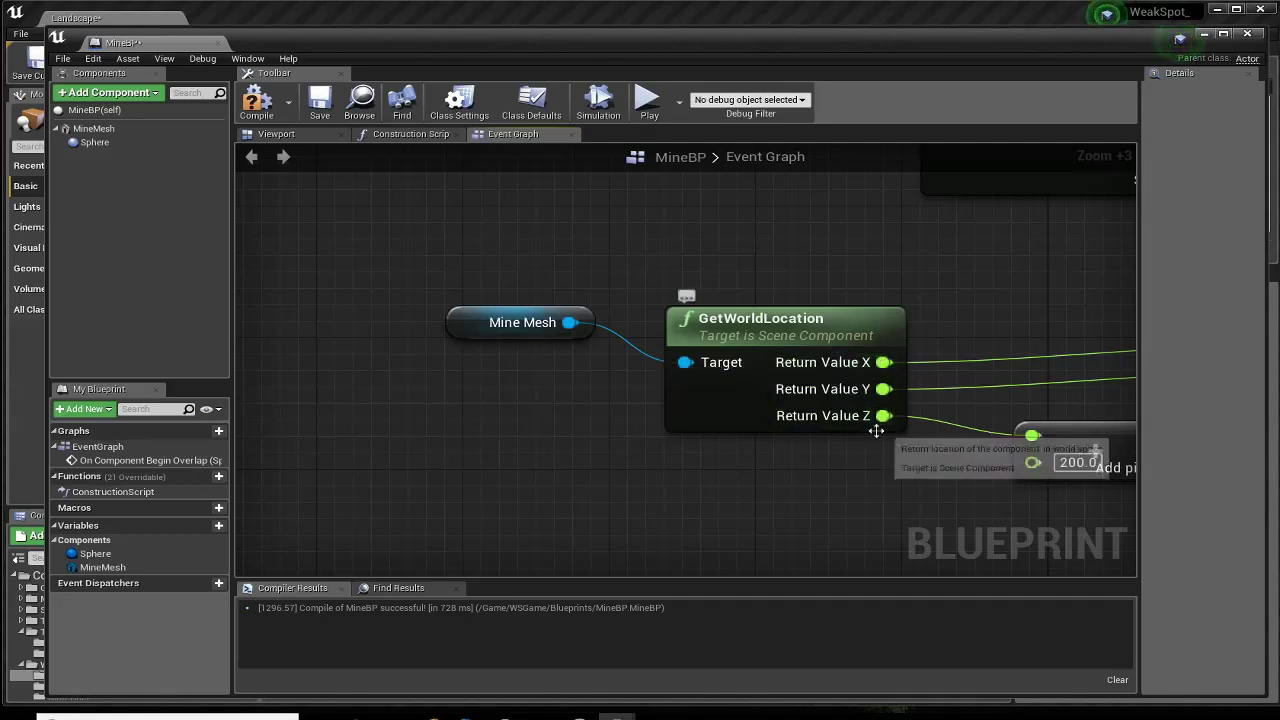
Move the 200.0 add node and GetWorldLocation closer to Make Vector.
right_drag(885, 493, 773, 501)
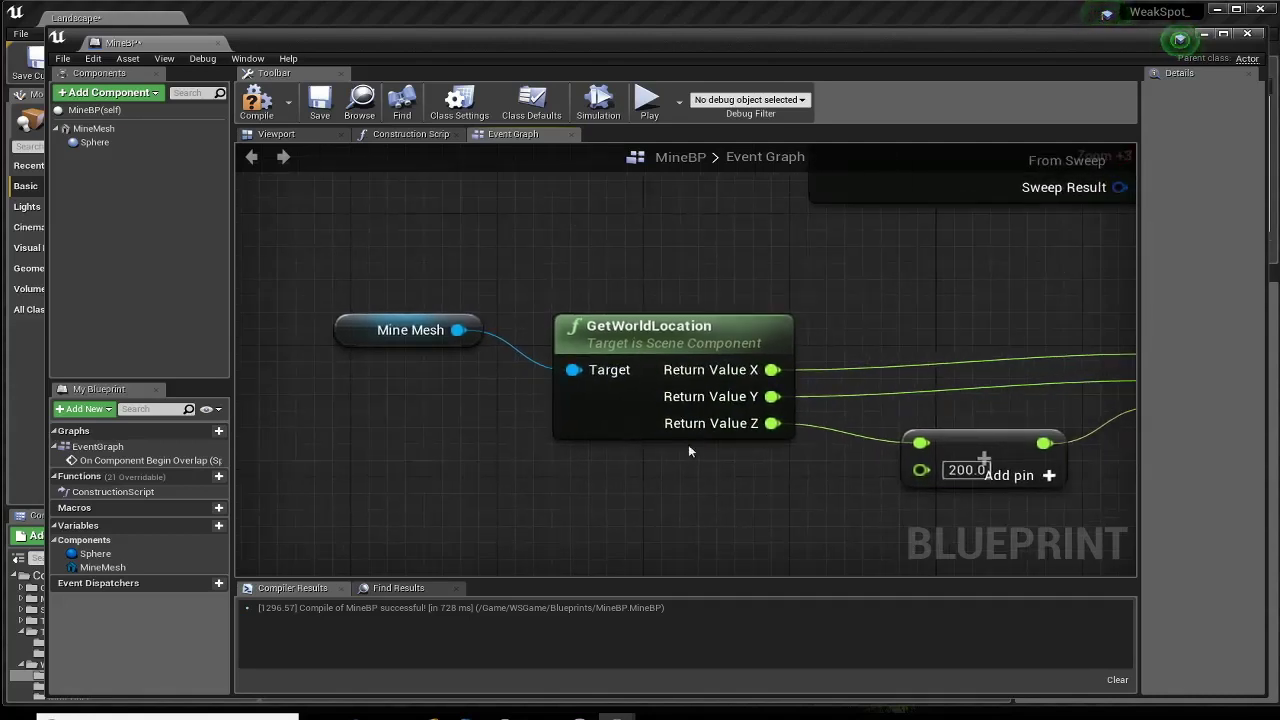
click(621, 322)
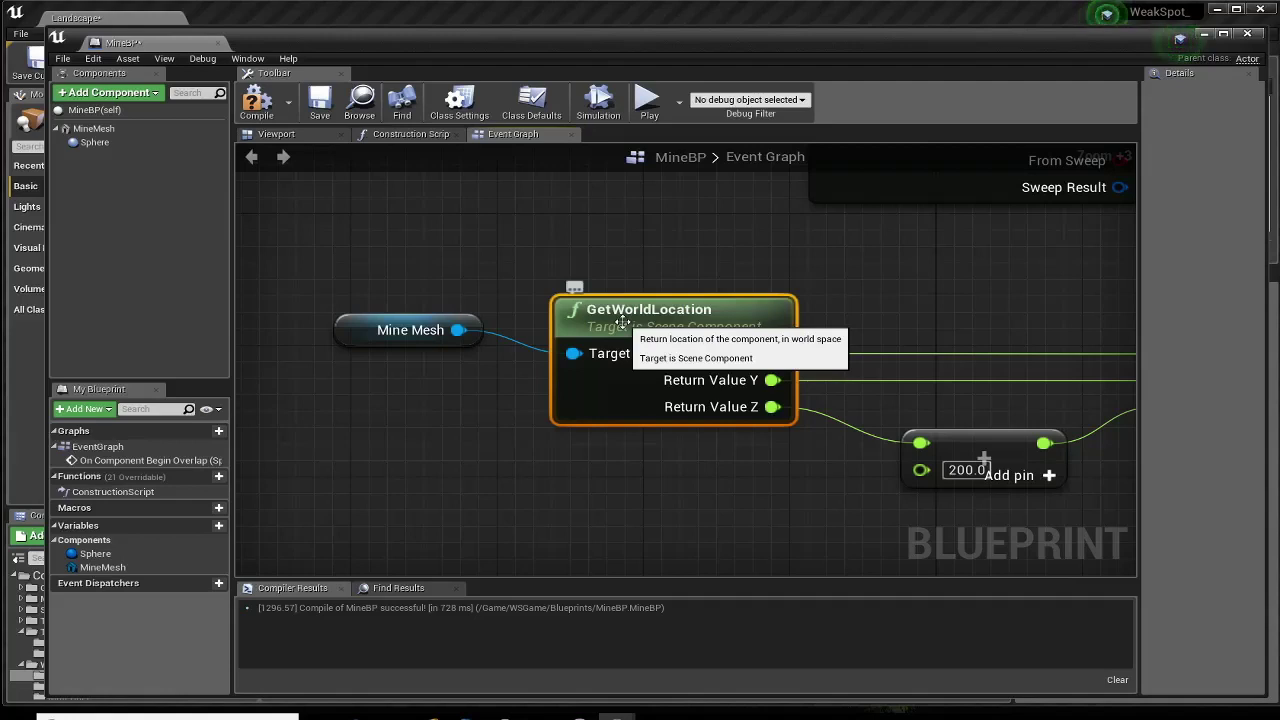
right_drag(760, 472, 572, 459)
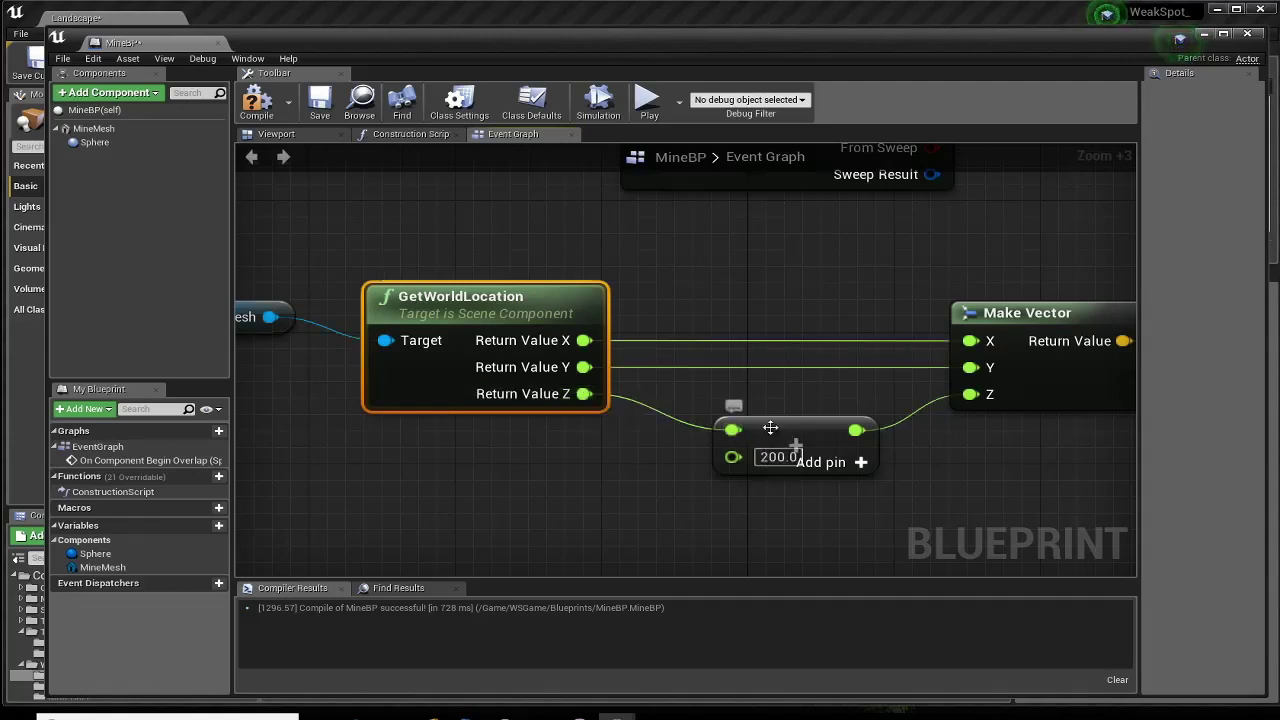
drag(783, 460, 783, 443)
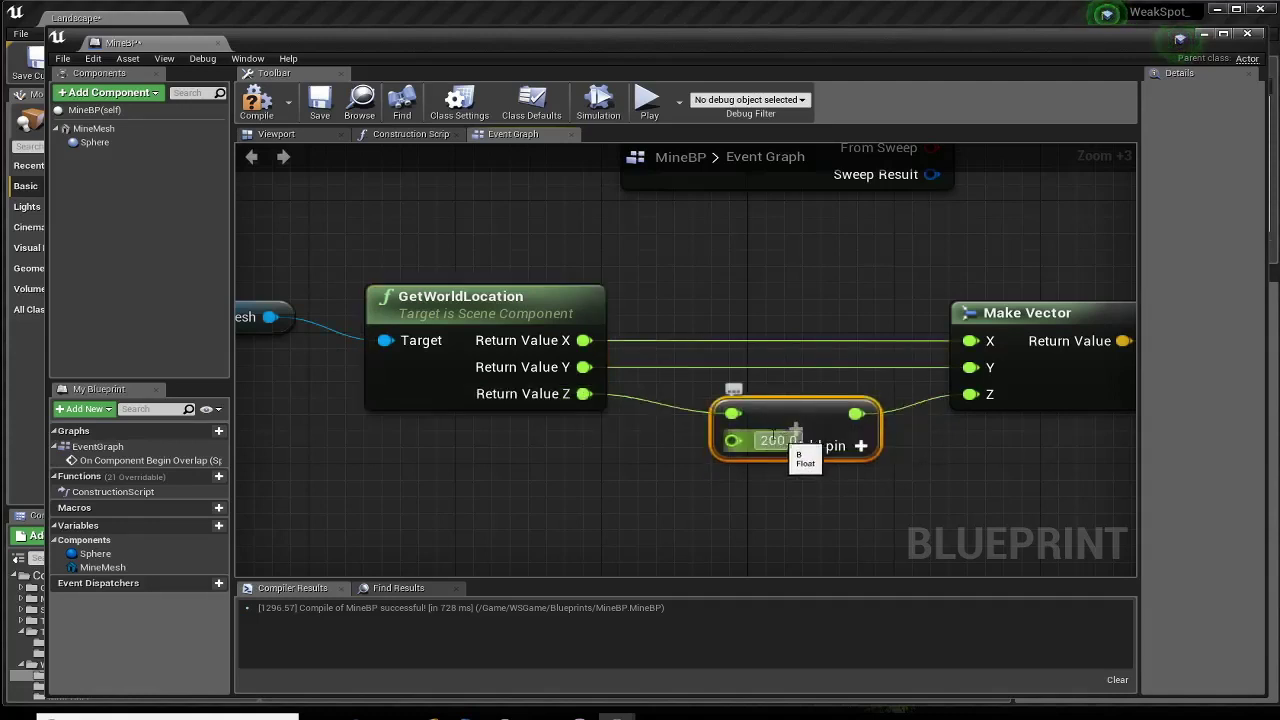
mouse_move(549, 306)
mouse_down()
mouse_move(563, 290)
mouse_move(545, 258)
mouse_up()
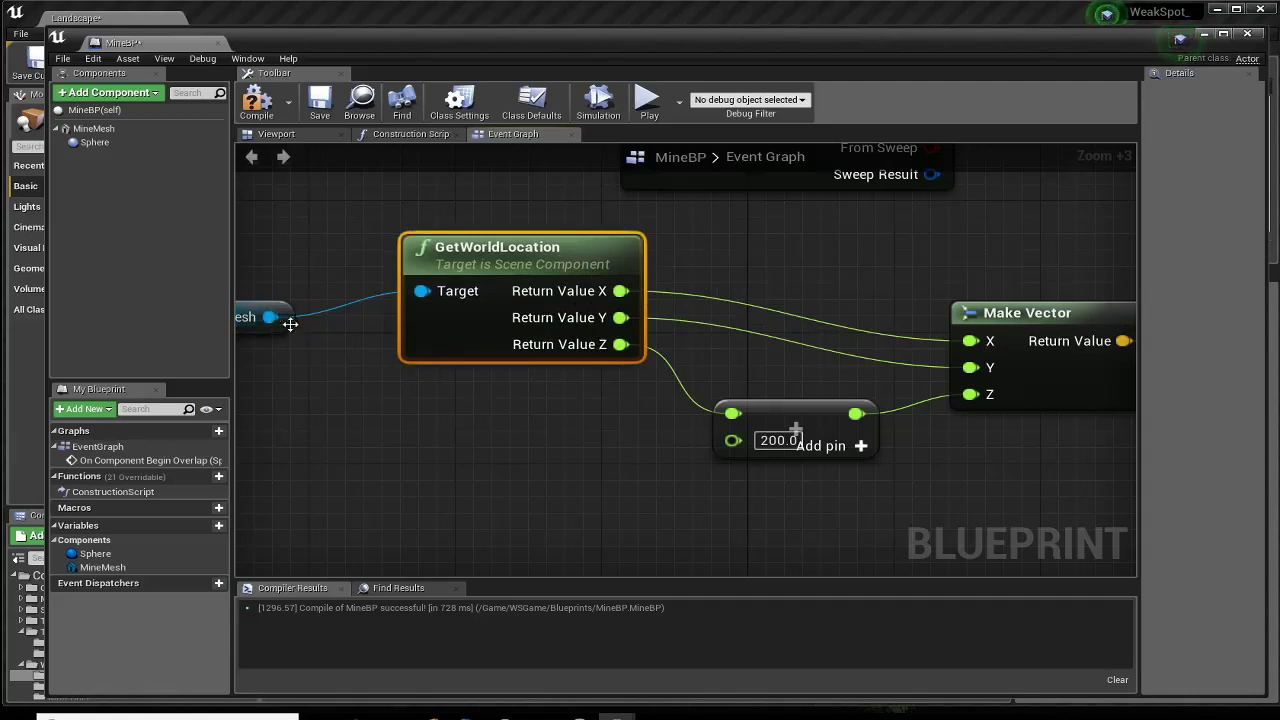
Add a second GetWorldLocation from Mine Mesh, split its return vector, then delete it.
drag(270, 317, 413, 424)
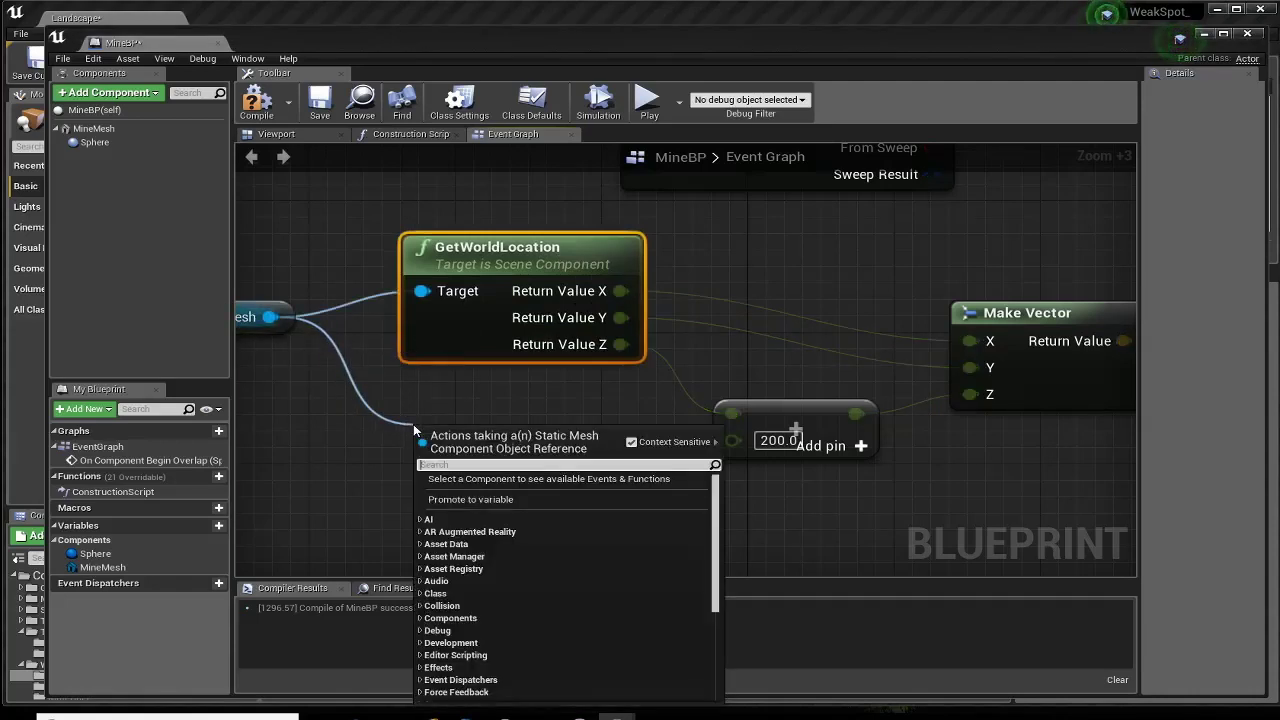
text(getworldlocat)
key(Return)
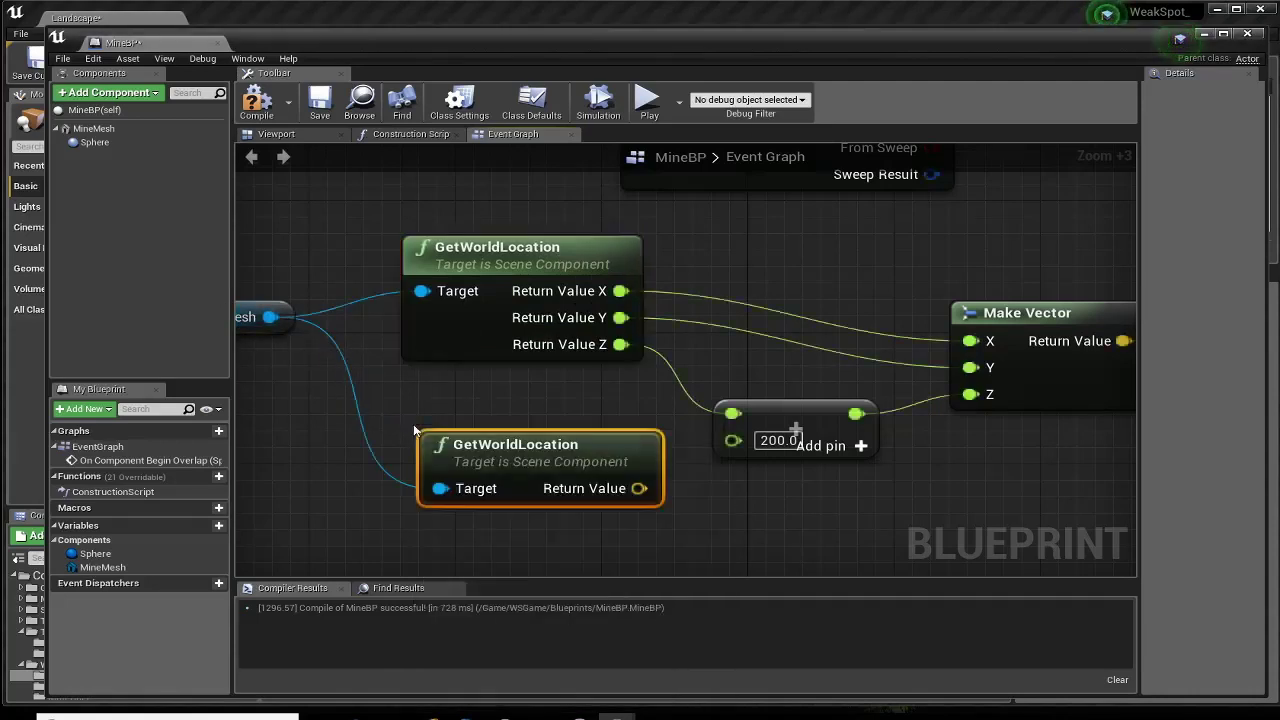
drag(440, 440, 369, 405)
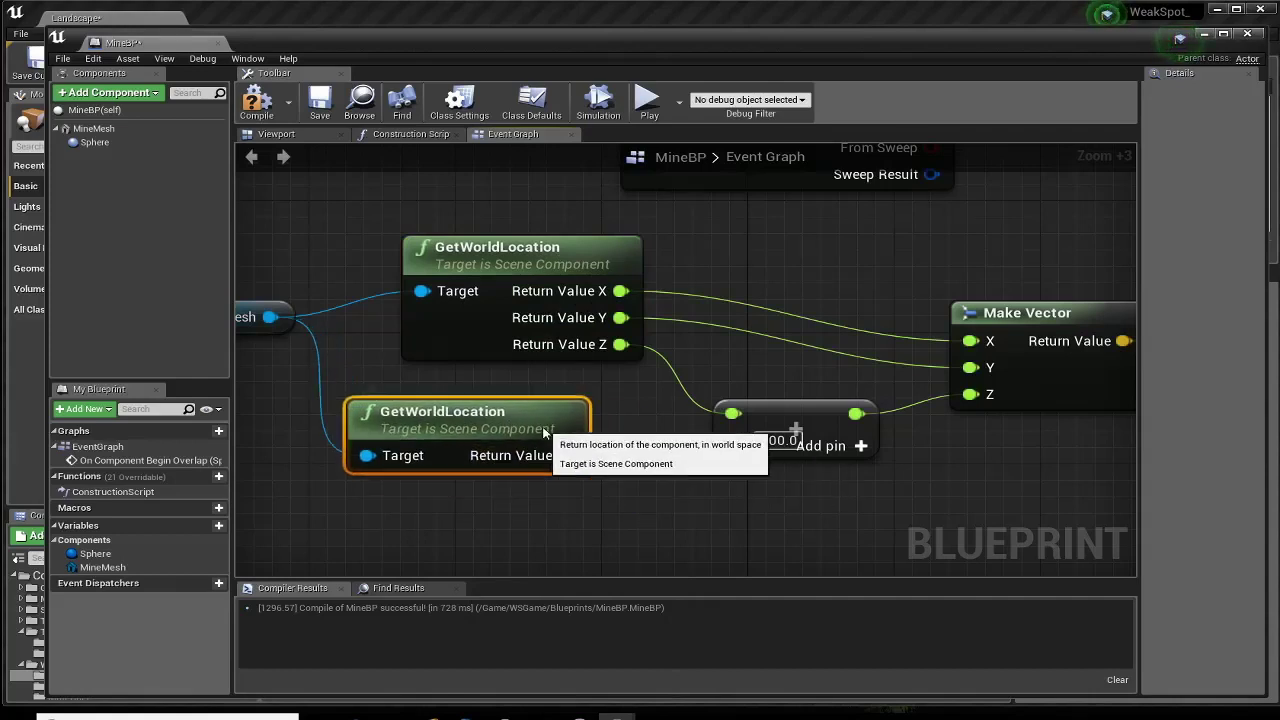
right_drag(548, 502, 520, 429)
right_drag(567, 395, 585, 413)
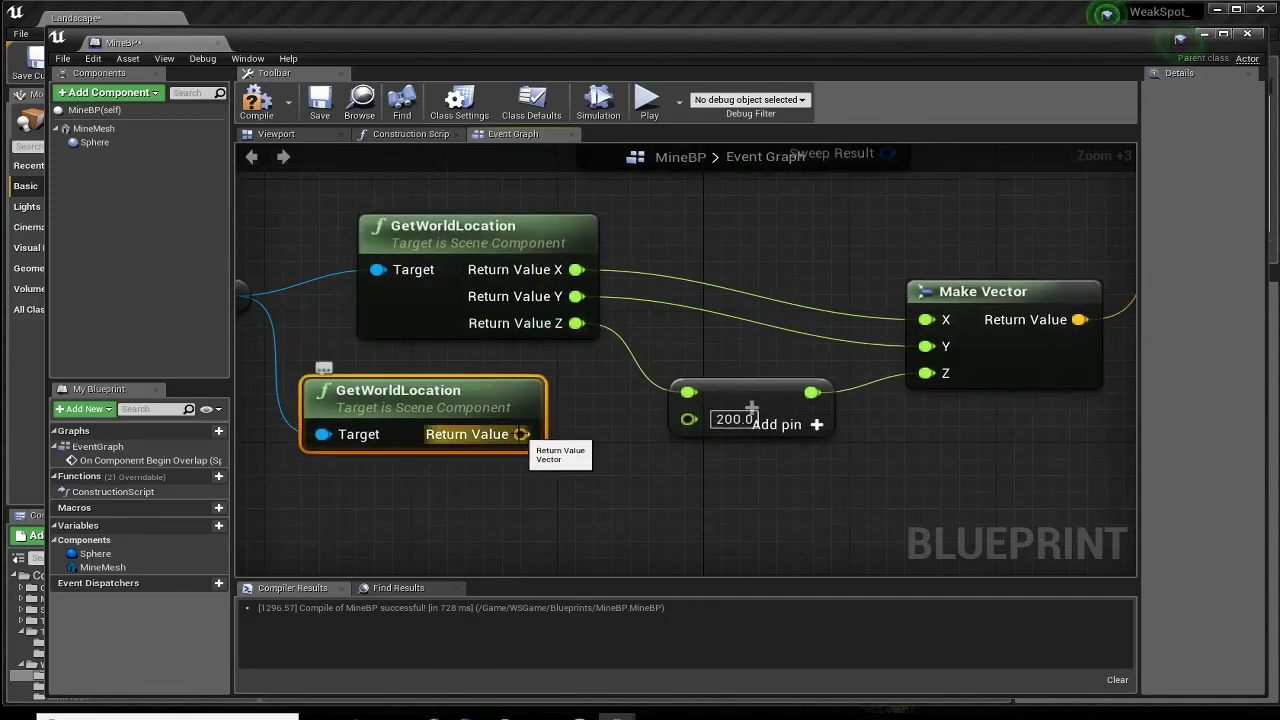
right_click(520, 434)
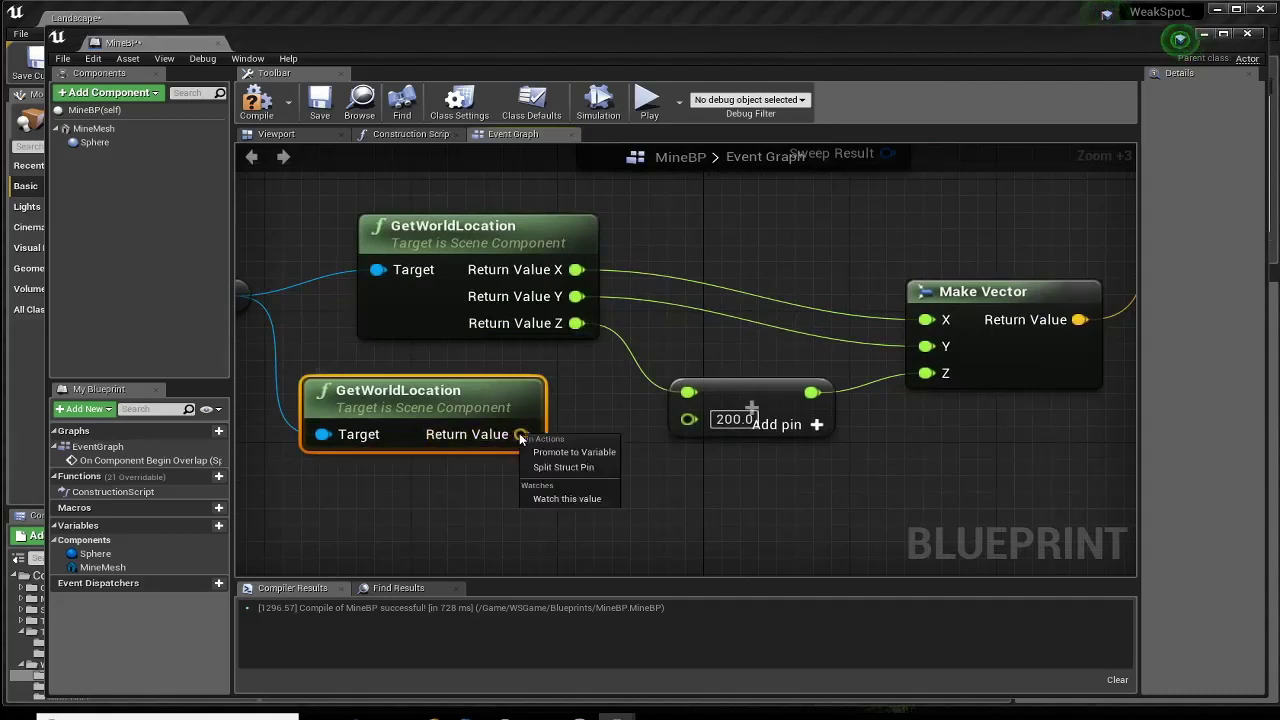
click(556, 470)
drag(482, 400, 519, 383)
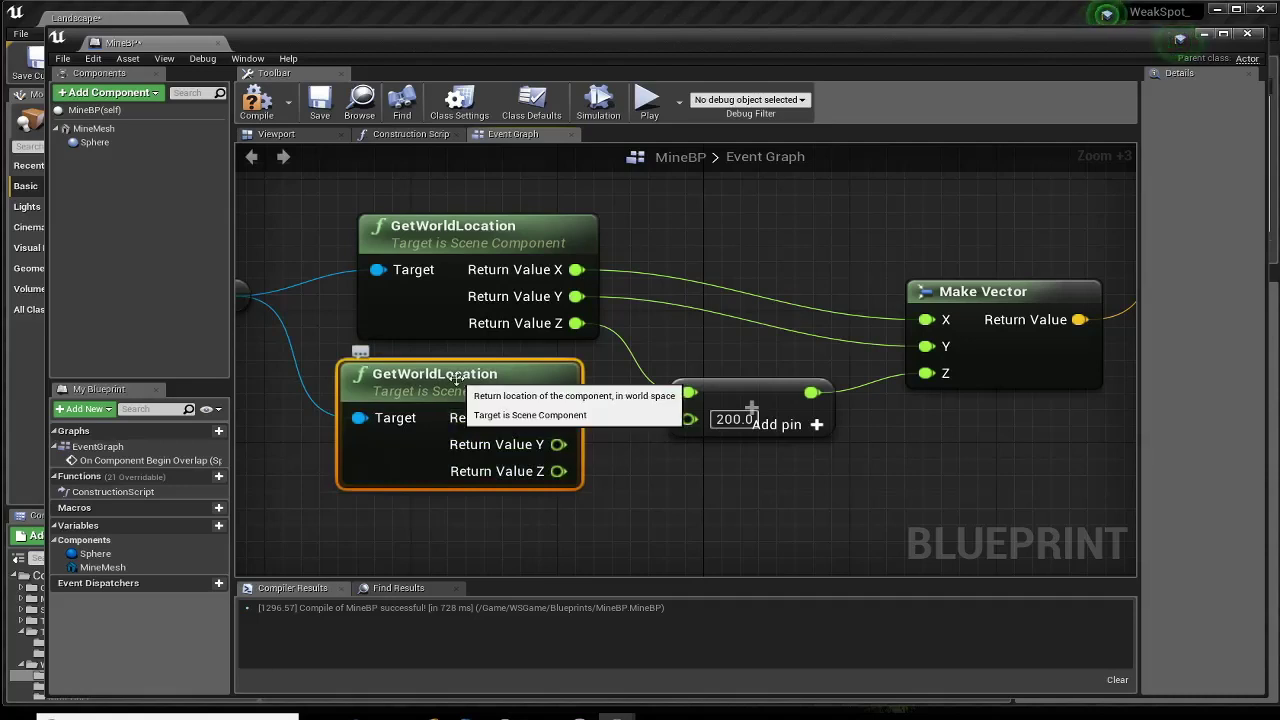
key(Delete)
Add and remove a float addition from Return Value Z, then raise the Make Vector node.
right_drag(518, 422, 389, 364)
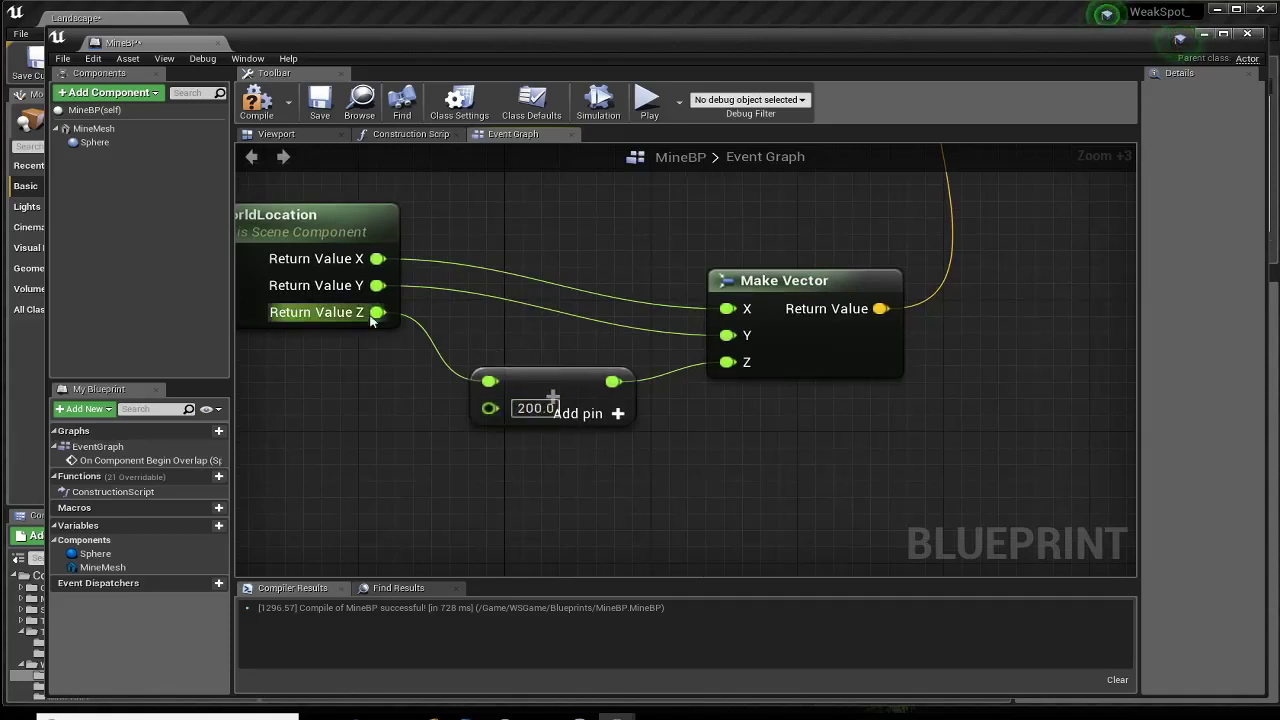
drag(376, 313, 426, 458)
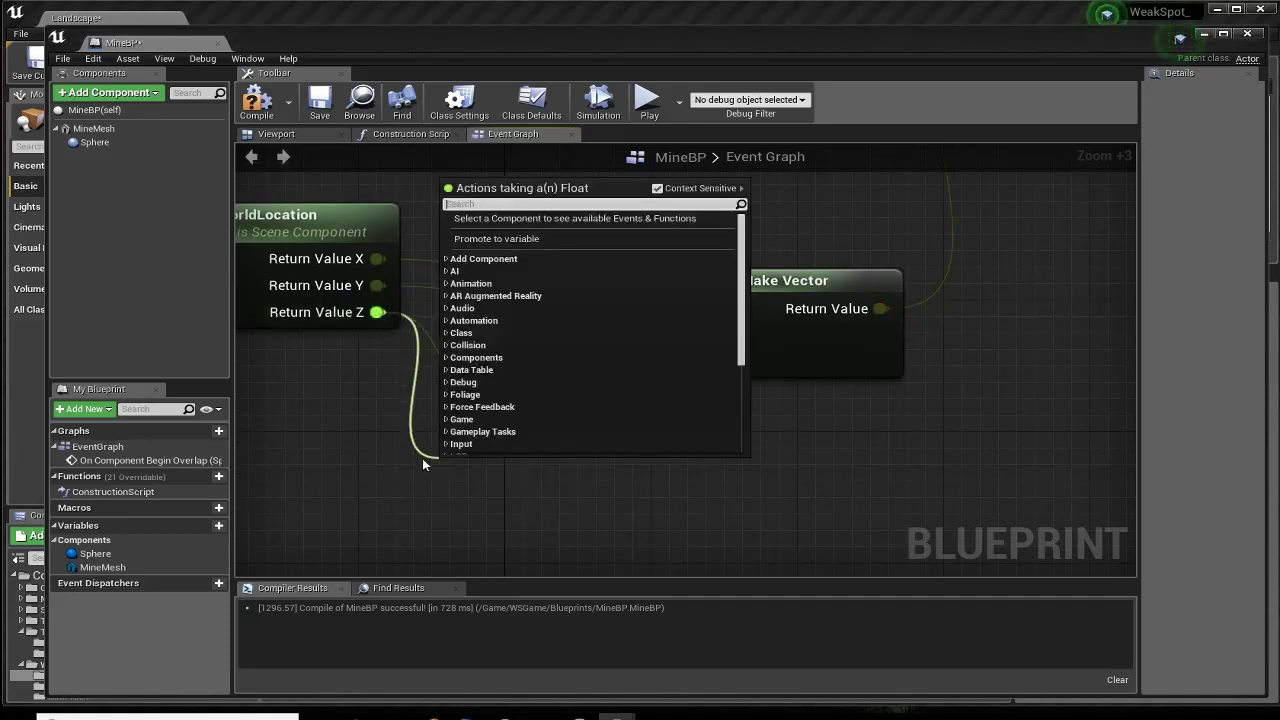
text(+)
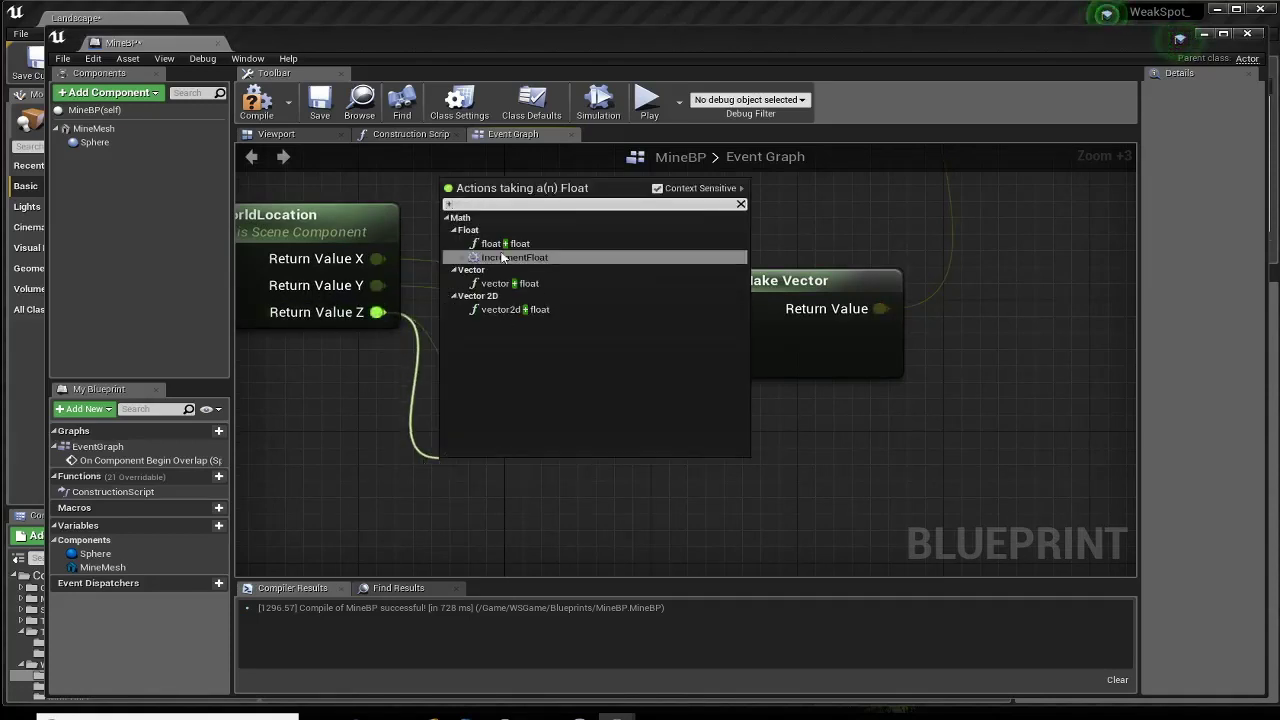
click(506, 246)
drag(484, 474, 495, 470)
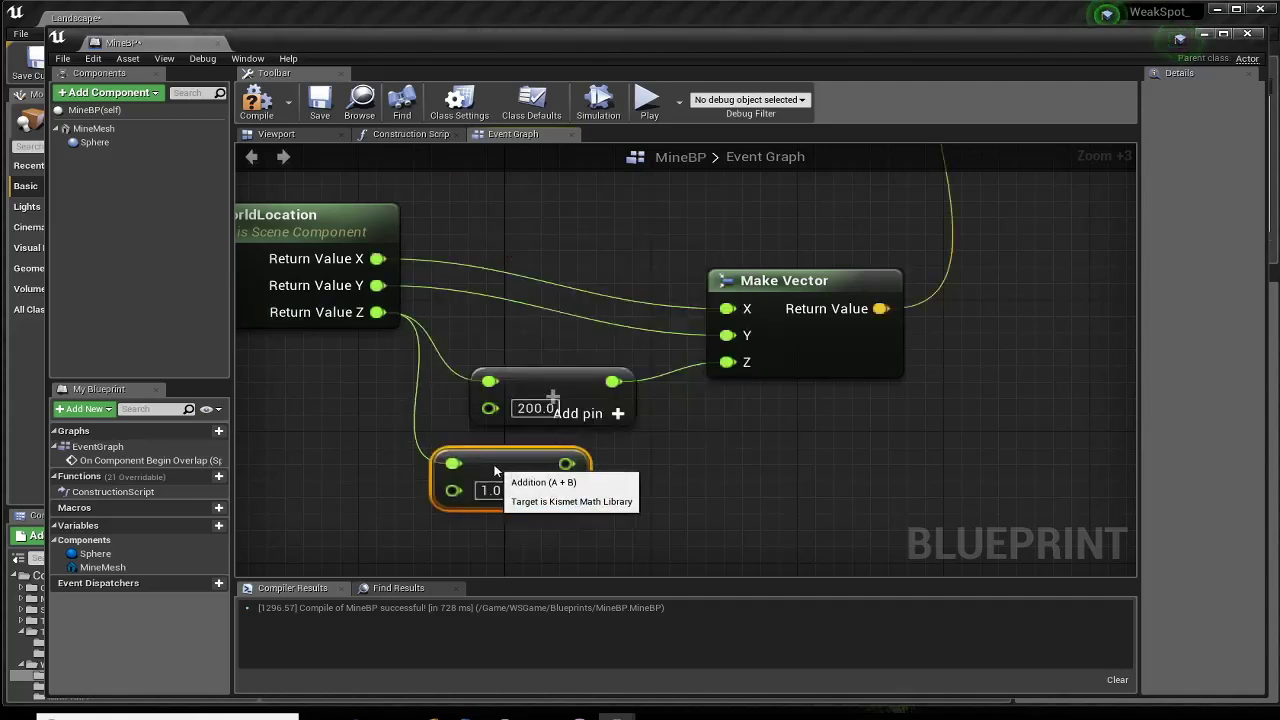
key(Delete)
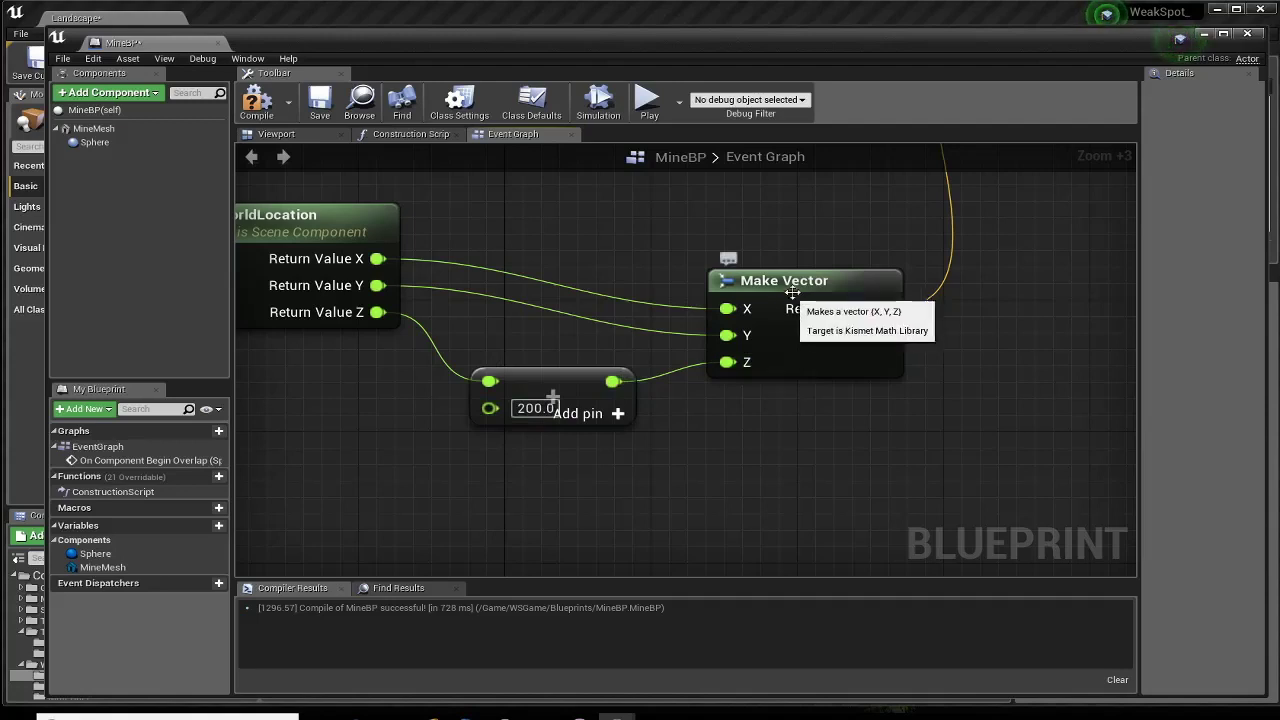
drag(804, 279, 801, 213)
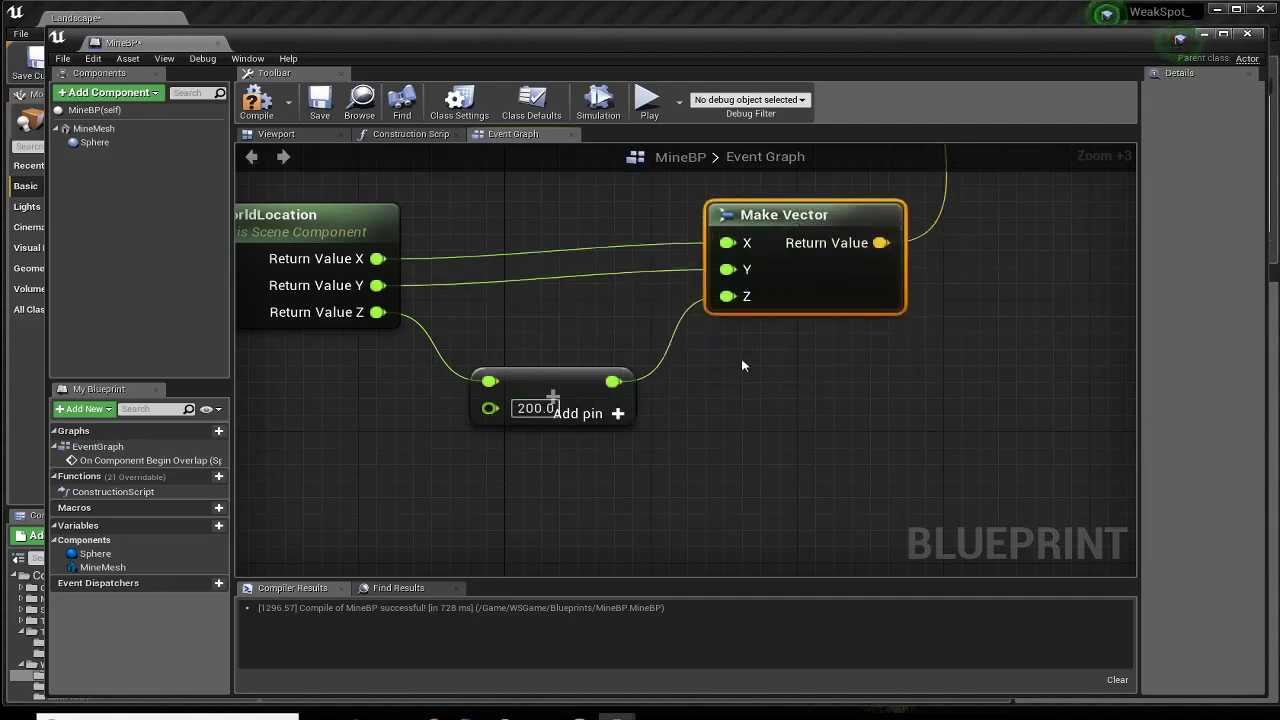
Add a Make Vector node via search, then delete it.
right_click(713, 369)
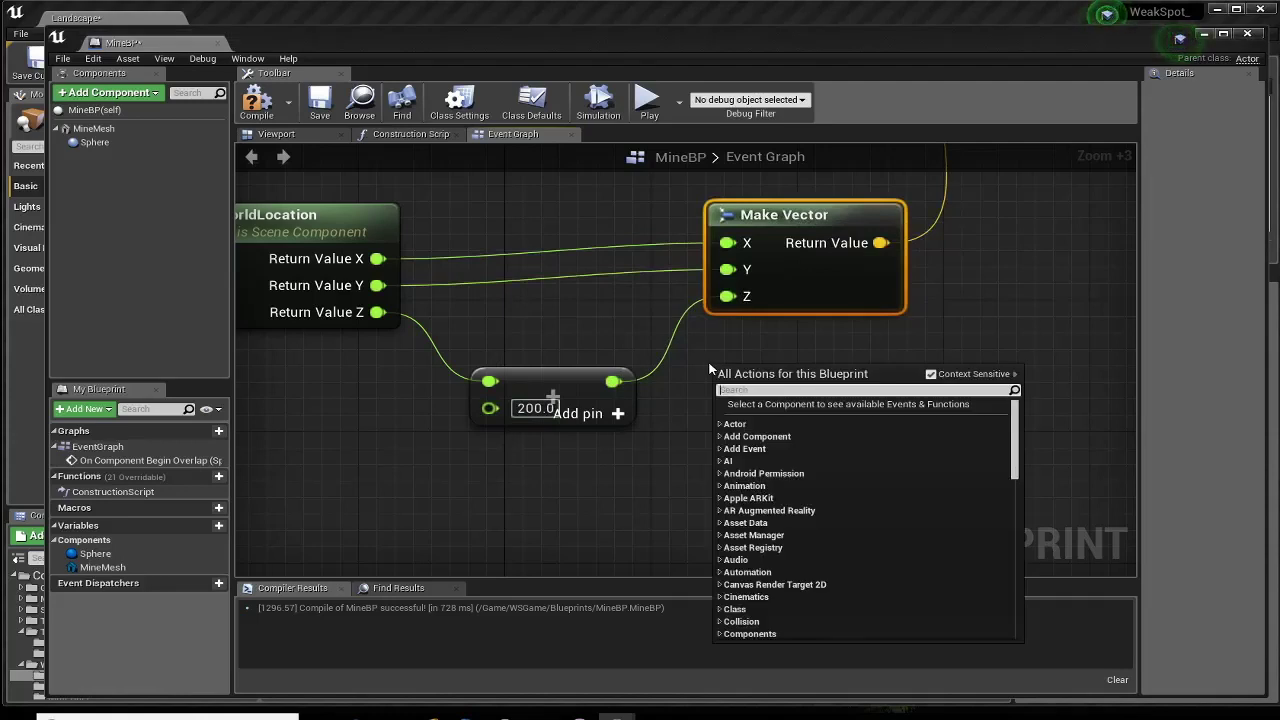
text(make vector)
key(Return)
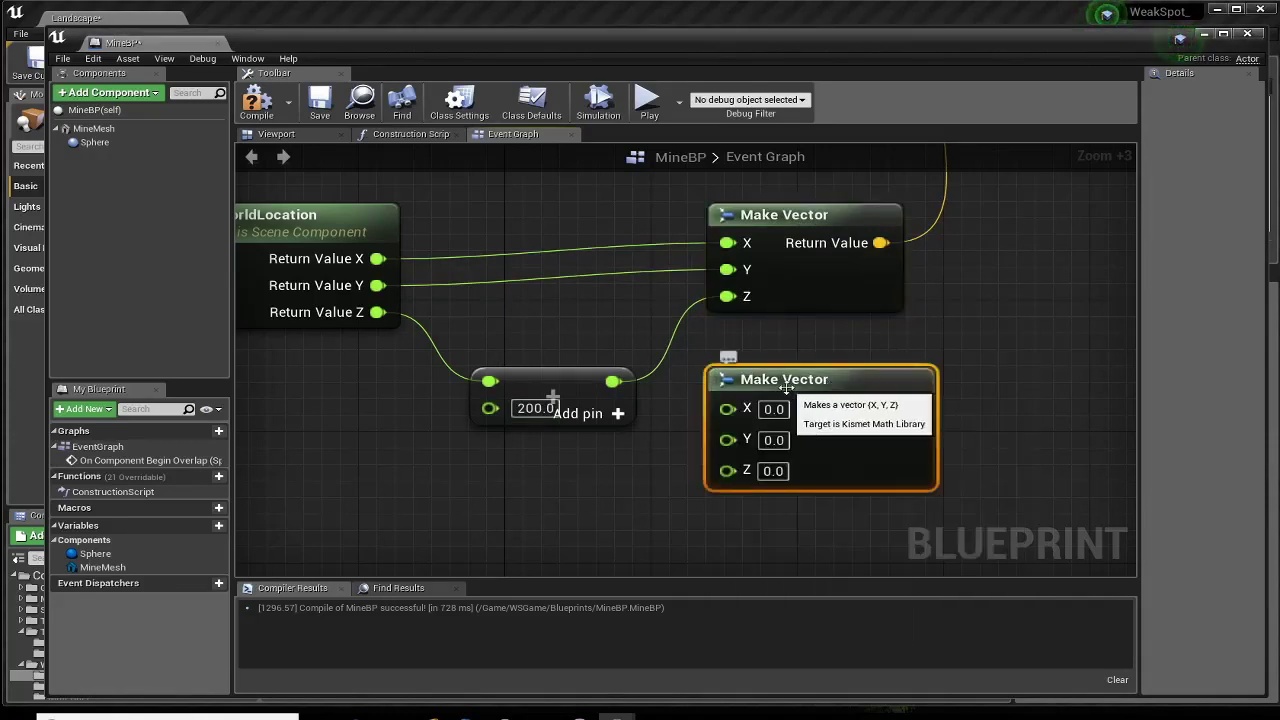
key(Delete)
Pan across the graph and nudge the Mine Mesh node down-left.
right_drag(880, 242, 718, 325)
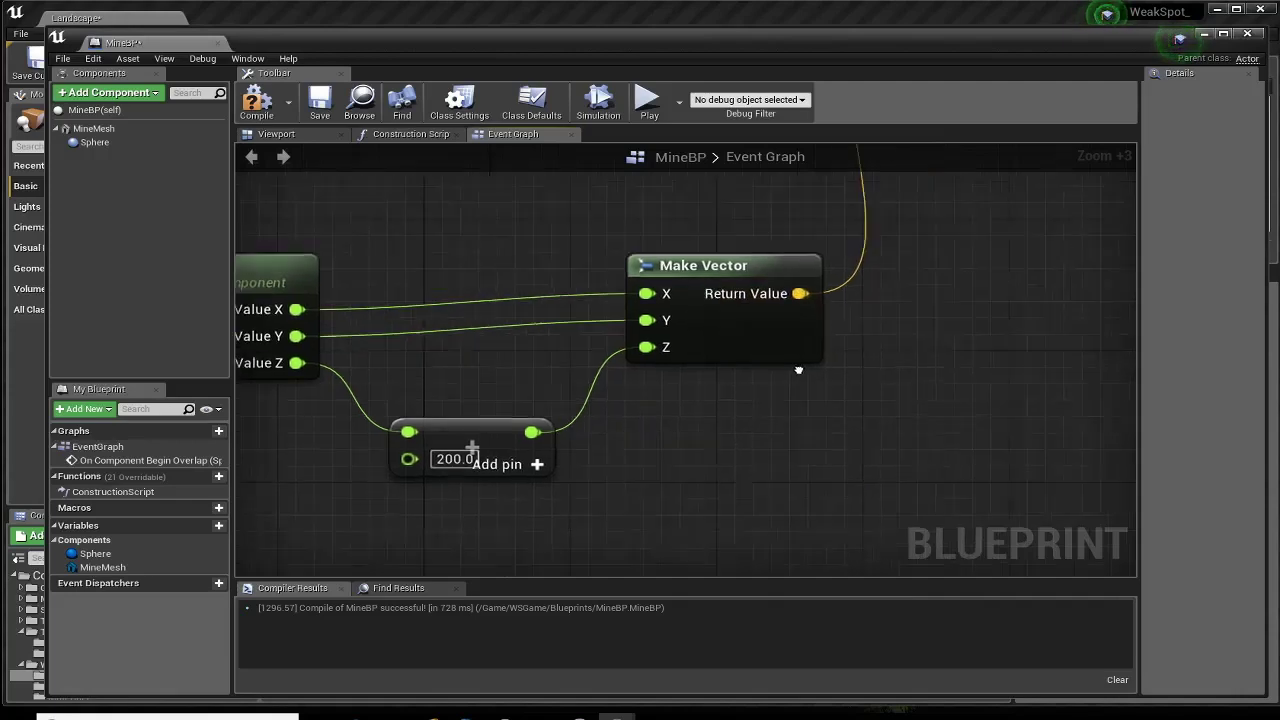
mouse_move(697, 242)
right_down()
mouse_move(692, 303)
mouse_move(609, 457)
mouse_move(611, 422)
right_up()
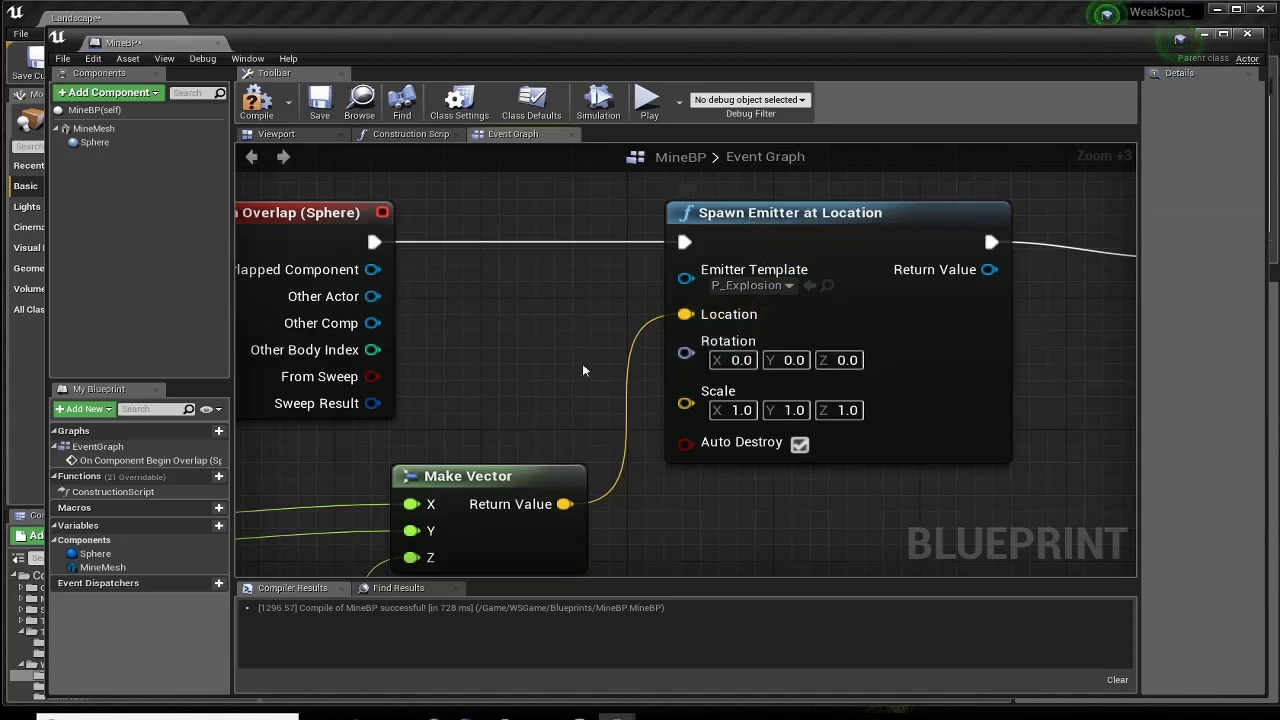
right_drag(732, 298, 570, 304)
right_drag(417, 229, 823, 229)
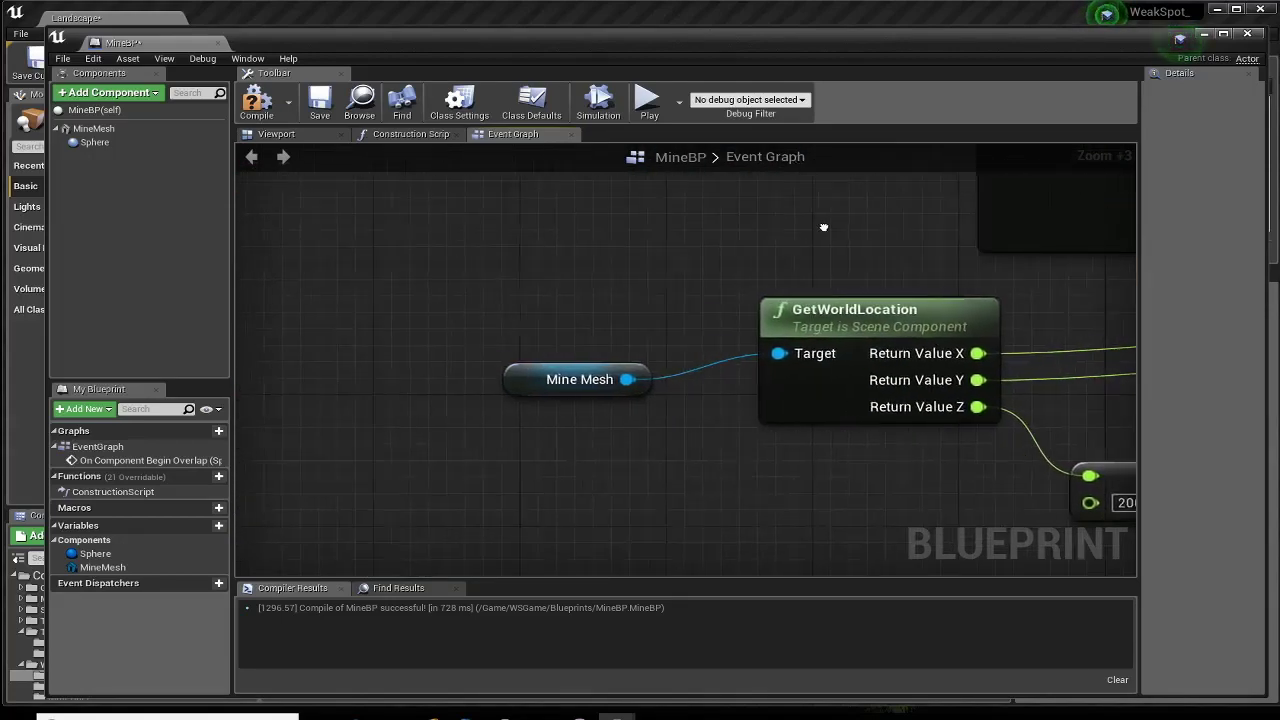
click(556, 342)
drag(556, 342, 538, 358)
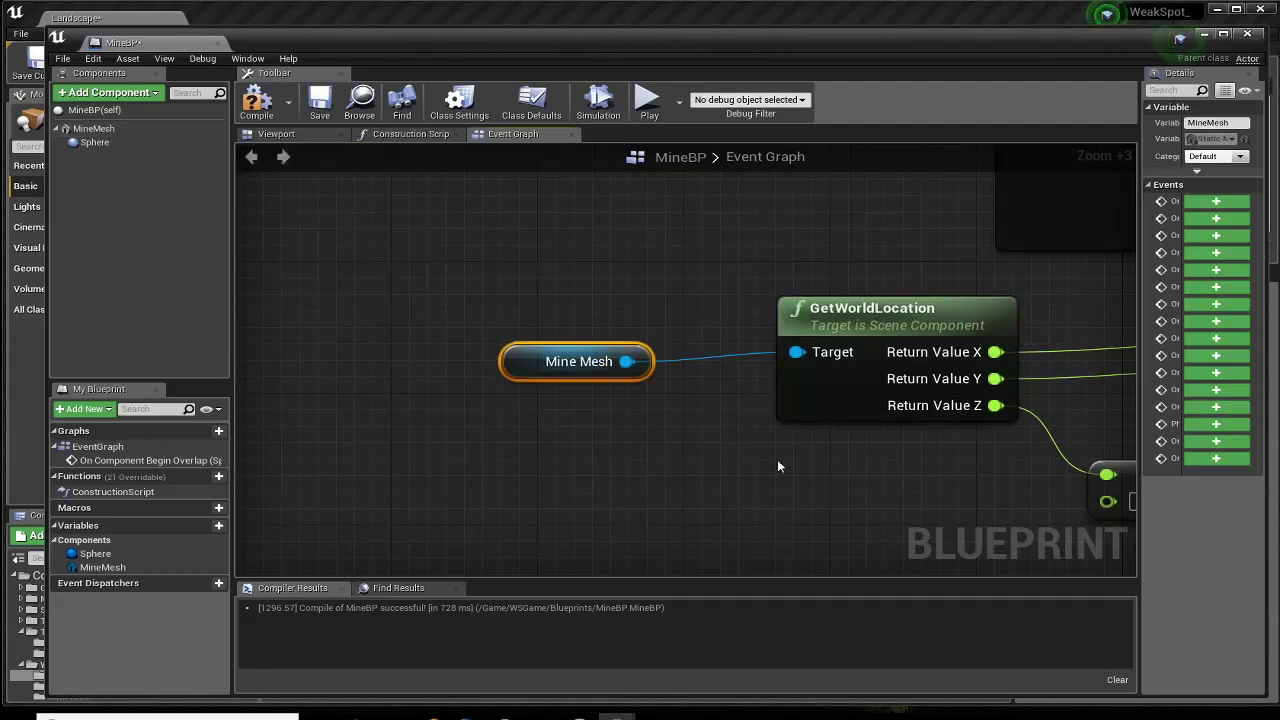
right_drag(779, 466, 263, 461)
right_drag(686, 431, 535, 455)
Compile MineBP and zoom out to frame the overlap, Spawn Emitter and DestroyActor chain.
click(256, 100)
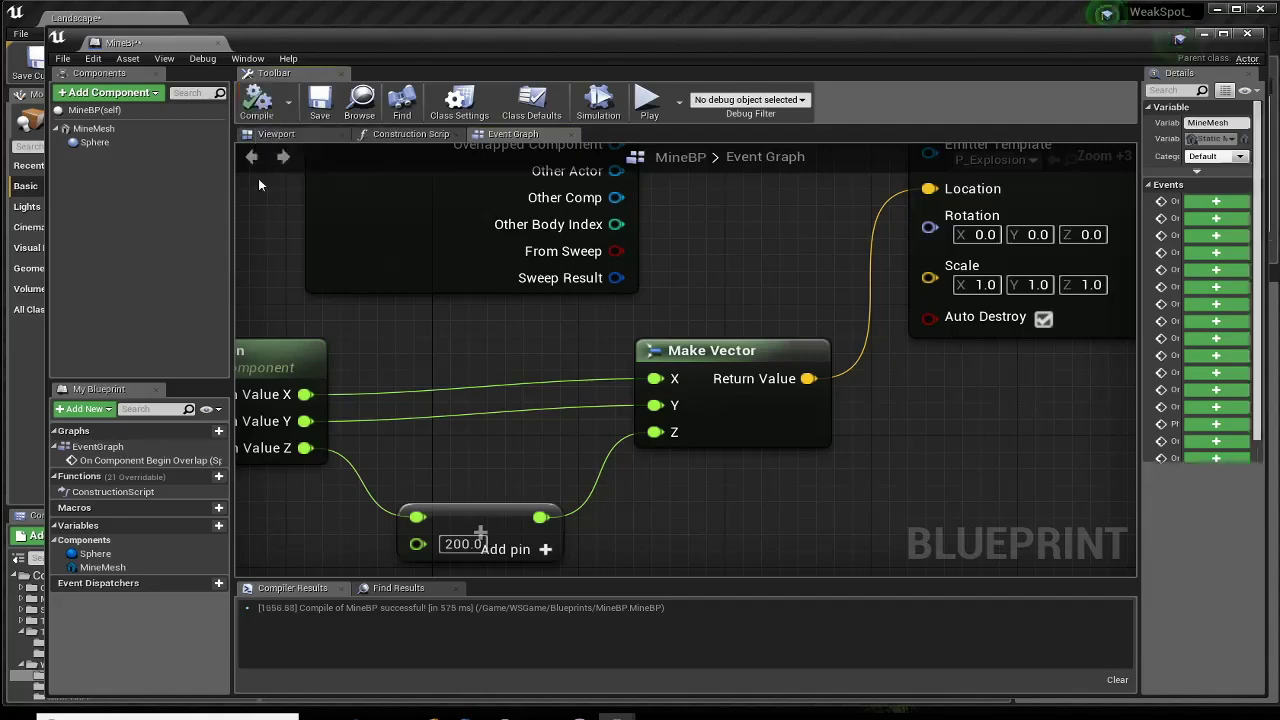
right_drag(417, 339, 422, 445)
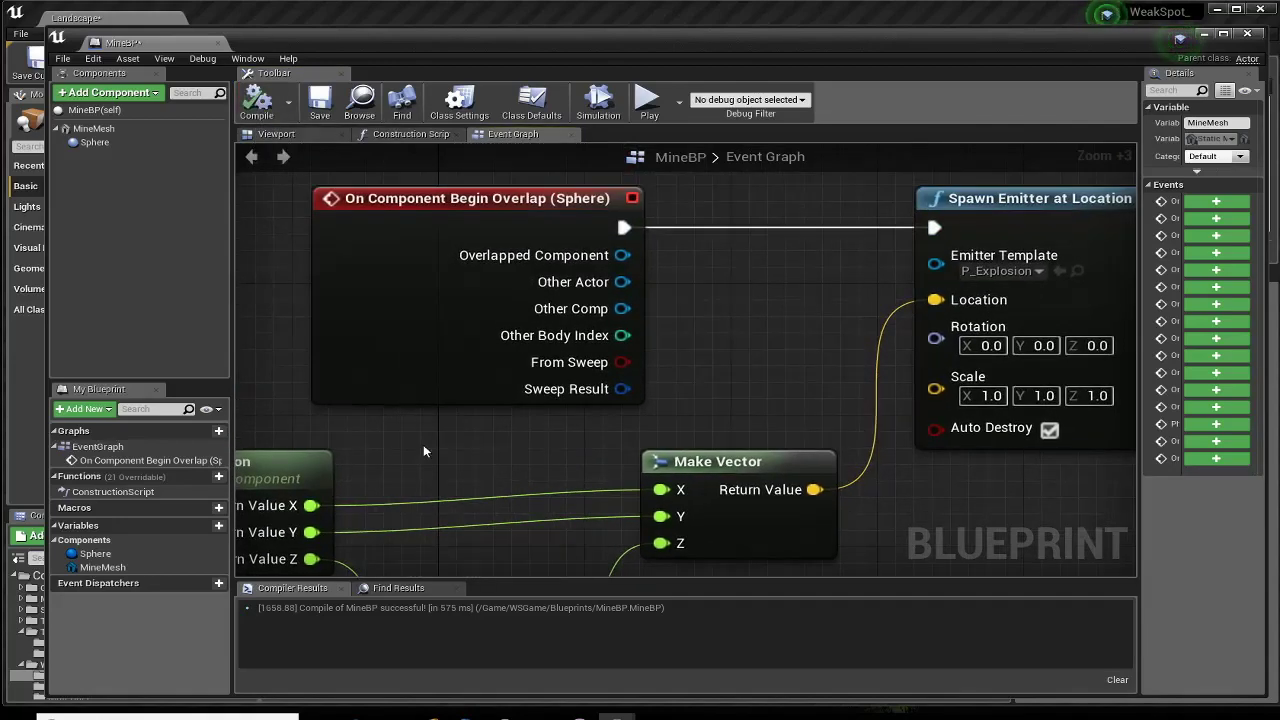
scroll(423, 451, down, 1)
scroll(424, 455, down, 2)
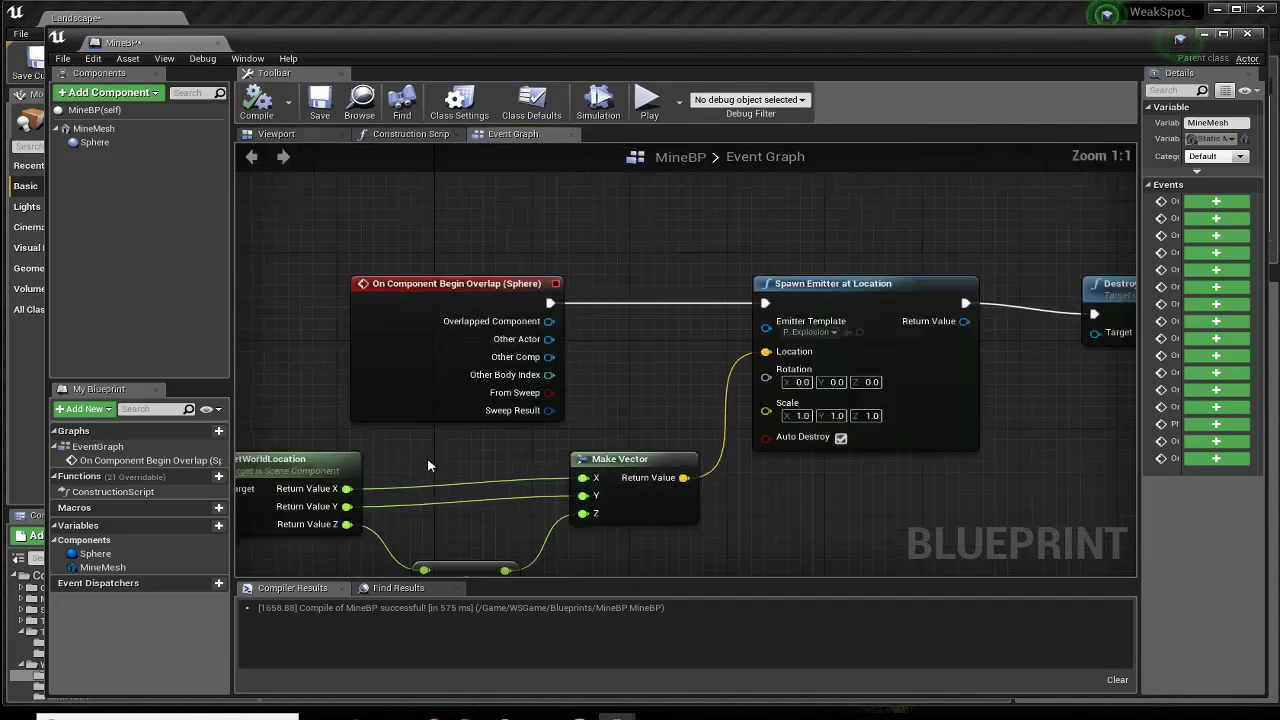
scroll(428, 465, down, 1)
right_drag(711, 548, 632, 520)
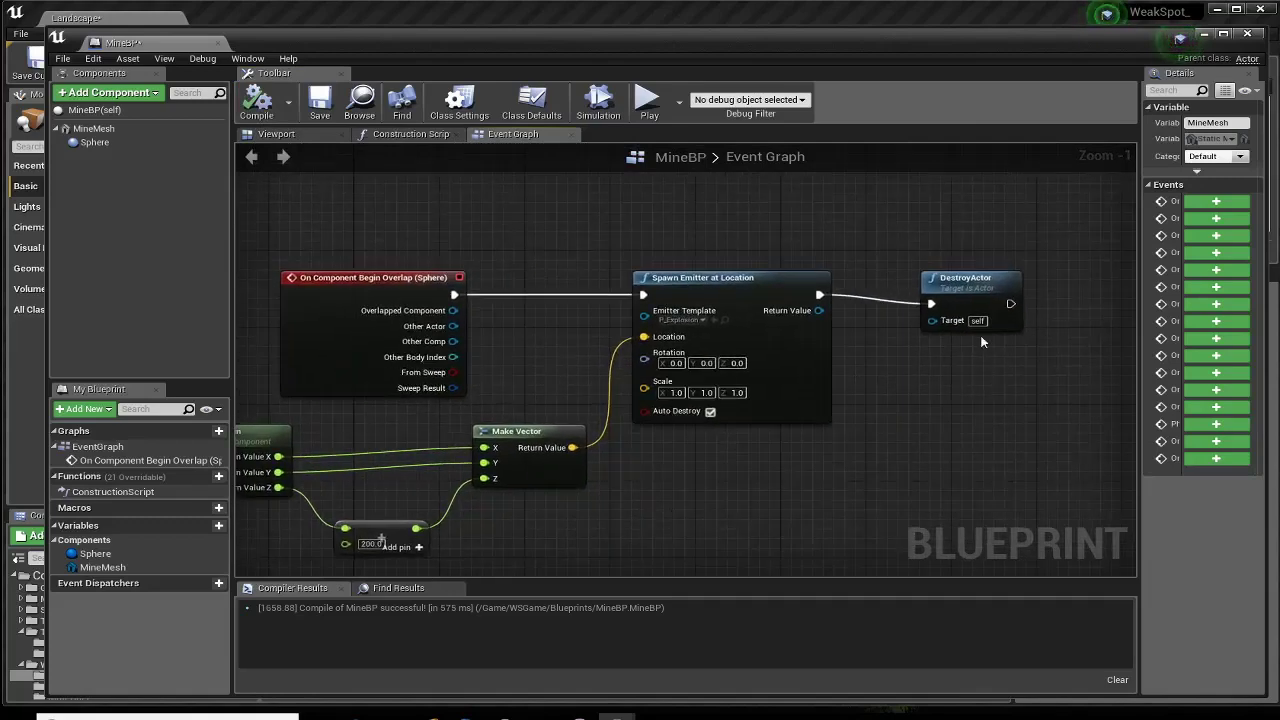
click(986, 283)
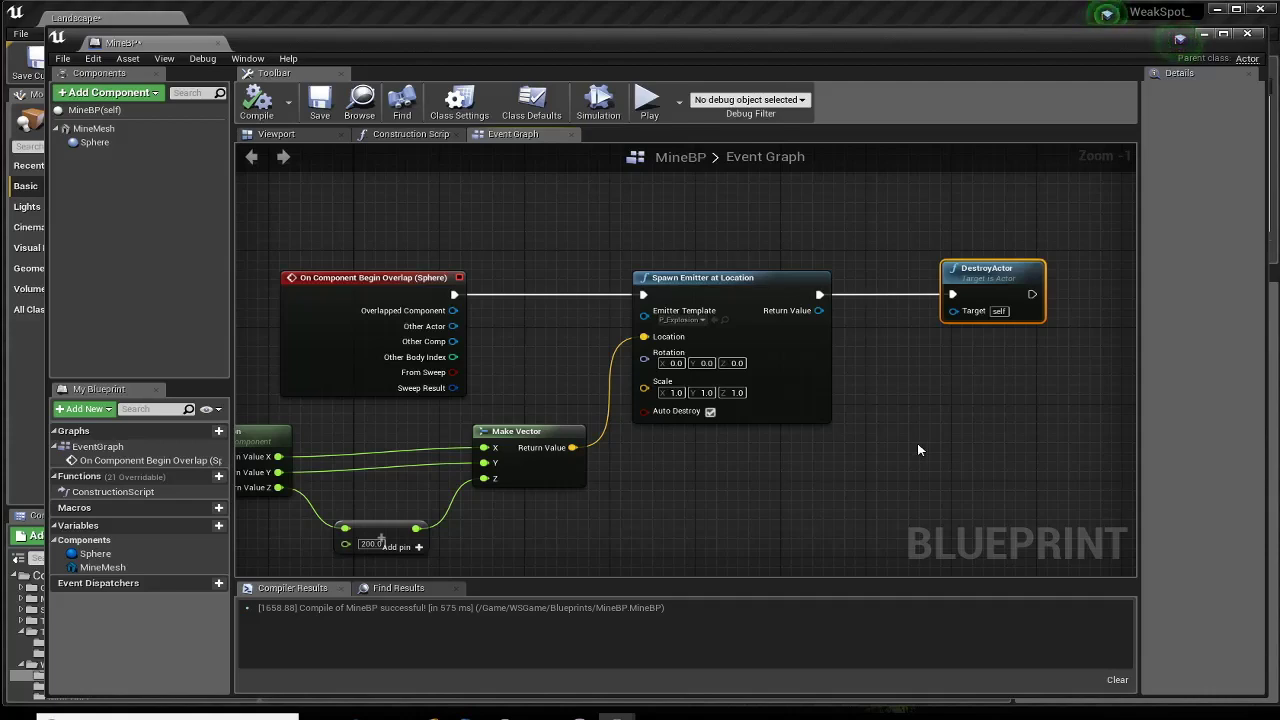
Minimize the Blueprint editor, start a play test, and walk into a mine to explode it.
click(1204, 34)
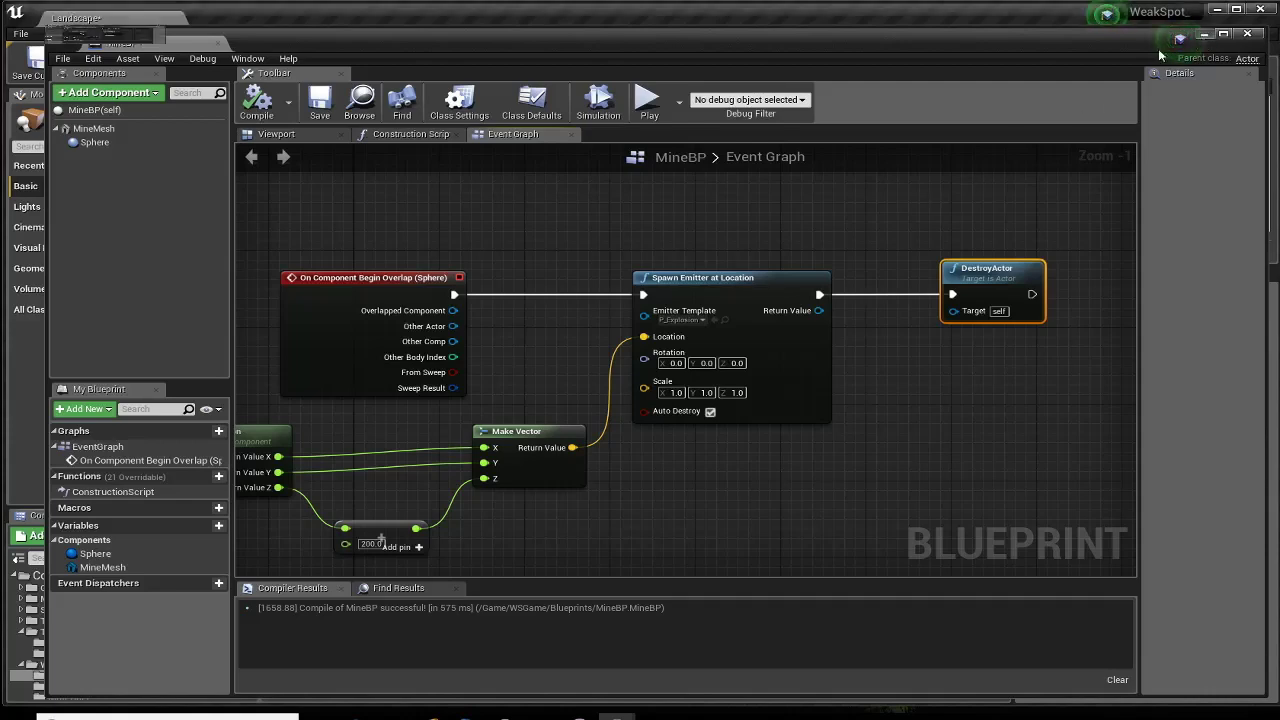
click(521, 58)
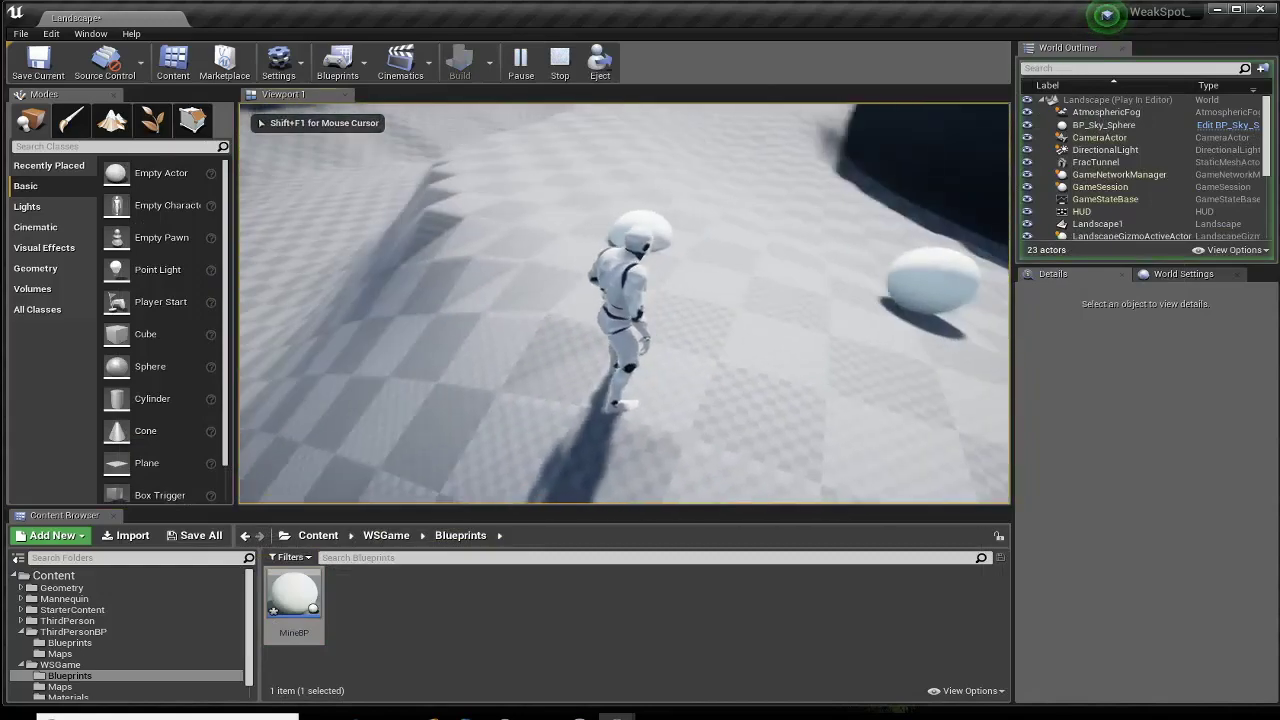
key(w)
key(s)
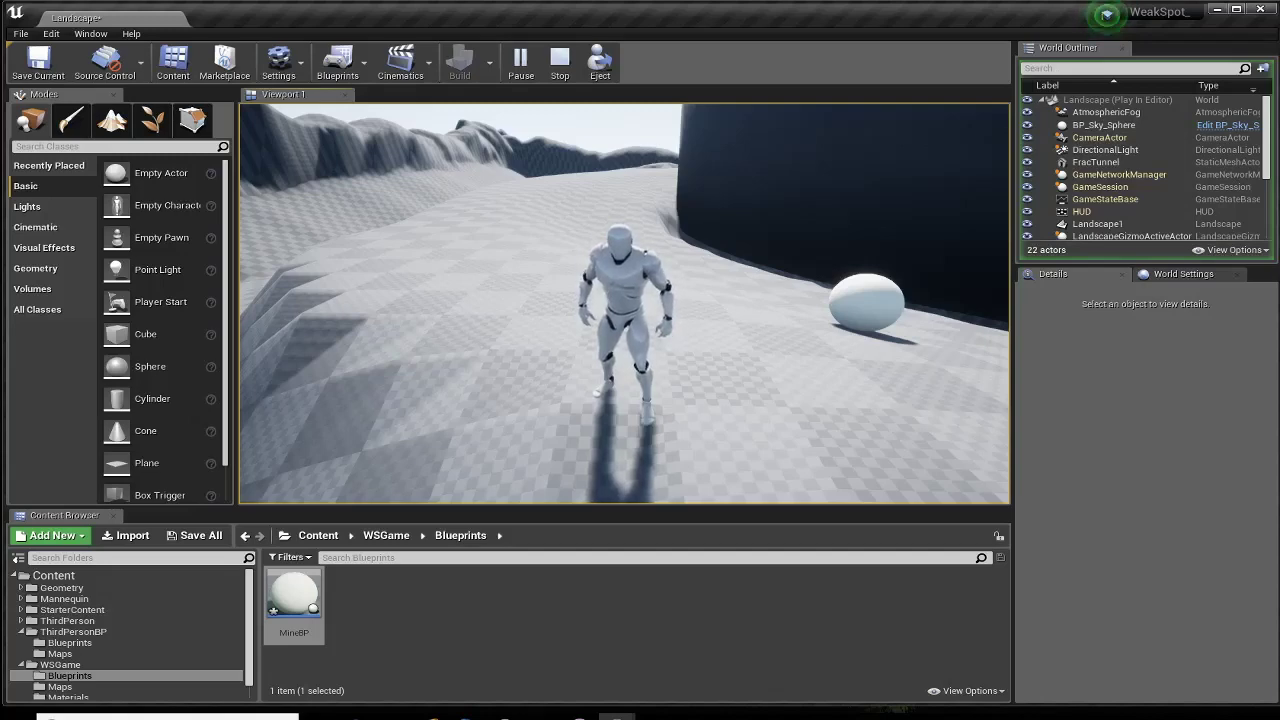
Run up the slope along the wall toward the remaining mines, then stop the play test.
key(w)
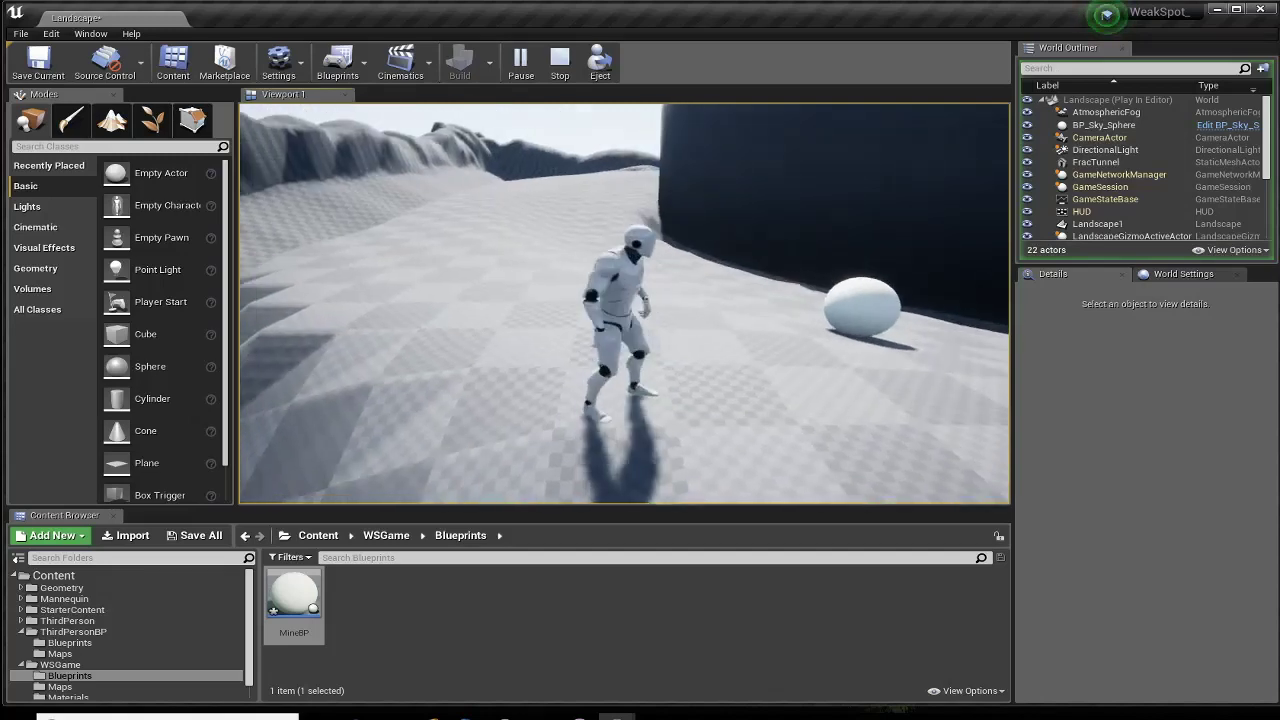
key(w)
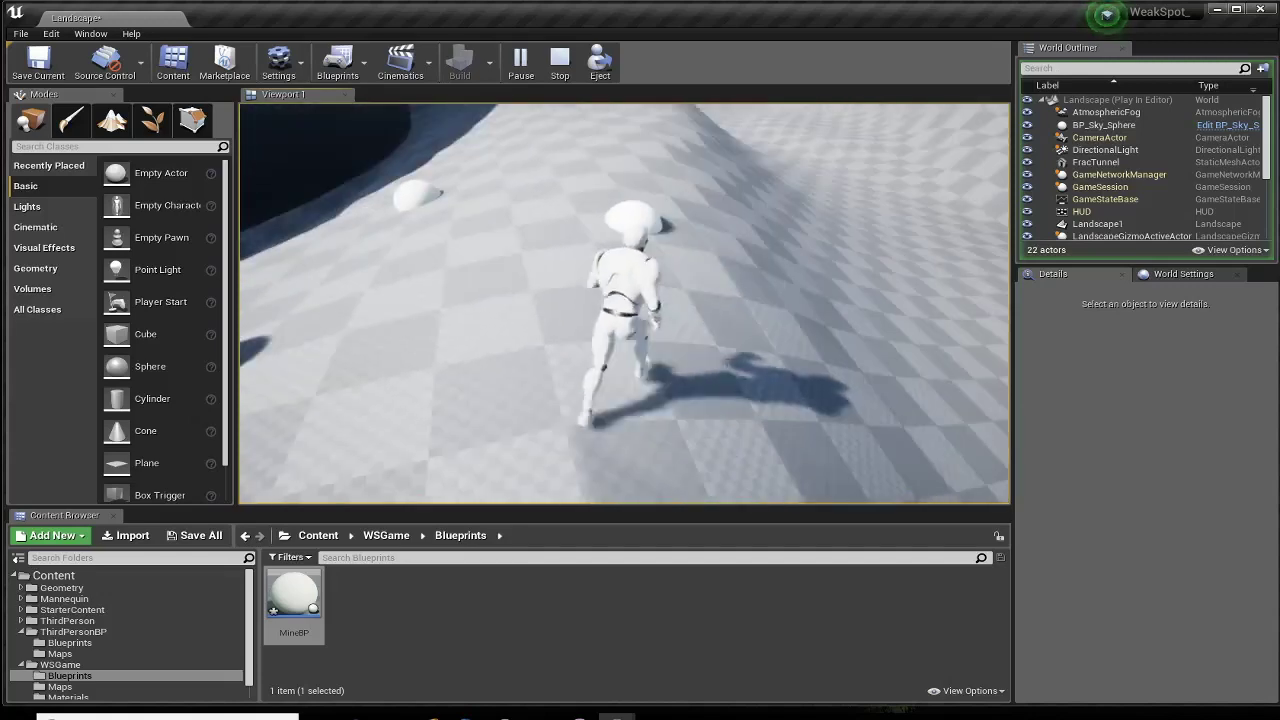
key(w)
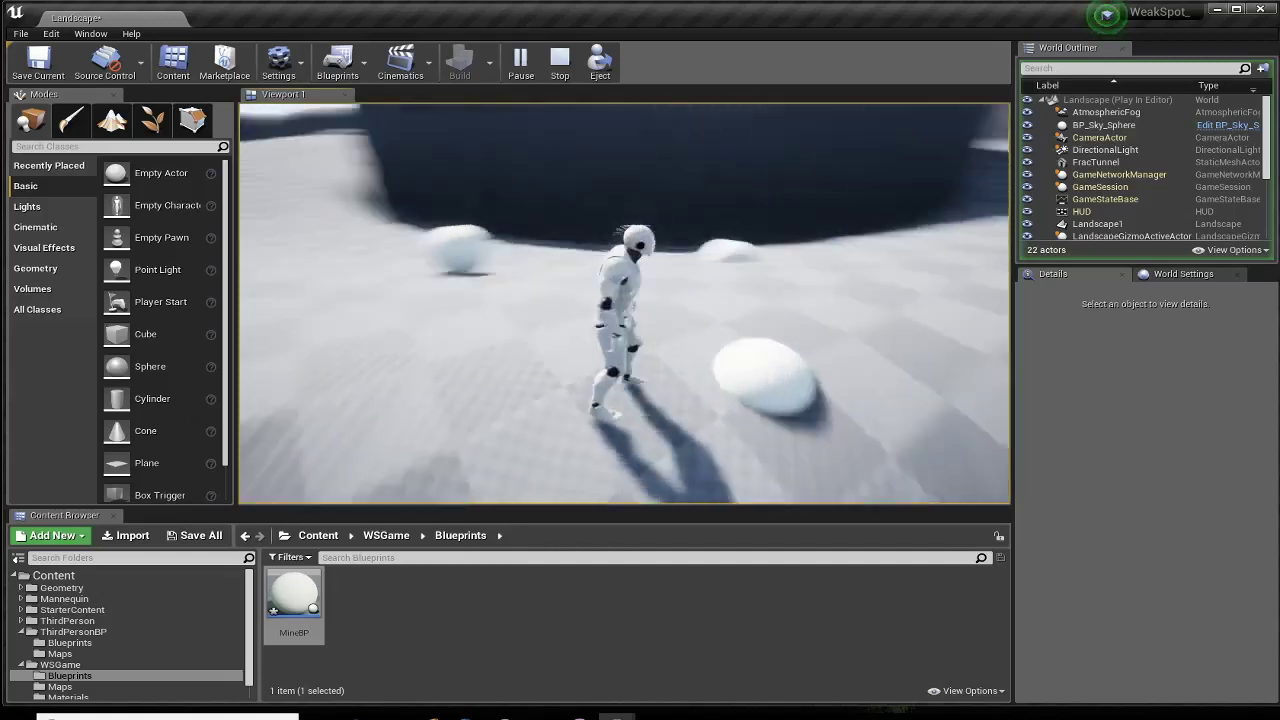
key(w)
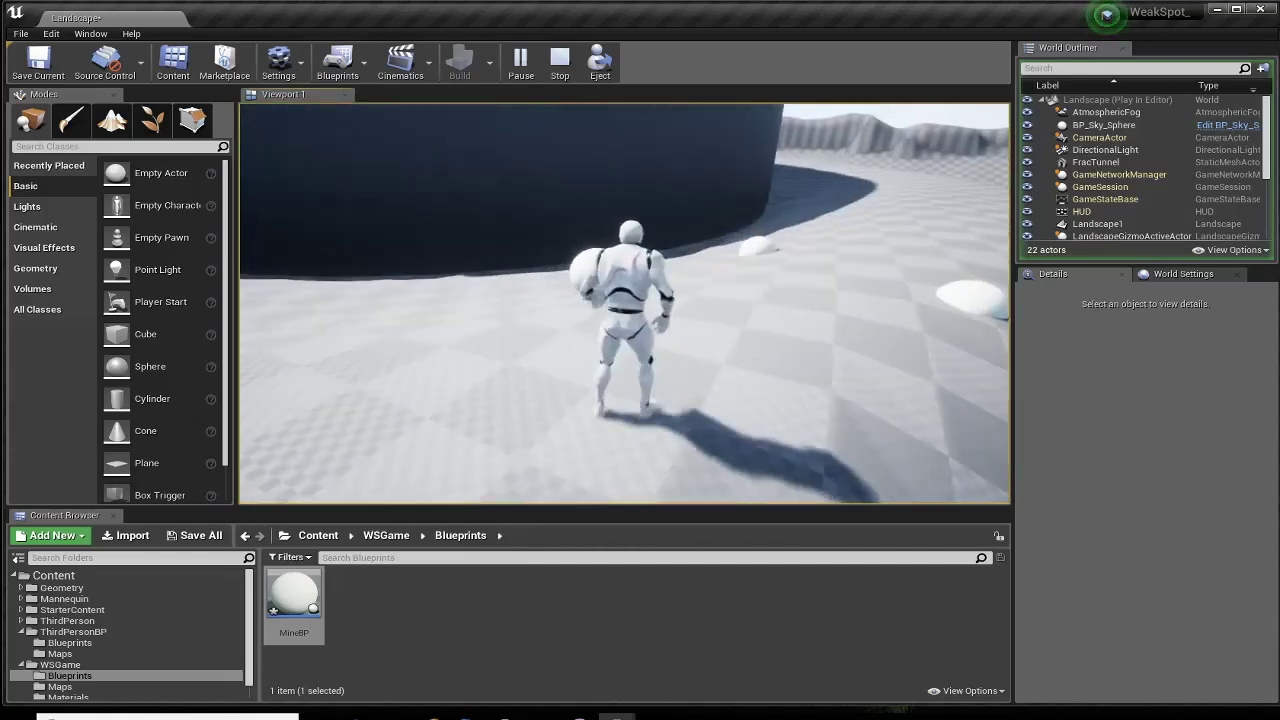
key(w)
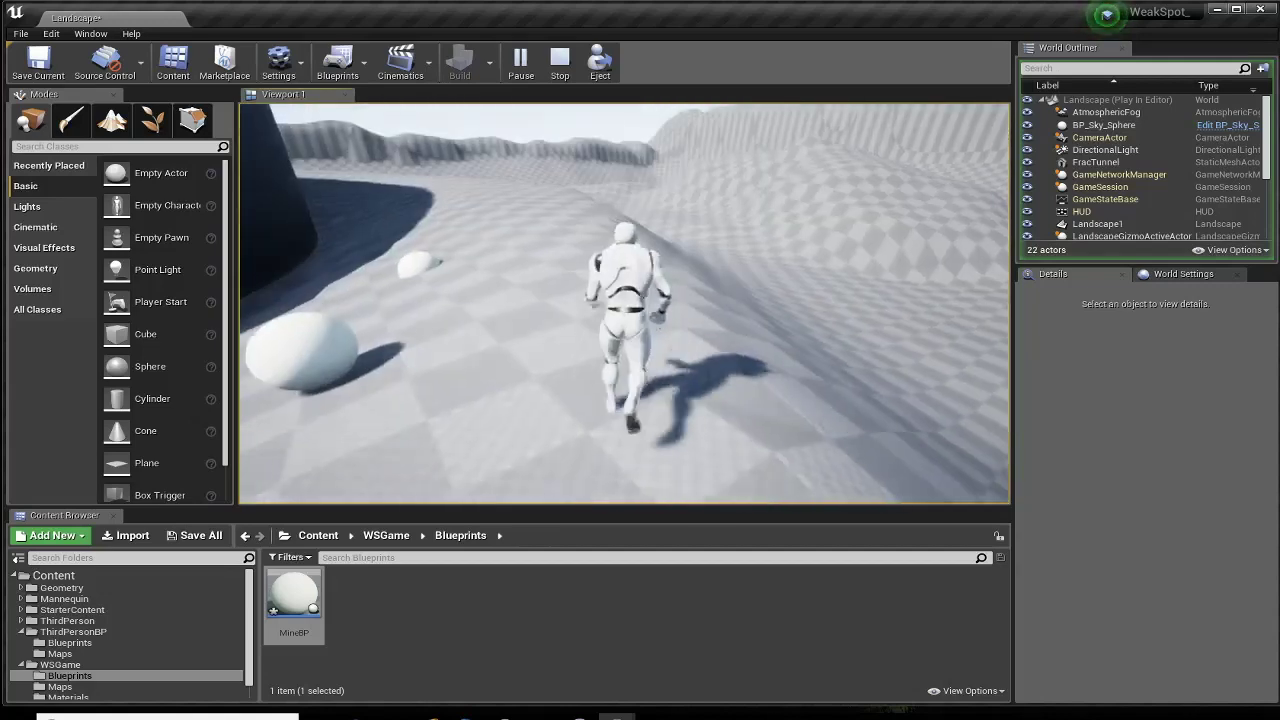
key(s)
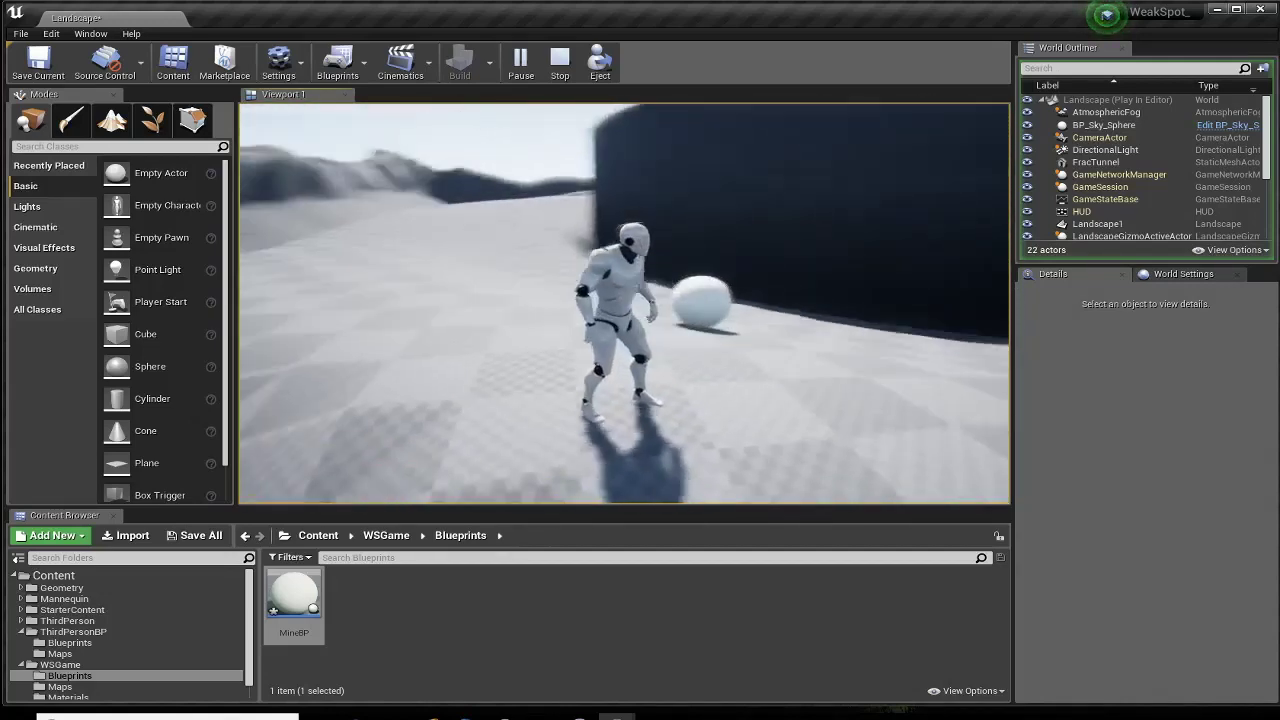
key(Escape)
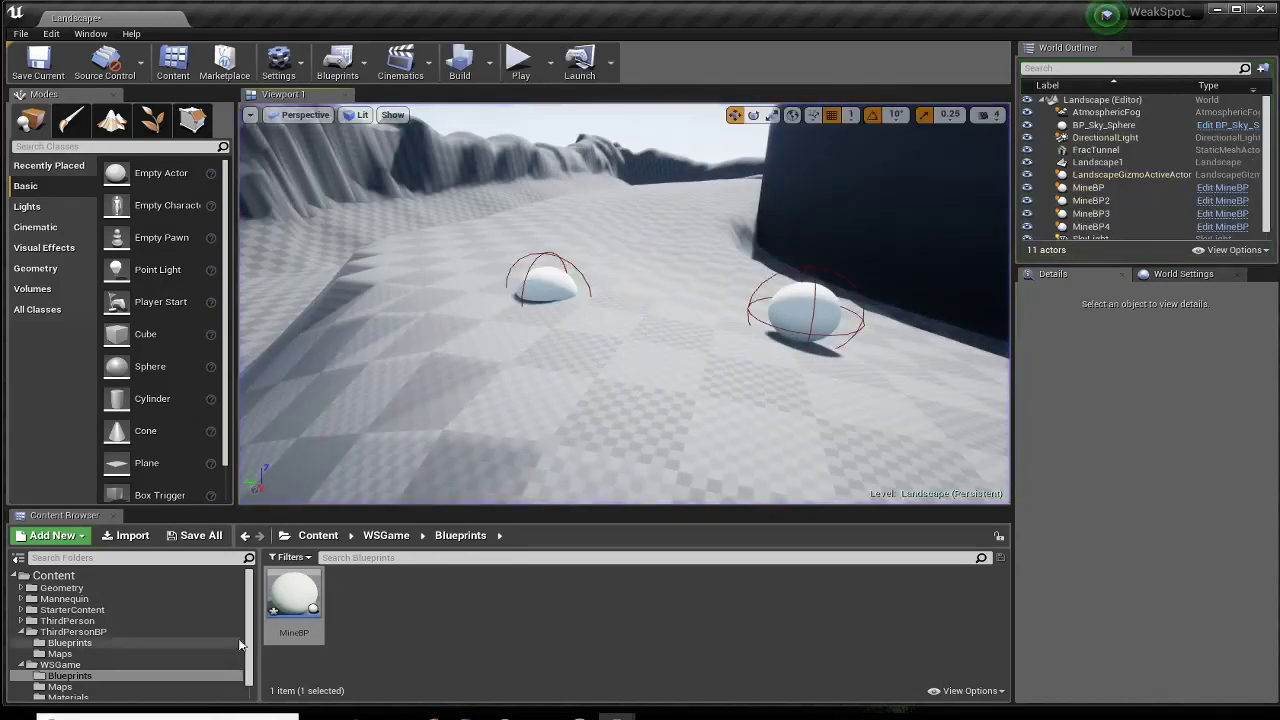
Reopen MineBP's Event Graph, shift the overlap node left and Spawn Emitter at Location up-right.
double_click(298, 591)
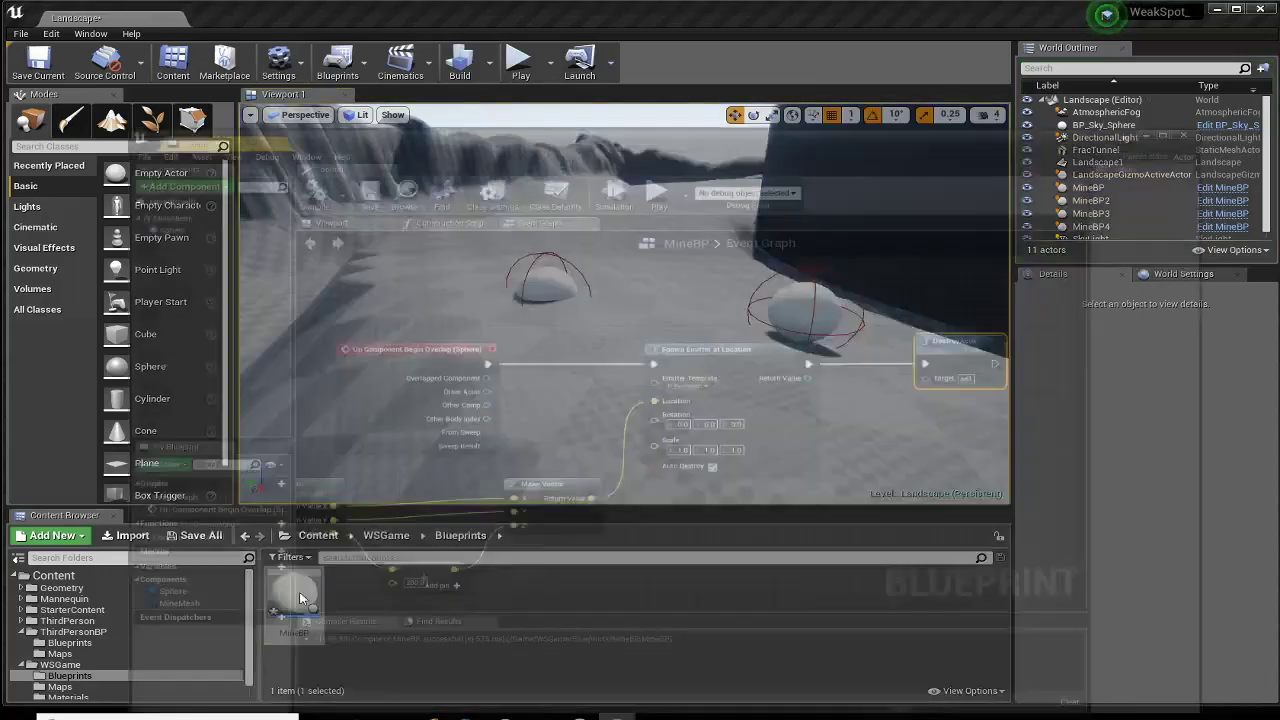
right_drag(632, 526, 764, 480)
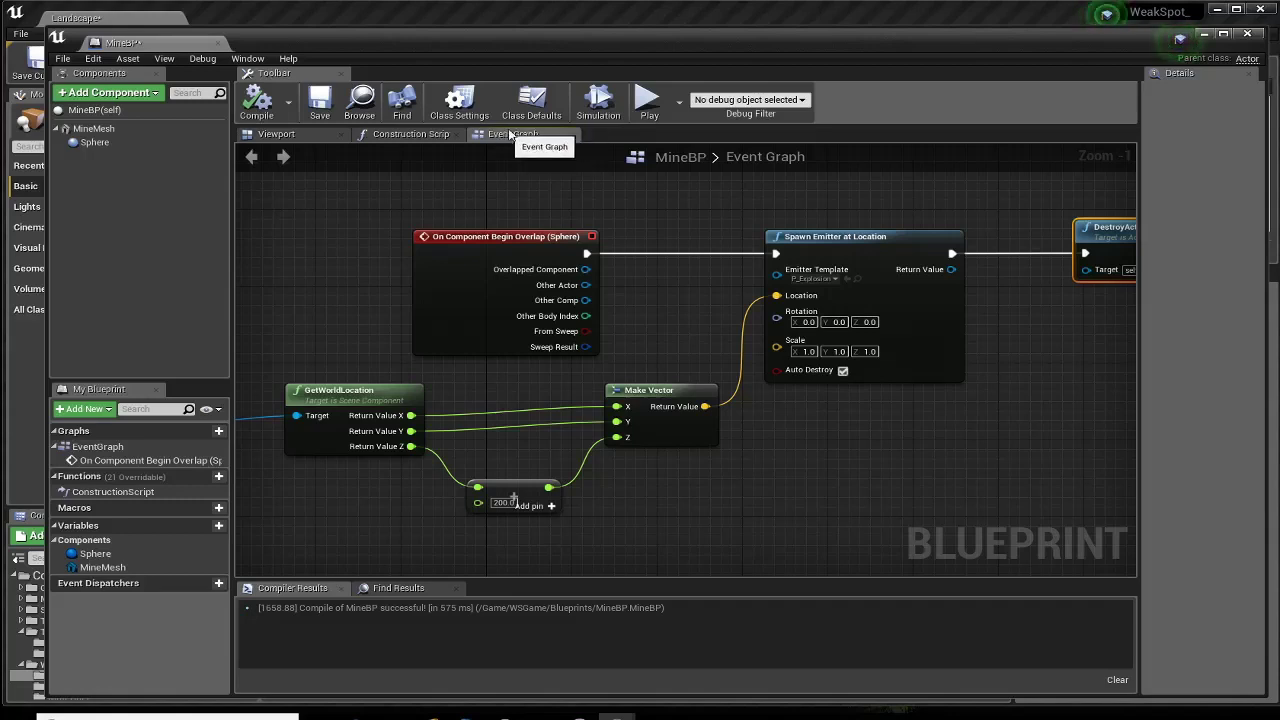
mouse_move(654, 313)
right_down()
mouse_move(567, 312)
mouse_move(635, 367)
right_up()
scroll(614, 304, up, 1)
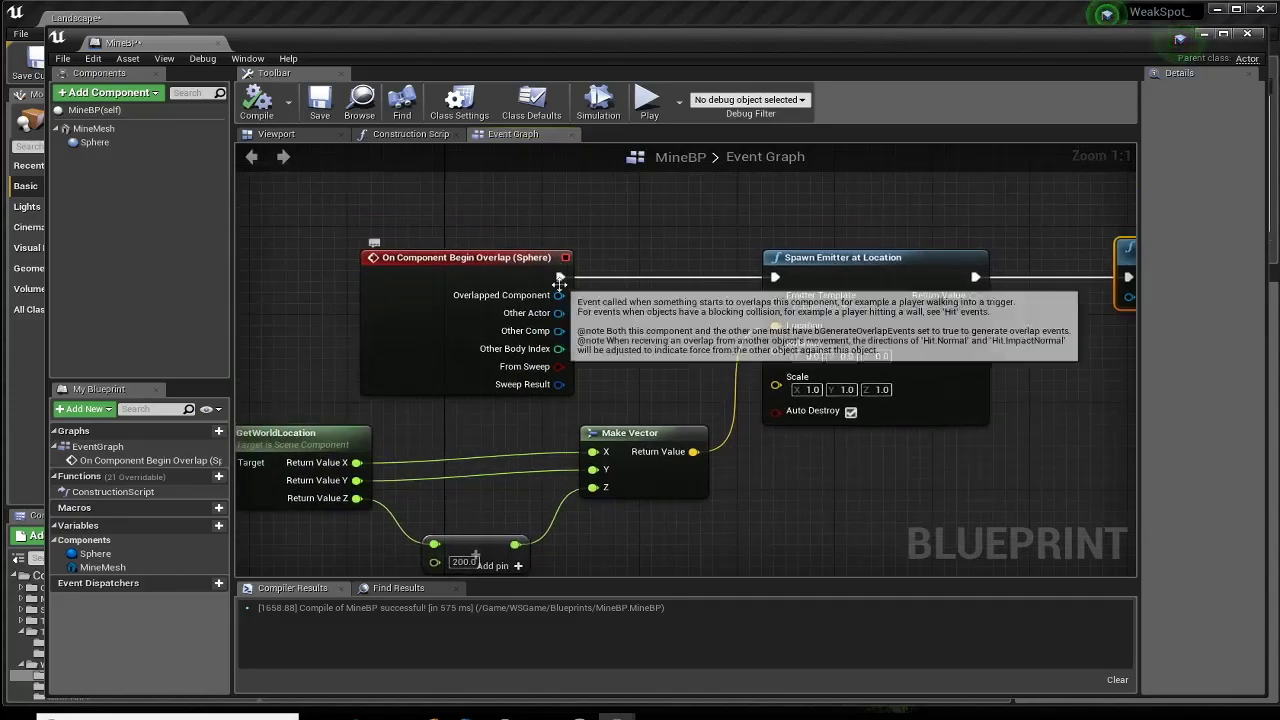
drag(521, 266, 497, 266)
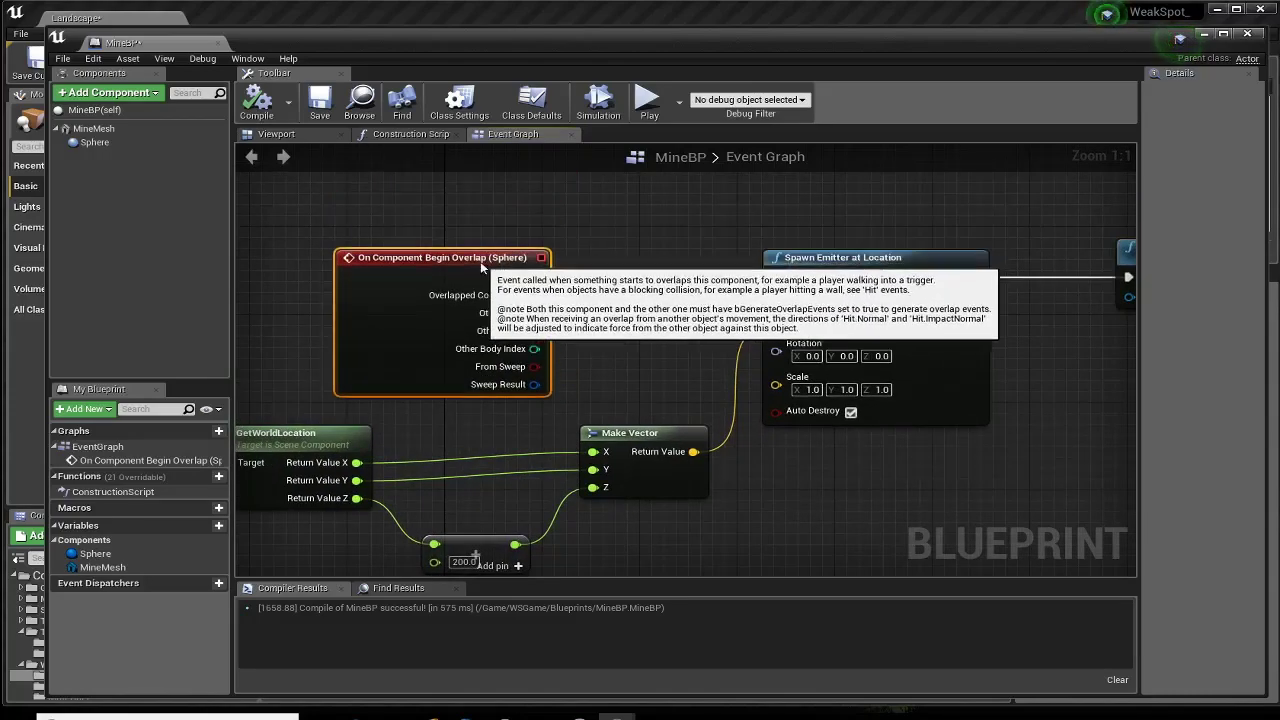
right_drag(655, 307, 535, 318)
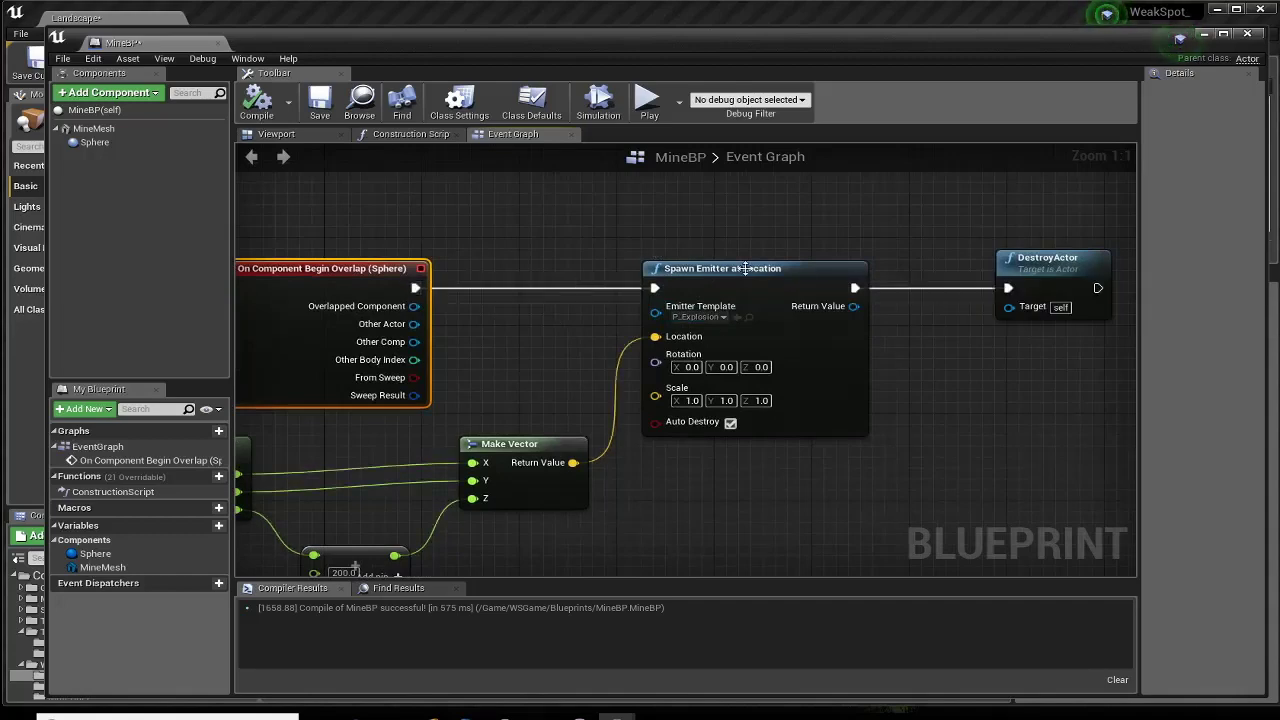
drag(748, 279, 768, 263)
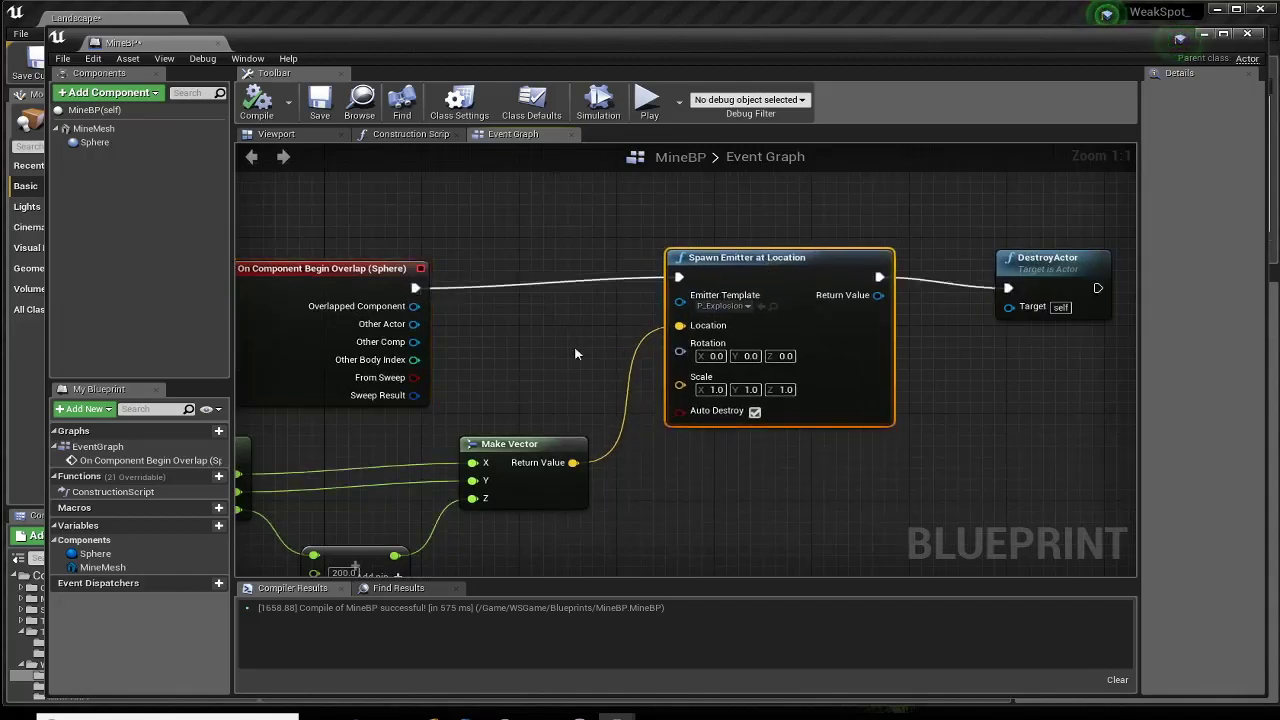
right_drag(575, 353, 663, 354)
scroll(609, 322, up, 3)
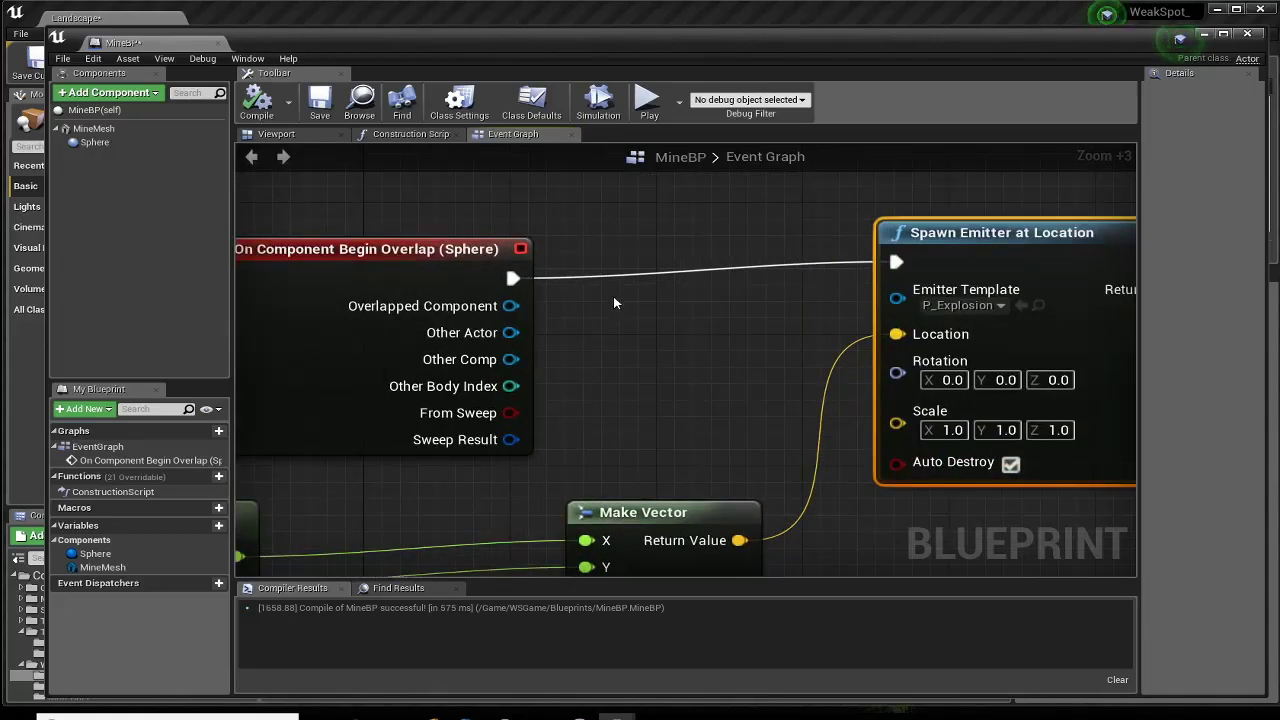
Add a Delay node wired between the overlap event and Spawn Emitter at Location.
right_click(614, 298)
text(delay)
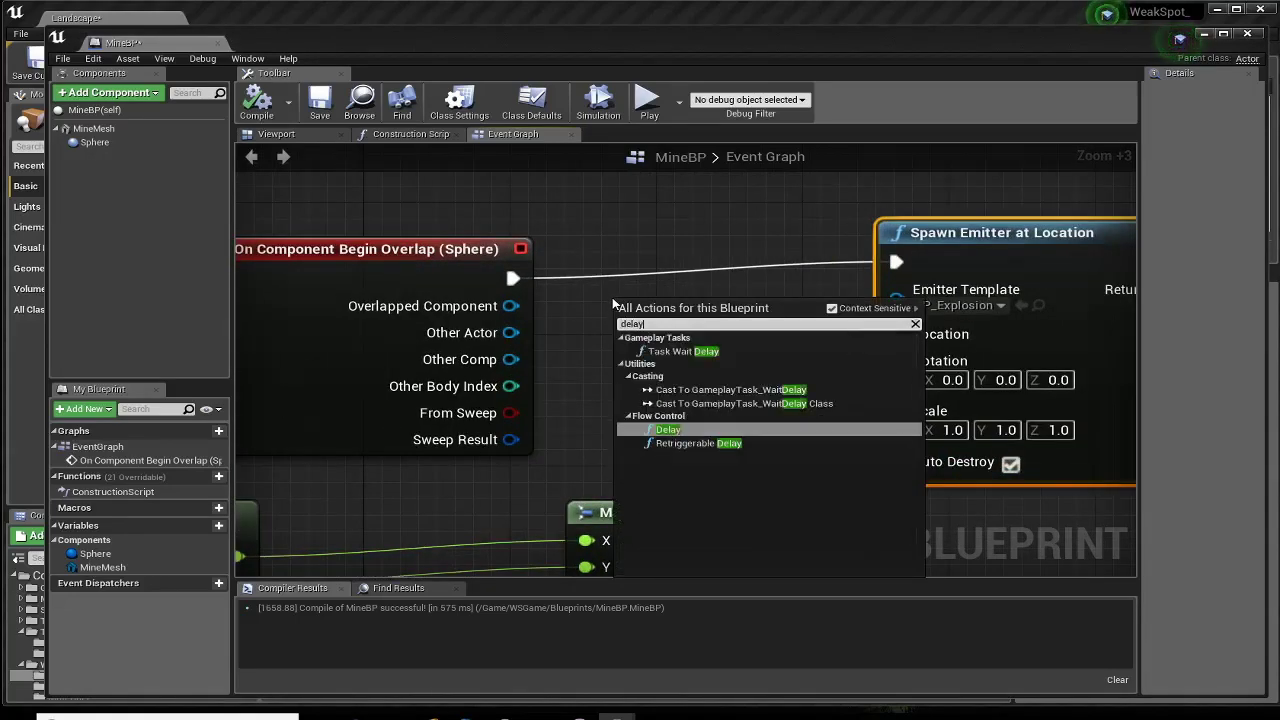
click(676, 431)
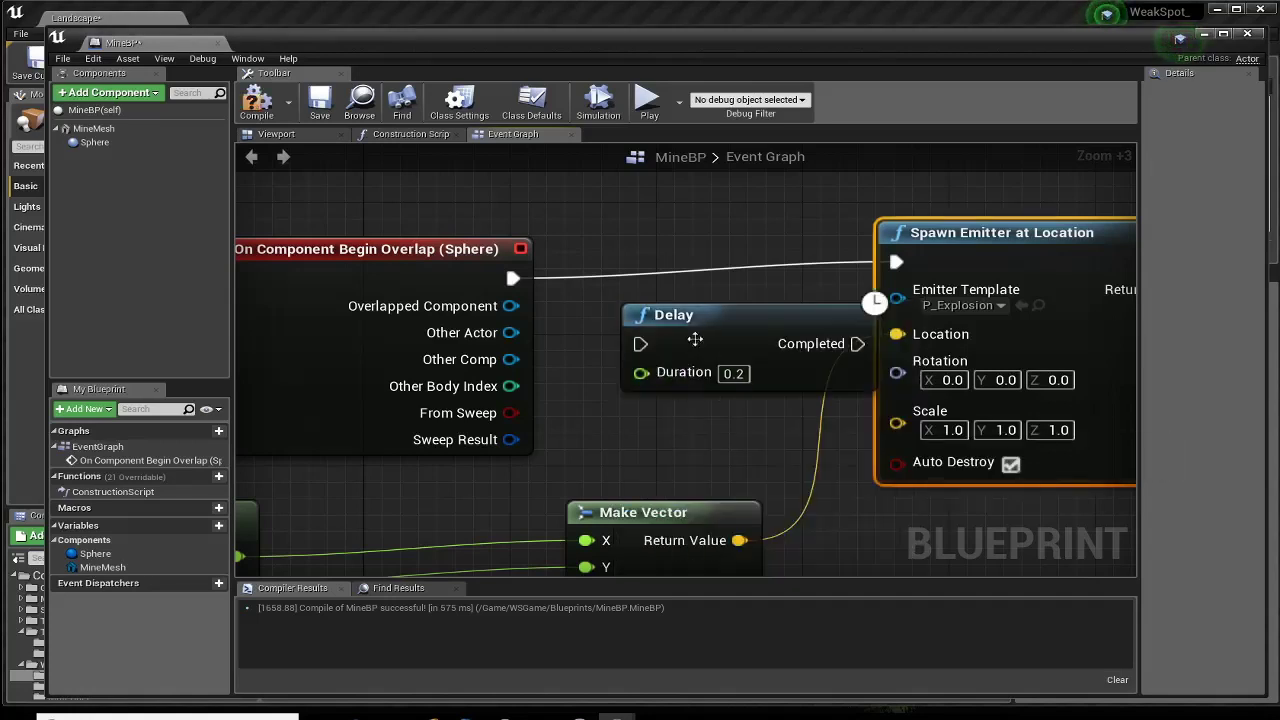
mouse_move(694, 340)
mouse_down()
mouse_move(636, 258)
mouse_move(676, 231)
mouse_up()
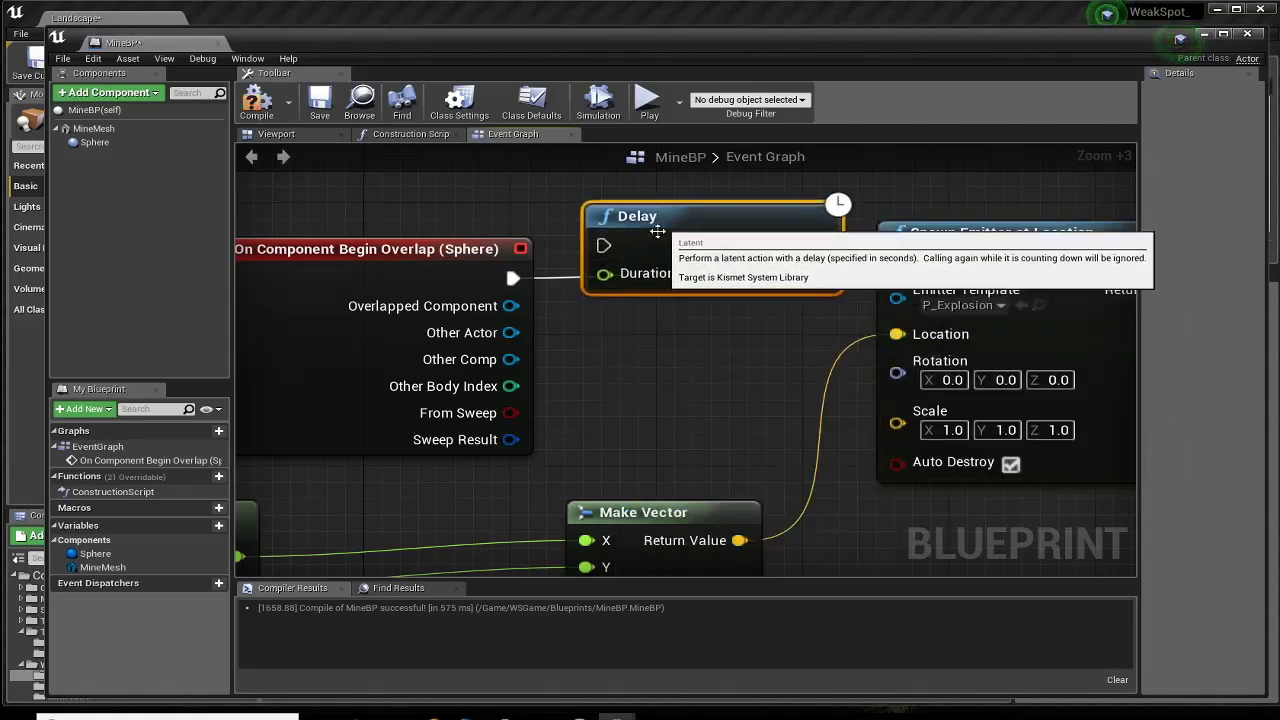
drag(511, 278, 516, 287)
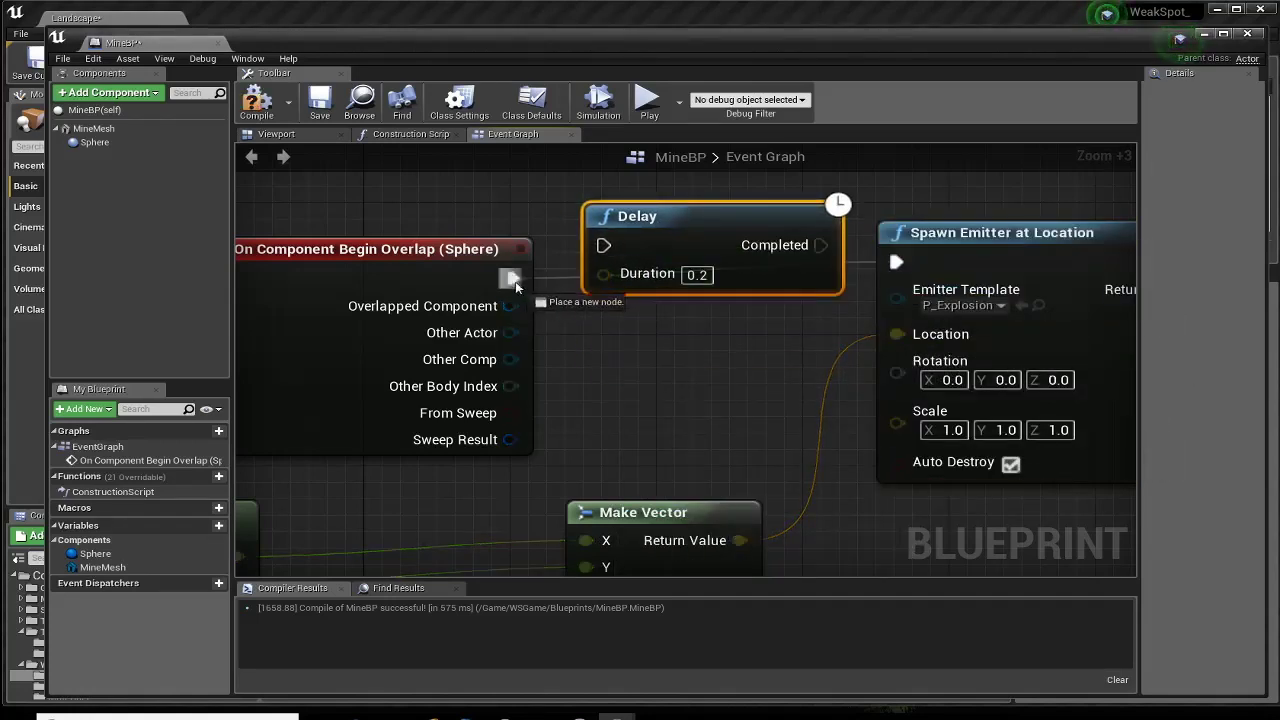
drag(576, 239, 603, 245)
drag(820, 245, 896, 262)
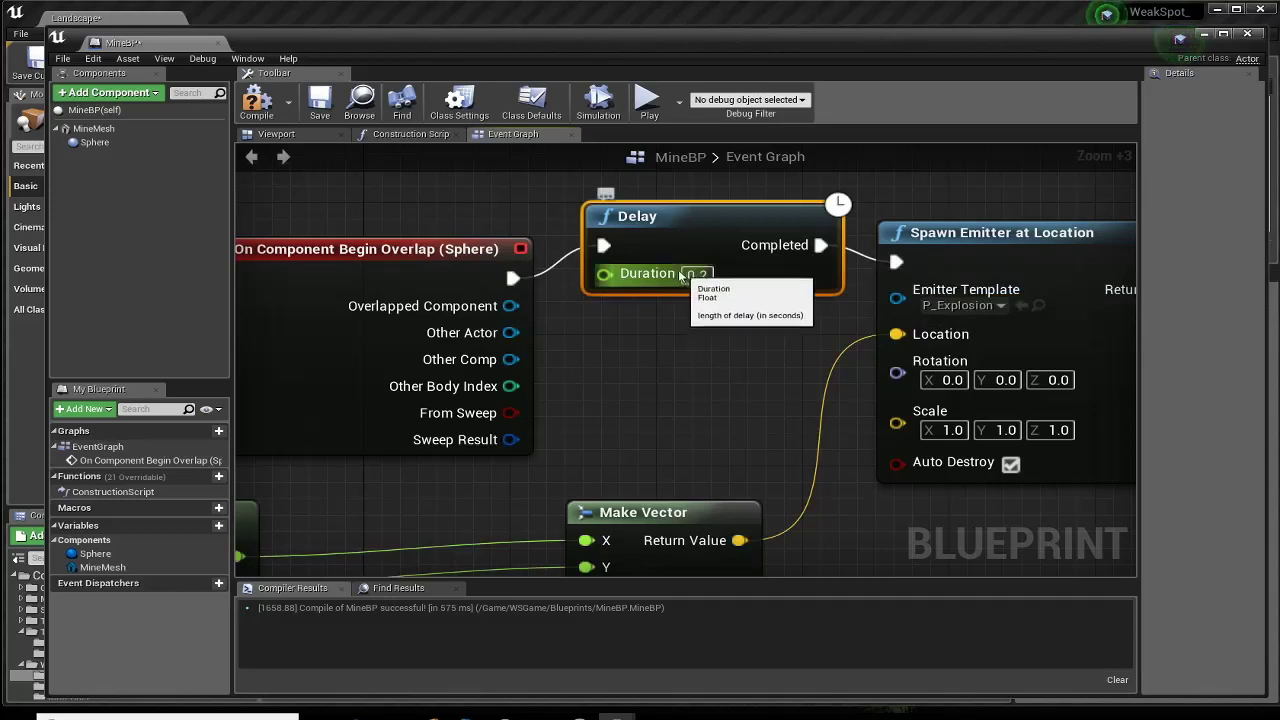
drag(694, 228, 693, 261)
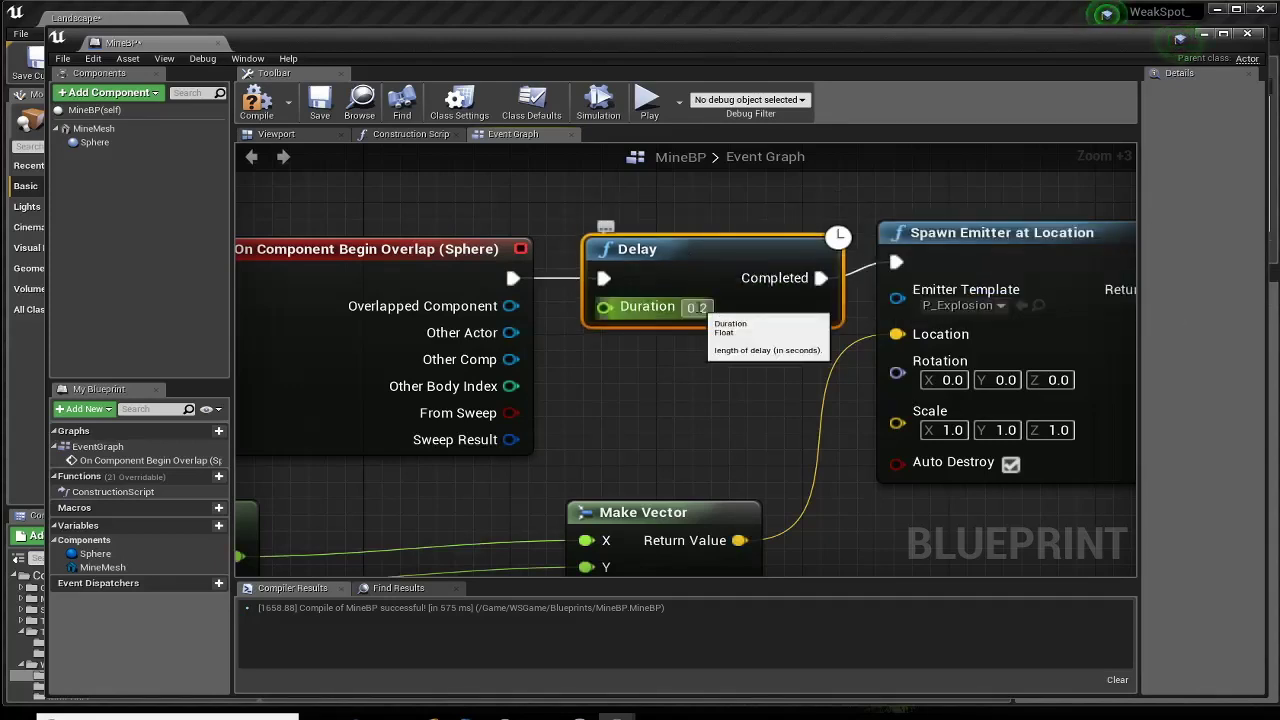
Set the Delay Duration to 4 and compile MineBP.
click(697, 307)
text(4)
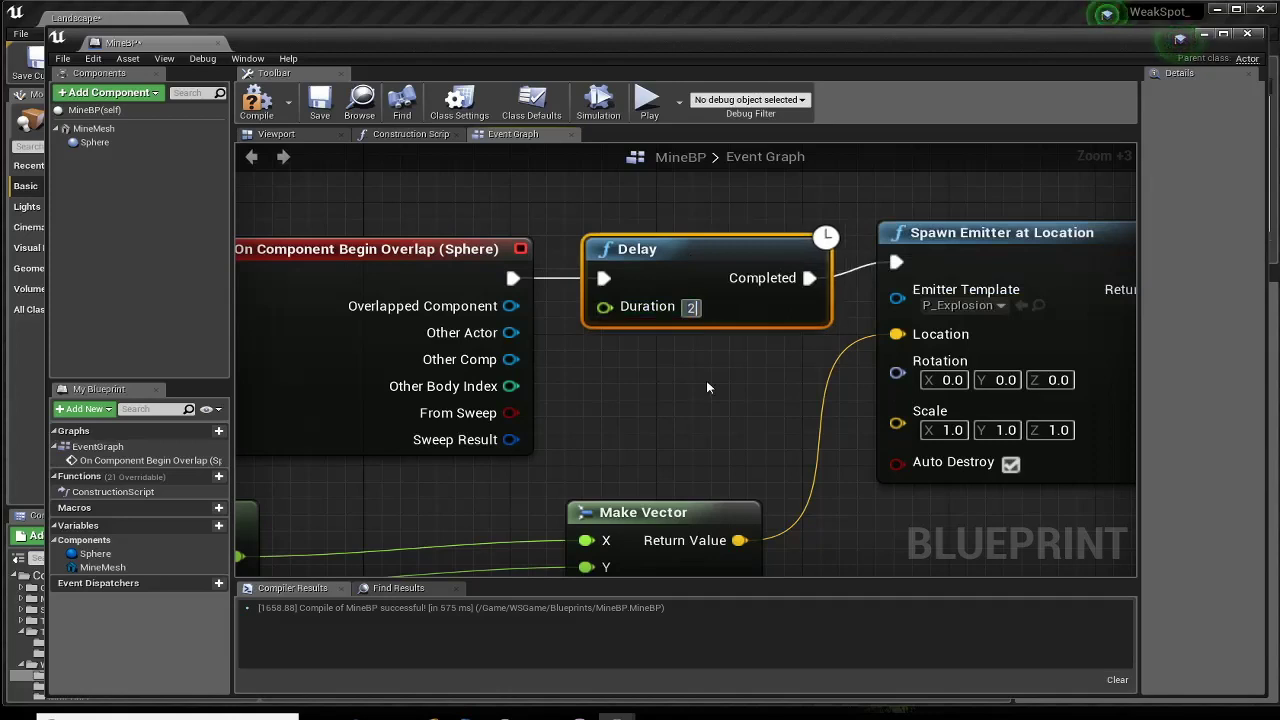
key(Return)
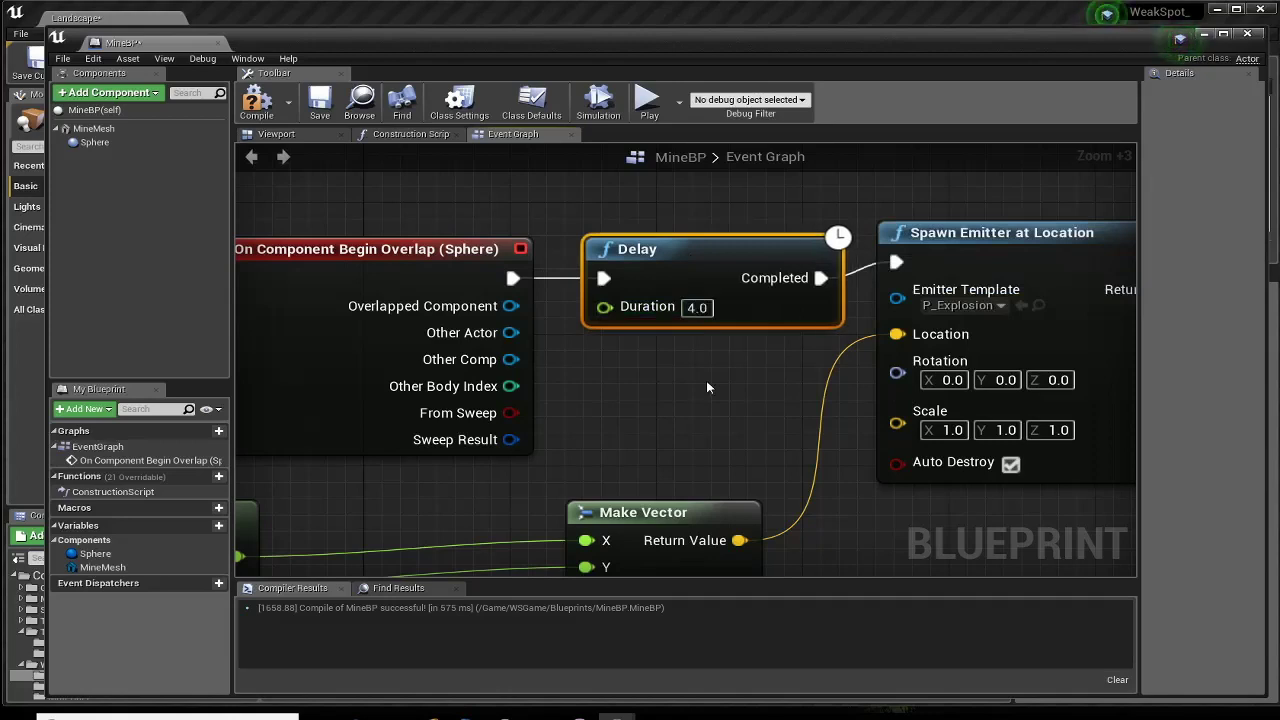
click(255, 104)
right_drag(371, 229, 407, 206)
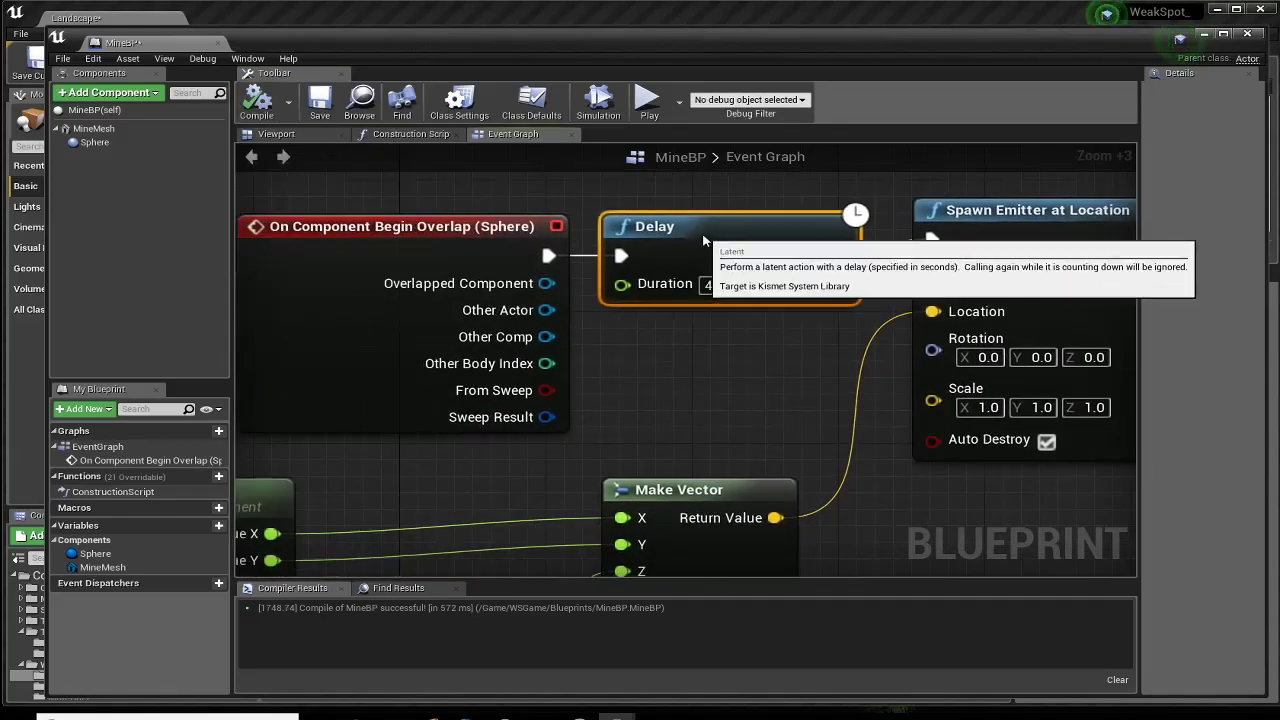
mouse_move(776, 350)
right_down()
mouse_move(735, 362)
mouse_move(381, 345)
right_up()
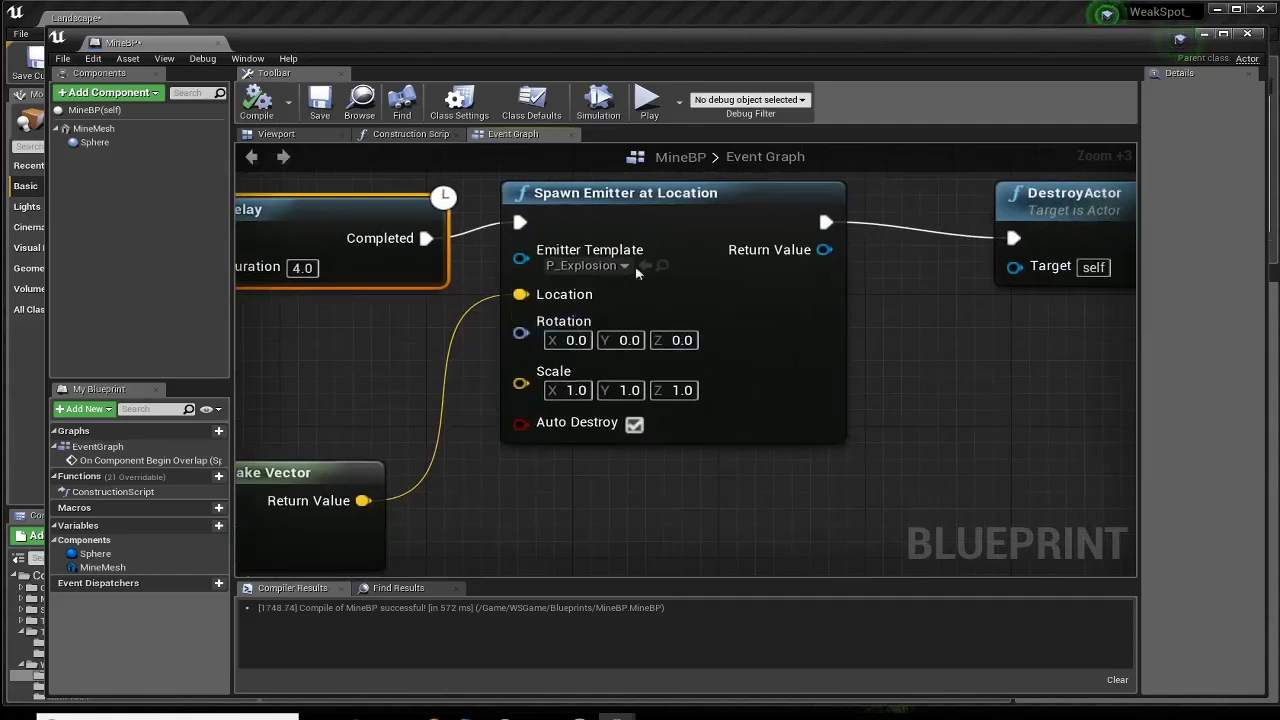
Save MineBP, close the Blueprint editor, and start a play session controlling the character.
click(328, 114)
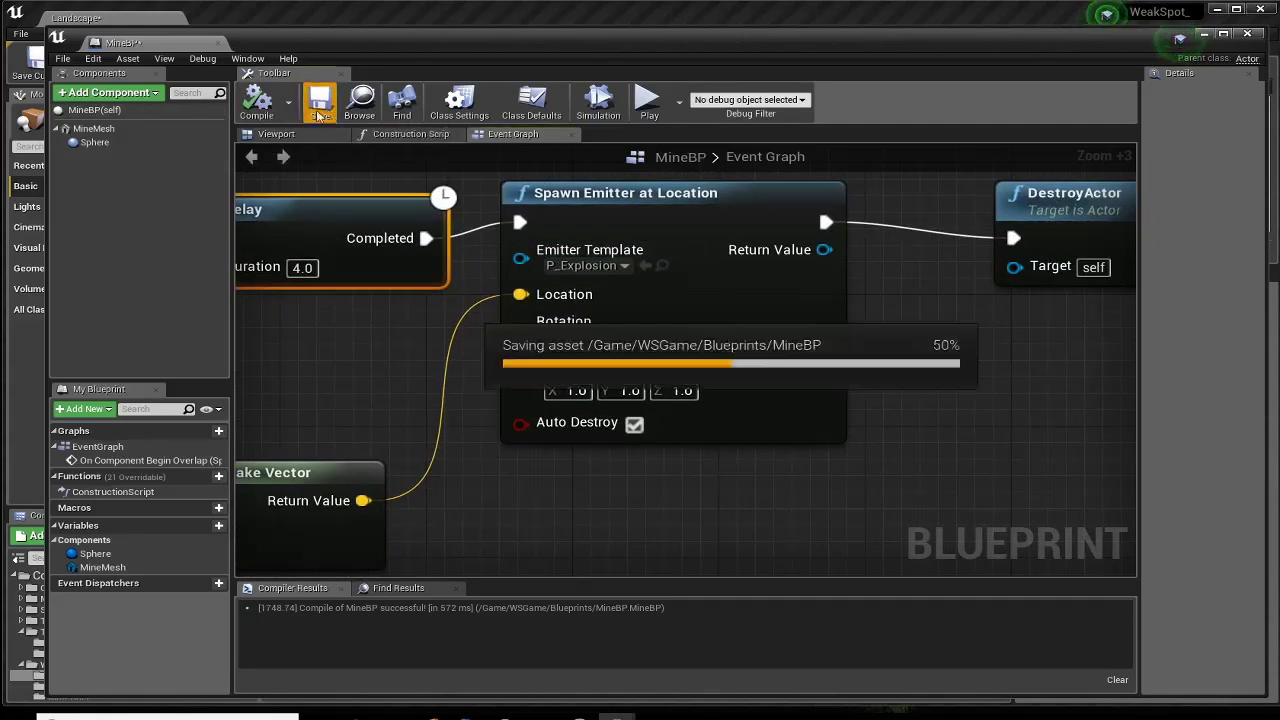
click(1247, 34)
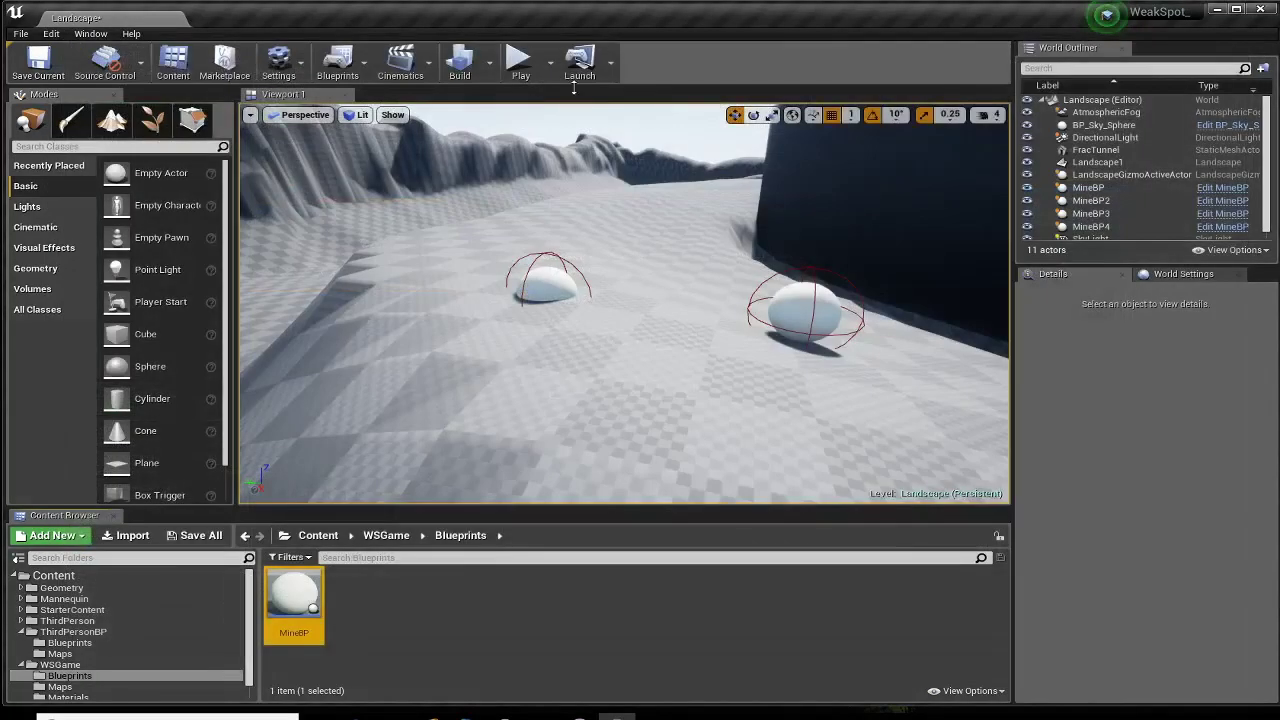
click(520, 62)
click(580, 324)
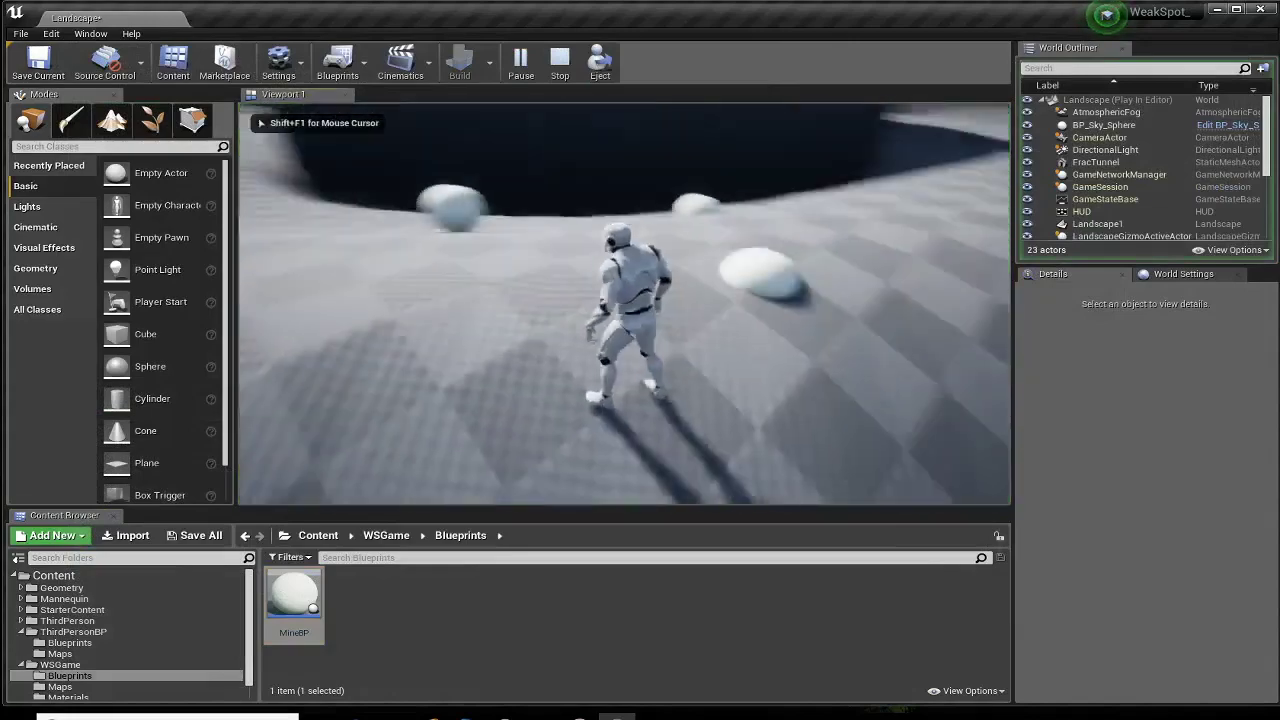
Run the character across the terrain onto the snow mines to trigger their delayed explosions.
key(w)
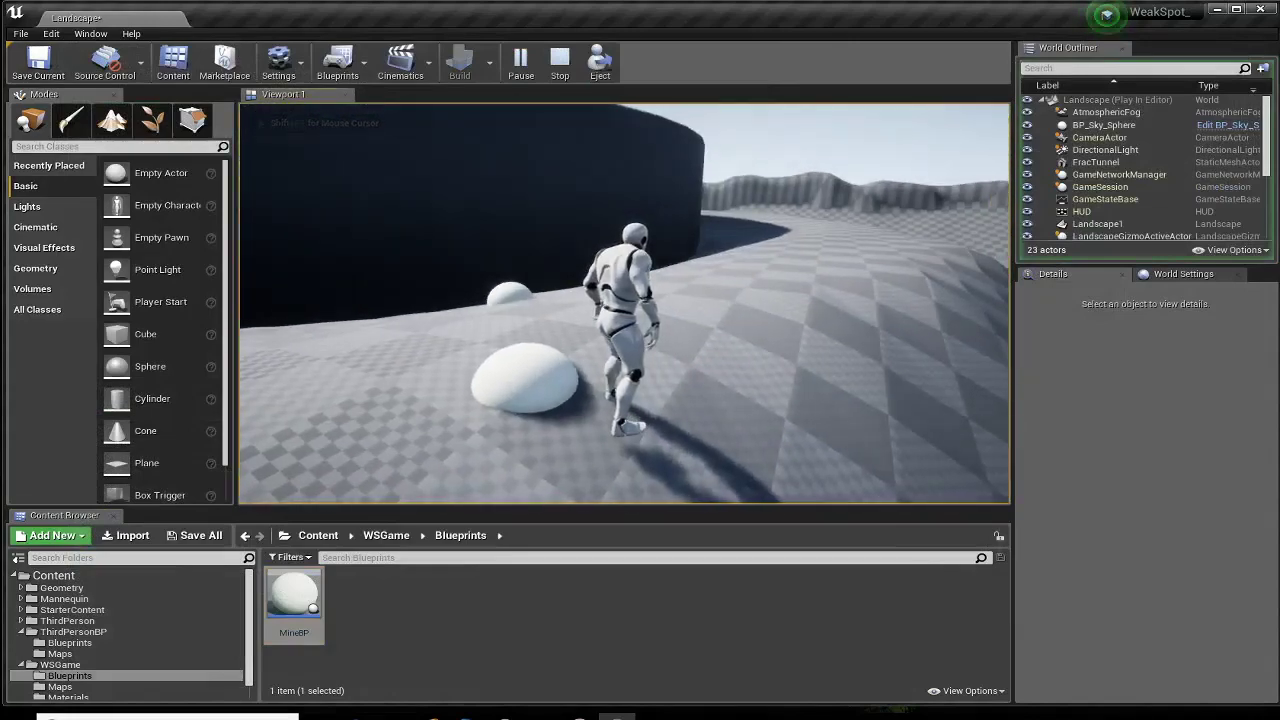
key(w)
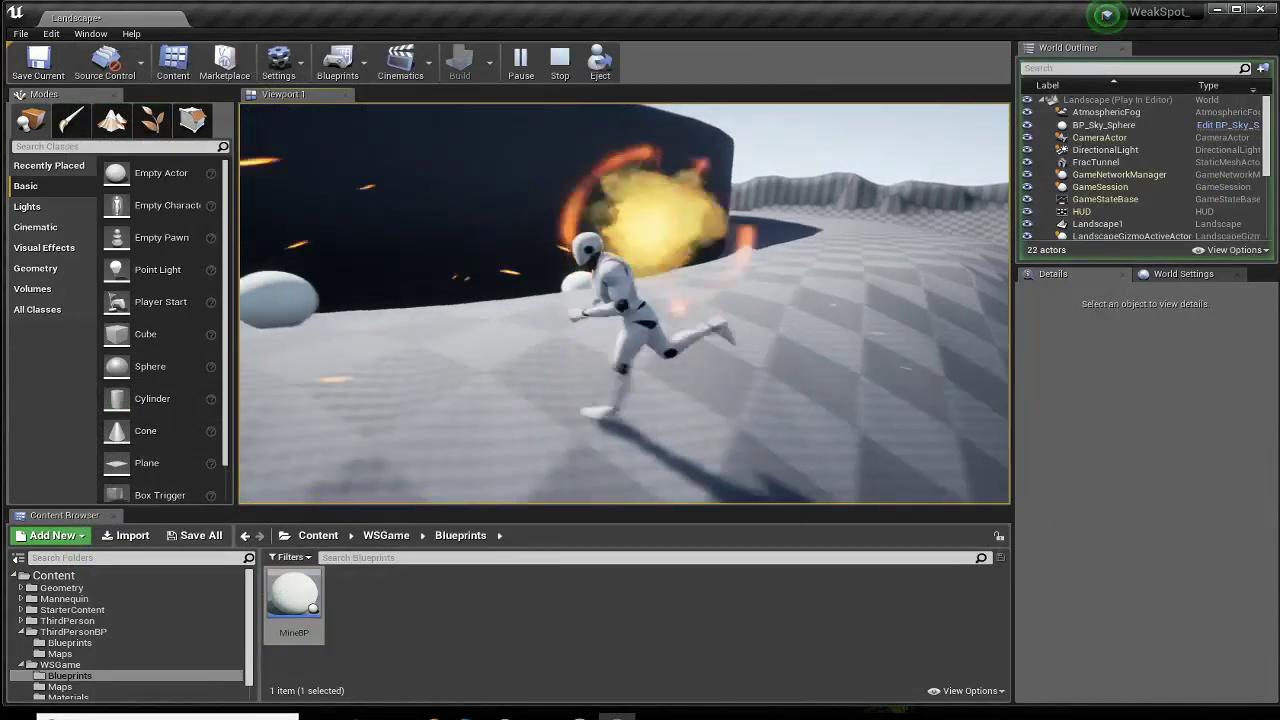
key(w)
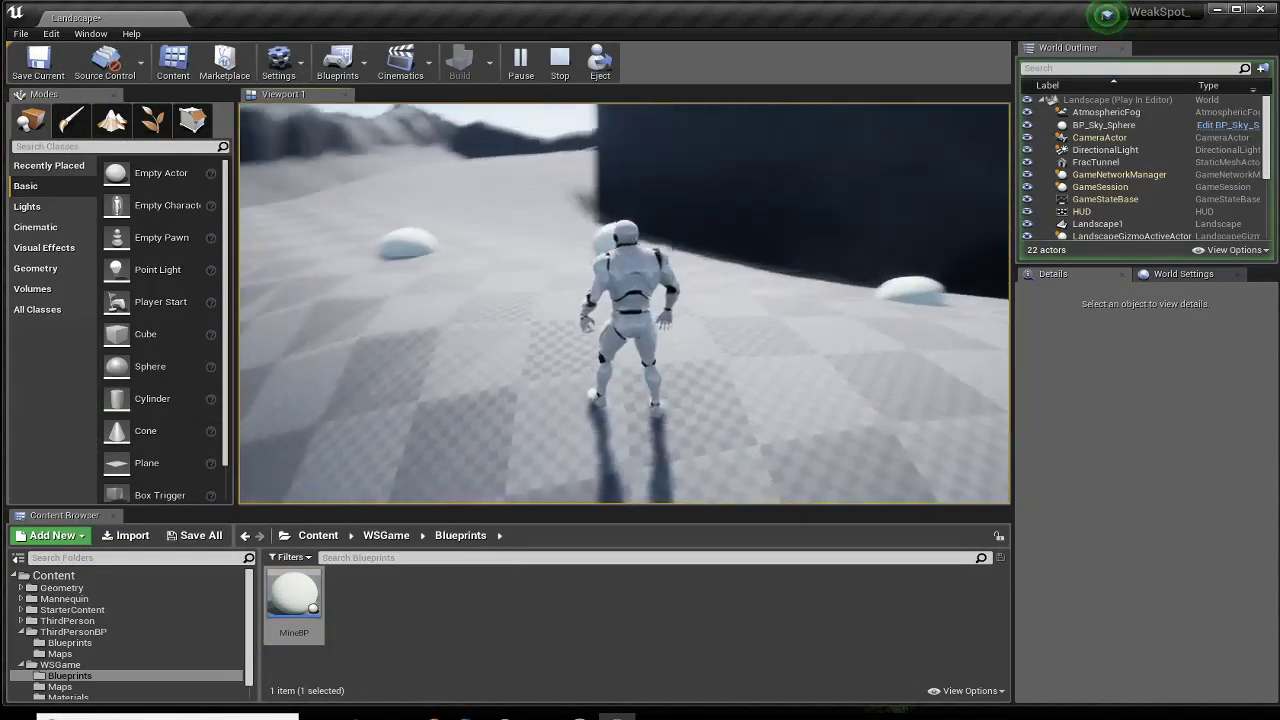
key(w)
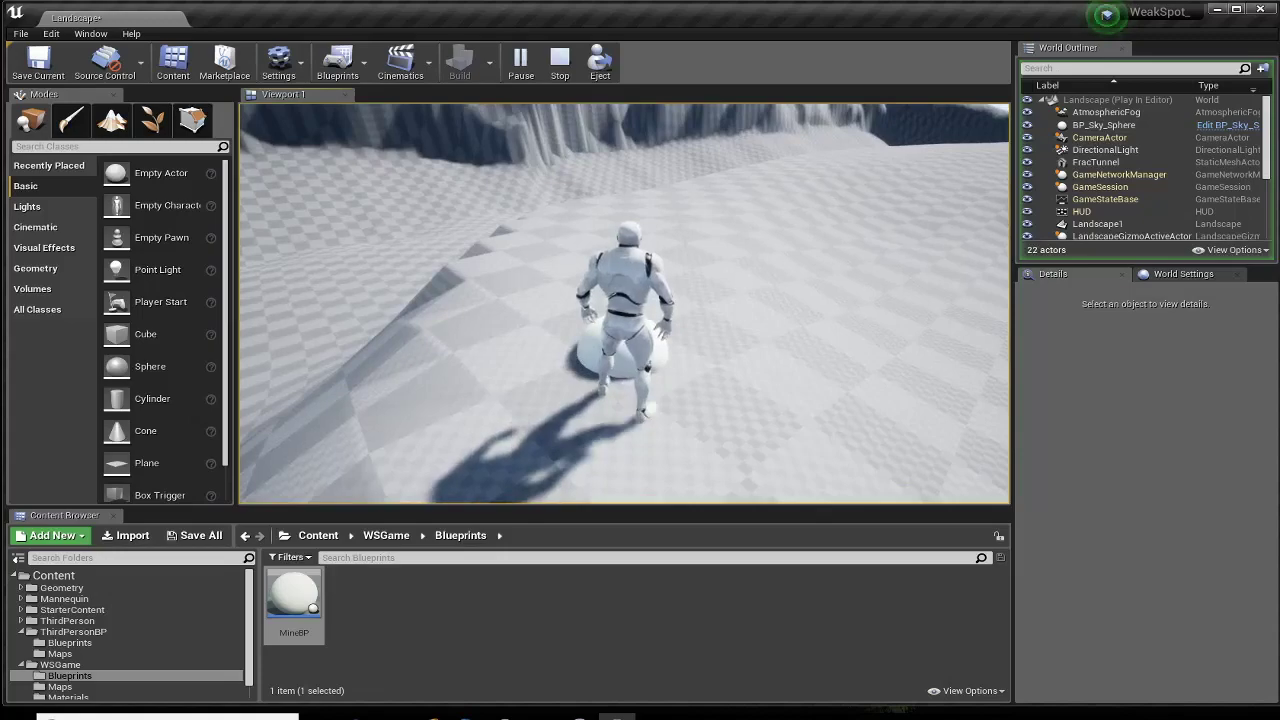
key(w)
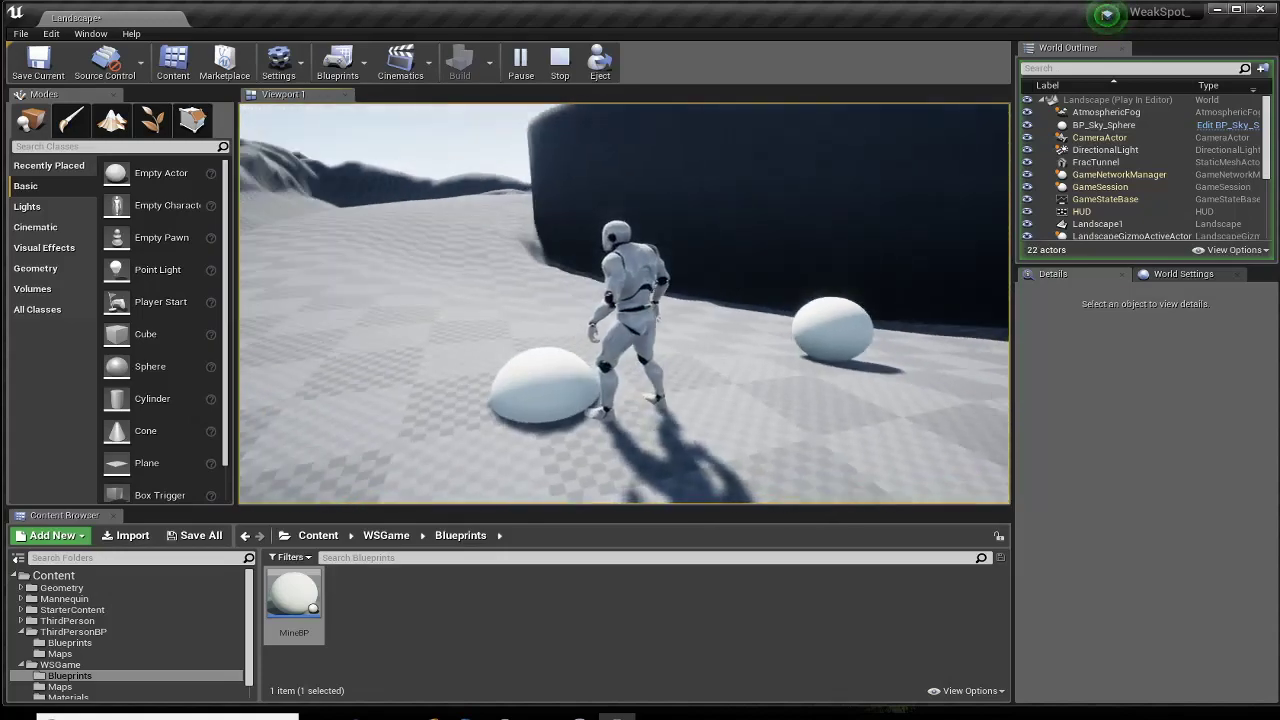
key(w)
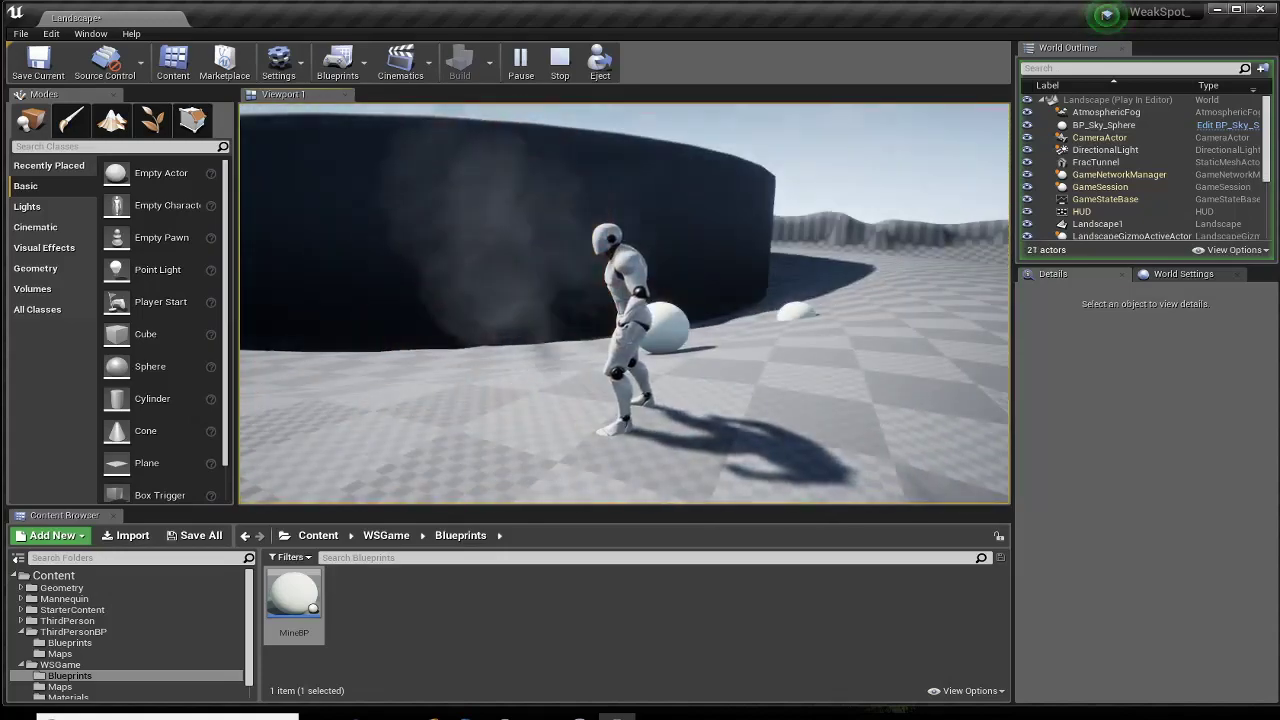
key(w)
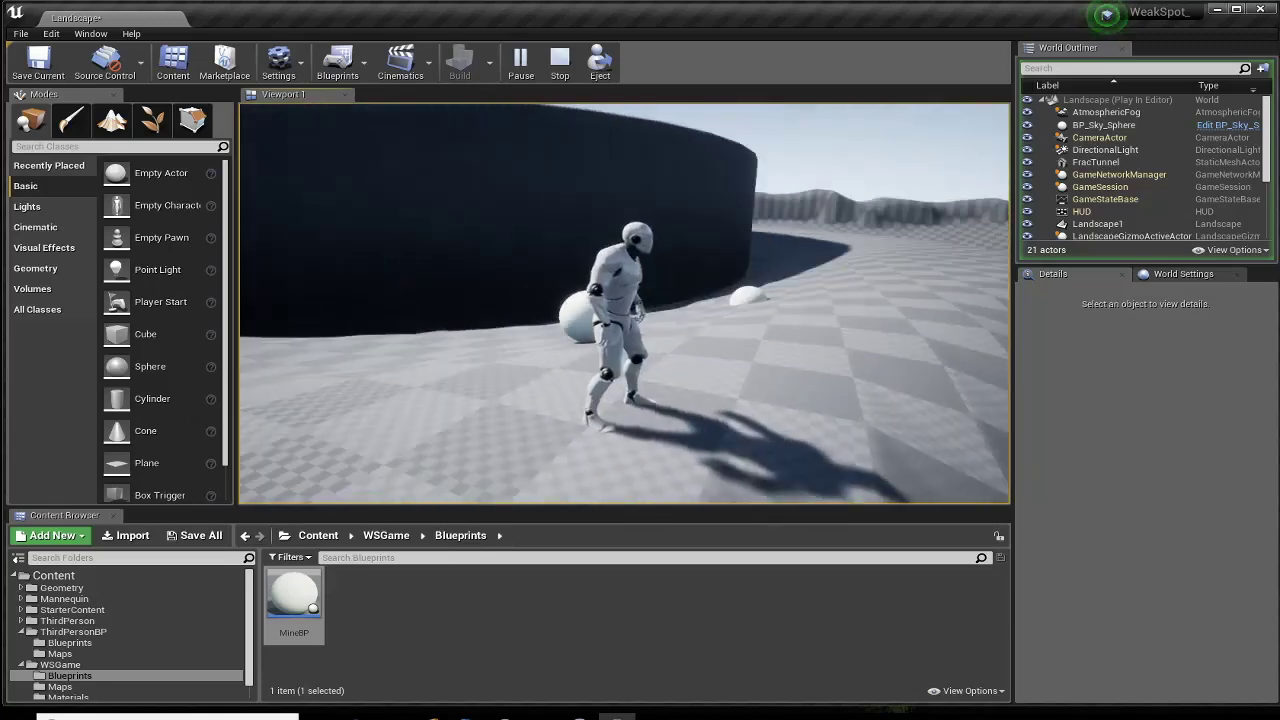
key(w)
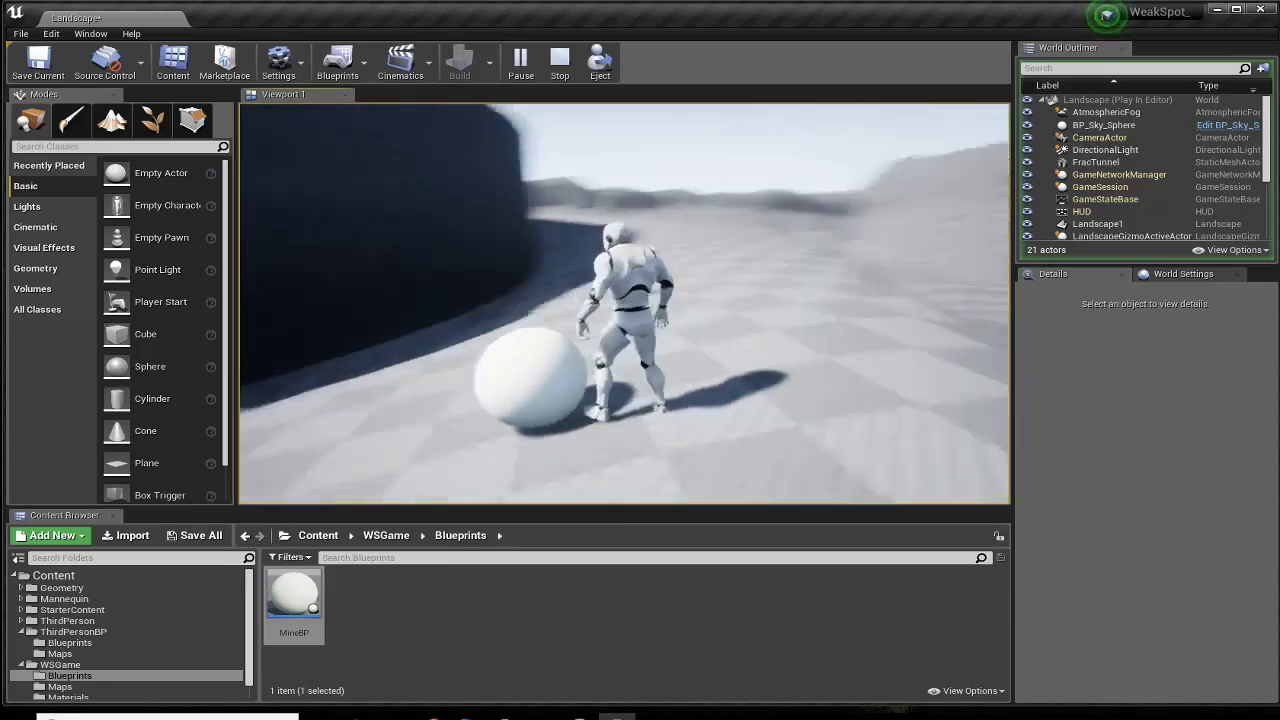
Set off the last mine, end the play test, and reopen the MineBP Blueprint.
key(w)
key(Escape)
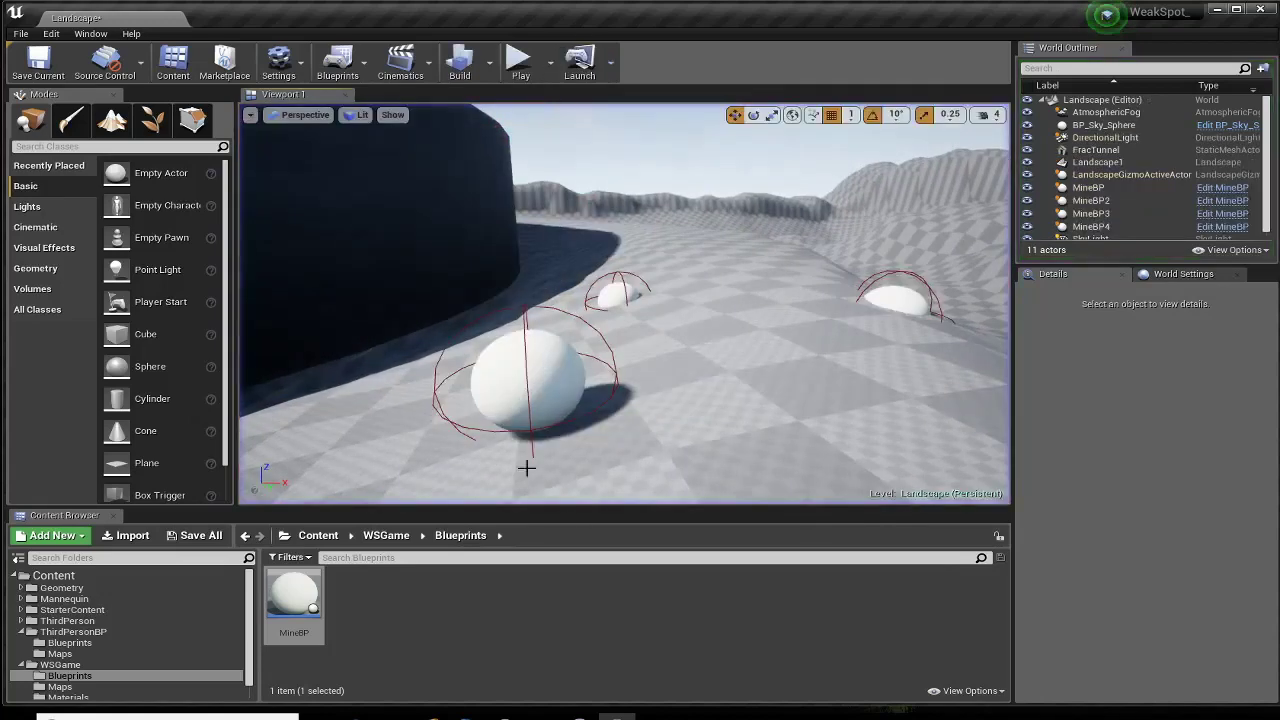
double_click(294, 598)
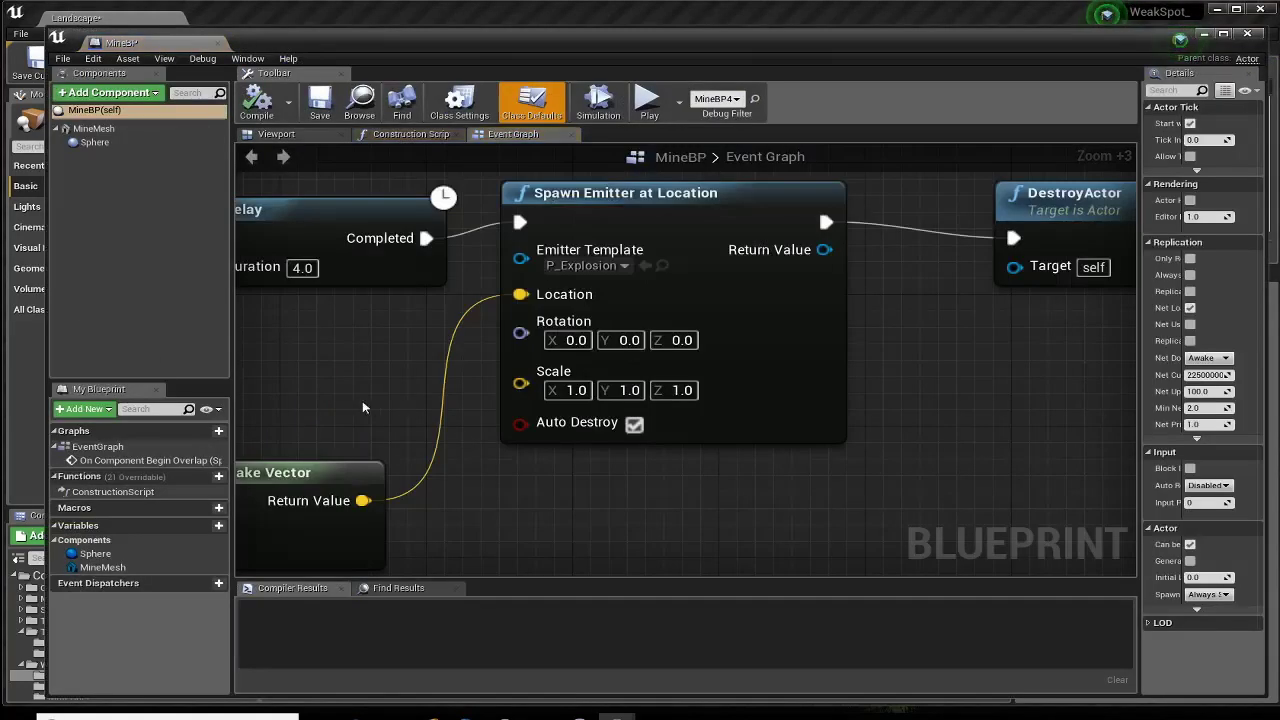
Reposition the On Component Begin Overlap and Delay nodes in the Event Graph.
right_drag(362, 400, 839, 430)
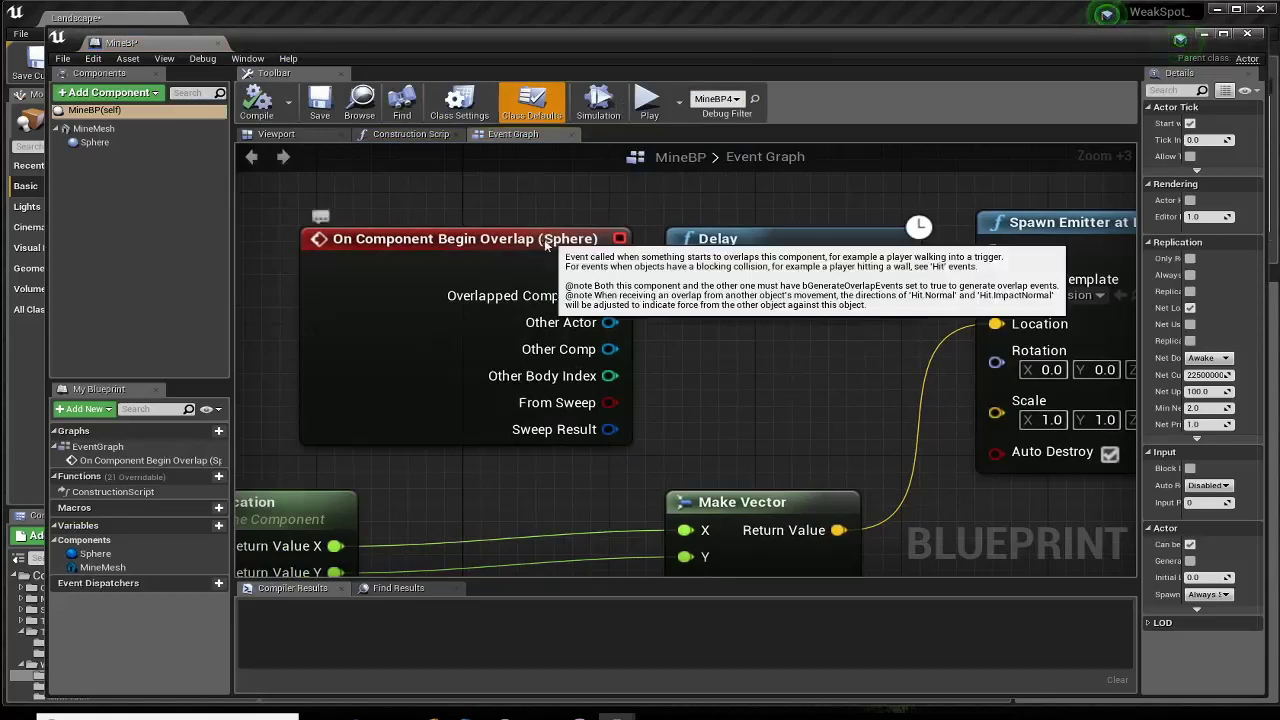
drag(625, 268, 449, 262)
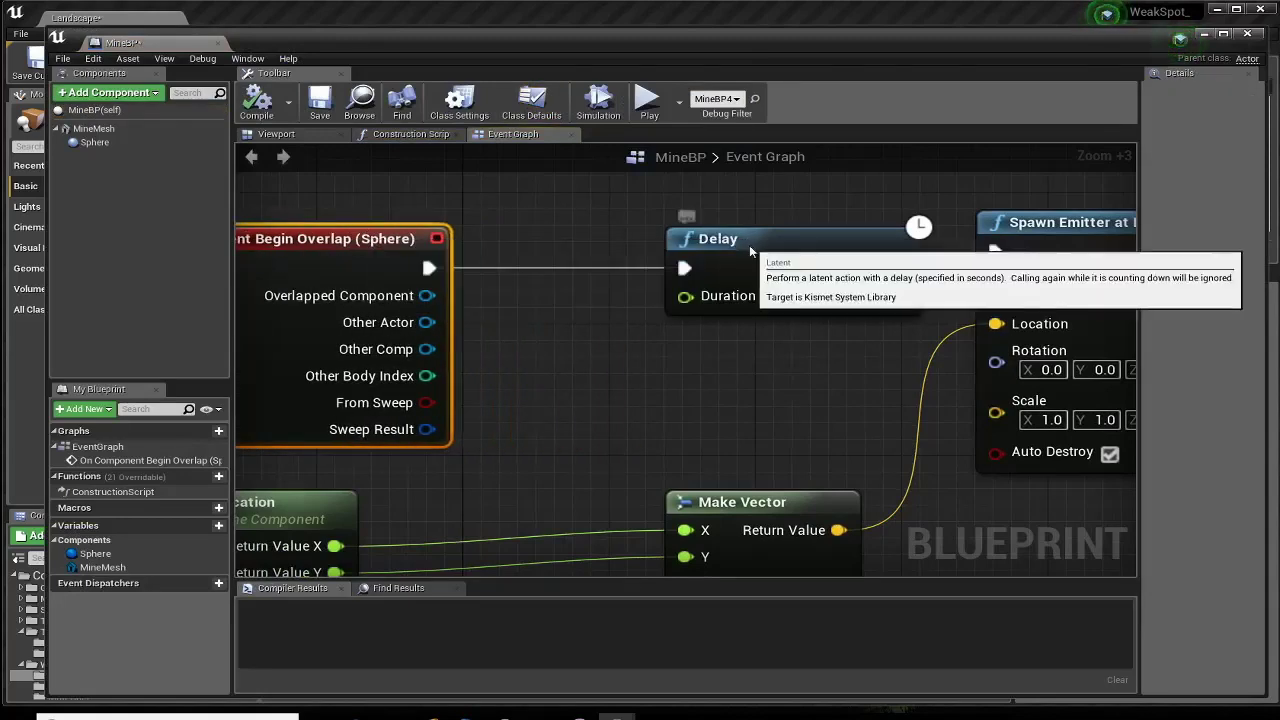
drag(749, 245, 686, 230)
right_drag(360, 297, 600, 328)
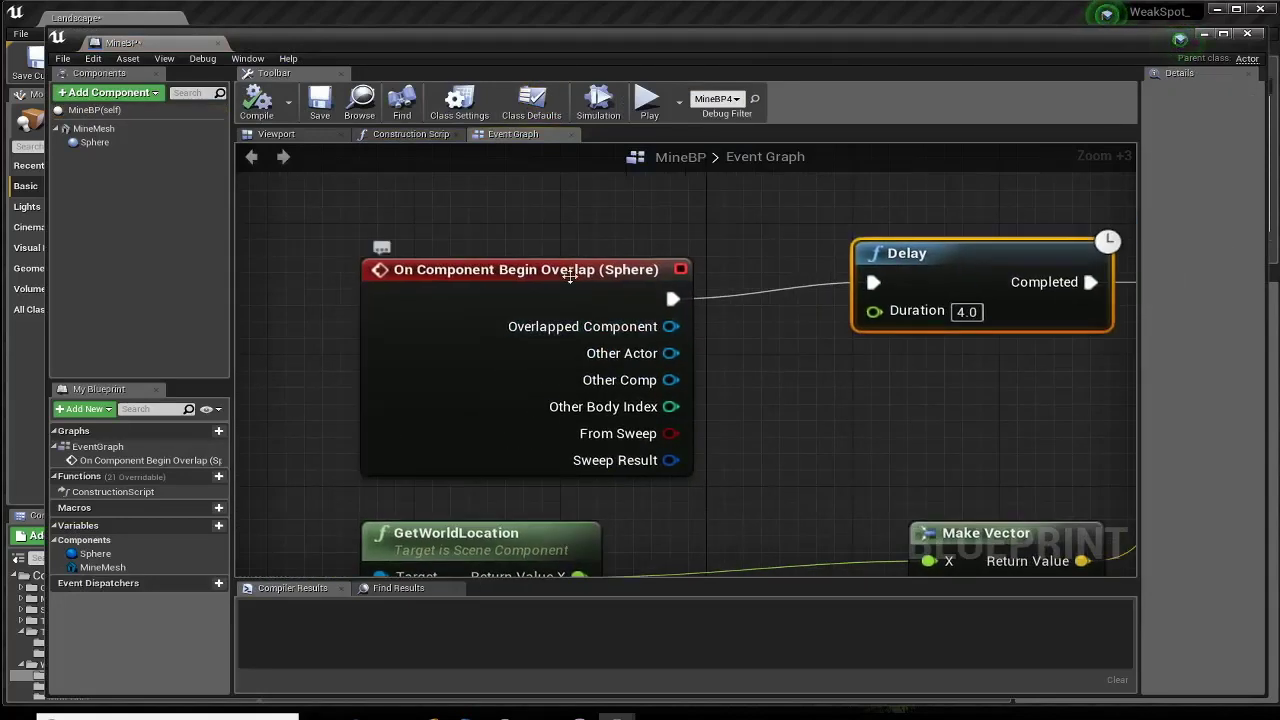
drag(568, 284, 568, 251)
right_drag(880, 410, 795, 360)
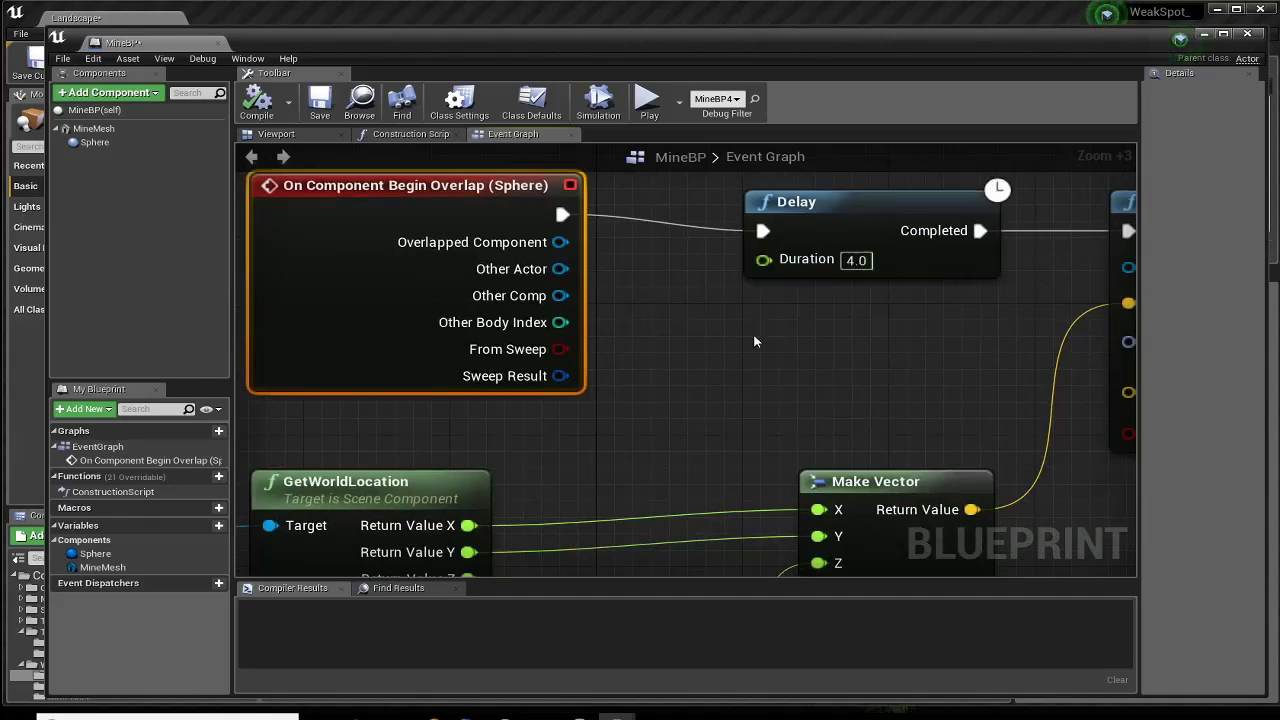
scroll(769, 362, down, 1)
scroll(769, 357, down, 2)
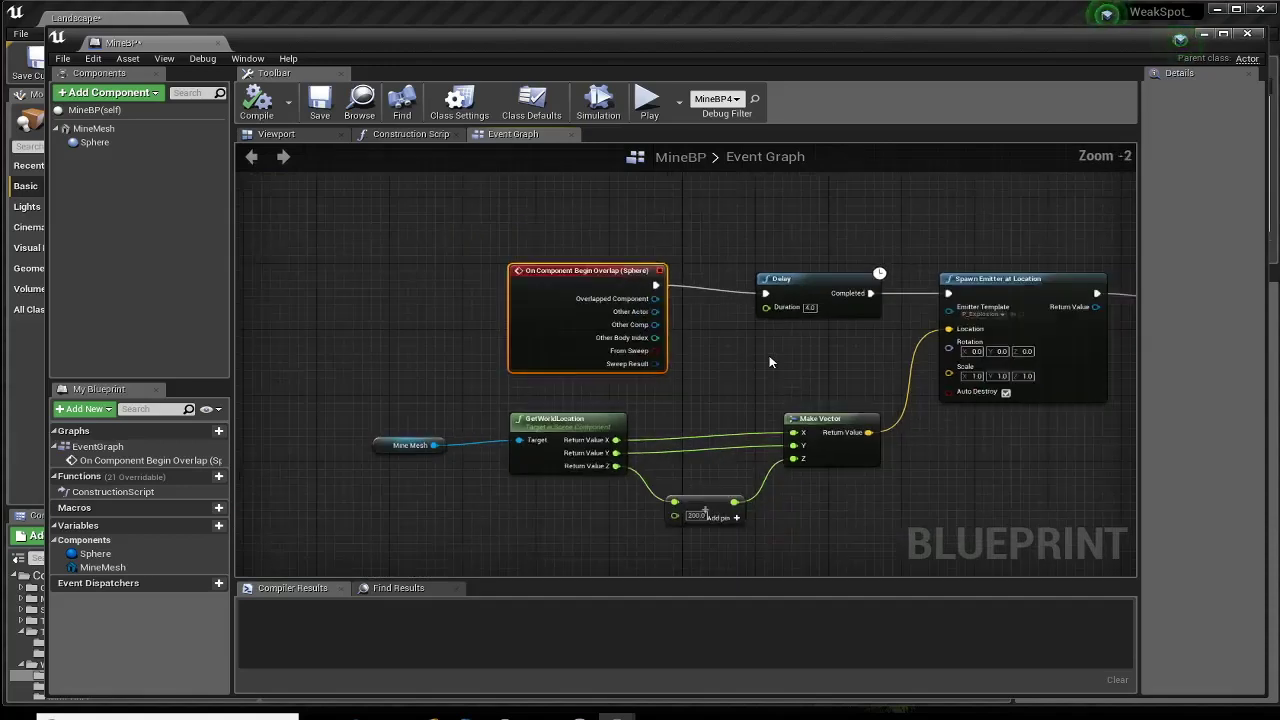
mouse_move(769, 357)
right_down()
mouse_move(561, 353)
mouse_move(653, 356)
right_up()
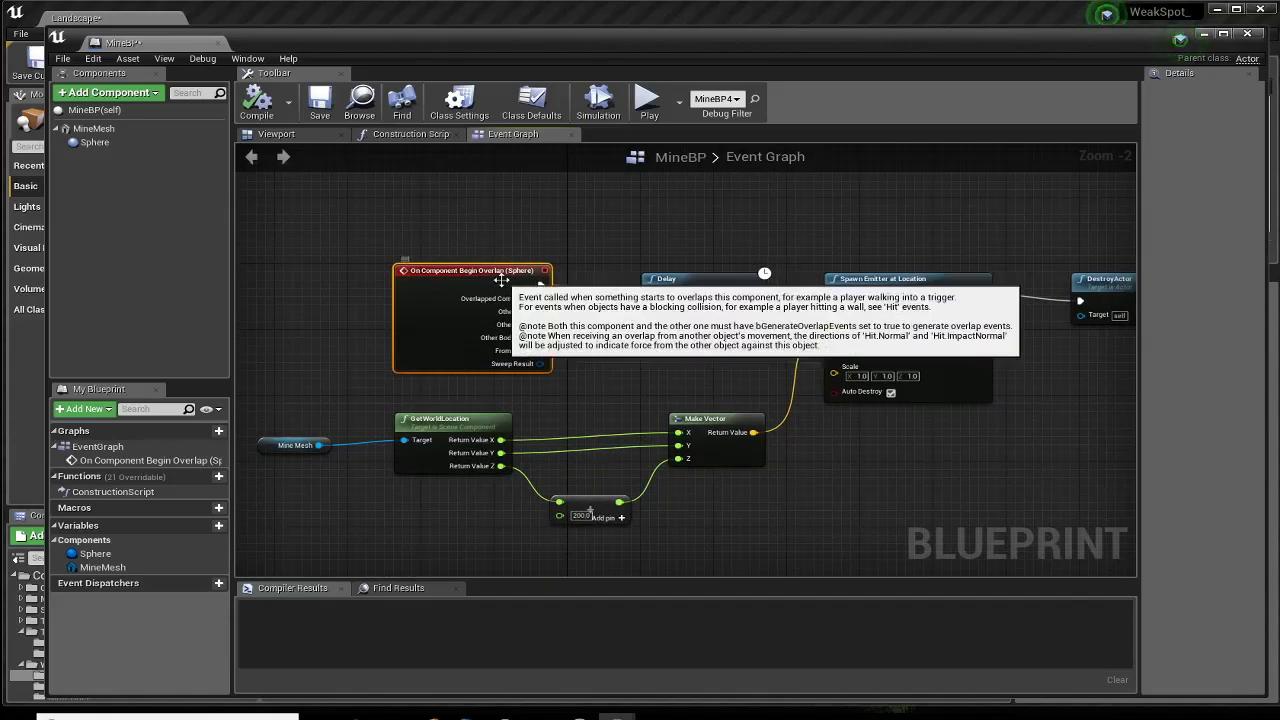
Move the Delay, Spawn Emitter and DestroyActor chain up, then select the GetWorldLocation, Make Vector and Add nodes.
shift+click(700, 280)
shift+click(900, 279)
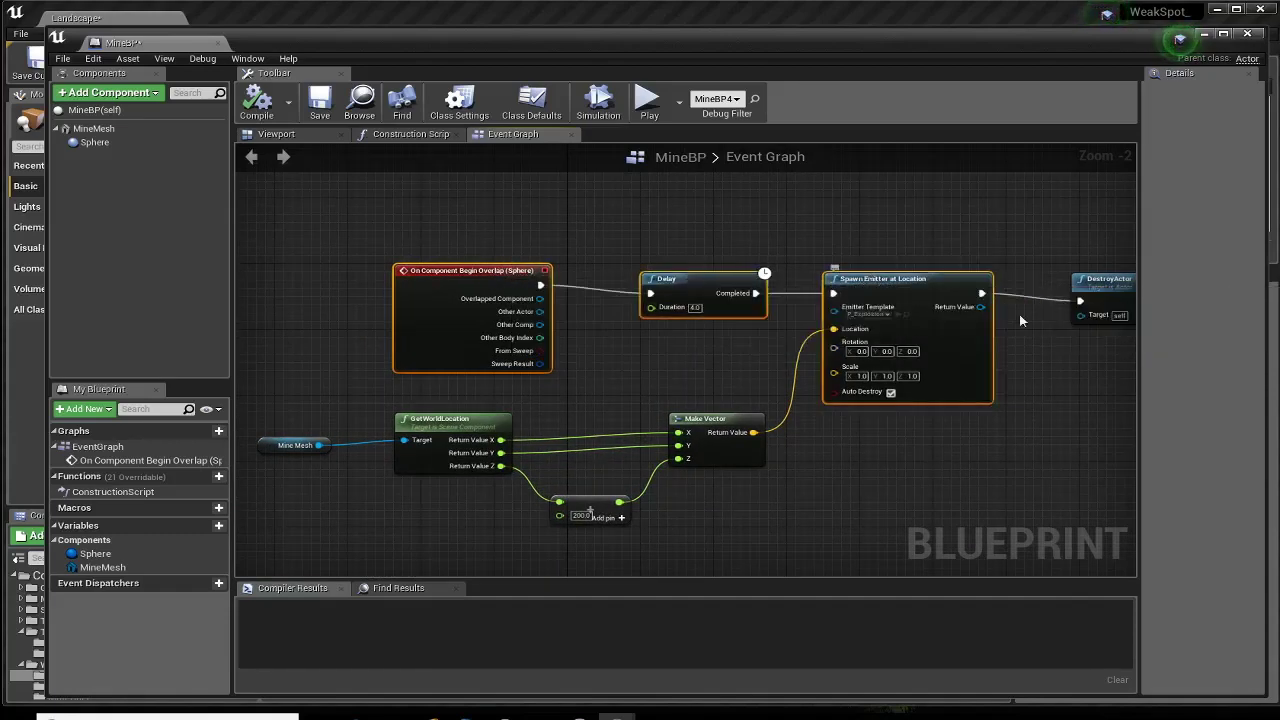
shift+click(1103, 280)
drag(703, 271, 712, 197)
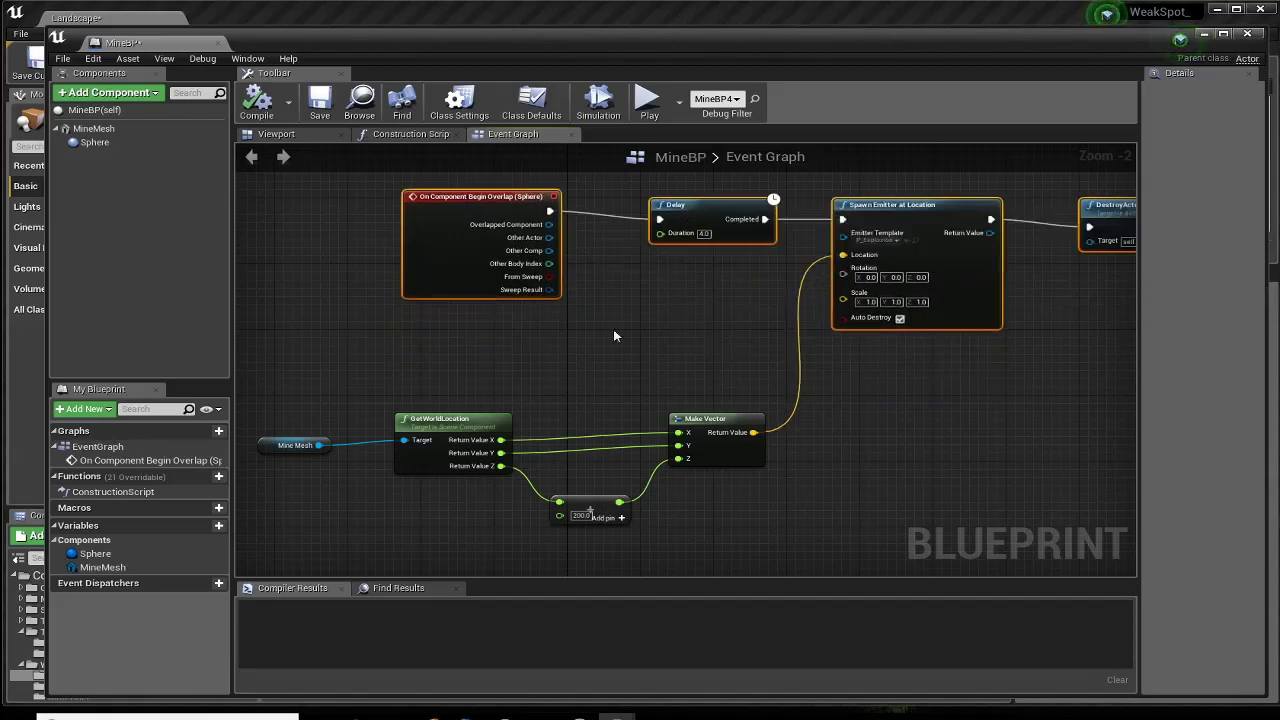
right_drag(614, 336, 712, 281)
click(643, 348)
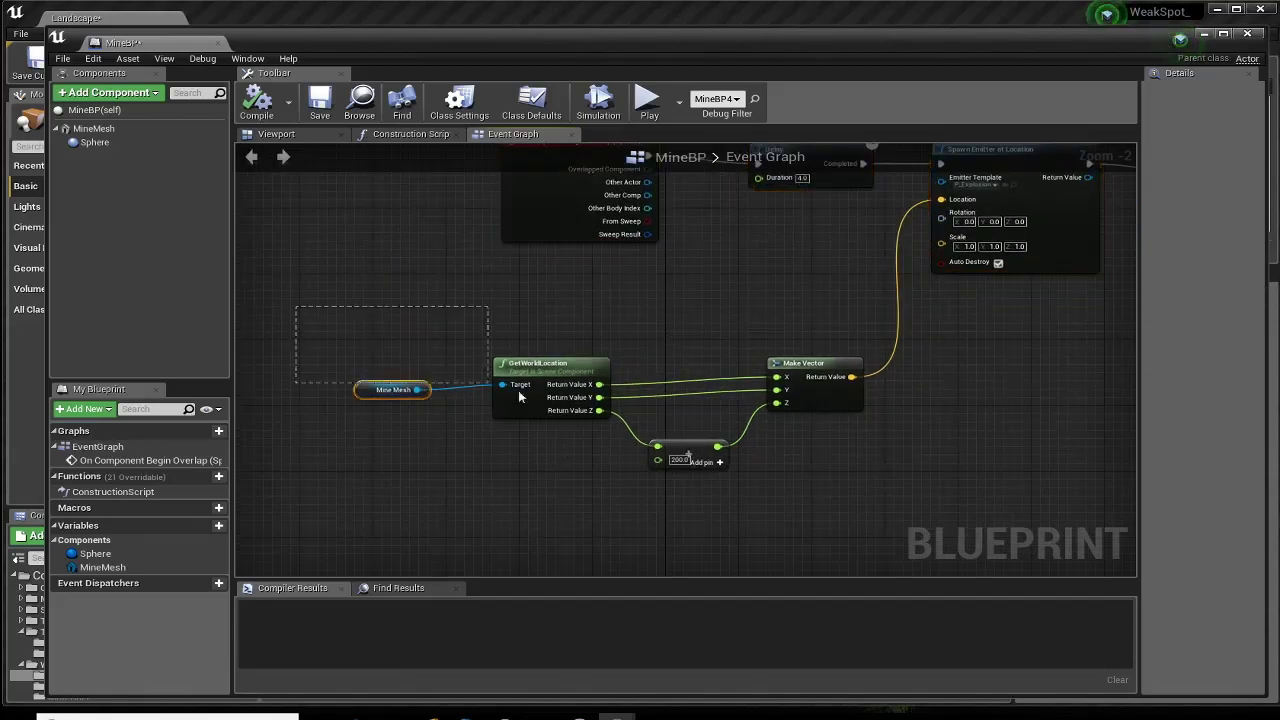
drag(518, 390, 915, 496)
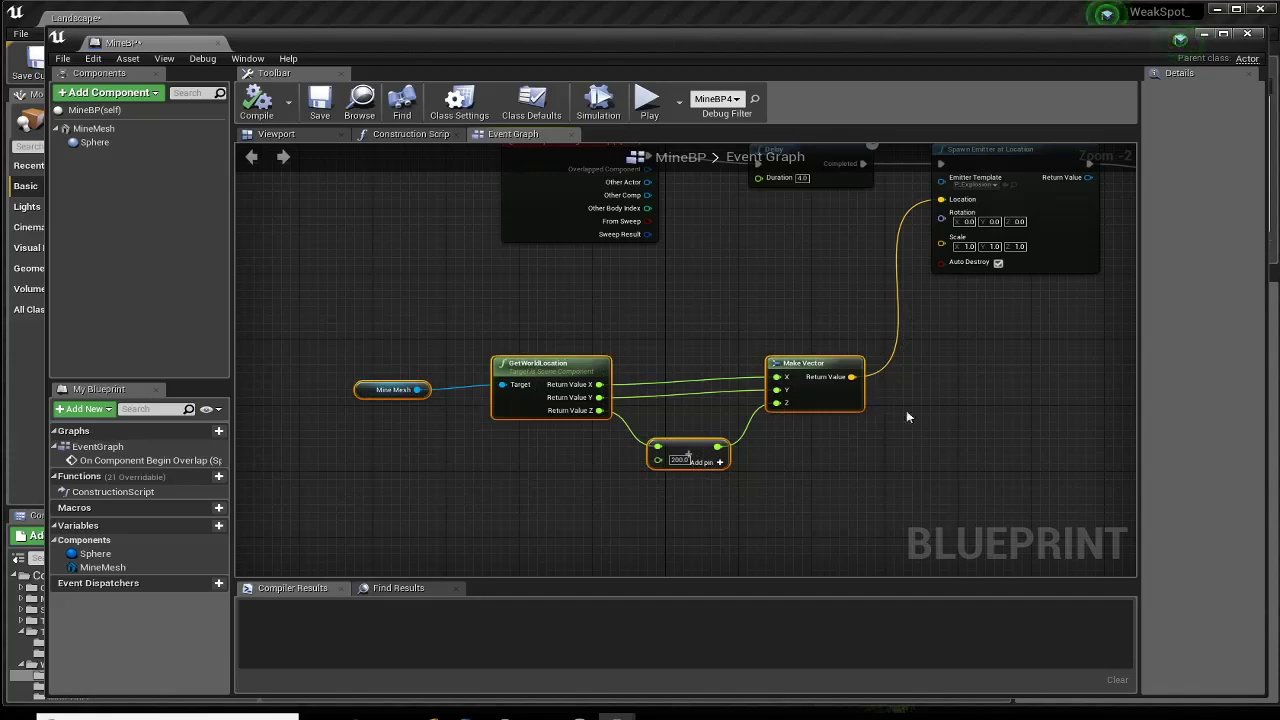
Create a comment from the selected location nodes titled 'Calcular posición 2 m por encima de la mina'.
right_click(547, 368)
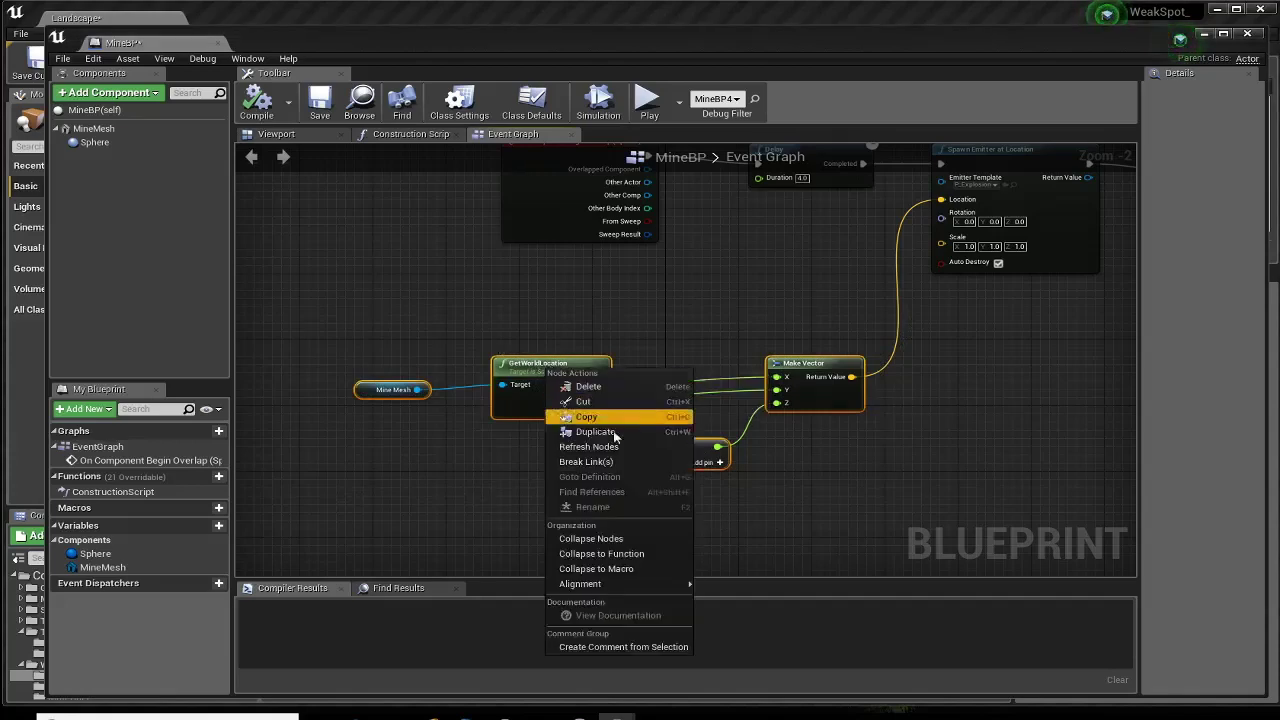
mouse_move(585, 583)
click(617, 647)
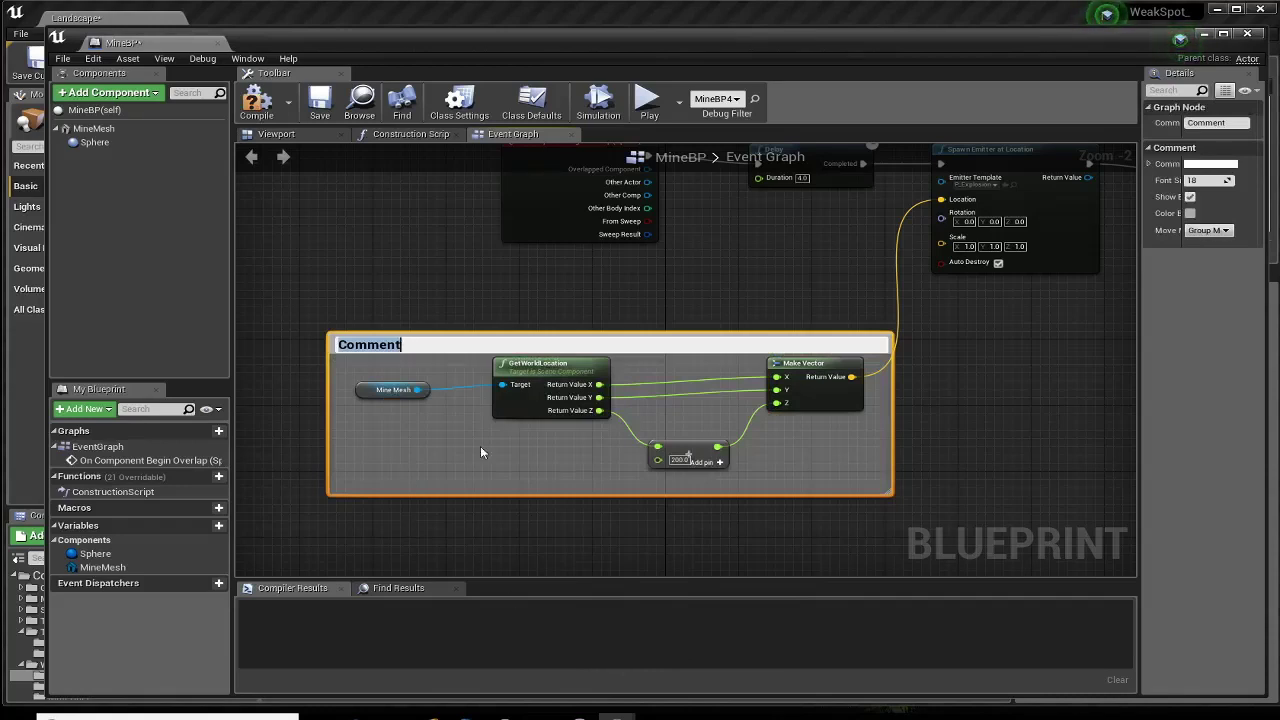
text(Calcular )
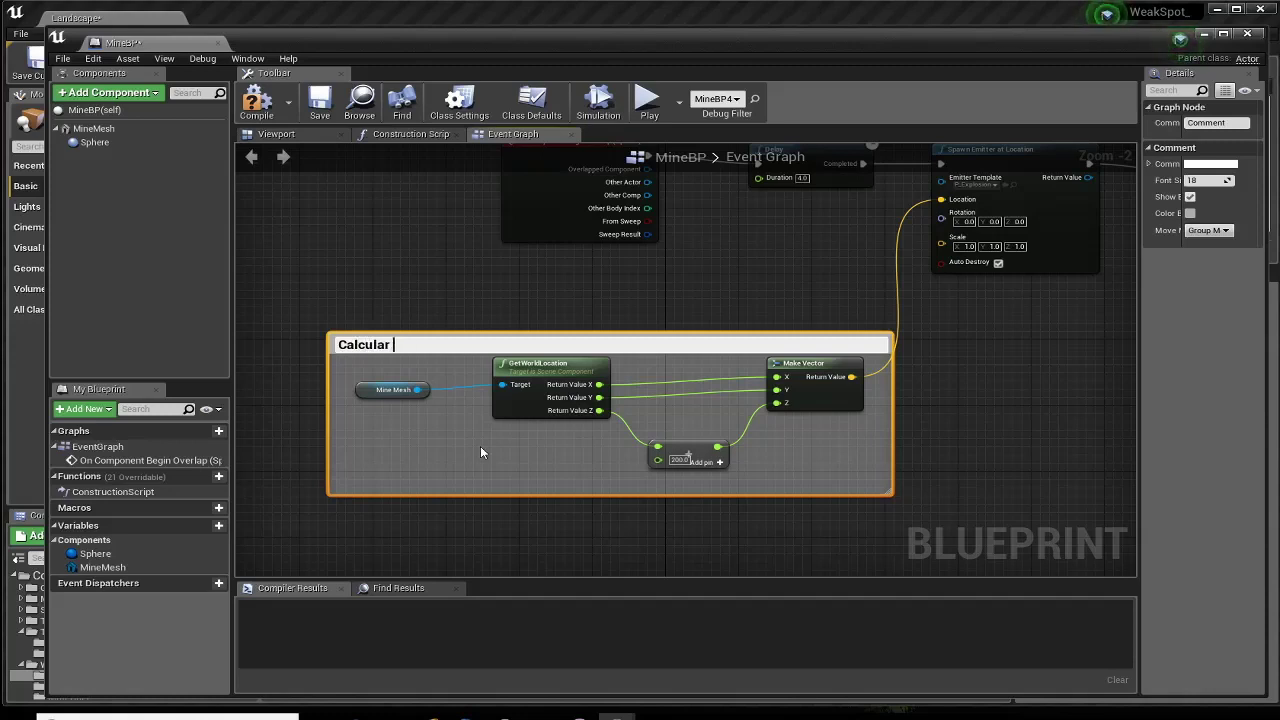
text(posición 2)
text( m por en)
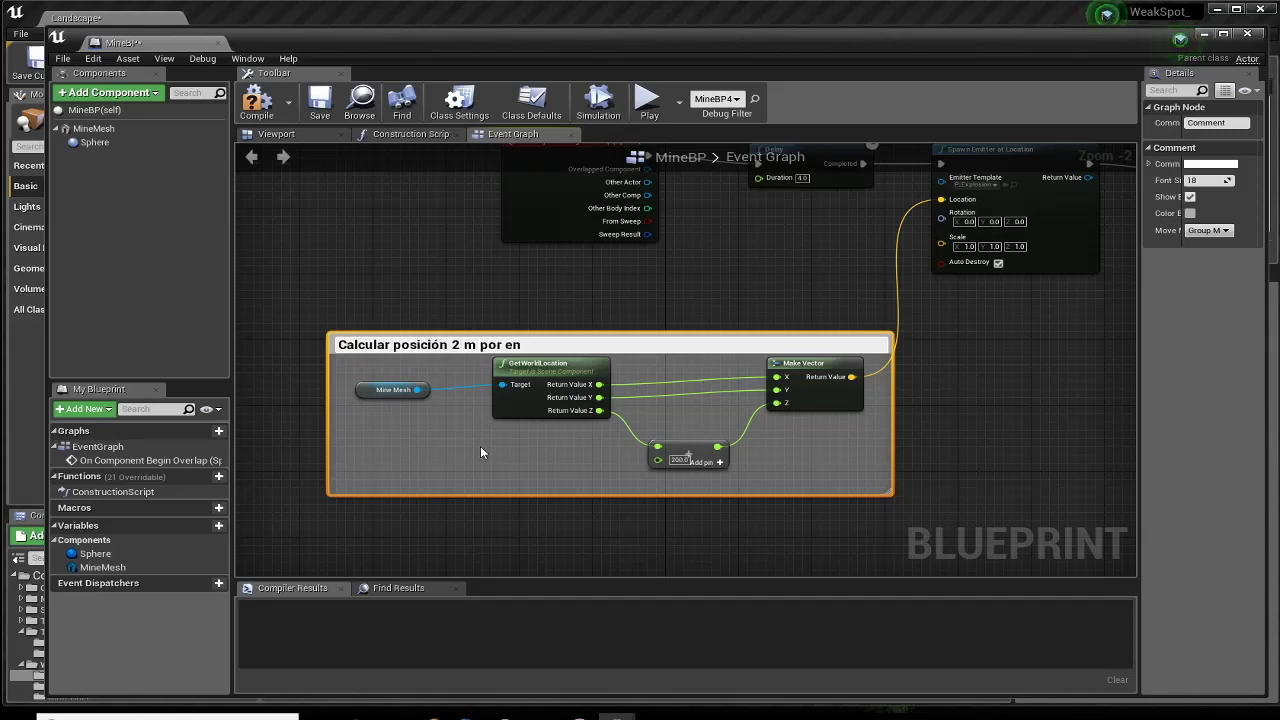
text(cima de la mi)
text(na)
key(Return)
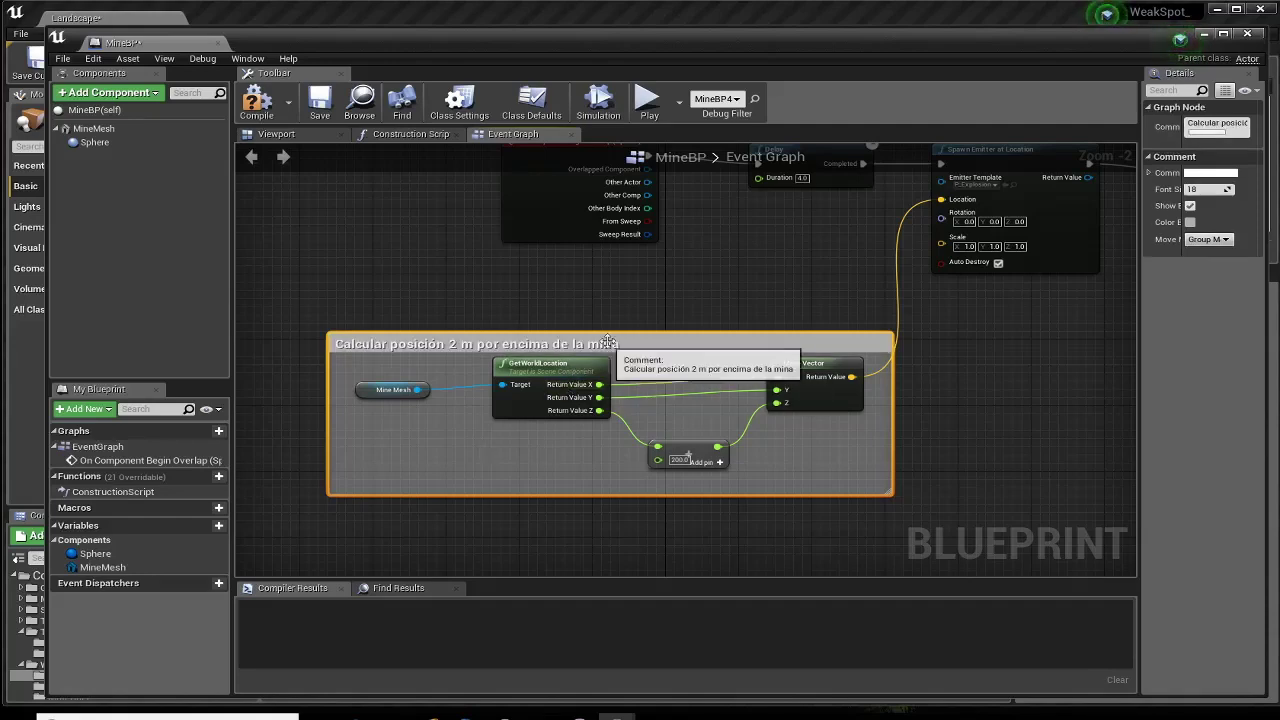
Reposition the new comment box and widen the Details panel.
drag(607, 342, 607, 286)
right_drag(898, 331, 815, 372)
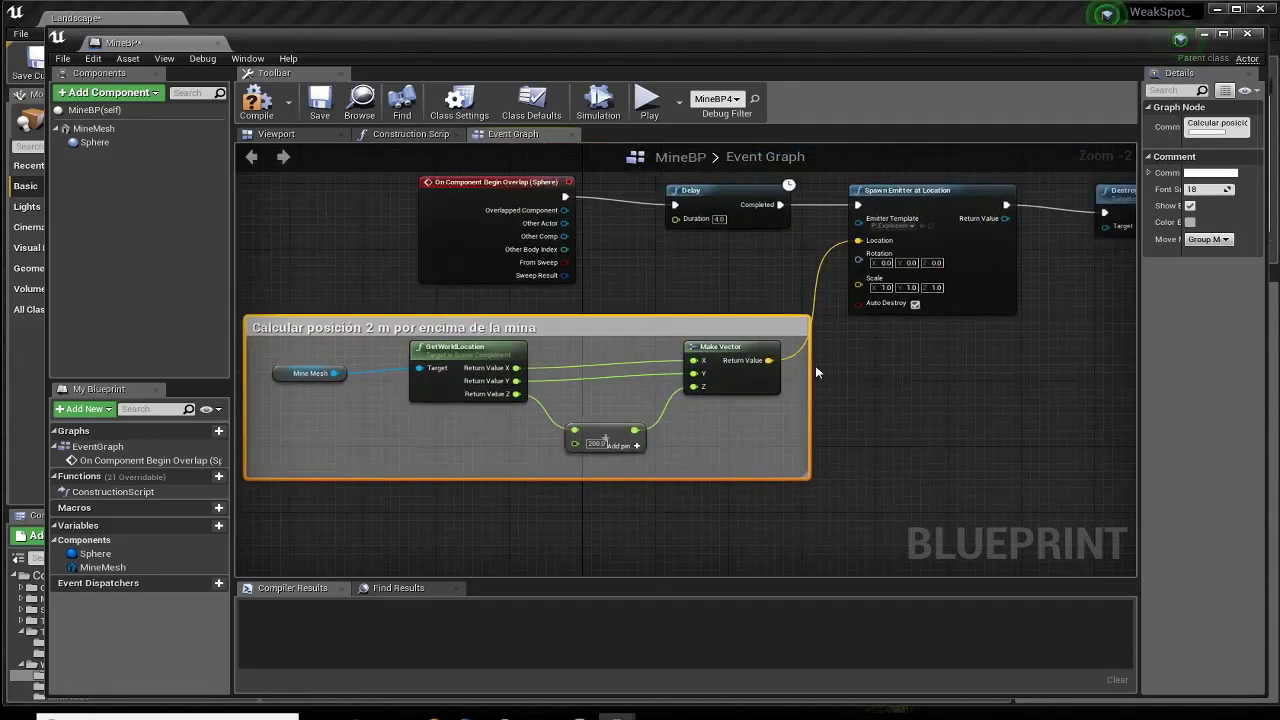
drag(513, 331, 522, 323)
double_click(522, 323)
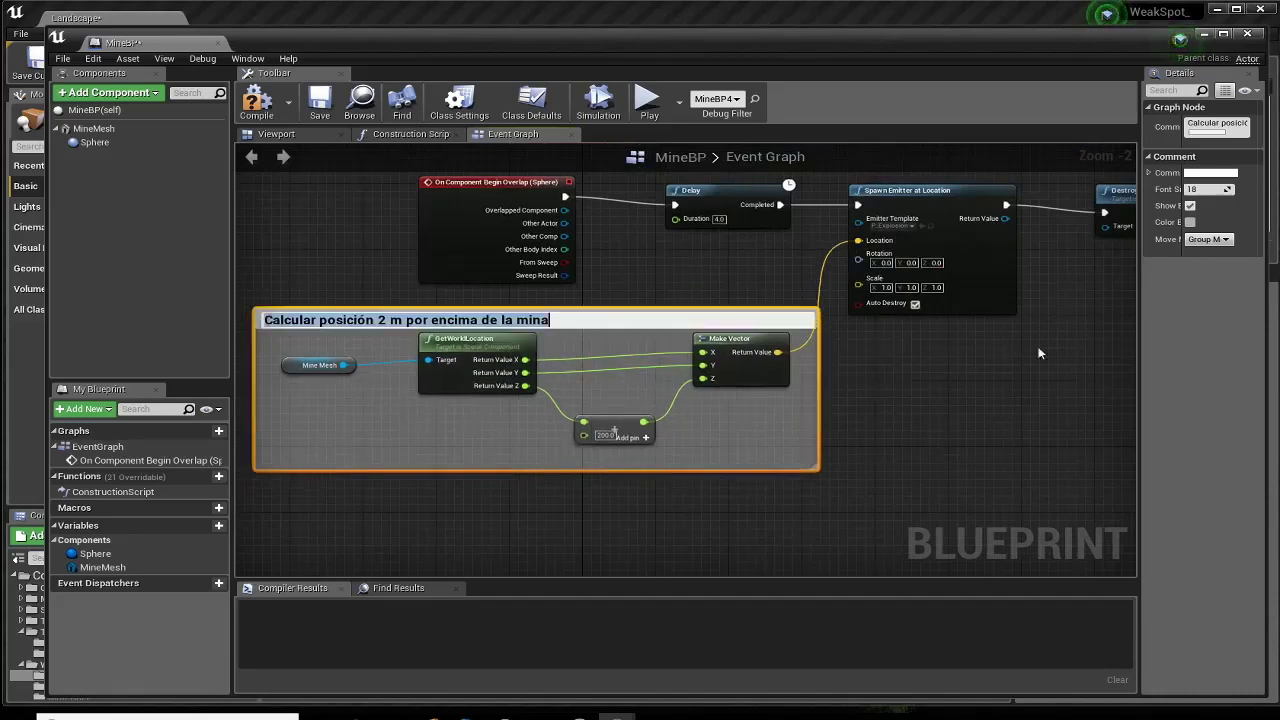
drag(1140, 335, 949, 340)
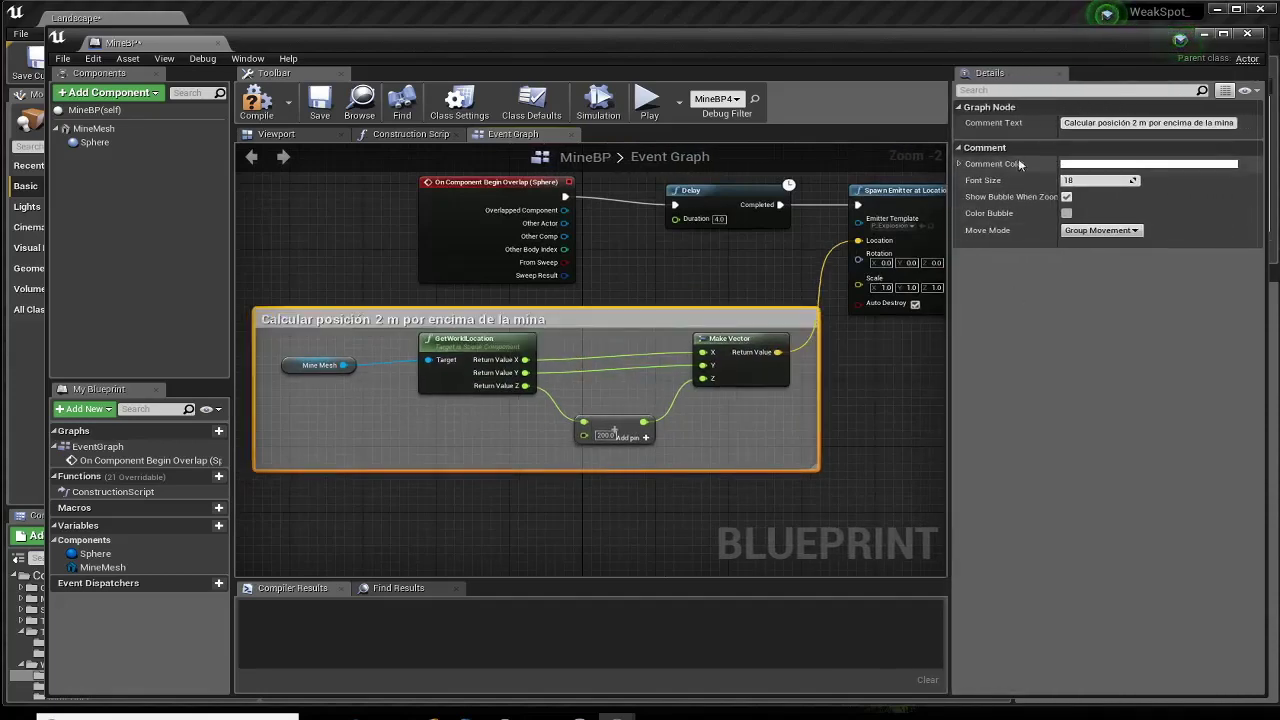
Set the position-calculation comment's Comment Color to light blue in the Color Picker.
click(1081, 166)
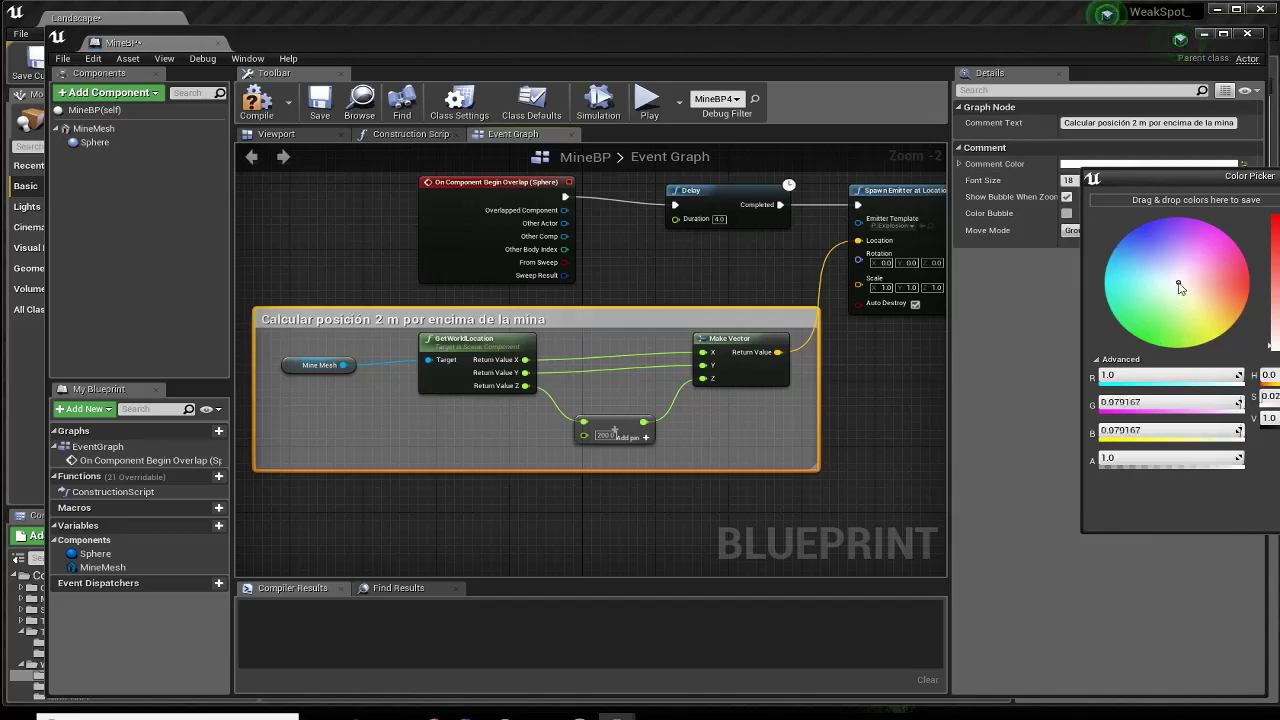
drag(1180, 288, 1131, 256)
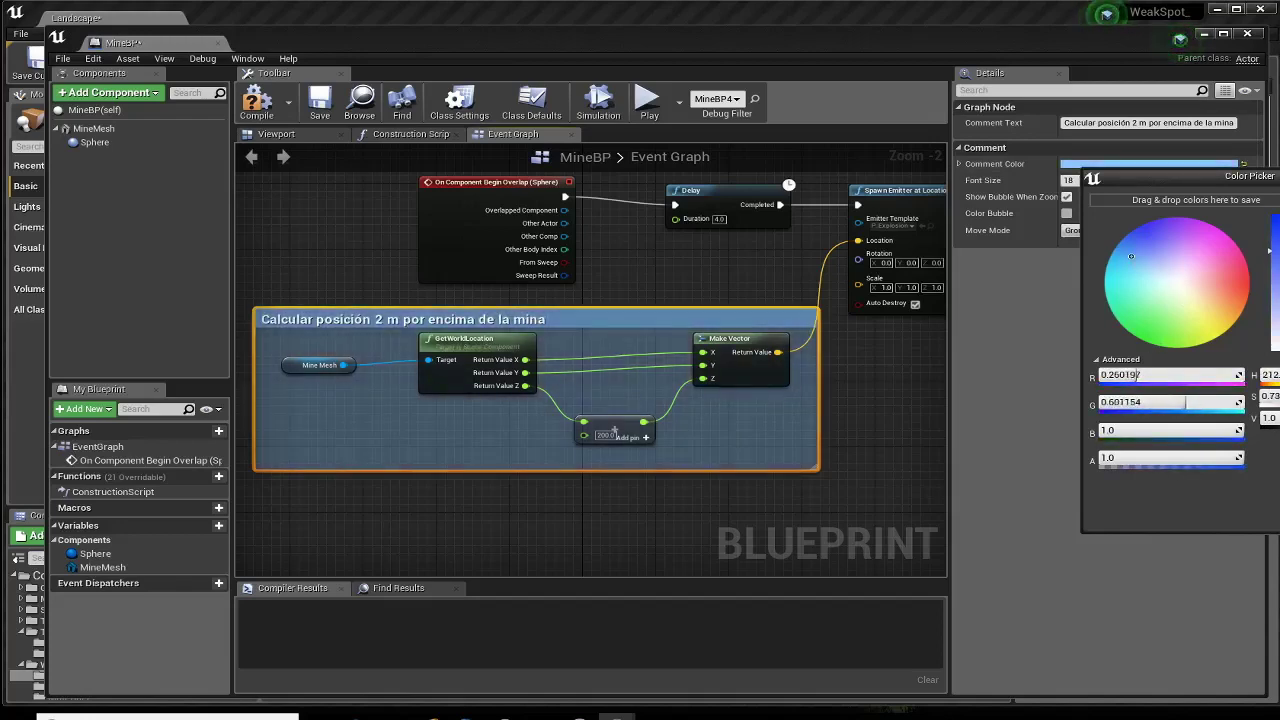
click(582, 500)
right_drag(582, 500, 541, 527)
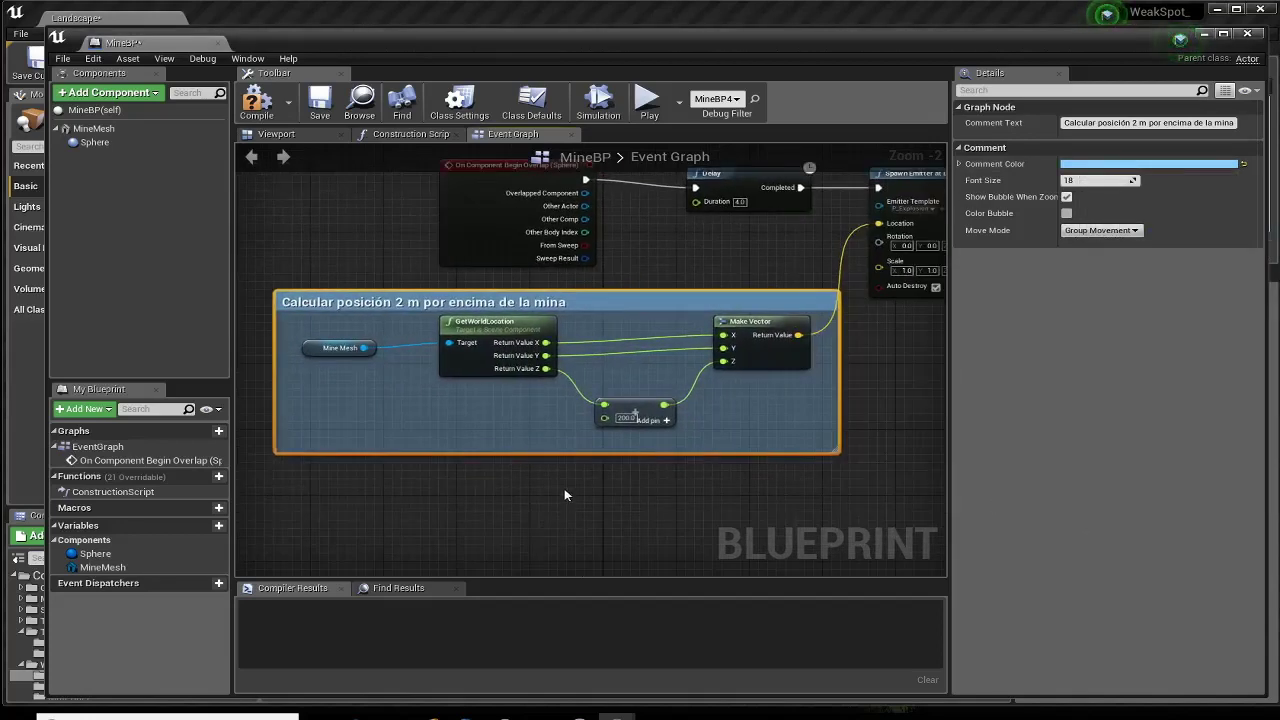
scroll(564, 490, down, 2)
scroll(564, 490, up, 1)
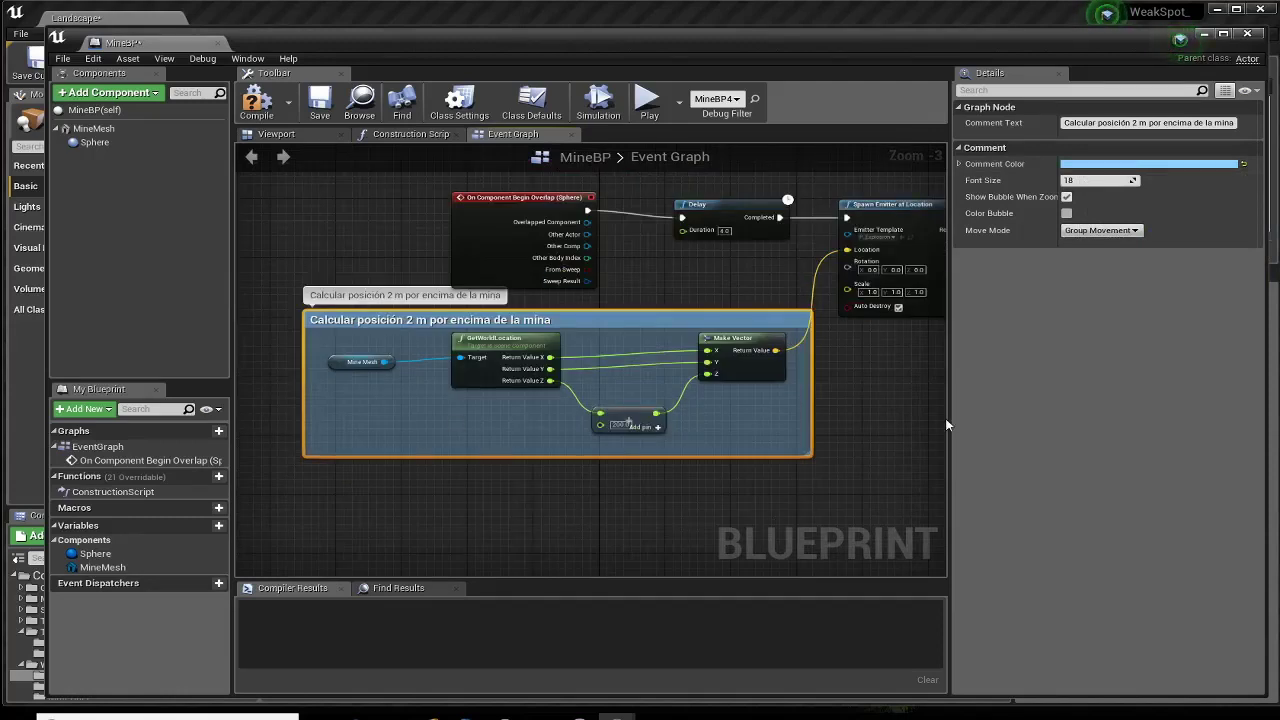
Wrap the Delay, Spawn Emitter and DestroyActor nodes in a comment titled 'Función de activación de la mina'.
drag(949, 425, 1043, 430)
mouse_move(895, 443)
right_down()
mouse_move(950, 451)
mouse_move(739, 455)
right_up()
scroll(877, 459, down, 1)
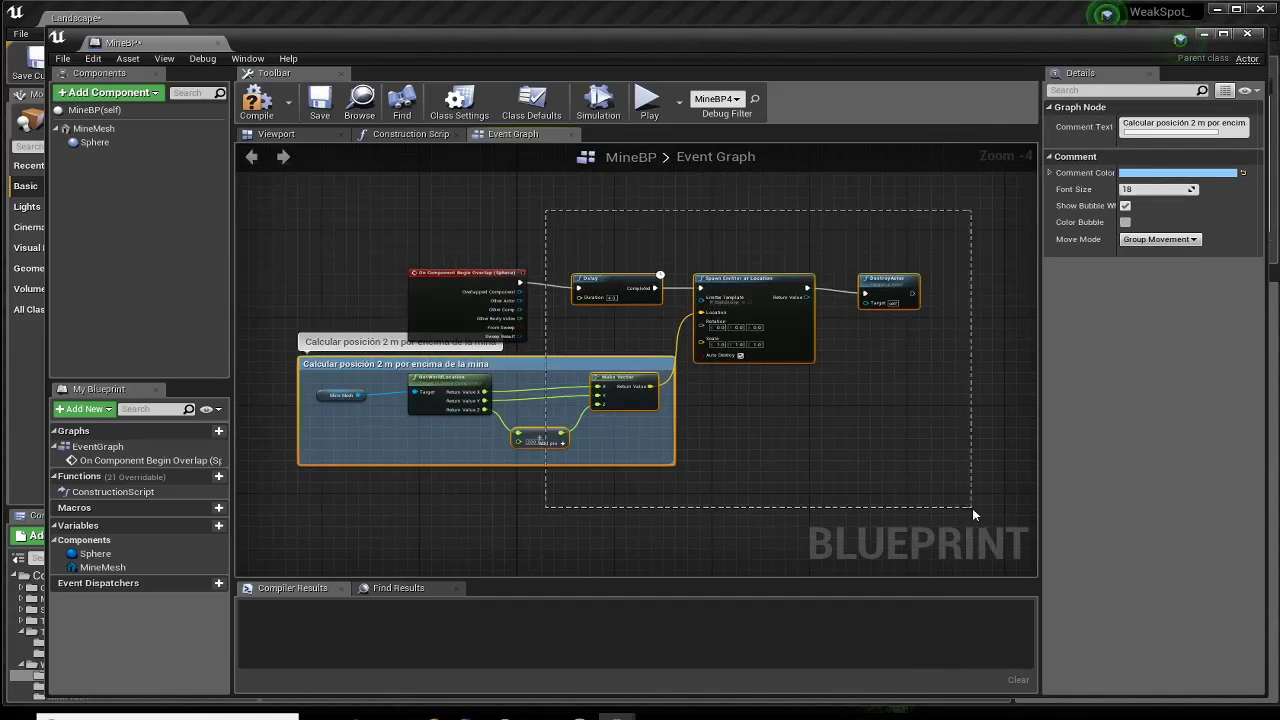
drag(545, 220, 972, 508)
right_click(752, 283)
click(832, 609)
text(Función de activación de la m)
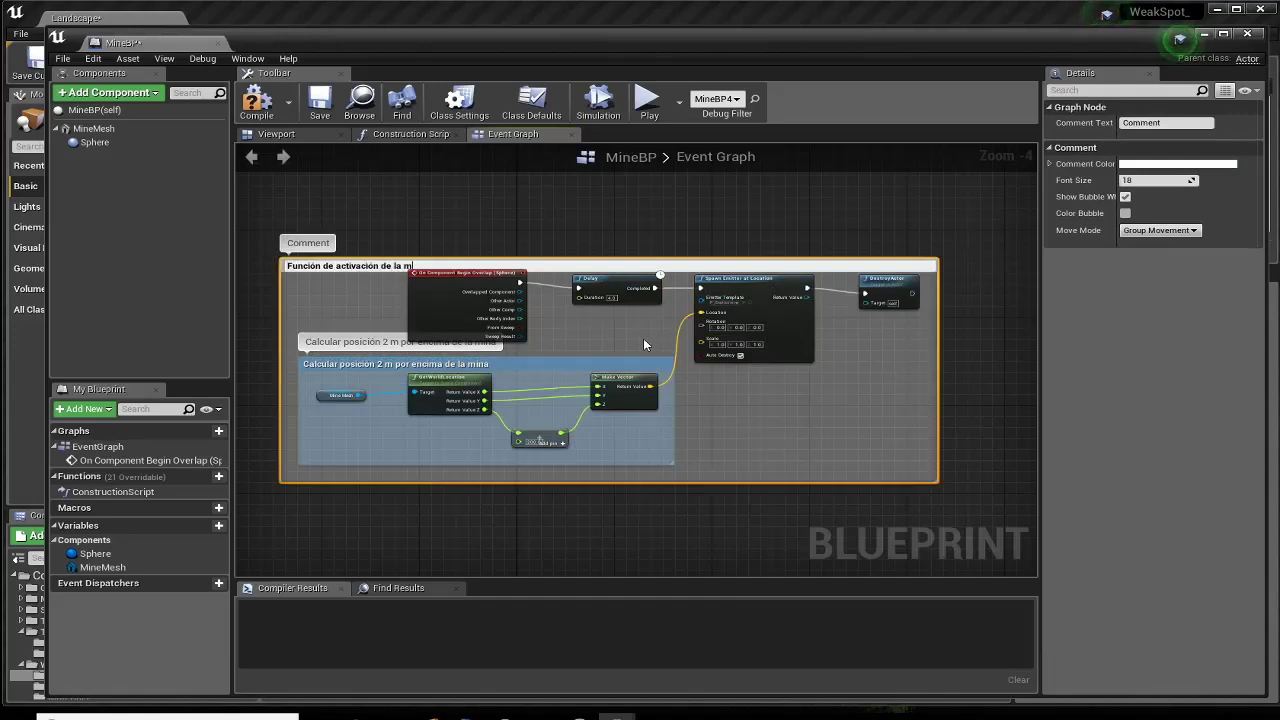
text(ina)
key(Return)
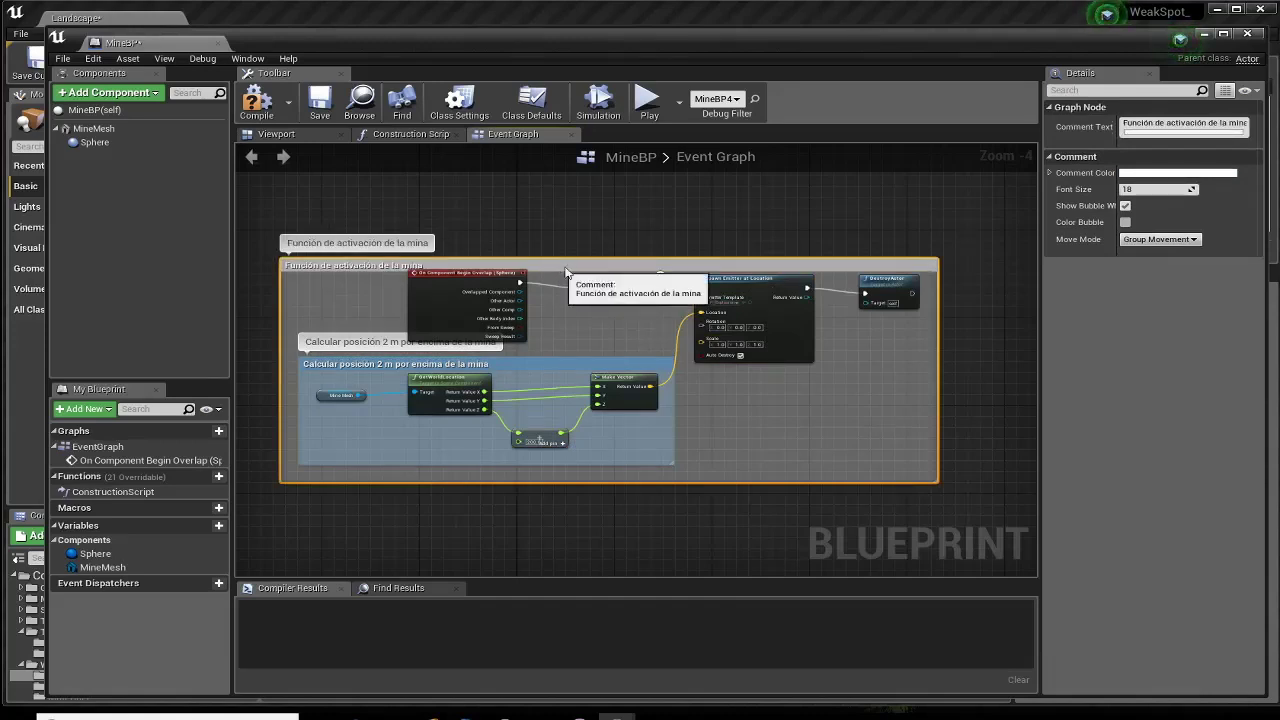
Pull the On Component Begin Overlap (Sphere) event out to the left of the comment box.
right_drag(552, 281, 660, 231)
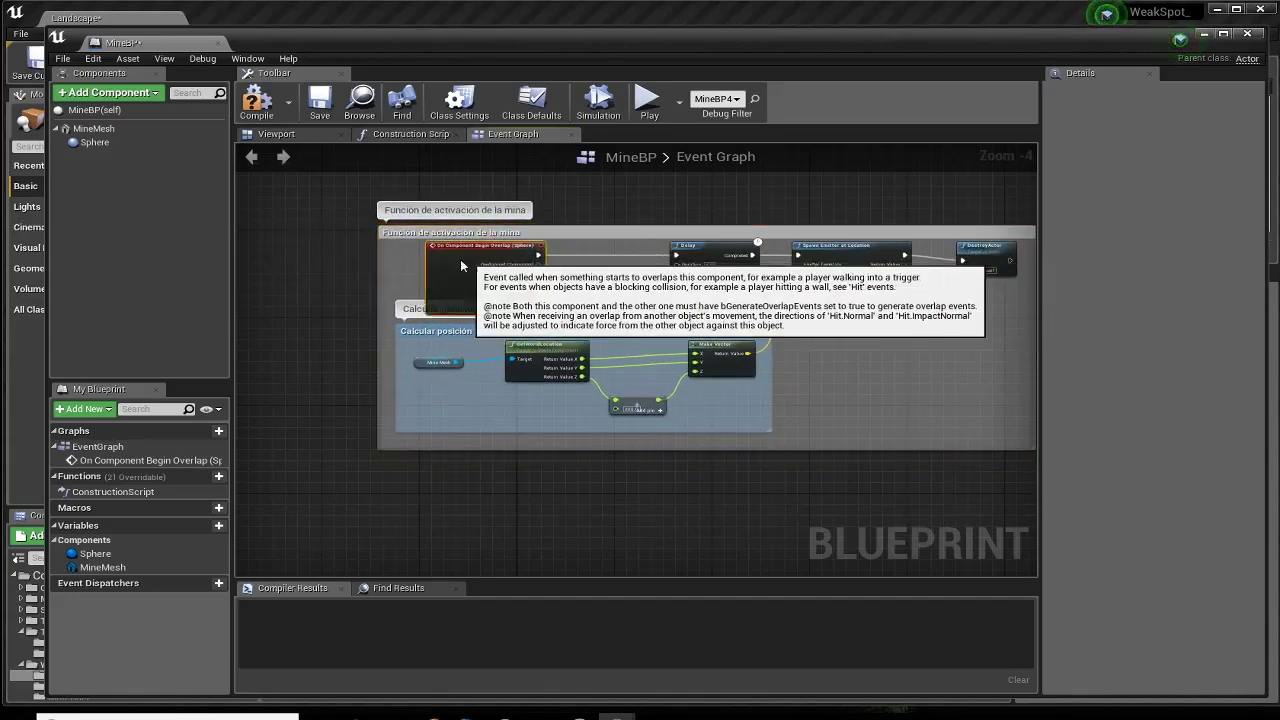
drag(552, 254, 284, 253)
right_drag(302, 306, 522, 337)
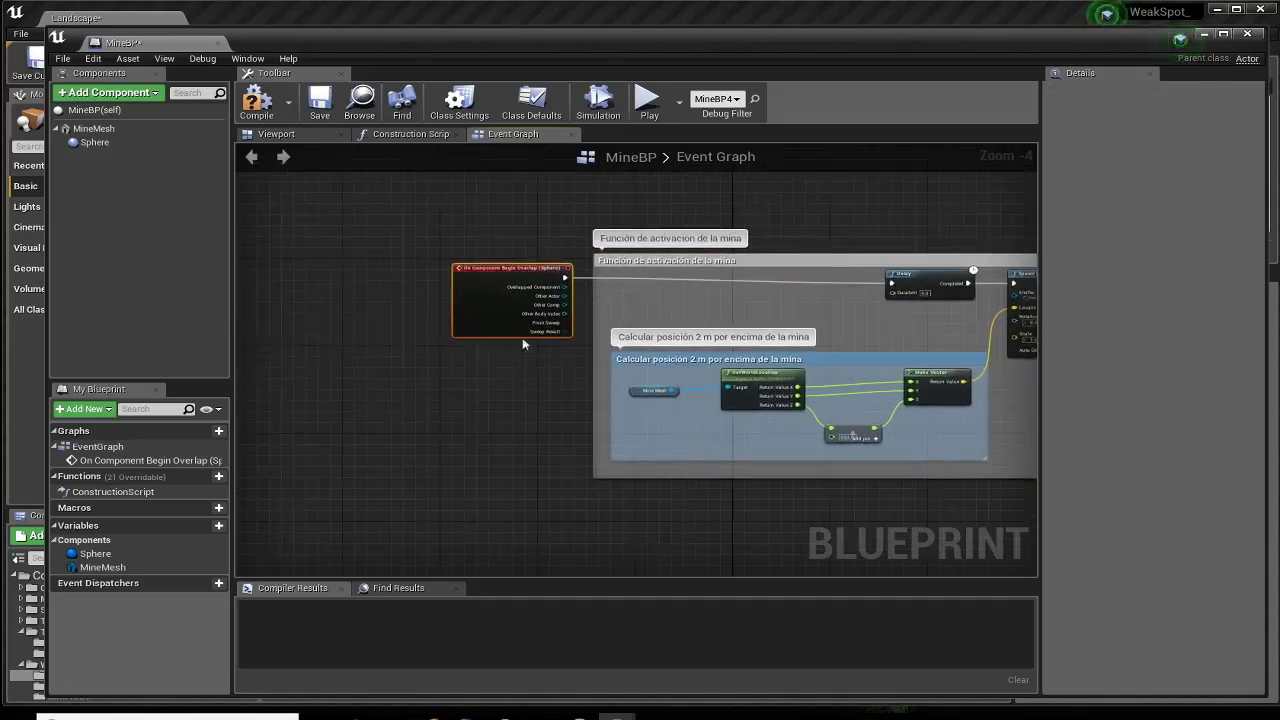
scroll(503, 297, up, 5)
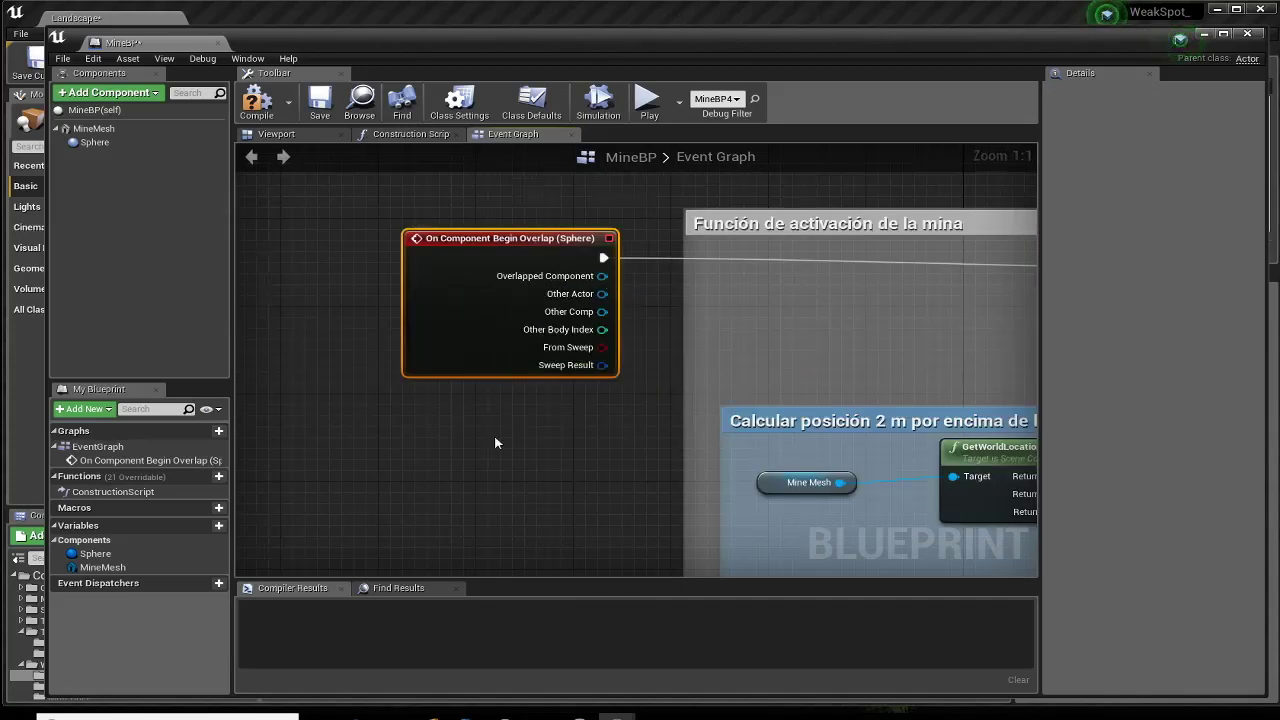
scroll(494, 443, down, 3)
right_drag(627, 304, 377, 235)
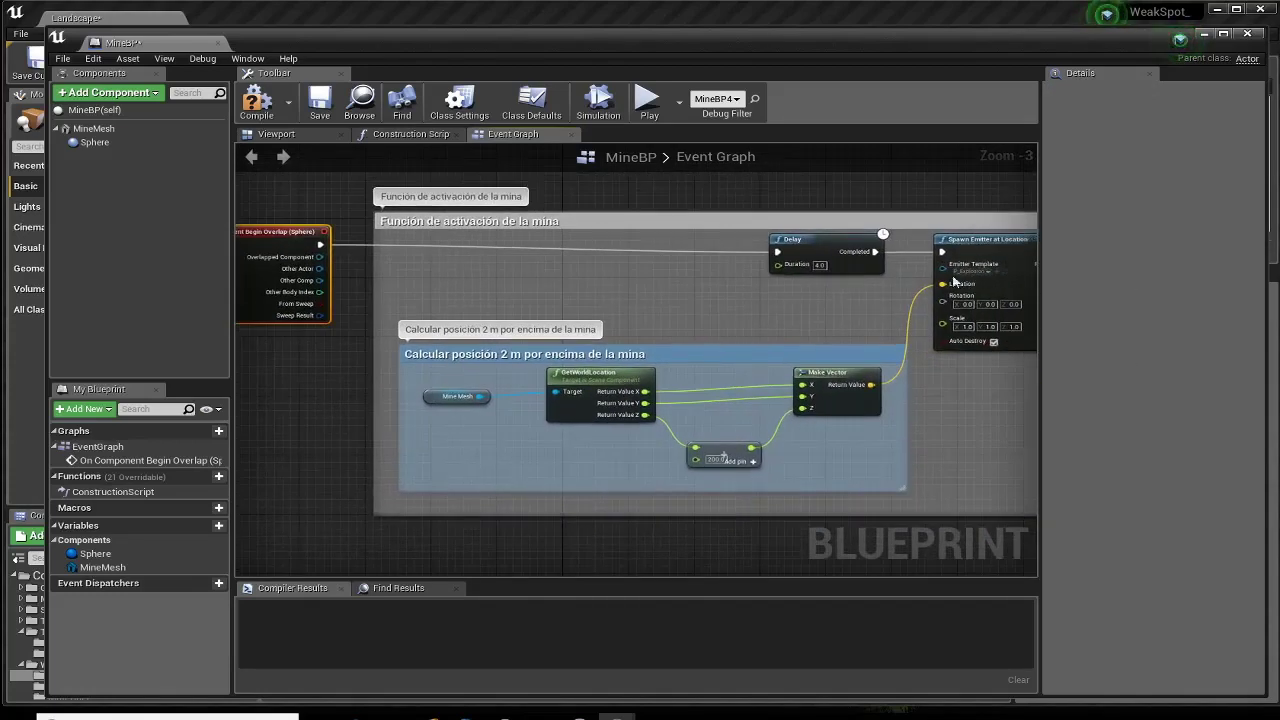
right_drag(873, 325, 776, 288)
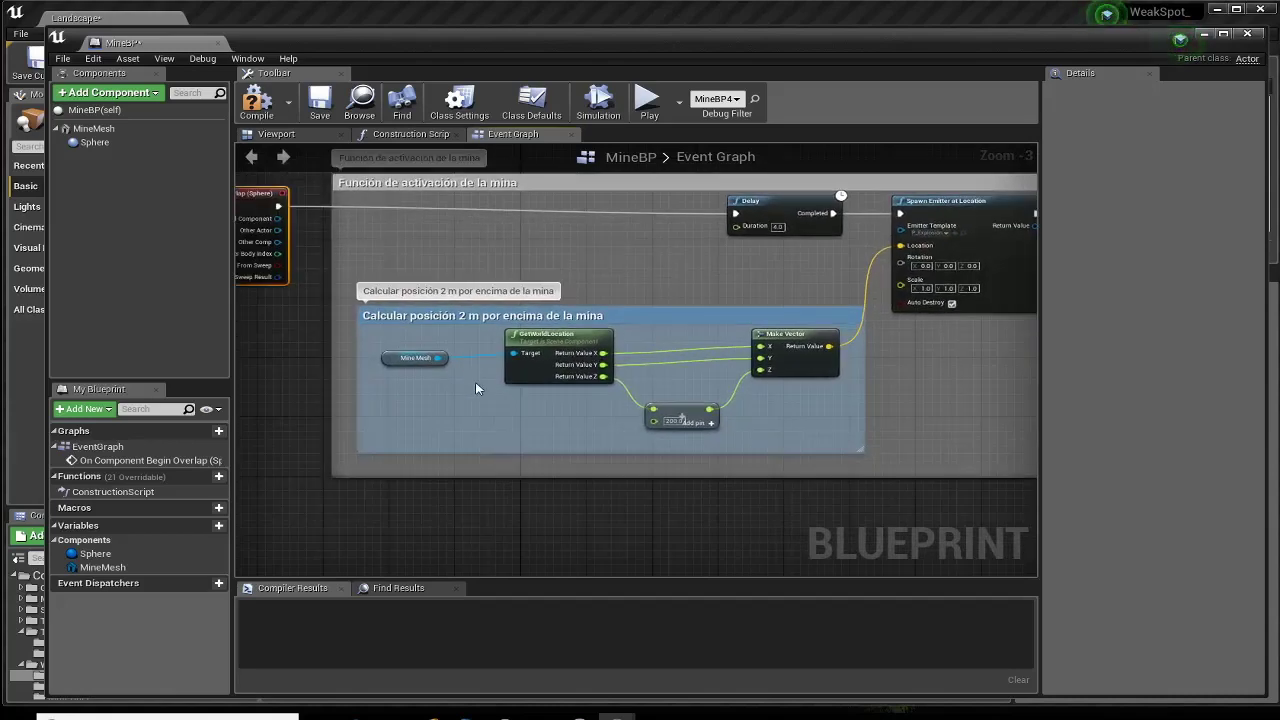
mouse_move(683, 290)
right_down()
mouse_move(372, 332)
mouse_move(862, 325)
right_up()
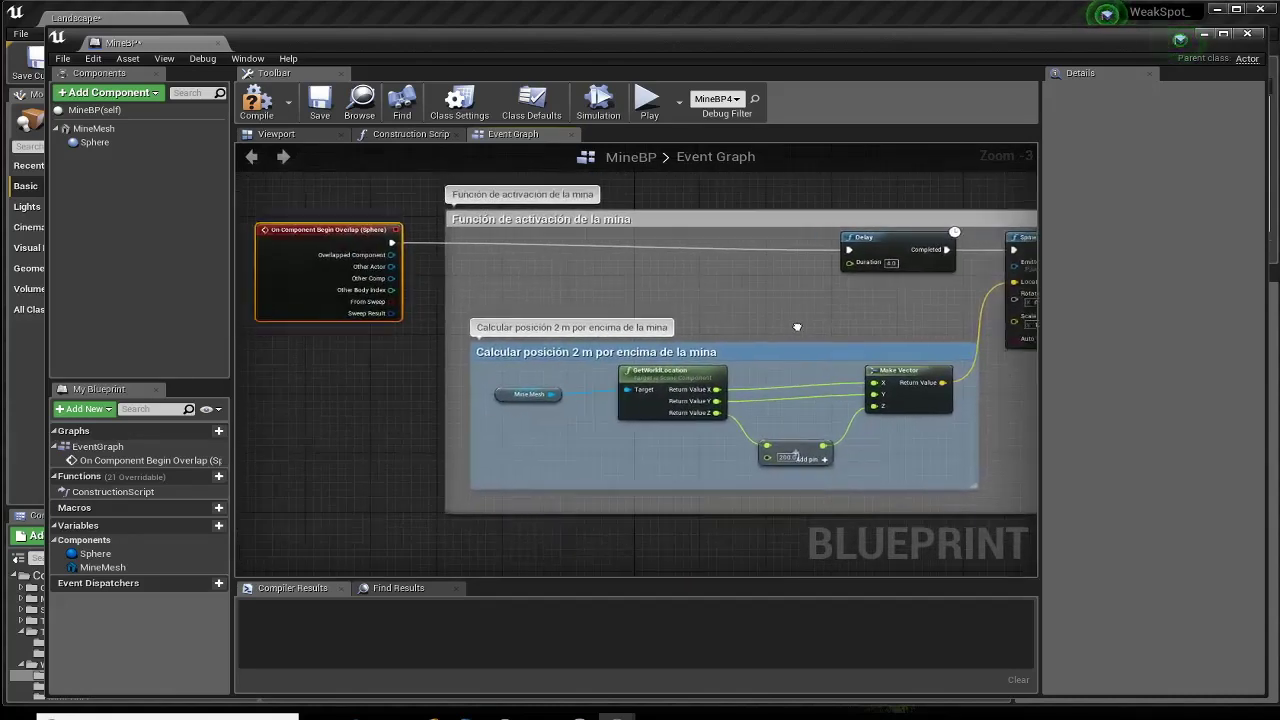
Compile MineBP, then place a trial Delay node from the action search.
click(268, 116)
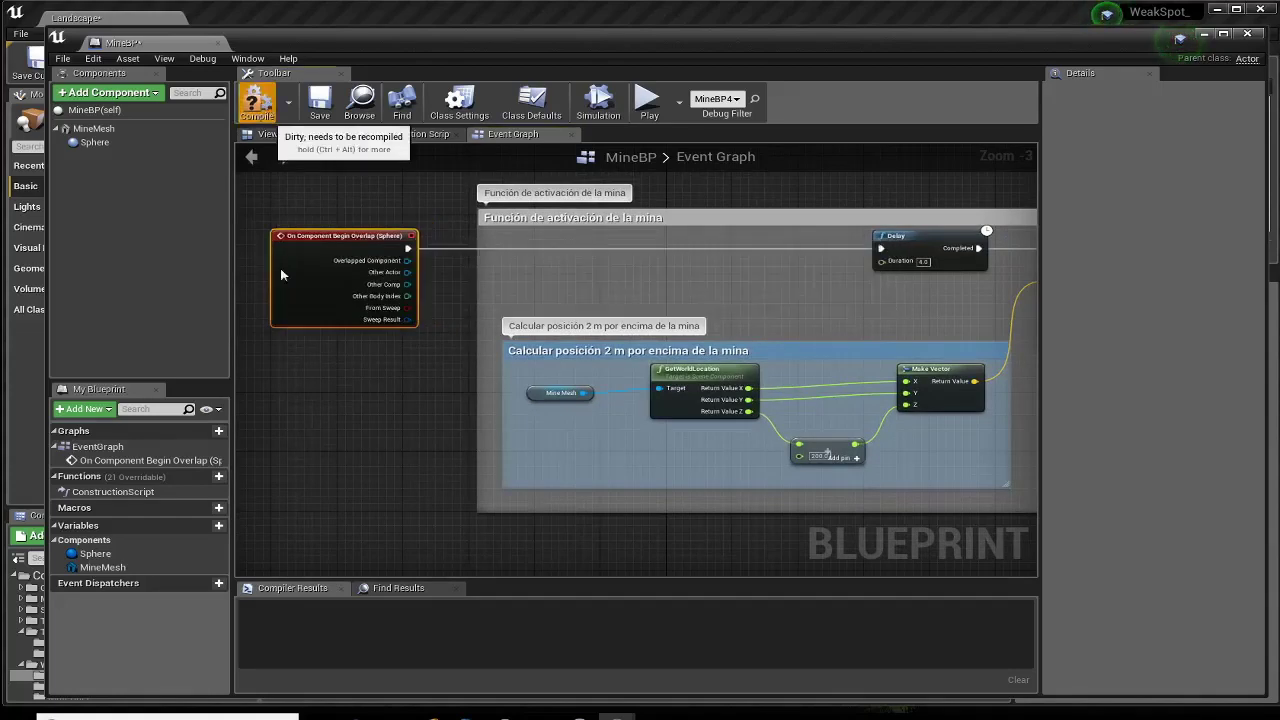
right_drag(626, 297, 483, 302)
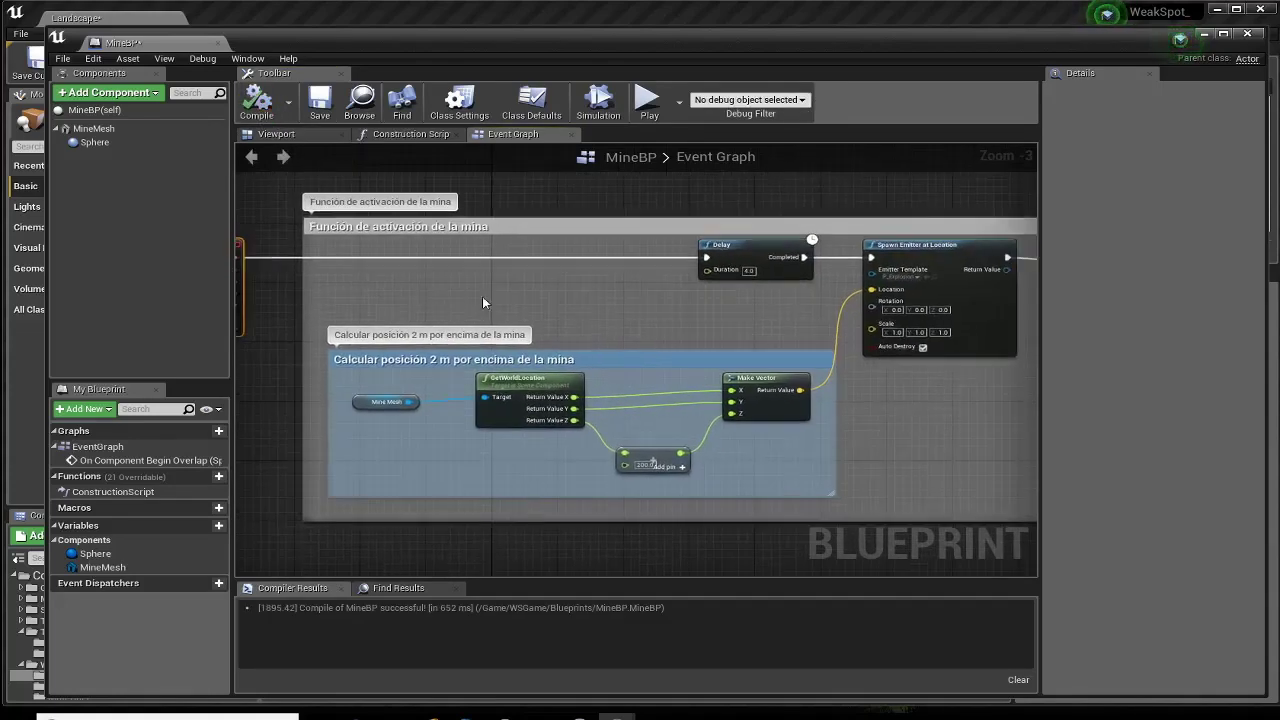
scroll(680, 307, up, 3)
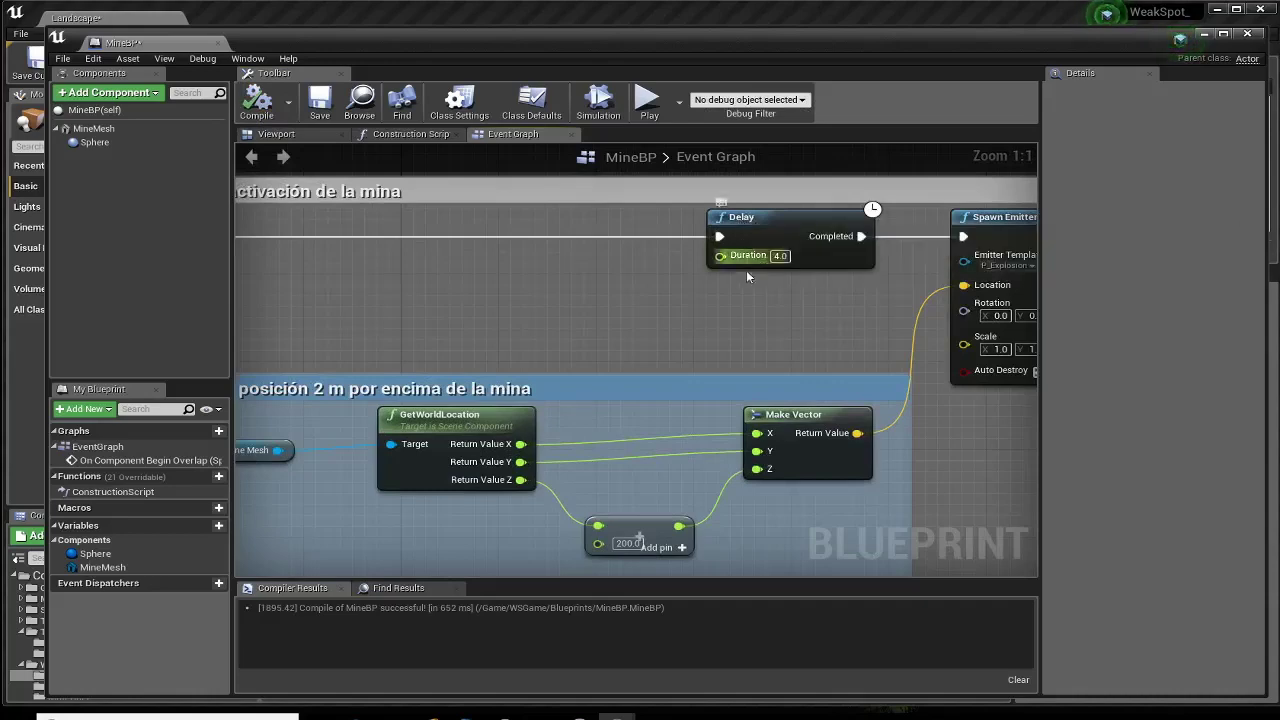
scroll(764, 248, up, 3)
right_drag(766, 240, 620, 236)
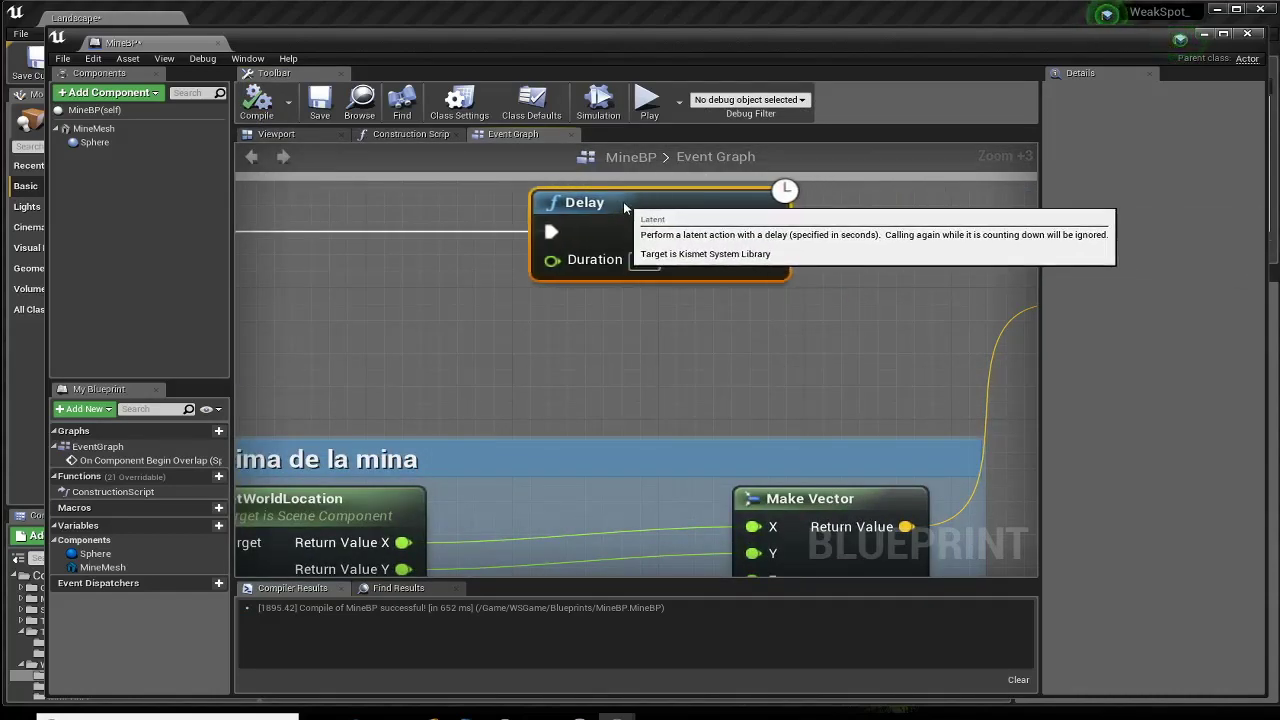
mouse_move(533, 337)
right_down()
mouse_move(813, 352)
mouse_move(721, 315)
right_up()
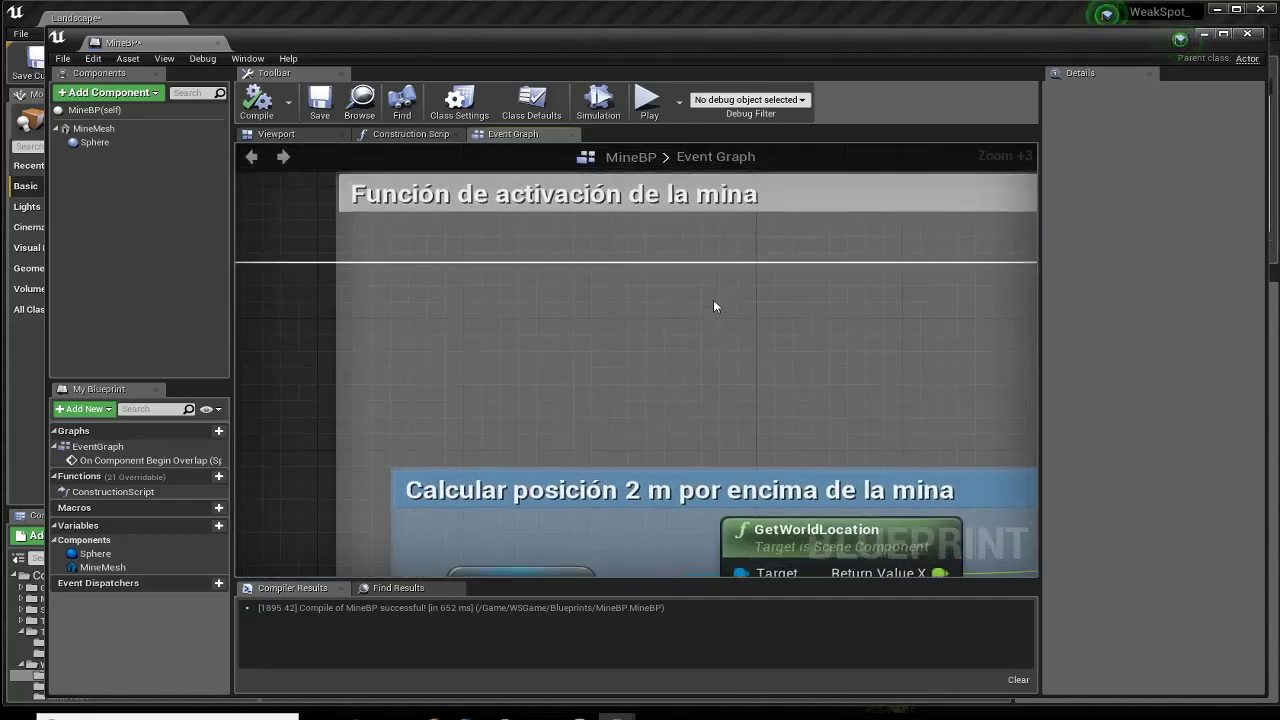
right_click(713, 299)
text(delay)
key(Return)
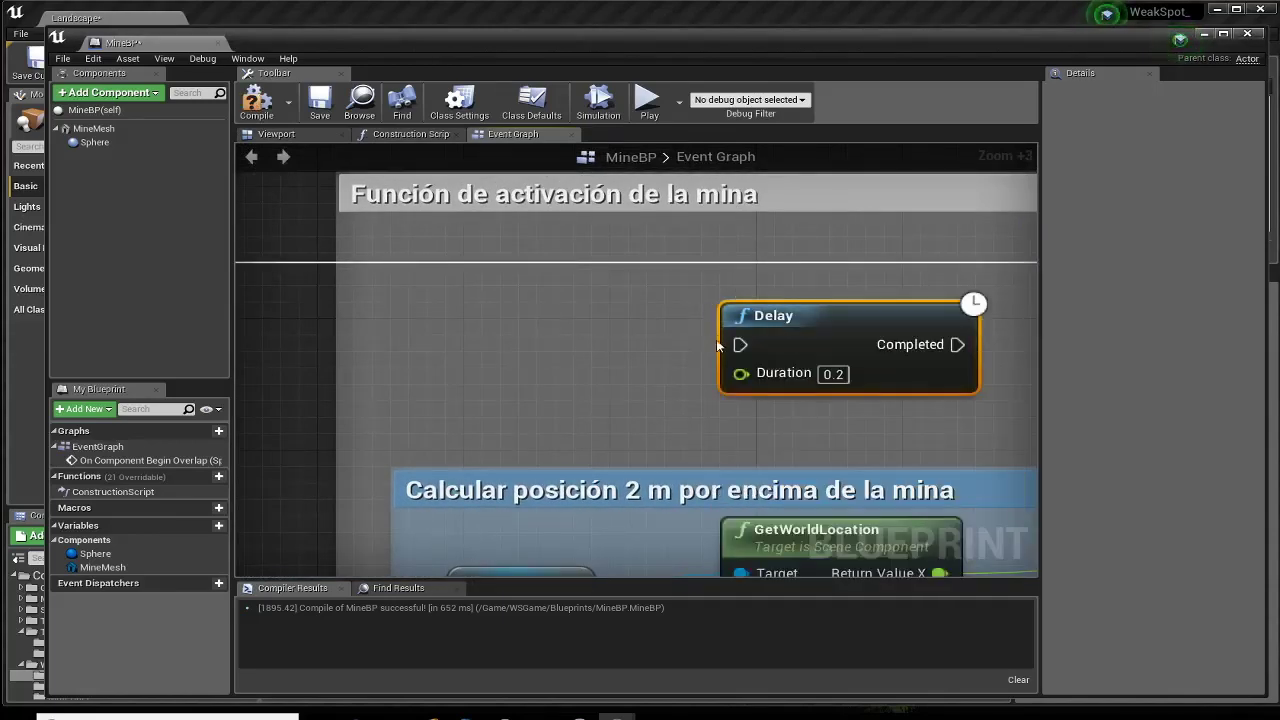
drag(896, 318, 878, 318)
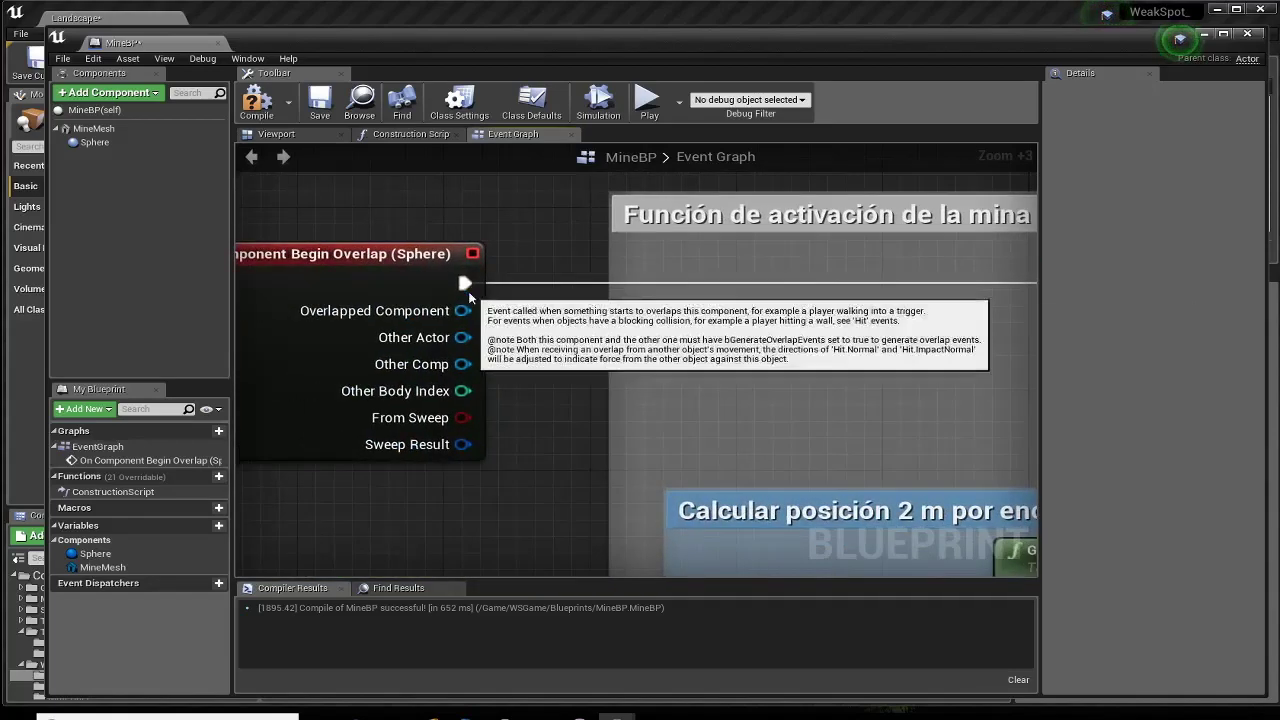
Add a 0.2-second Delay wired from Begin Overlap, then delete that extra Delay node.
drag(465, 283, 797, 335)
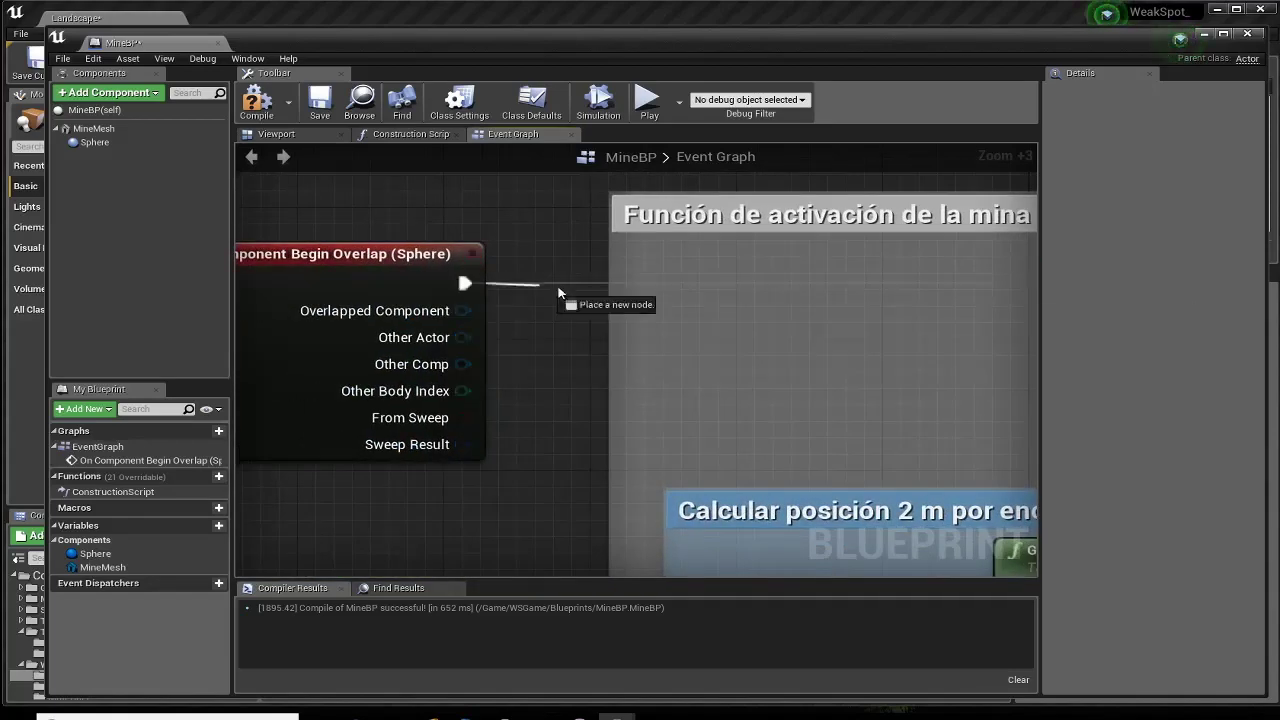
text(delay)
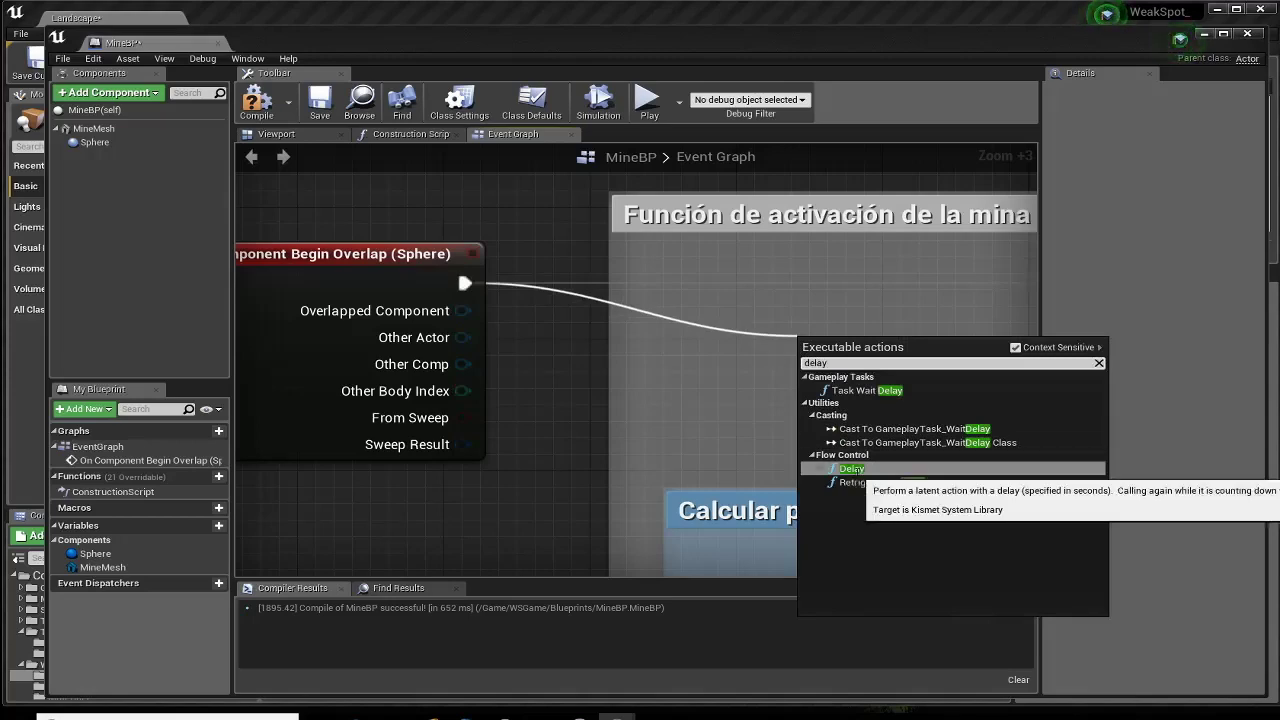
click(851, 468)
mouse_move(721, 261)
right_down()
mouse_move(946, 404)
mouse_move(845, 330)
mouse_move(606, 358)
right_up()
click(872, 293)
right_drag(853, 302, 1000, 305)
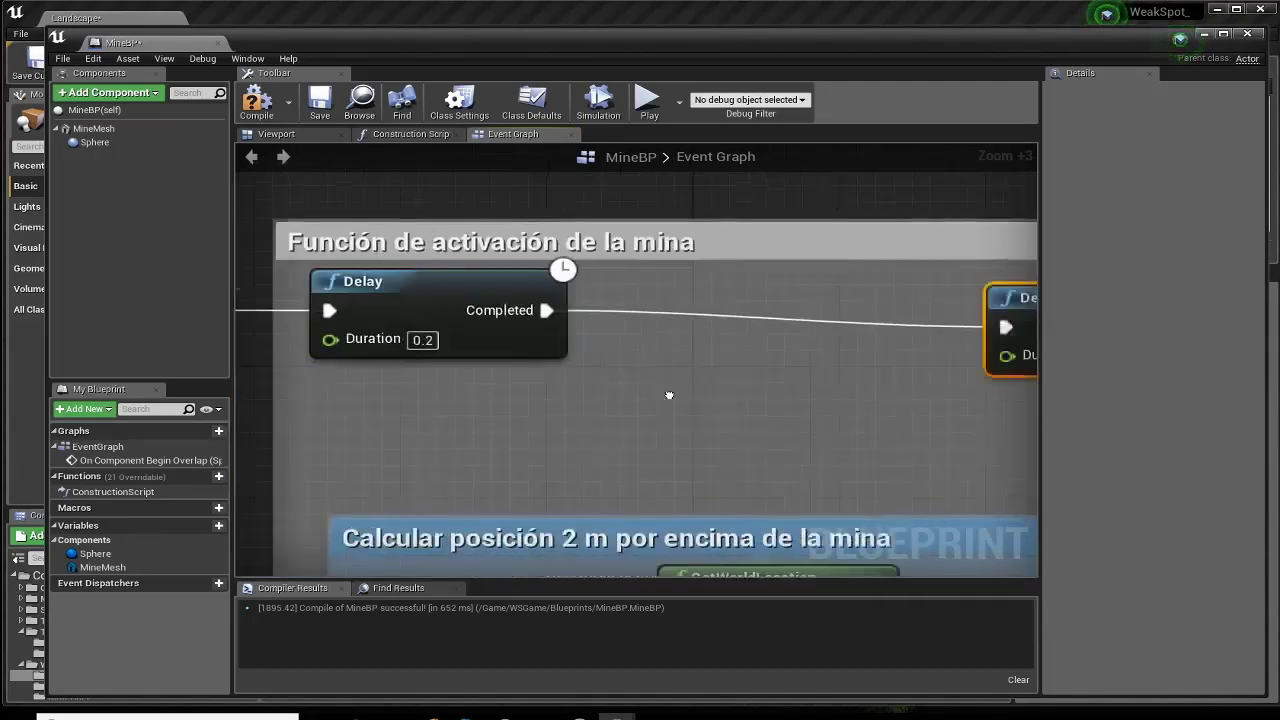
right_drag(340, 315, 729, 317)
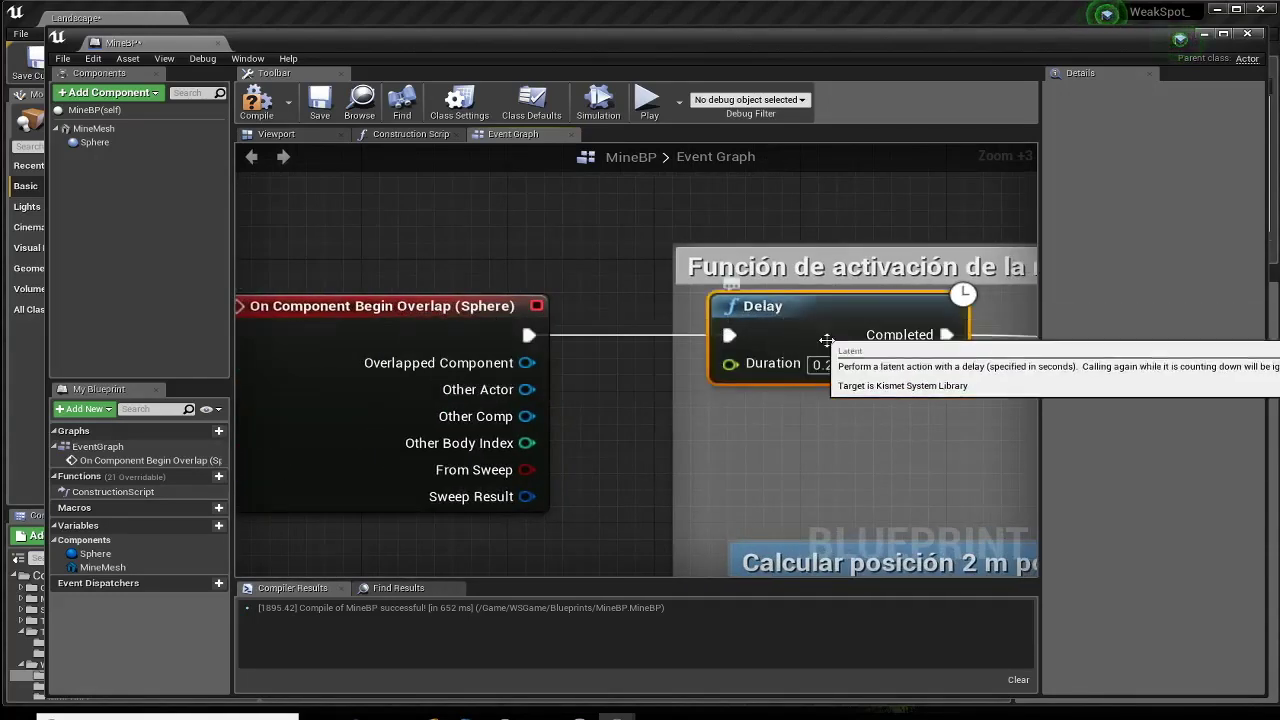
click(729, 317)
key(Delete)
Wire Begin Overlap's execution output straight into the 4.0-second Delay node.
right_drag(876, 431, 806, 427)
scroll(704, 388, down, 1)
scroll(594, 394, down, 1)
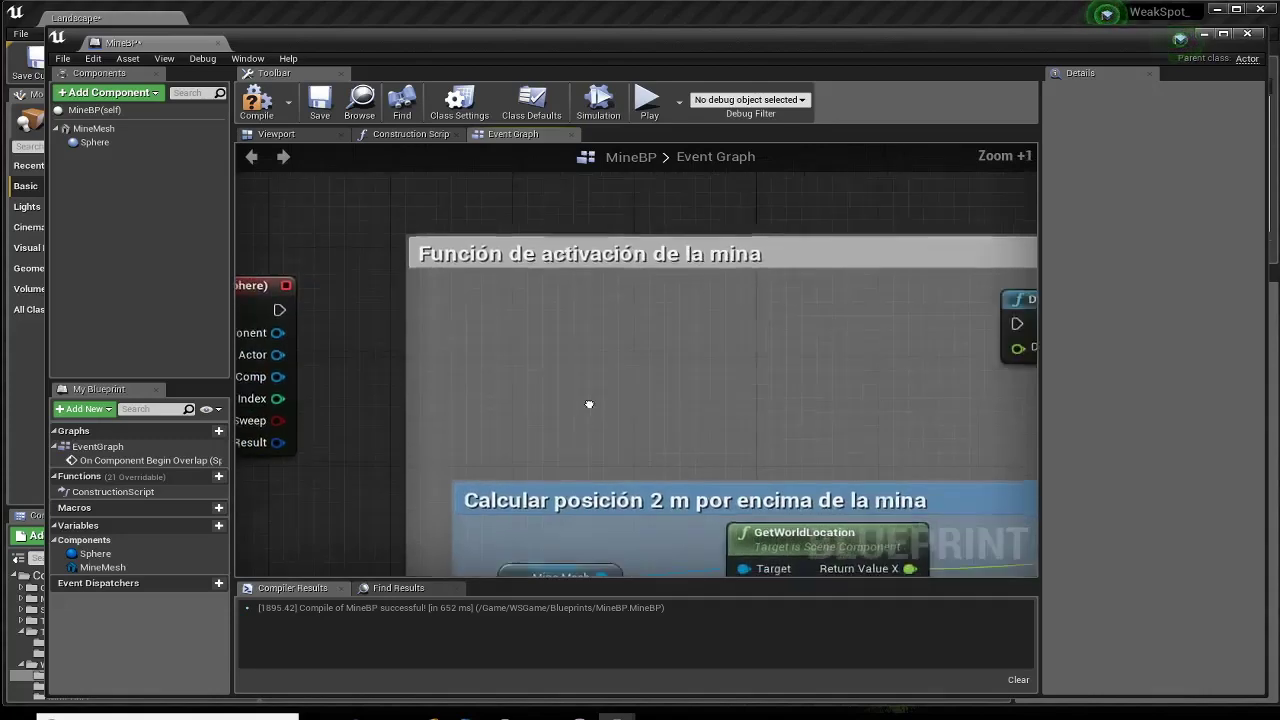
drag(284, 297, 1016, 320)
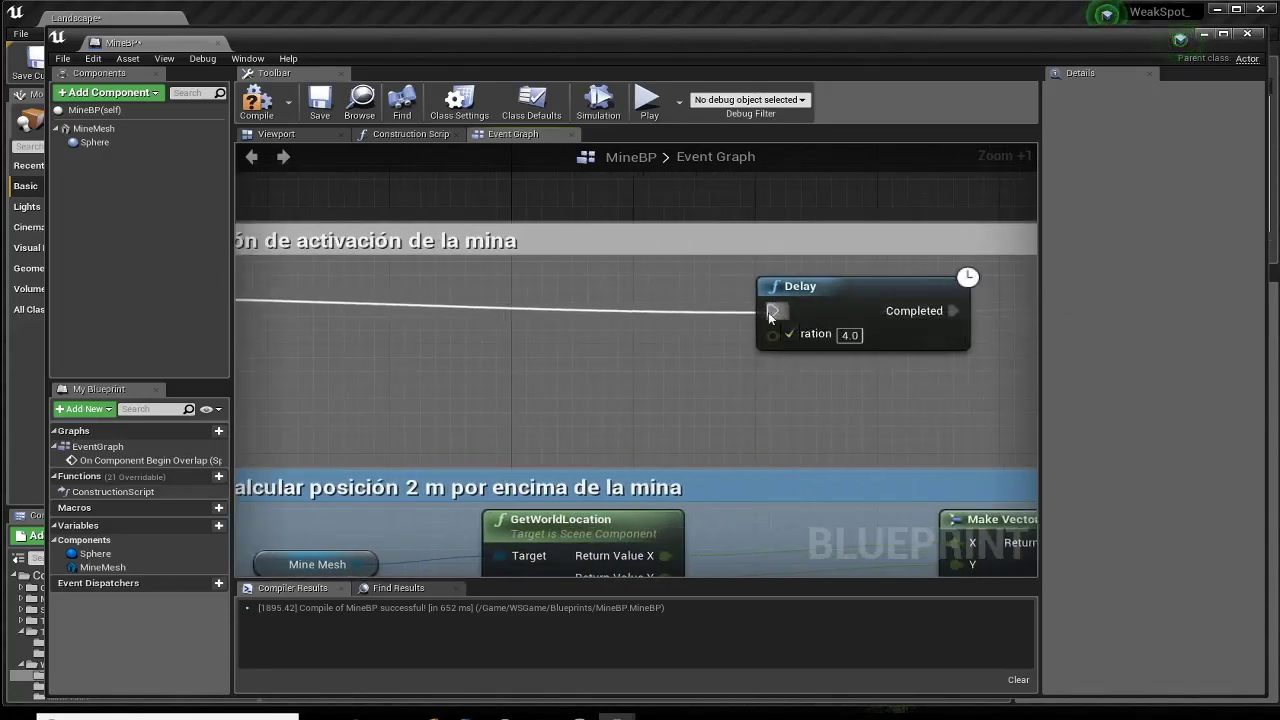
drag(1016, 320, 776, 308)
right_drag(636, 370, 656, 325)
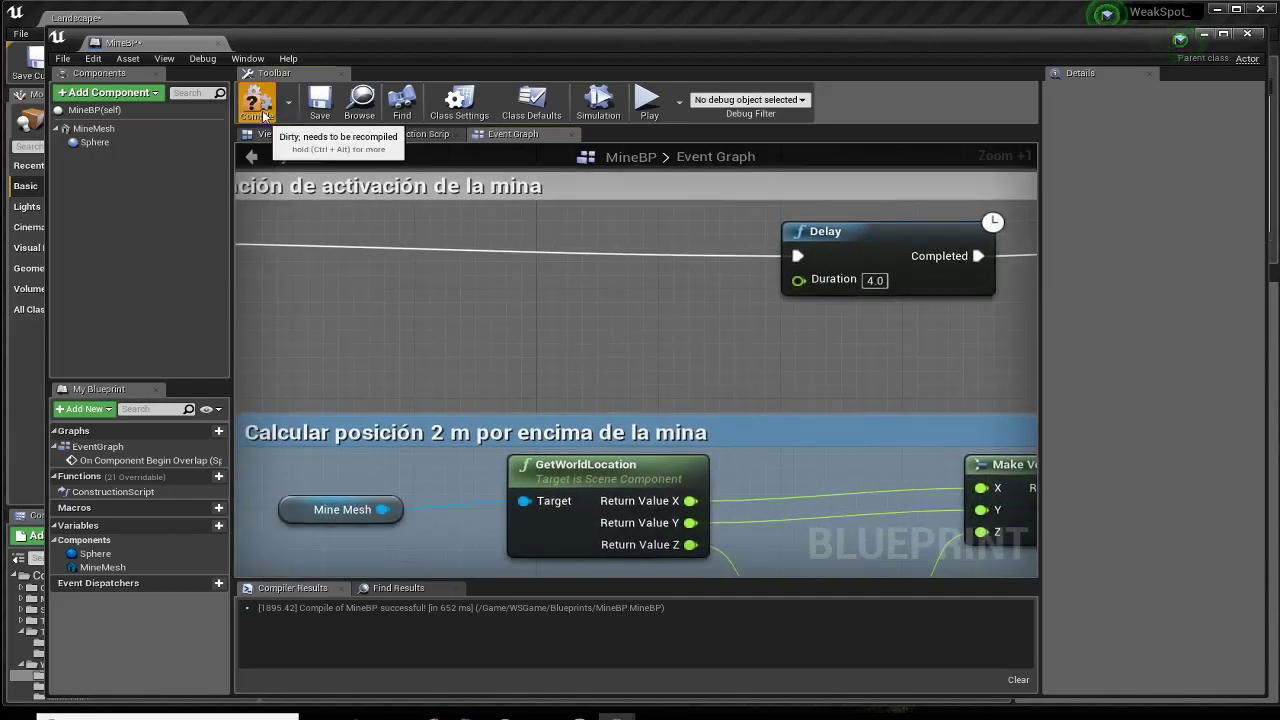
drag(860, 232, 784, 218)
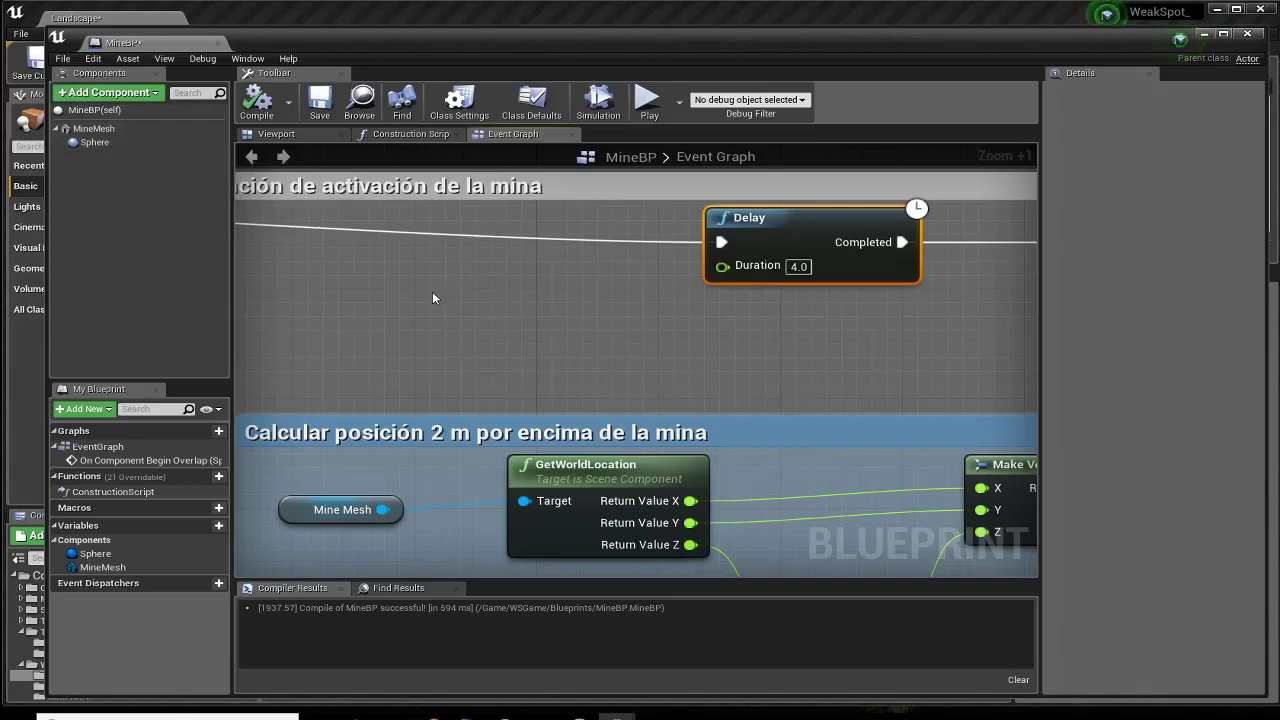
key(super+plus)
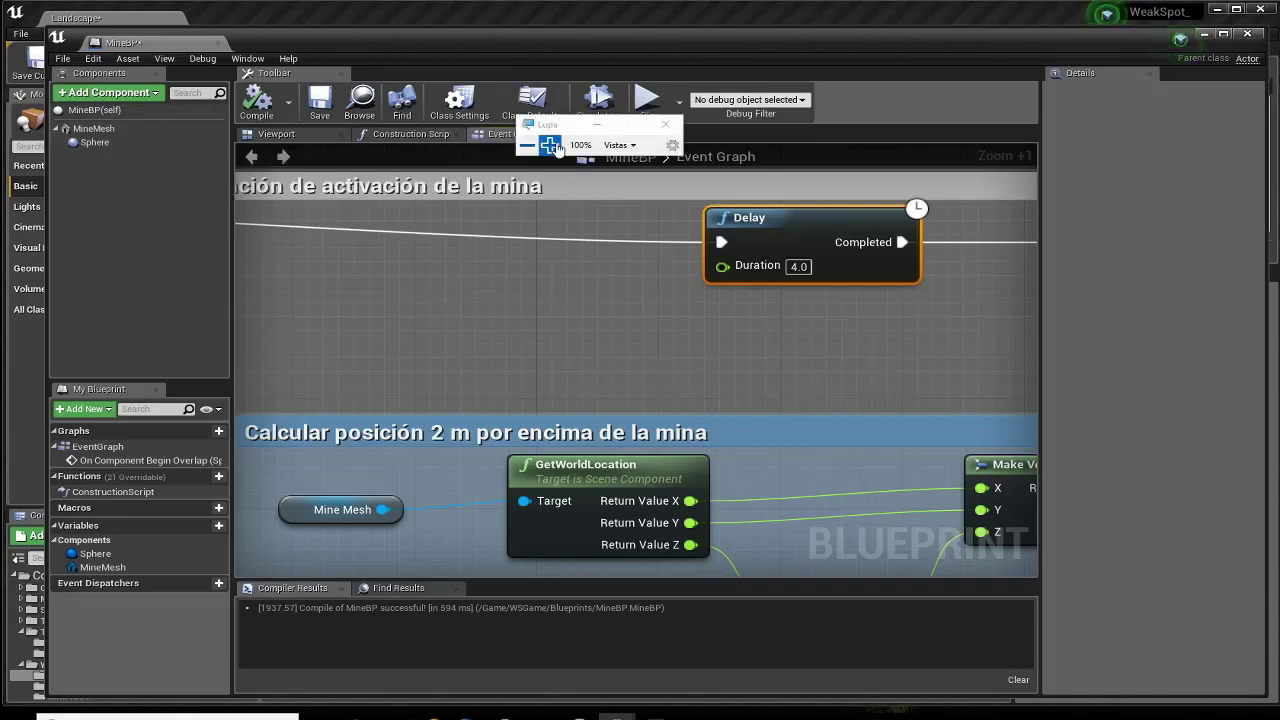
Magnify the screen to 200%, add a variable in My Blueprint named Retardo, then restore 100% zoom.
click(548, 146)
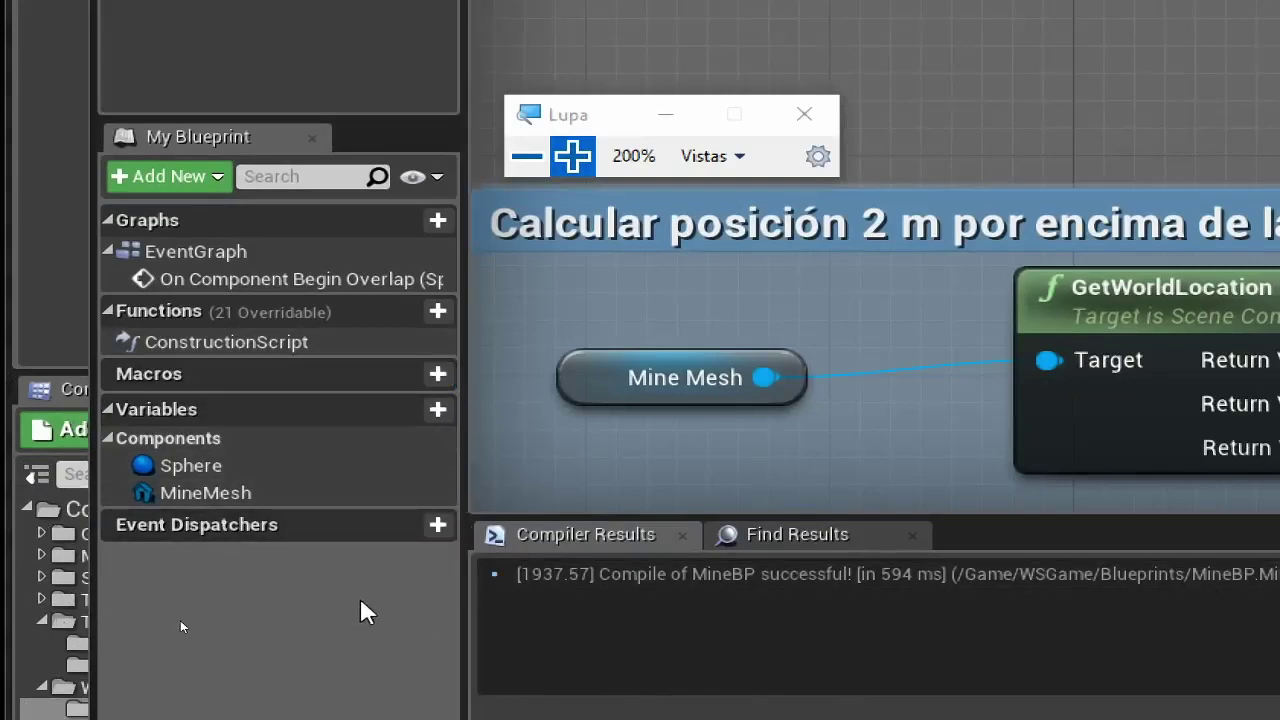
click(411, 415)
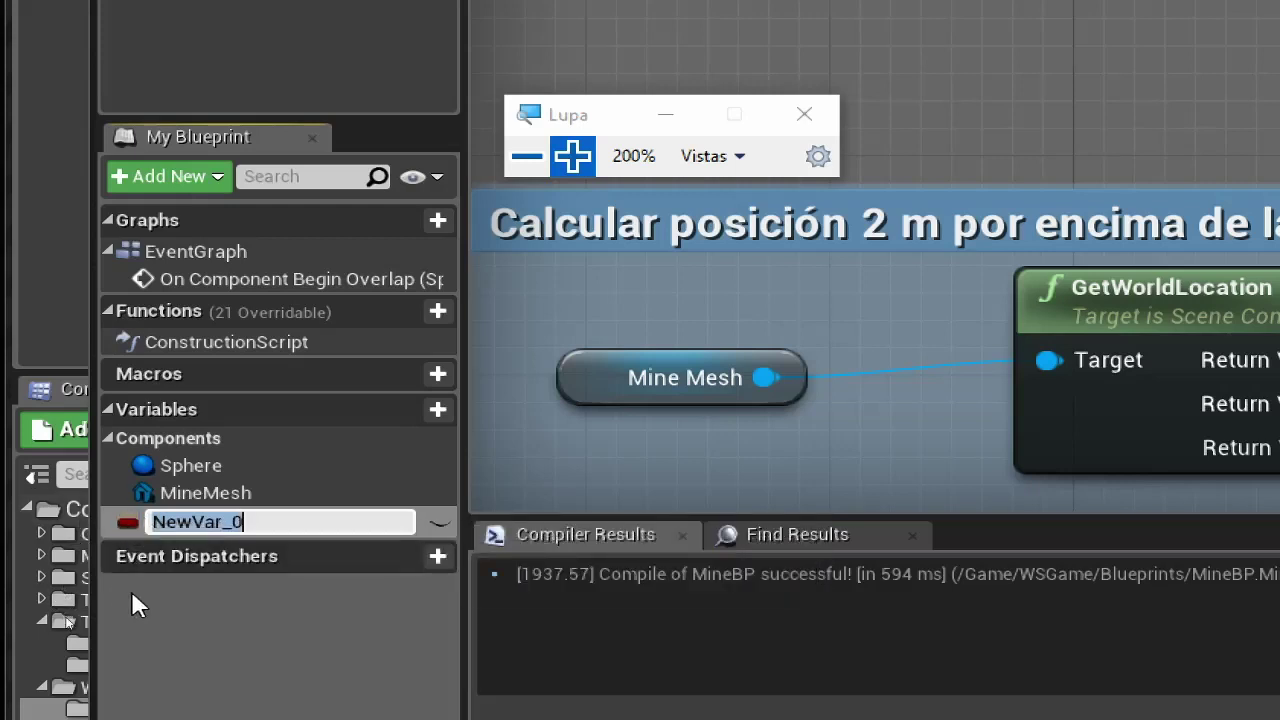
text(Reta)
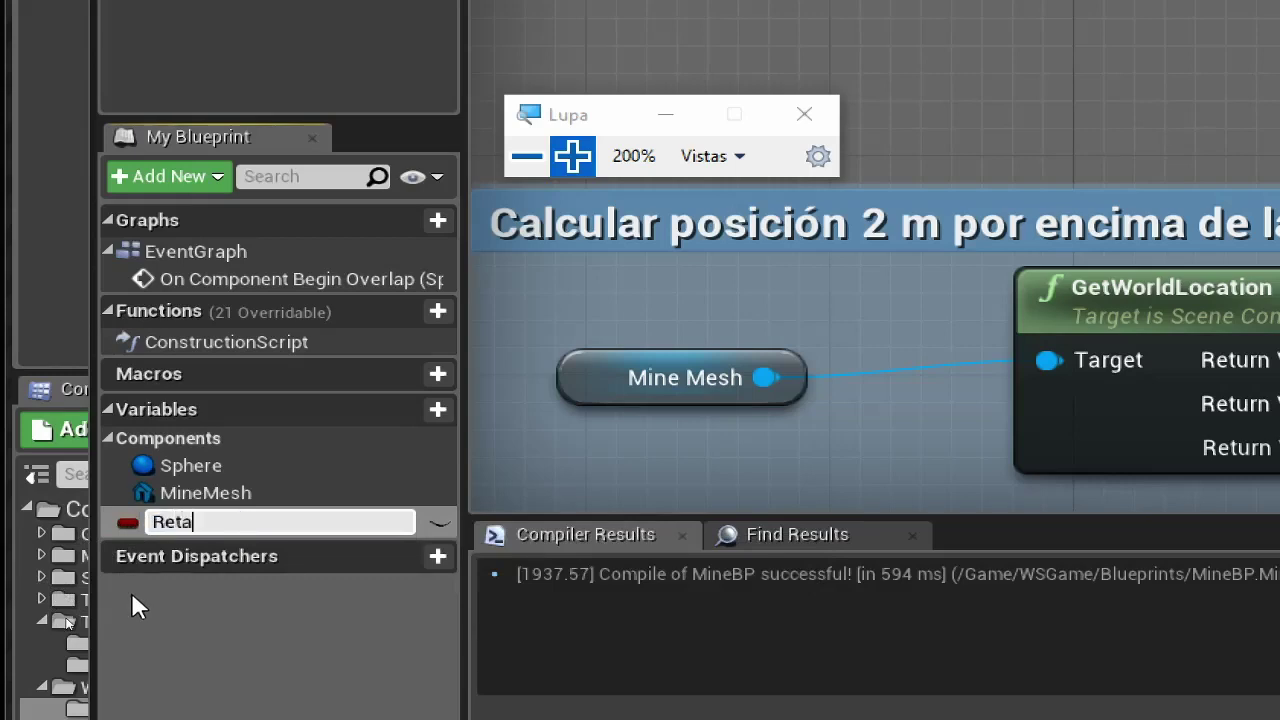
text(rdo)
key(Return)
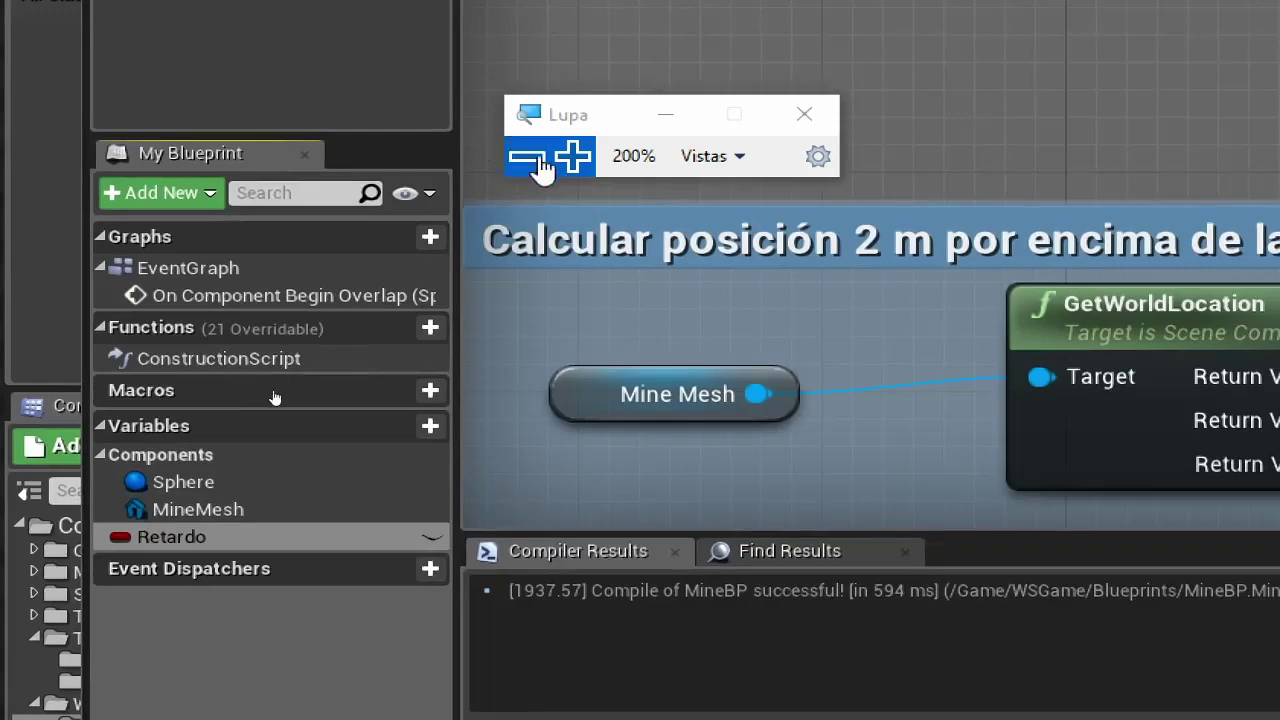
click(528, 157)
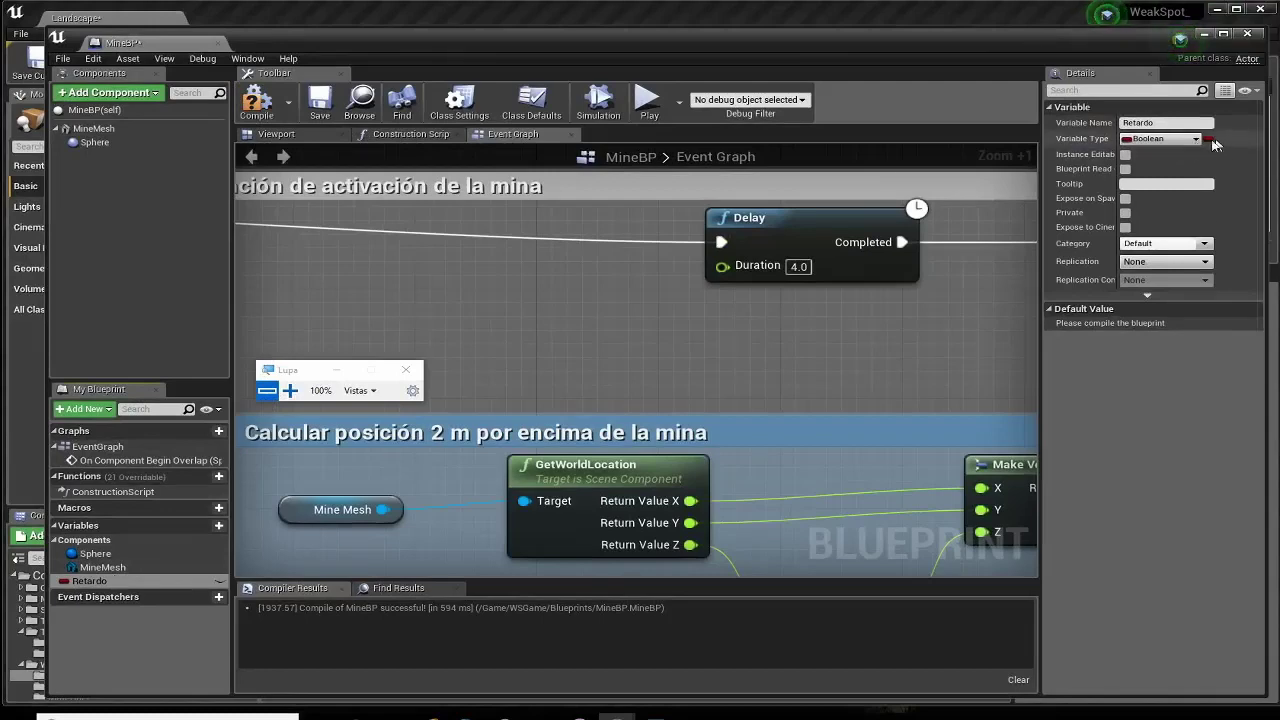
Change Retardo's type to Float, compile, and set its default value to 1.0.
click(140, 568)
click(135, 582)
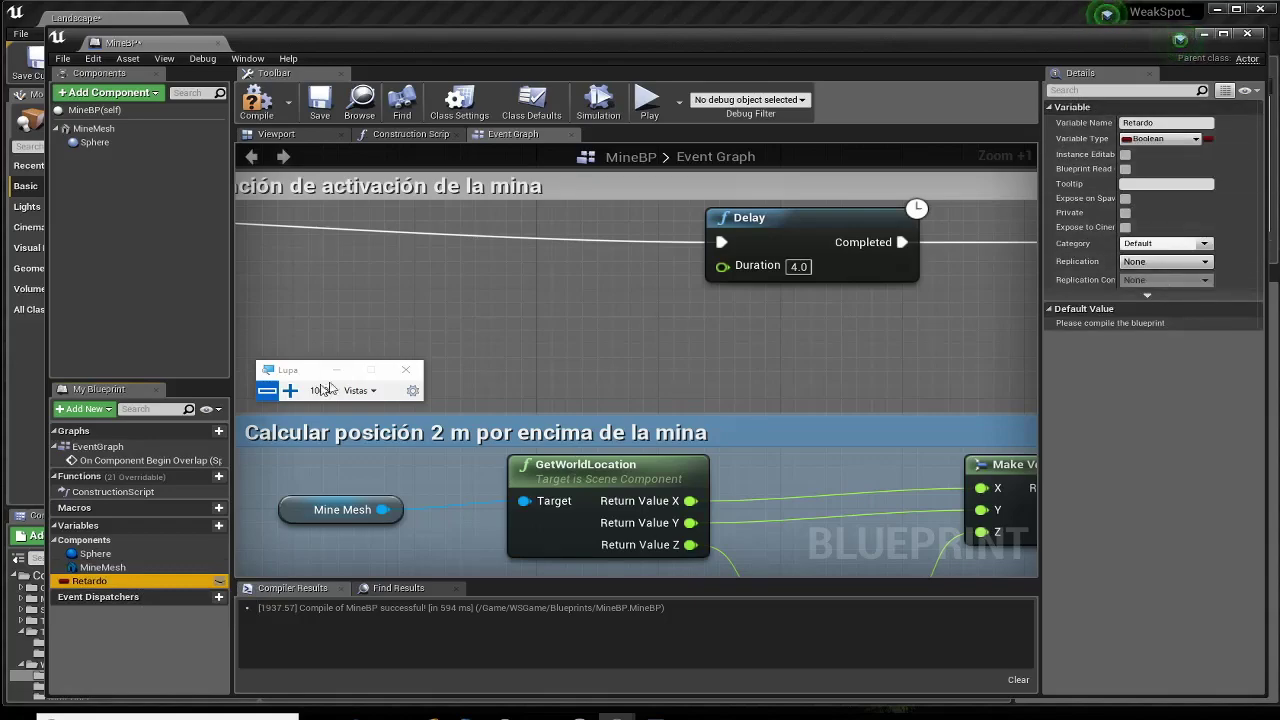
click(290, 390)
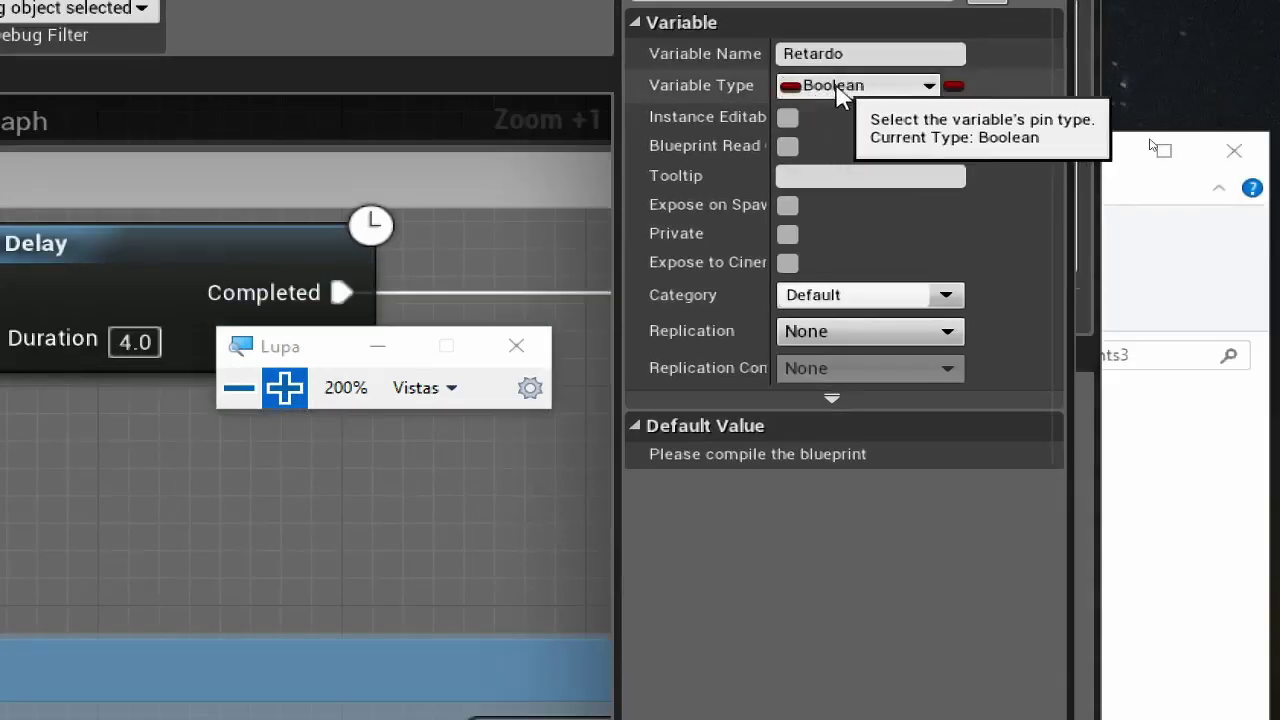
click(838, 88)
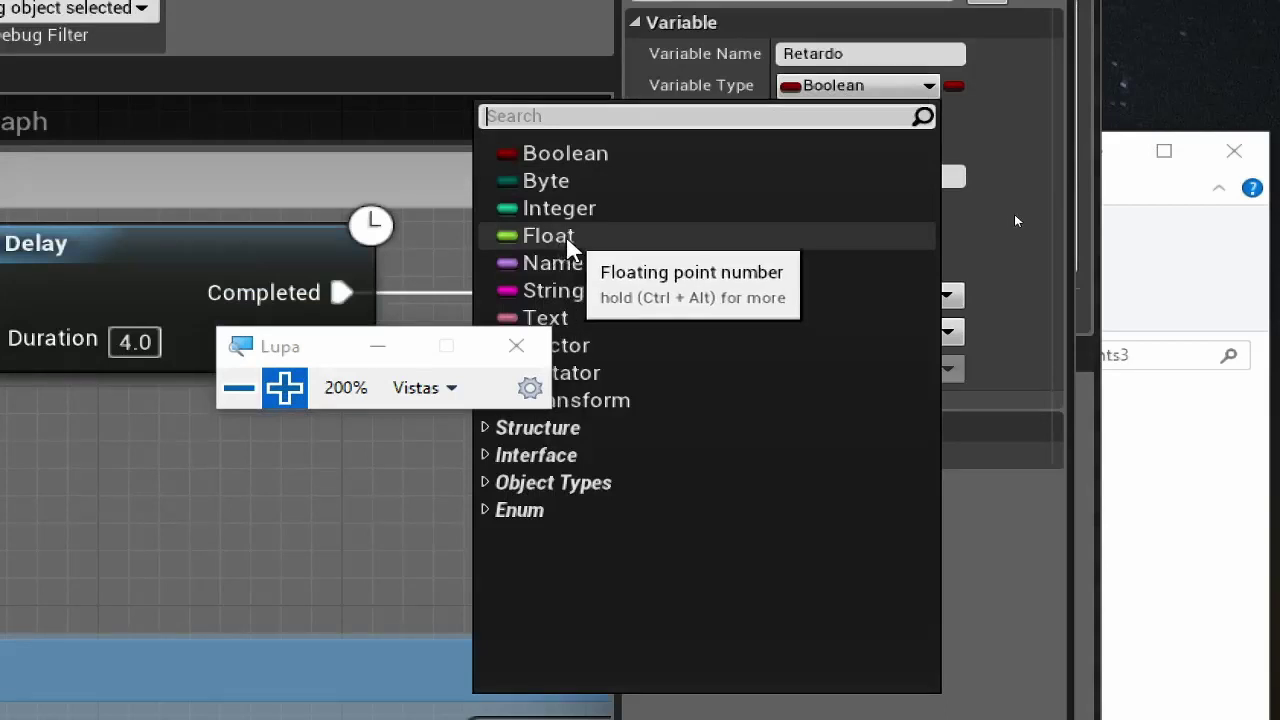
click(566, 240)
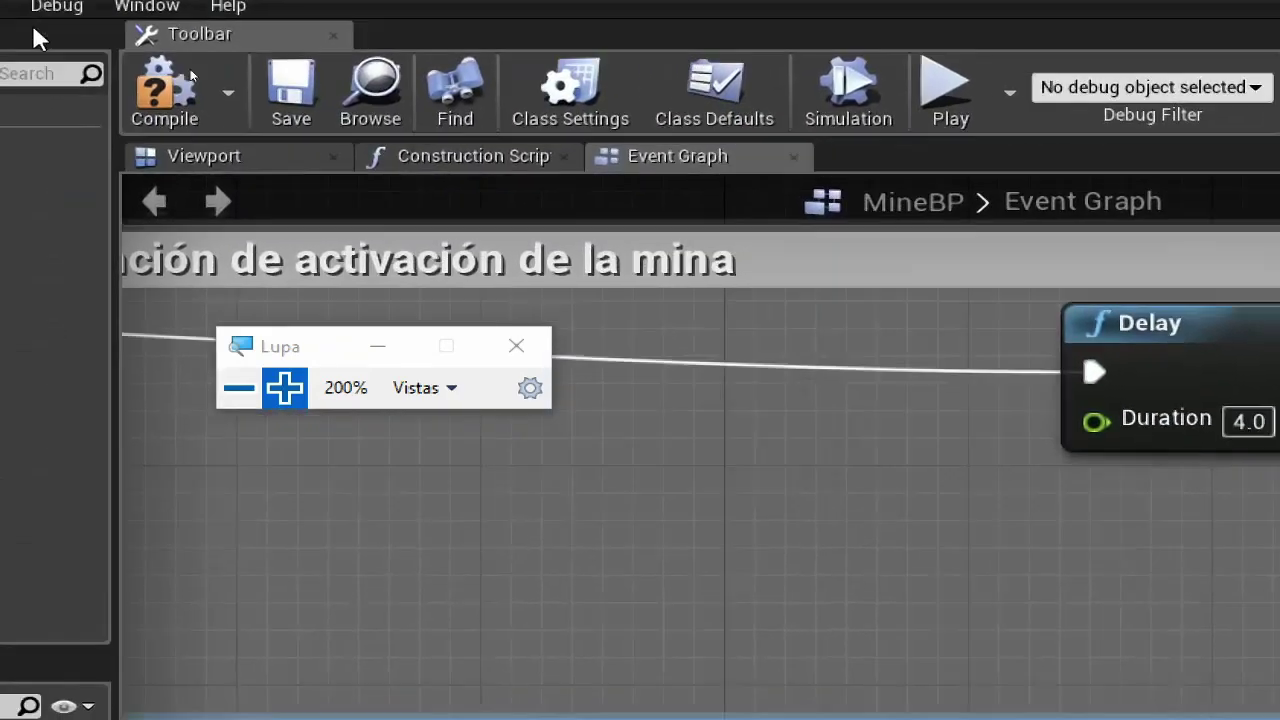
click(180, 86)
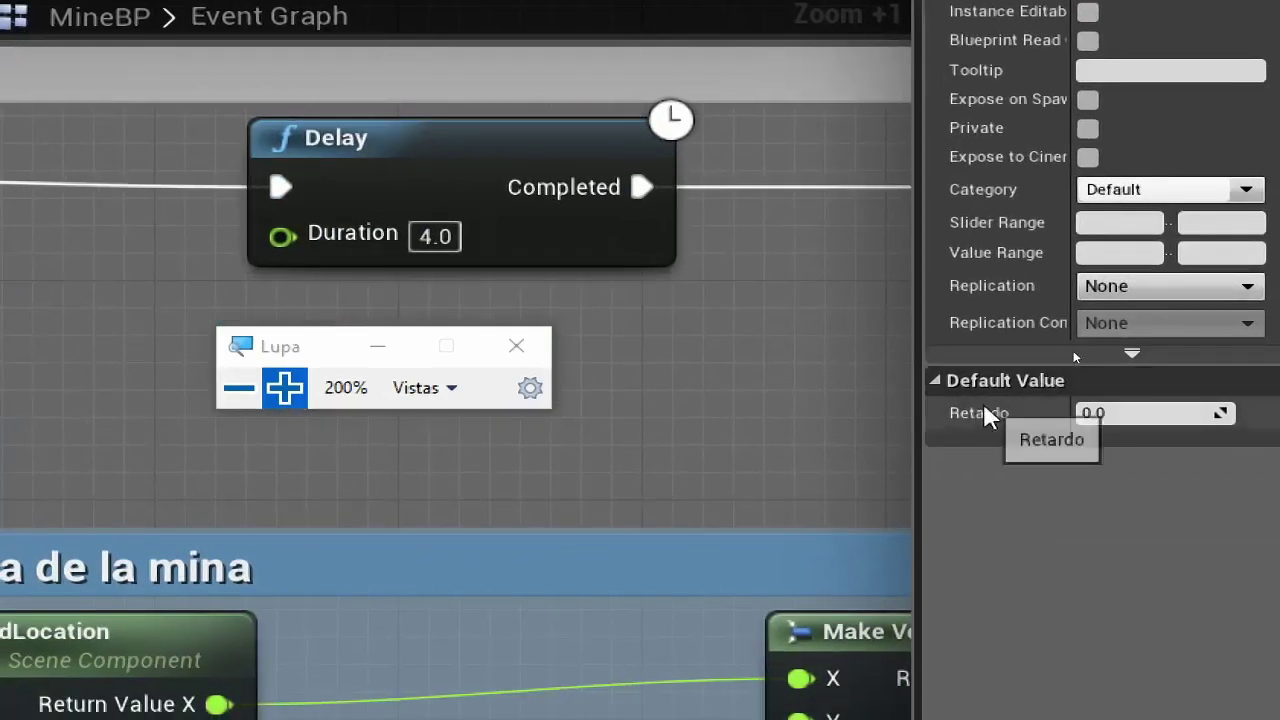
click(1092, 414)
text(1)
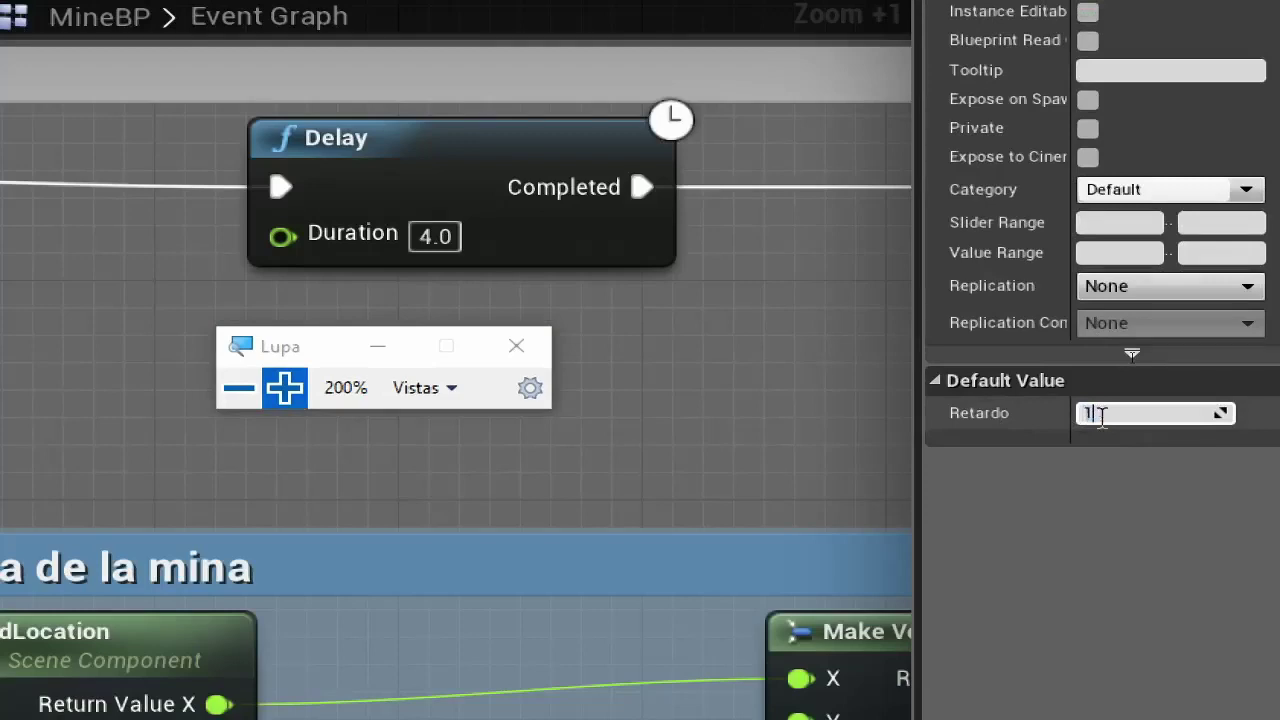
key(Return)
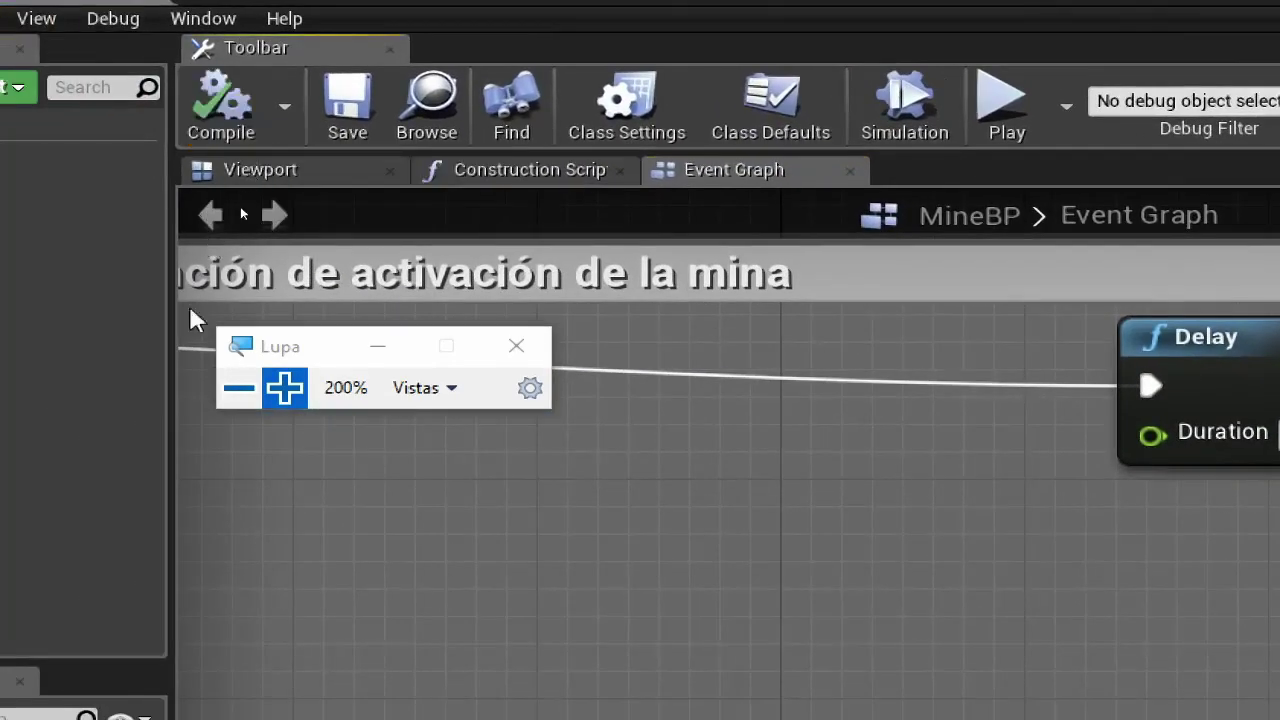
click(239, 388)
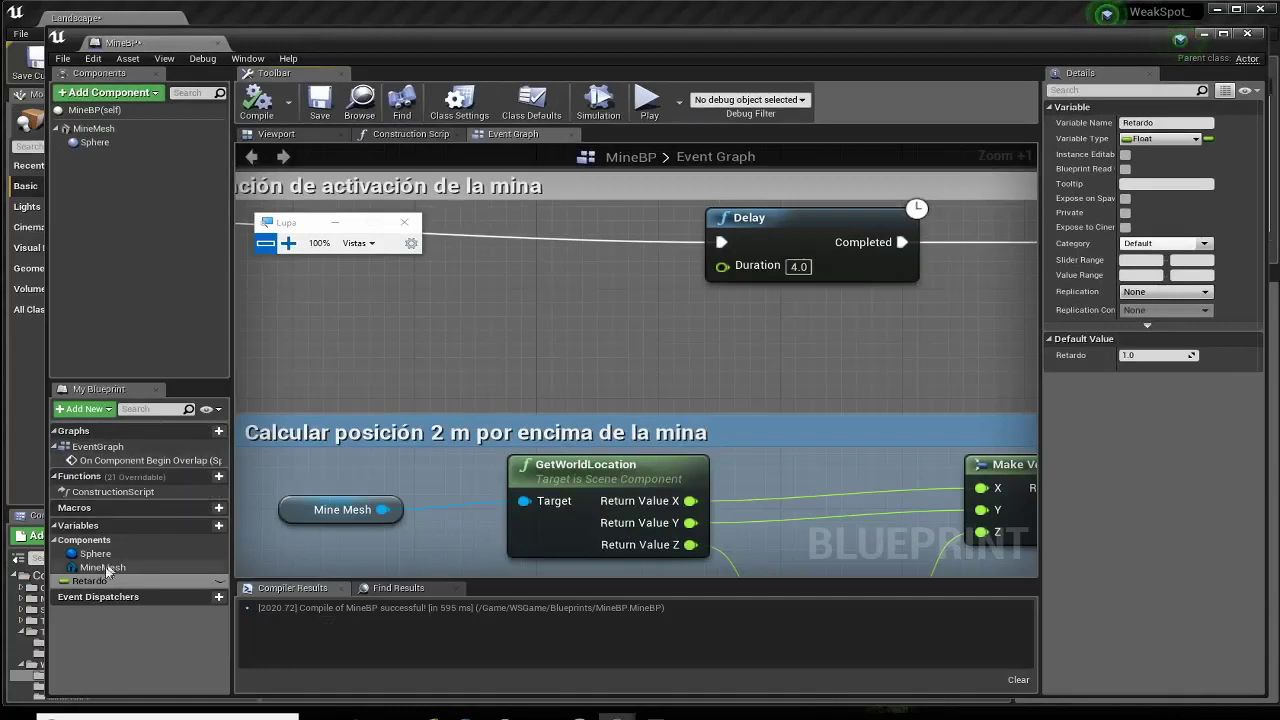
Place a Get Retardo node beside Delay, connect it to the Duration pin, and compile MineBP.
drag(85, 588, 490, 304)
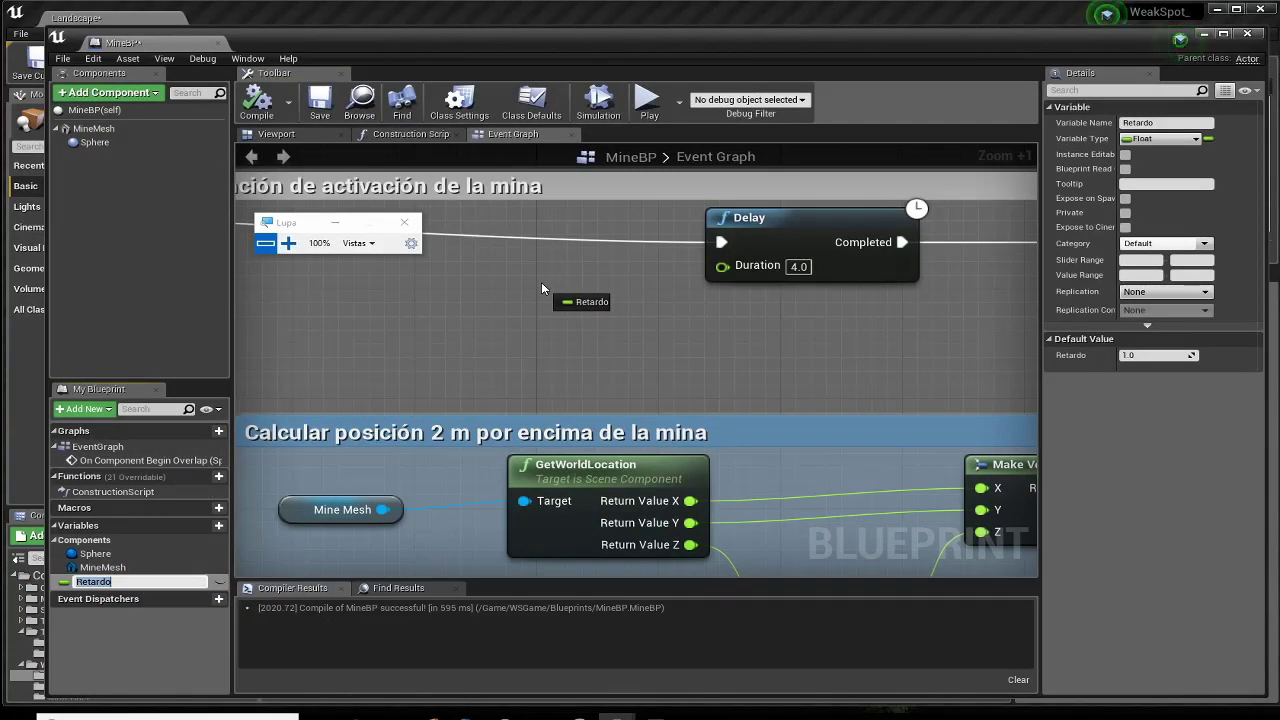
drag(542, 284, 542, 284)
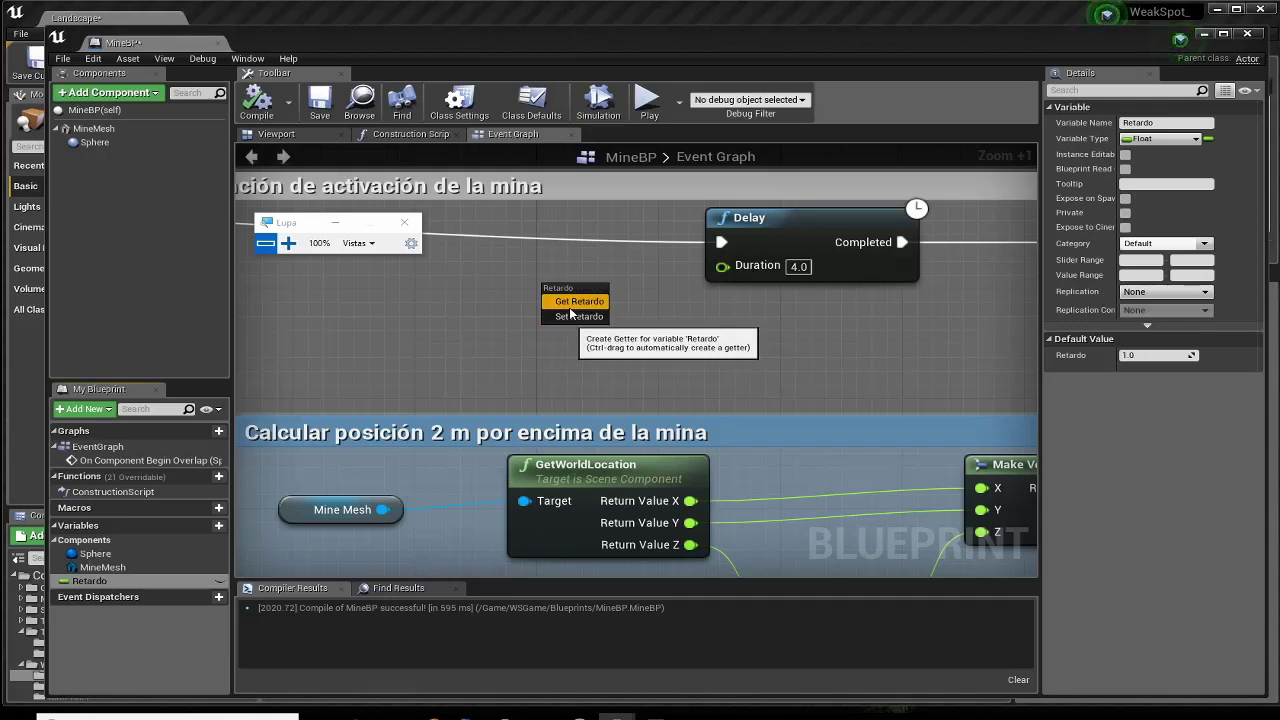
click(569, 306)
mouse_move(598, 304)
mouse_down()
mouse_move(565, 330)
mouse_move(721, 266)
mouse_up()
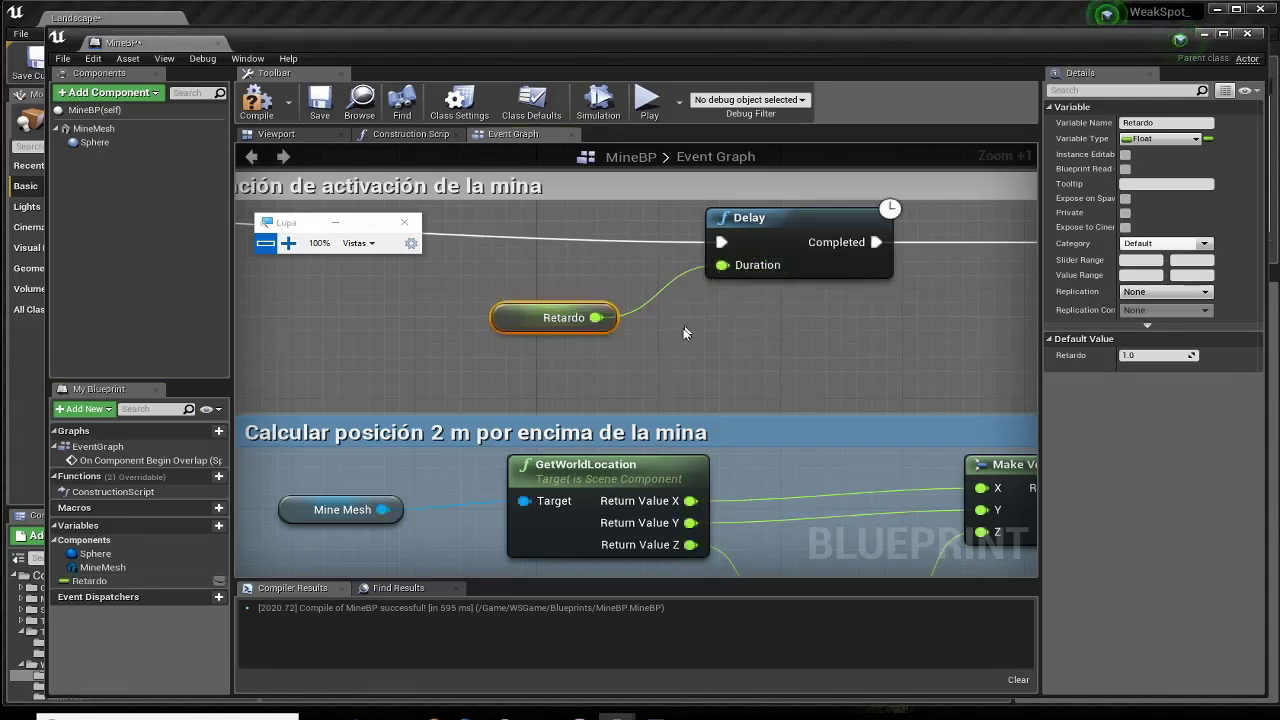
right_drag(669, 349, 717, 339)
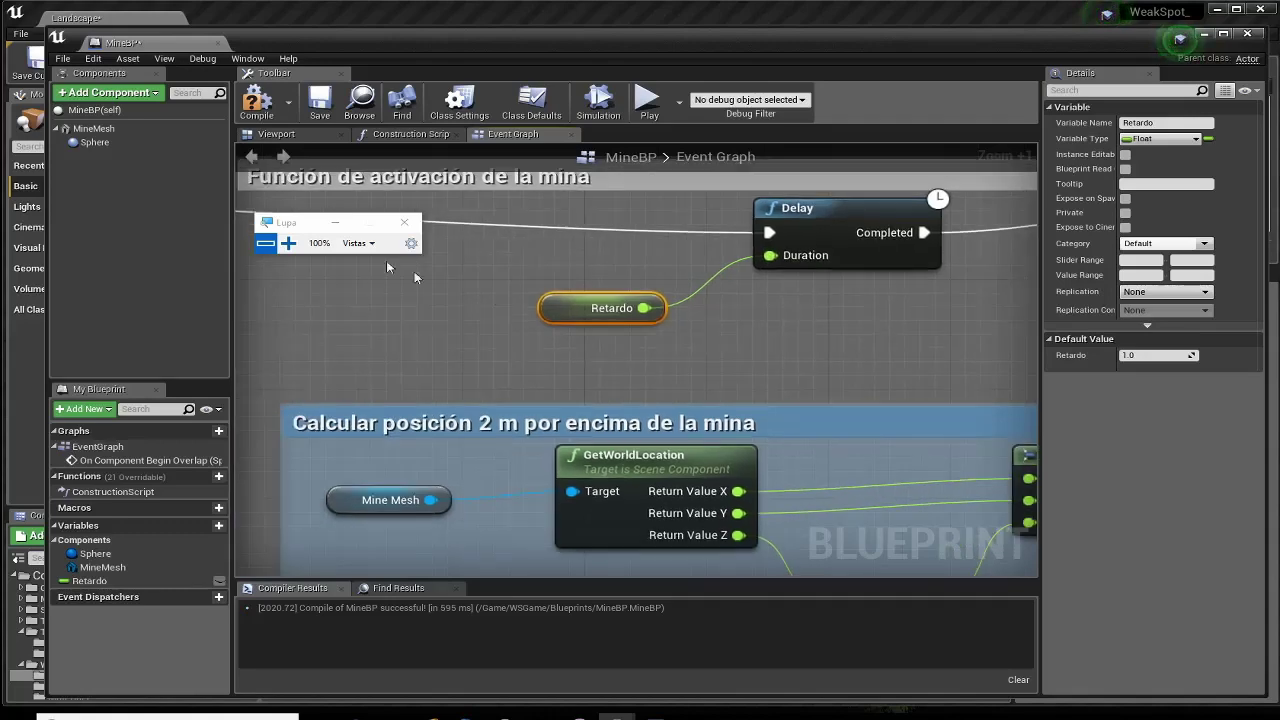
click(262, 108)
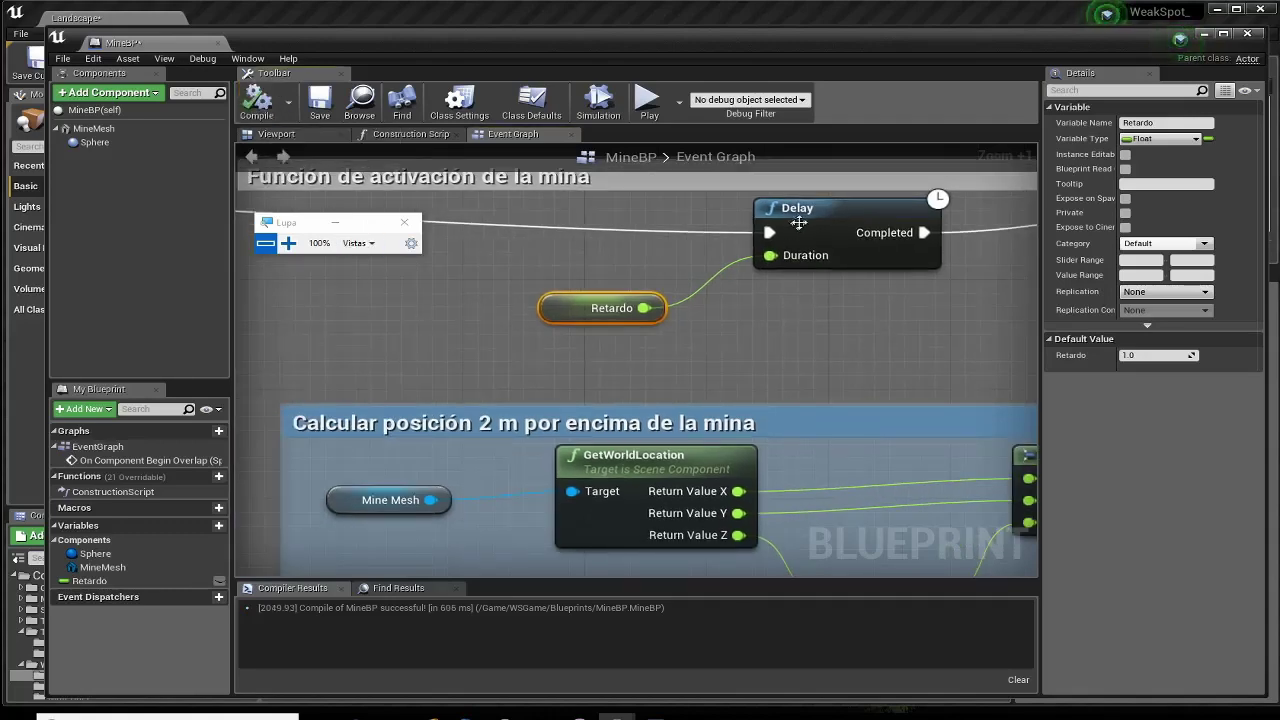
drag(569, 317, 553, 330)
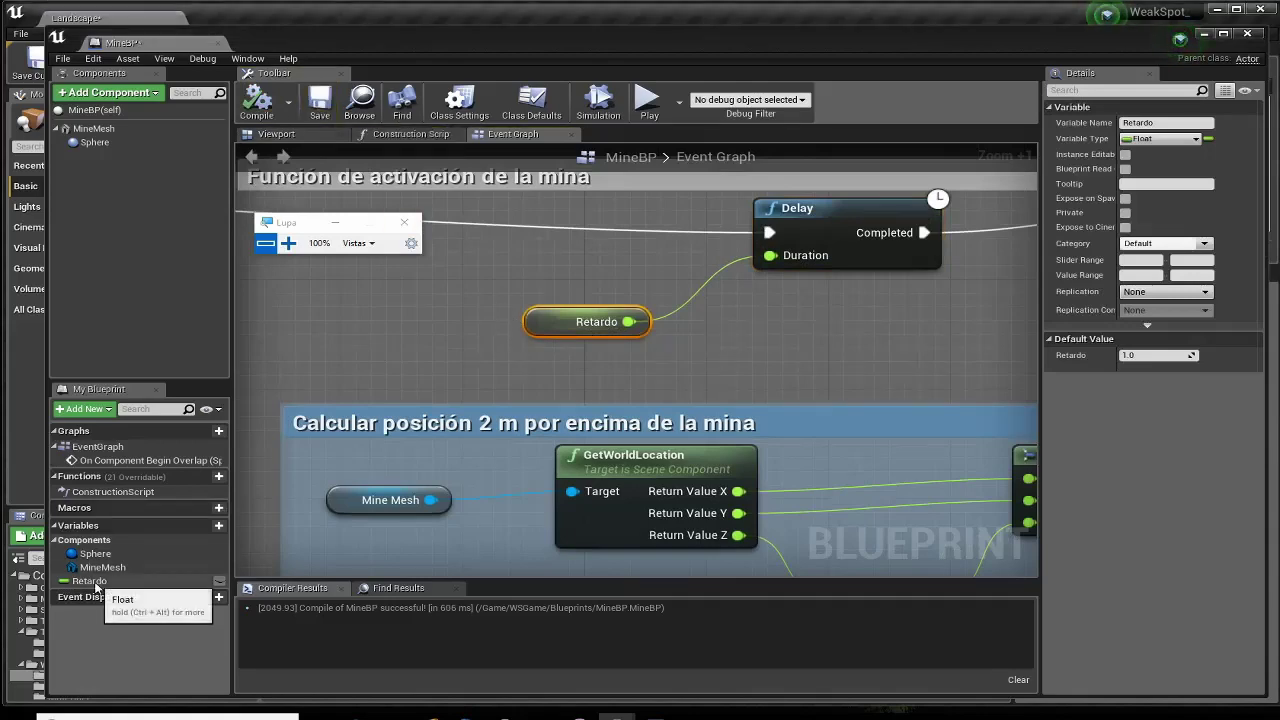
Close MineBP, play the level running the character into several mines, then stop the test.
click(1247, 33)
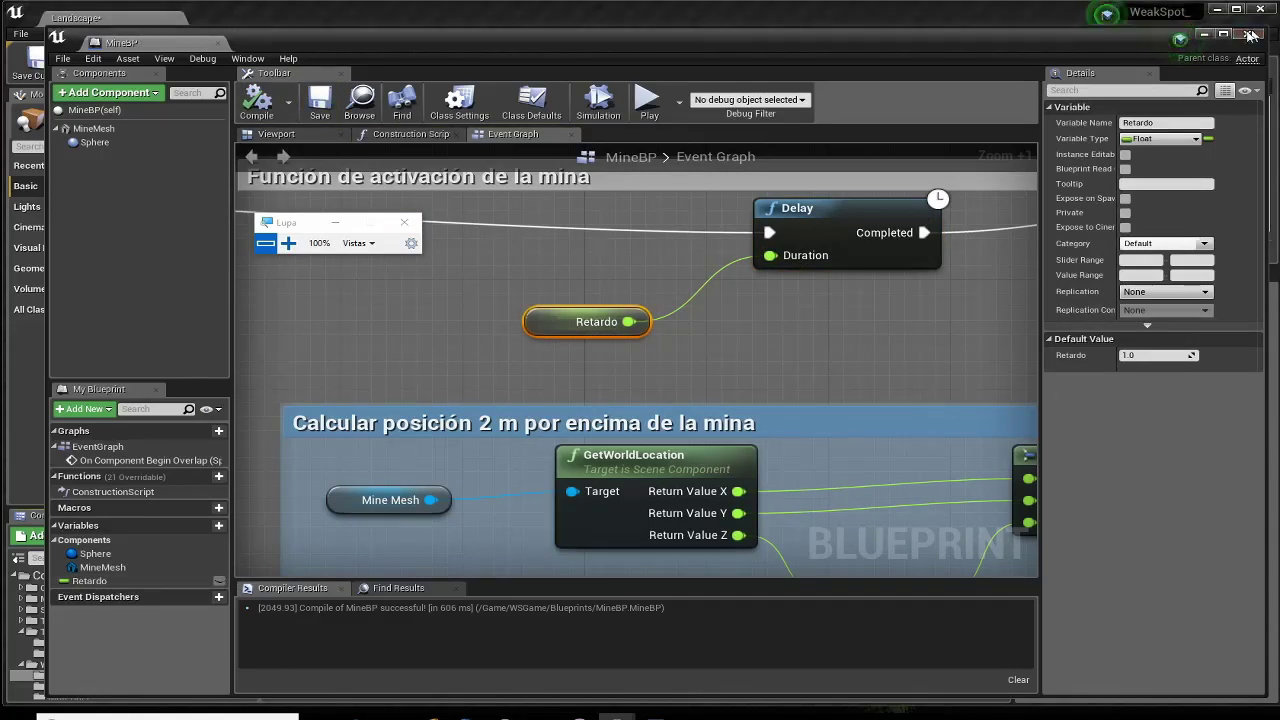
click(503, 83)
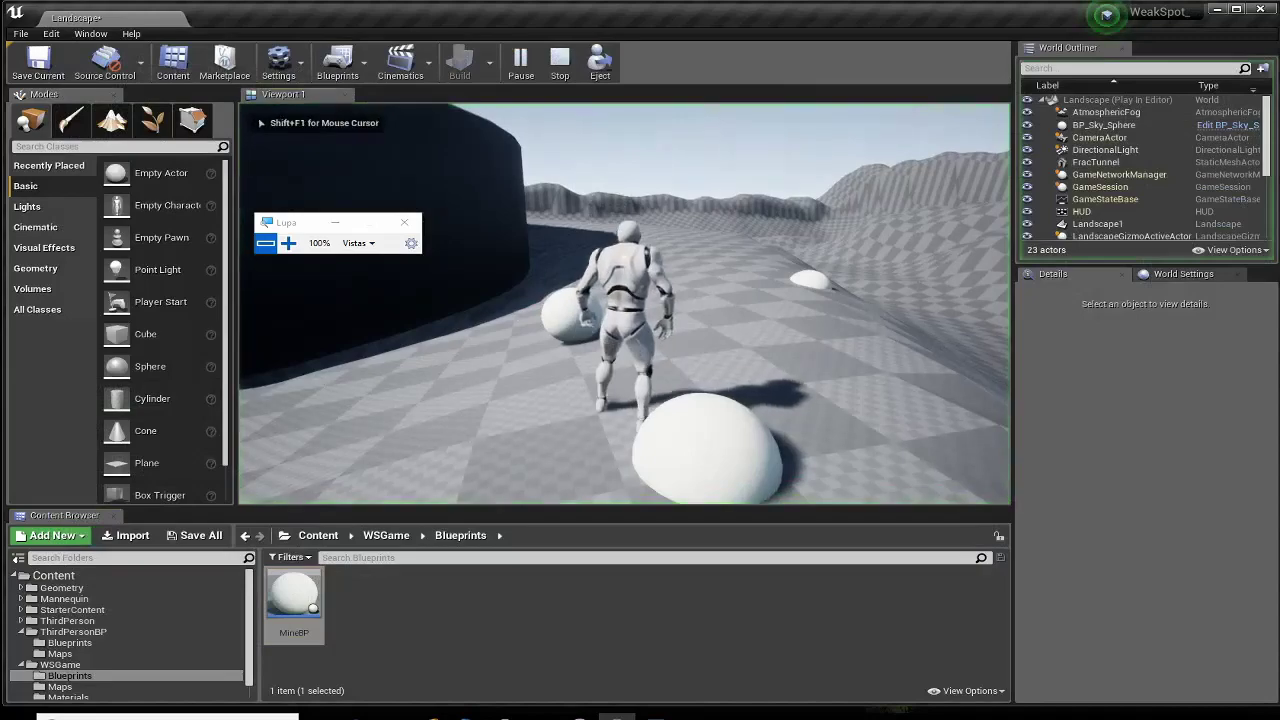
key(w)
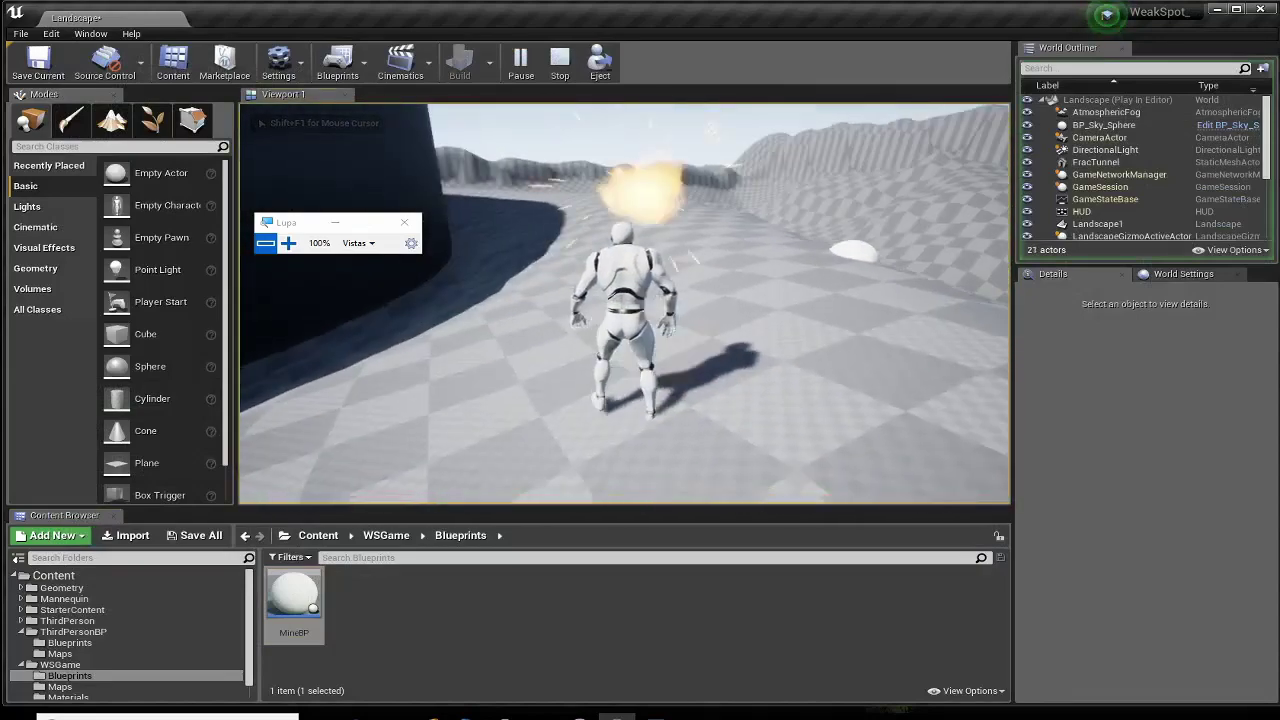
key(w)
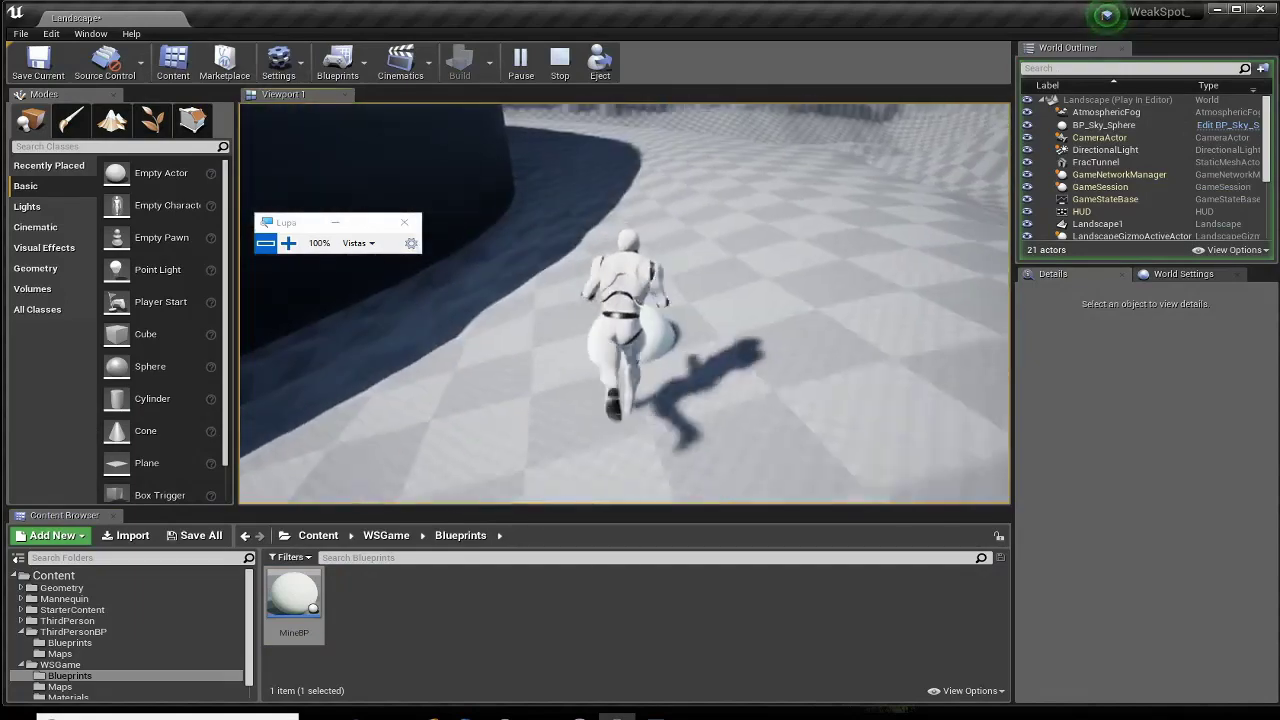
key(w)
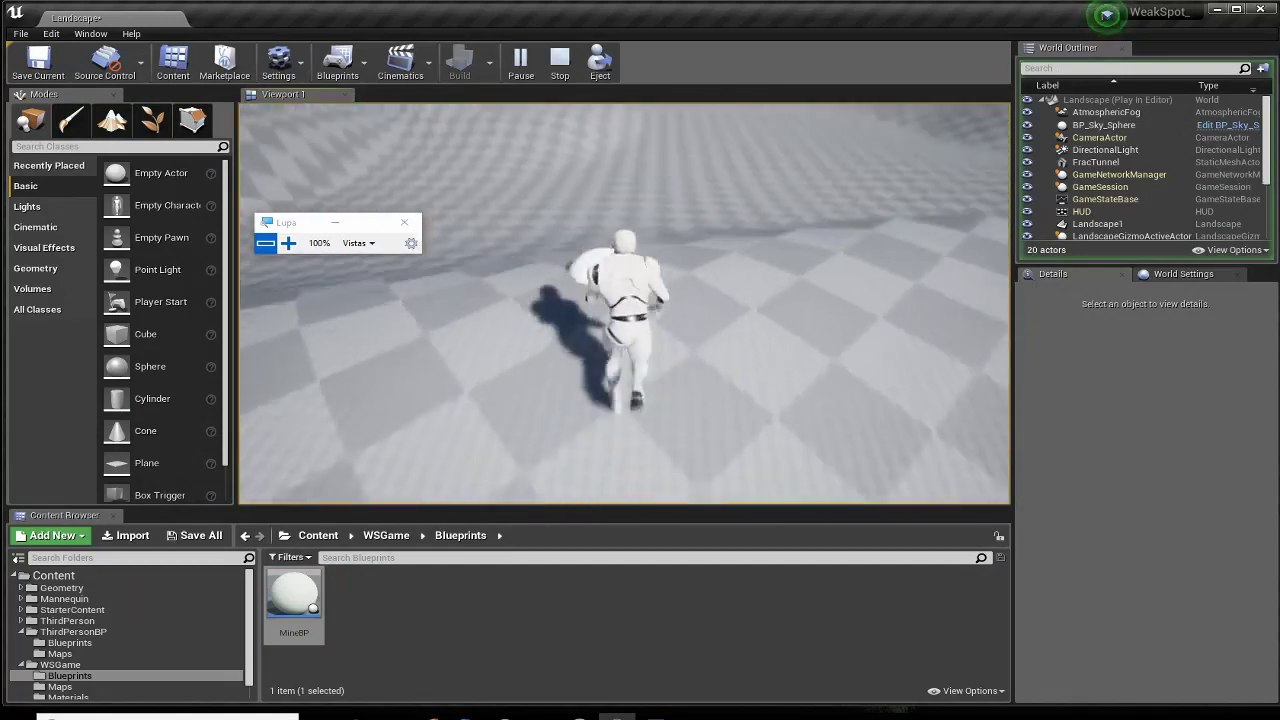
key(w)
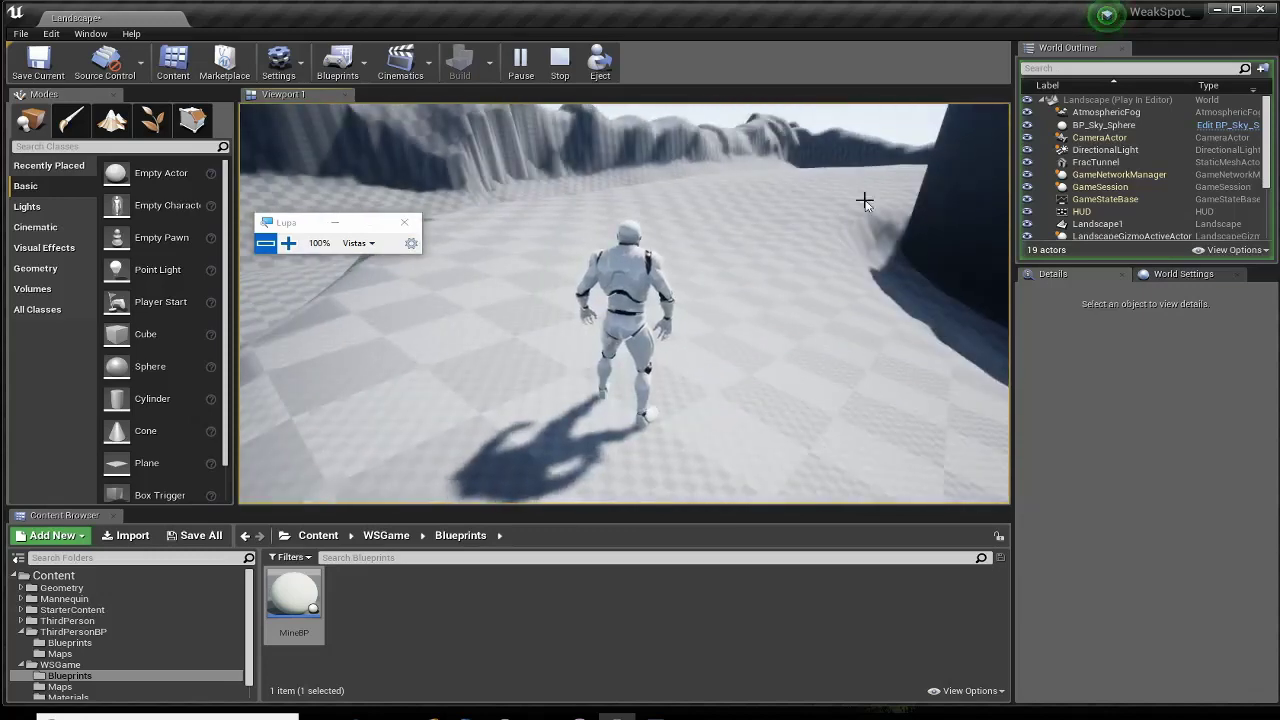
key(Escape)
click(688, 296)
click(481, 249)
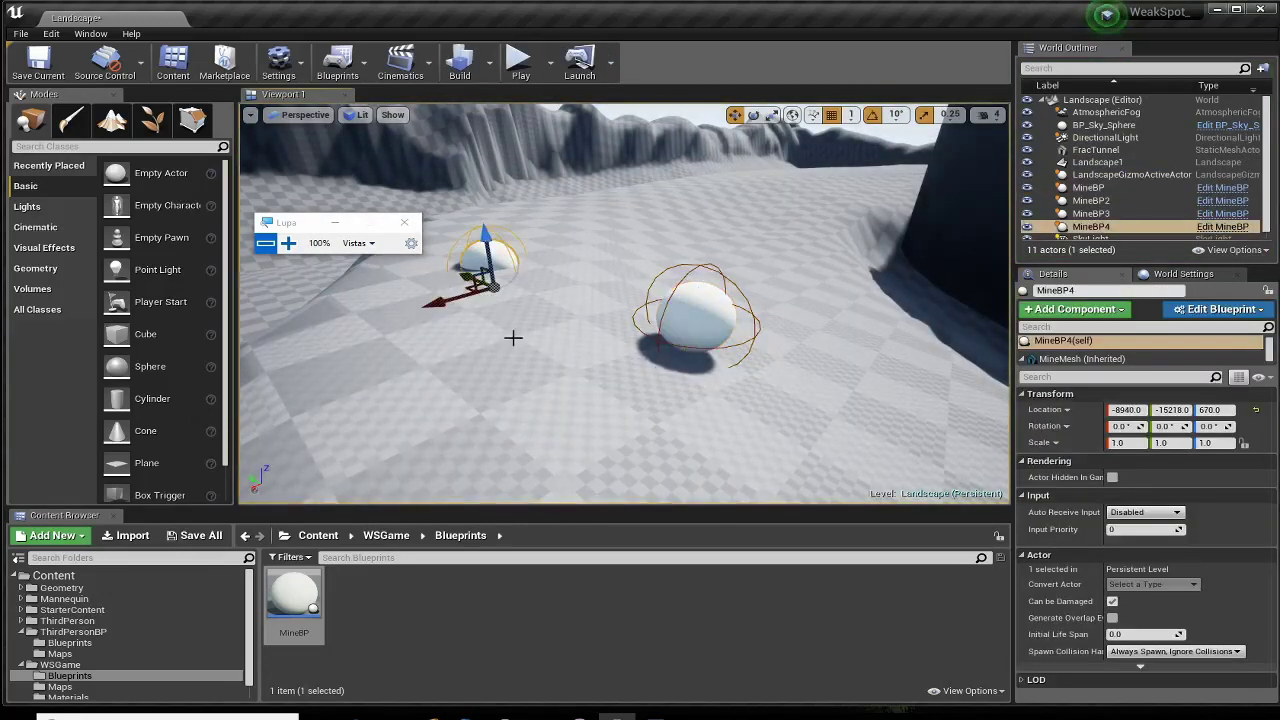
mouse_move(514, 337)
right_down()
mouse_move(600, 330)
mouse_move(524, 275)
right_up()
click(583, 240)
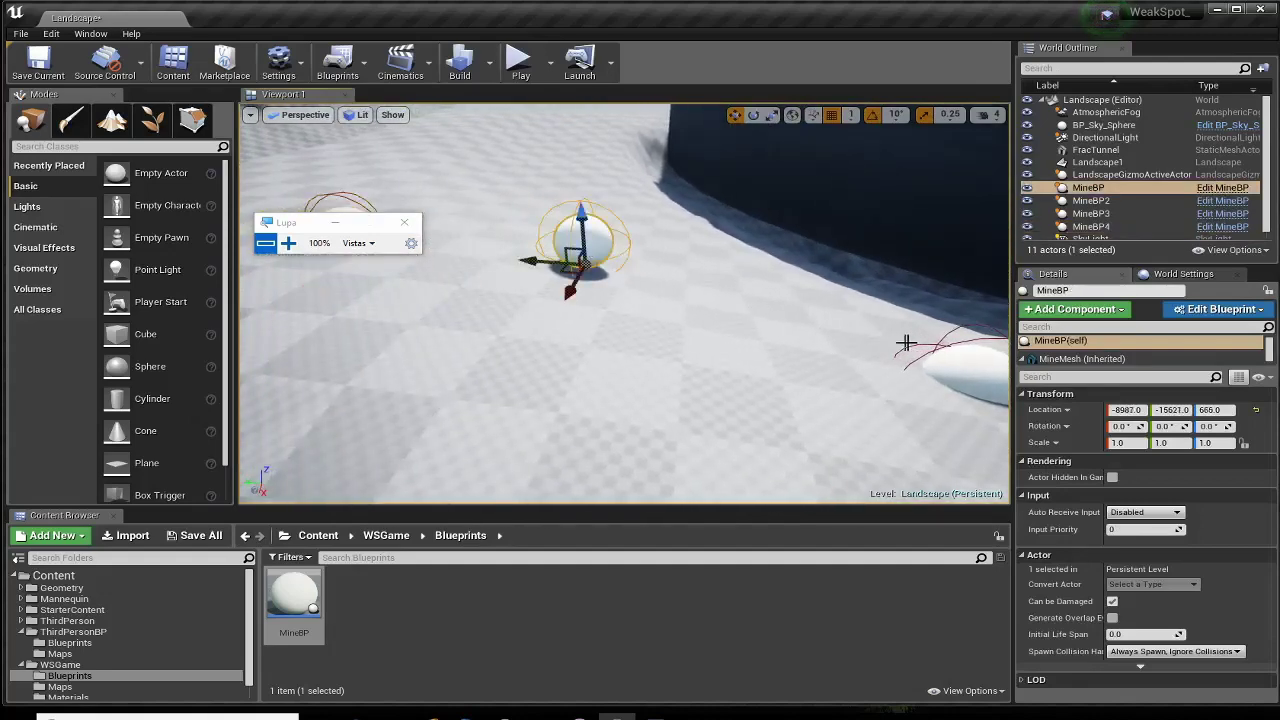
click(978, 372)
click(592, 235)
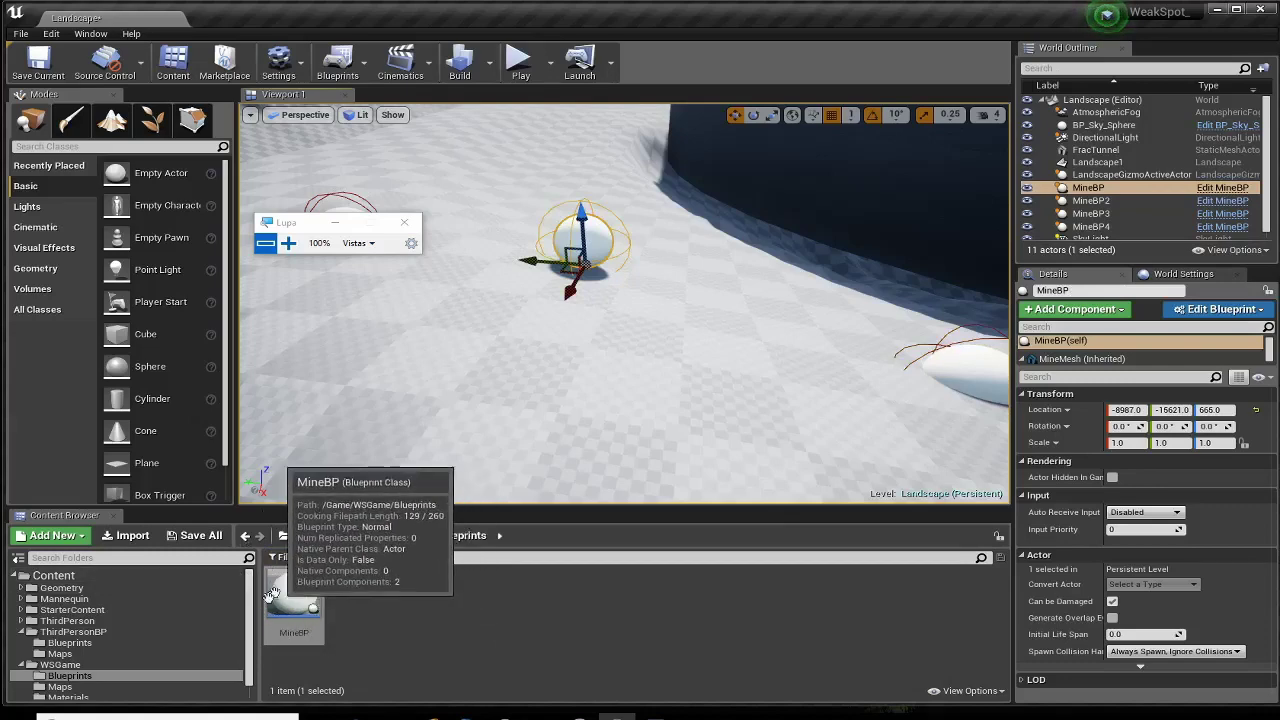
right_drag(409, 418, 409, 440)
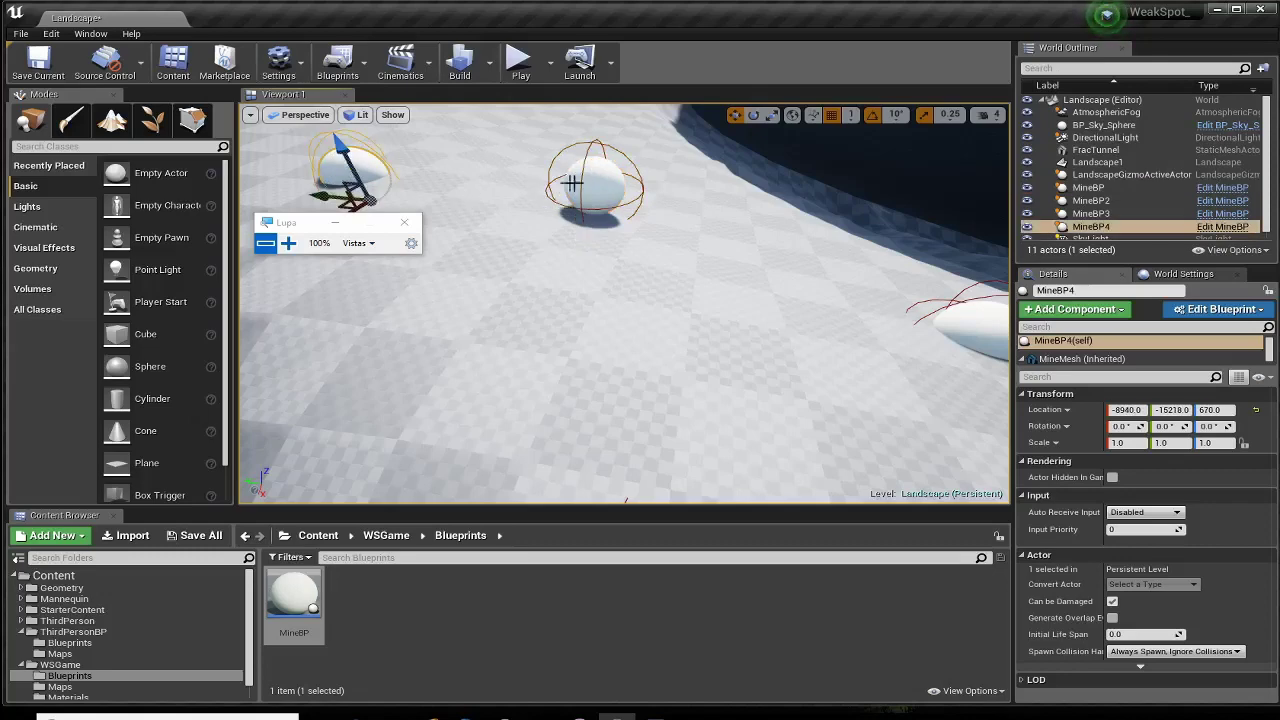
click(976, 317)
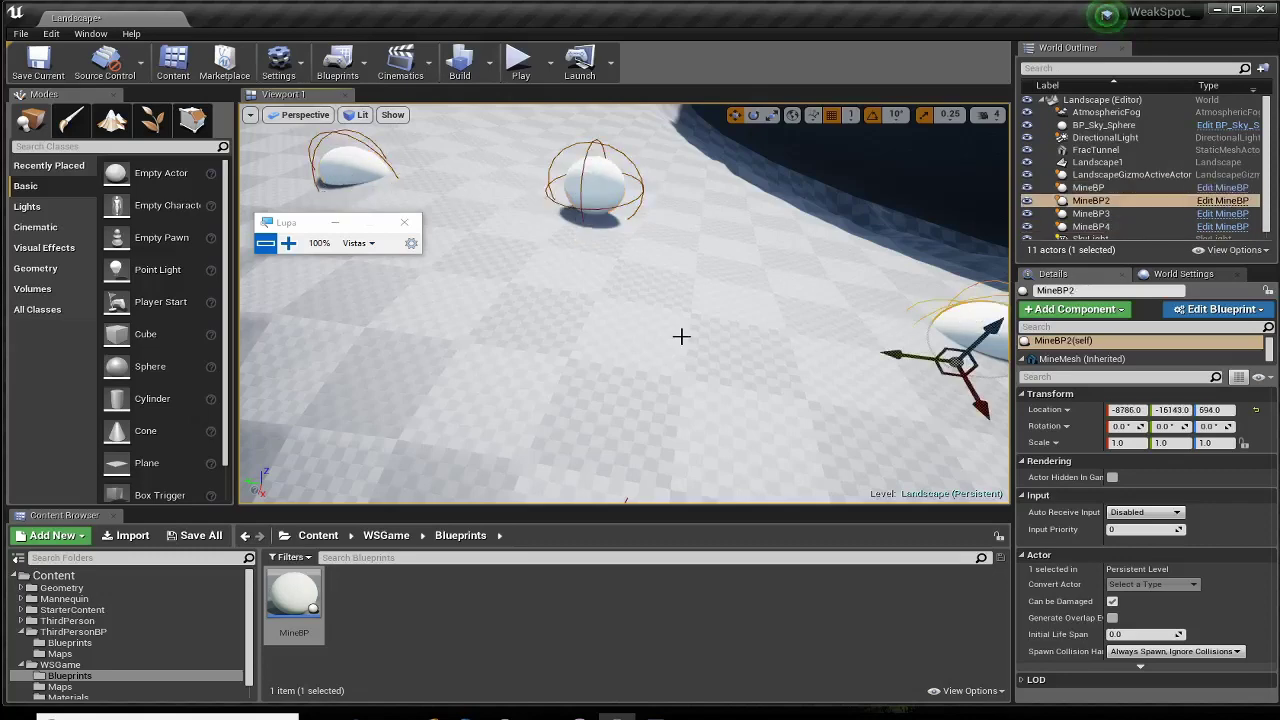
right_drag(681, 336, 650, 340)
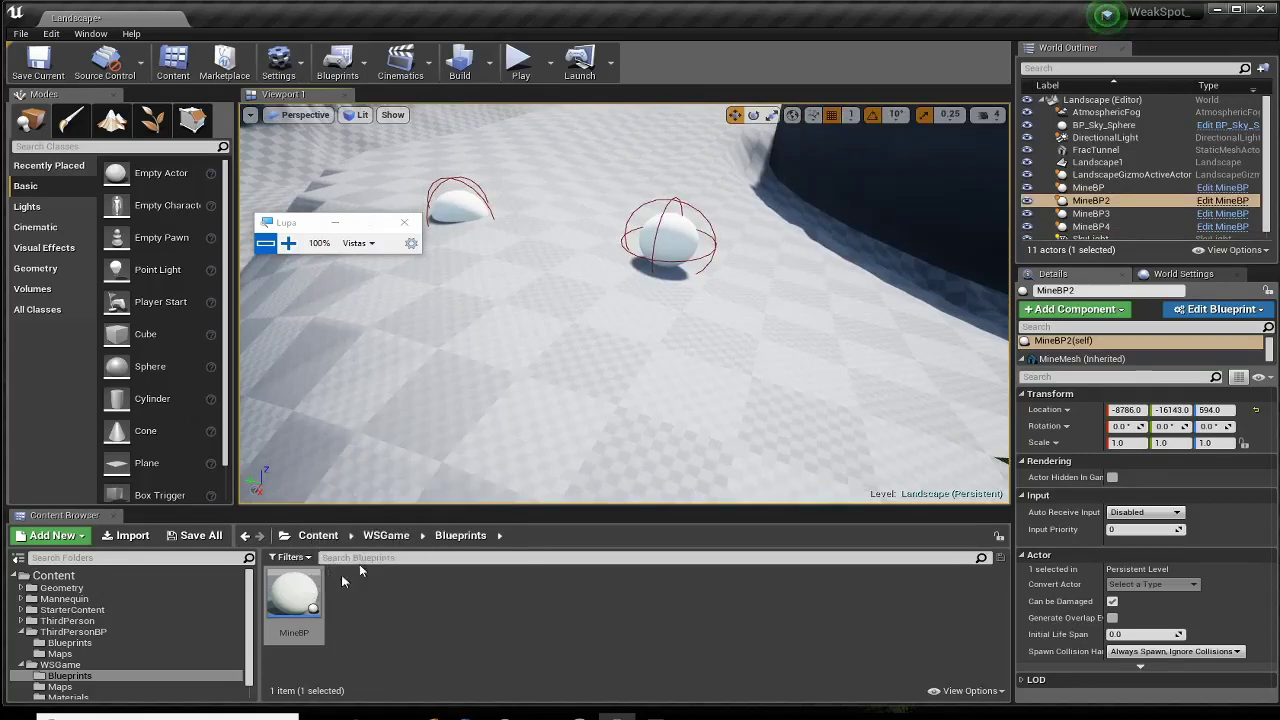
right_drag(634, 343, 734, 160)
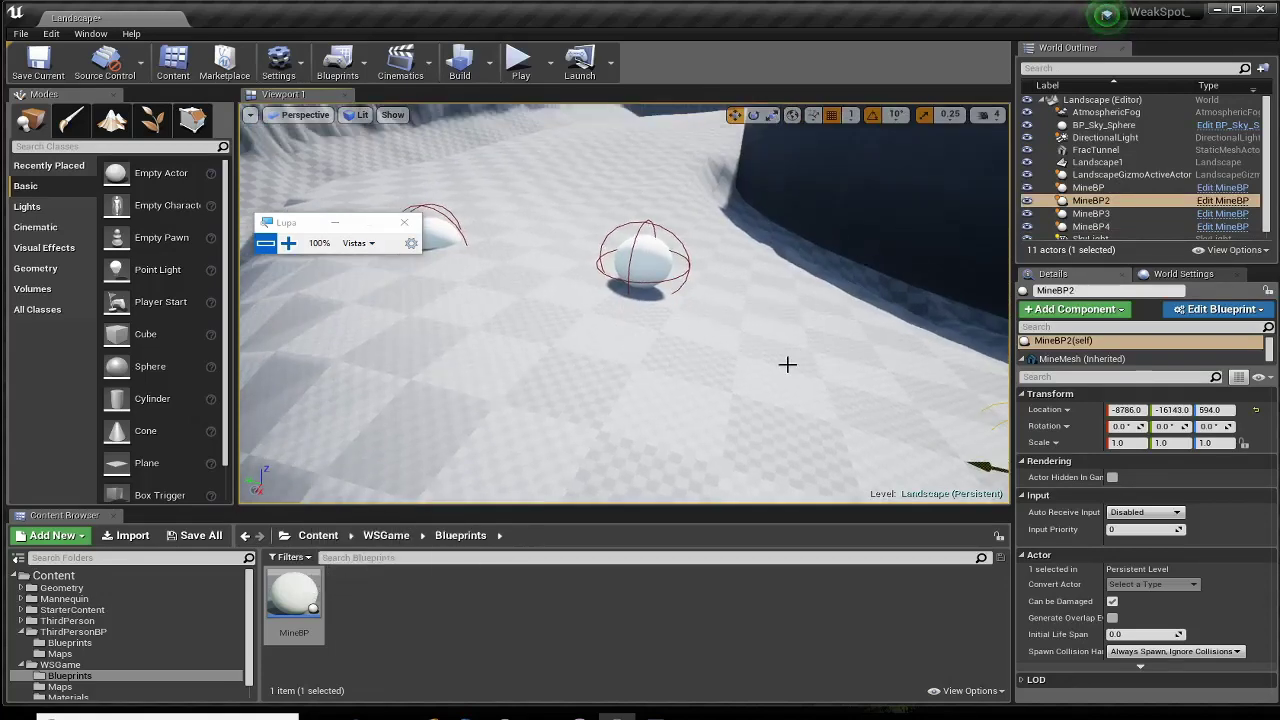
click(1090, 201)
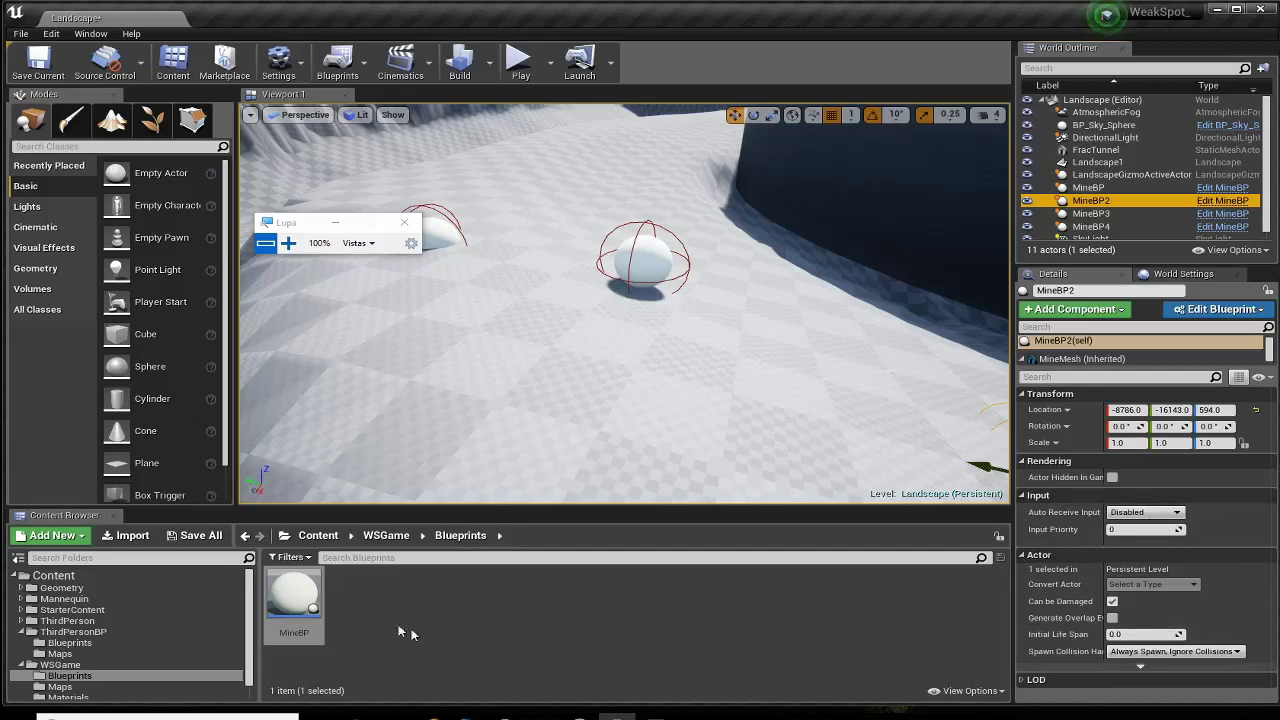
Mark MineBP's Retardo variable as Instance Editable and recompile the Blueprint.
double_click(298, 601)
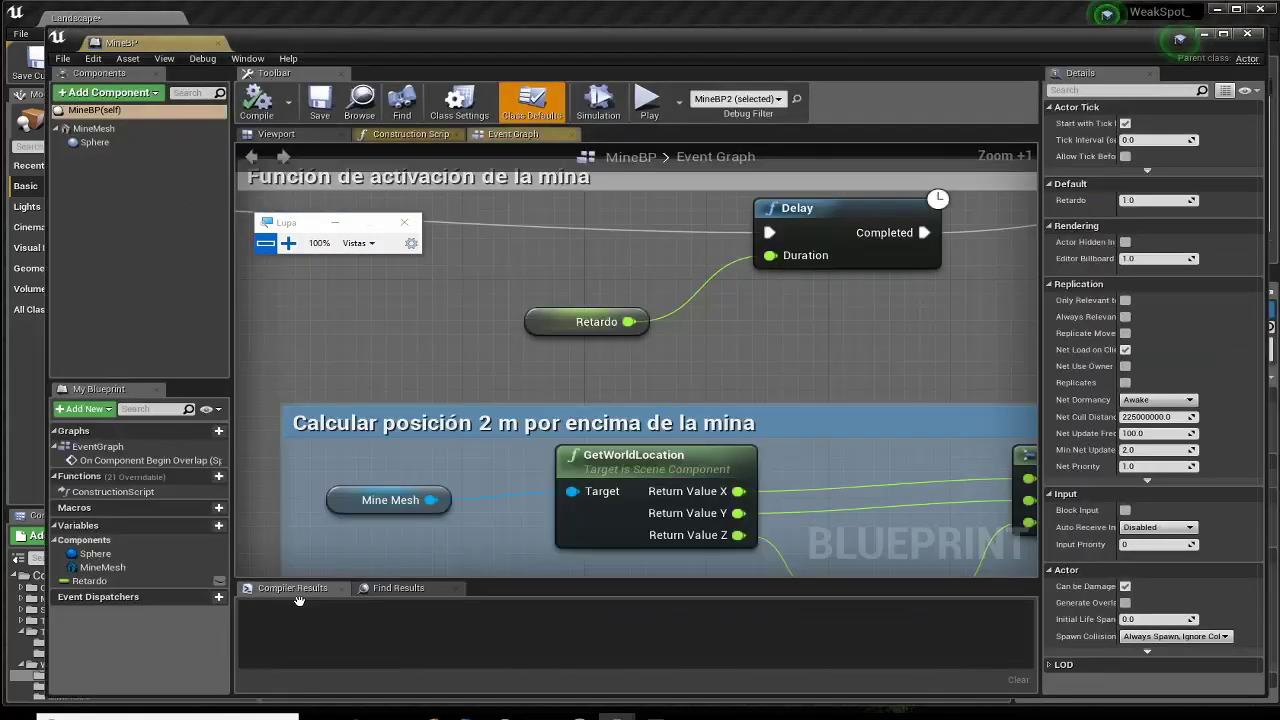
click(288, 243)
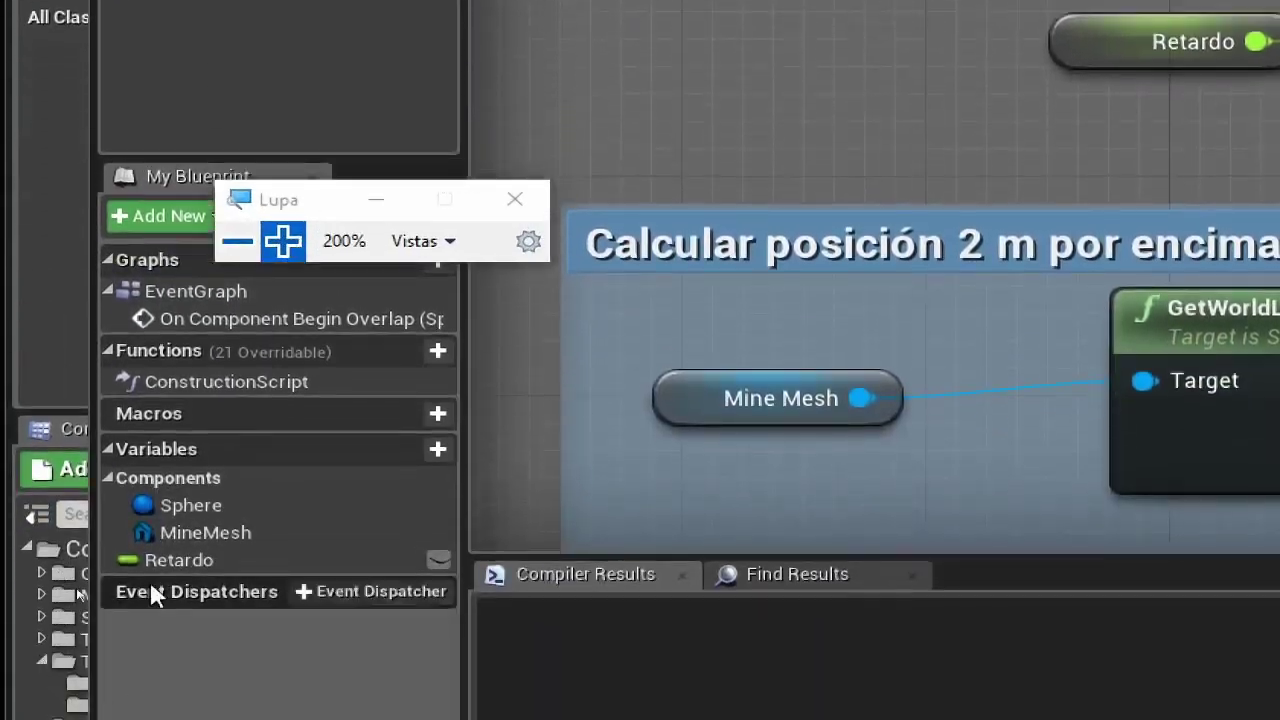
click(156, 560)
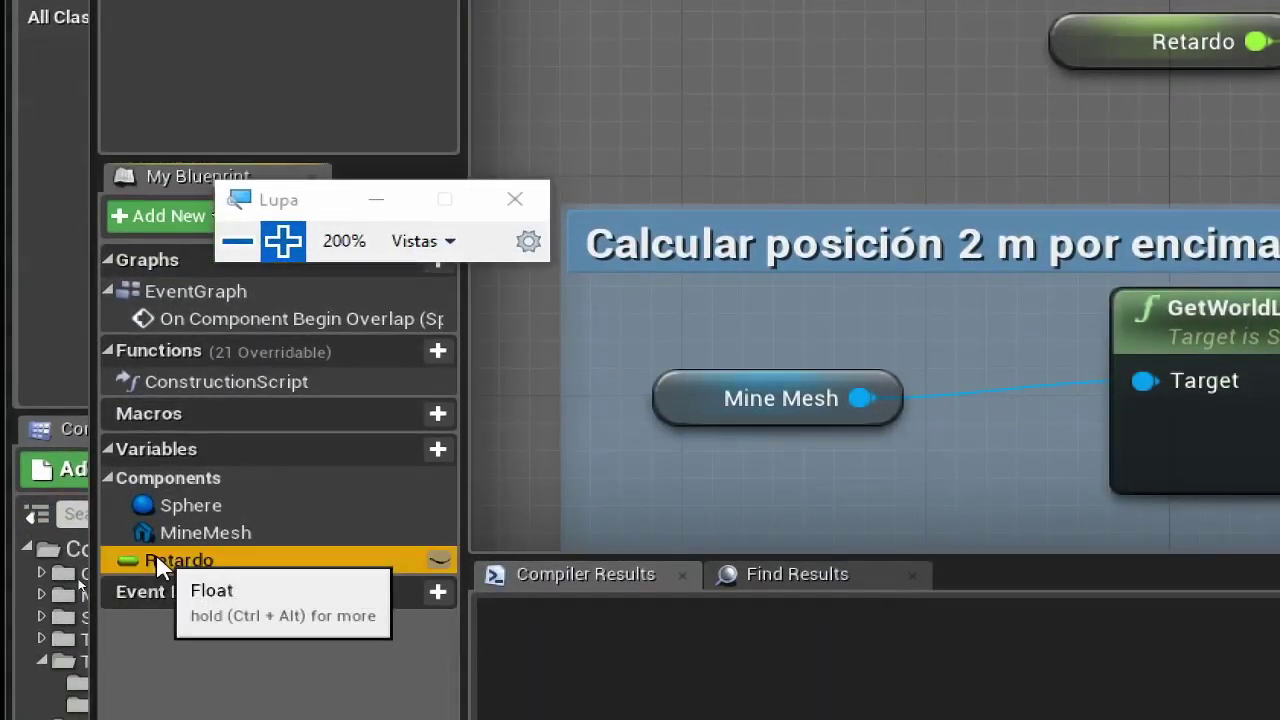
click(438, 561)
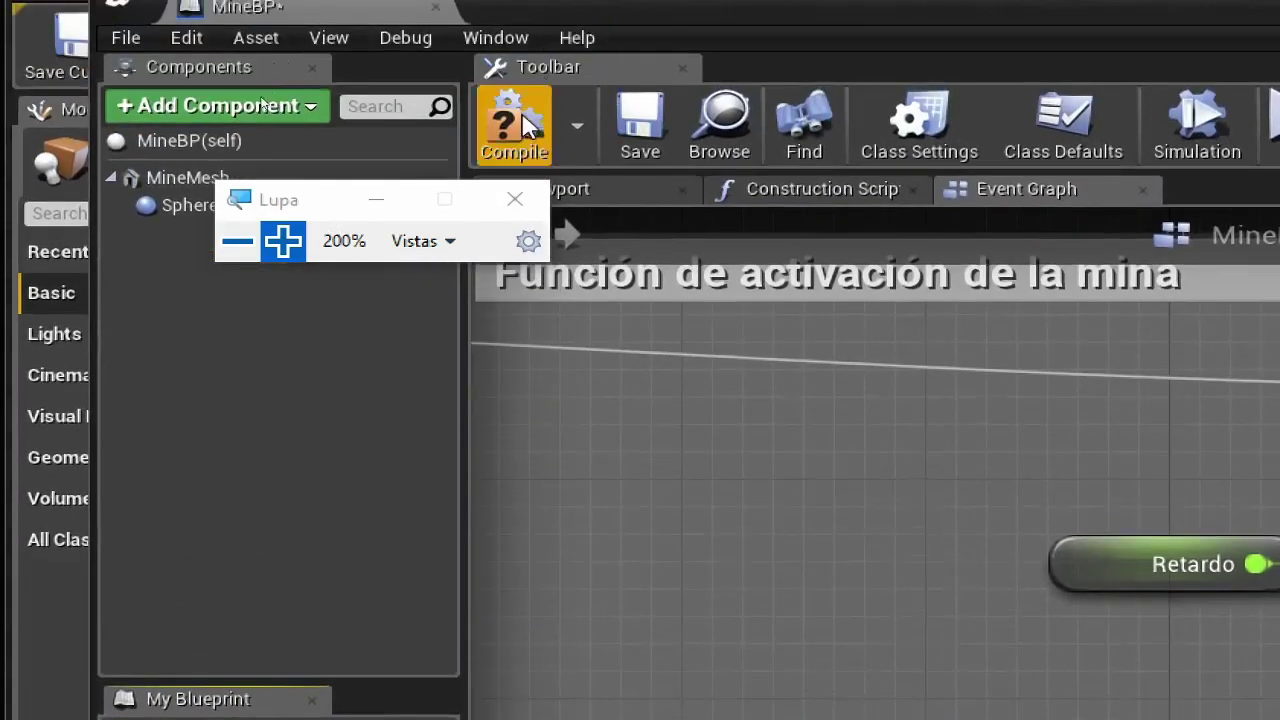
click(522, 118)
click(237, 241)
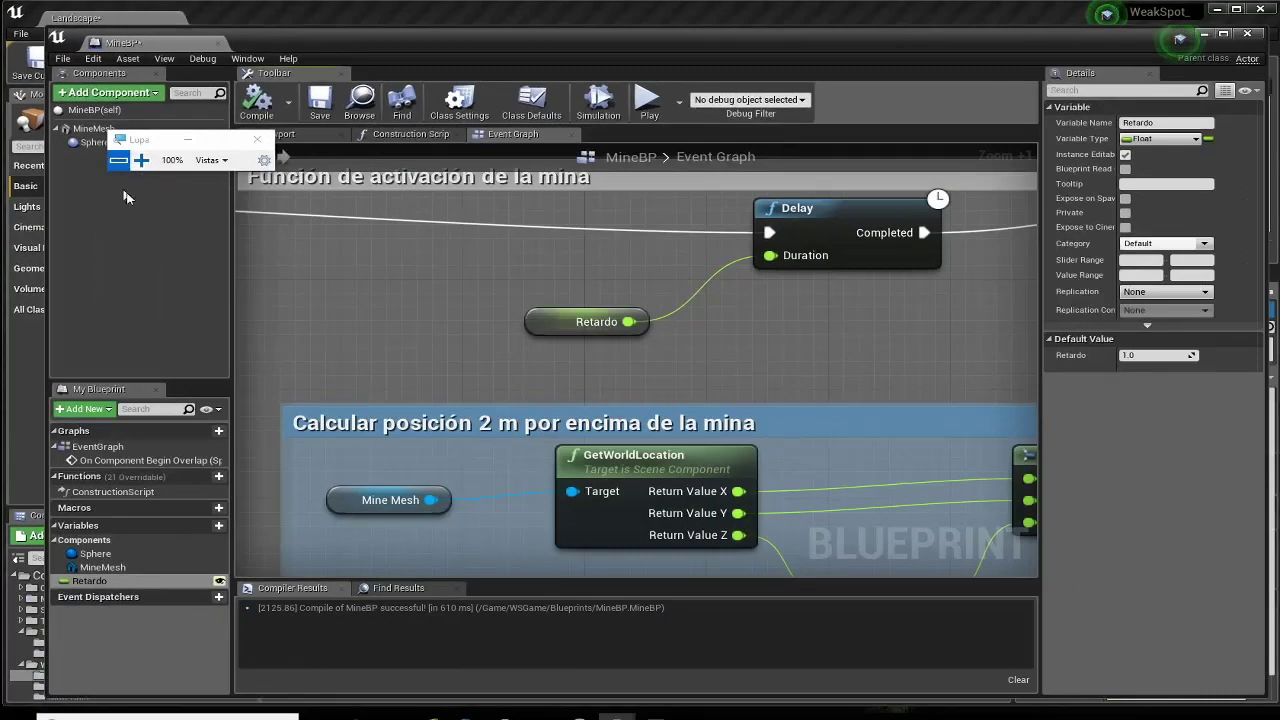
Give the left mine, MineBP4, a Retardo value of 3.0.
click(1247, 35)
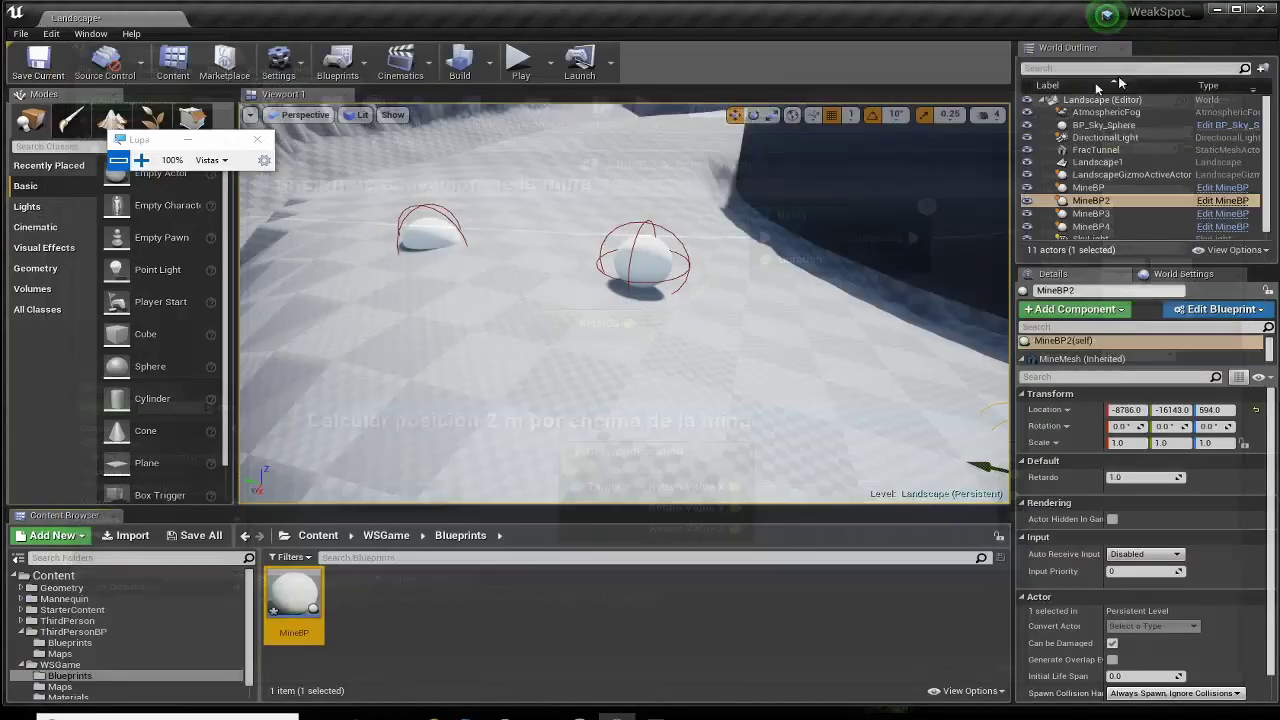
click(649, 255)
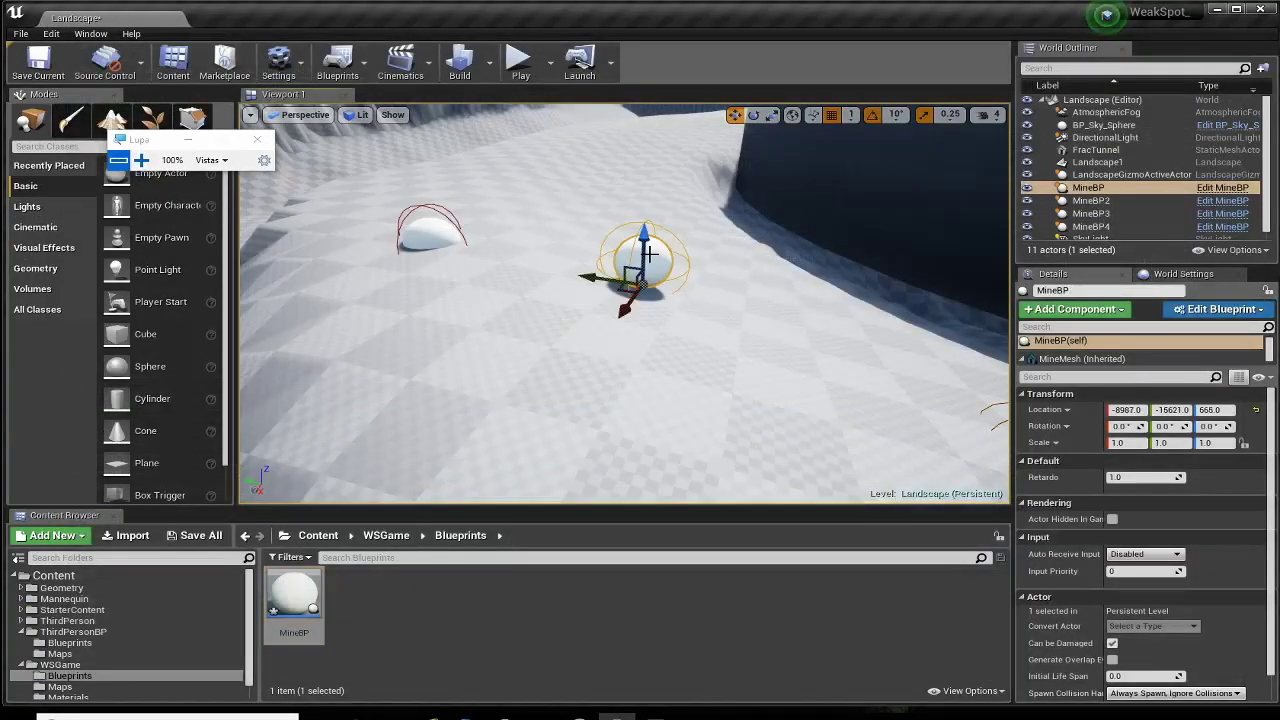
click(1088, 187)
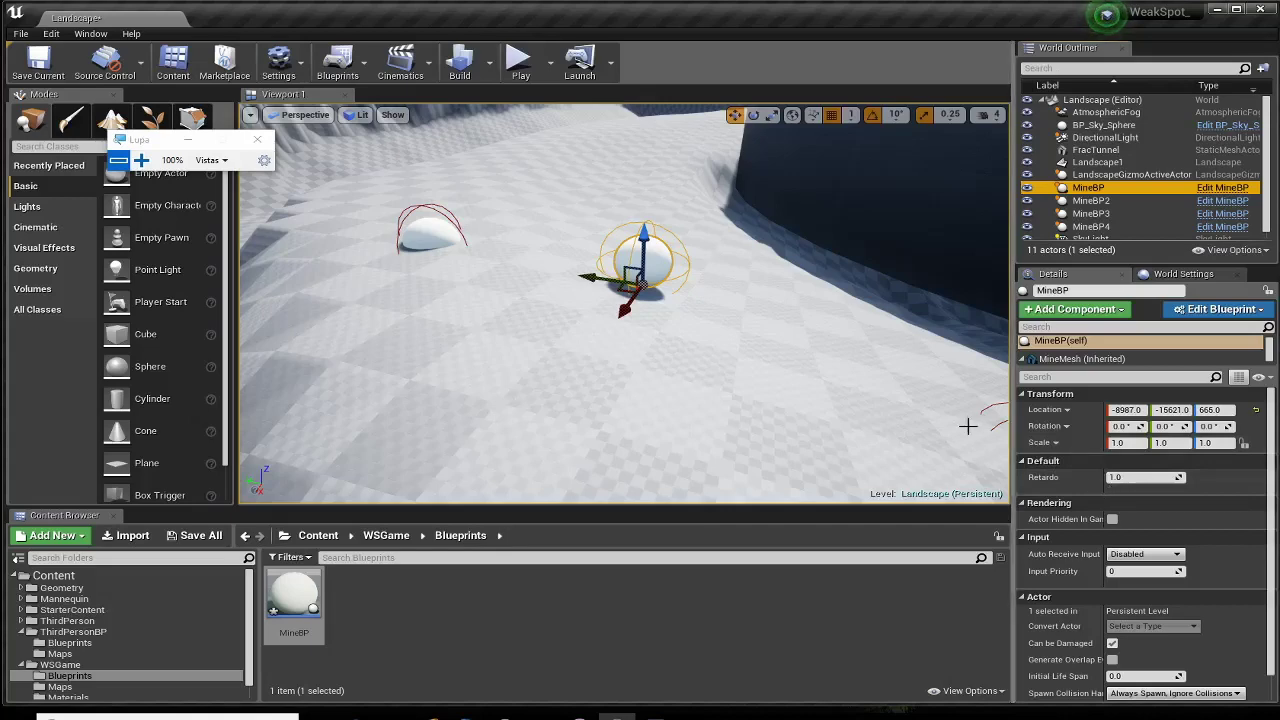
click(432, 236)
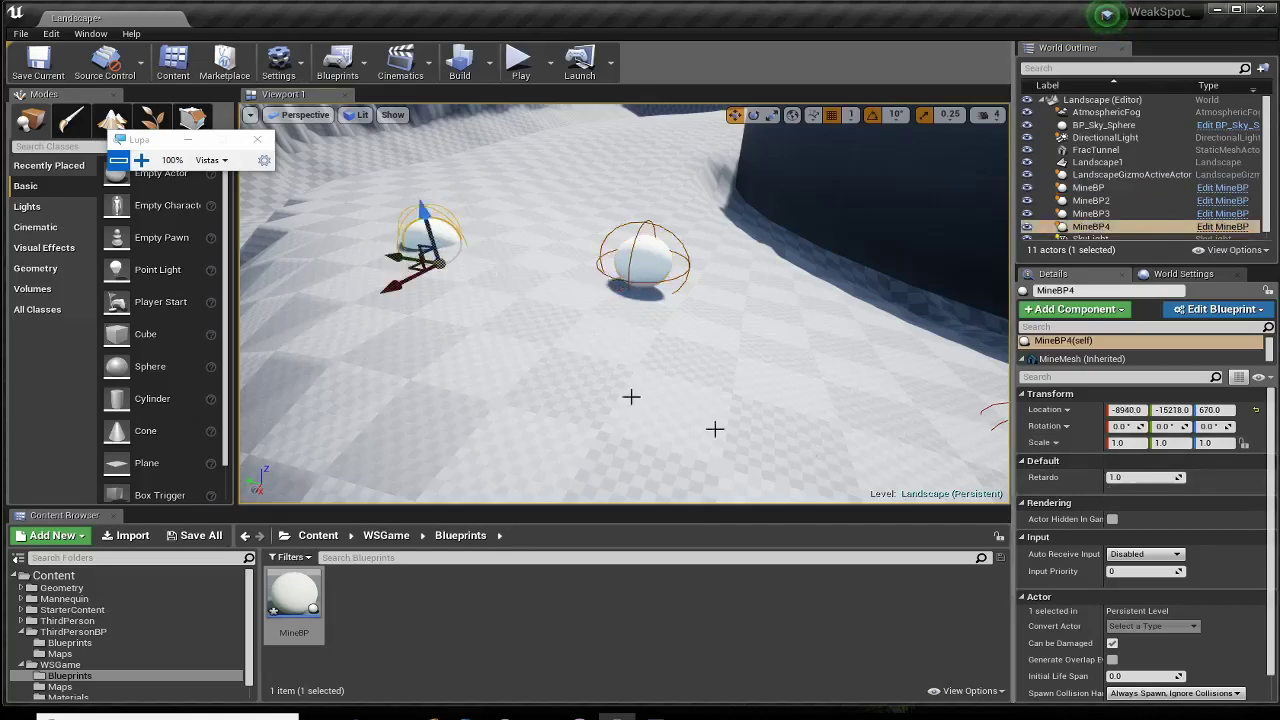
text(3)
key(Return)
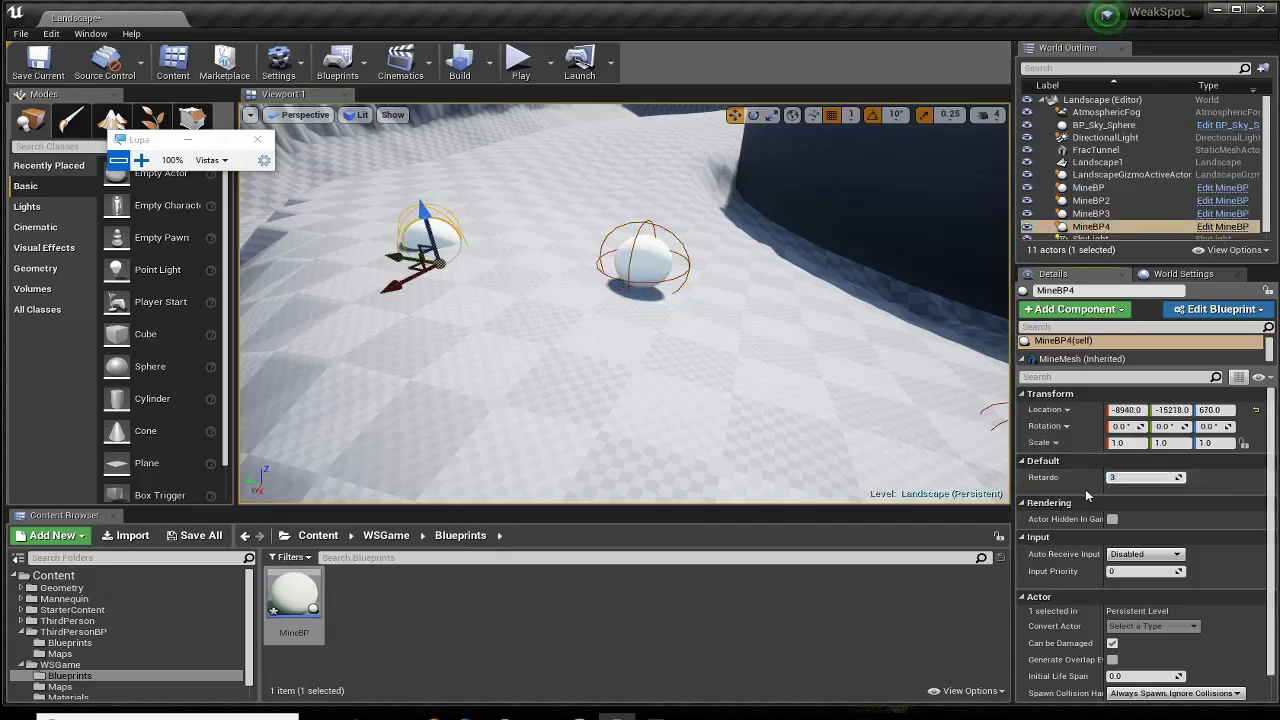
Set MineBP2's Retardo to 4.0 and frame the view on that mine.
click(645, 265)
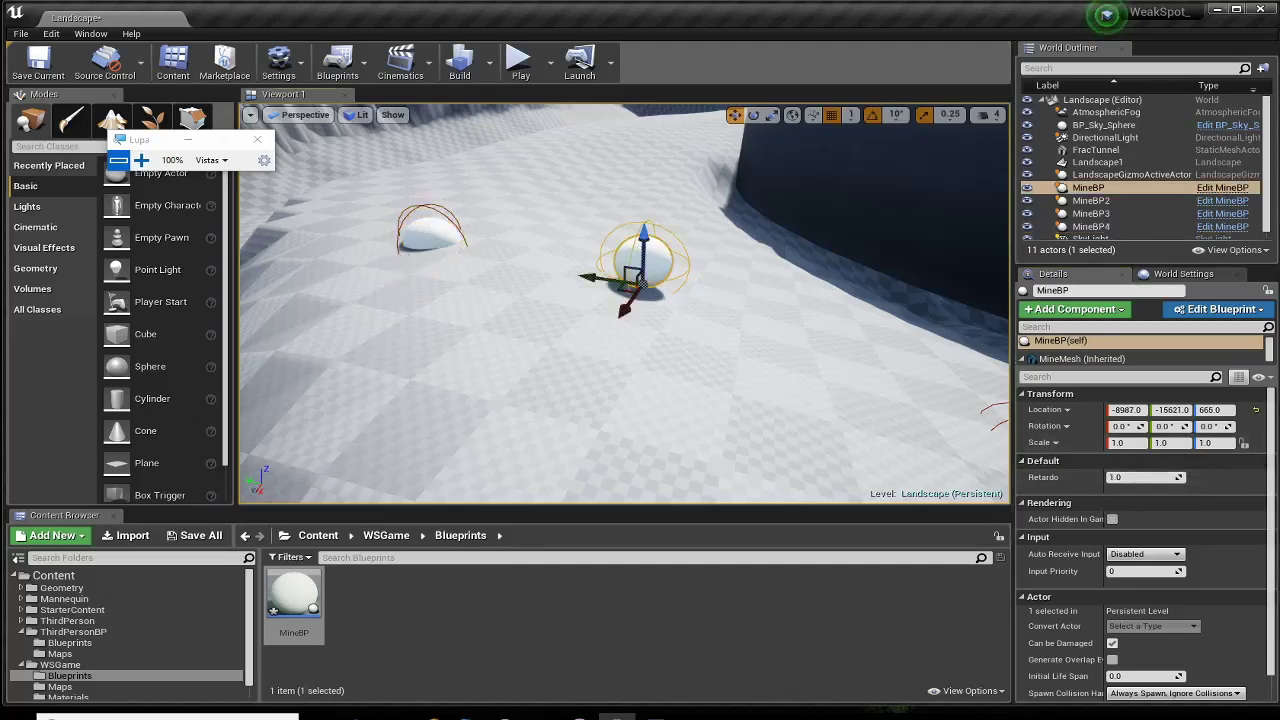
alt+drag(773, 396, 773, 396)
click(741, 306)
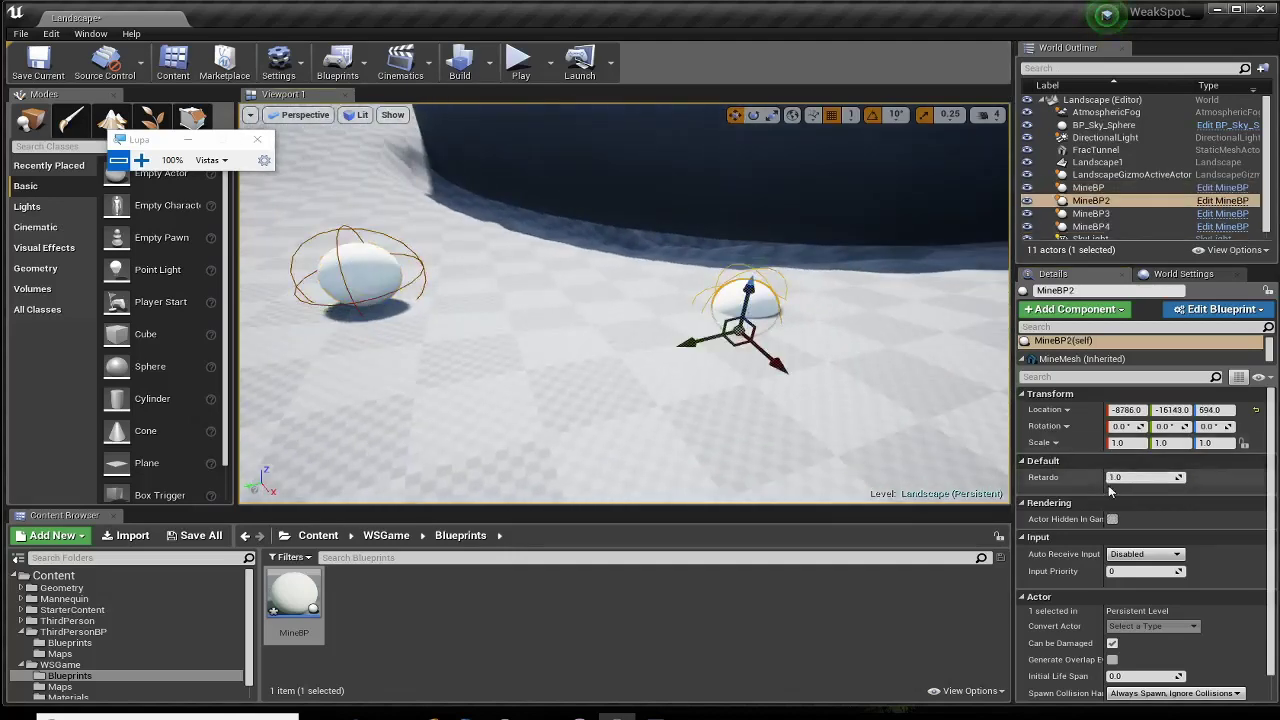
text(4)
key(Return)
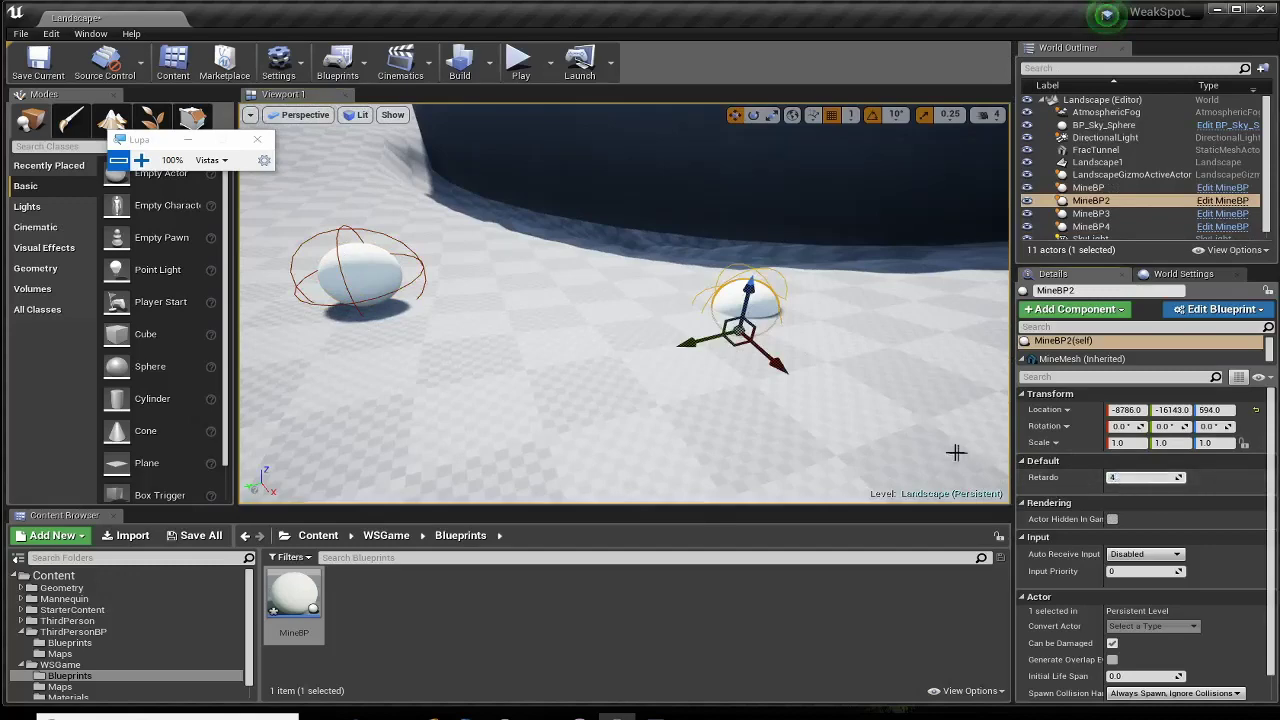
alt+drag(745, 318, 745, 318)
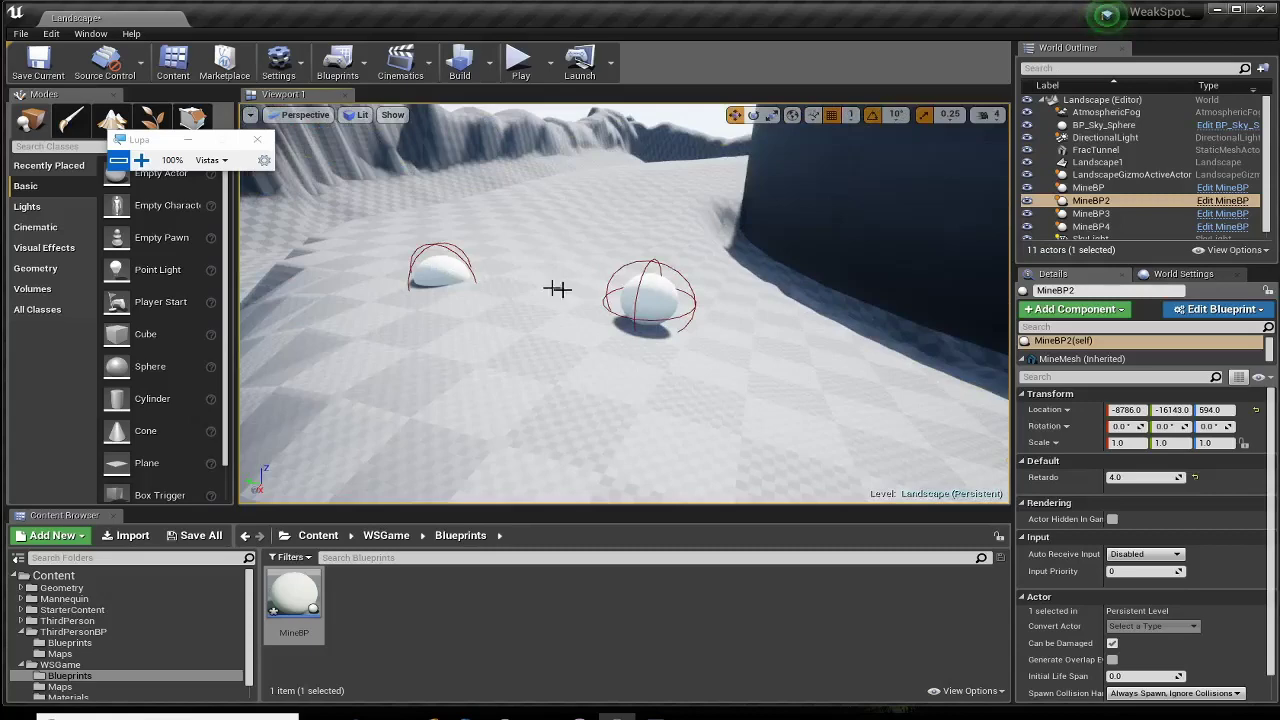
key(f)
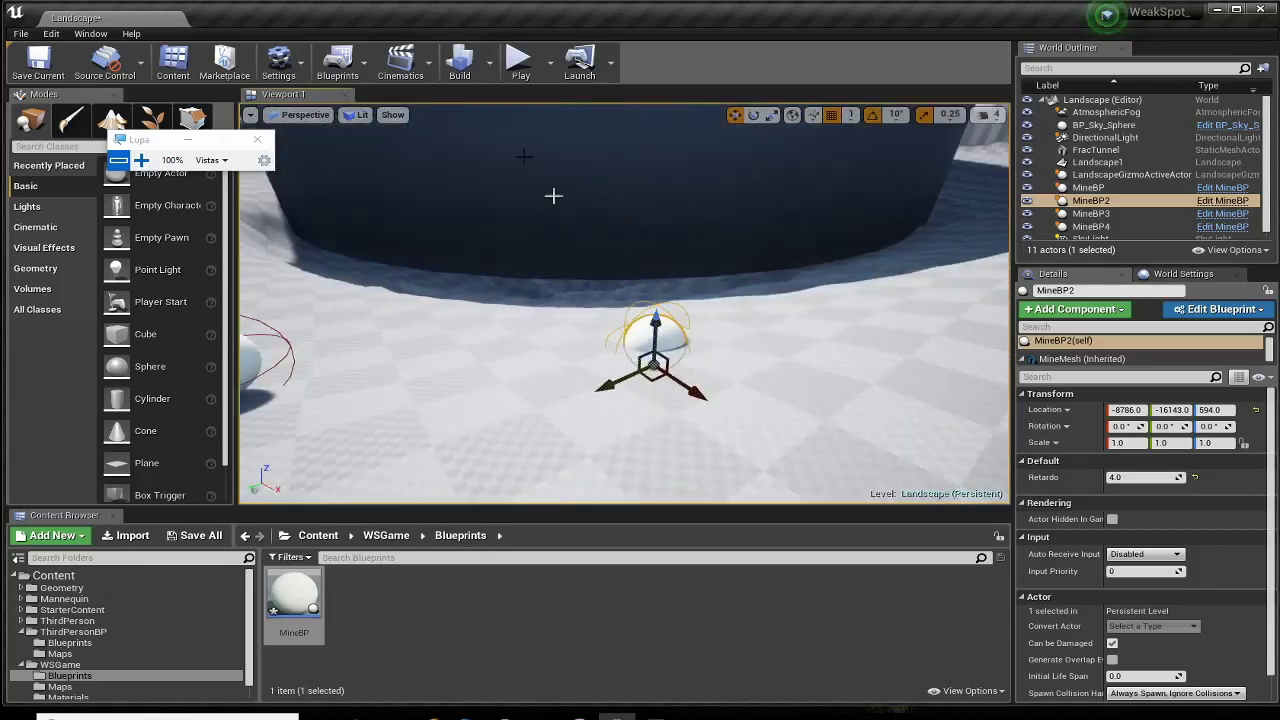
click(520, 60)
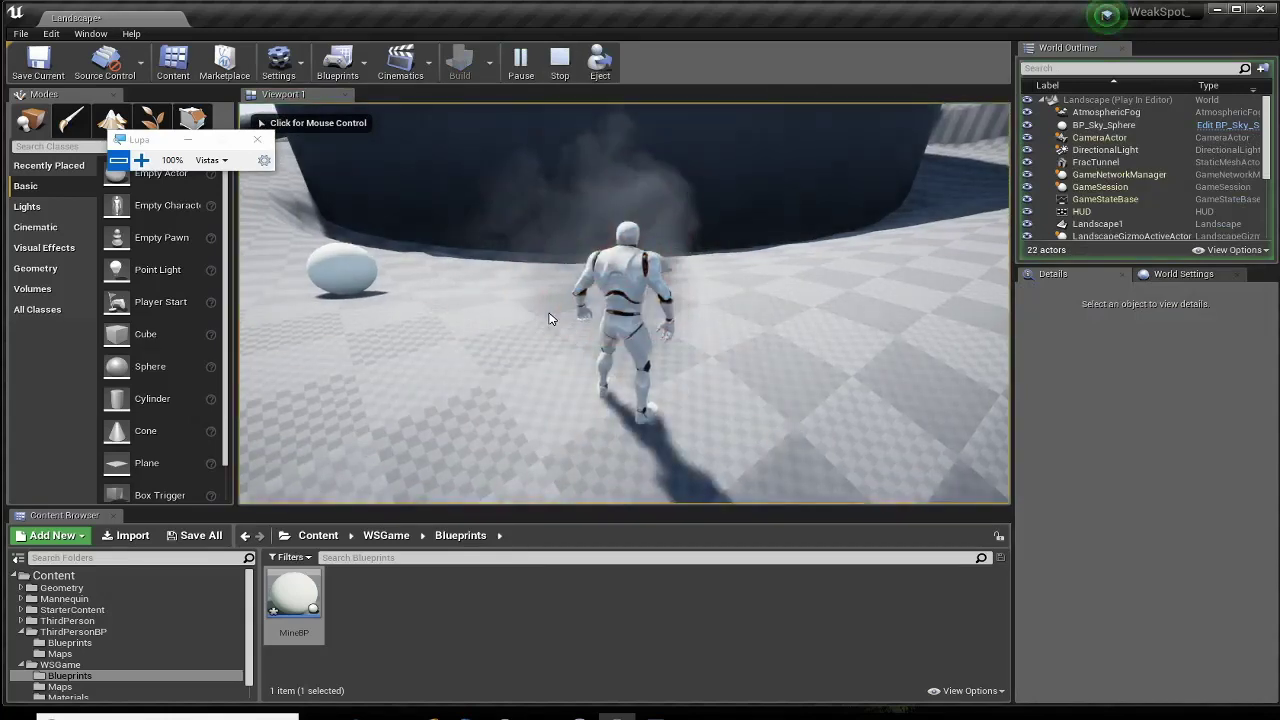
click(480, 357)
key(w)
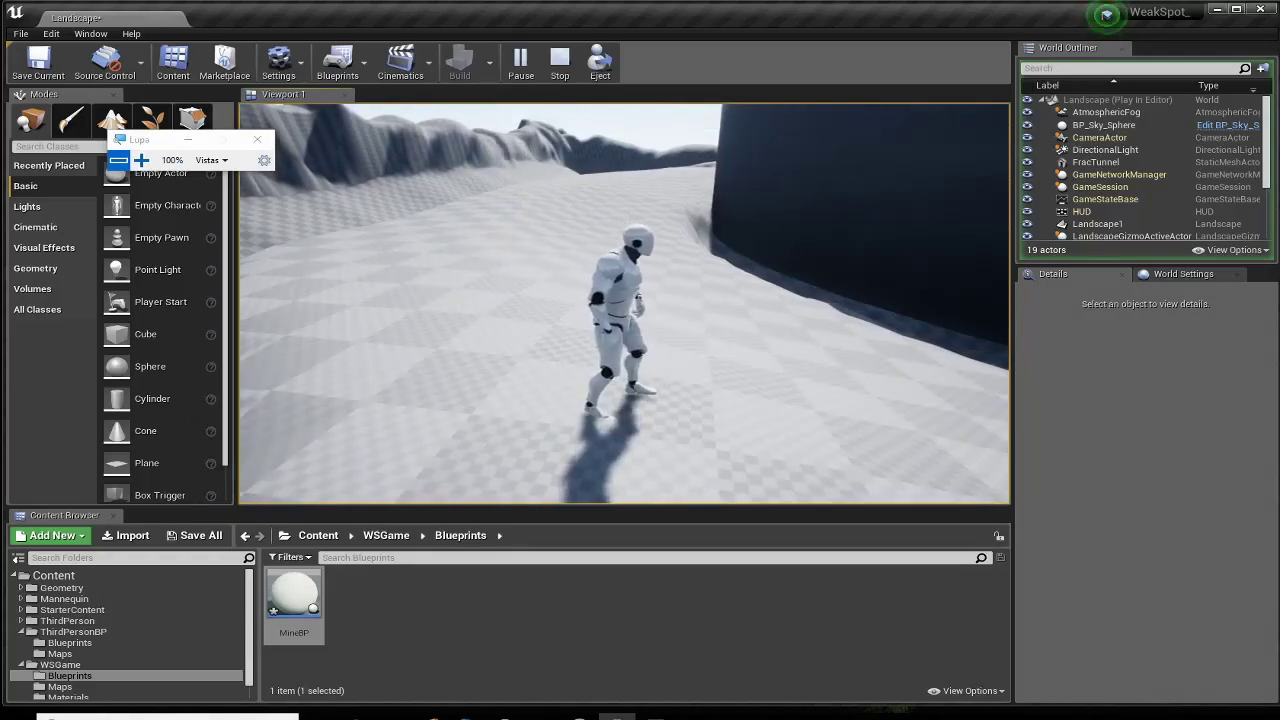
key(Escape)
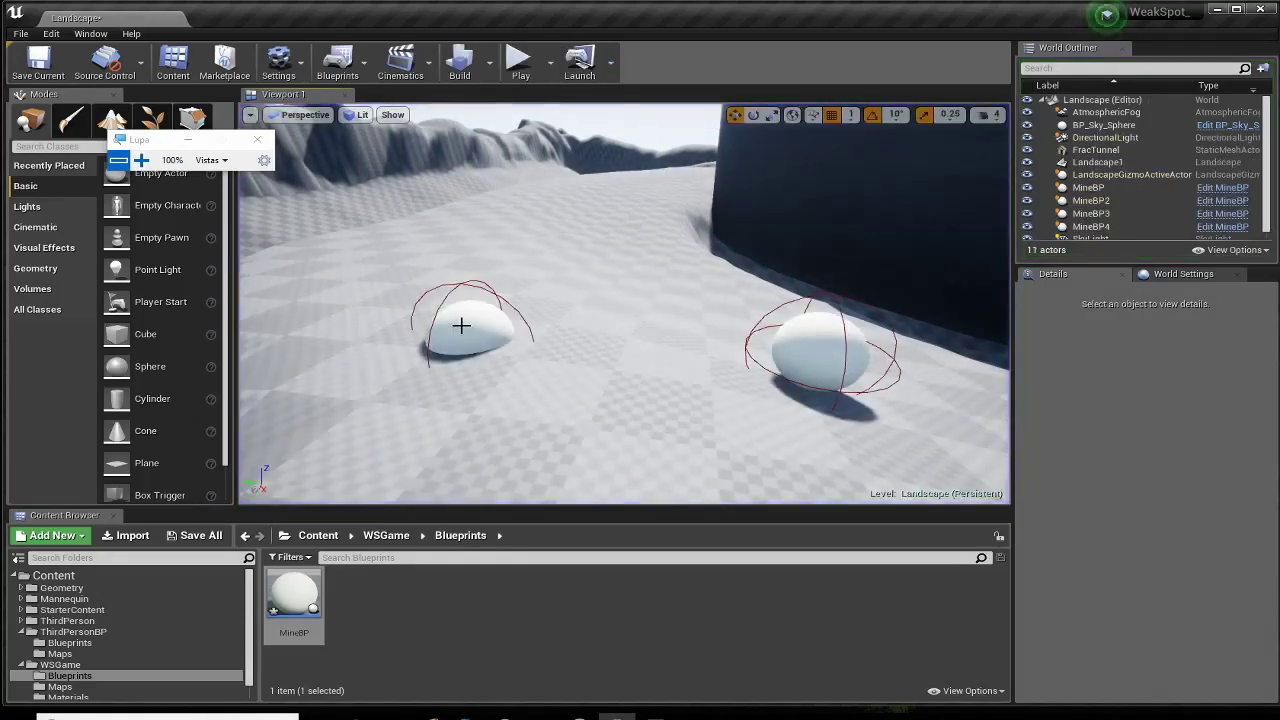
Check the delays on the placed mines MineBP4, MineBP and MineBP2.
click(461, 325)
key(f)
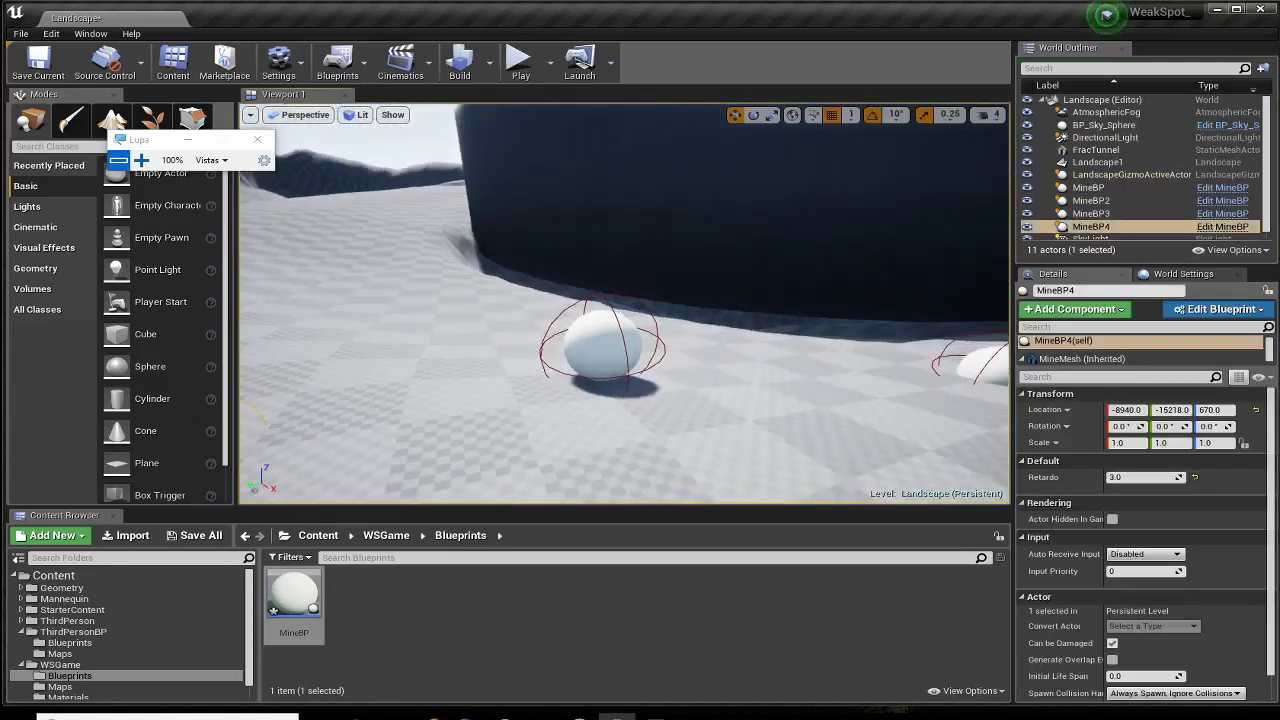
click(600, 345)
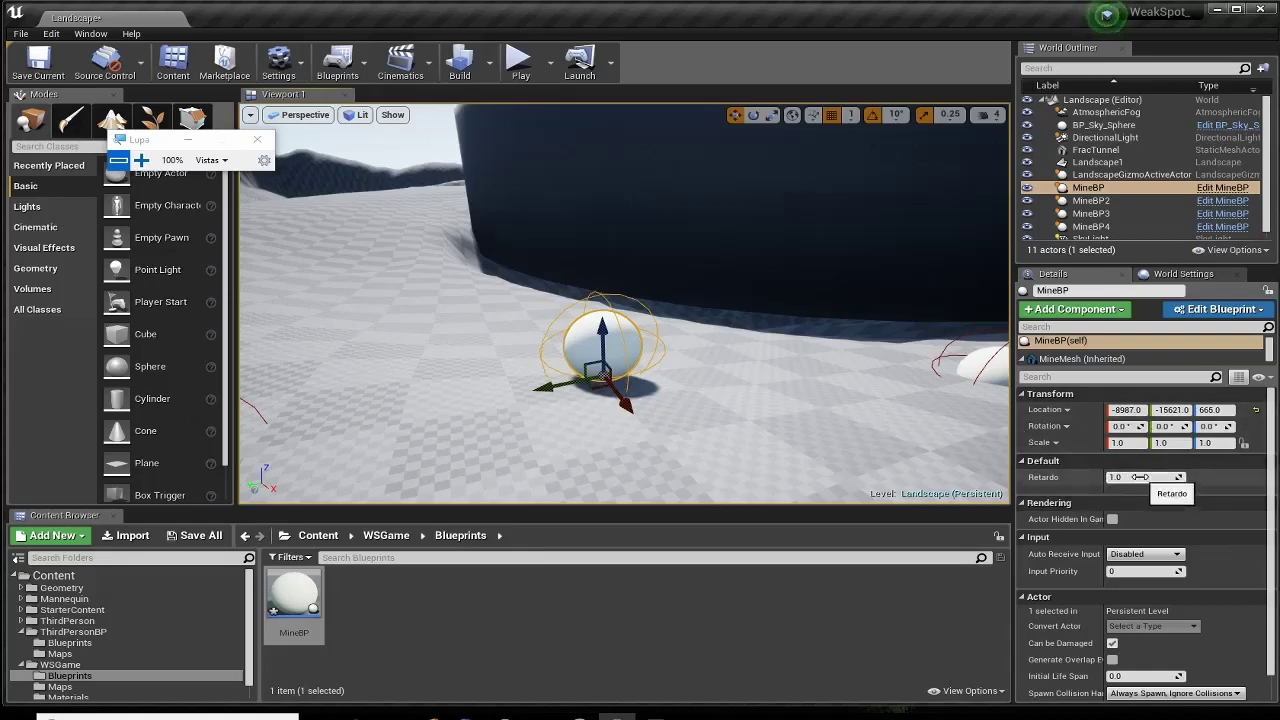
click(1088, 200)
click(1088, 188)
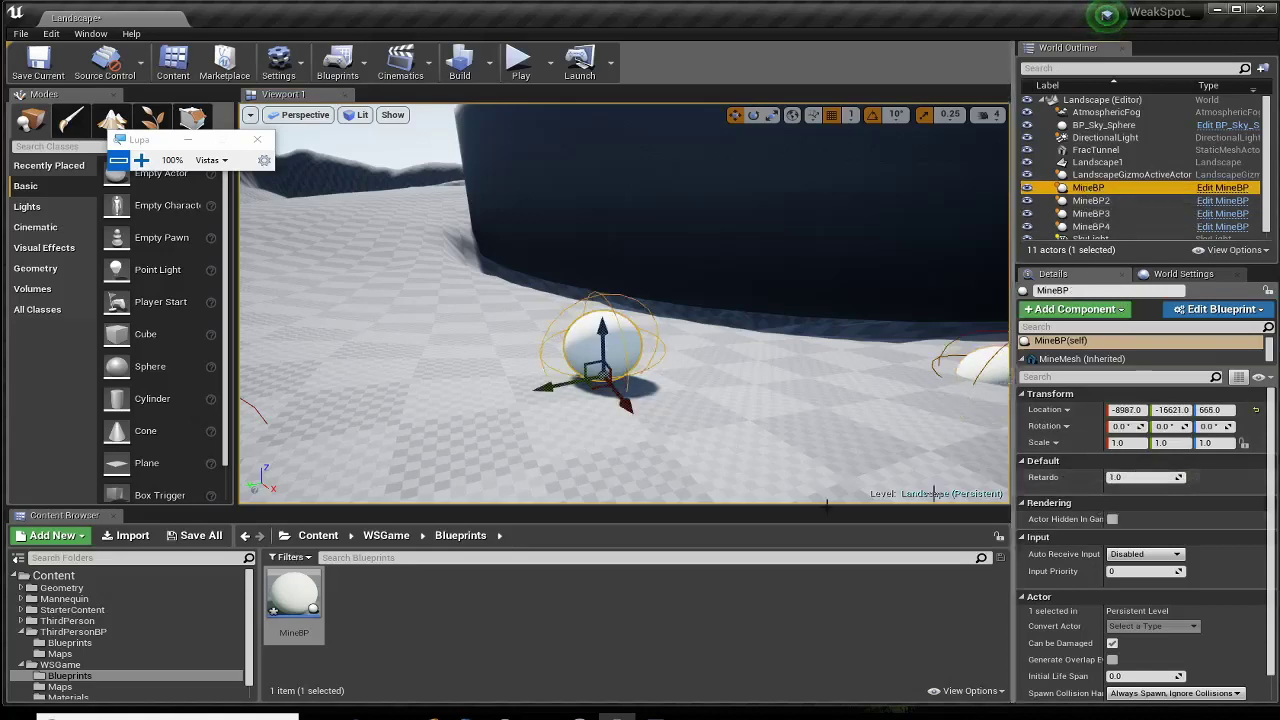
Review the Retardo variable in the MineBP Blueprint, then save and close the Blueprint.
double_click(310, 608)
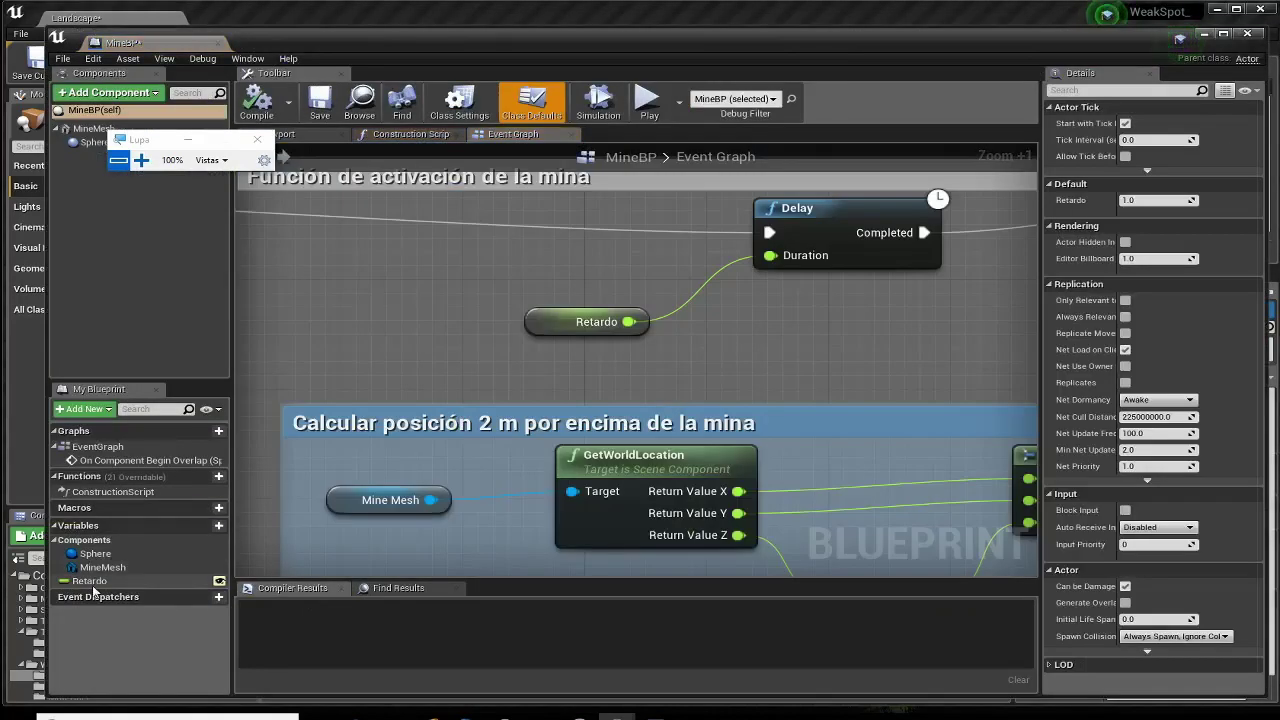
click(100, 581)
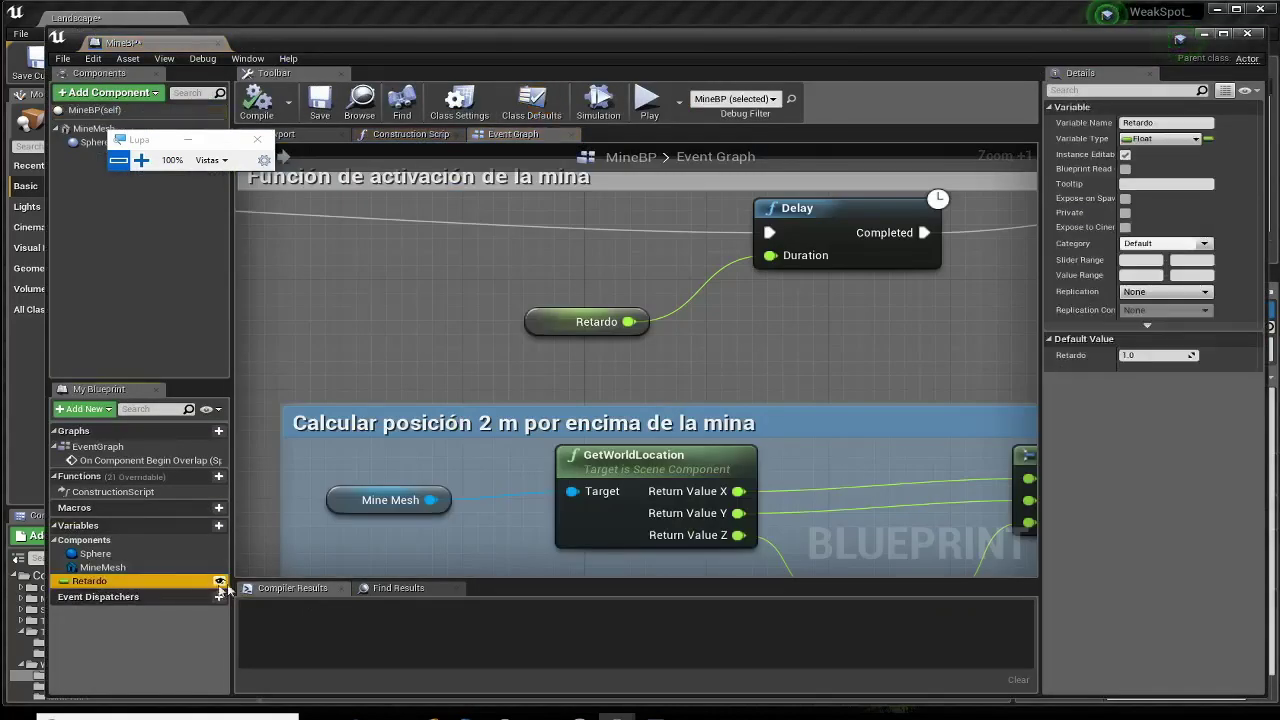
right_drag(421, 368, 285, 435)
right_drag(628, 345, 608, 351)
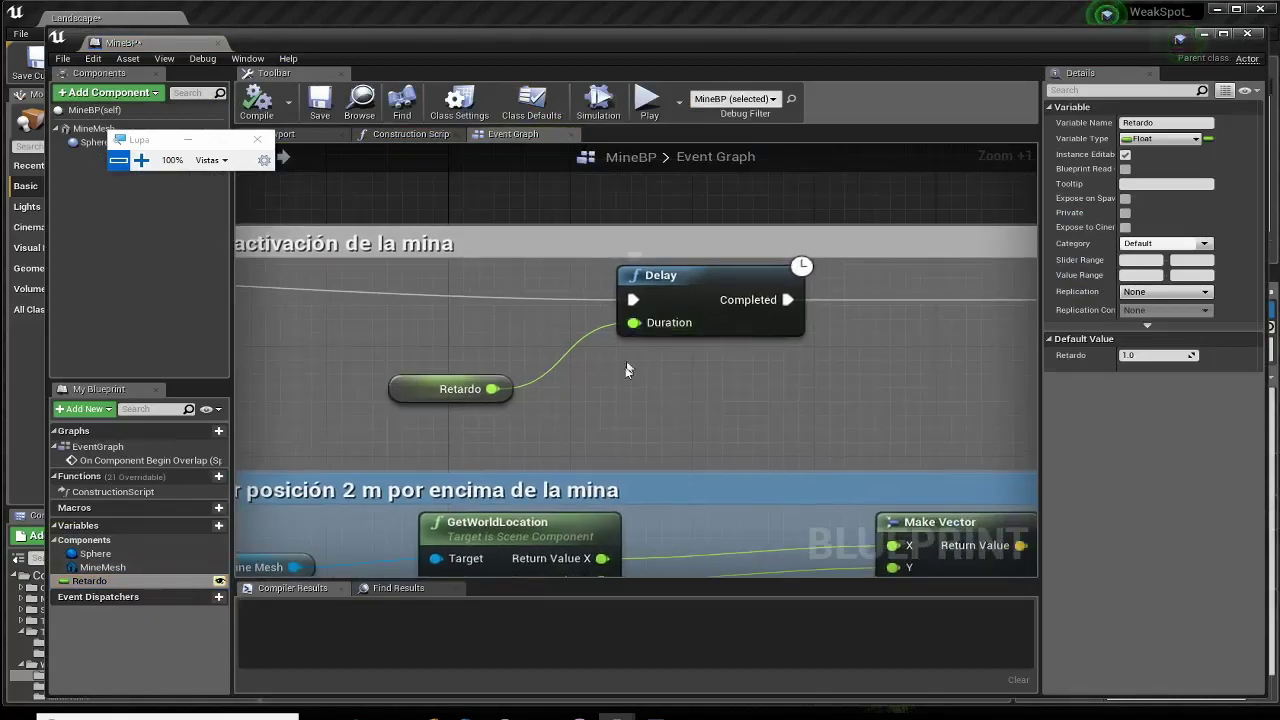
click(329, 110)
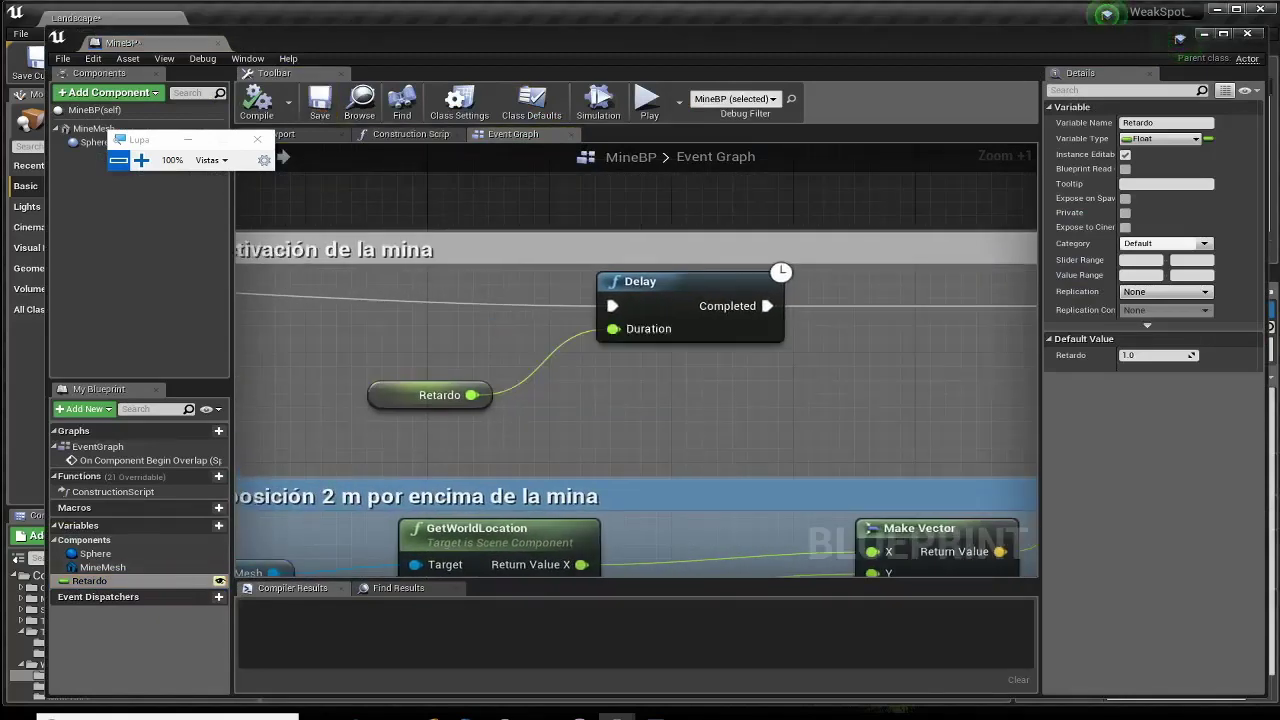
click(1247, 34)
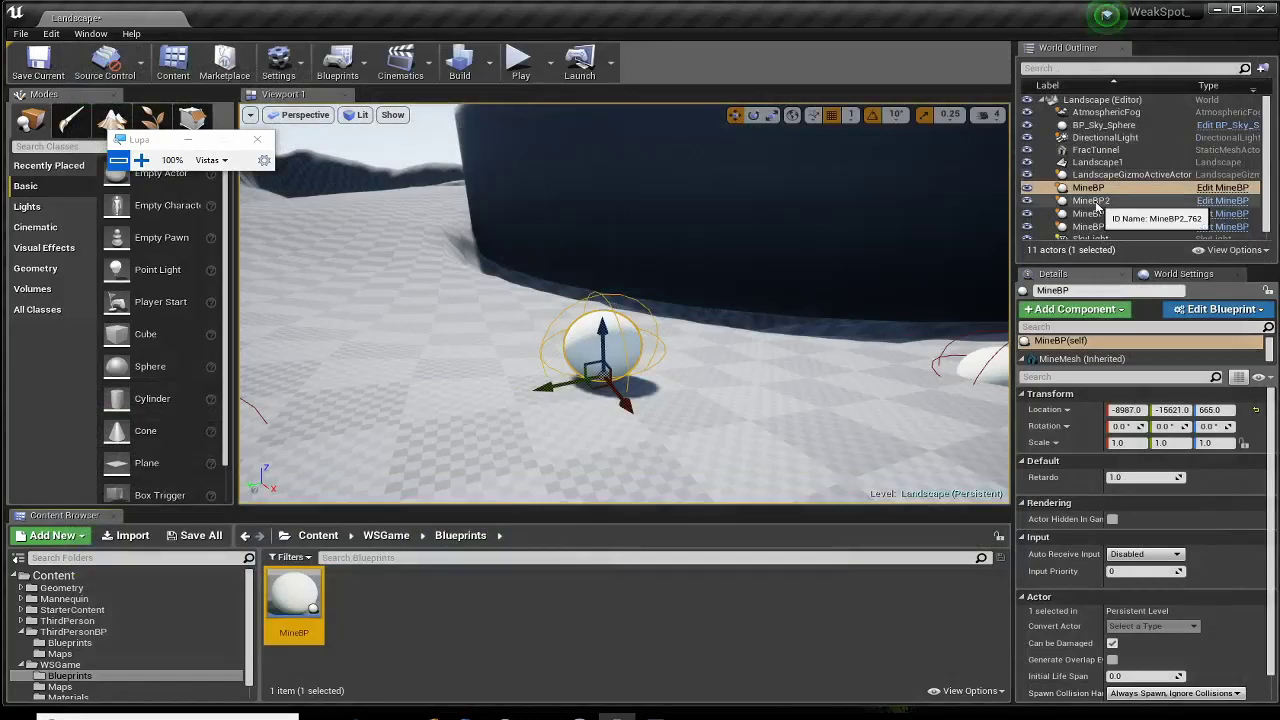
Select the distant mine MineBP2 and change its Retardo to 2.0.
click(1090, 200)
click(1088, 187)
right_drag(621, 368, 700, 370)
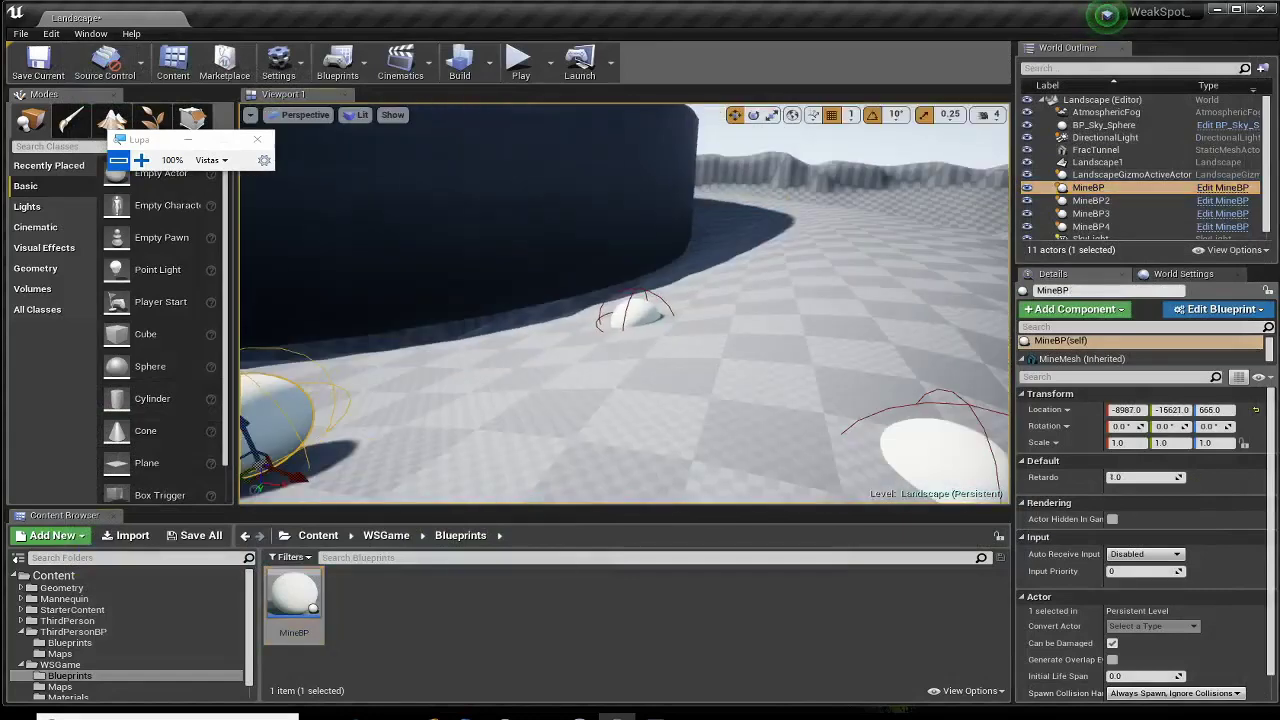
click(645, 315)
right_drag(784, 412, 471, 468)
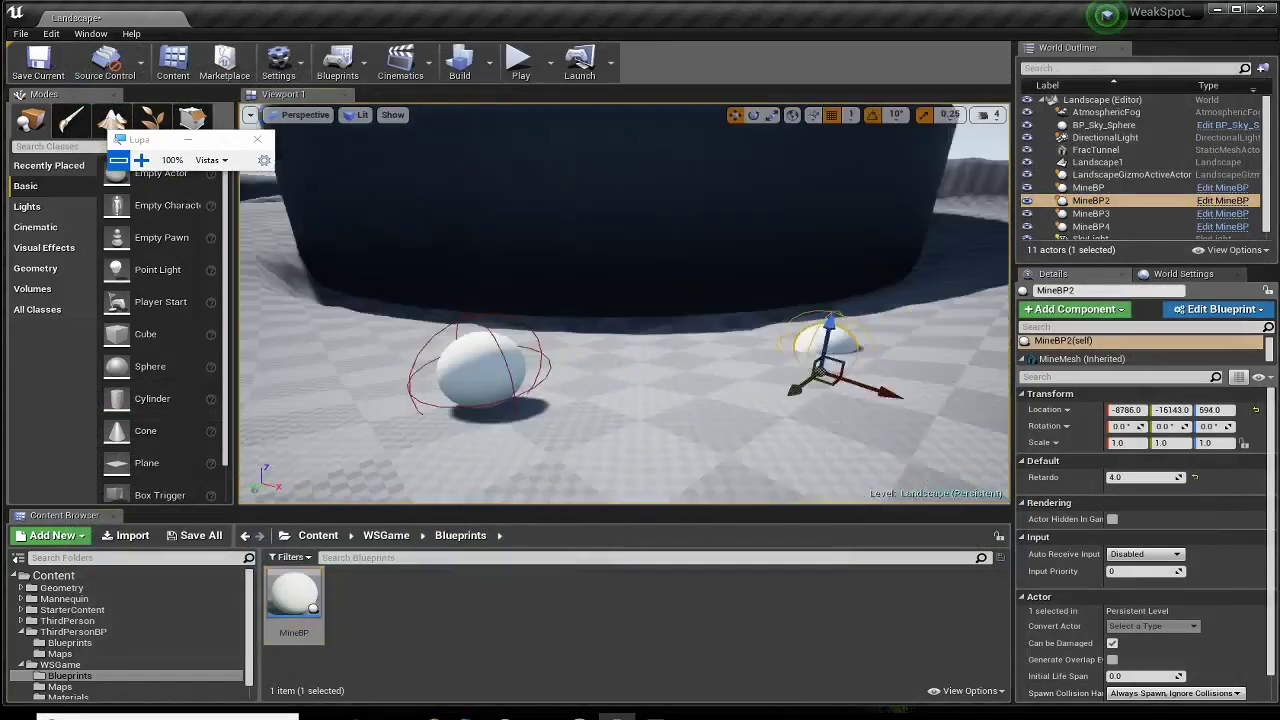
click(558, 345)
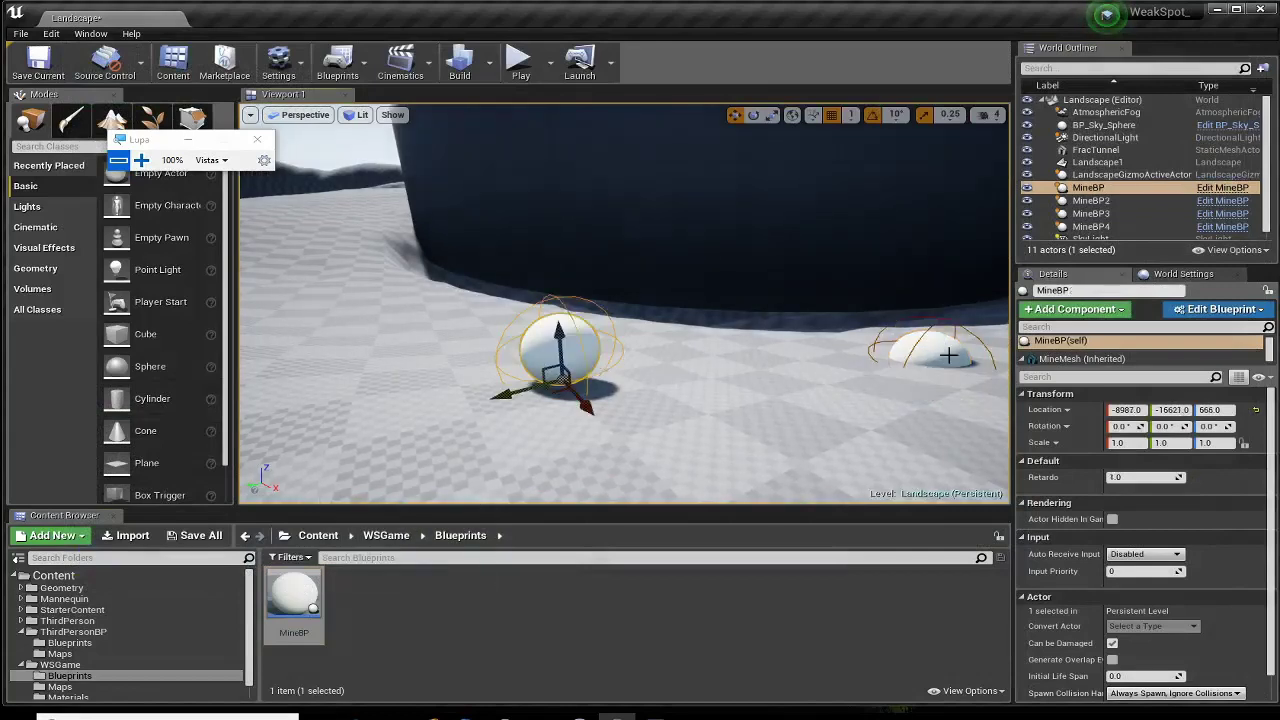
click(929, 357)
mouse_move(929, 357)
right_down()
mouse_move(700, 360)
mouse_move(790, 360)
right_up()
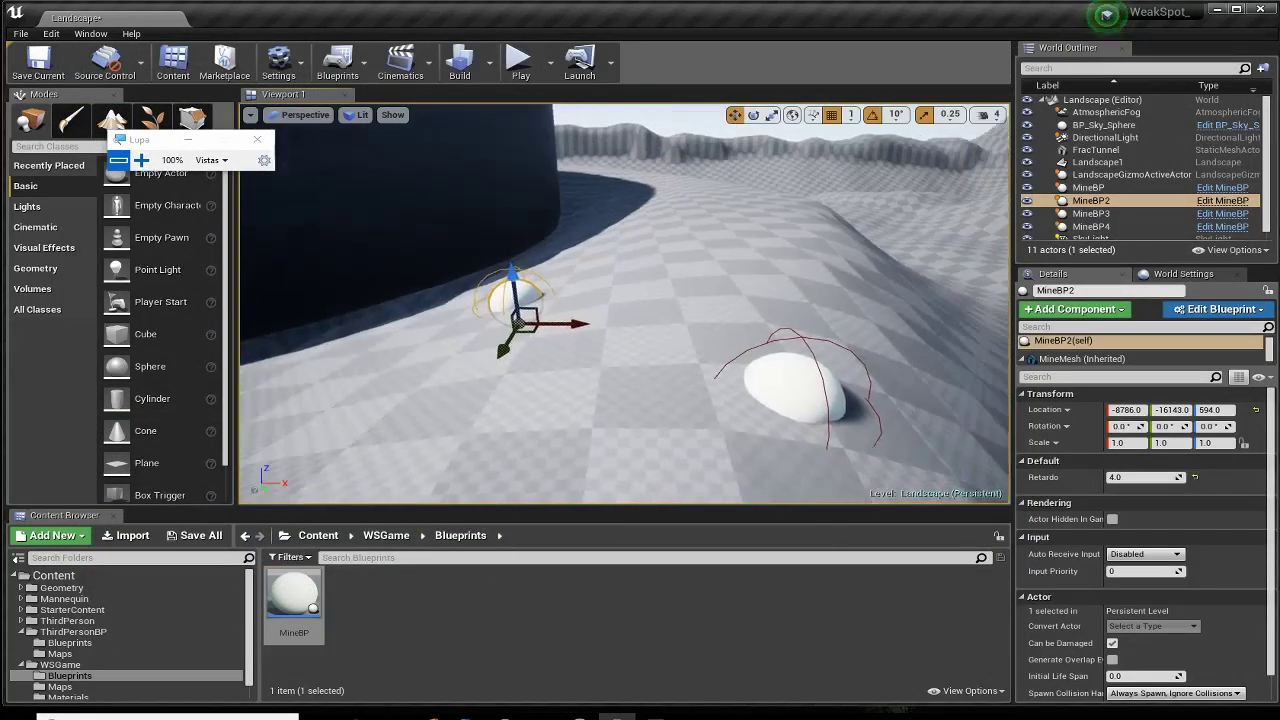
click(788, 389)
click(523, 297)
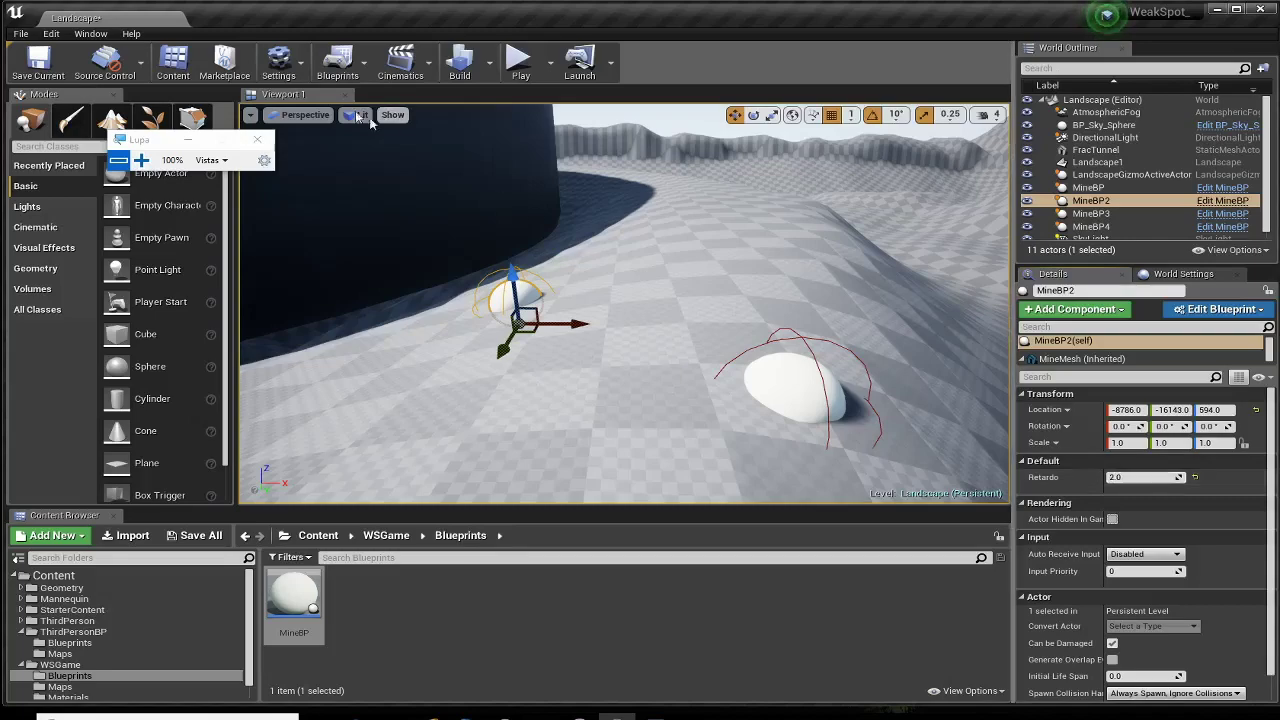
Save the level with MineBP2's delay at 2.0.
click(38, 62)
right_drag(482, 374, 430, 380)
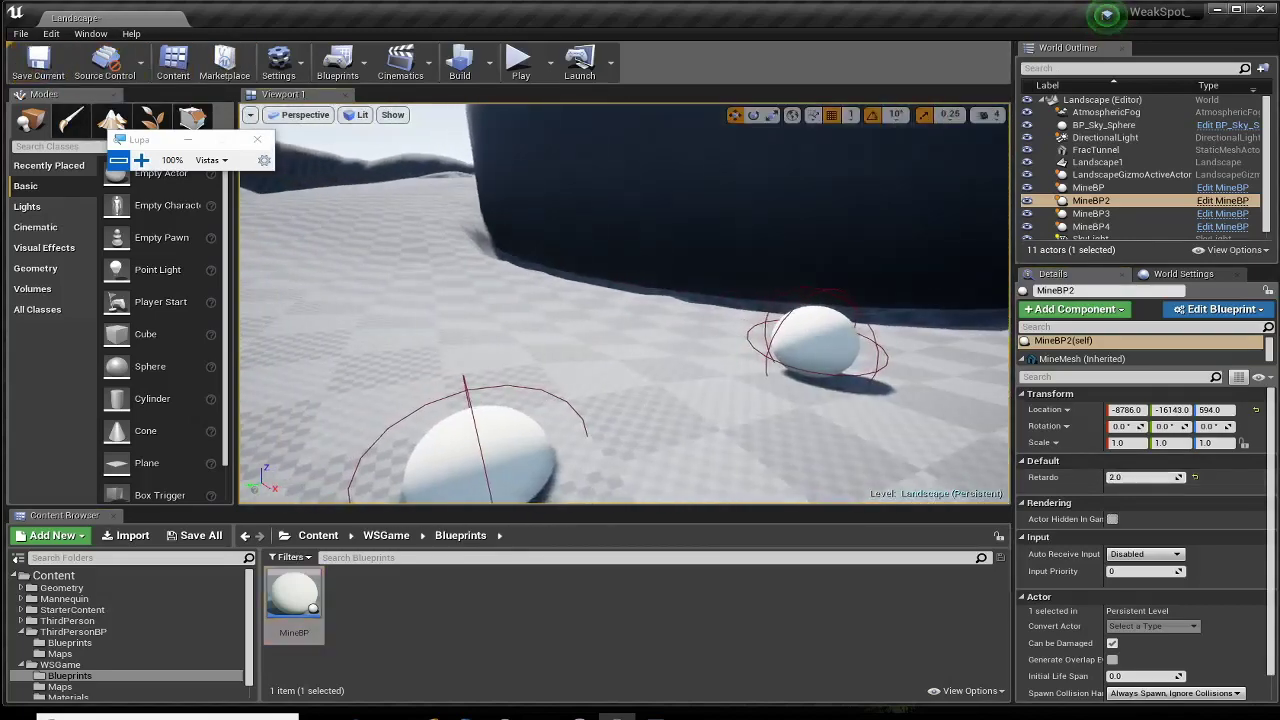
right_drag(430, 380, 440, 380)
double_click(284, 609)
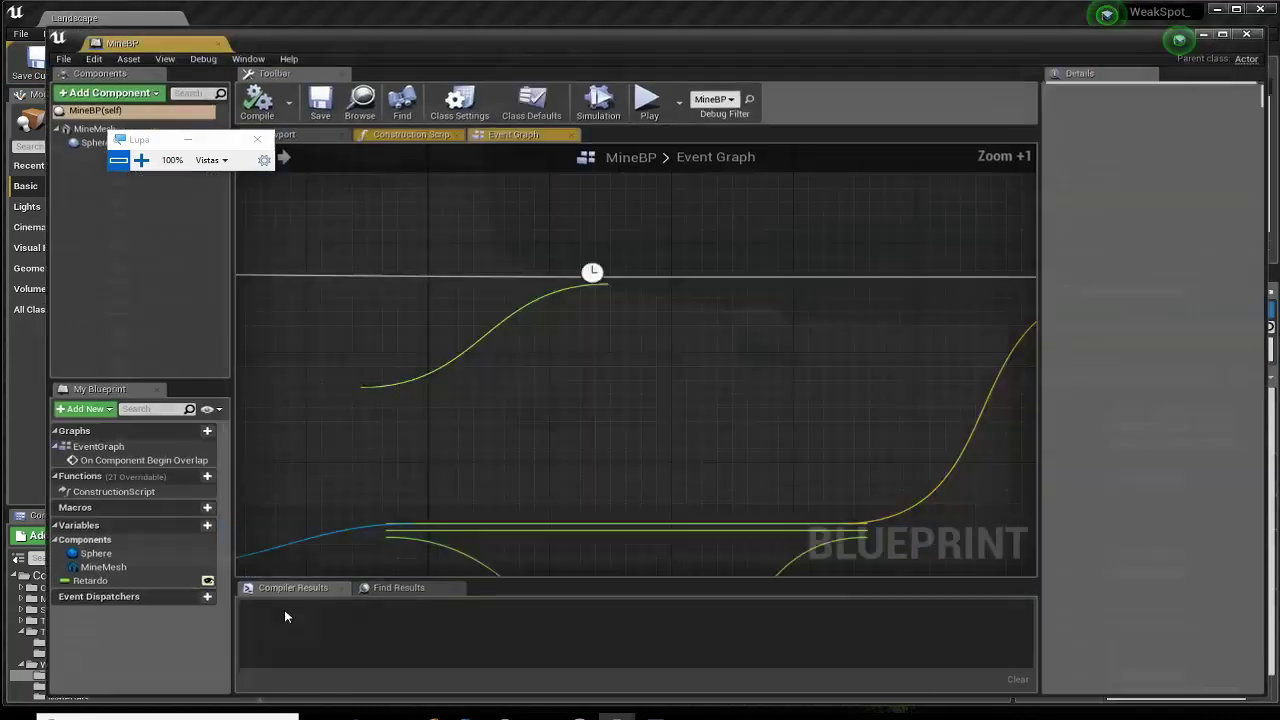
click(126, 584)
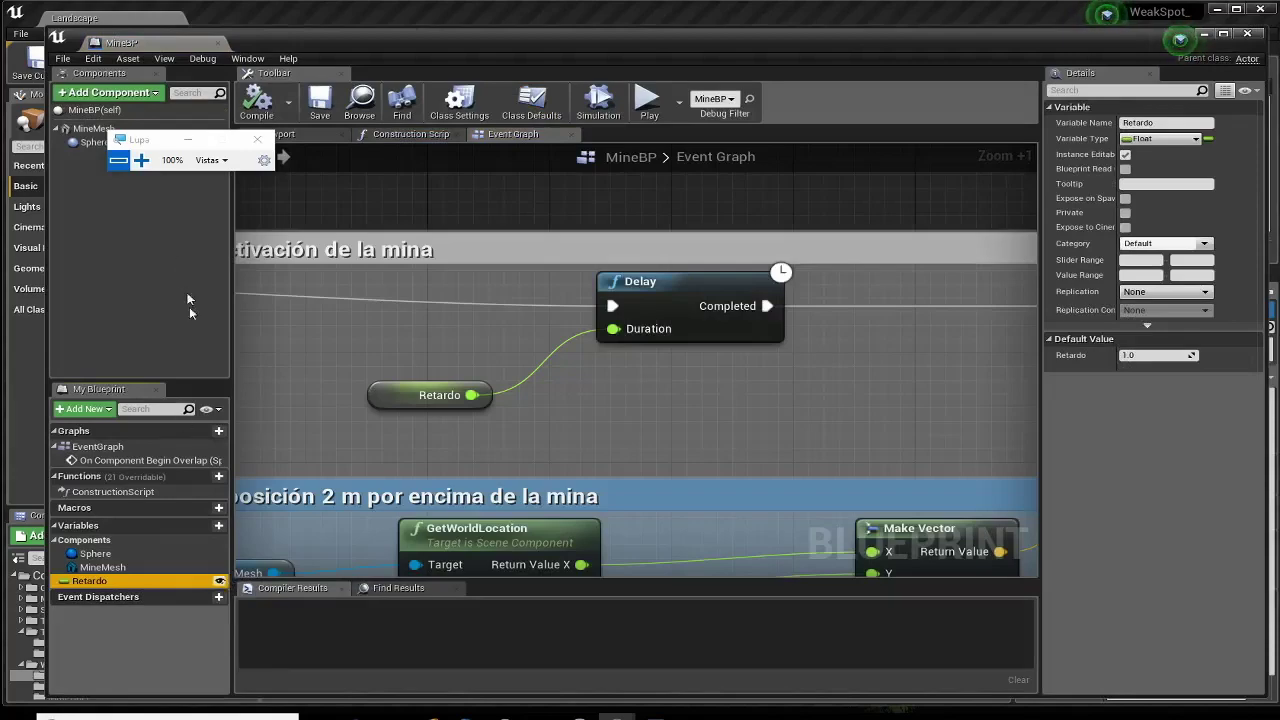
click(141, 160)
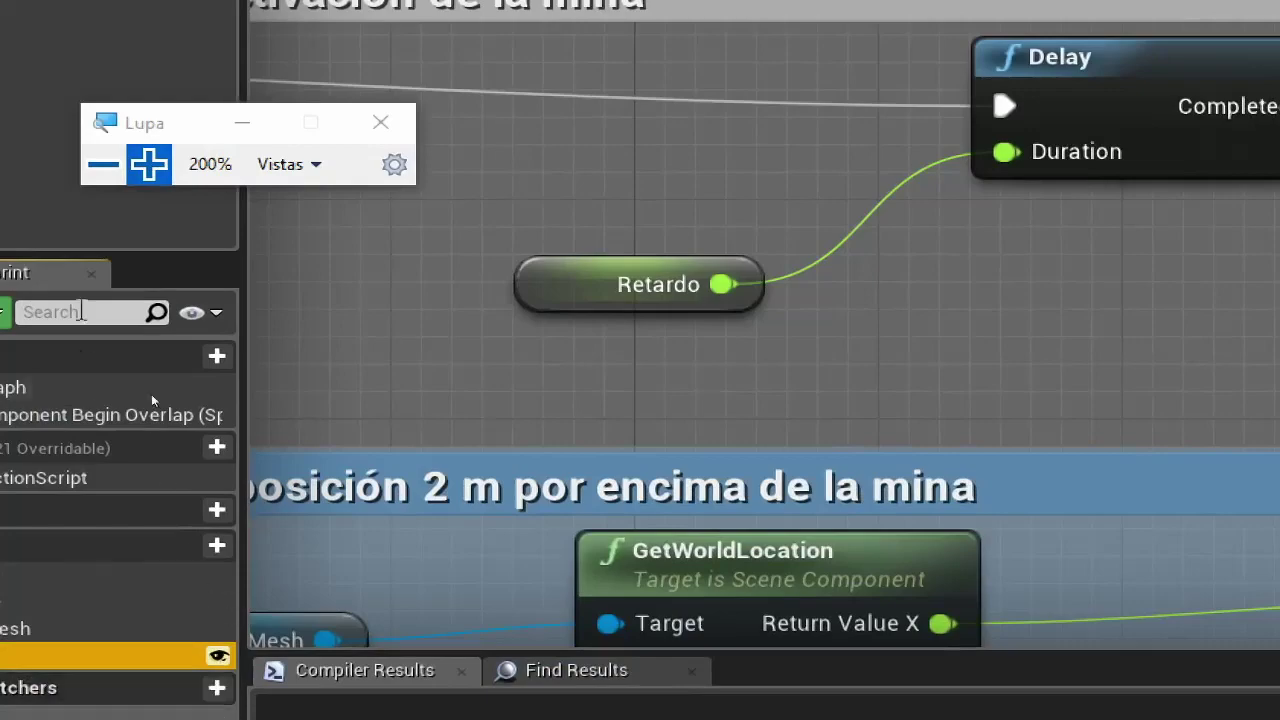
click(95, 165)
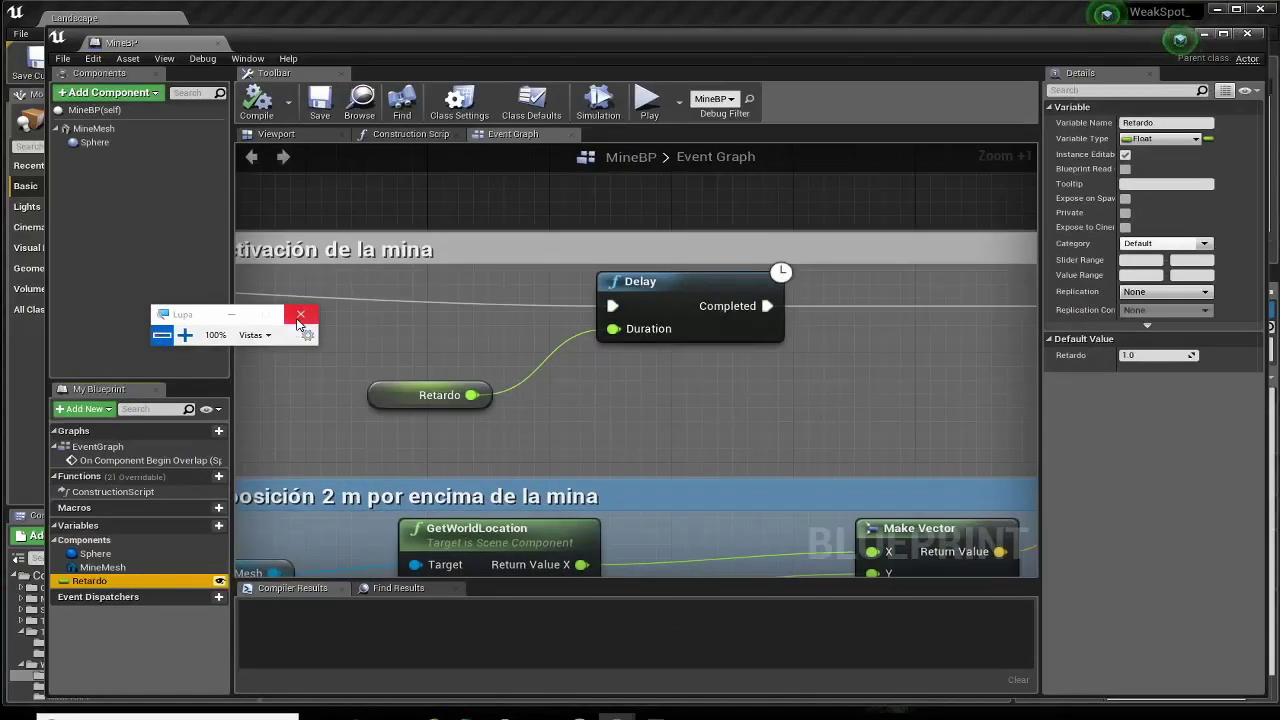
scroll(478, 407, down, 2)
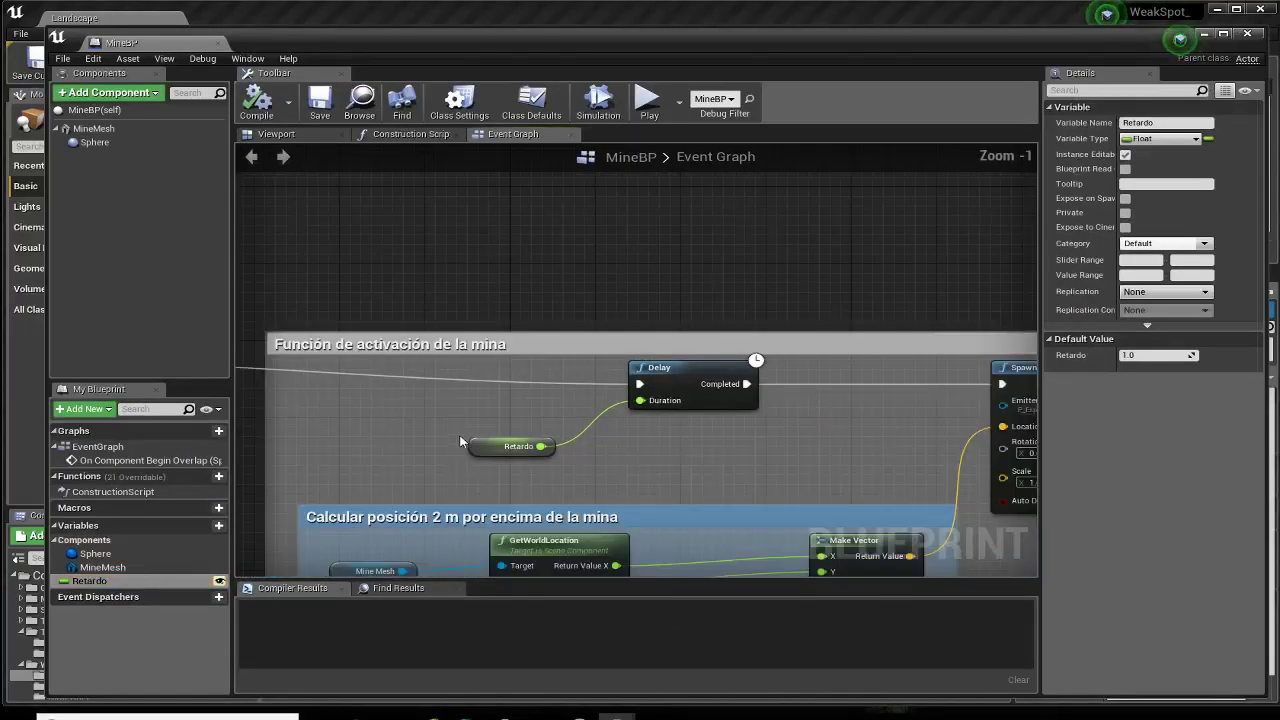
mouse_move(478, 407)
right_down()
mouse_move(576, 316)
mouse_move(470, 319)
right_up()
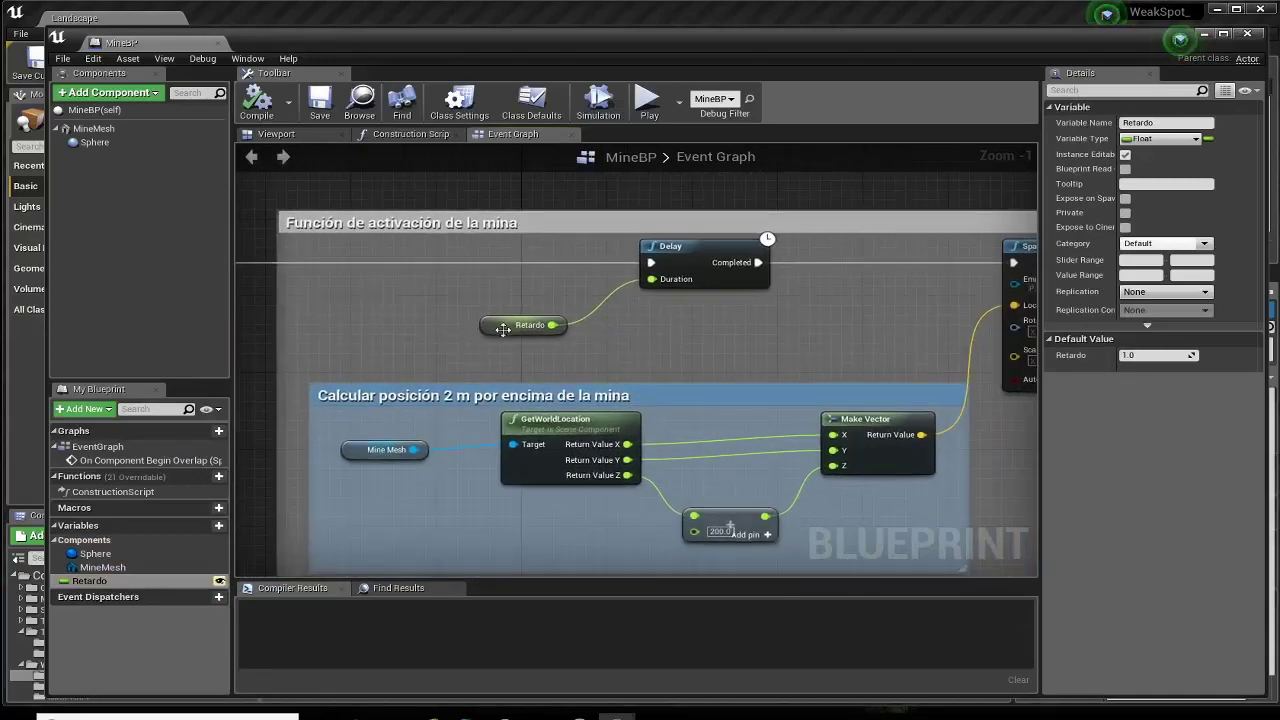
click(504, 328)
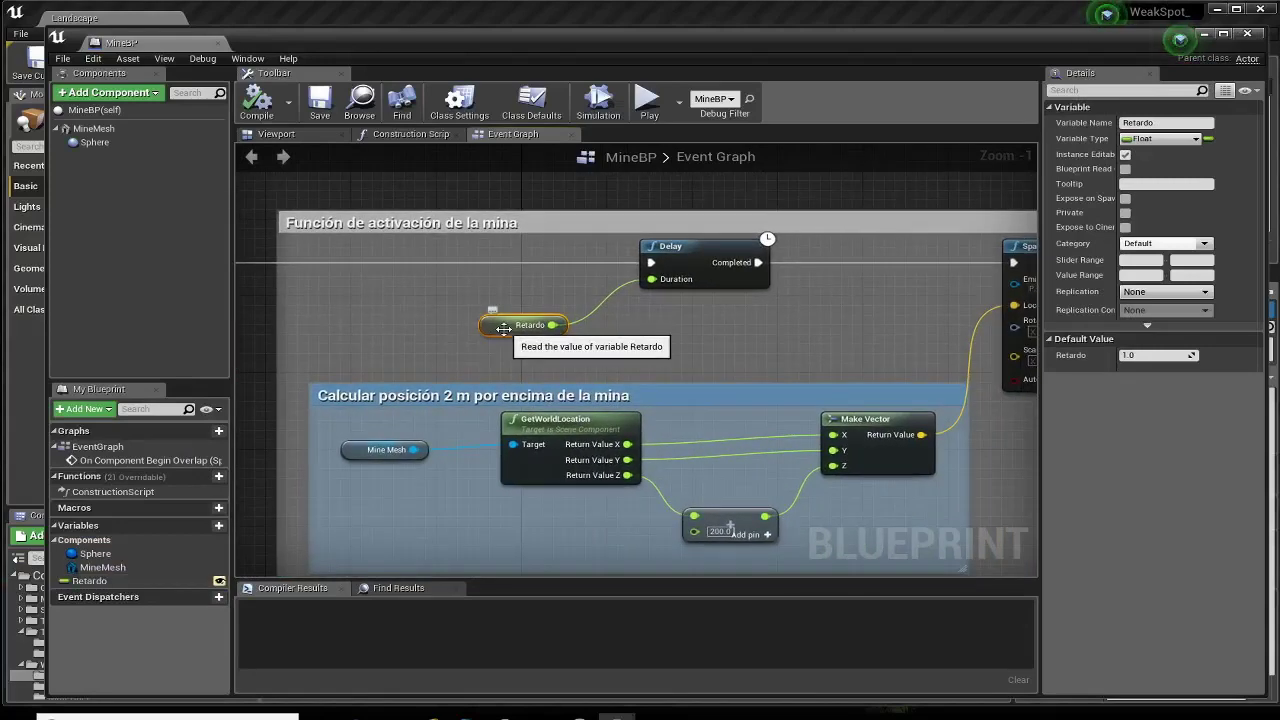
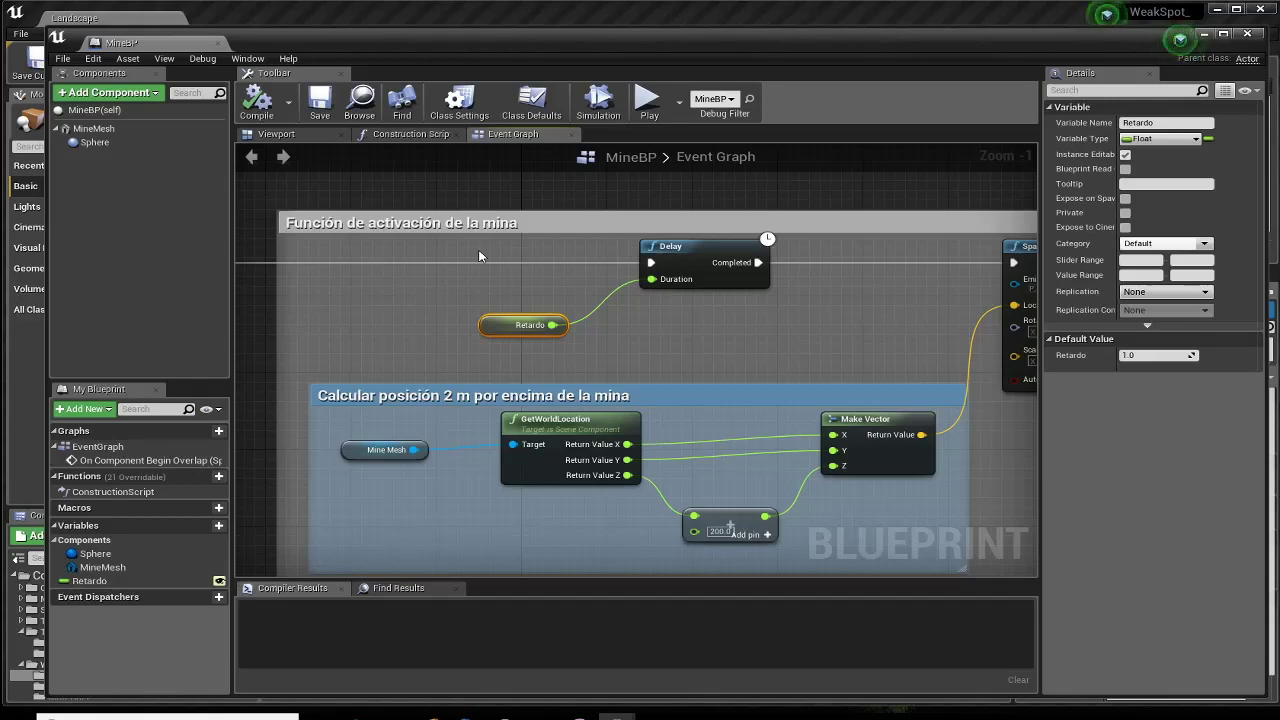
Add an Event BeginPlay node above the overlap event in MineBP's graph and position it.
scroll(434, 308, down, 1)
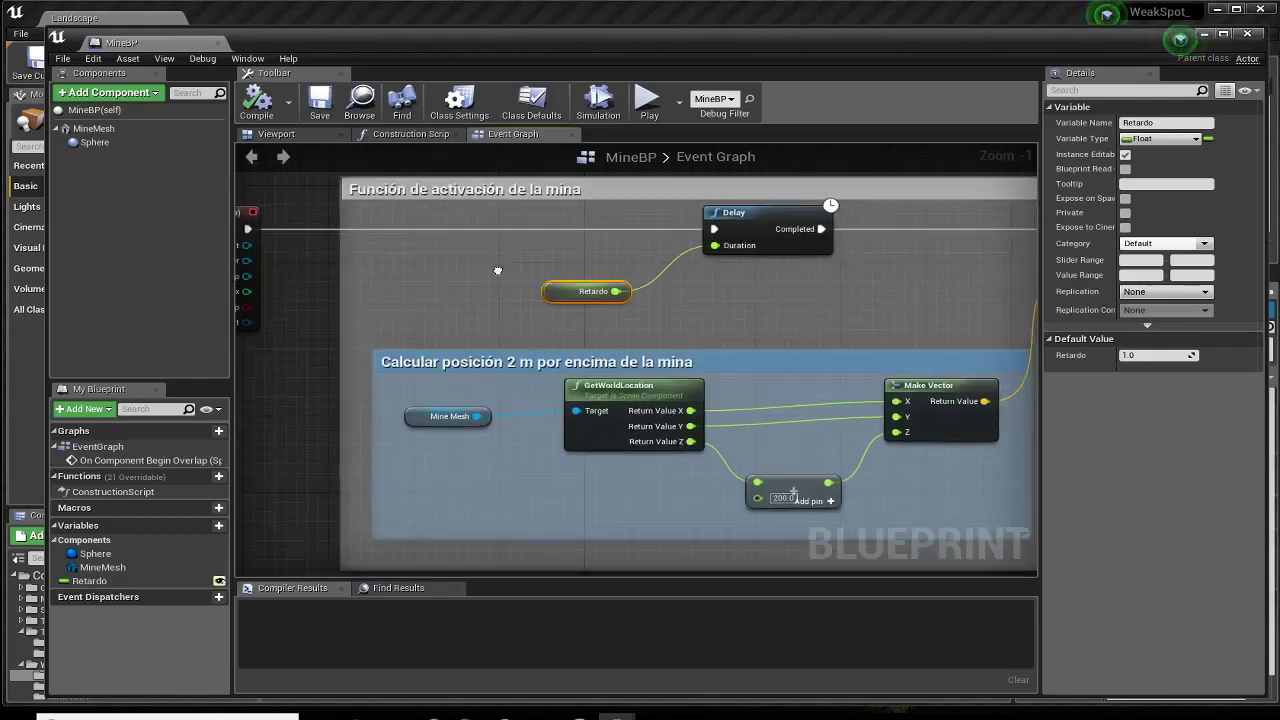
right_drag(434, 308, 557, 298)
scroll(557, 298, up, 1)
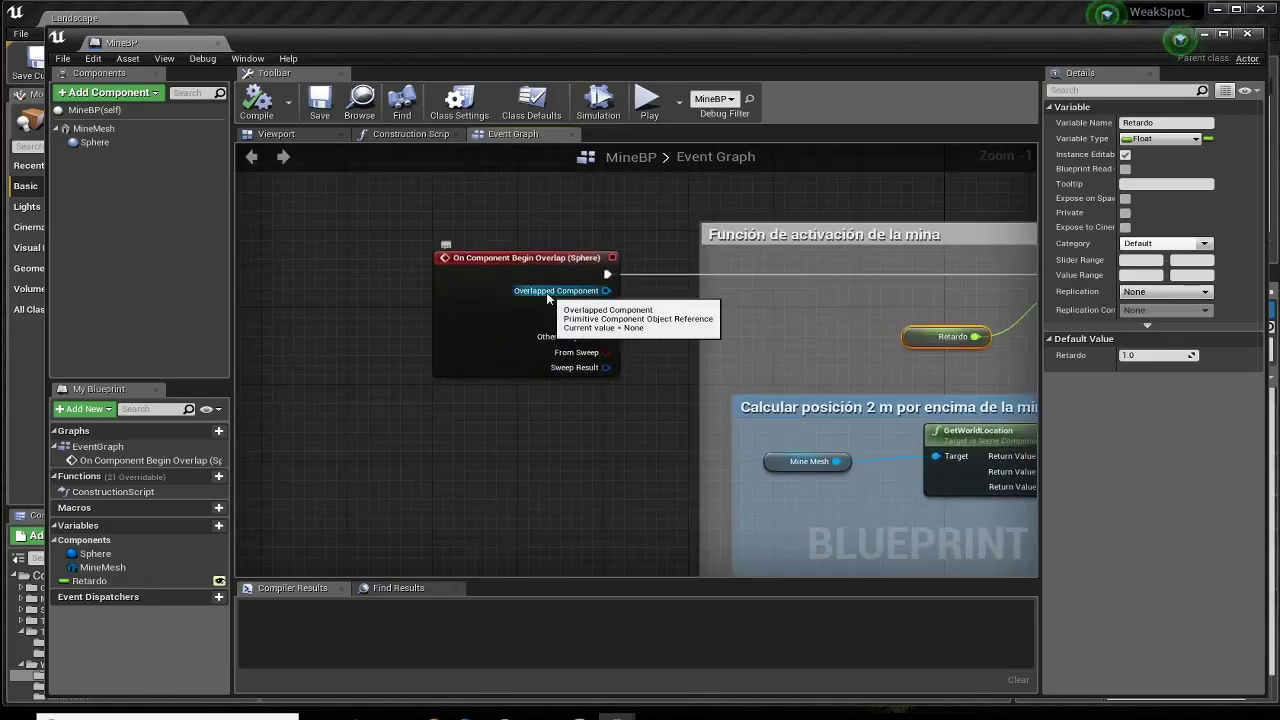
right_drag(349, 306, 371, 408)
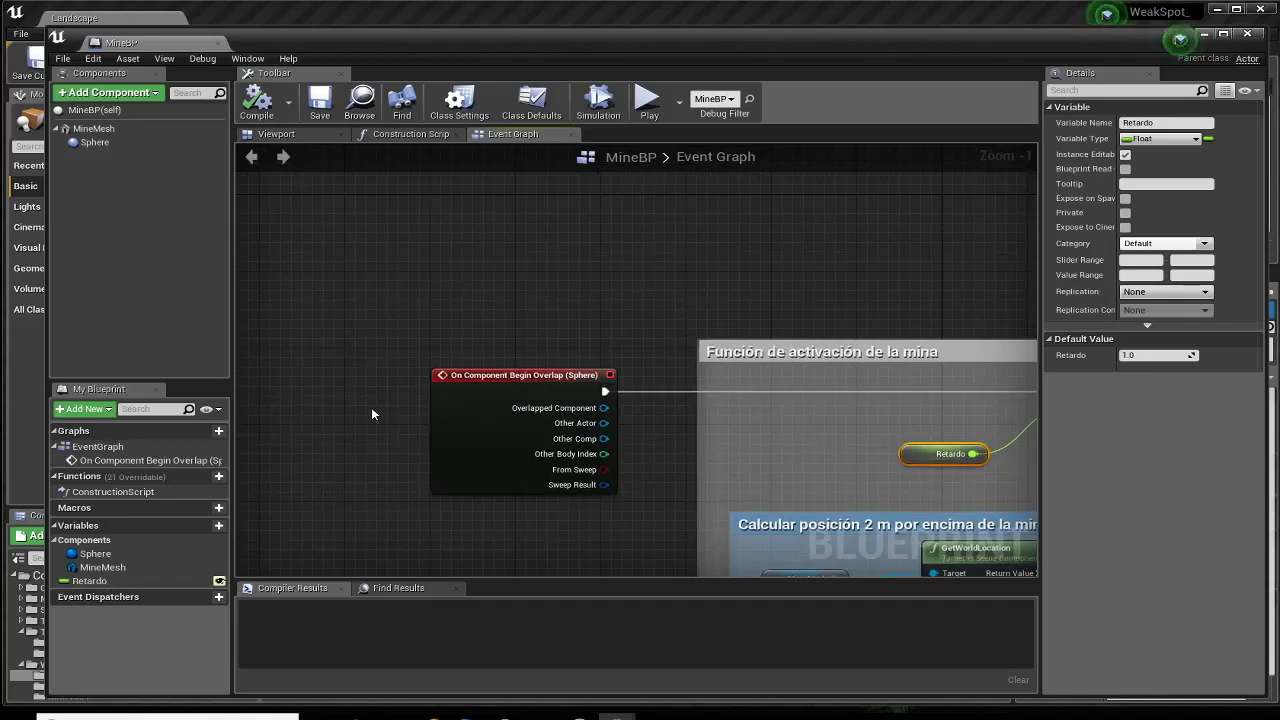
right_click(473, 224)
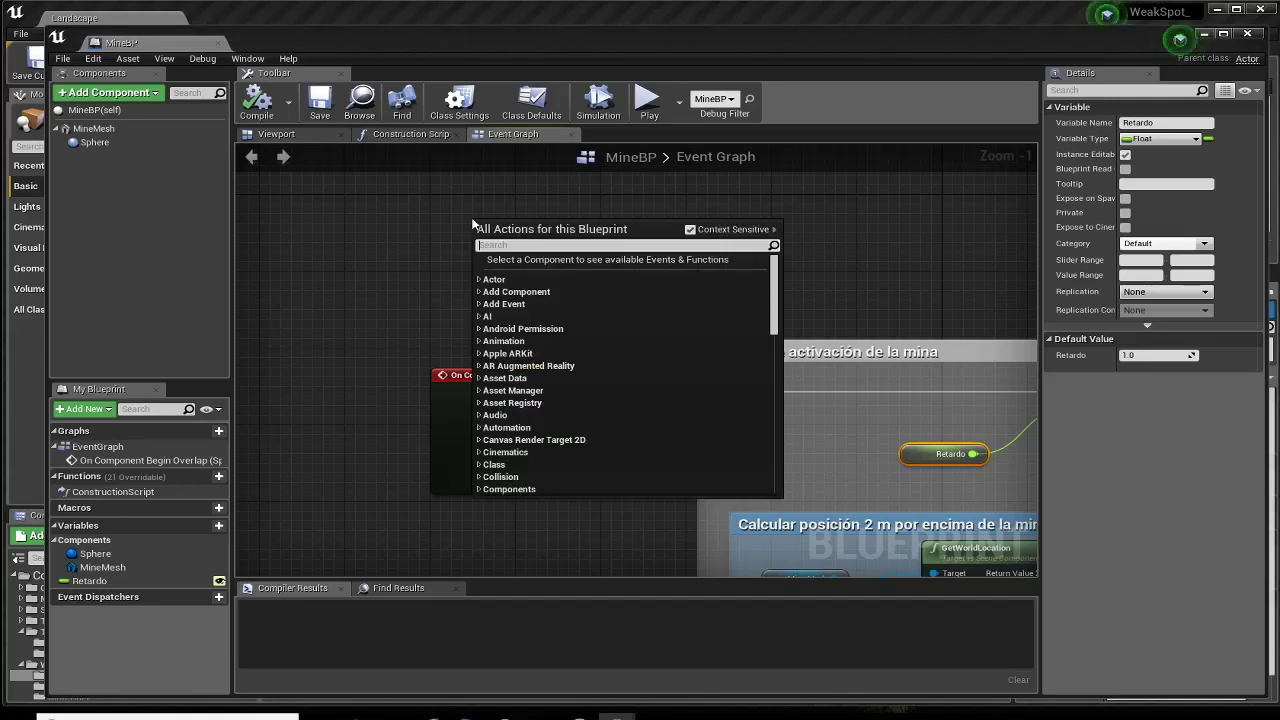
text(begin)
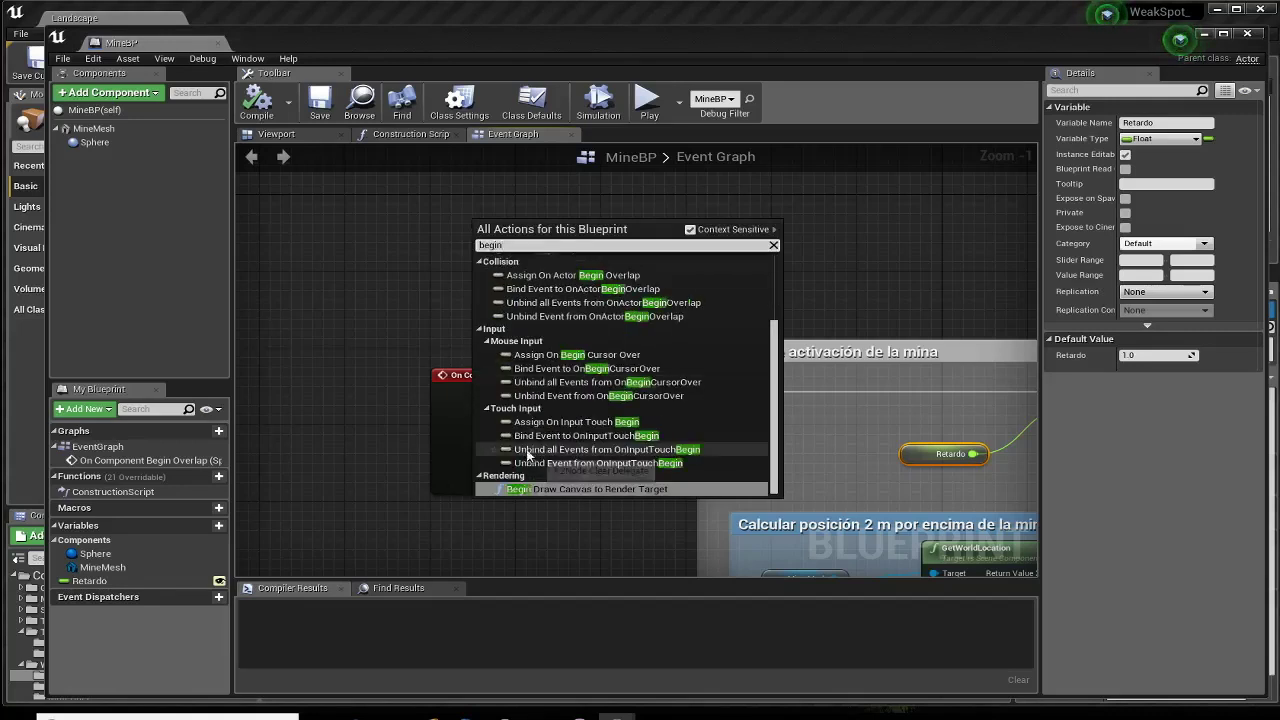
text( play)
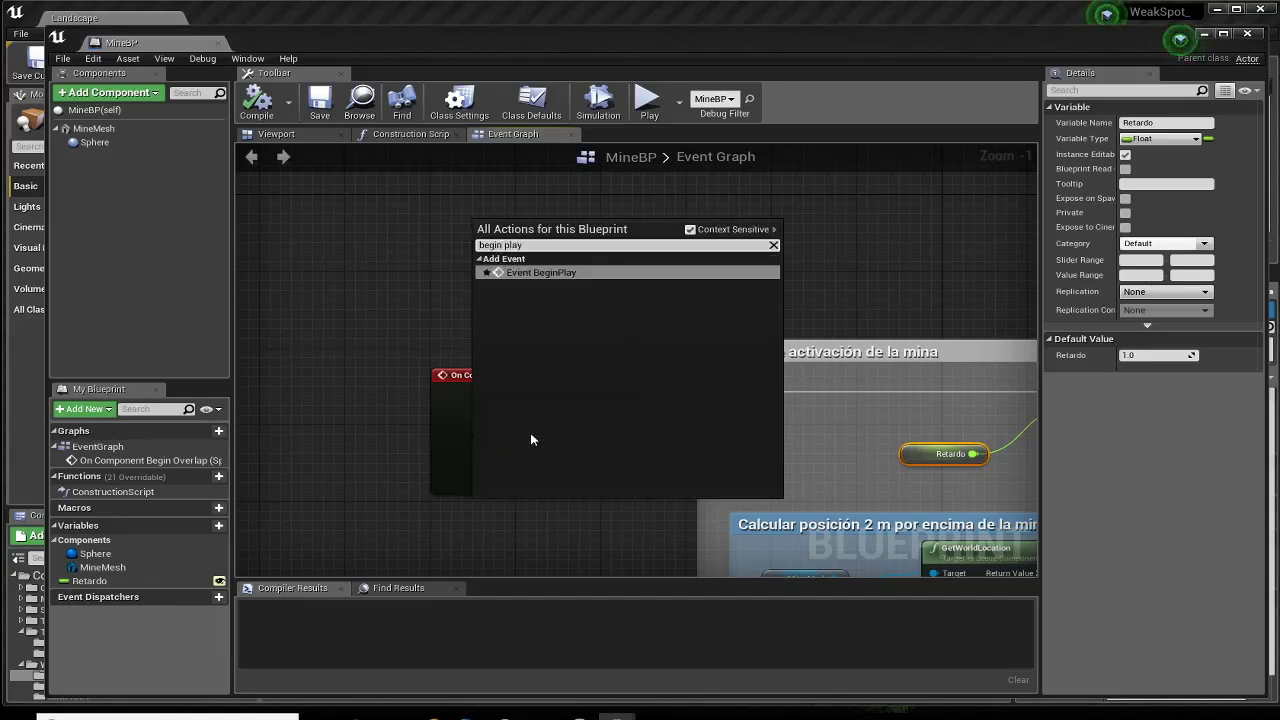
click(538, 275)
scroll(543, 280, up, 1)
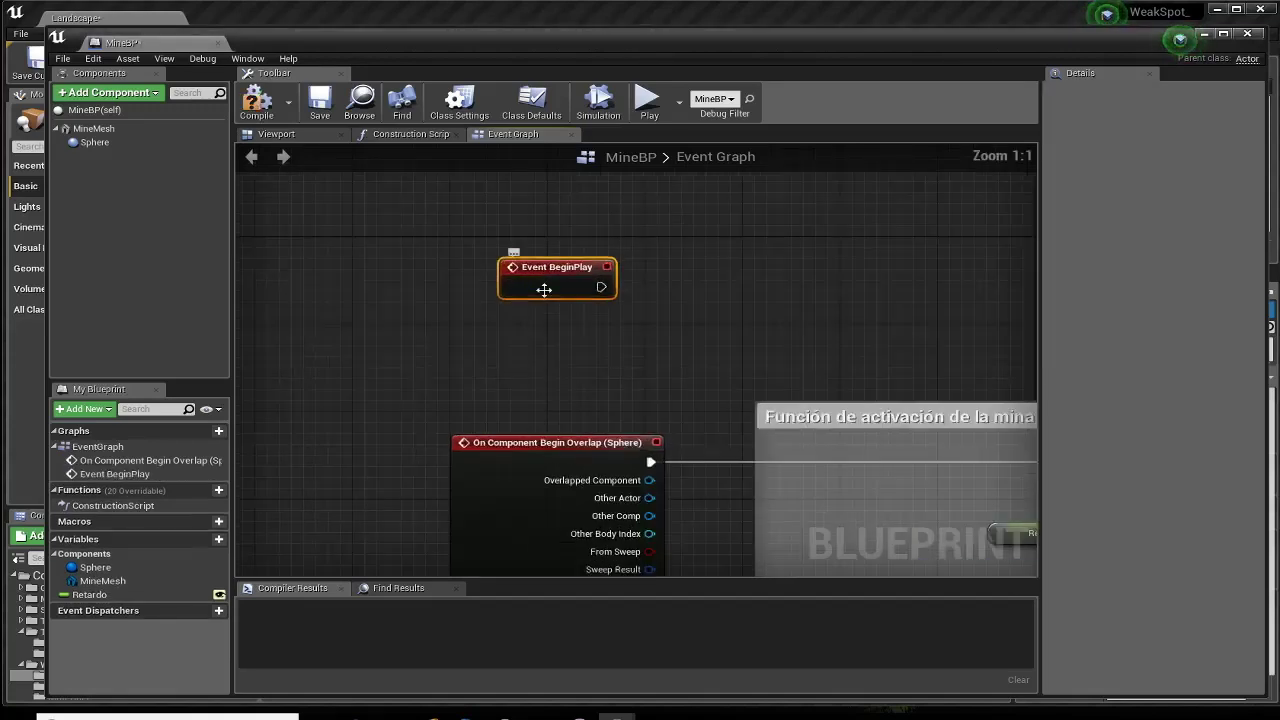
scroll(544, 290, up, 3)
scroll(544, 290, up, 4)
drag(521, 235, 487, 272)
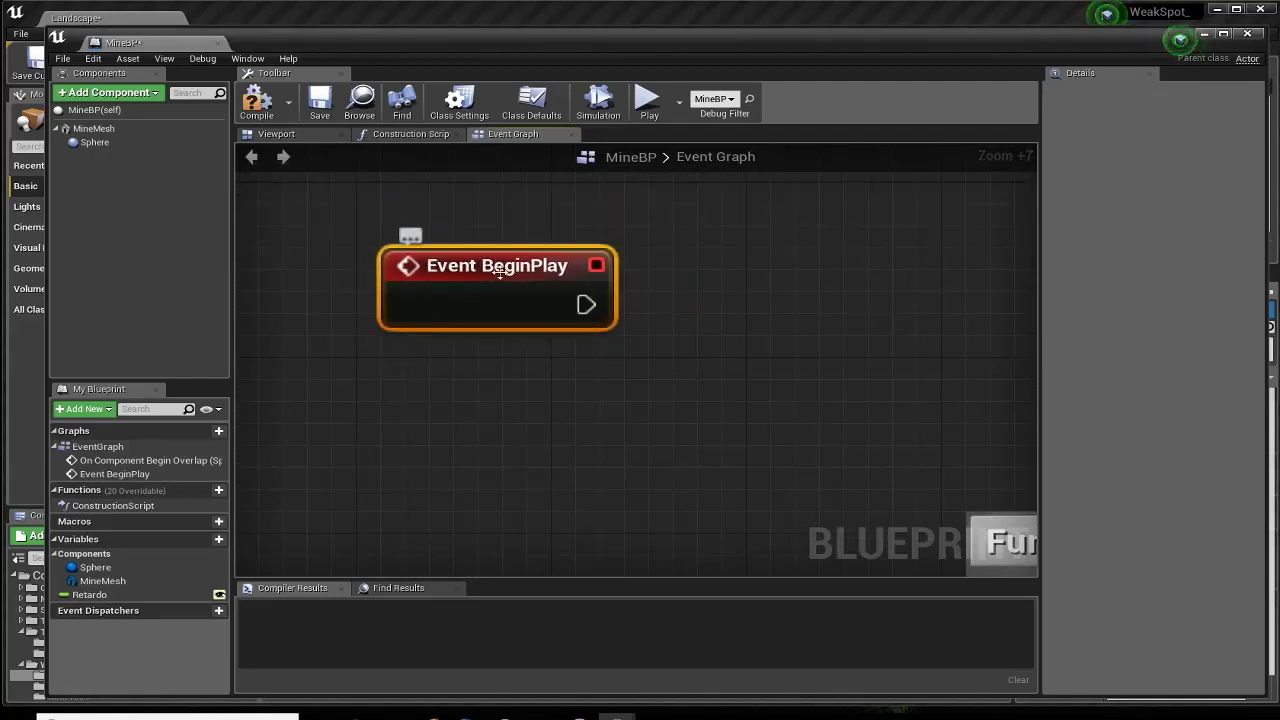
mouse_move(499, 272)
mouse_down()
mouse_move(505, 233)
mouse_move(495, 276)
mouse_up()
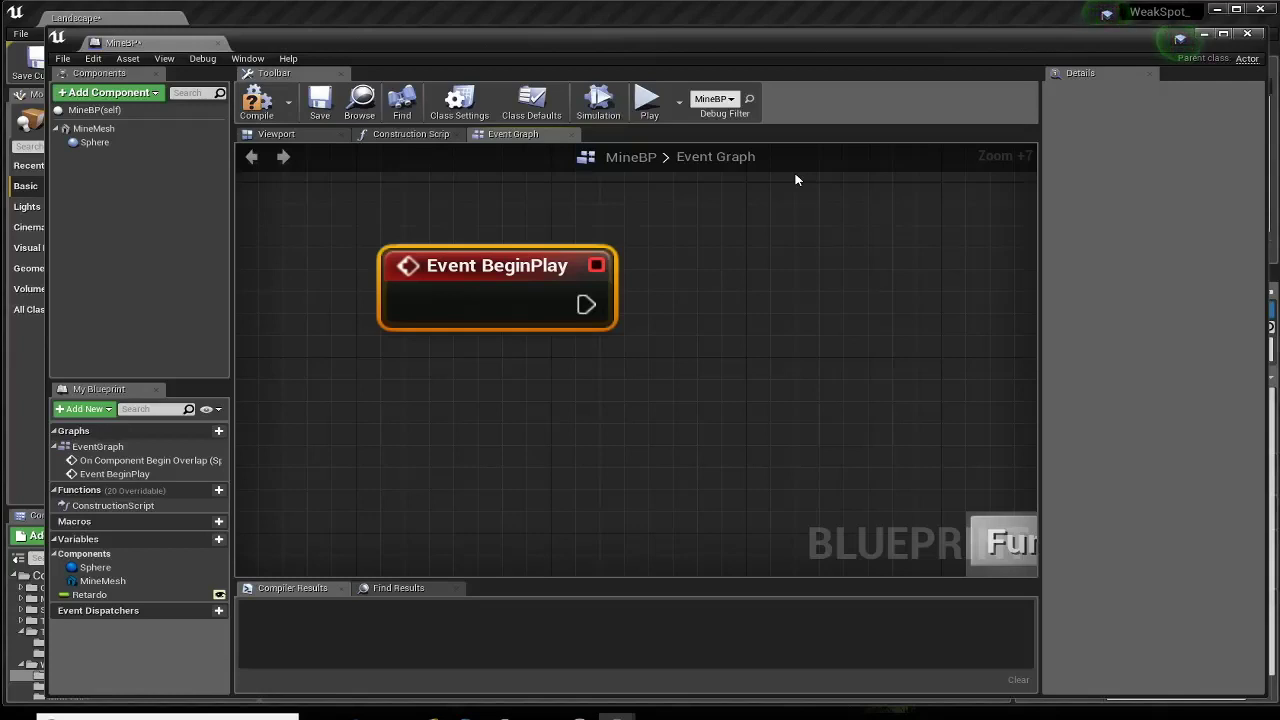
Add a Print String node wired from Event BeginPlay's execution output.
right_drag(648, 374, 586, 403)
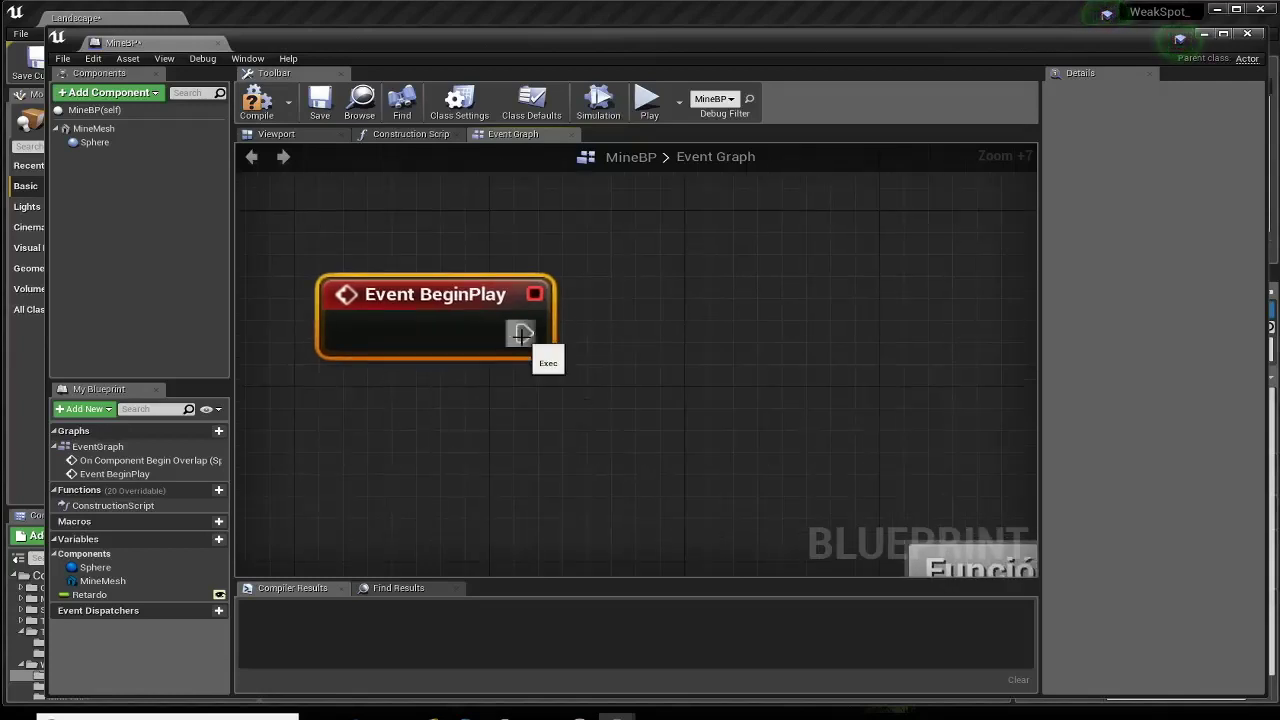
drag(520, 333, 726, 281)
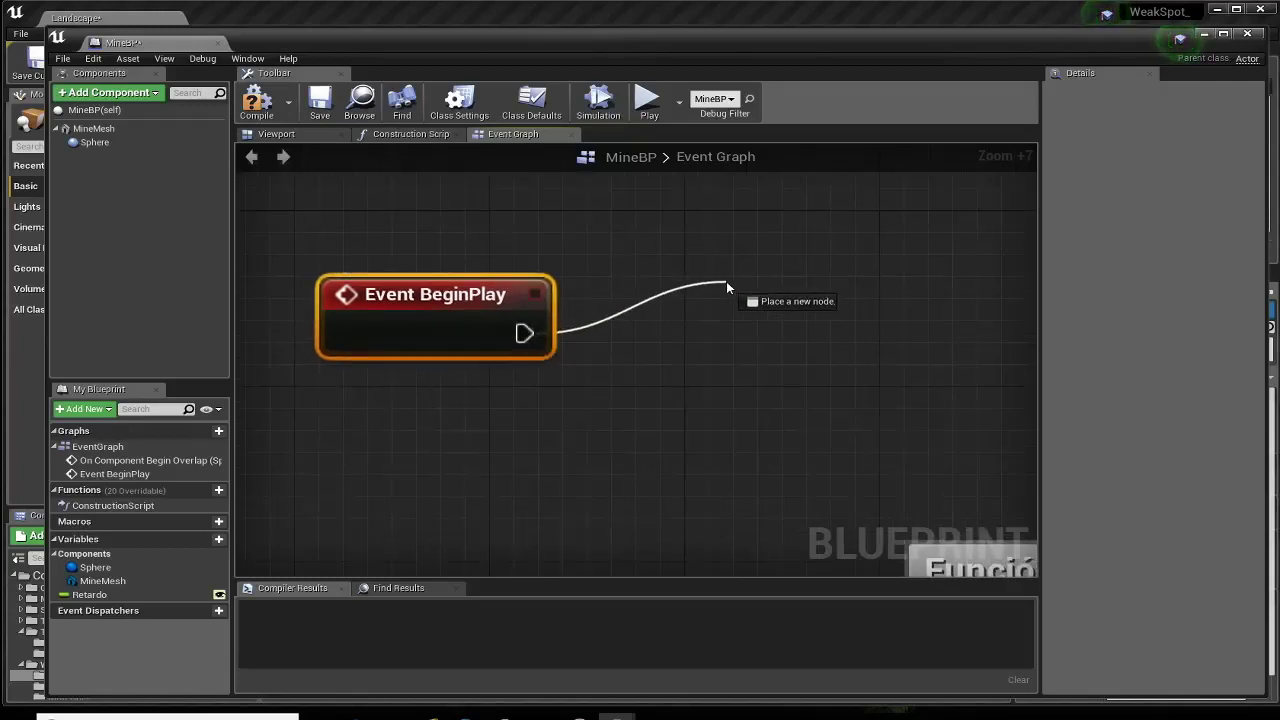
text(PRINT STRING)
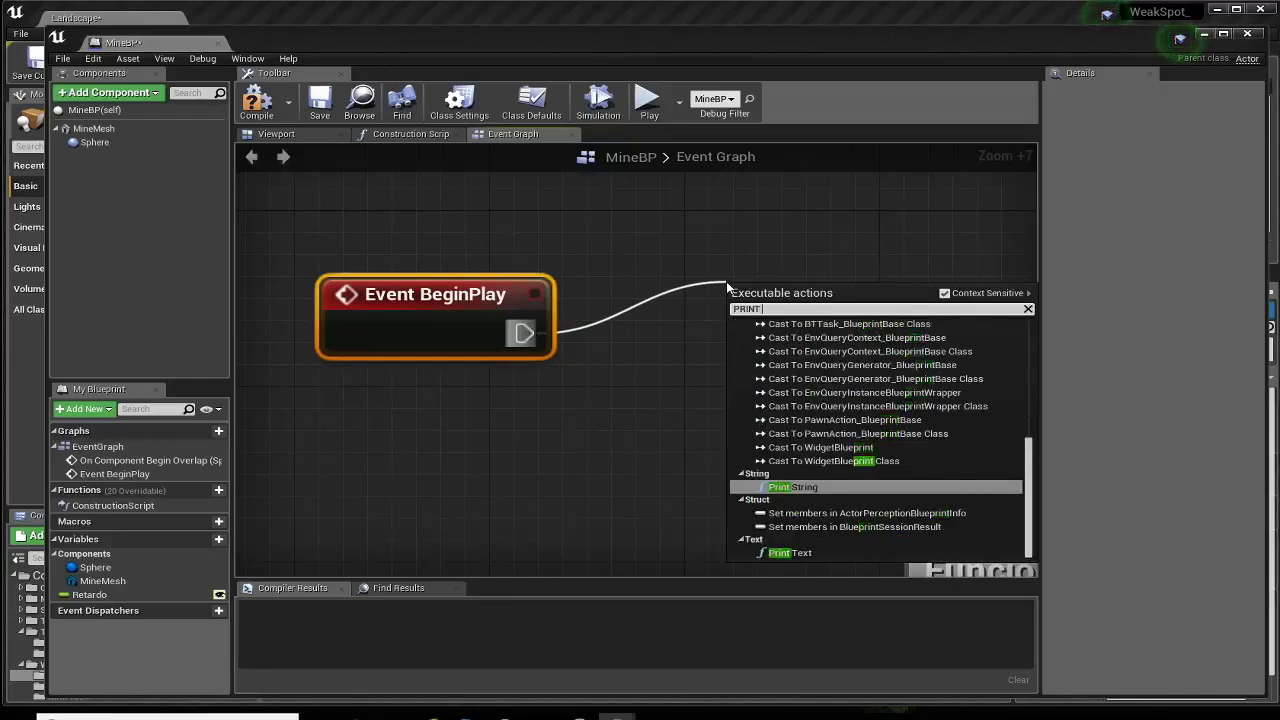
key(Return)
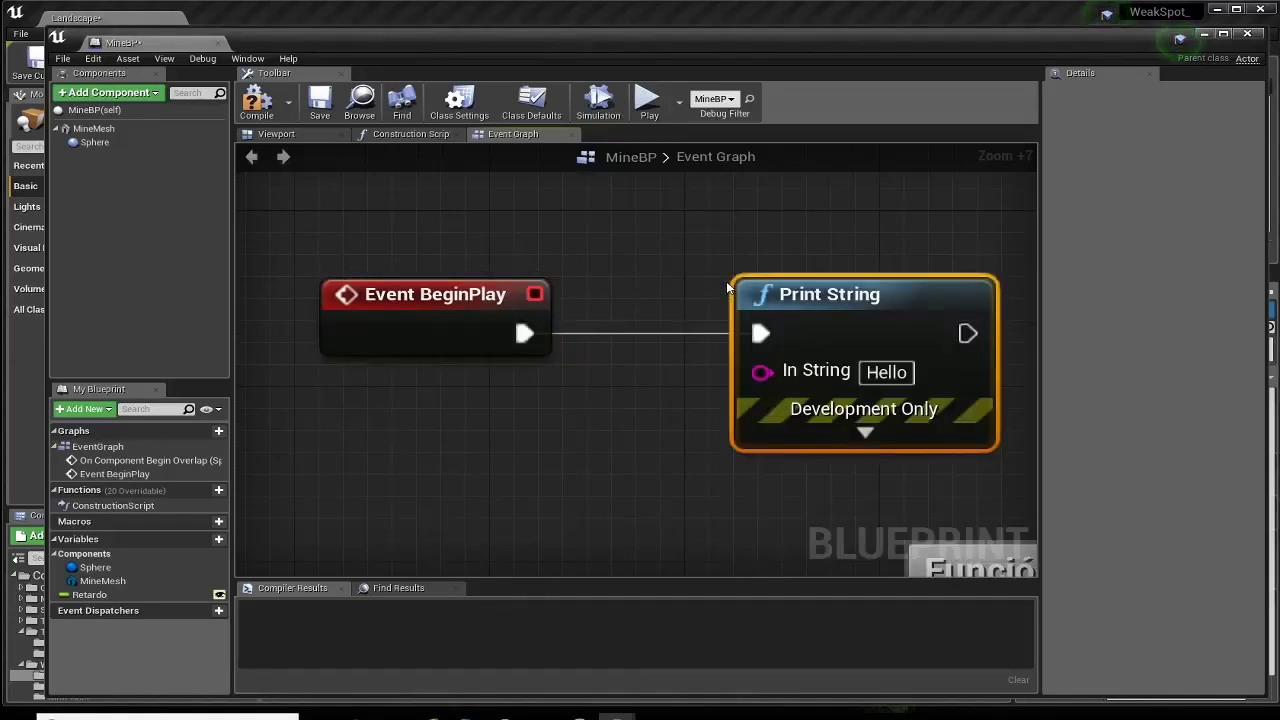
drag(822, 292, 822, 248)
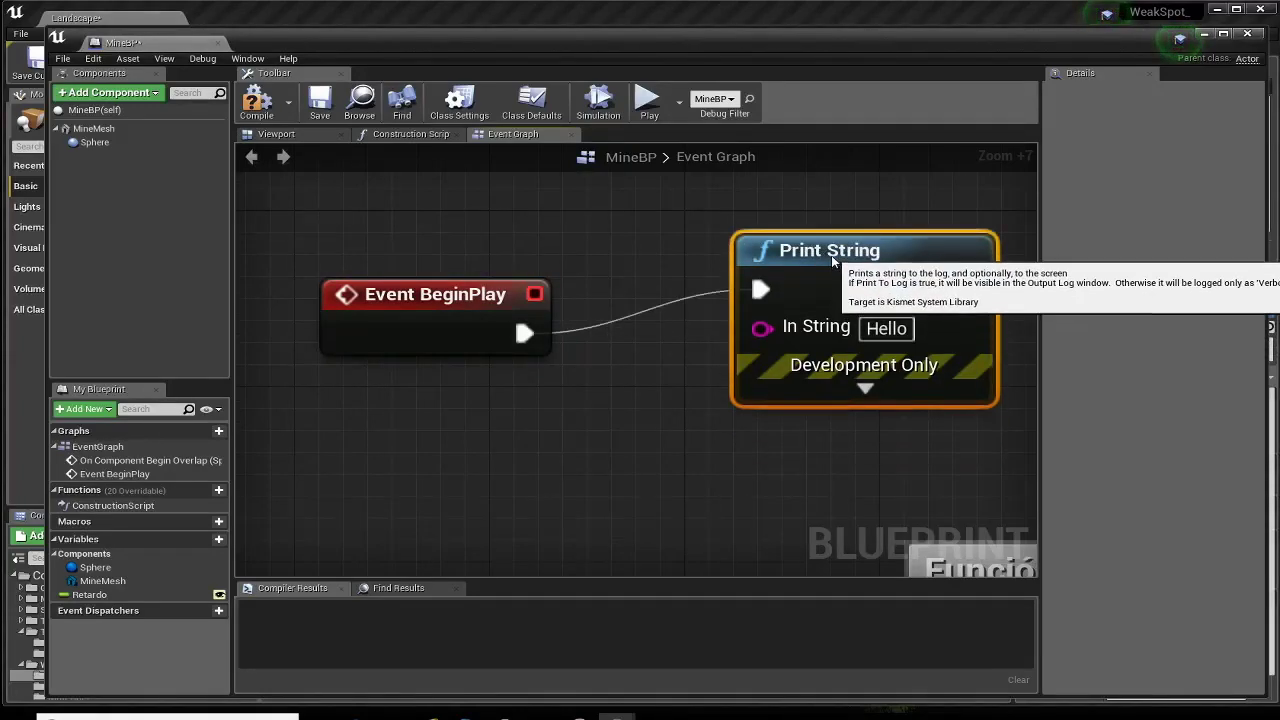
Connect a Retardo getter to Print String's In String through a string conversion node.
right_drag(577, 453, 548, 419)
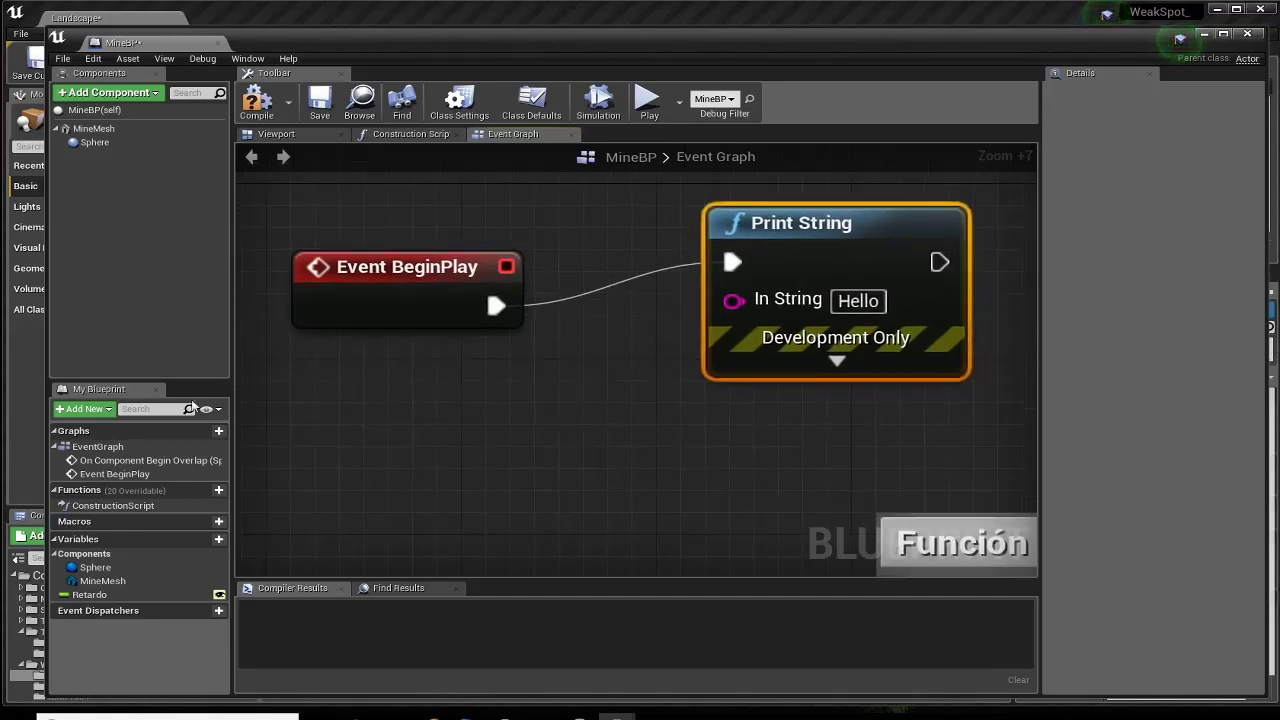
drag(73, 598, 427, 407)
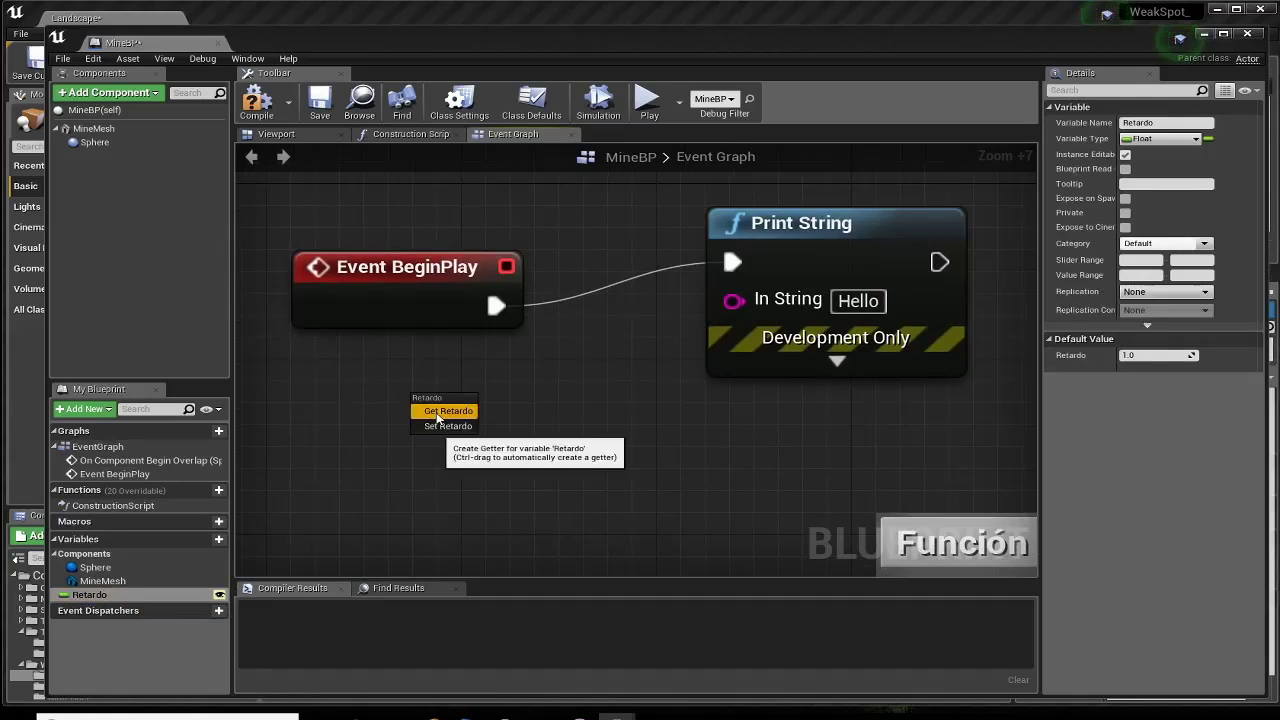
click(447, 411)
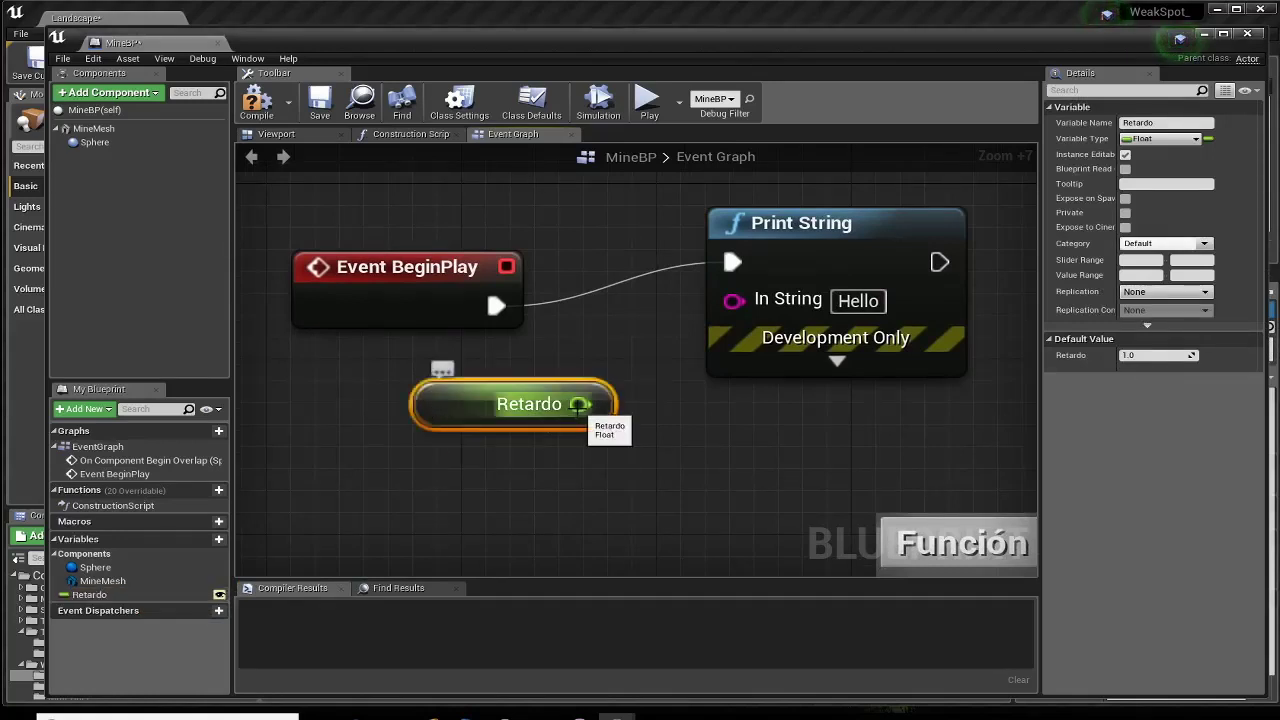
drag(580, 404, 682, 320)
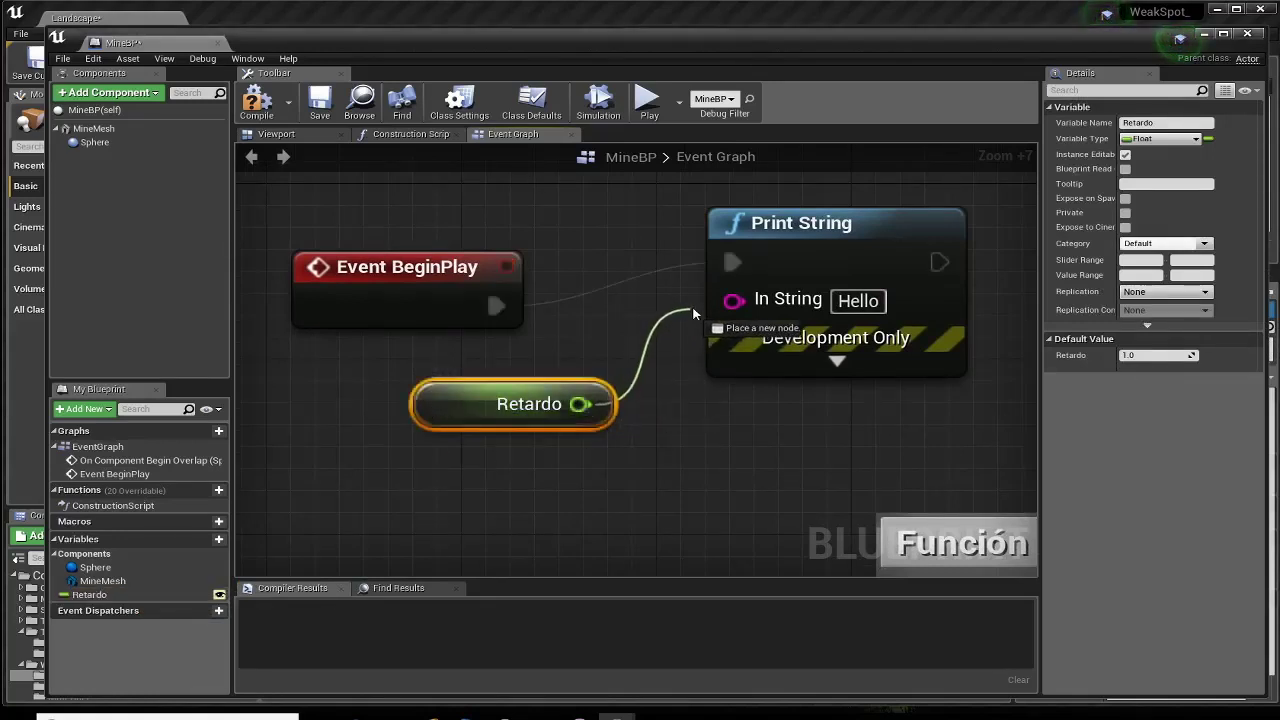
drag(682, 316, 731, 300)
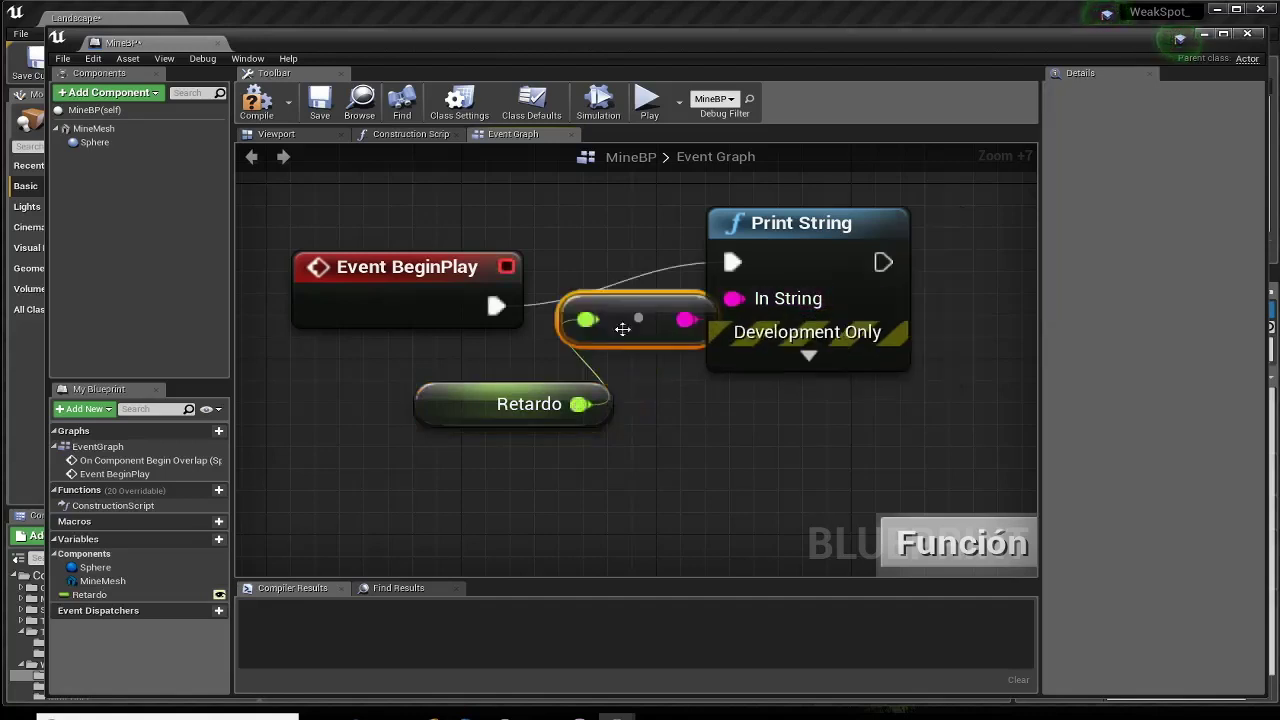
drag(500, 410, 378, 432)
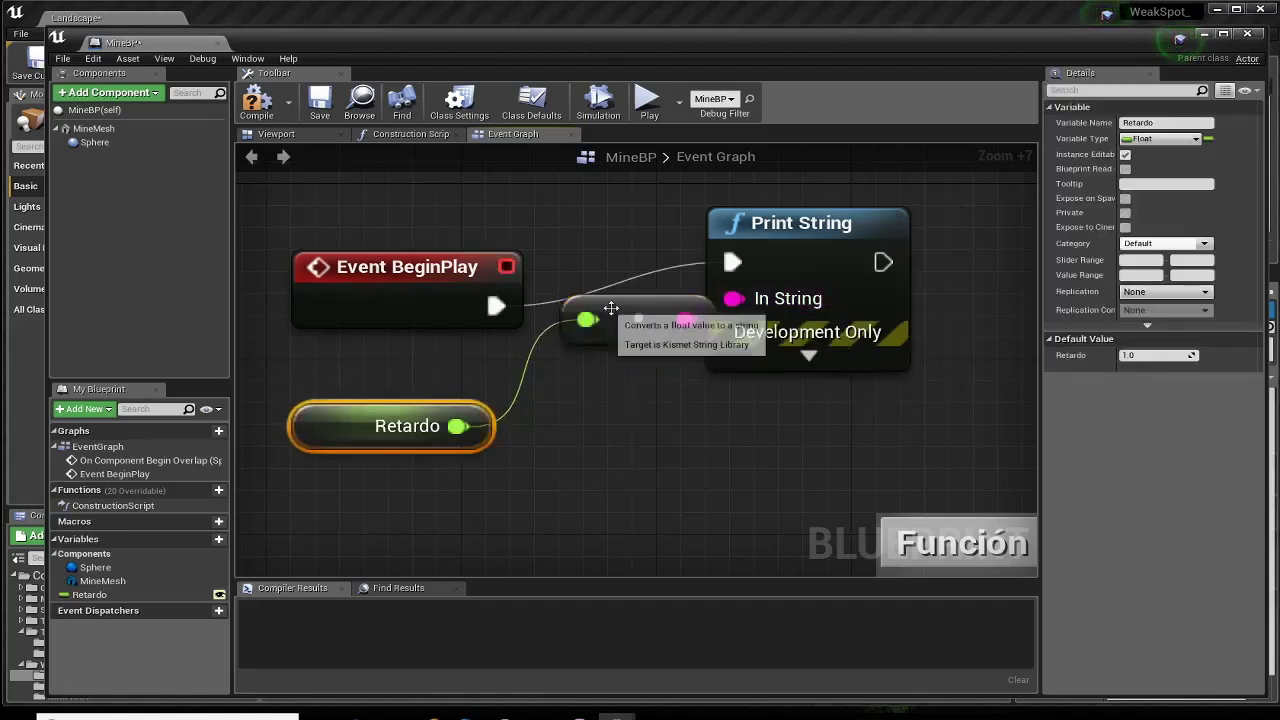
drag(620, 336, 572, 410)
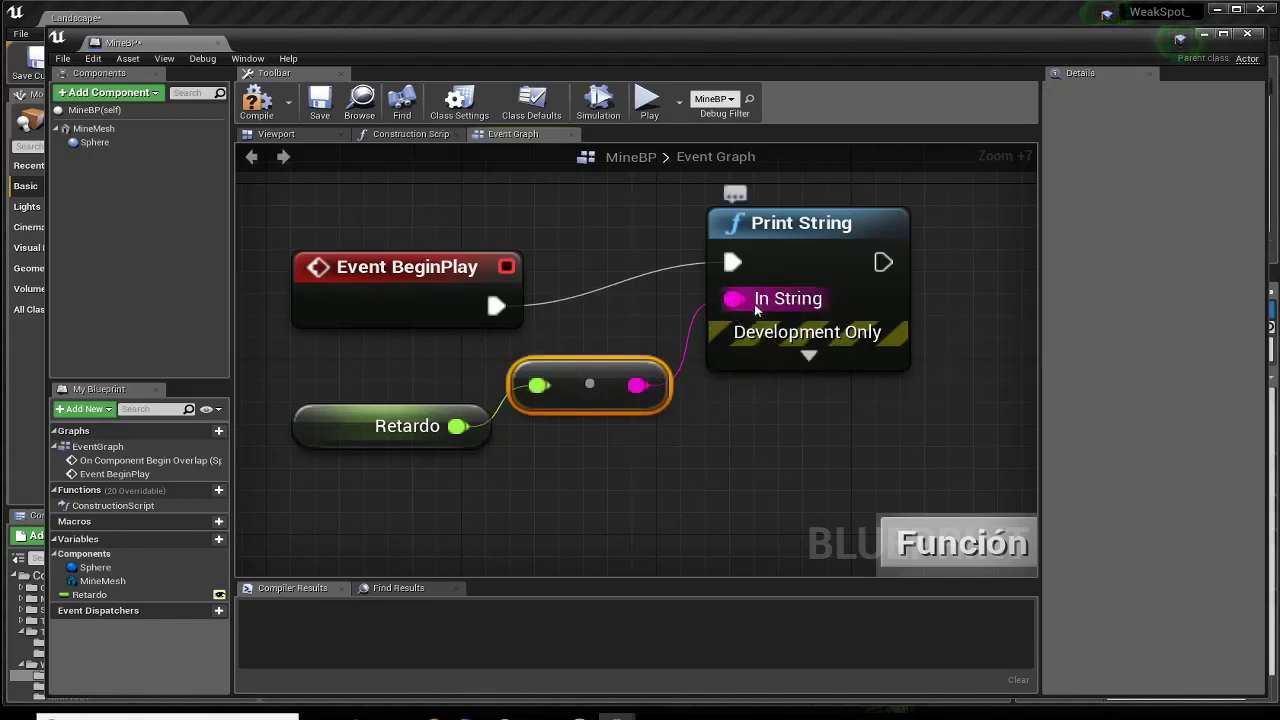
Expand Print String's options and turn off Print to Log.
click(808, 358)
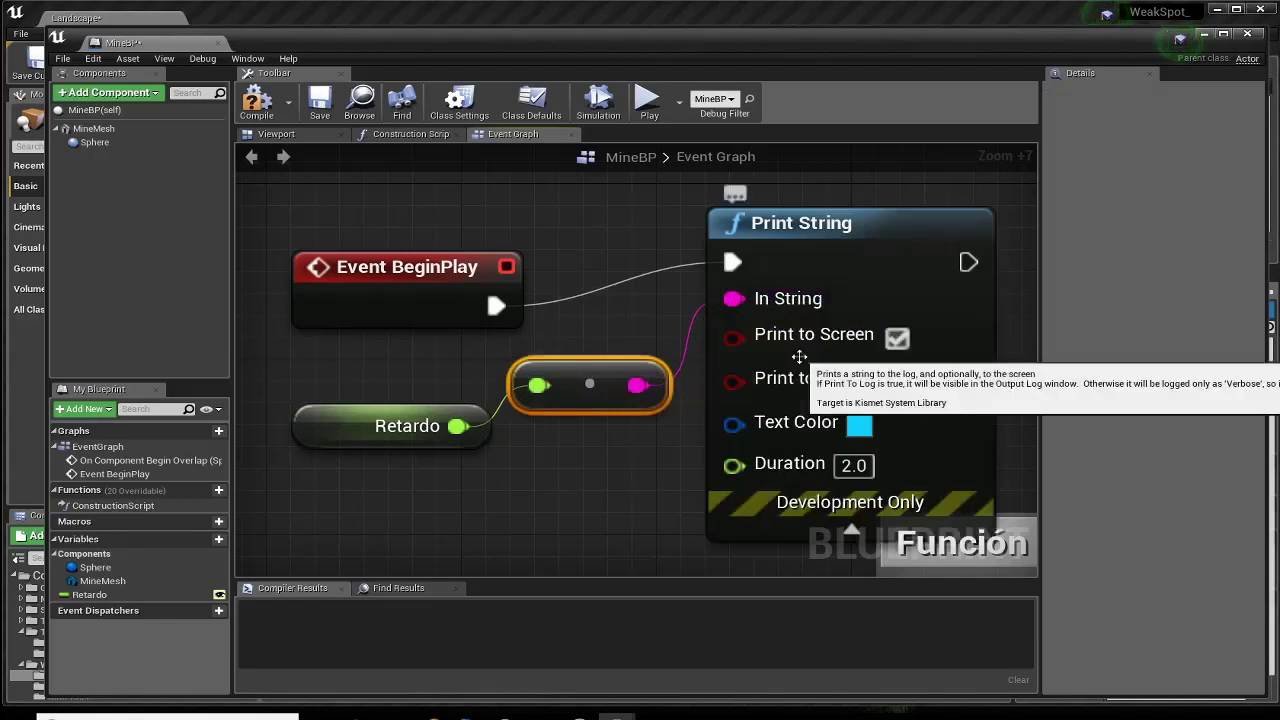
right_drag(792, 464, 680, 410)
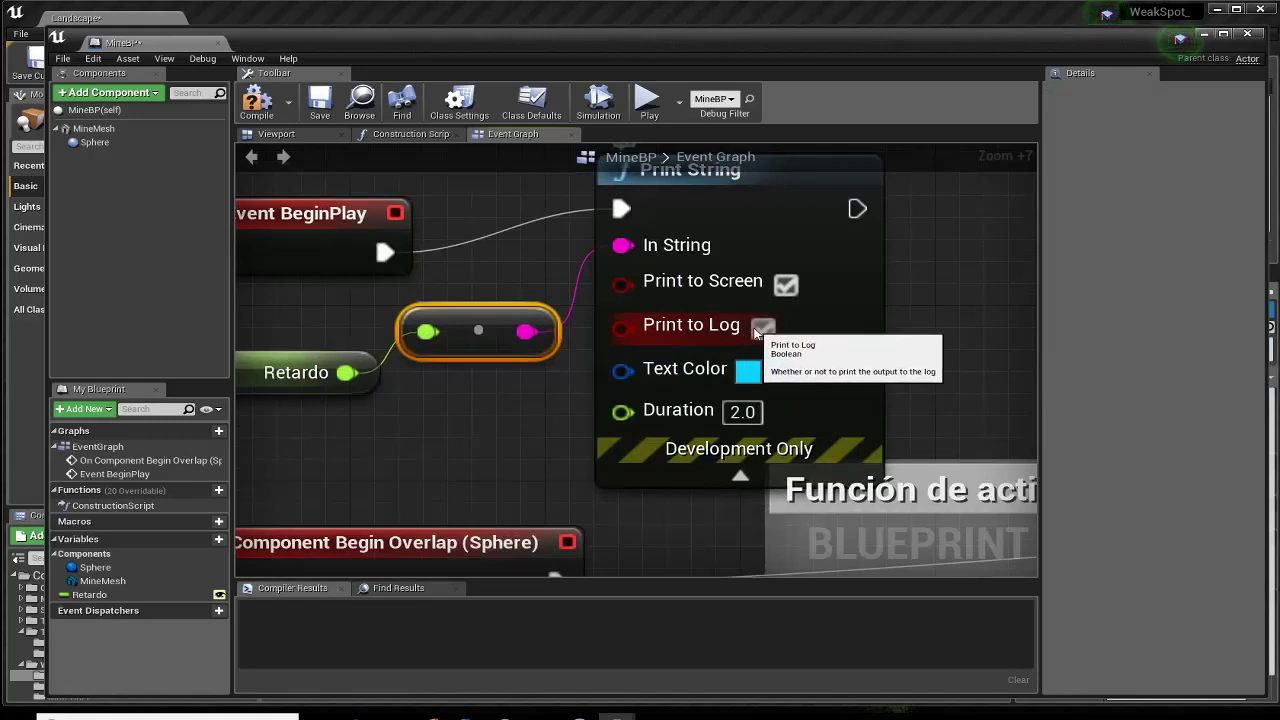
click(762, 328)
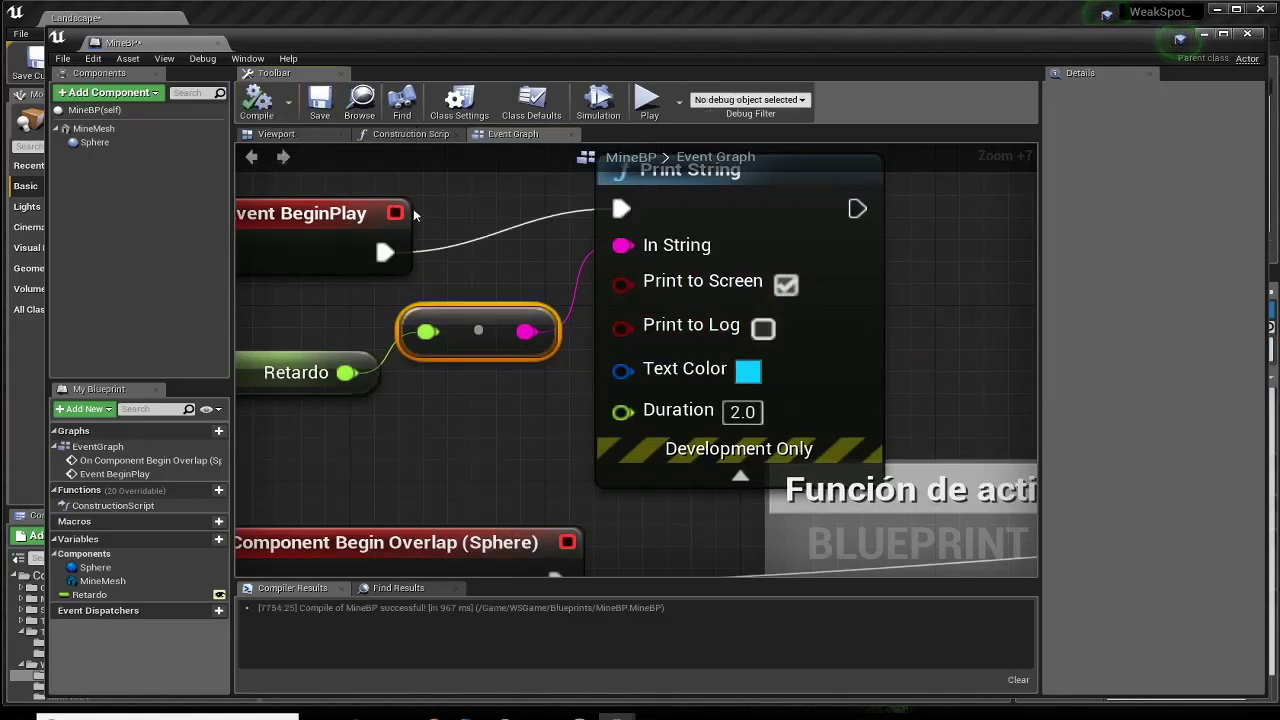
Play the level, run the character toward the mines, then stop and fly the camera back to them.
click(1257, 36)
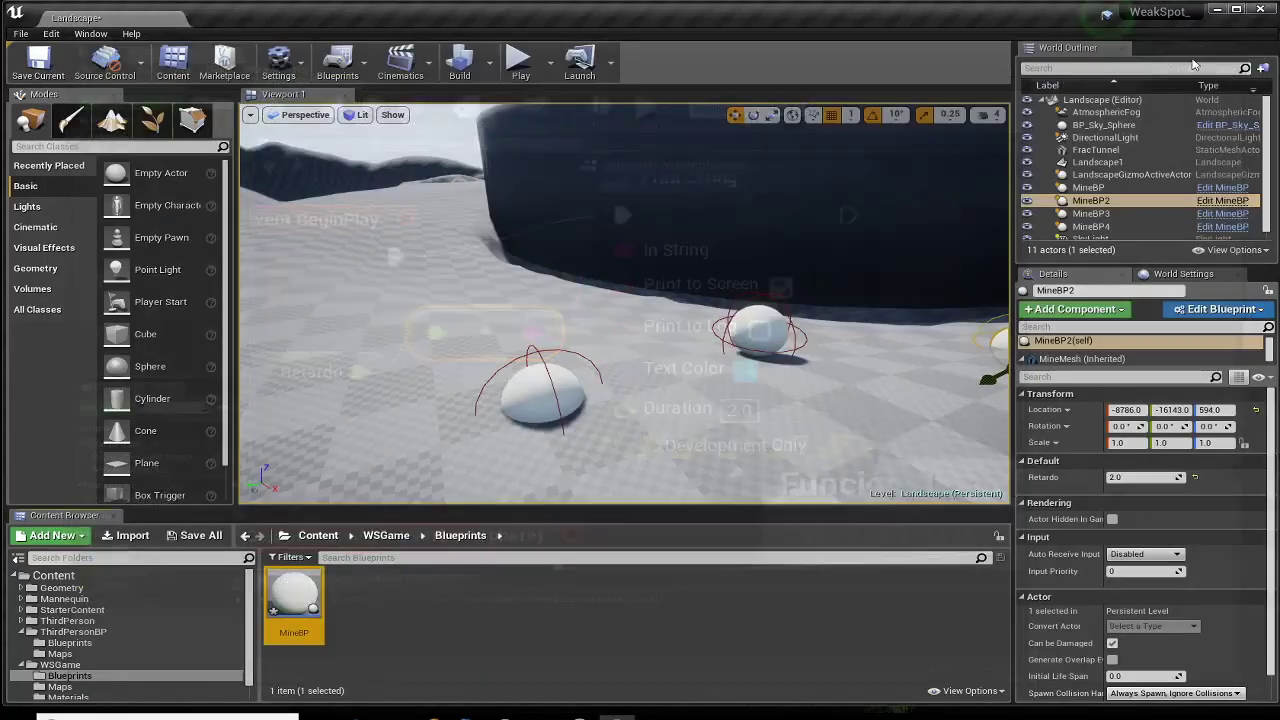
mouse_move(552, 309)
right_down()
mouse_move(600, 300)
mouse_move(375, 255)
right_up()
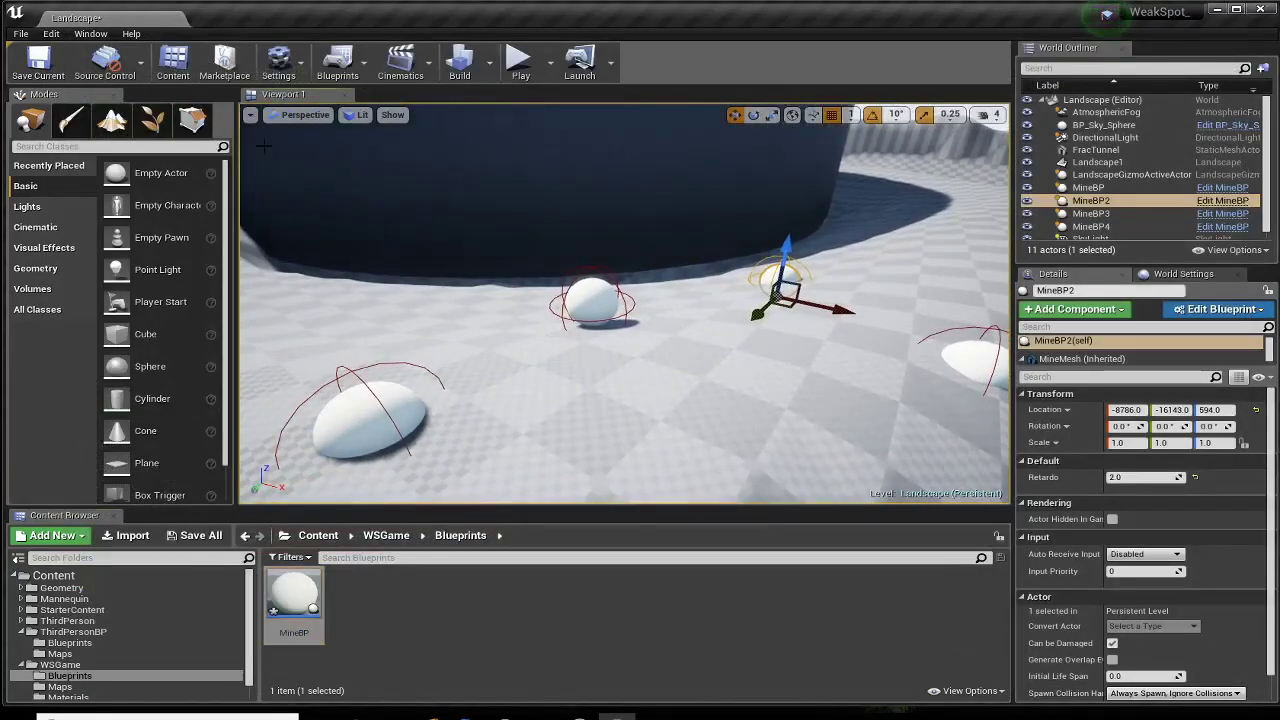
click(519, 62)
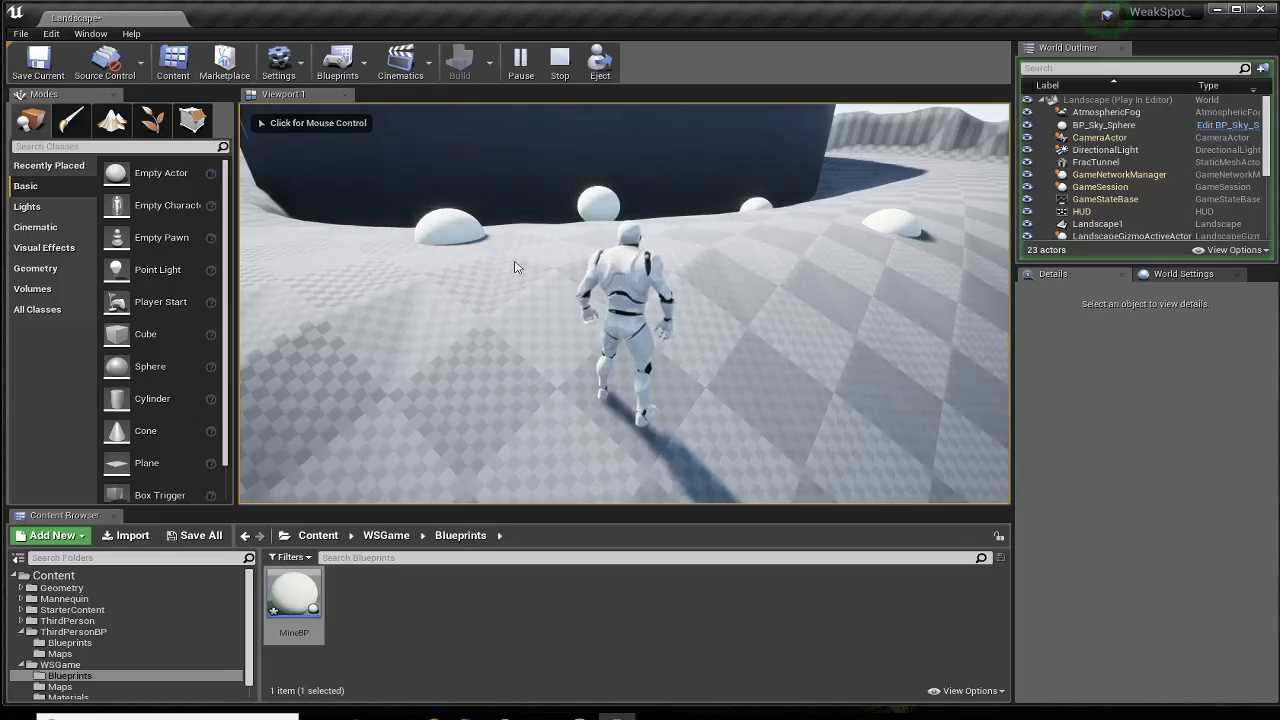
click(515, 267)
key(w)
key(Escape)
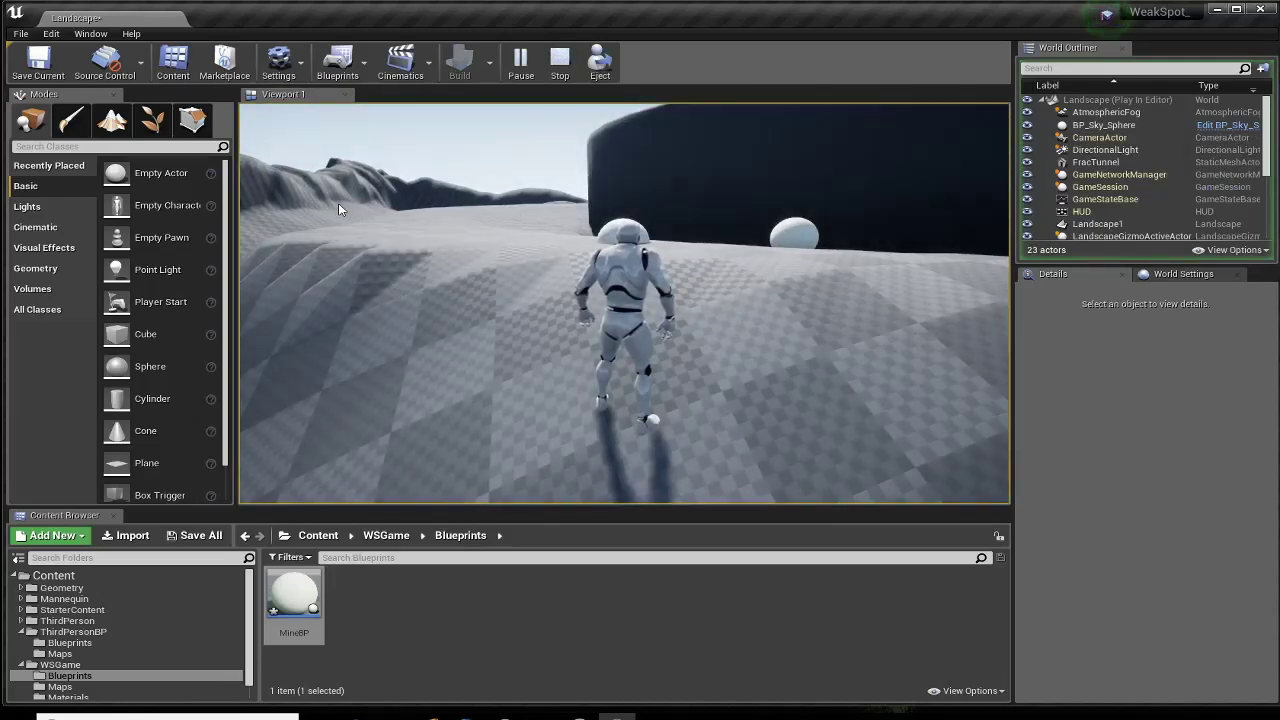
key(Escape)
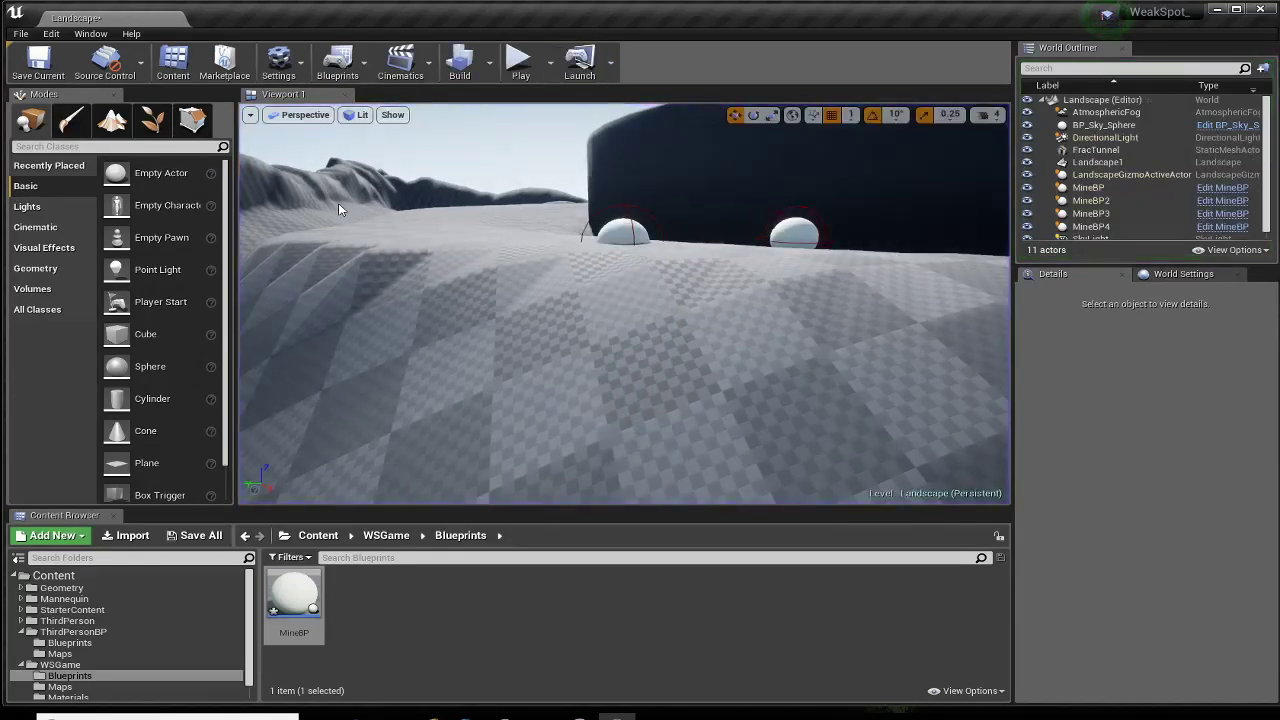
key(Up)
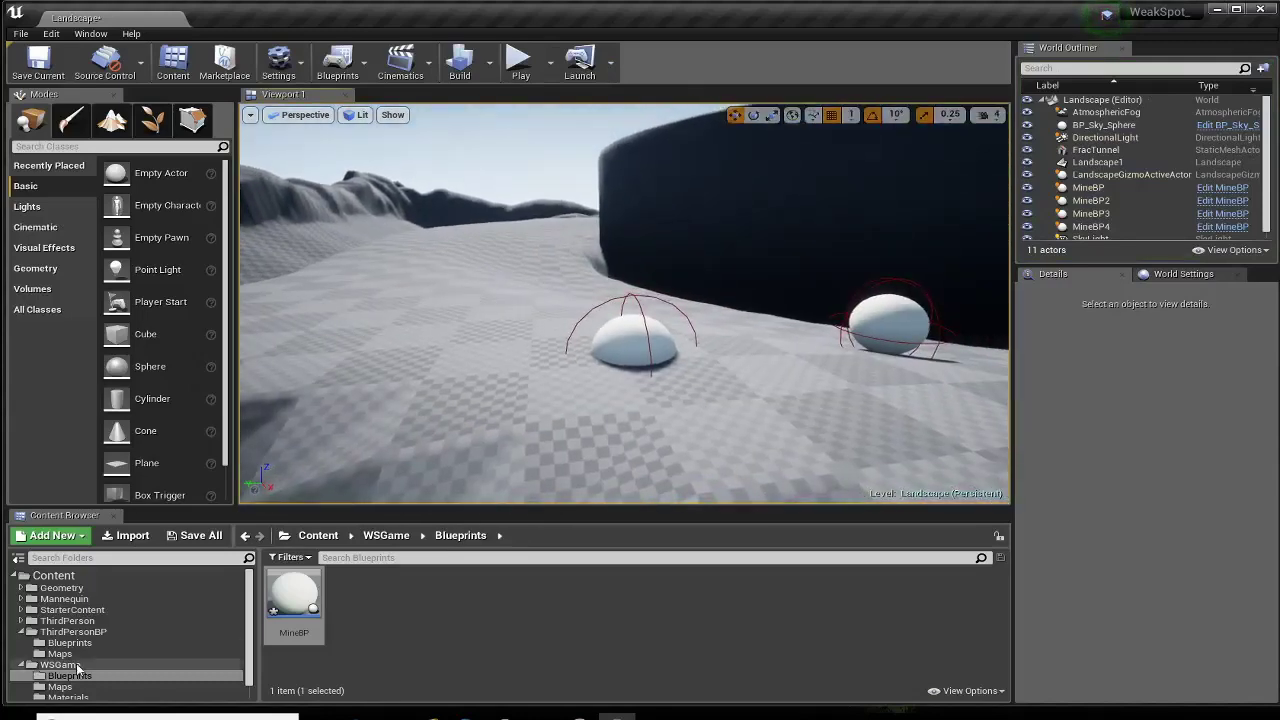
scroll(70, 680, down, 1)
click(64, 694)
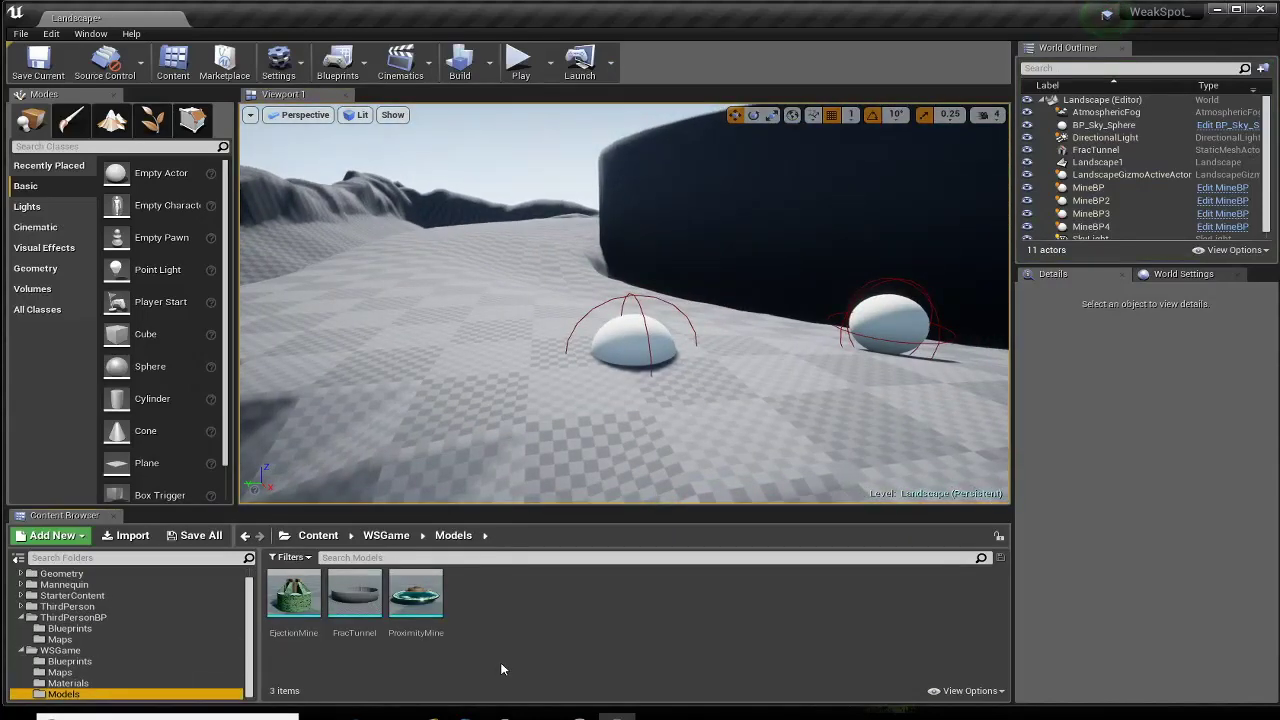
mouse_move(396, 594)
mouse_move(580, 437)
right_down()
mouse_move(580, 425)
mouse_move(720, 430)
right_up()
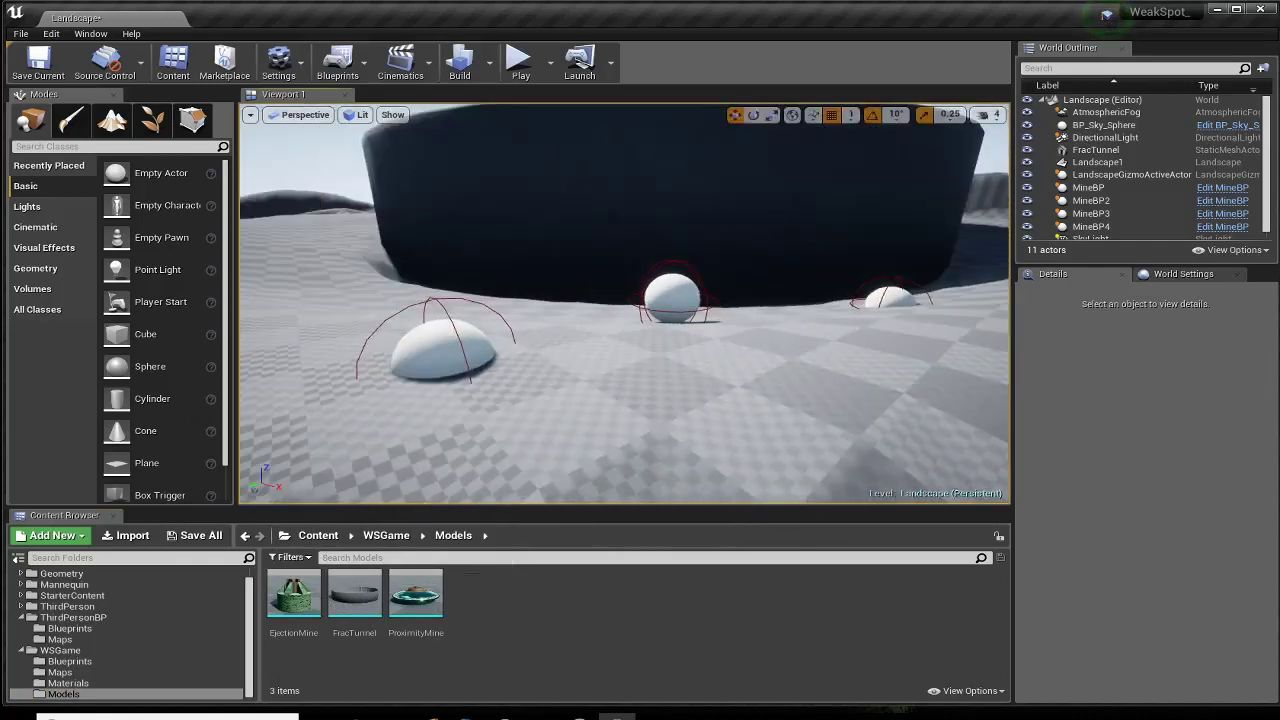
click(434, 598)
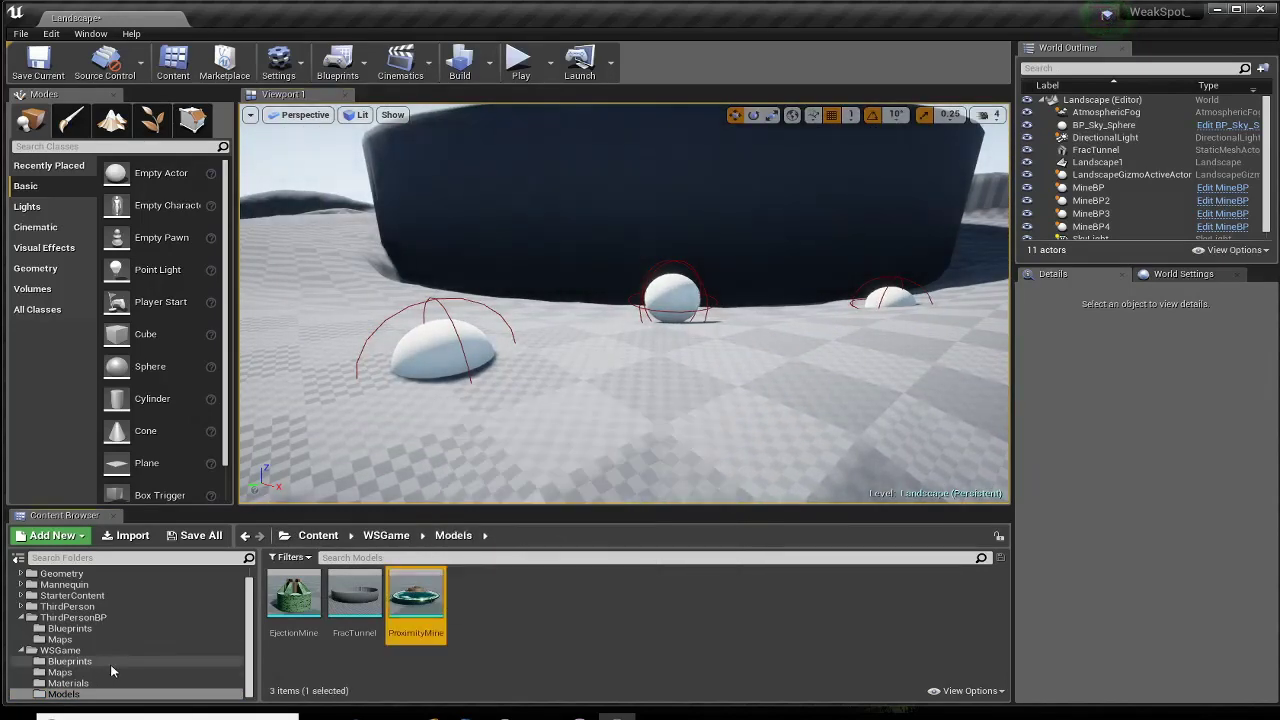
click(293, 597)
click(358, 599)
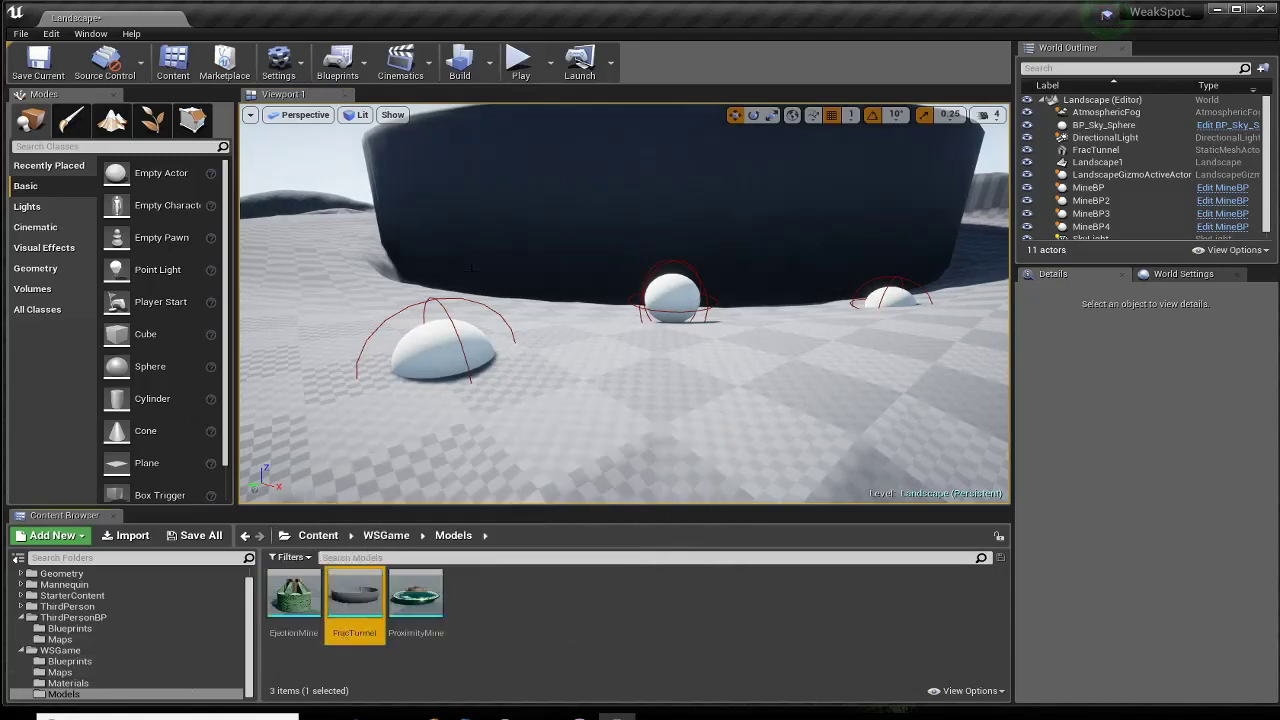
double_click(413, 597)
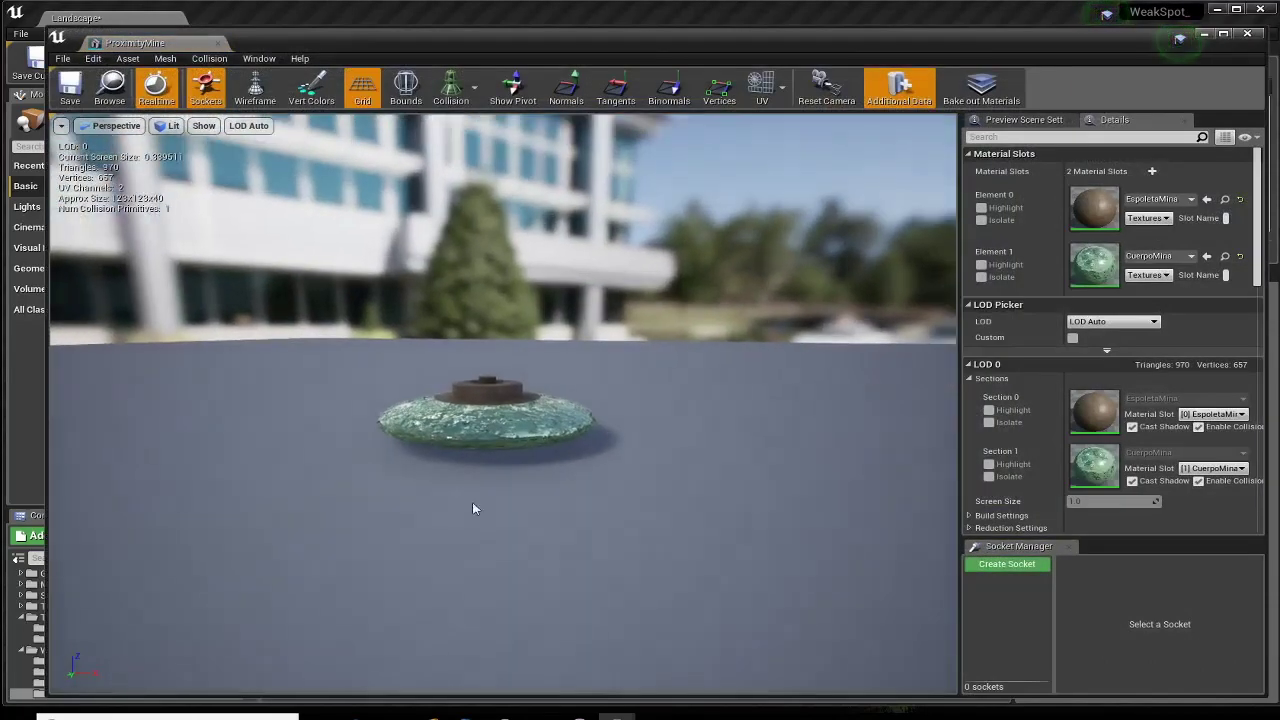
scroll(450, 465, up, 3)
drag(473, 455, 520, 500)
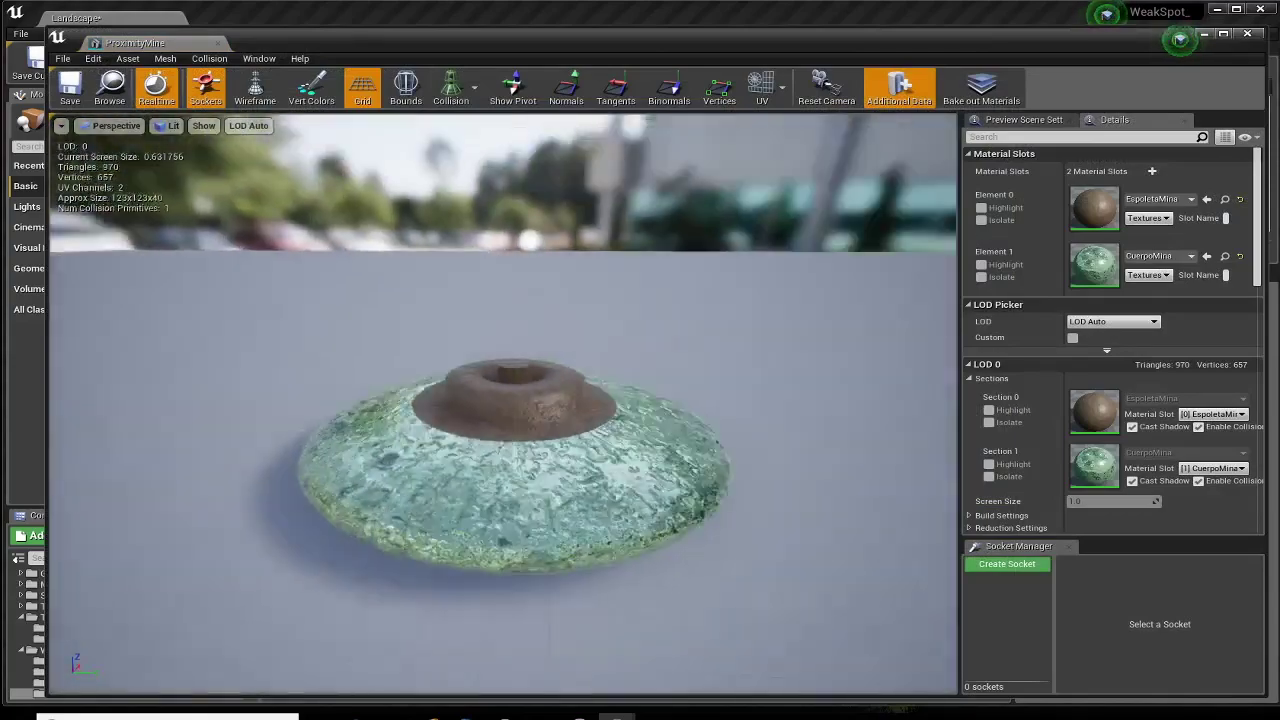
mouse_move(500, 455)
mouse_down()
mouse_move(480, 450)
mouse_move(475, 395)
mouse_up()
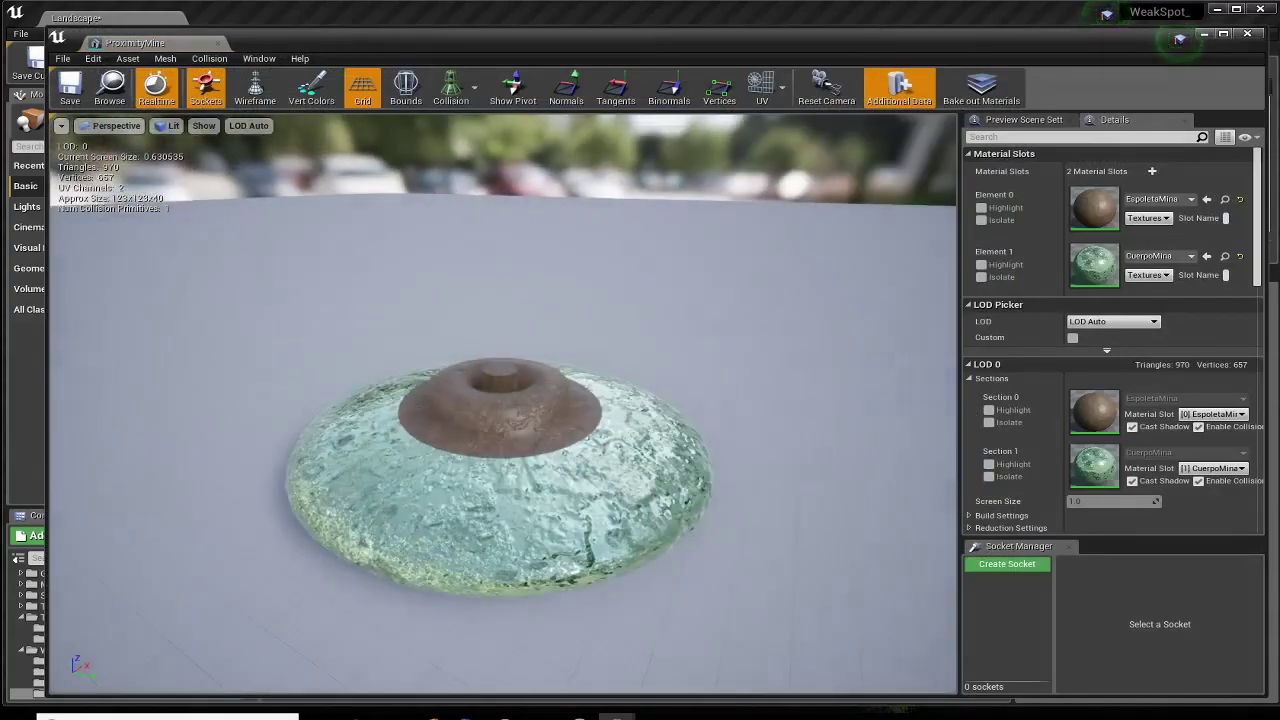
drag(580, 60, 555, 25)
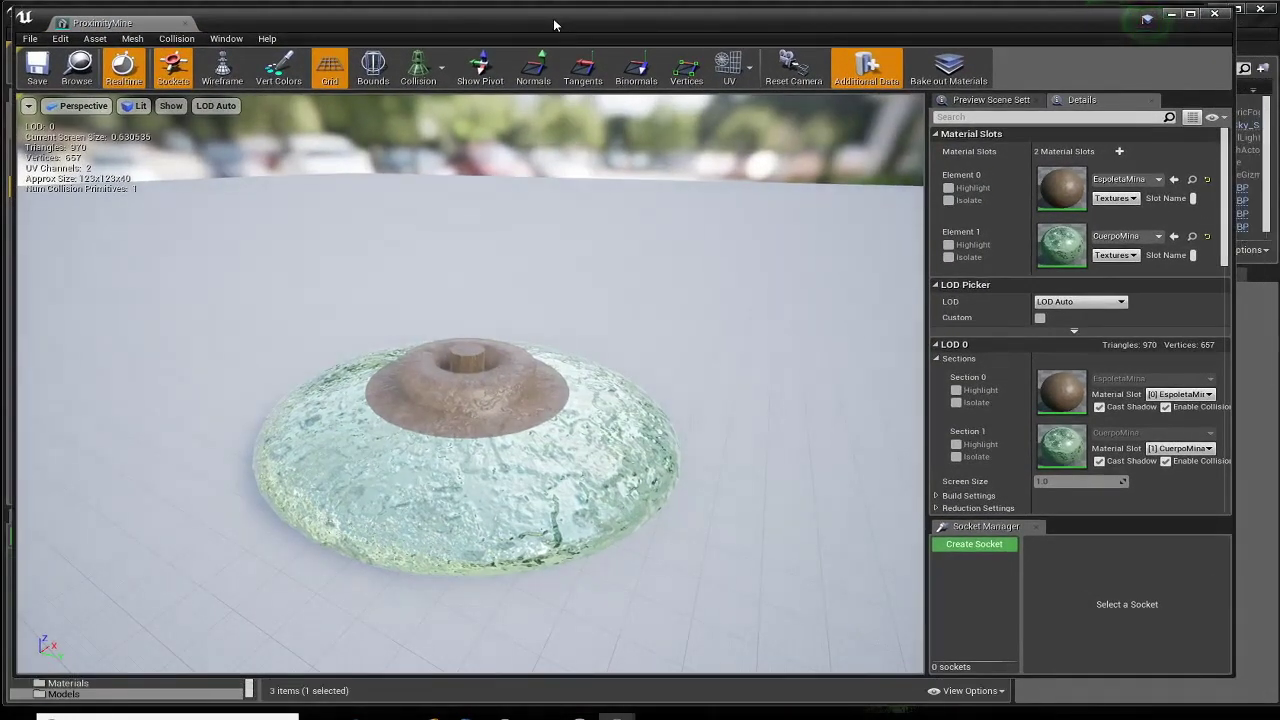
drag(555, 25, 557, 22)
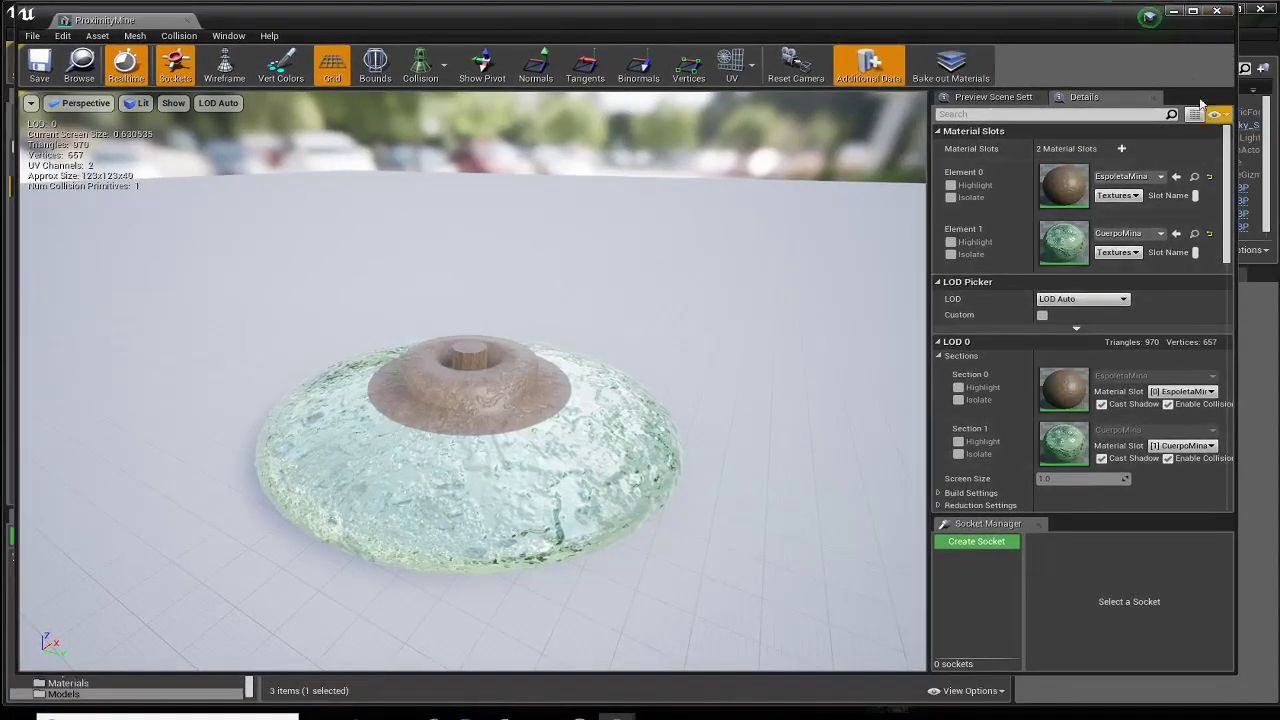
click(1224, 10)
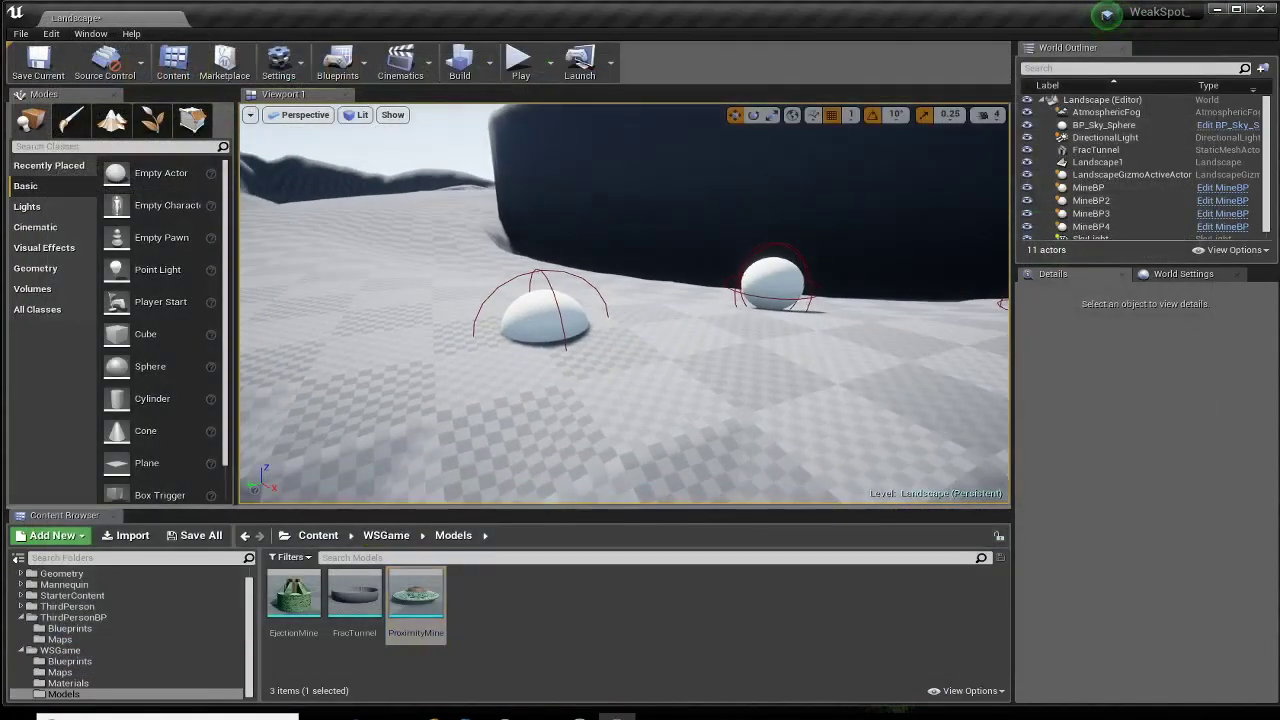
Open MineBP from the Blueprints folder and set MineMesh's Static Mesh to ProximityMine.
click(528, 318)
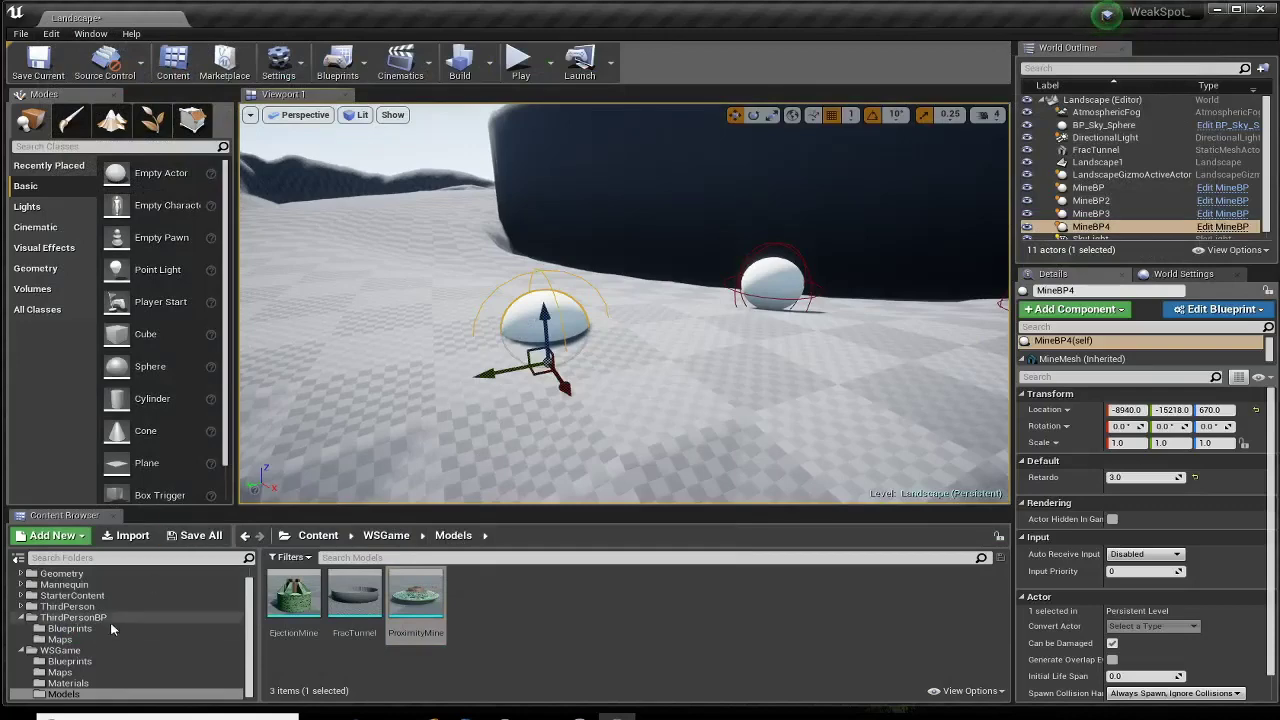
click(70, 661)
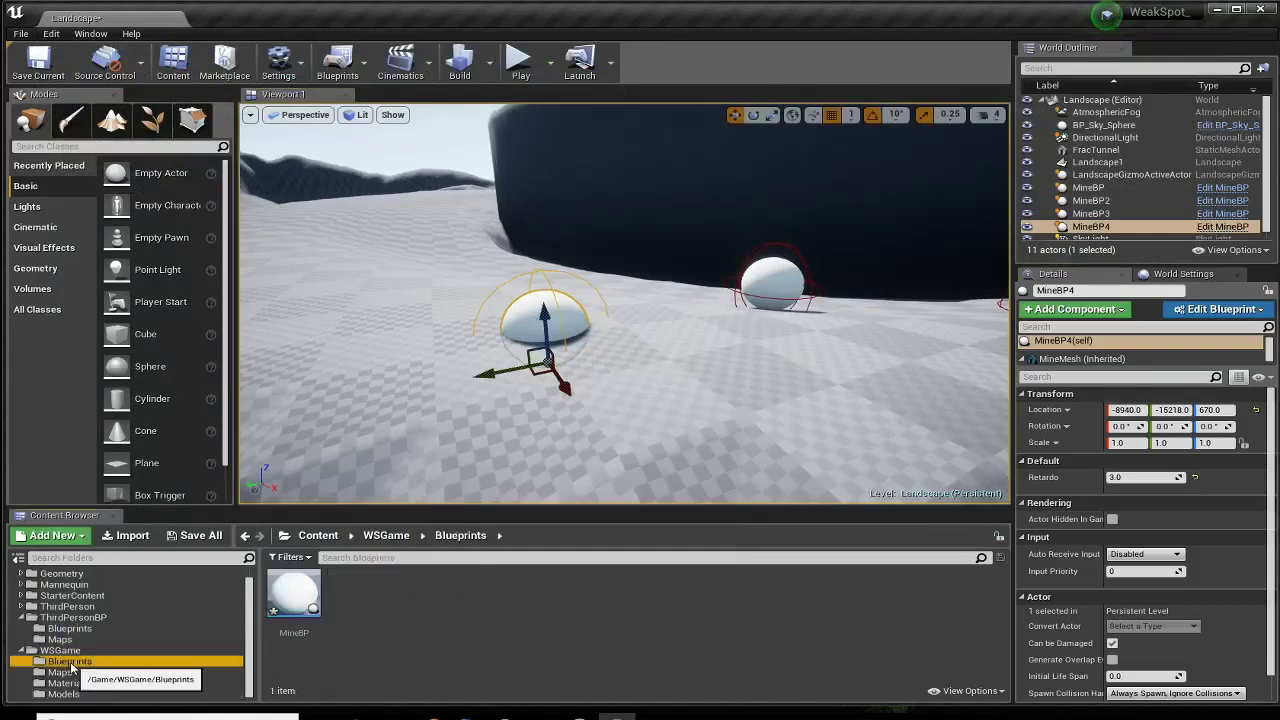
double_click(291, 595)
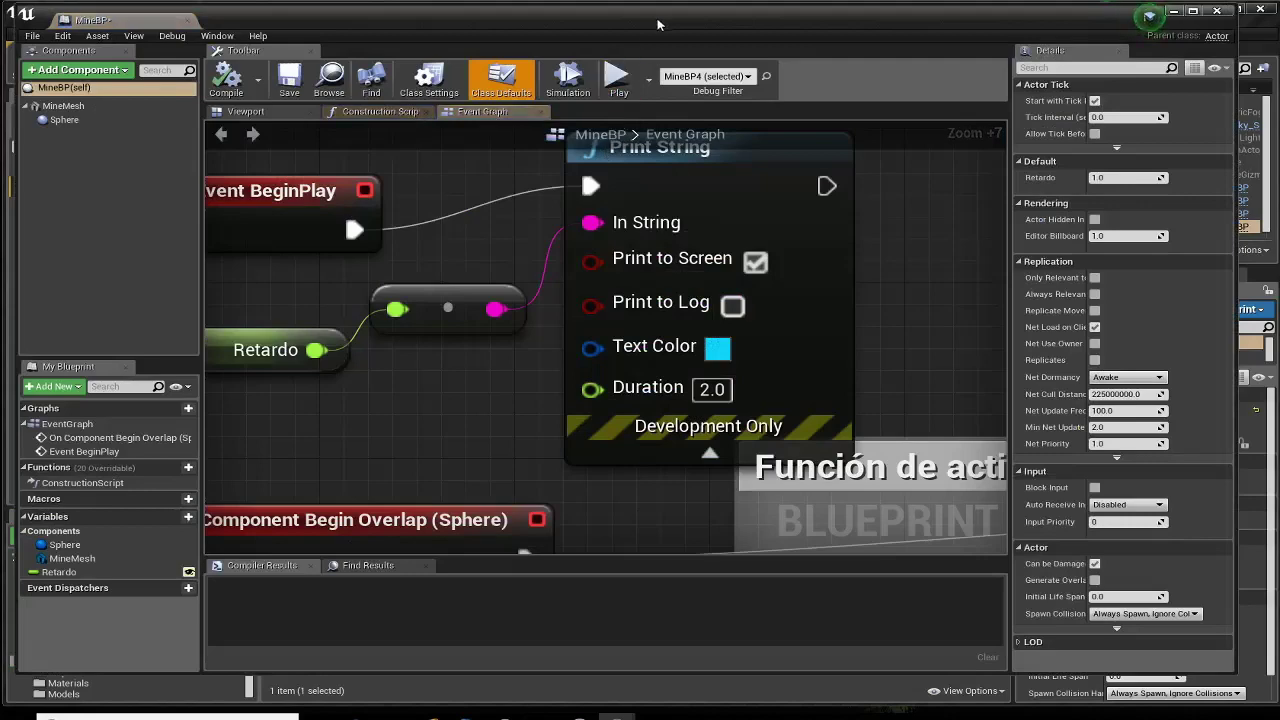
click(50, 108)
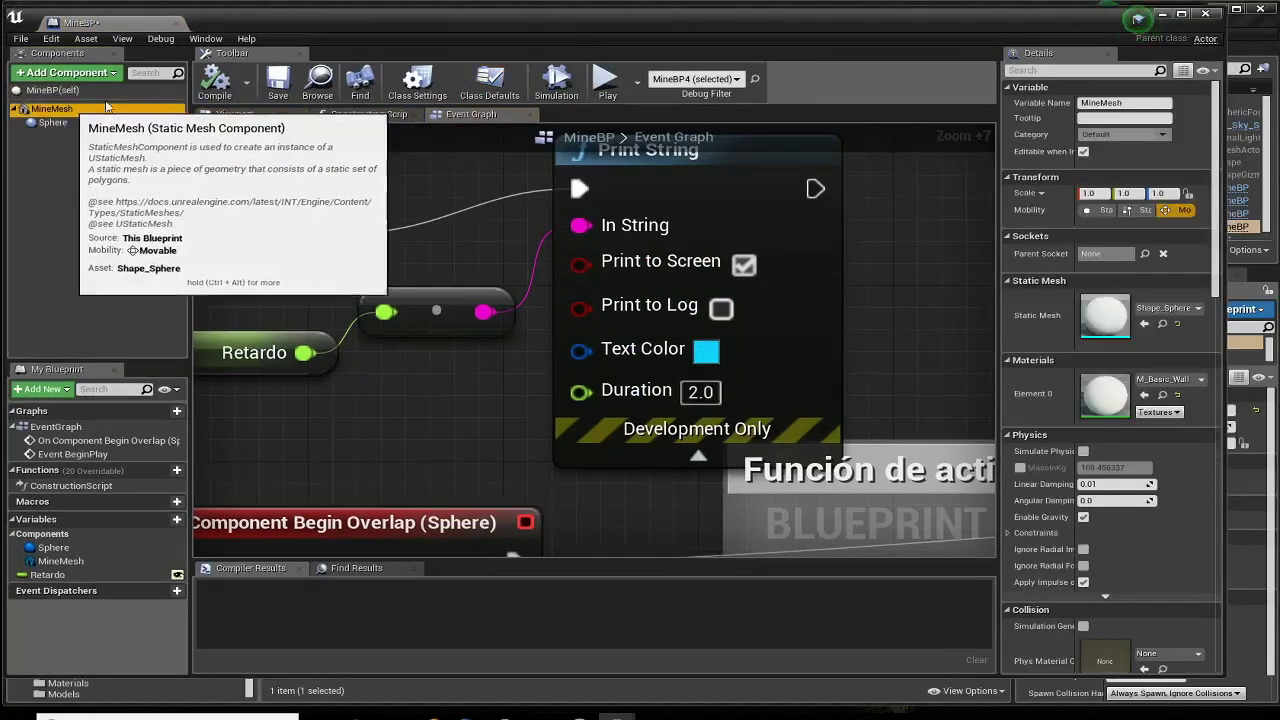
drag(998, 190, 808, 200)
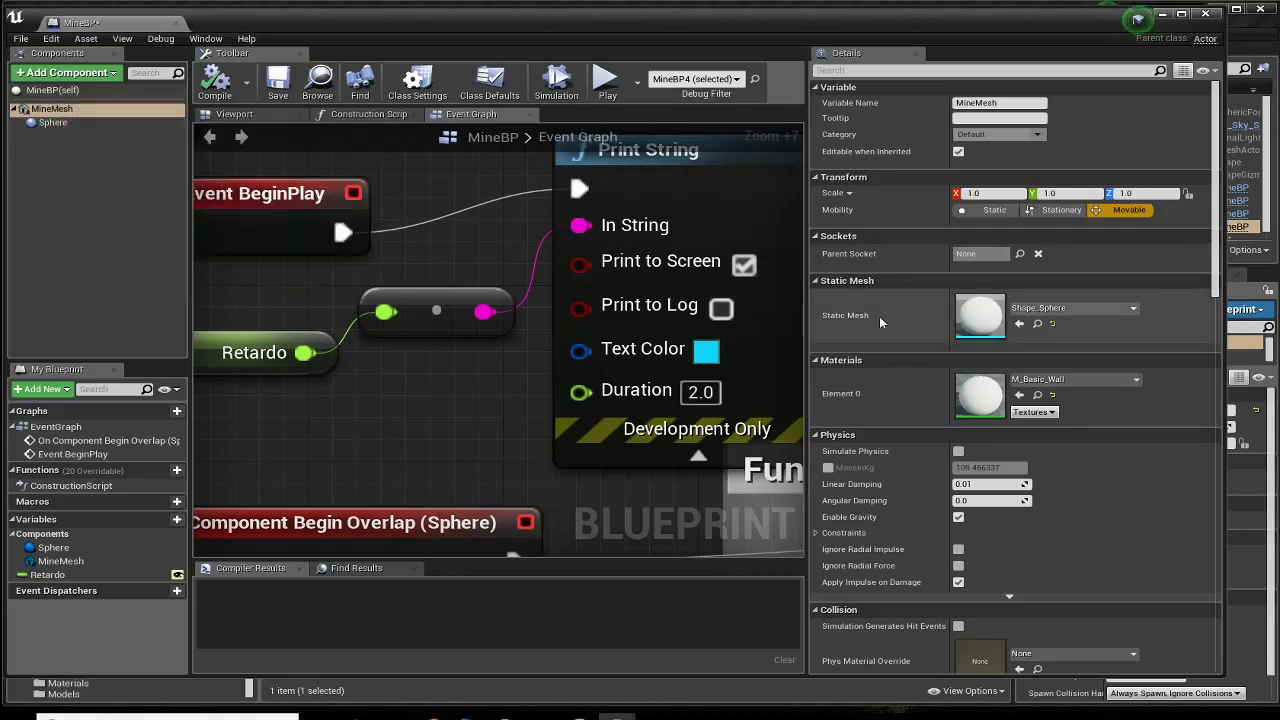
click(1058, 312)
text(p)
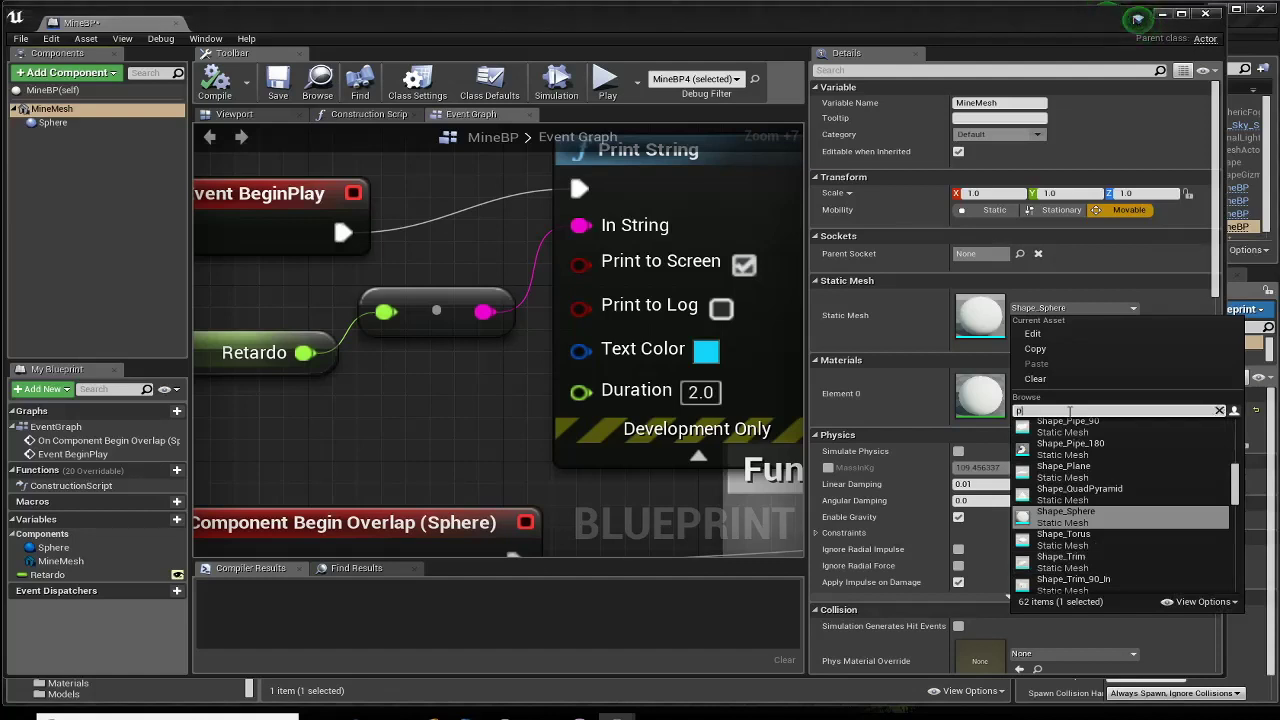
text(roxi)
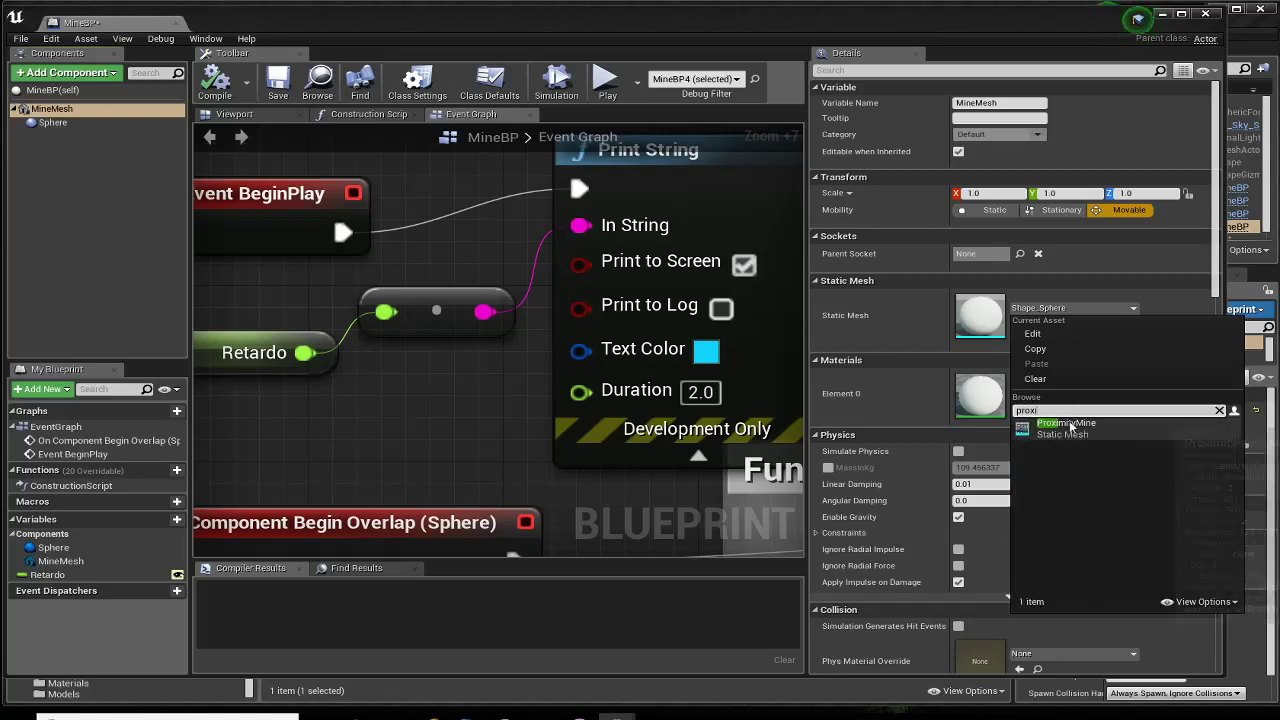
click(1069, 422)
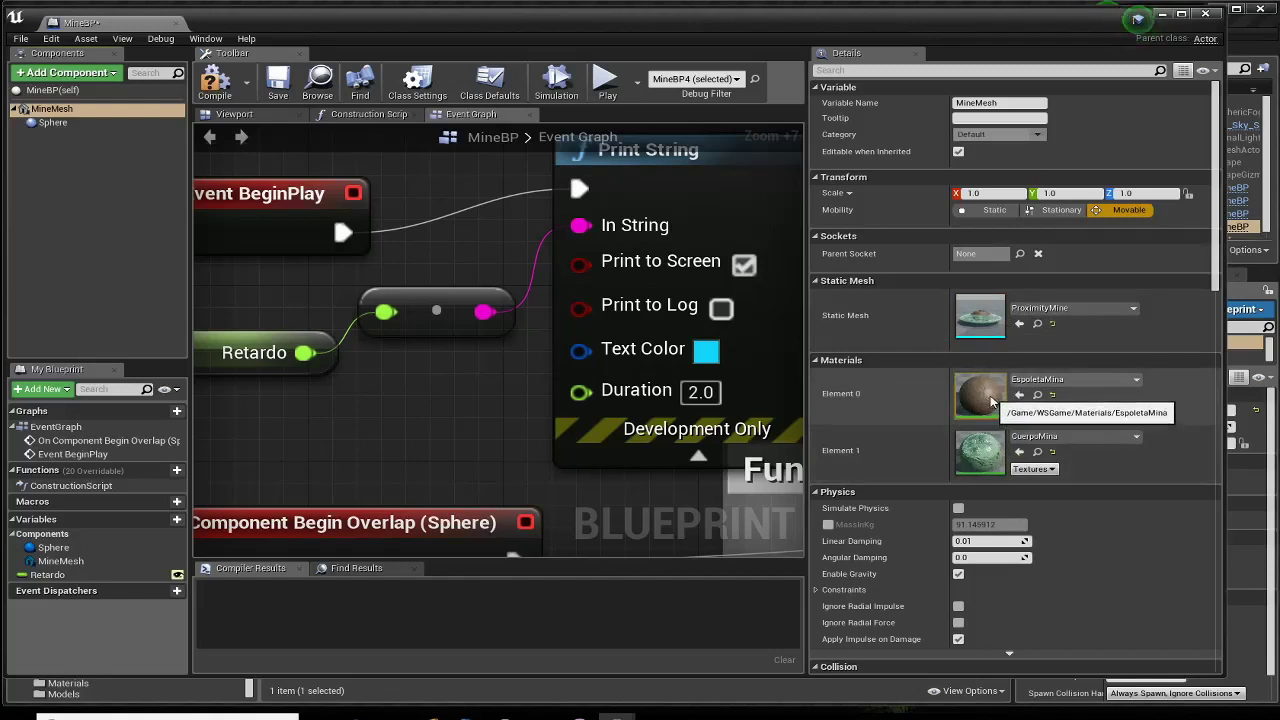
Compile MineBP with its new mesh and close the blueprint editor.
click(213, 94)
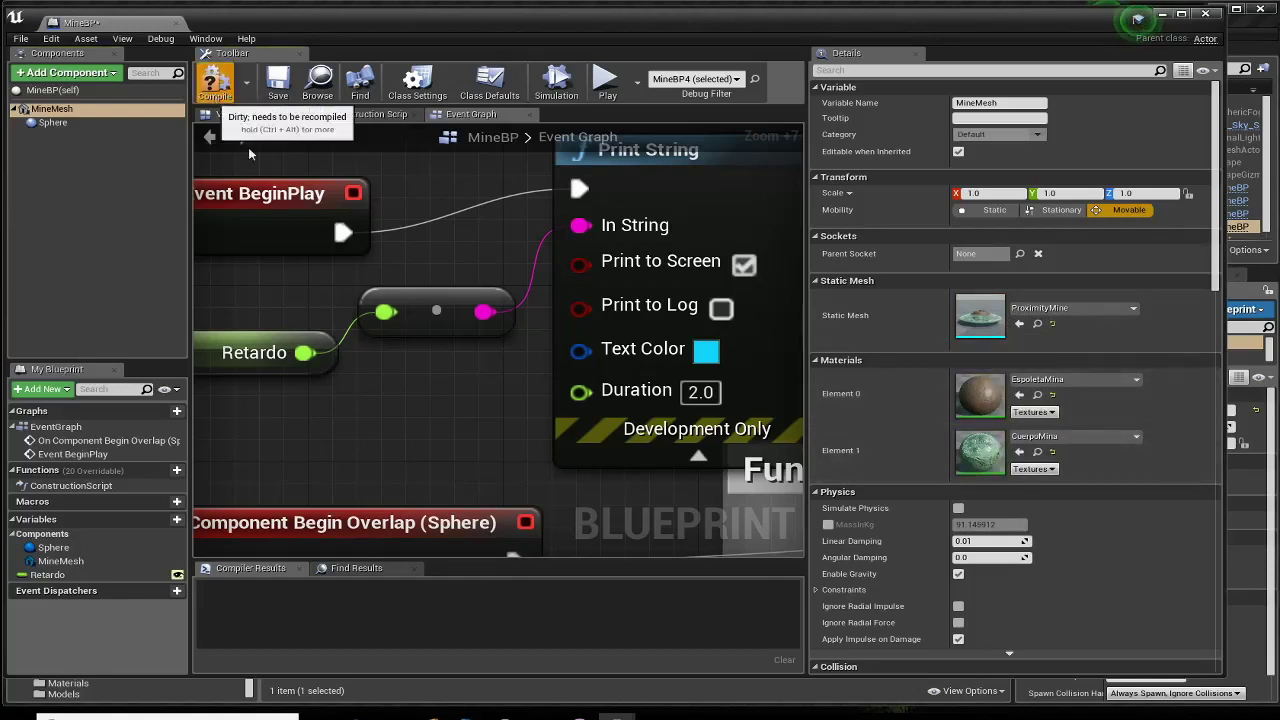
click(1217, 16)
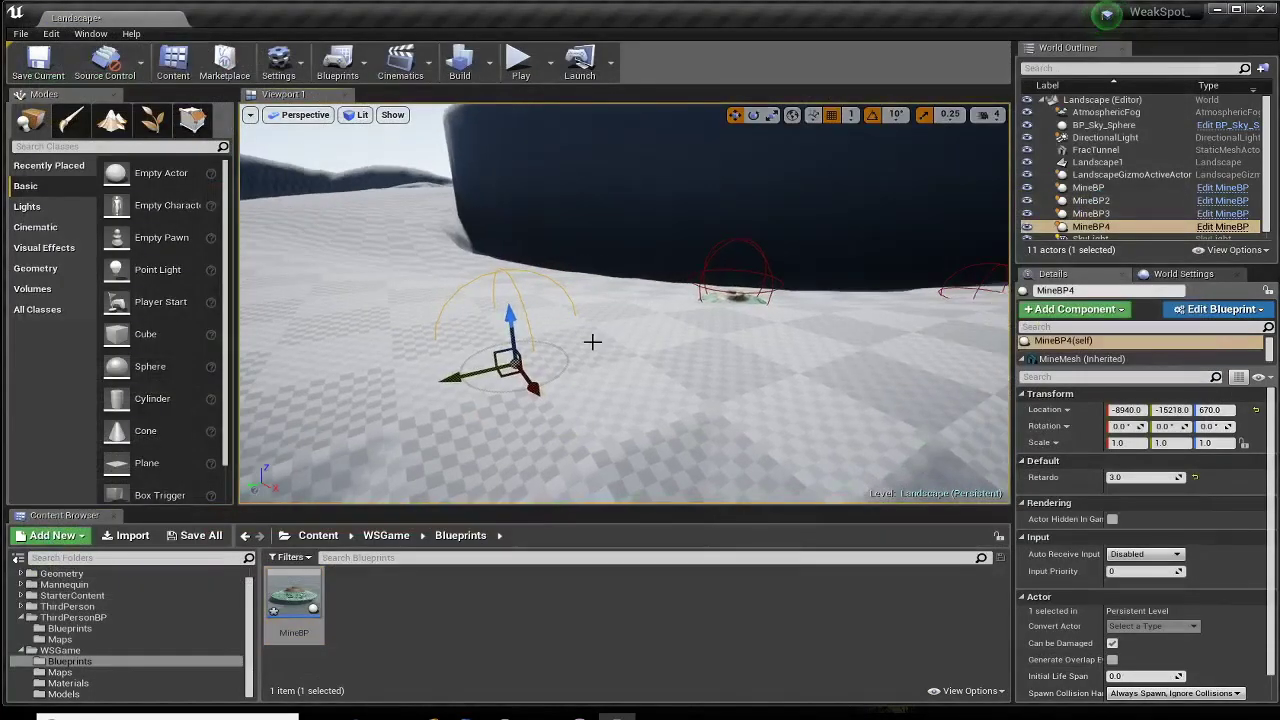
Raise MineBP4 to Z 742 and focus the view on the MineBP mine.
drag(511, 322, 505, 266)
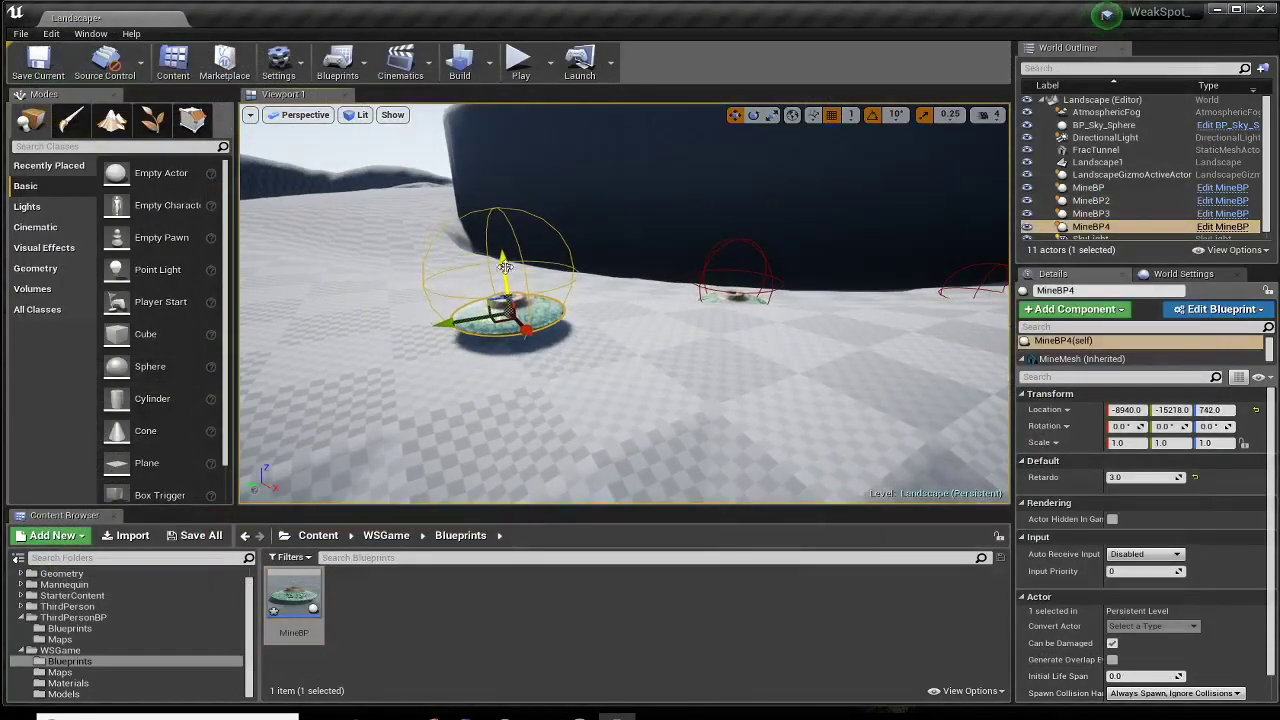
click(735, 290)
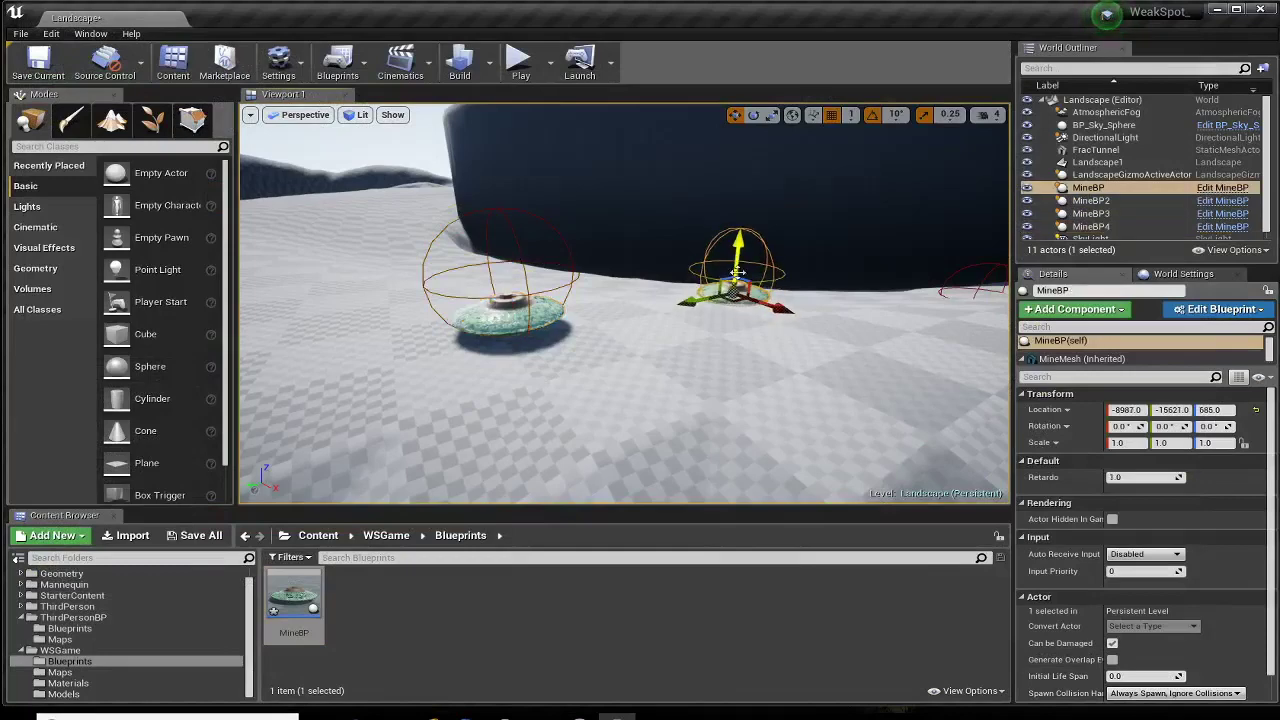
key(f)
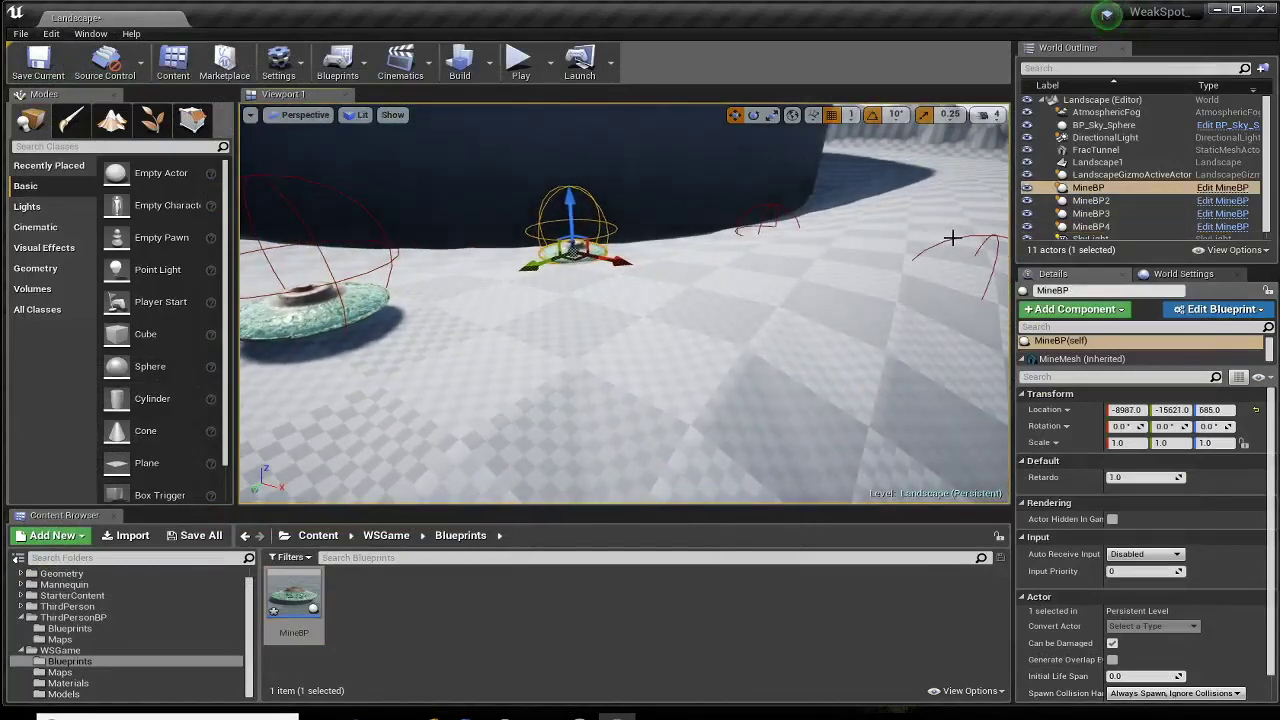
Move the view around the mines and reselect MineBP in the World Outliner.
click(843, 300)
drag(843, 300, 850, 289)
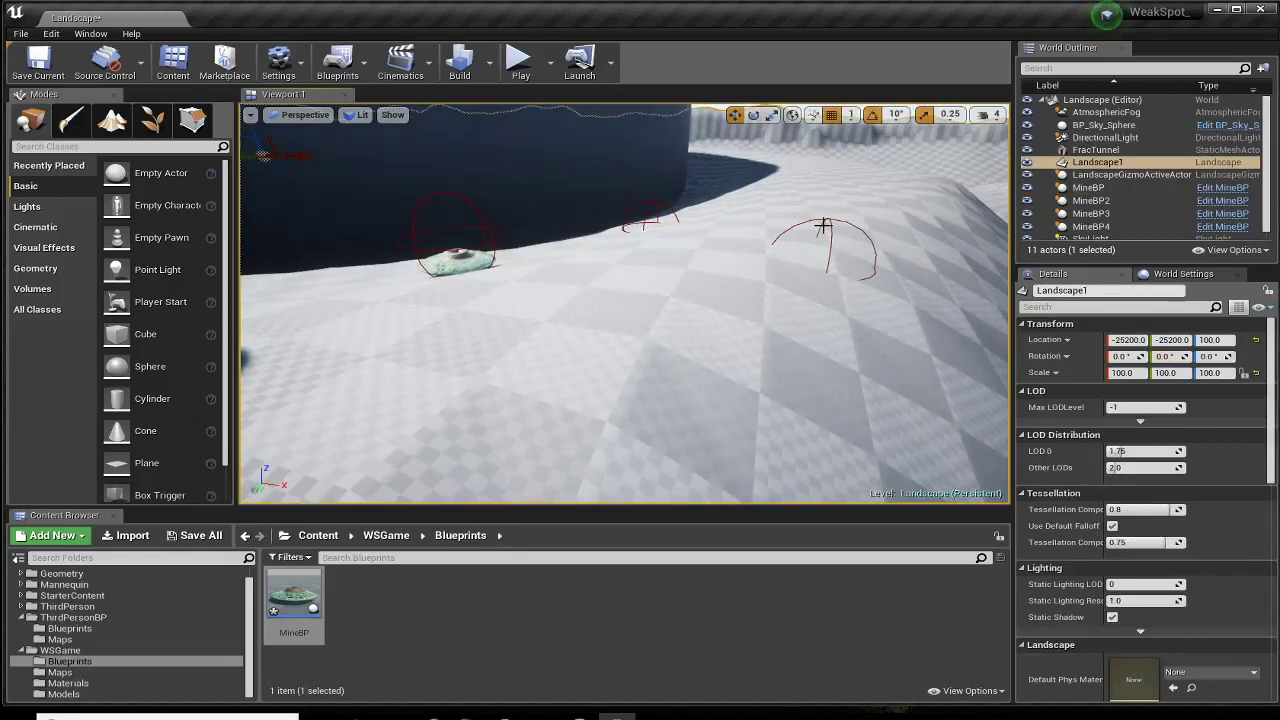
drag(754, 295, 745, 280)
click(695, 240)
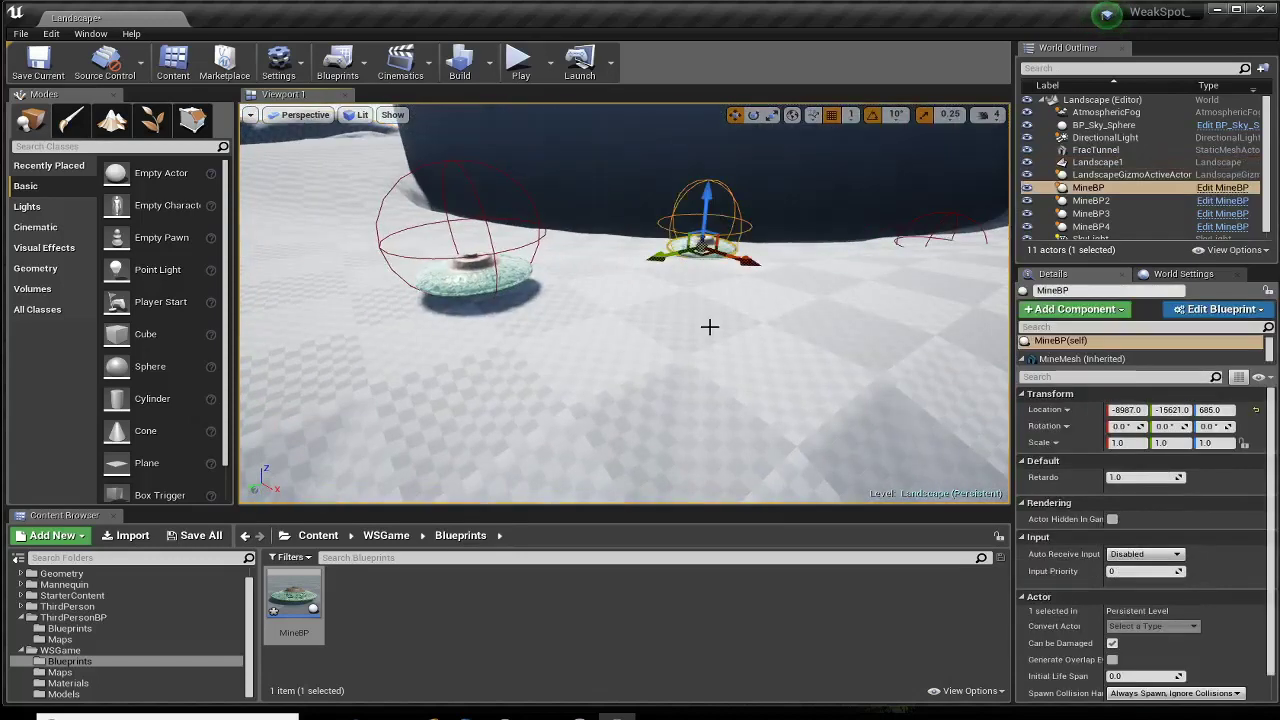
drag(709, 326, 869, 244)
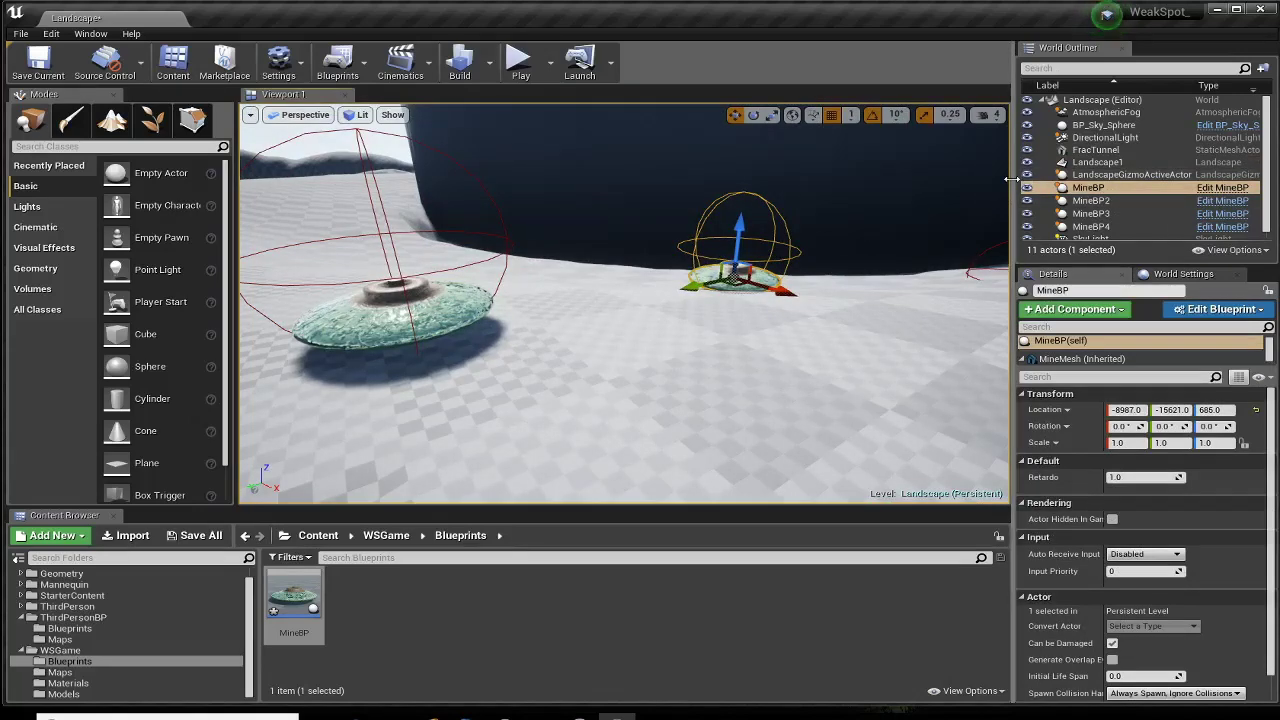
drag(1010, 179, 975, 179)
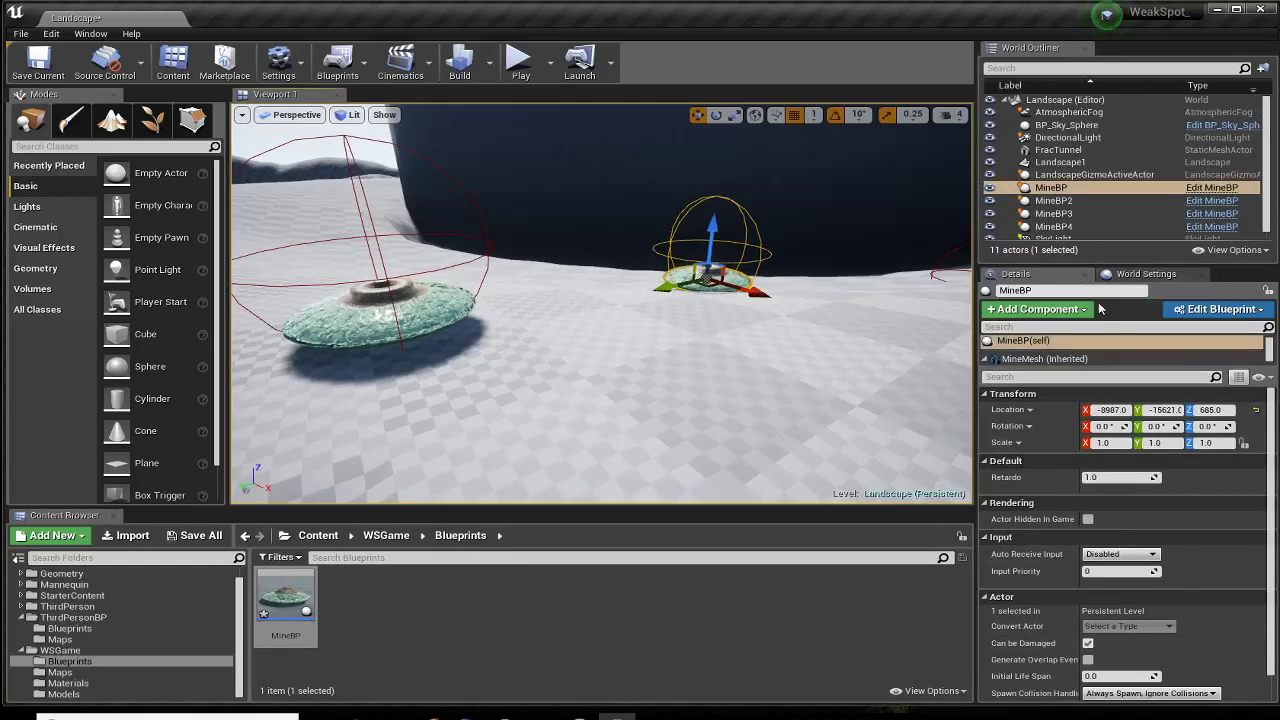
click(1050, 175)
click(1052, 162)
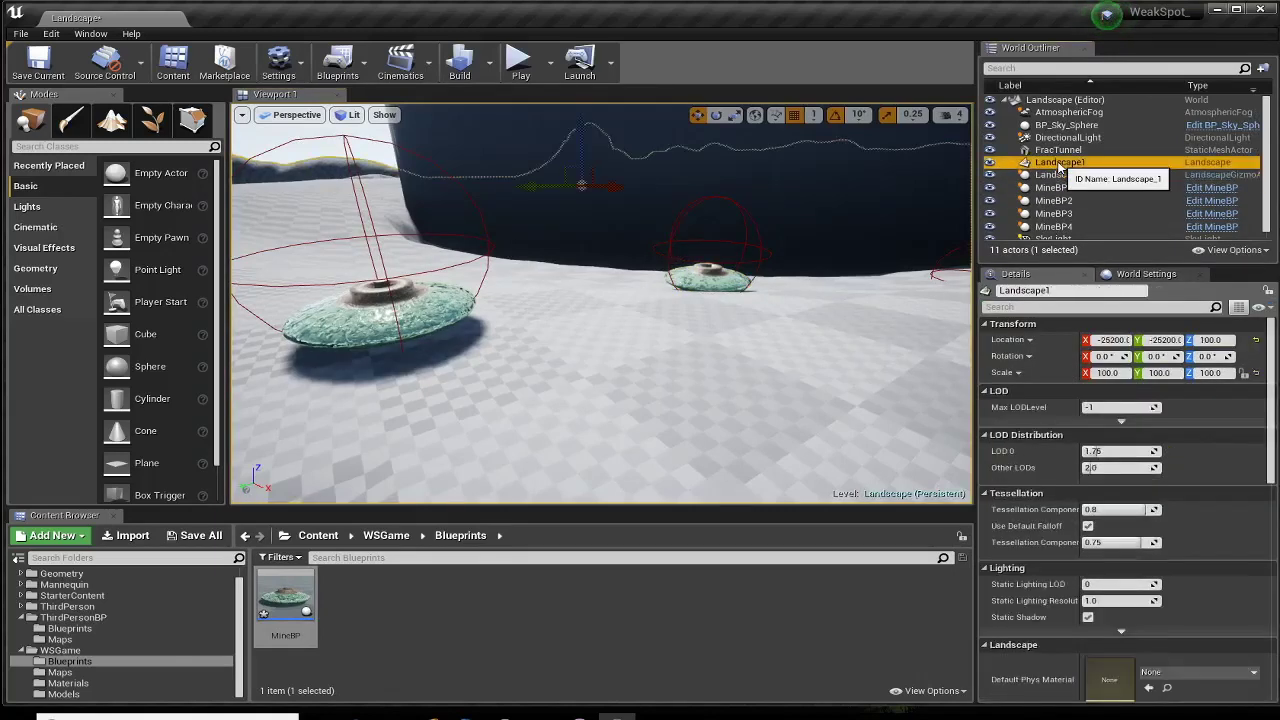
click(1058, 188)
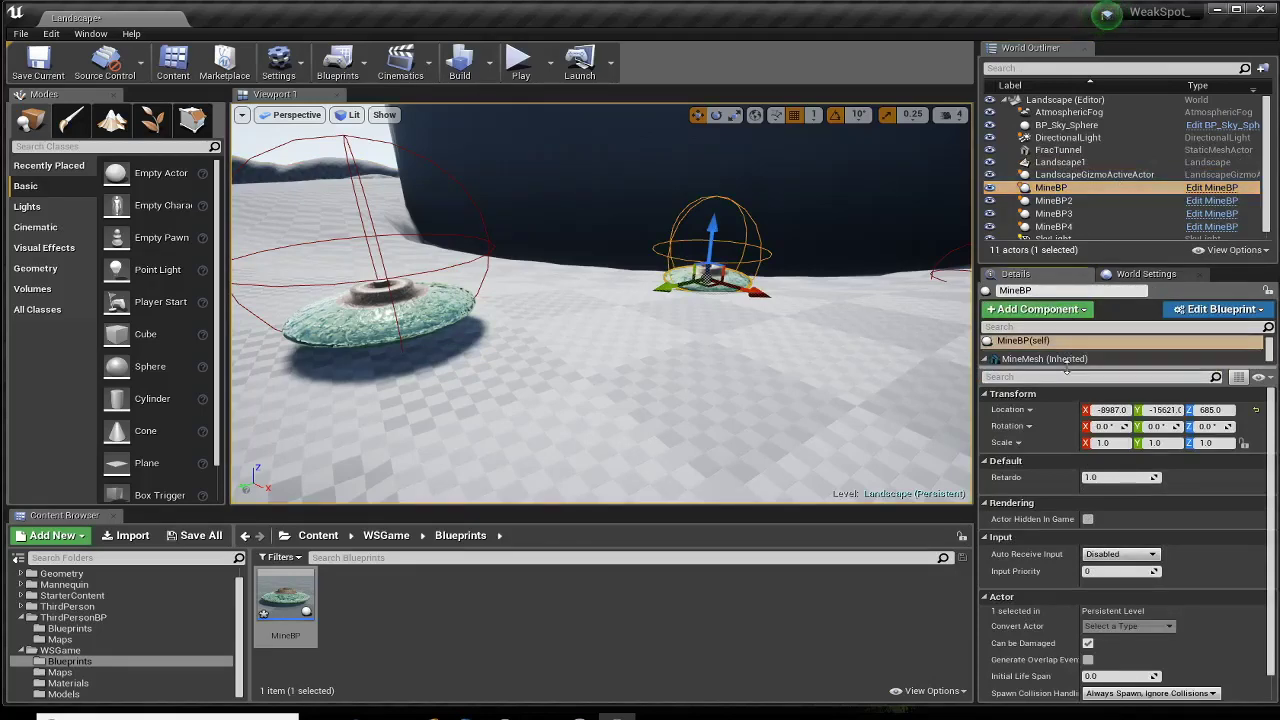
Inspect MineBP's MineMesh and Sphere components, confirming MineMesh uses ProximityMine.
drag(1066, 368, 1066, 444)
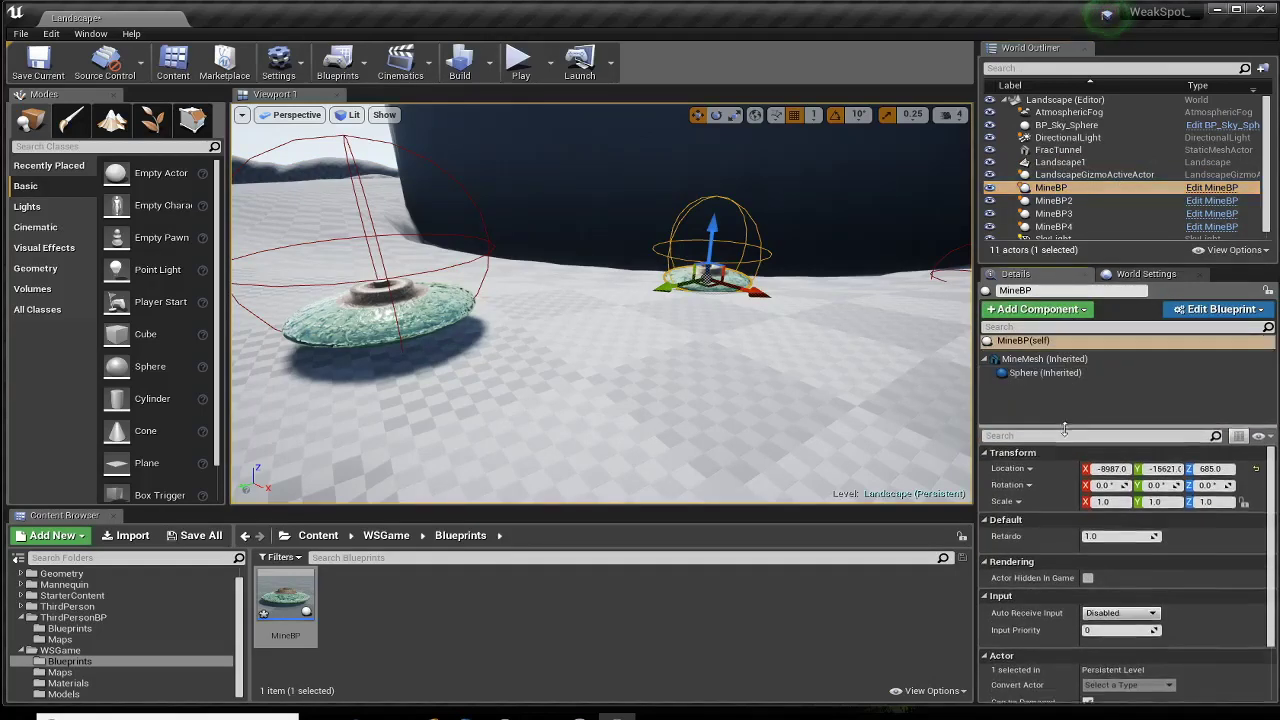
click(1034, 360)
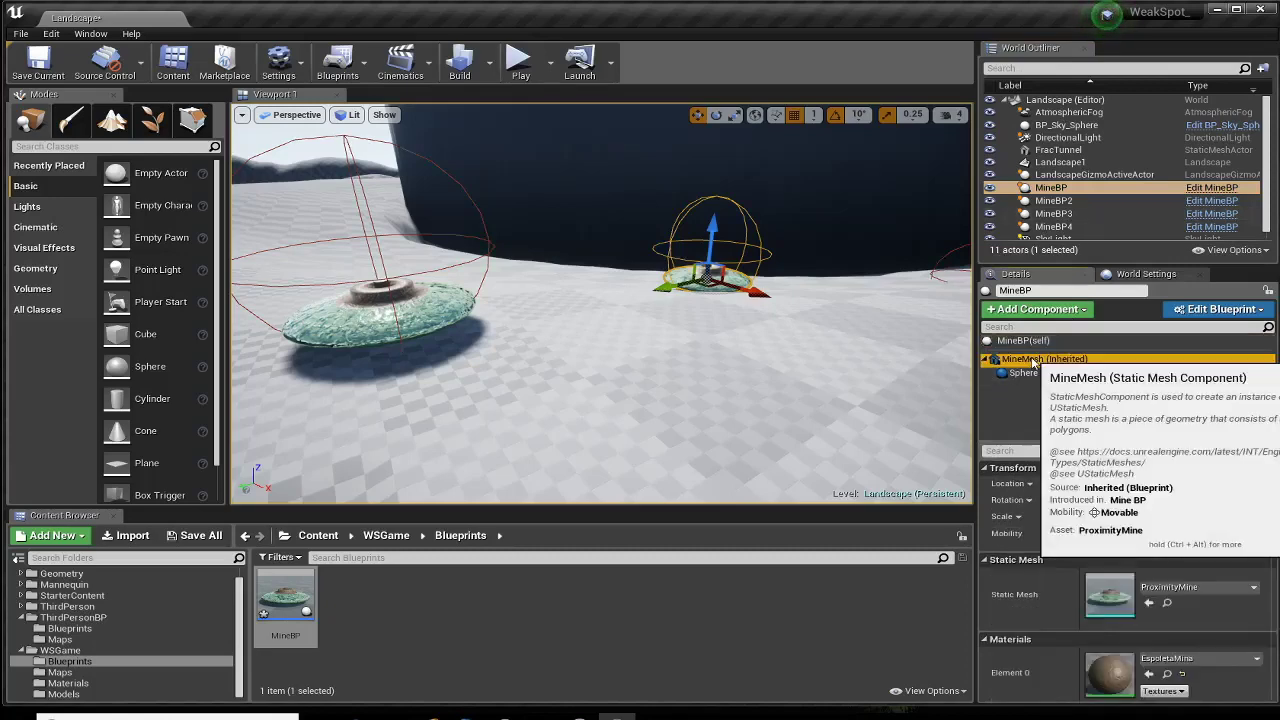
click(1034, 374)
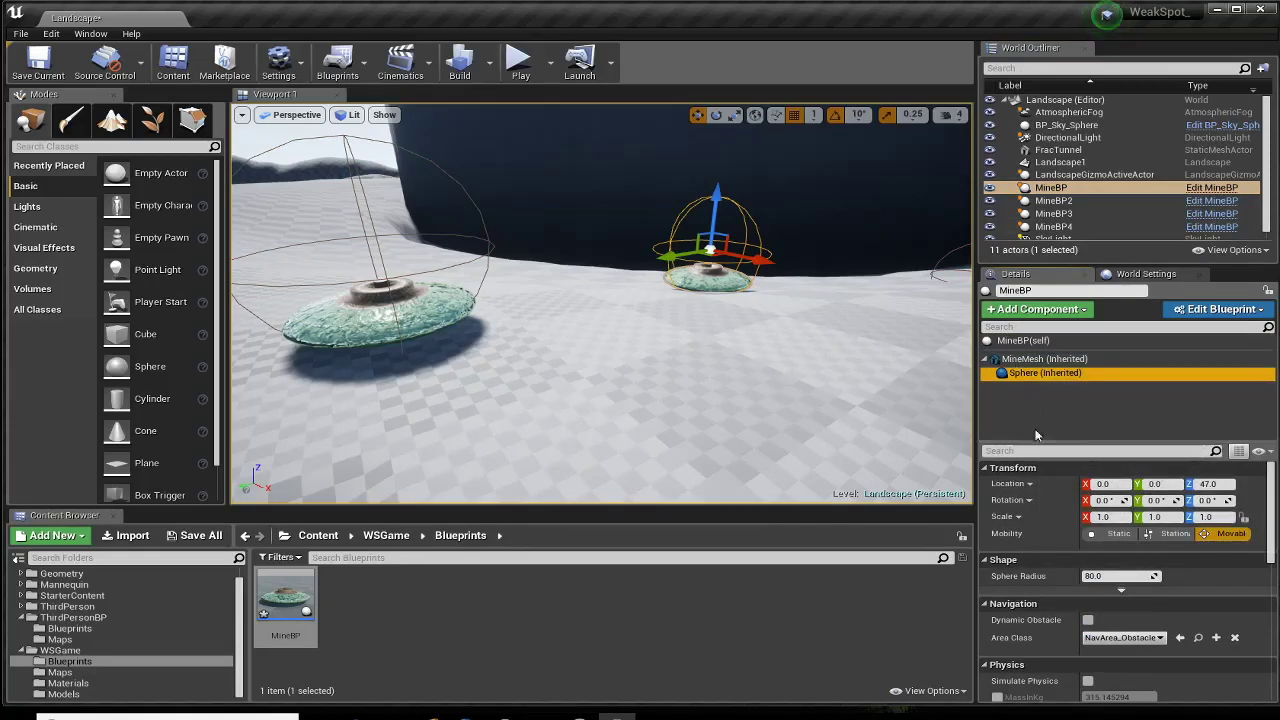
click(1034, 360)
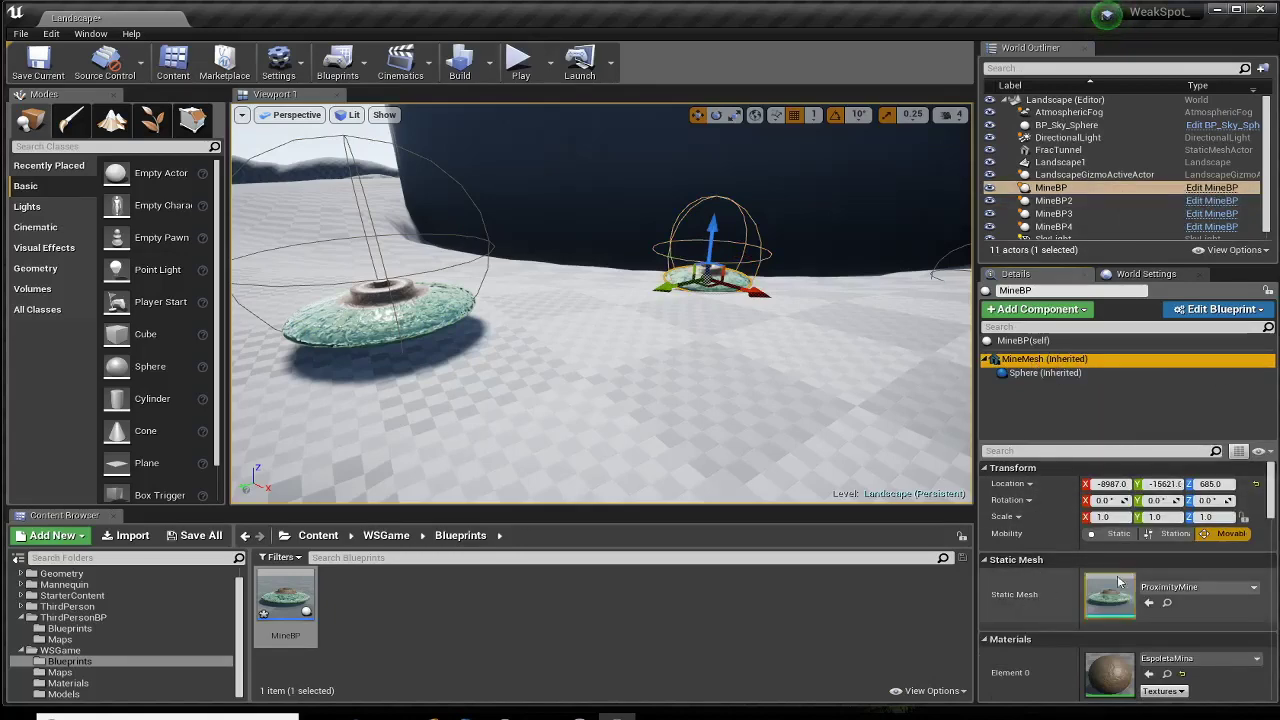
Switch the MineBP mine's Static Mesh to MaterialSphere and view it up close.
click(1197, 587)
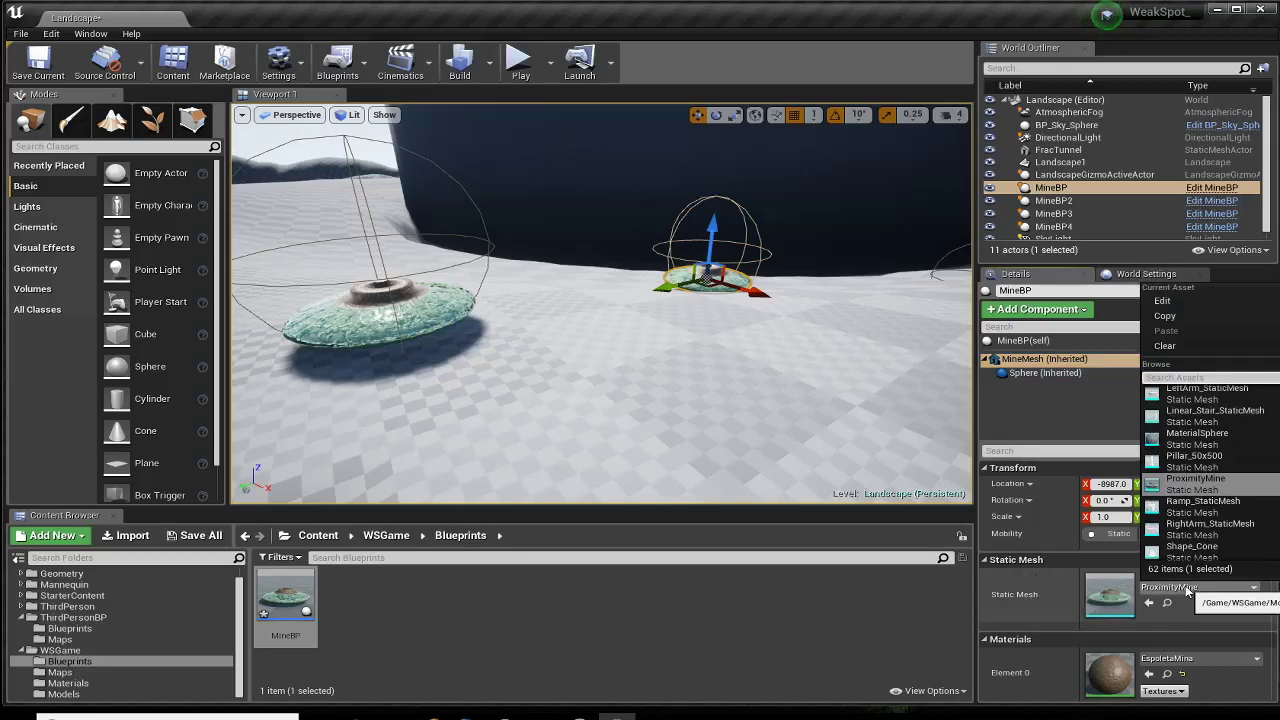
click(1190, 434)
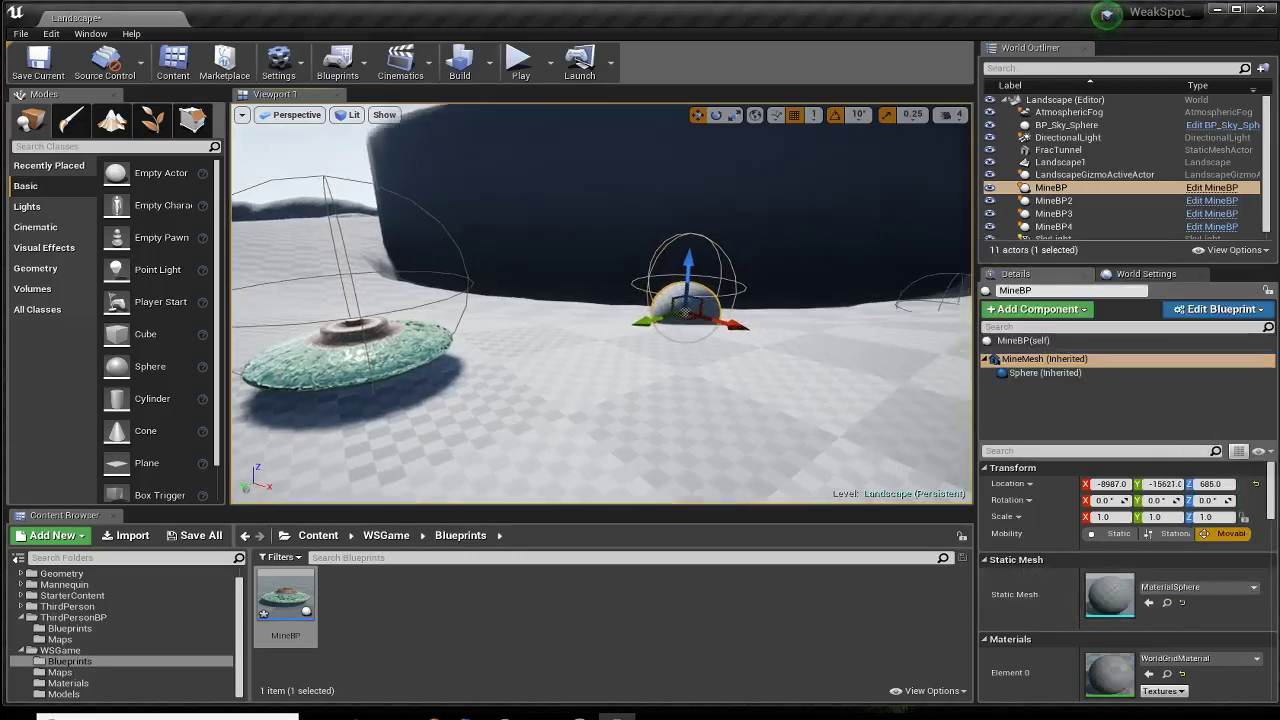
right_drag(397, 372, 397, 372)
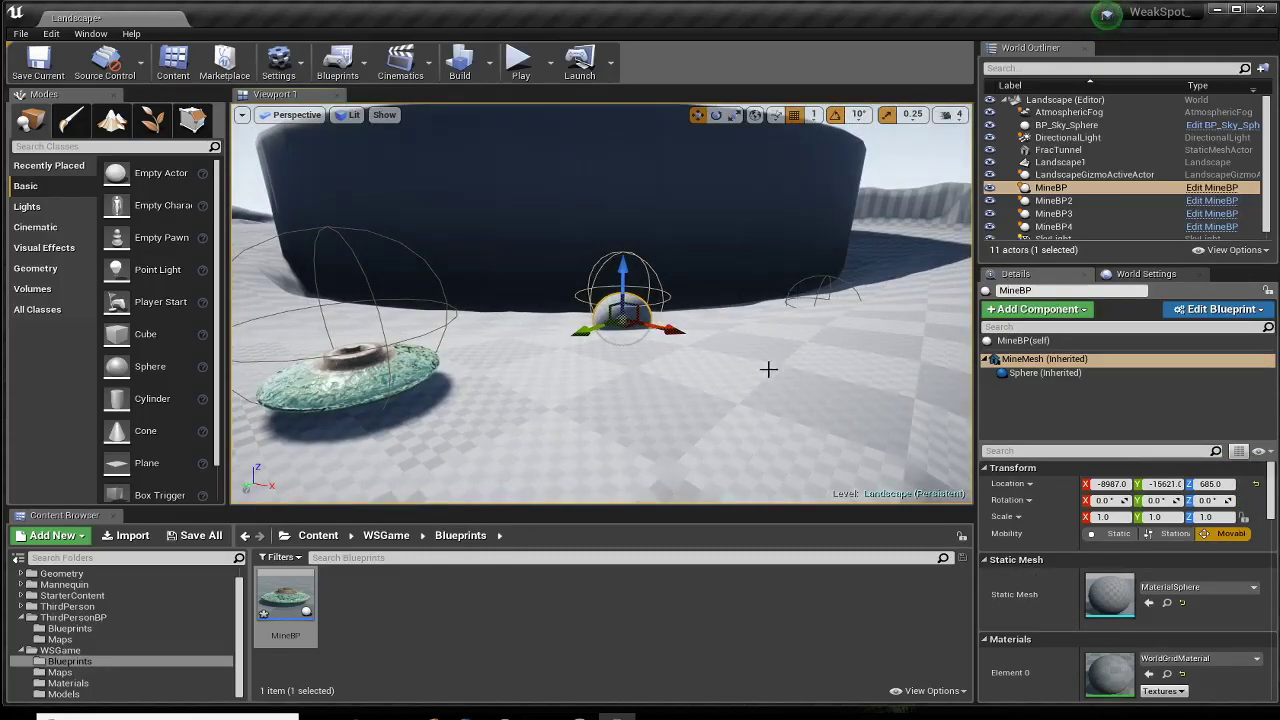
right_drag(768, 369, 768, 369)
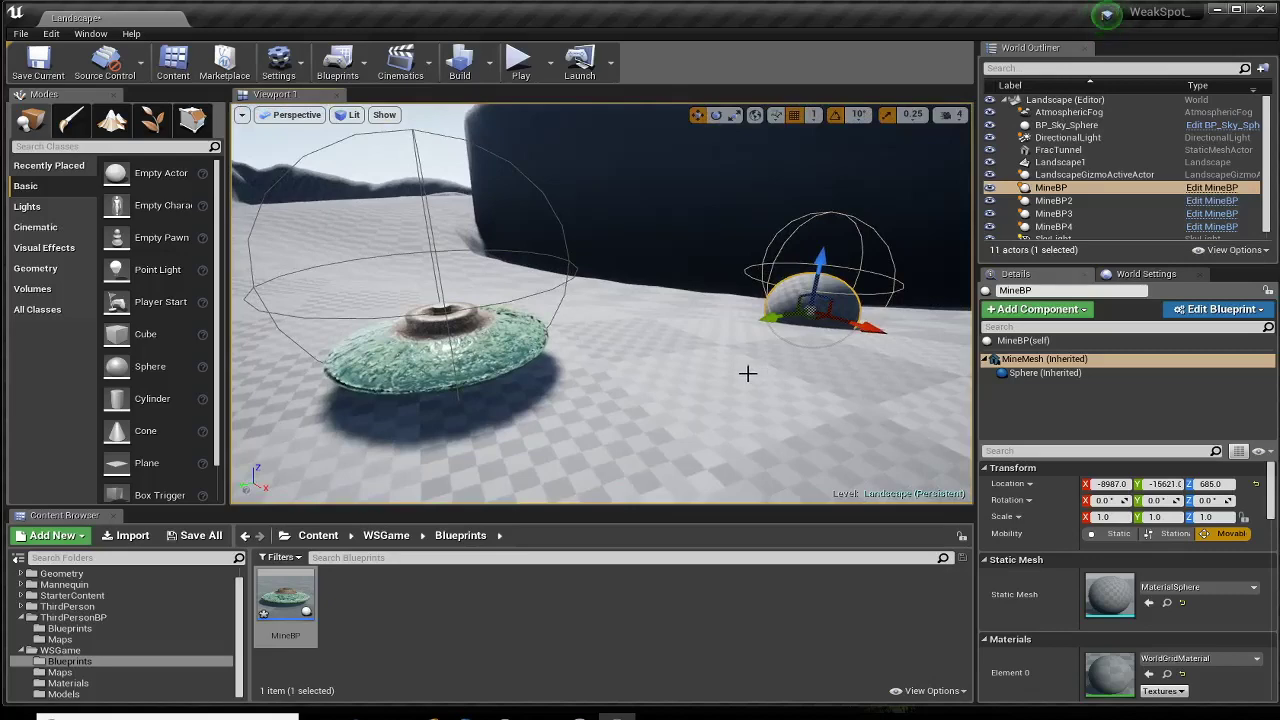
Compare the sphere MineBP with the disc MineBP4, then reselect MineBP's MineMesh.
click(1030, 342)
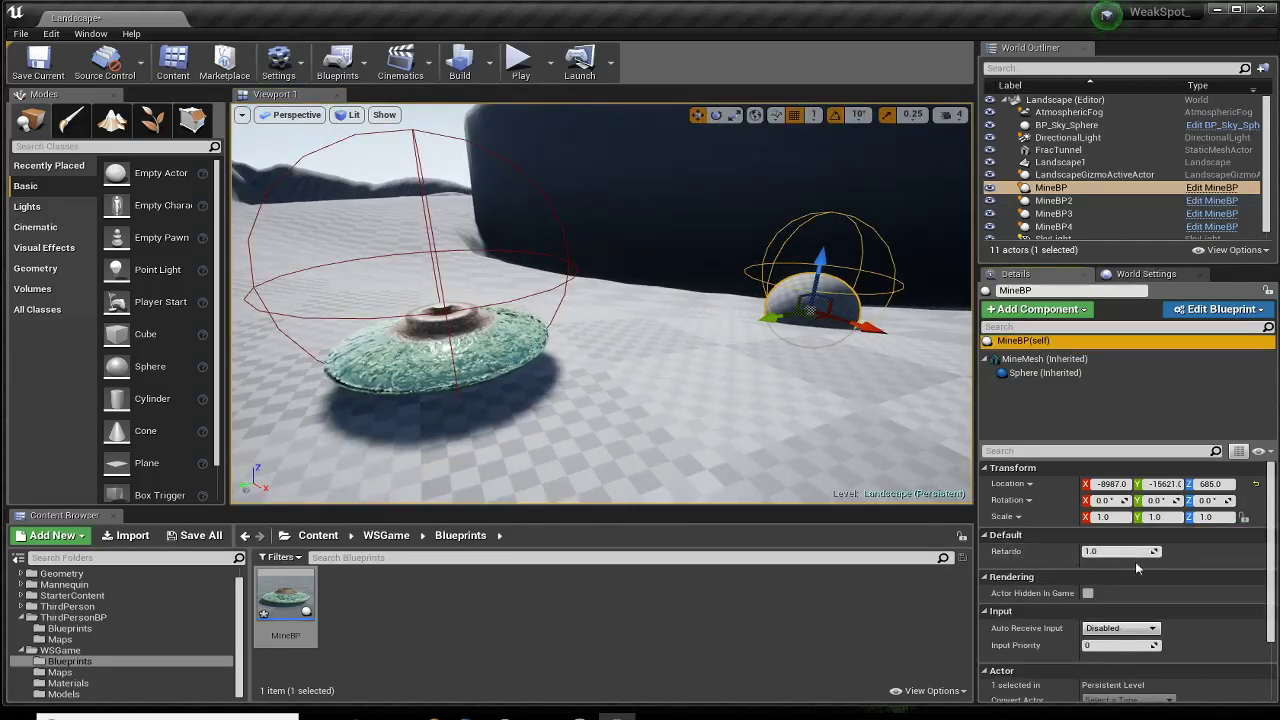
click(464, 341)
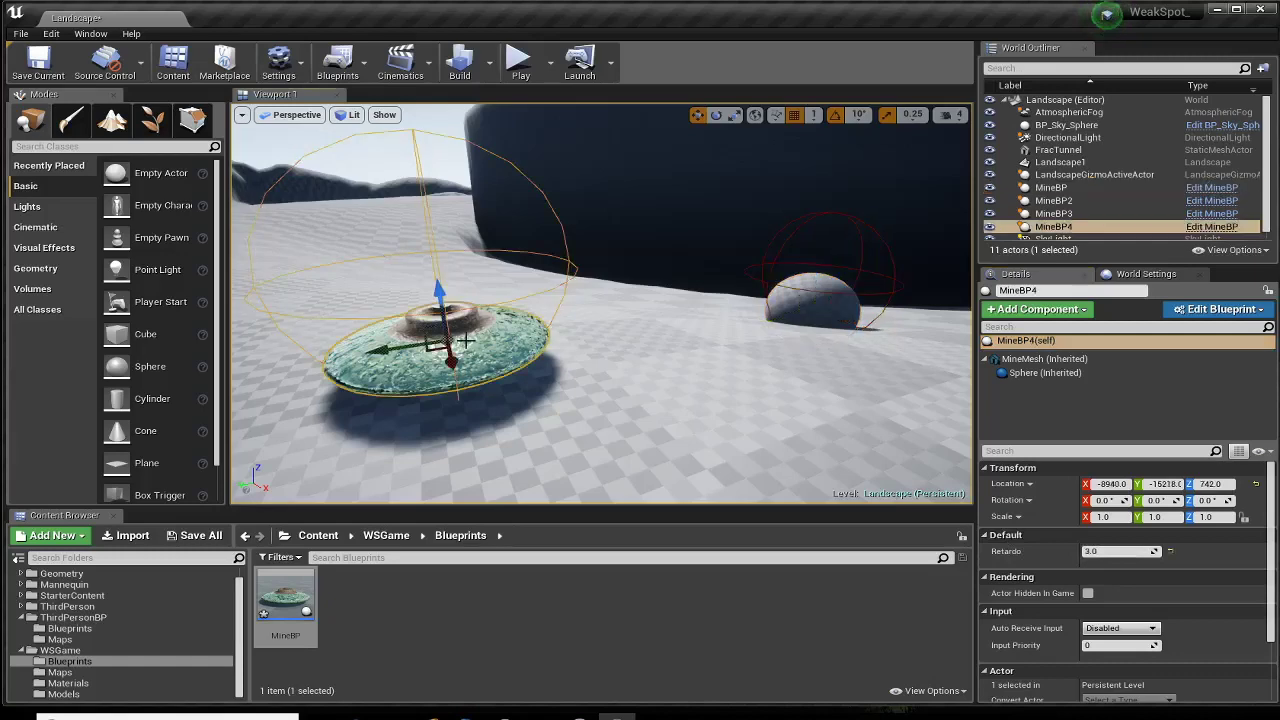
click(790, 288)
click(1035, 362)
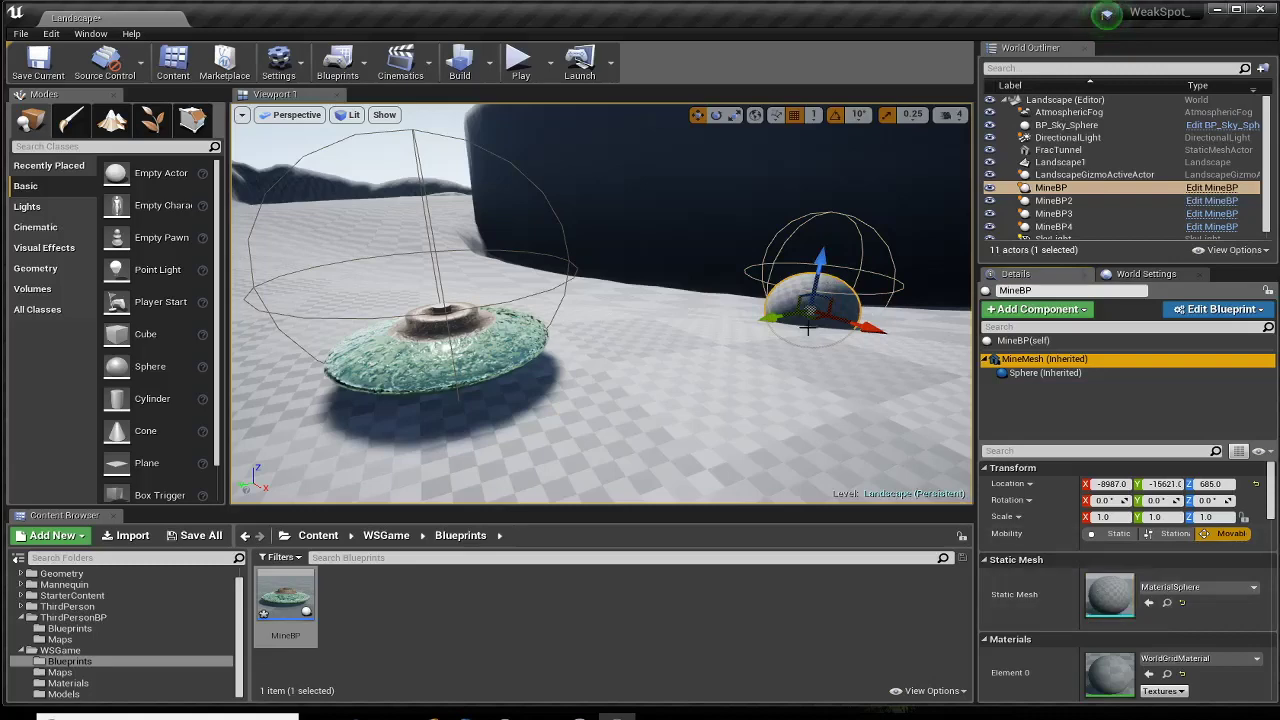
Set the MineBP mine's Static Mesh back to ProximityMine.
click(1171, 590)
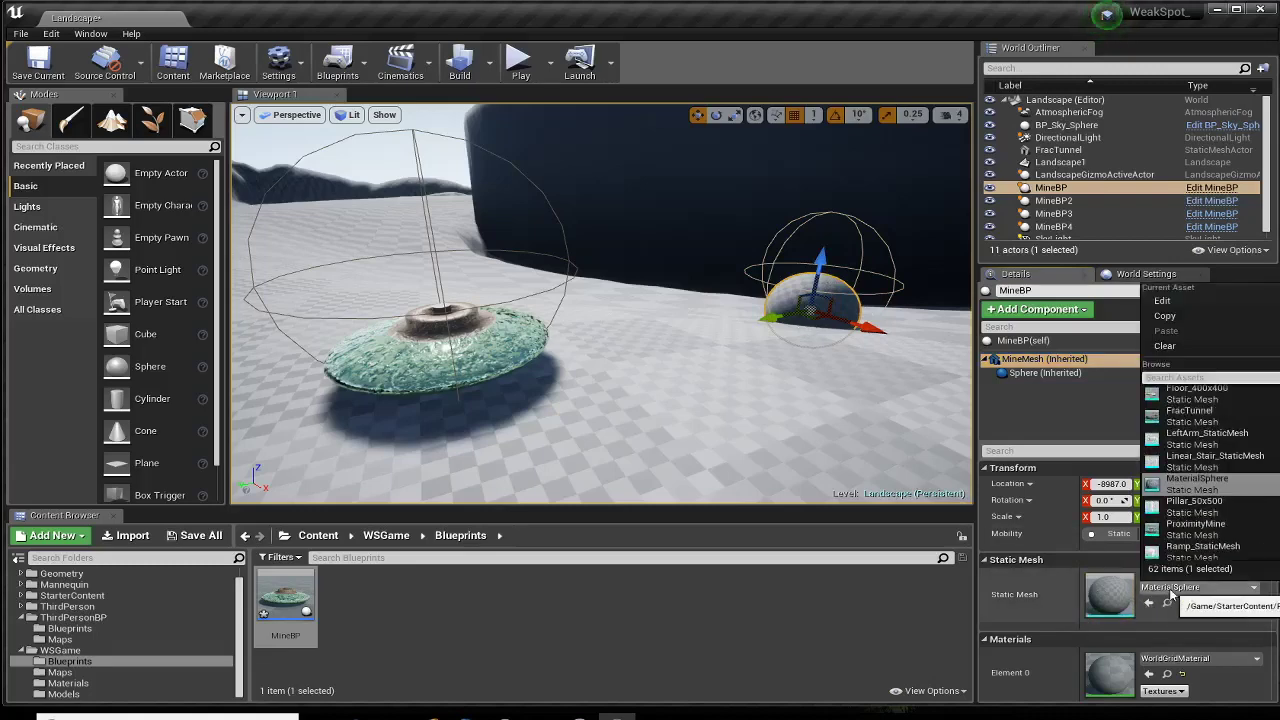
text(proximy)
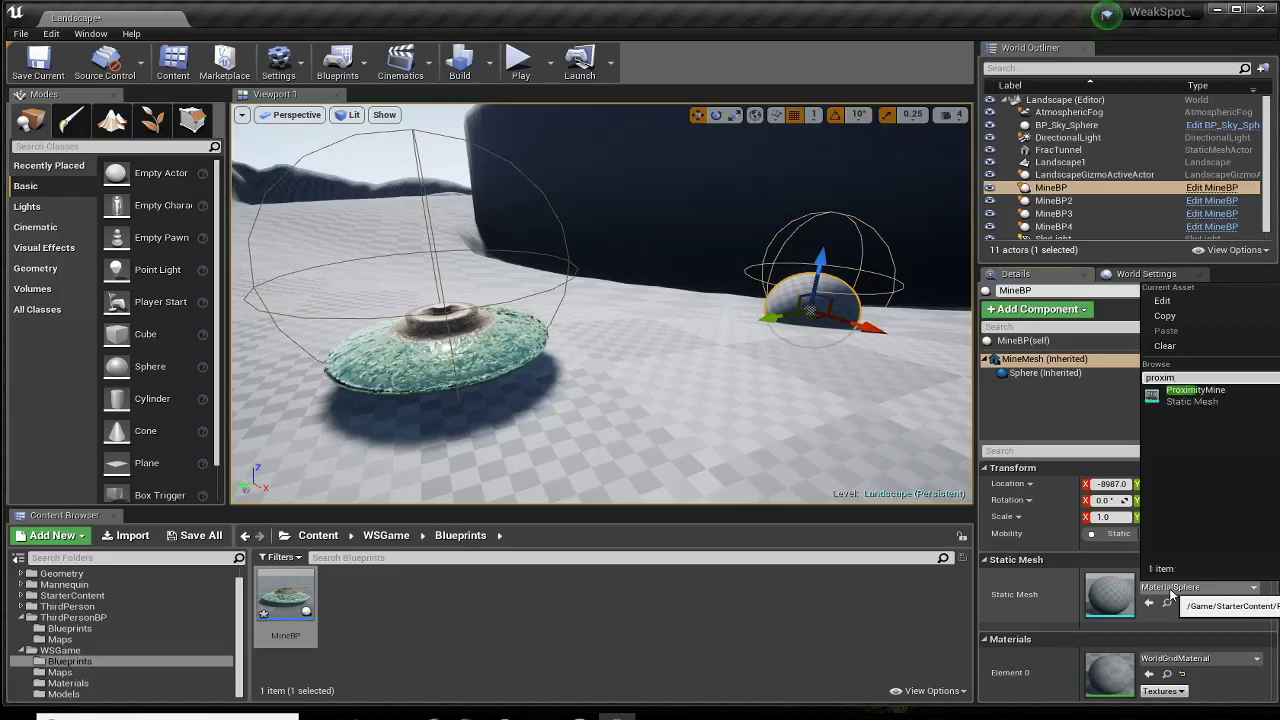
click(1224, 400)
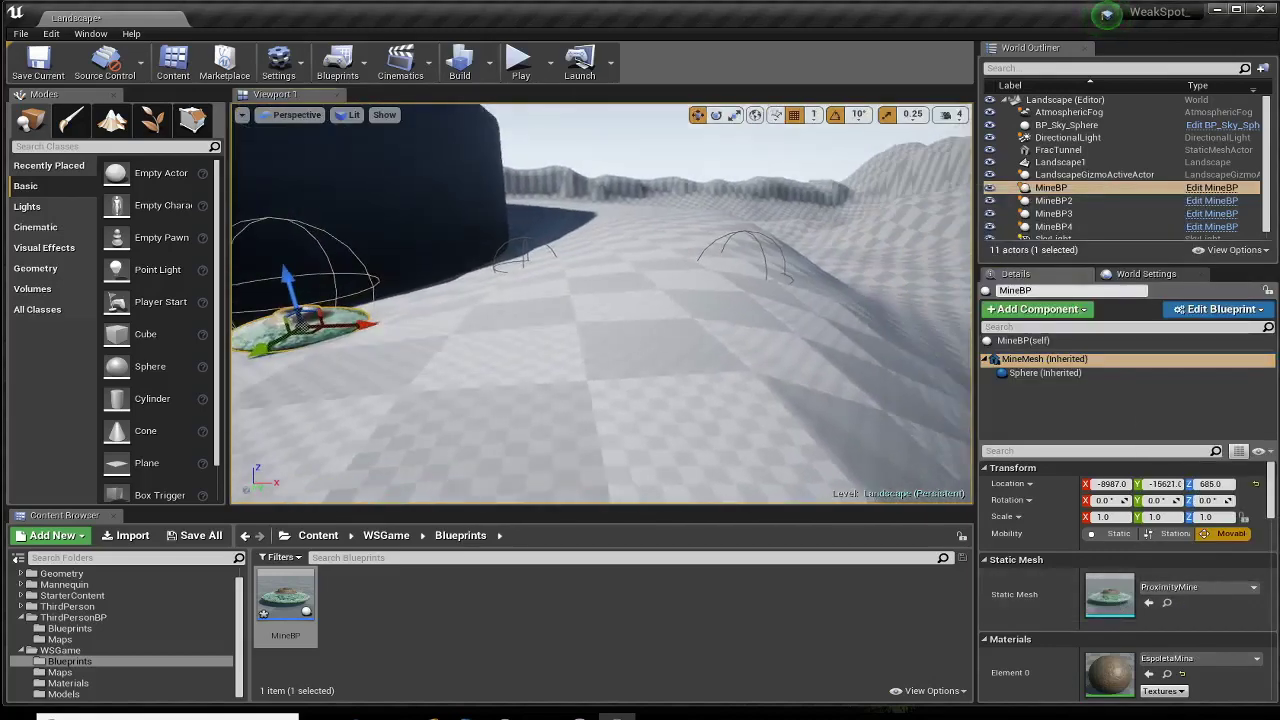
Select MineBP3 and raise it slightly to Z 711.
right_drag(756, 286, 770, 288)
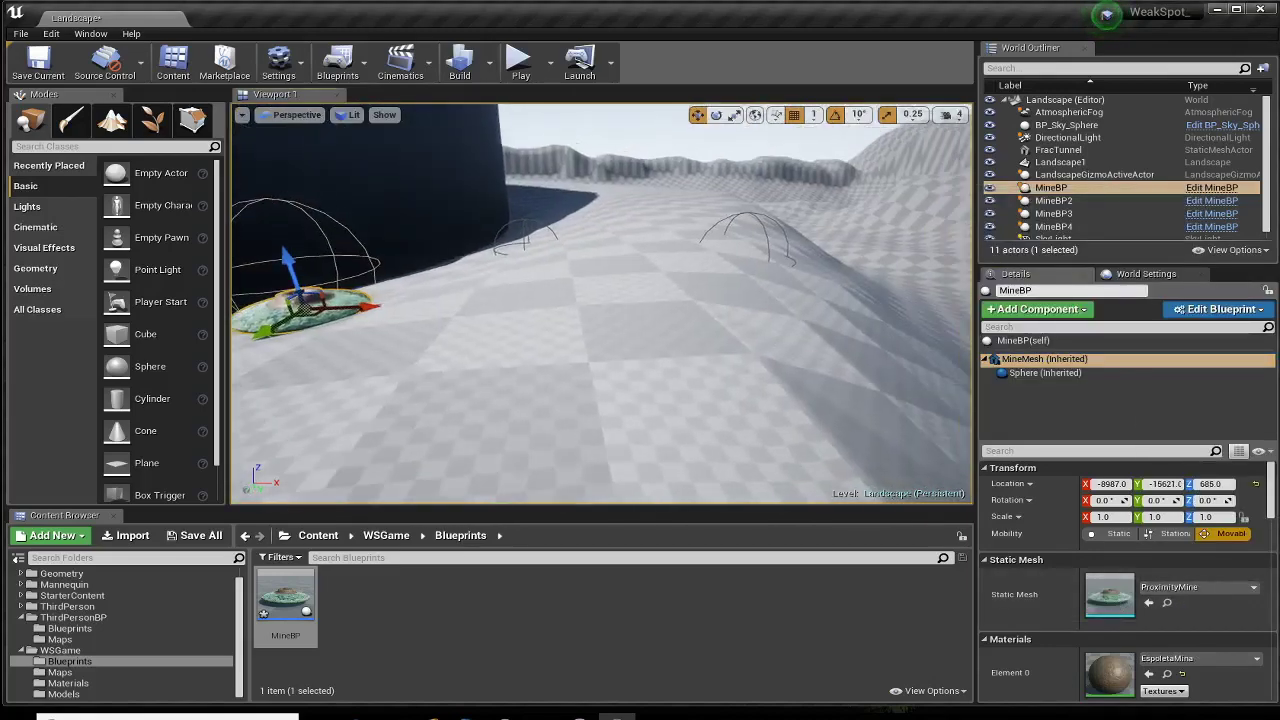
click(763, 231)
right_drag(763, 231, 712, 289)
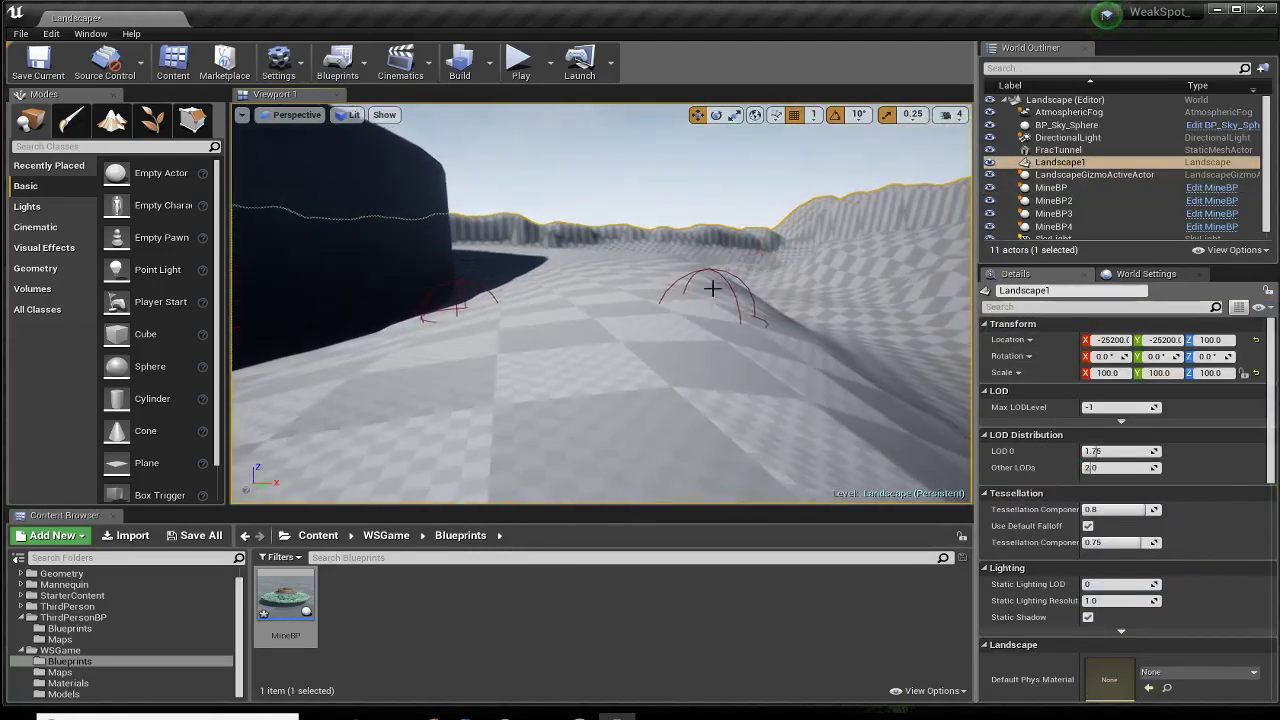
click(1053, 213)
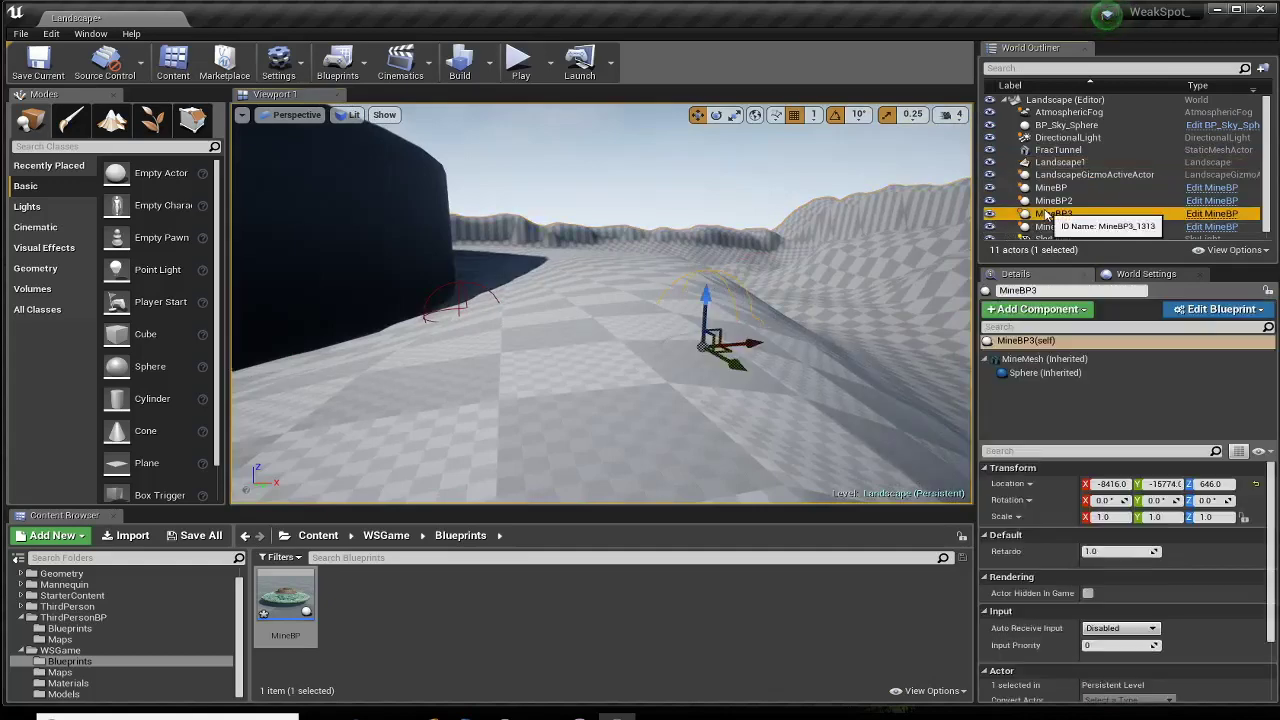
drag(706, 316, 713, 288)
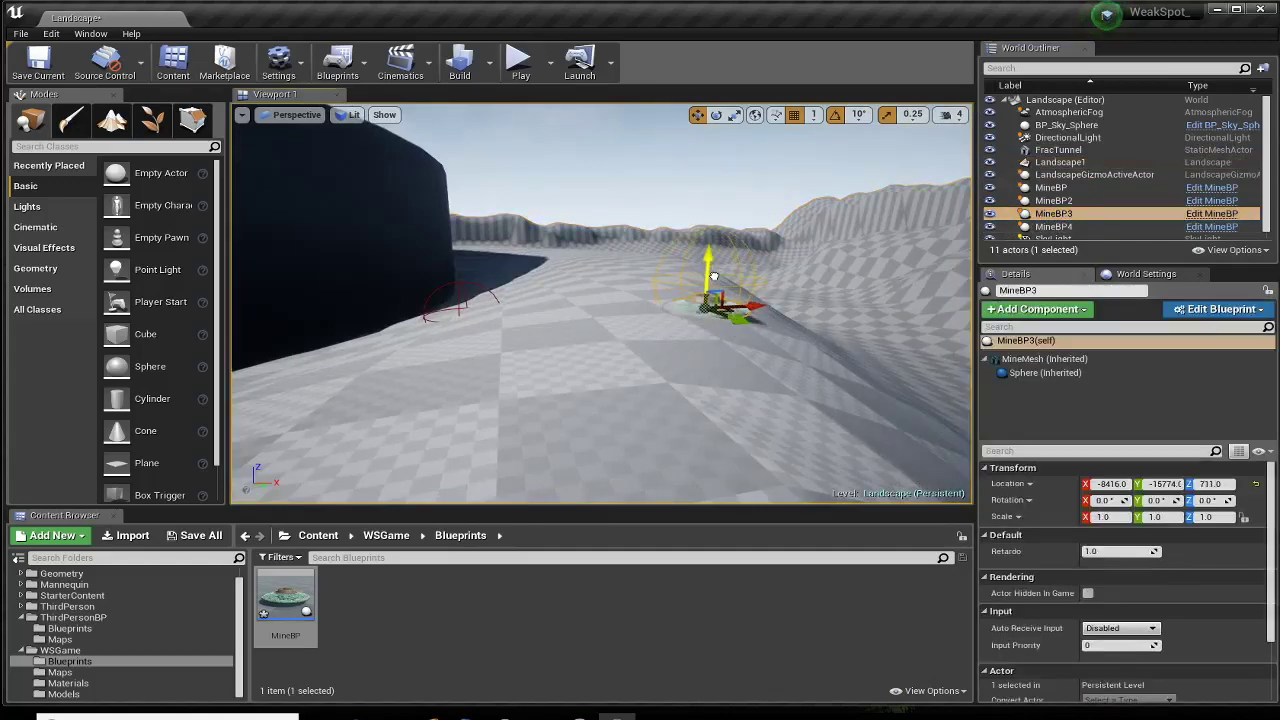
Select MineBP4, MineBP and MineBP2 in turn to check their positions.
click(1062, 227)
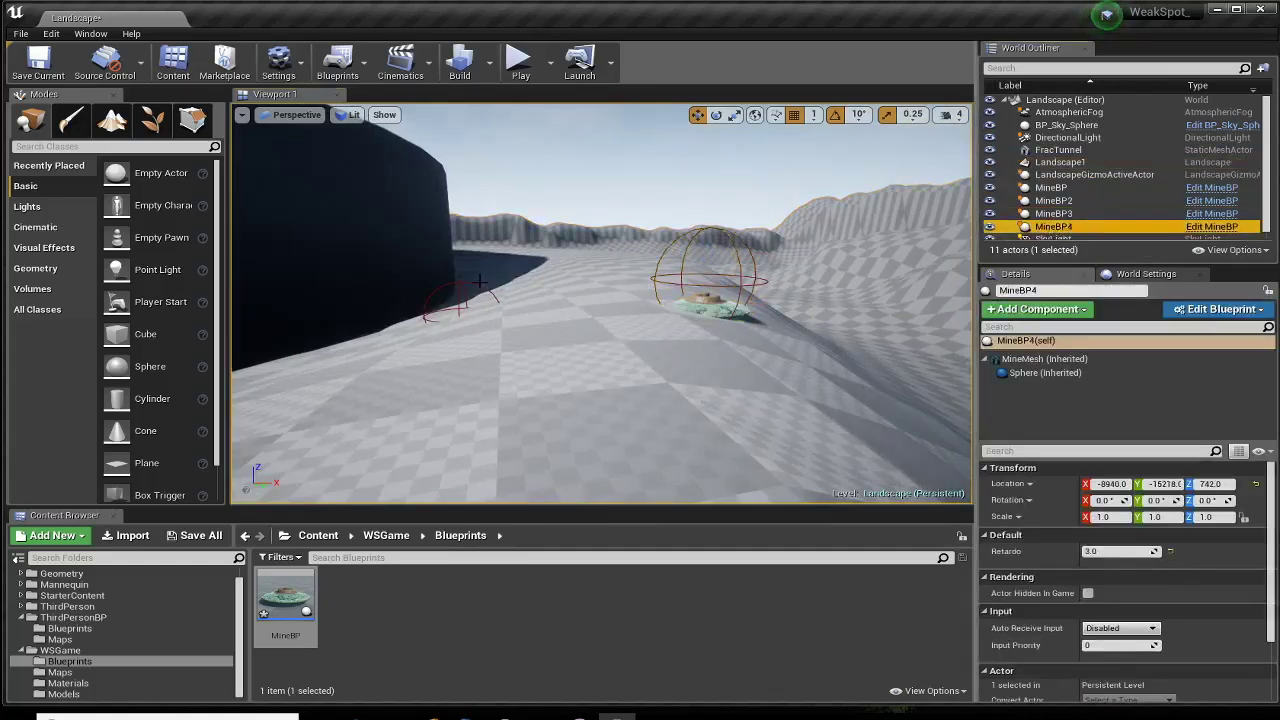
click(1046, 183)
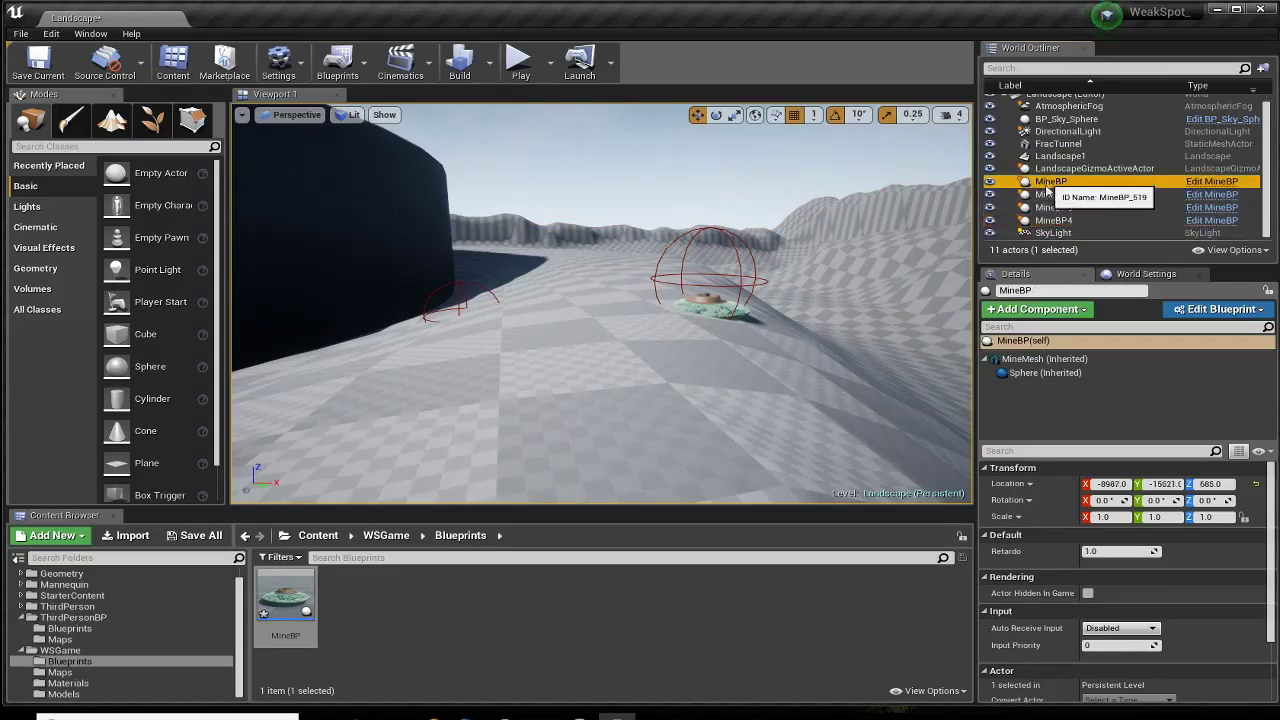
click(1049, 196)
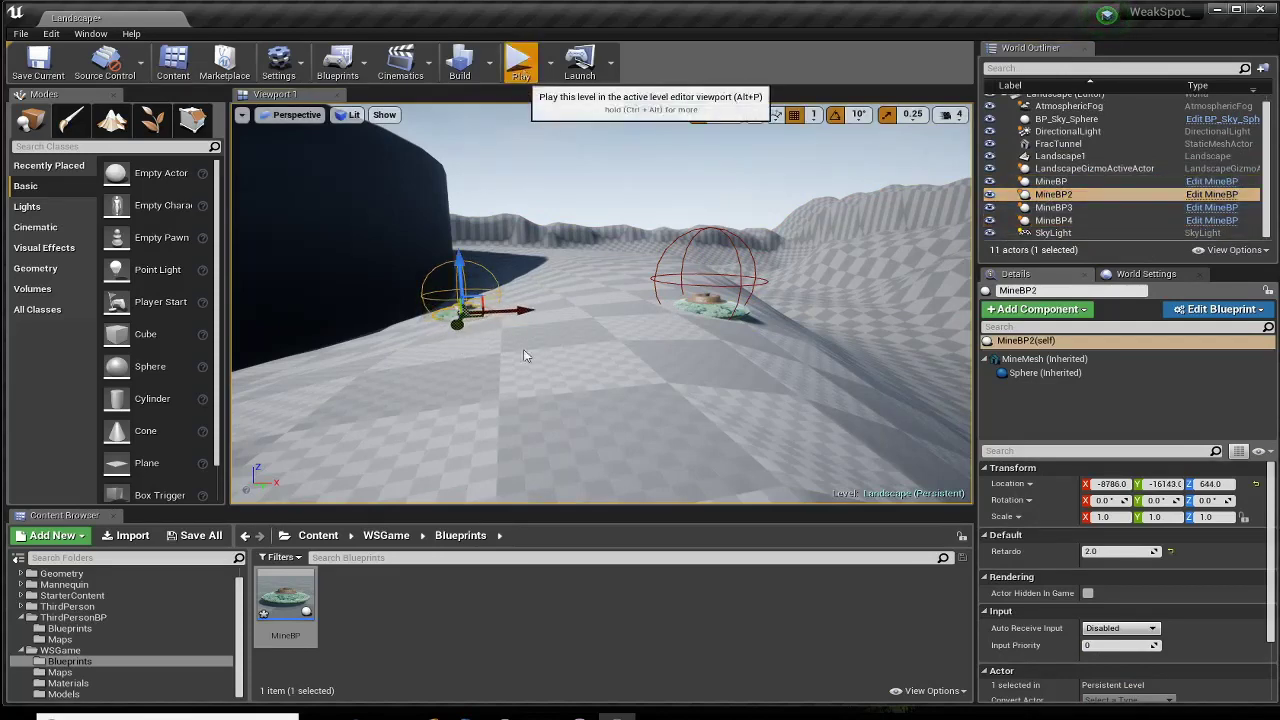
Play the level and run the character onto the disc mines to set off explosions.
click(518, 60)
key(w)
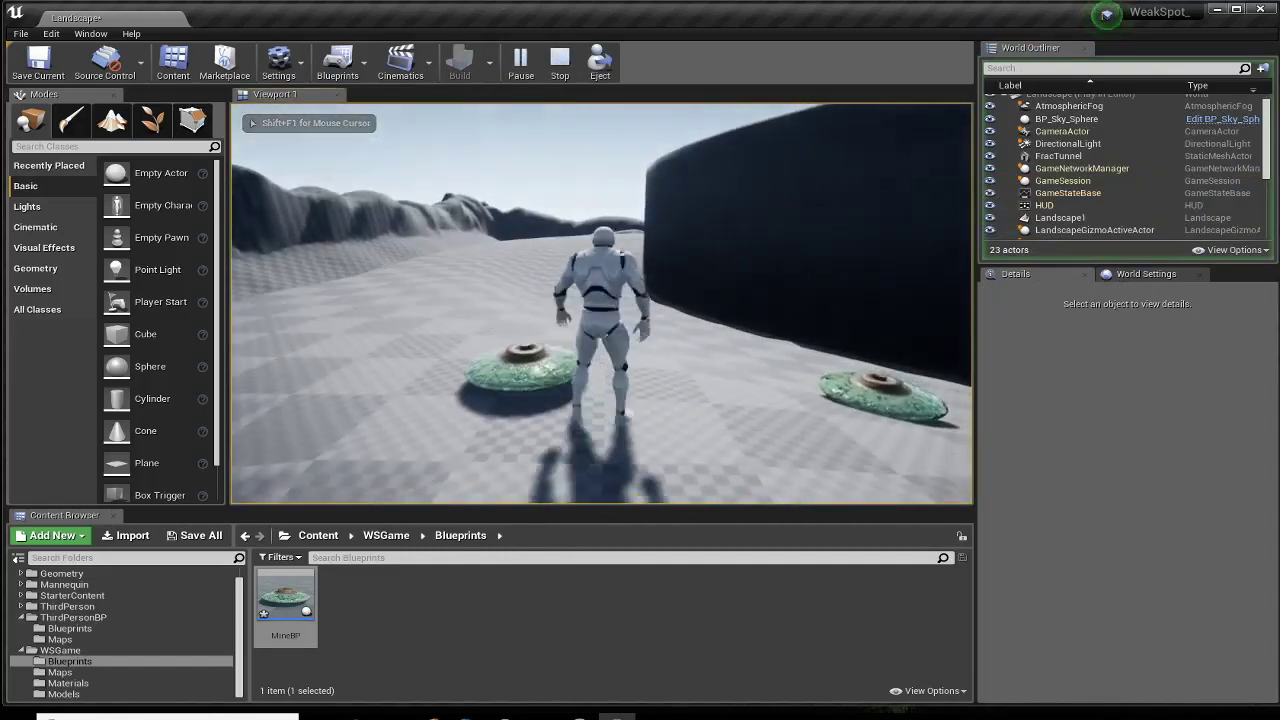
key(w)
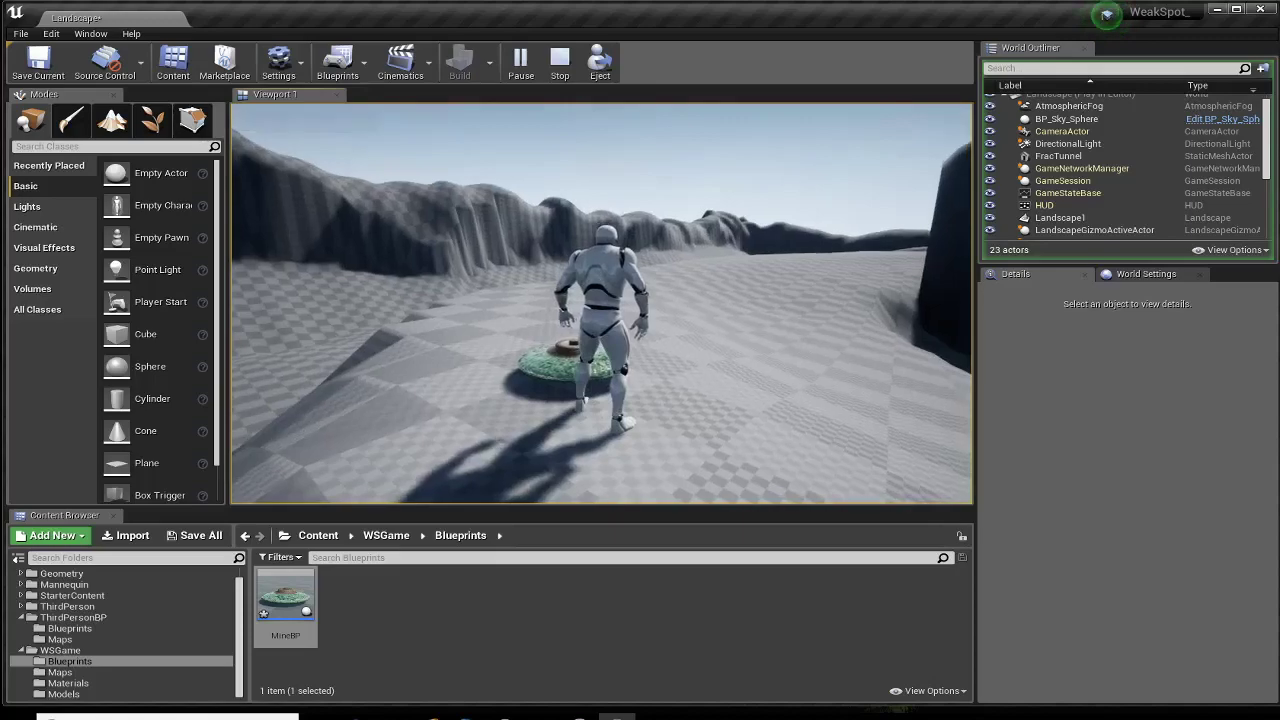
key(w)
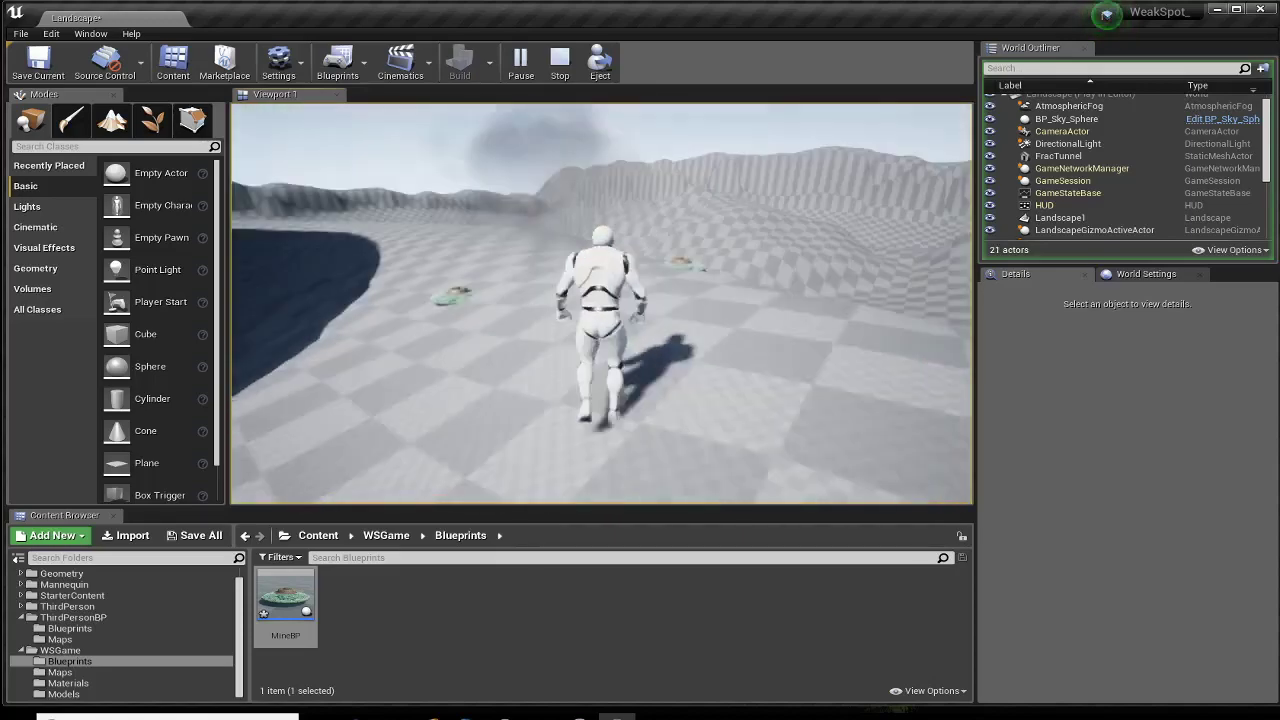
key(w)
key(w)
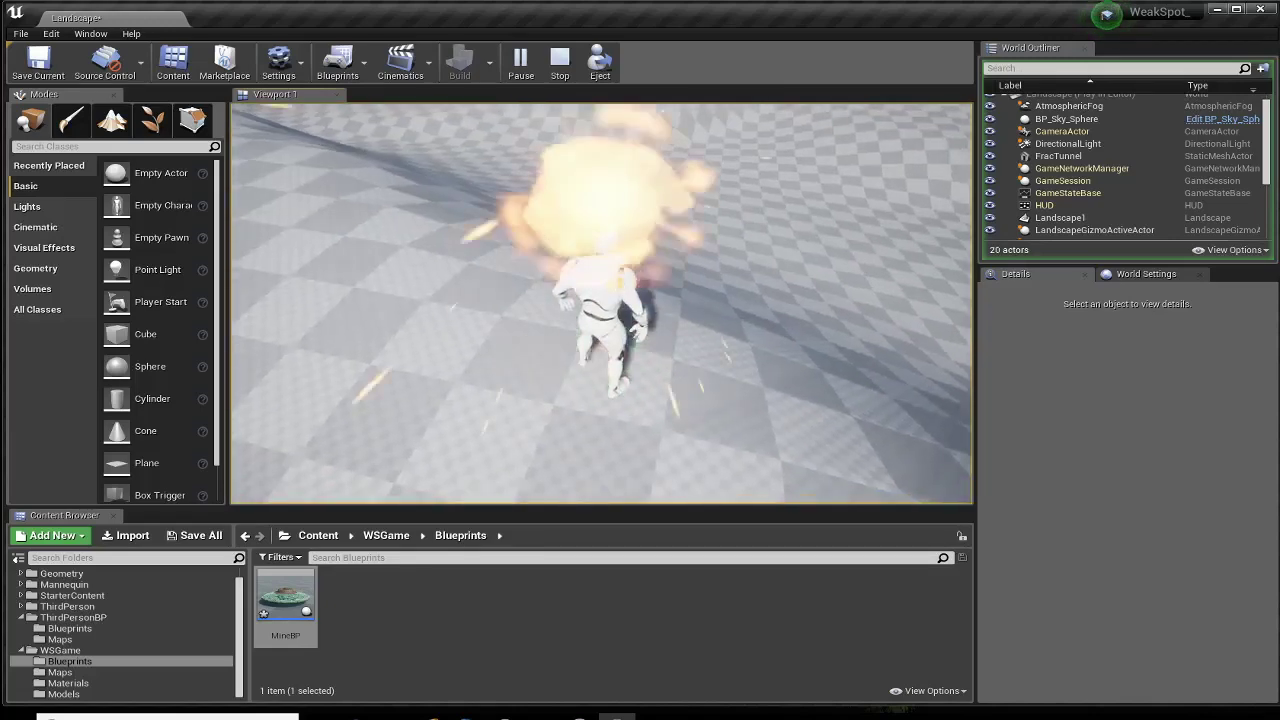
key(w)
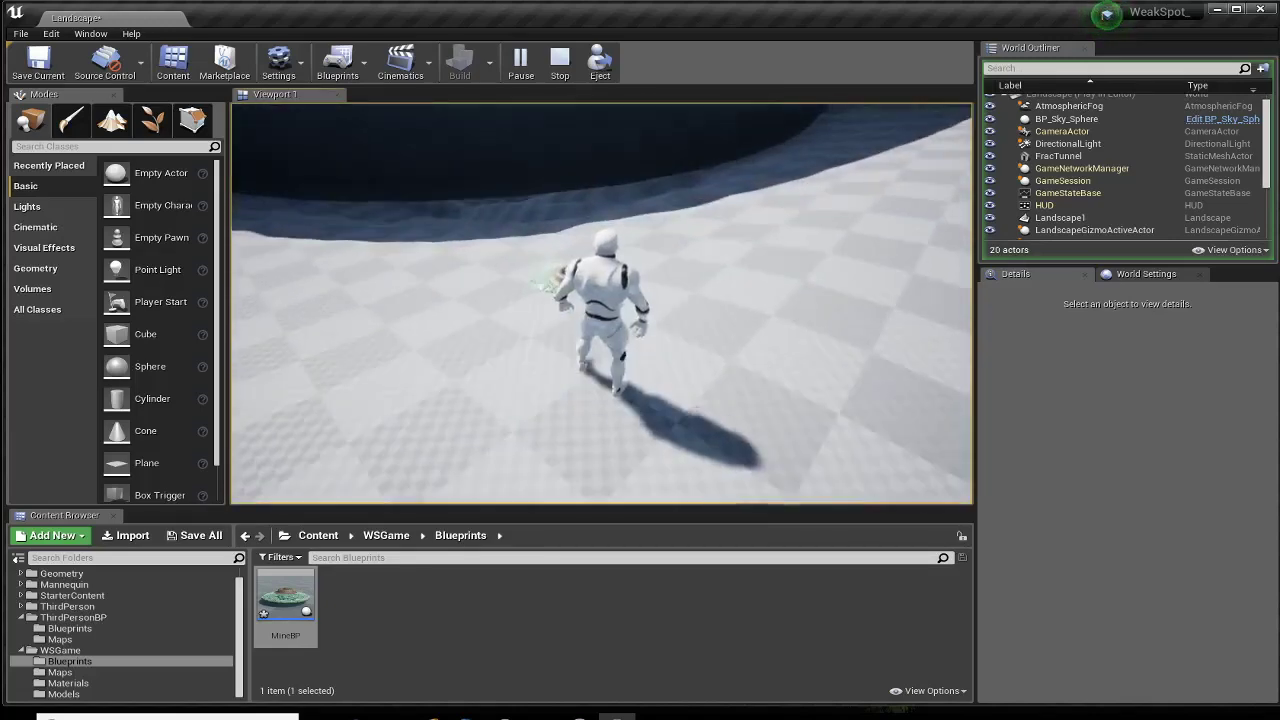
key(w)
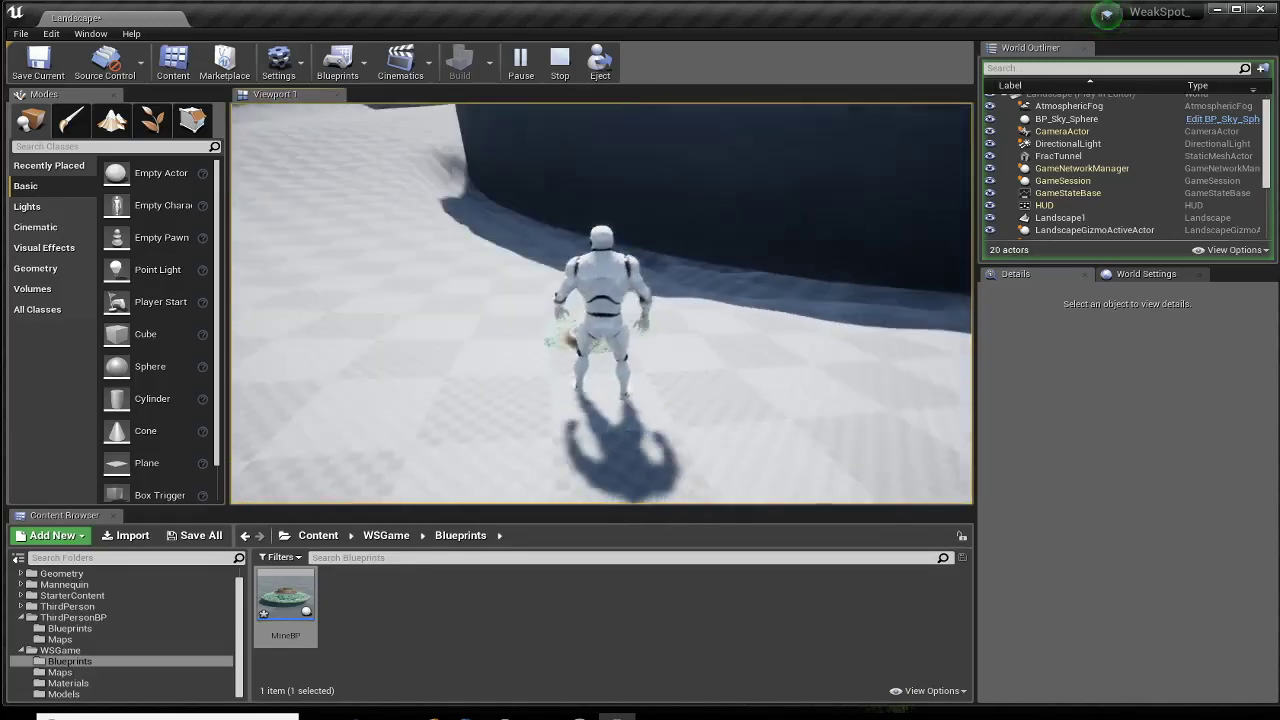
Stop the play test, reopen MineBP to check its MineMesh component, then close it.
key(Escape)
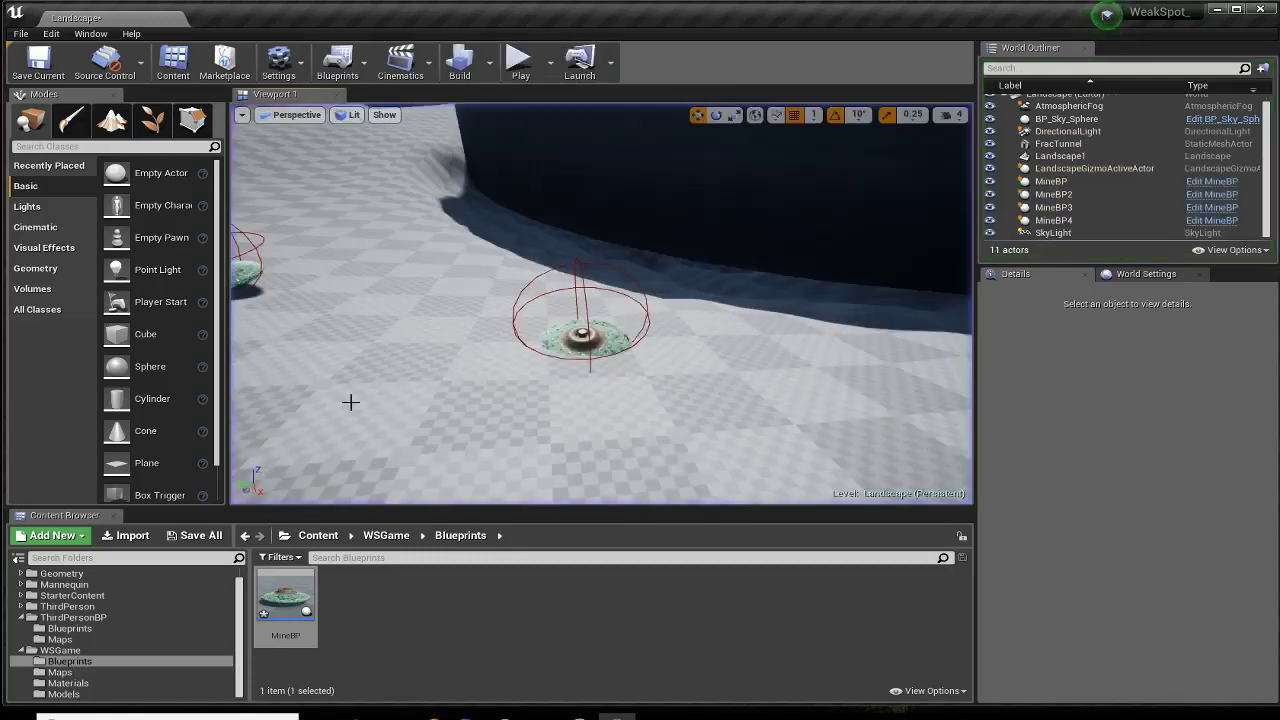
click(575, 292)
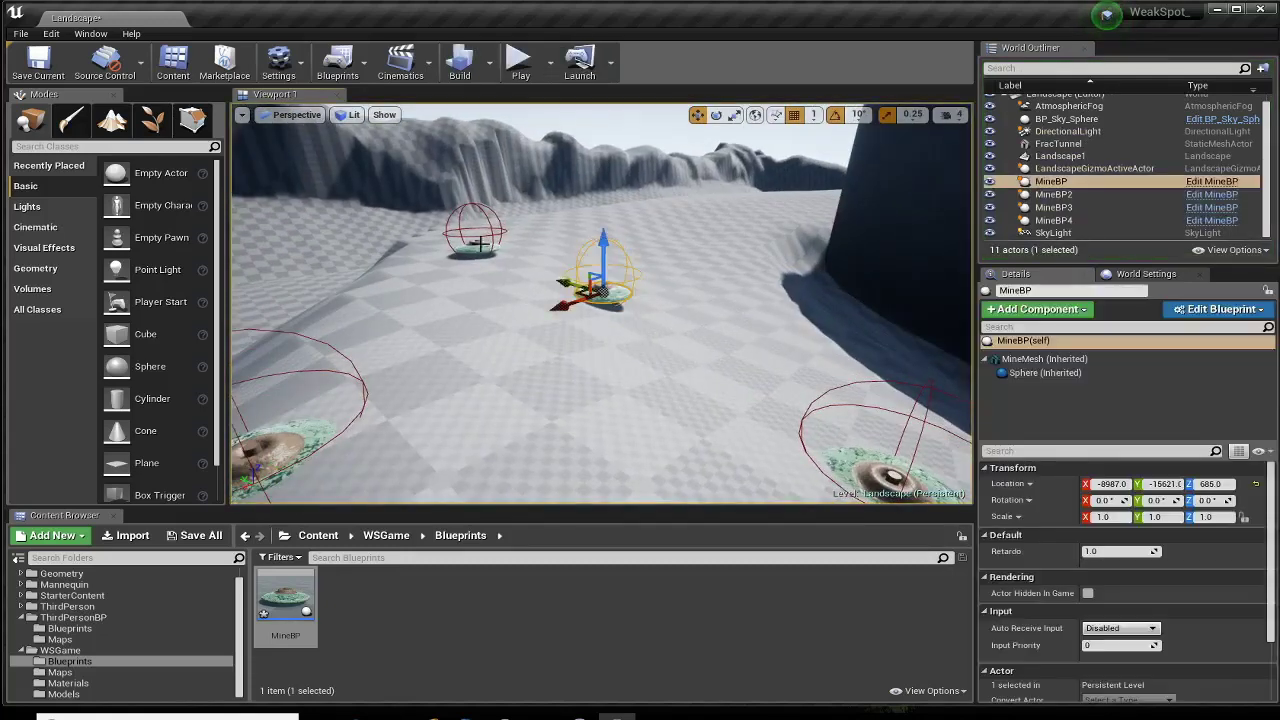
click(415, 319)
double_click(285, 600)
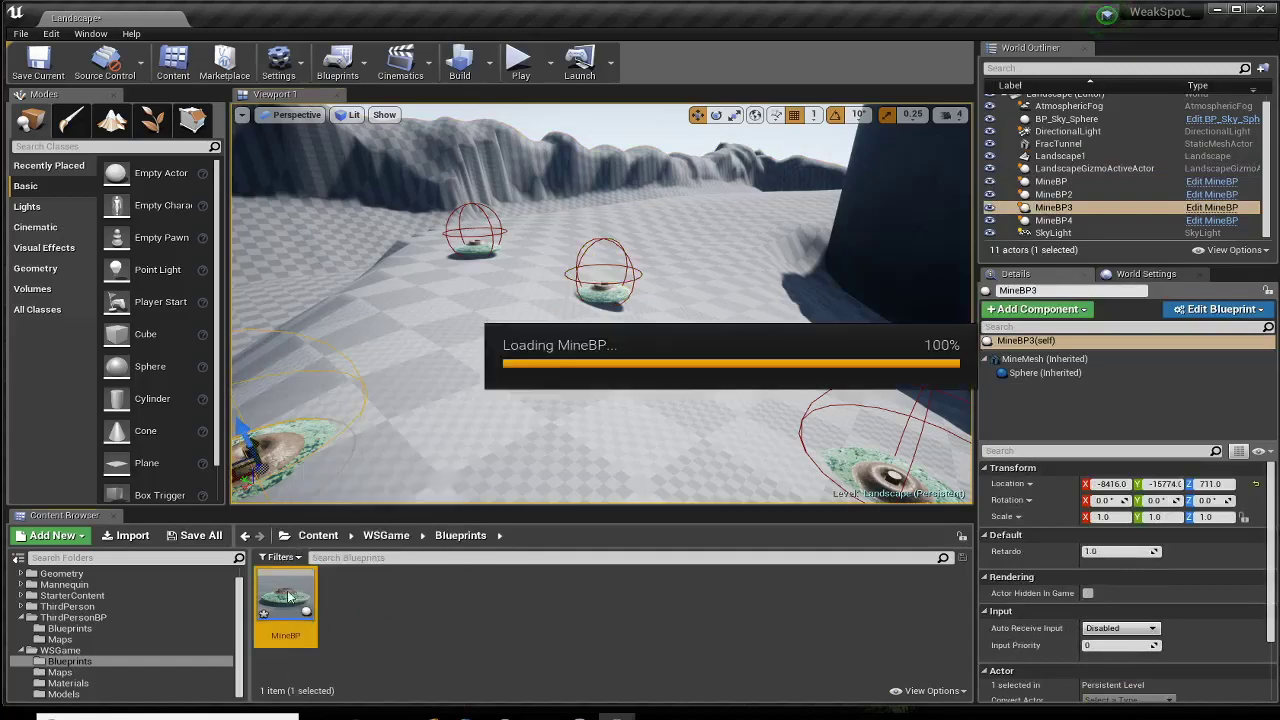
click(55, 108)
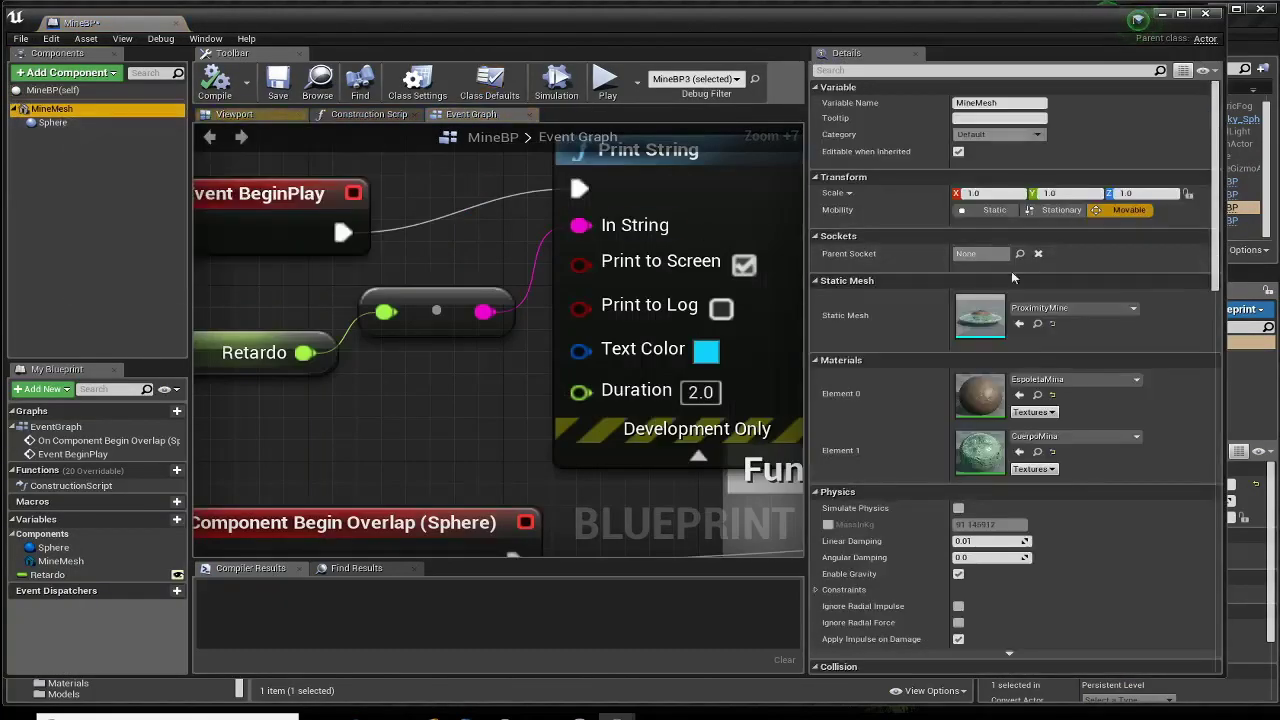
click(1206, 14)
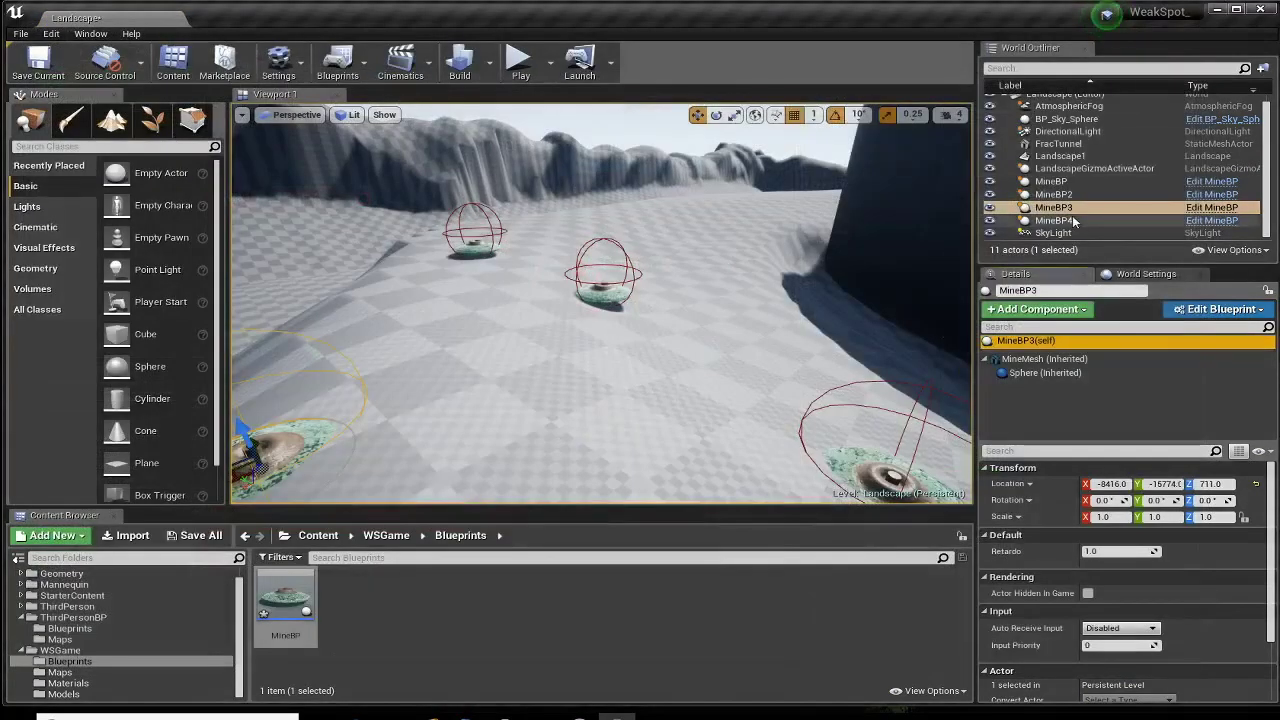
Select MineBP, MineBP2 and MineBP3 in the World Outliner and show MineBP3's mesh settings.
click(1060, 194)
click(1050, 181)
click(1053, 194)
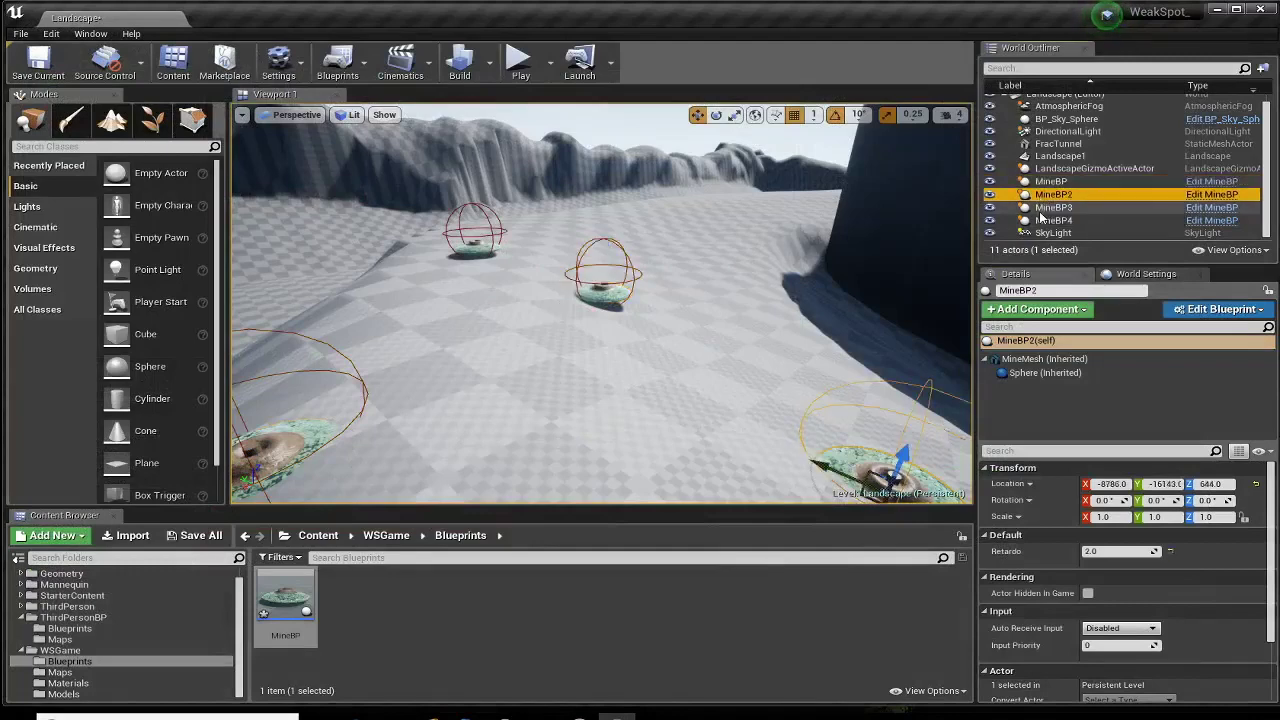
click(1053, 207)
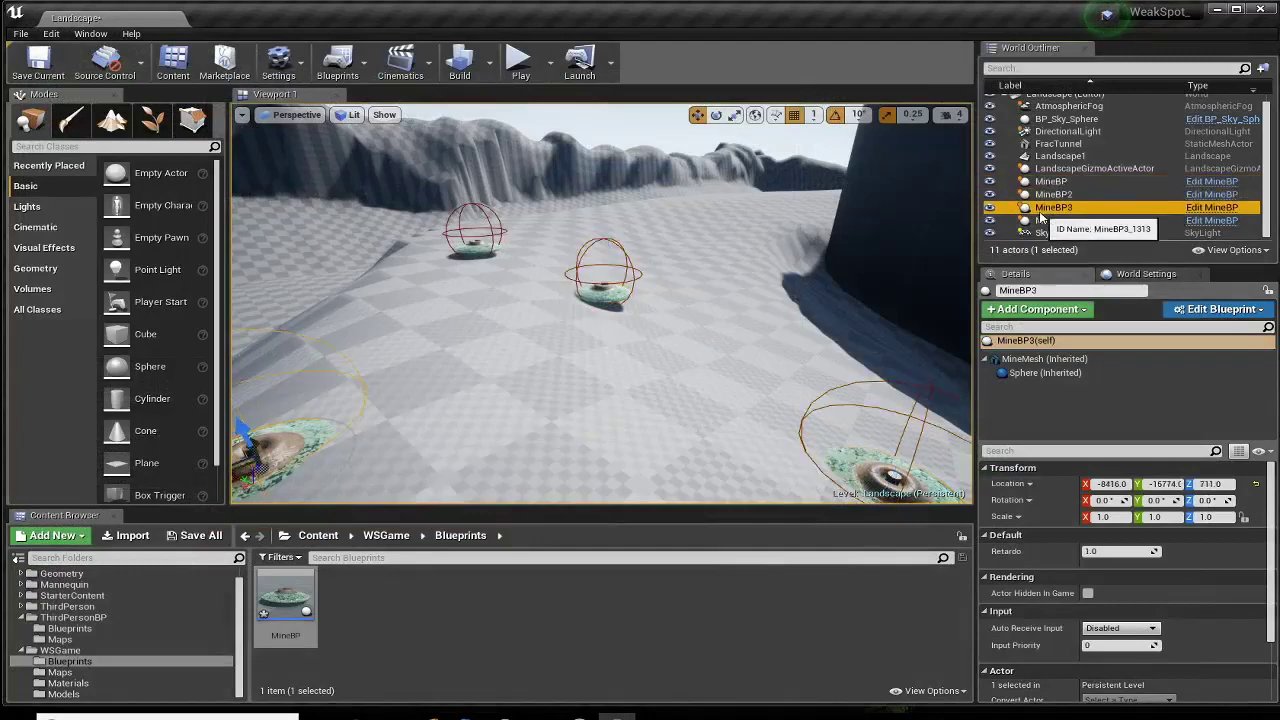
click(1030, 360)
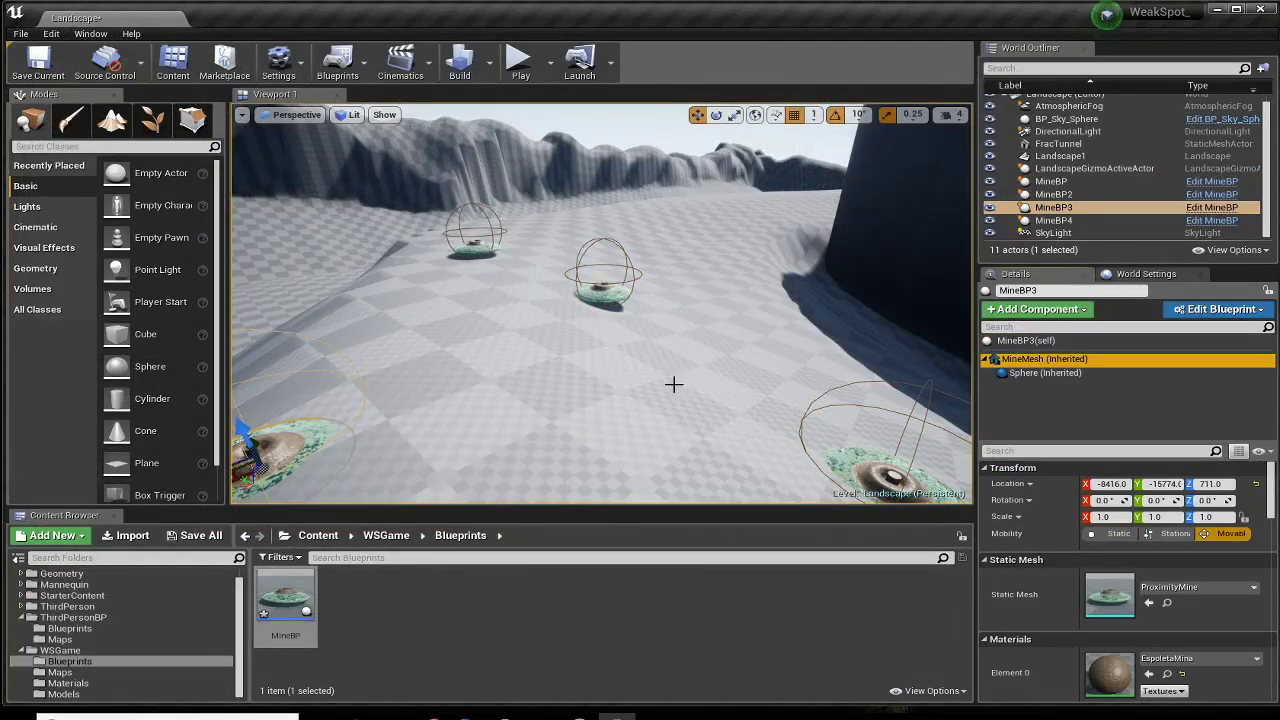
Frame MineBP3 and lift it to Z 725, then open the Models folder.
key(f)
mouse_move(590, 360)
alt+mouse_down()
mouse_move(470, 370)
mouse_move(668, 388)
alt+mouse_up()
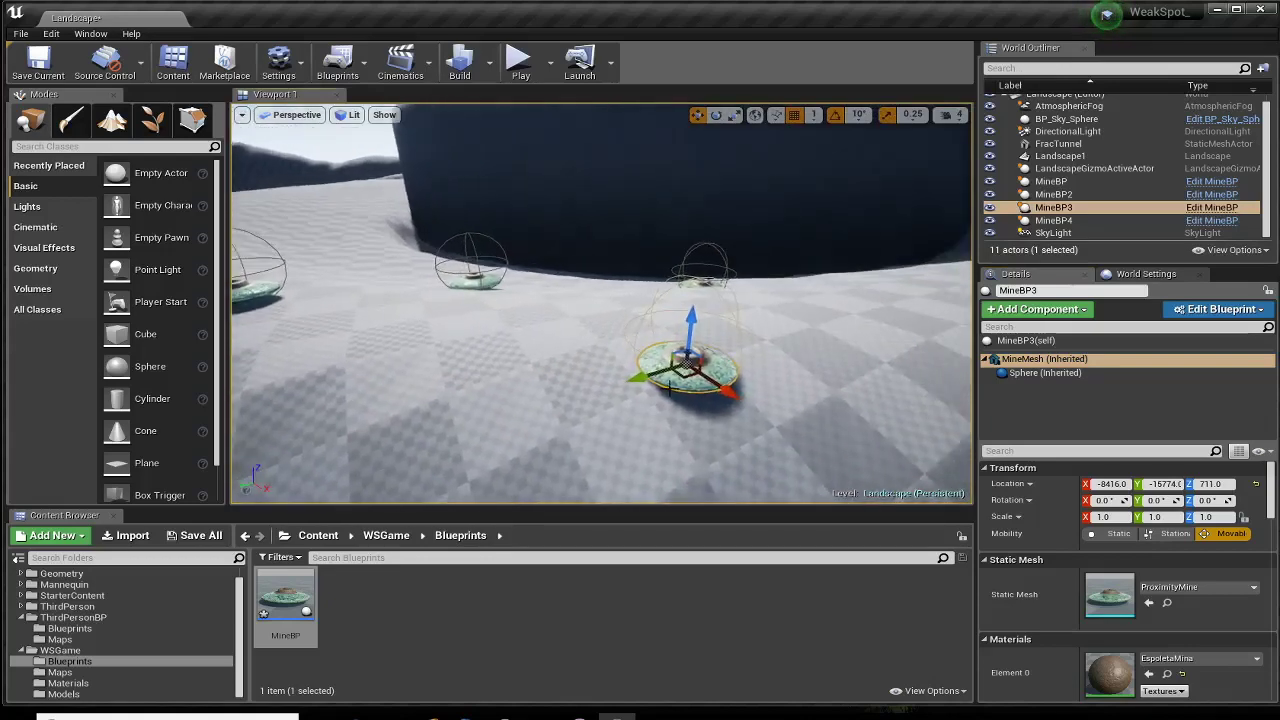
drag(691, 328, 688, 319)
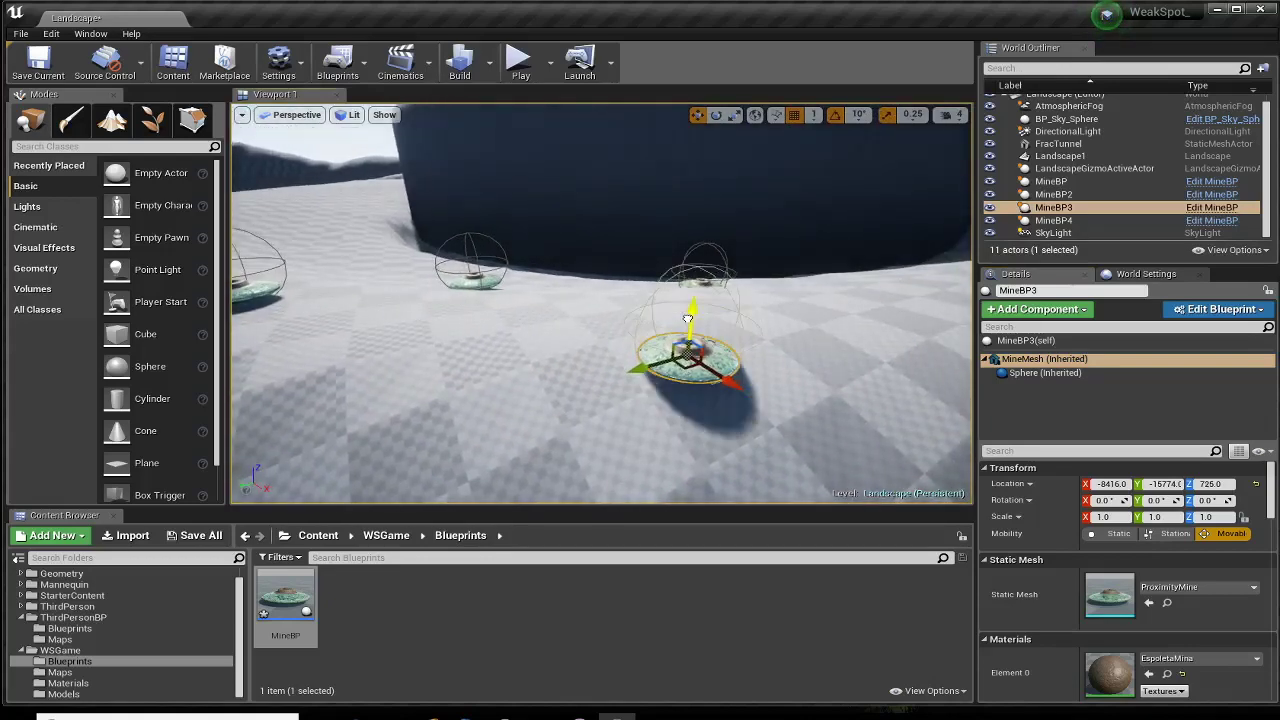
alt+drag(560, 375, 510, 378)
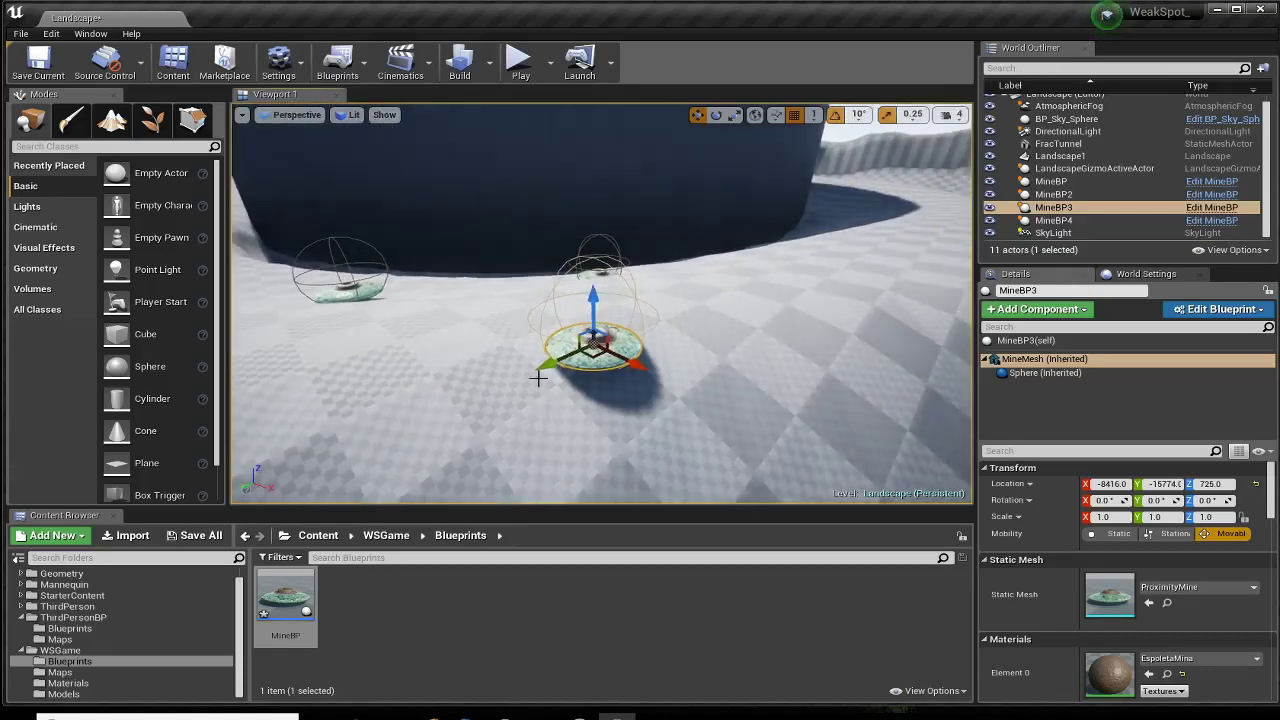
alt+drag(595, 345, 635, 330)
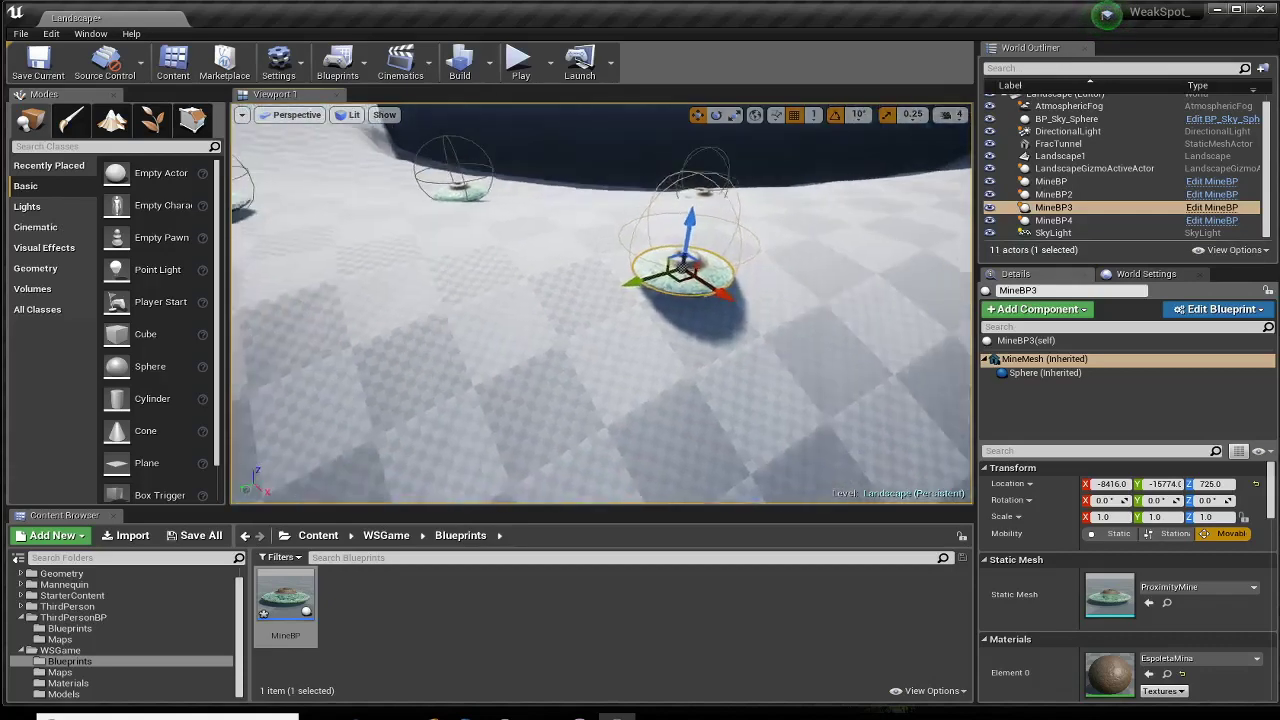
click(63, 694)
Inspect the EjectionMine mesh and its material slots in the Static Mesh Editor, then close it.
double_click(286, 595)
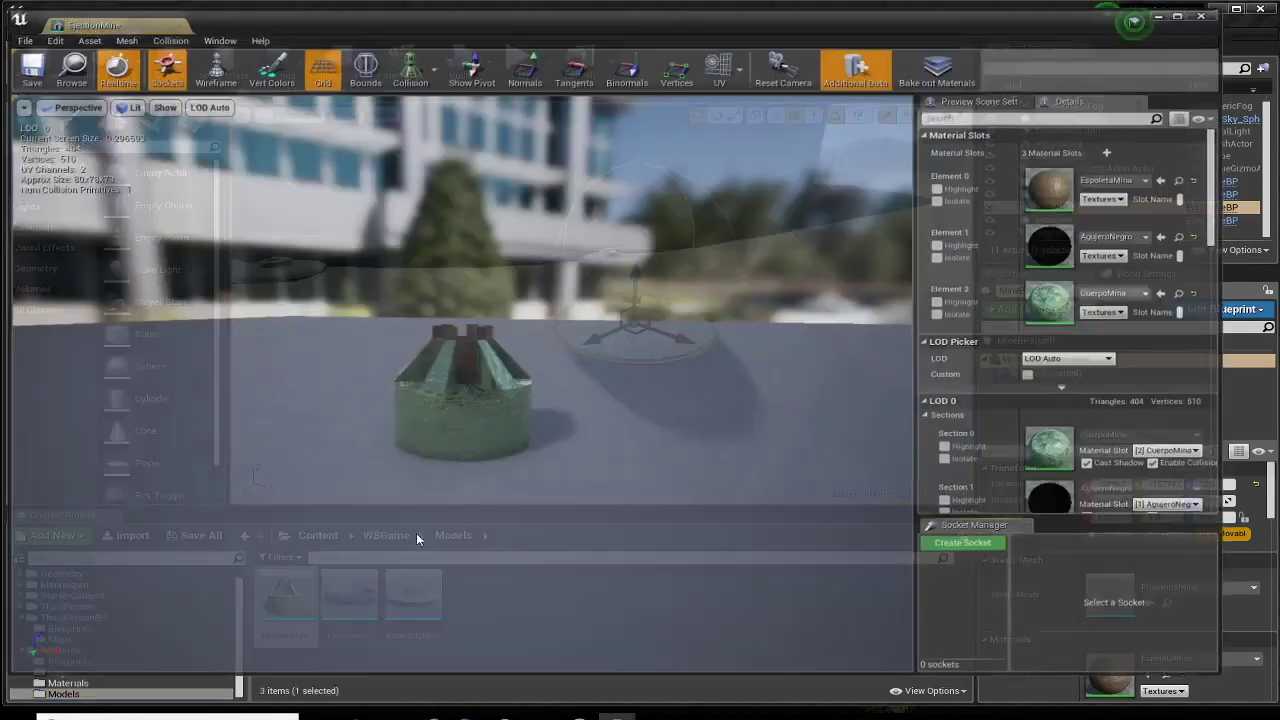
scroll(476, 402, down, 2)
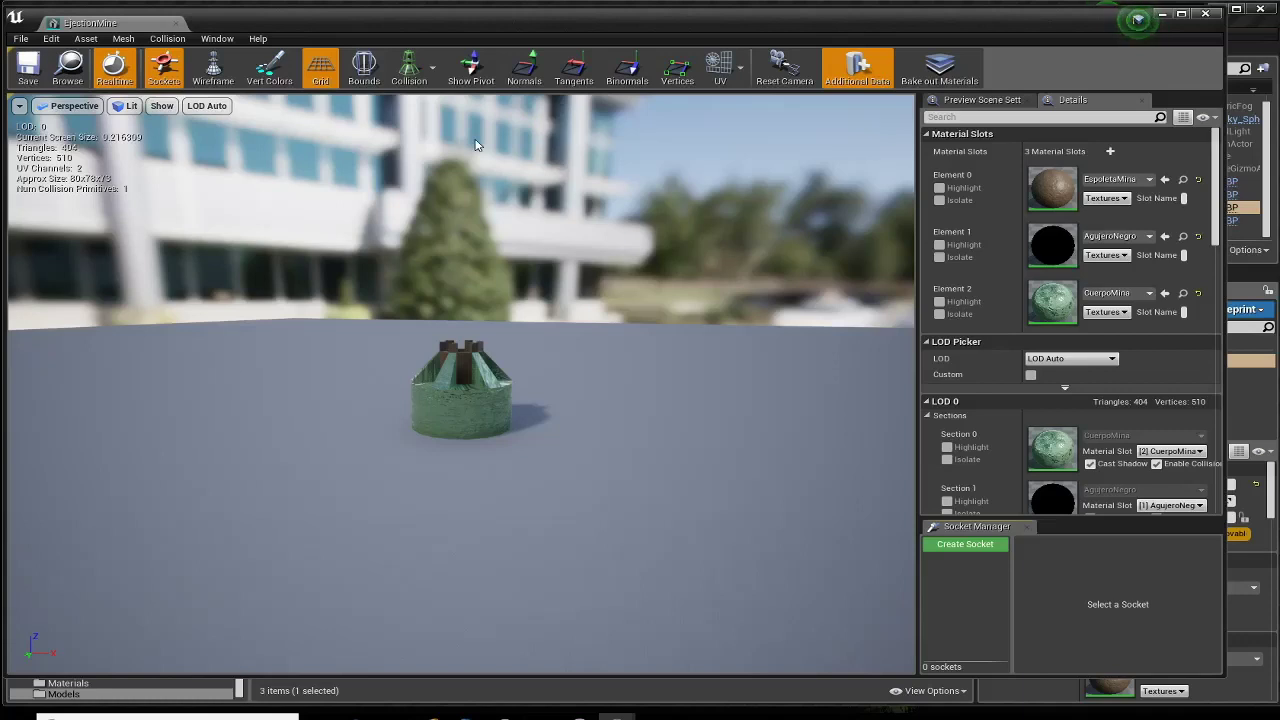
click(1204, 15)
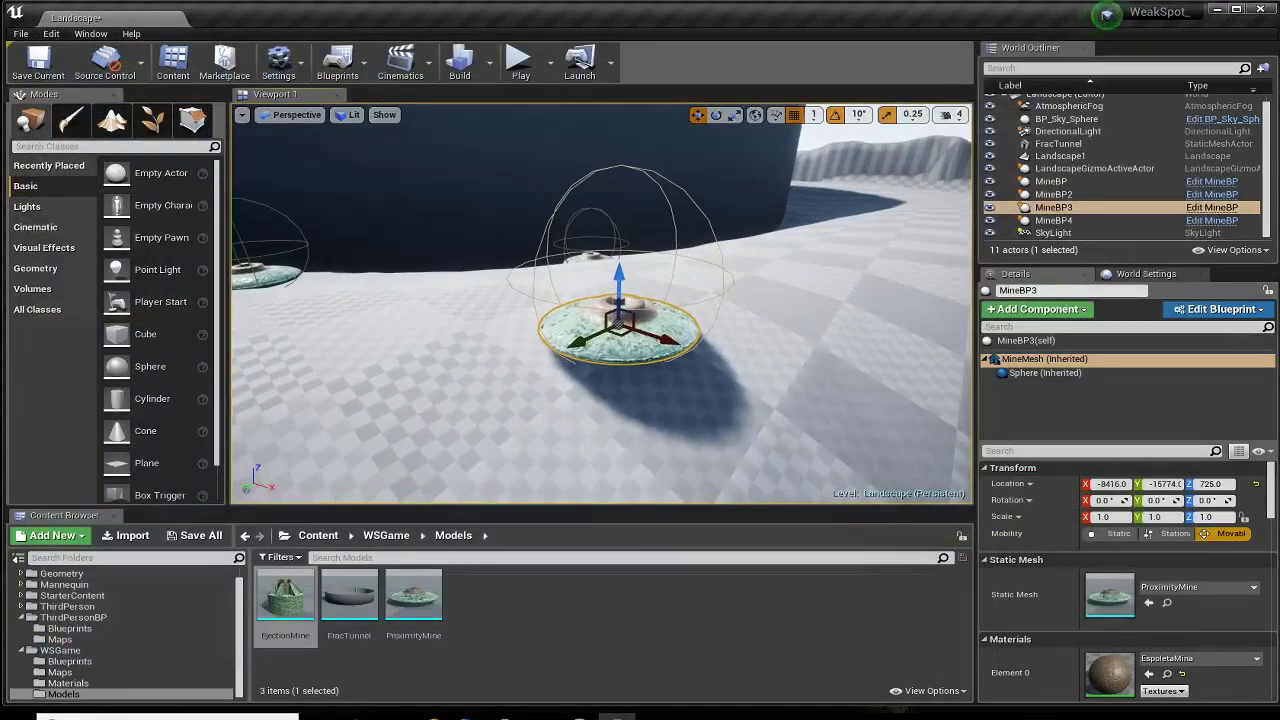
Drop an EjectionMine mesh into the level beside the disc mines.
mouse_move(285, 600)
mouse_down()
mouse_move(434, 364)
mouse_move(392, 372)
mouse_up()
mouse_move(477, 369)
mouse_down()
mouse_move(440, 420)
mouse_move(470, 400)
mouse_up()
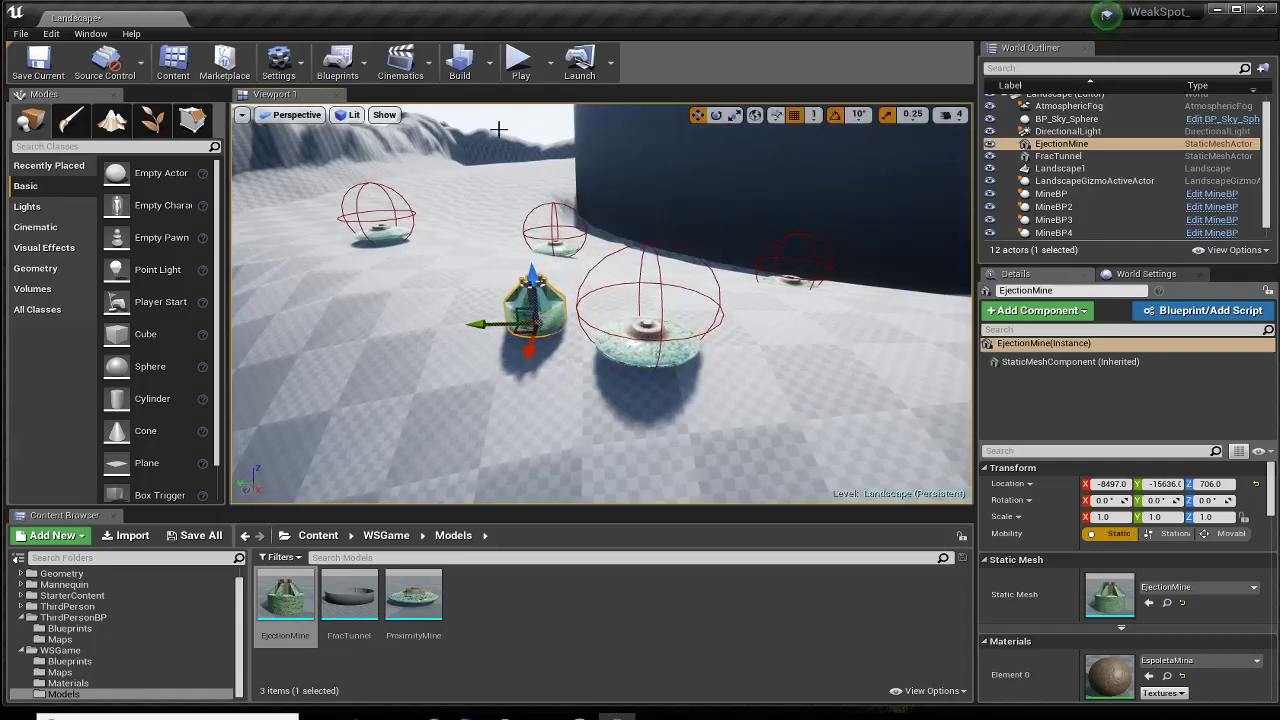
mouse_move(389, 329)
middle_down()
mouse_move(520, 320)
mouse_move(480, 320)
middle_up()
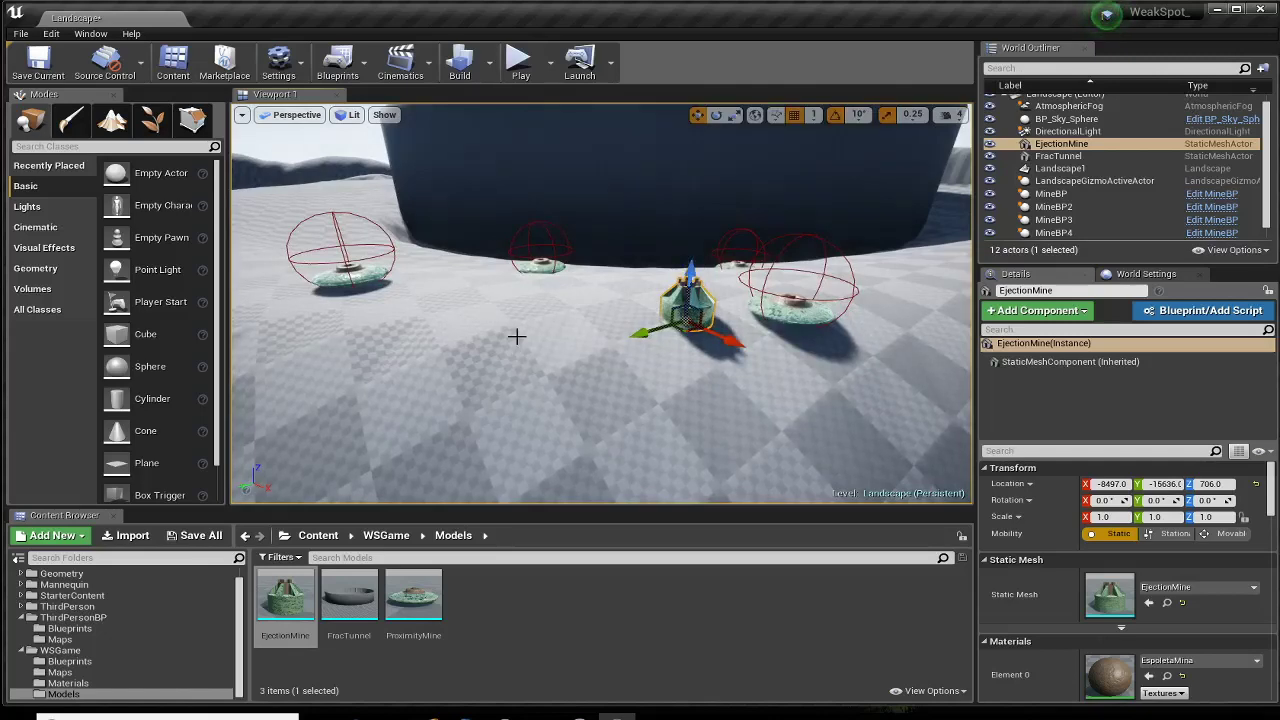
drag(543, 357, 543, 400)
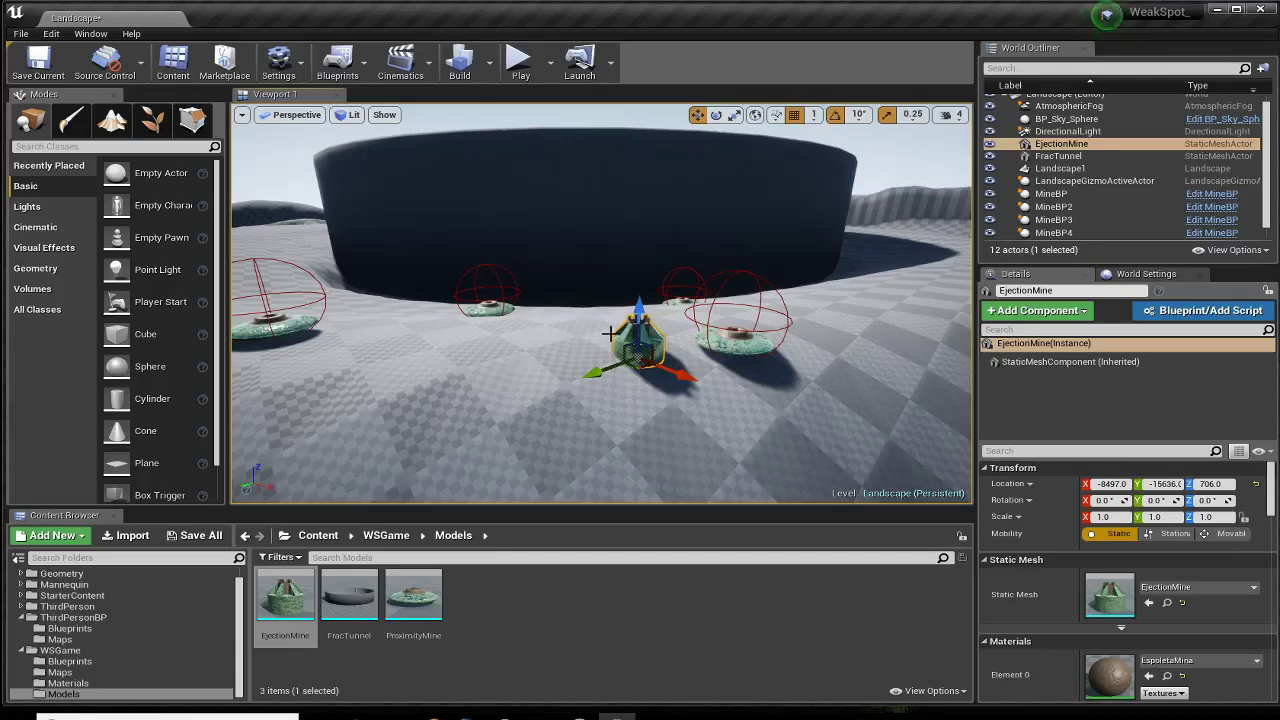
Raise the EjectionMine to Z 765, comparing its height against MineBP3.
drag(638, 309, 634, 279)
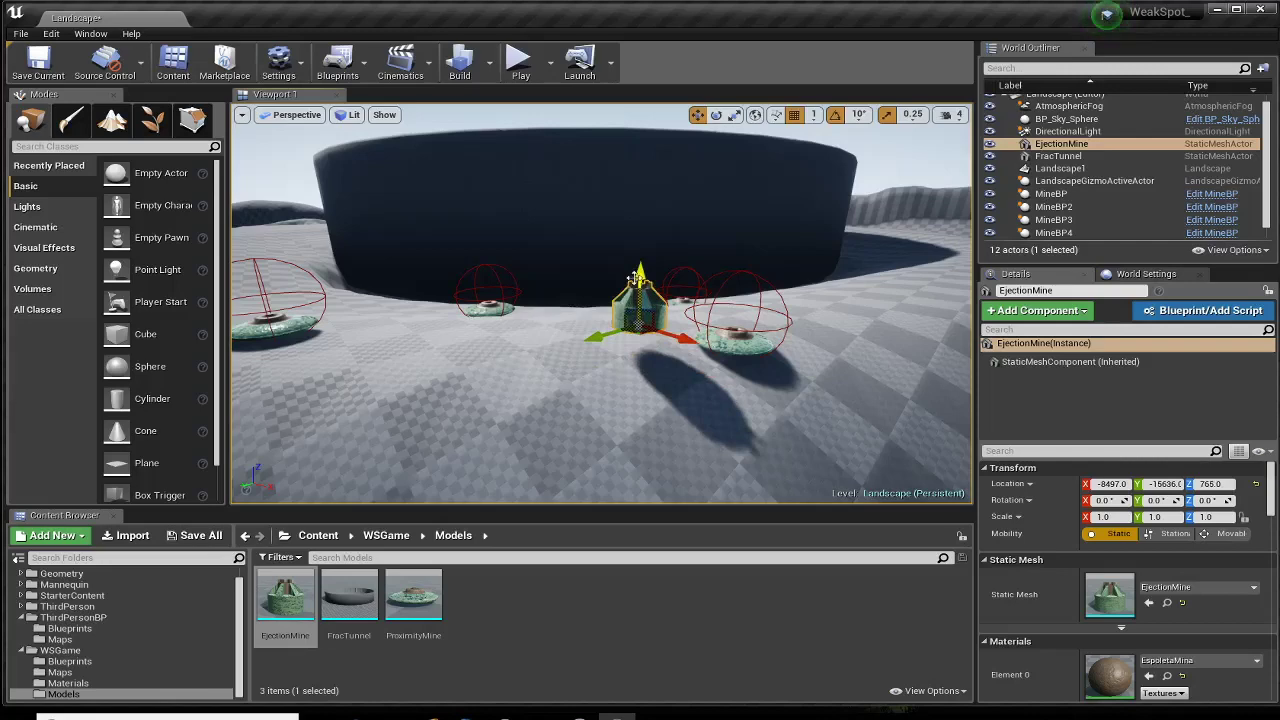
click(740, 335)
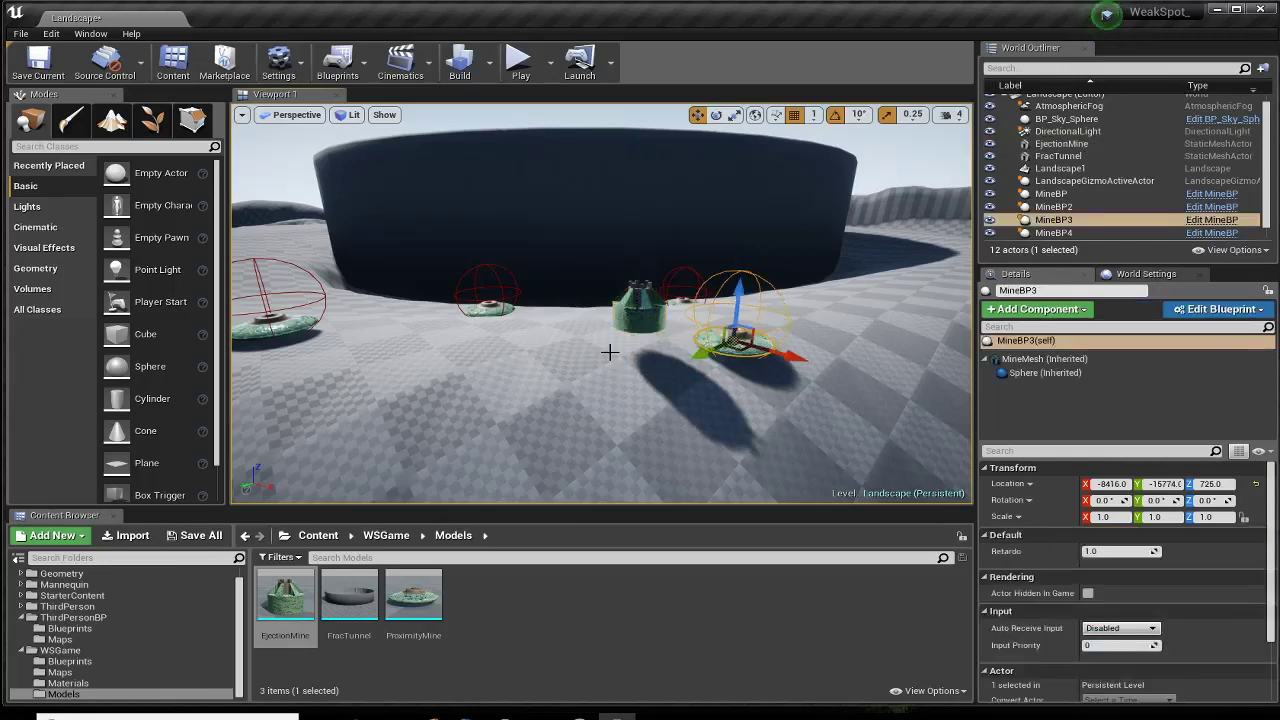
right_drag(609, 352, 560, 365)
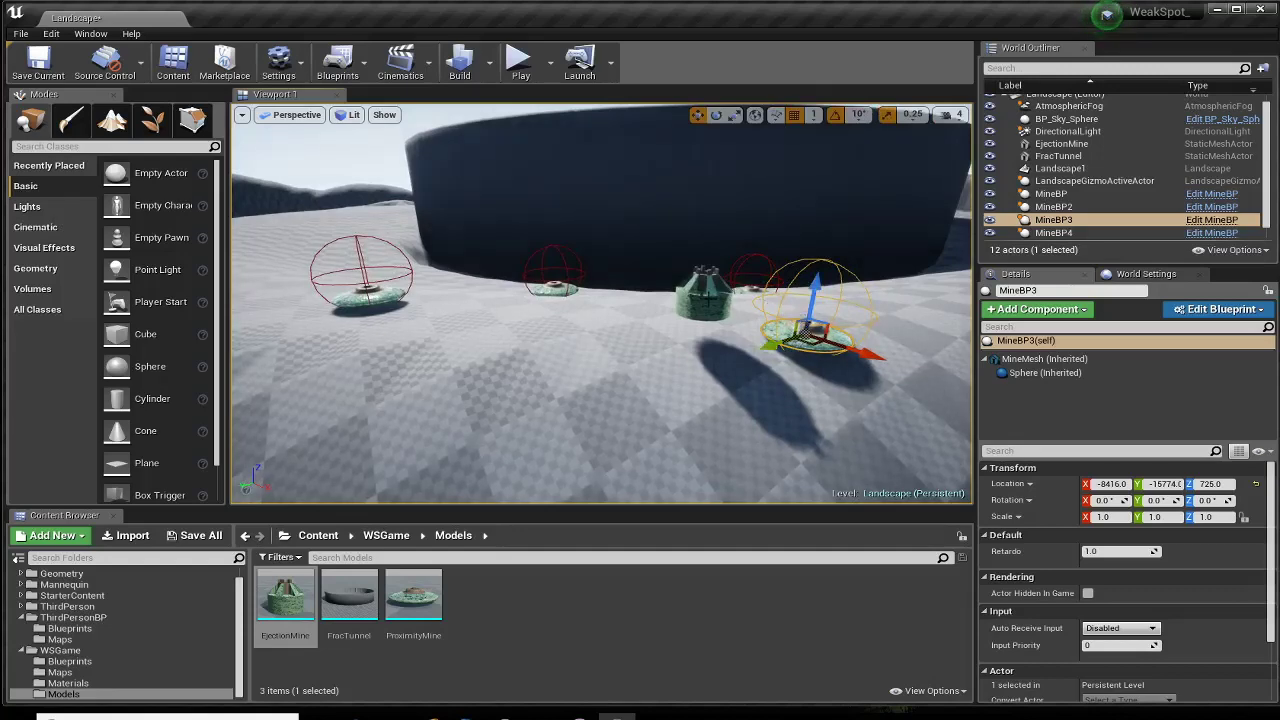
click(701, 299)
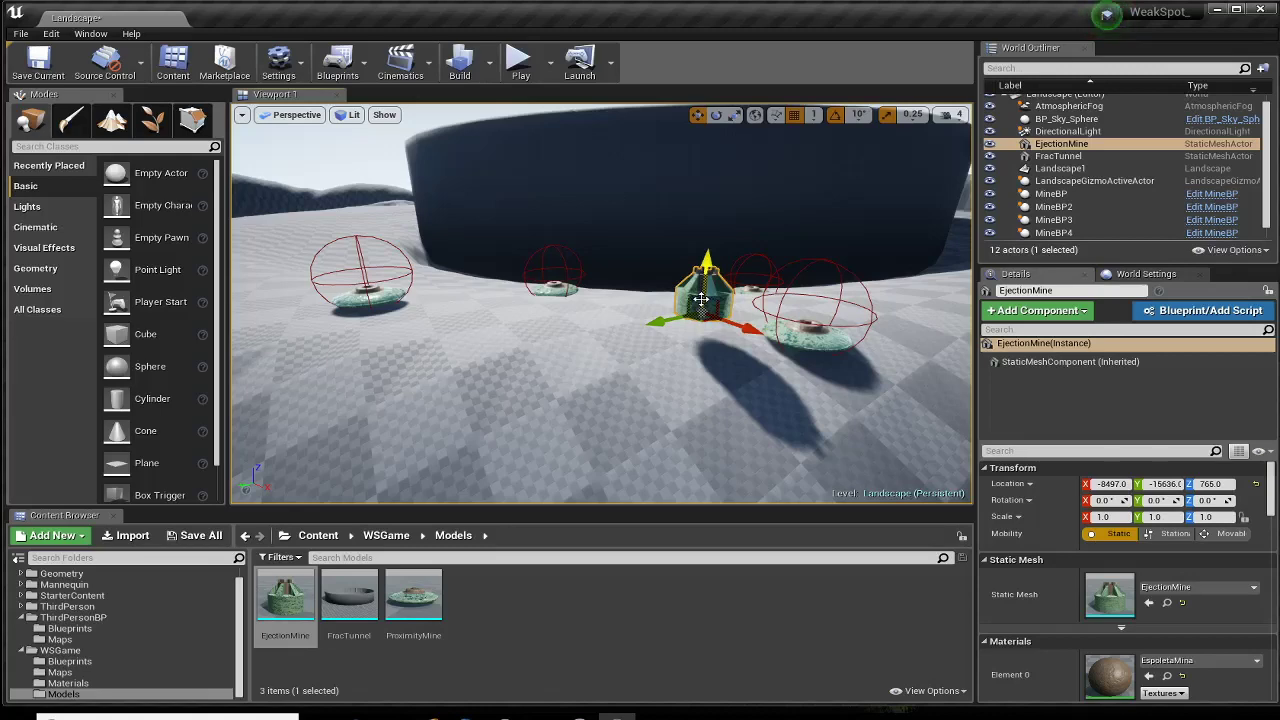
click(832, 337)
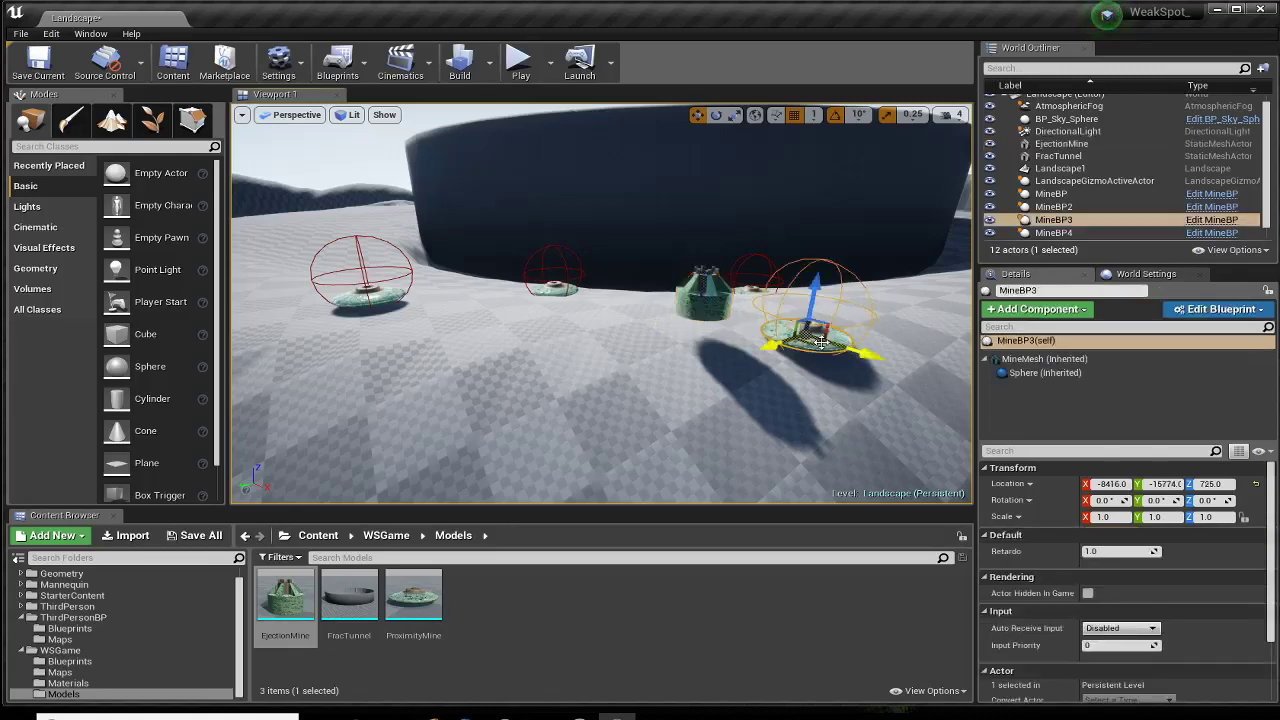
click(702, 305)
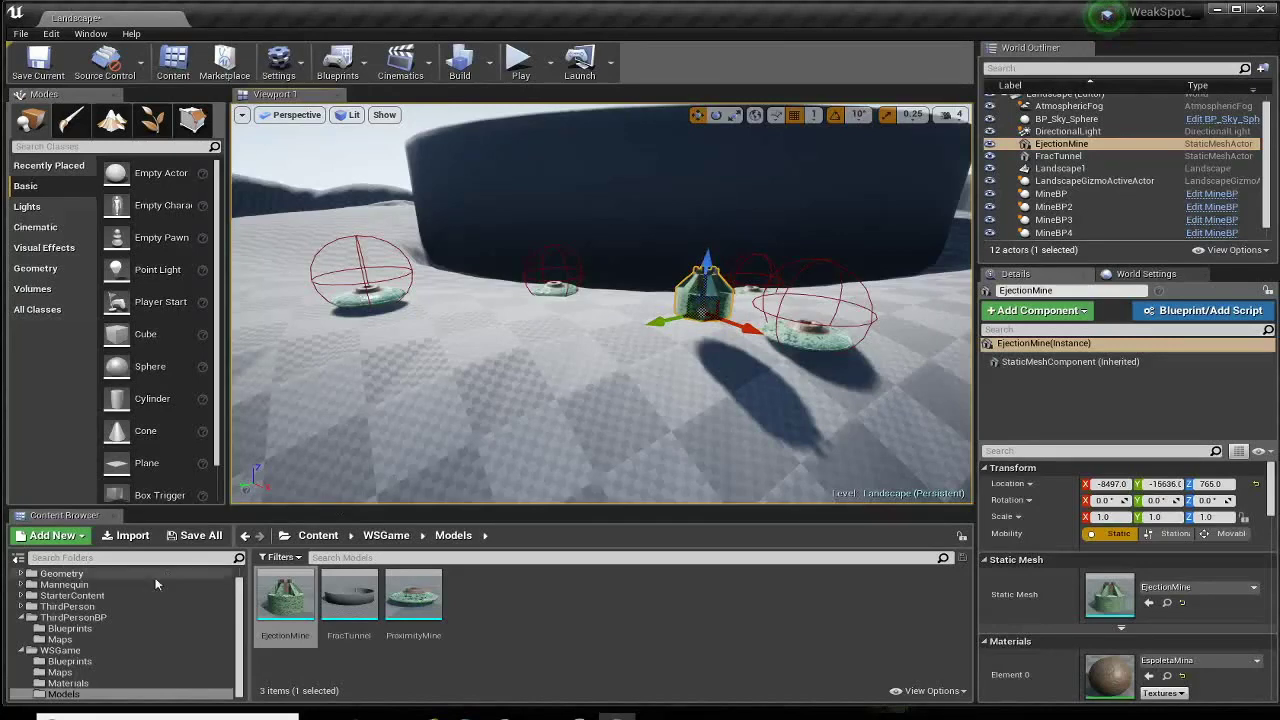
Delete MineBP4 and the MineBP mine from the level.
click(56, 661)
right_drag(424, 391, 400, 391)
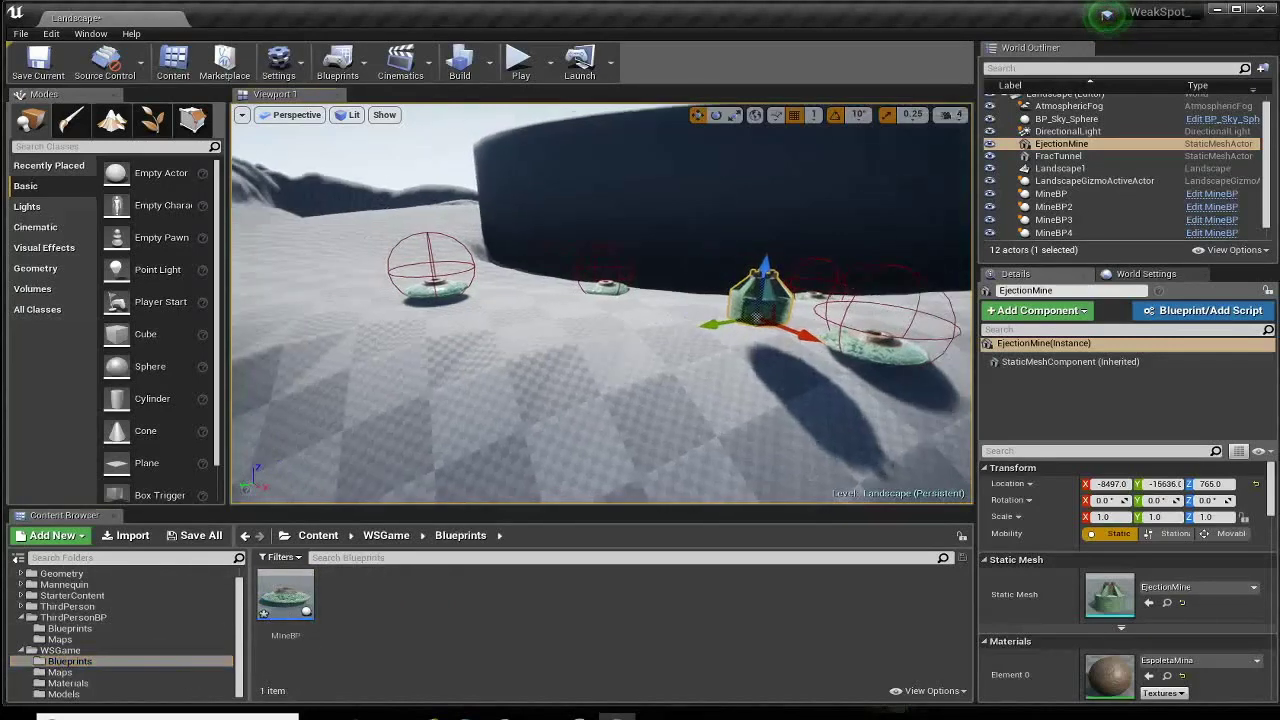
click(424, 290)
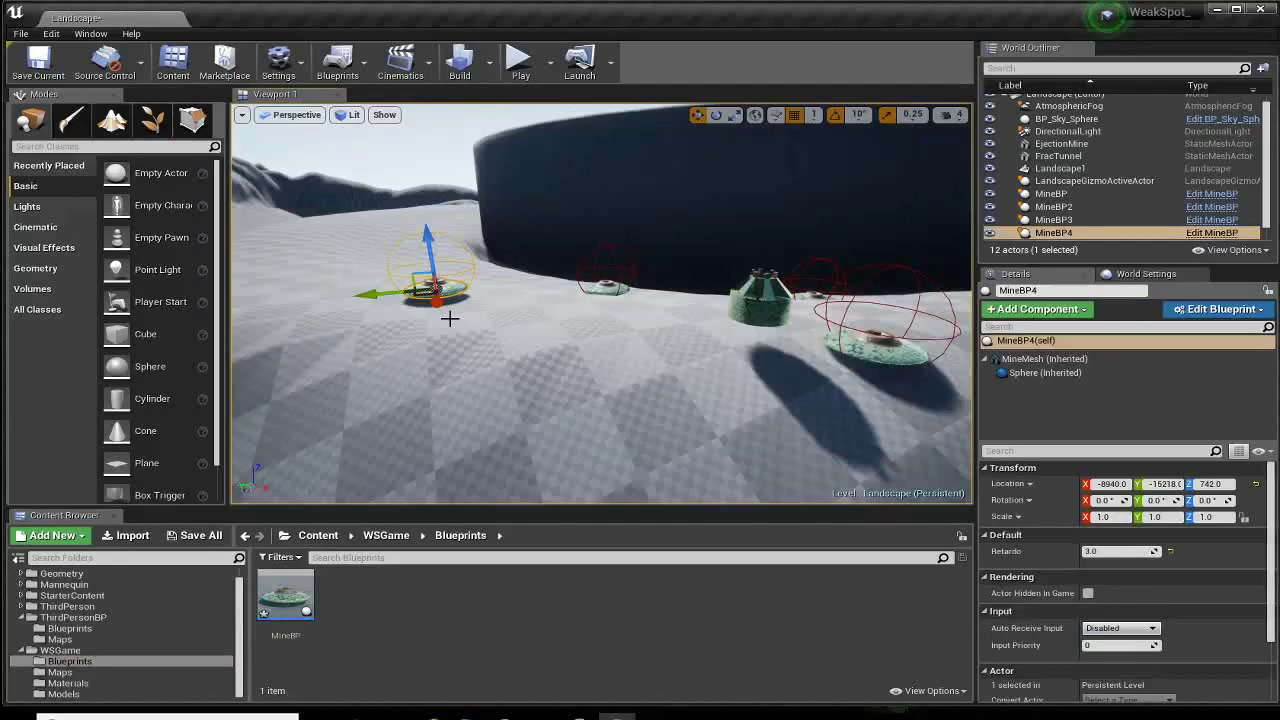
key(Delete)
click(604, 286)
key(Delete)
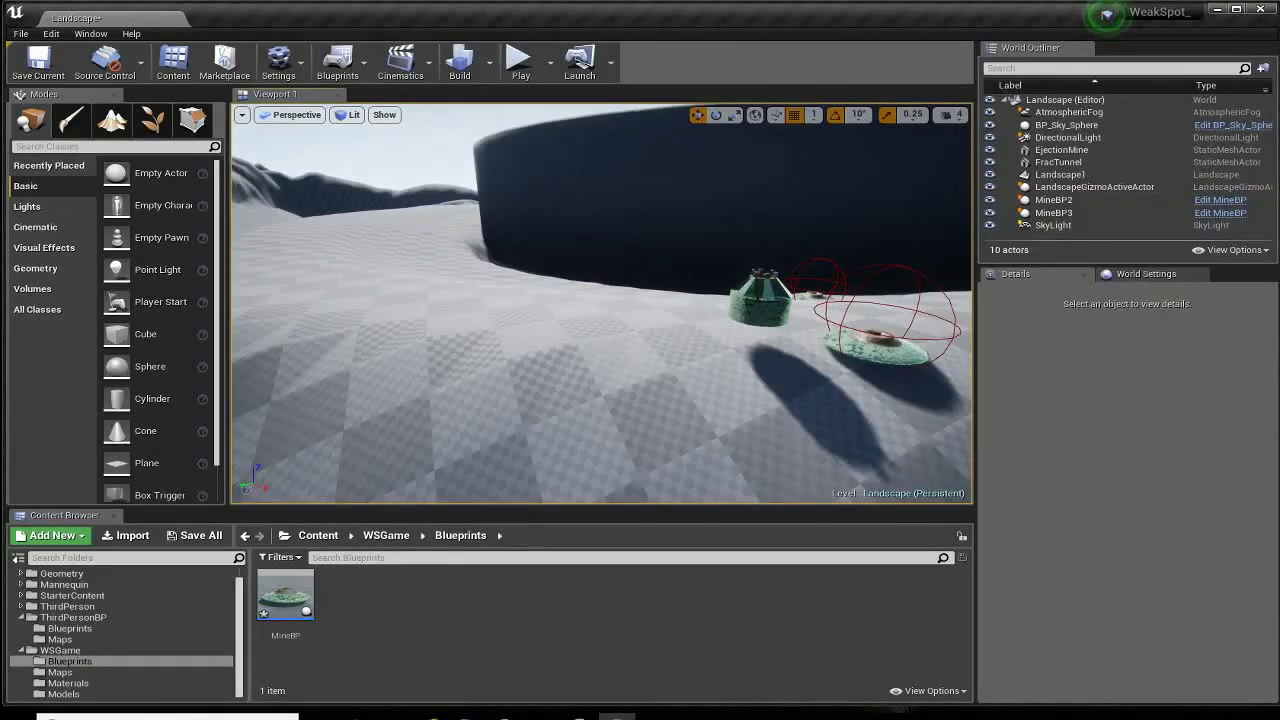
Delete the remaining mines, finishing with MineBP2.
click(760, 300)
key(Delete)
click(870, 340)
key(Delete)
click(796, 308)
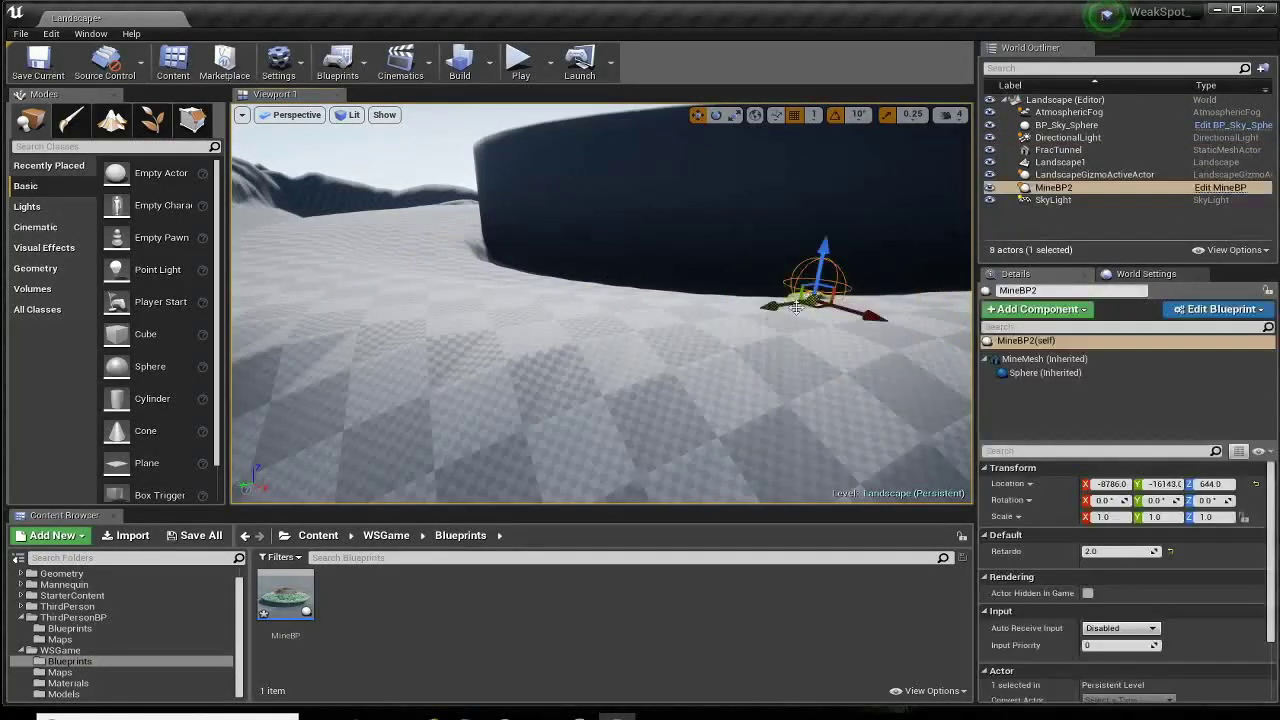
key(Delete)
right_drag(526, 403, 530, 400)
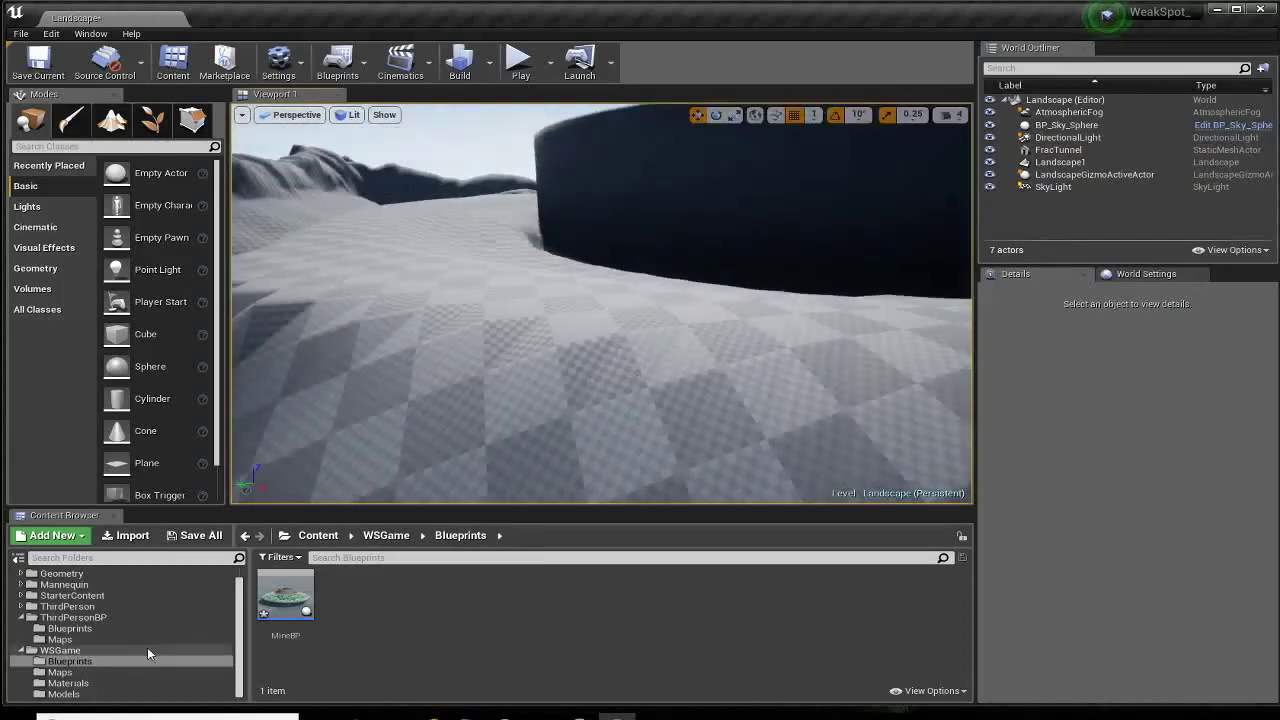
Open the MineBP blueprint and inspect the On Component Begin Overlap event and Sphere component.
double_click(279, 615)
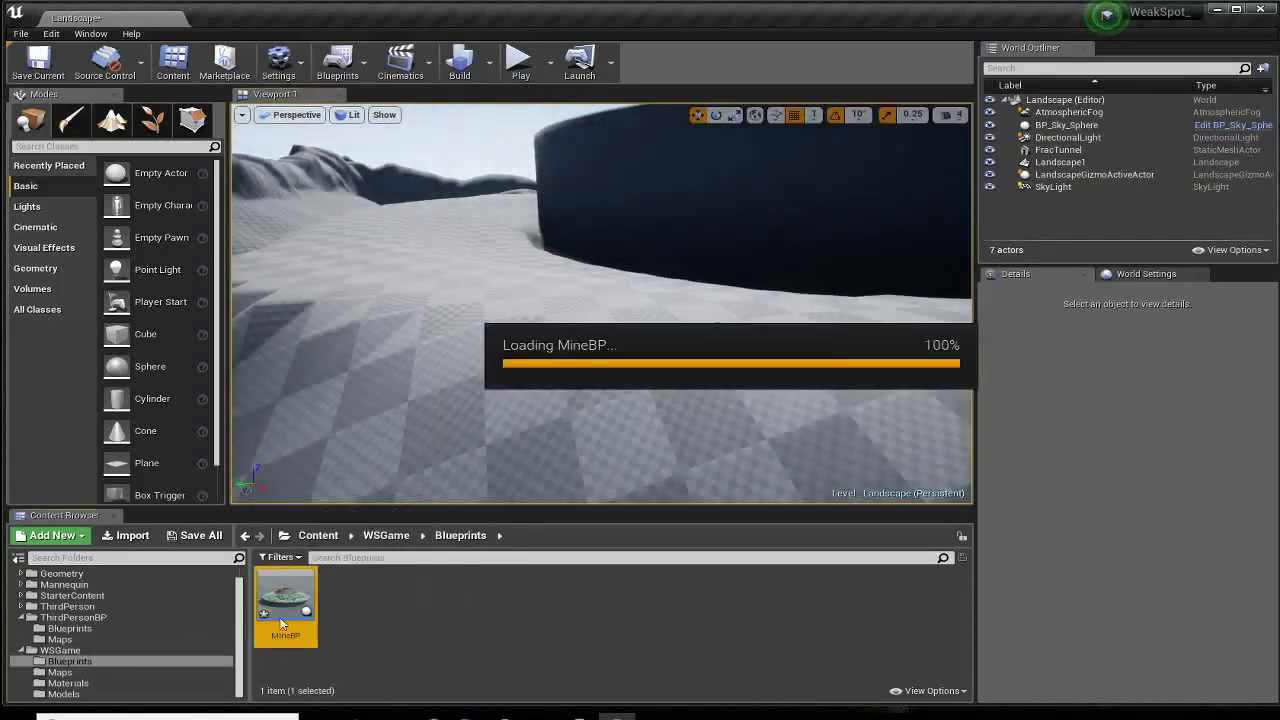
right_drag(400, 417, 424, 411)
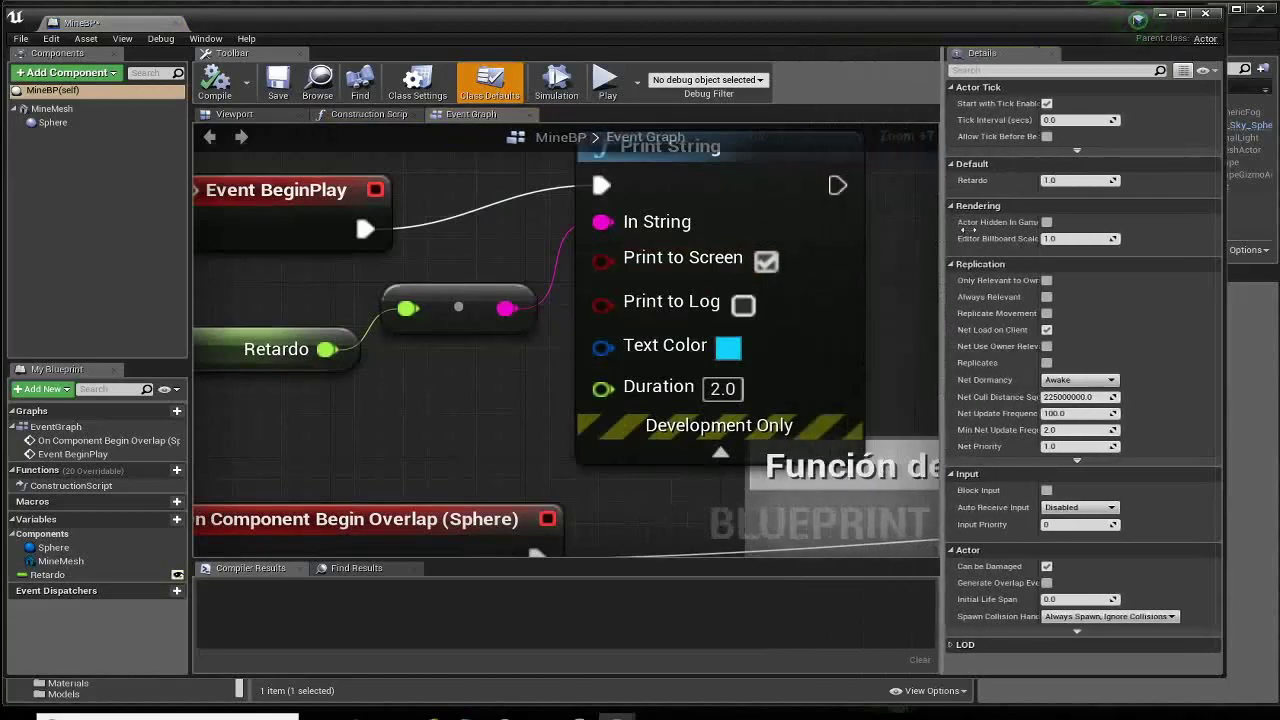
drag(810, 220, 1077, 220)
mouse_move(424, 420)
right_down()
mouse_move(554, 398)
mouse_move(507, 248)
right_up()
scroll(554, 398, down, 2)
scroll(554, 398, down, 3)
scroll(554, 398, down, 2)
right_drag(473, 454, 384, 444)
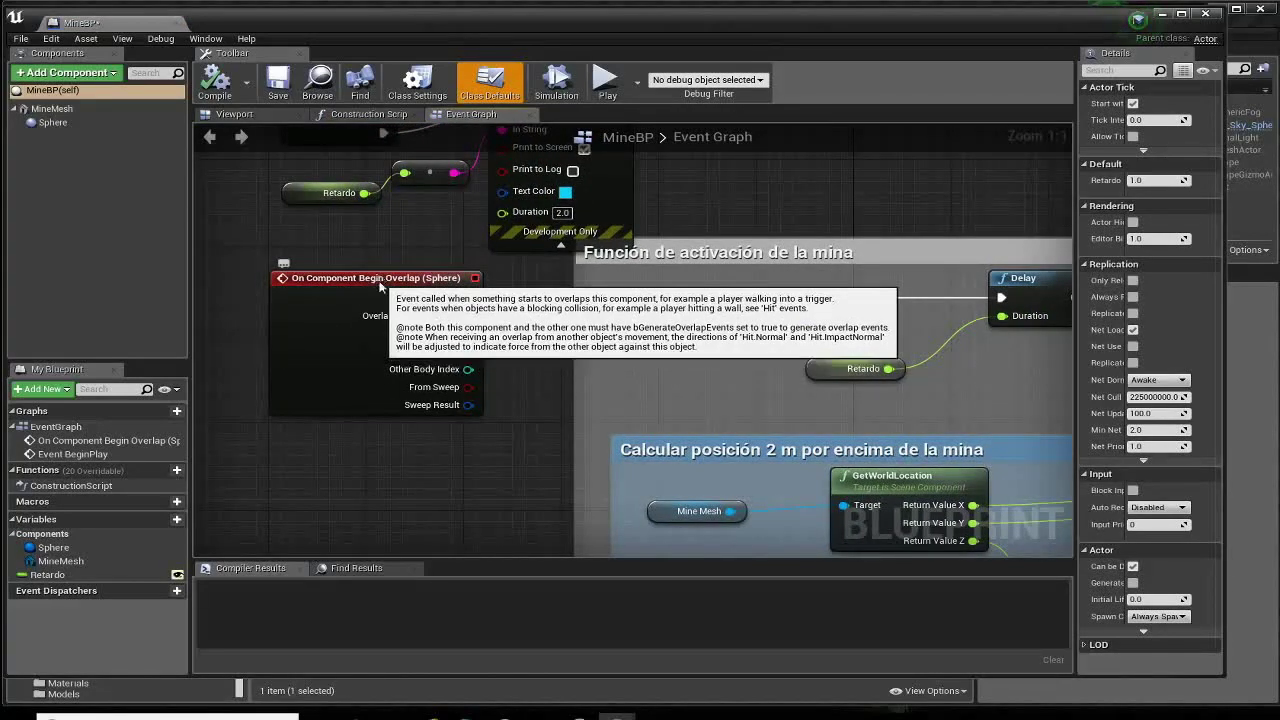
drag(380, 284, 376, 299)
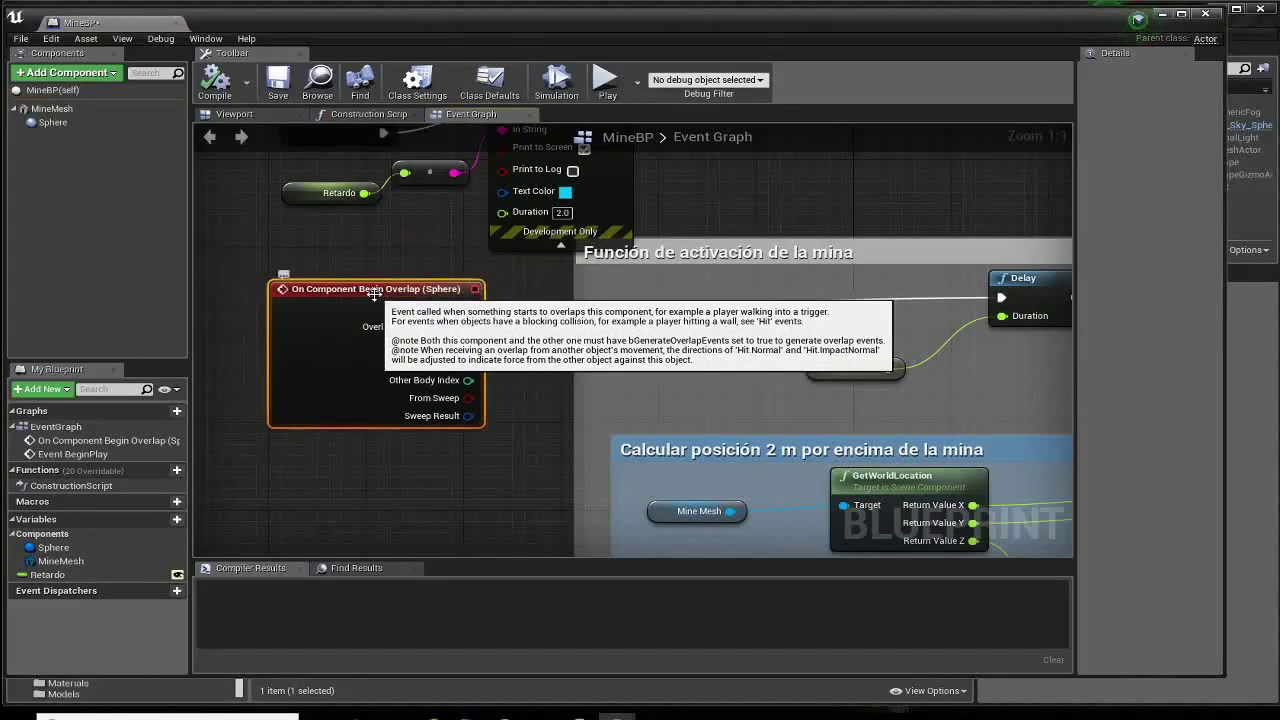
click(53, 122)
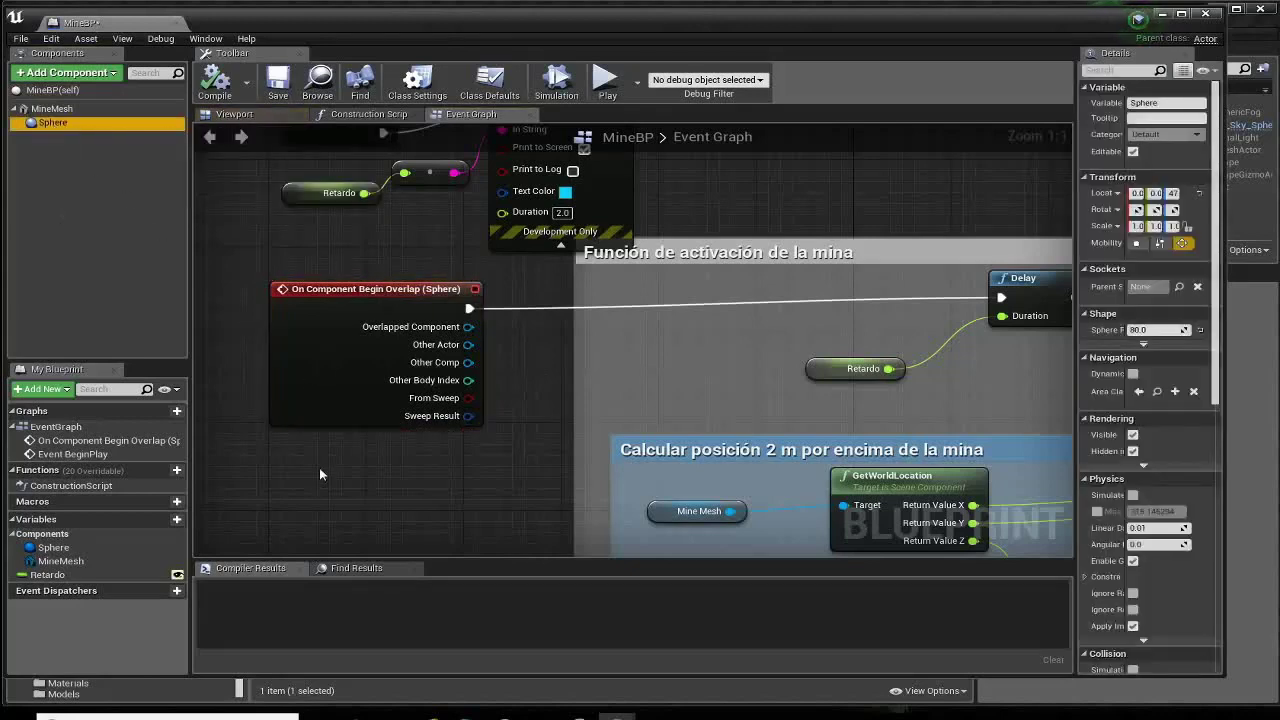
Review the Delay, Retardo and Spawn Emitter at Location nodes in the activation section.
right_drag(387, 485, 275, 497)
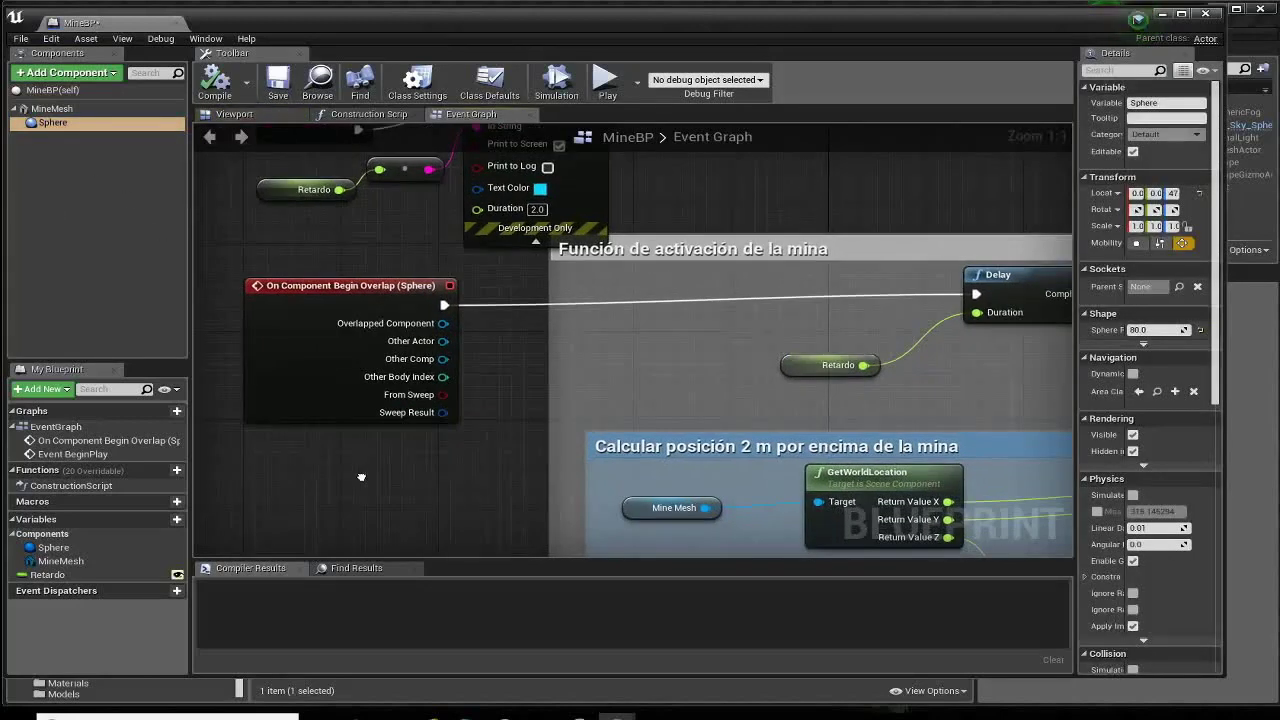
right_drag(813, 387, 683, 424)
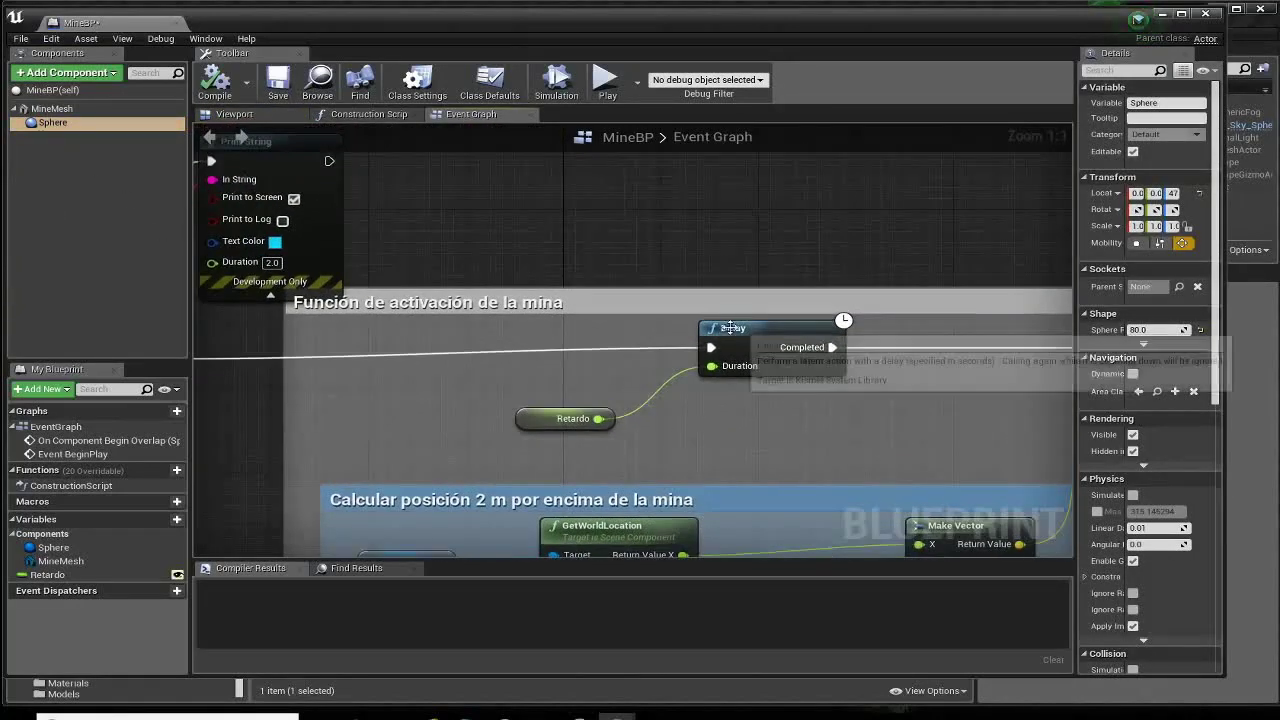
drag(729, 330, 716, 342)
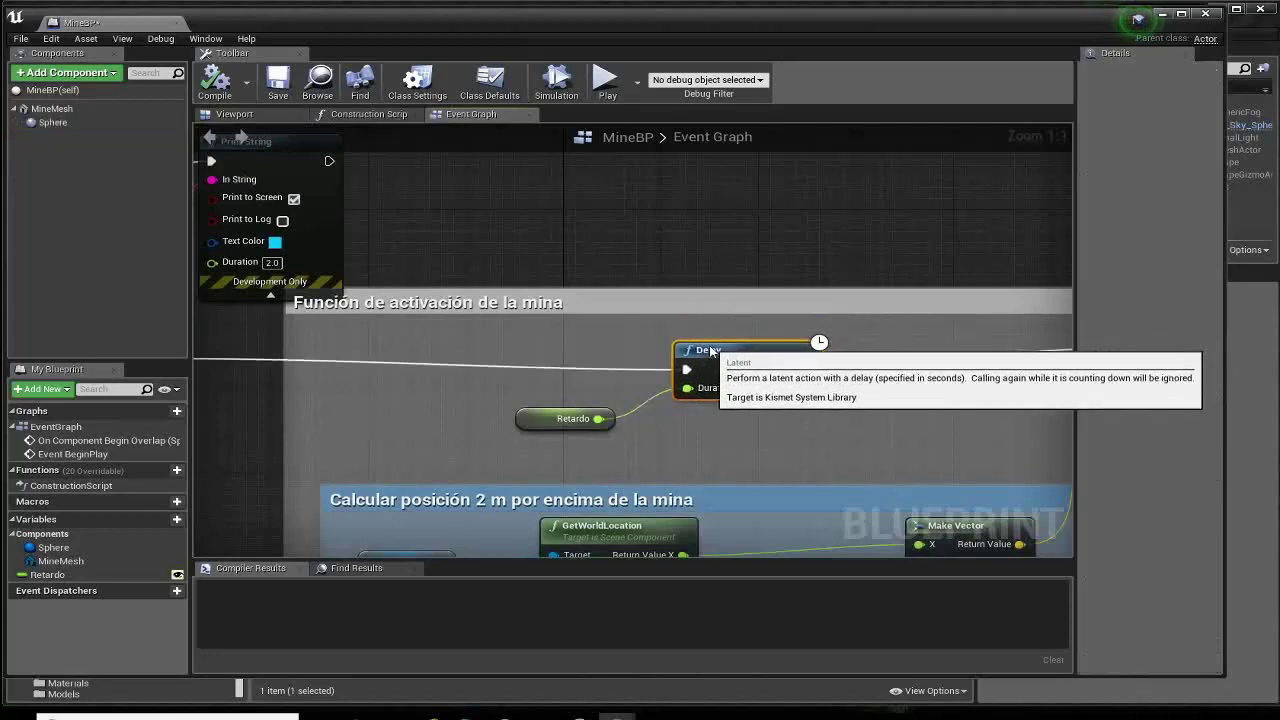
click(560, 418)
right_drag(751, 417, 346, 408)
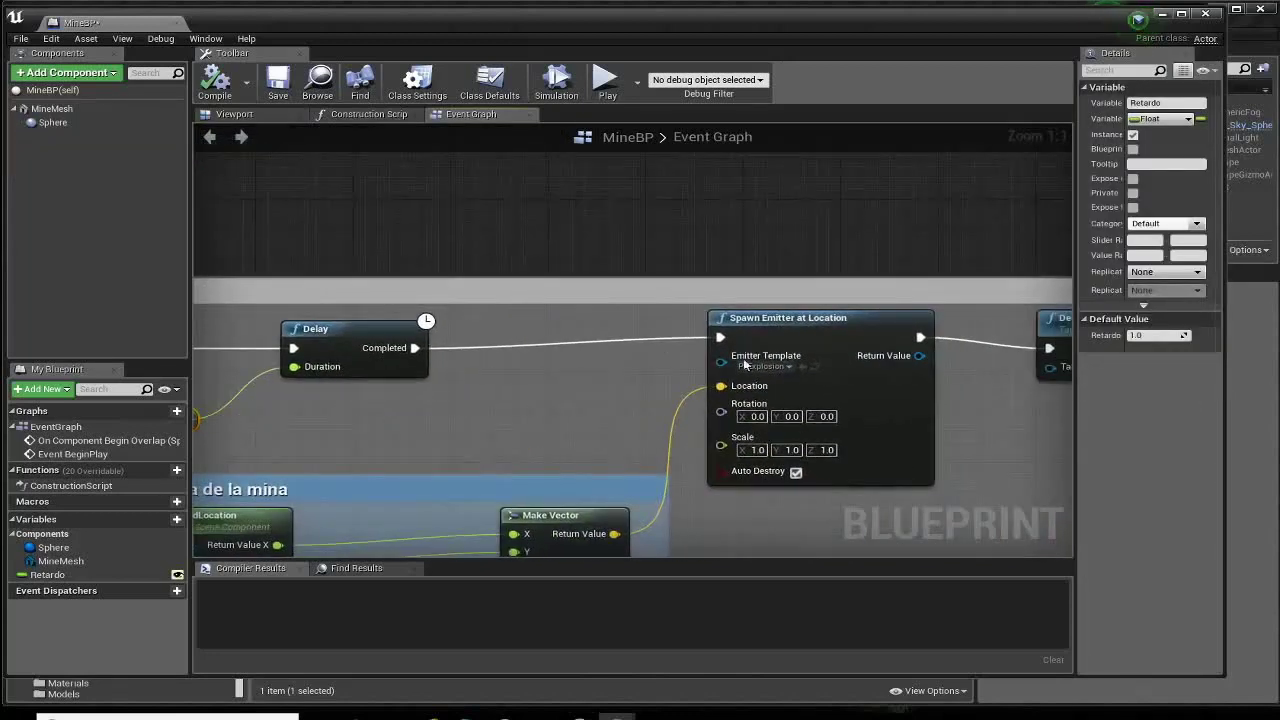
mouse_move(453, 451)
right_down()
mouse_move(969, 330)
mouse_move(512, 326)
right_up()
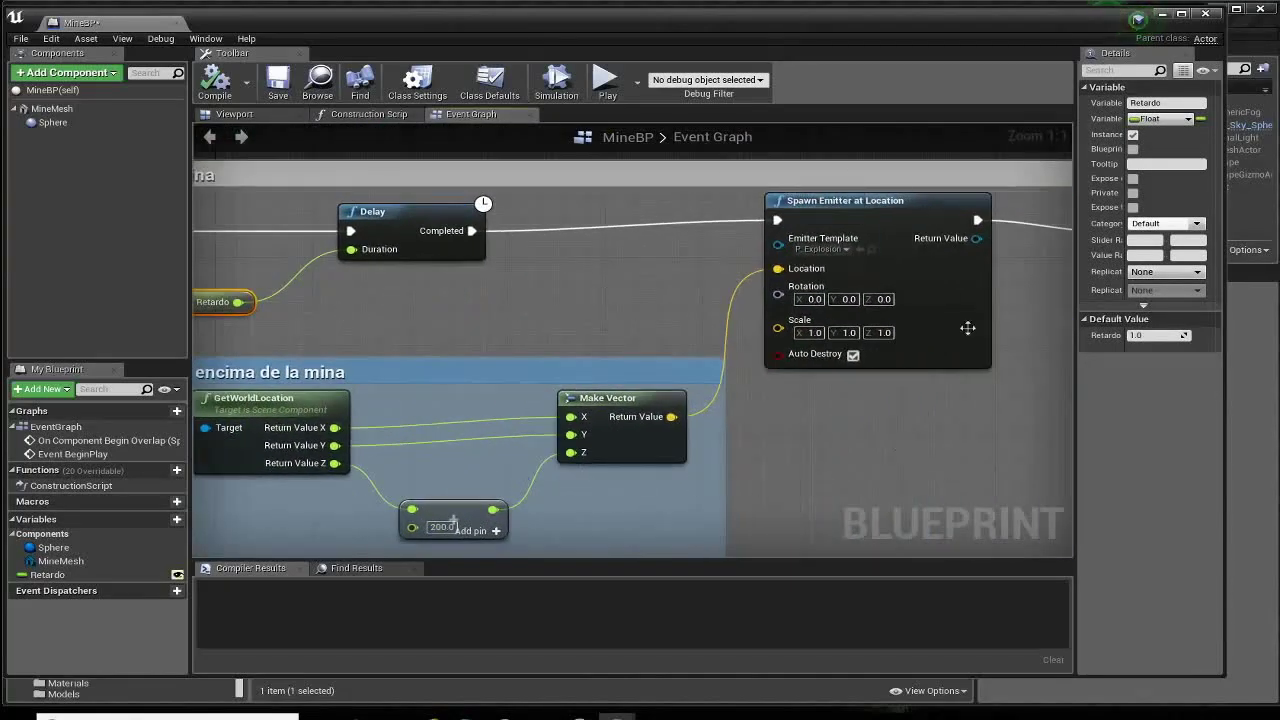
scroll(580, 311, down, 2)
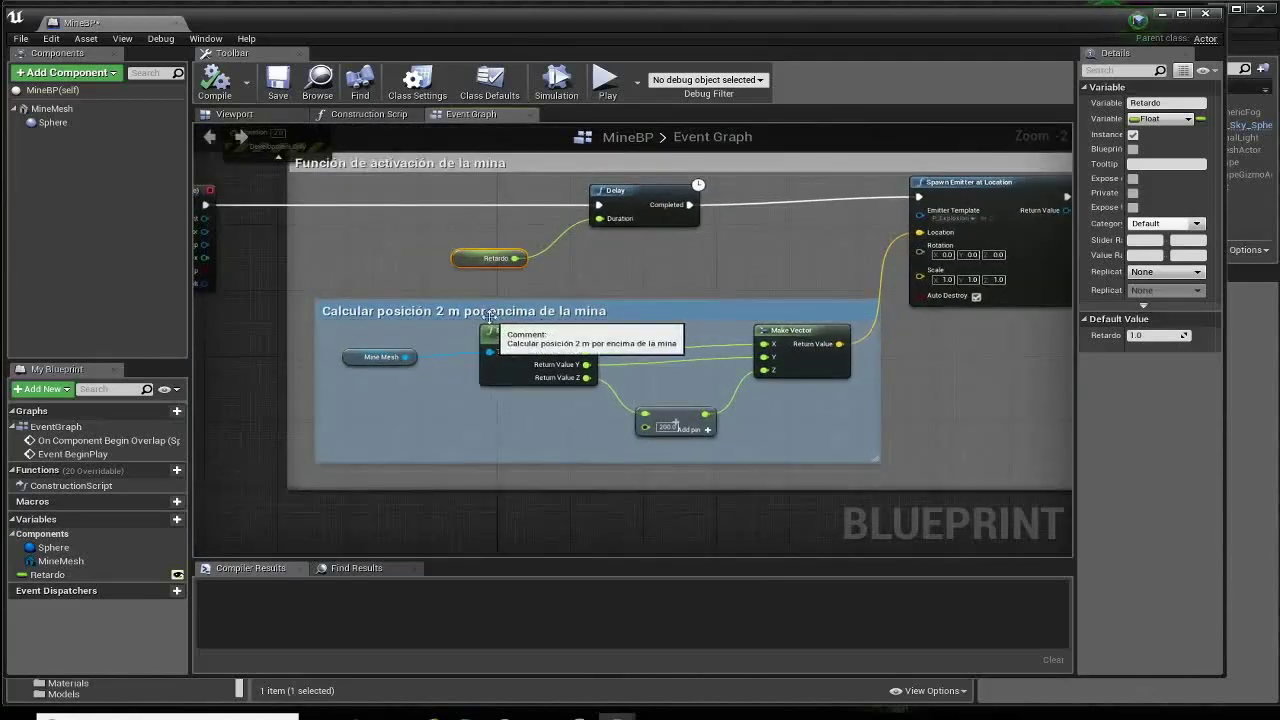
Delete the old position-calculation nodes with Spawn Emitter, plus the DestroyActor node.
drag(302, 290, 940, 476)
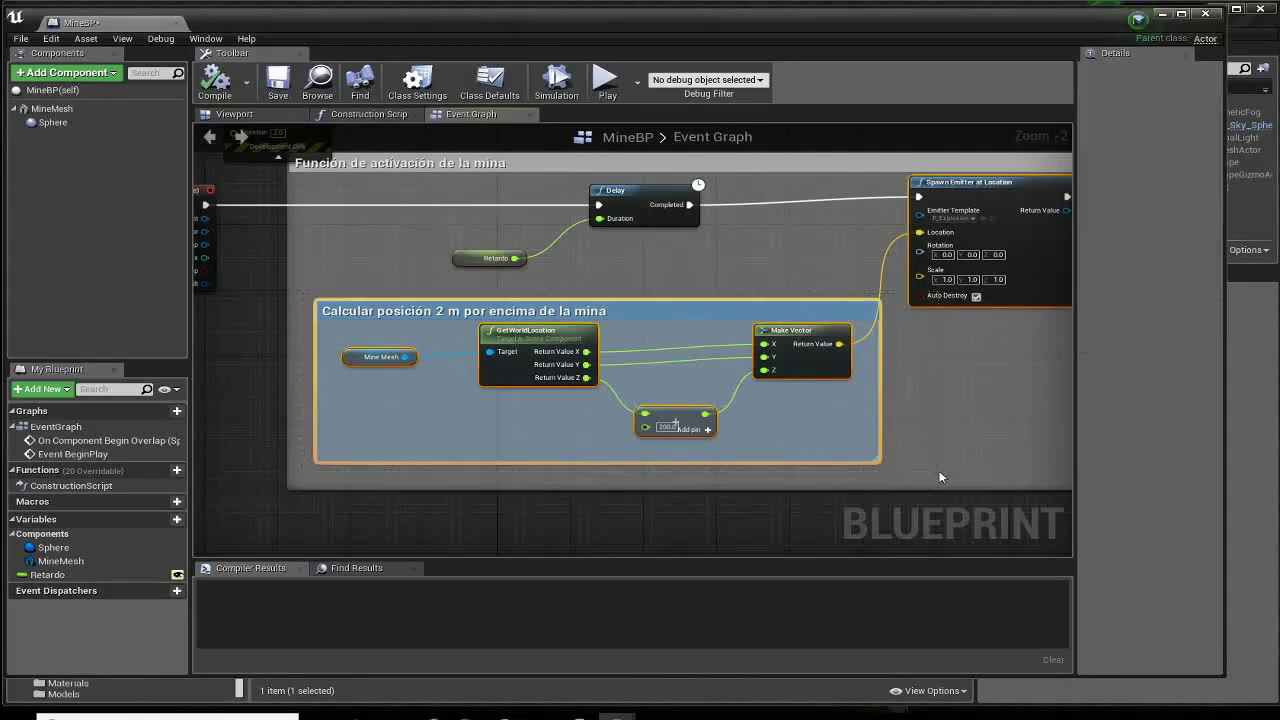
key(Delete)
right_drag(963, 445, 773, 492)
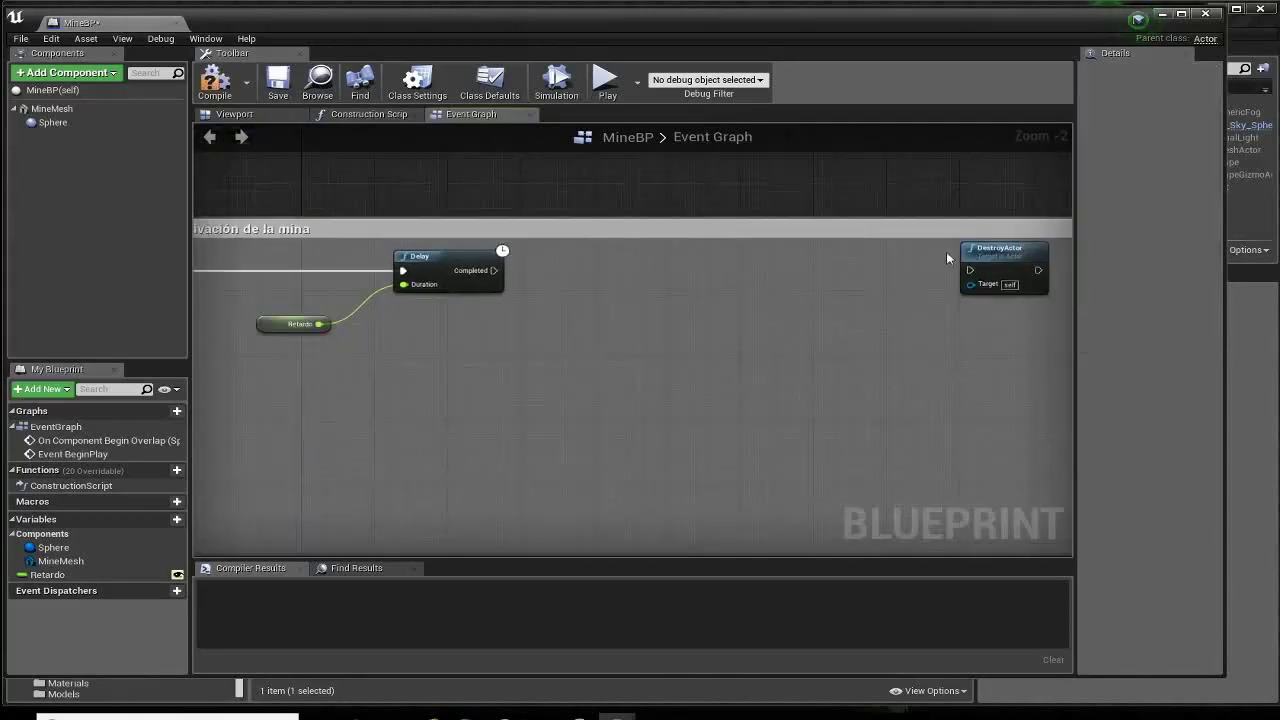
click(990, 248)
key(Delete)
right_drag(499, 391, 824, 402)
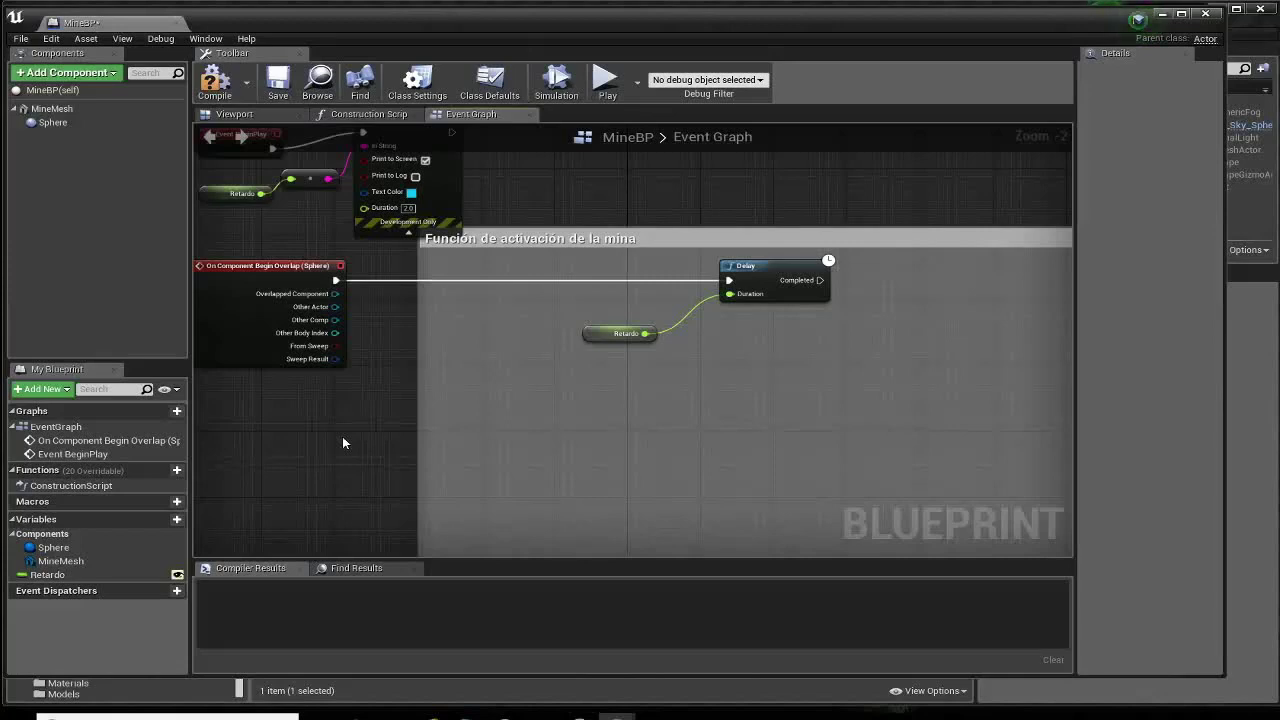
key(super+plus)
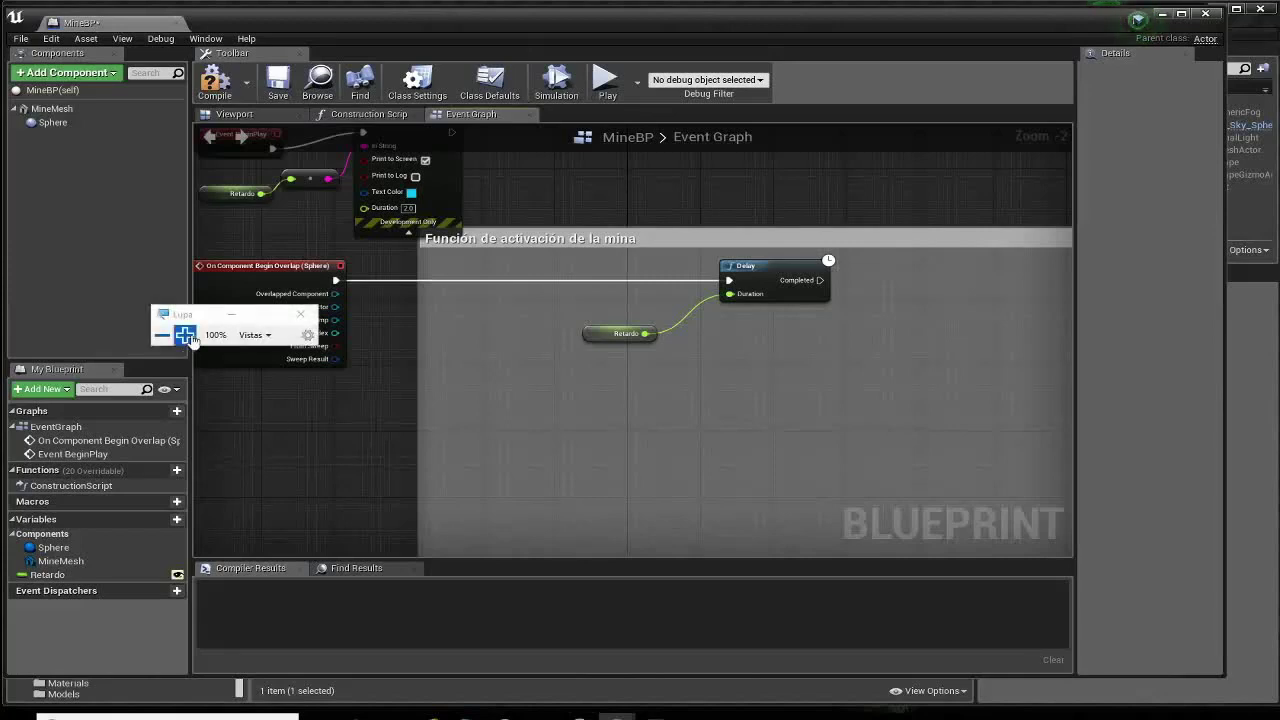
Add a new blueprint function named Activate.
click(184, 335)
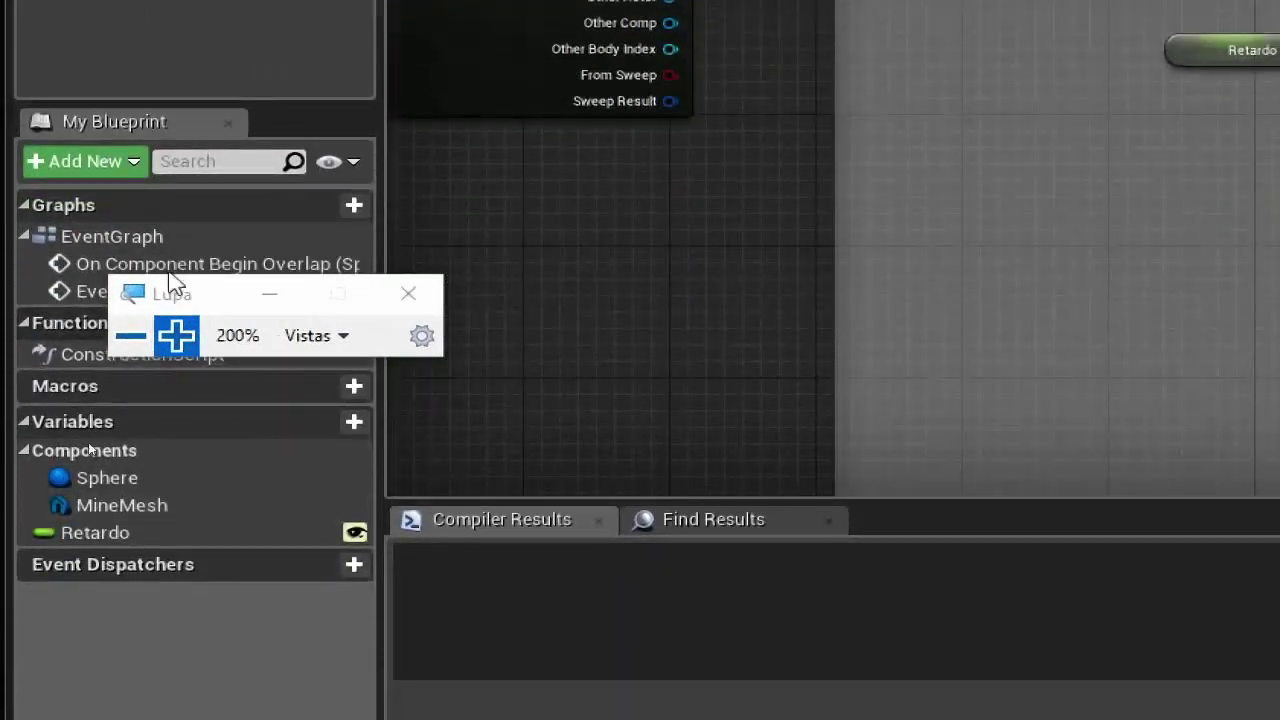
drag(227, 293, 706, 164)
mouse_move(258, 332)
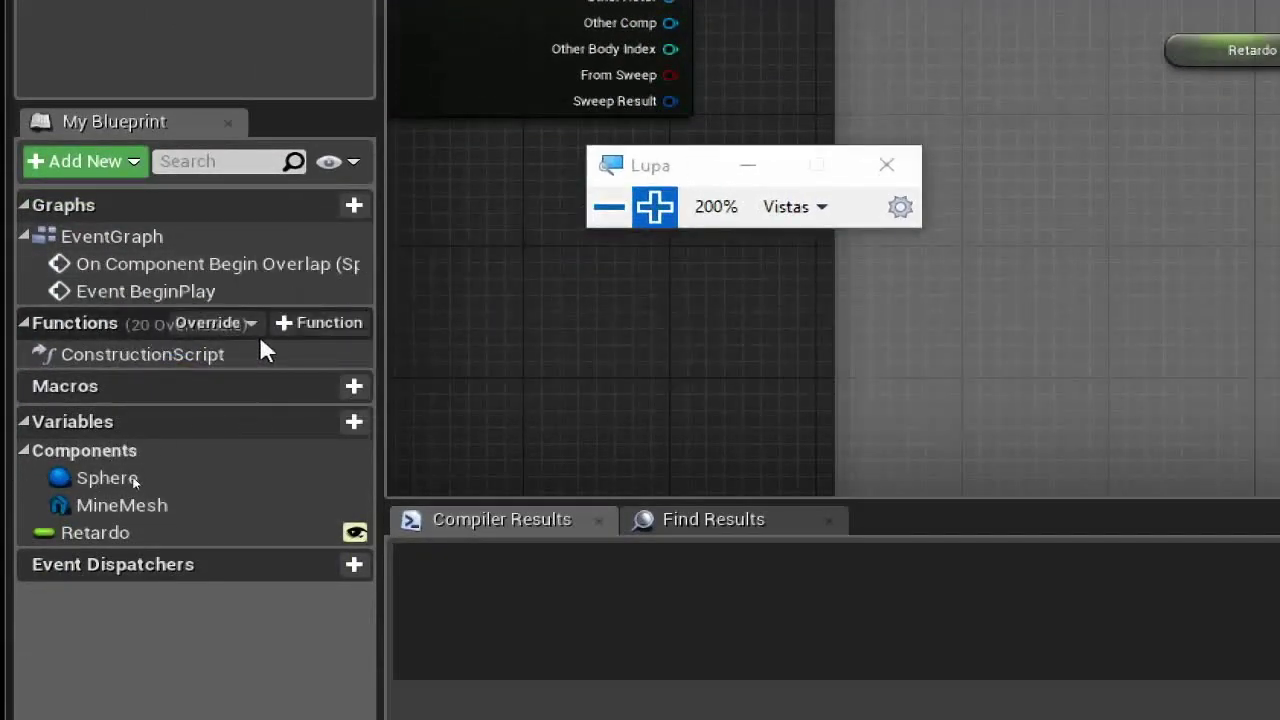
click(328, 332)
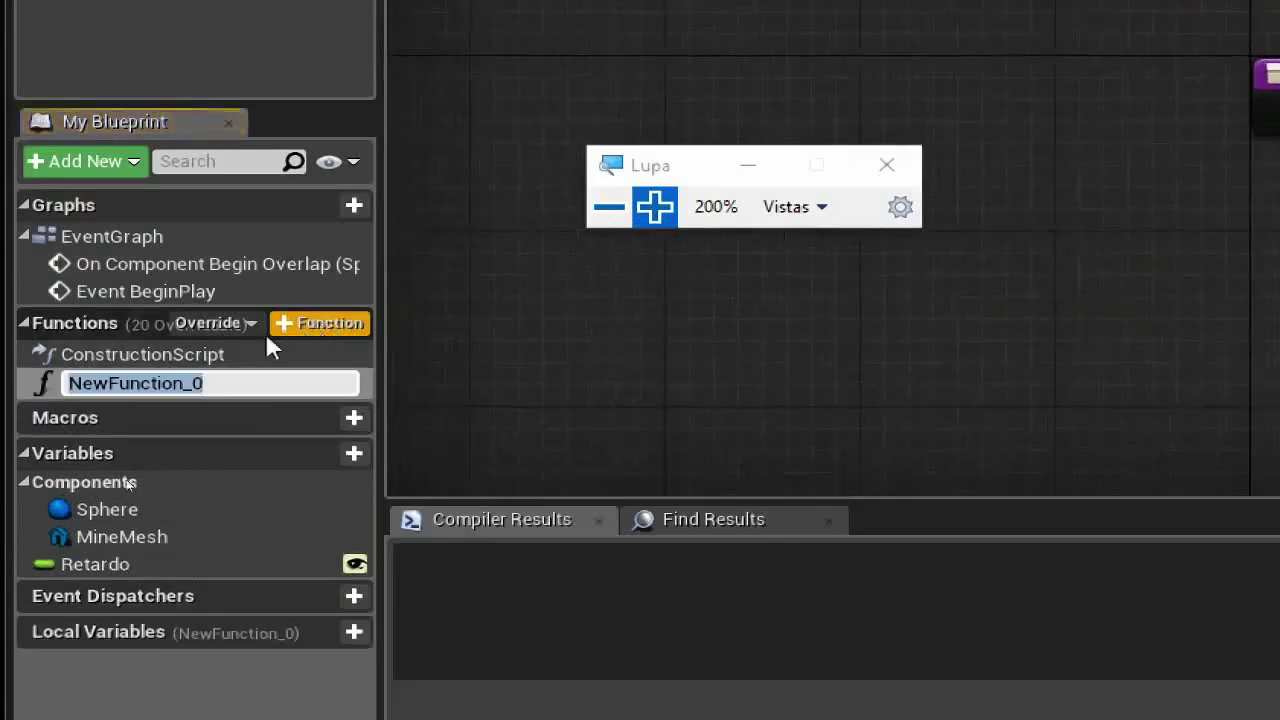
text(A)
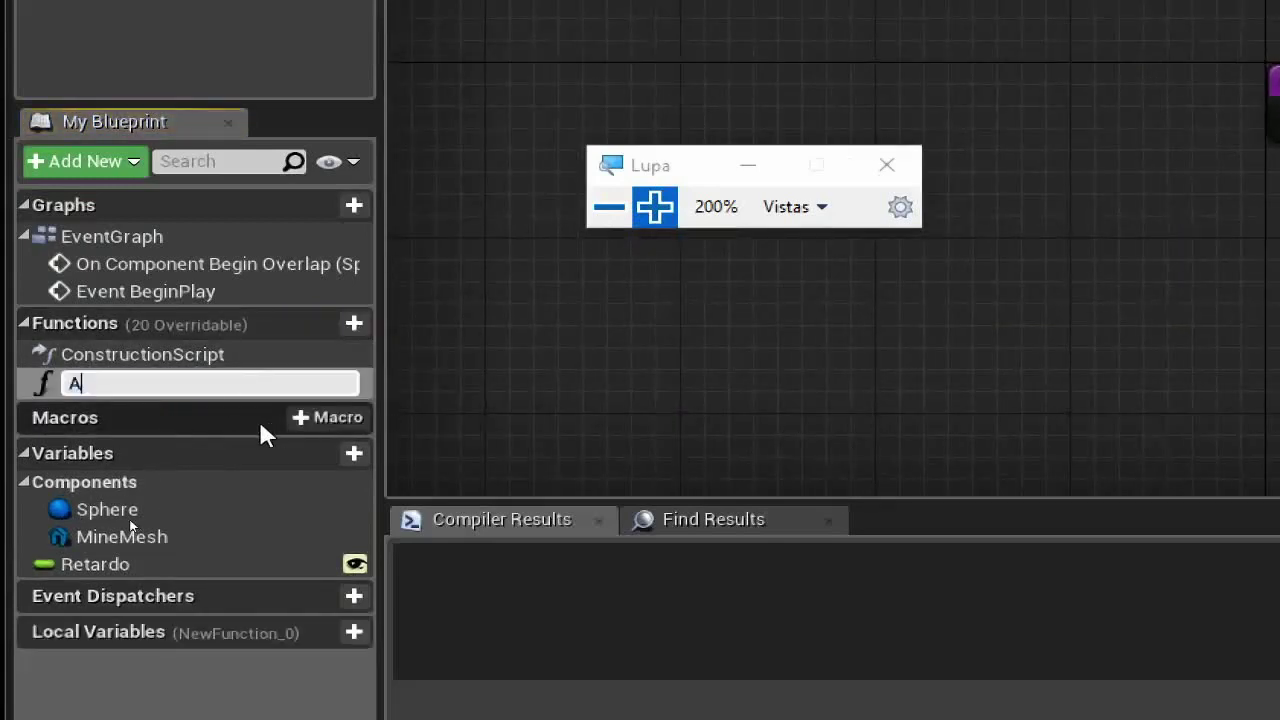
text(ct)
text(ivate)
key(Return)
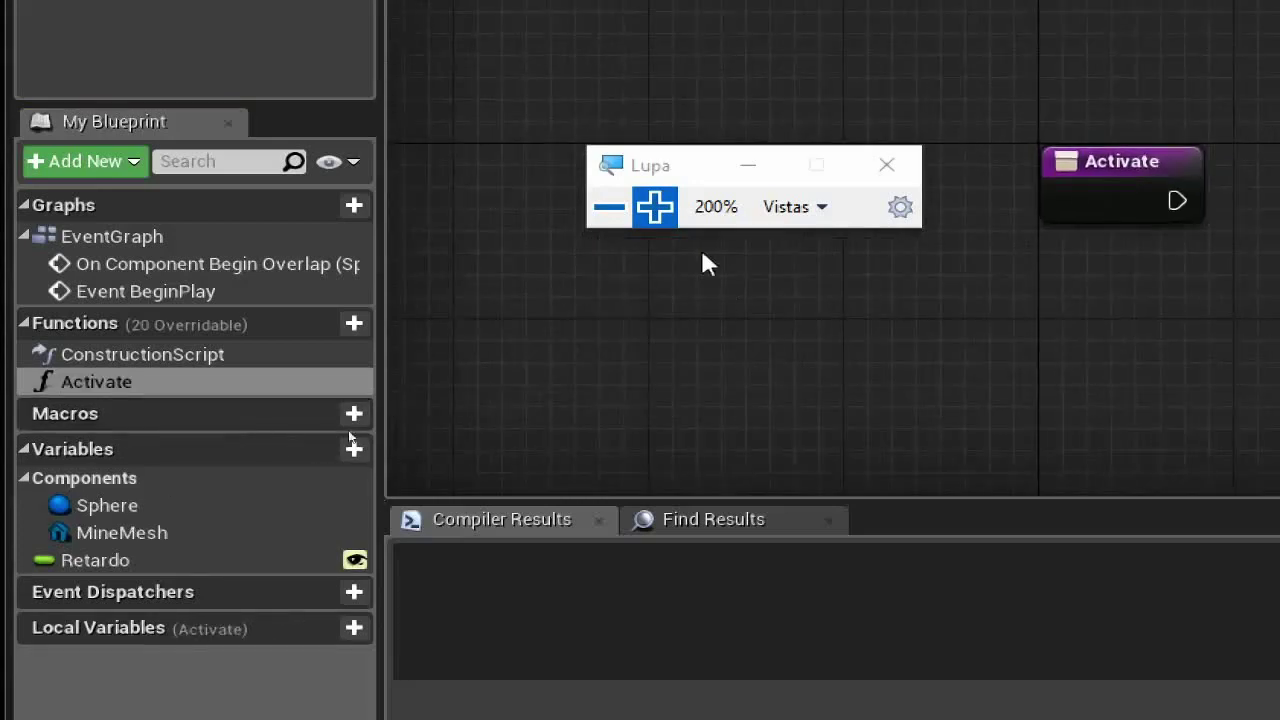
Wire the Activate entry straight to a new Return Node and compile the blueprint.
click(609, 210)
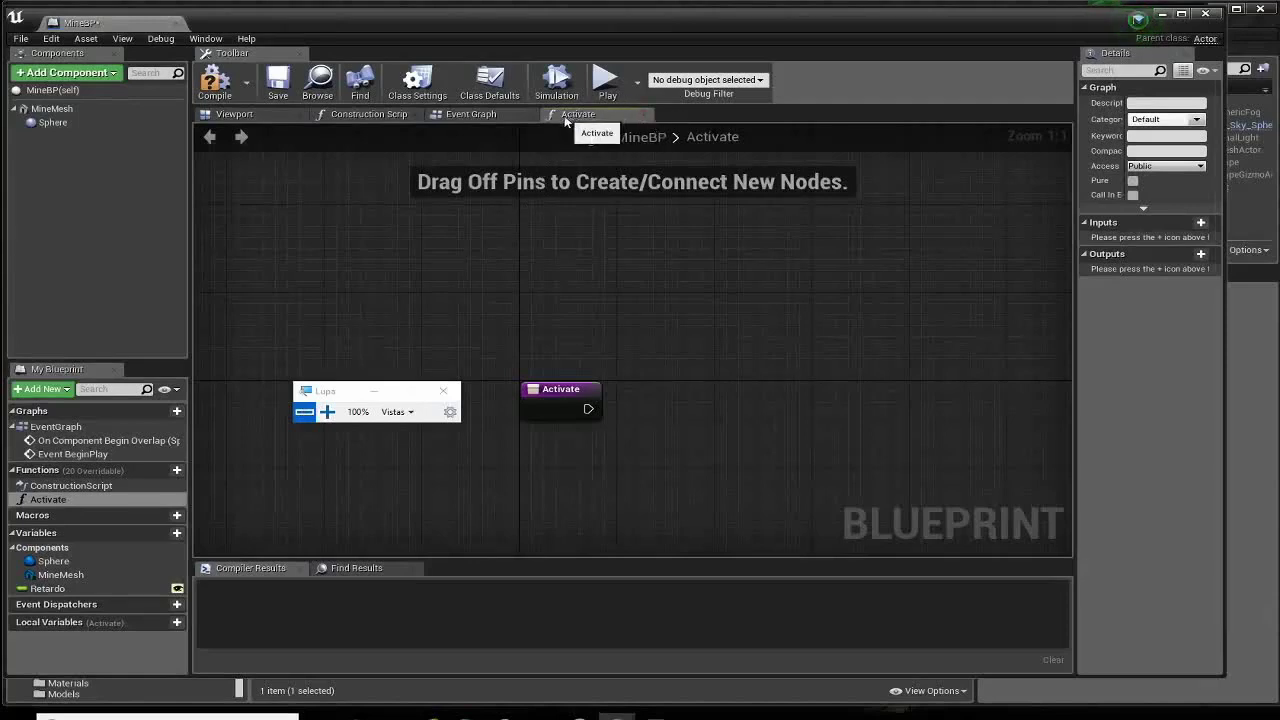
mouse_move(501, 298)
right_down()
mouse_move(584, 257)
mouse_move(557, 314)
right_up()
mouse_move(588, 388)
mouse_down()
mouse_move(591, 314)
mouse_move(517, 302)
mouse_up()
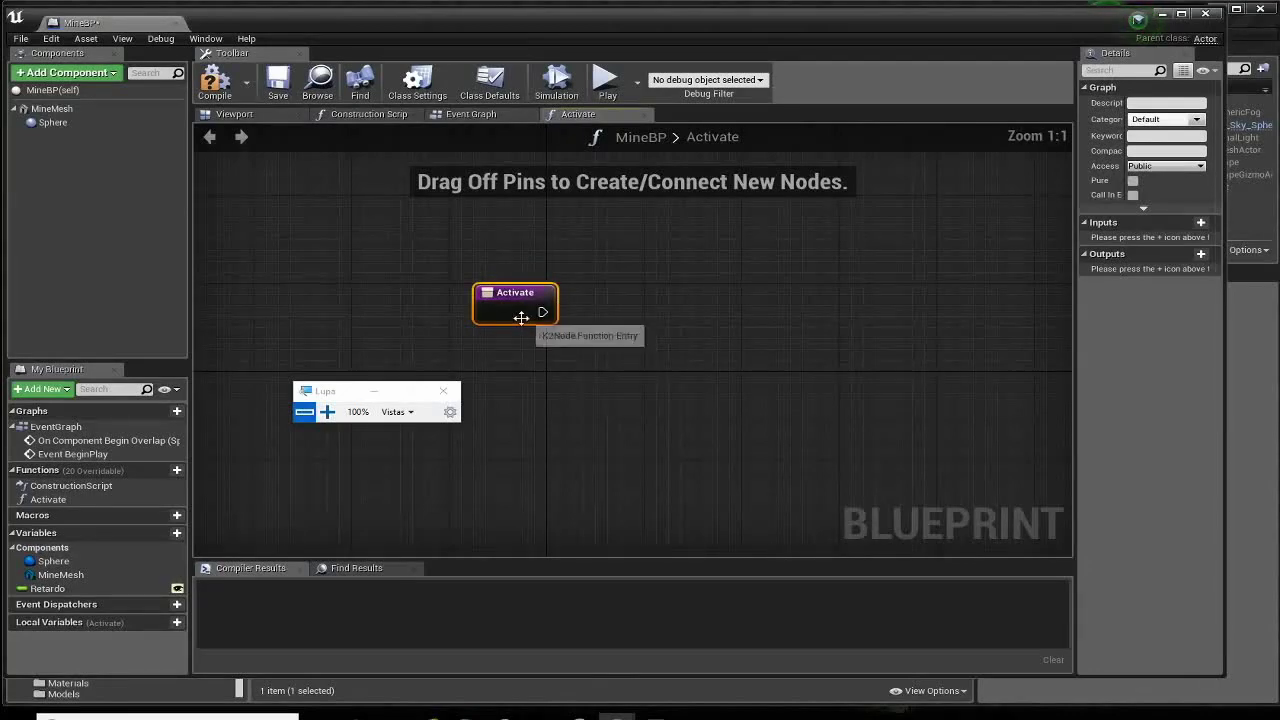
right_drag(593, 326, 530, 328)
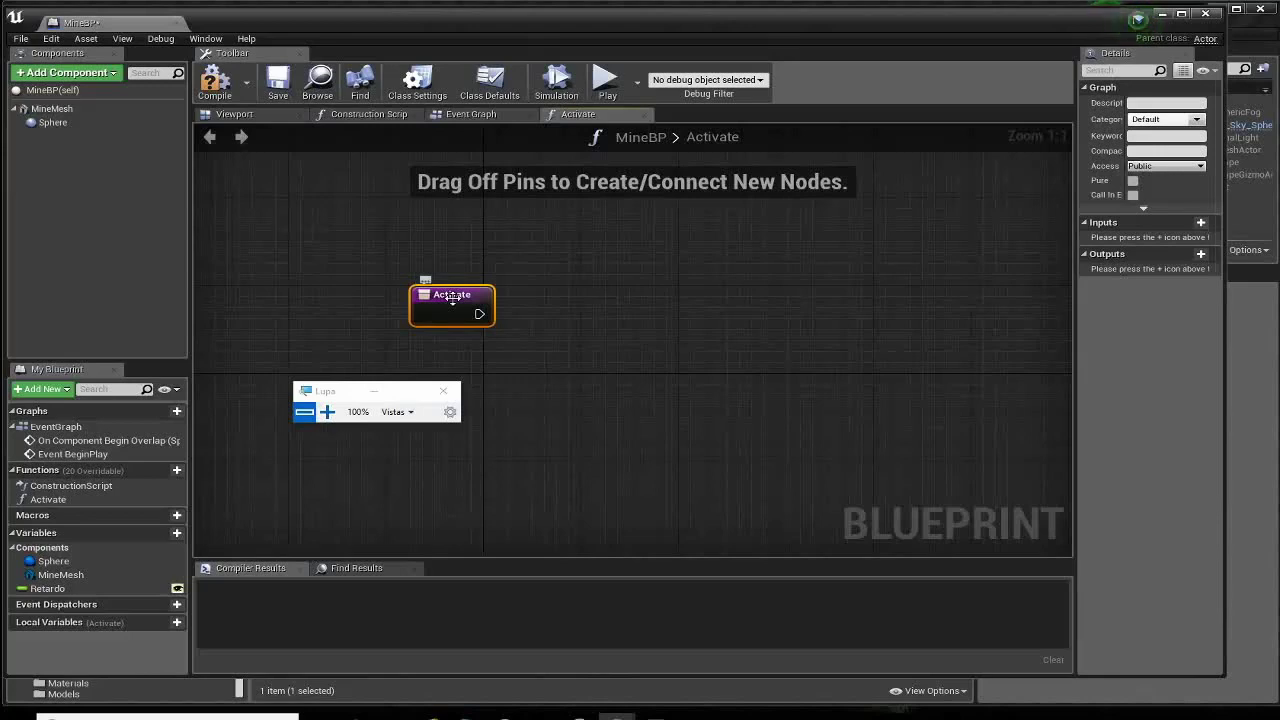
right_click(787, 305)
text(r)
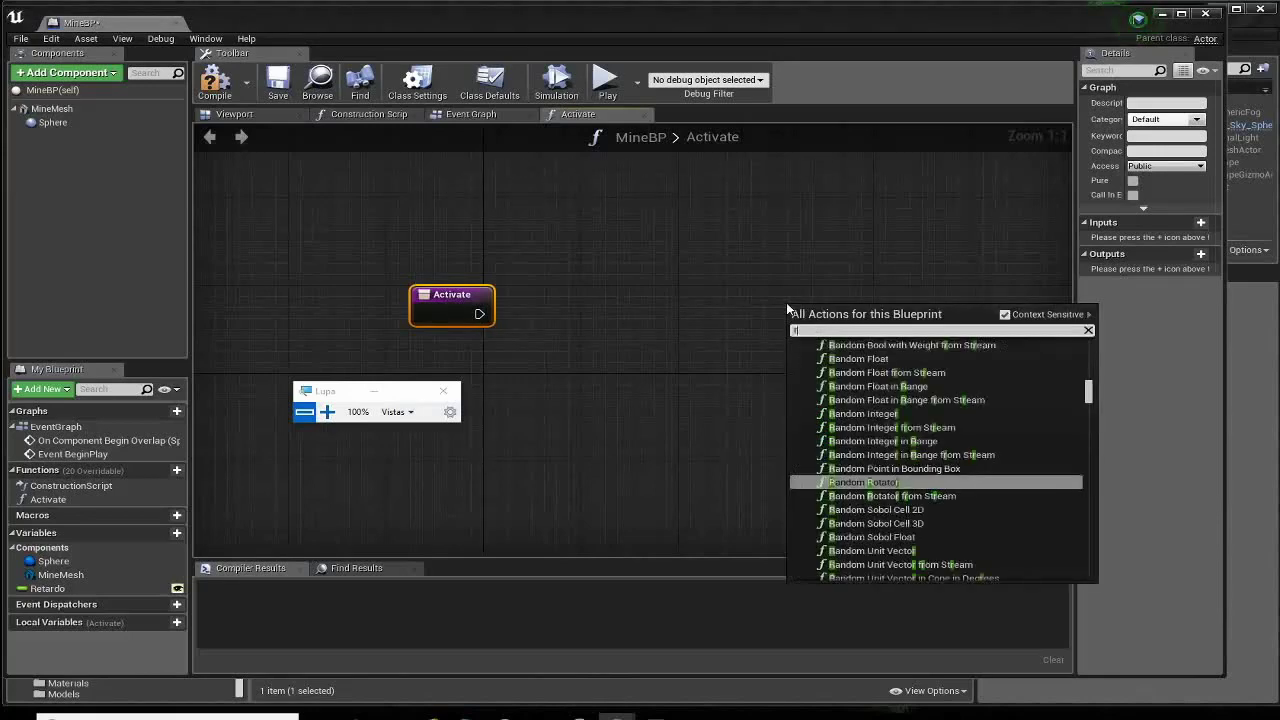
text(etu)
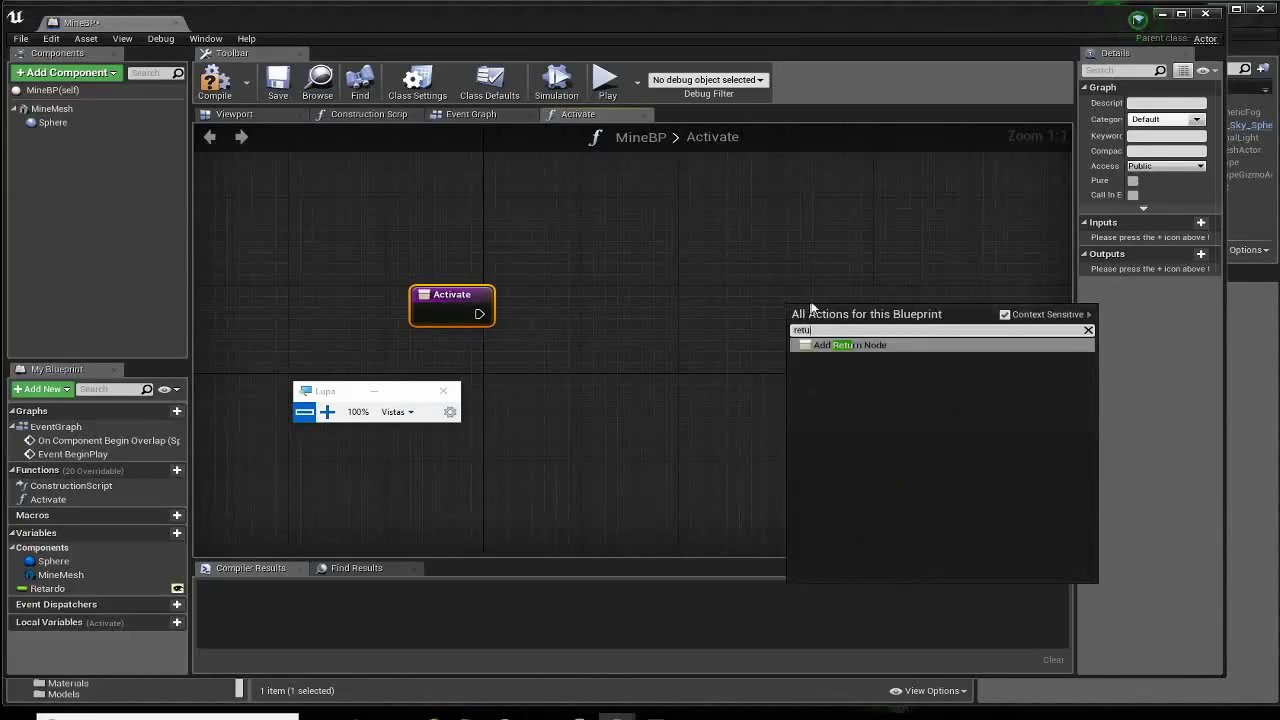
click(851, 346)
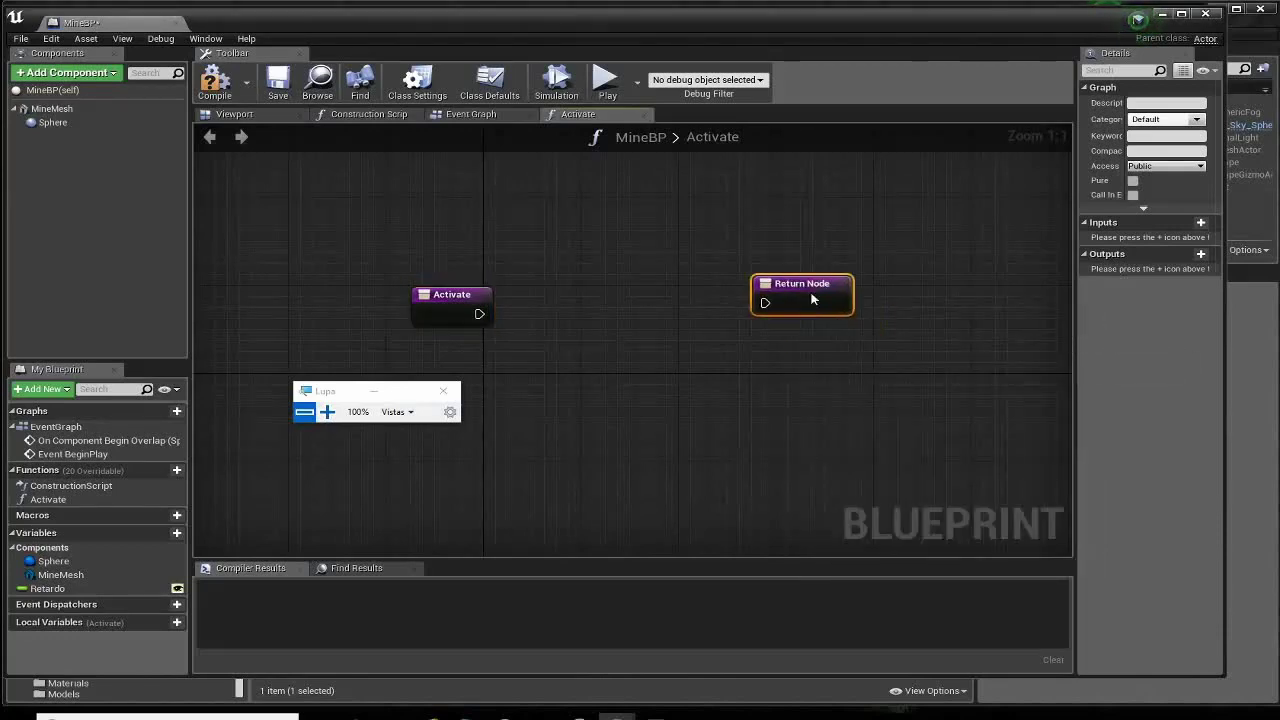
mouse_move(478, 316)
mouse_down()
mouse_move(772, 305)
mouse_move(668, 311)
mouse_up()
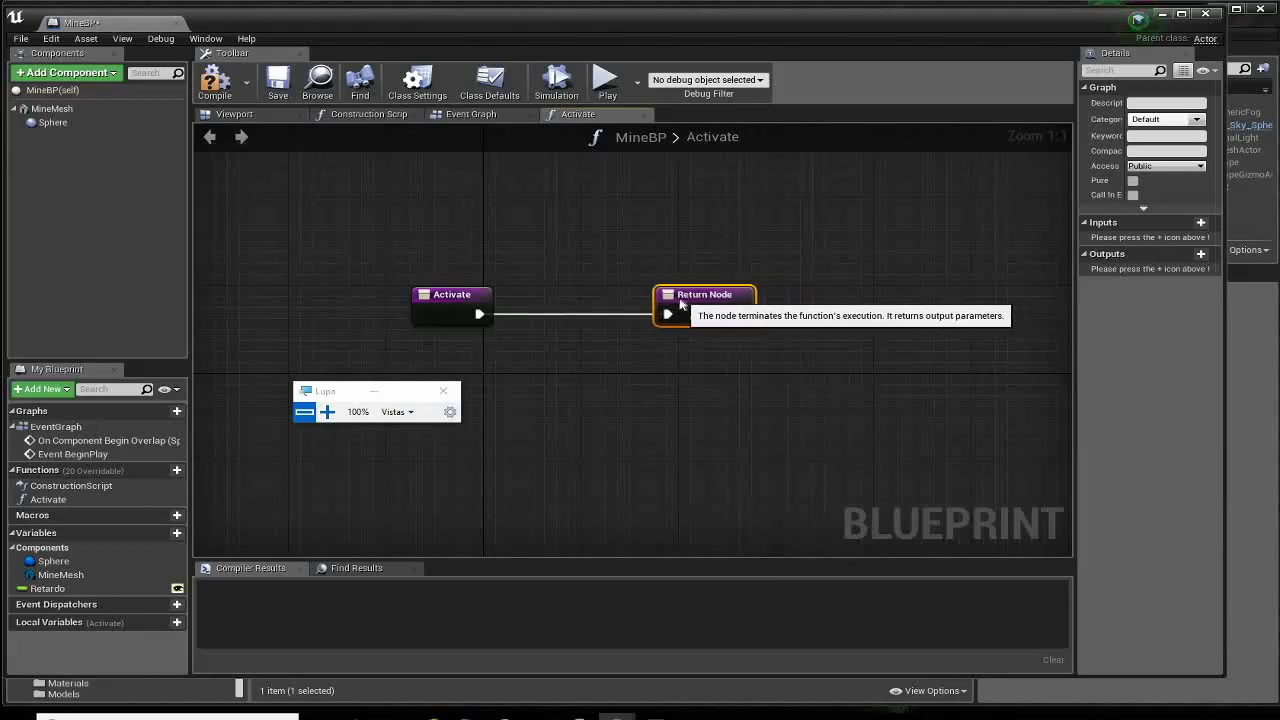
click(215, 78)
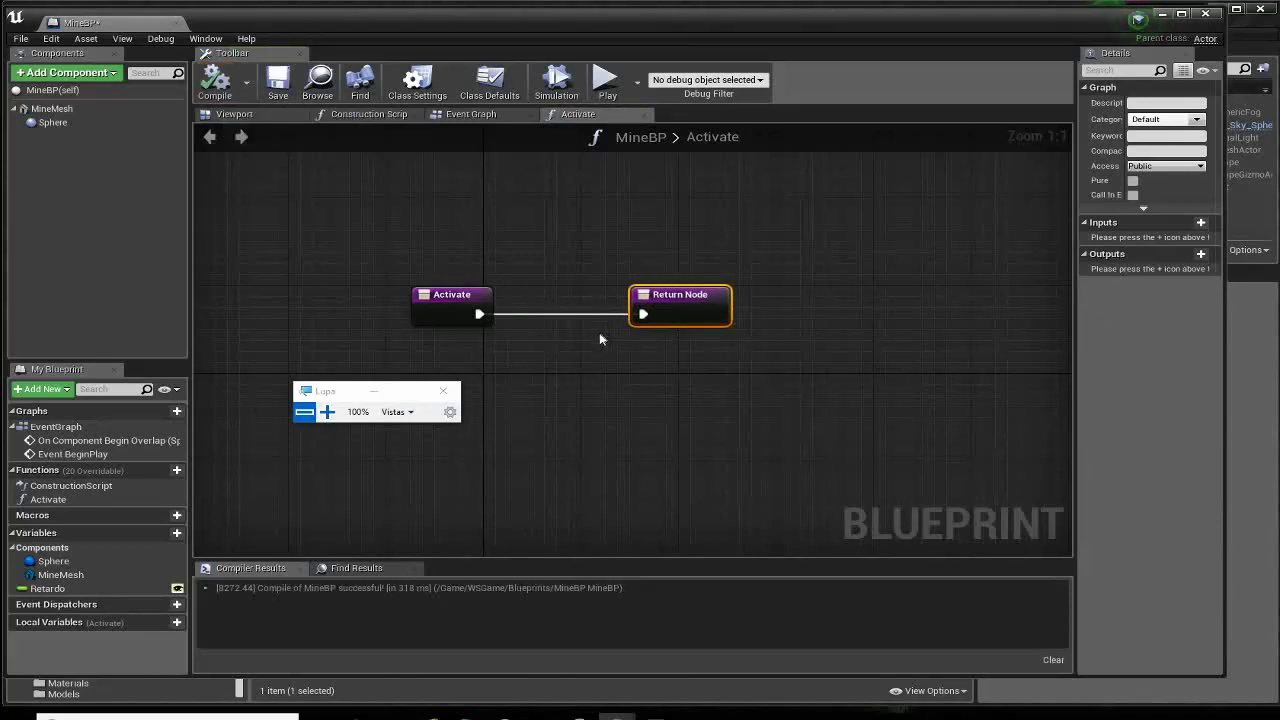
click(474, 114)
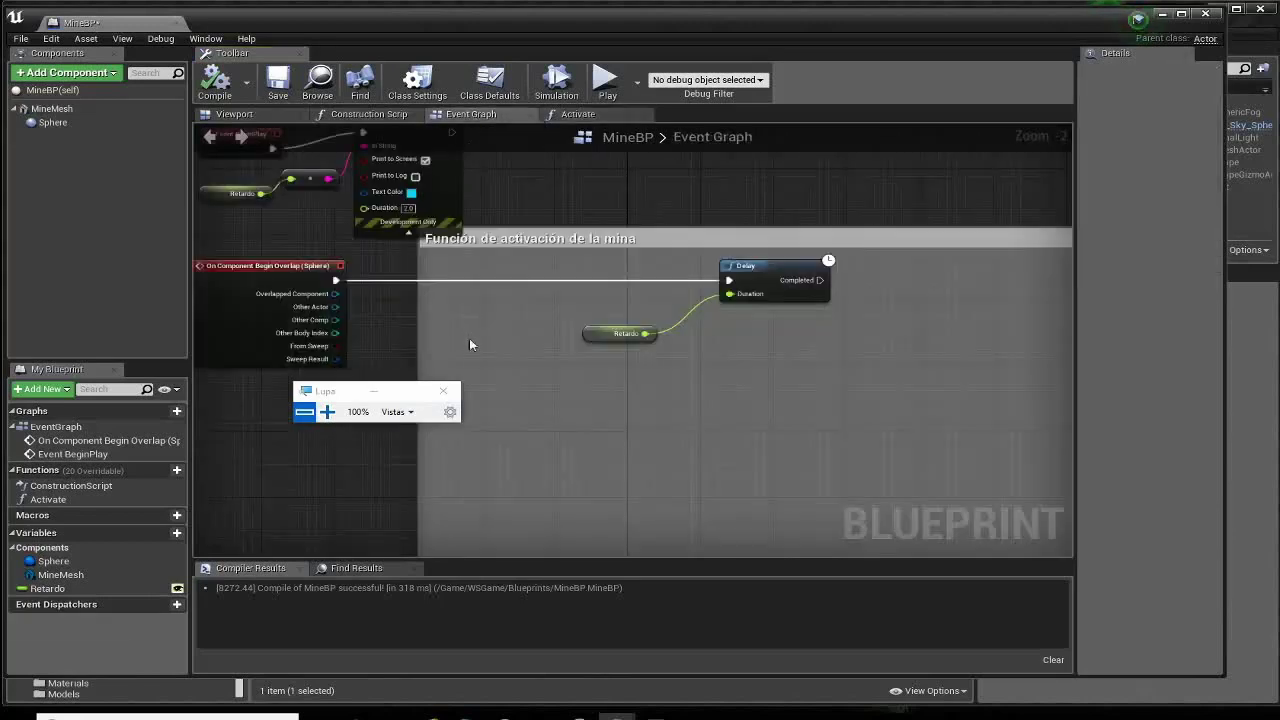
Call Activate from the Delay node's Completed output.
right_drag(538, 358, 688, 394)
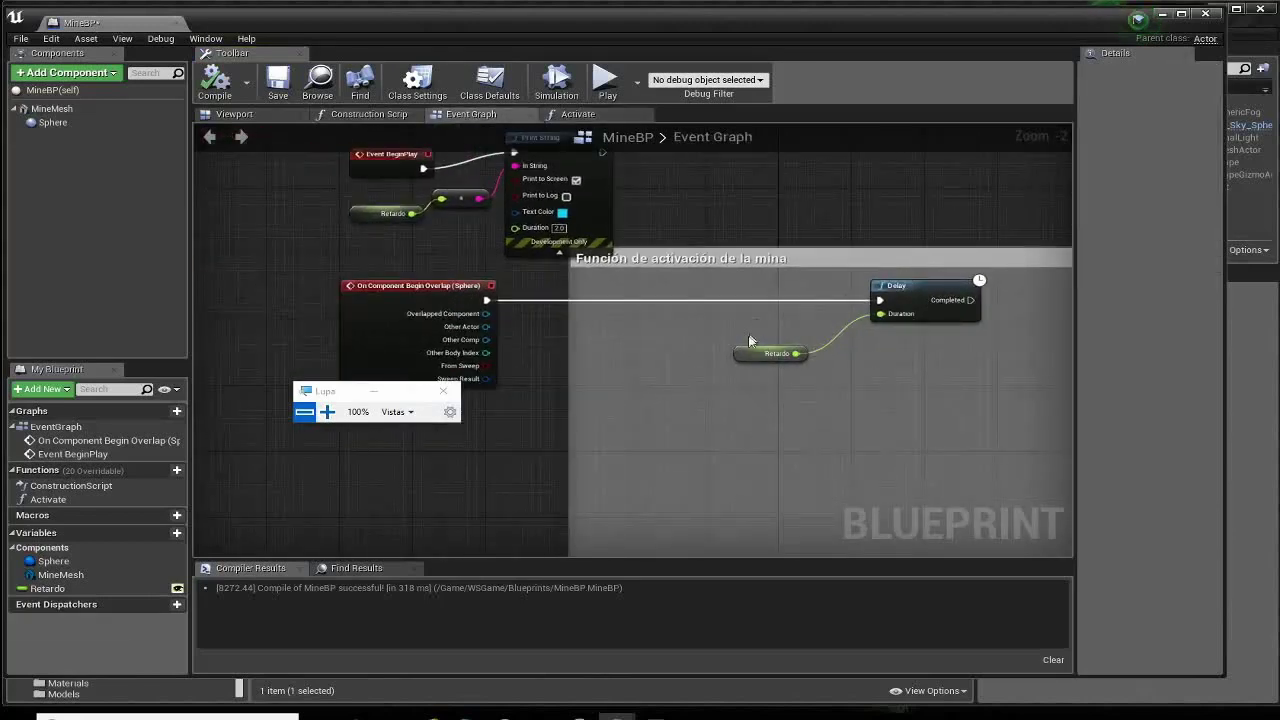
drag(752, 352, 587, 377)
drag(919, 300, 745, 316)
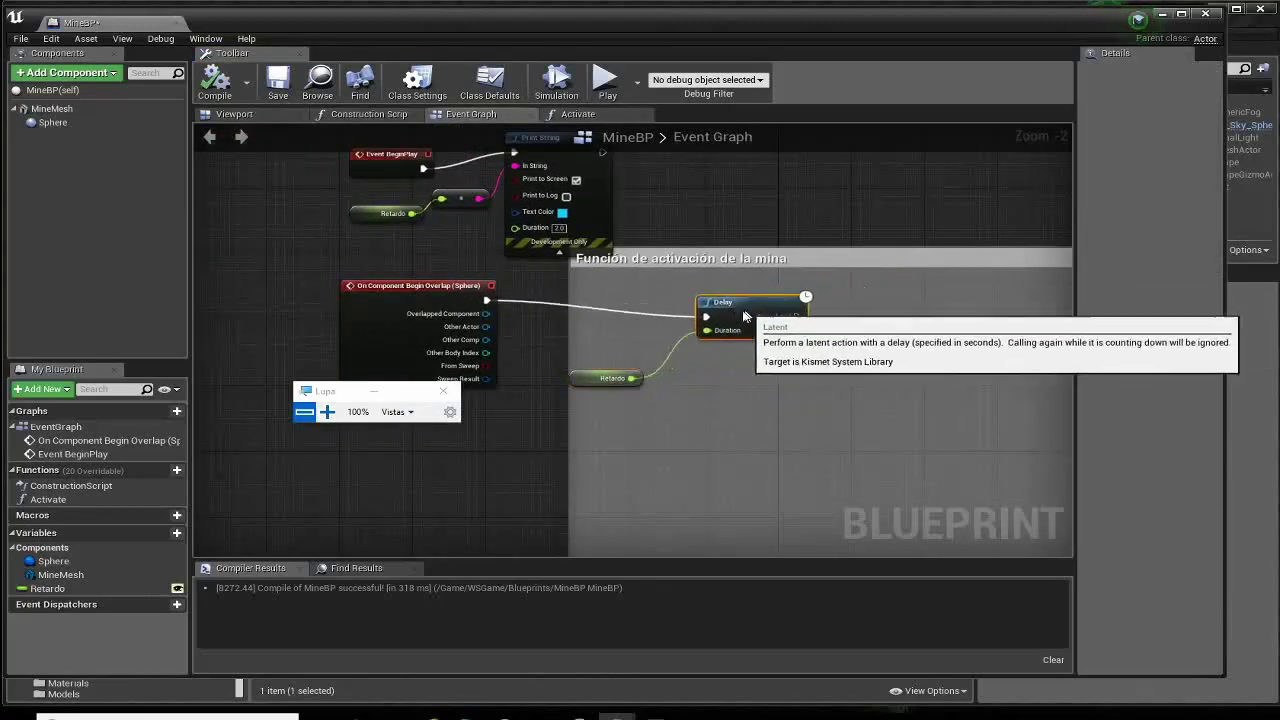
click(600, 380)
scroll(614, 332, up, 1)
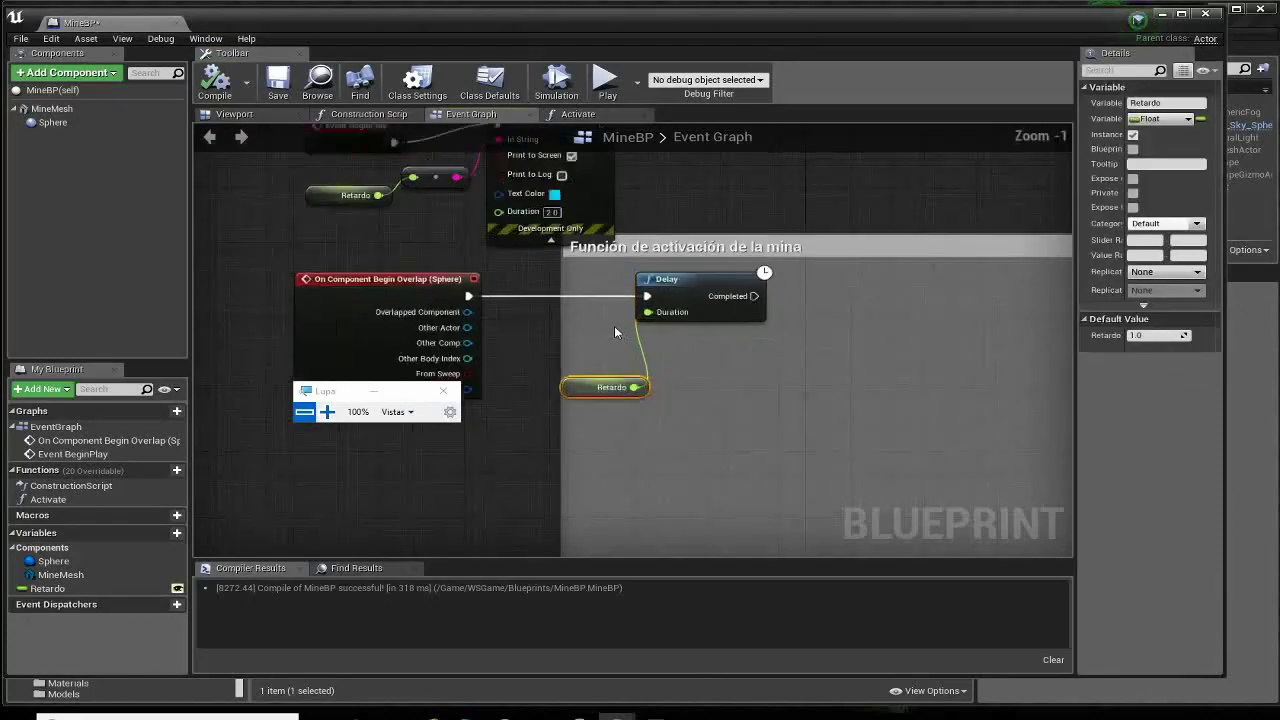
scroll(614, 332, up, 1)
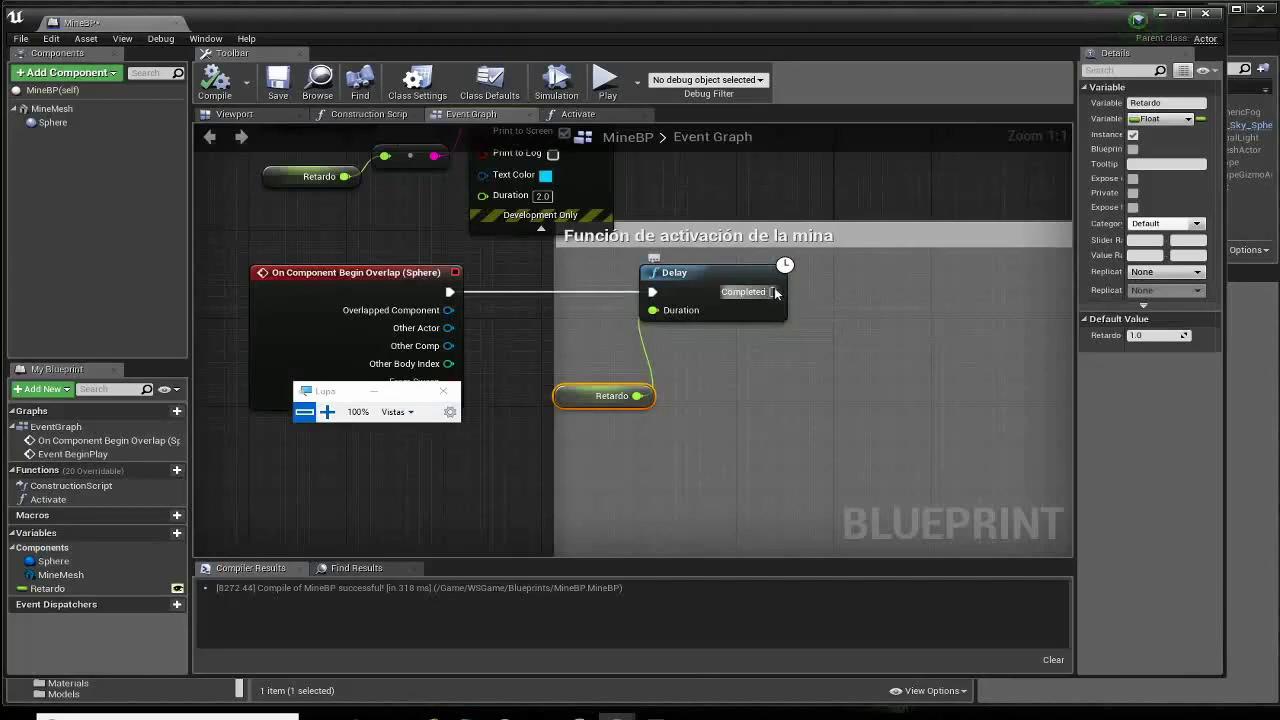
drag(775, 292, 887, 291)
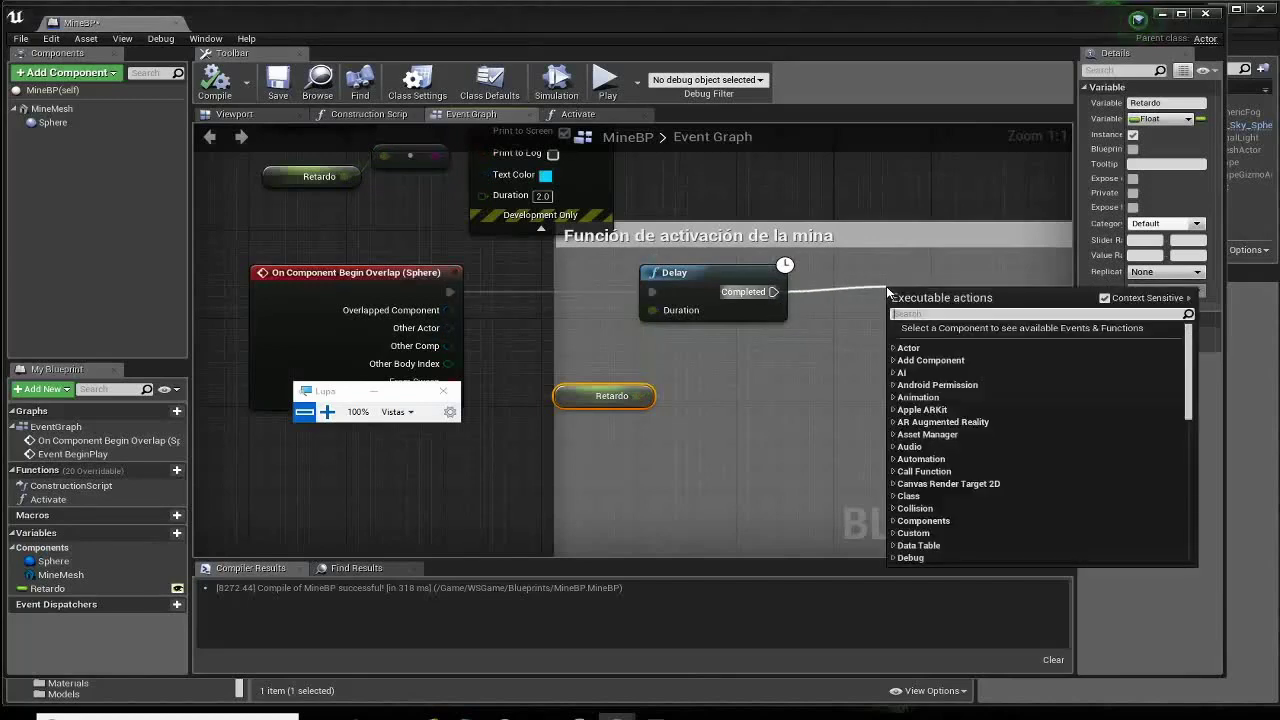
text(activa)
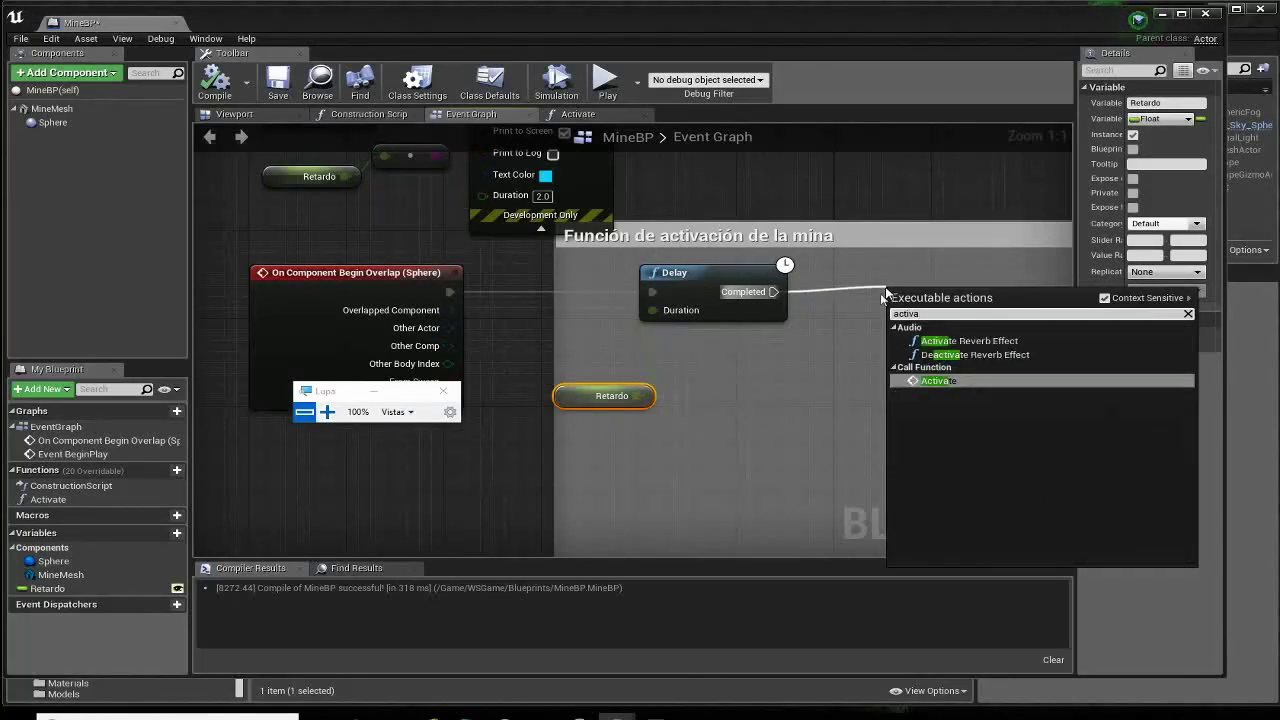
click(931, 381)
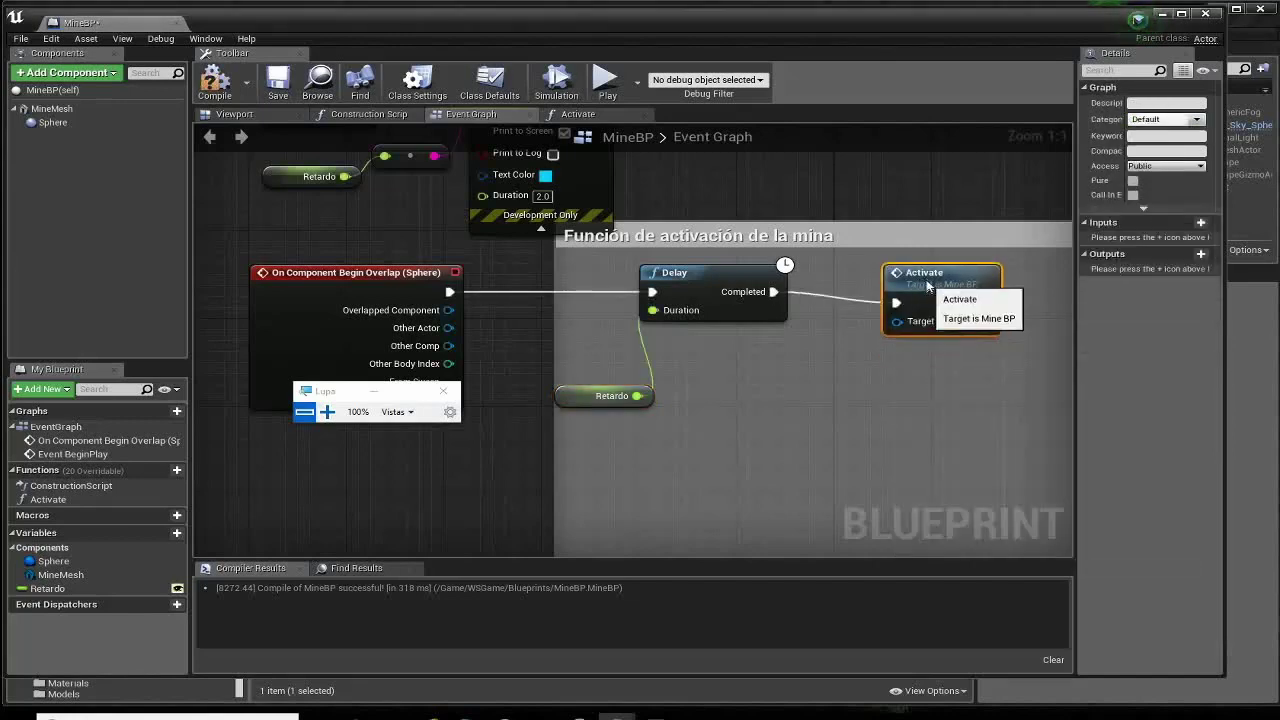
Add a DestroyActor call after Activate, aligned level with it.
right_drag(924, 403, 606, 378)
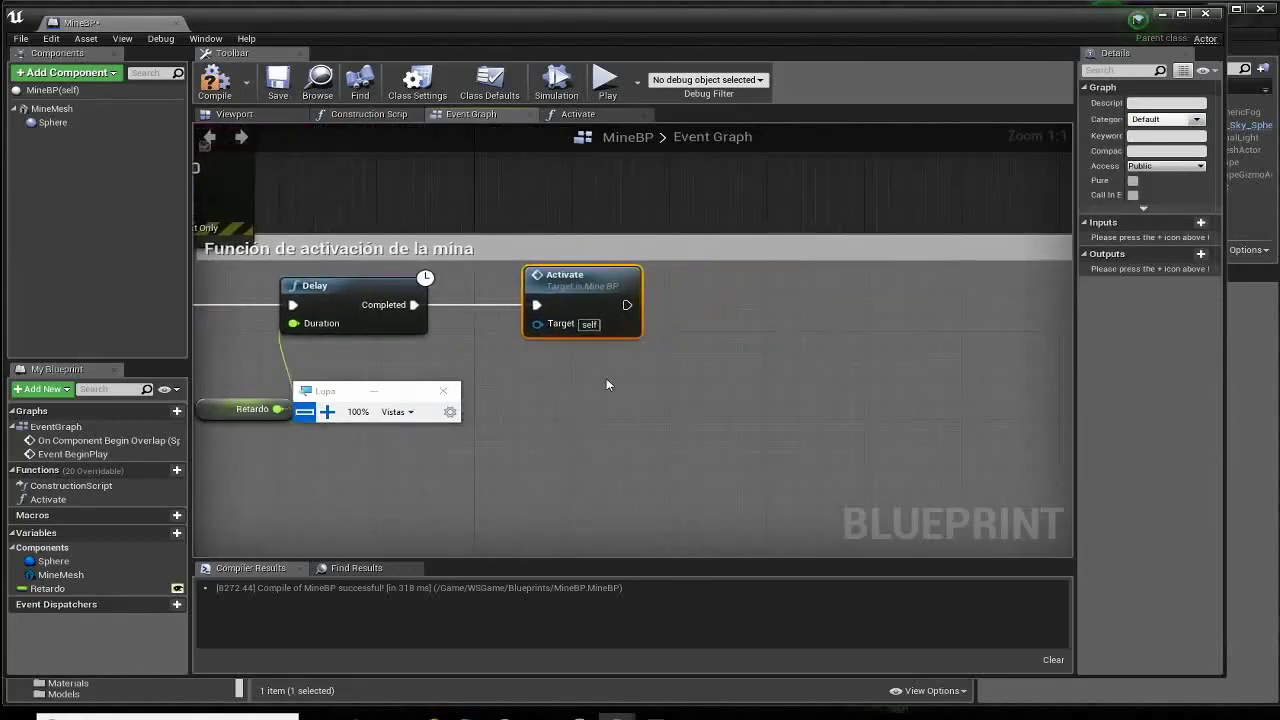
scroll(633, 386, down, 2)
right_drag(449, 391, 627, 398)
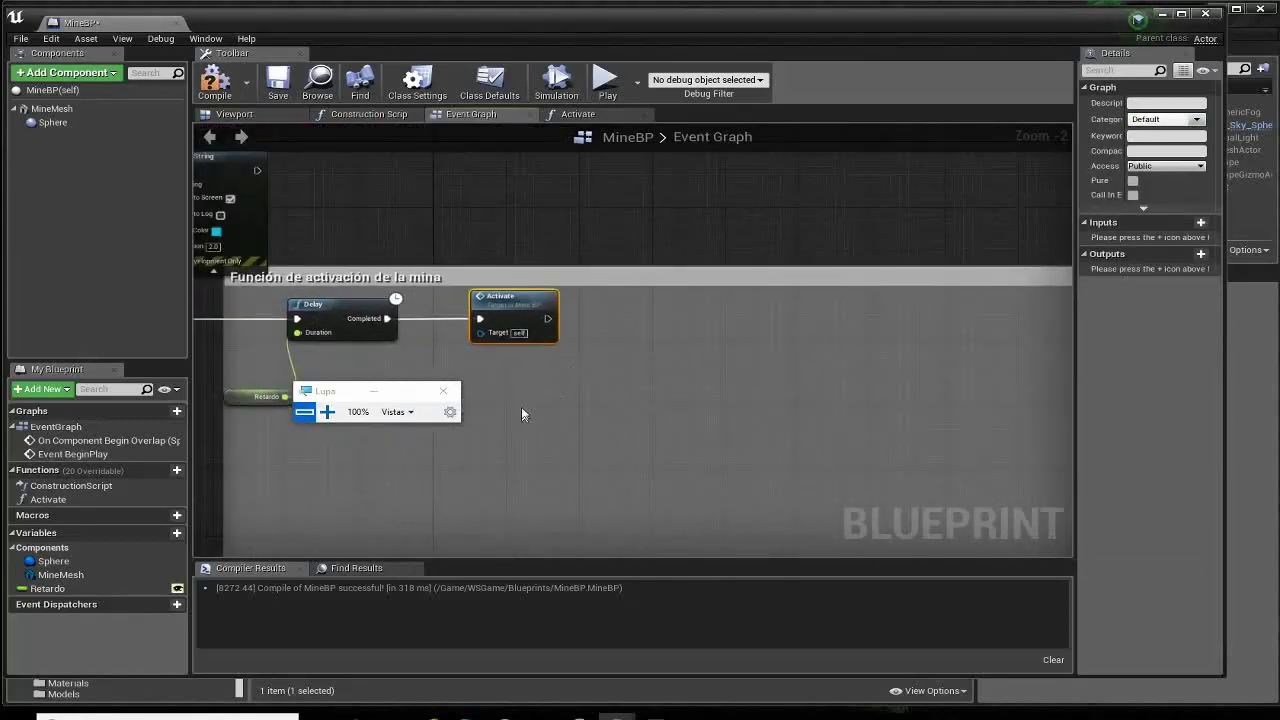
scroll(519, 380, up, 2)
right_drag(519, 380, 586, 435)
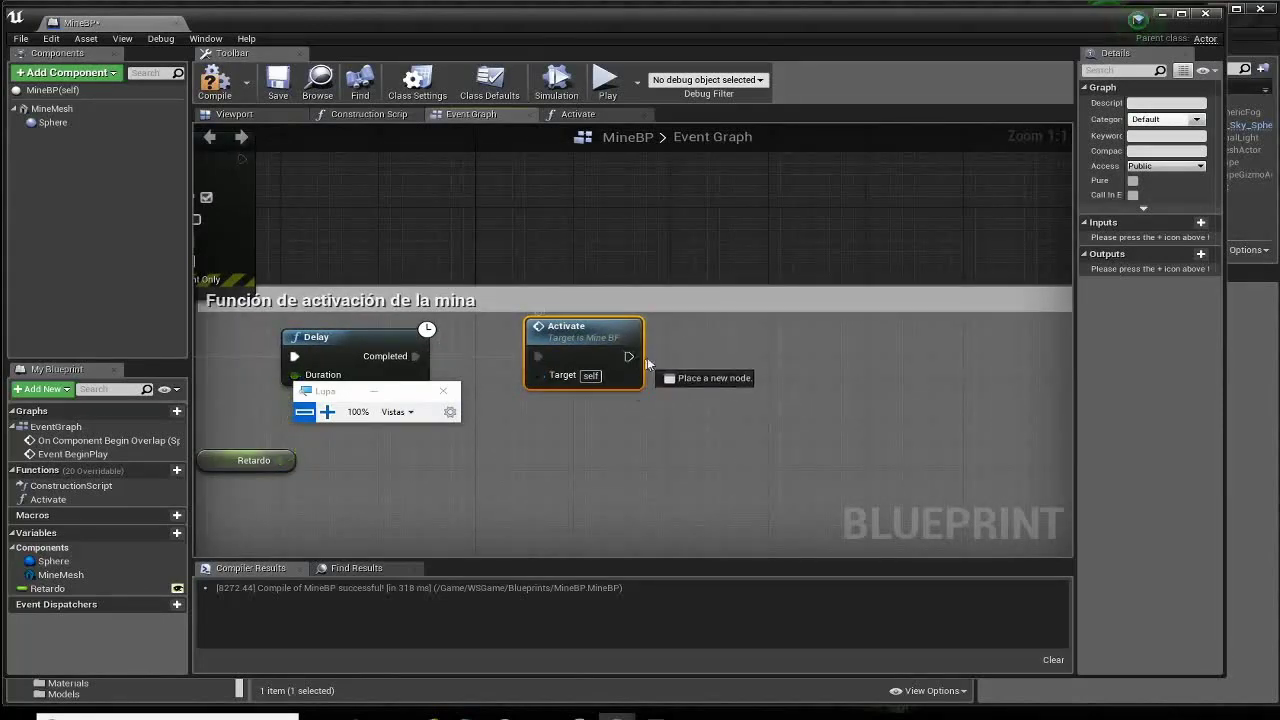
drag(647, 362, 715, 358)
text(de)
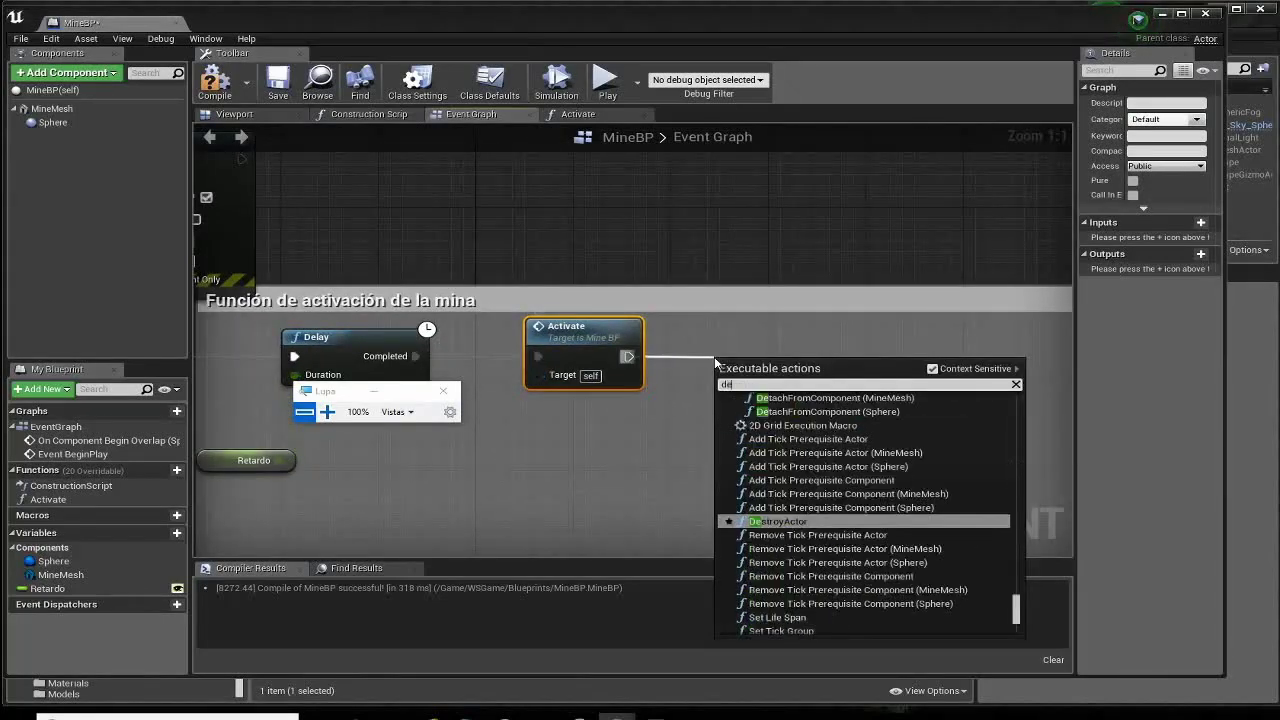
text(stroy)
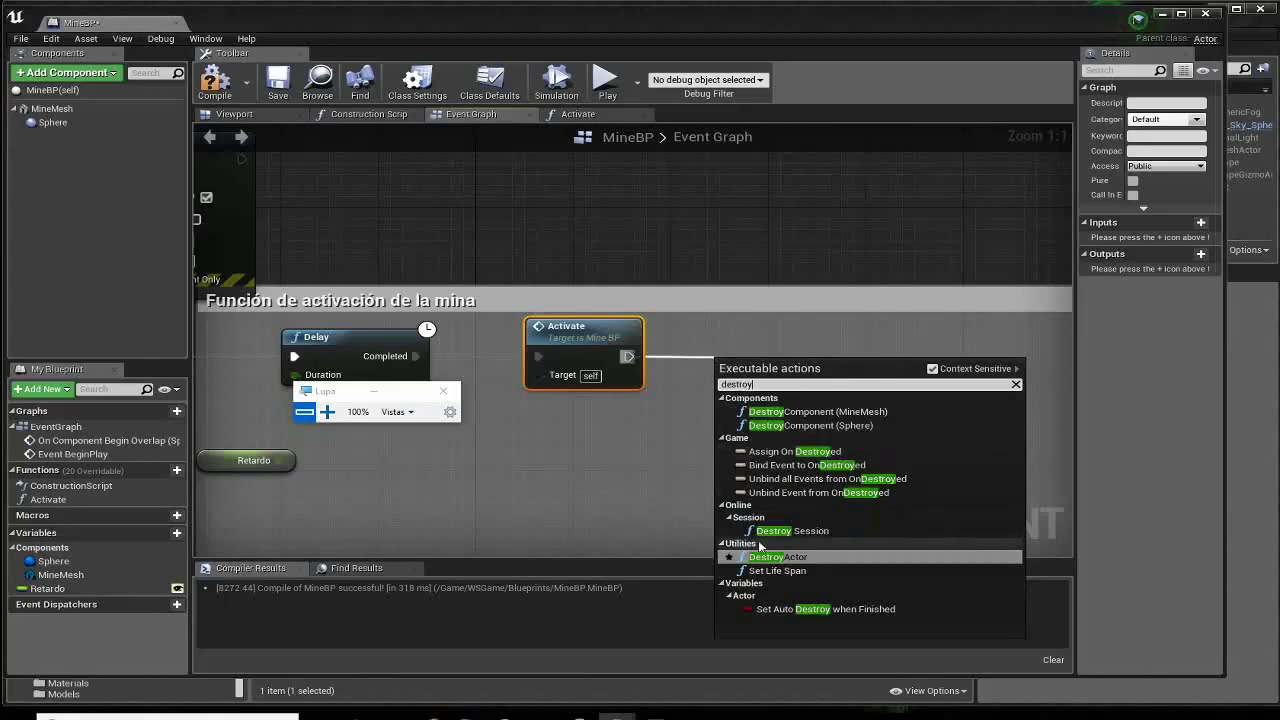
click(775, 556)
drag(768, 368, 768, 324)
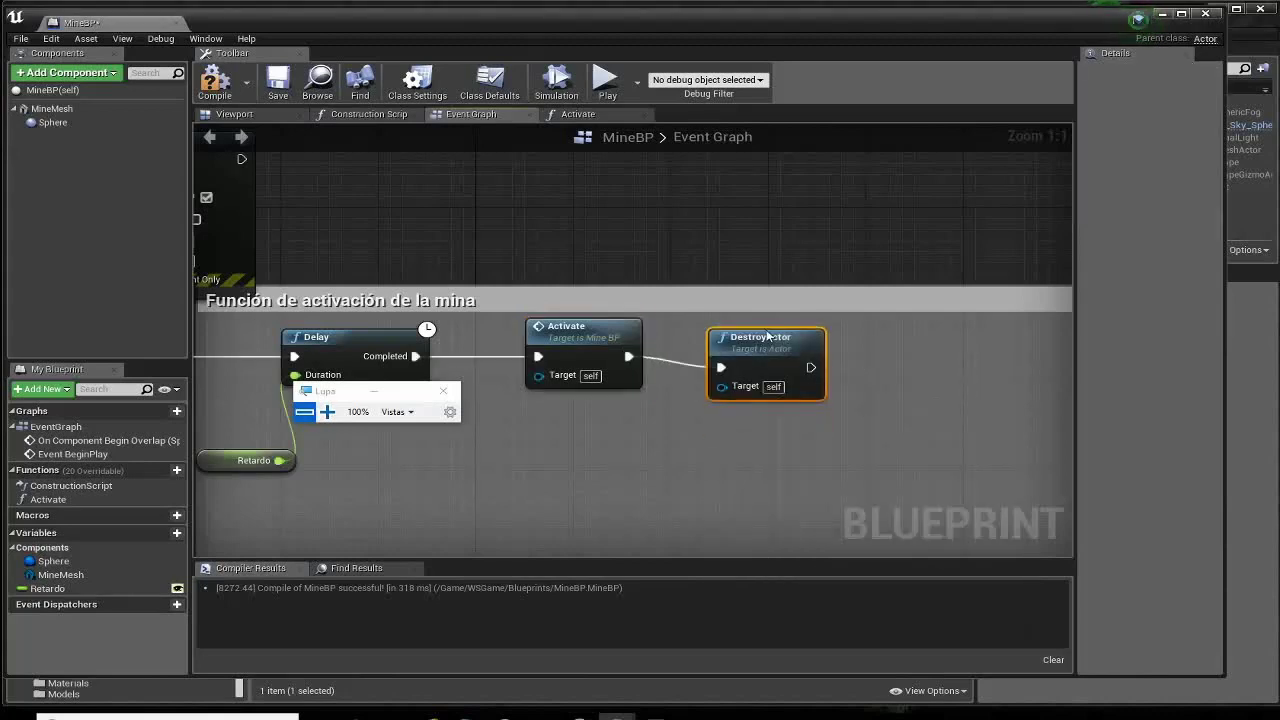
right_drag(630, 478, 705, 372)
Delete the Event BeginPlay, Retardo, reroute and Print String debug nodes.
scroll(705, 372, down, 3)
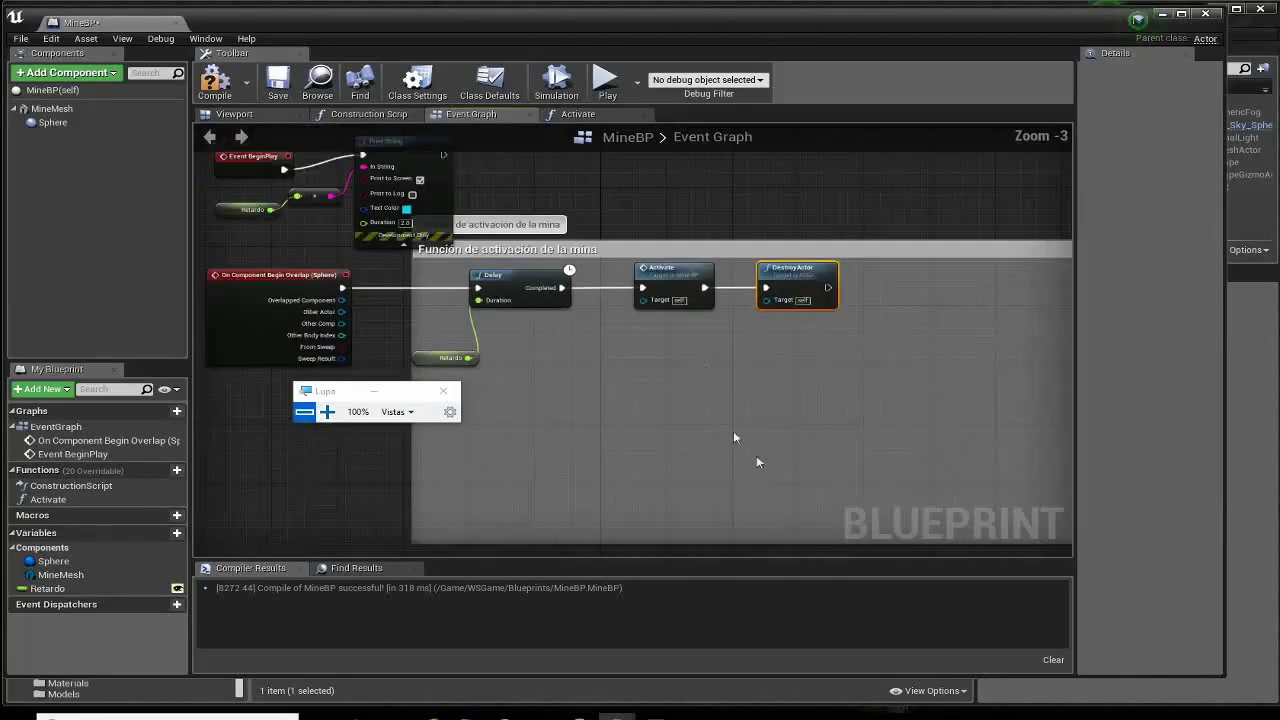
right_drag(756, 455, 426, 360)
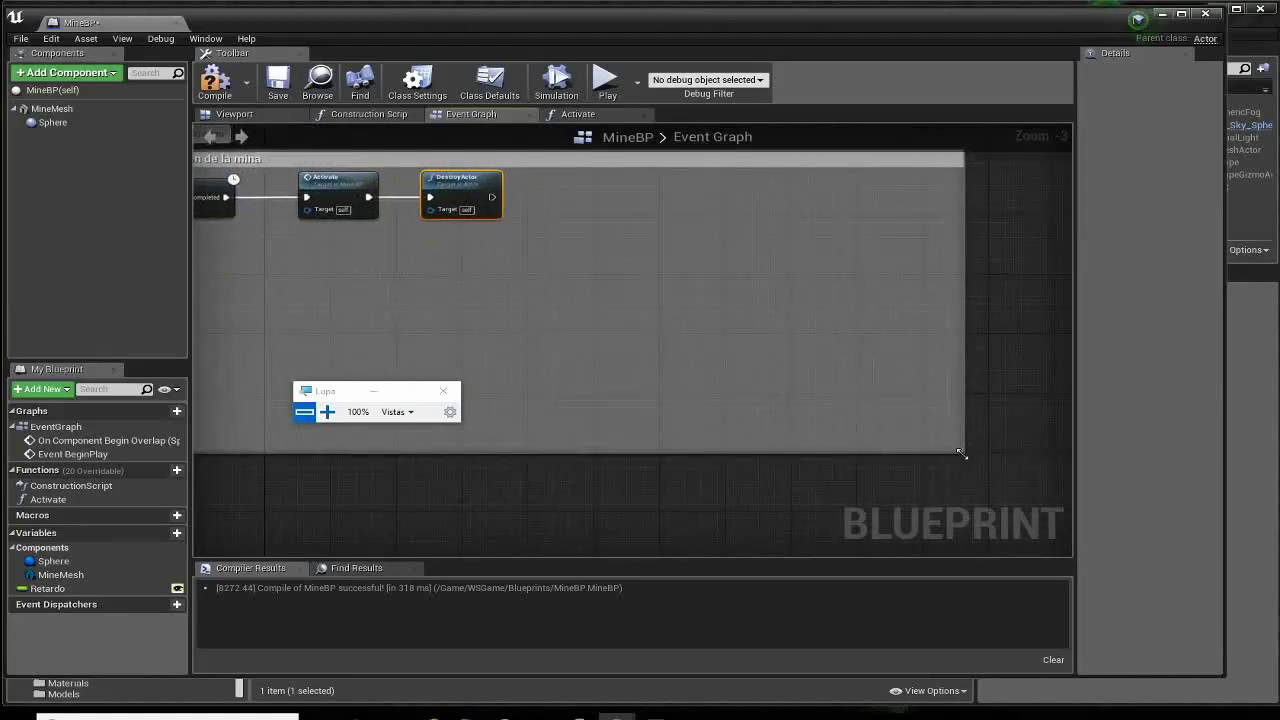
drag(960, 453, 497, 247)
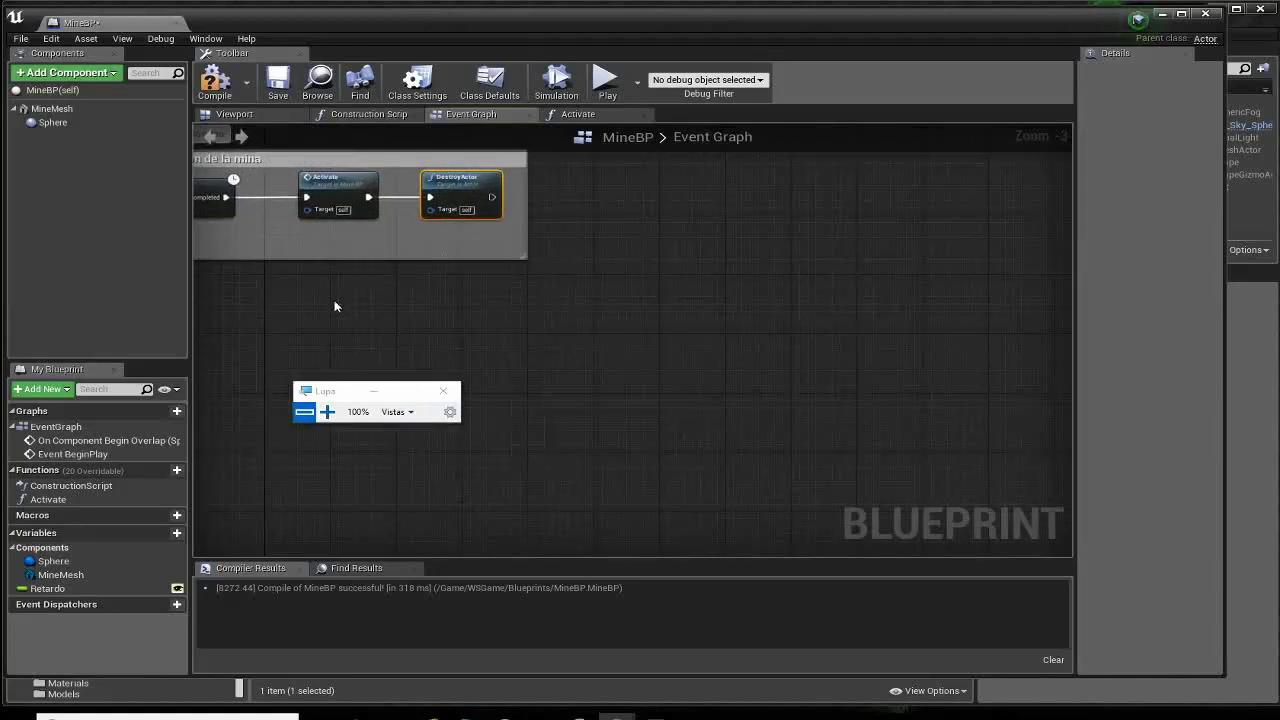
right_drag(335, 307, 730, 428)
drag(684, 298, 668, 364)
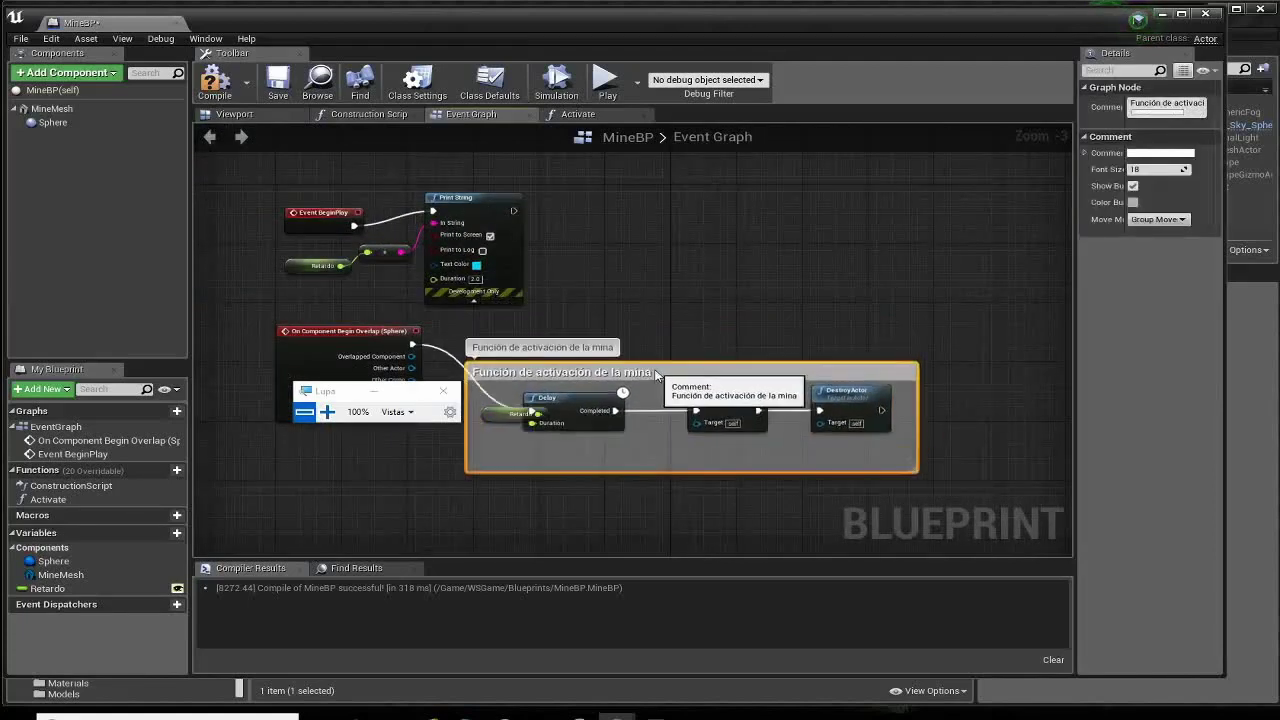
scroll(563, 309, up, 1)
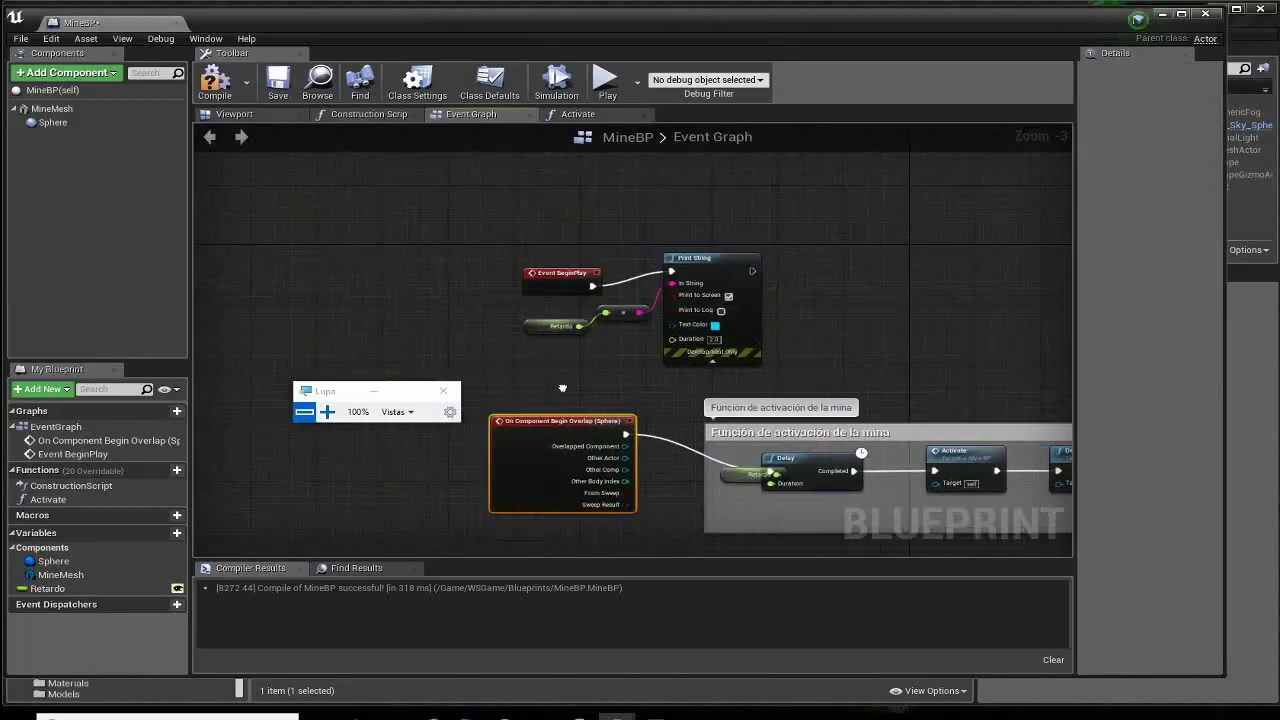
scroll(523, 331, up, 1)
scroll(529, 292, up, 1)
drag(430, 160, 982, 418)
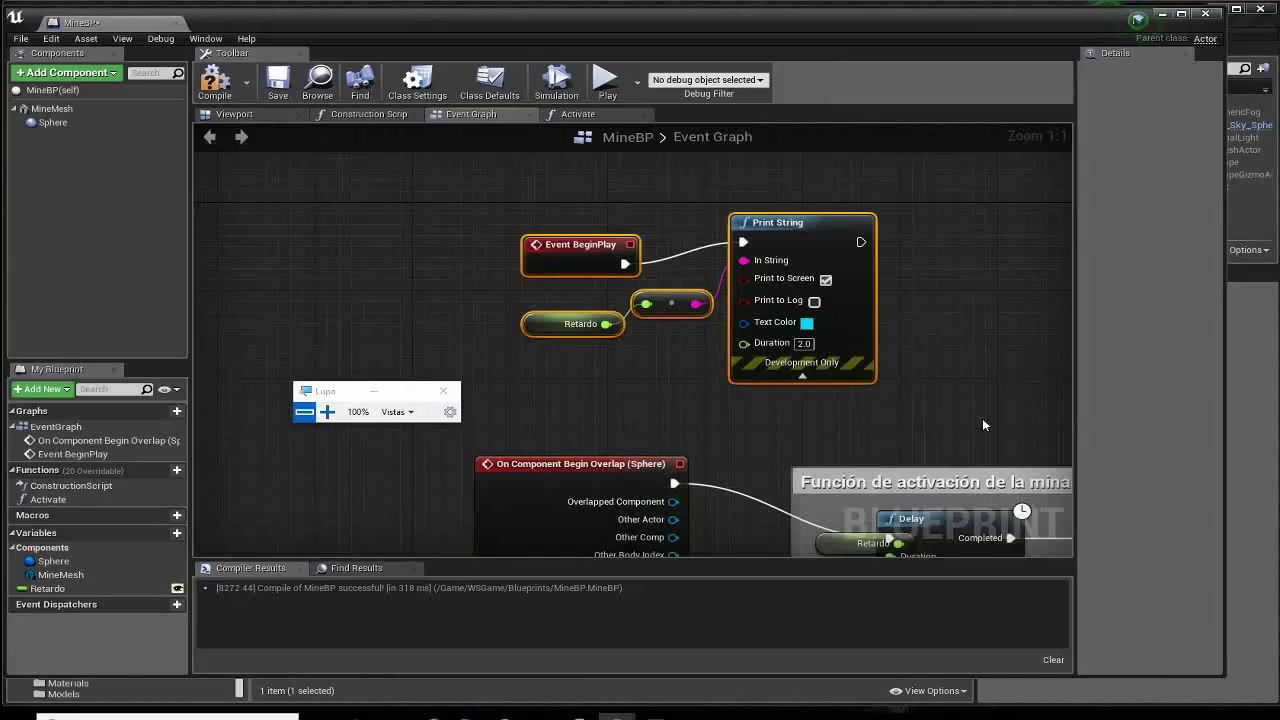
key(Delete)
Tidy the activation comment around Delay, Activate and DestroyActor, then recompile MineBP.
mouse_move(936, 430)
right_down()
mouse_move(771, 242)
mouse_move(660, 176)
right_up()
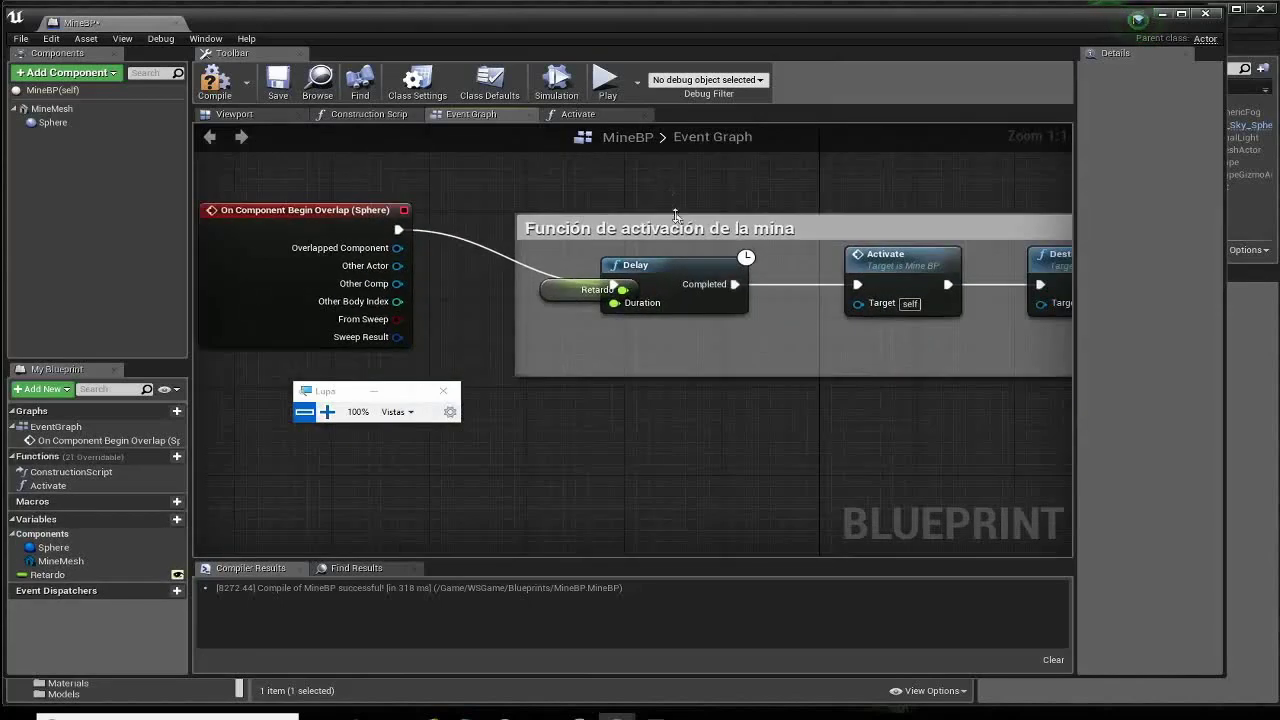
mouse_move(528, 312)
mouse_down()
mouse_move(540, 287)
mouse_move(560, 325)
mouse_up()
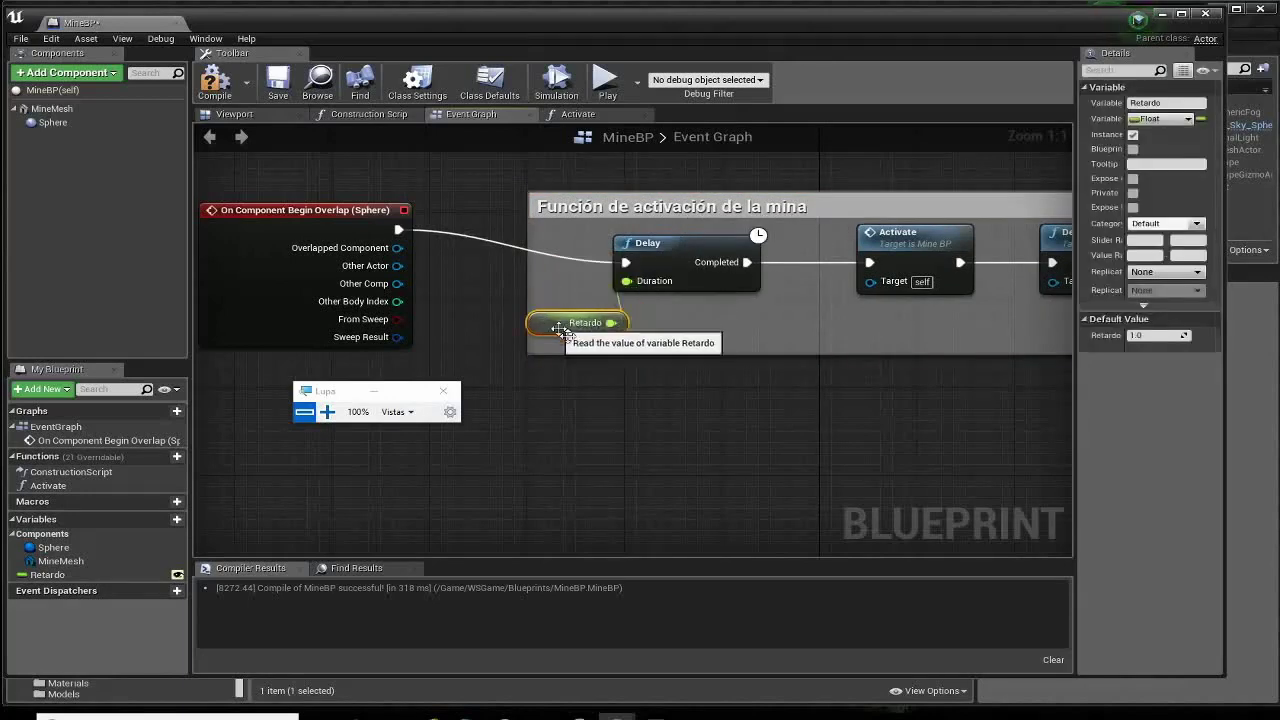
right_drag(560, 330, 450, 350)
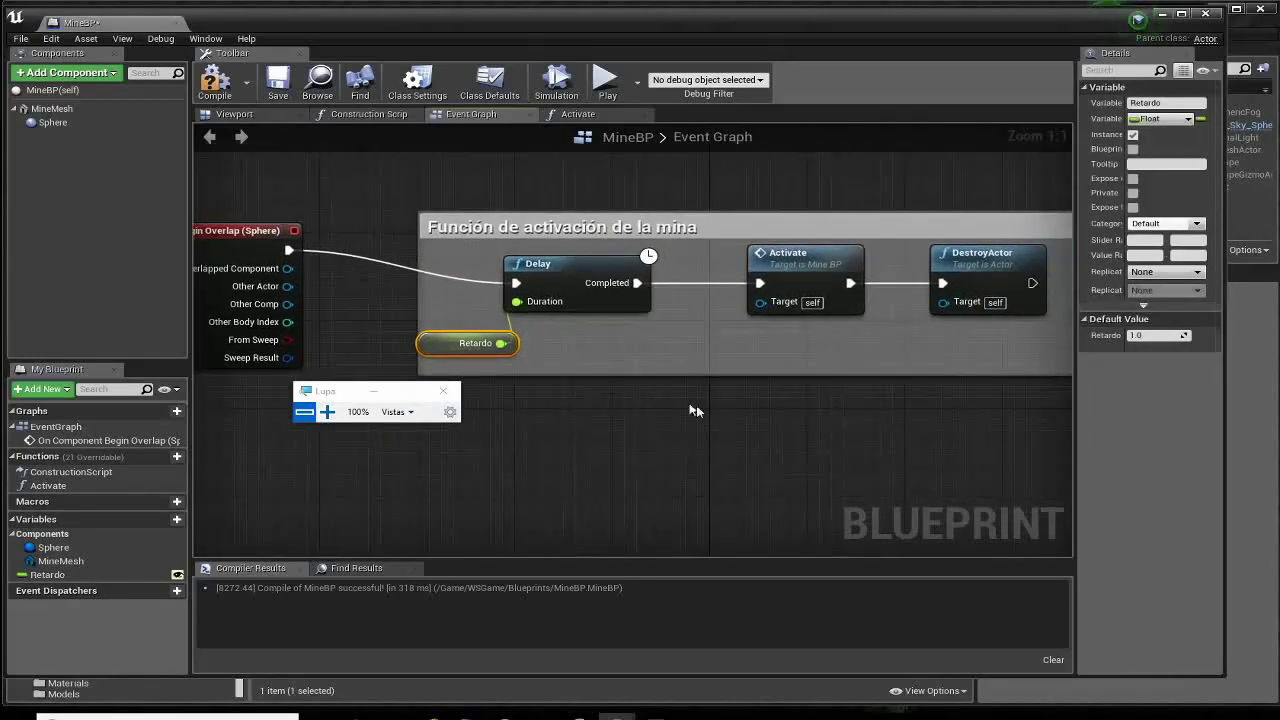
right_drag(696, 410, 588, 429)
click(679, 276)
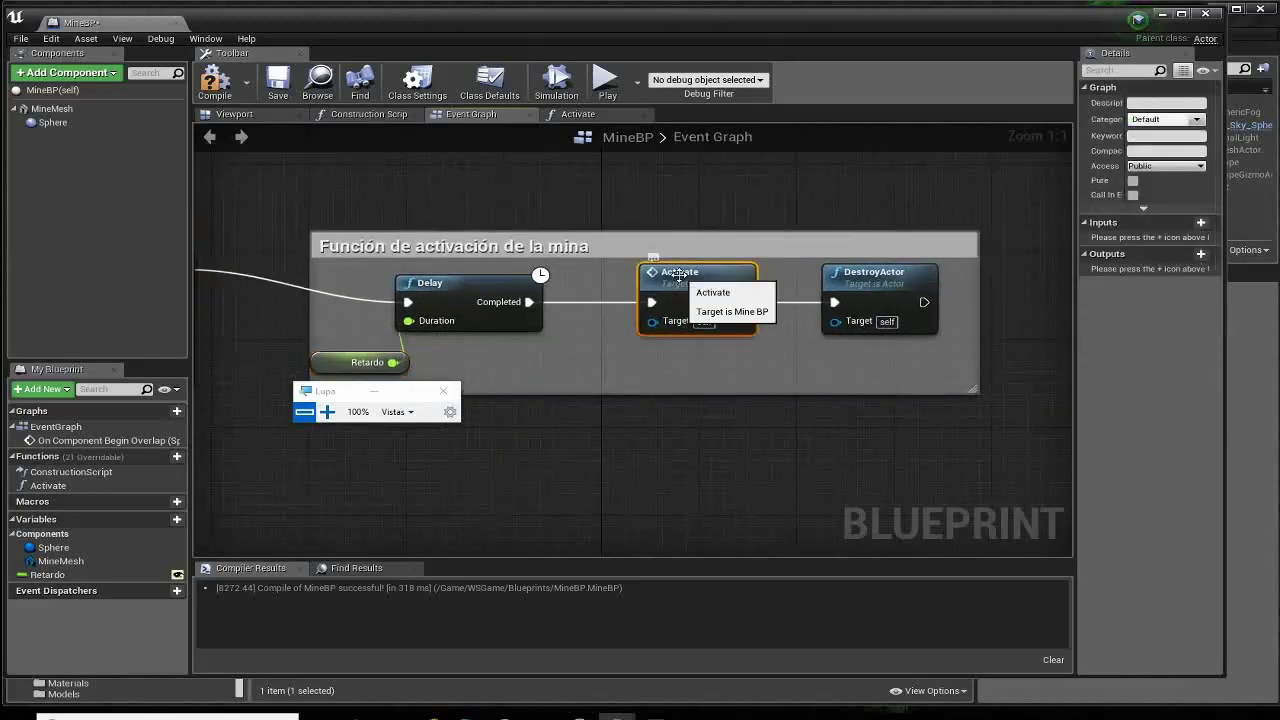
click(226, 96)
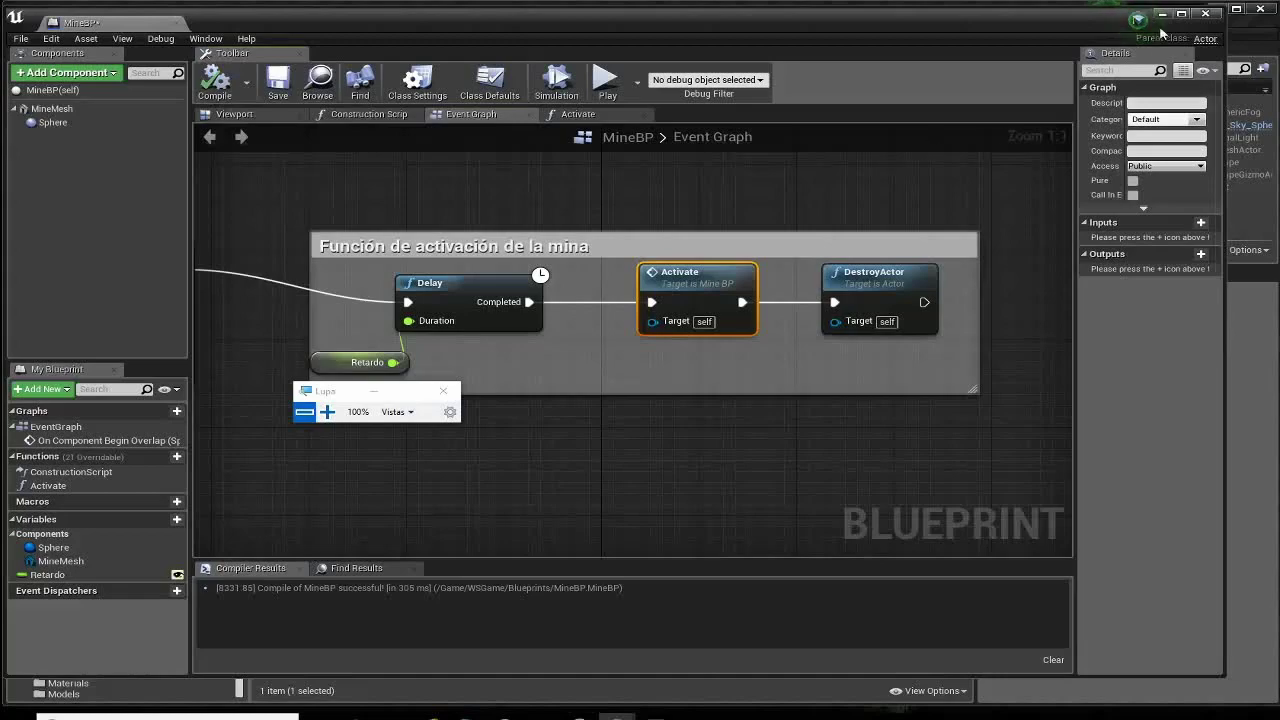
Place a MineBP mine in the level and play-test by running the character over it.
click(1206, 15)
drag(276, 624, 648, 328)
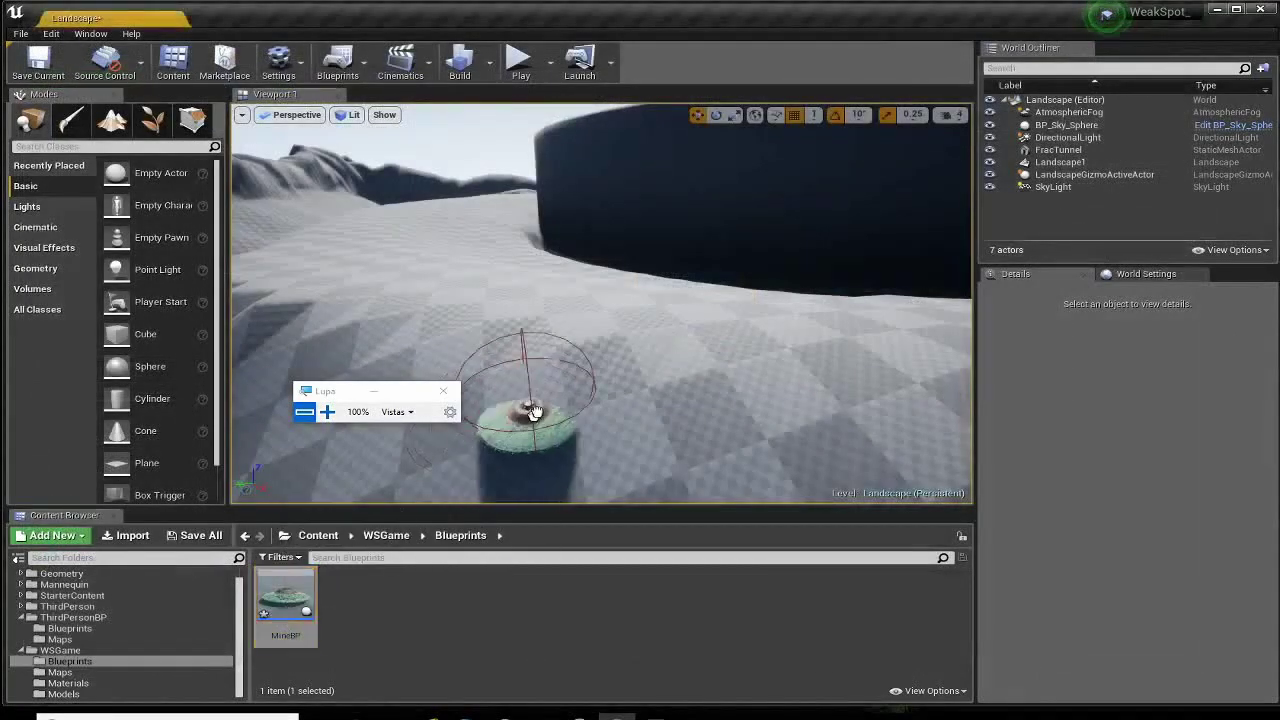
click(514, 62)
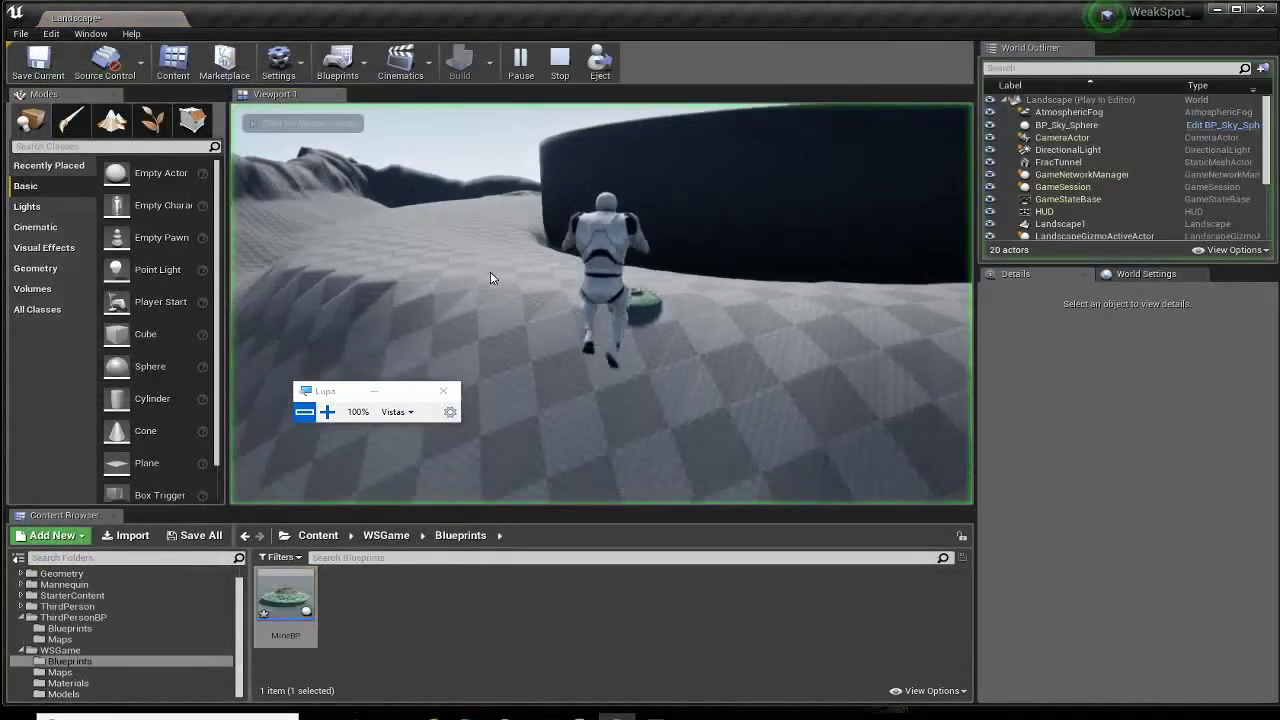
key(w)
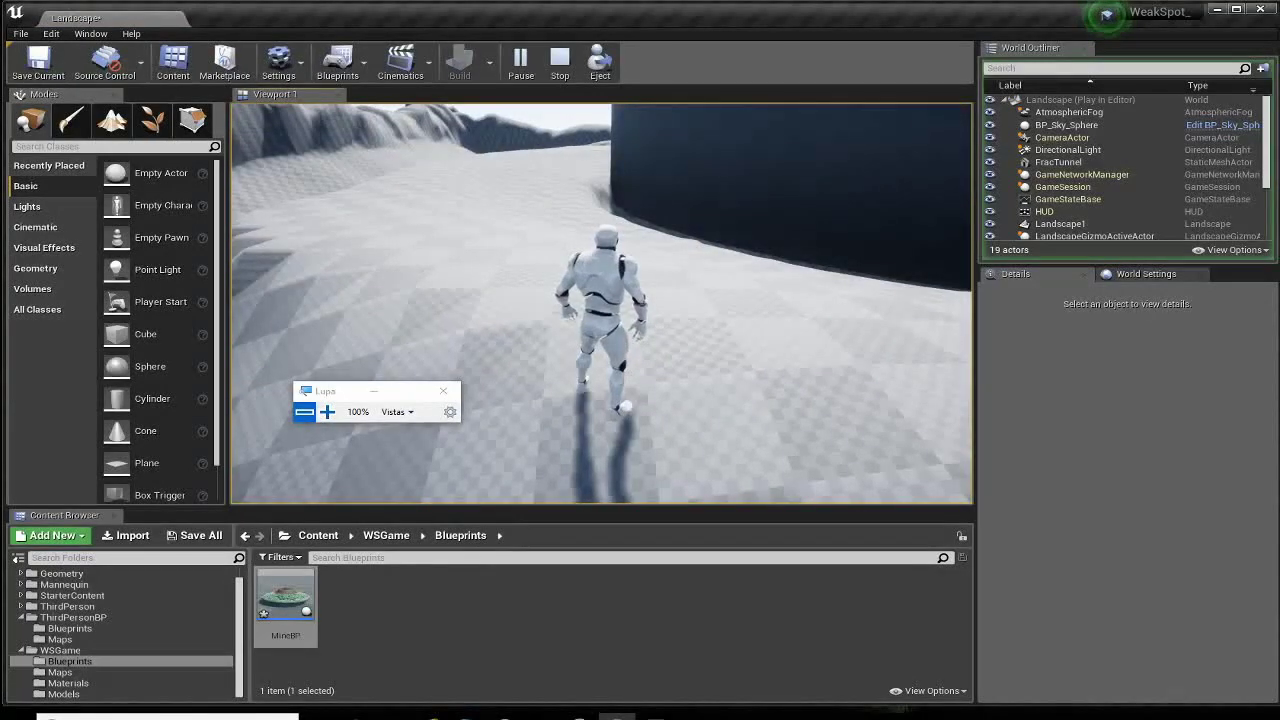
key(Escape)
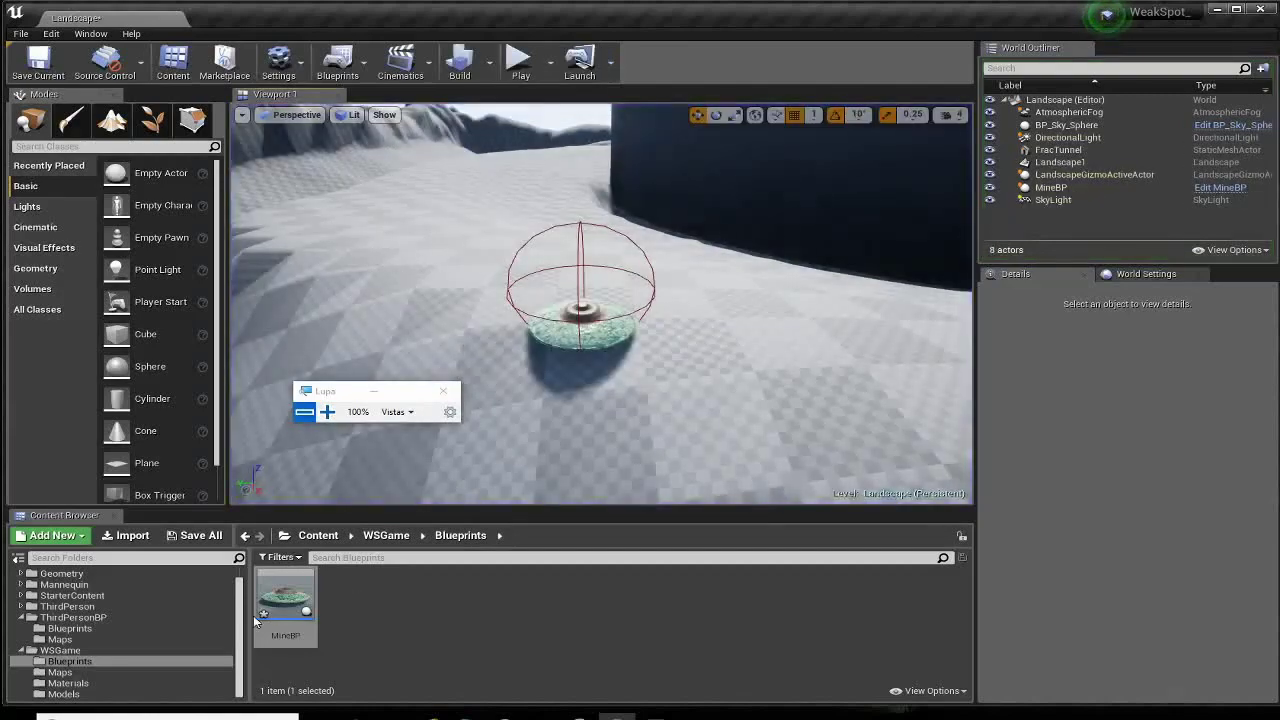
Reopen MineBP and nudge the Delay and Retardo nodes into place beside Activate and DestroyActor.
double_click(282, 600)
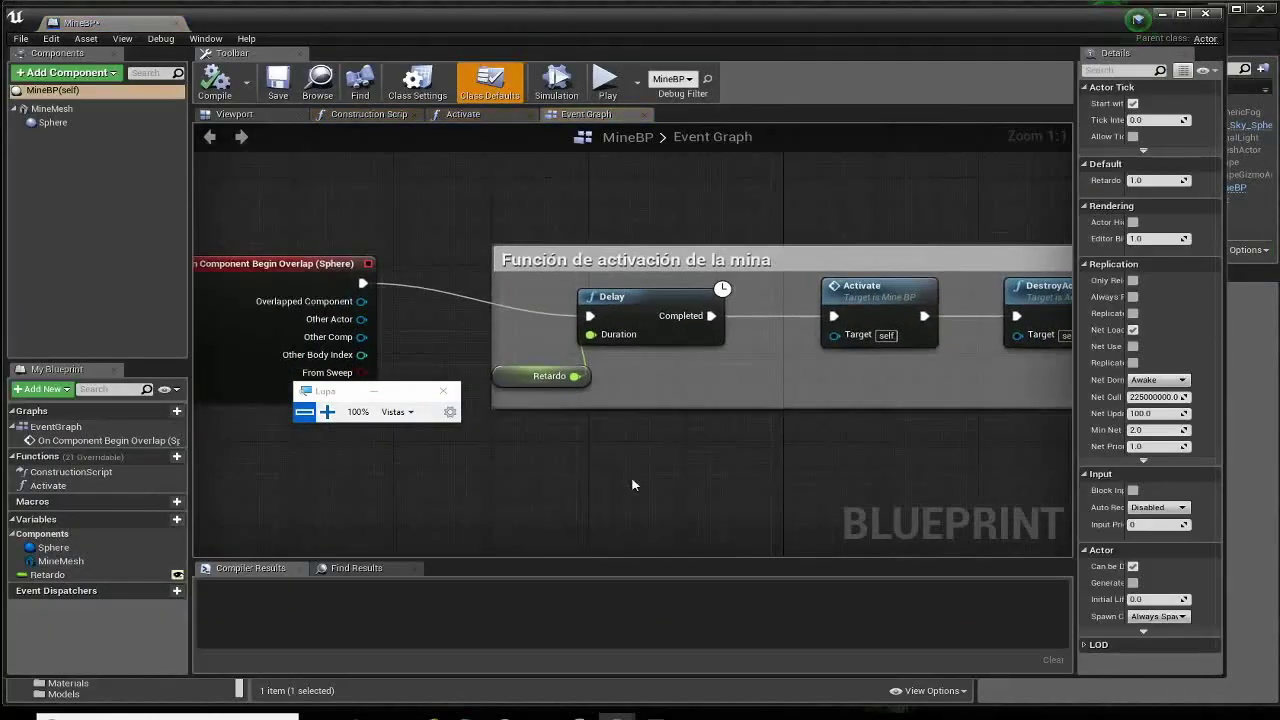
drag(643, 294, 631, 305)
drag(523, 376, 511, 376)
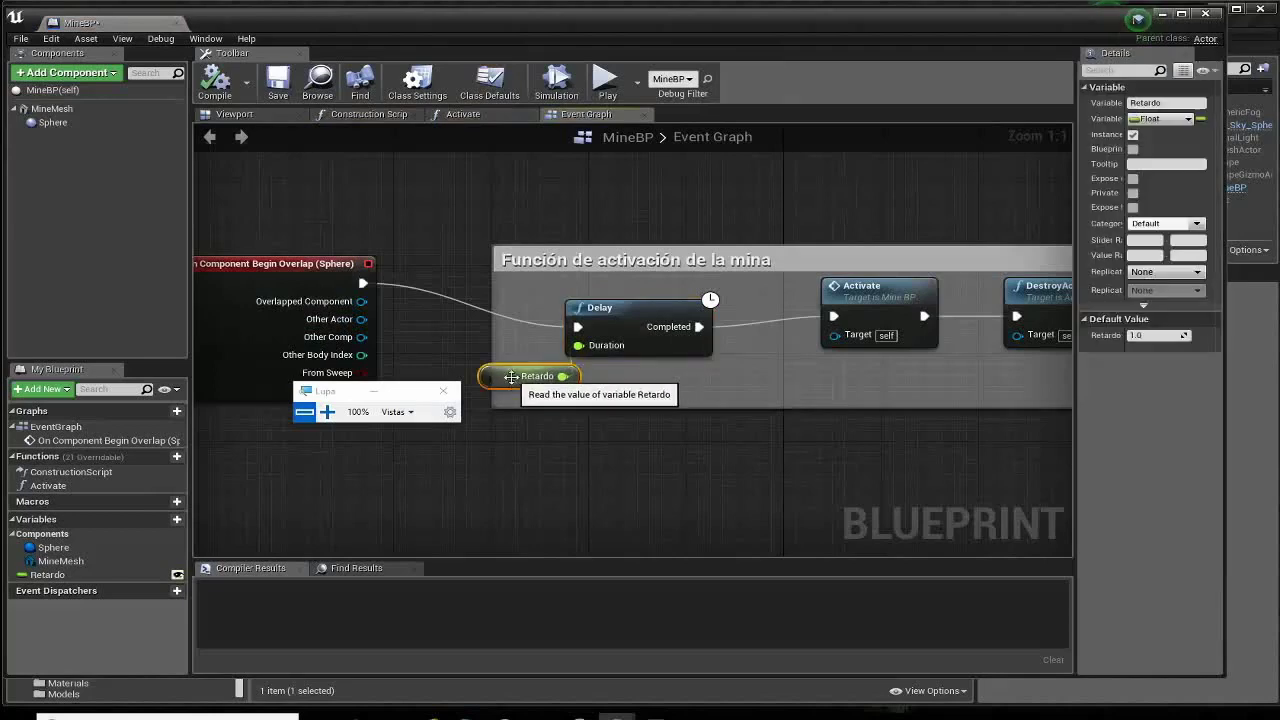
click(864, 304)
right_drag(981, 361, 722, 366)
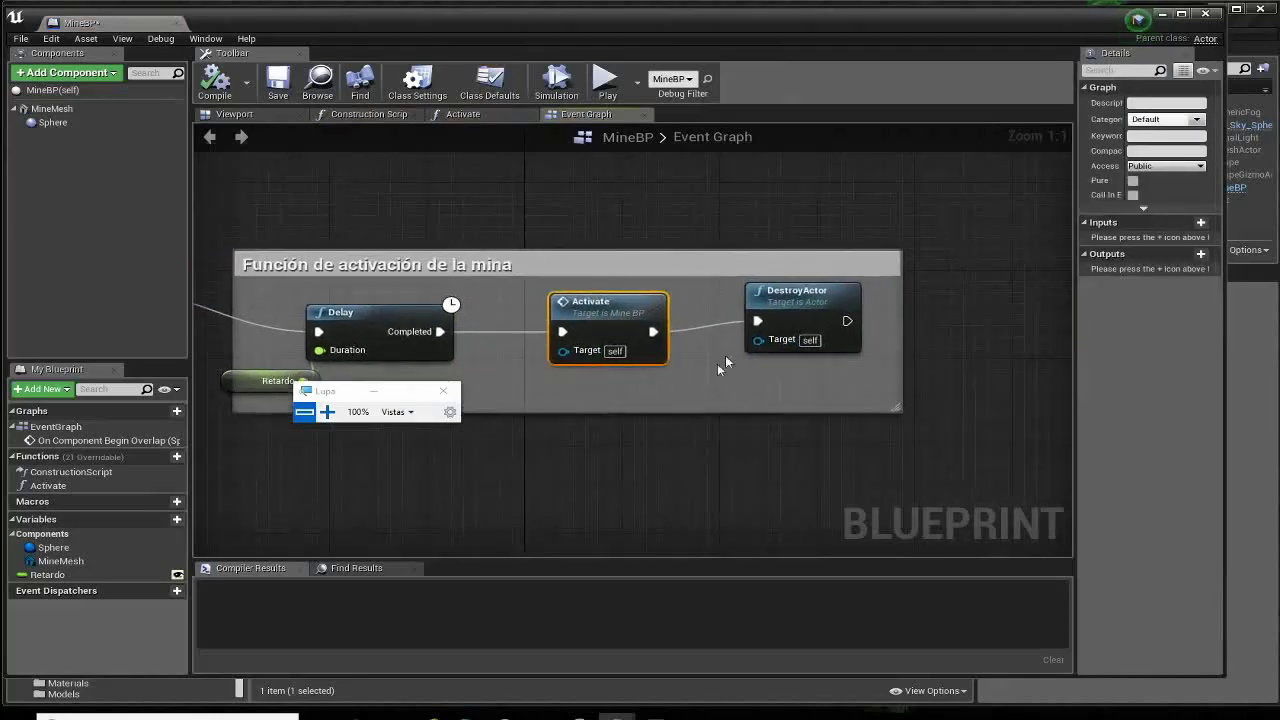
click(790, 305)
key(Home)
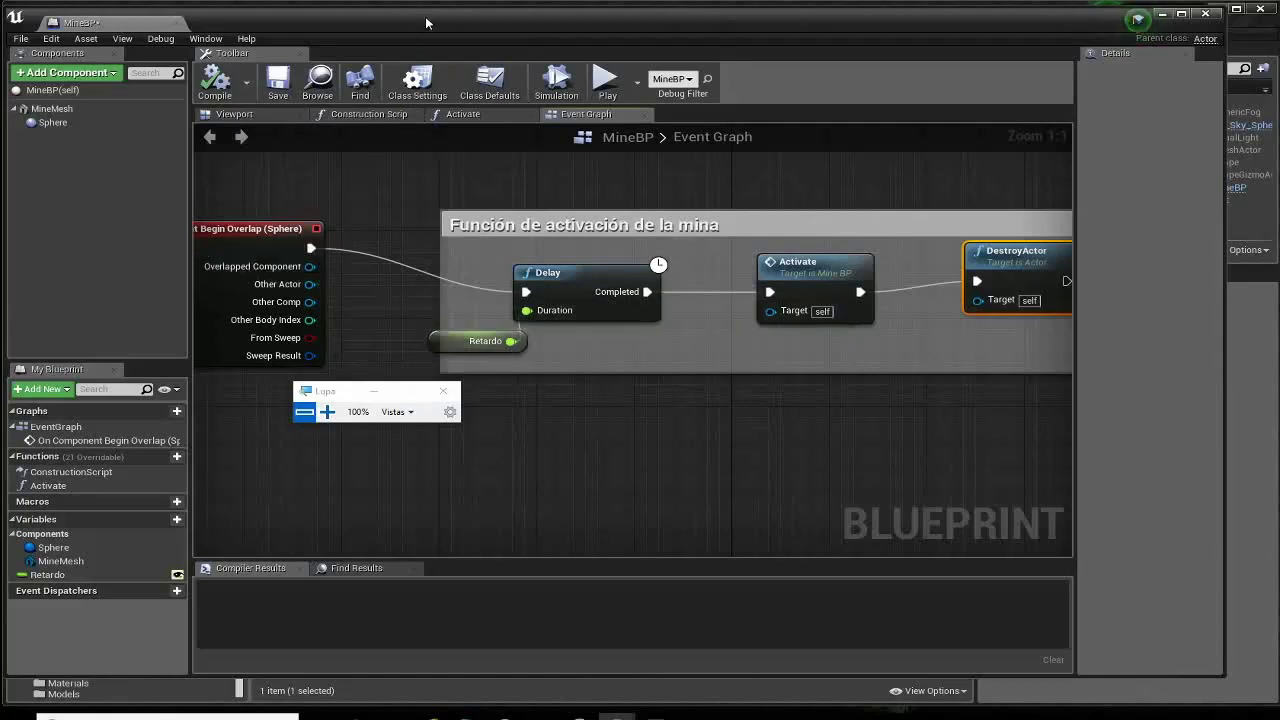
drag(425, 22, 437, 17)
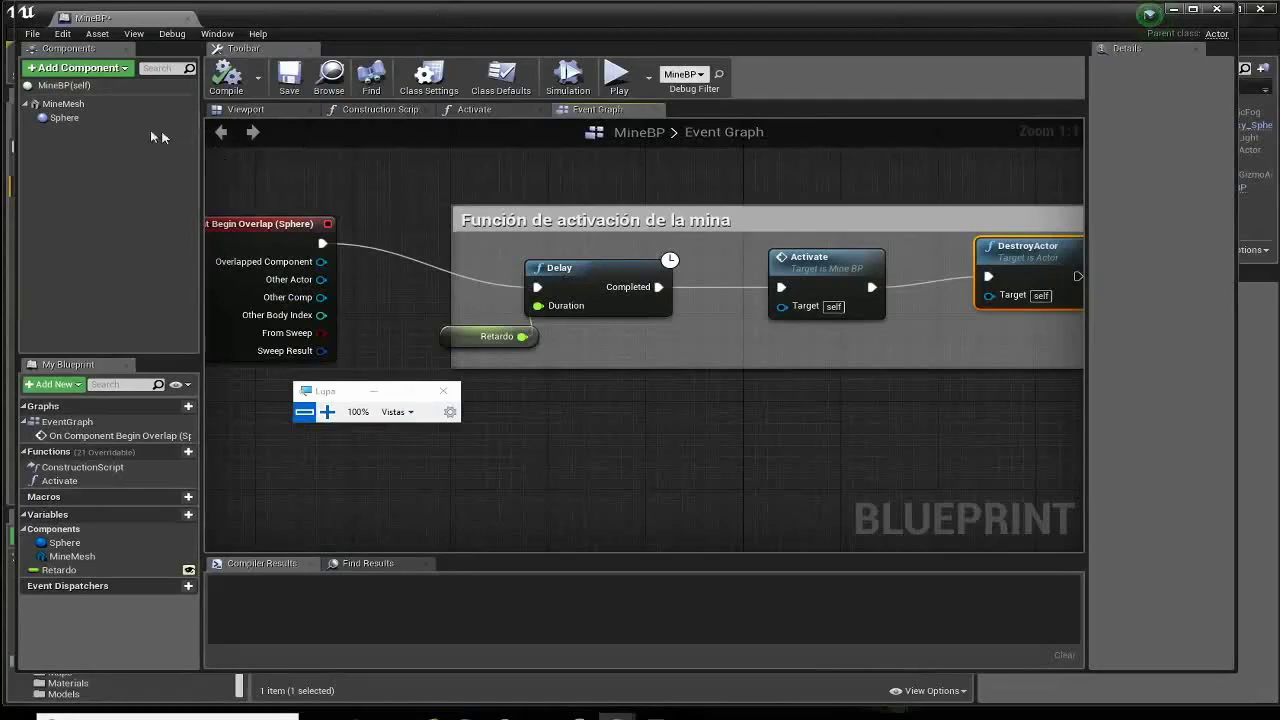
Reset MineBP's MineMesh static mesh from ProximityMine to None and close the blueprint editor.
click(44, 106)
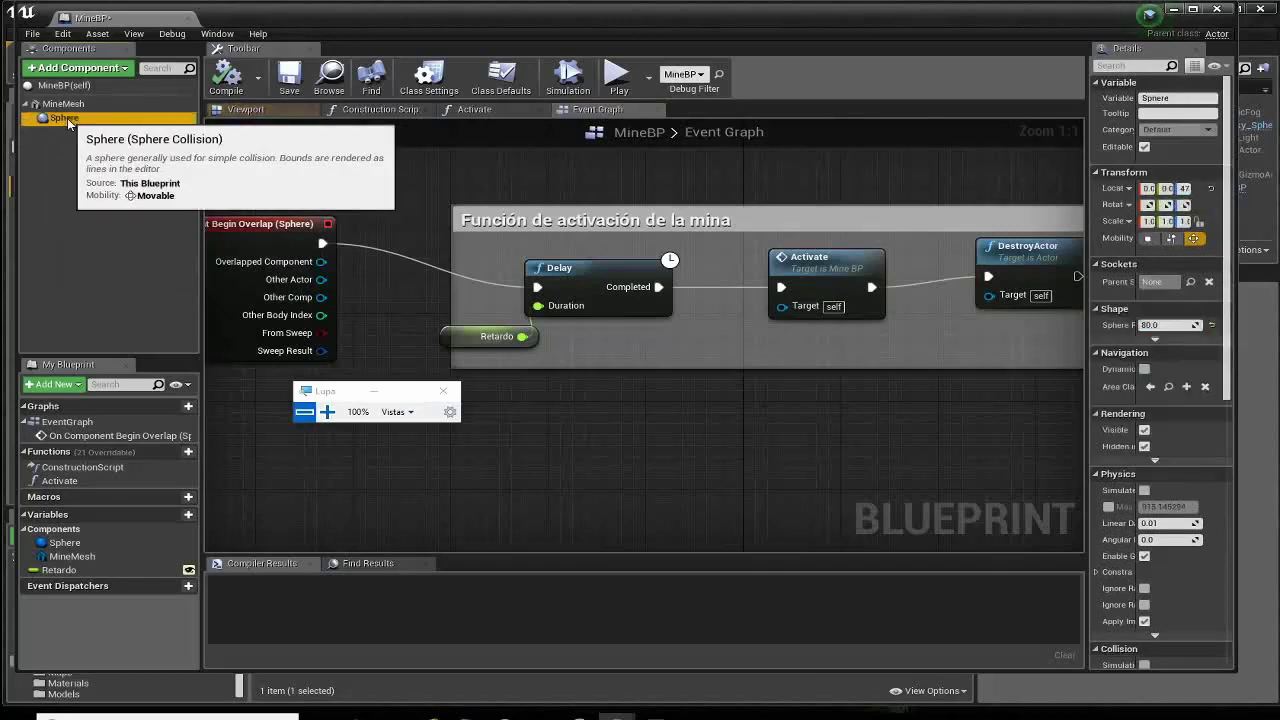
click(70, 118)
click(68, 105)
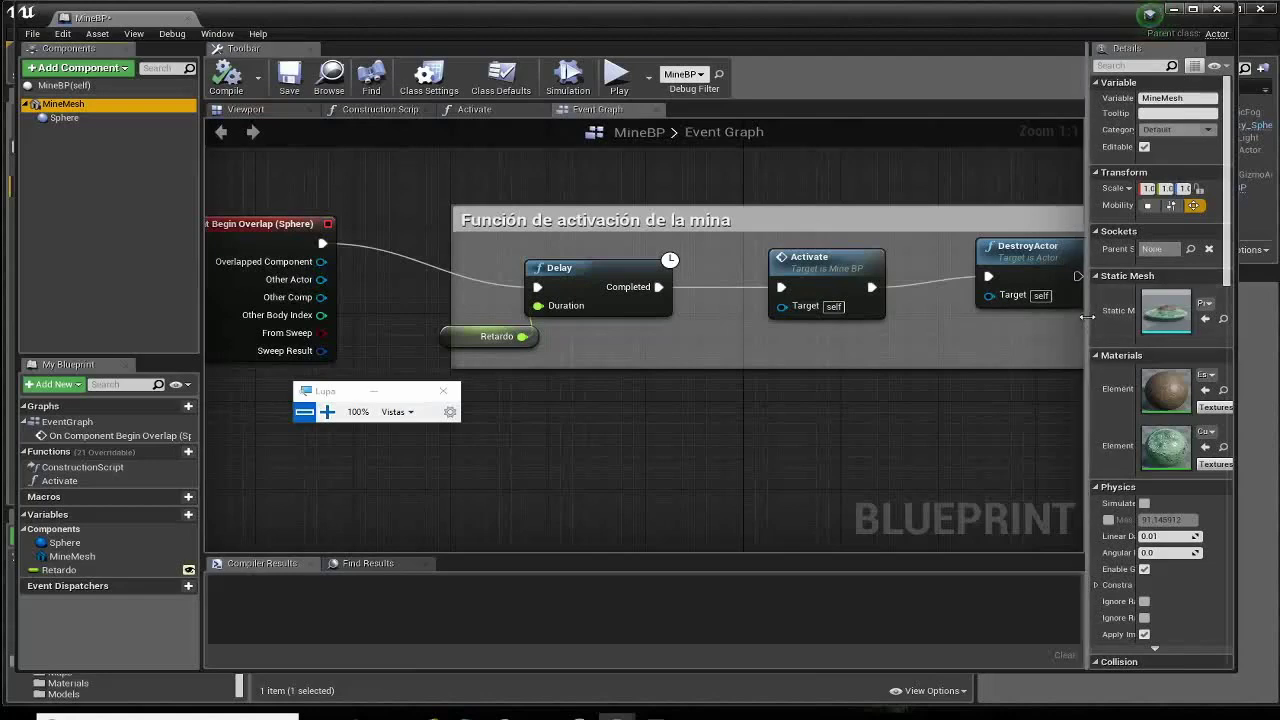
drag(1088, 318, 880, 316)
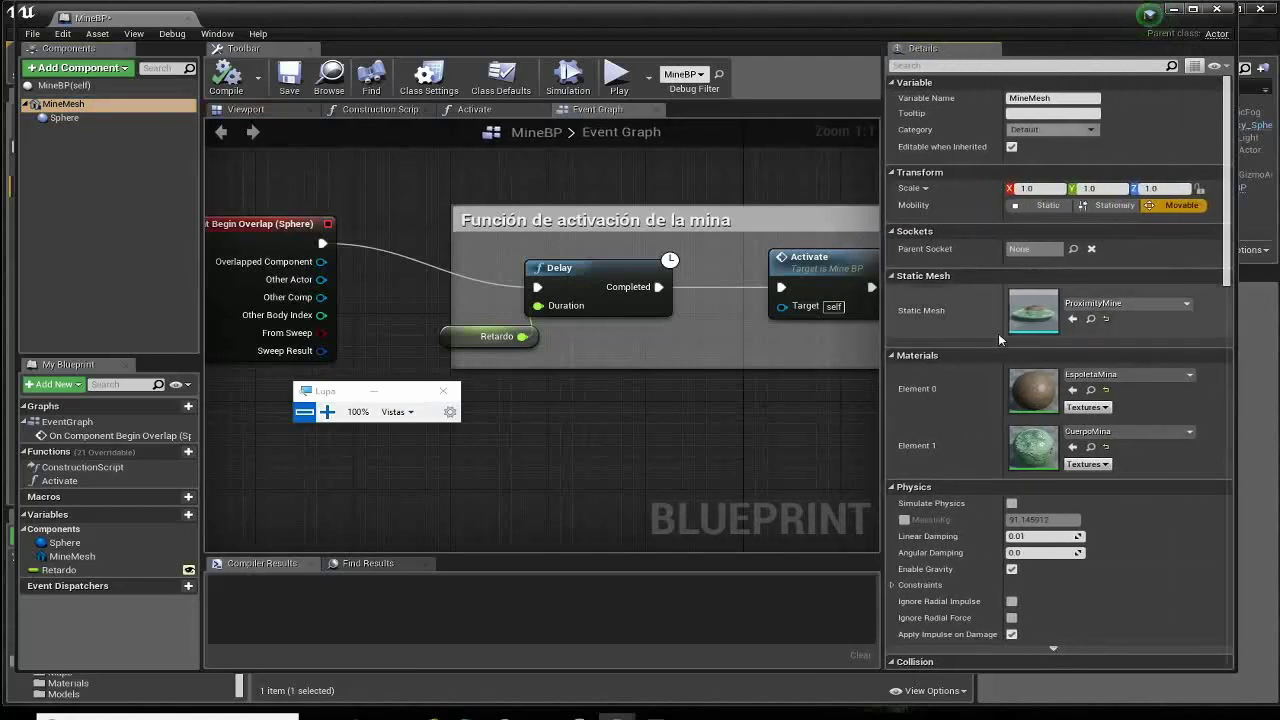
click(1107, 320)
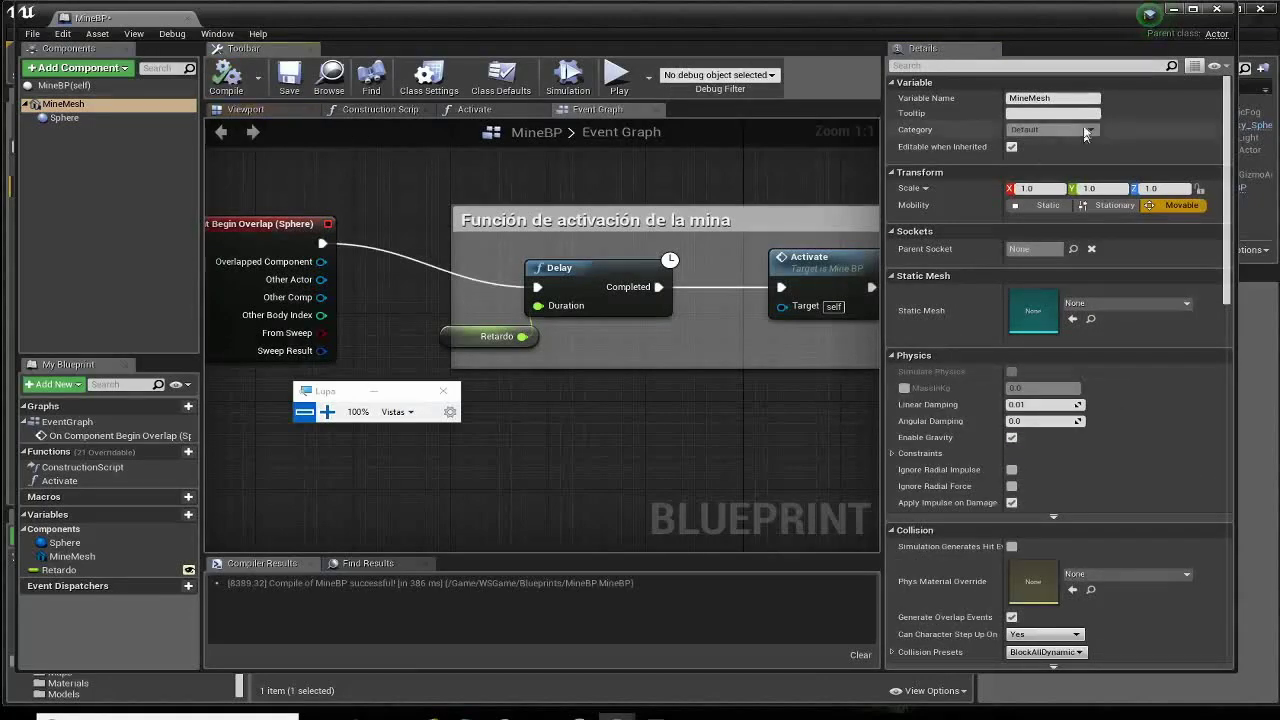
click(1218, 9)
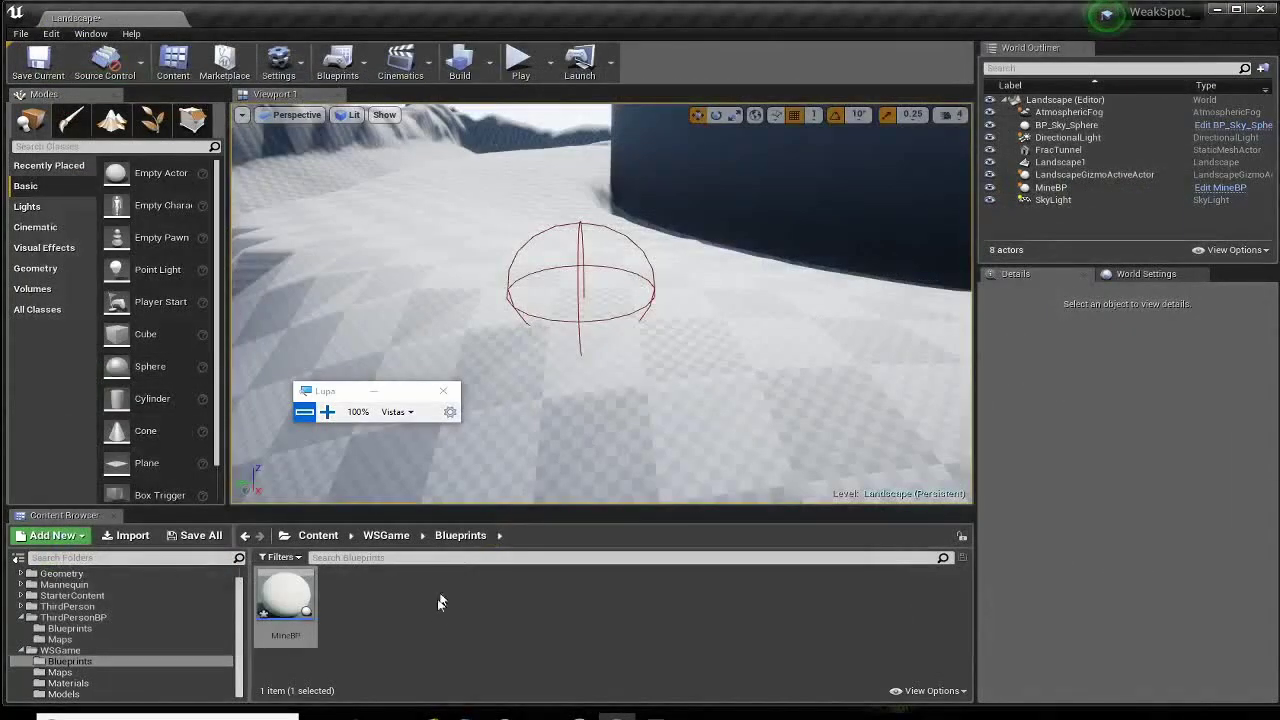
Use Create Child Blueprint Class on MineBP and name the new asset ProximityMineBP.
right_click(273, 610)
mouse_move(350, 425)
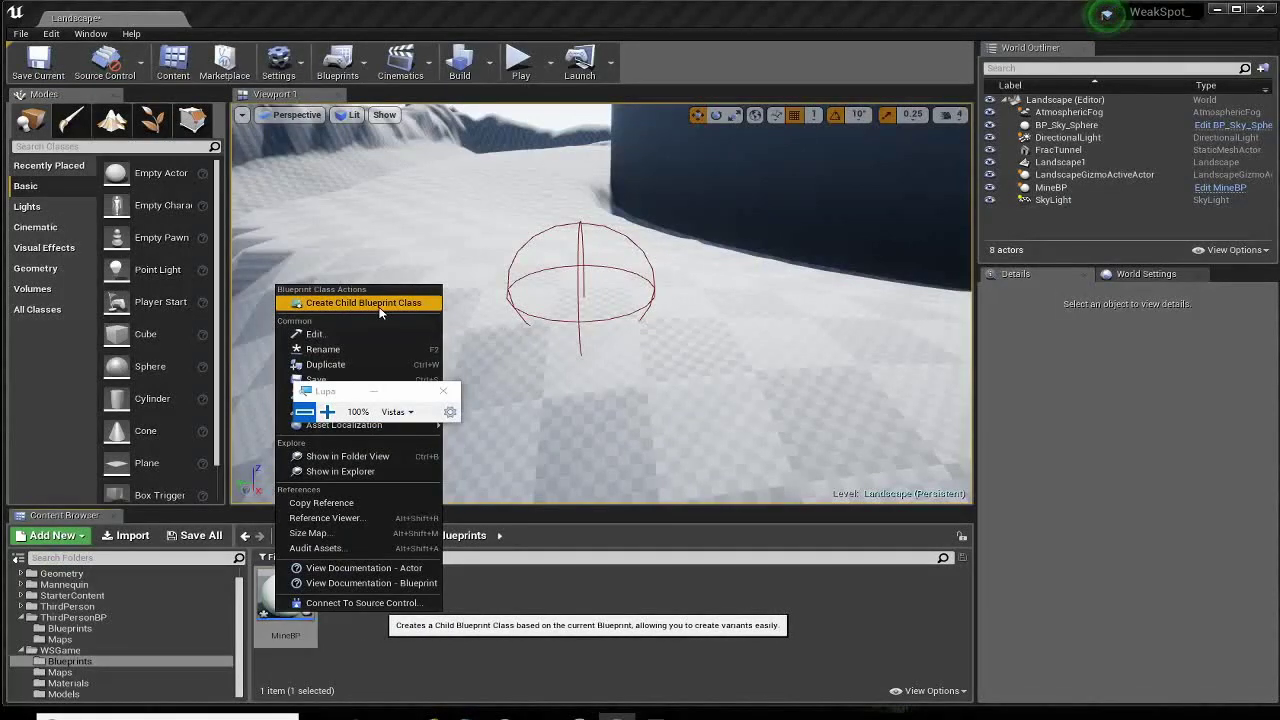
click(379, 304)
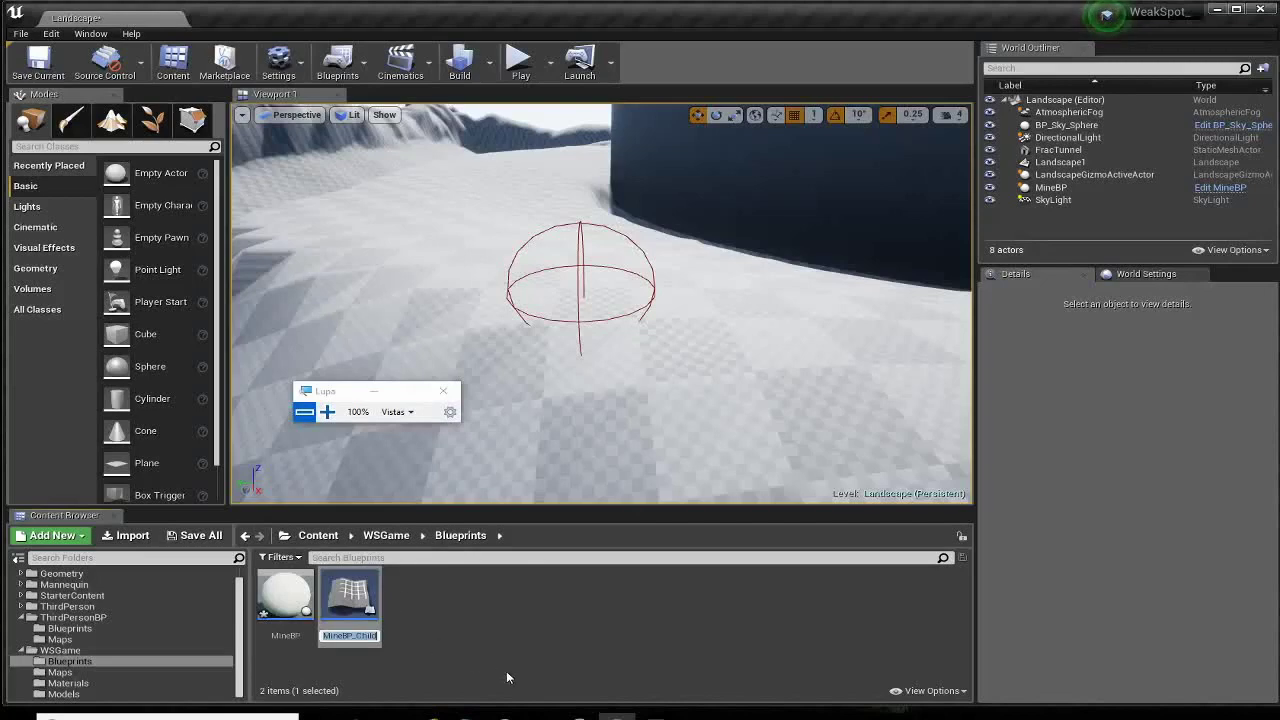
text(Proj)
text(xy)
key(BackSpace)
text(im)
text(ityMineBP)
key(Return)
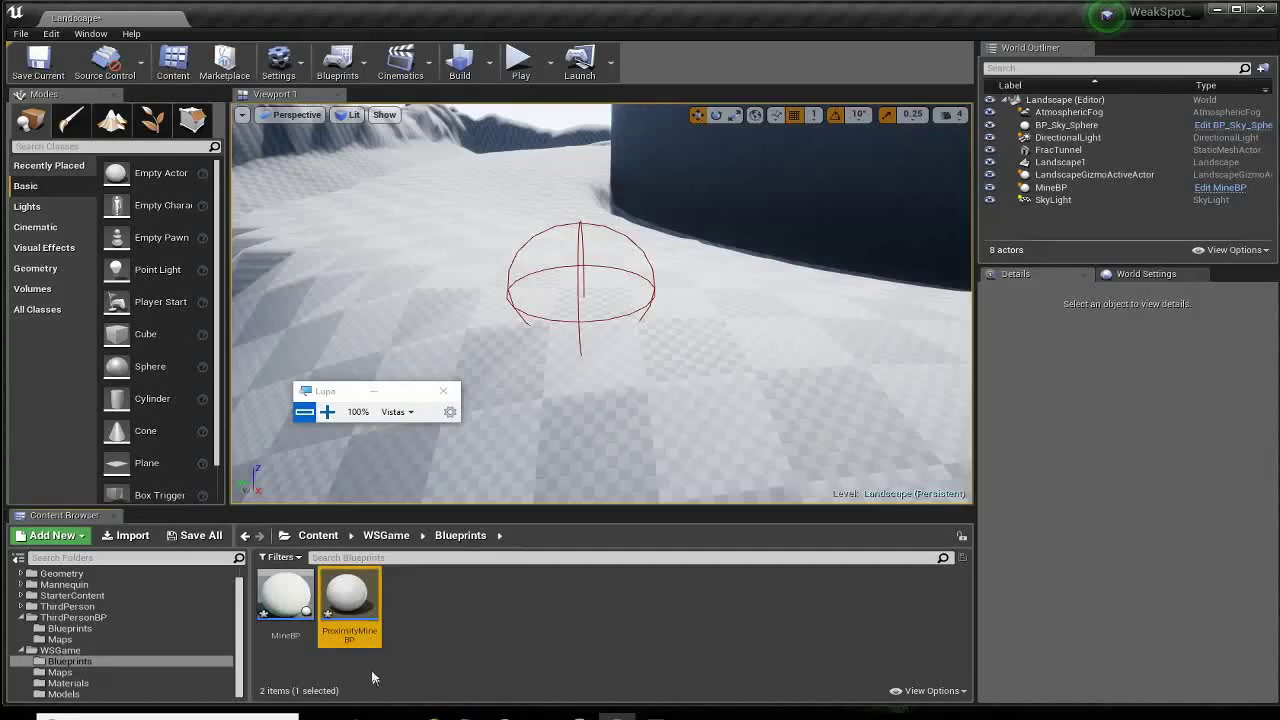
Open ProximityMineBP and inspect its inherited MineMesh and Sphere components, class defaults and class settings.
double_click(358, 611)
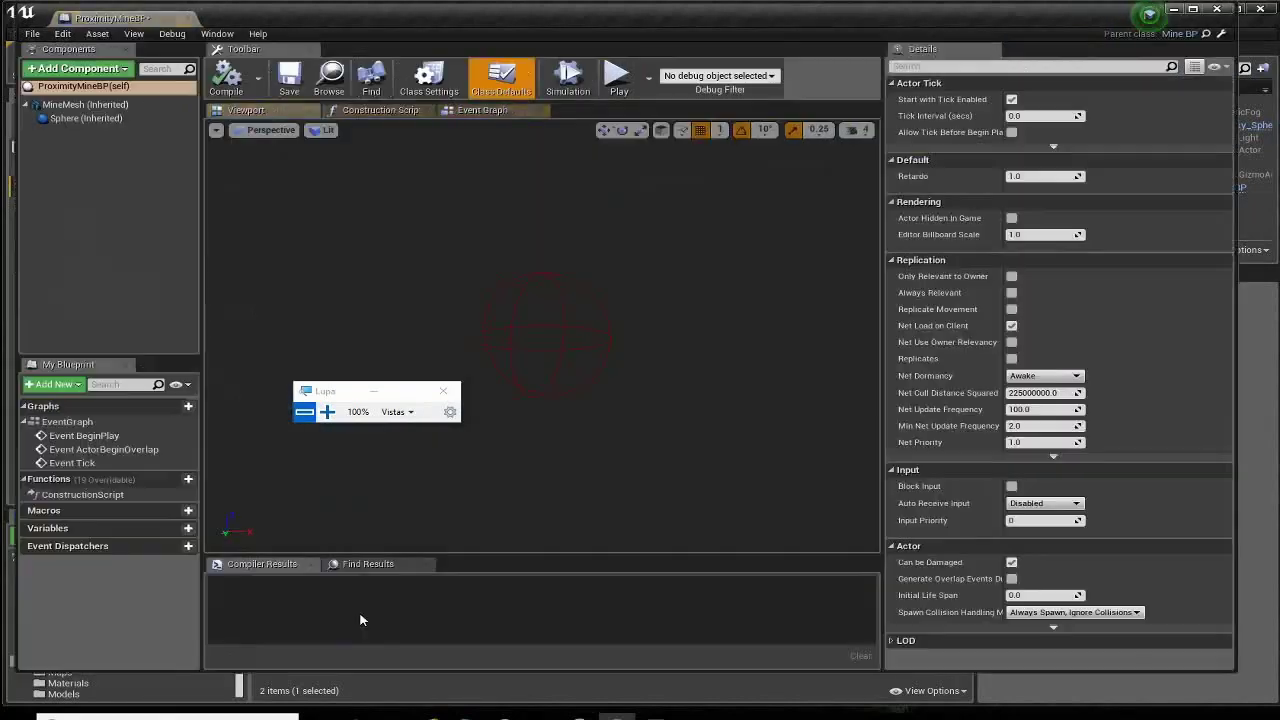
click(60, 108)
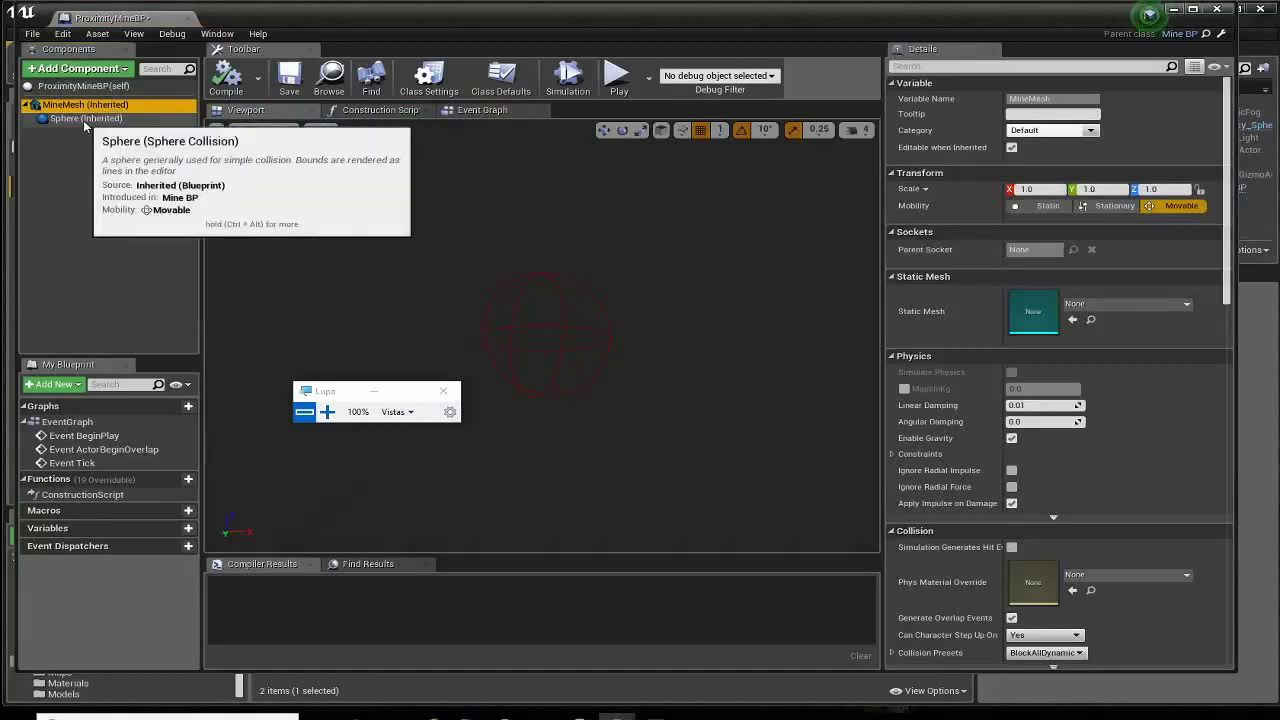
click(84, 118)
click(72, 104)
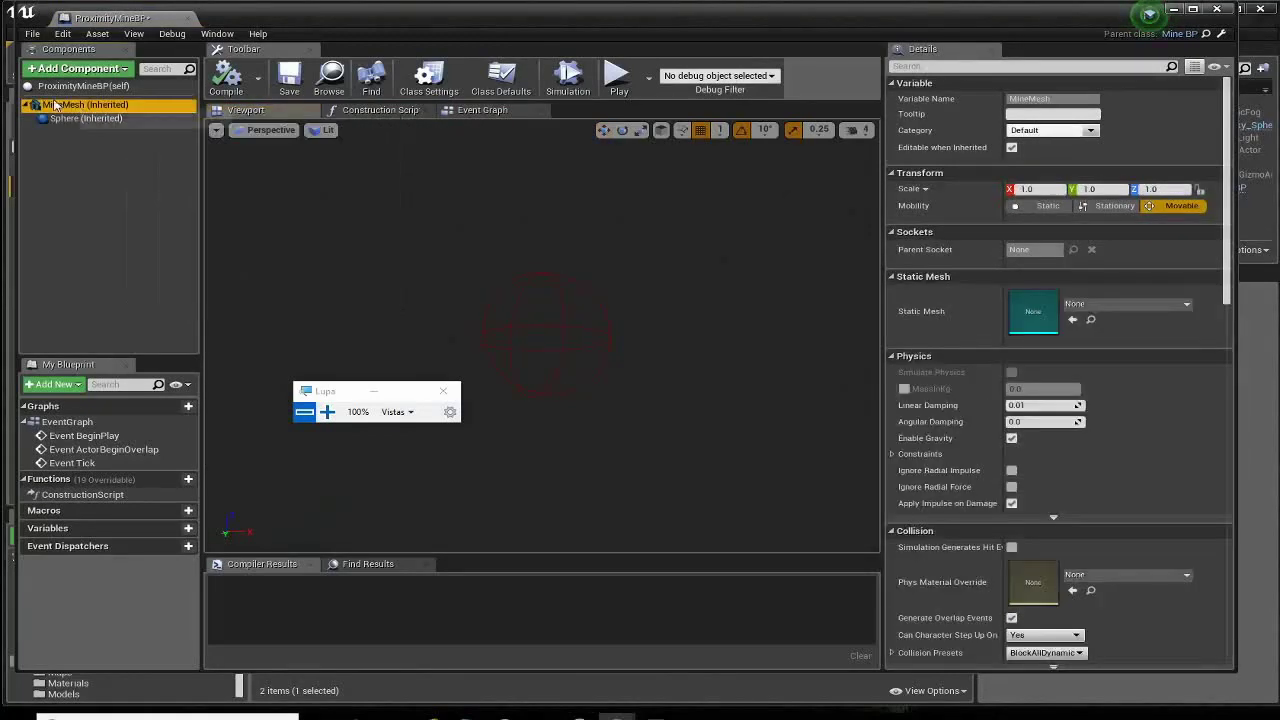
click(72, 118)
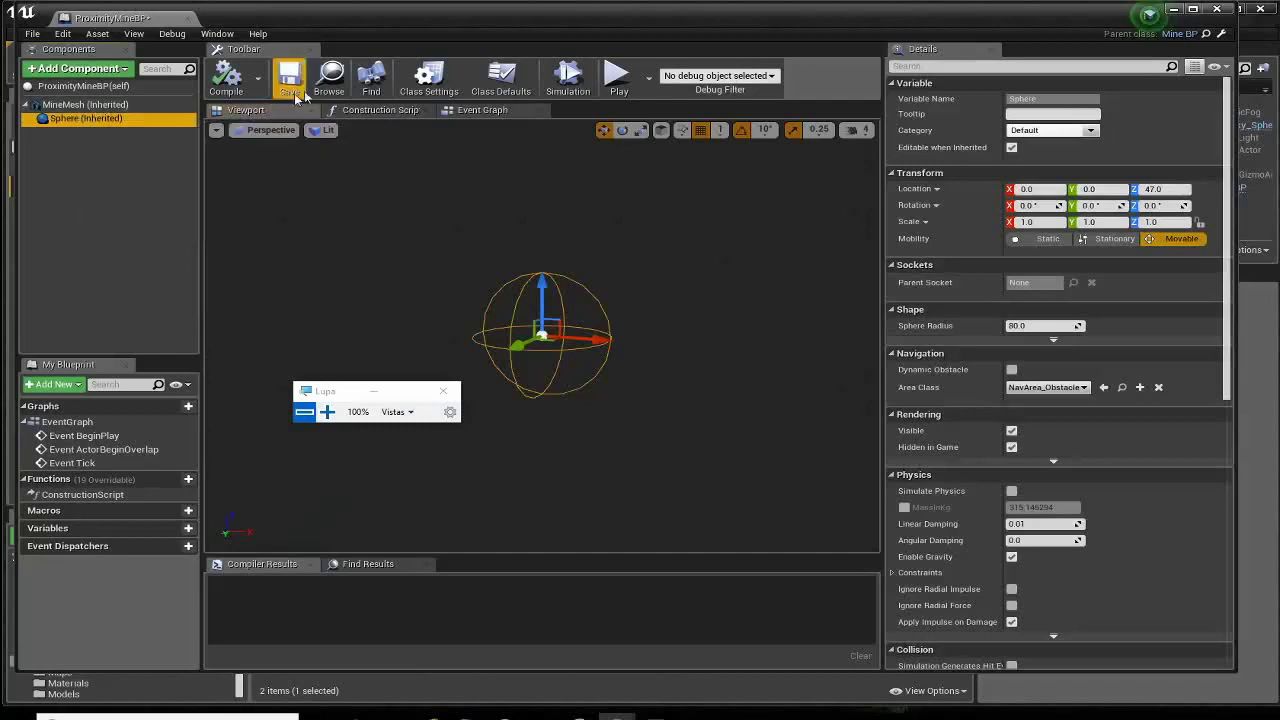
click(497, 96)
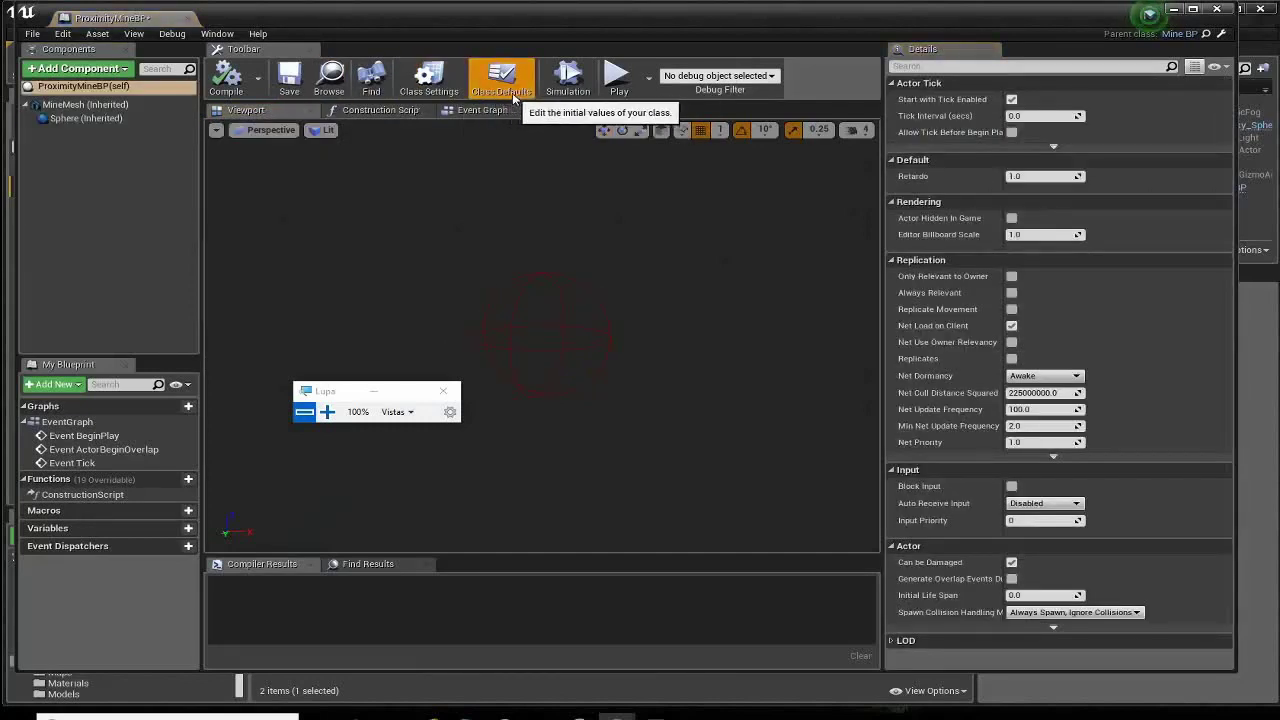
click(432, 88)
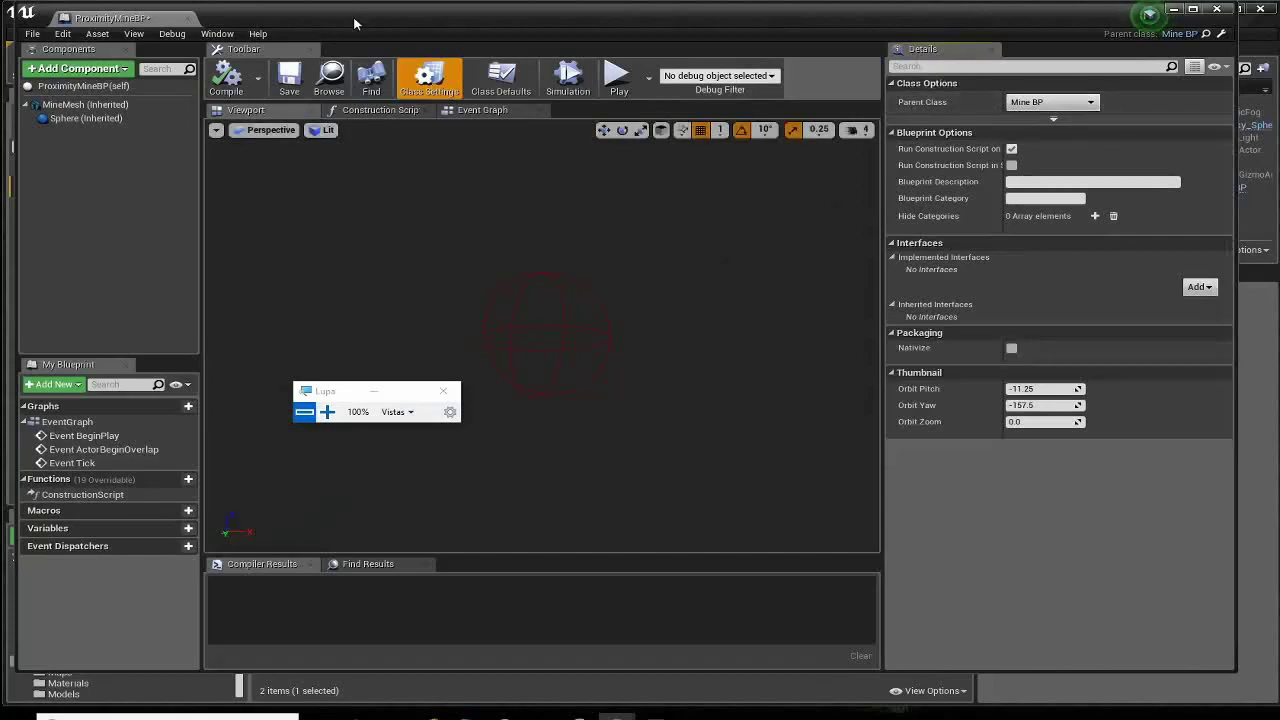
View ProximityMineBP's Event Graph, check the Sphere collision, then close the blueprint editor.
drag(354, 23, 369, 40)
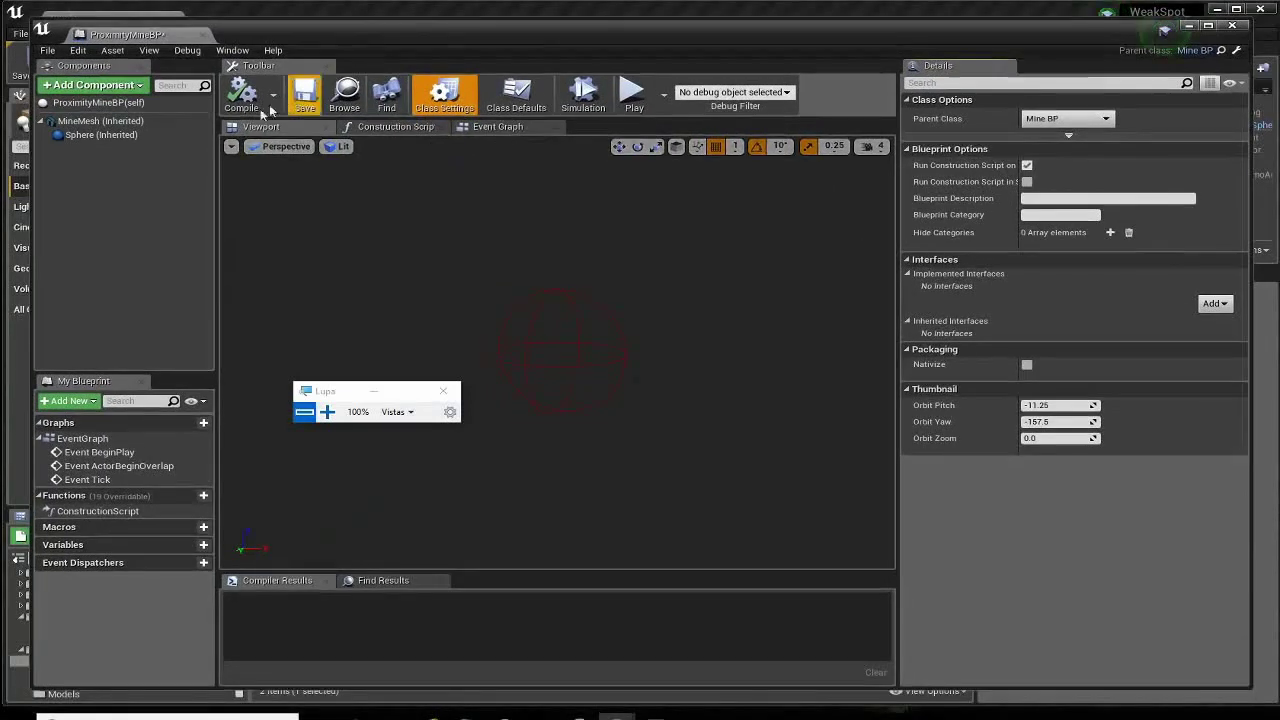
click(493, 128)
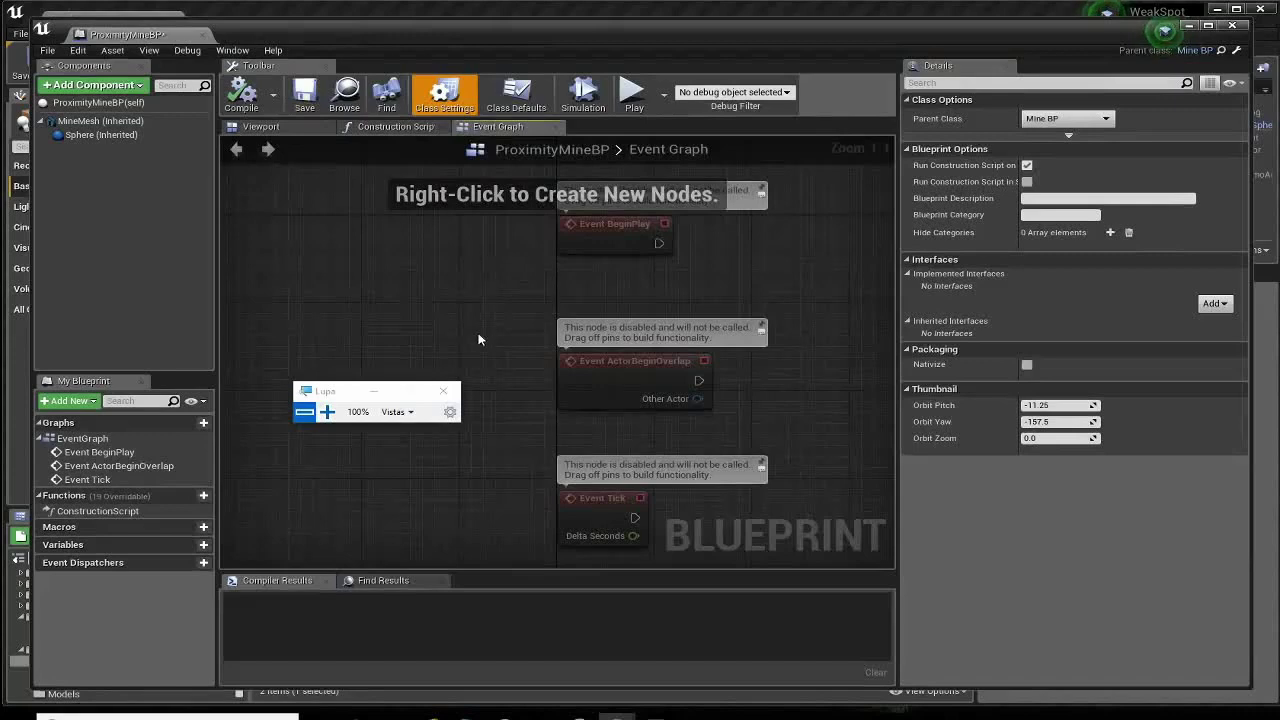
right_drag(478, 340, 411, 294)
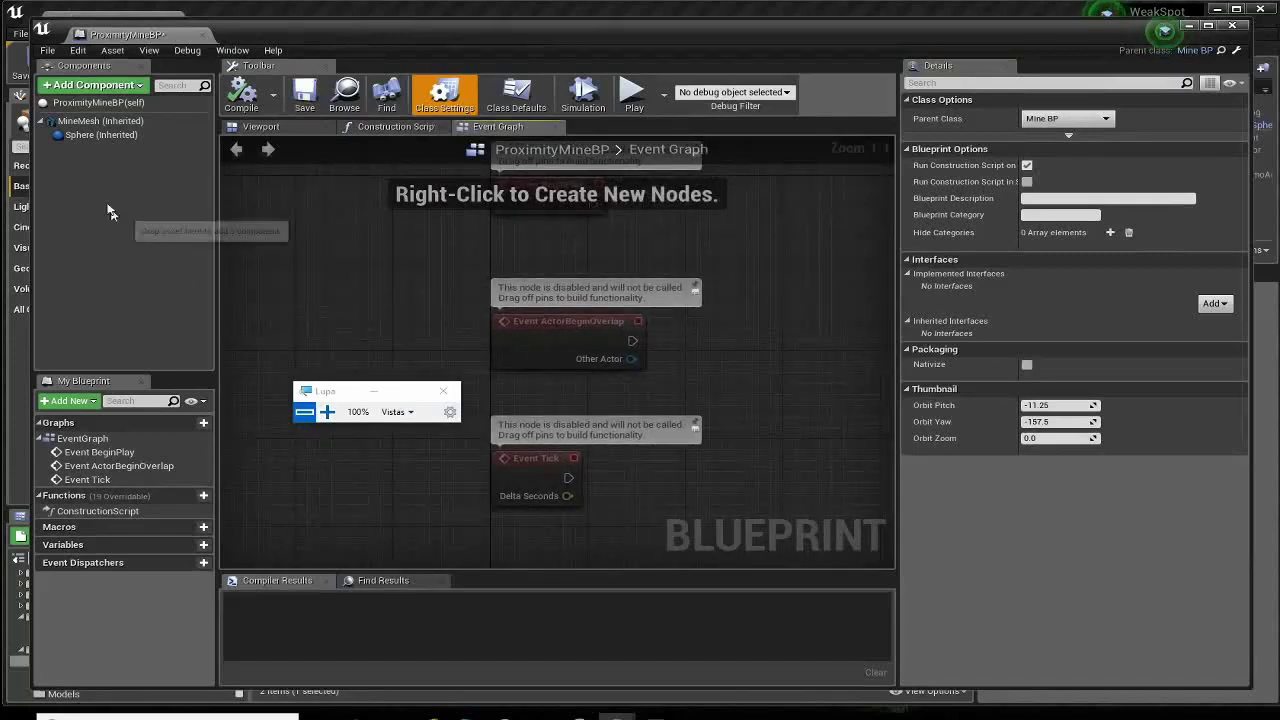
click(100, 135)
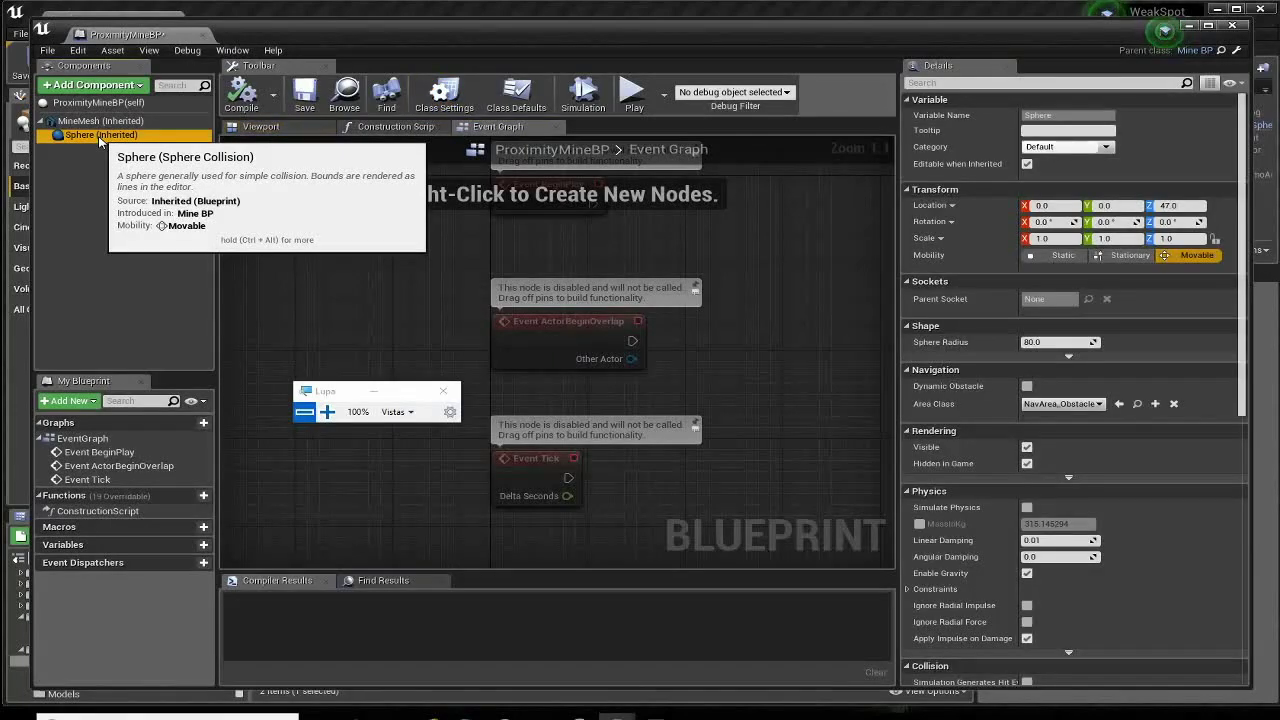
click(1210, 25)
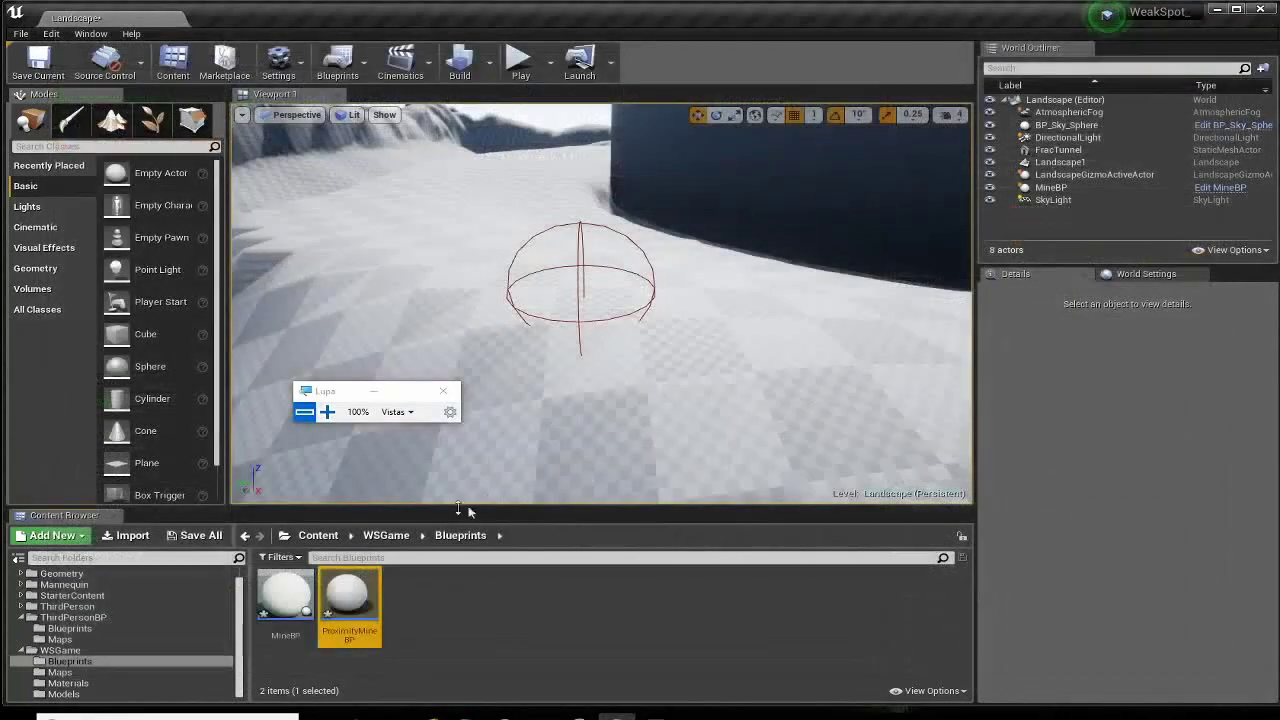
Open MineBP, follow its activation logic to inspect the Activate call, then close it.
double_click(290, 601)
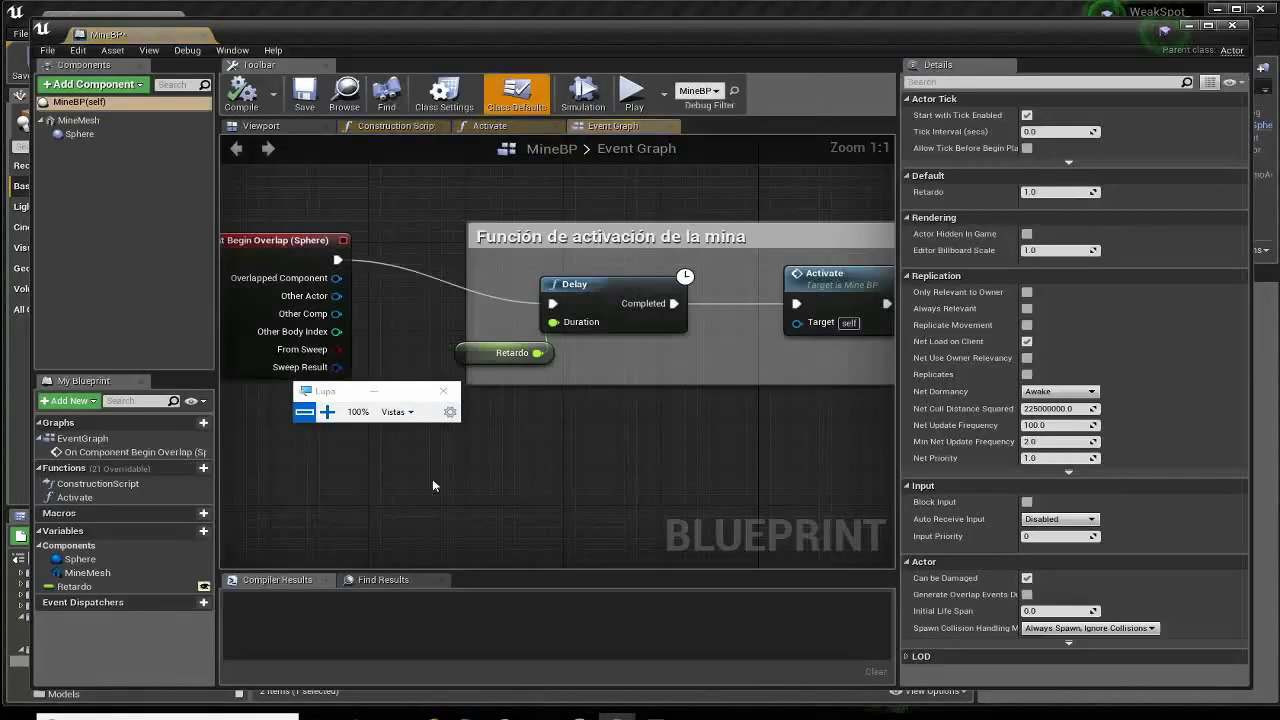
drag(364, 250, 411, 260)
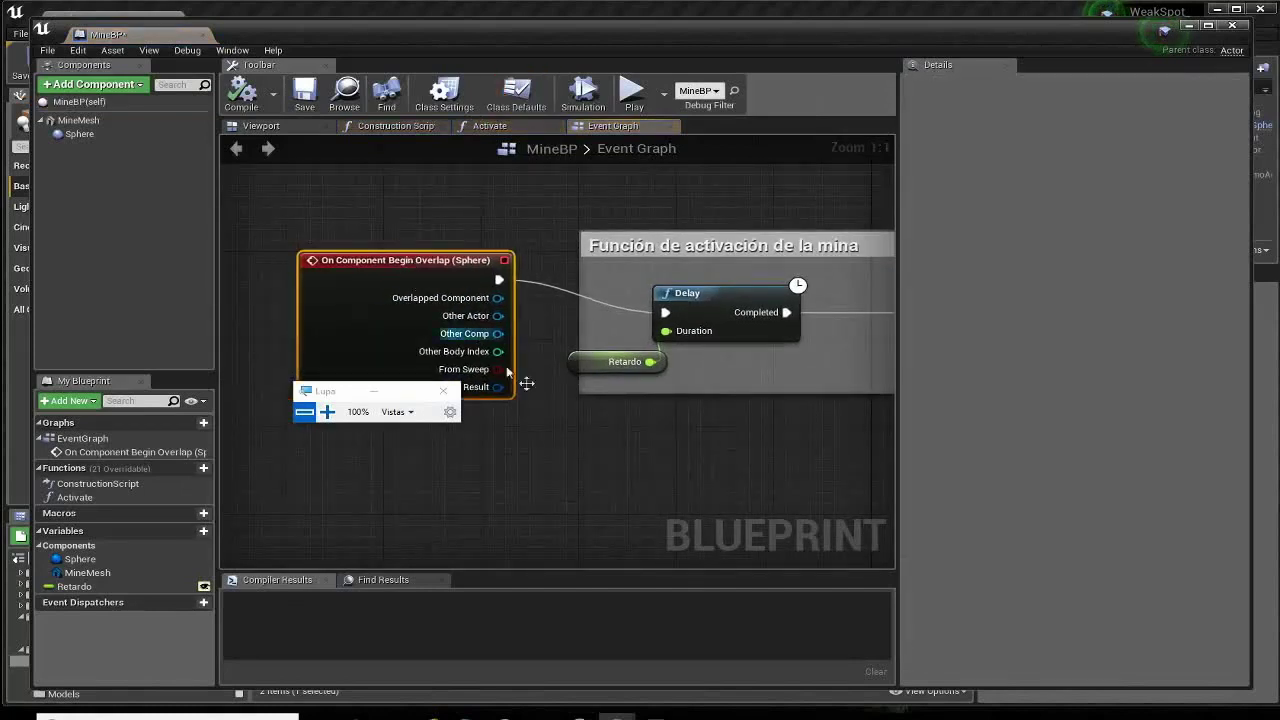
right_drag(702, 297, 469, 314)
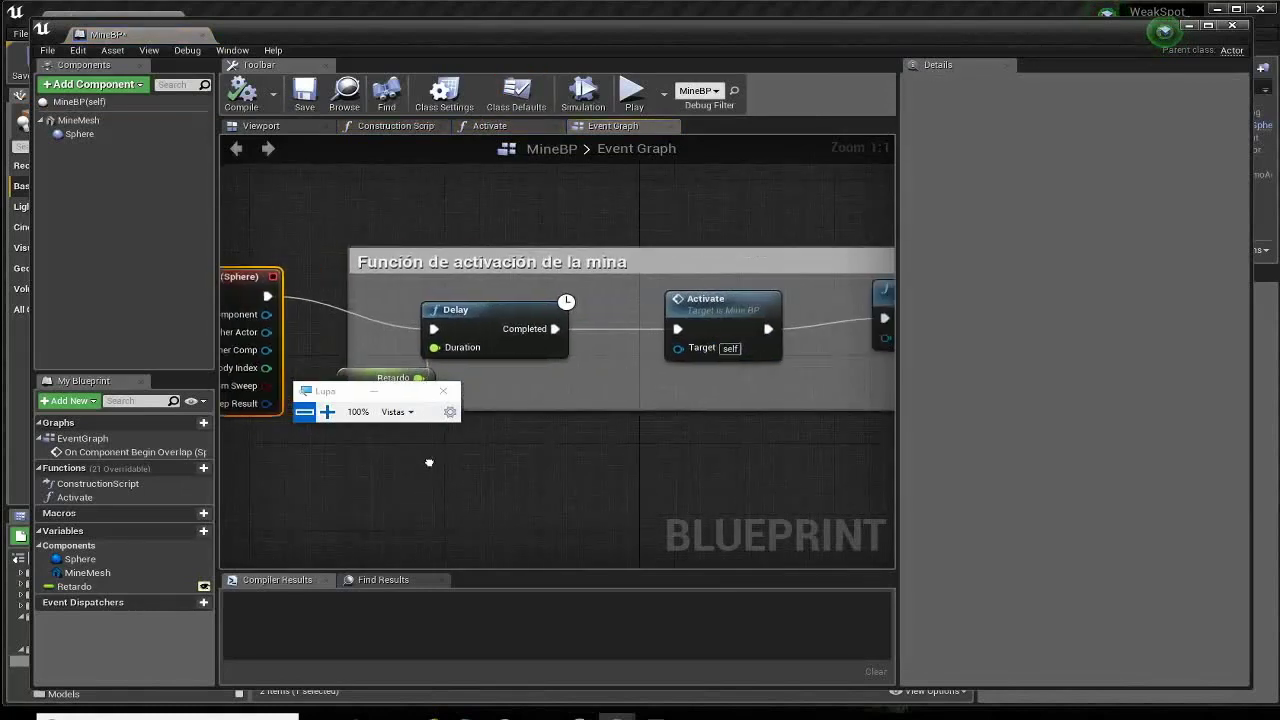
click(695, 298)
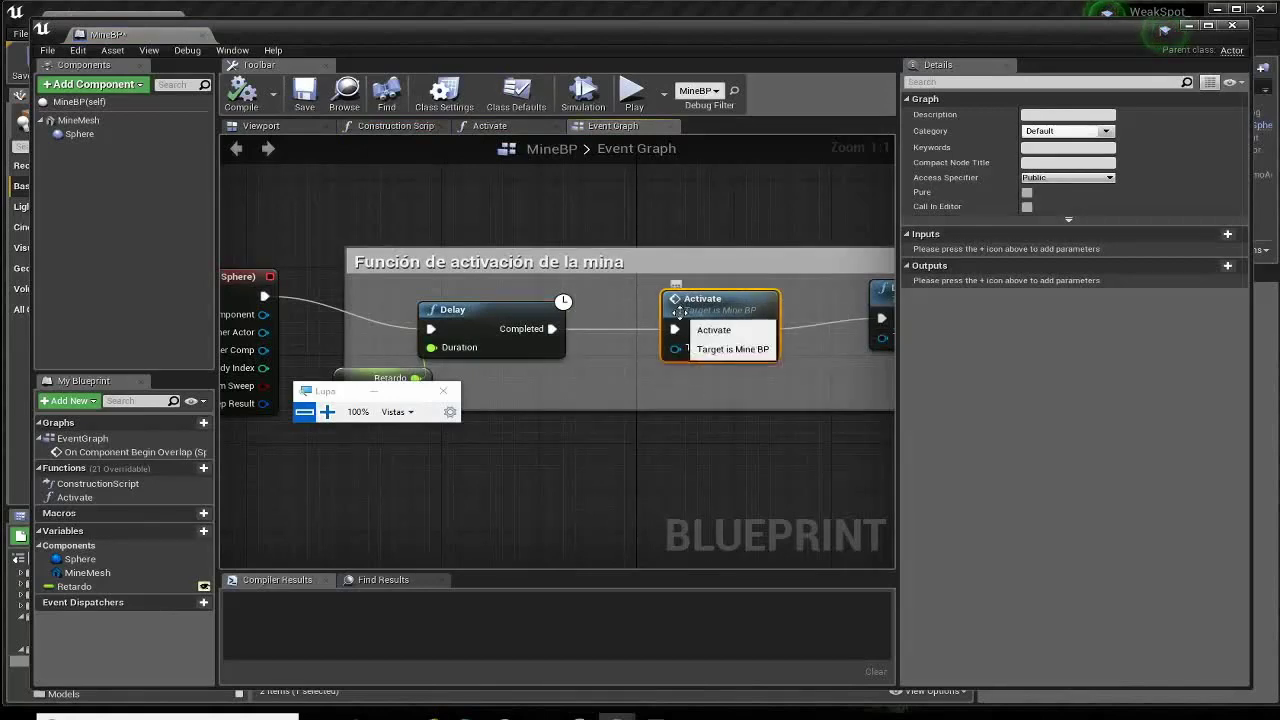
click(1232, 25)
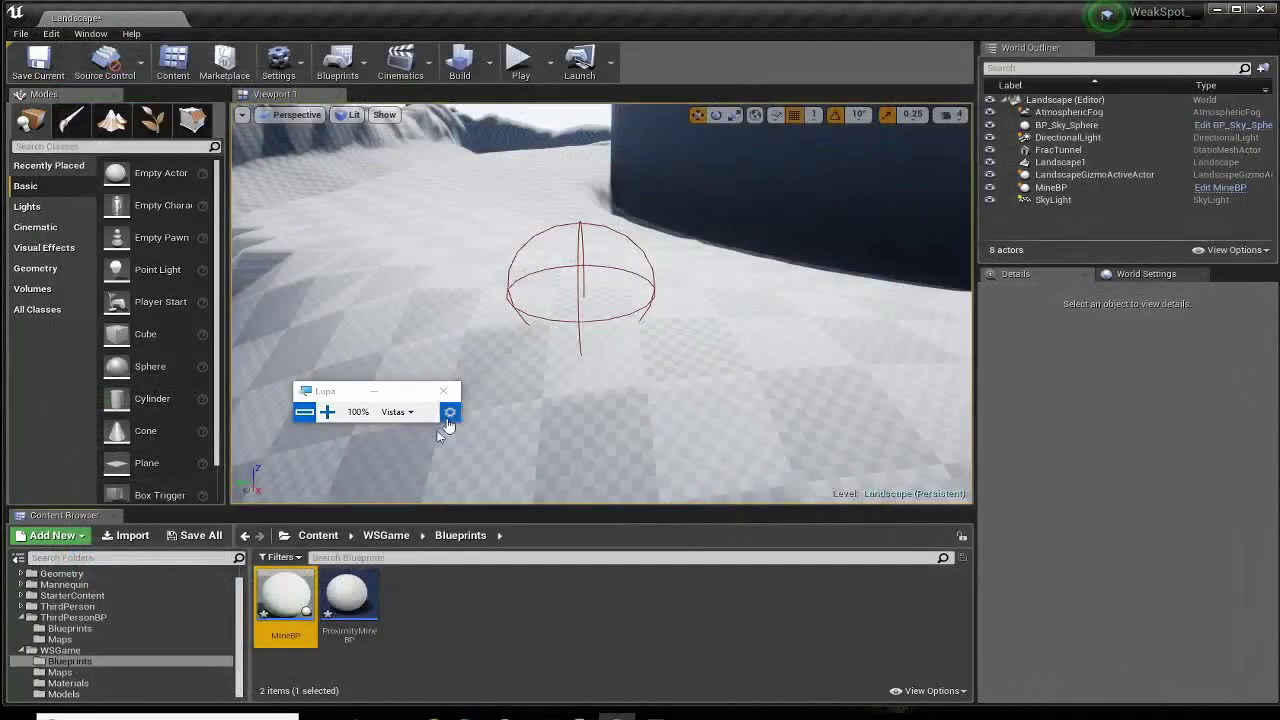
Reopen ProximityMineBP in the full blueprint editor.
double_click(362, 601)
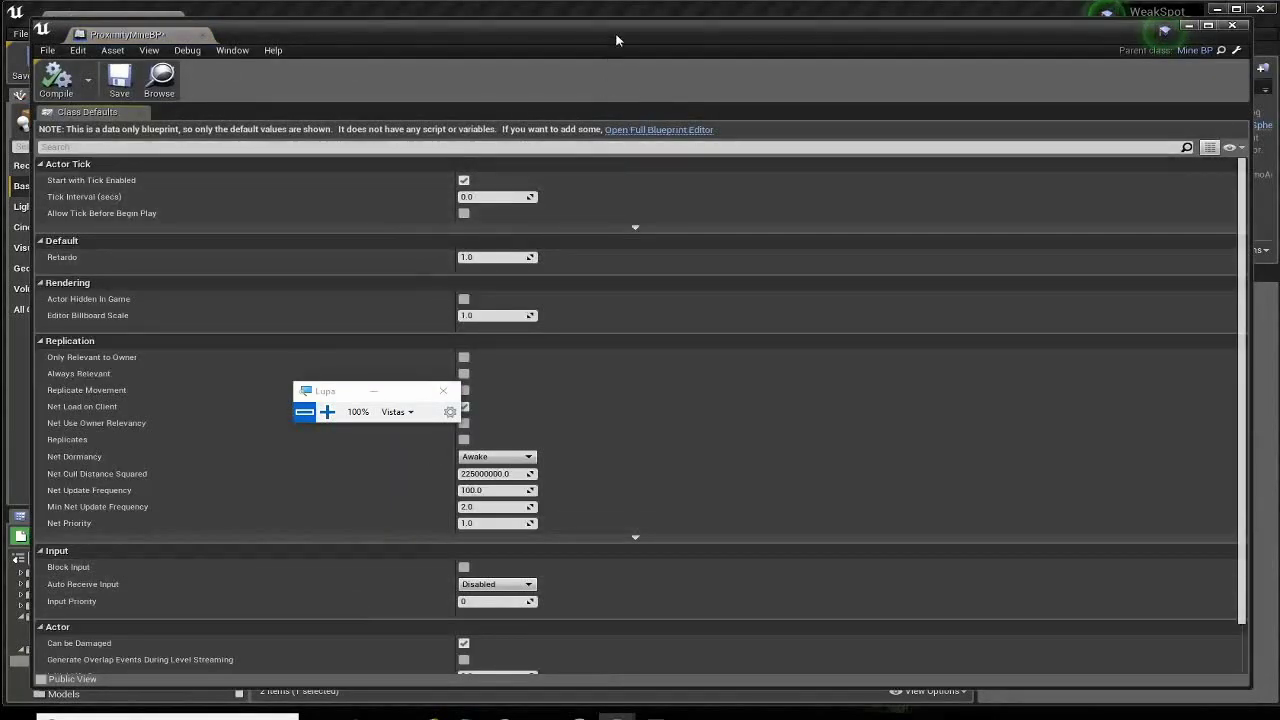
drag(616, 40, 609, 33)
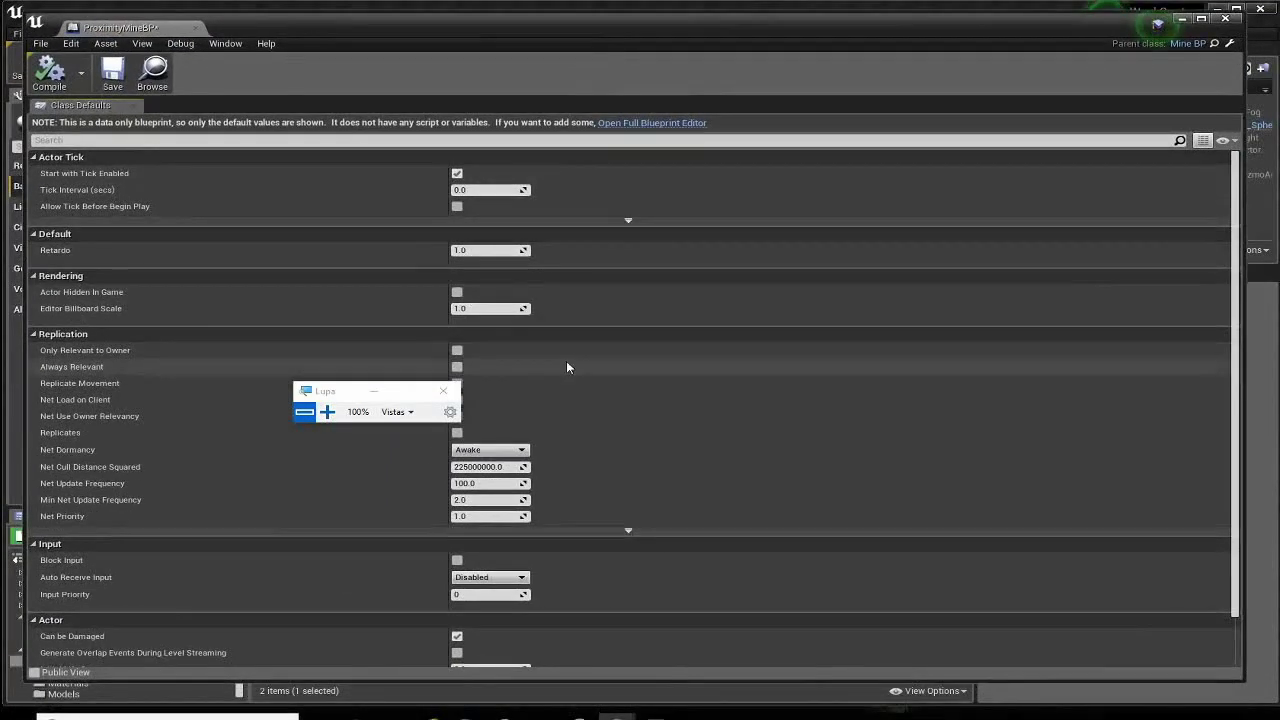
click(658, 124)
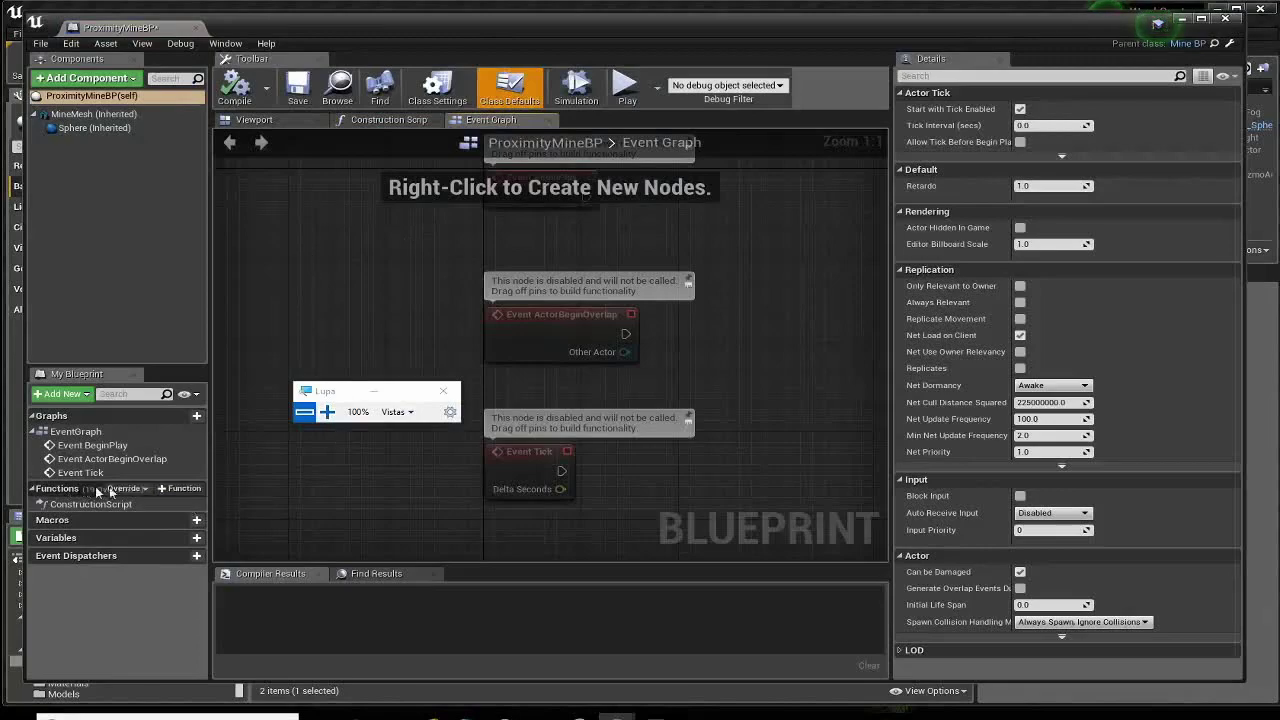
Add an Event Activate override from the Functions Override list and position it in the graph.
click(327, 412)
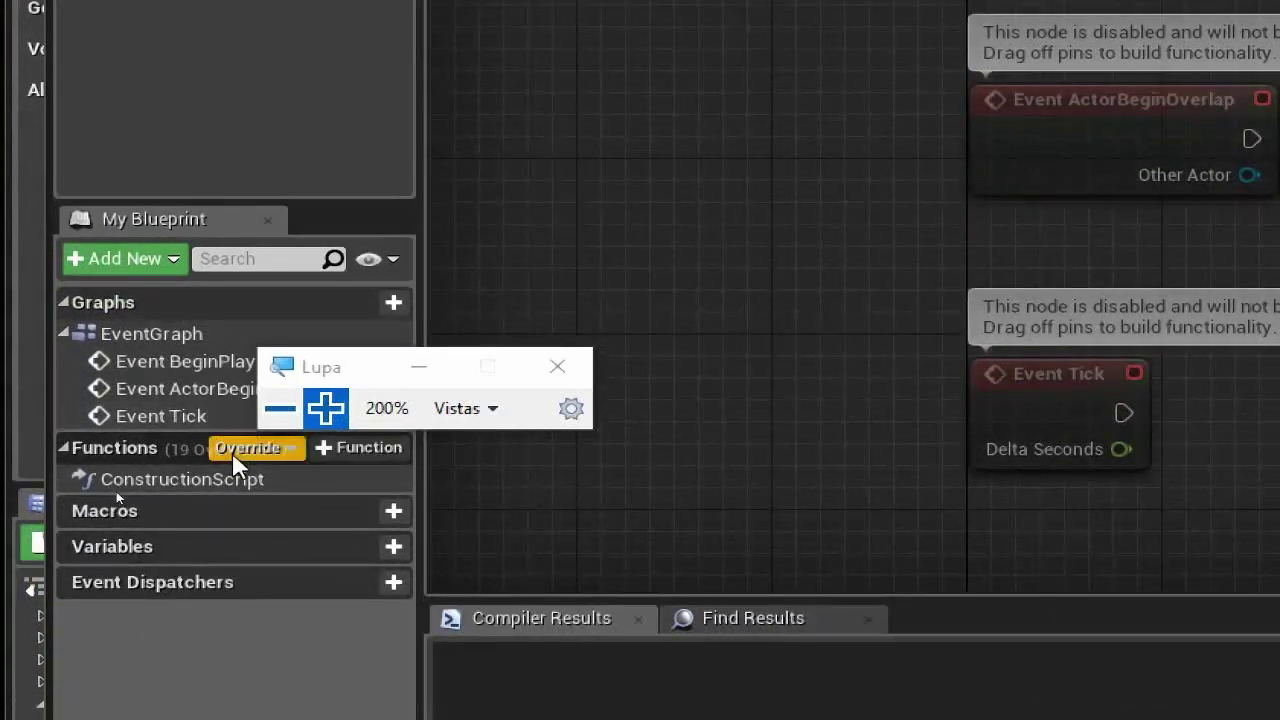
click(292, 450)
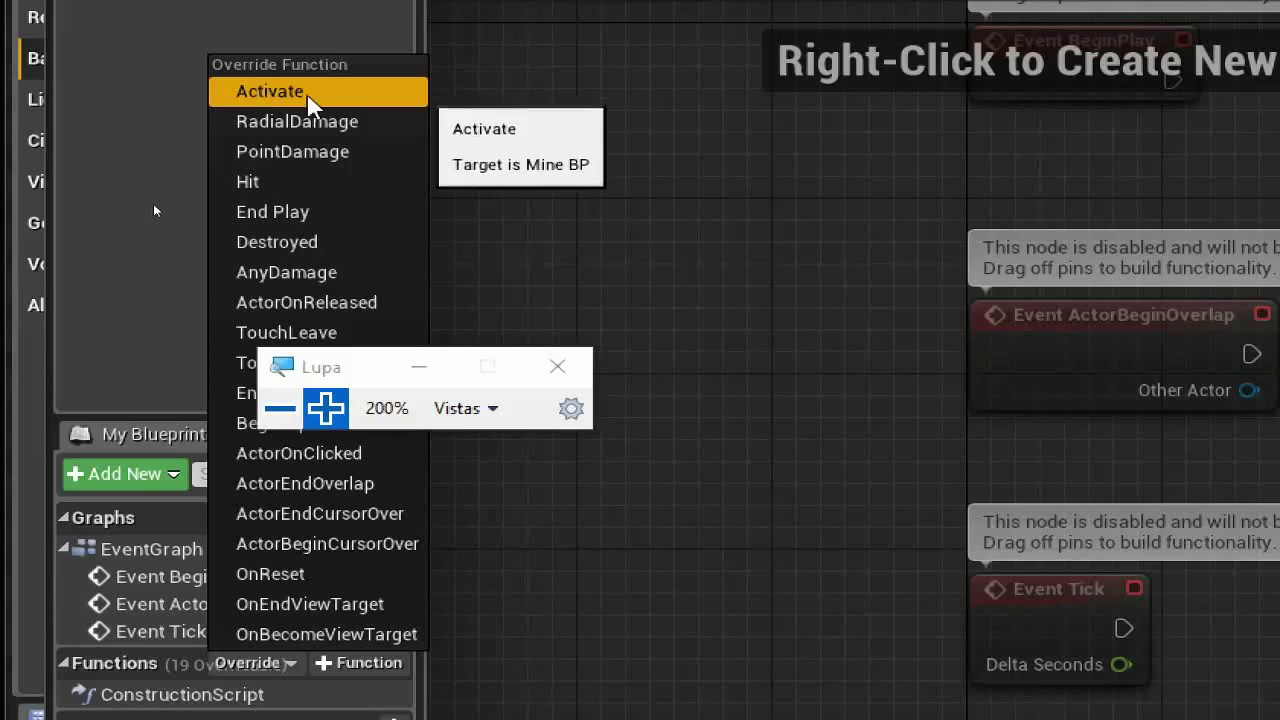
click(266, 92)
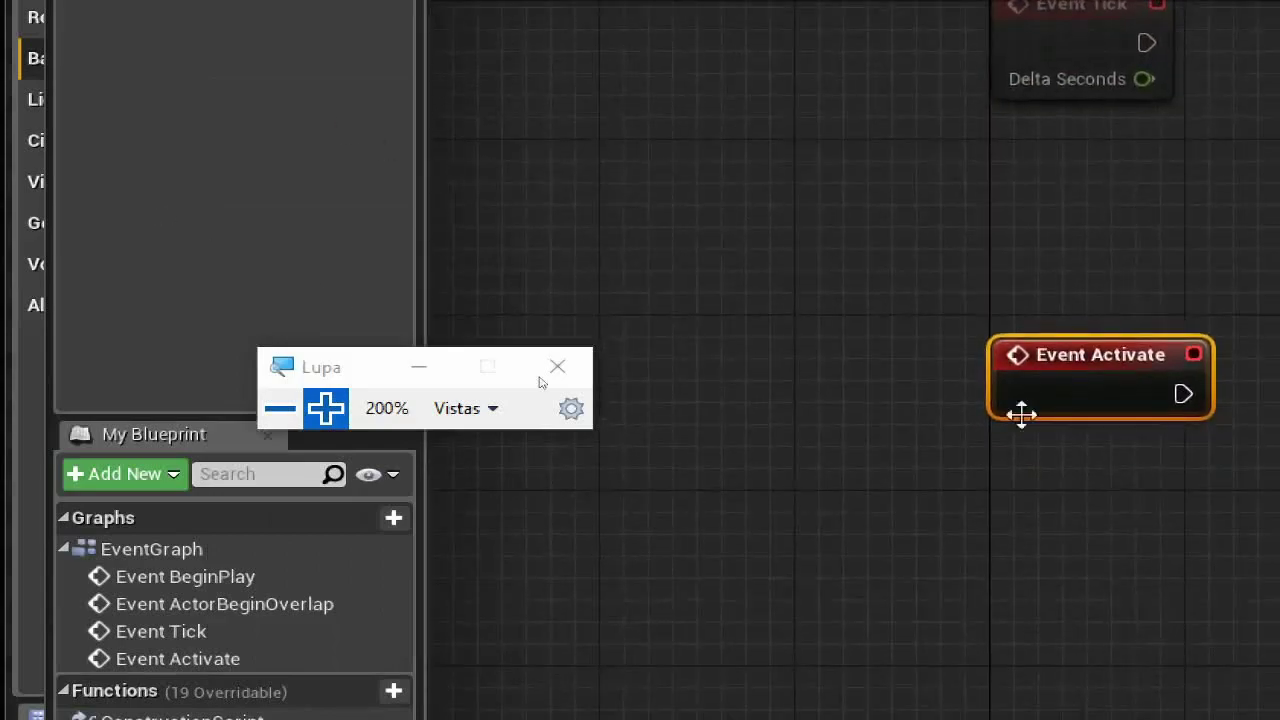
right_drag(1125, 528, 648, 426)
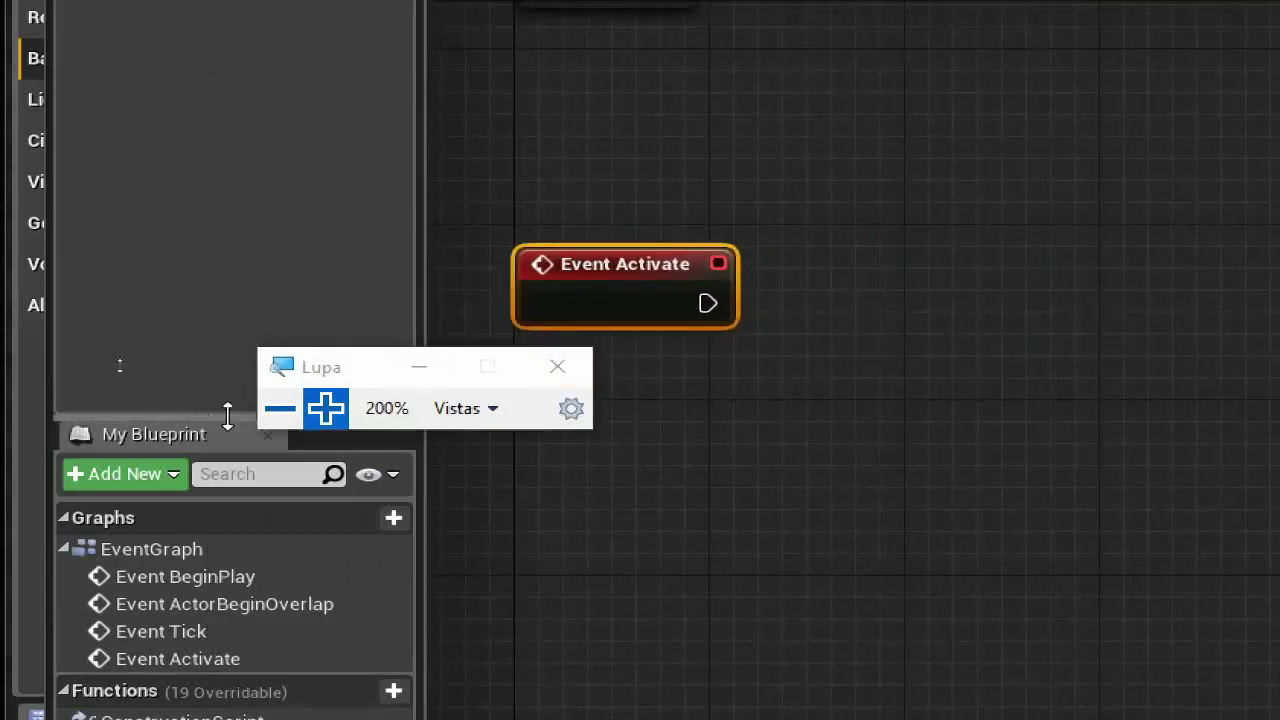
click(280, 408)
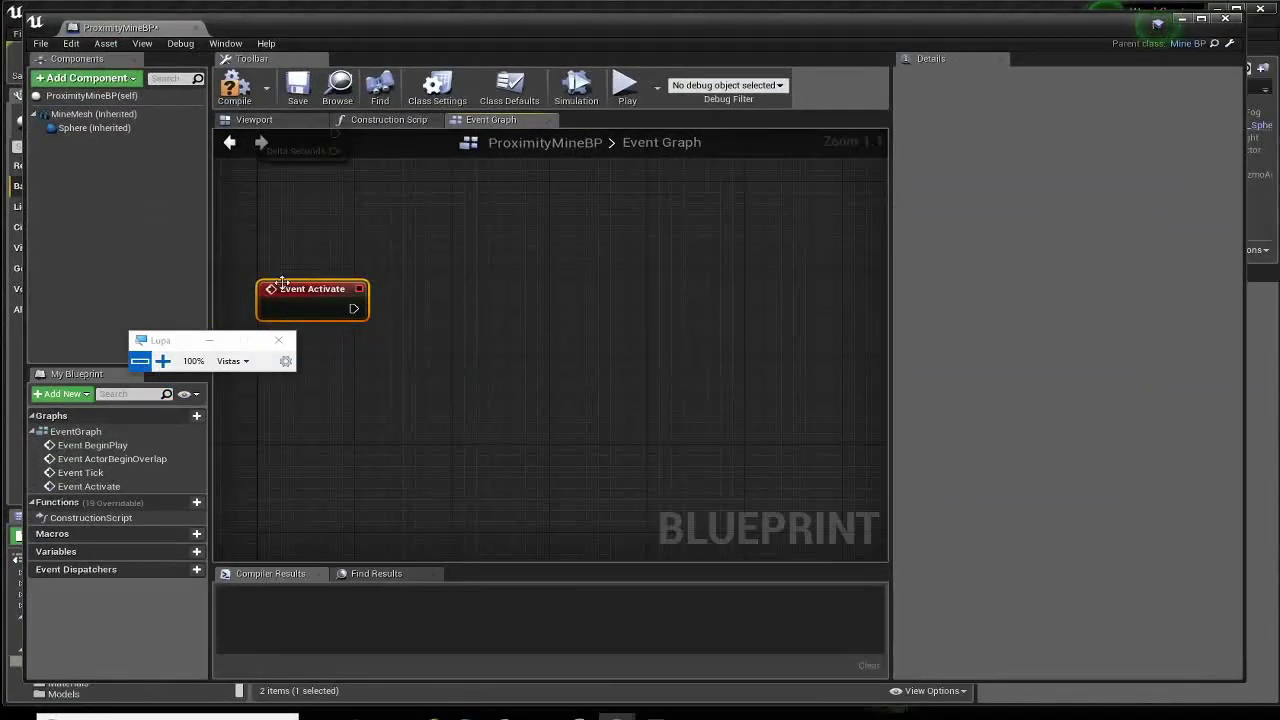
drag(282, 283, 392, 305)
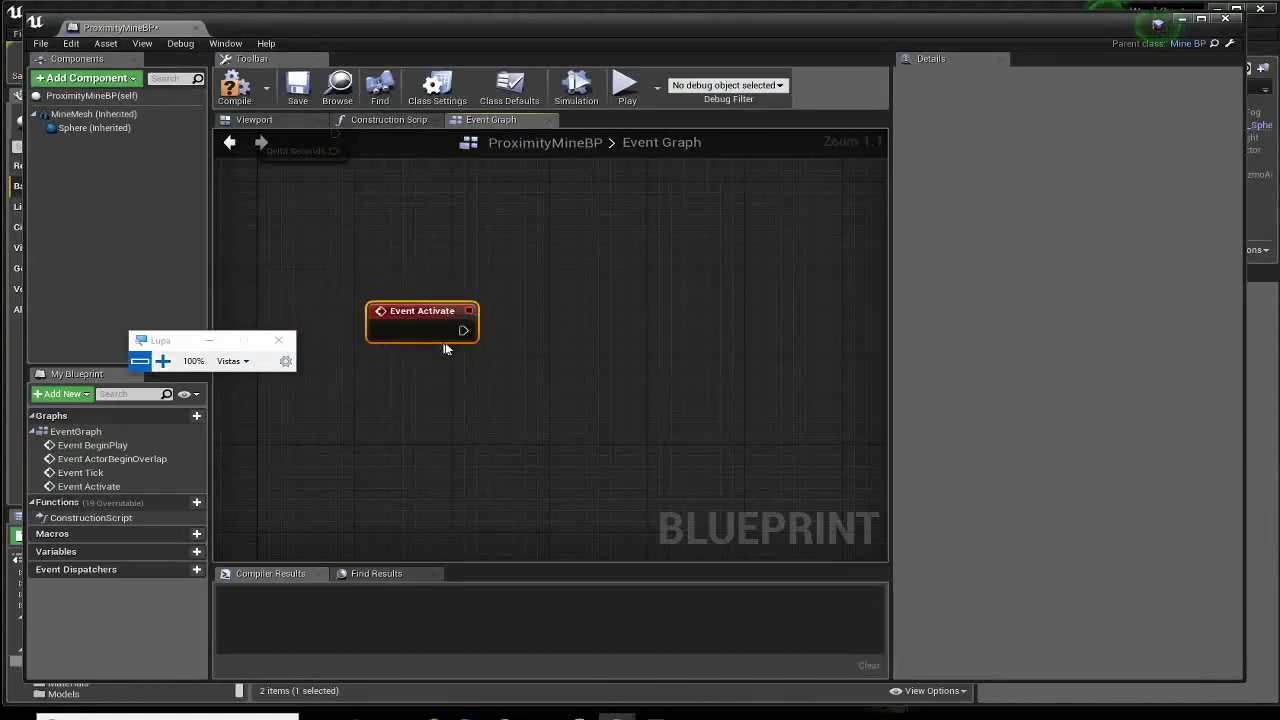
drag(452, 336, 440, 325)
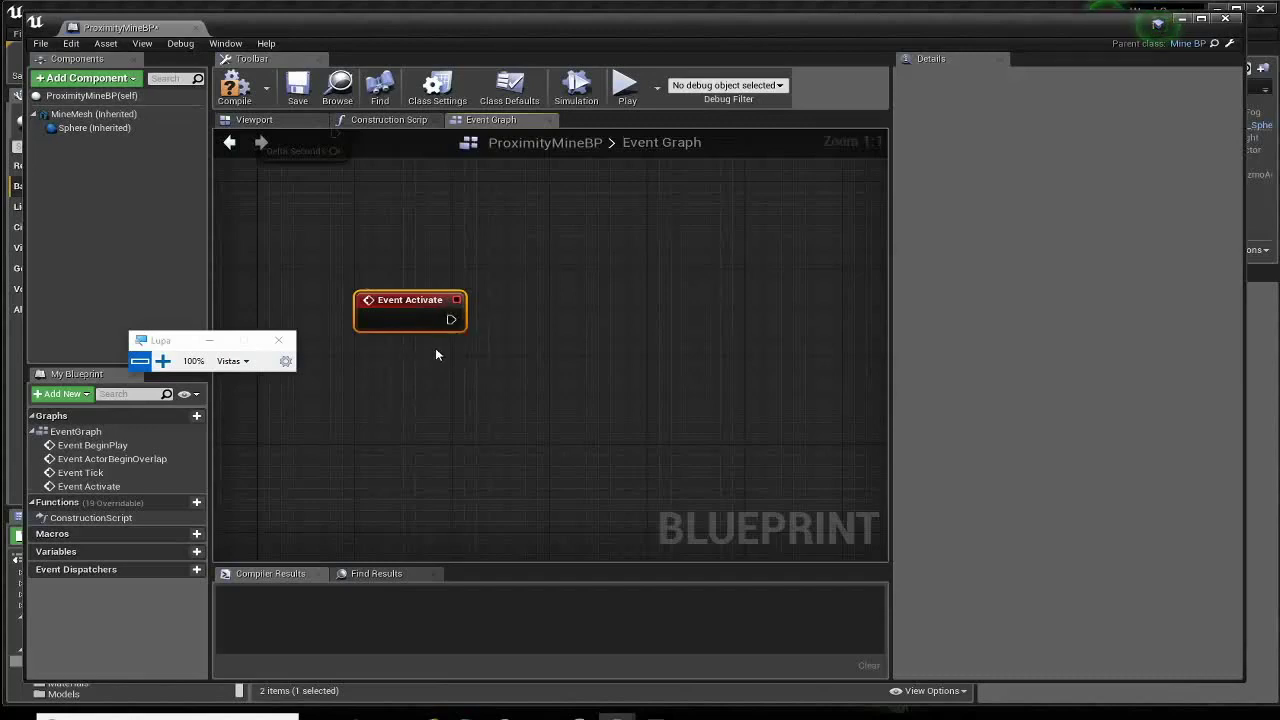
scroll(449, 341, up, 3)
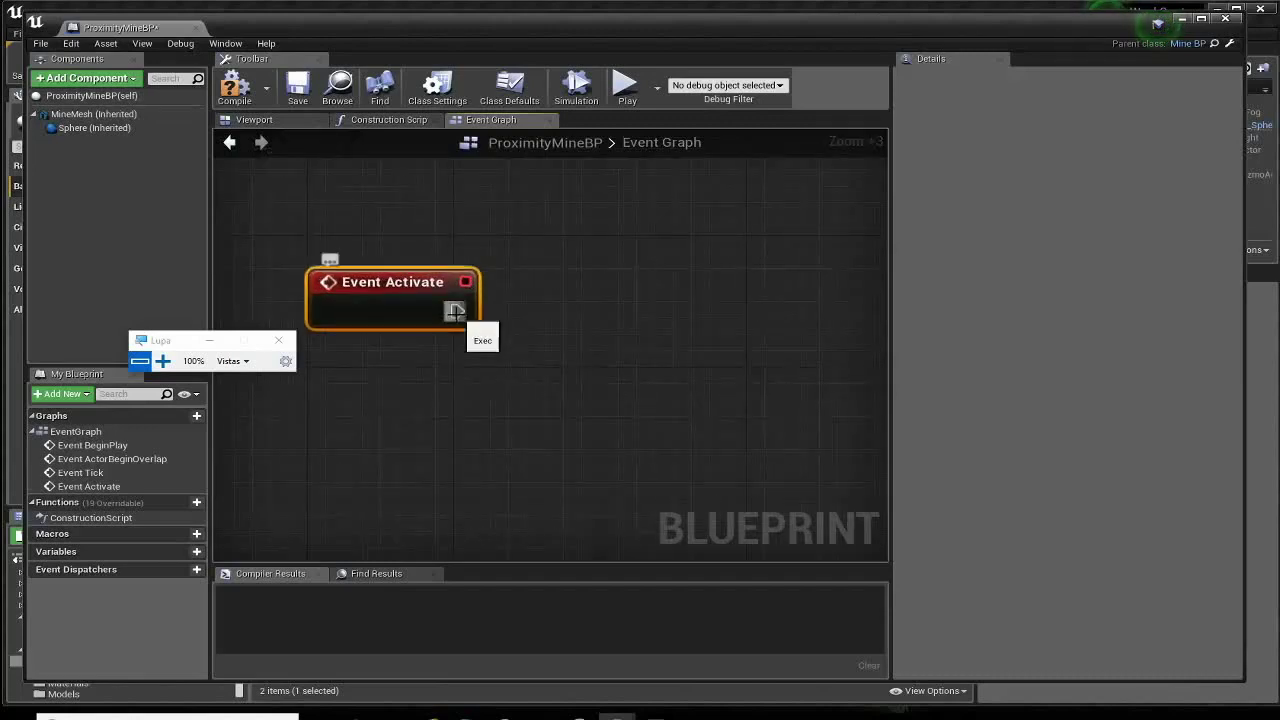
Wire Event Activate's exec pin to a new Spawn Emitter at Location node.
drag(456, 314, 622, 303)
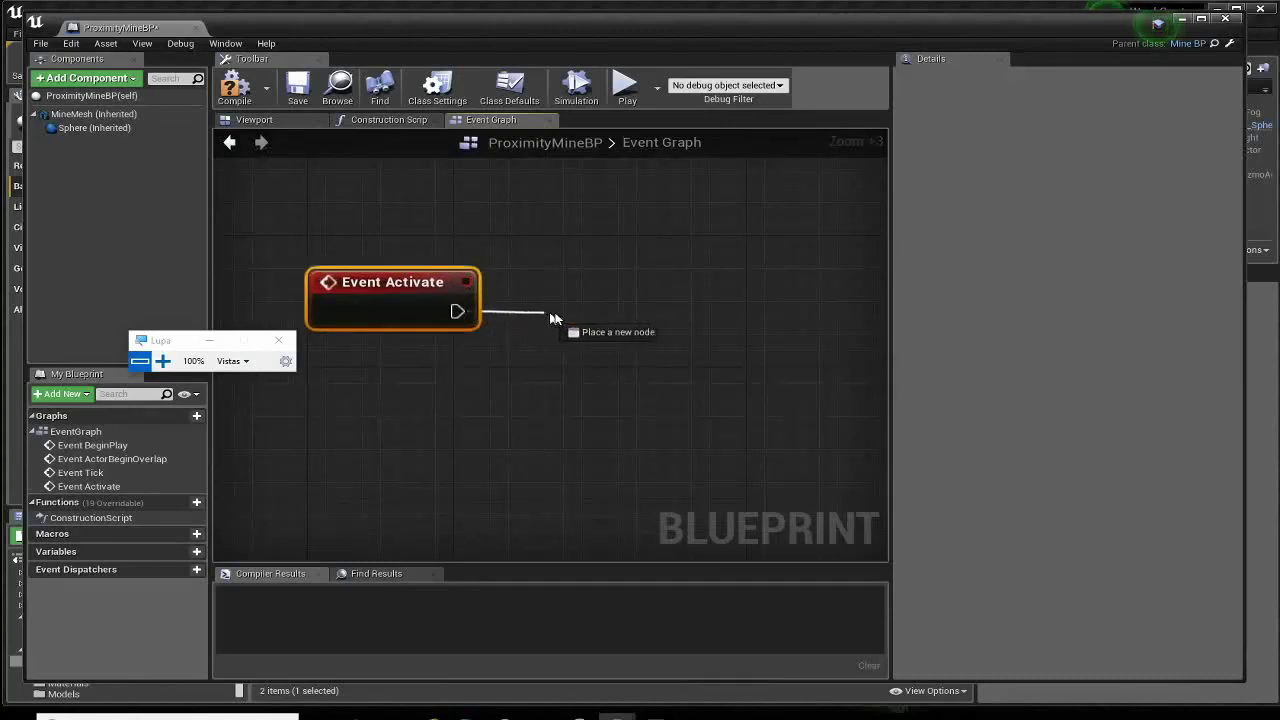
text(spawn emitt)
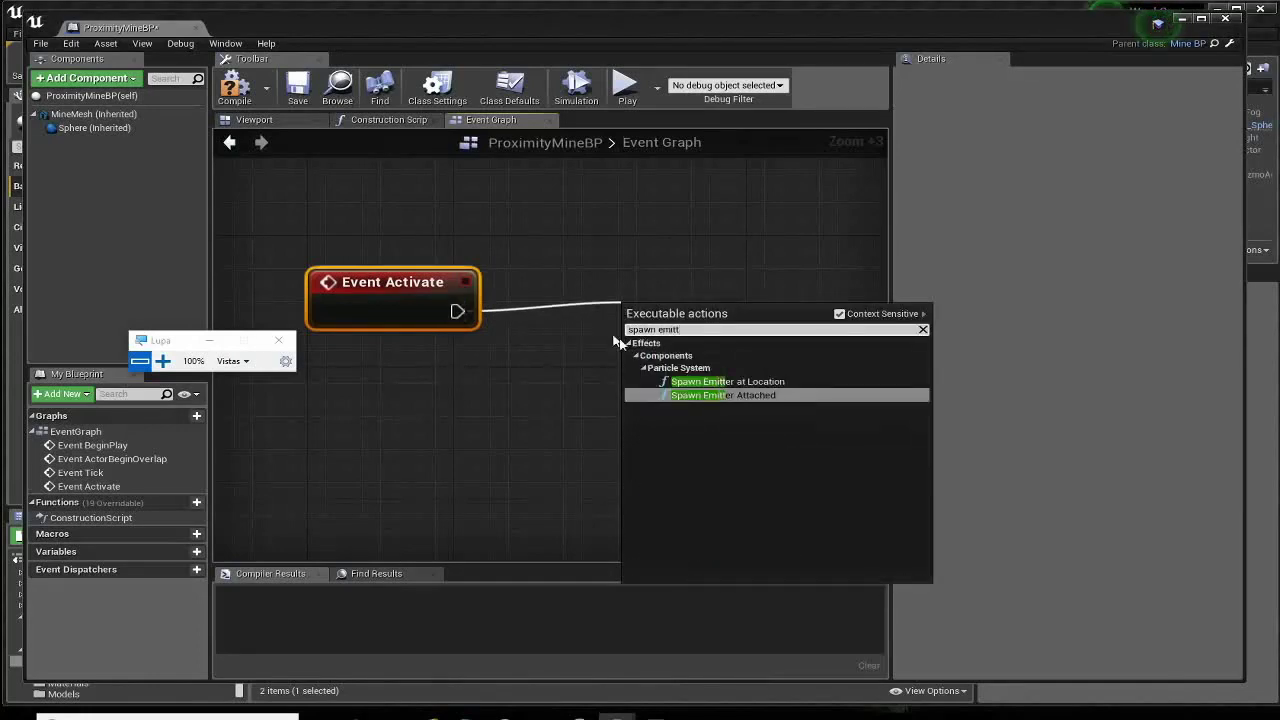
click(740, 381)
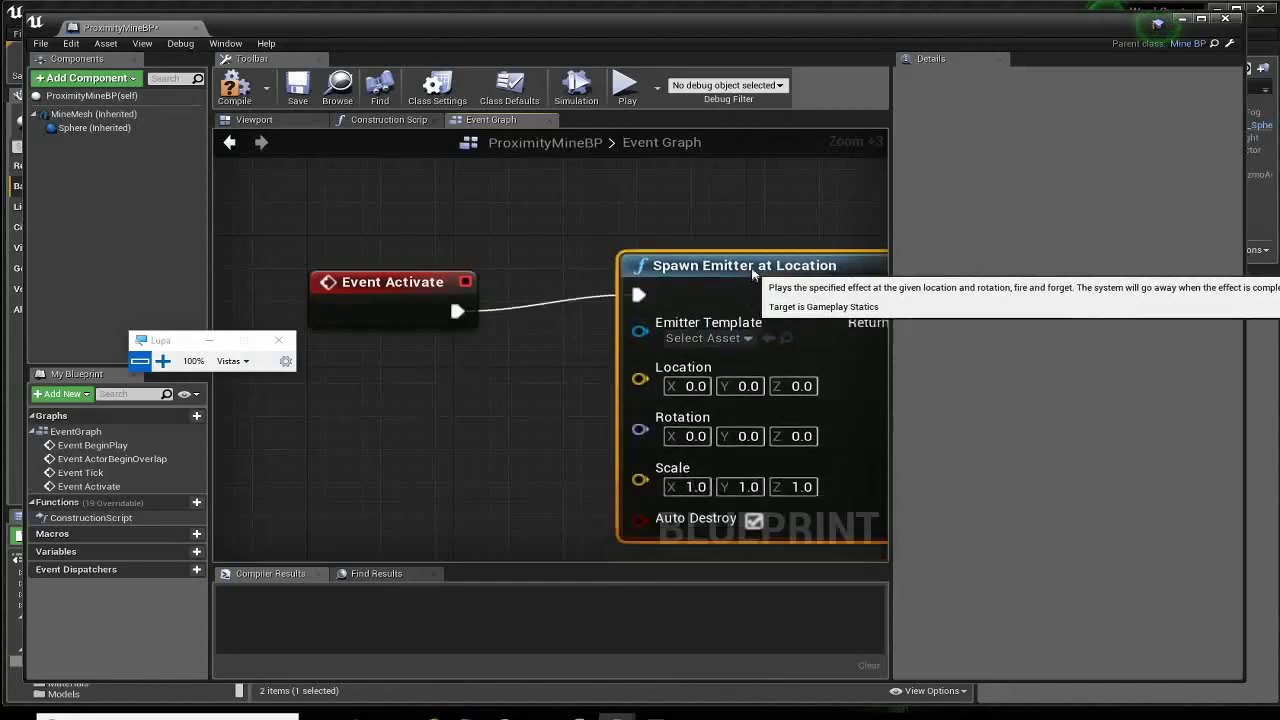
mouse_move(598, 358)
right_down()
mouse_move(514, 360)
mouse_move(537, 346)
right_up()
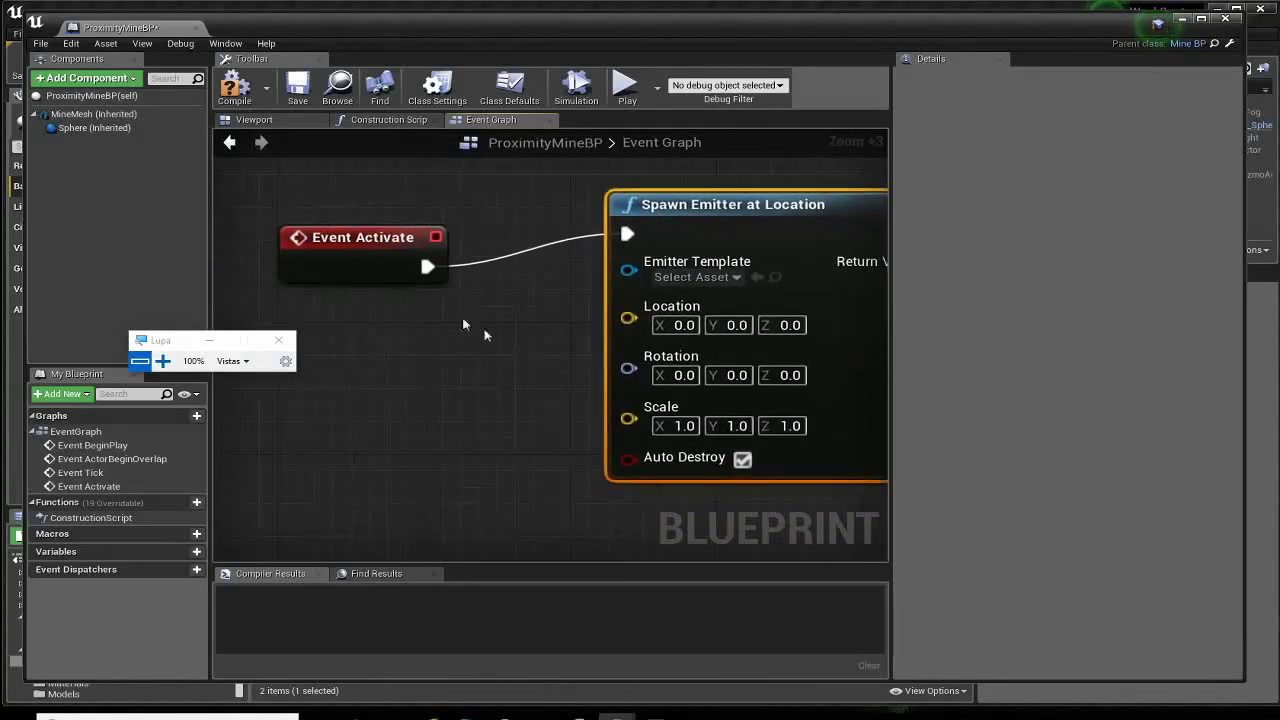
Add a Mine Mesh getter feeding a GetWorldLocation node and move them to the left.
click(100, 114)
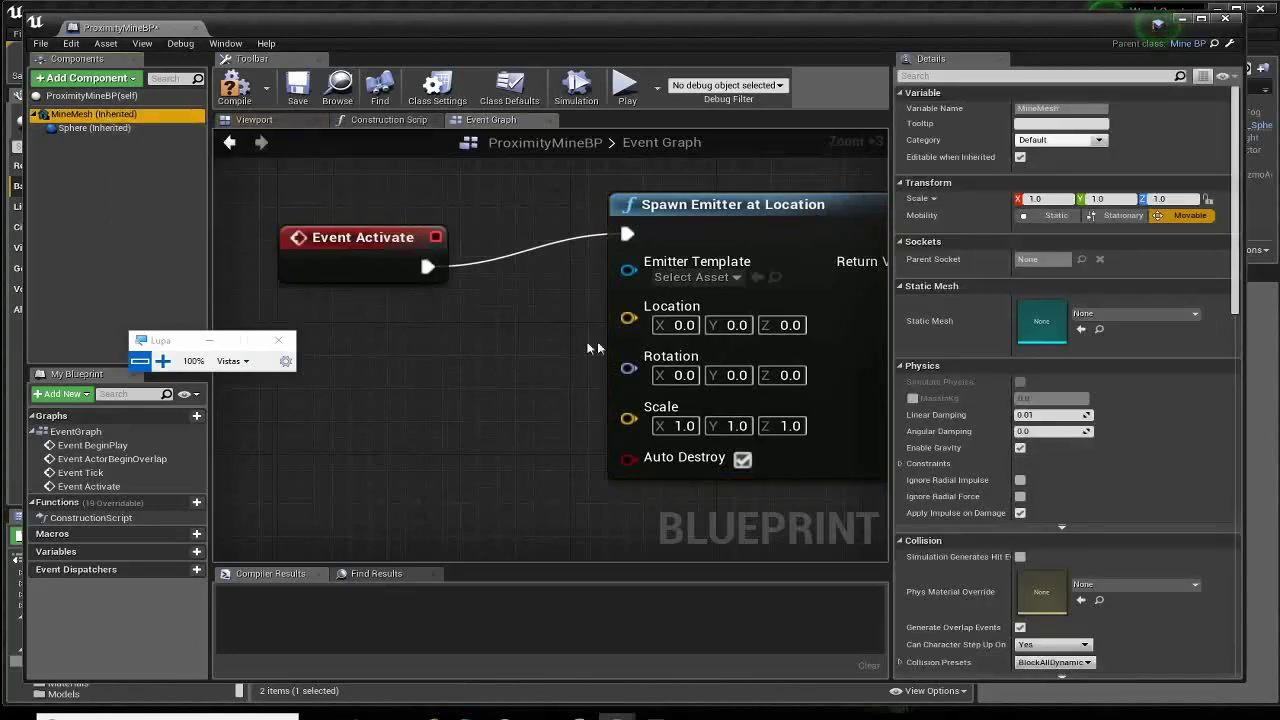
mouse_move(95, 114)
mouse_down()
mouse_move(225, 193)
mouse_move(310, 456)
mouse_up()
right_drag(426, 418, 615, 345)
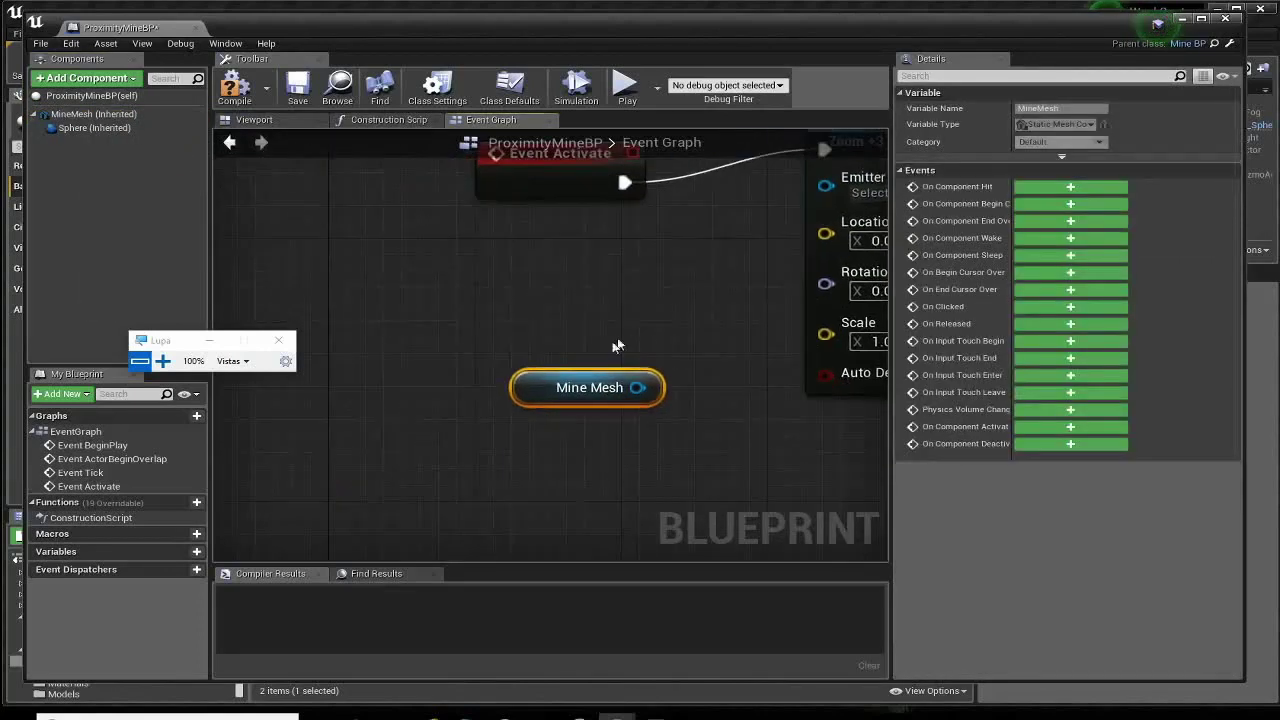
mouse_move(600, 388)
mouse_down()
mouse_move(346, 405)
mouse_move(491, 410)
mouse_up()
text(ge)
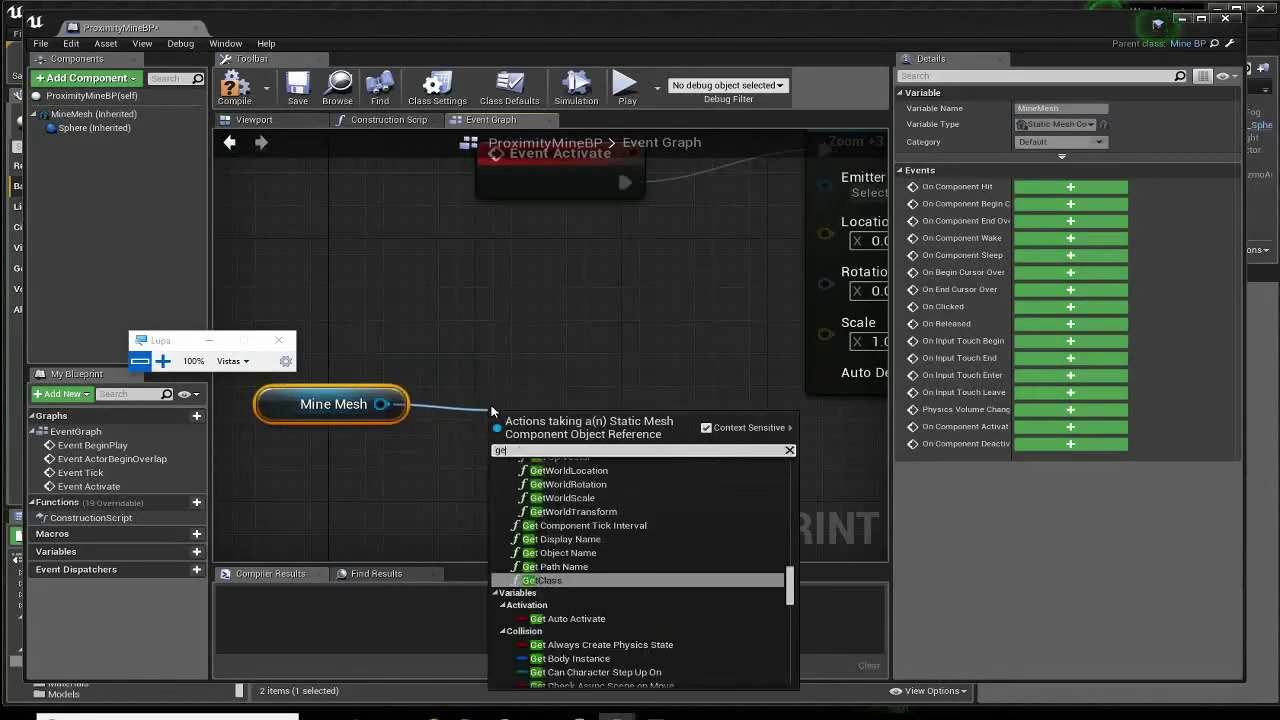
text(t wor)
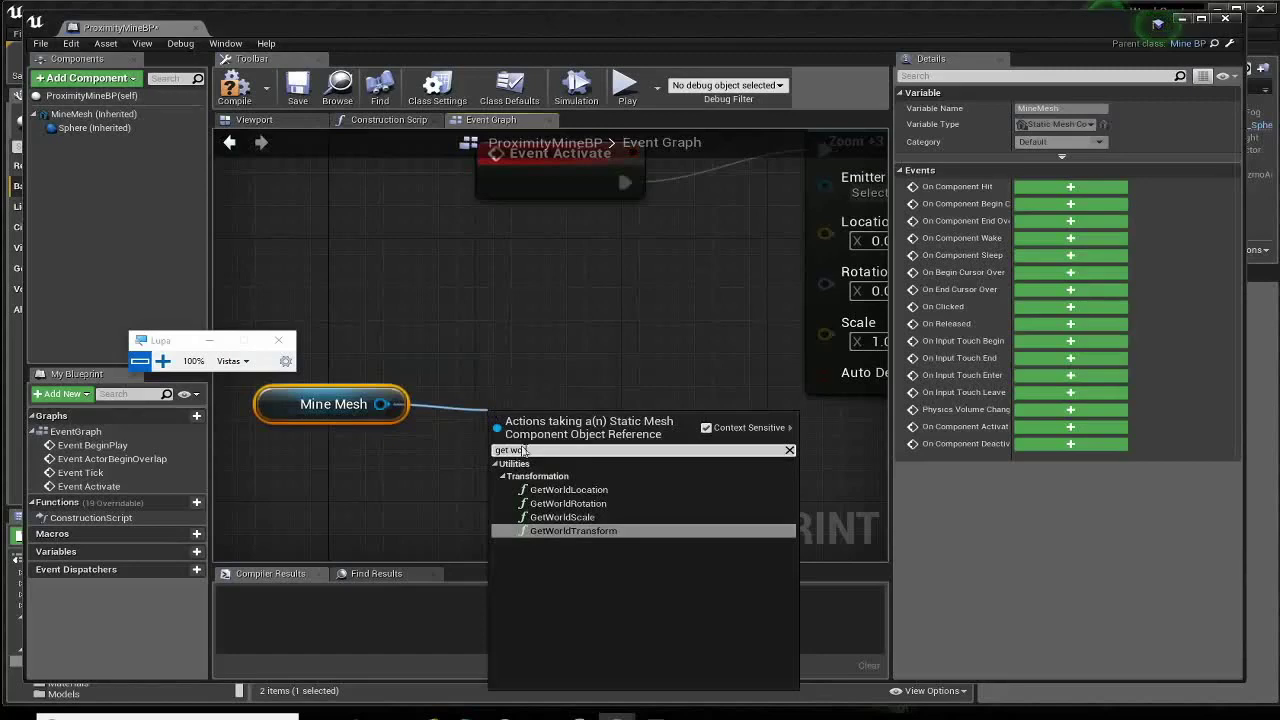
click(560, 489)
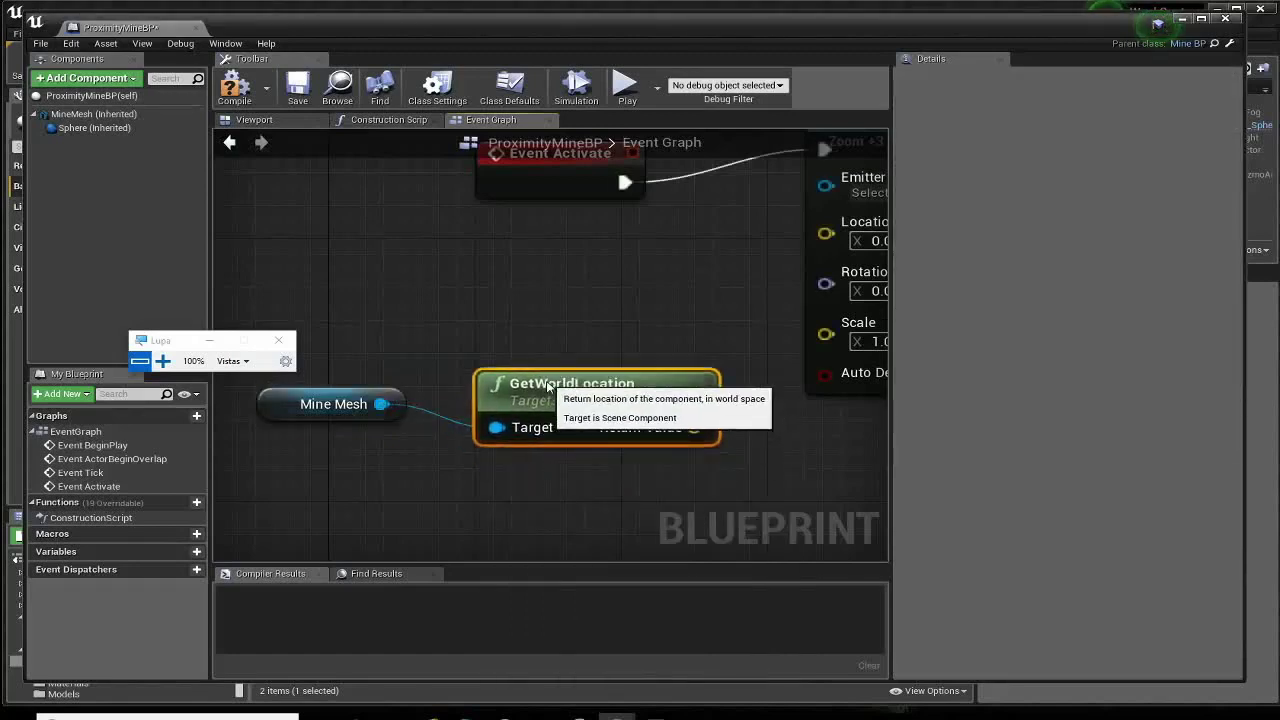
right_drag(547, 387, 617, 357)
mouse_move(610, 340)
mouse_down()
mouse_move(787, 403)
mouse_move(475, 398)
mouse_up()
mouse_move(514, 502)
right_down()
mouse_move(517, 476)
mouse_move(476, 442)
right_up()
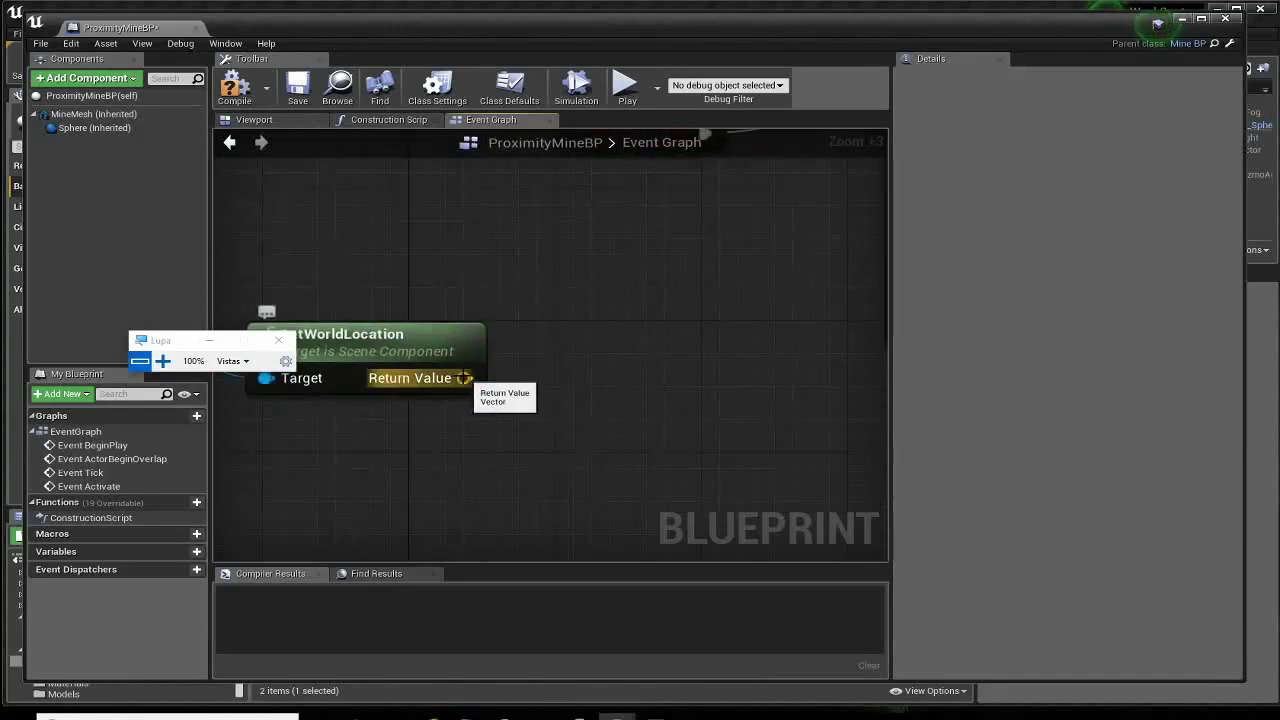
Split GetWorldLocation's Return Value into X, Y and Z pins.
right_click(463, 378)
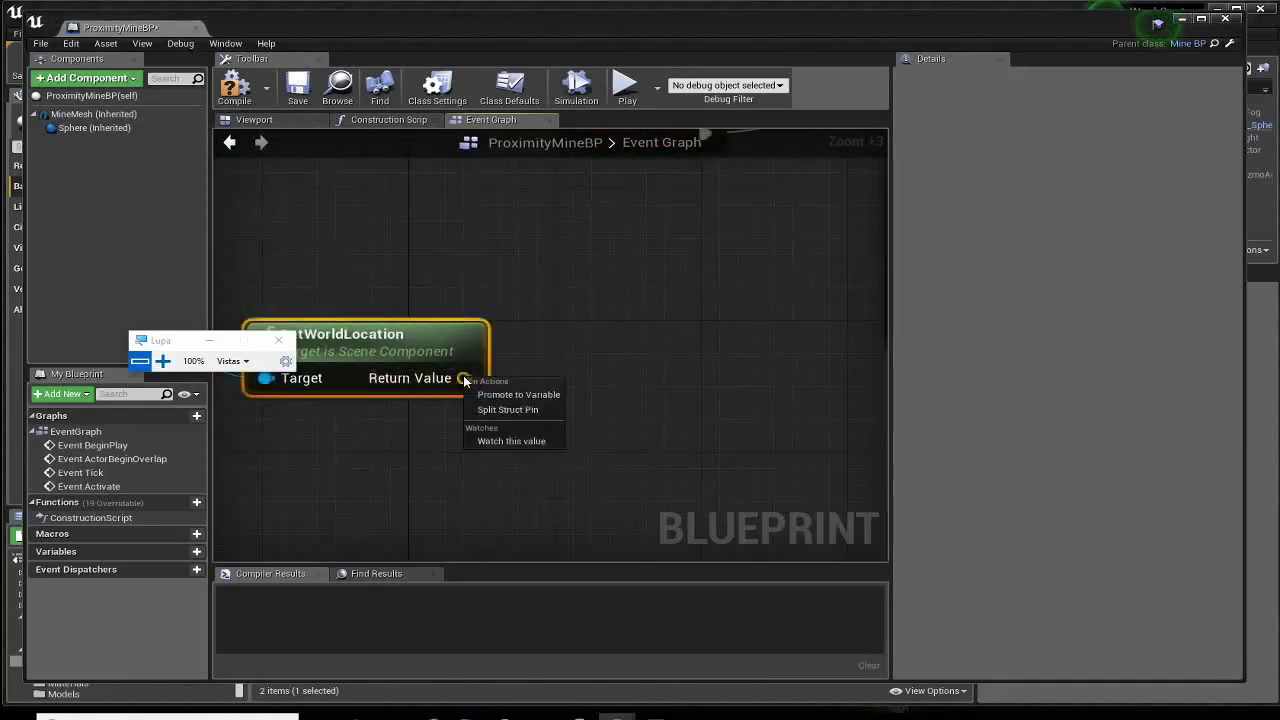
click(505, 409)
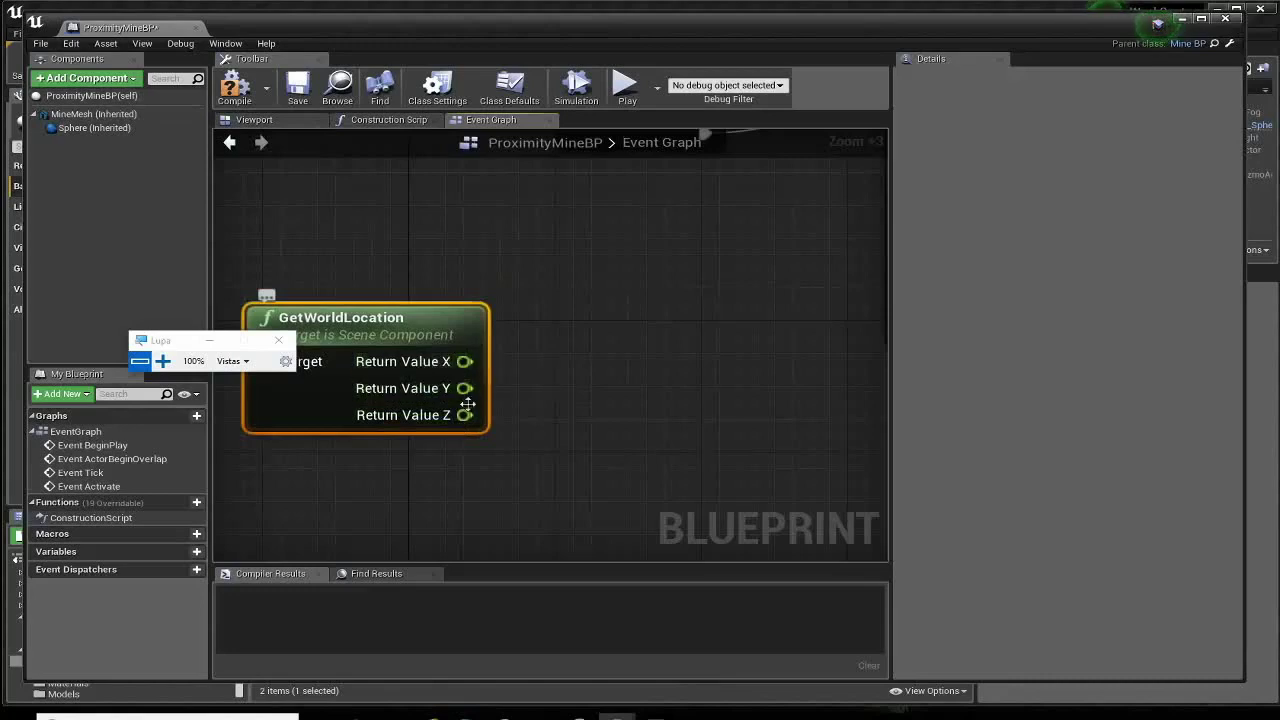
right_drag(553, 460, 512, 473)
Feed Return Value Z into a float + float node adding 40.
drag(423, 428, 580, 440)
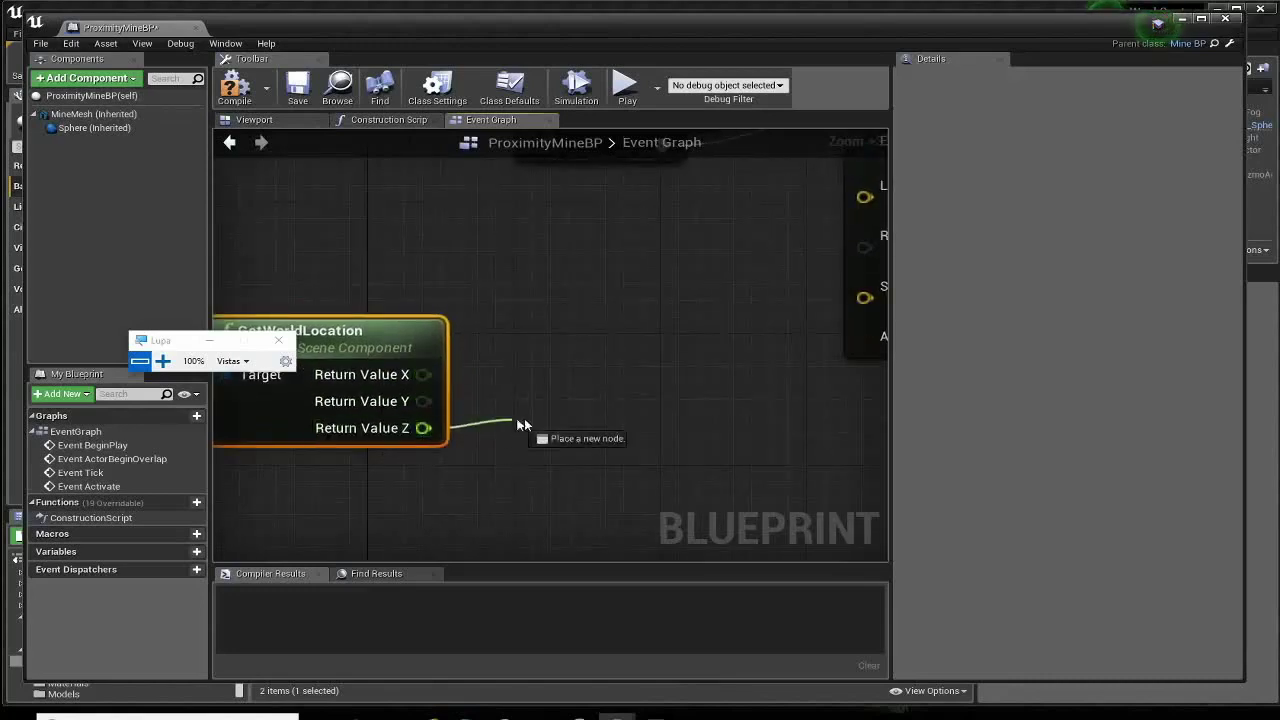
text(+)
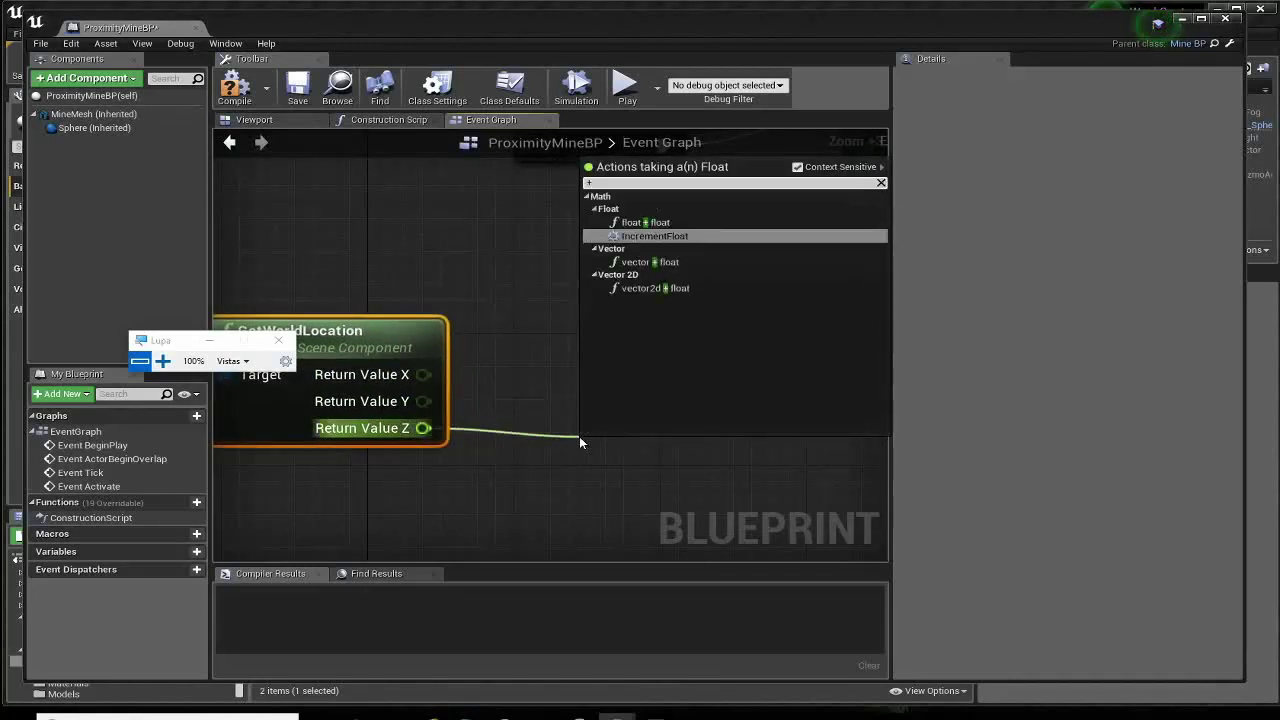
click(632, 226)
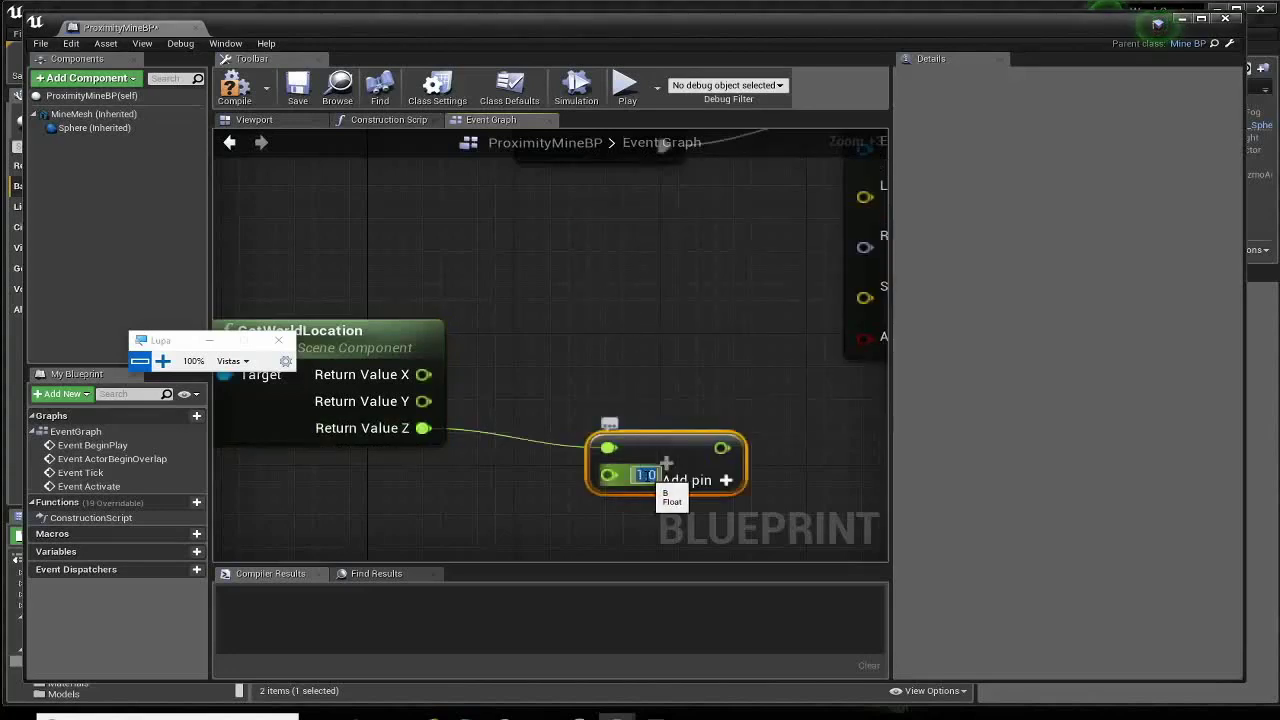
click(645, 475)
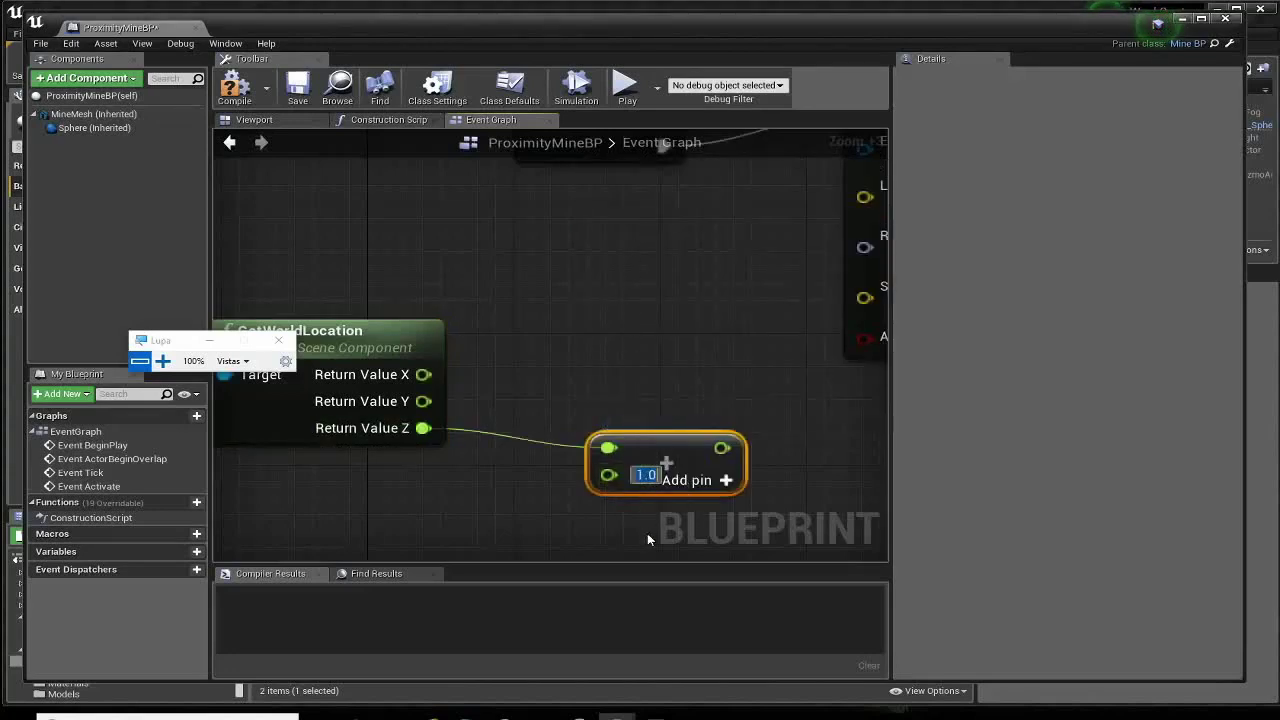
text(40)
key(Return)
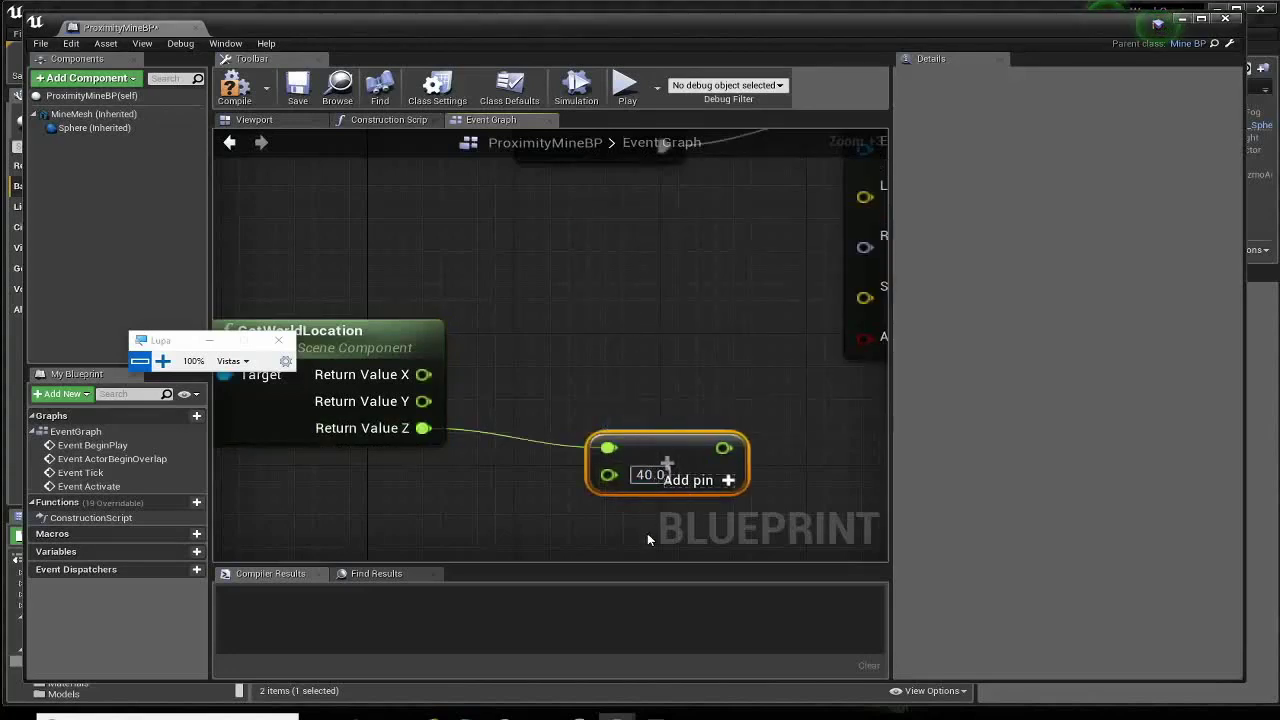
drag(666, 483, 570, 512)
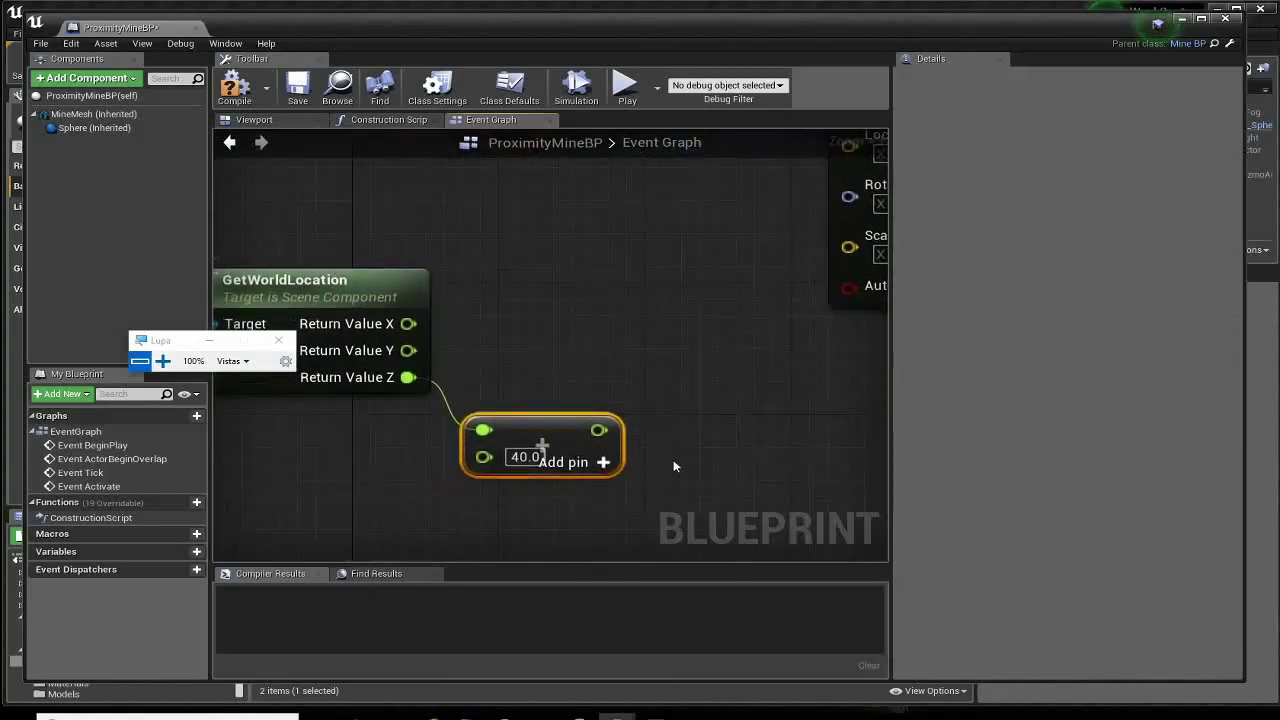
Place a Make Vector node, then delete it as unneeded.
right_drag(671, 370, 524, 394)
right_click(531, 368)
text(ma)
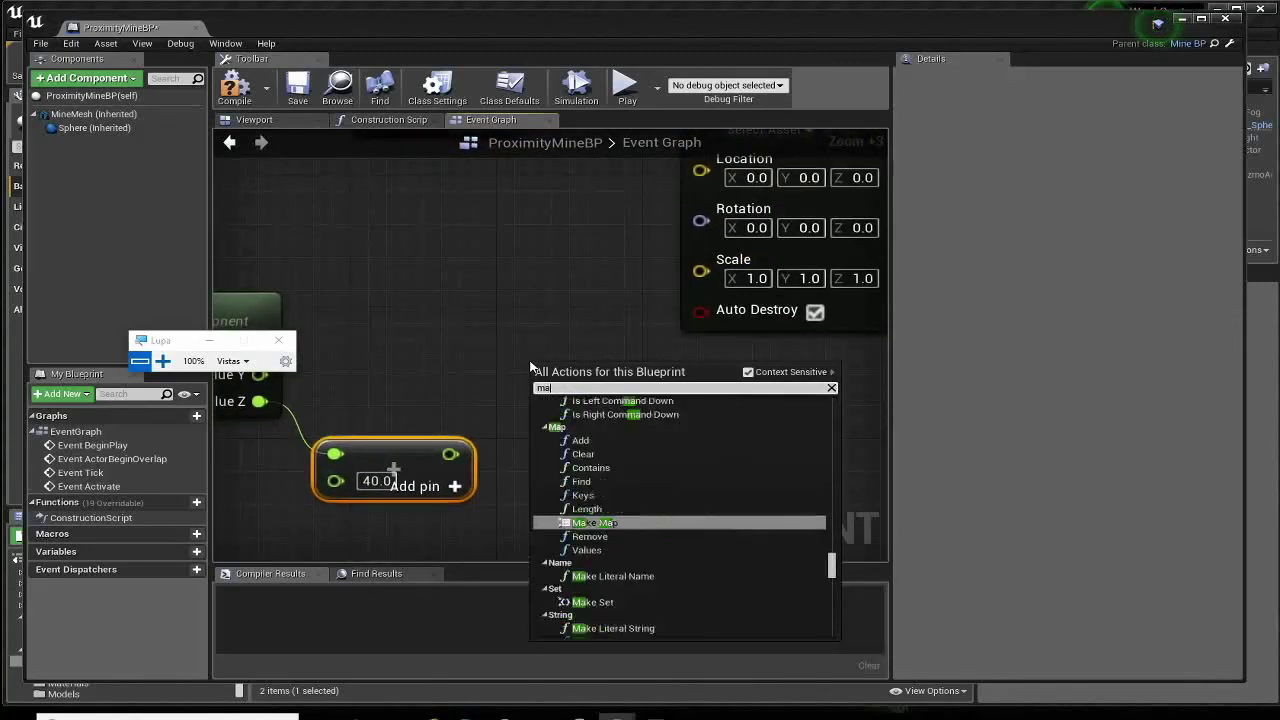
text(ke vect)
key(Return)
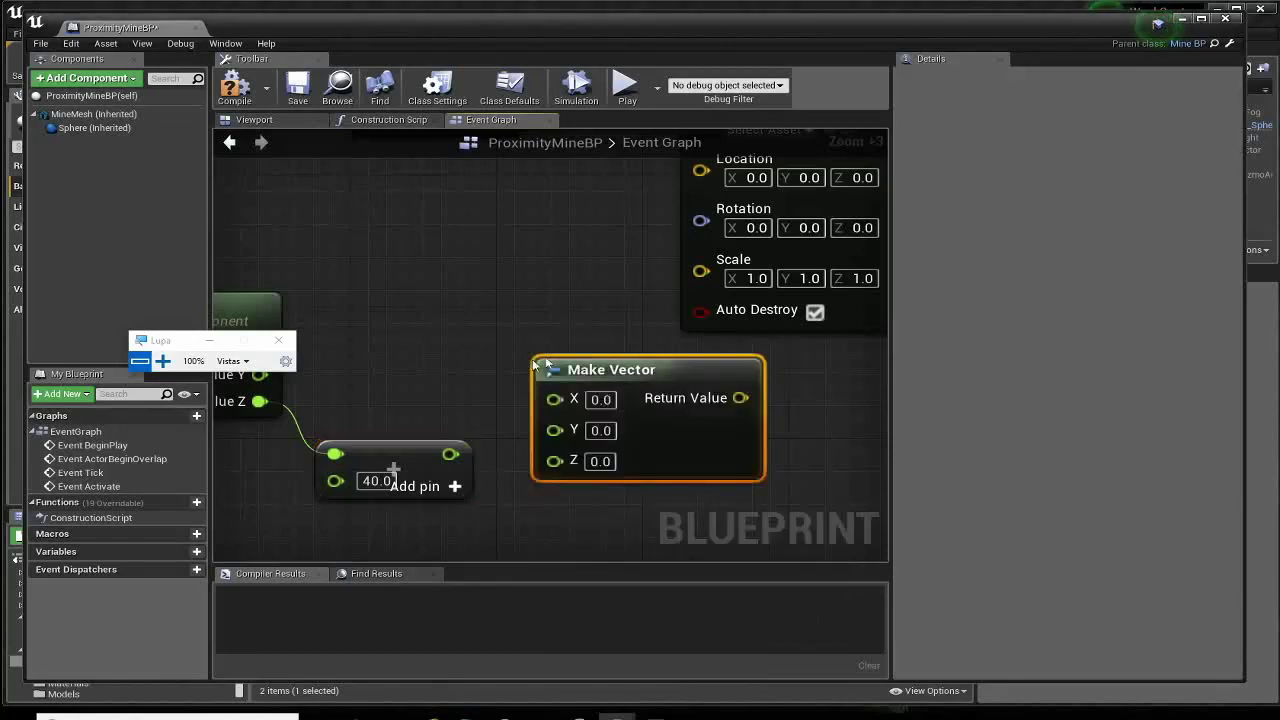
right_drag(473, 339, 555, 311)
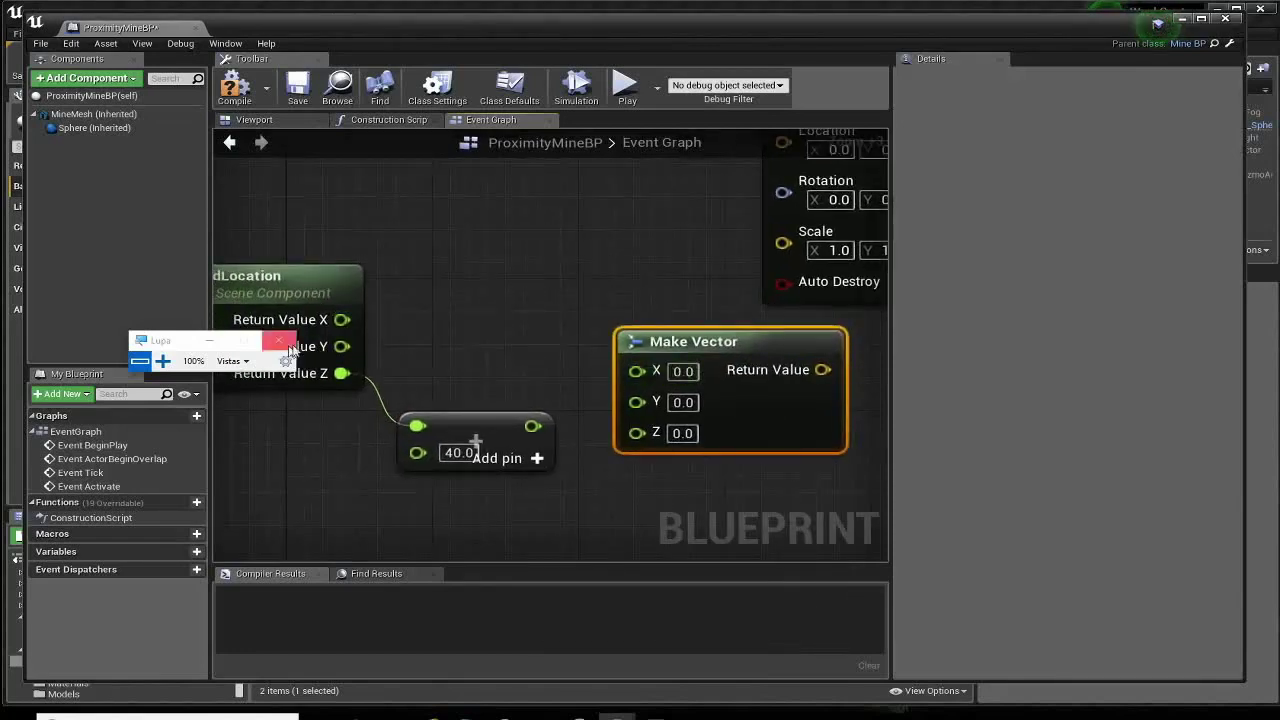
right_drag(660, 295, 401, 404)
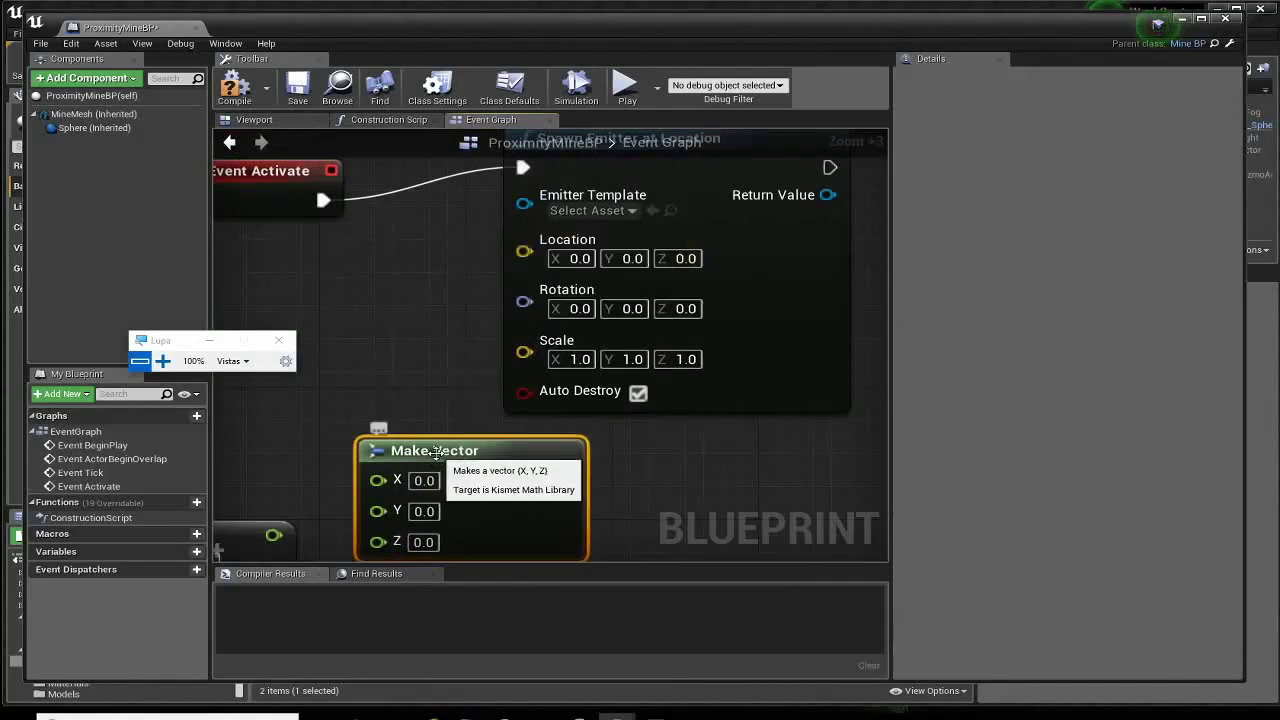
key(Delete)
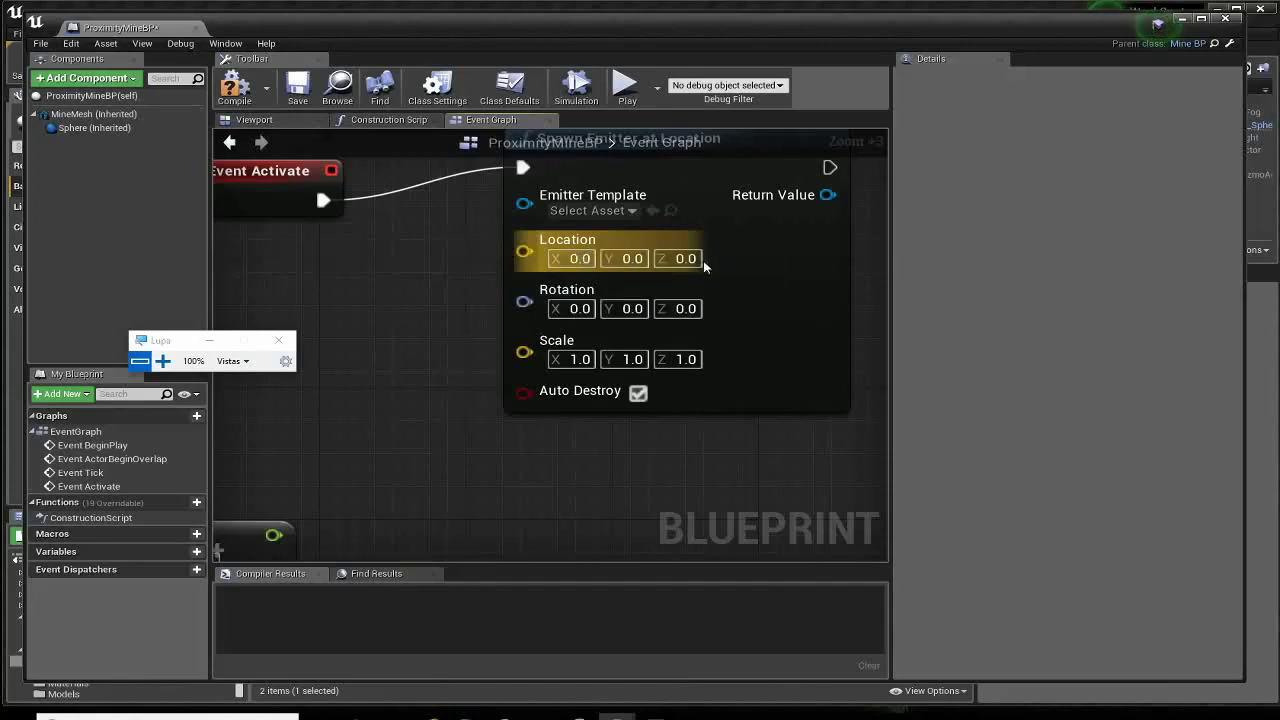
Split the emitter's Location pin and connect Return Value X, Y and the Add result to Location X, Y, Z.
right_click(524, 251)
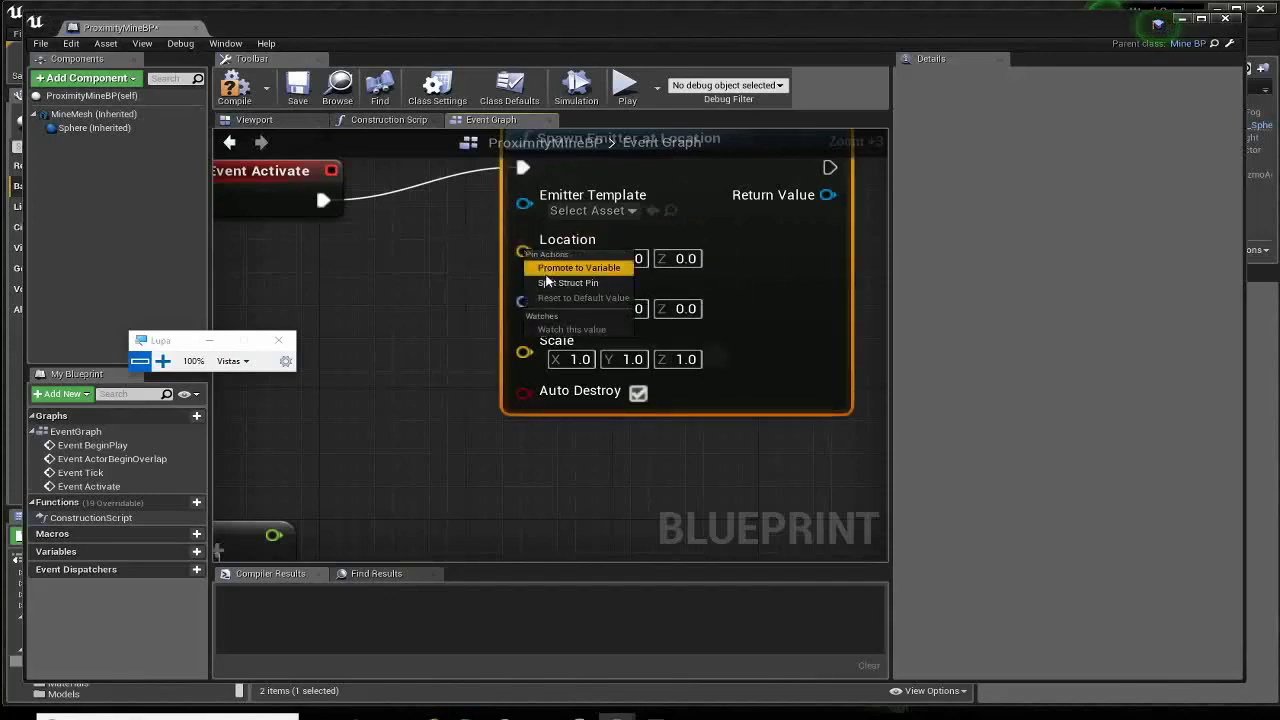
click(567, 282)
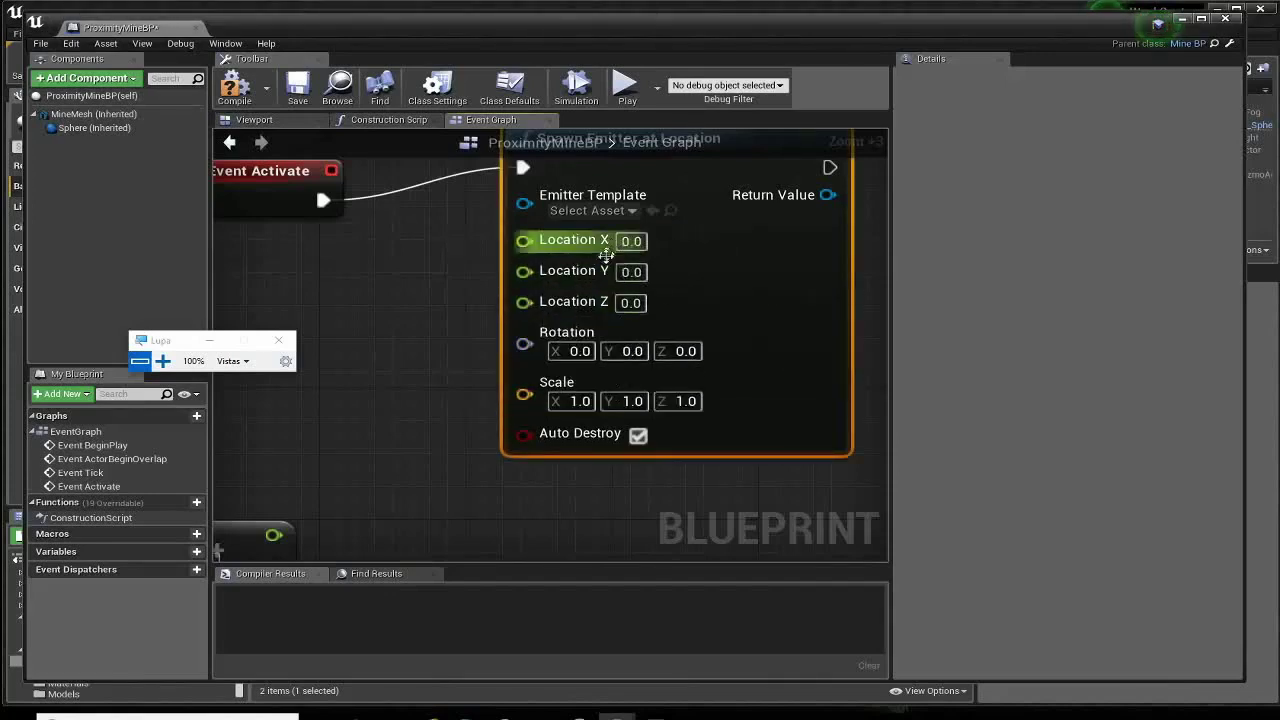
right_drag(403, 398, 619, 367)
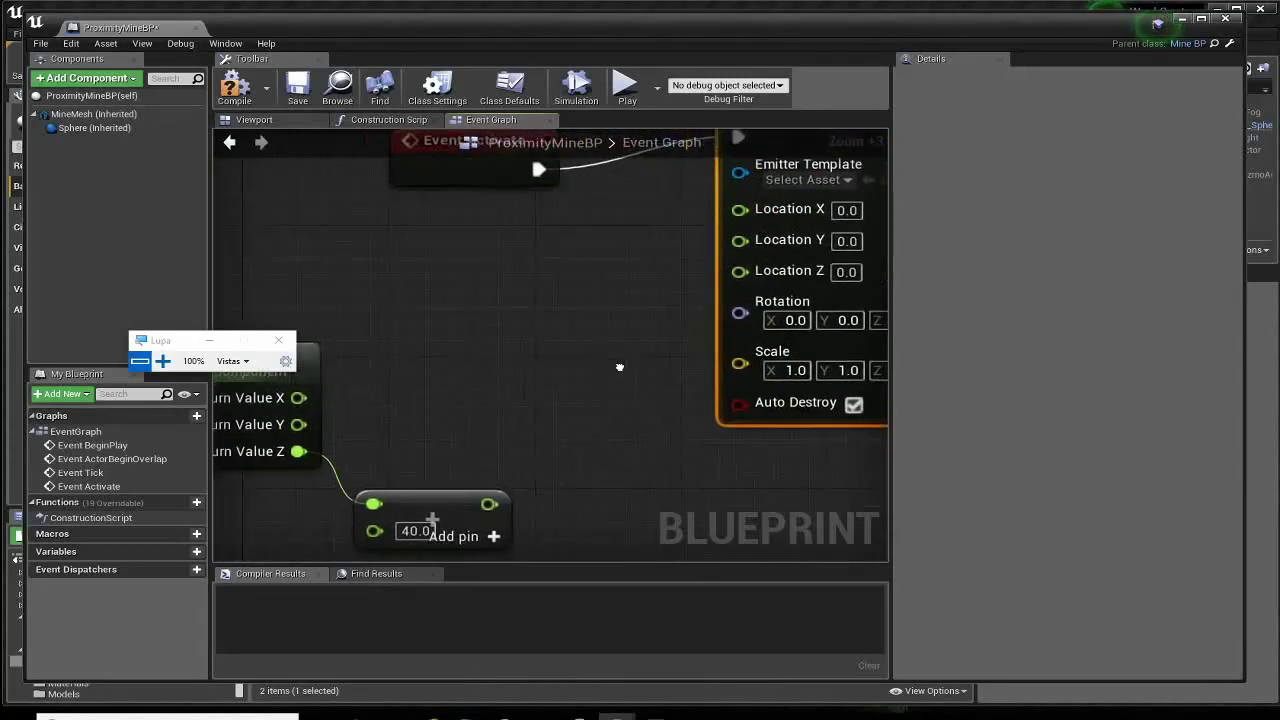
mouse_move(299, 397)
mouse_down()
mouse_move(762, 230)
mouse_move(741, 209)
mouse_up()
mouse_move(299, 424)
mouse_down()
mouse_move(685, 305)
mouse_move(741, 236)
mouse_up()
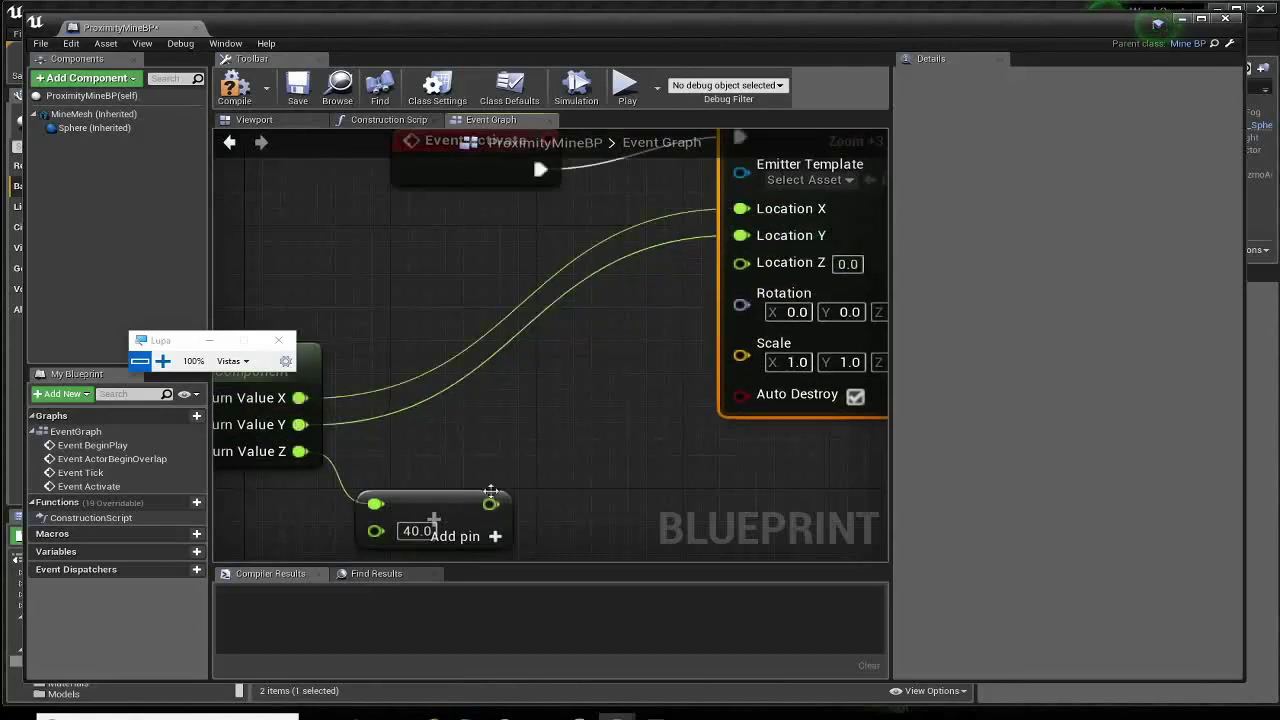
drag(491, 500, 741, 262)
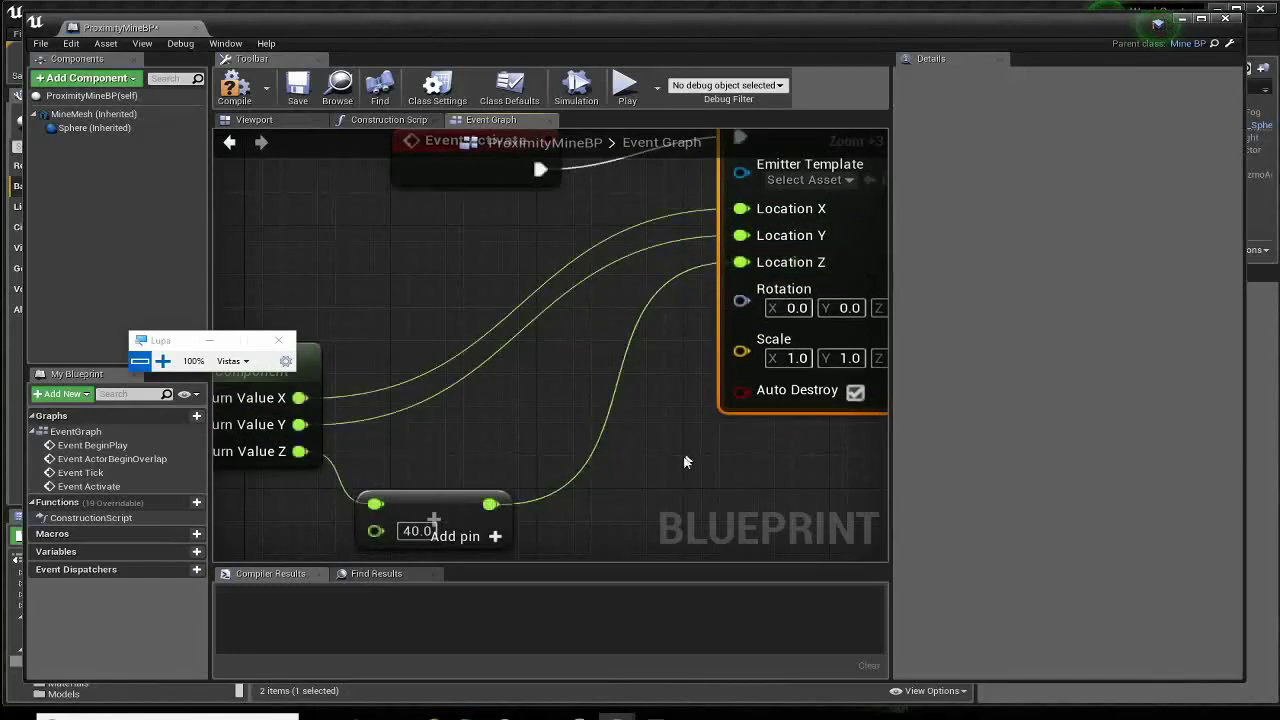
right_drag(685, 462, 594, 494)
Compile, straighten Event Activate's wire to the emitter, and save ProximityMineBP.
click(234, 88)
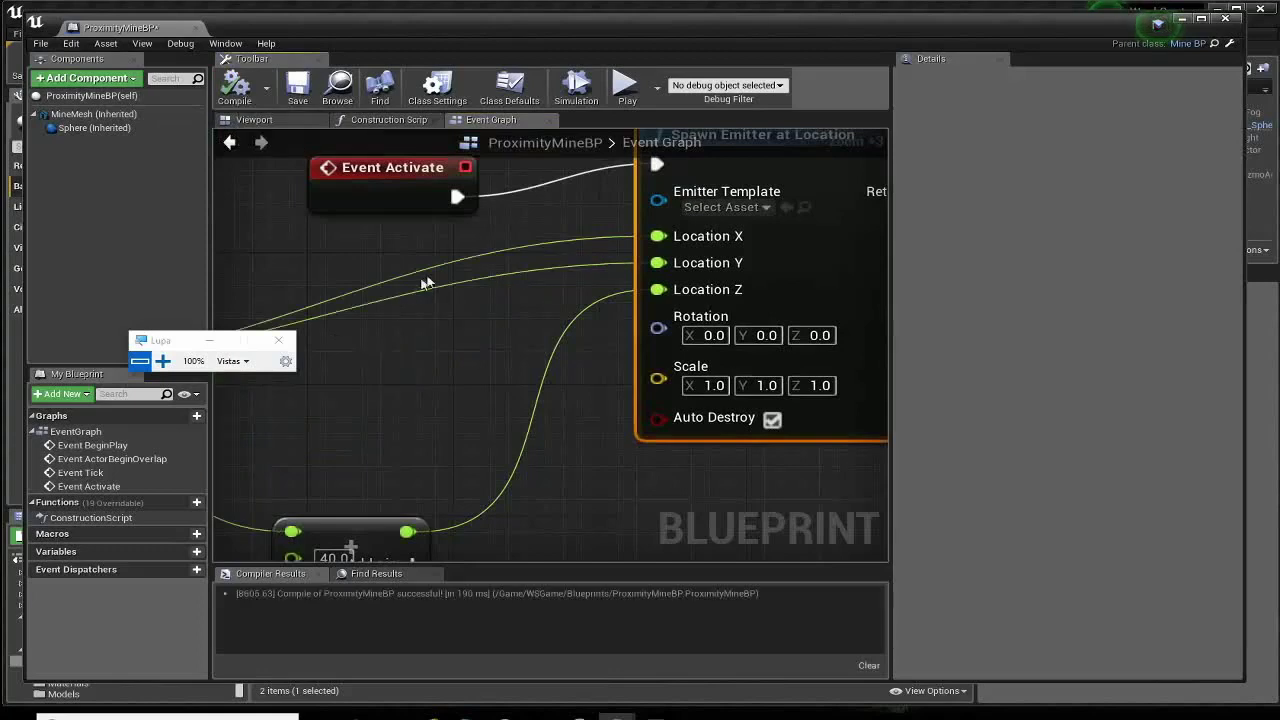
scroll(341, 303, down, 3)
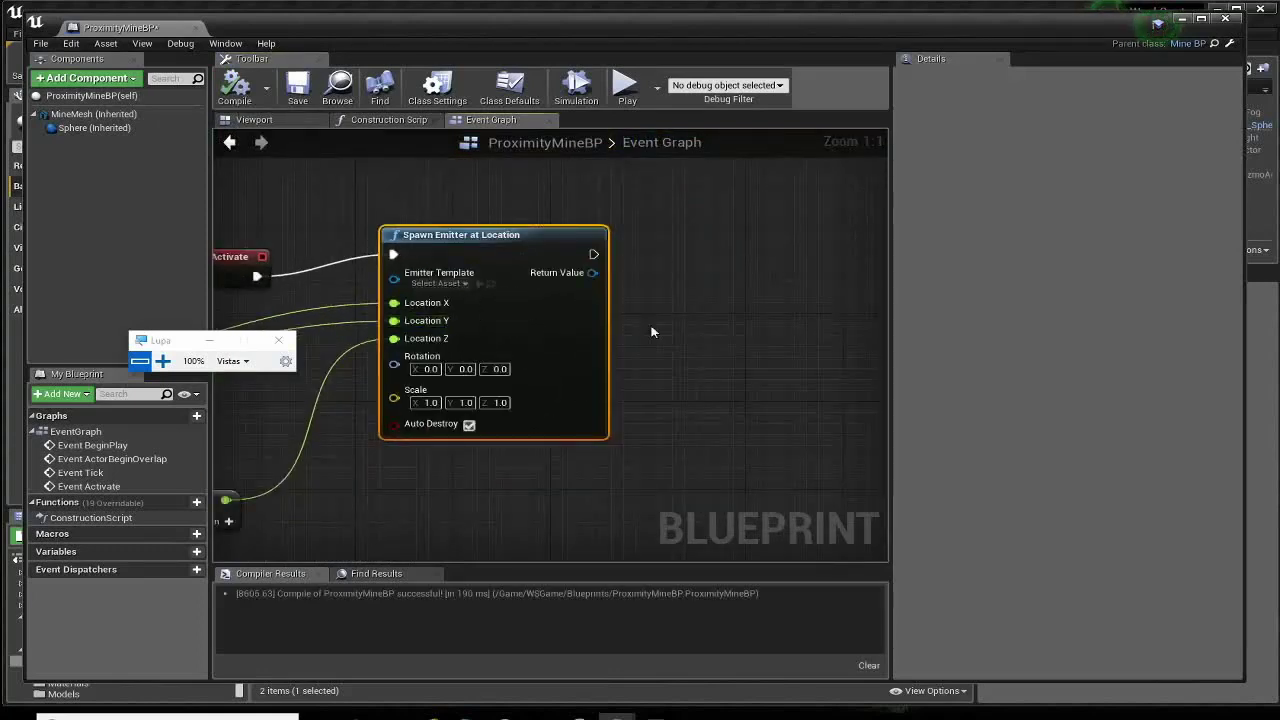
right_drag(419, 272, 600, 292)
right_drag(389, 361, 514, 350)
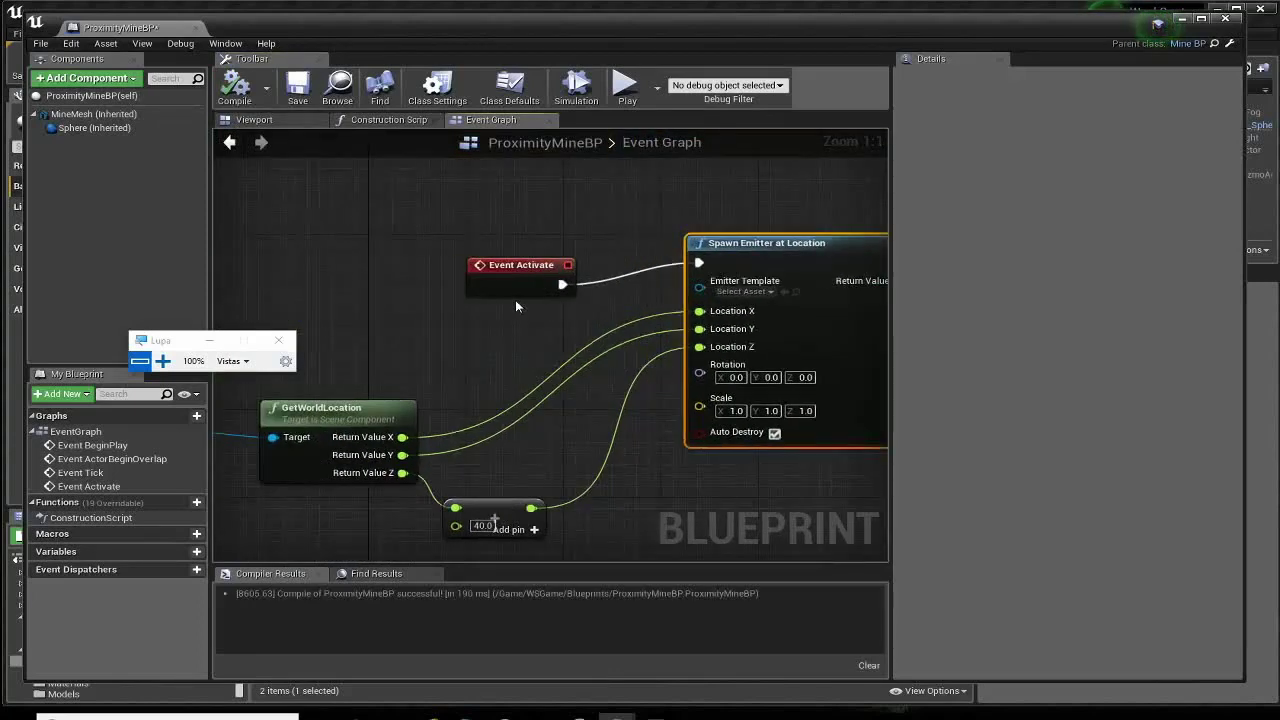
drag(535, 263, 530, 253)
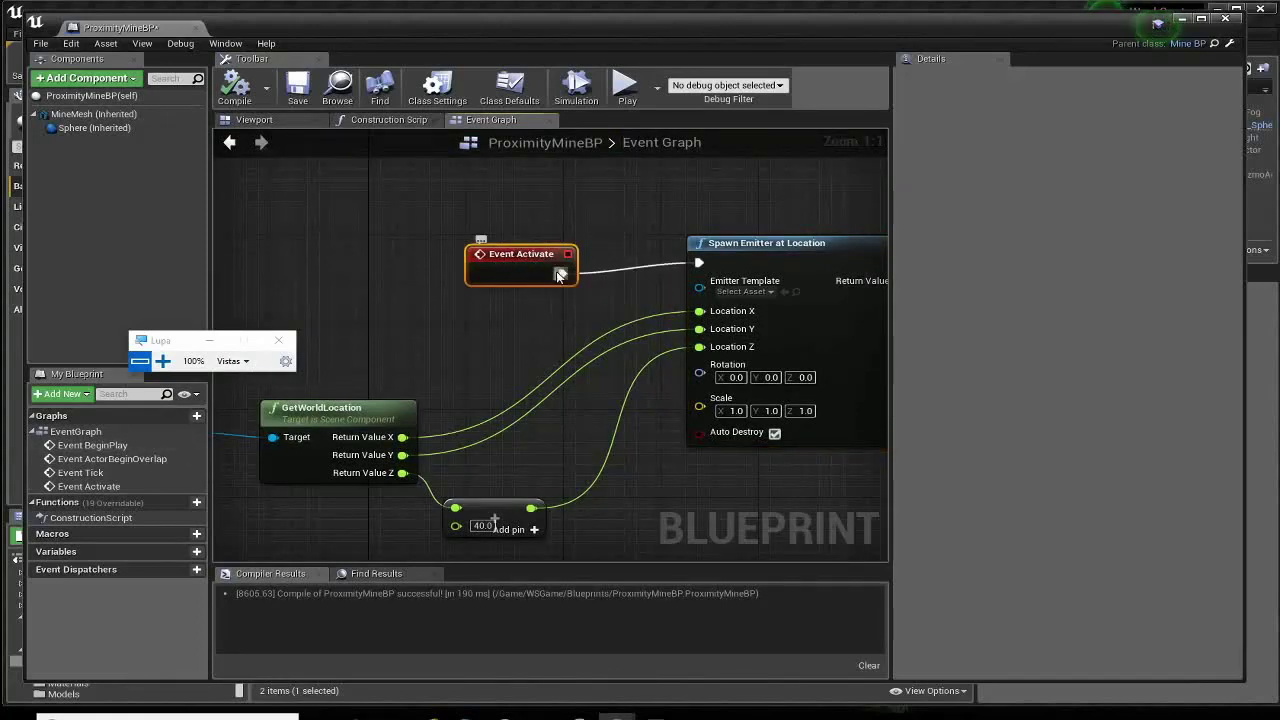
drag(511, 255, 499, 244)
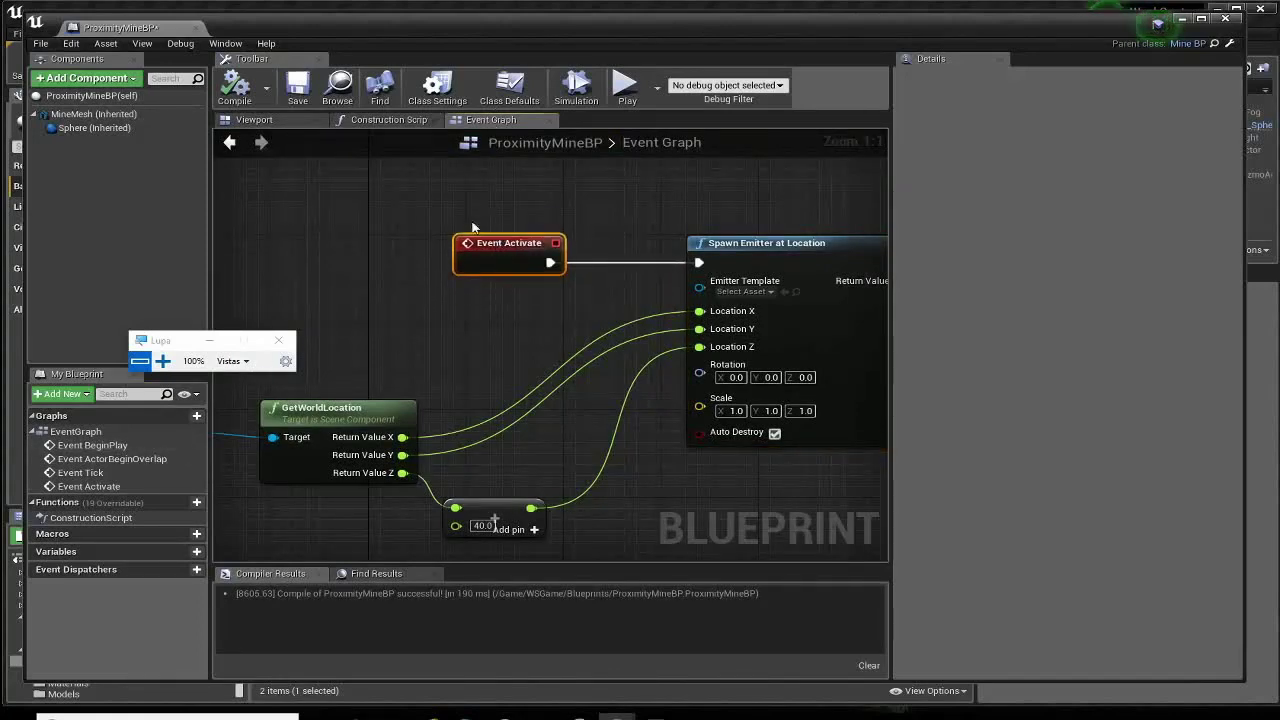
click(297, 88)
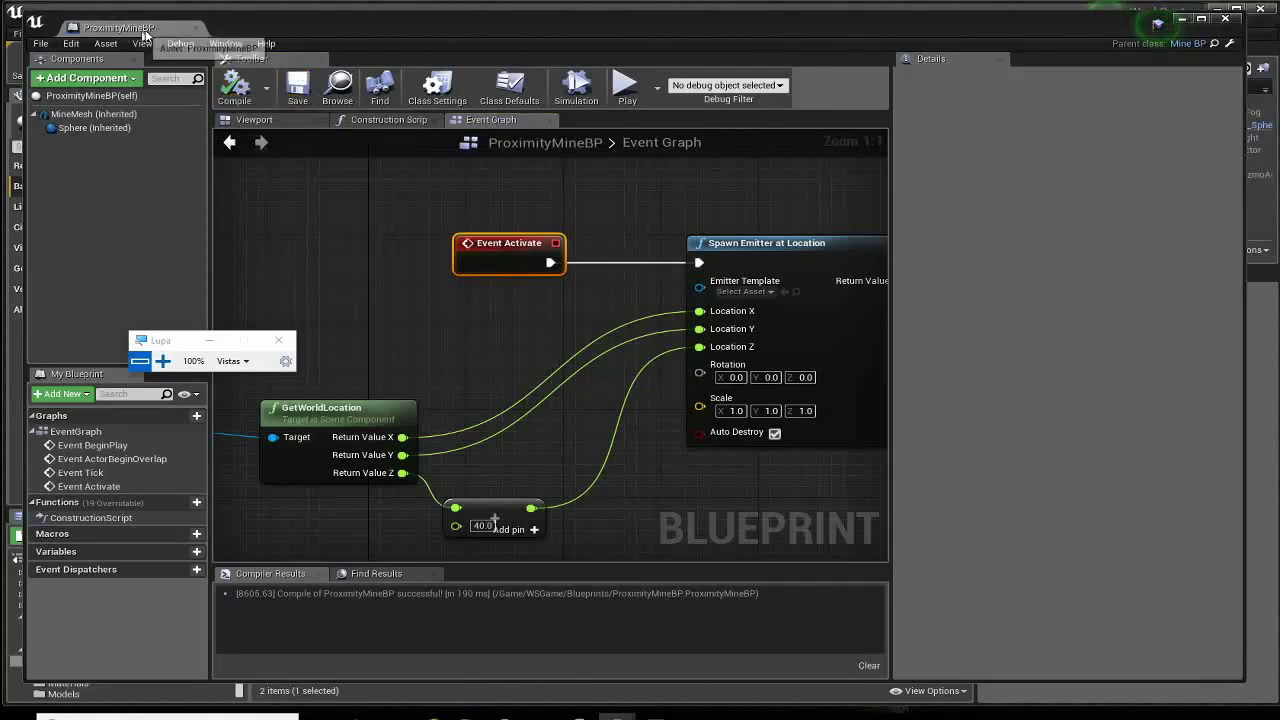
right_drag(455, 237, 468, 205)
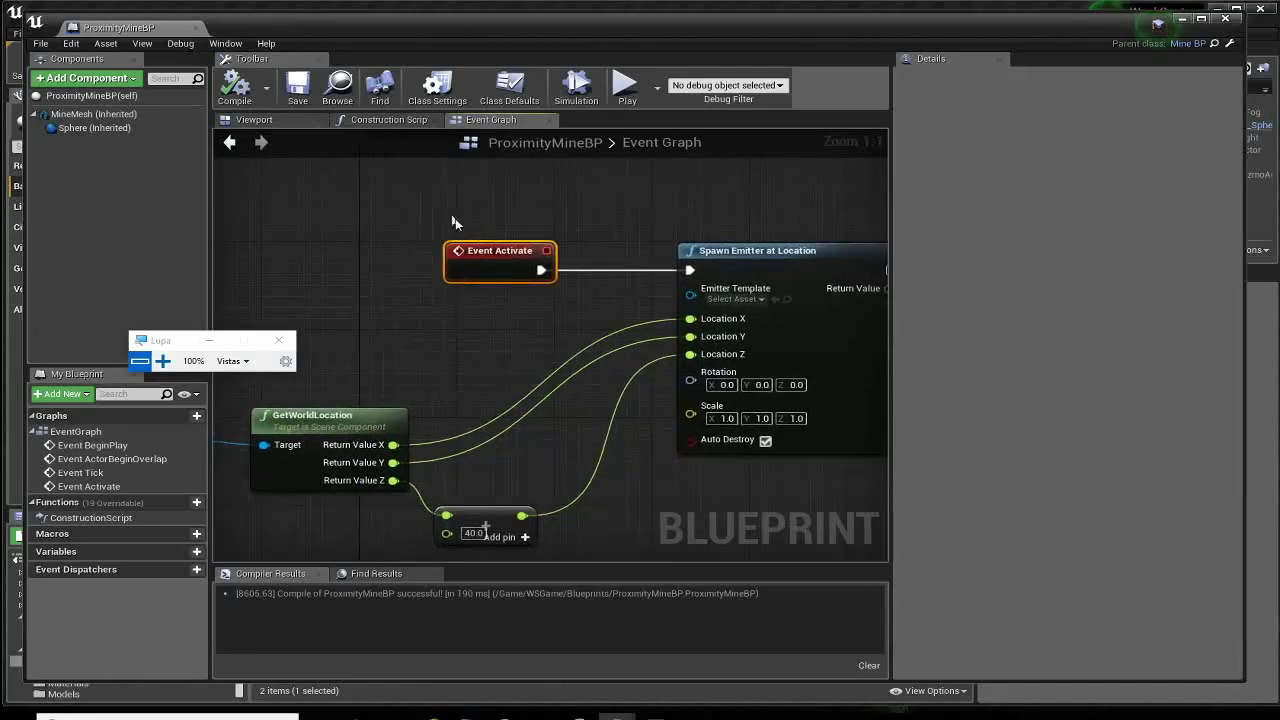
mouse_move(480, 240)
right_down()
mouse_move(466, 423)
mouse_move(422, 399)
right_up()
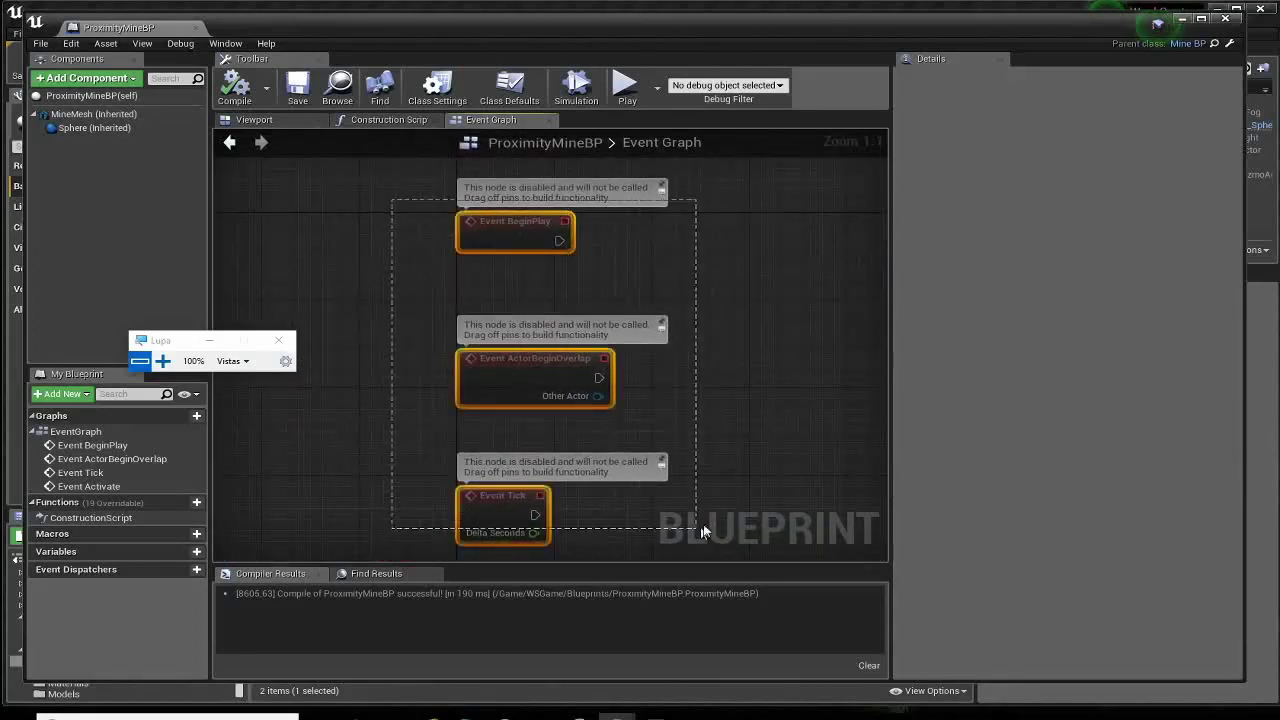
Delete the disabled BeginPlay, ActorBeginOverlap and Tick event nodes, then recompile ProximityMineBP.
drag(391, 205, 715, 520)
key(Delete)
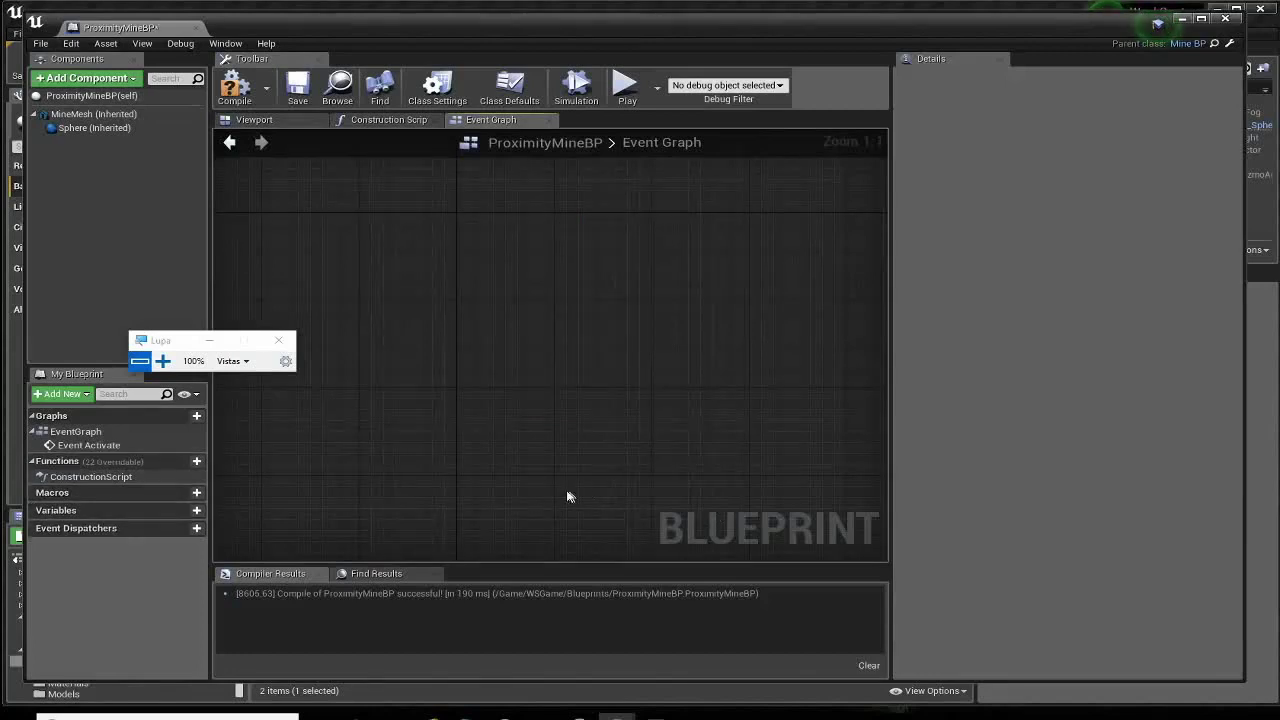
right_drag(567, 497, 371, 323)
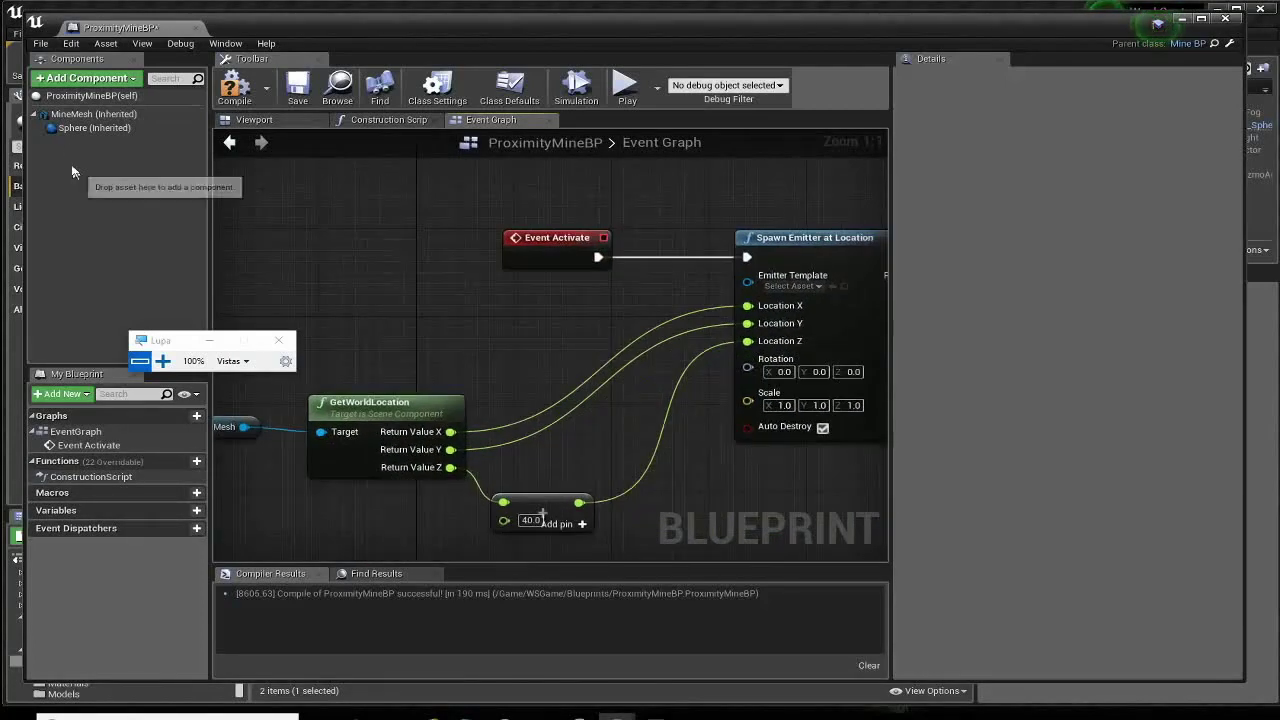
click(92, 128)
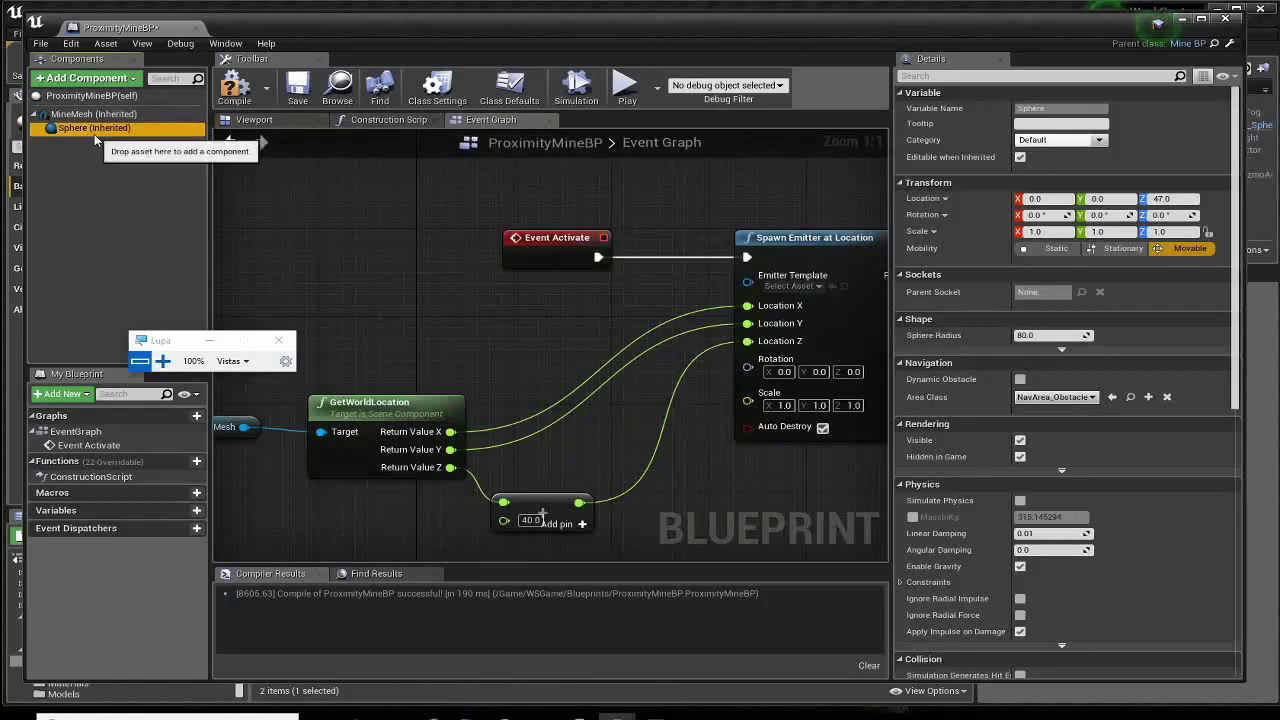
right_drag(476, 313, 453, 323)
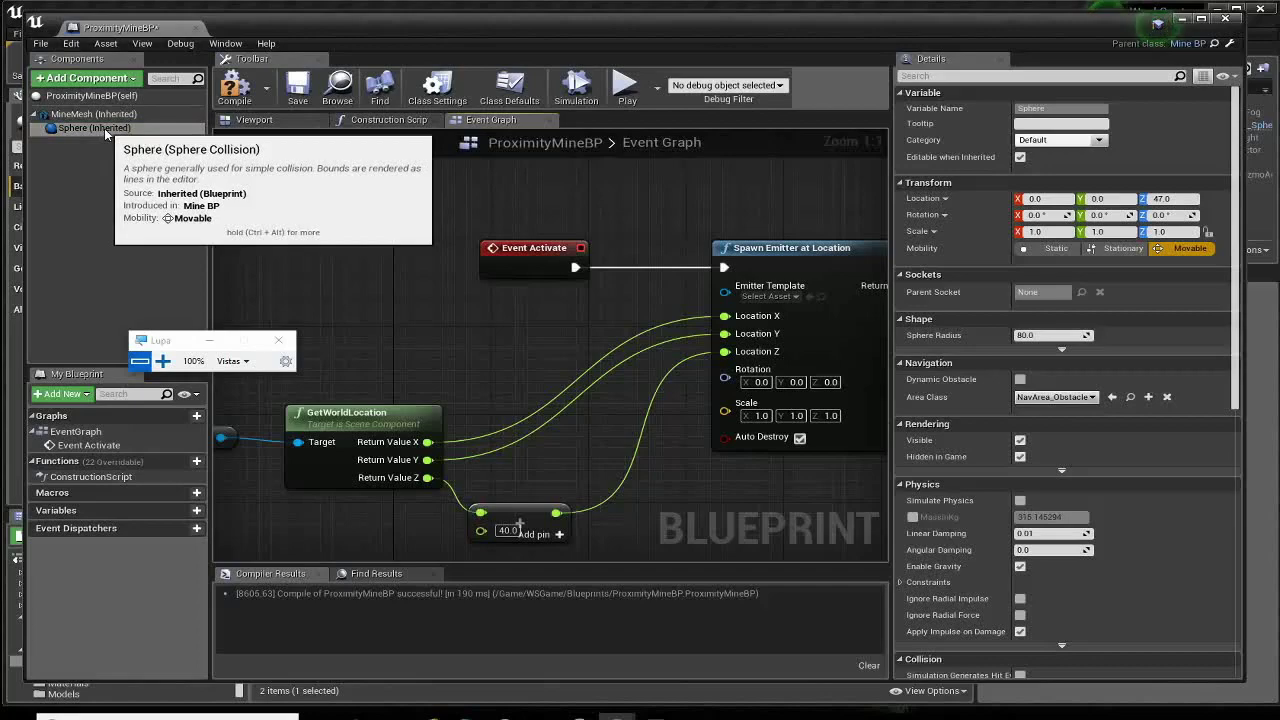
click(234, 86)
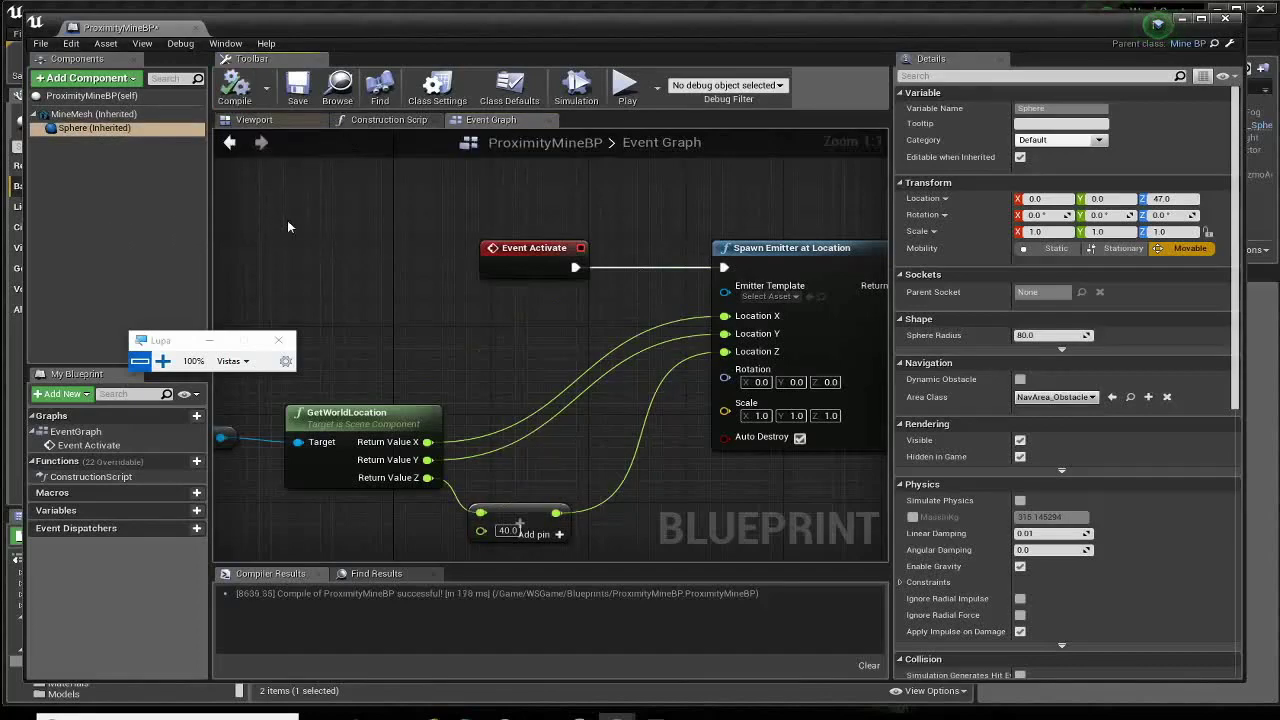
Close the blueprint editor and delete the placed MineBP actor from the level.
click(1226, 20)
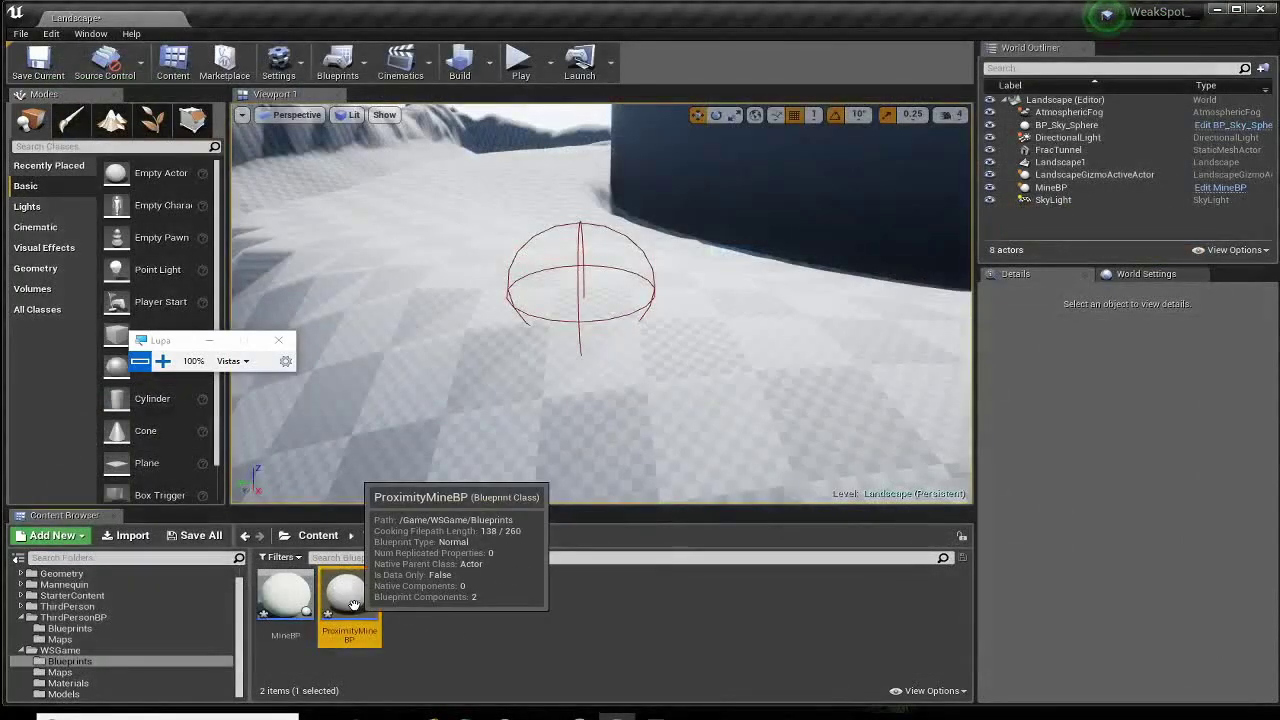
click(580, 278)
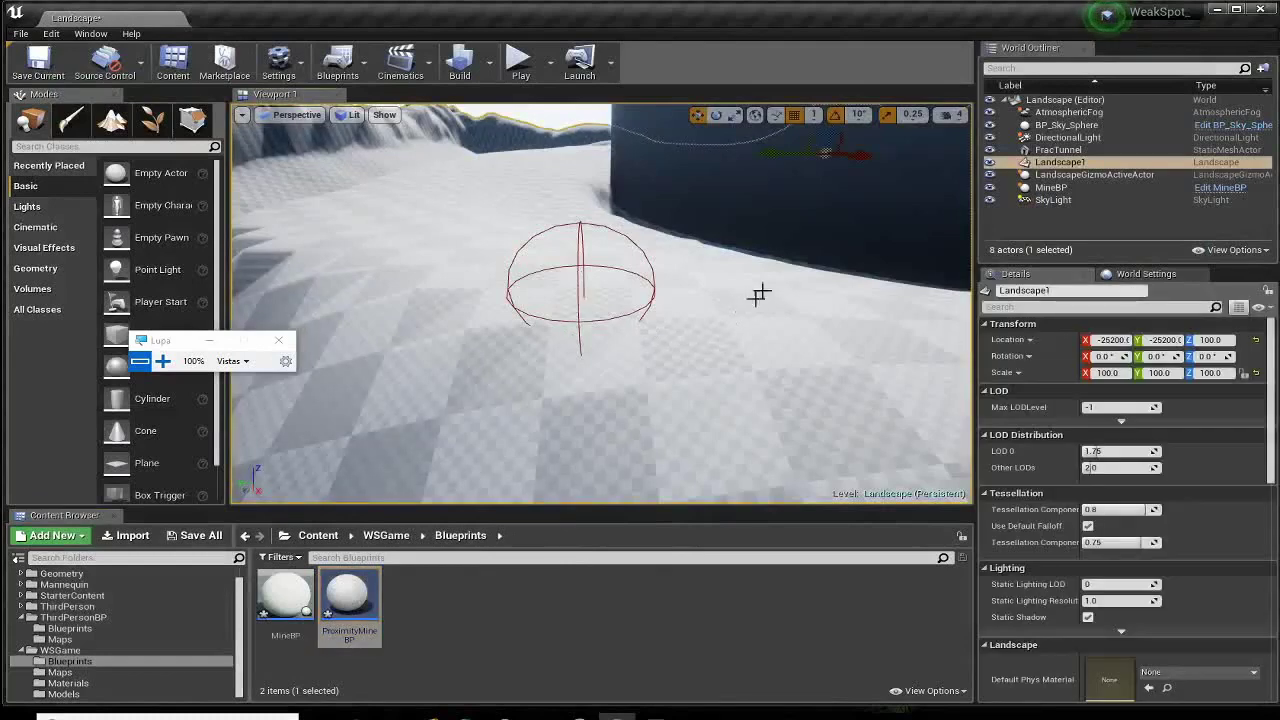
click(1060, 174)
click(1040, 188)
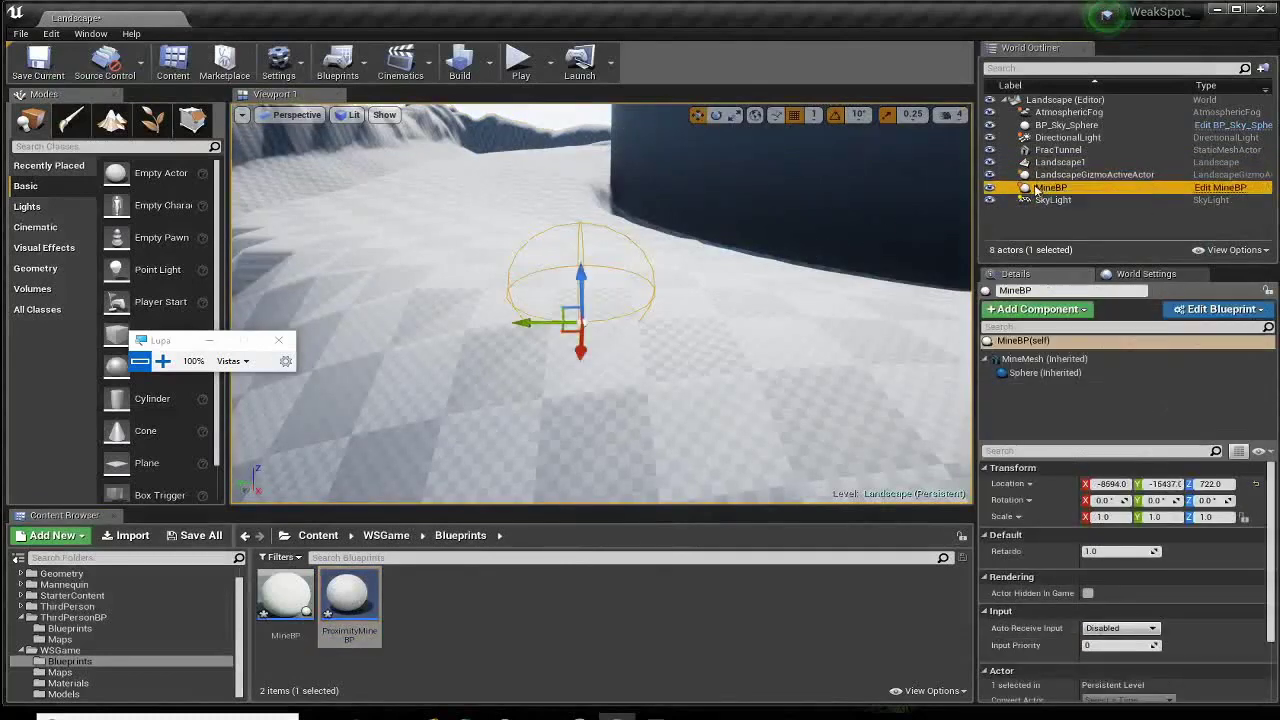
key(Delete)
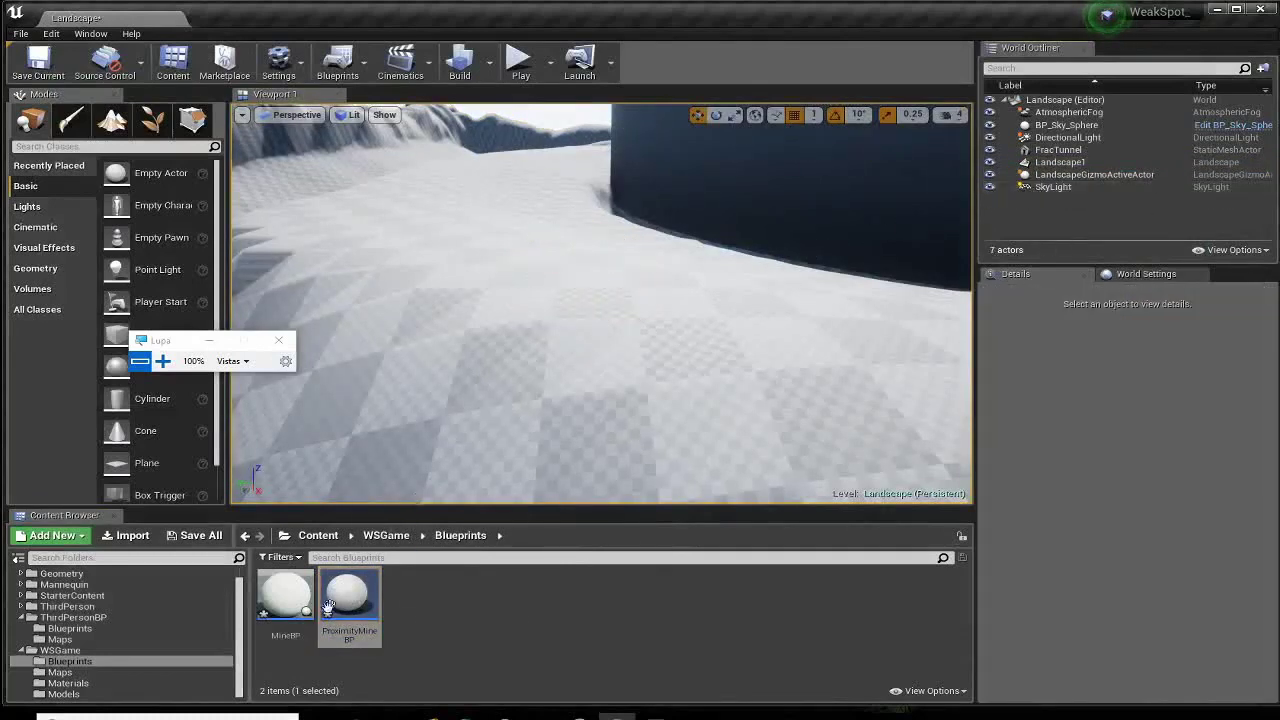
Test-place a ProximityMineBP, snap it to the ground with End, then delete it.
mouse_move(347, 597)
mouse_down()
mouse_move(604, 353)
mouse_move(609, 206)
mouse_move(601, 233)
mouse_up()
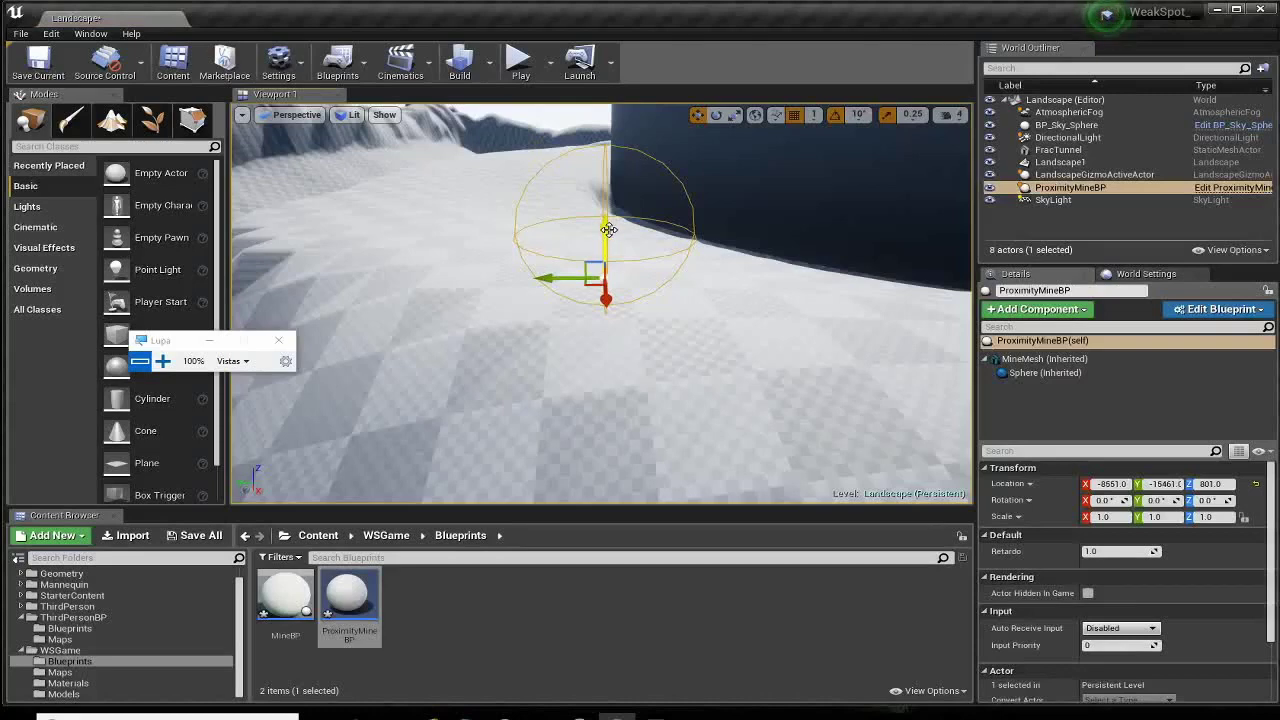
key(End)
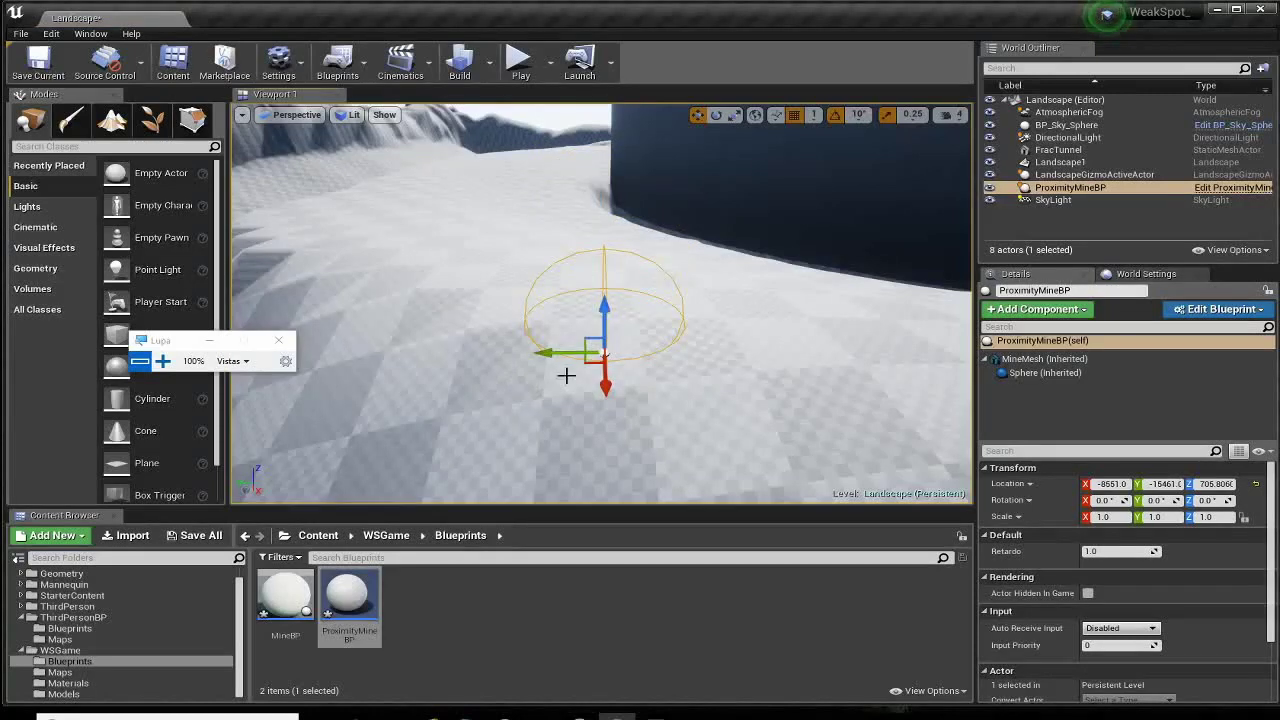
key(Delete)
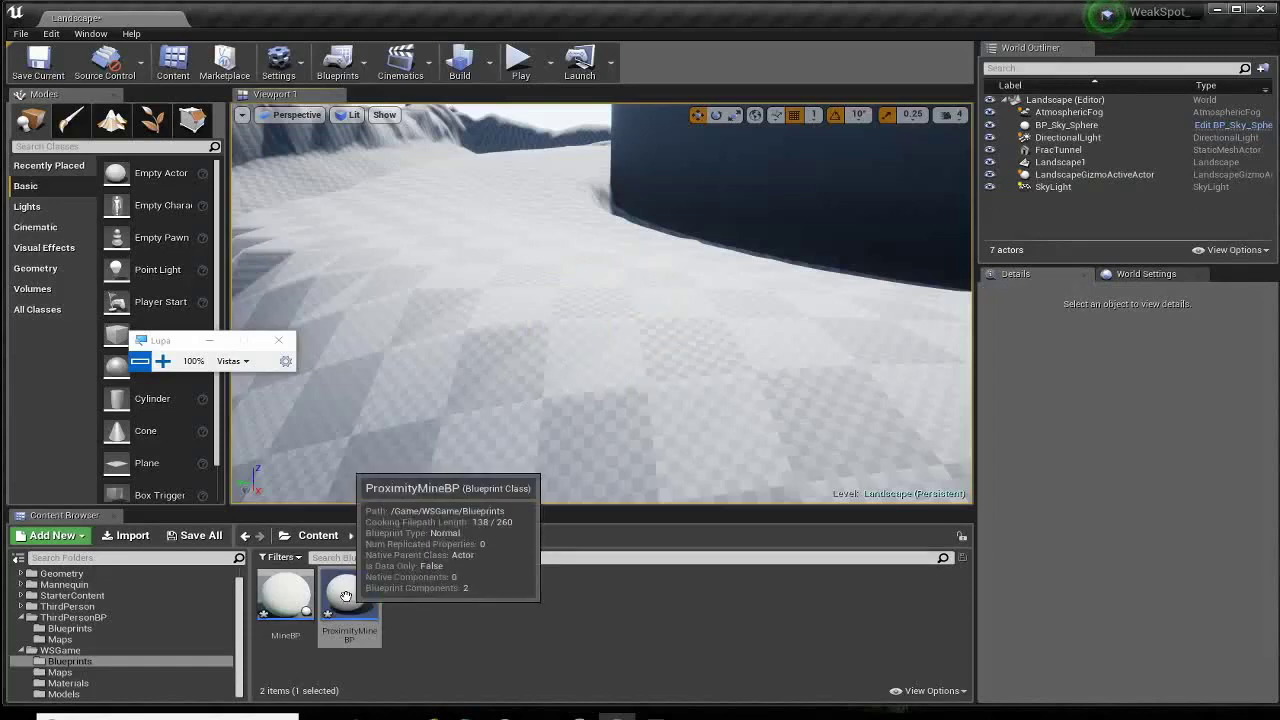
Choose ProximityMine as MineMesh's Static Mesh in ProximityMineBP, then compile, save and close.
double_click(348, 598)
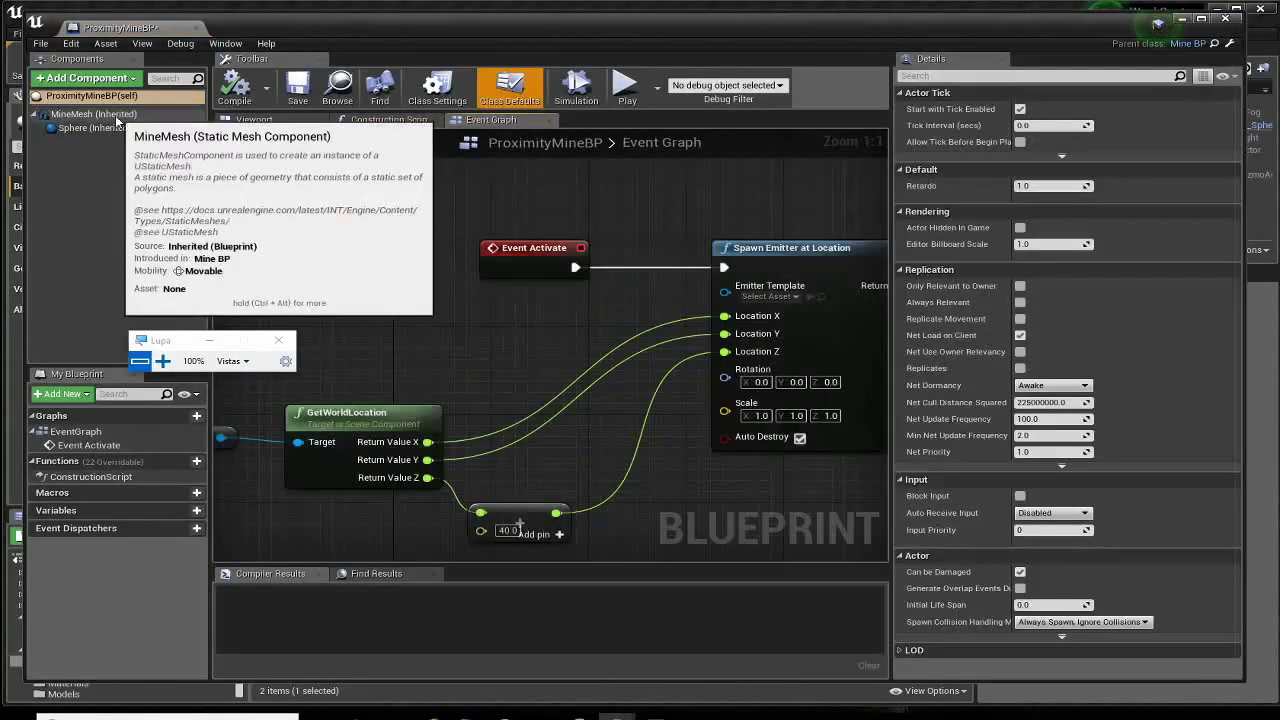
click(115, 115)
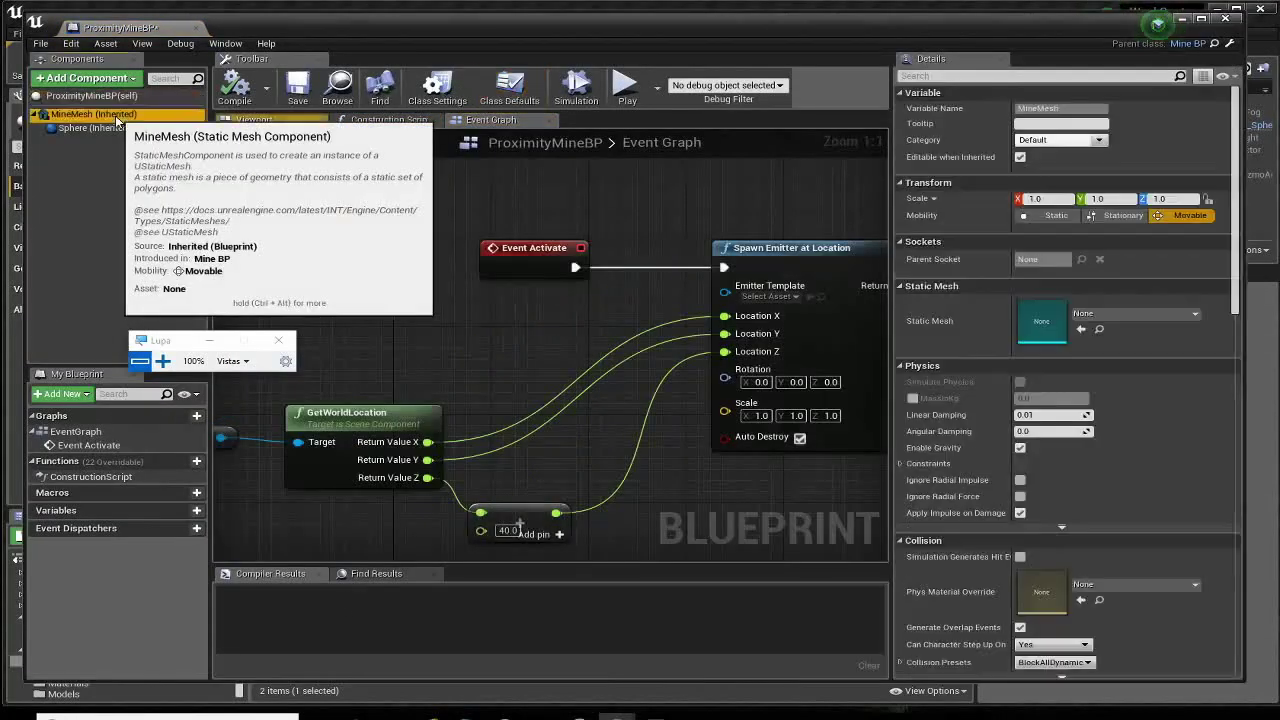
click(1128, 316)
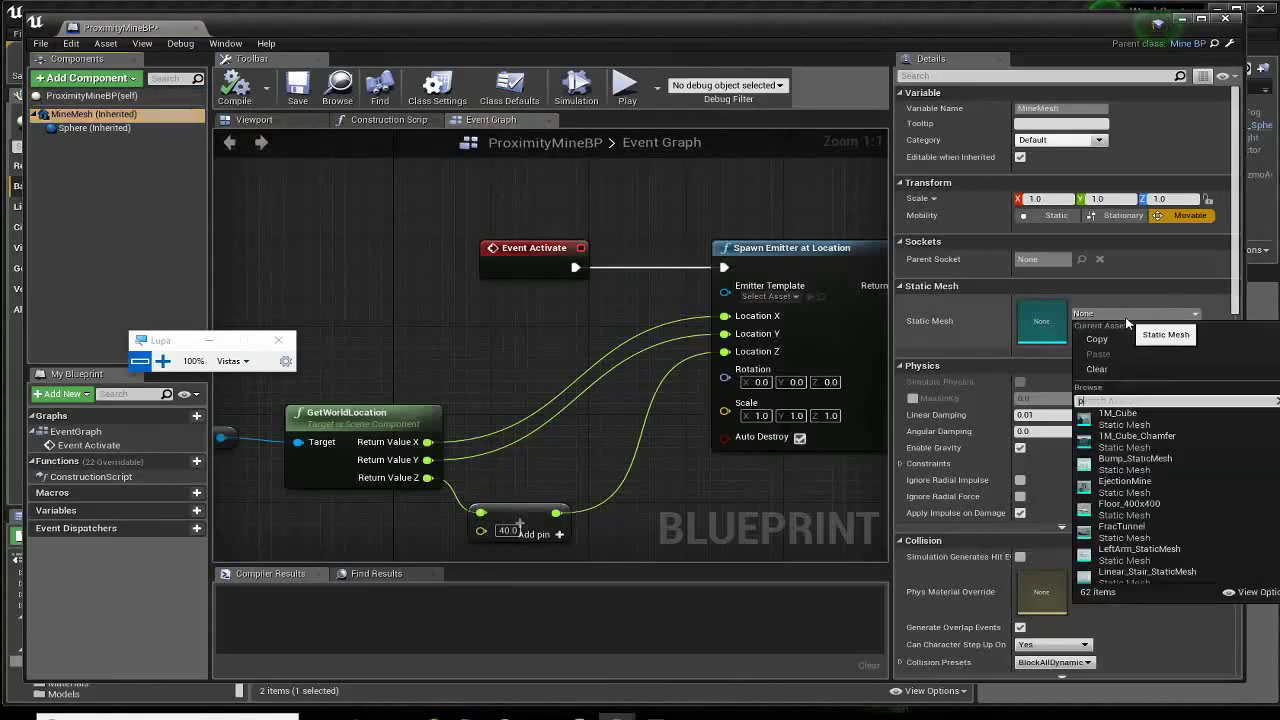
text(roxim)
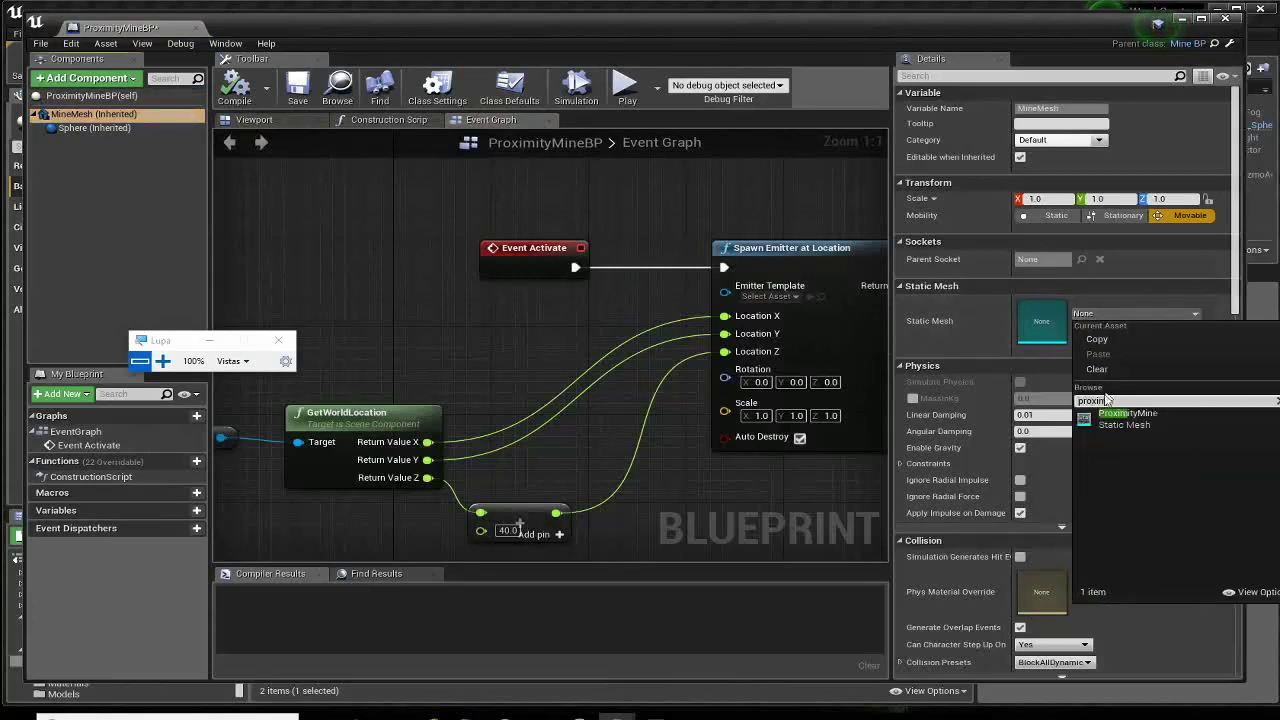
click(1092, 414)
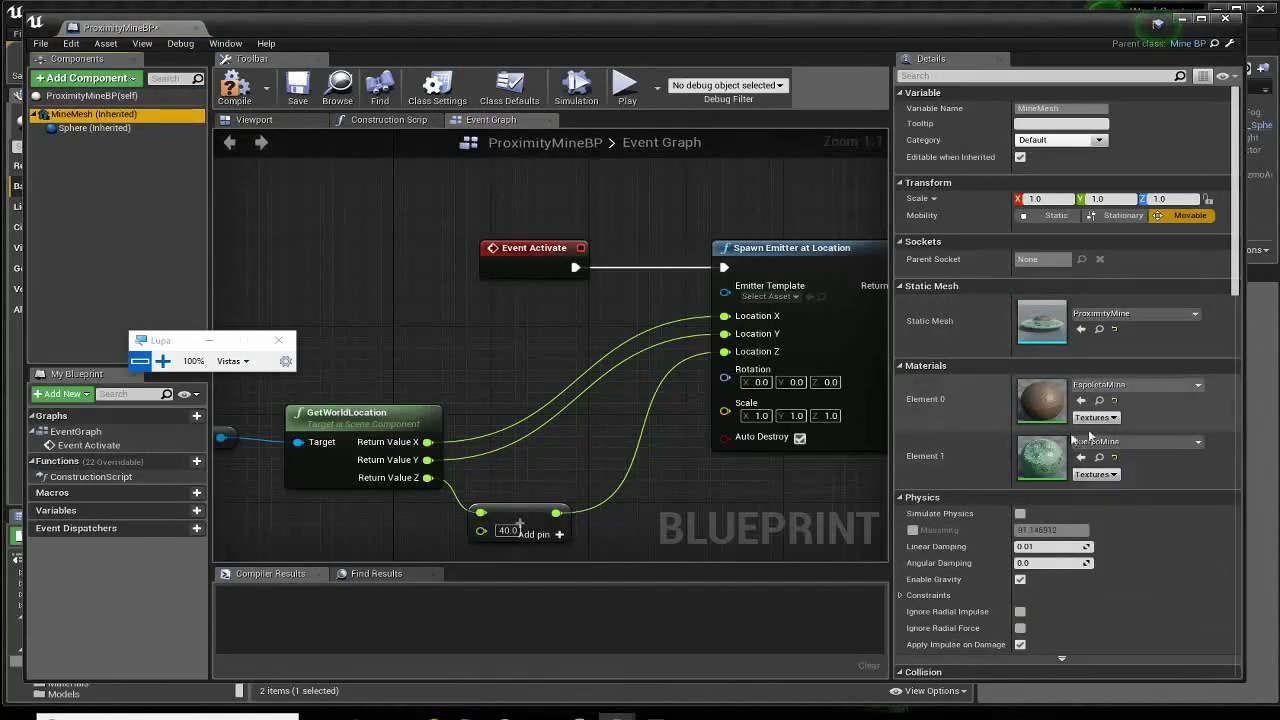
click(234, 88)
click(302, 88)
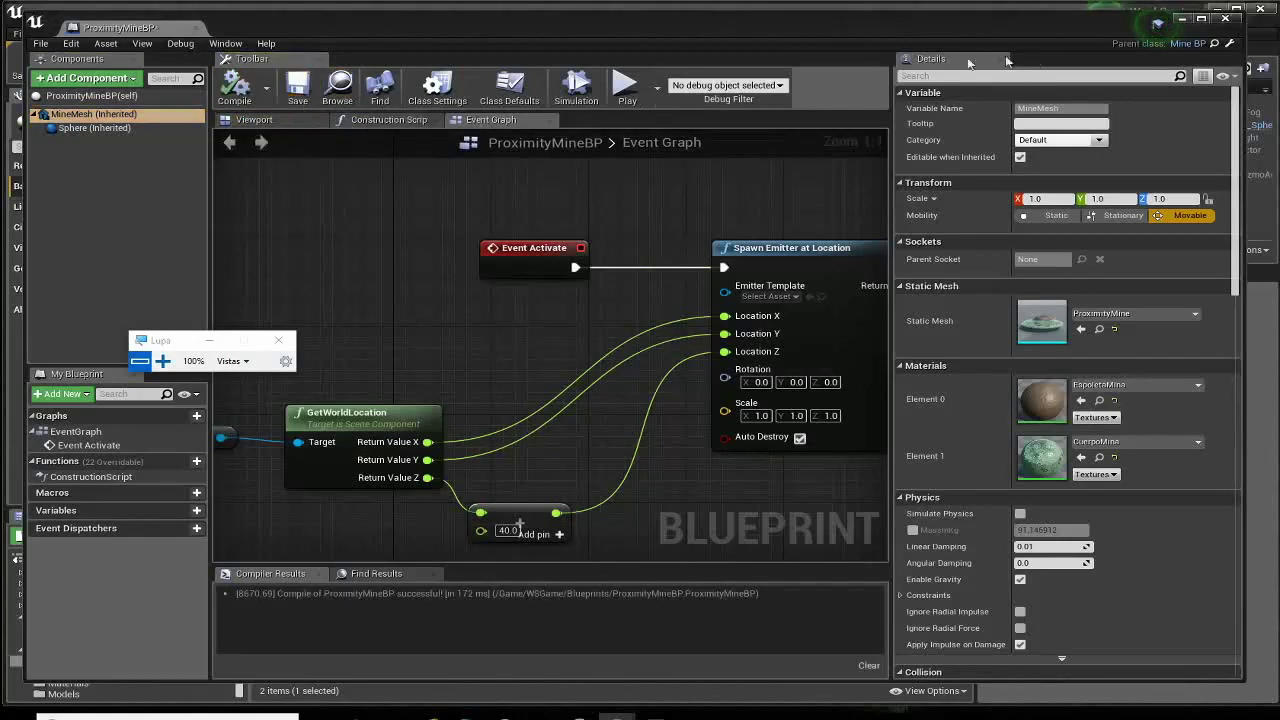
click(1225, 18)
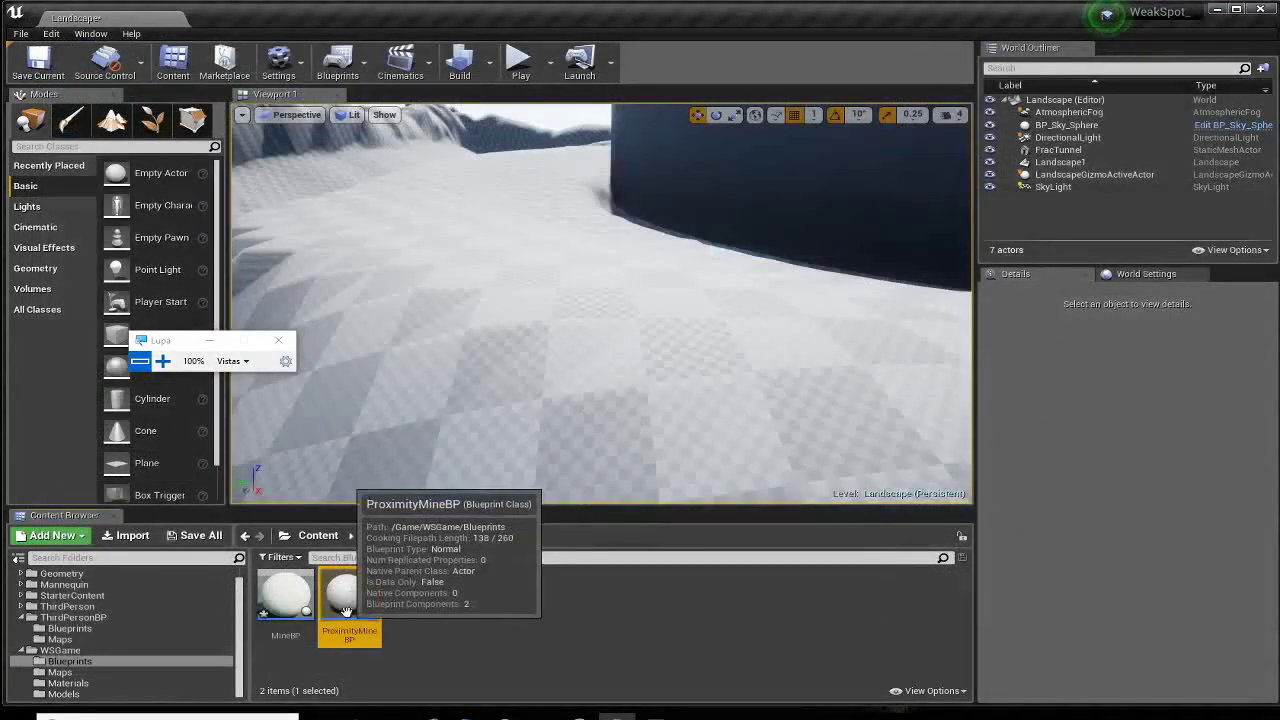
Drop two ProximityMineBP mines onto open ground on the landscape.
drag(349, 600, 651, 288)
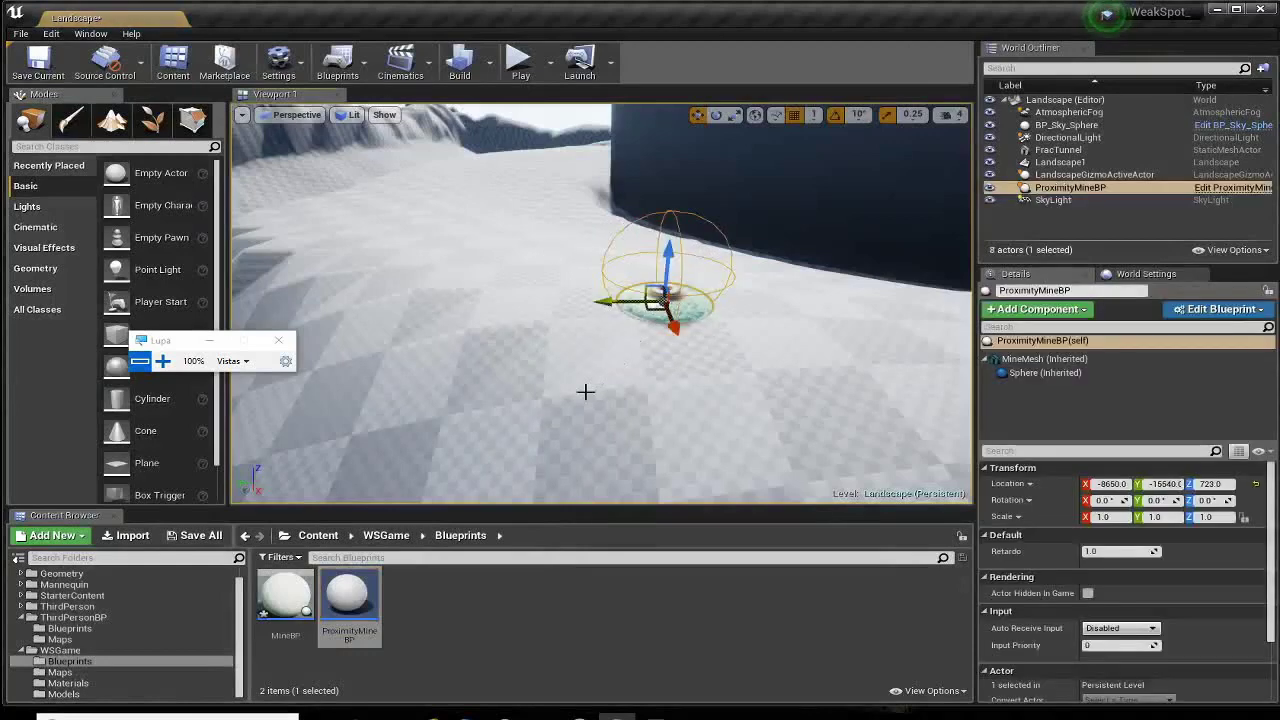
mouse_move(586, 391)
right_down()
mouse_move(560, 391)
mouse_move(600, 375)
right_up()
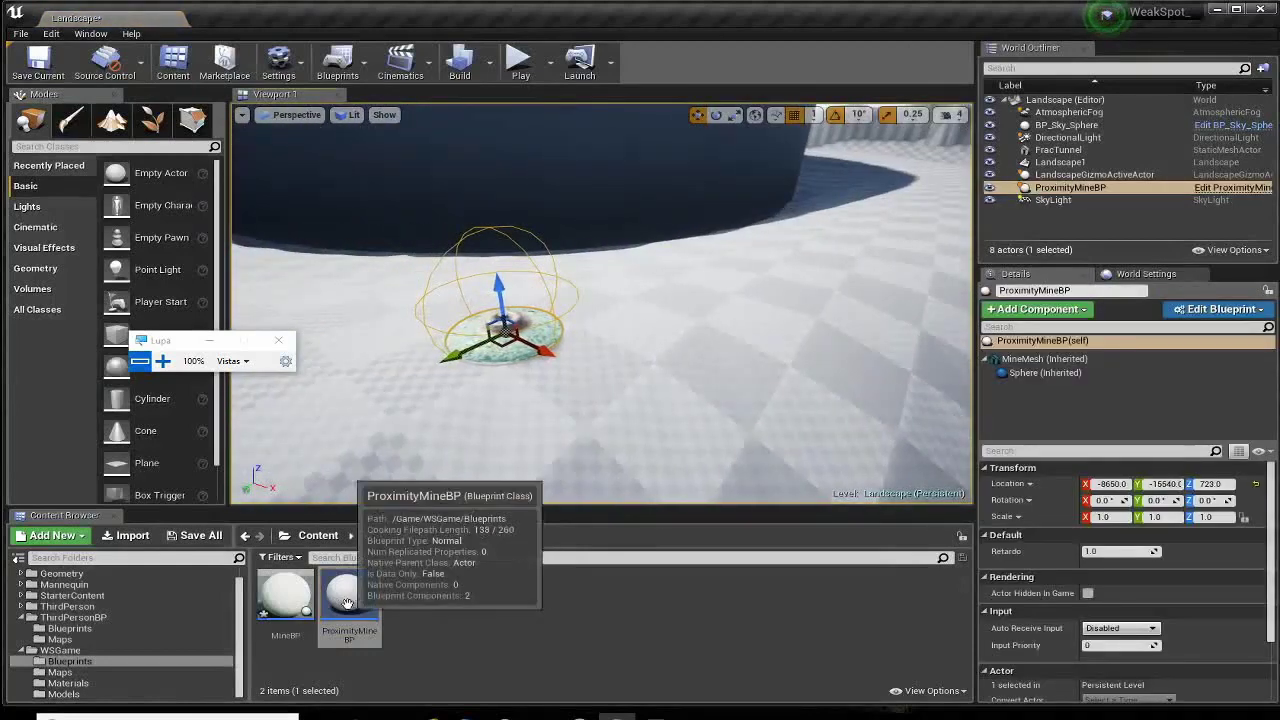
drag(349, 600, 865, 285)
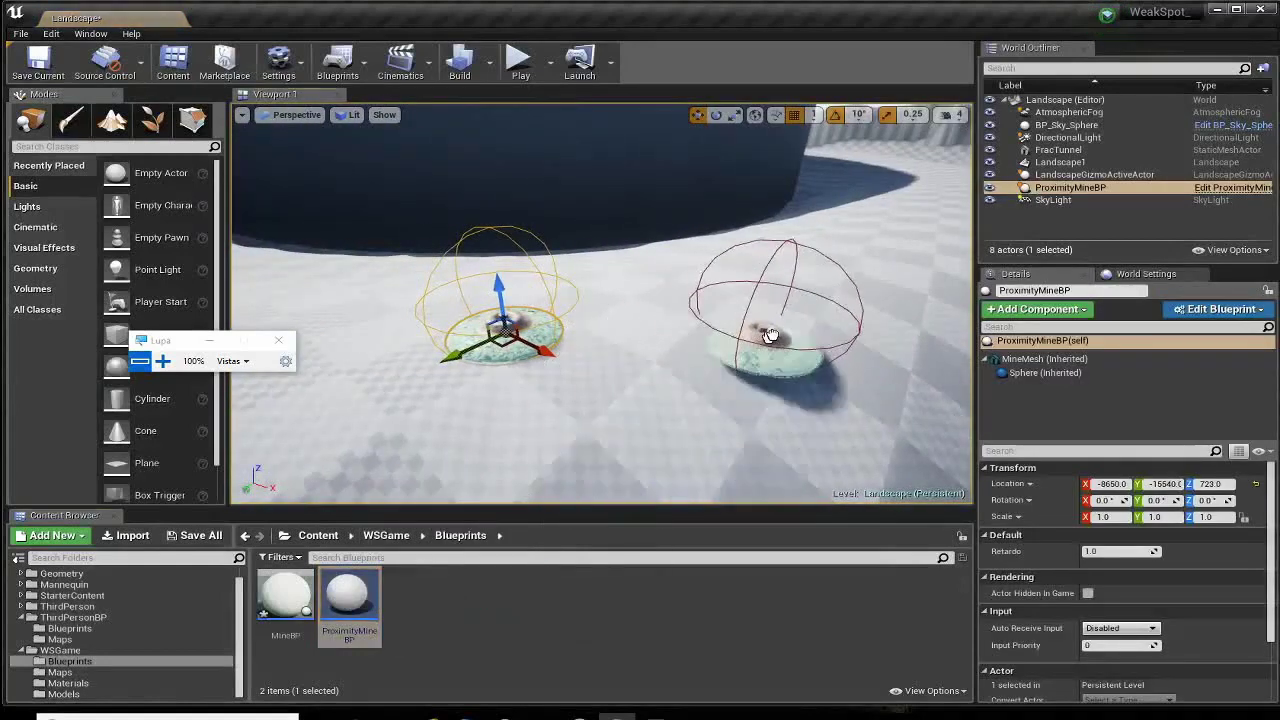
Play-test the level, walking the character forward to a mine, then exit back to the editor.
click(520, 62)
key(w)
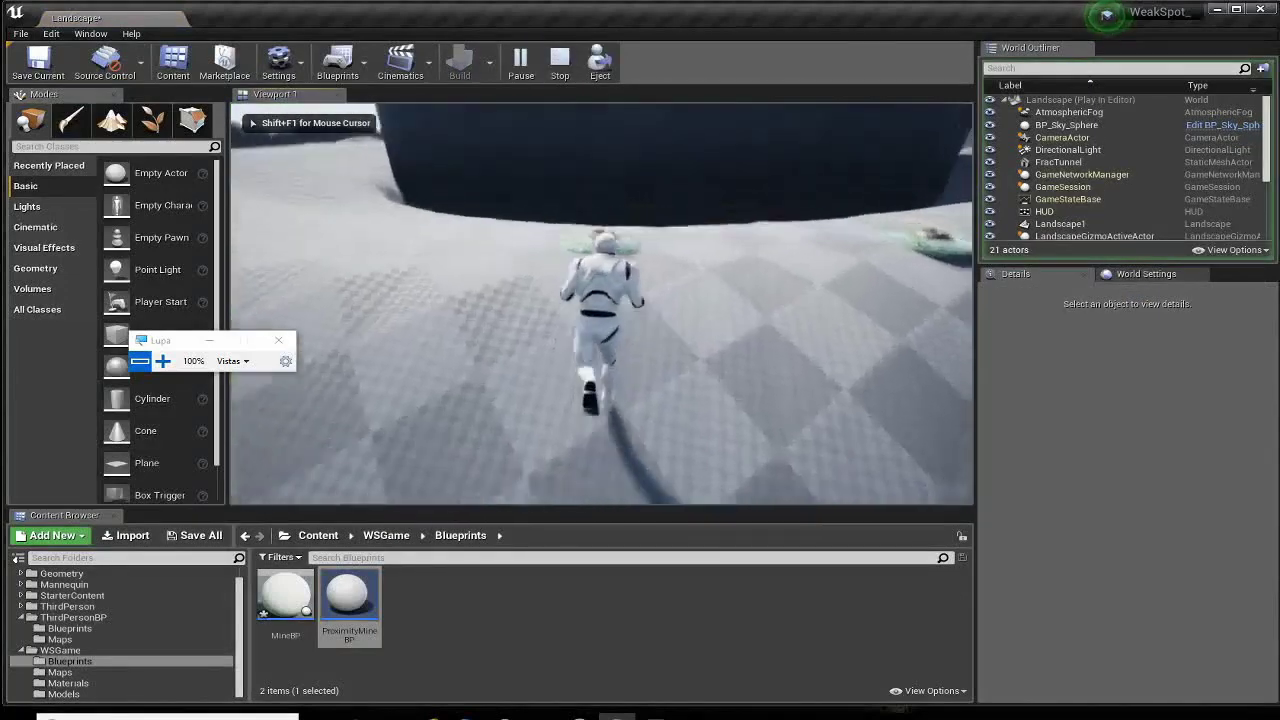
key(w)
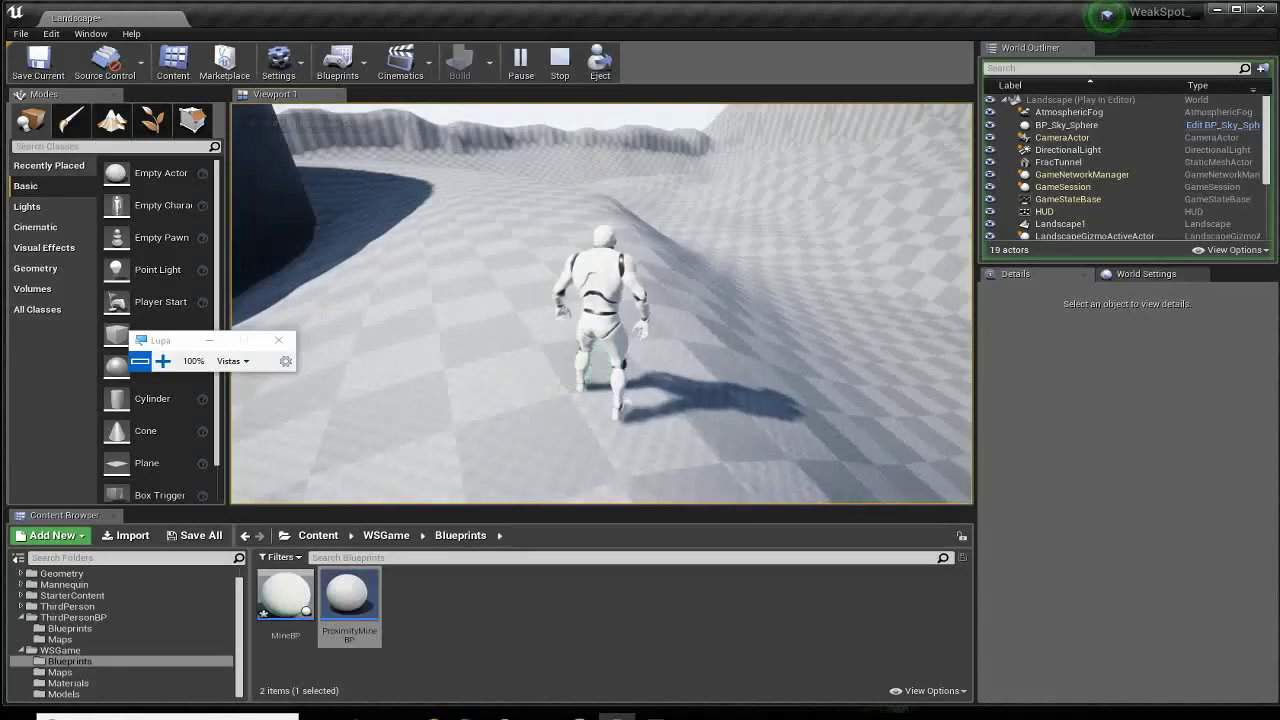
key(Escape)
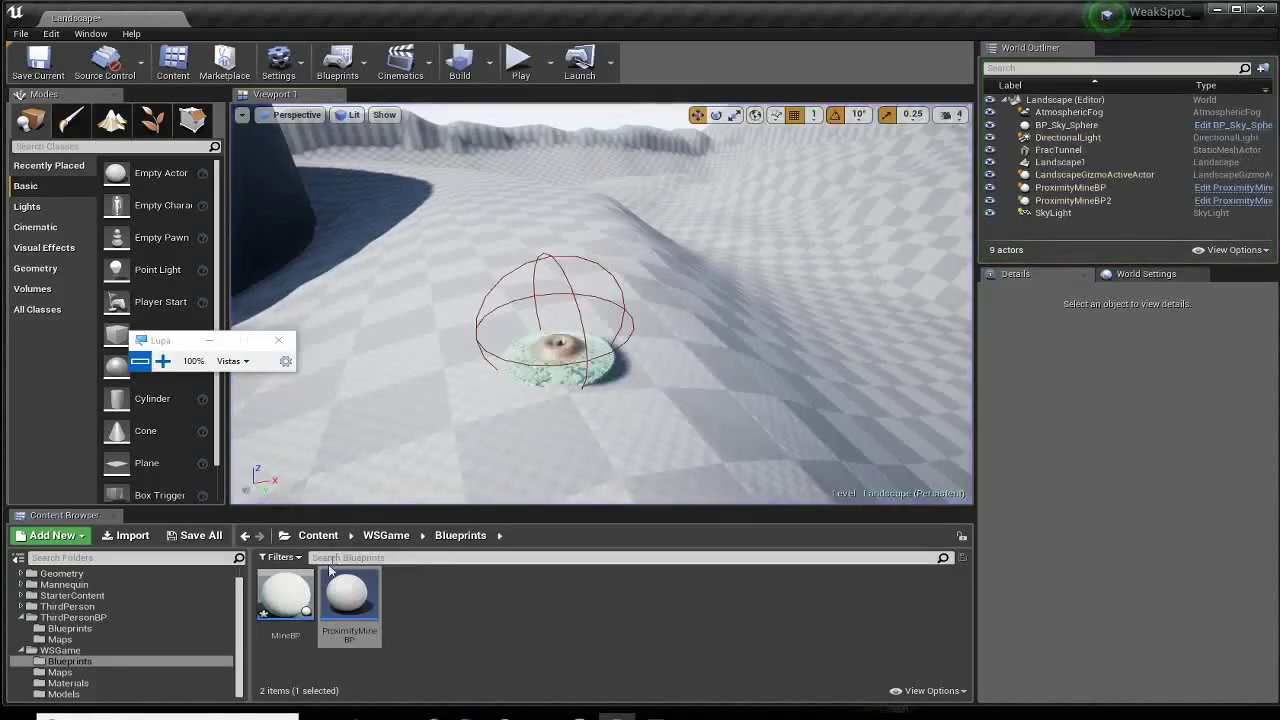
Open the ProximityMineBP blueprint and bring its Spawn Emitter at Location node into view.
double_click(367, 602)
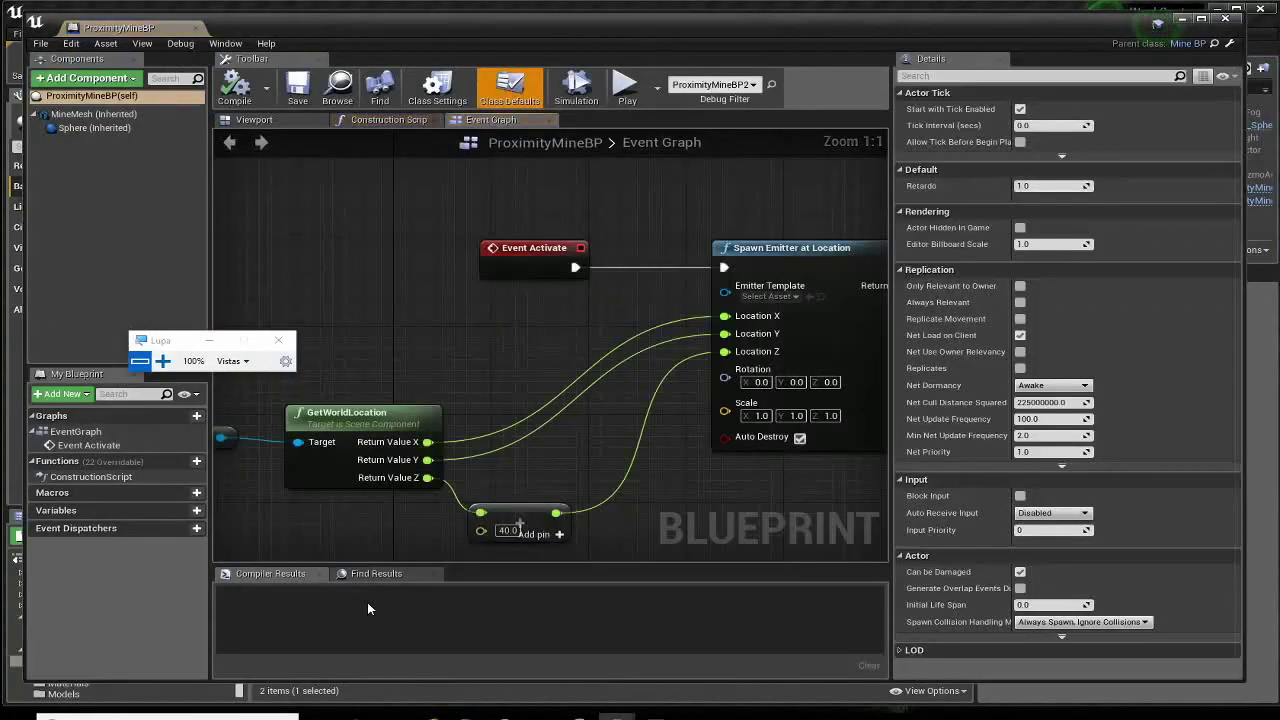
right_drag(533, 350, 454, 369)
scroll(520, 353, up, 2)
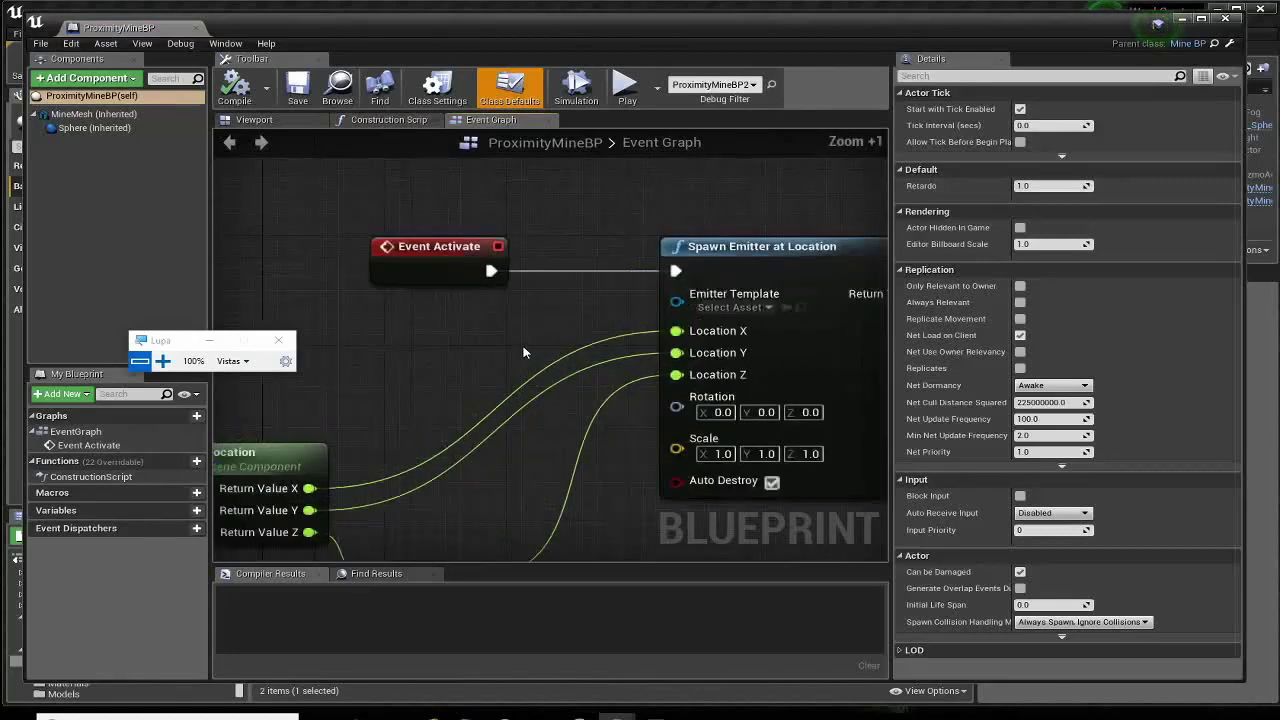
scroll(515, 340, up, 1)
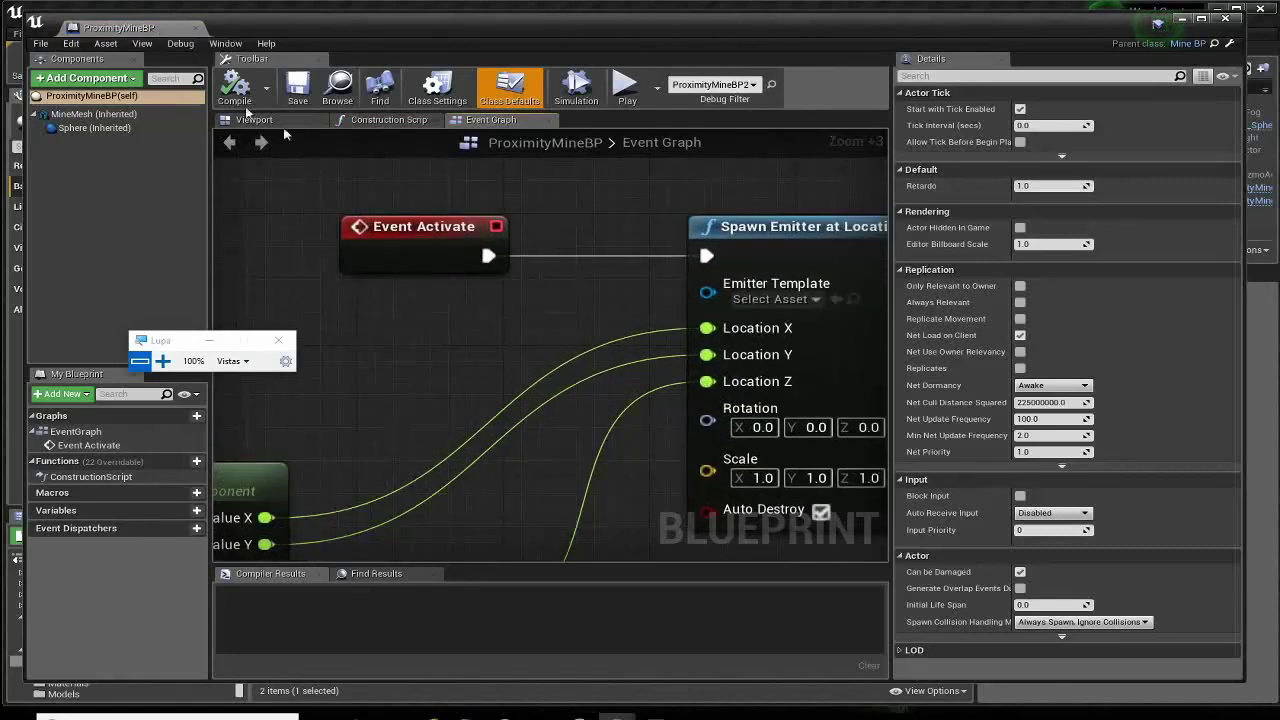
right_drag(545, 329, 386, 300)
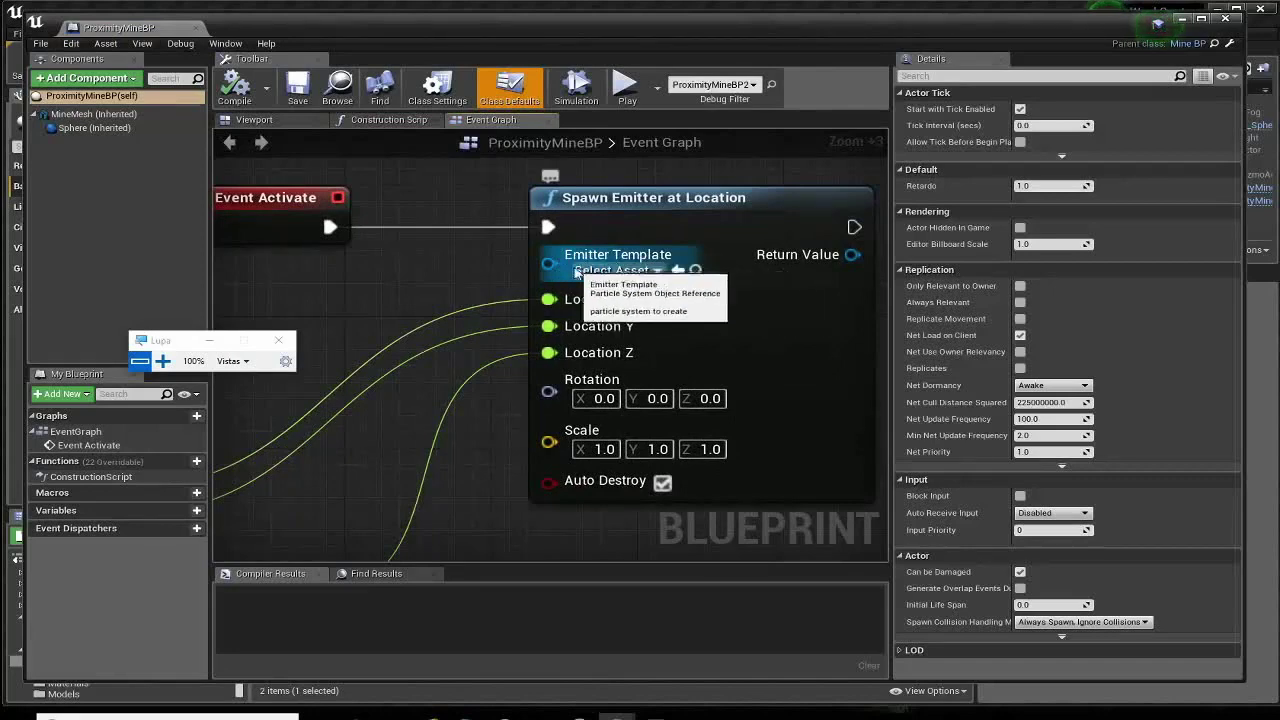
Set the Spawn Emitter at Location template to P_Explosion and save the blueprint.
click(657, 272)
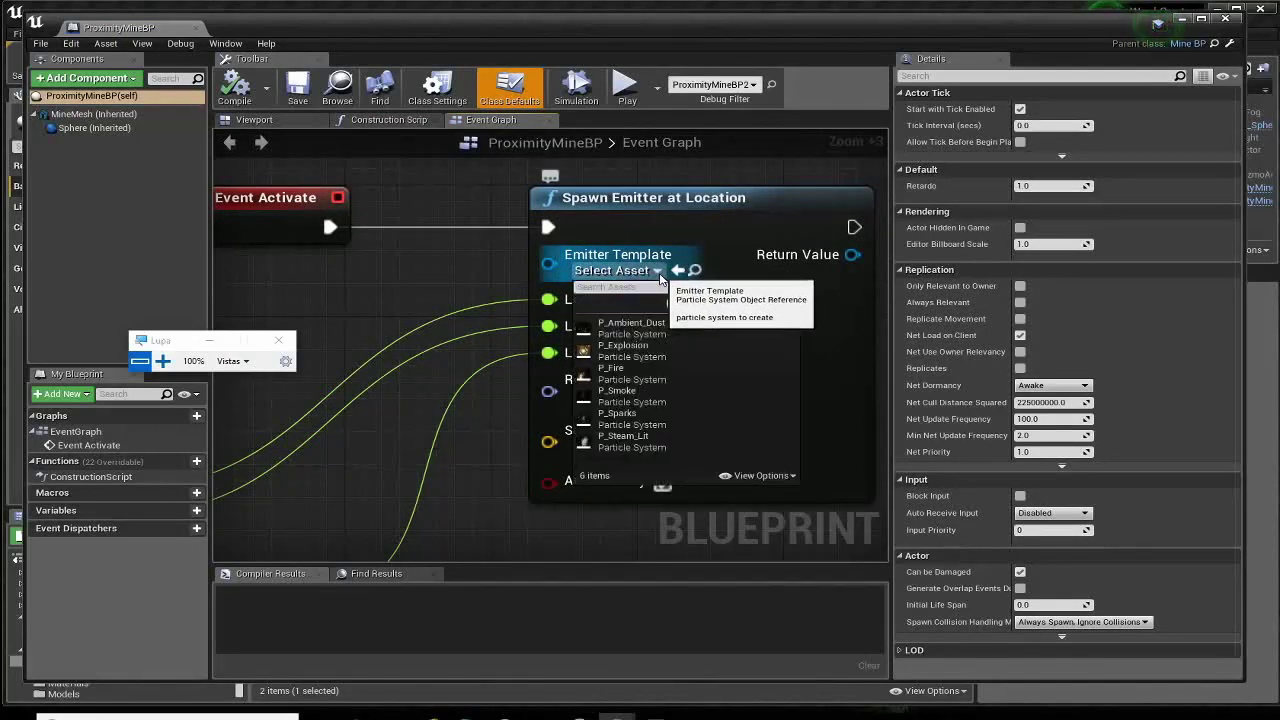
text(explo)
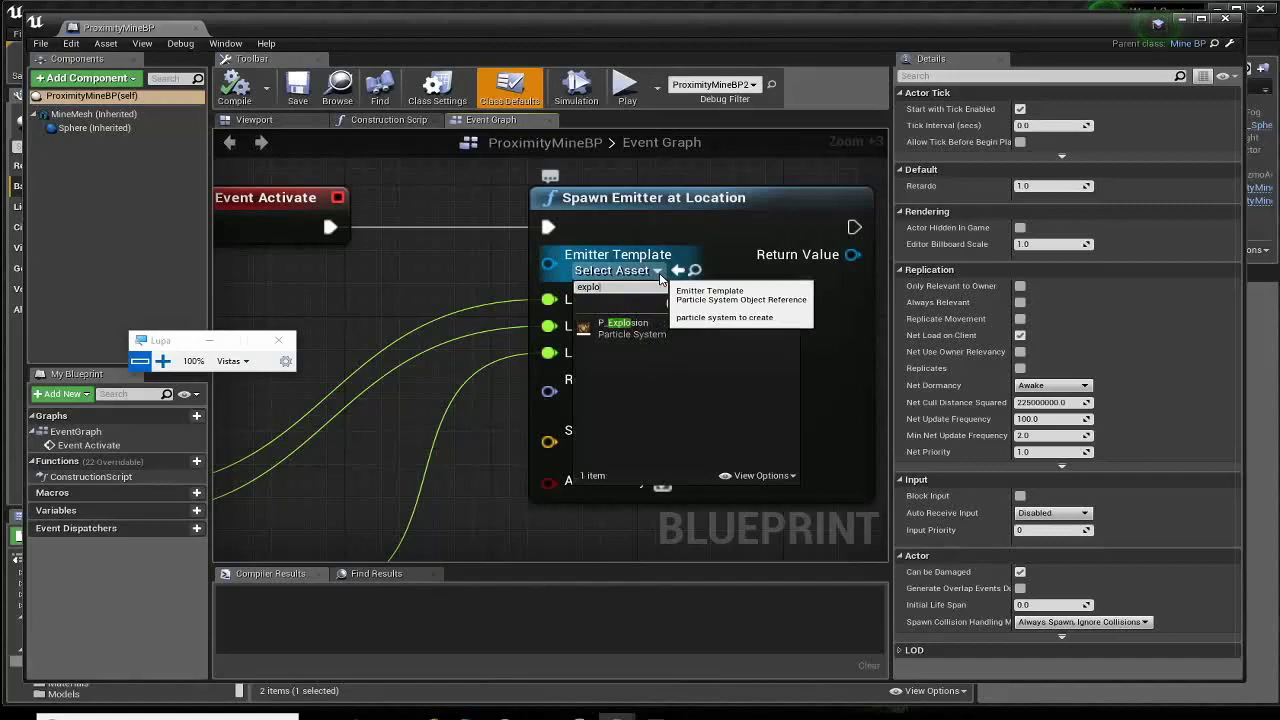
click(622, 325)
click(300, 100)
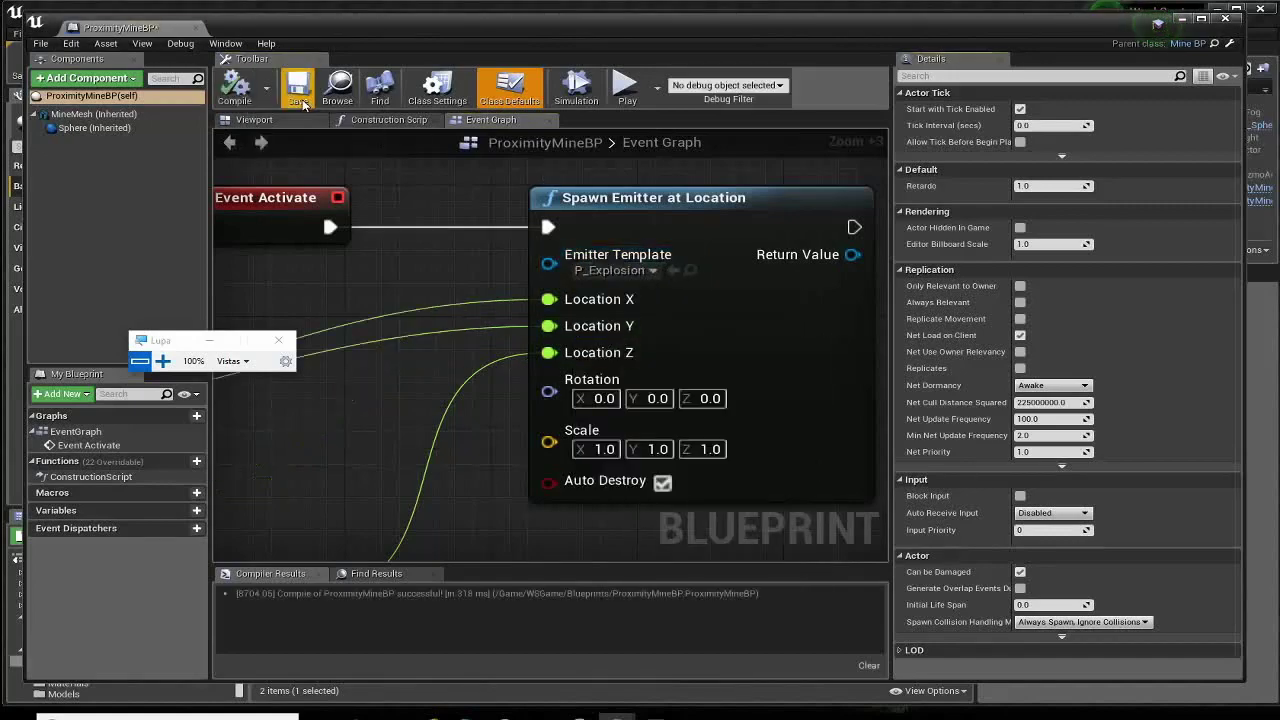
click(1225, 18)
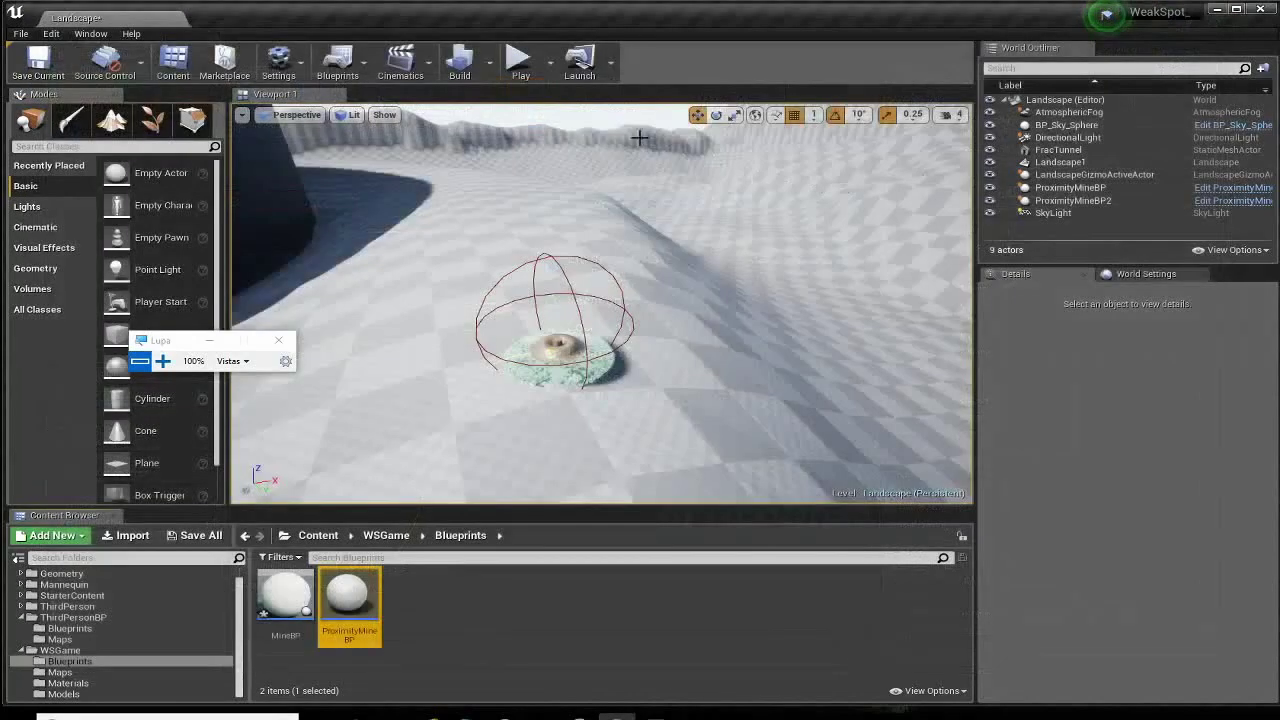
click(520, 62)
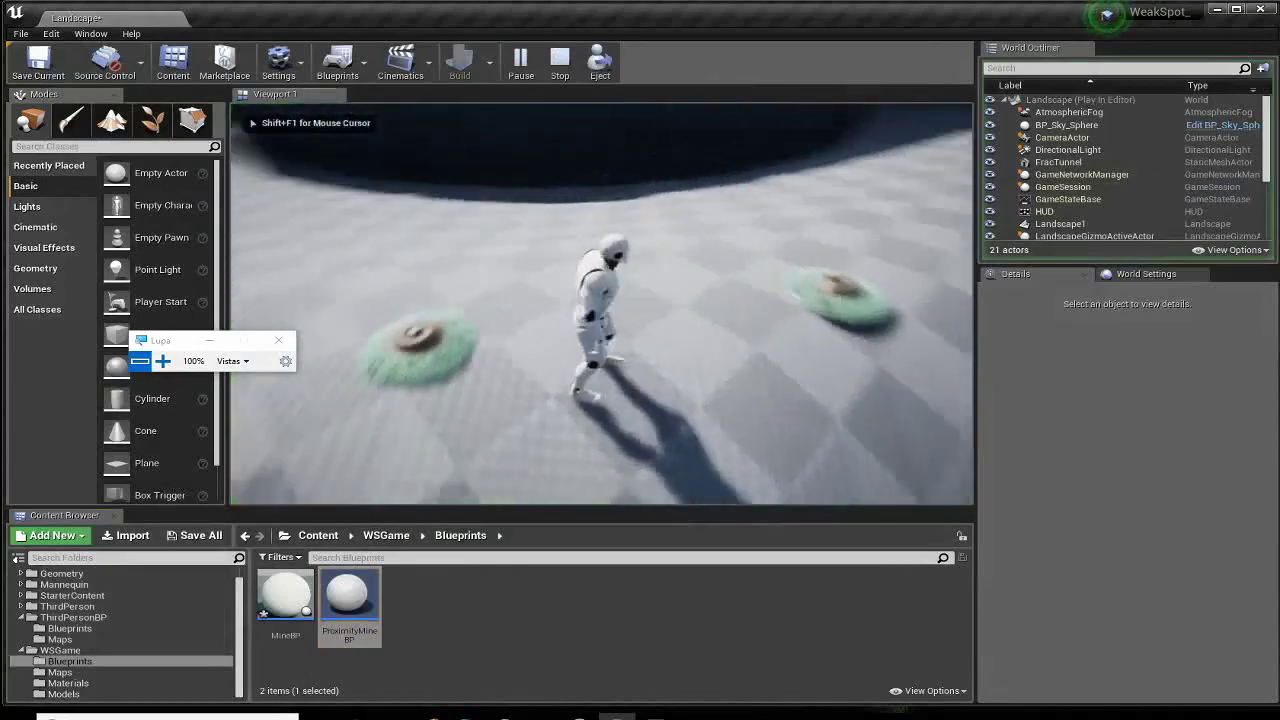
key(w)
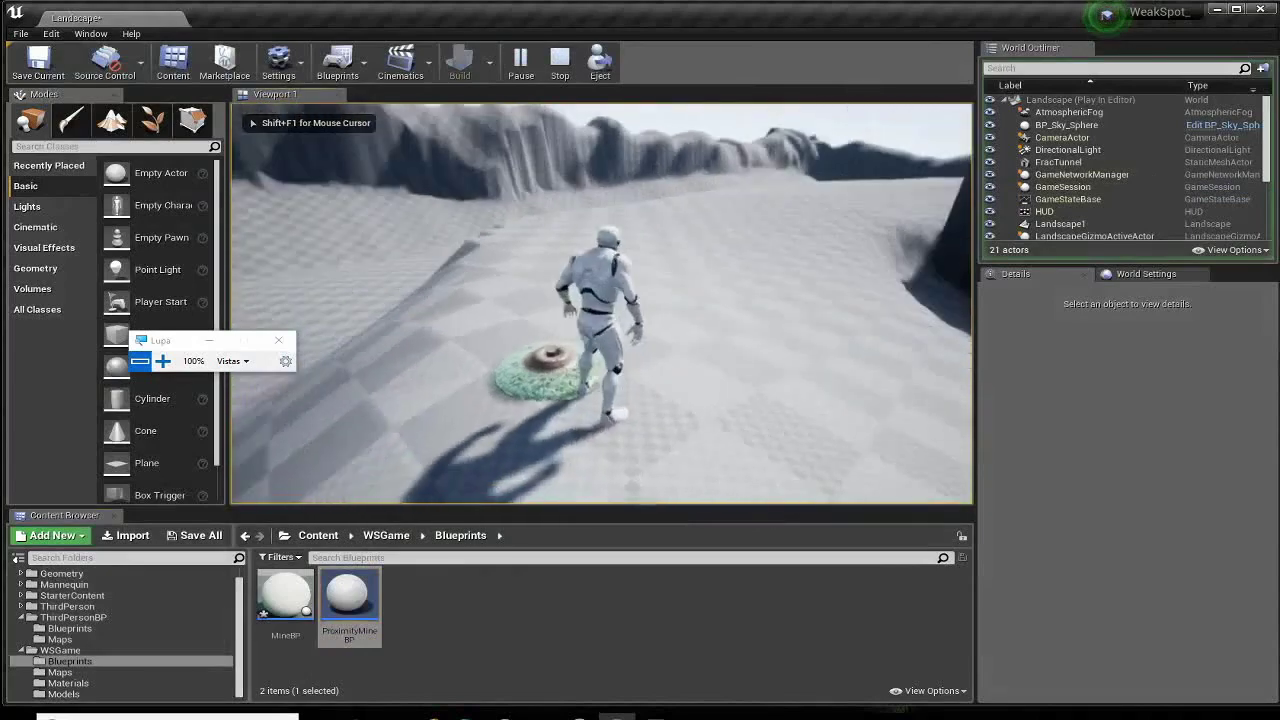
key(w)
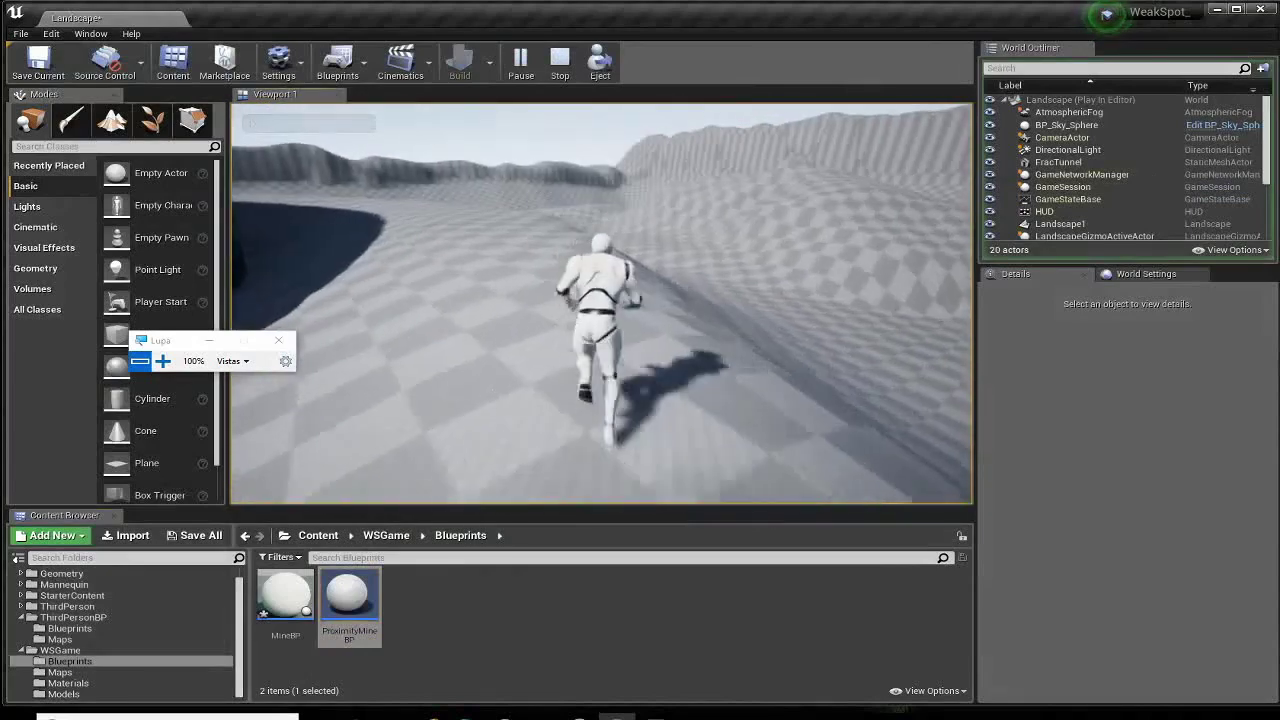
key(w)
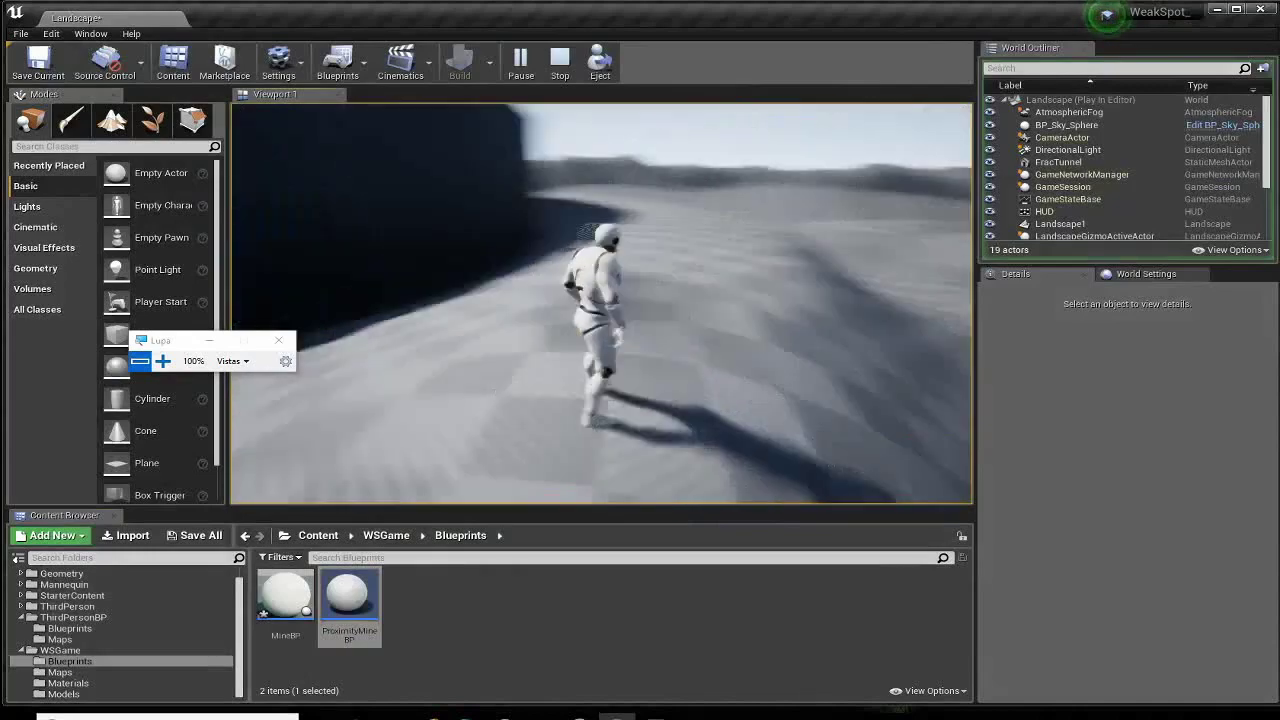
key(Escape)
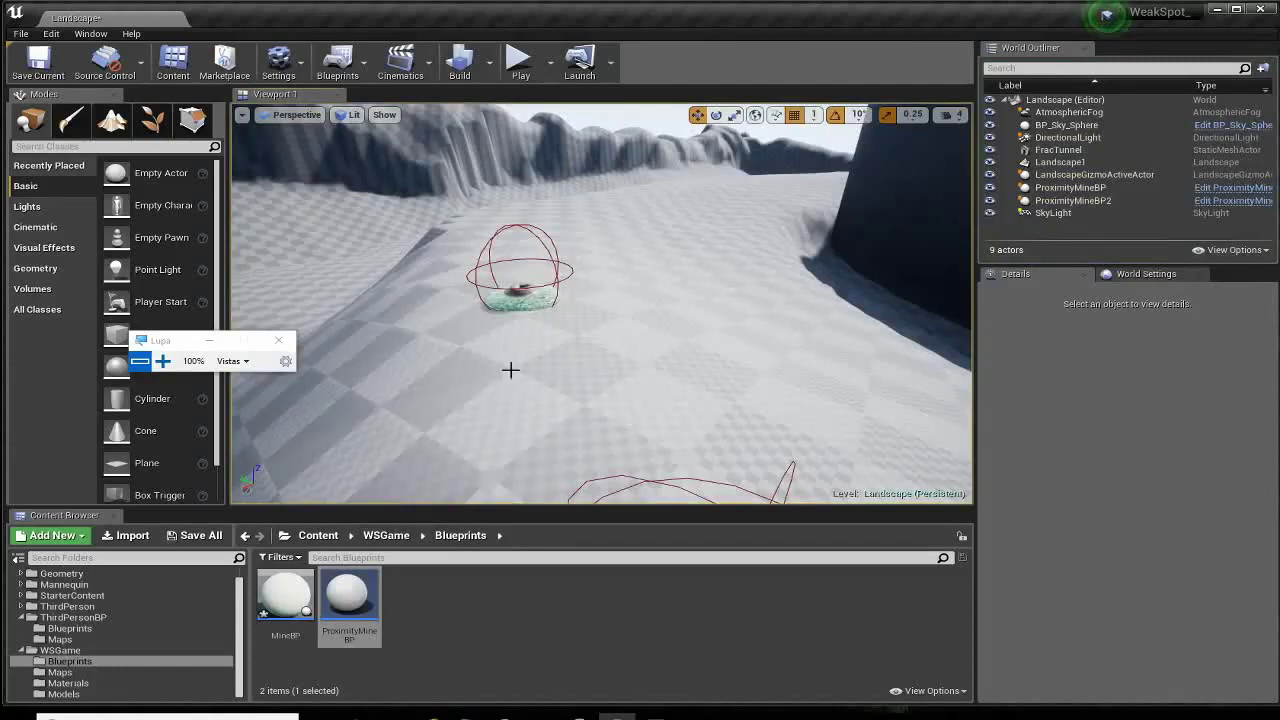
right_drag(510, 370, 466, 188)
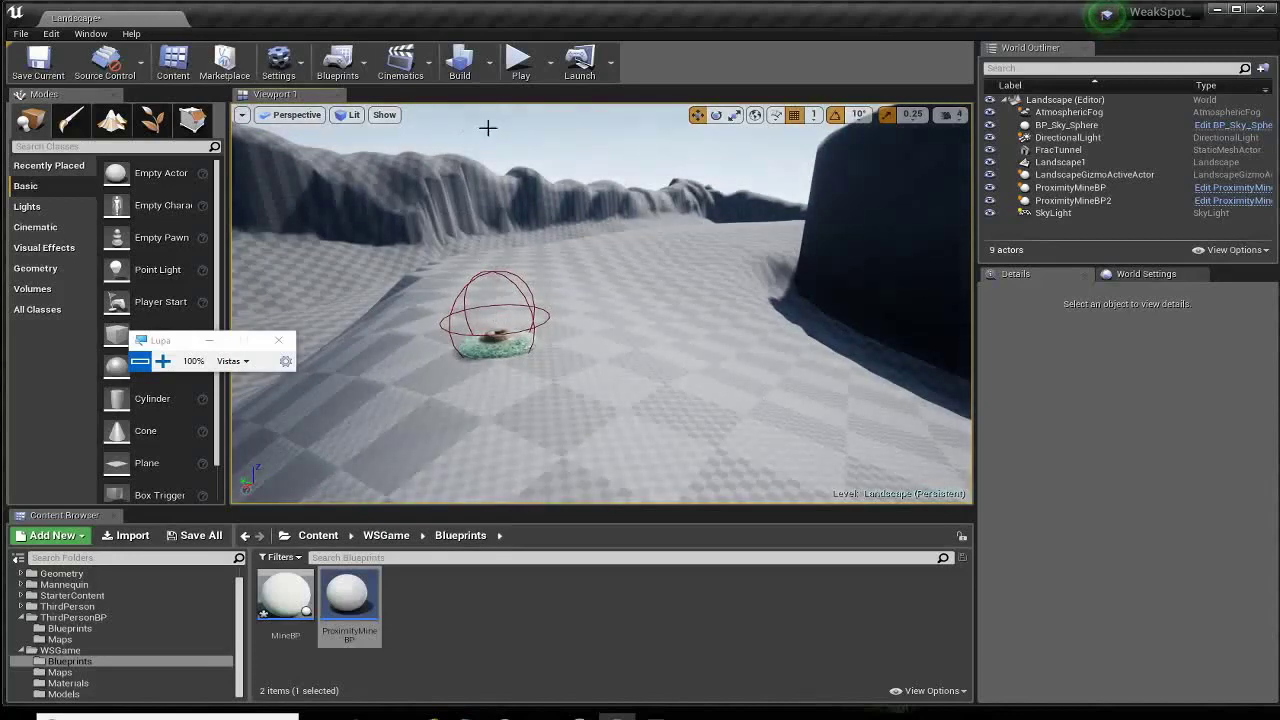
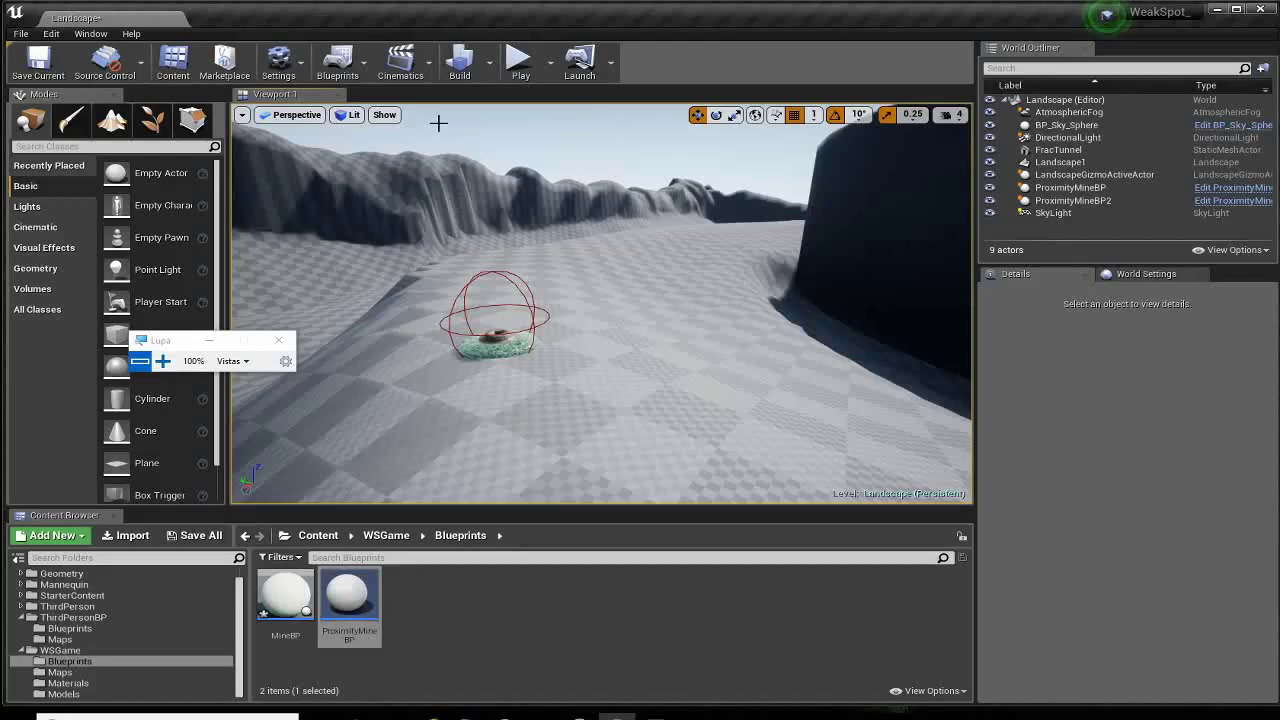
Review MineBP's event graph (overlap event, Delay and Activate nodes), then close it.
double_click(293, 598)
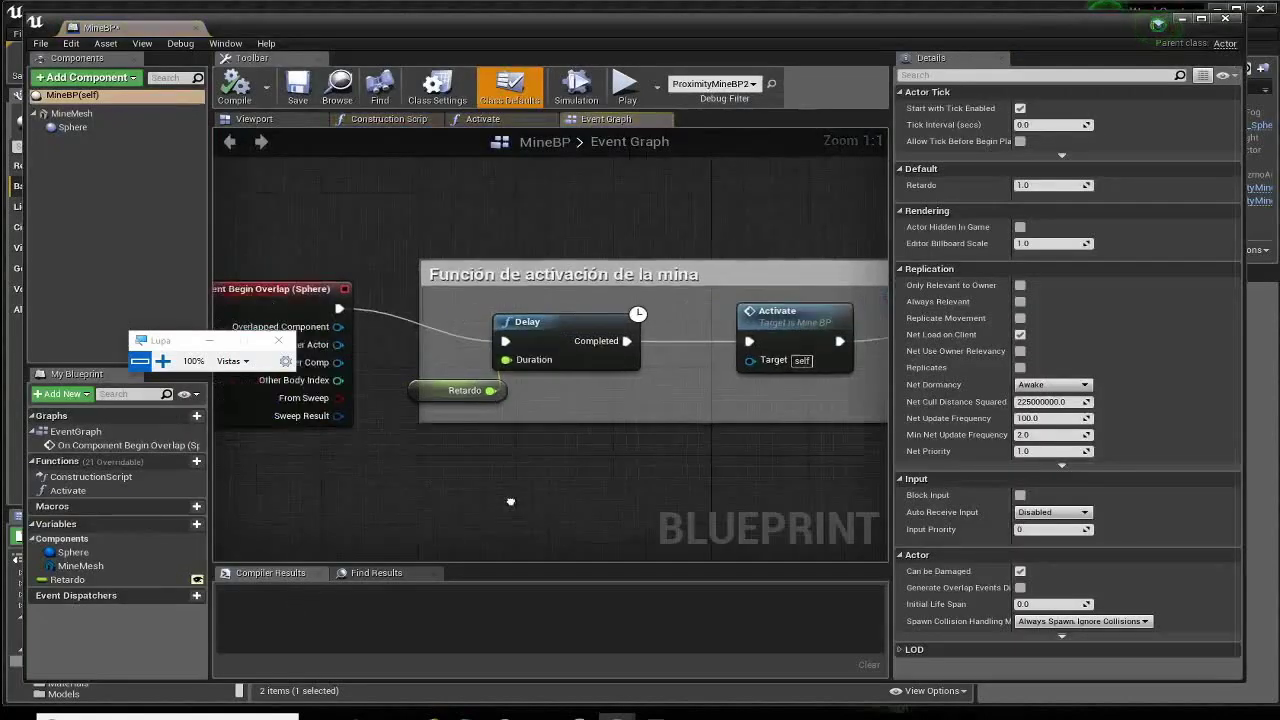
mouse_move(510, 501)
right_down()
mouse_move(701, 520)
mouse_move(526, 448)
right_up()
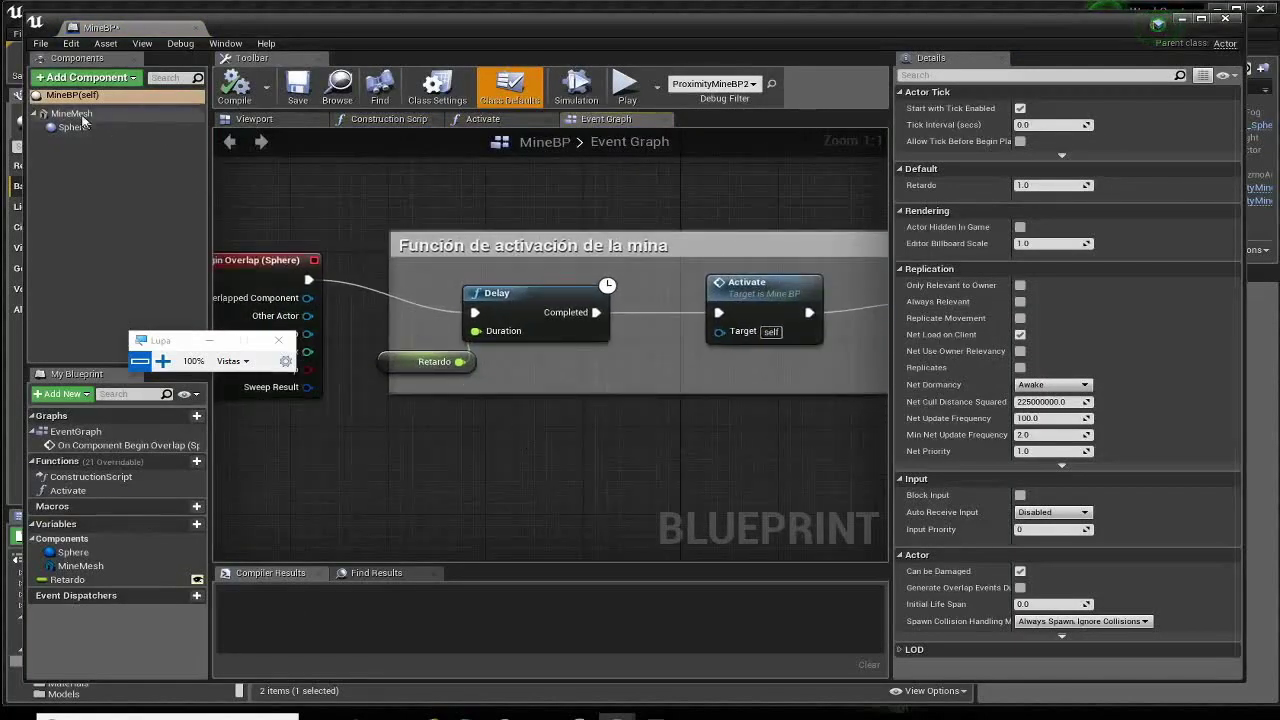
right_drag(686, 500, 614, 531)
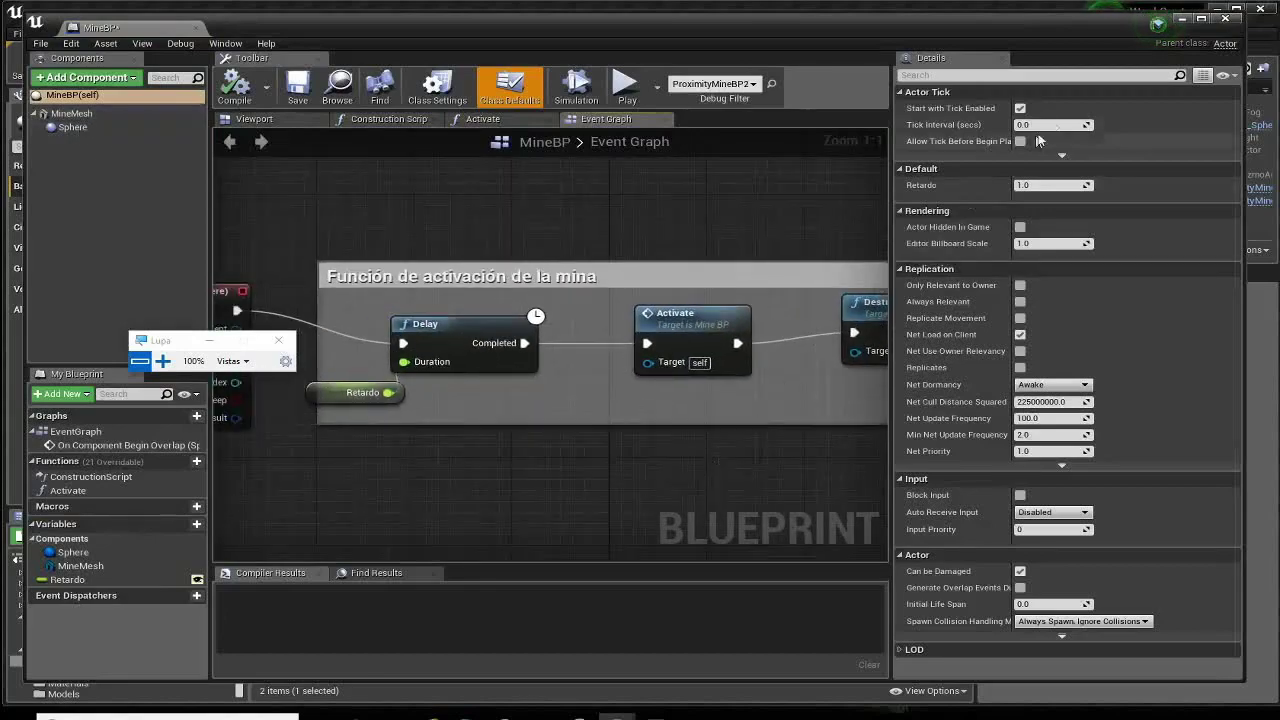
click(1225, 18)
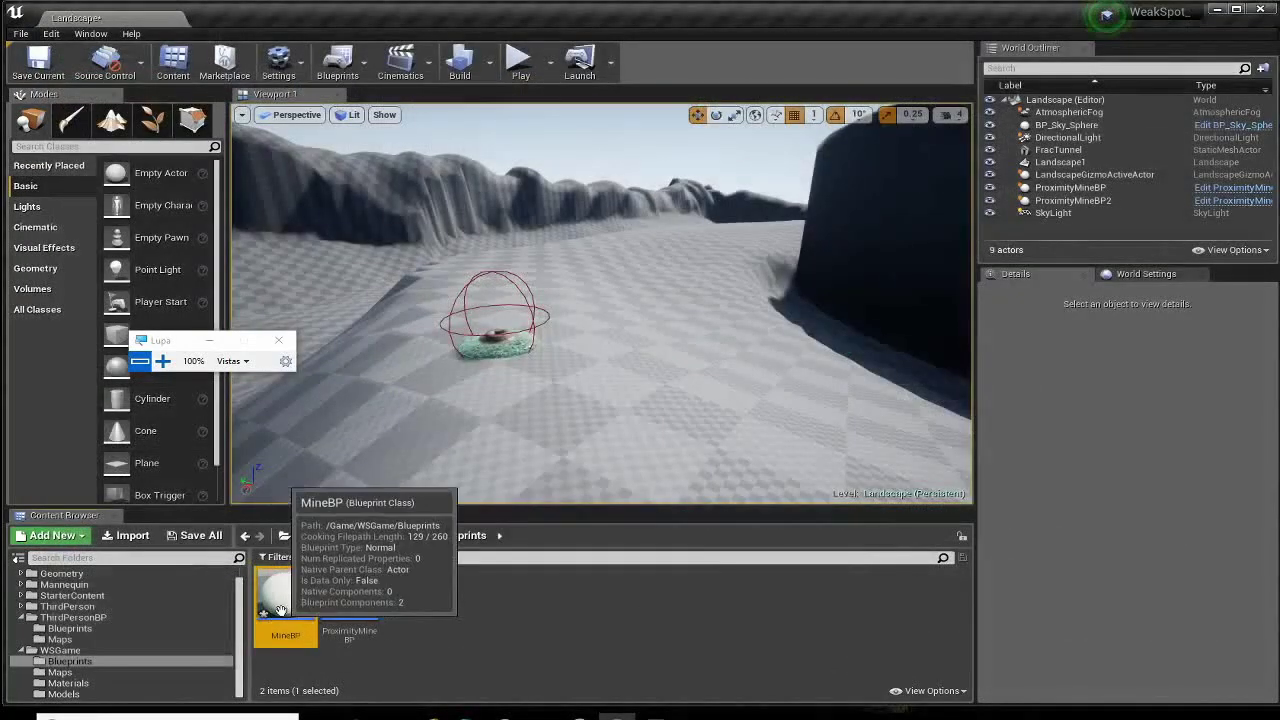
Create a child Blueprint class of MineBP named EjectionMineBP and open it.
right_click(281, 611)
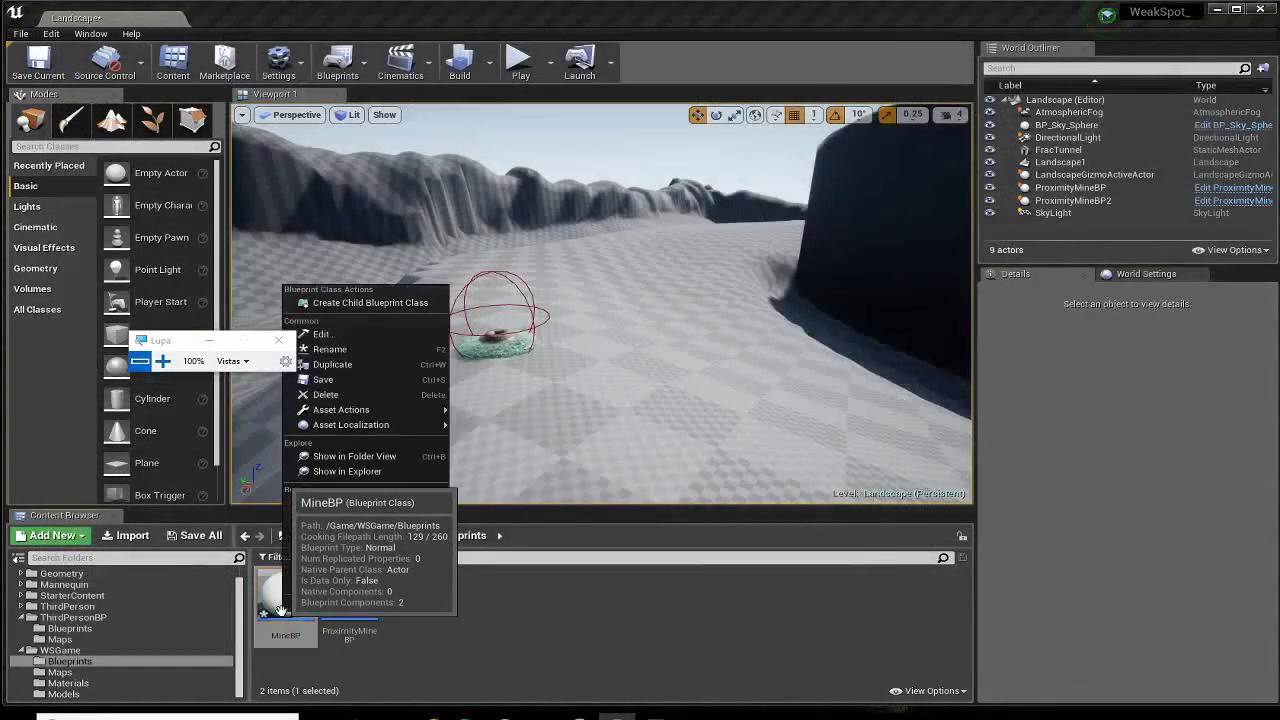
click(358, 304)
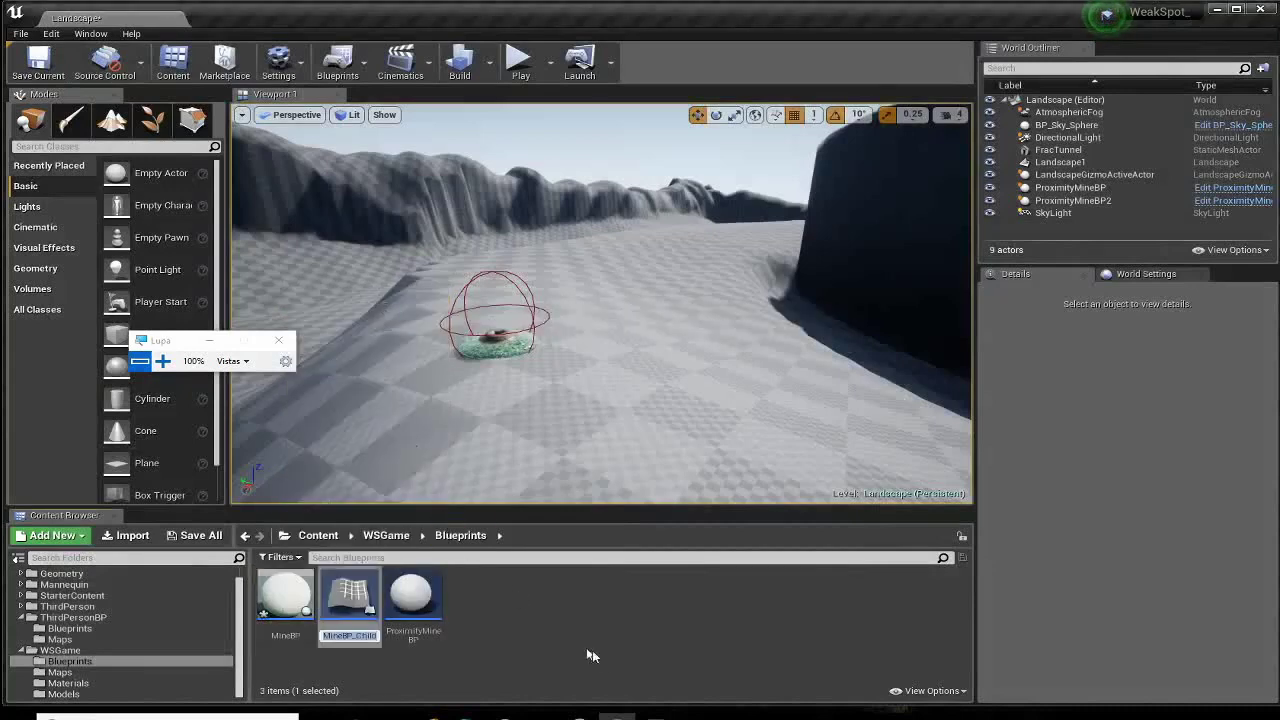
text(Fi)
key(Return)
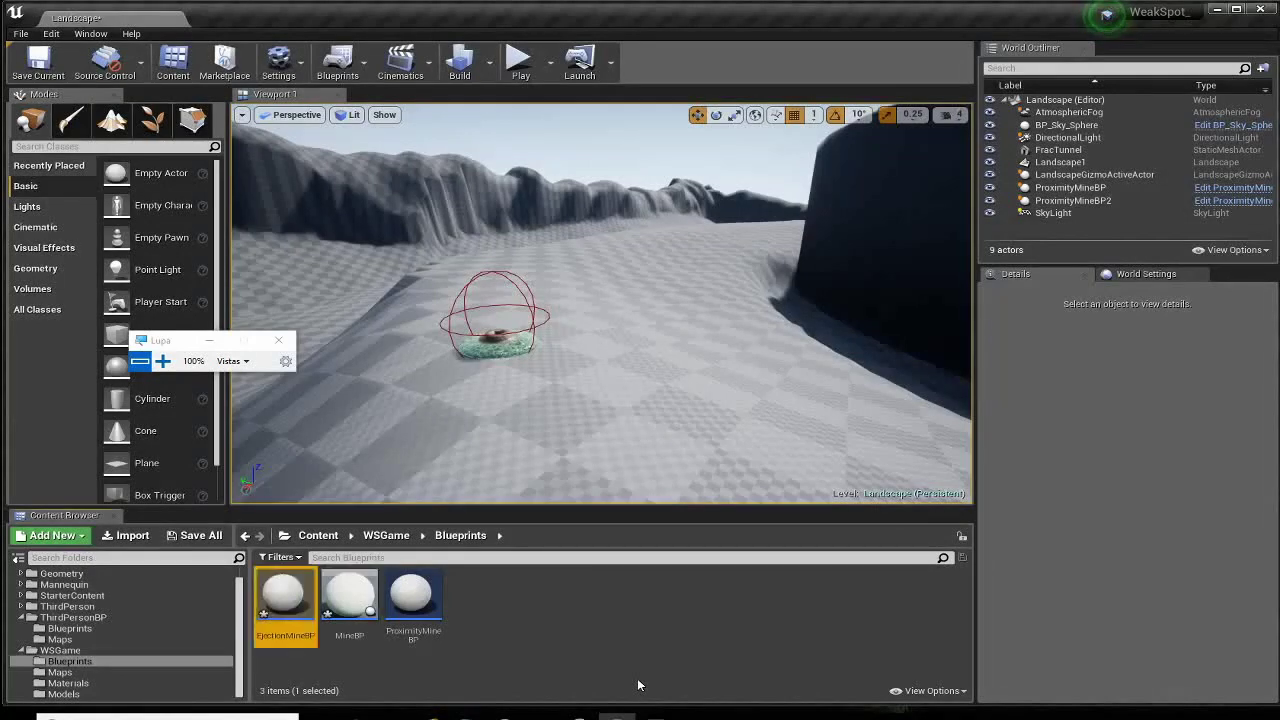
double_click(295, 612)
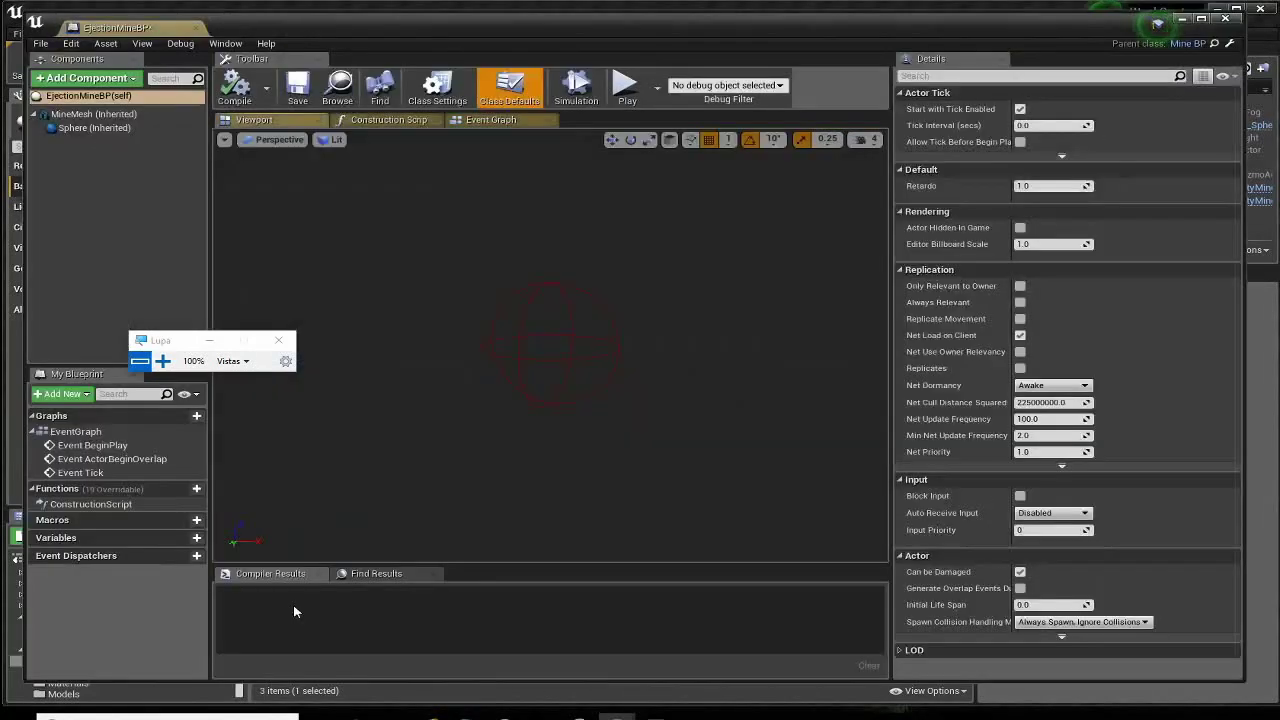
Set the inherited MineMesh's Static Mesh to EjectionMine, then compile and save EjectionMineBP.
click(72, 115)
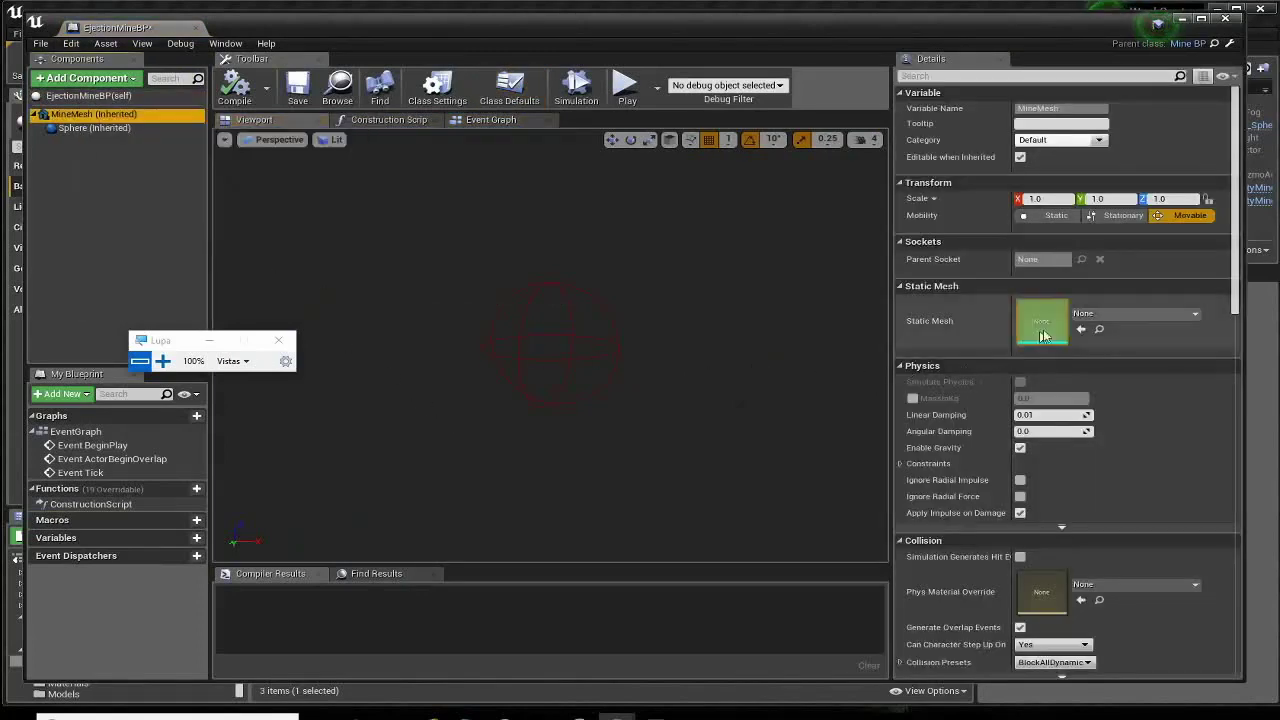
click(1083, 314)
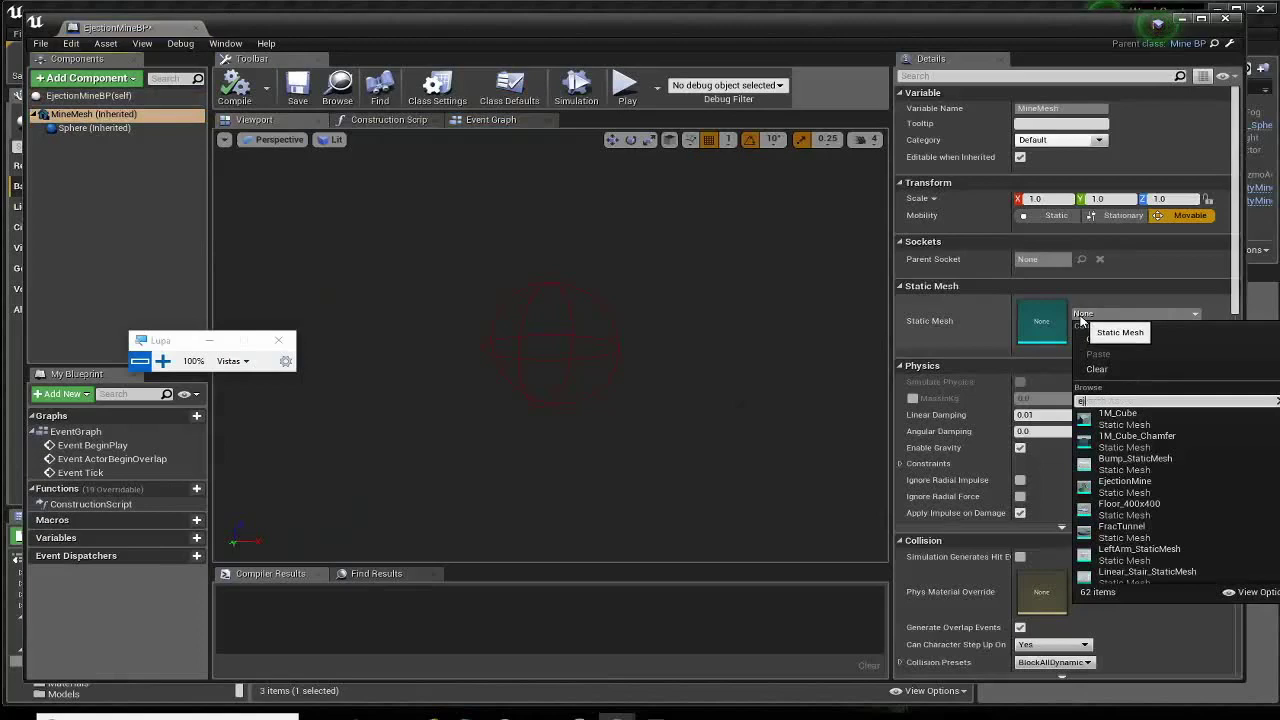
text(jec)
click(1112, 418)
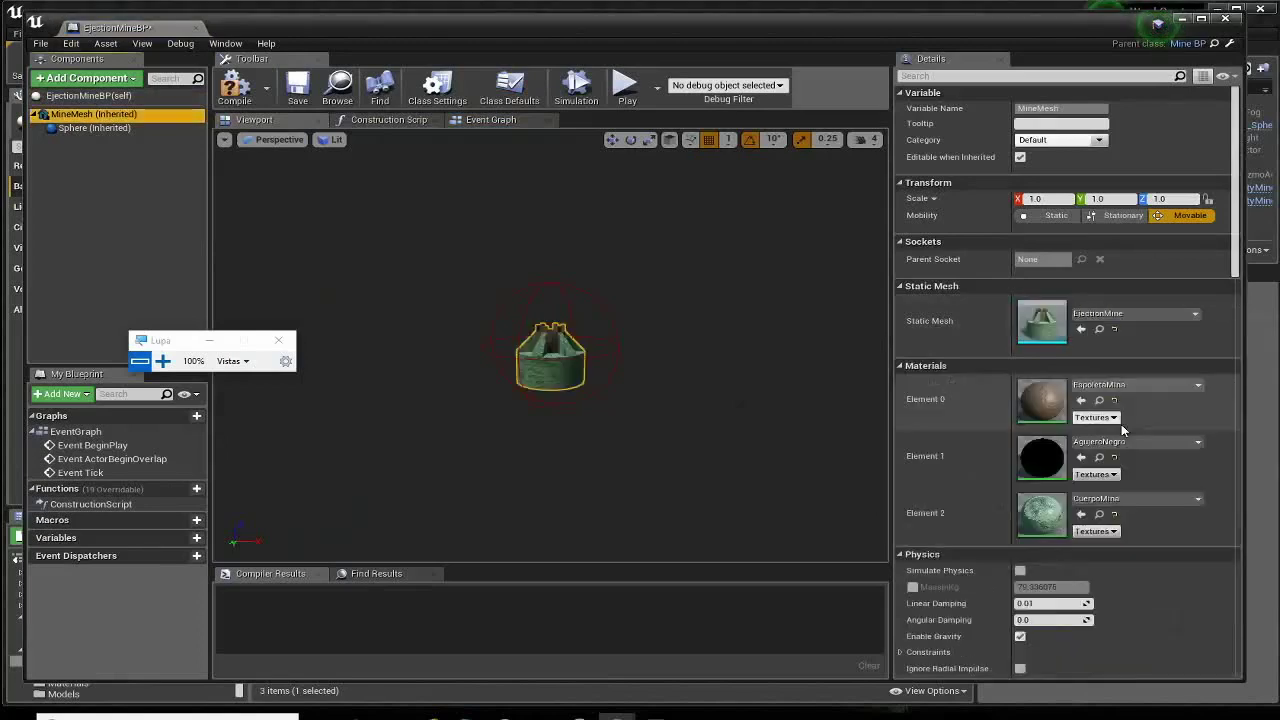
click(235, 90)
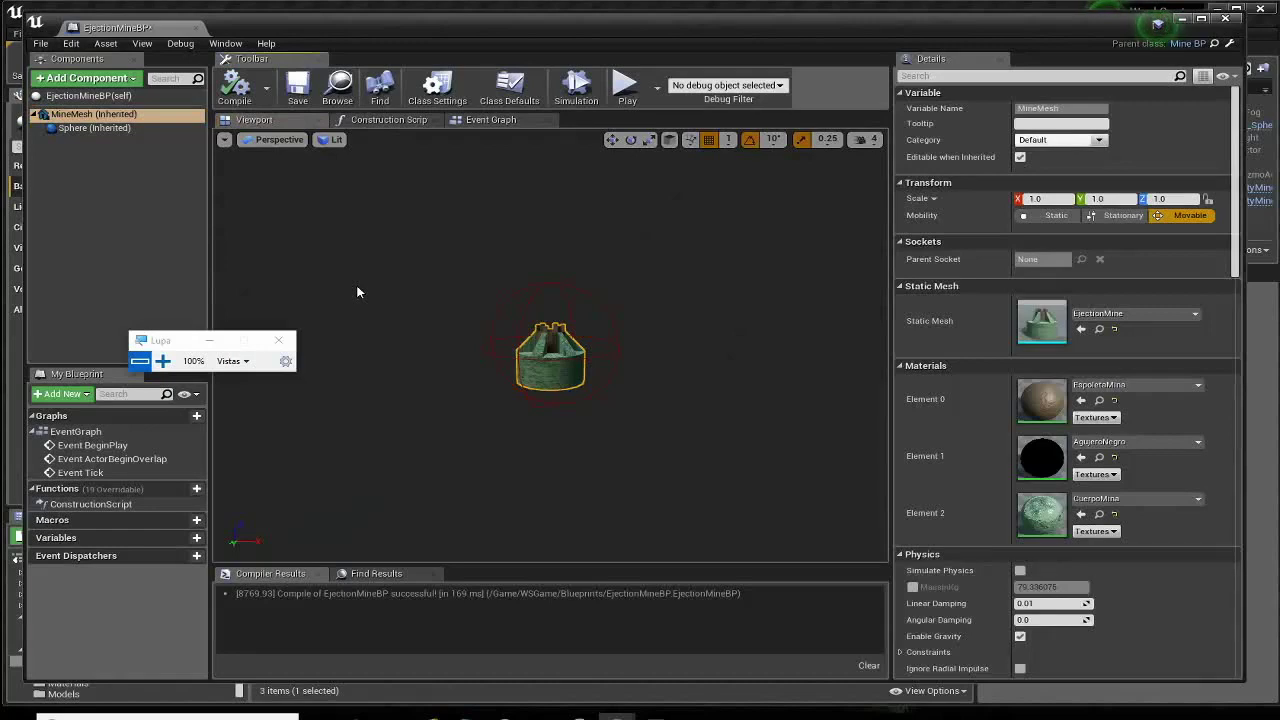
click(297, 88)
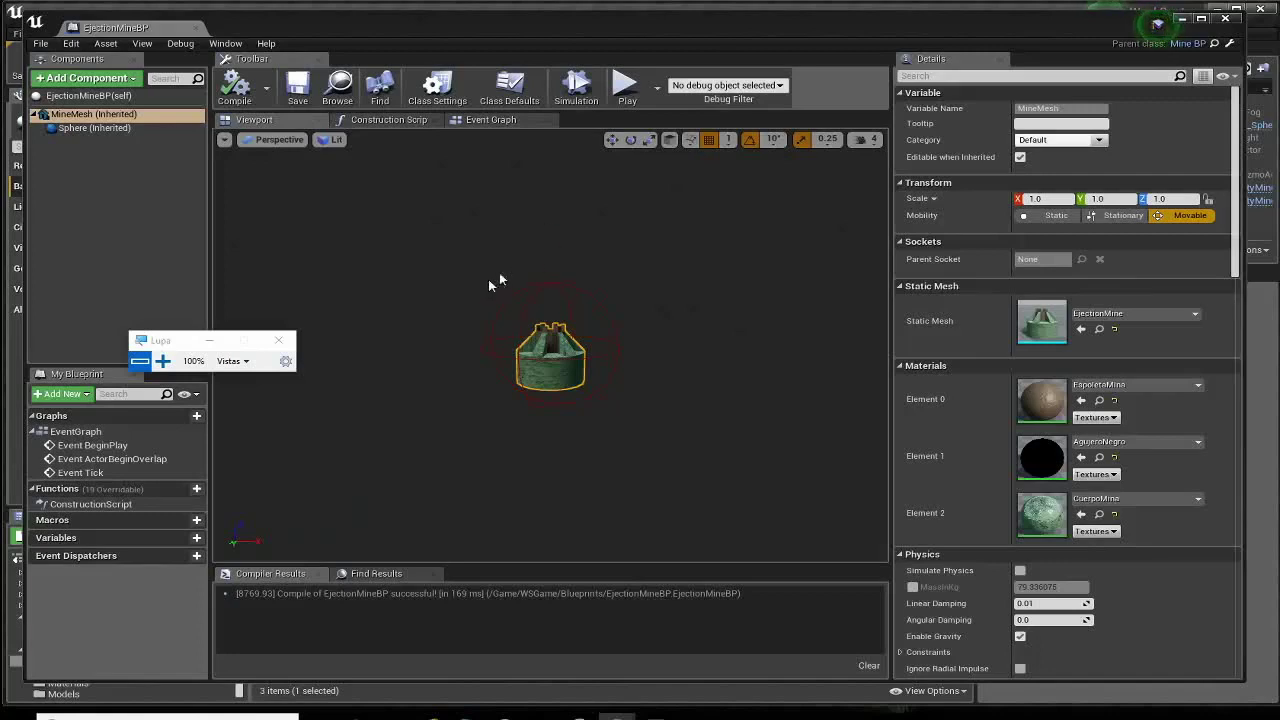
Add a StaticMesh component to EjectionMineBP and raise it above the mine.
click(98, 78)
text(st)
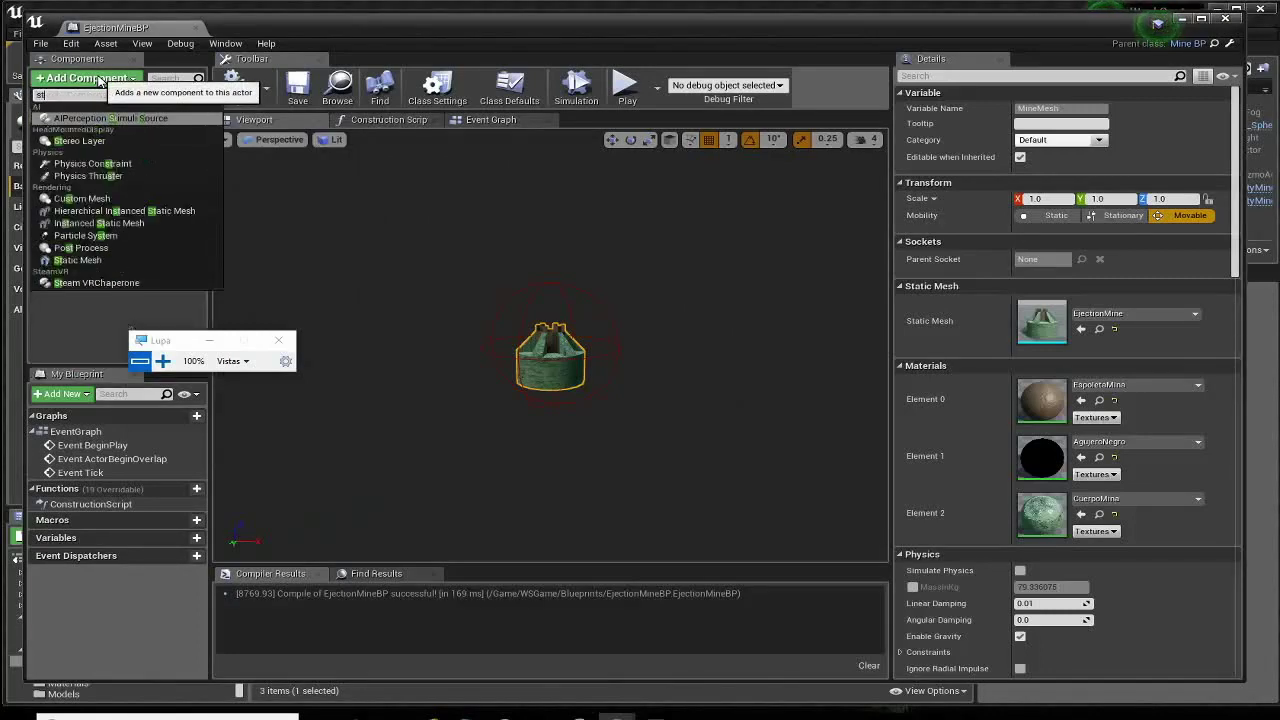
text(atic)
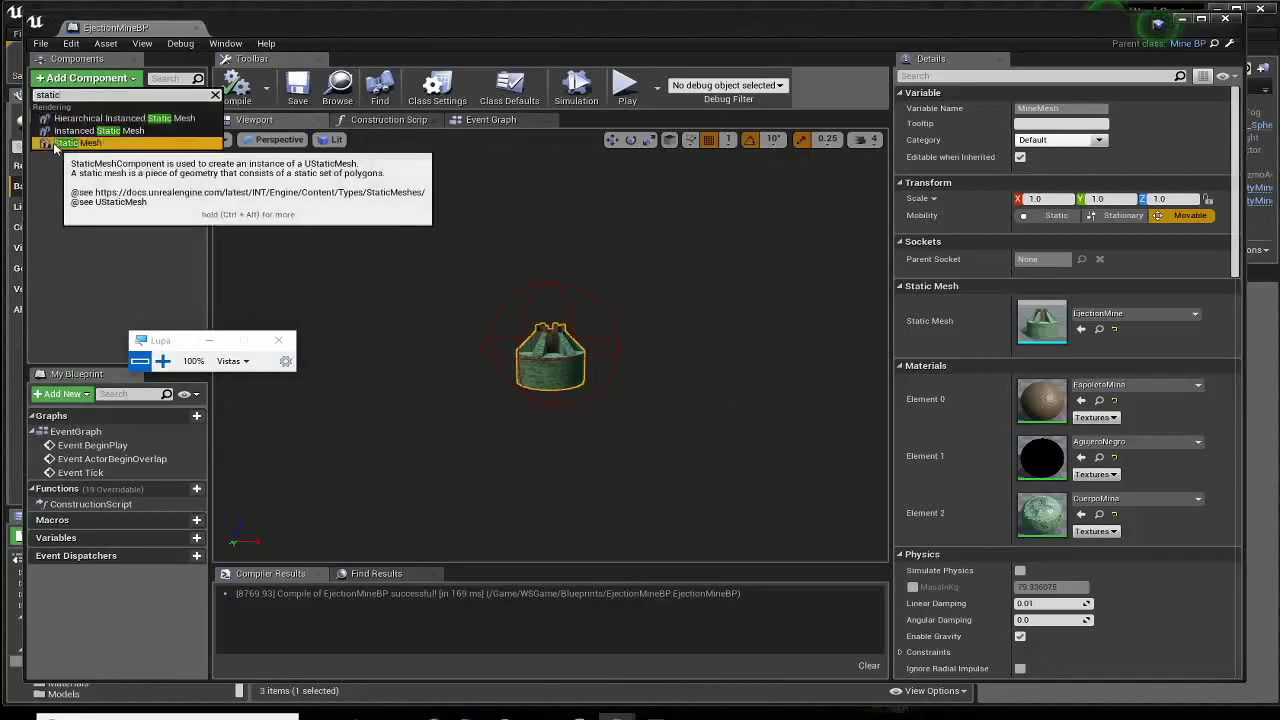
click(53, 142)
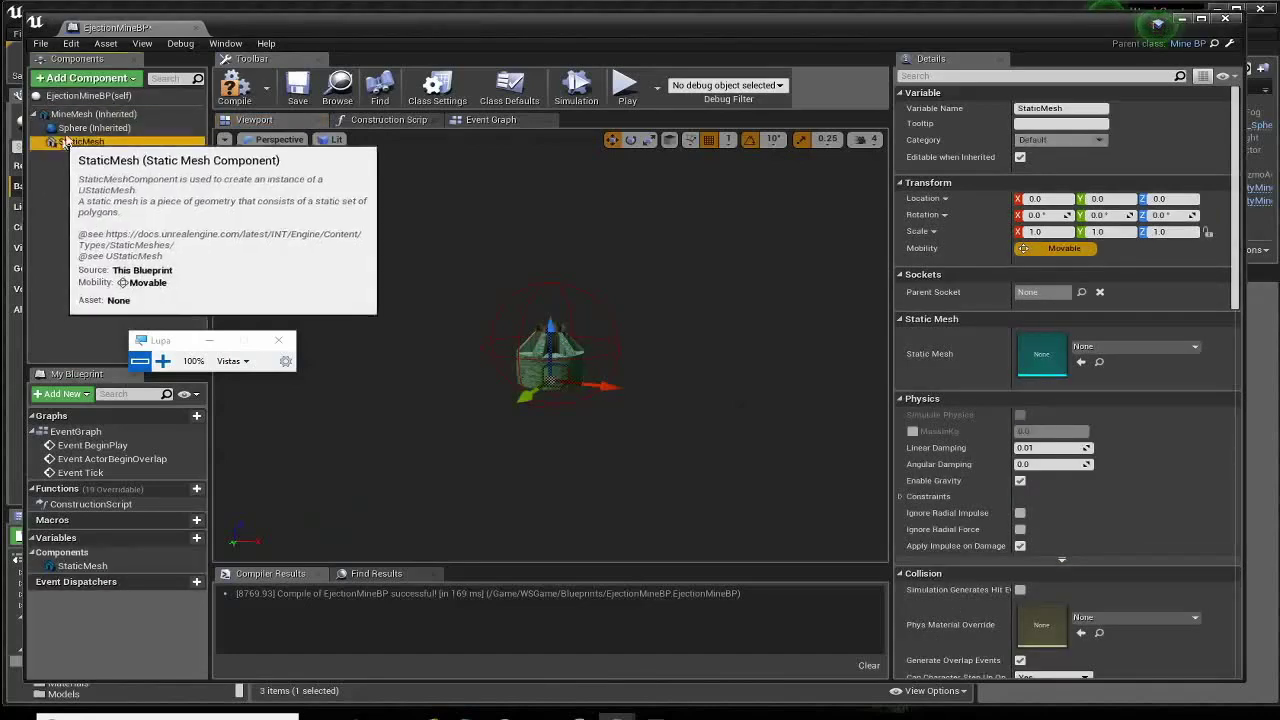
click(80, 116)
click(80, 141)
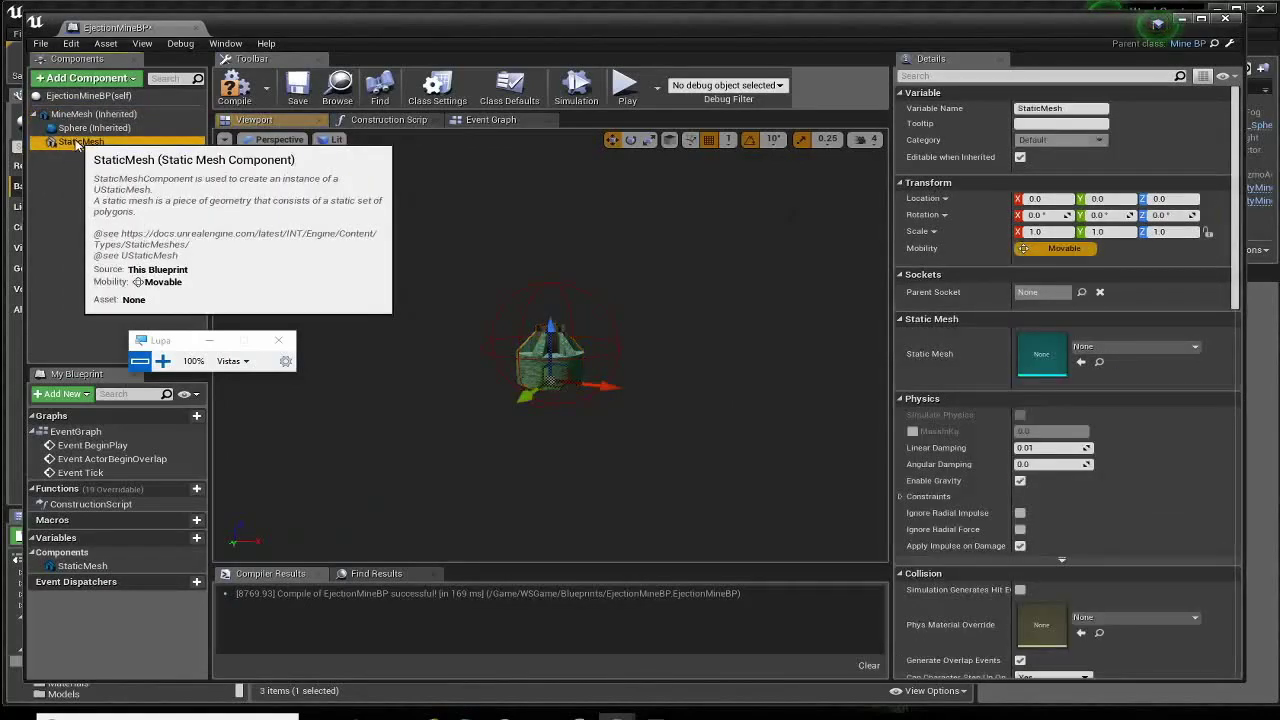
drag(547, 331, 563, 258)
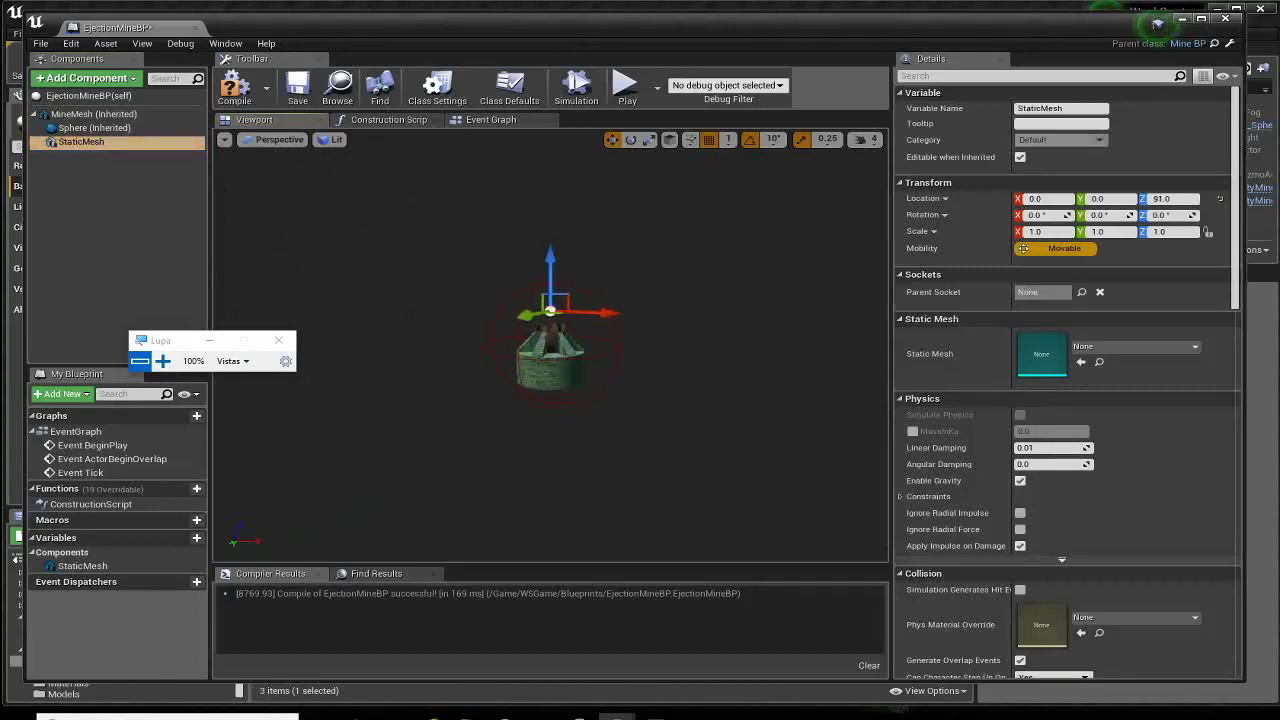
drag(550, 450, 550, 380)
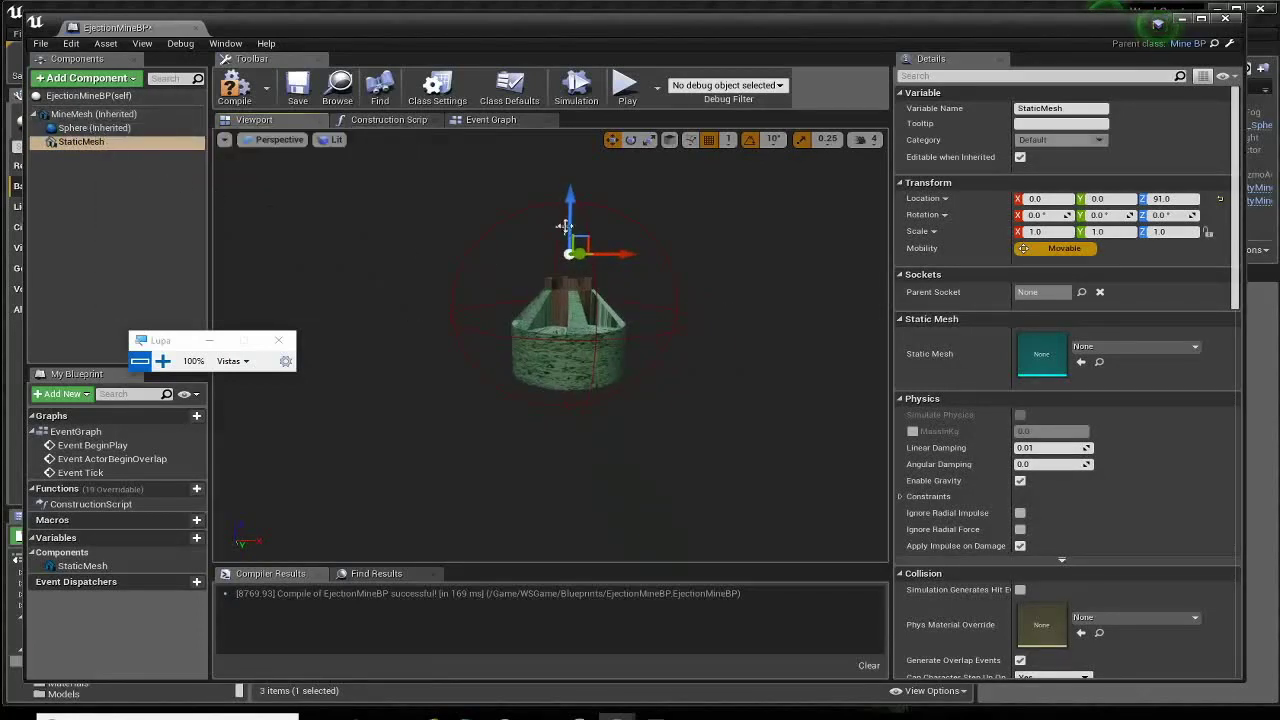
Give the new component the Shape_Sphere mesh and scale it to 0.3.
click(1172, 348)
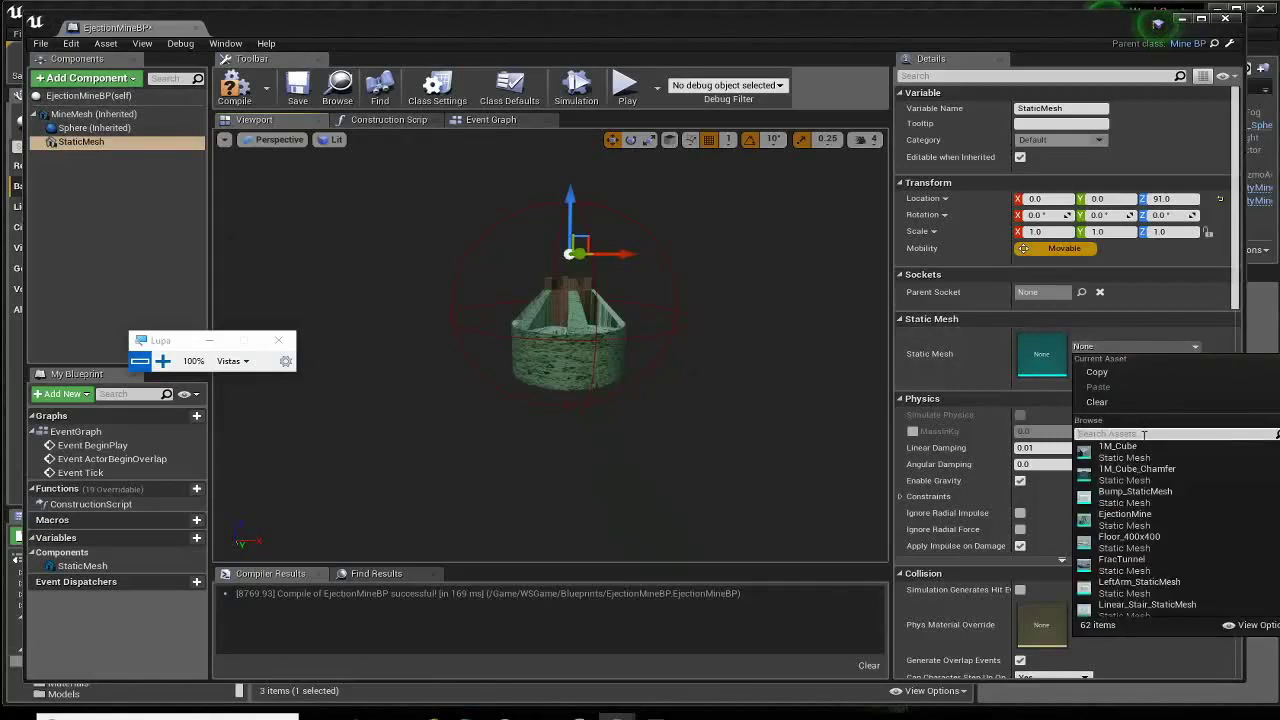
text(sphere)
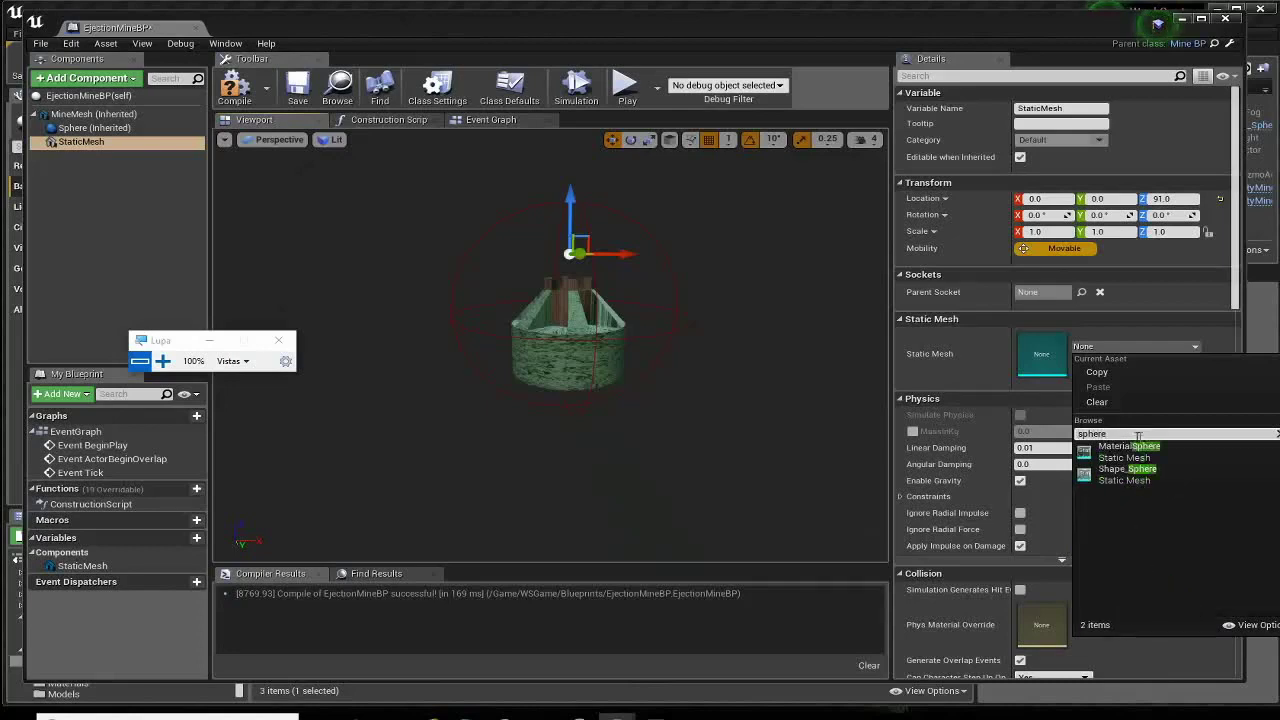
click(1127, 468)
right_drag(742, 347, 677, 272)
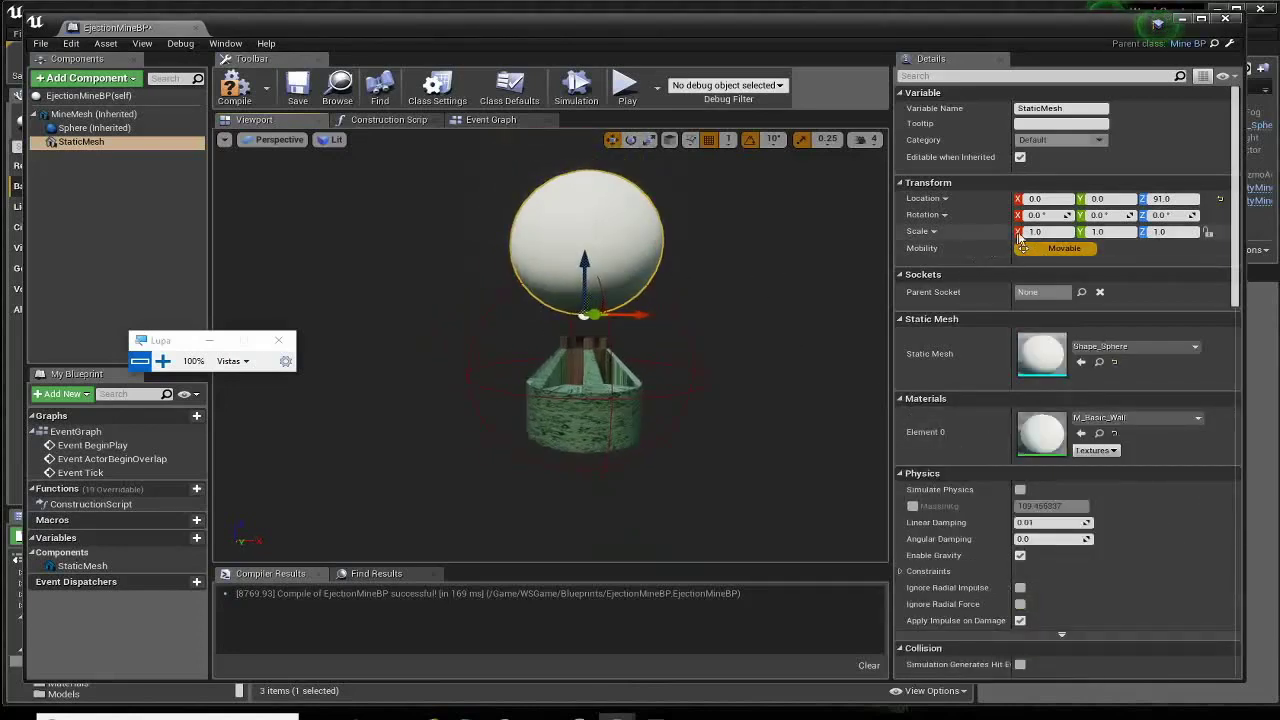
click(1045, 232)
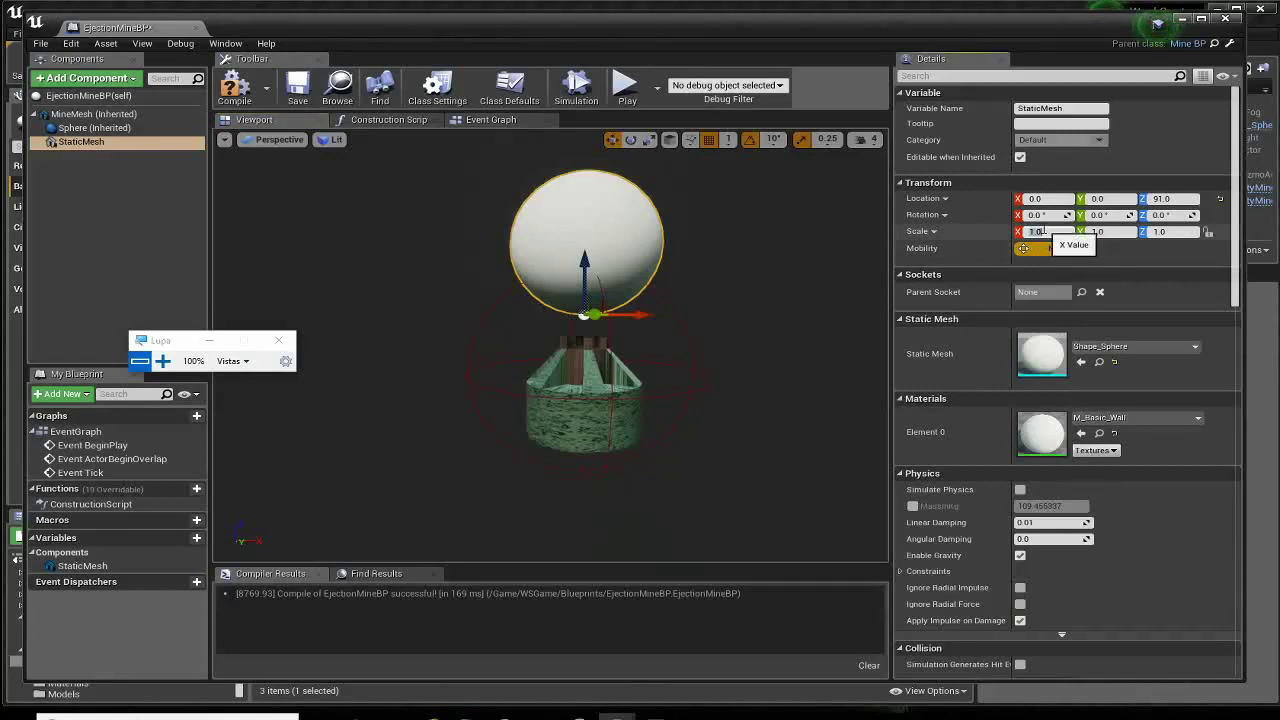
text(0.3)
key(Tab)
key(Tab)
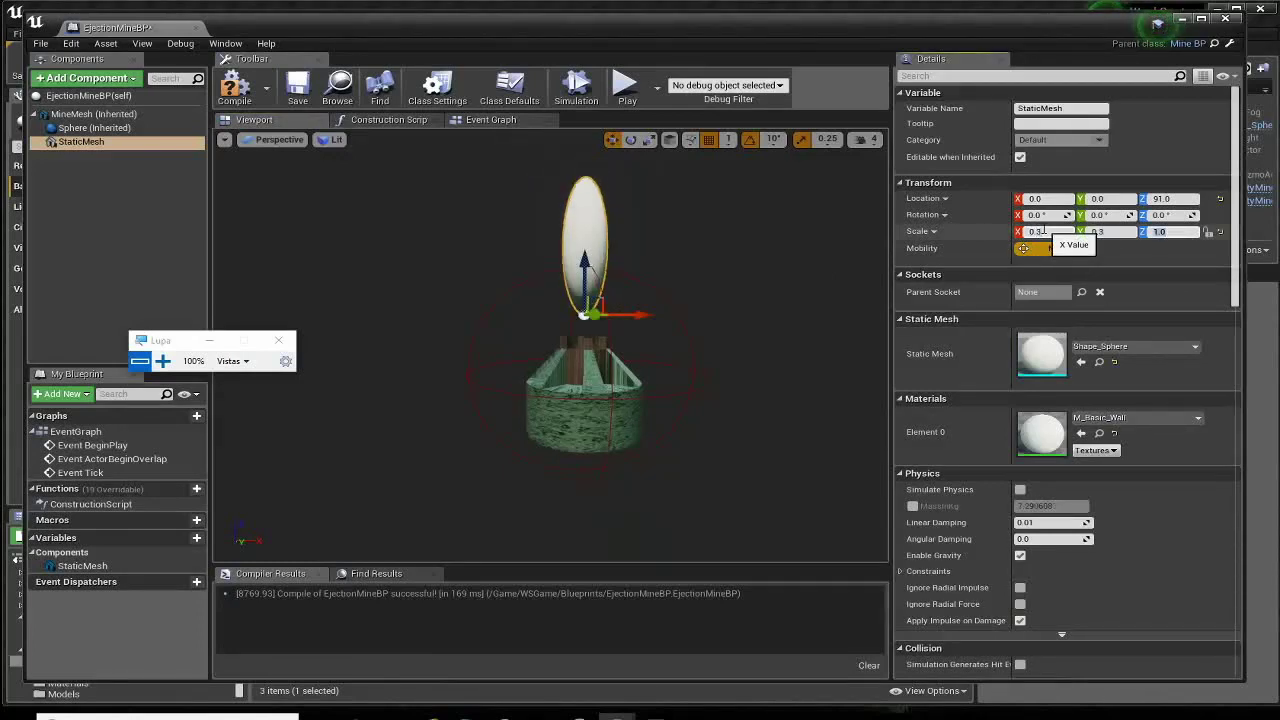
text(0.3)
key(Return)
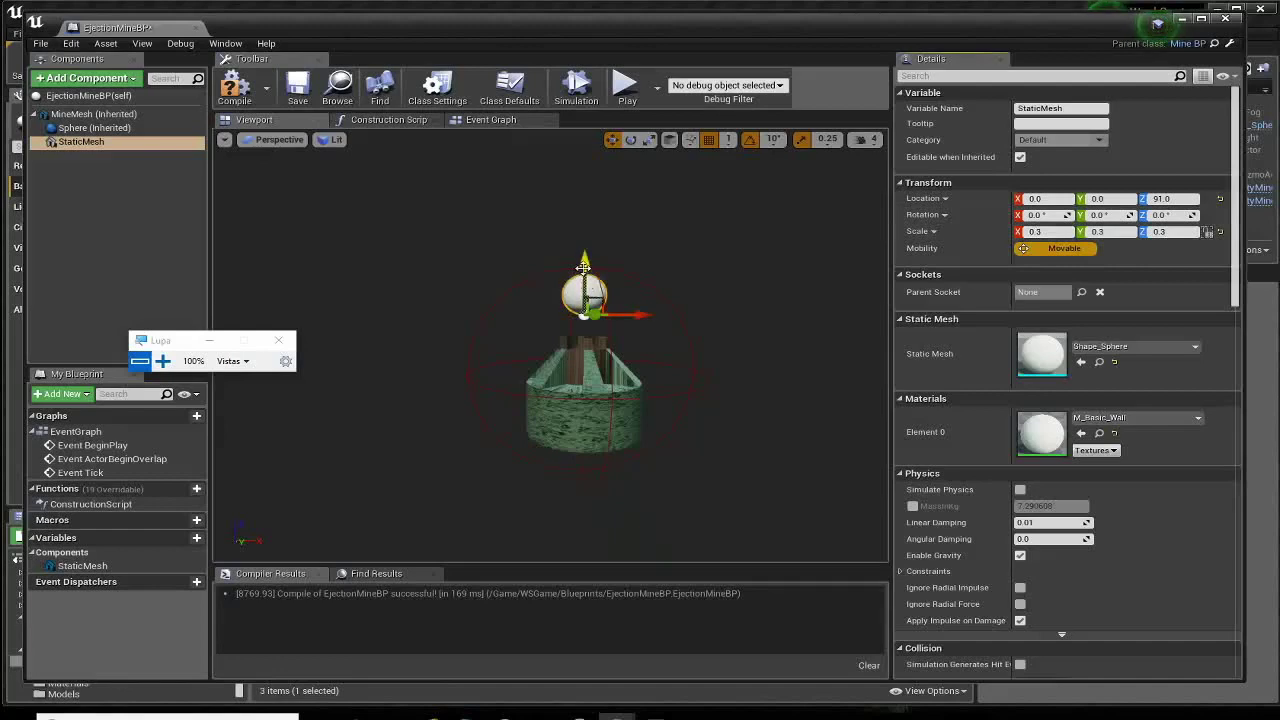
Shrink the sphere to scale 0.2, lower it to Z 70, then compile and save.
drag(582, 272, 580, 284)
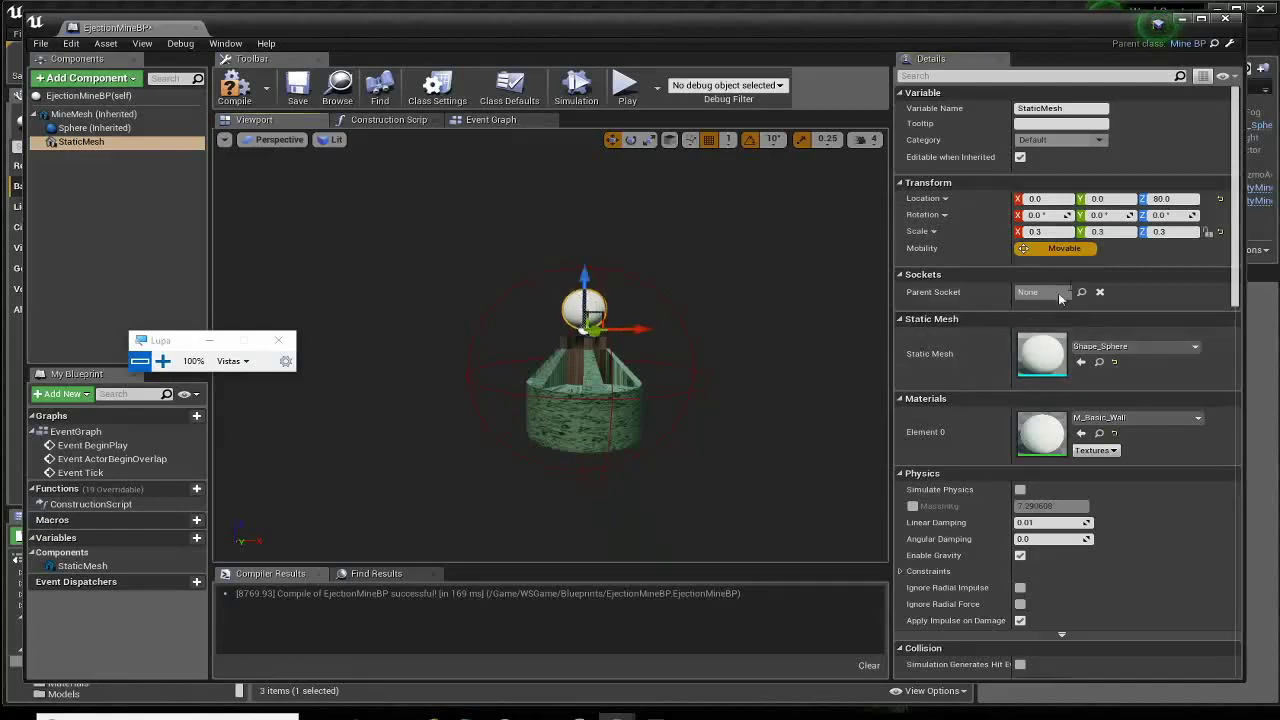
click(1044, 232)
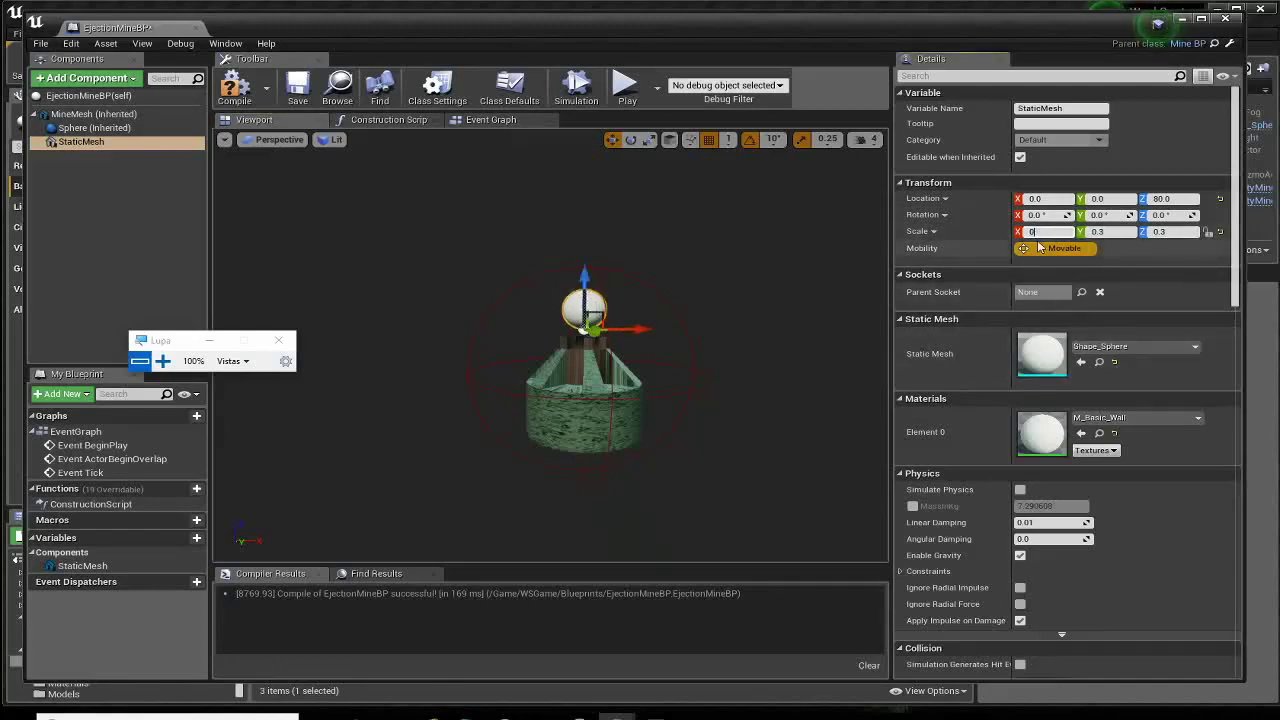
text(.2)
key(Tab)
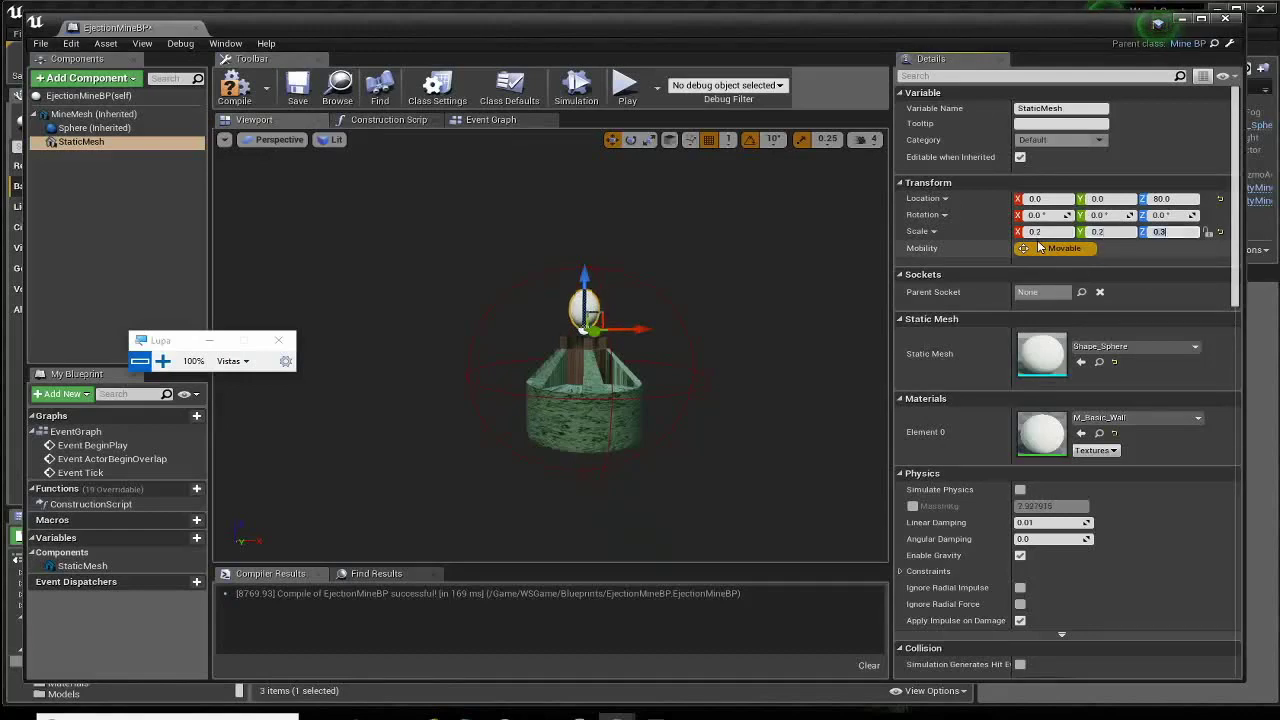
text(.2)
key(Return)
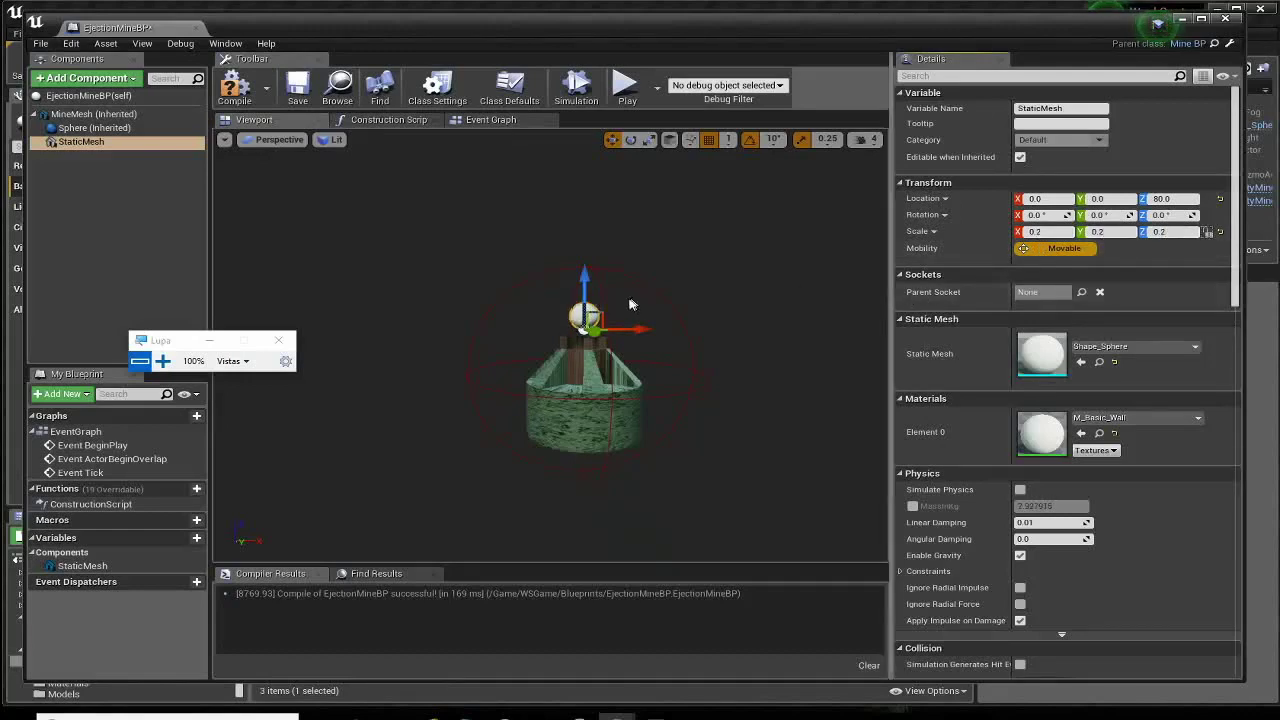
drag(585, 277, 585, 292)
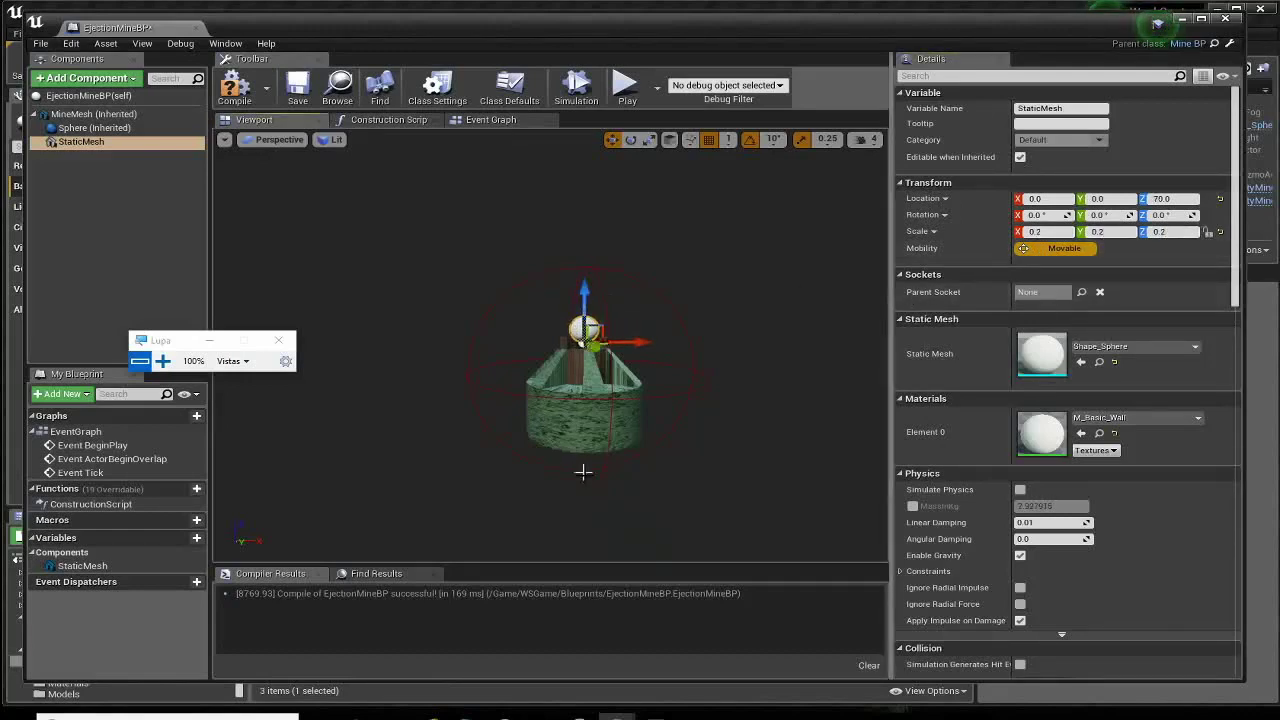
drag(583, 471, 560, 440)
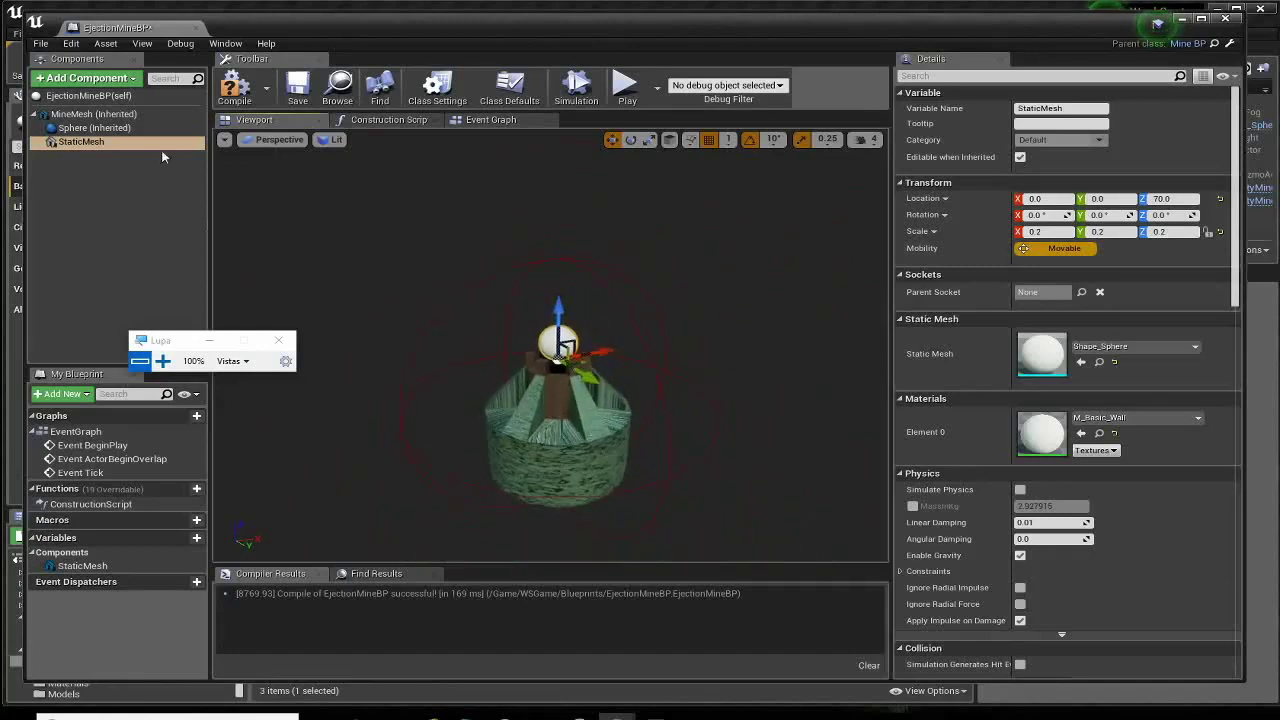
click(234, 87)
click(297, 88)
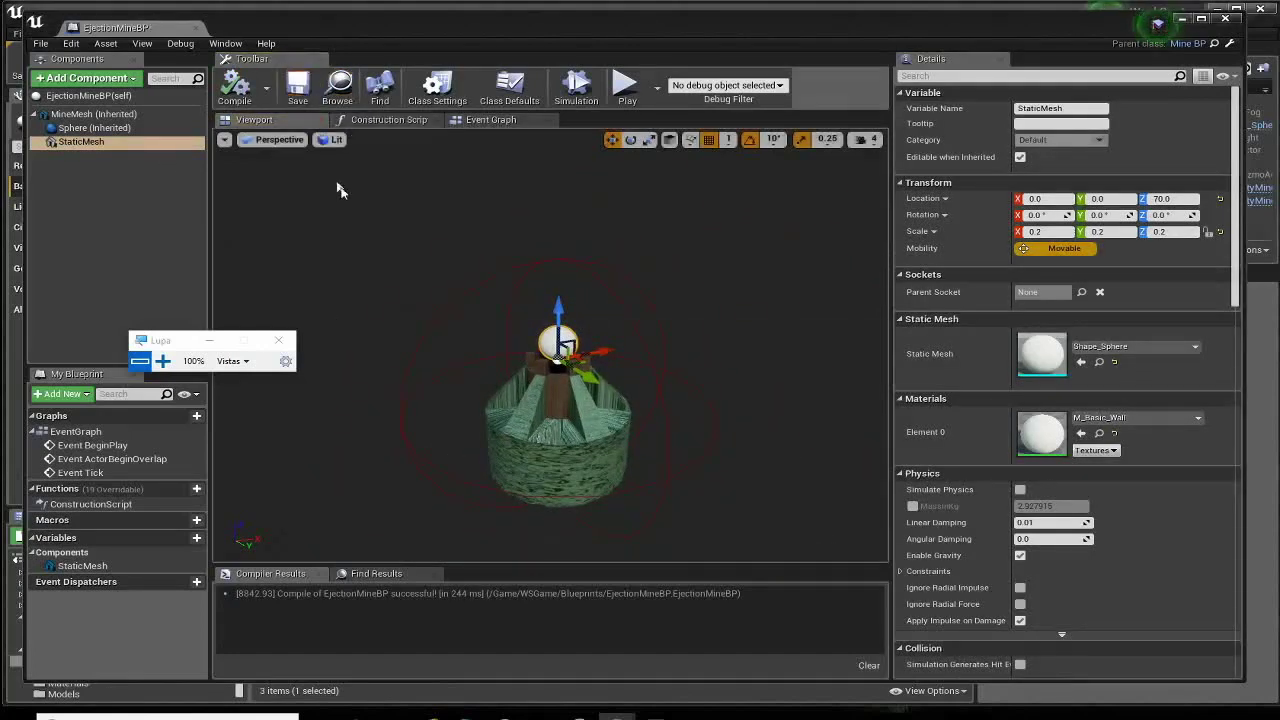
Back in the level, drag the ejection mine further right along the slope and reselect it.
click(1235, 22)
mouse_move(285, 598)
mouse_down()
mouse_move(553, 440)
mouse_move(614, 457)
mouse_up()
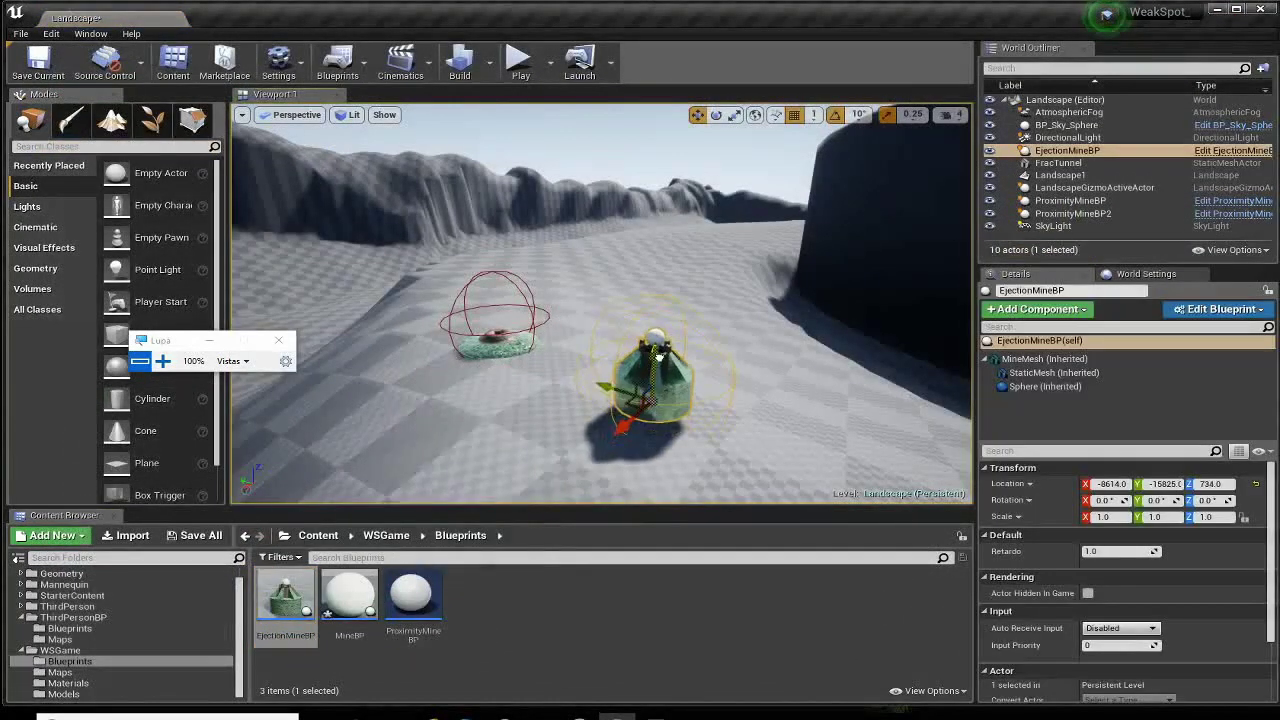
right_drag(614, 440, 660, 470)
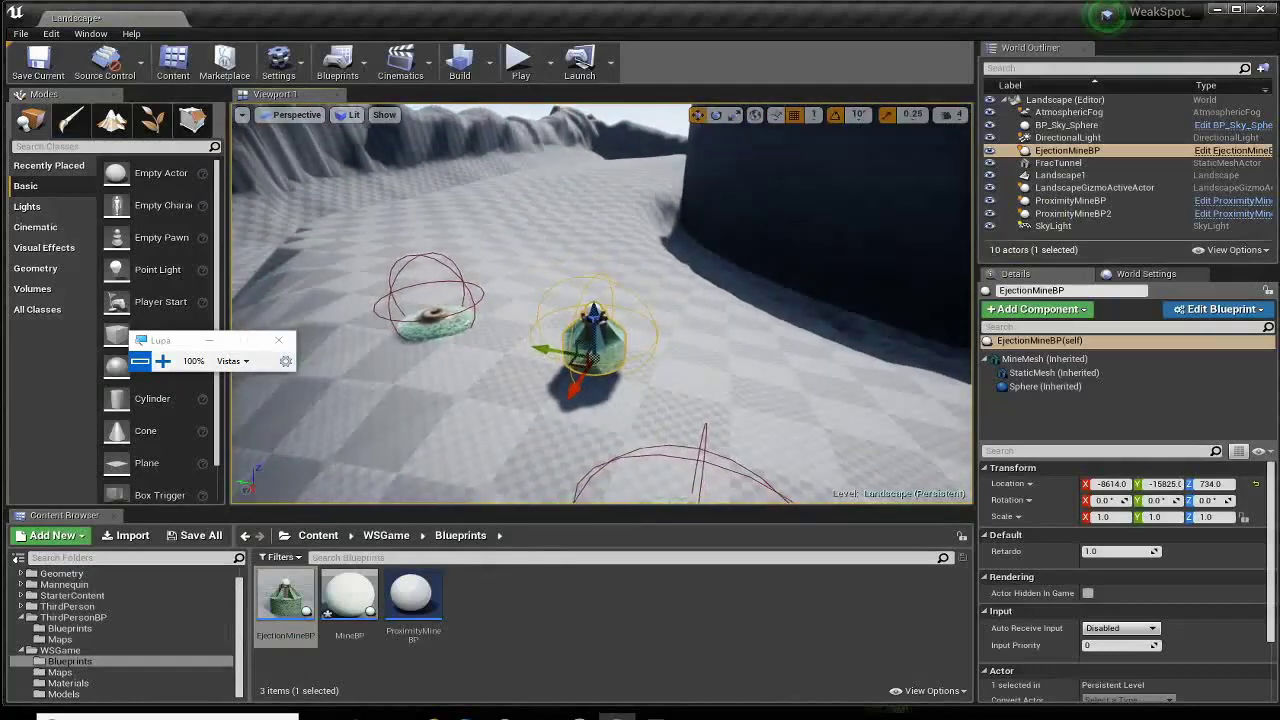
scroll(583, 421, up, 3)
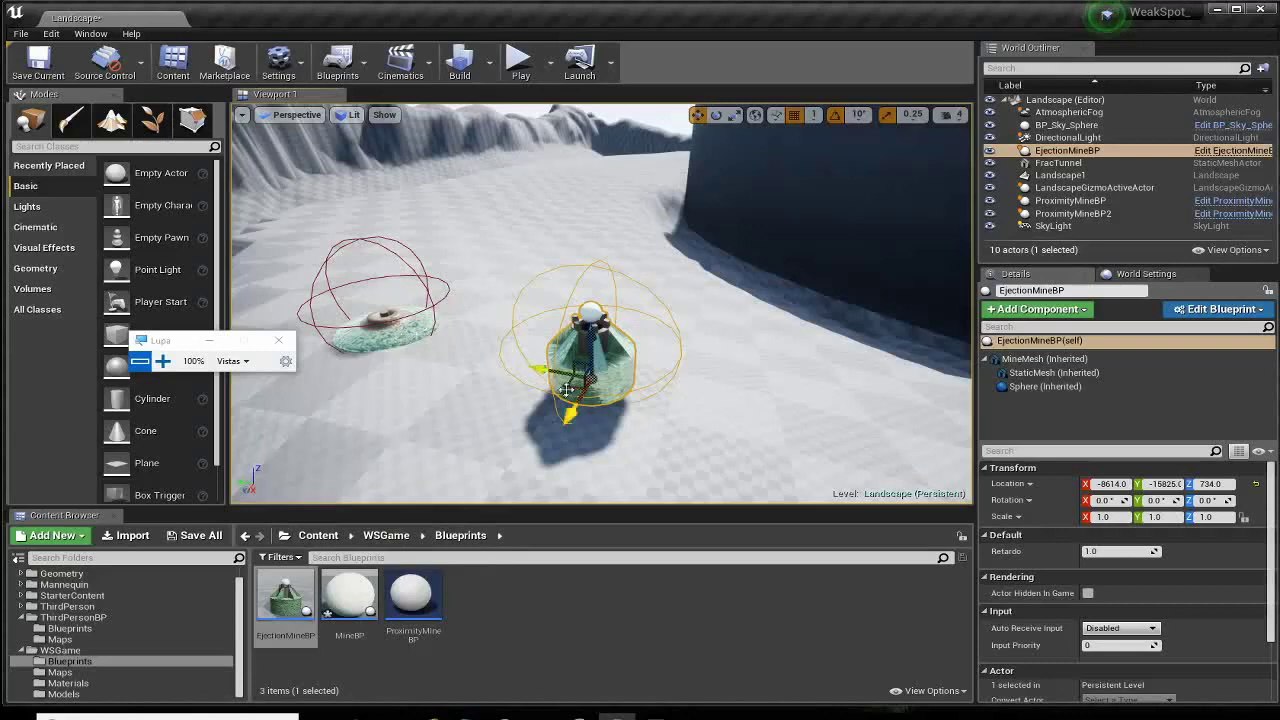
mouse_move(570, 385)
mouse_down()
mouse_move(663, 385)
mouse_move(783, 360)
mouse_up()
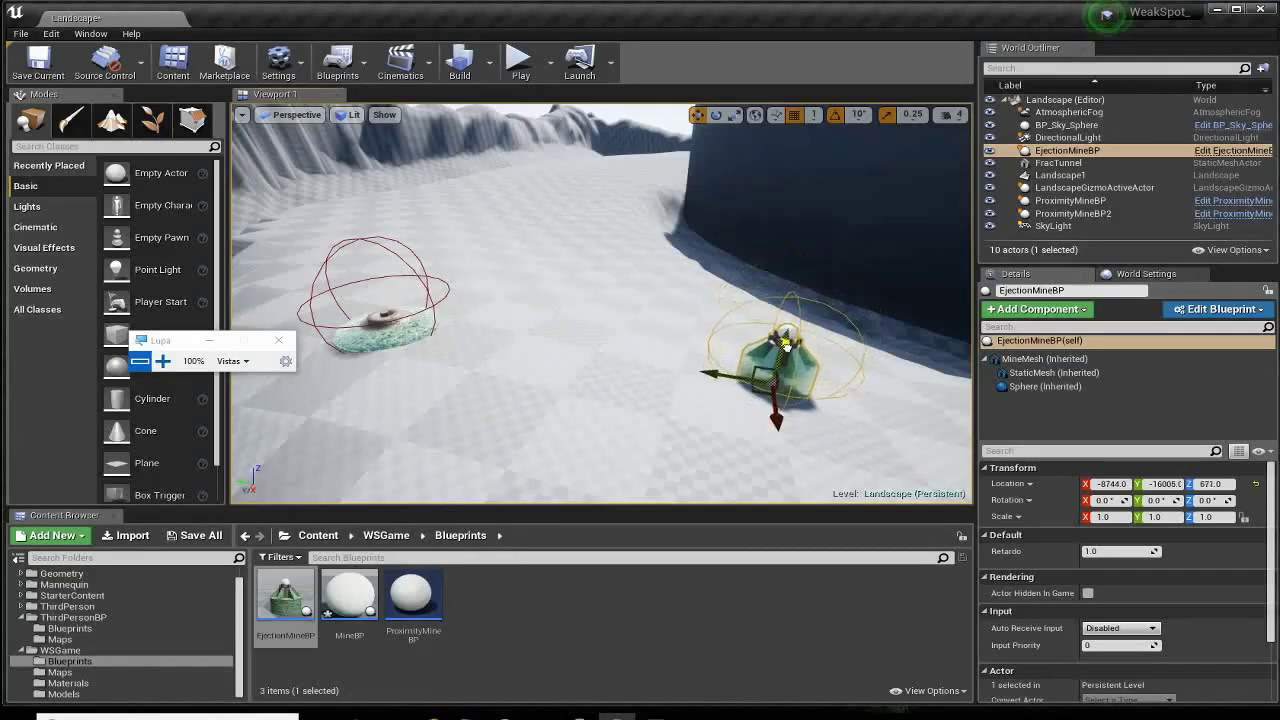
click(624, 436)
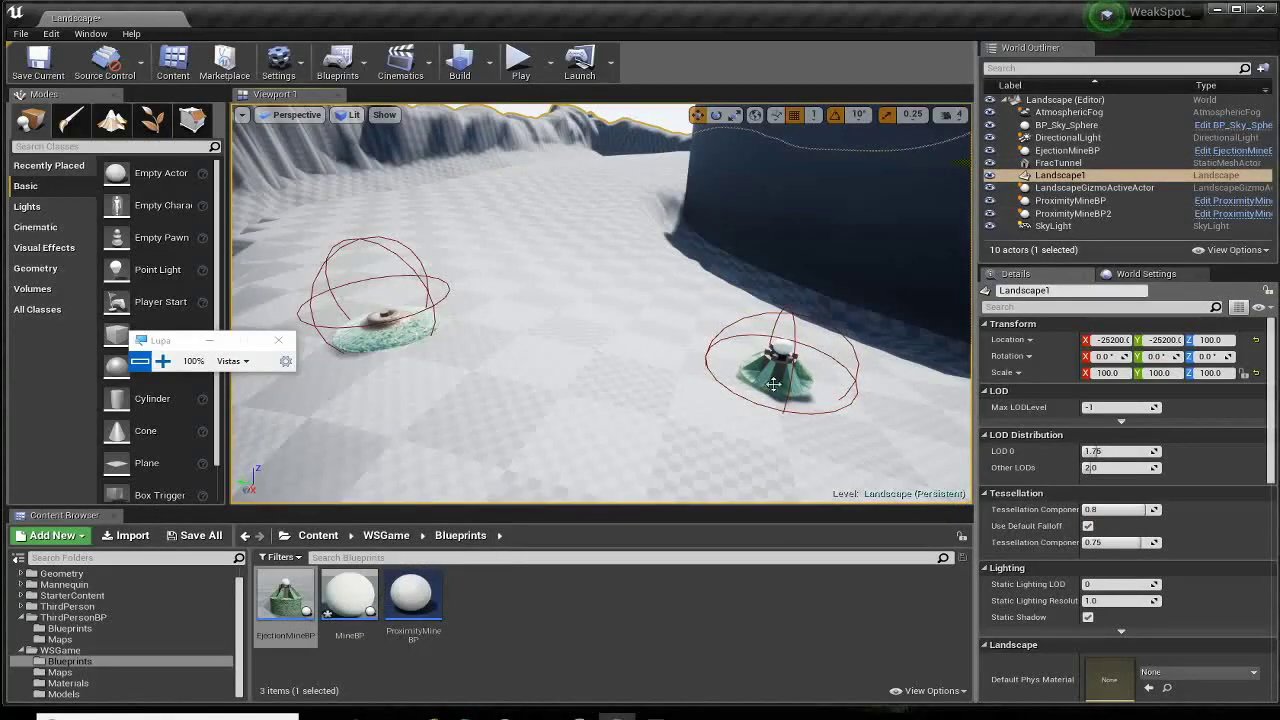
click(773, 384)
click(1045, 386)
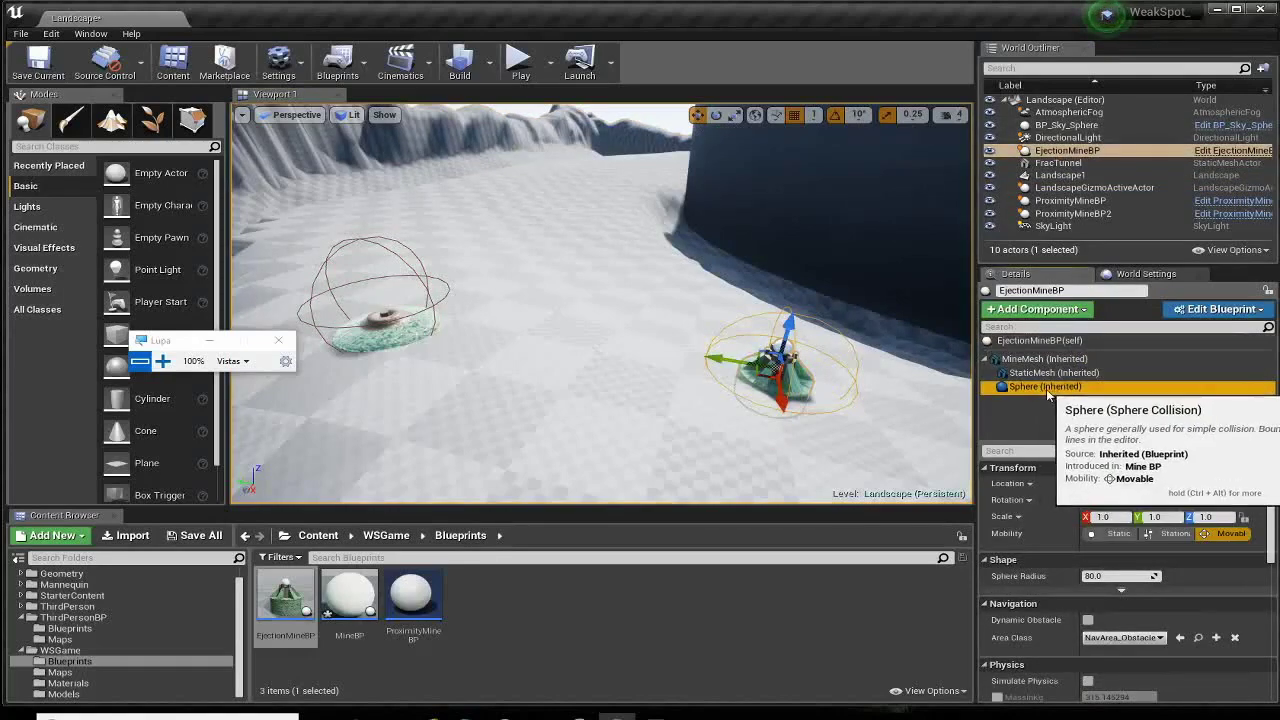
Uncheck Rendering > Visible on EjectionMineBP's StaticMesh sphere, recompile, and close the editor.
double_click(284, 600)
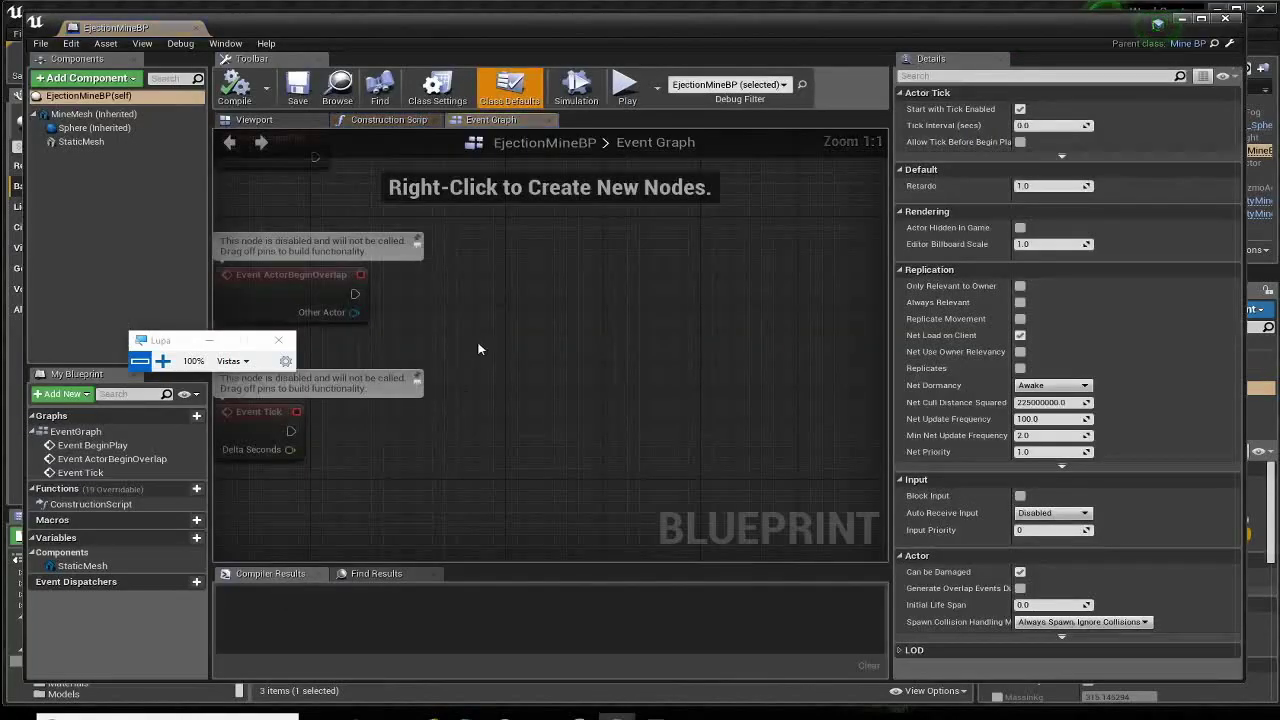
click(288, 121)
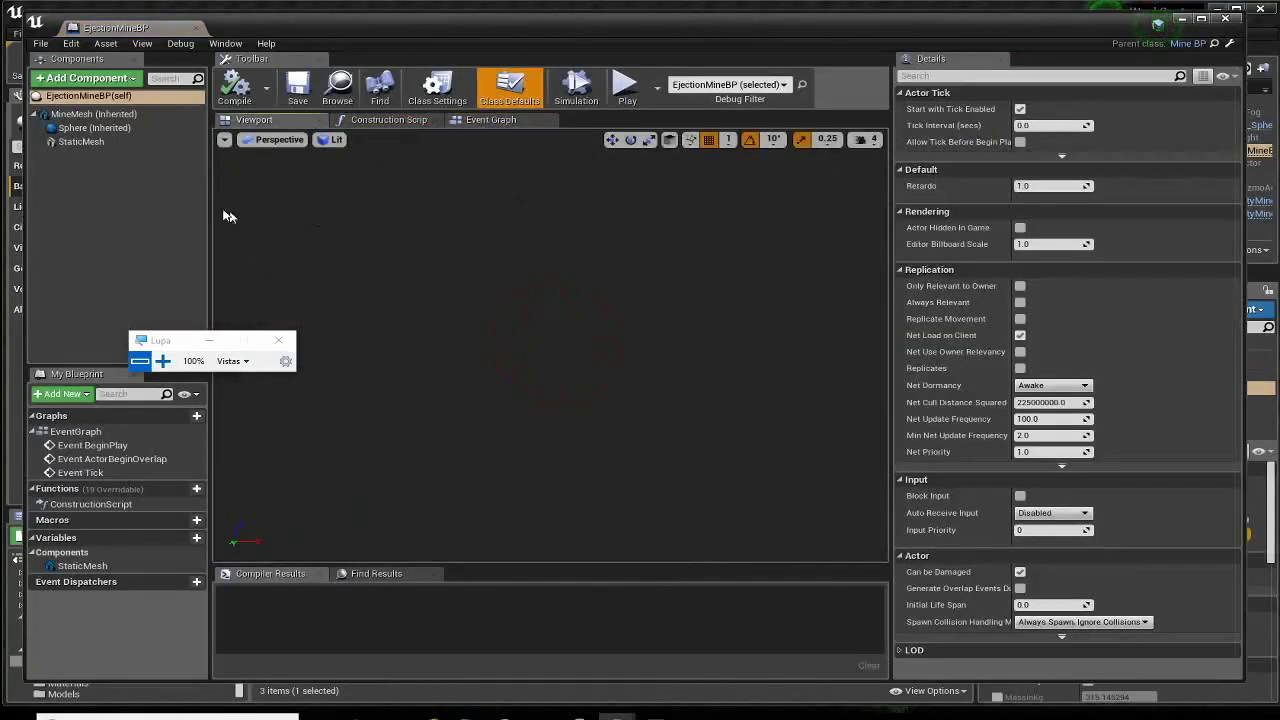
click(80, 141)
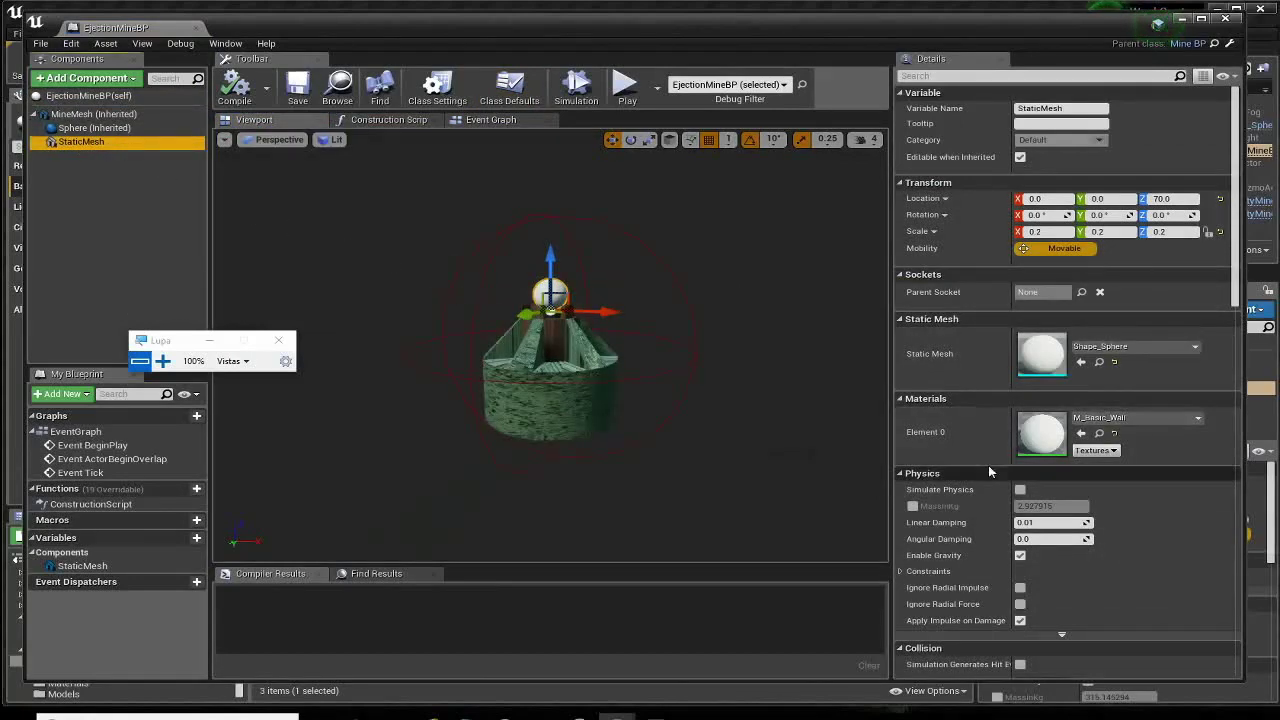
scroll(989, 471, down, 3)
scroll(989, 471, down, 2)
scroll(989, 471, down, 4)
scroll(988, 468, down, 2)
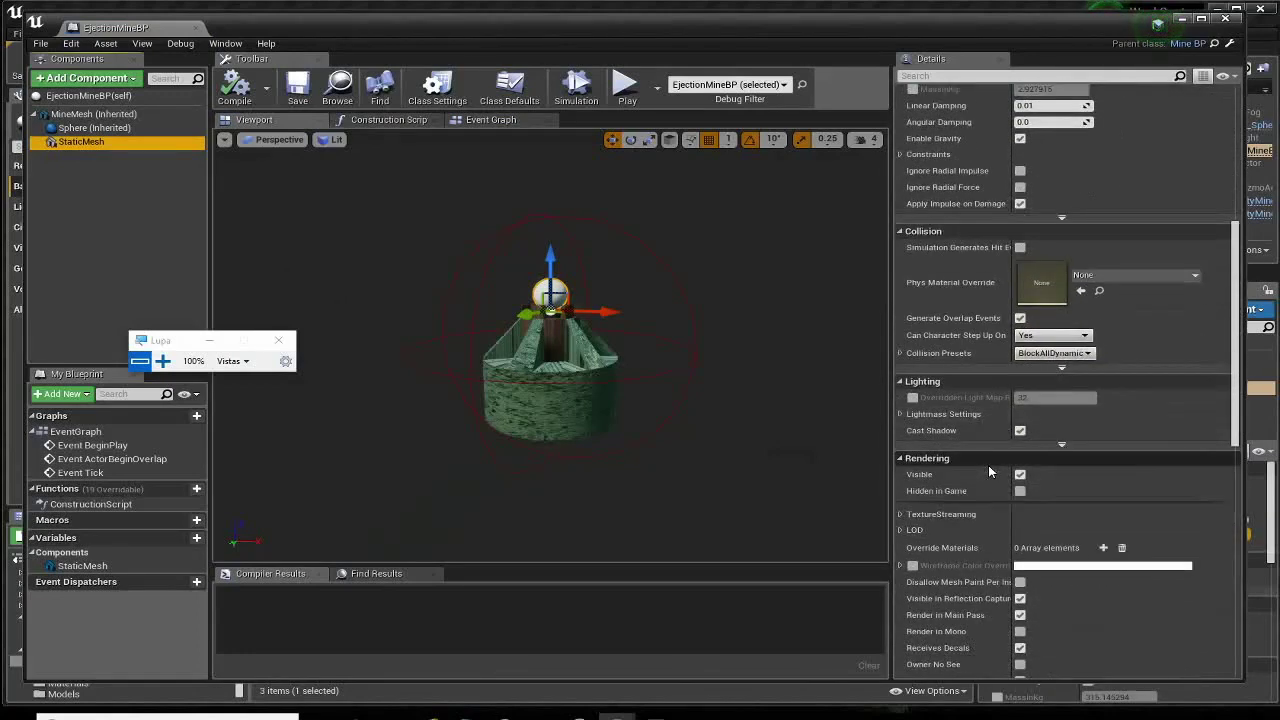
scroll(988, 465, down, 1)
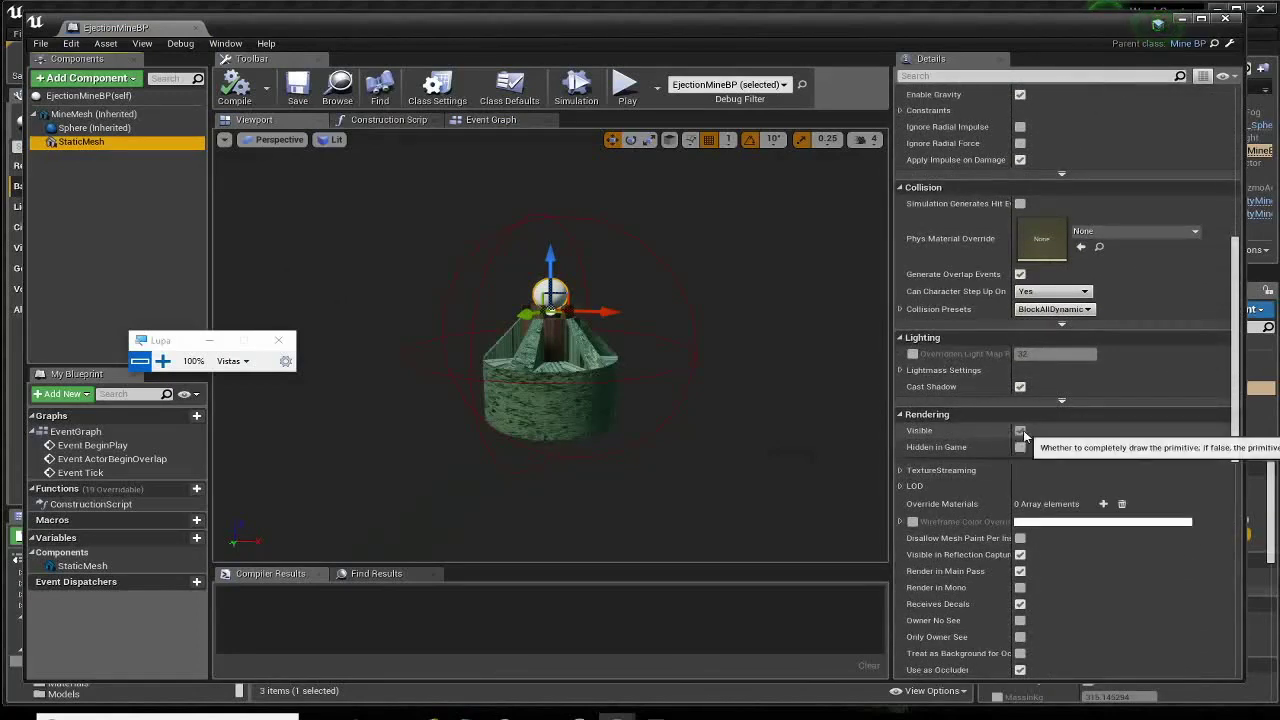
click(1020, 431)
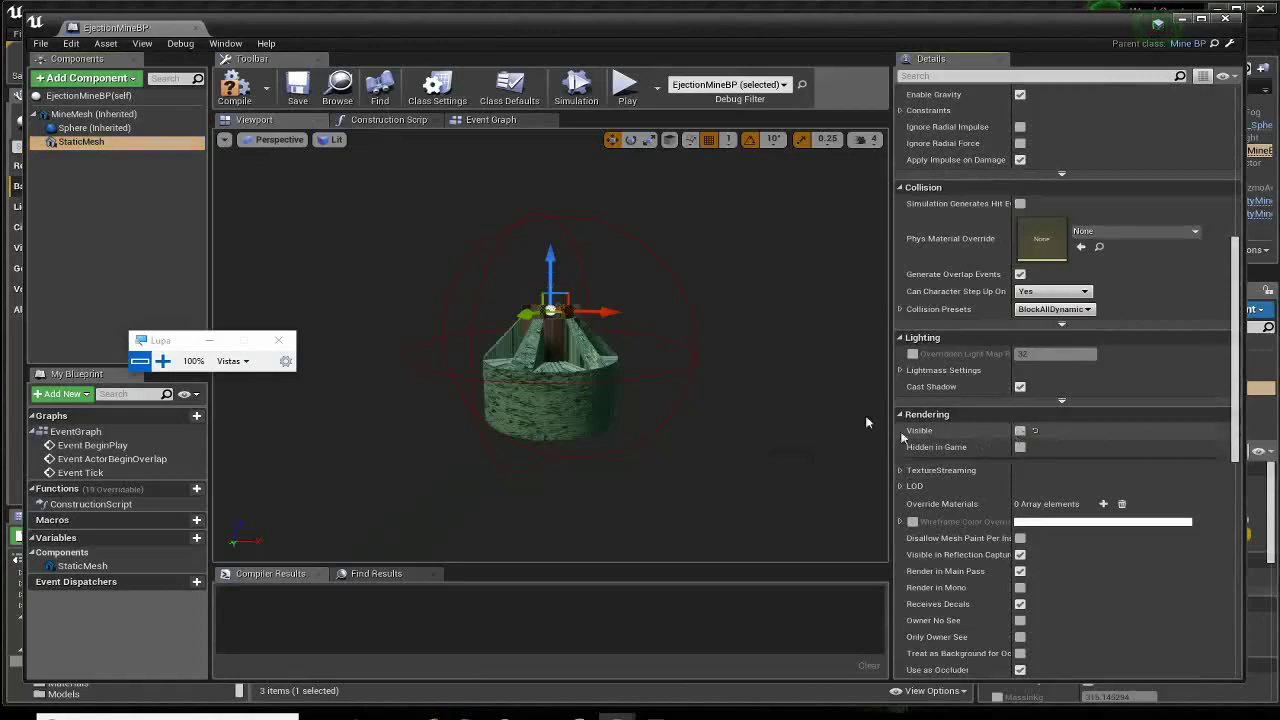
click(234, 88)
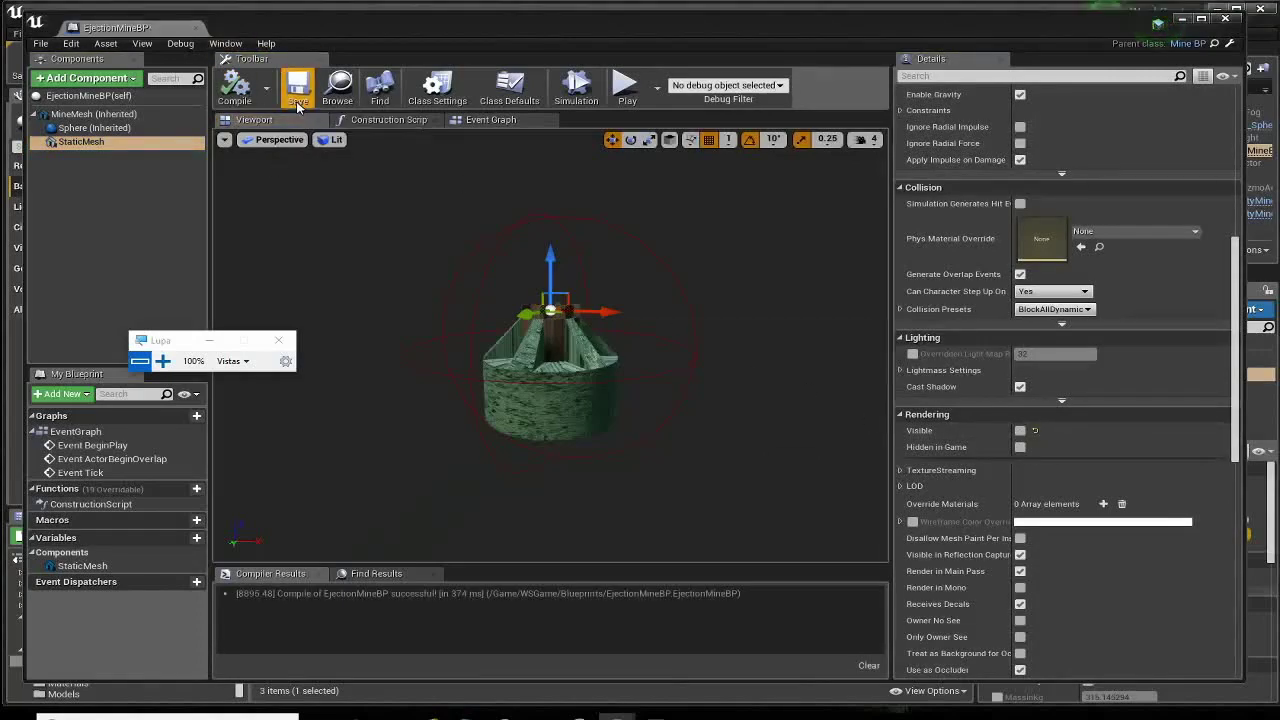
click(1225, 19)
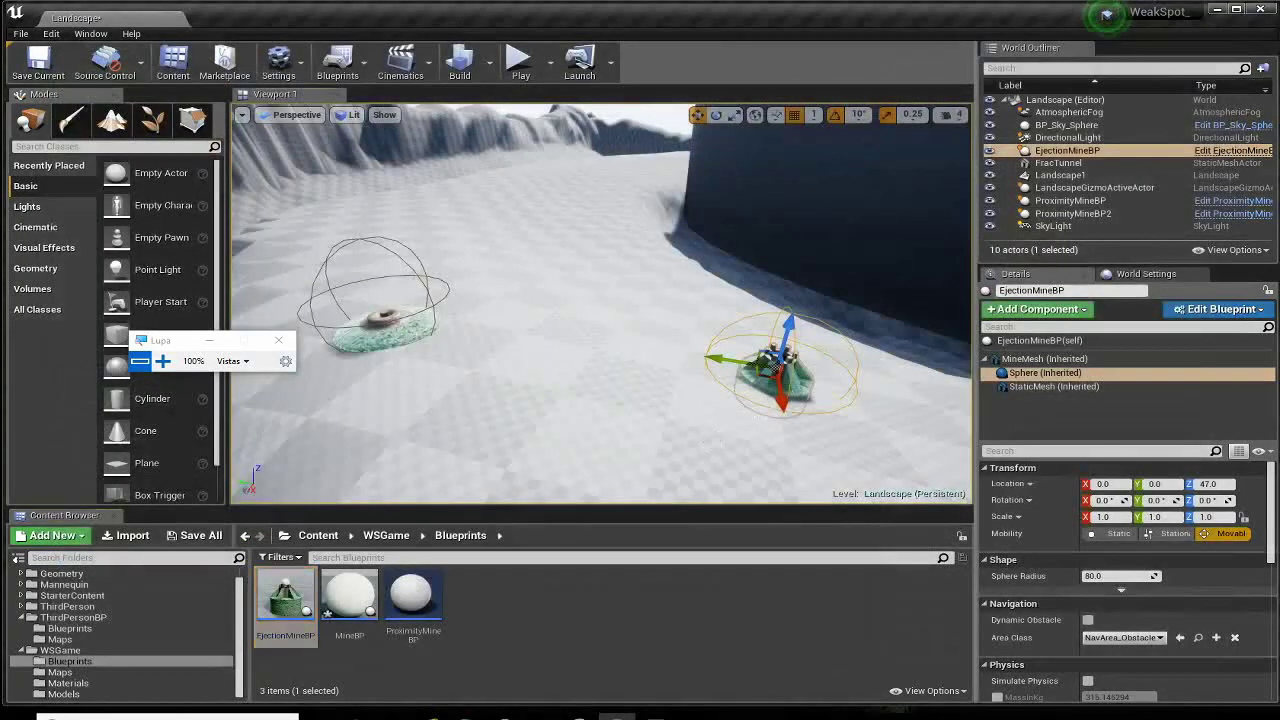
Focus the mine, open EjectionMineBP and delete its three default event nodes.
key(f)
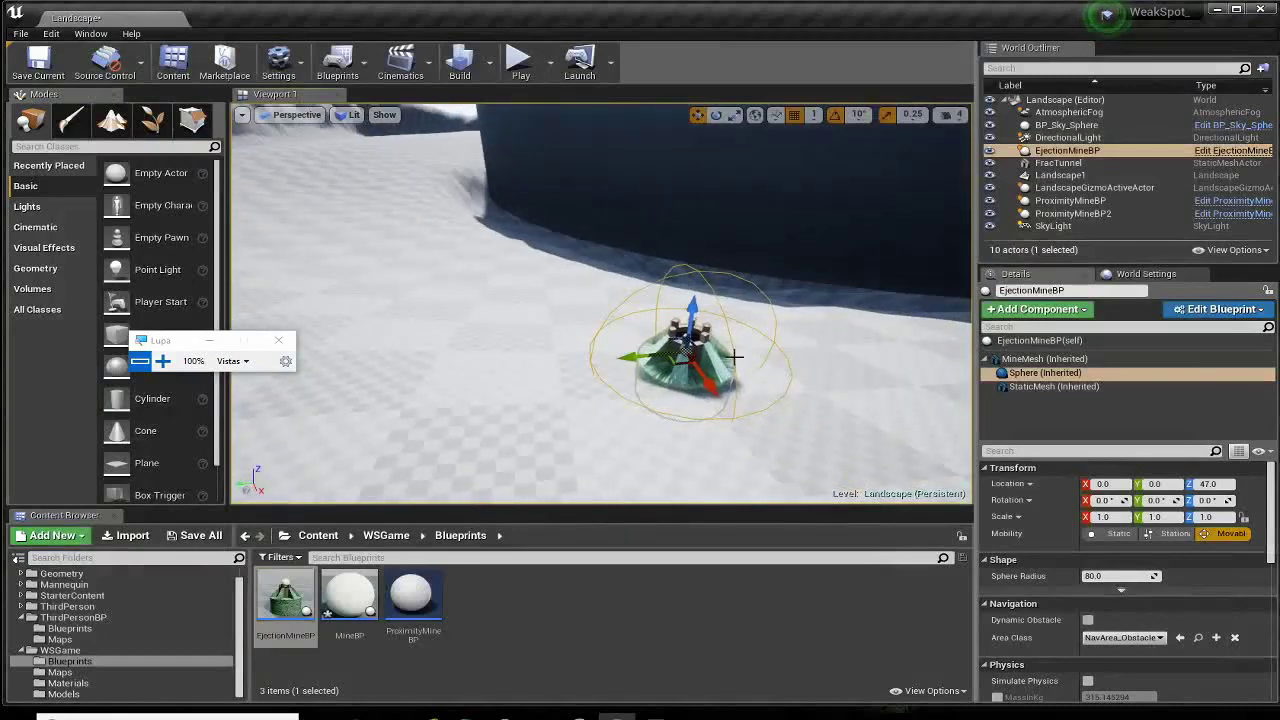
click(345, 600)
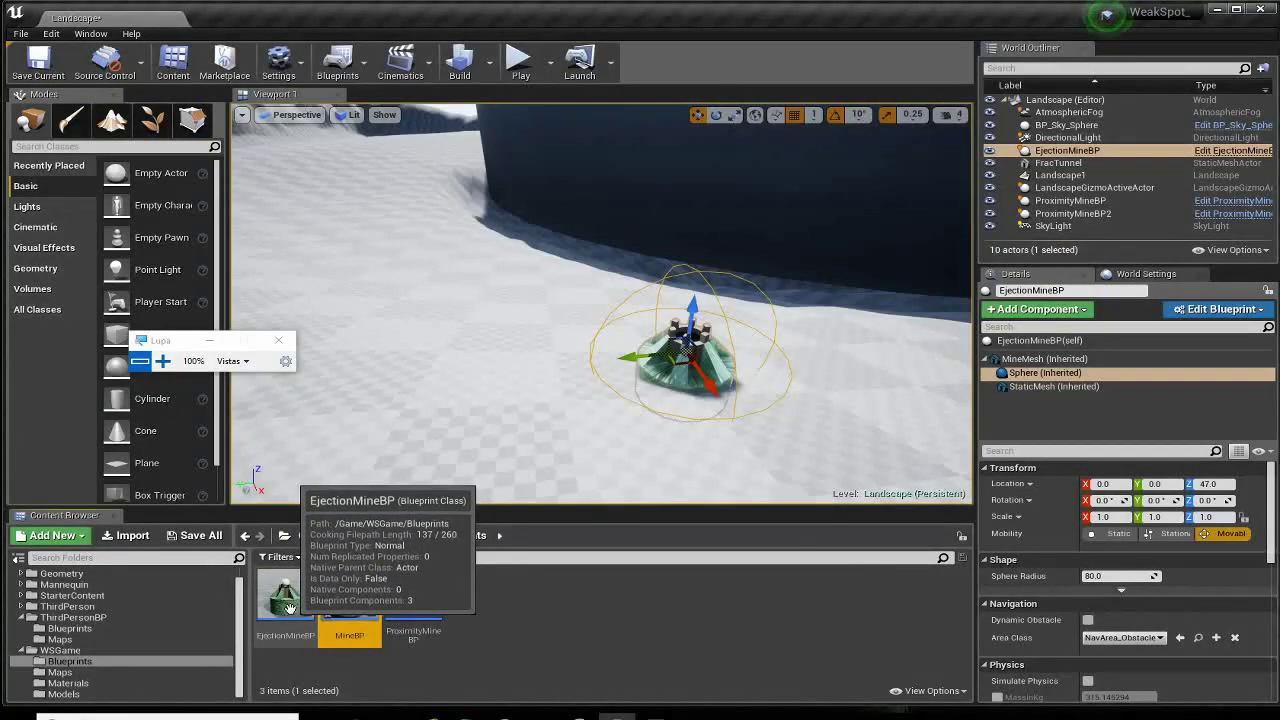
double_click(290, 607)
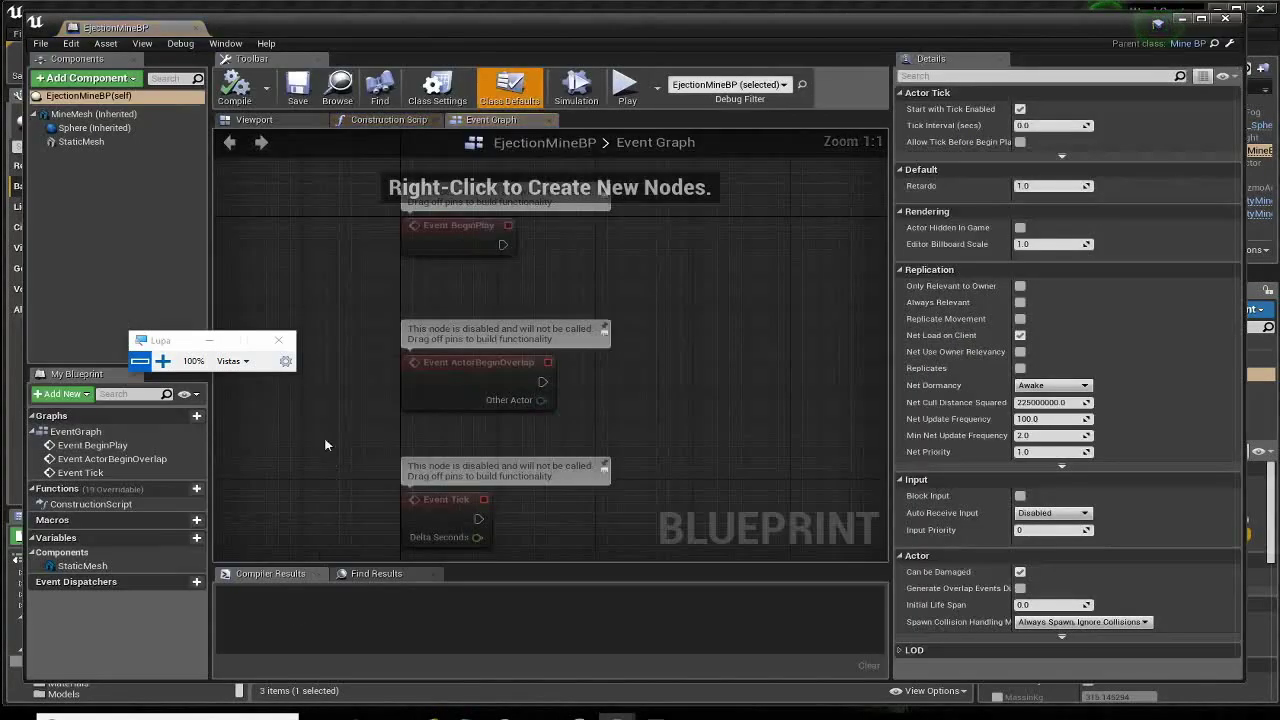
drag(316, 216, 677, 530)
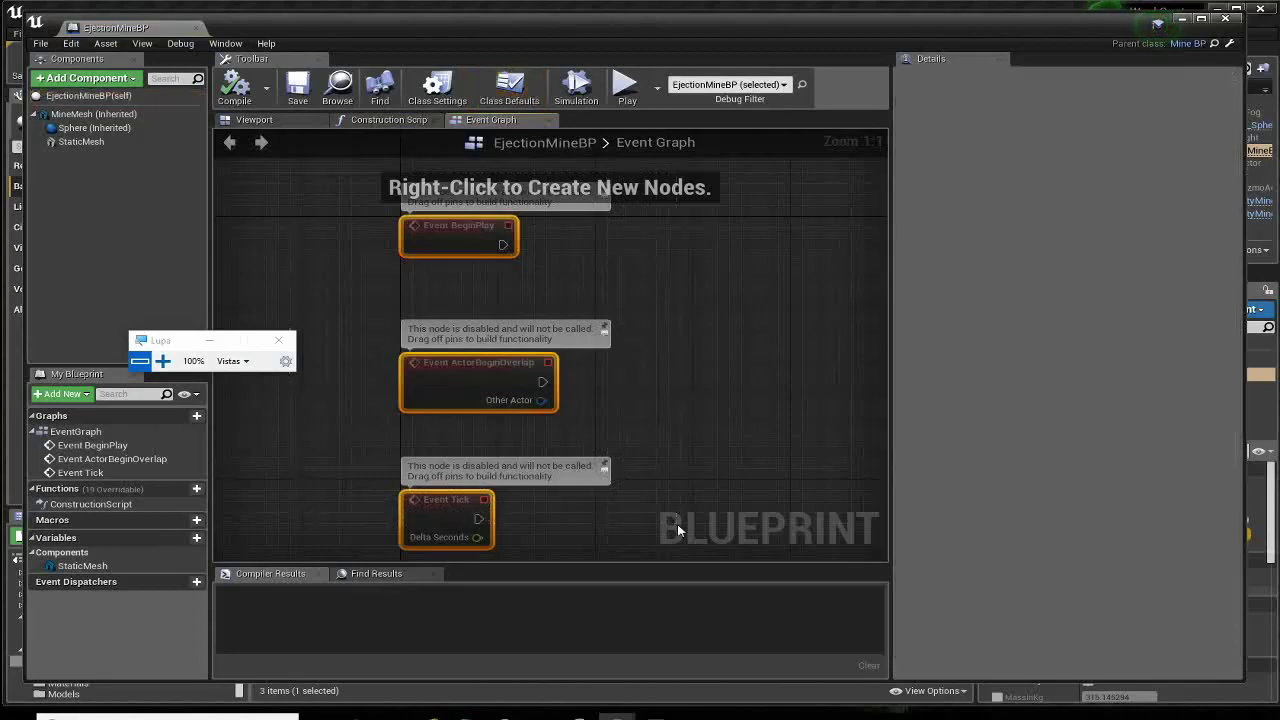
key(Delete)
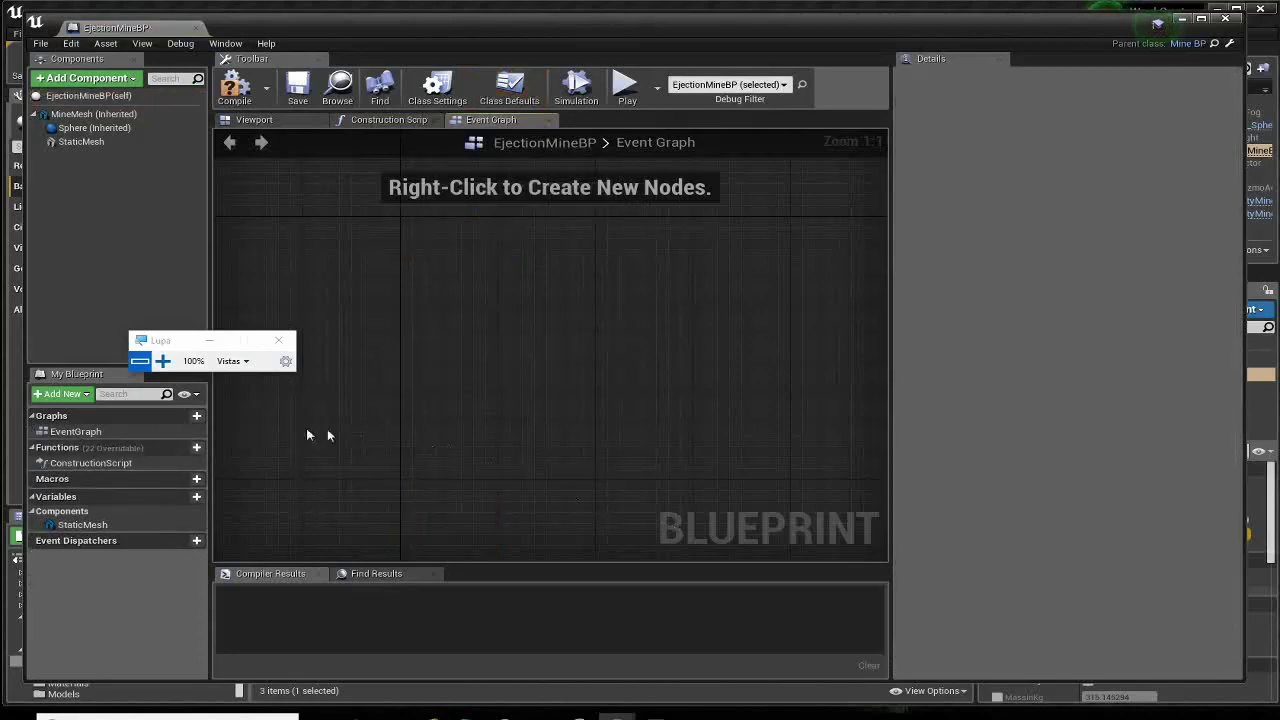
Add an Event Activate override to the Event Graph.
click(162, 362)
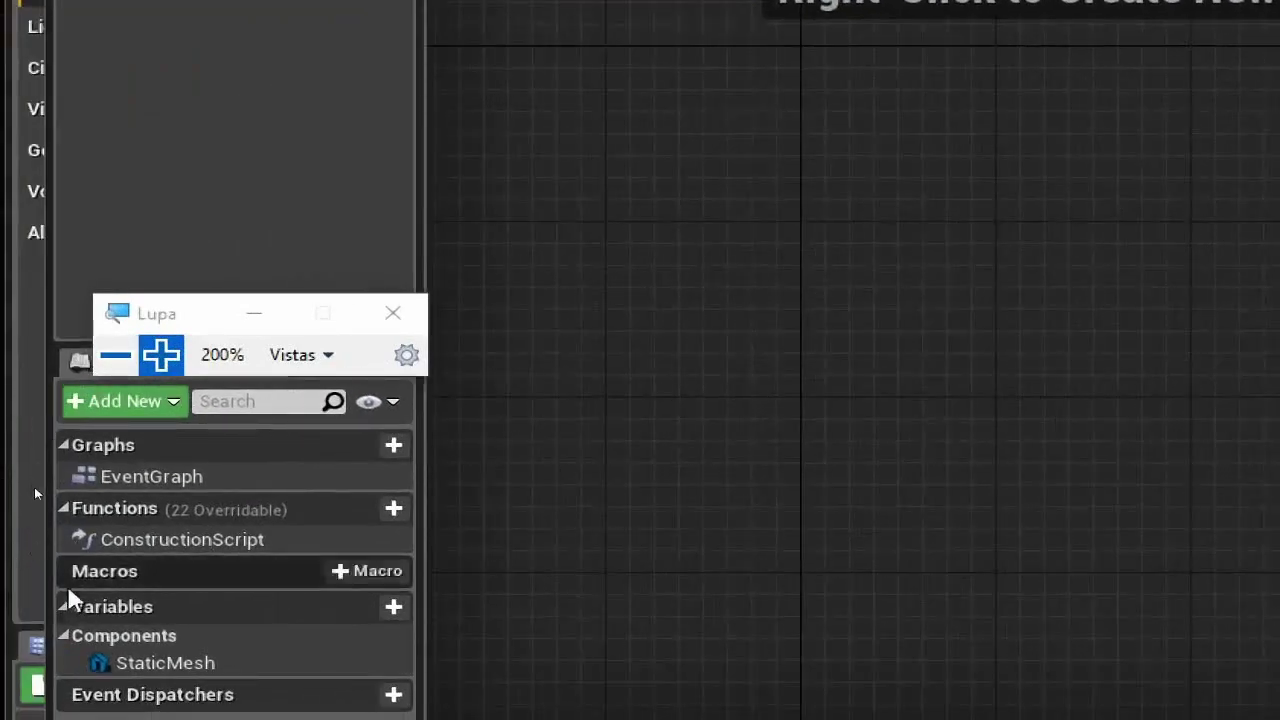
mouse_move(276, 518)
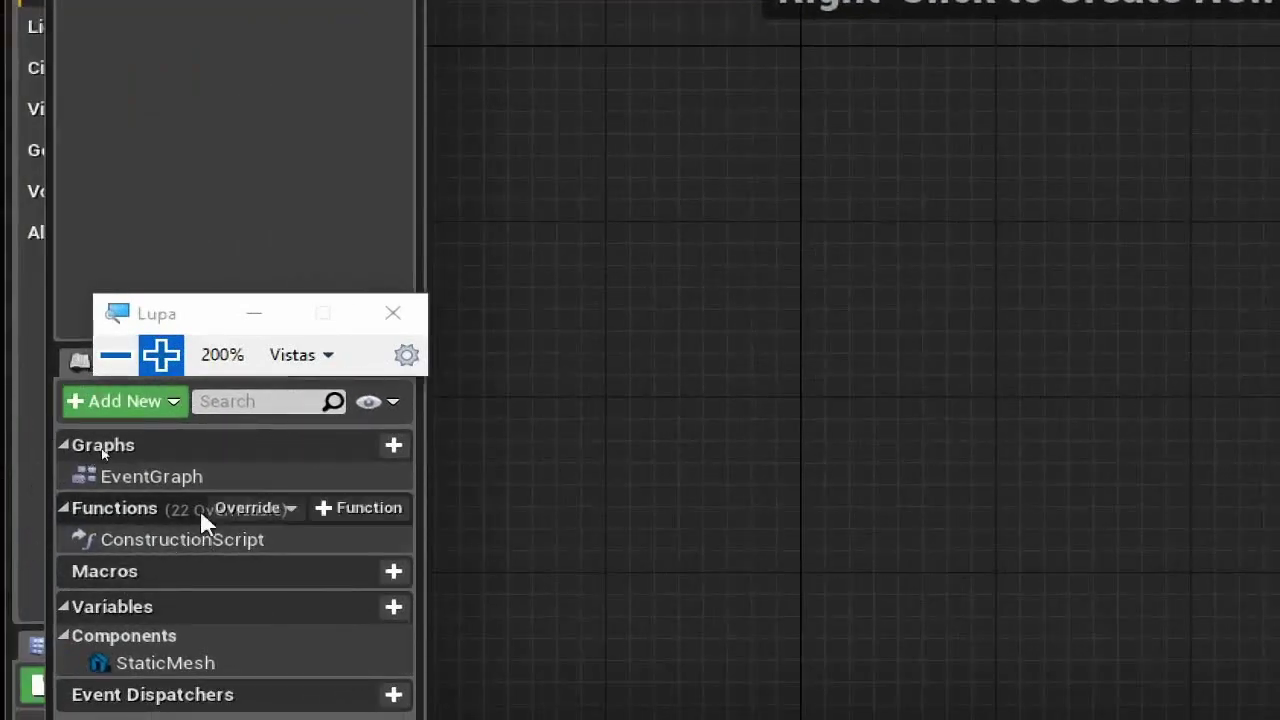
click(295, 510)
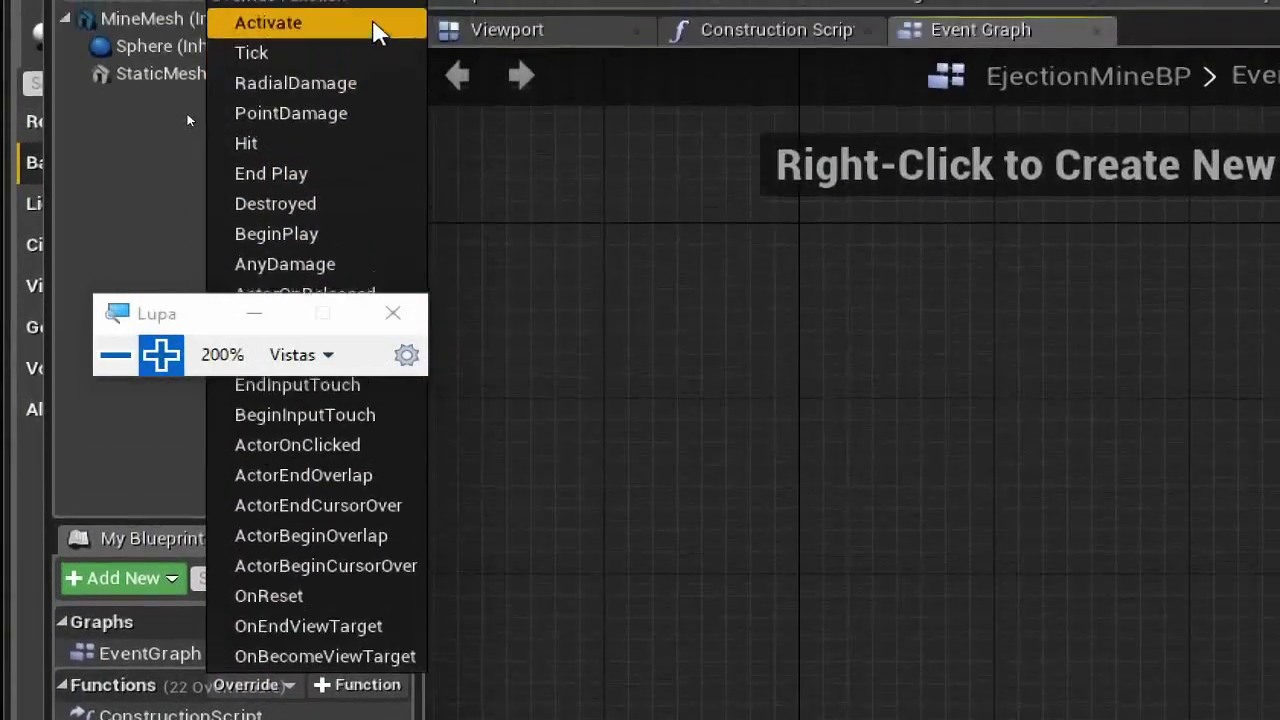
click(334, 24)
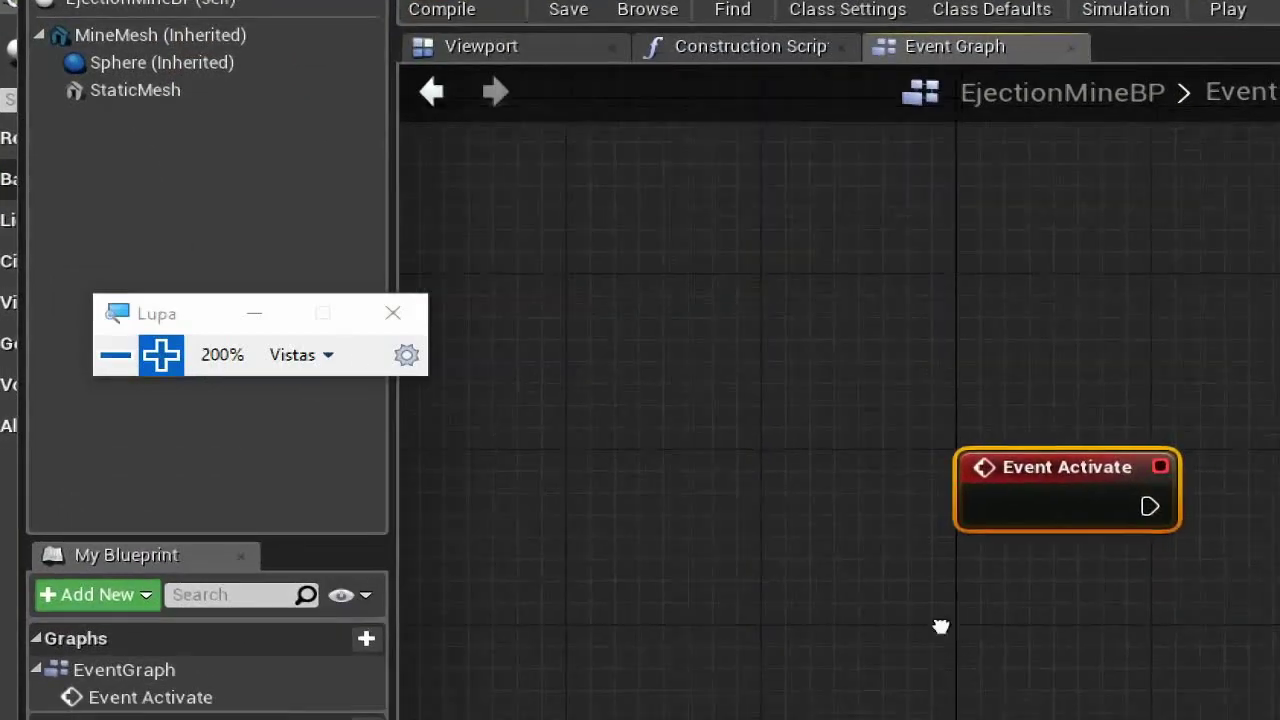
right_drag(941, 627, 476, 455)
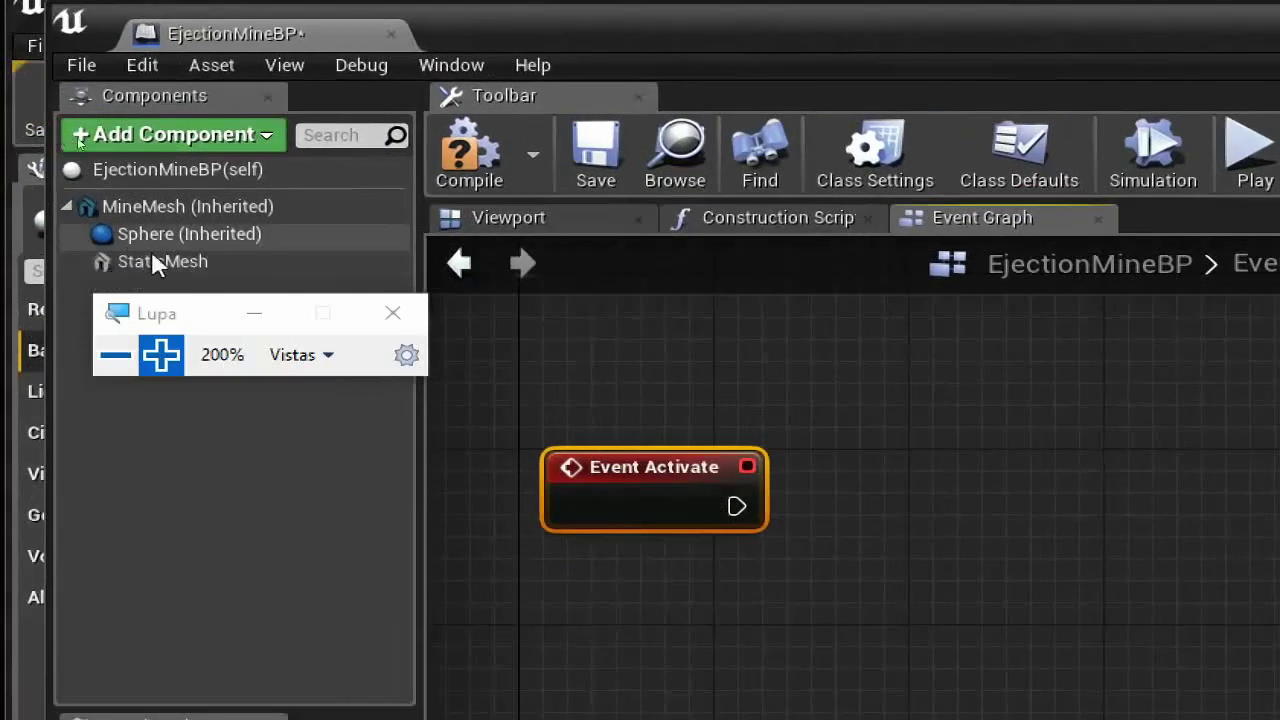
click(160, 263)
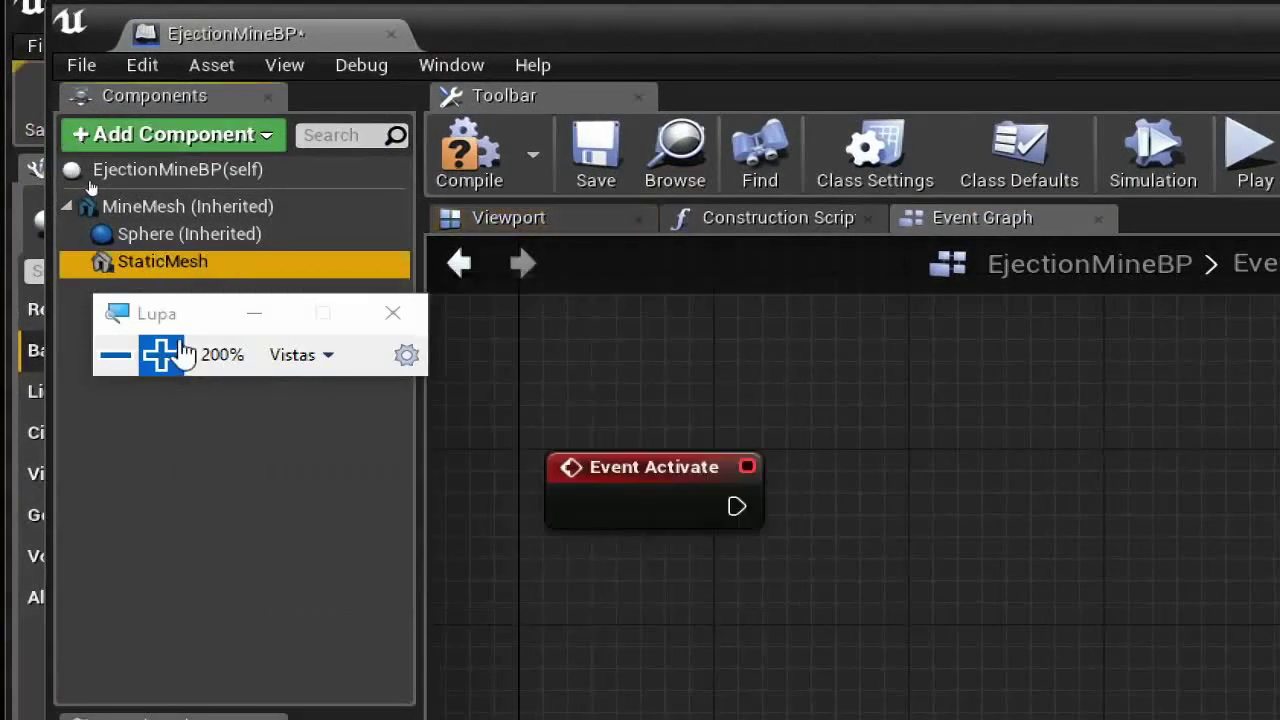
click(117, 362)
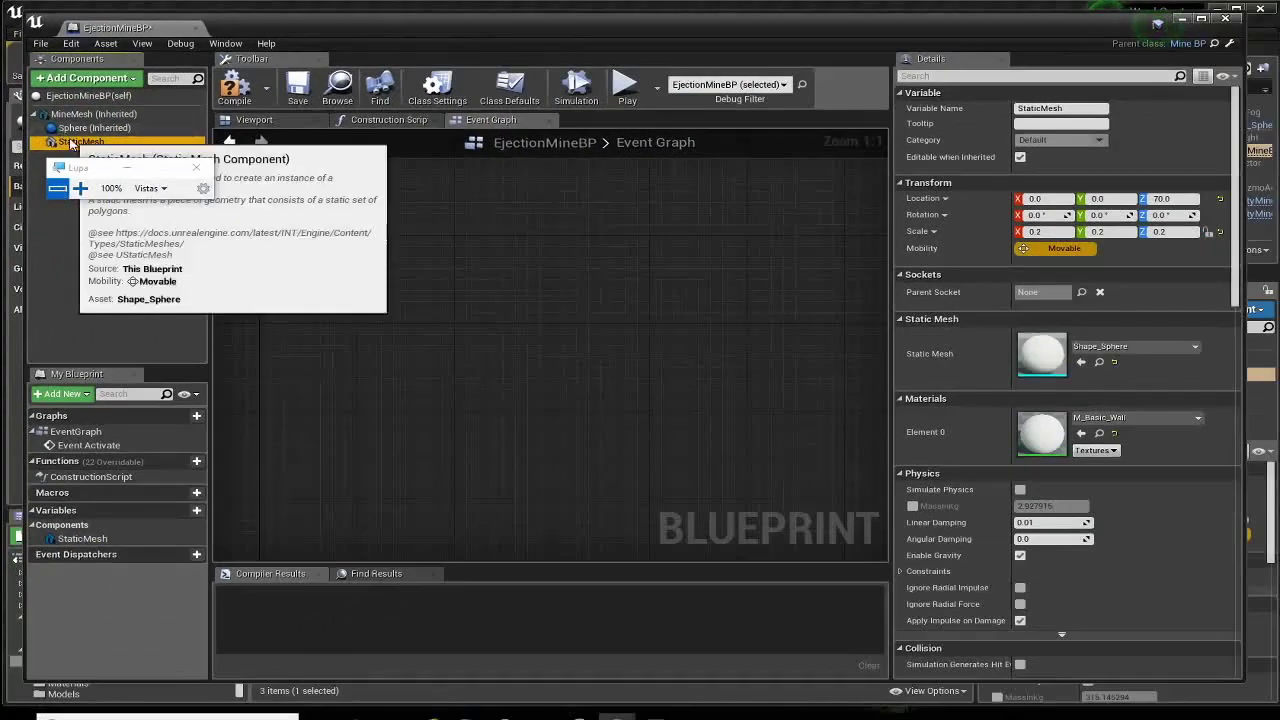
click(1041, 109)
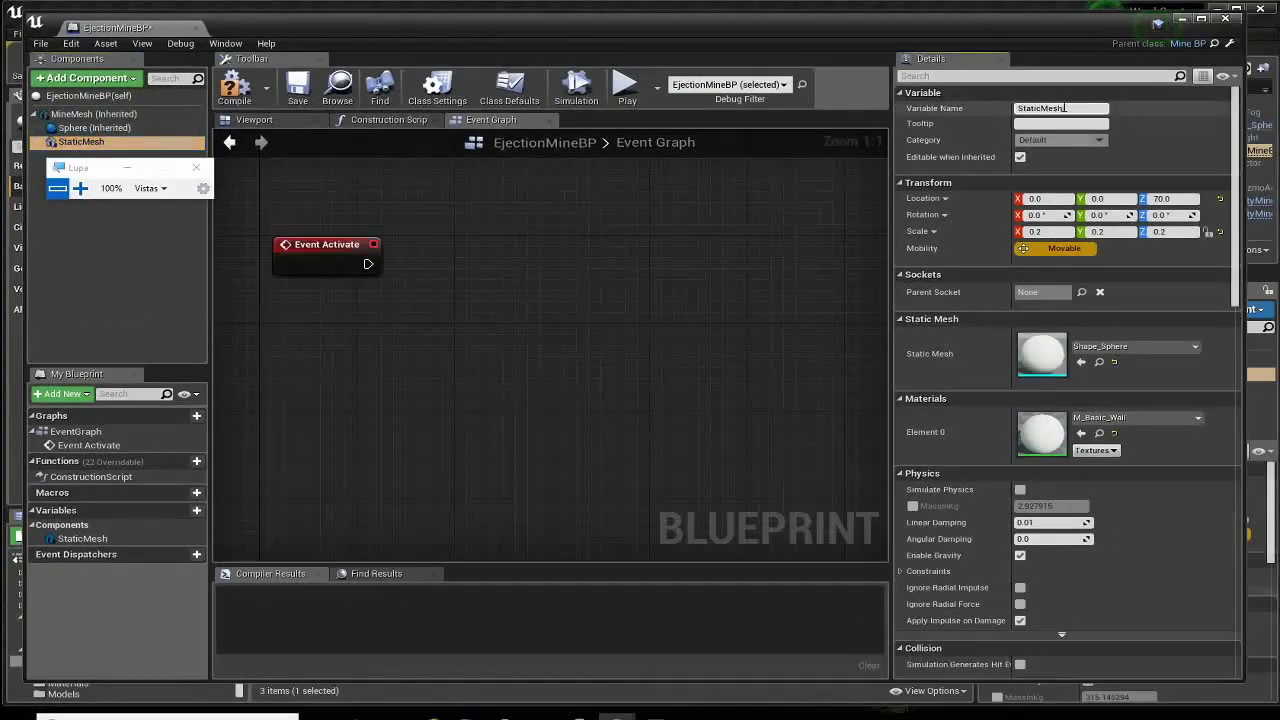
text(M)
text(ineProjectil)
key(Return)
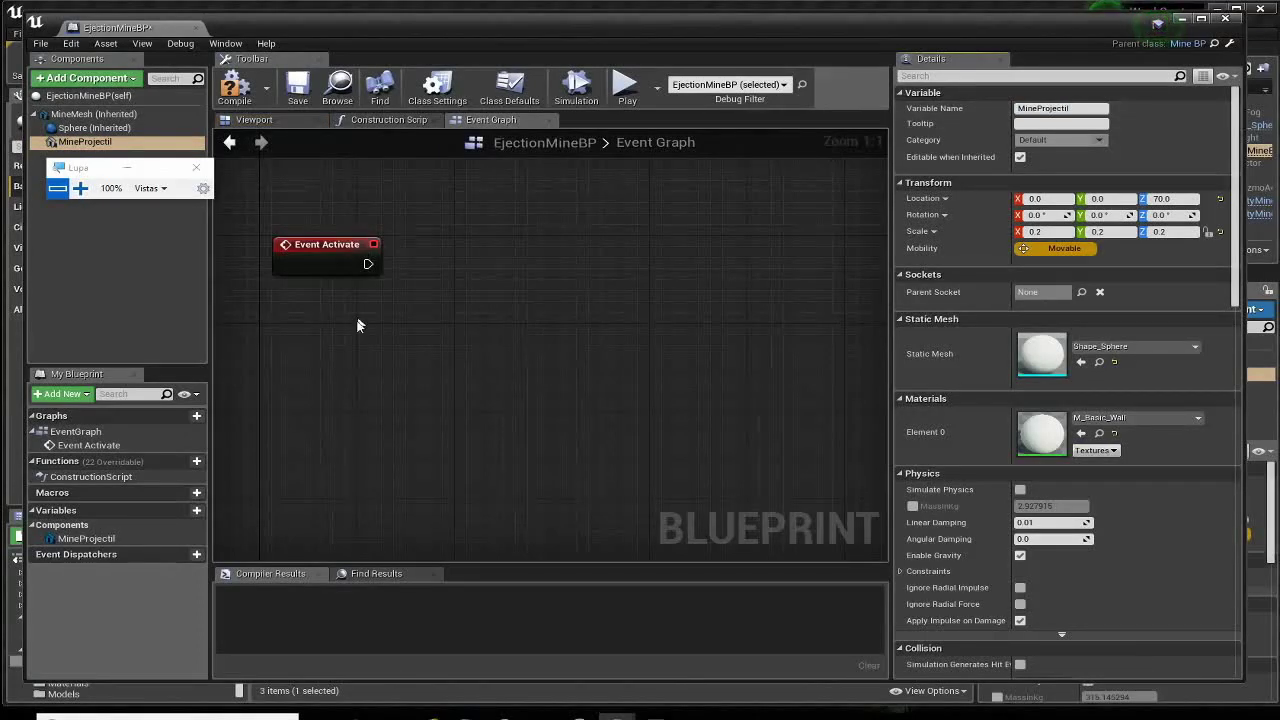
right_drag(358, 325, 364, 391)
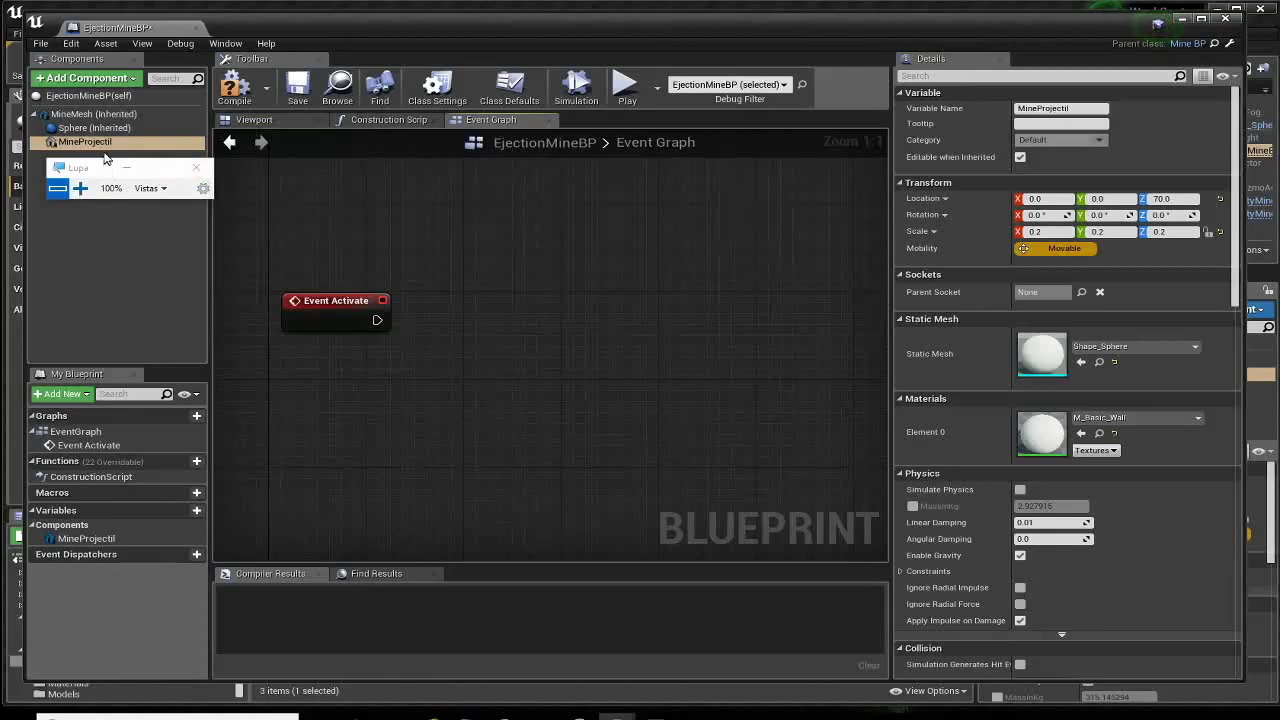
click(234, 88)
click(81, 192)
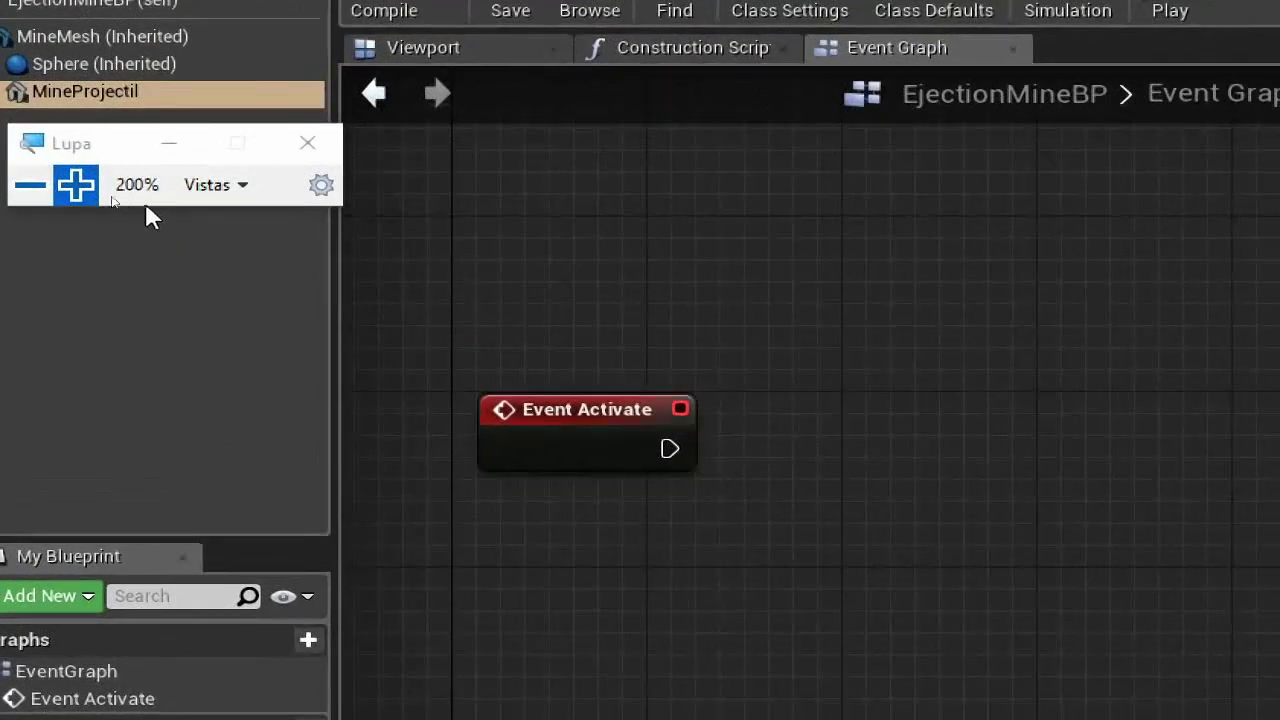
Add a Set Visibility node on Mine Projectil and wire Event Activate's exec into it.
click(58, 189)
drag(82, 141, 382, 386)
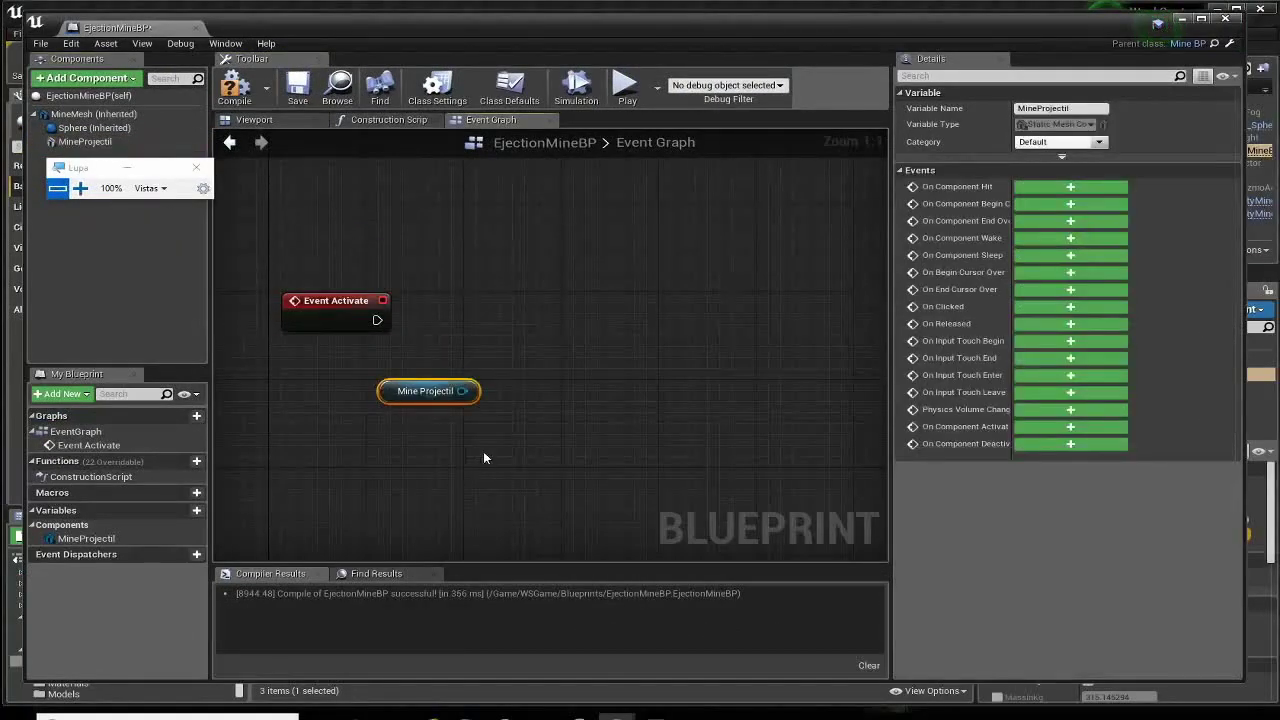
scroll(464, 435, up, 1)
scroll(464, 435, up, 2)
right_drag(464, 435, 568, 502)
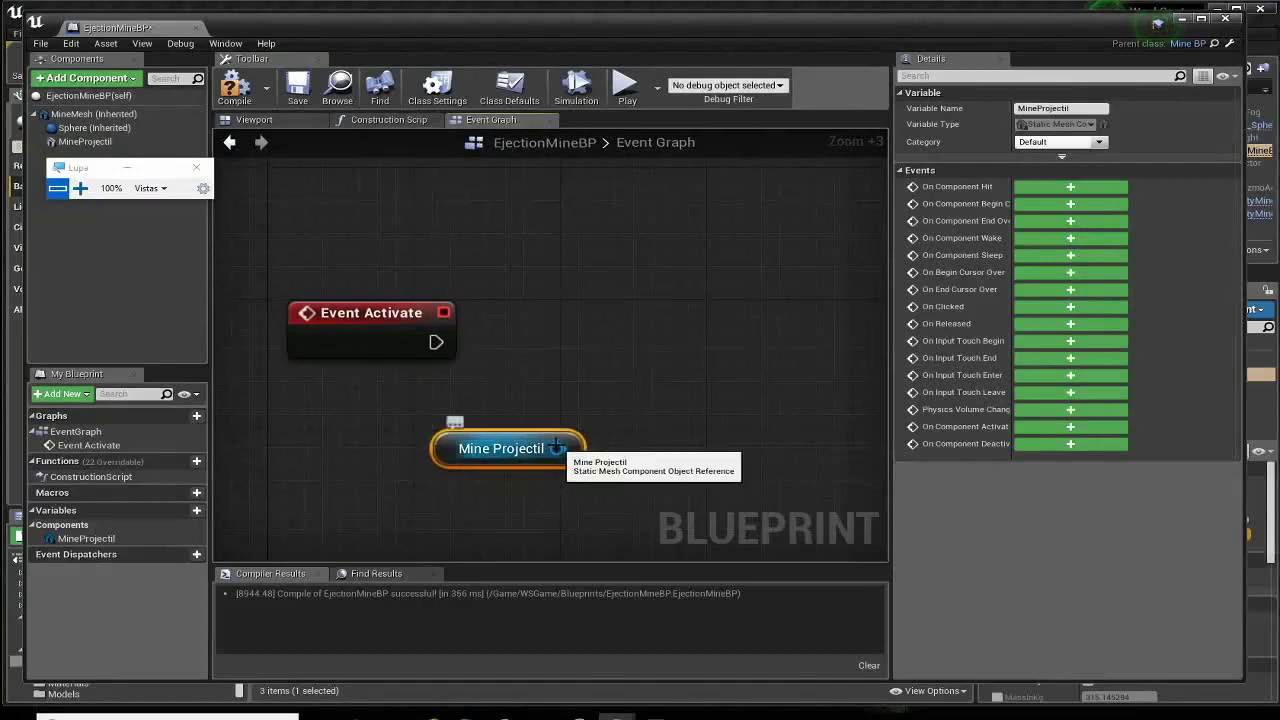
mouse_move(562, 455)
mouse_down()
mouse_move(660, 348)
mouse_move(657, 289)
mouse_up()
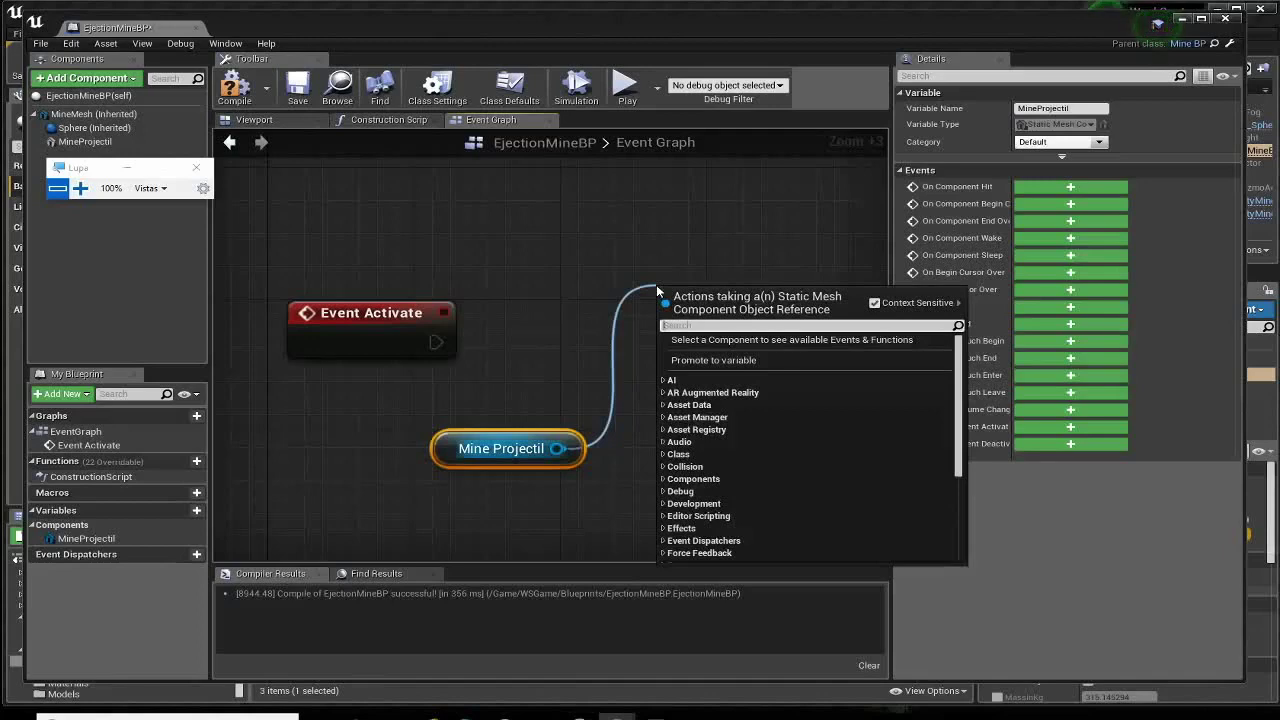
text(set visib)
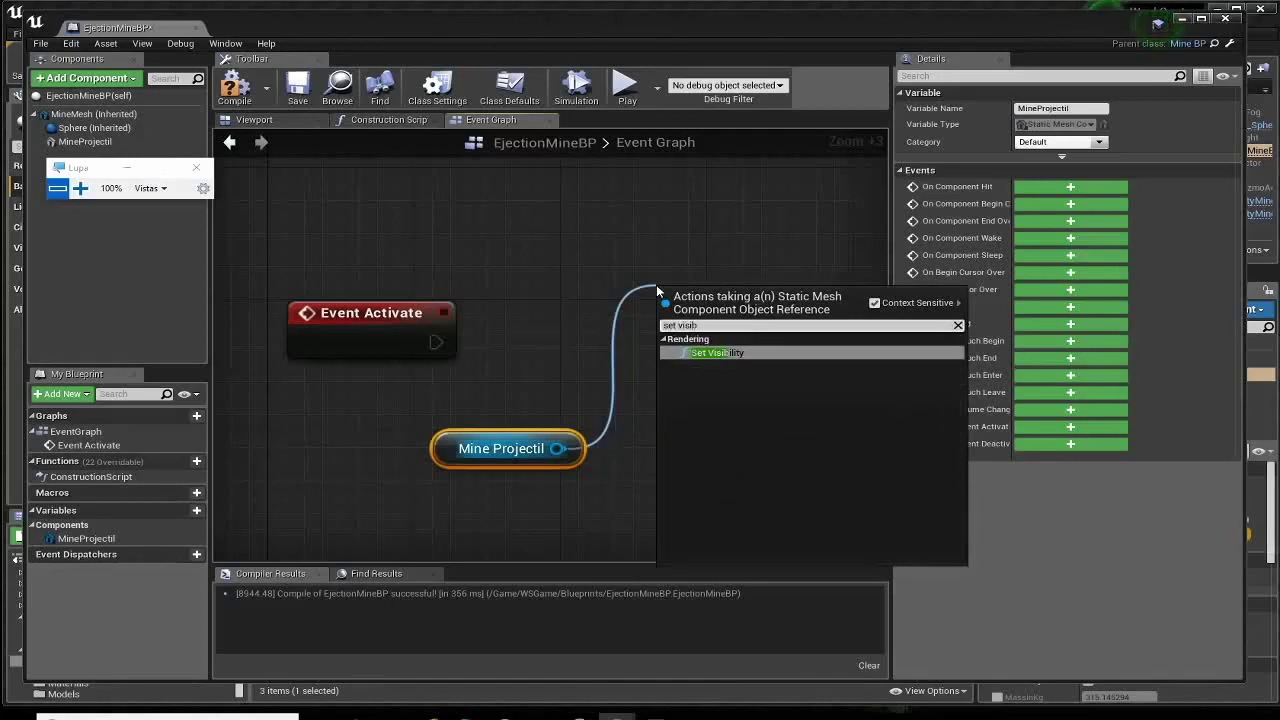
click(754, 352)
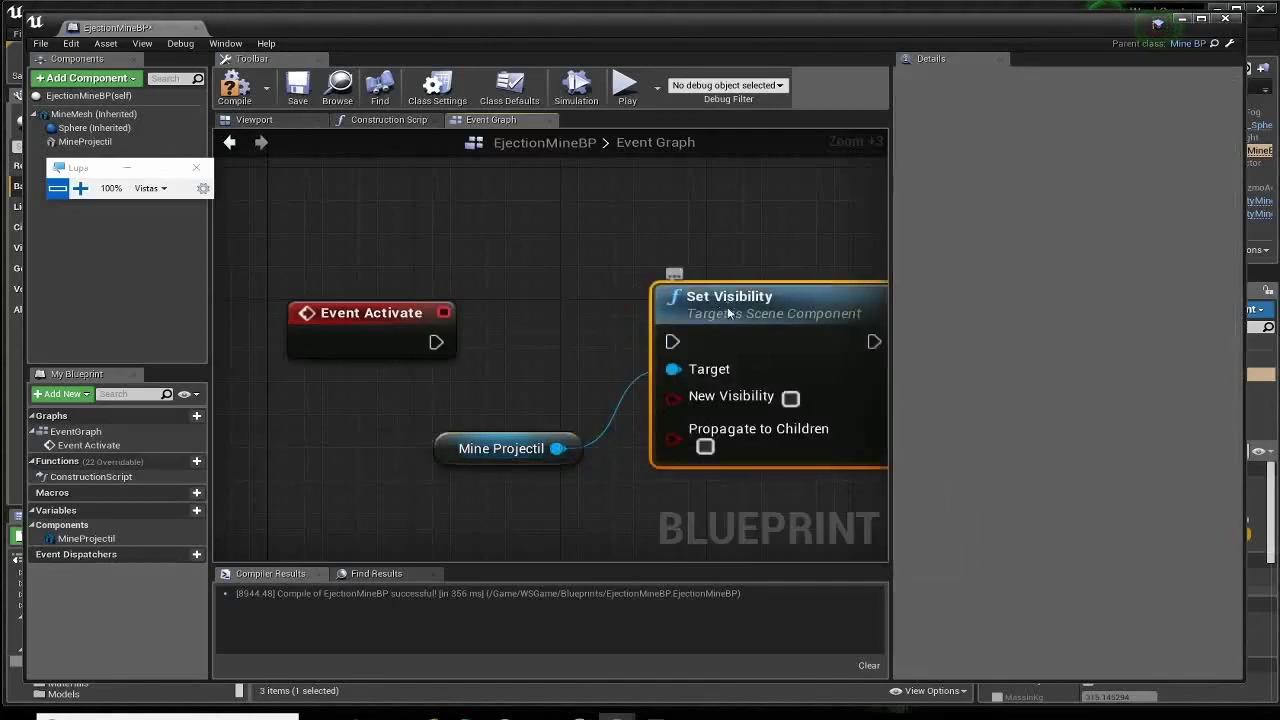
drag(433, 342, 652, 357)
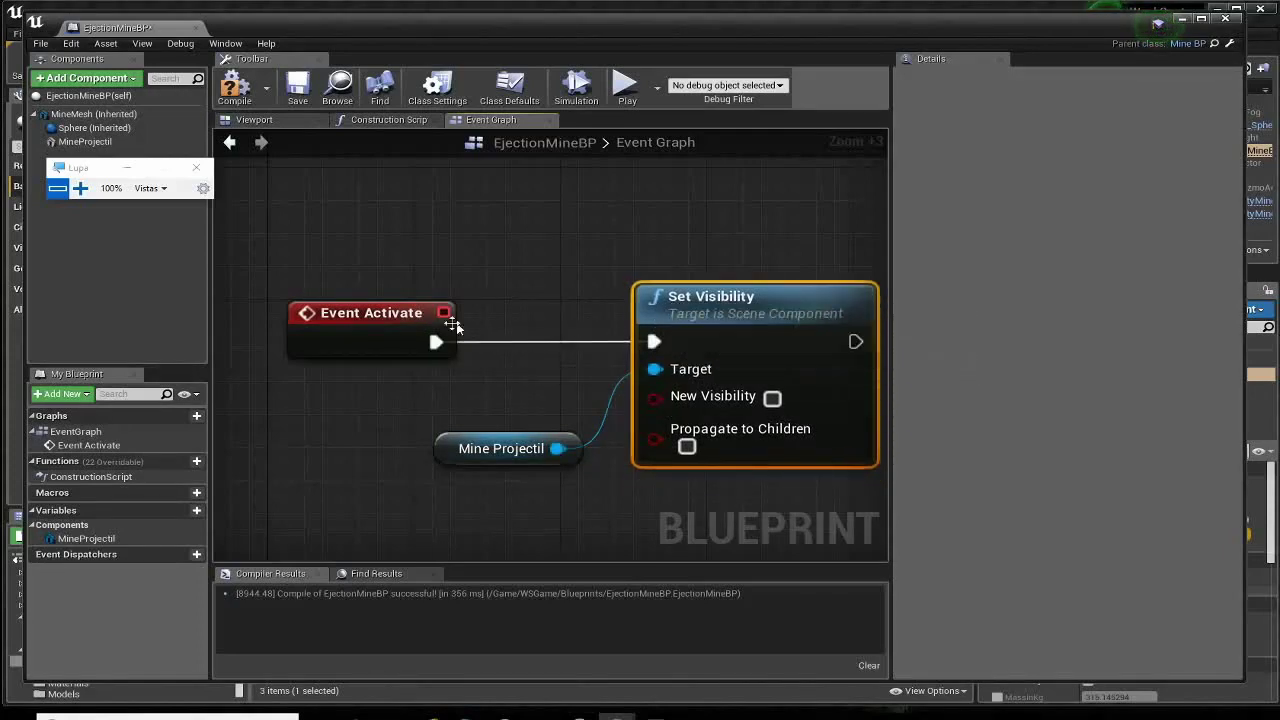
Align the nodes, tick New Visibility, and compile EjectionMineBP.
right_drag(483, 398, 534, 367)
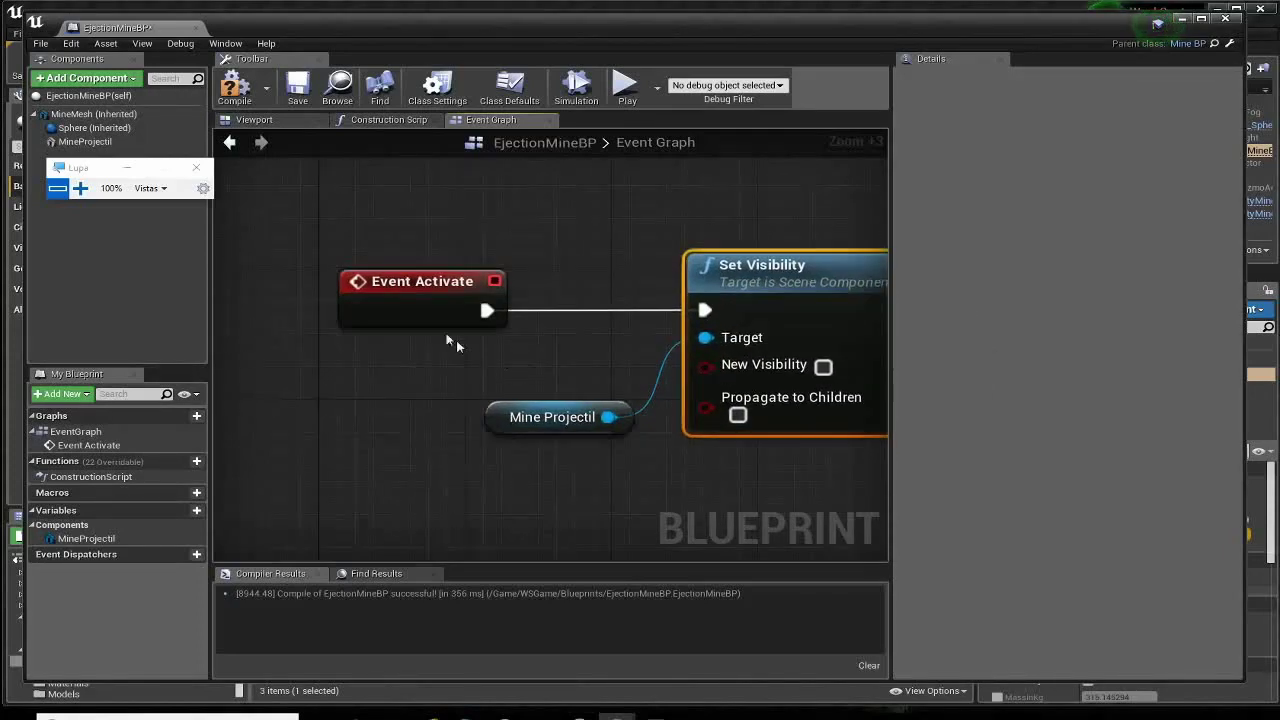
drag(417, 288, 417, 271)
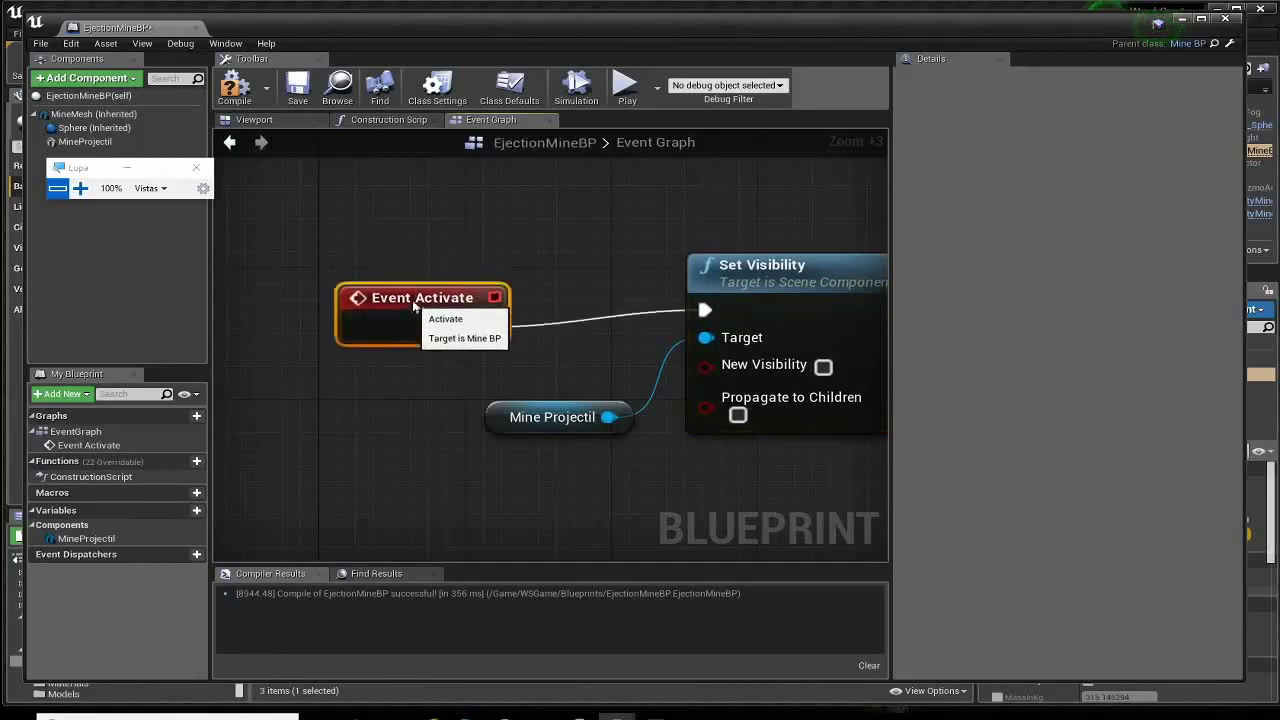
drag(795, 278, 795, 262)
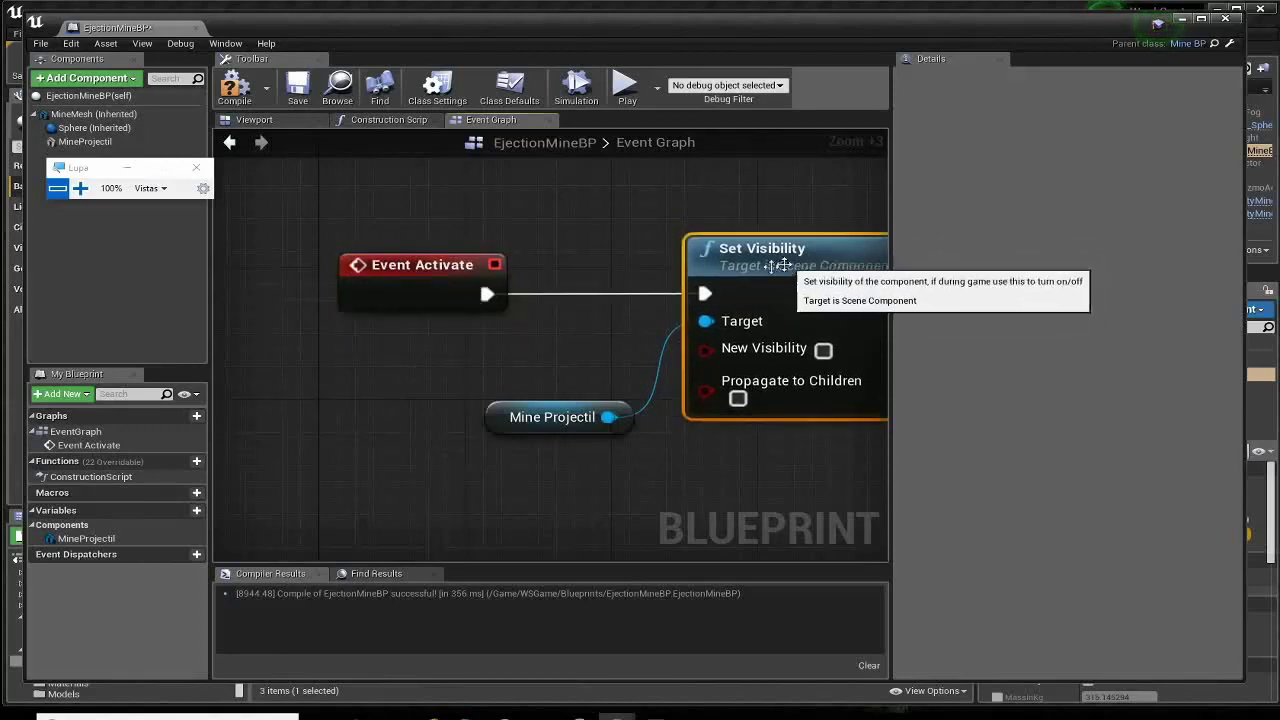
drag(510, 418, 455, 418)
right_drag(455, 418, 269, 421)
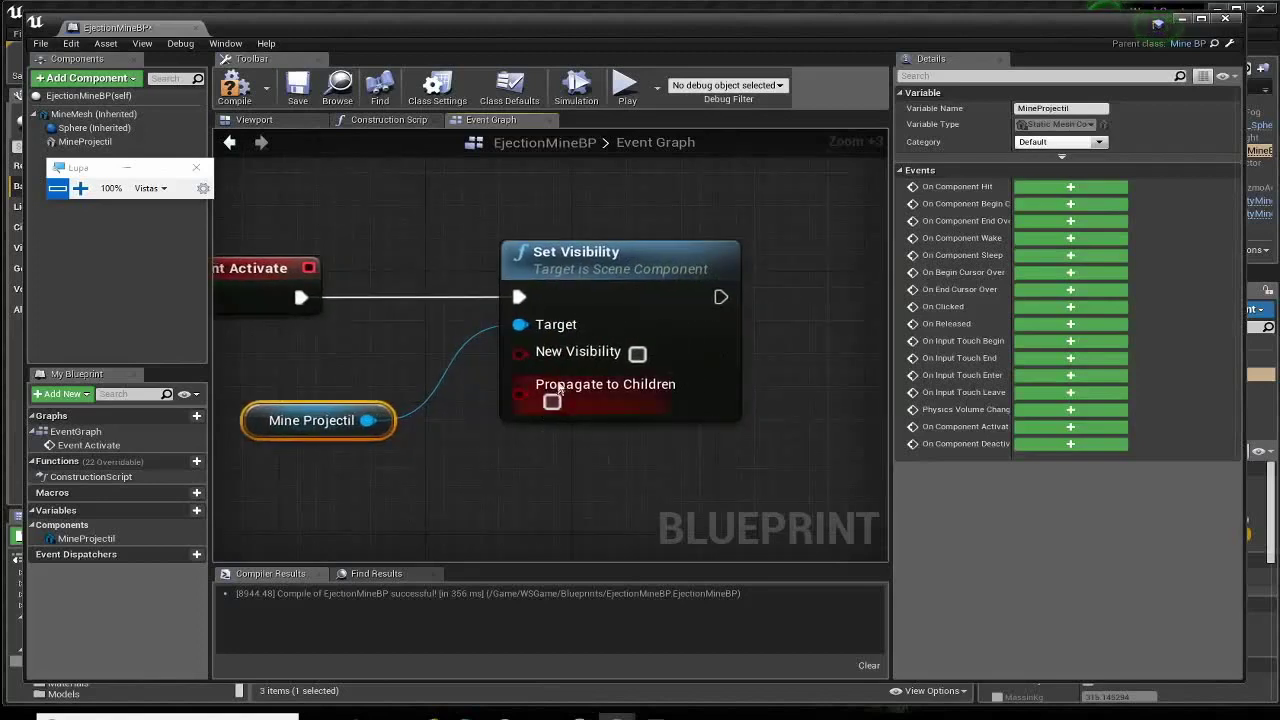
click(637, 354)
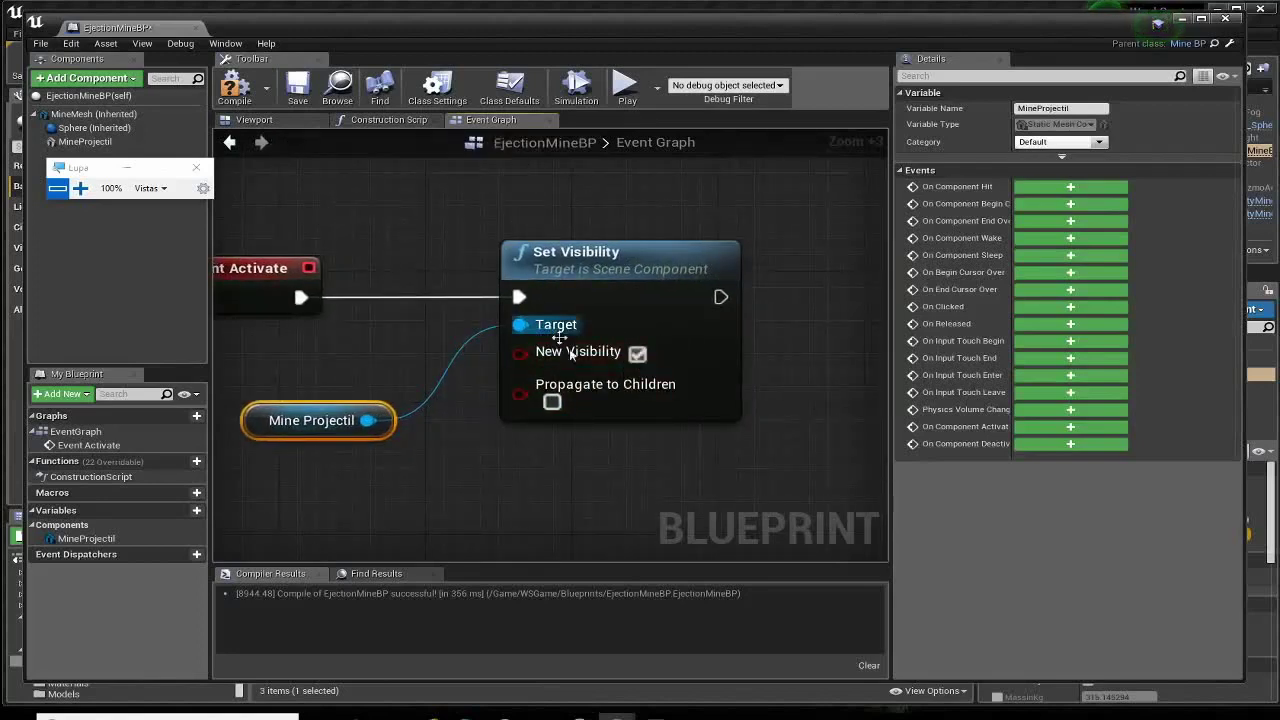
click(240, 100)
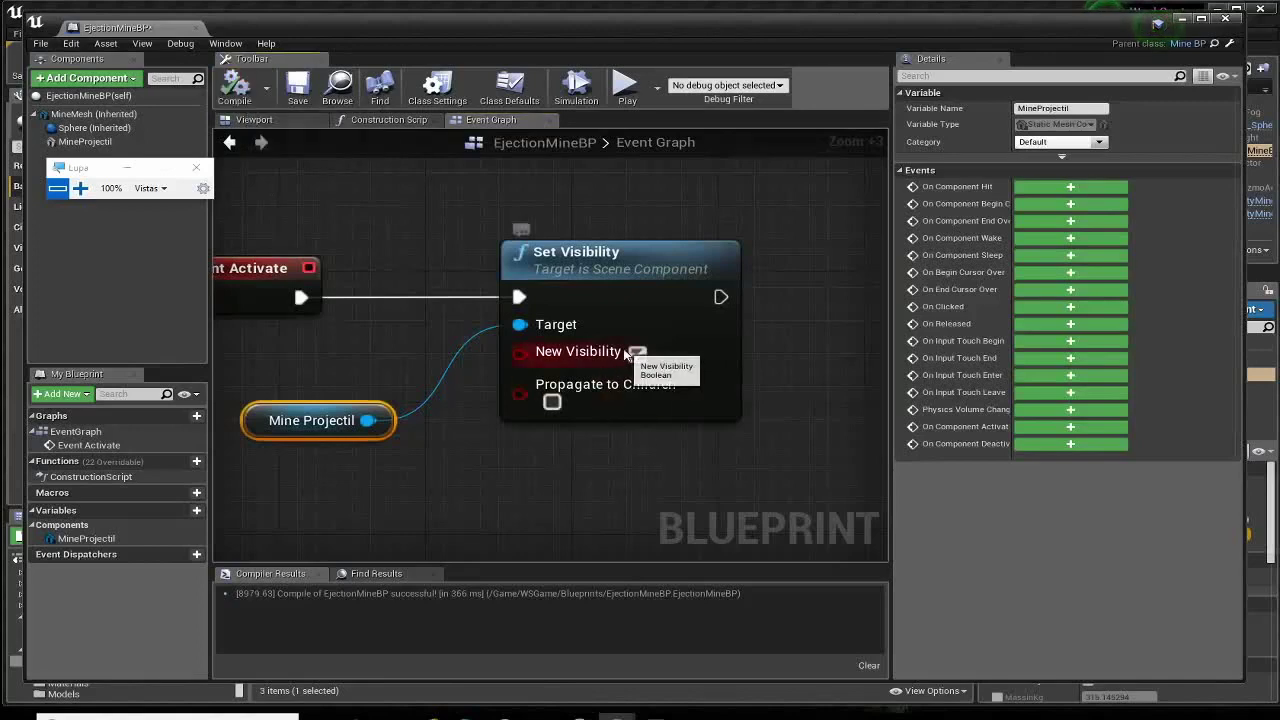
click(288, 119)
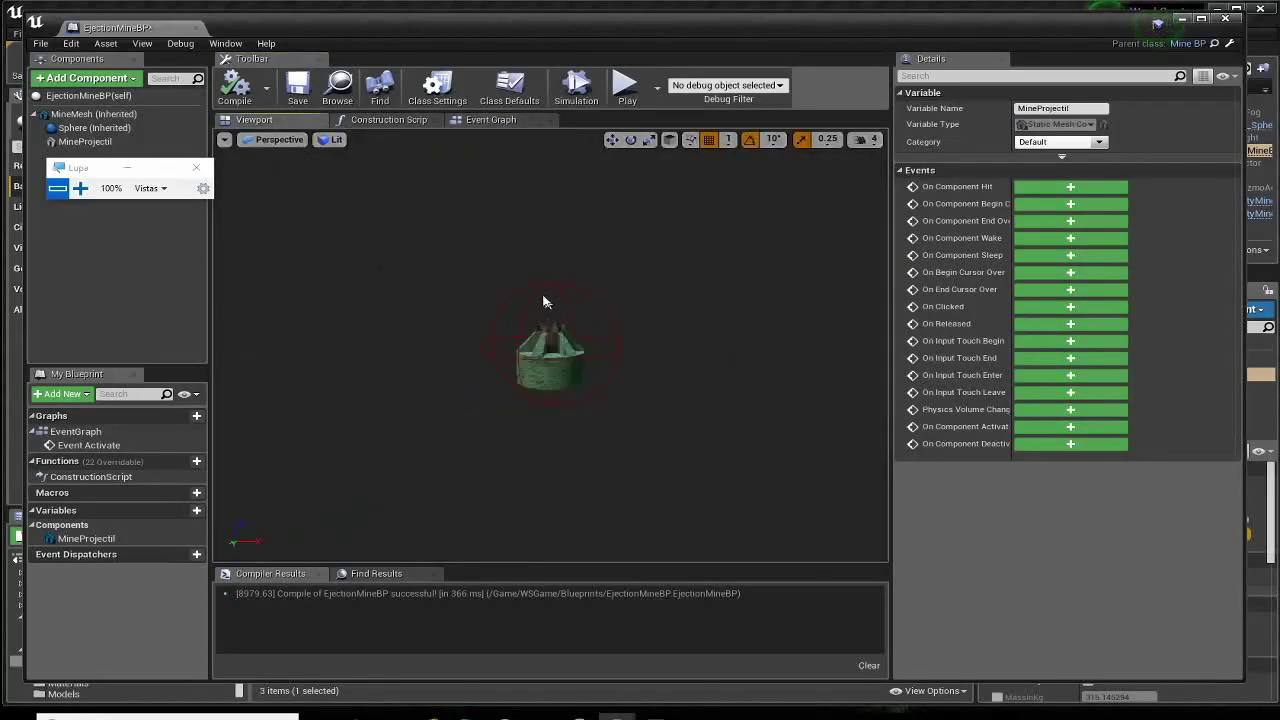
click(490, 119)
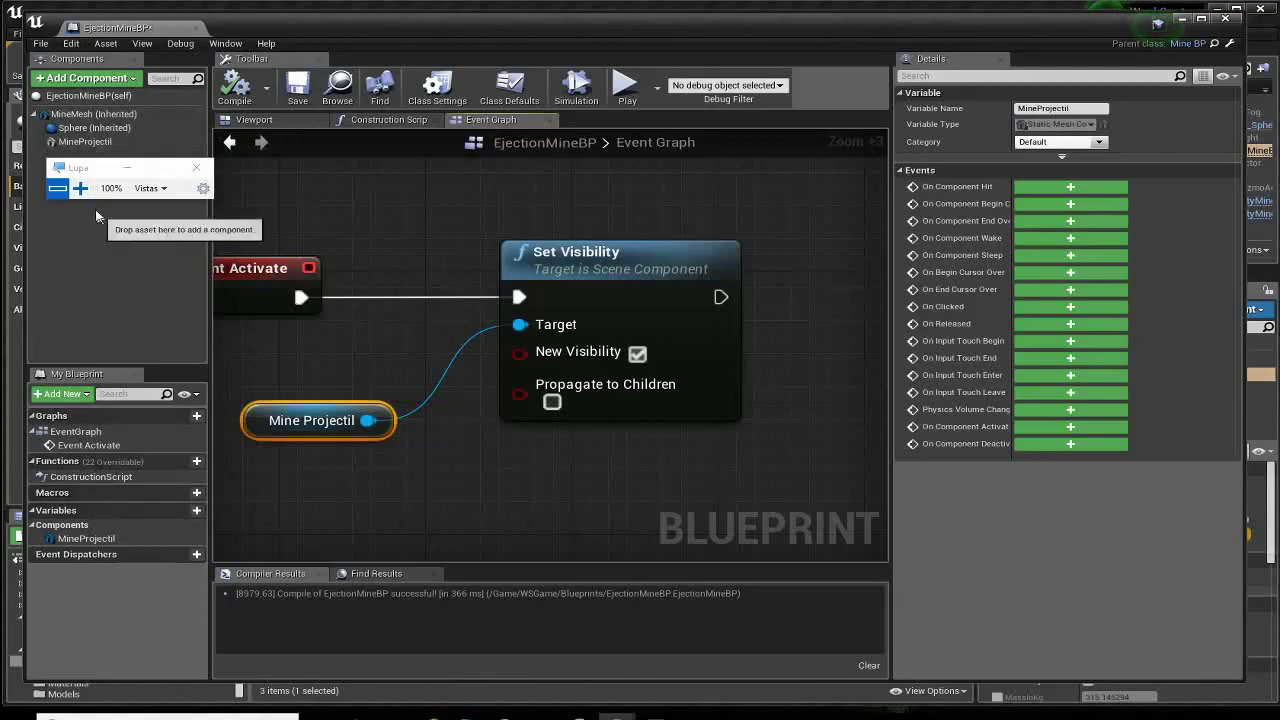
Add a Float variable named AlturaMaxProjectil to EjectionMineBP.
click(80, 188)
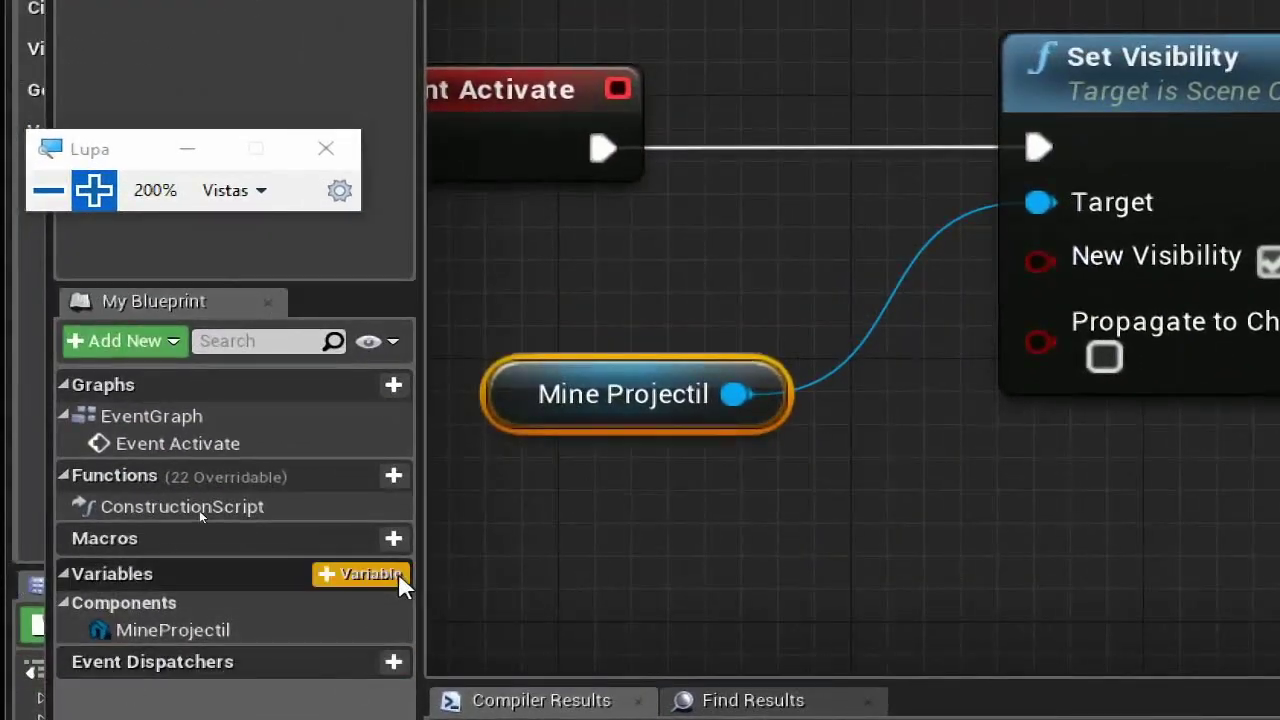
click(399, 578)
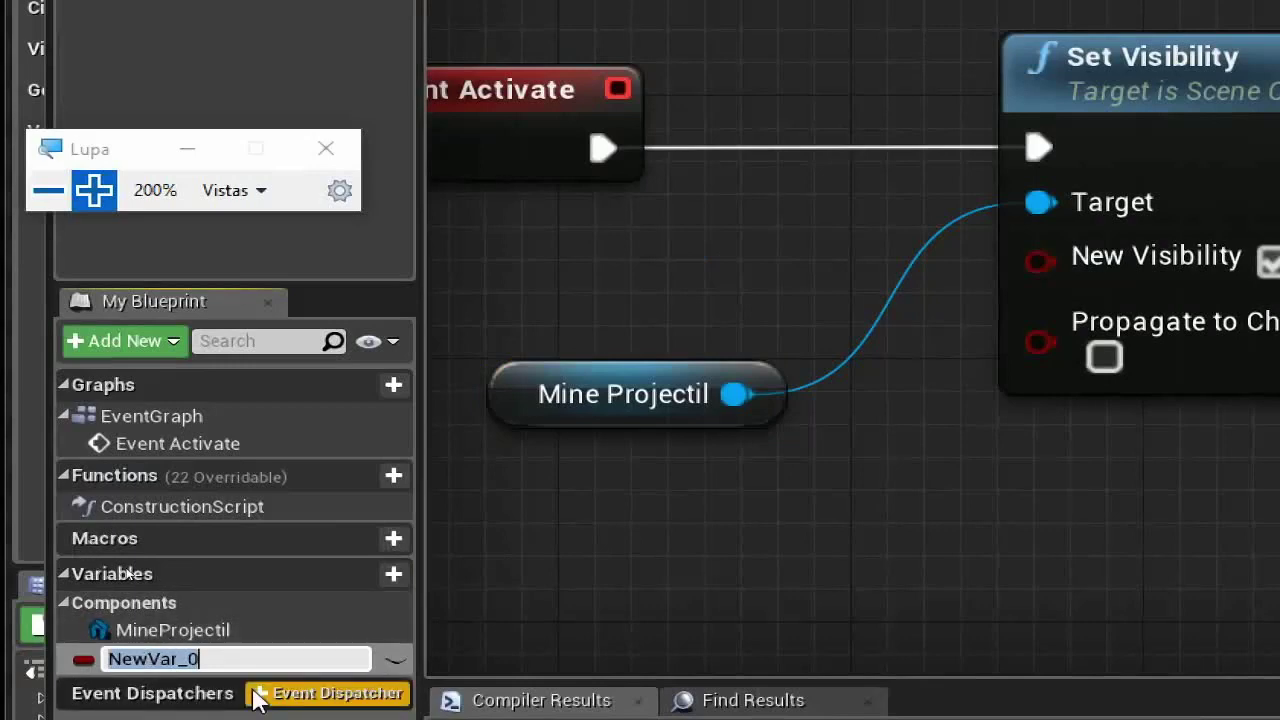
text(AlturaMaxProjectil)
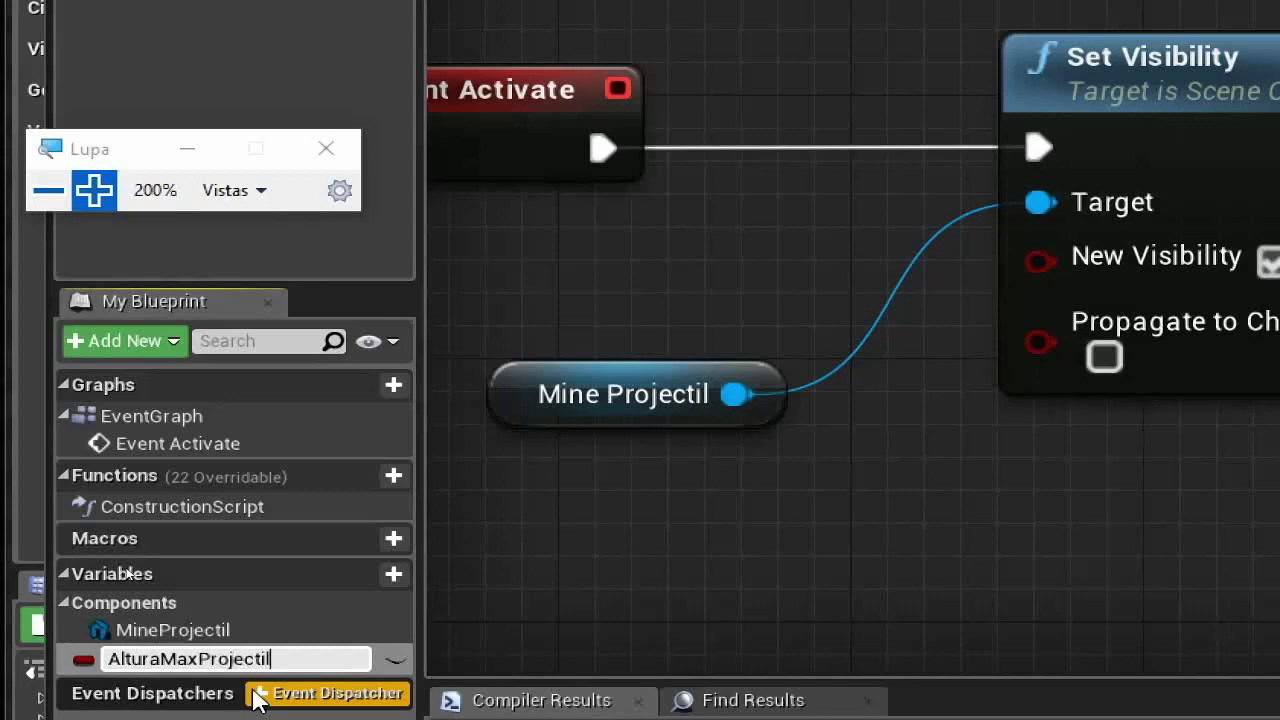
key(Return)
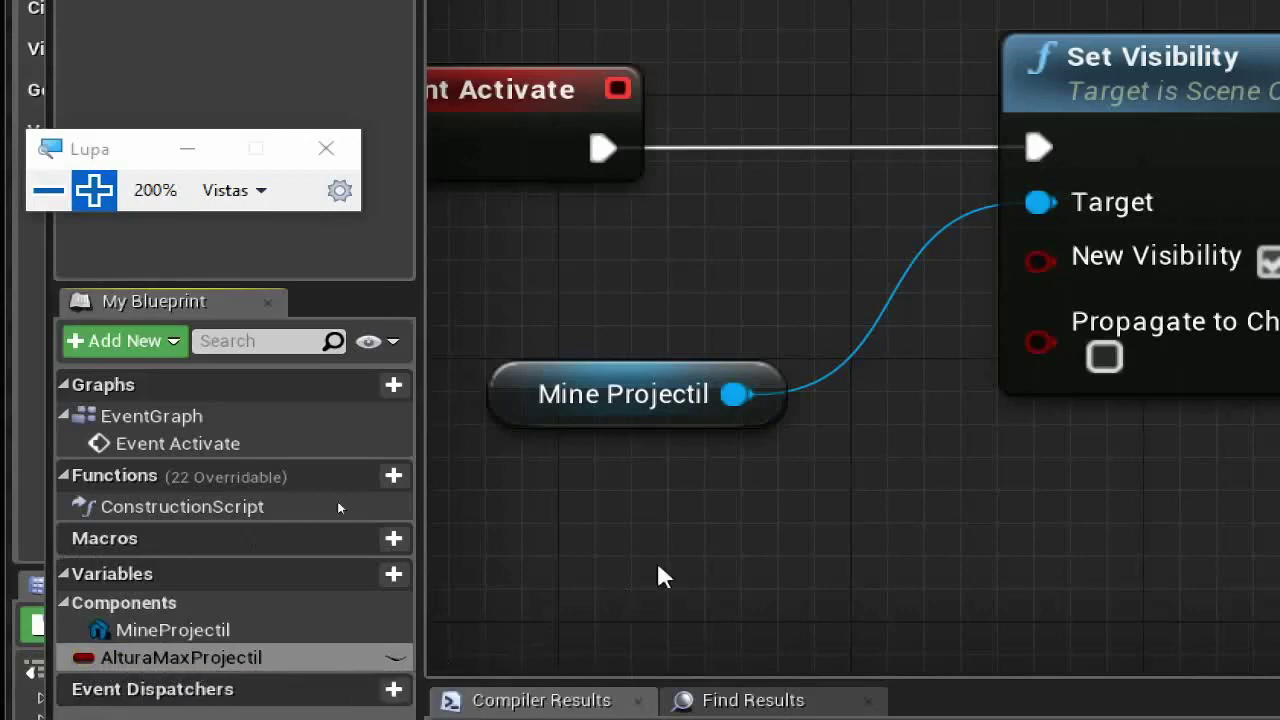
click(46, 190)
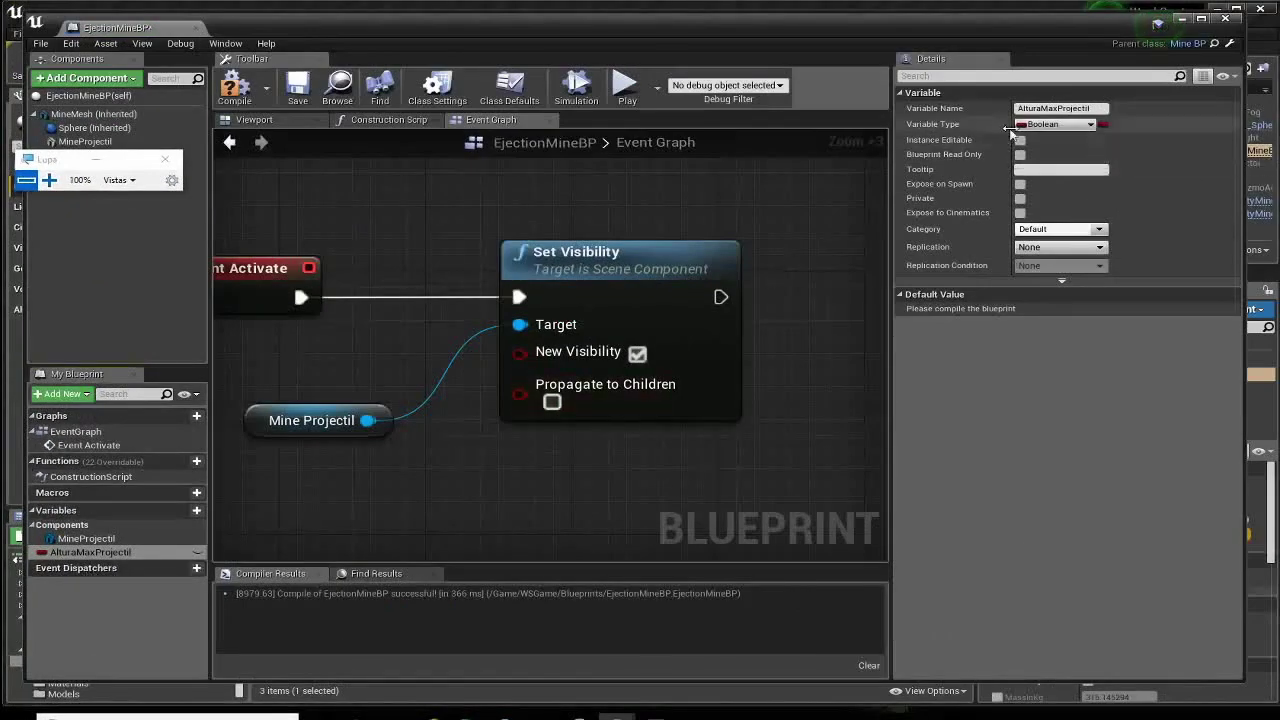
click(1058, 124)
click(894, 201)
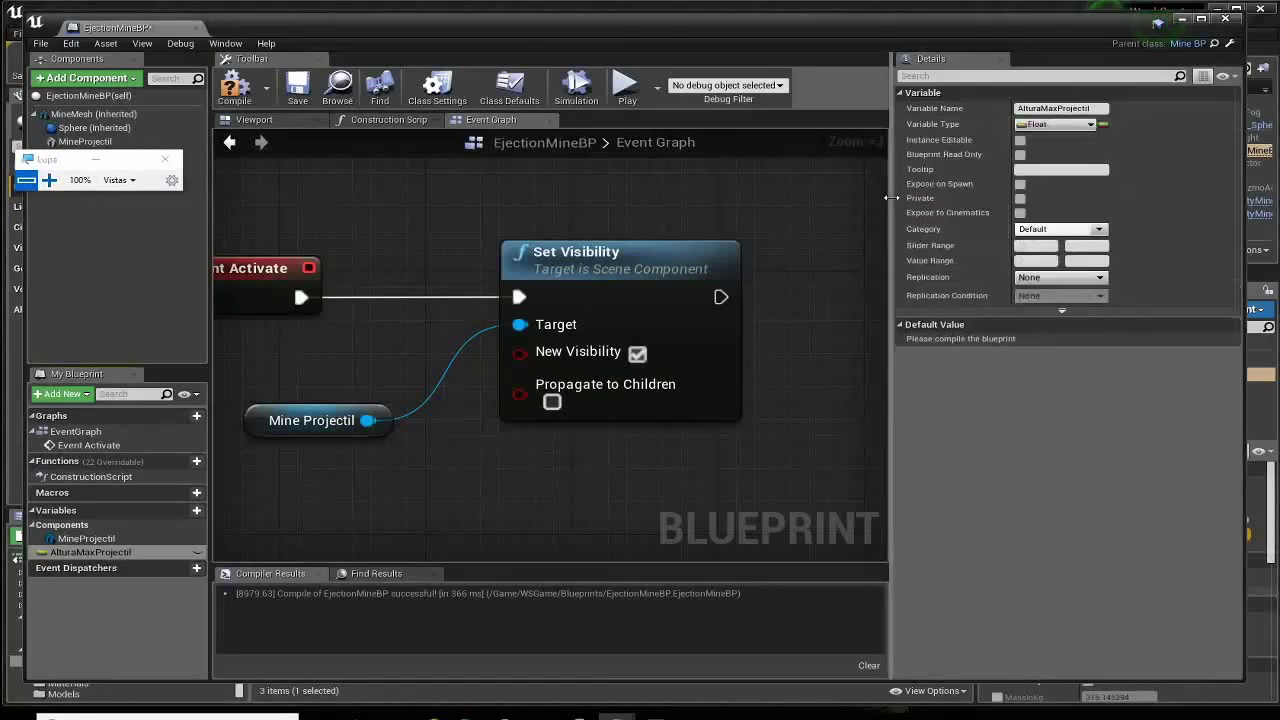
Compile, set AlturaMaxProjectil's default to 300, save, make it instance-editable and recompile.
click(236, 90)
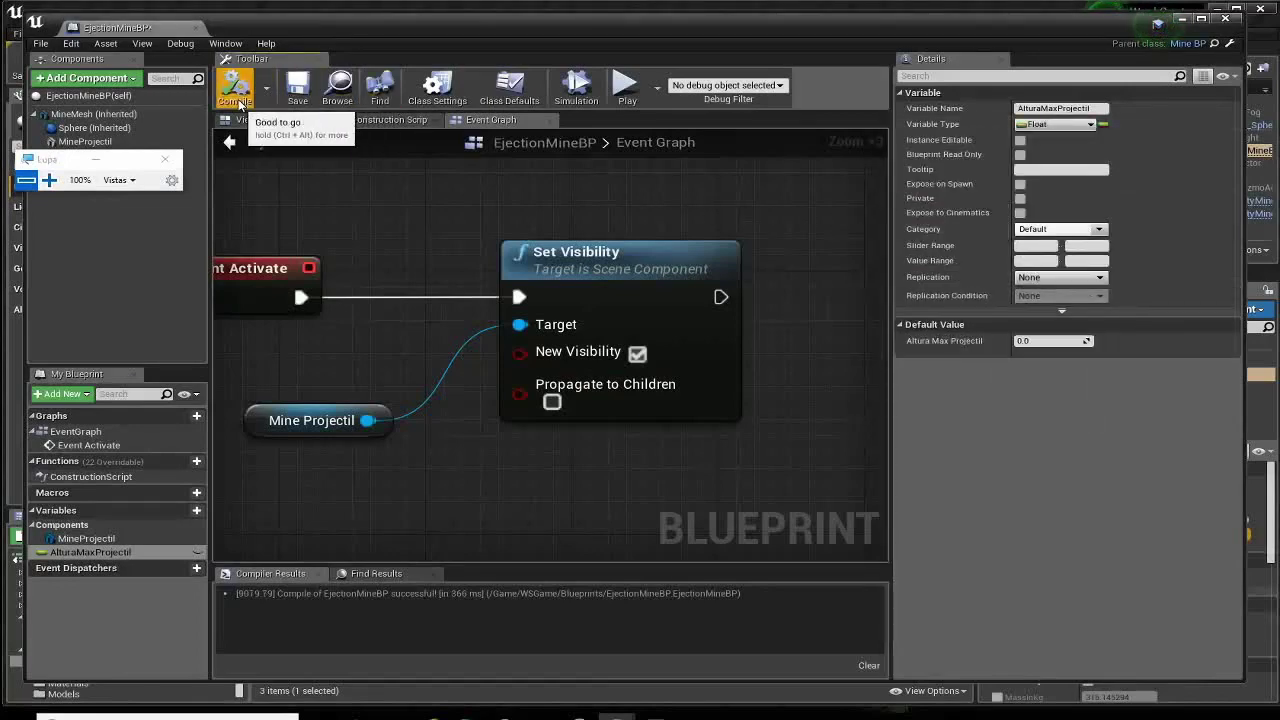
click(1040, 341)
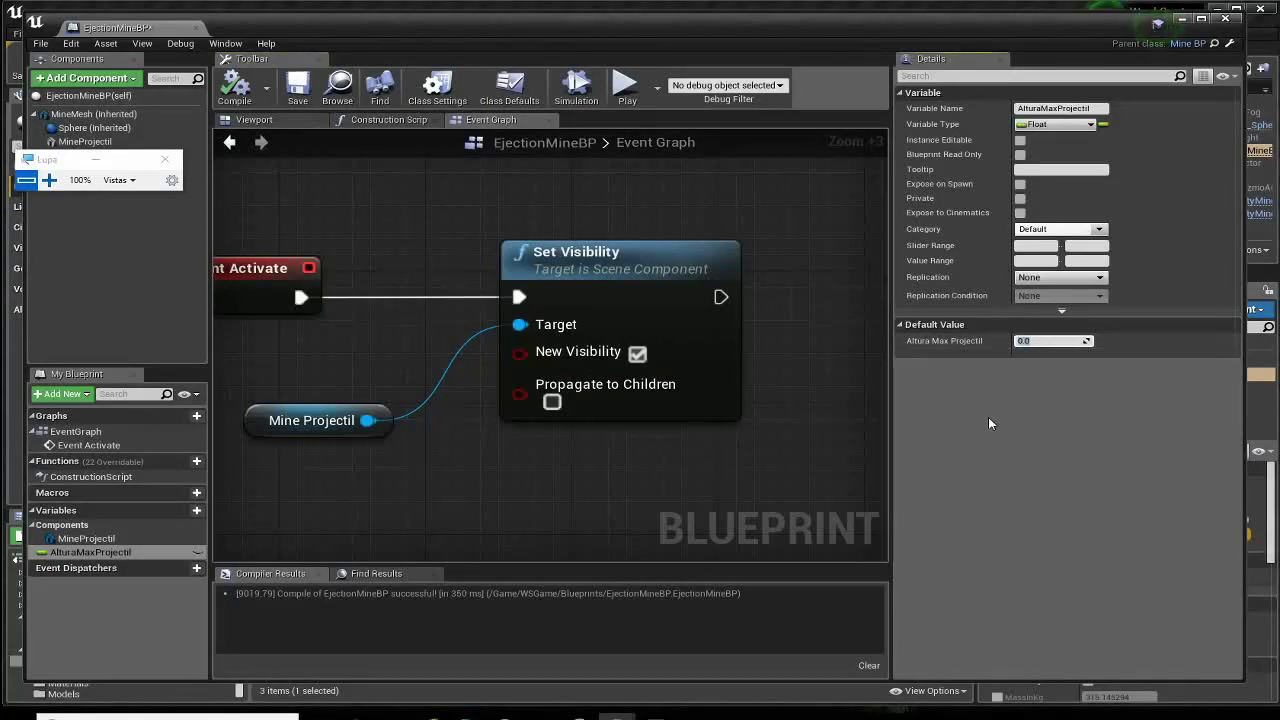
text(300)
click(296, 90)
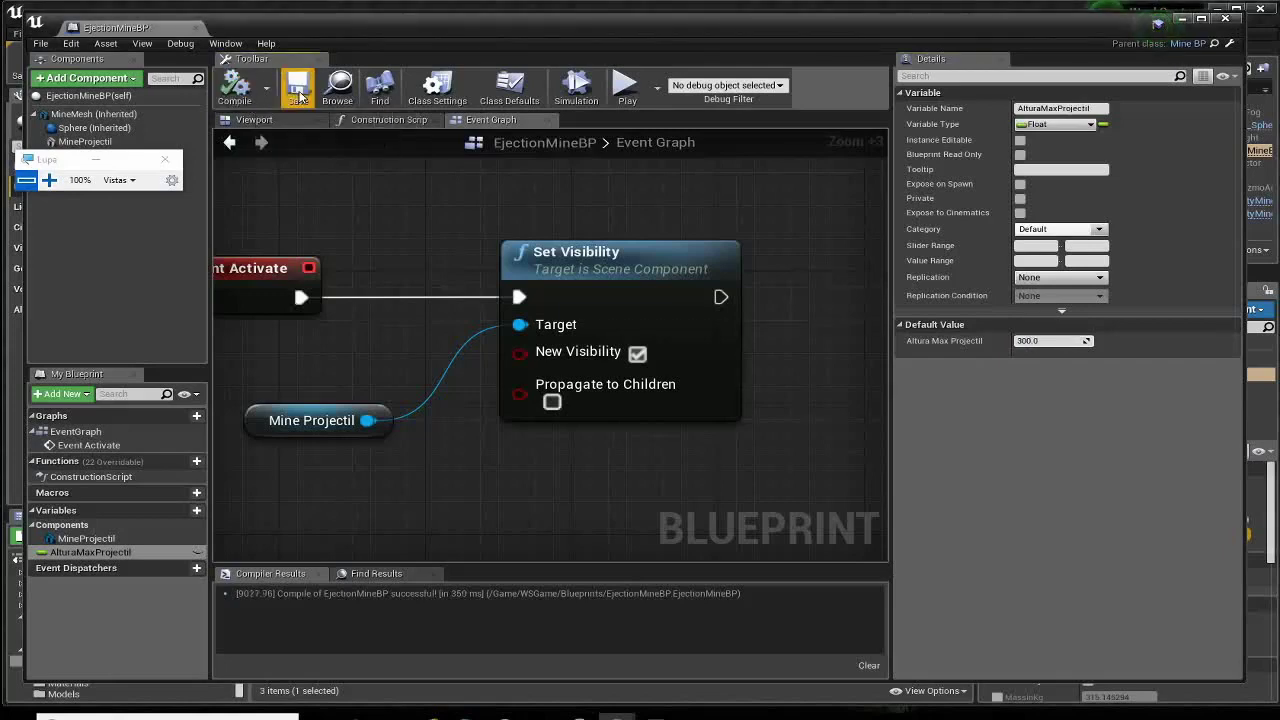
right_drag(336, 201, 380, 211)
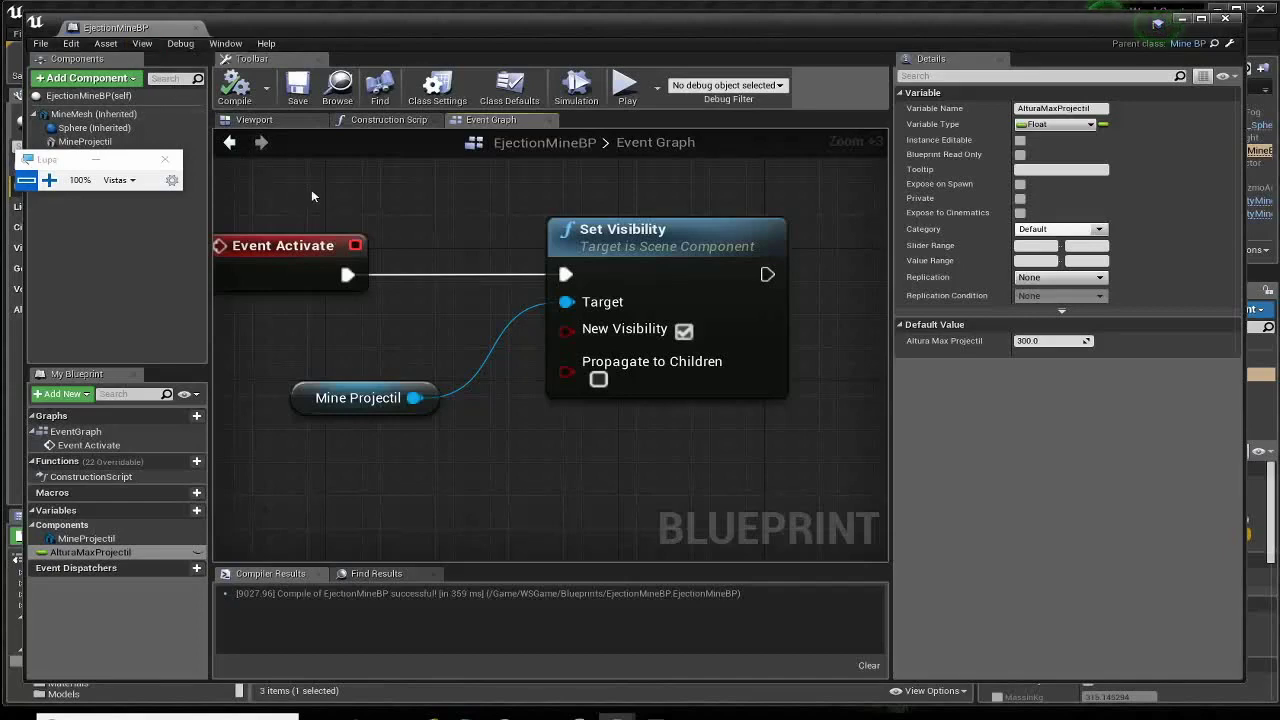
click(197, 552)
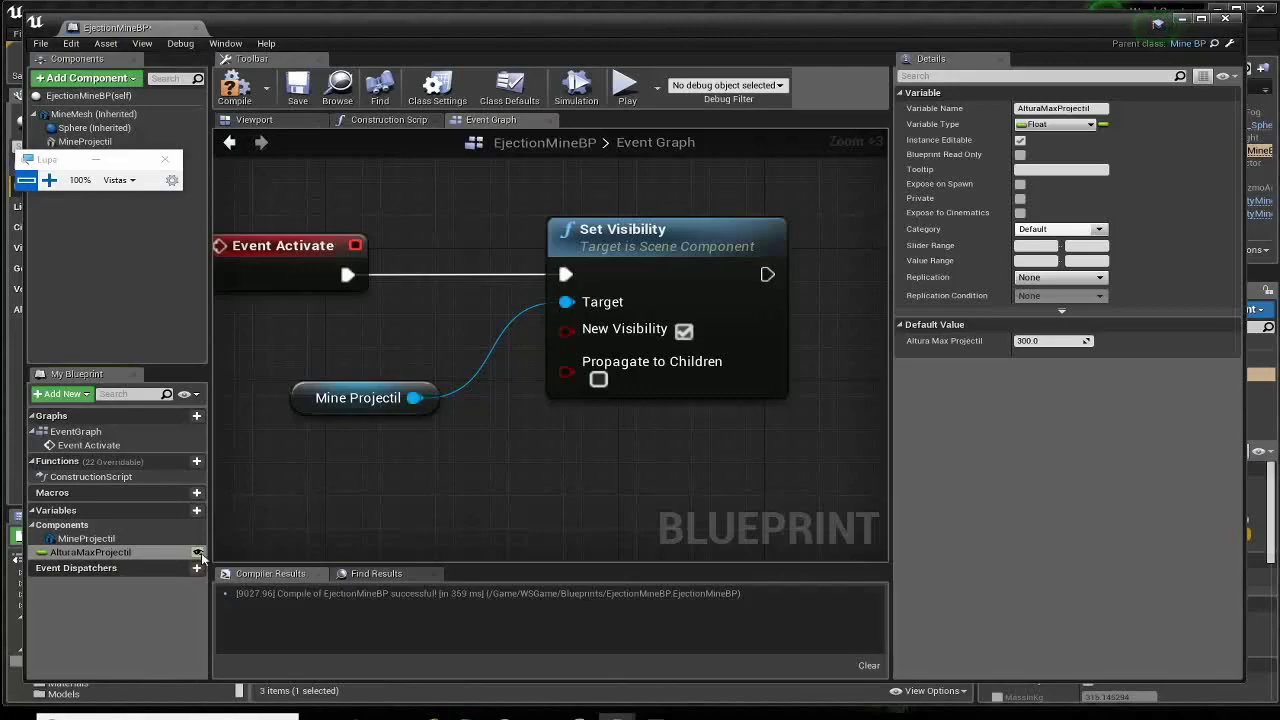
click(234, 88)
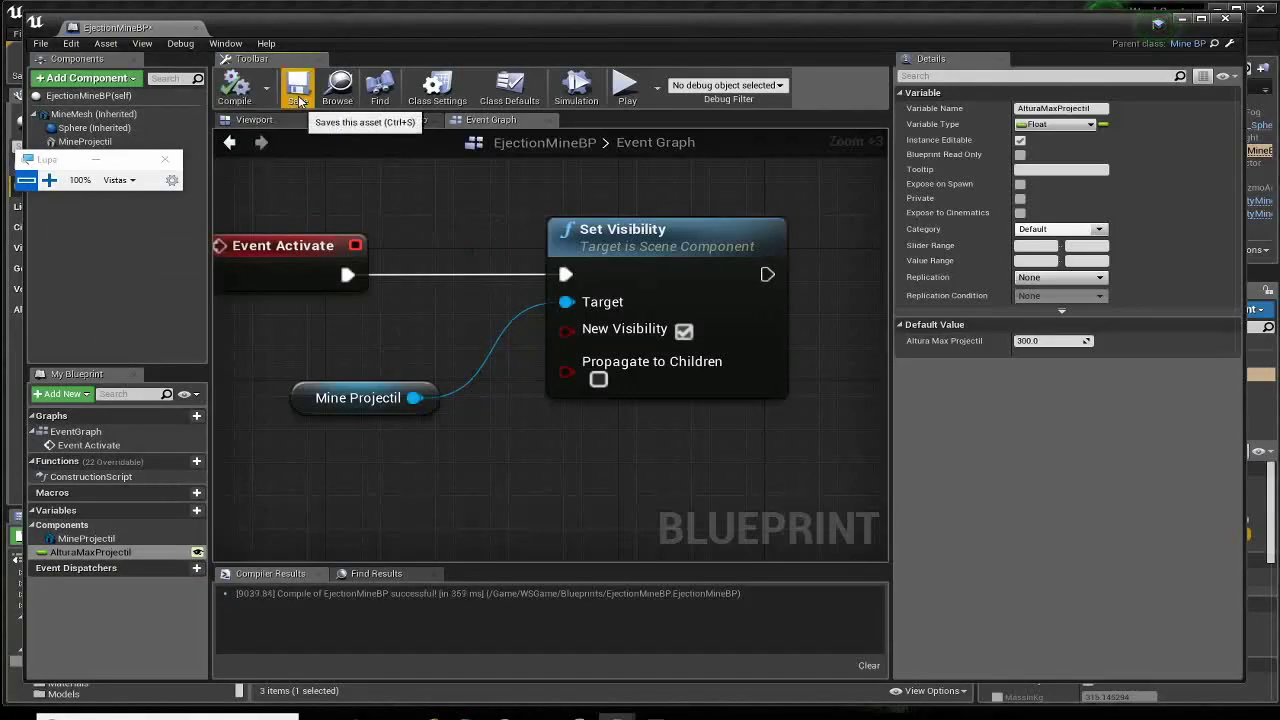
Close the blueprint and nudge the placed ejection mine up to Z 659.0.
click(1222, 20)
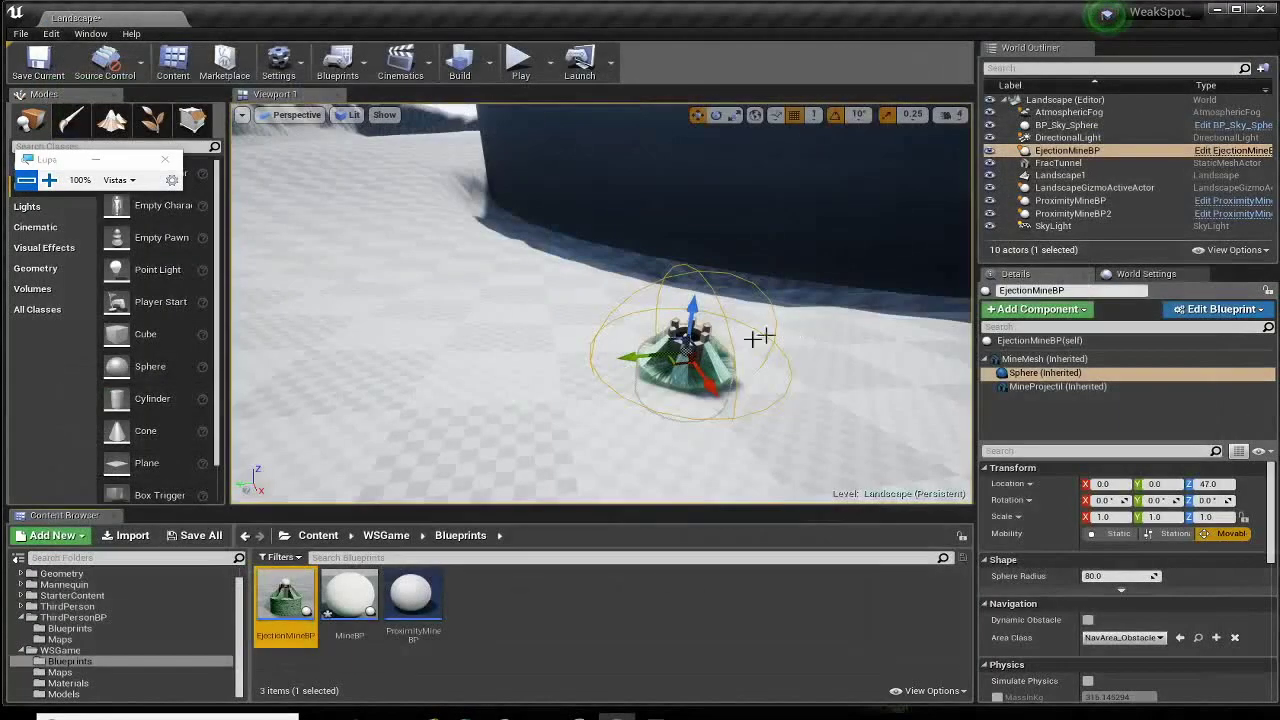
drag(690, 318, 697, 285)
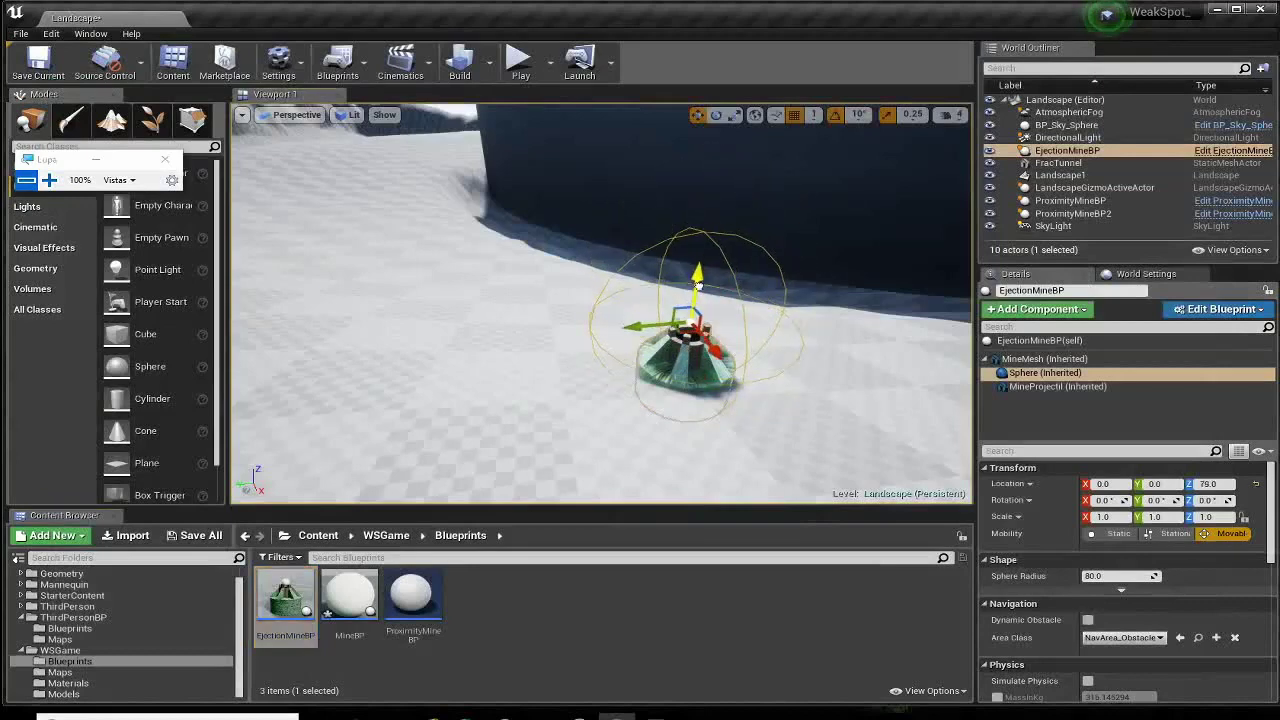
key(ctrl+z)
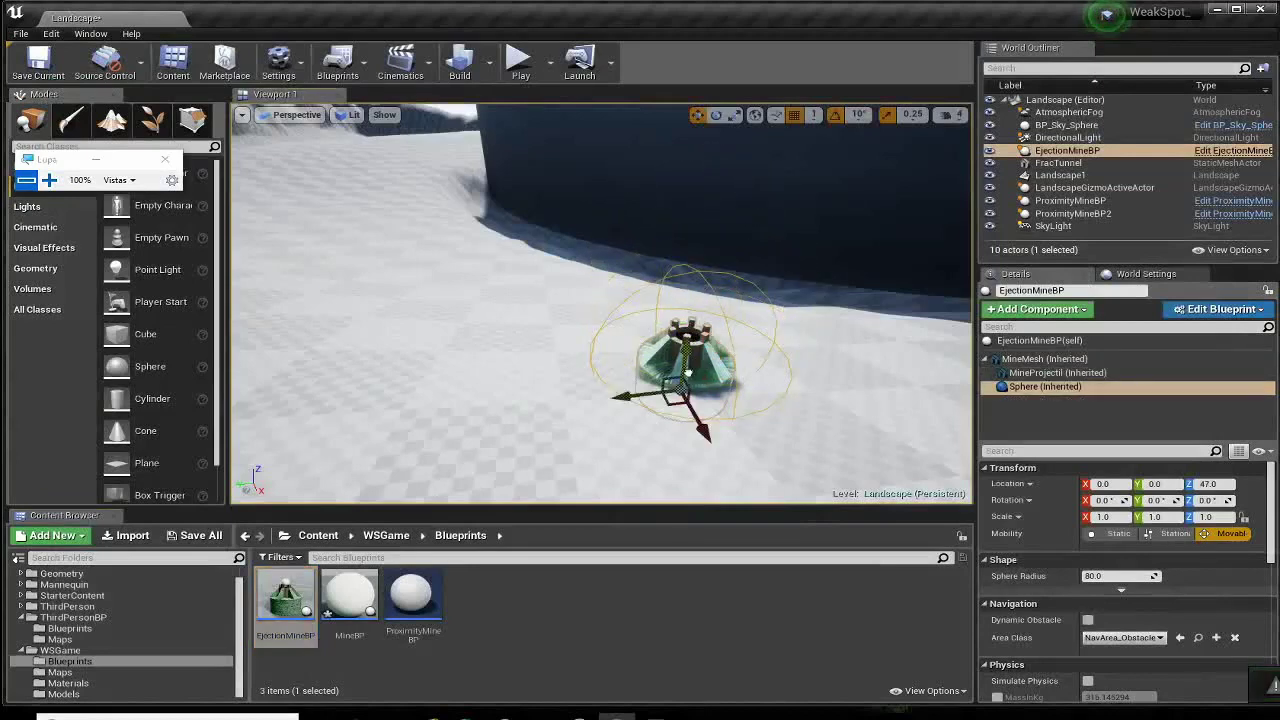
drag(688, 372, 682, 385)
click(712, 370)
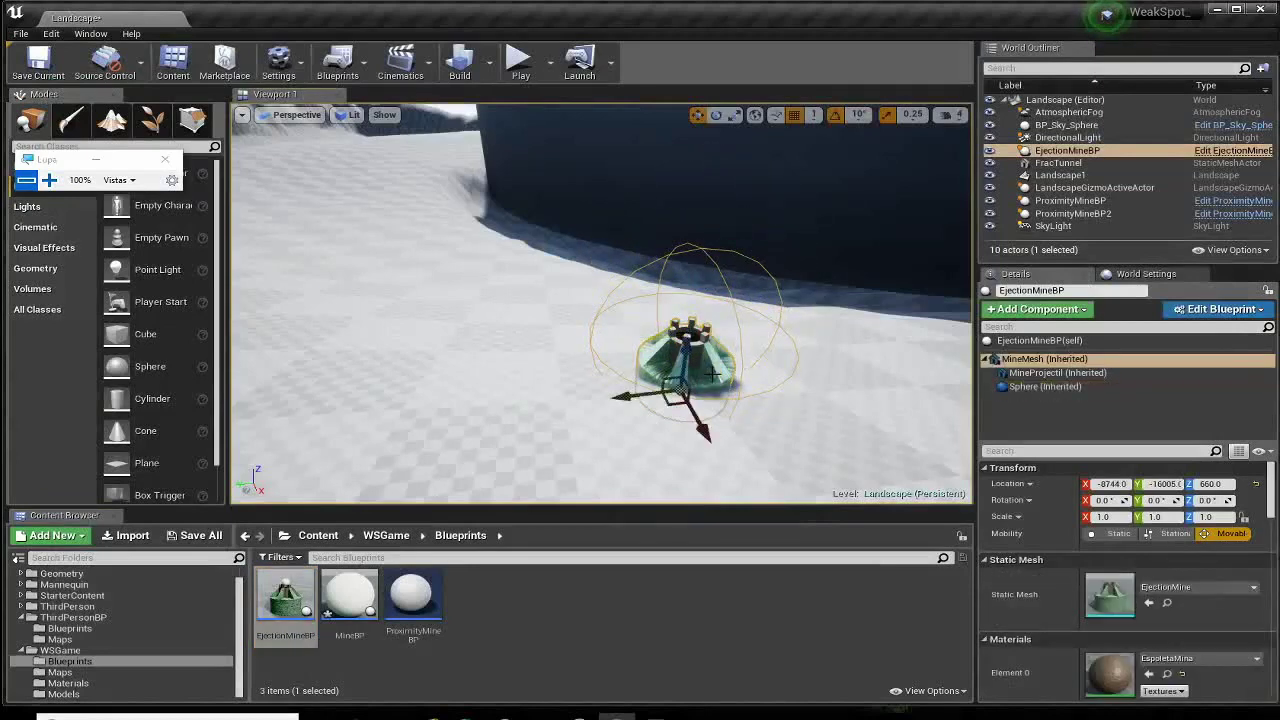
click(1040, 340)
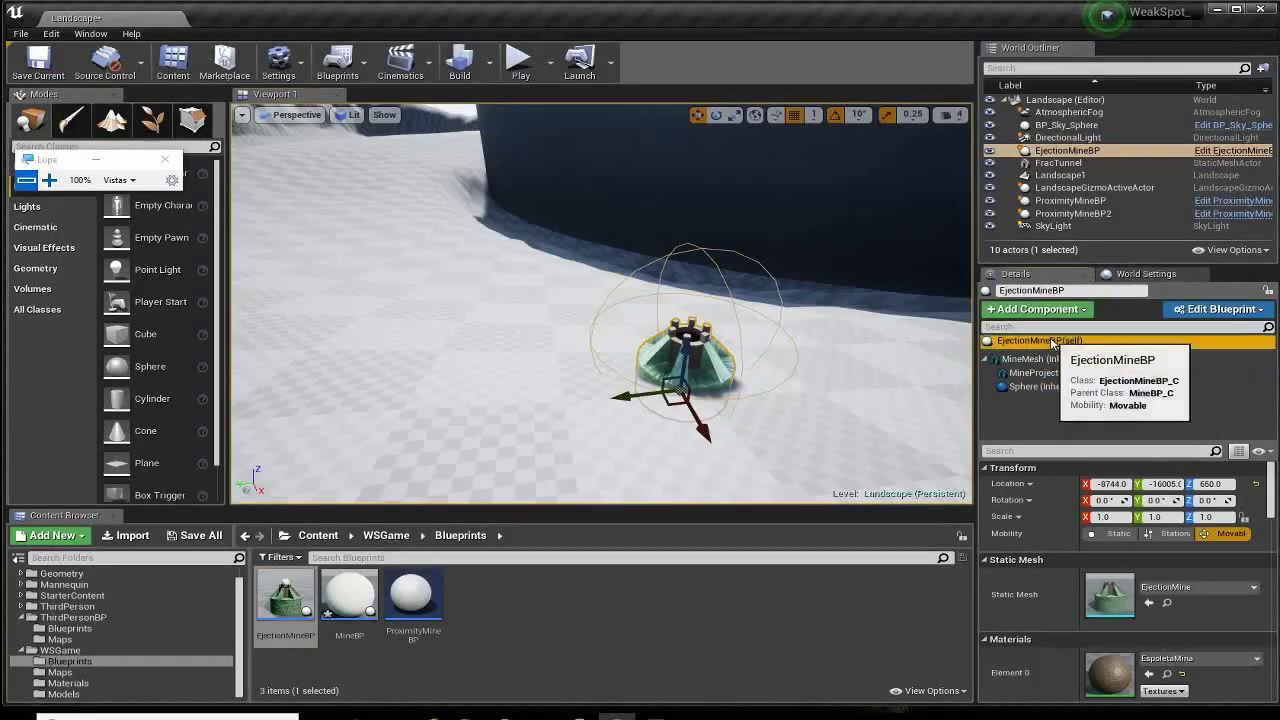
click(1047, 362)
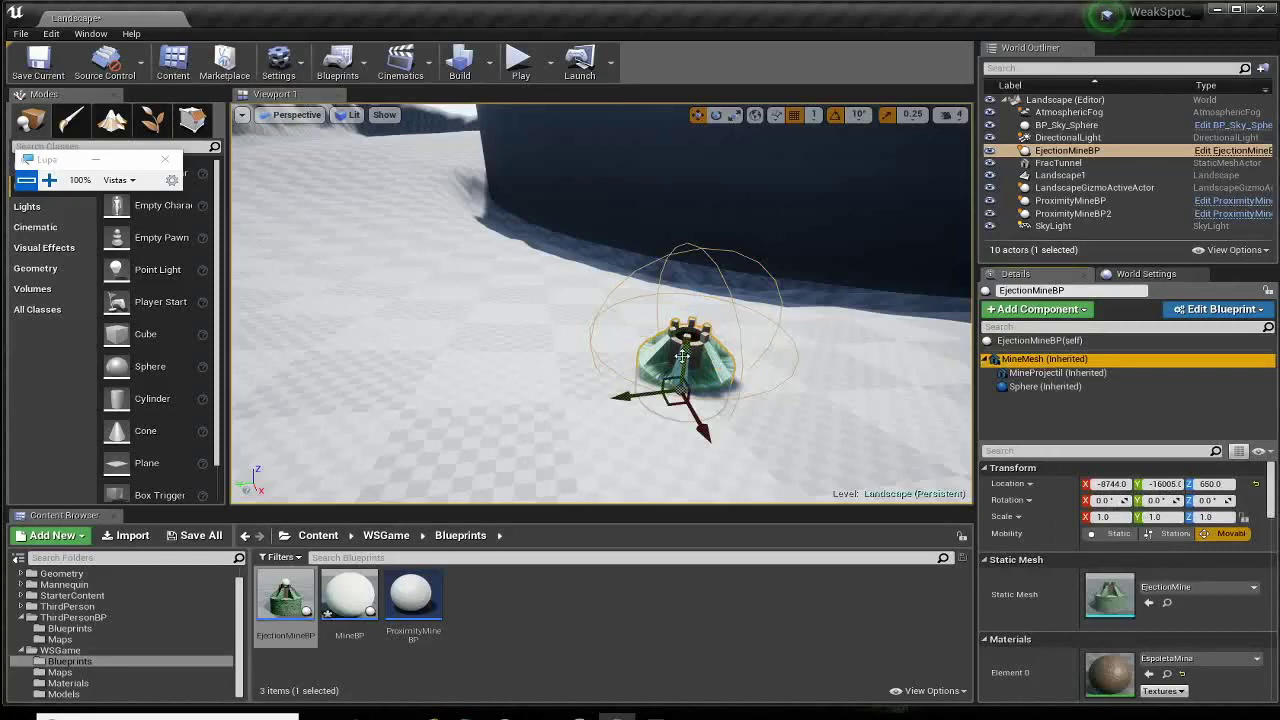
drag(681, 355, 684, 350)
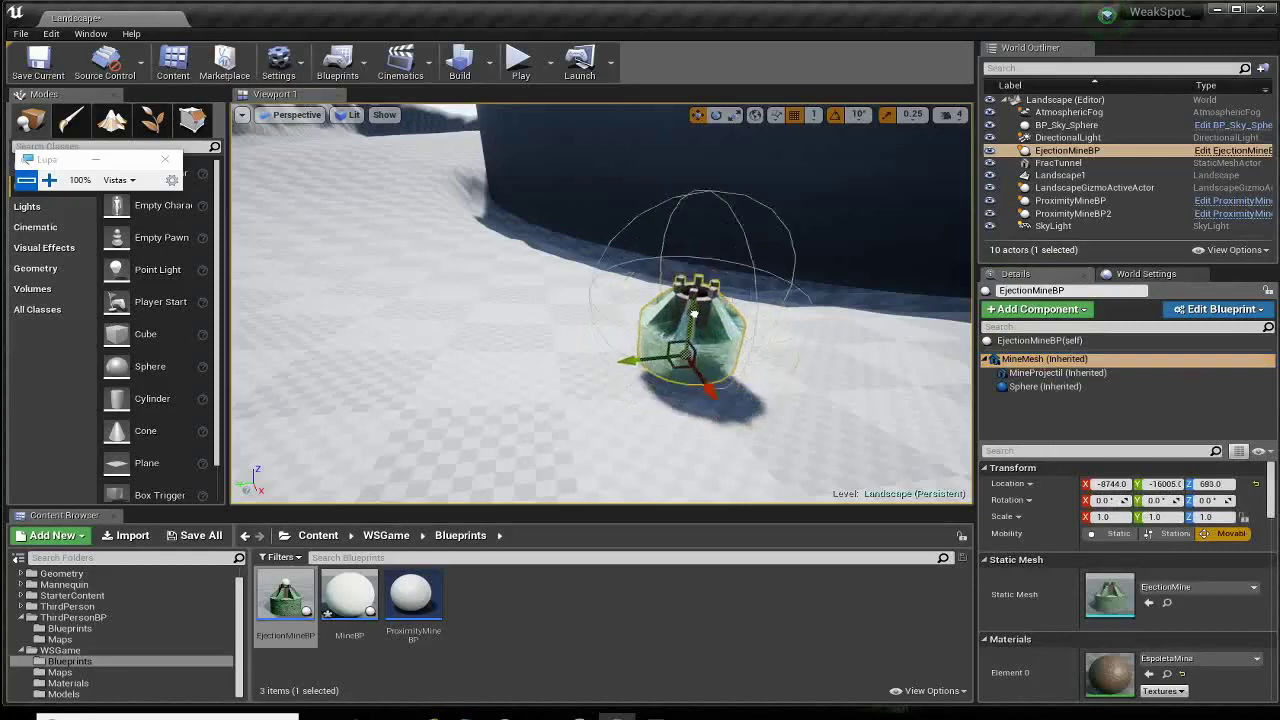
click(1045, 343)
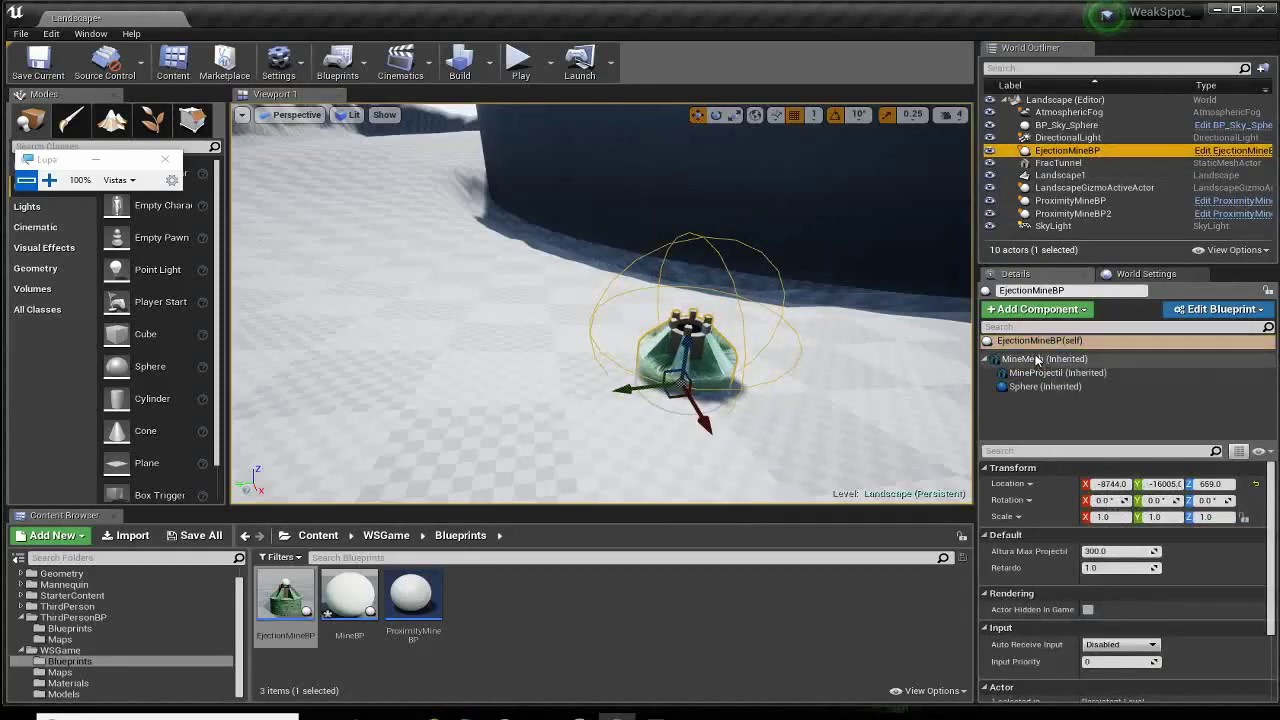
click(1040, 341)
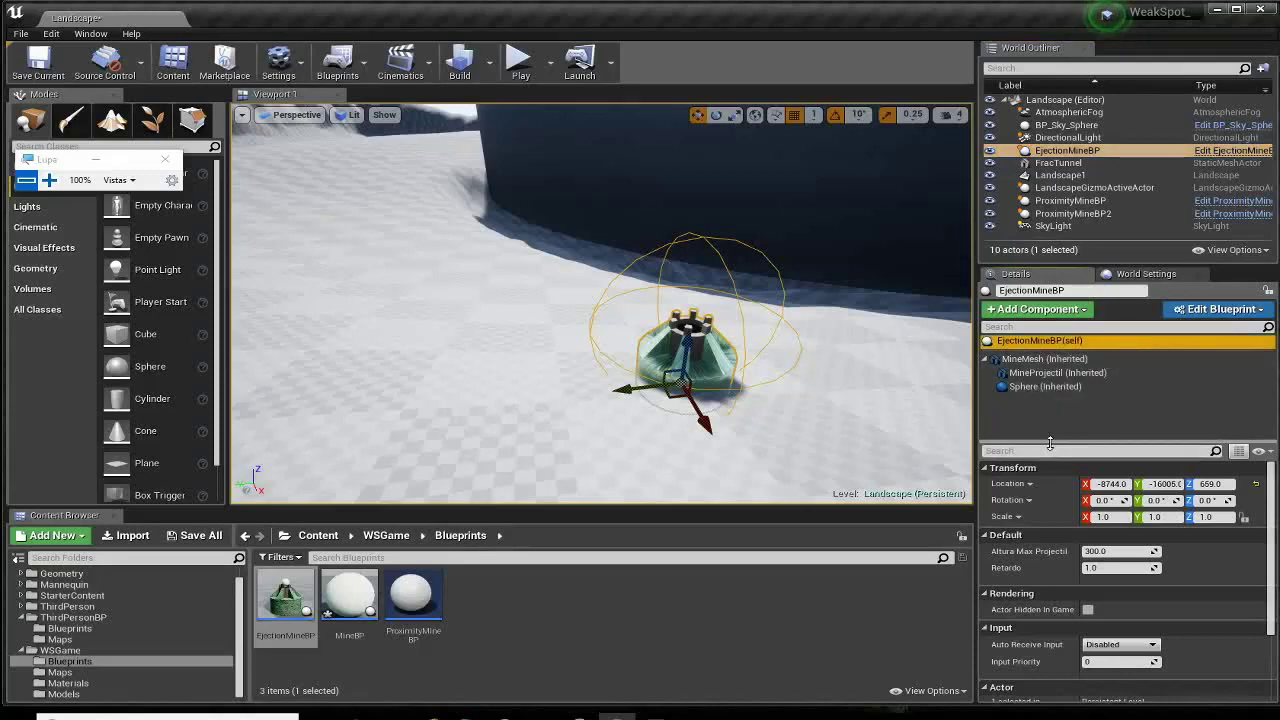
drag(1050, 443, 1055, 378)
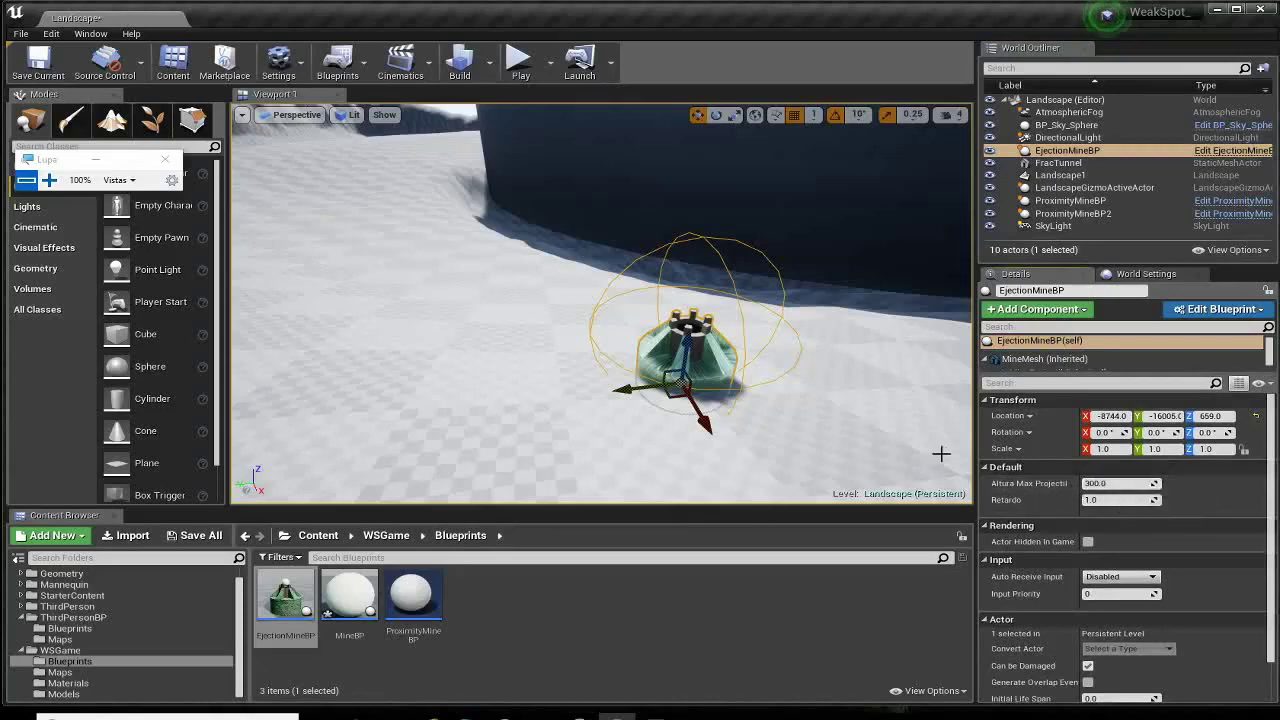
Check the MineBP, EjectionMineBP and ProximityMineBP assets against the mines placed in the level.
click(355, 583)
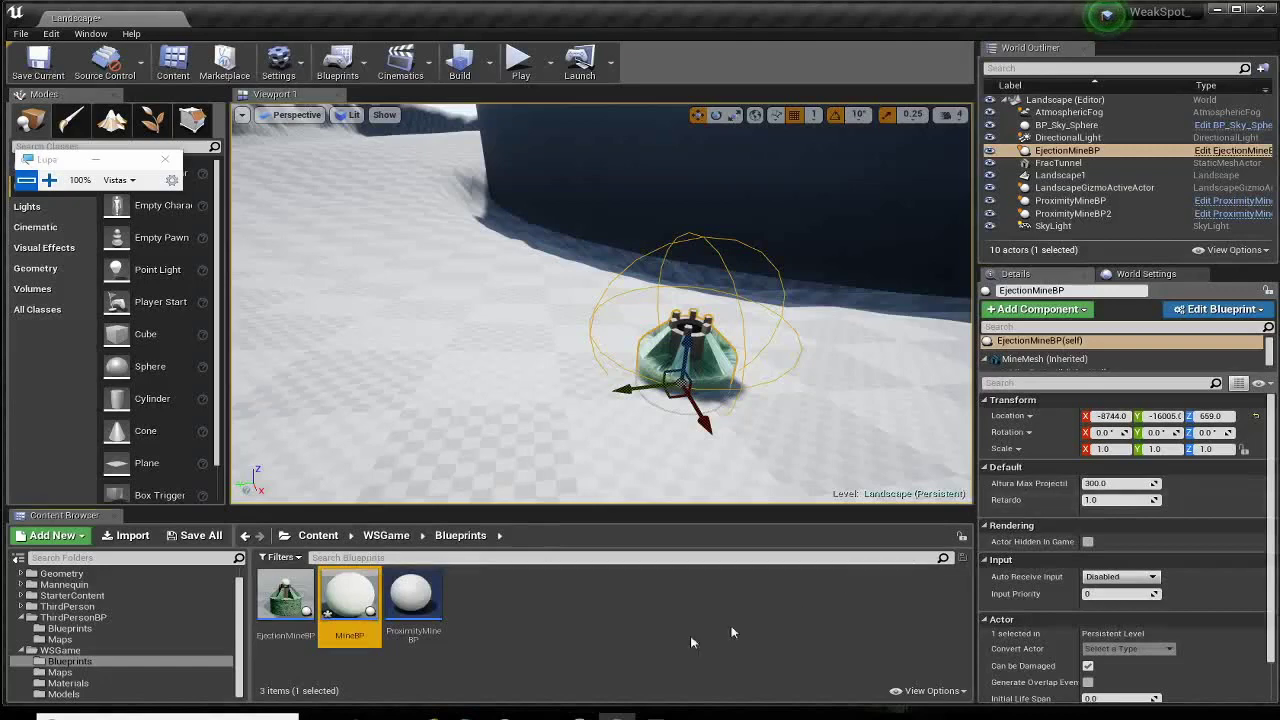
click(278, 605)
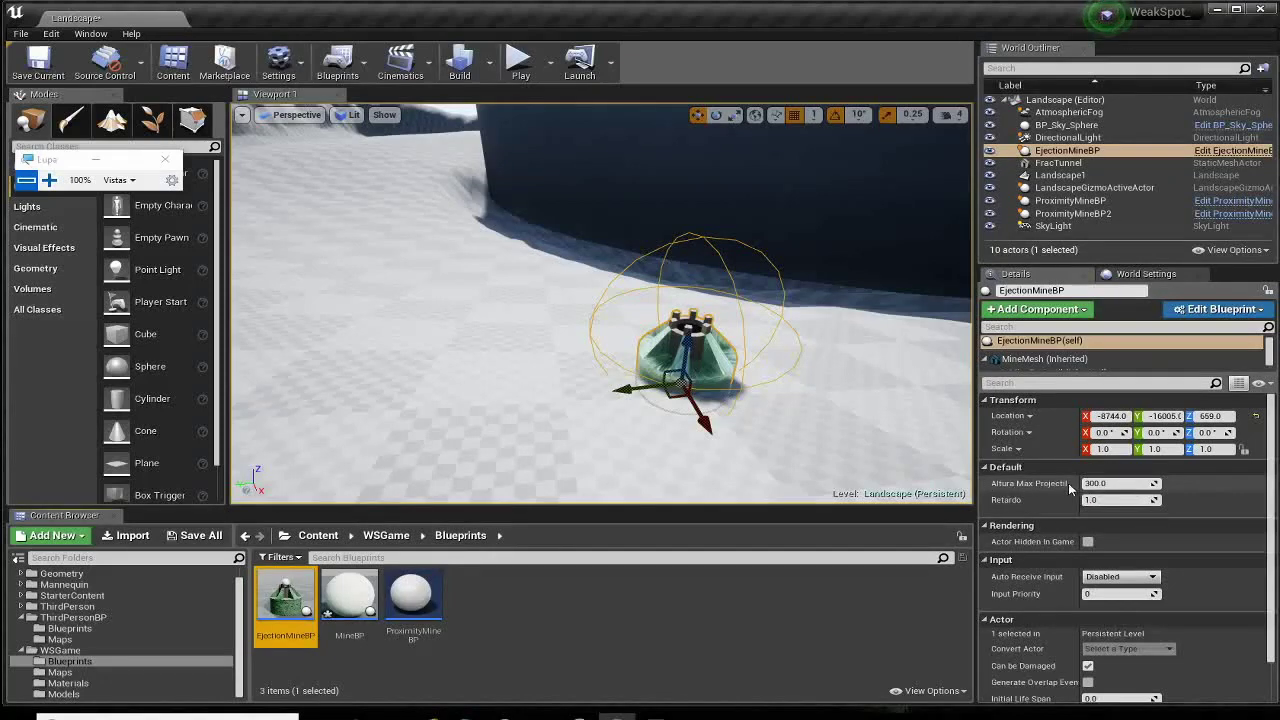
click(412, 598)
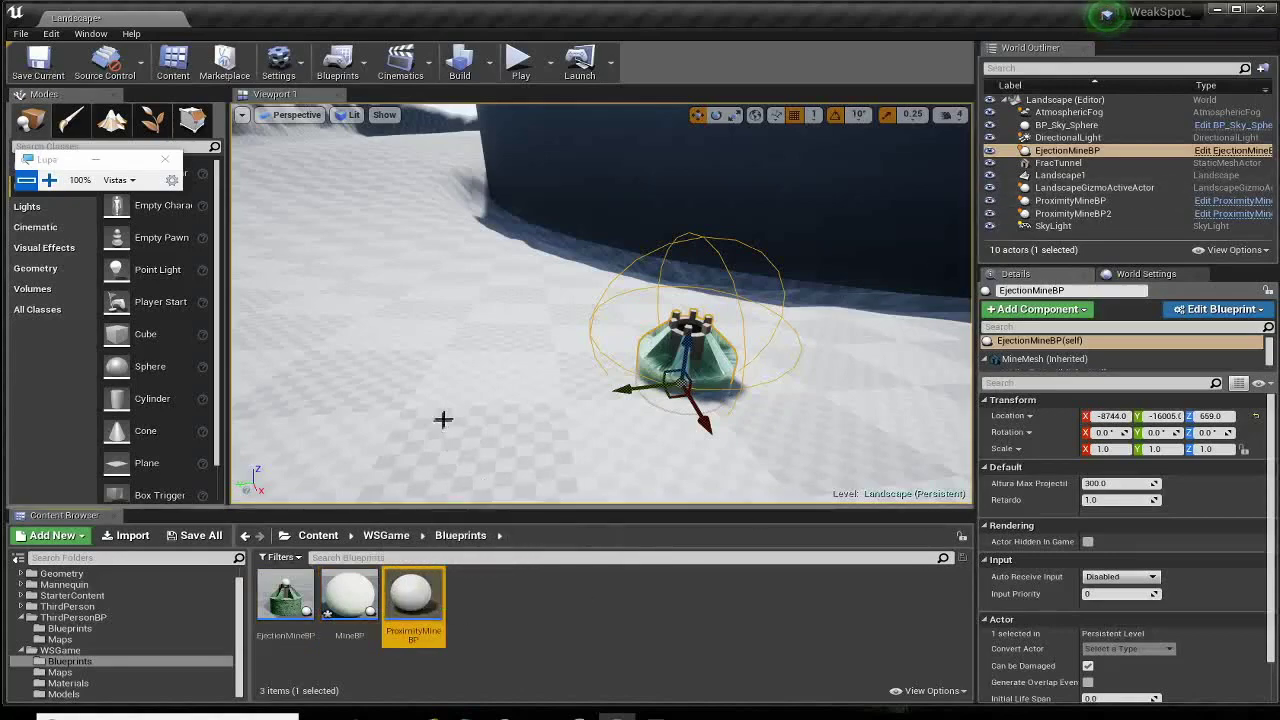
right_drag(443, 420, 420, 328)
click(420, 328)
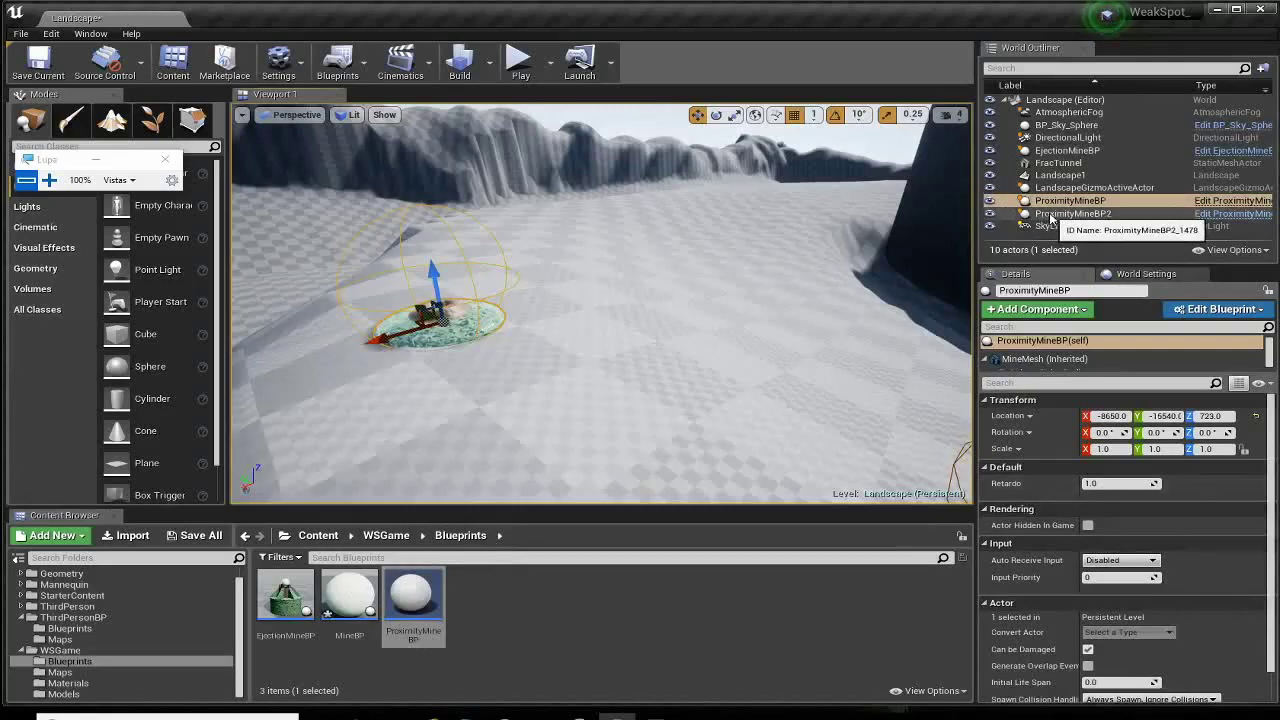
click(303, 592)
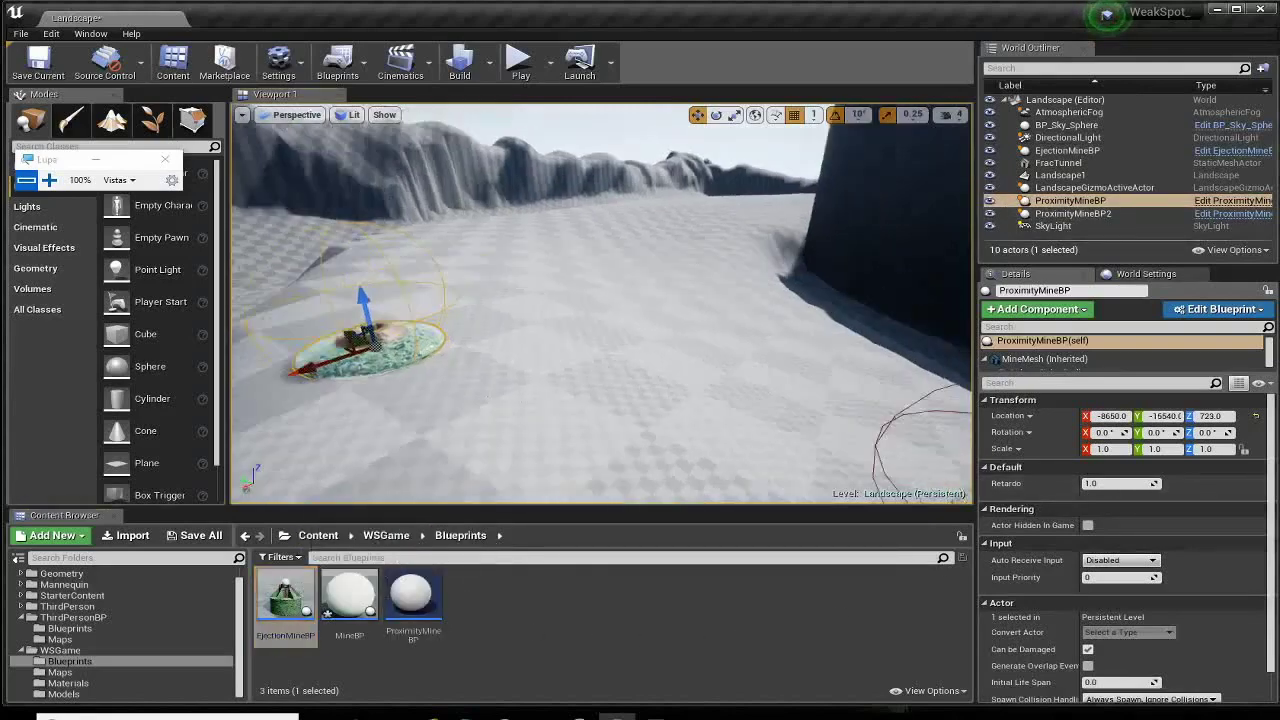
click(700, 405)
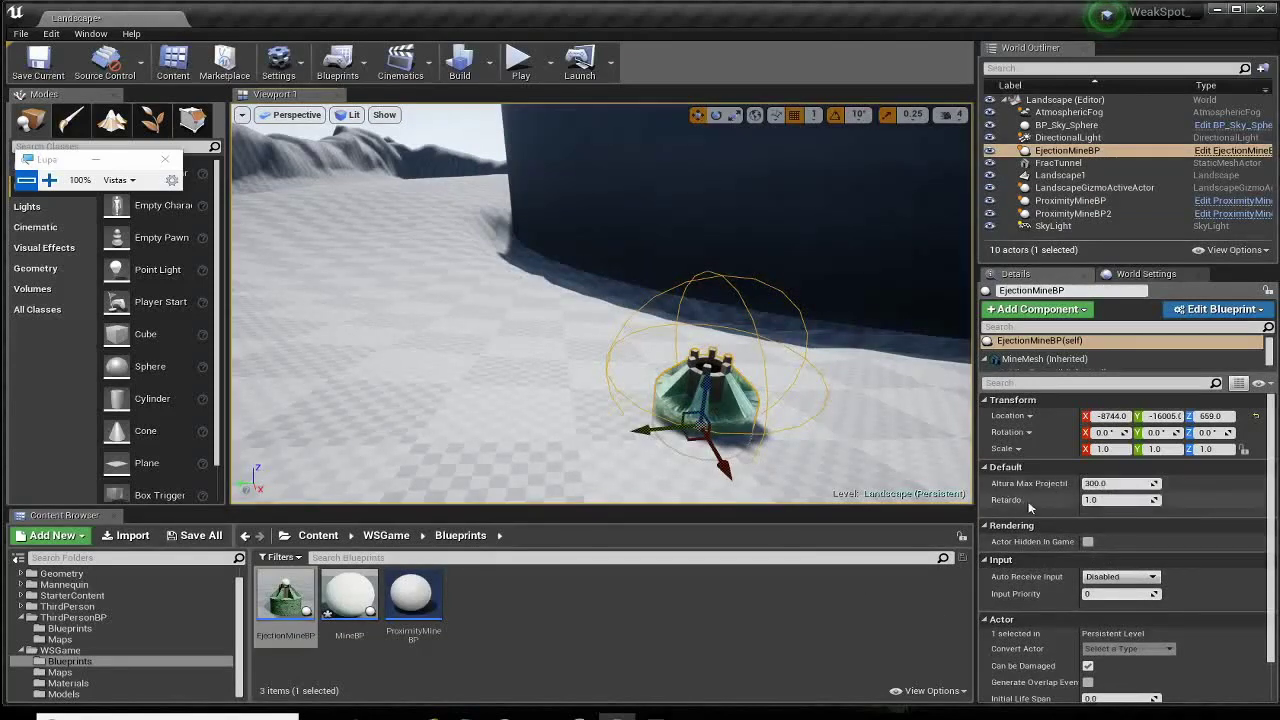
right_drag(885, 456, 845, 462)
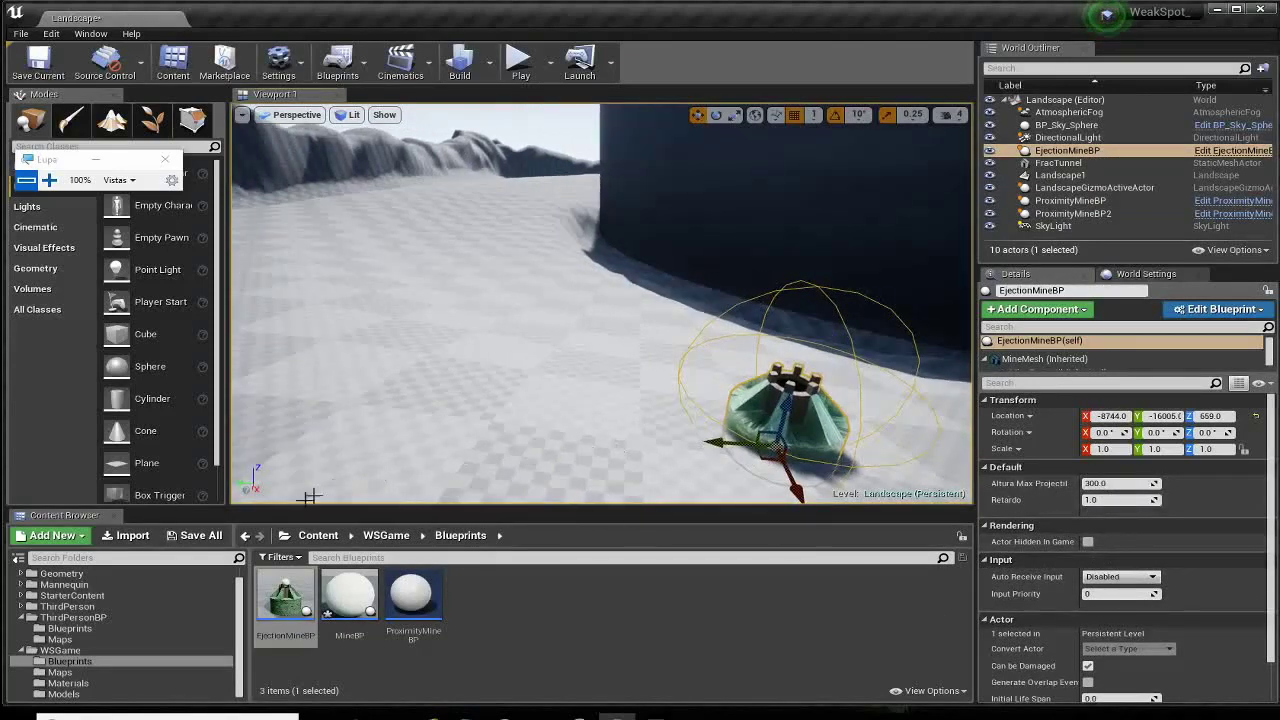
Reopen EjectionMineBP's Event Graph, frame Event Activate and Set Visibility, and select MineProjectil.
double_click(284, 604)
scroll(546, 492, down, 1)
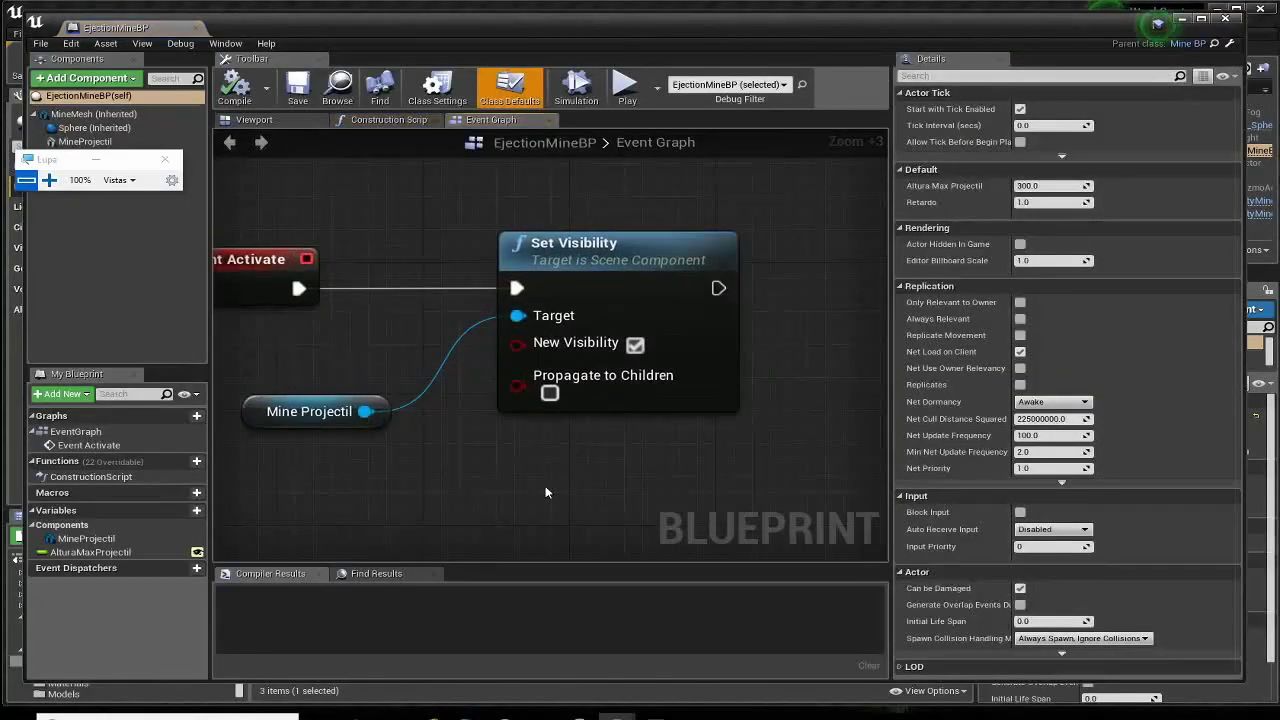
scroll(546, 492, down, 1)
scroll(280, 306, down, 1)
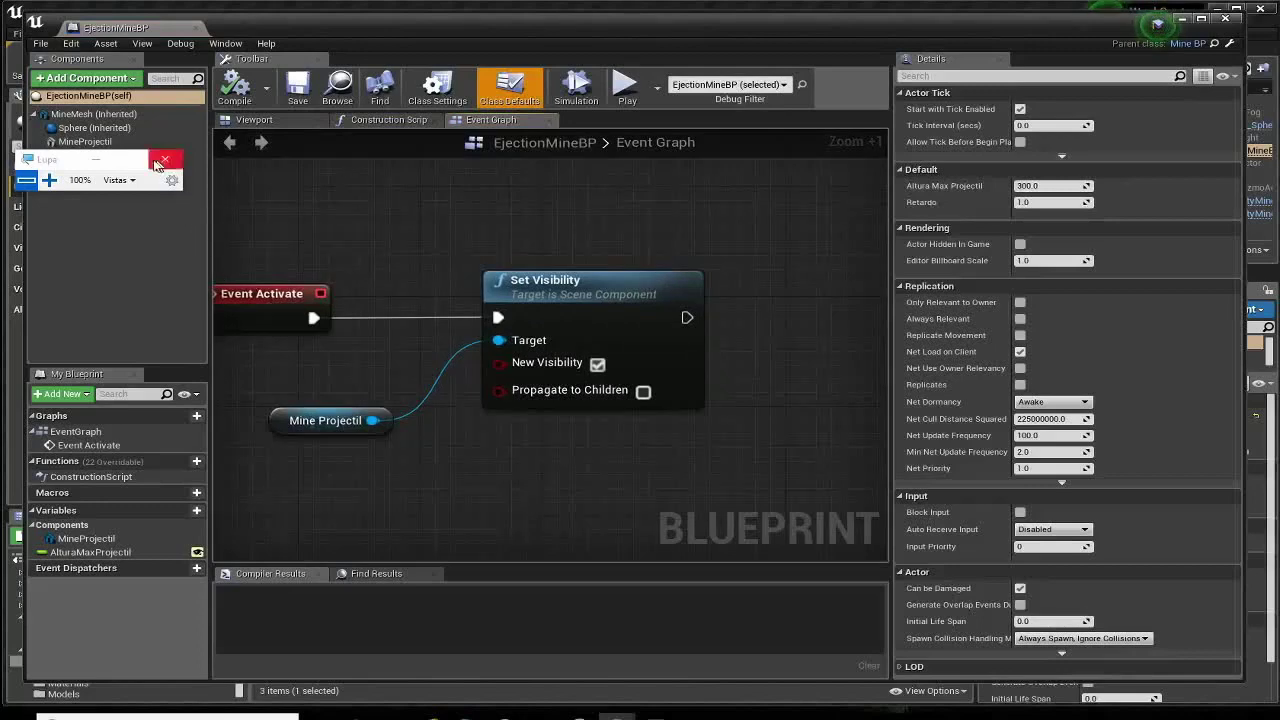
drag(76, 160, 221, 446)
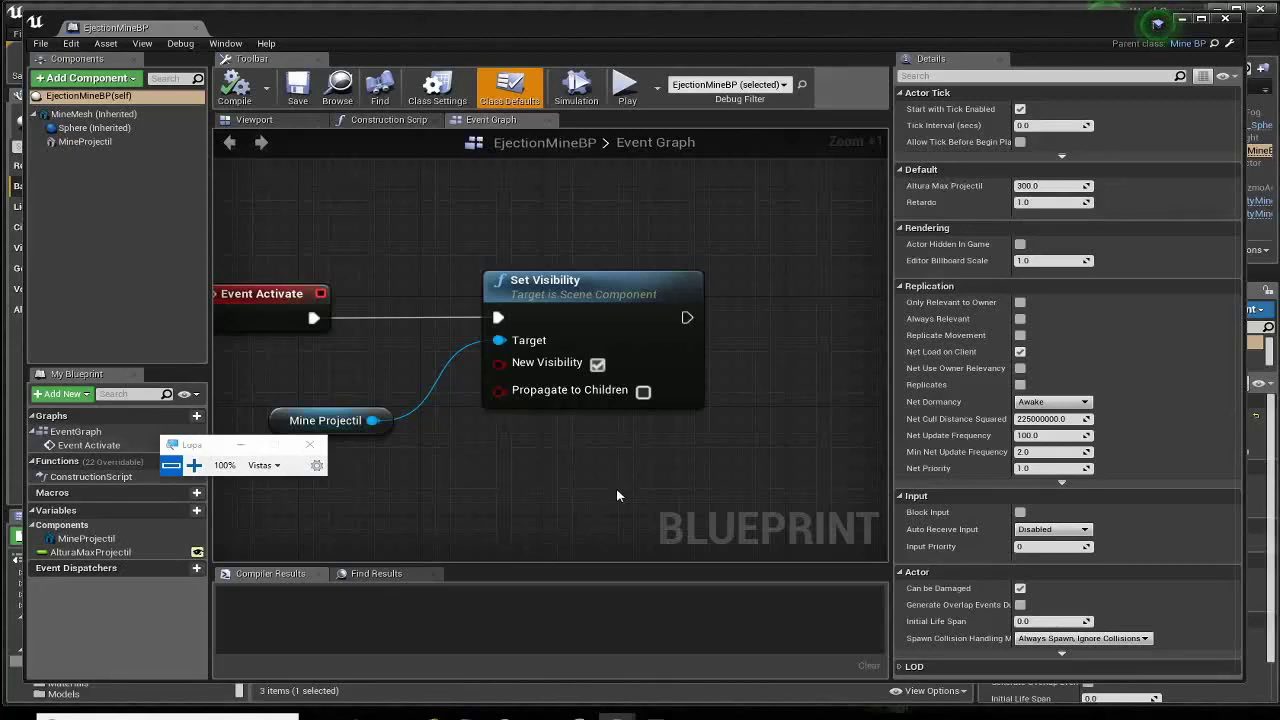
right_drag(617, 495, 550, 485)
drag(509, 276, 509, 291)
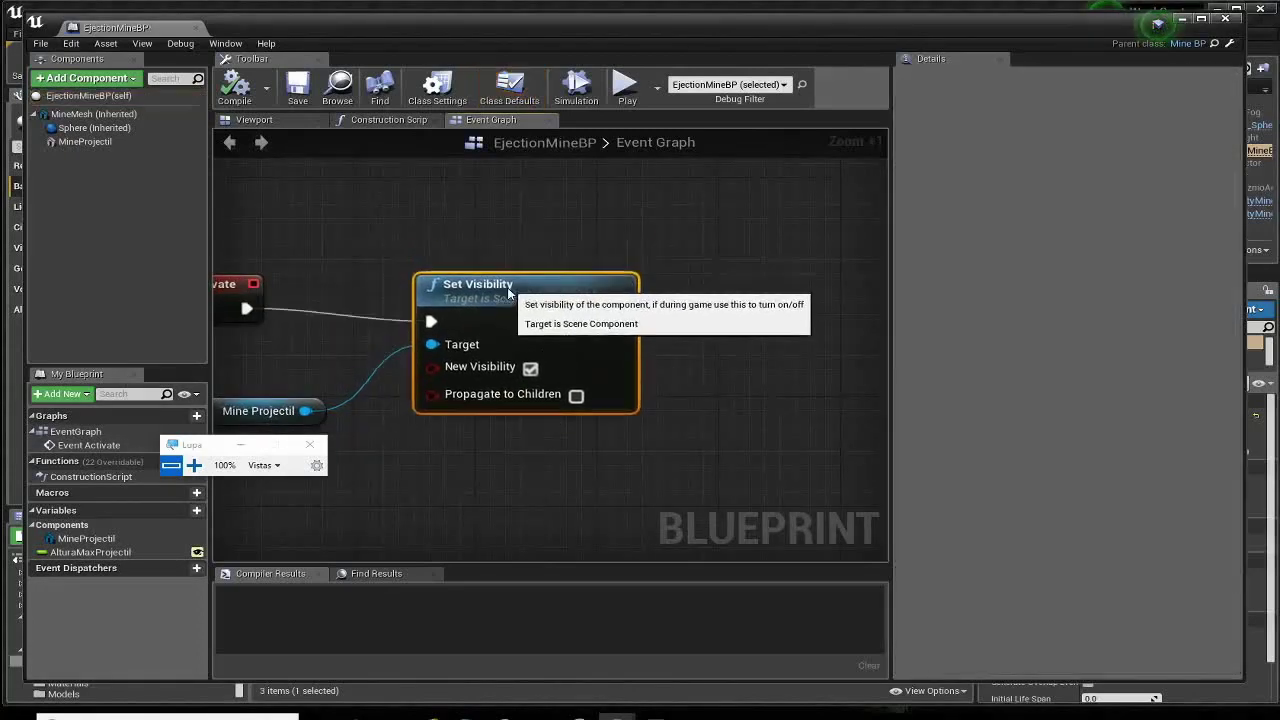
right_drag(300, 480, 443, 477)
click(330, 288)
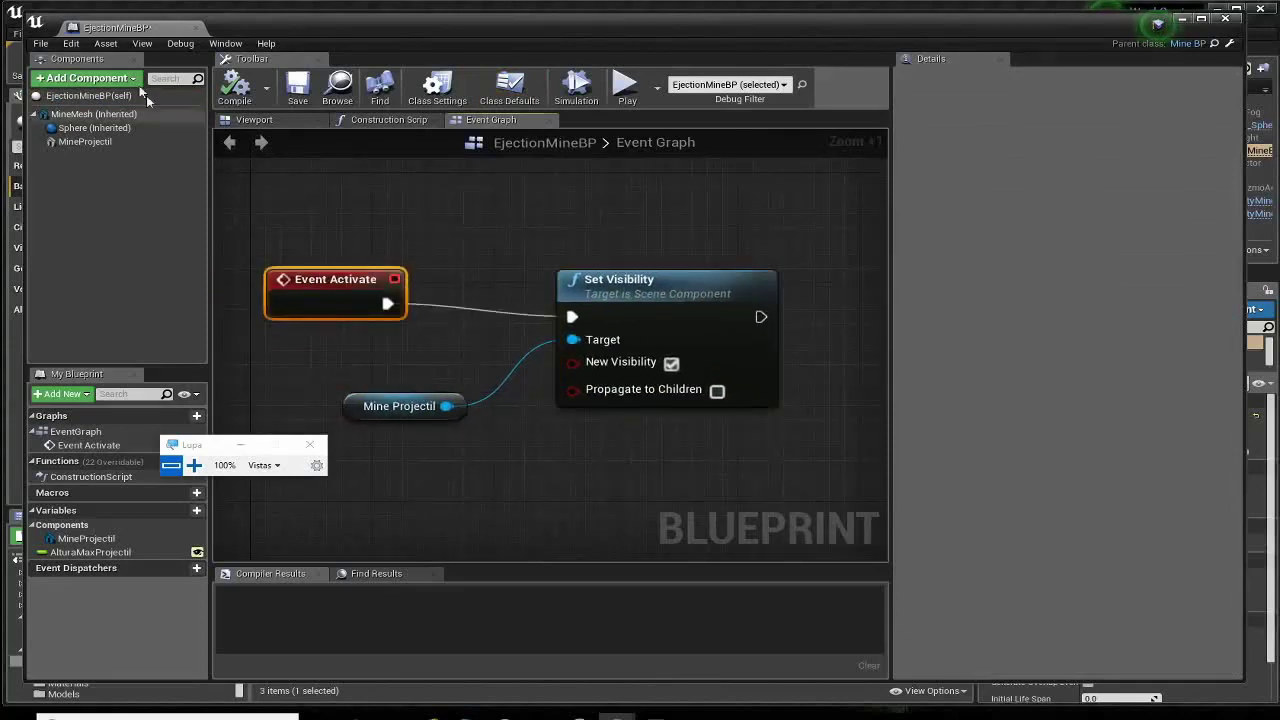
click(89, 142)
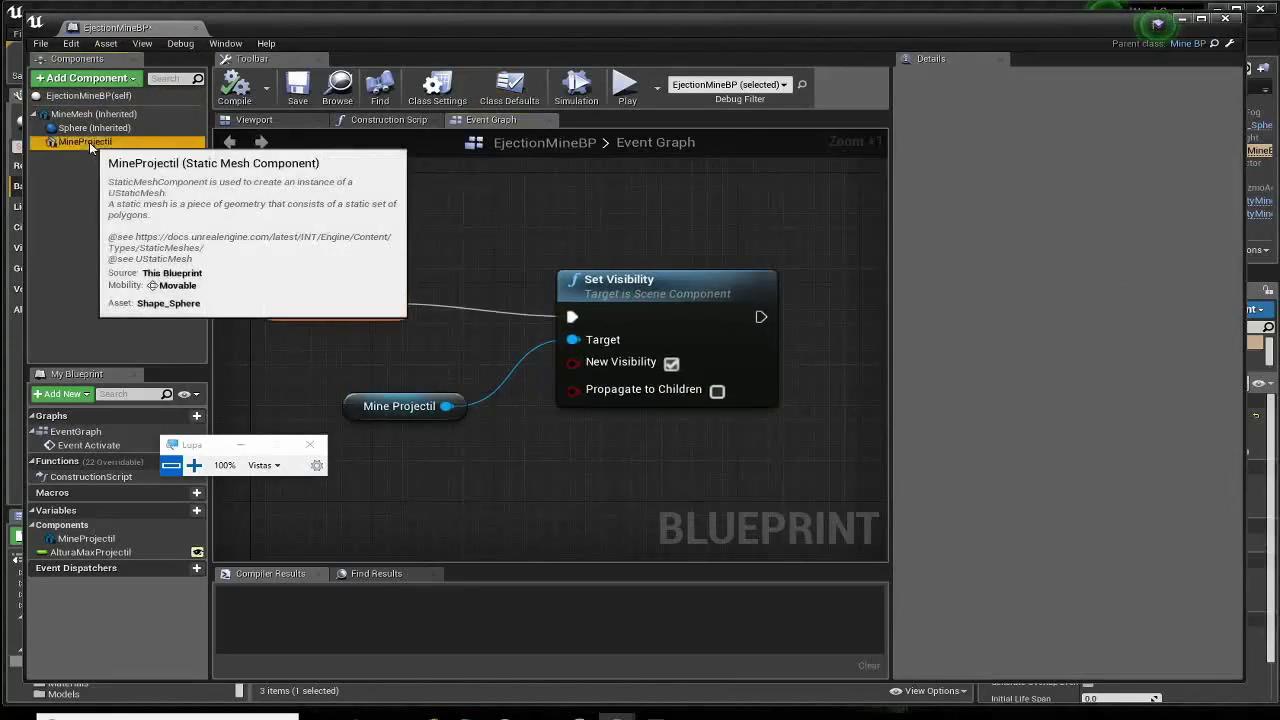
right_drag(639, 480, 293, 455)
Add a Timeline node via 'add time', name it ProjectilEjectionTL, and place it beside Set Visibility.
right_click(553, 270)
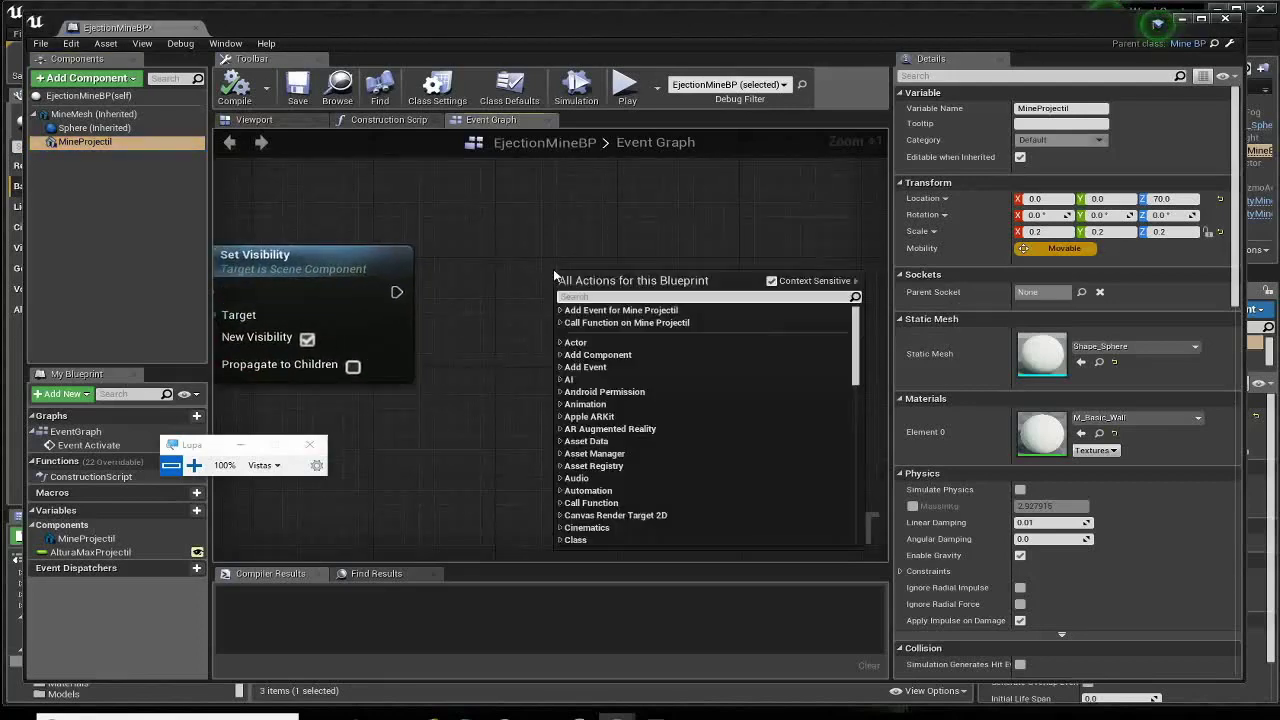
text(add)
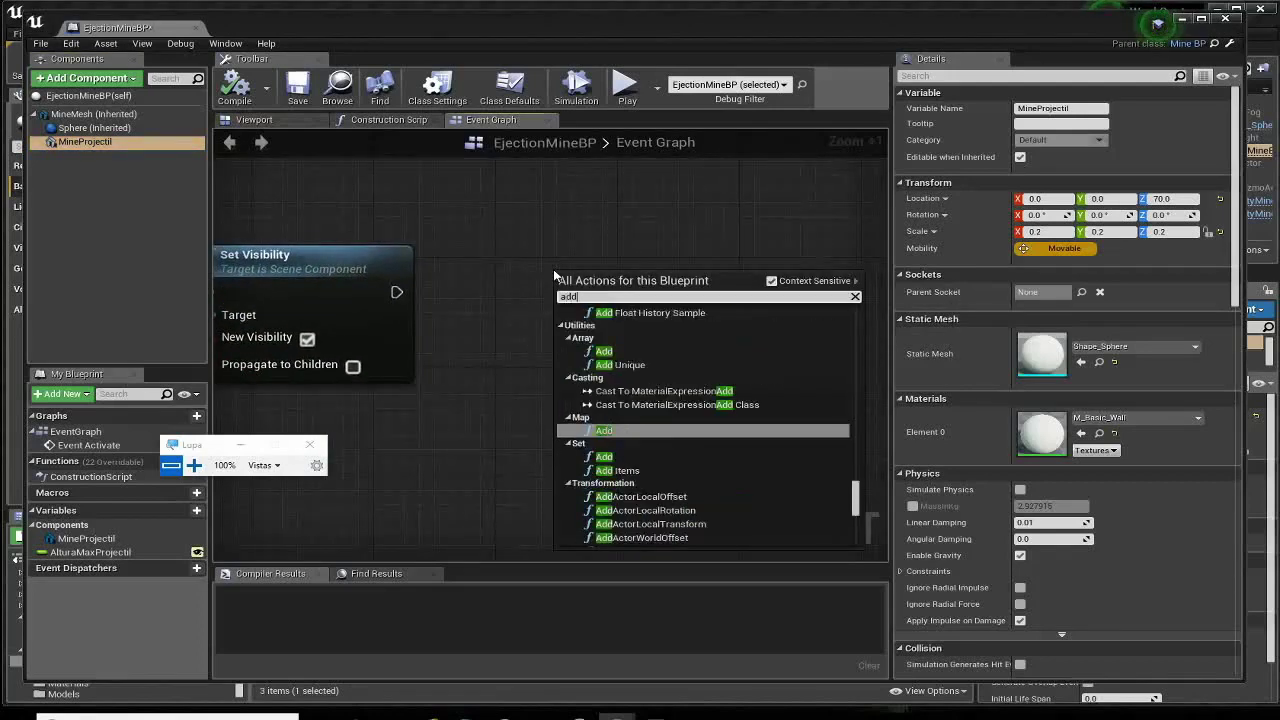
text( time)
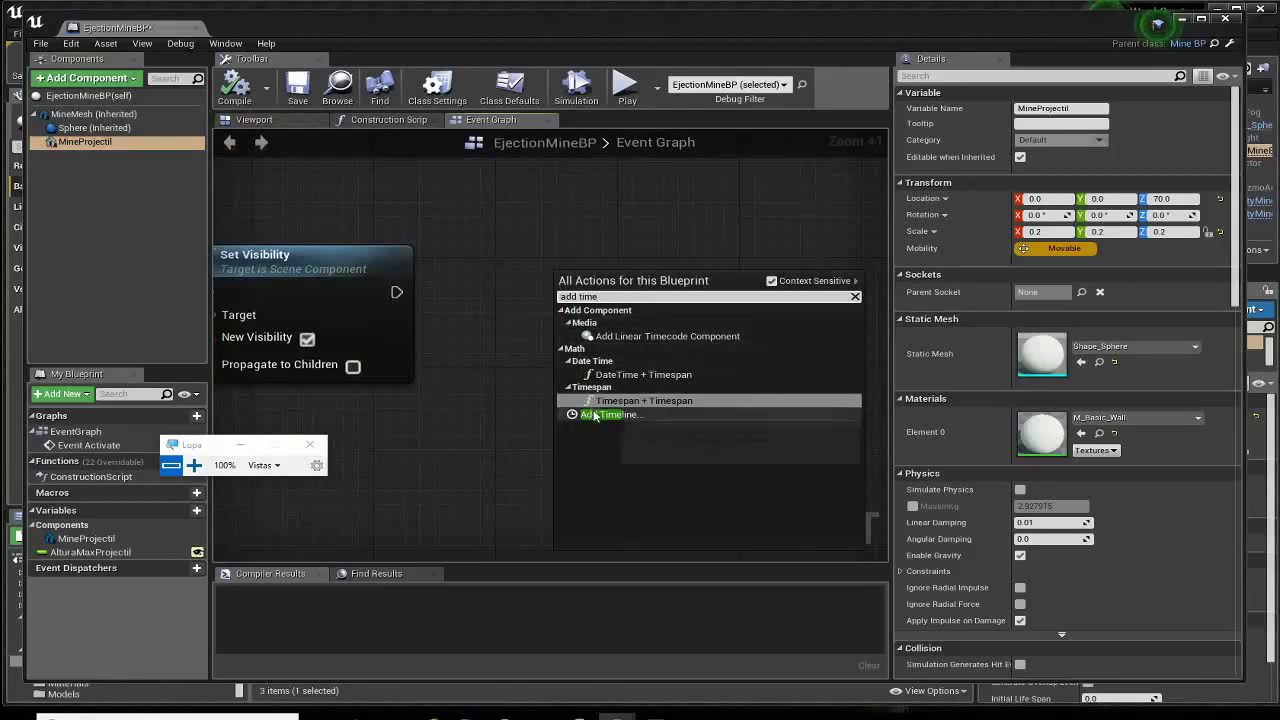
click(610, 414)
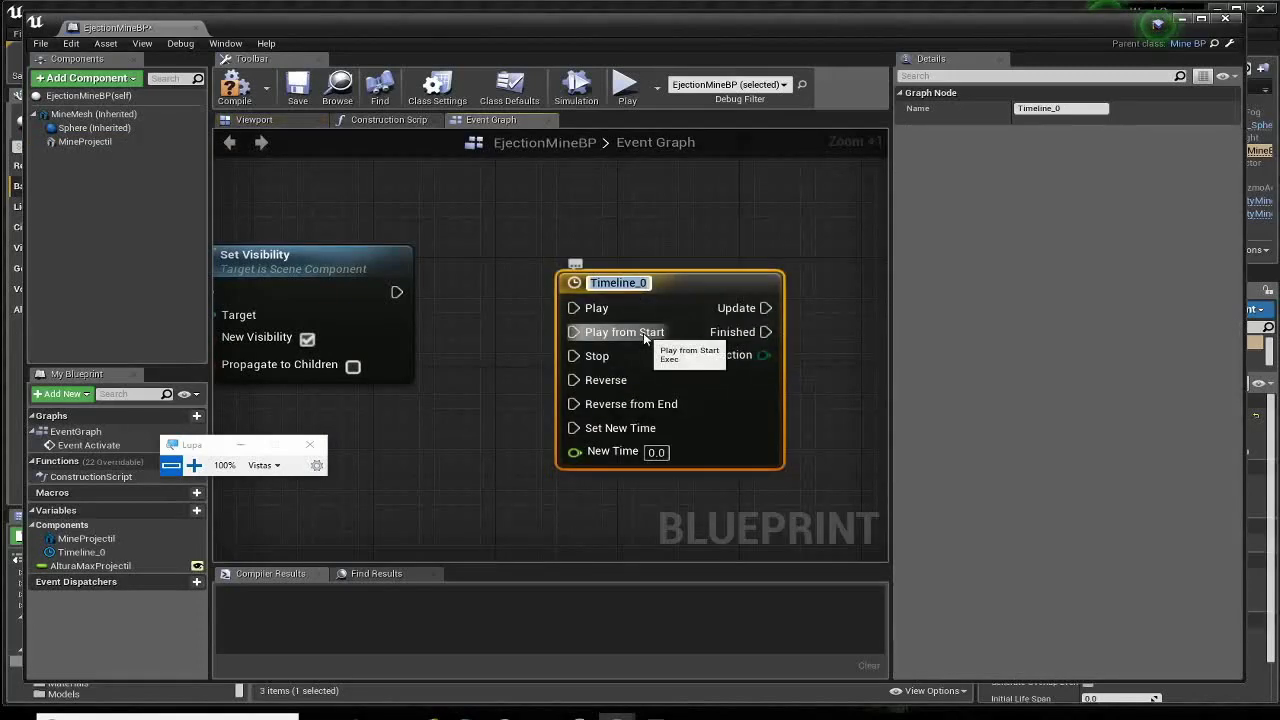
text(Pro)
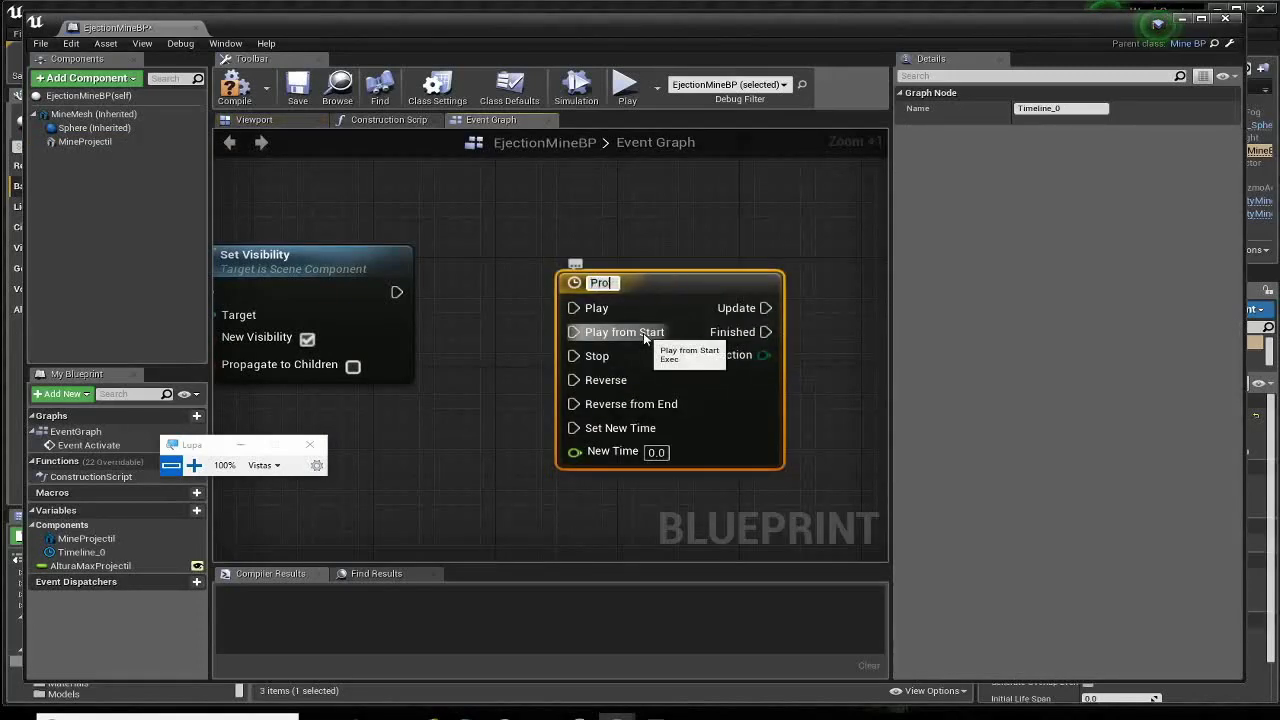
text(jecti)
text(lEjection)
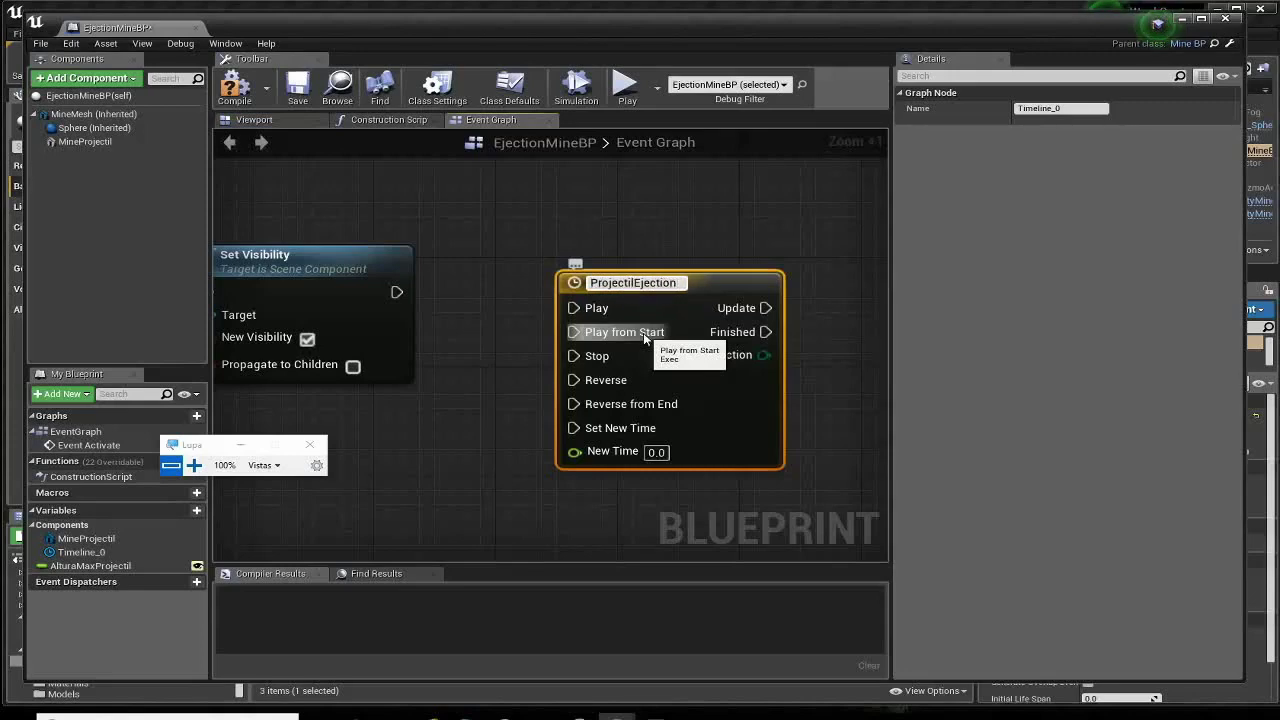
text(TL)
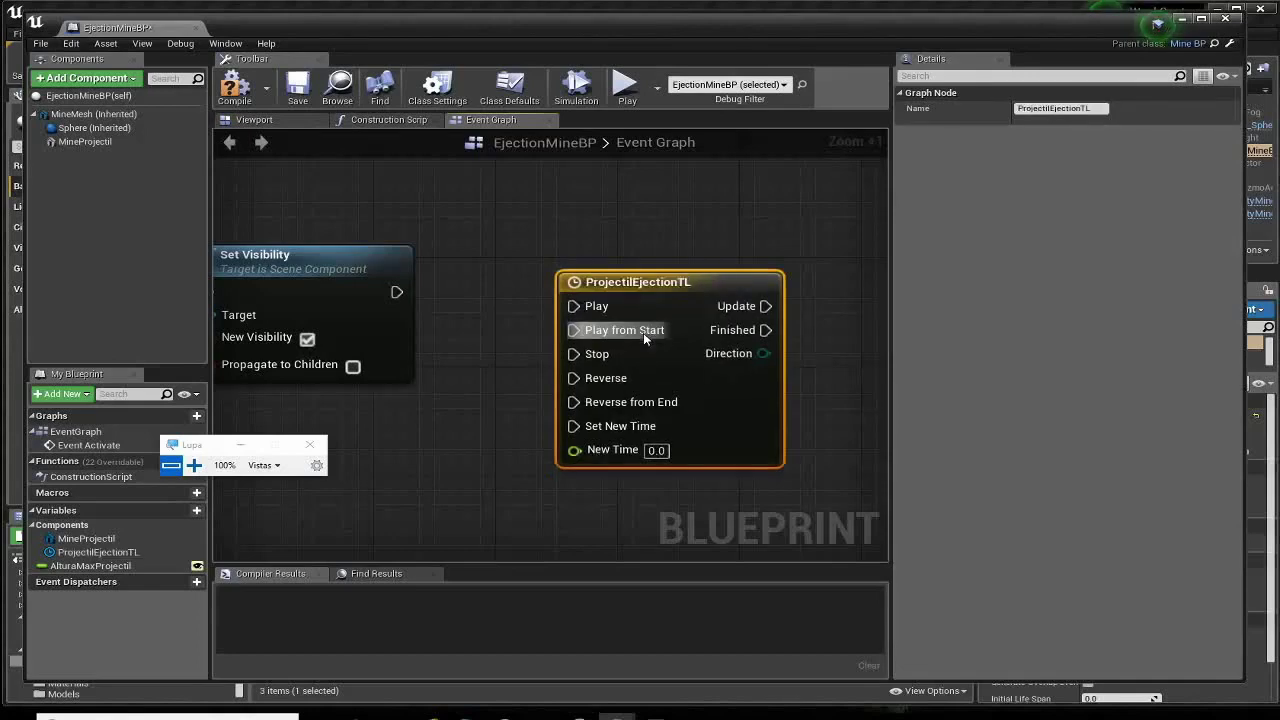
key(Return)
drag(674, 283, 670, 269)
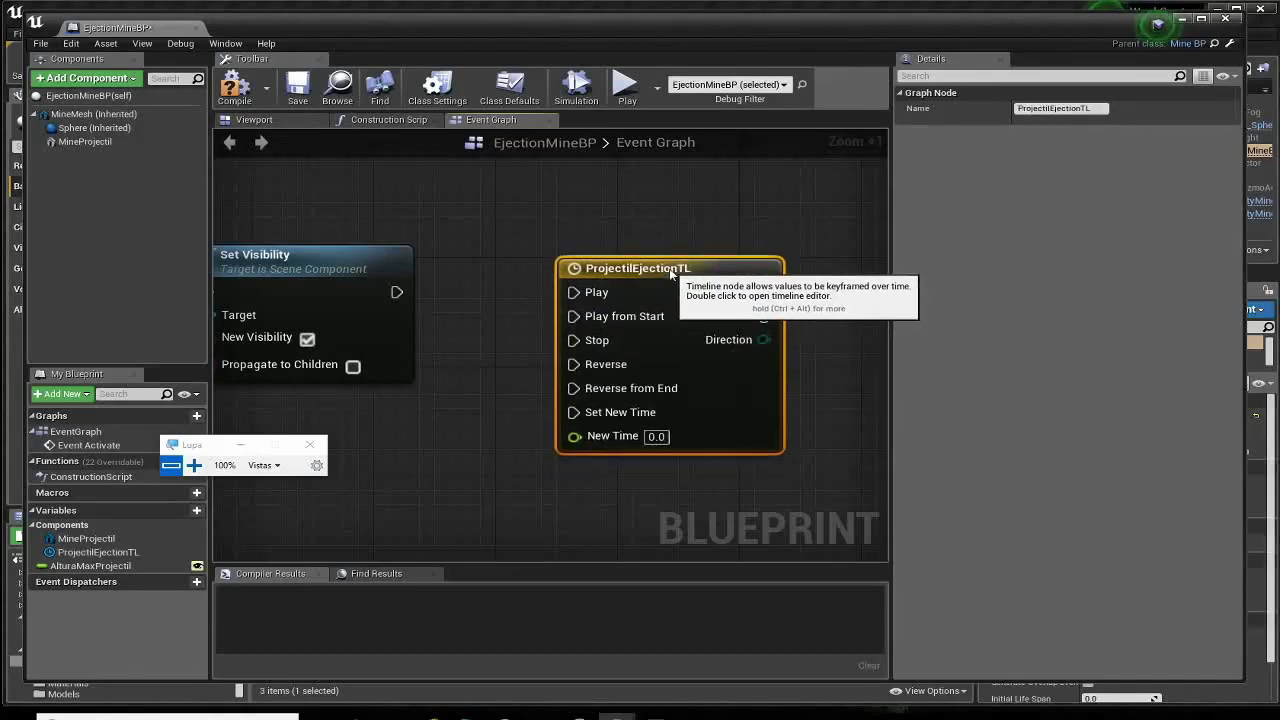
right_drag(477, 459, 449, 434)
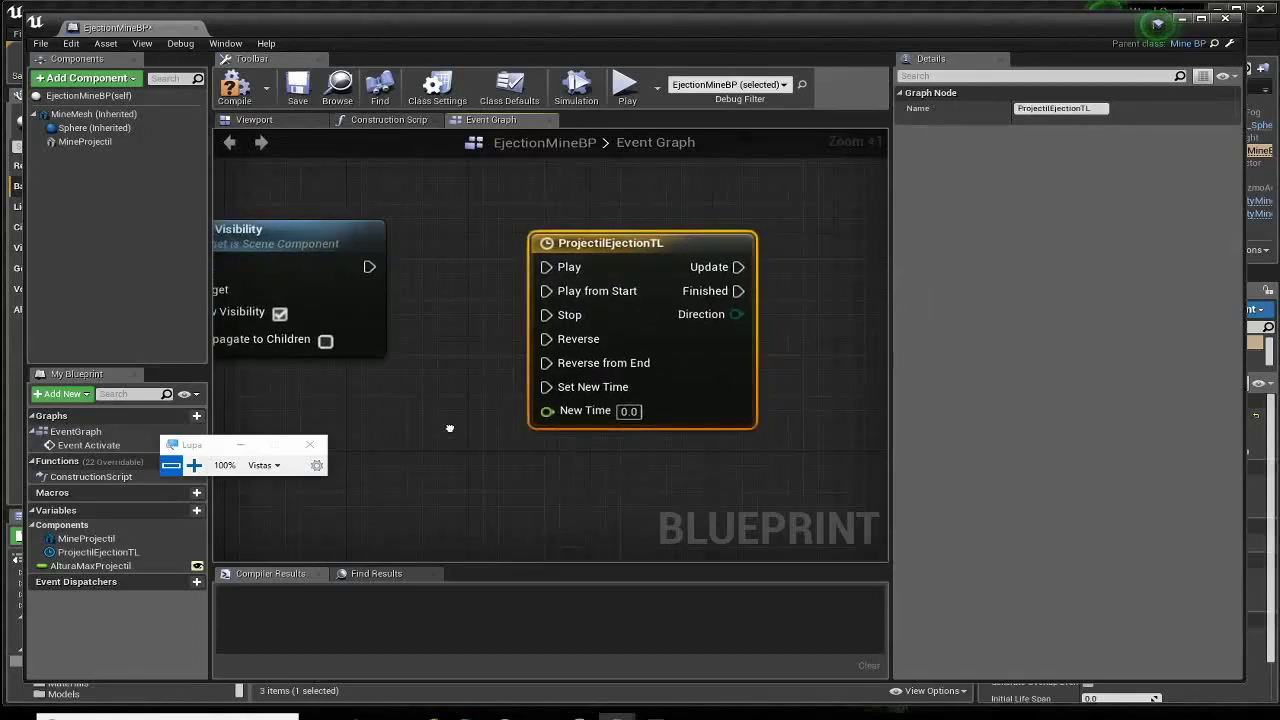
click(631, 229)
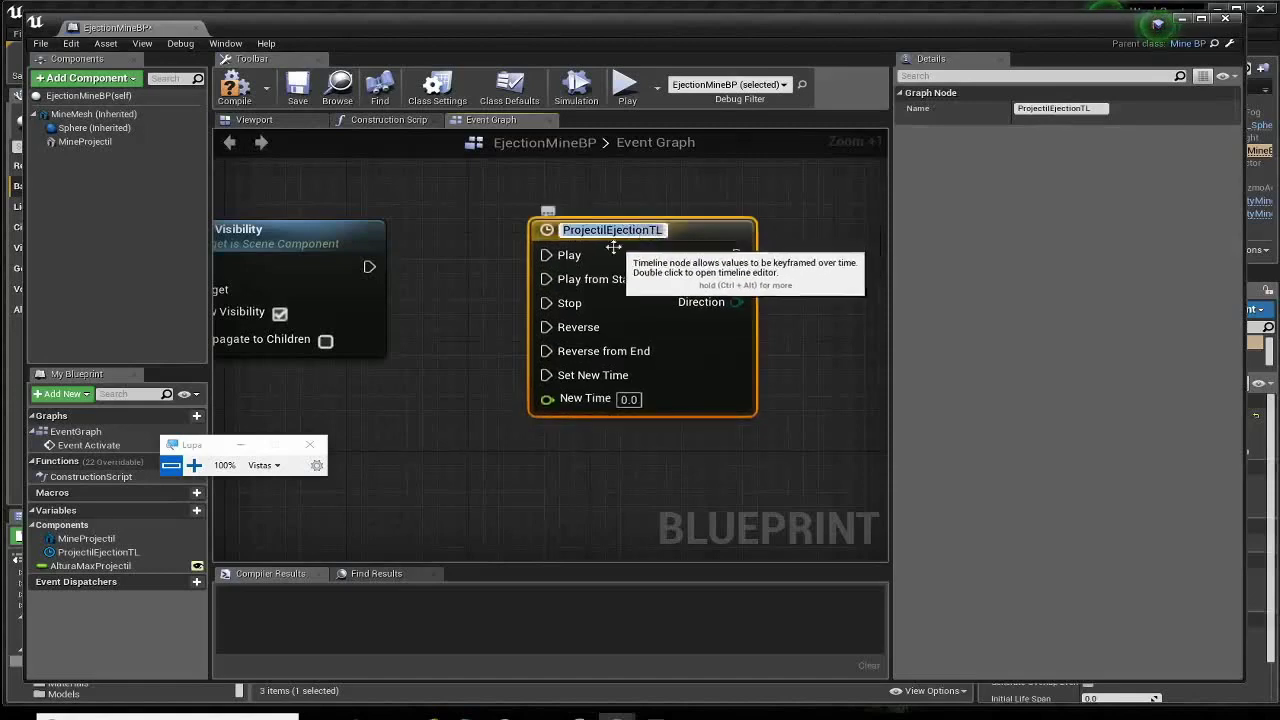
Open ProjectilEjectionTL and add a float track named Altura.
double_click(689, 231)
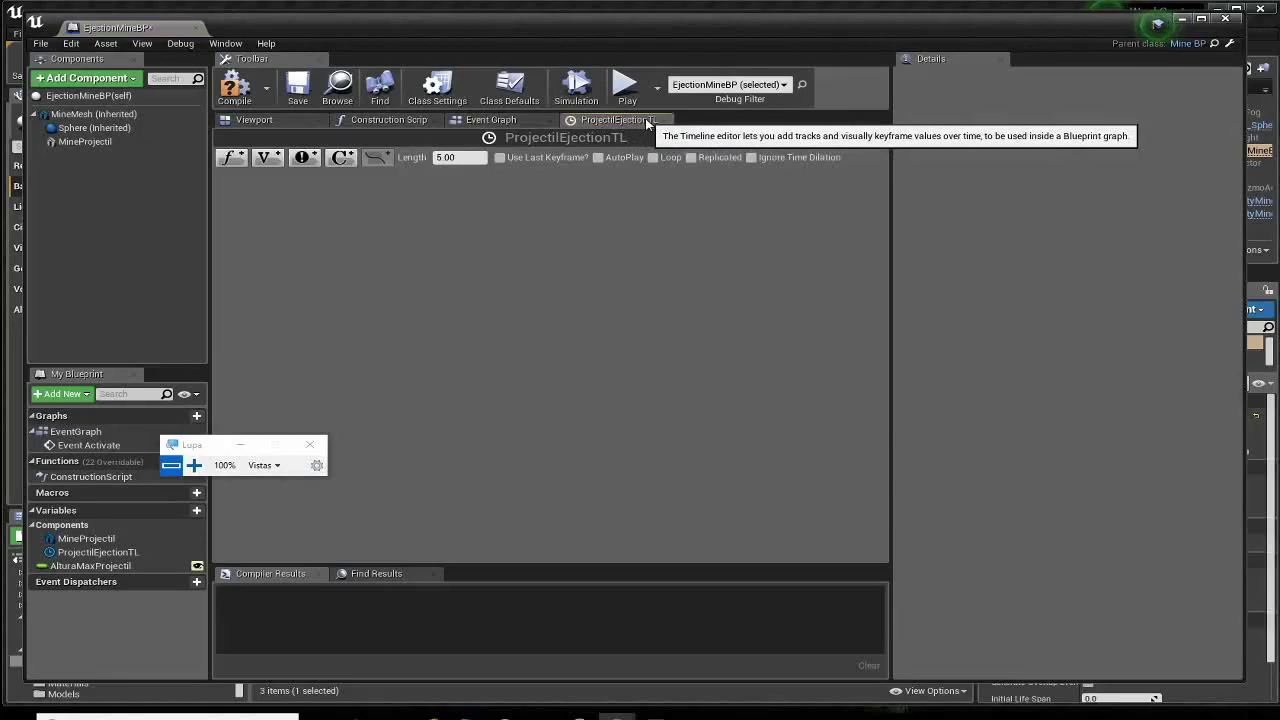
click(231, 157)
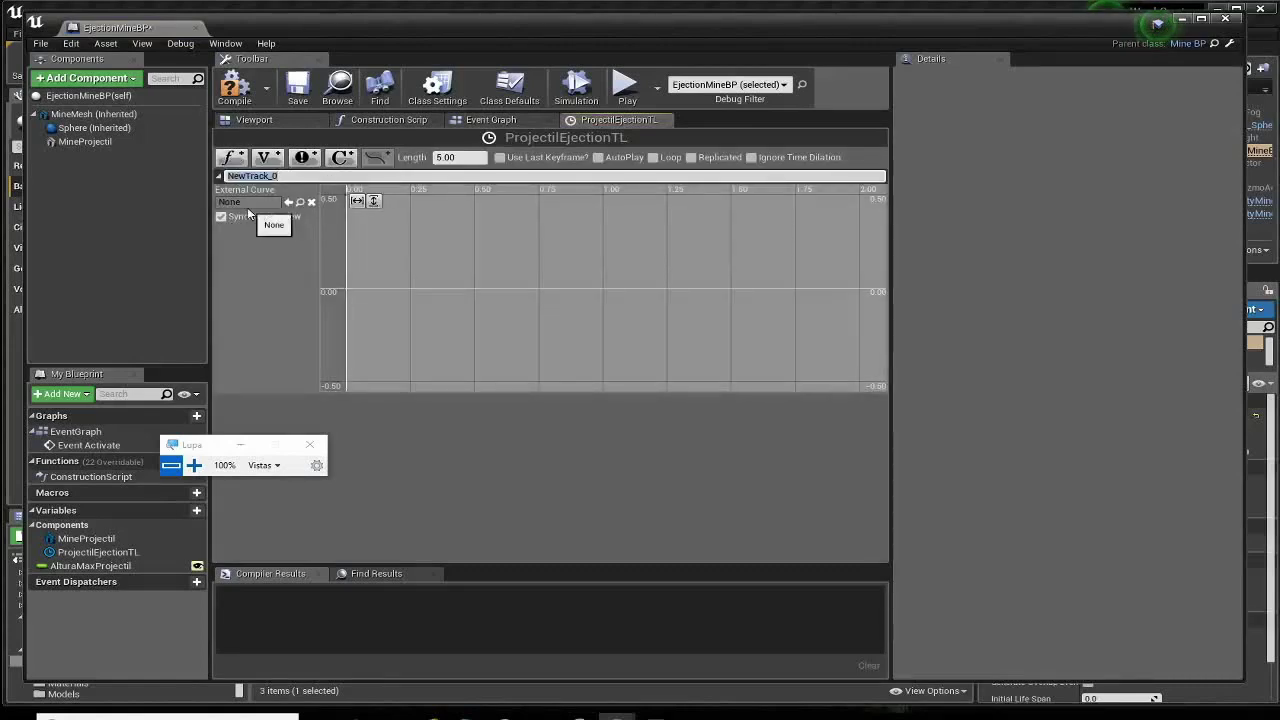
text(Altura)
key(Return)
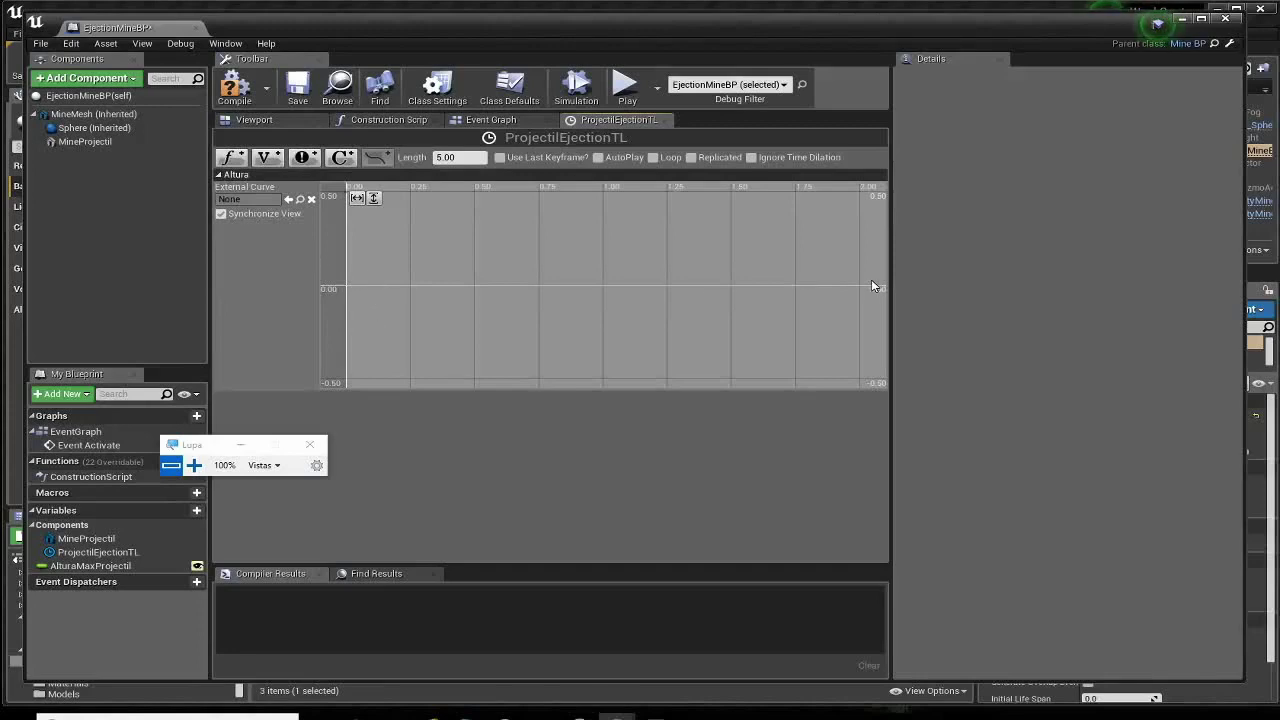
Add a key to the Altura curve at time 0.0 with value 0.0.
right_click(393, 240)
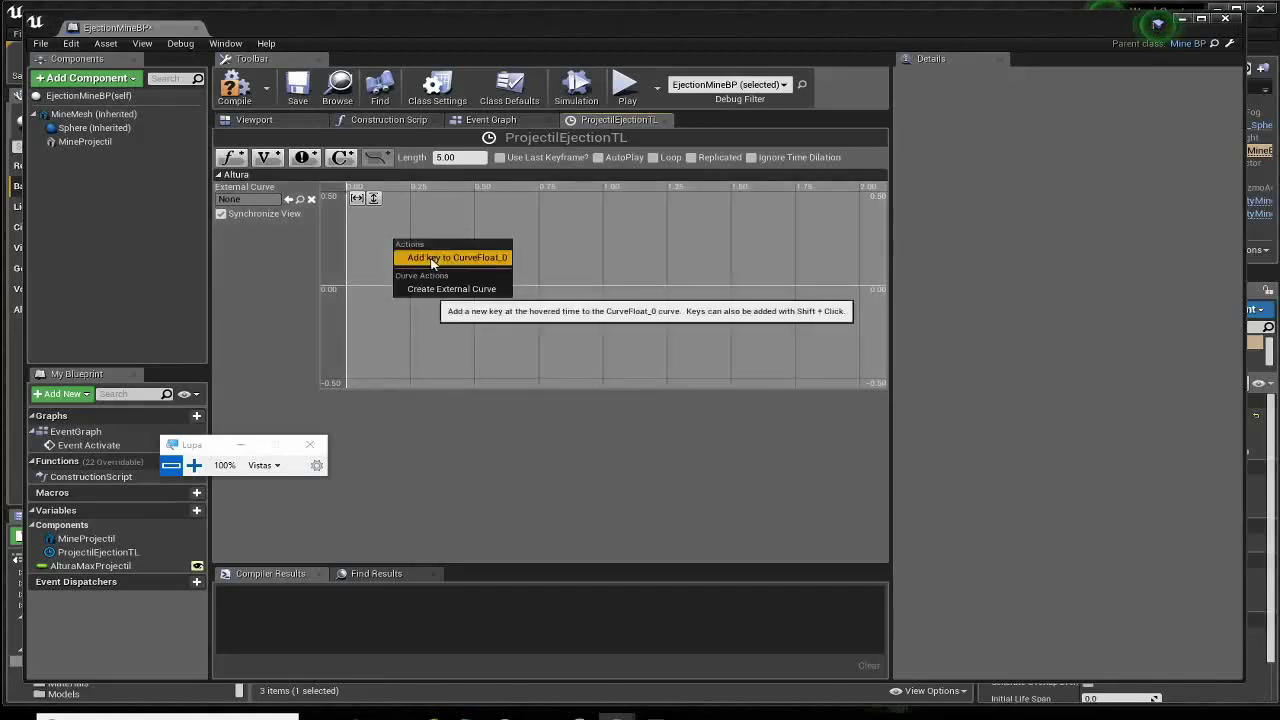
click(432, 258)
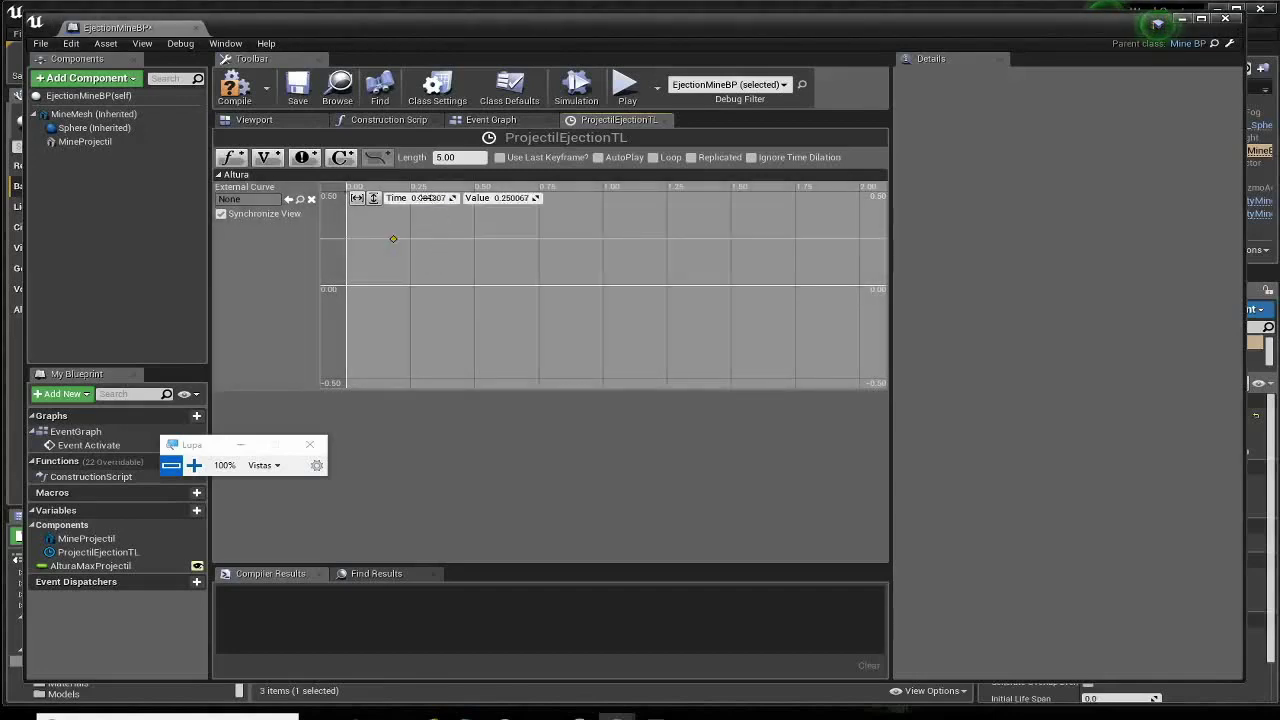
click(427, 198)
text(0)
key(Tab)
text(0)
key(Return)
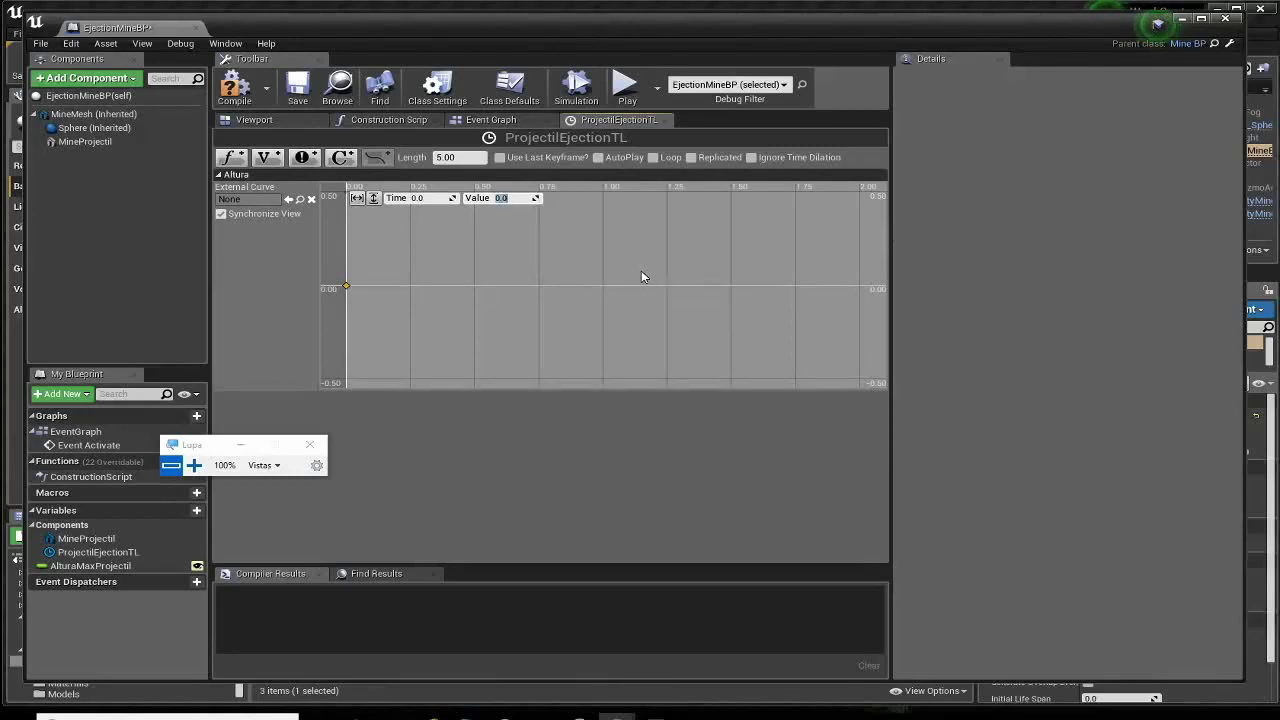
click(451, 158)
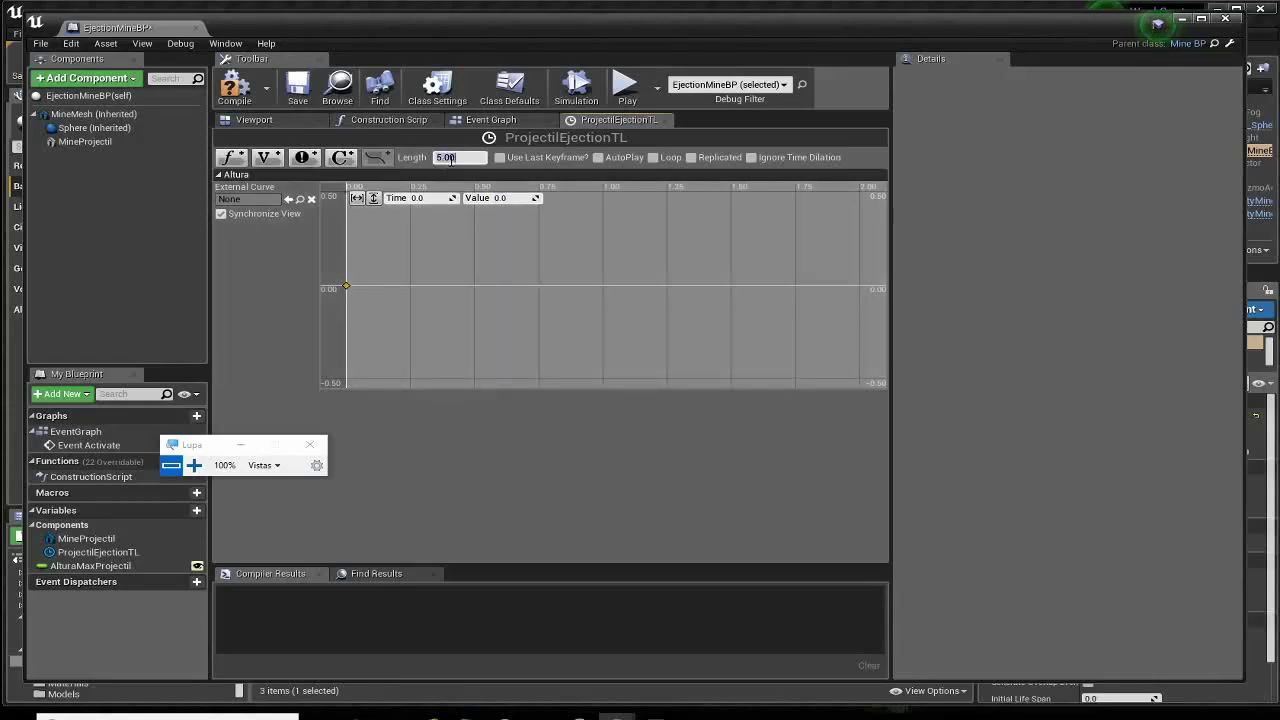
Set the timeline length to 0.50 and refit the curve graph to it.
text(0.5)
key(Return)
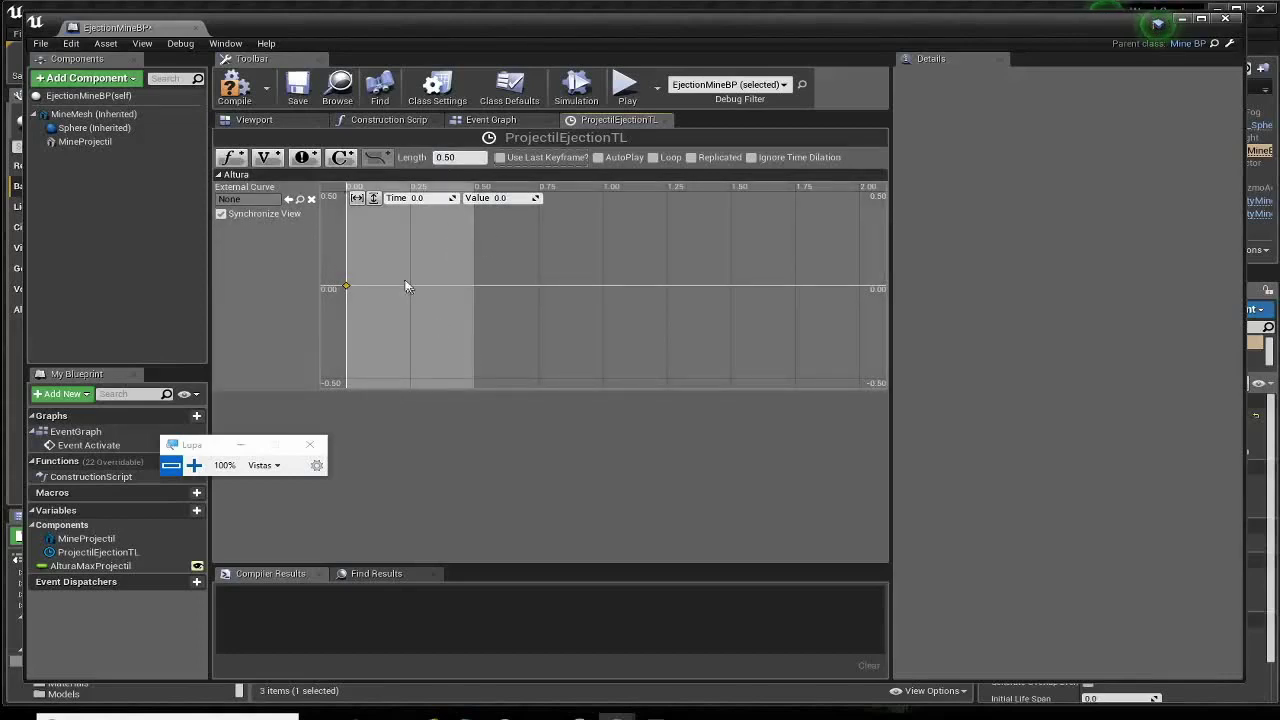
click(373, 198)
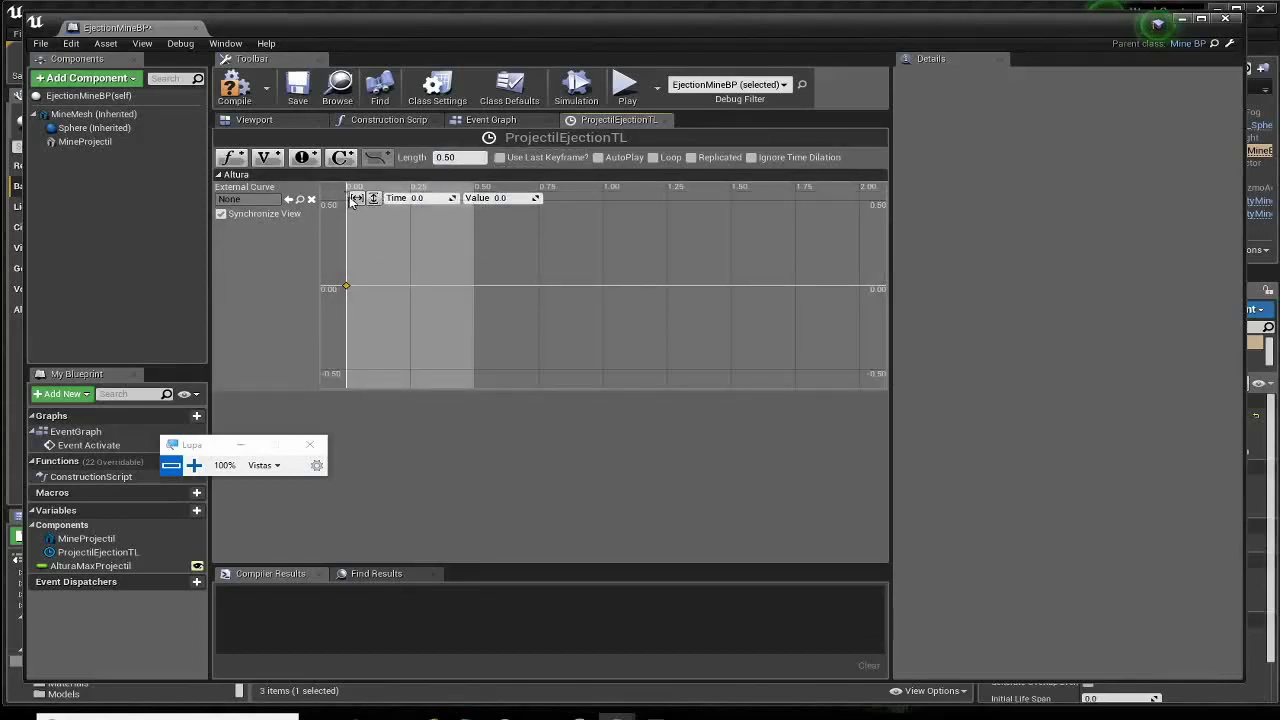
click(357, 198)
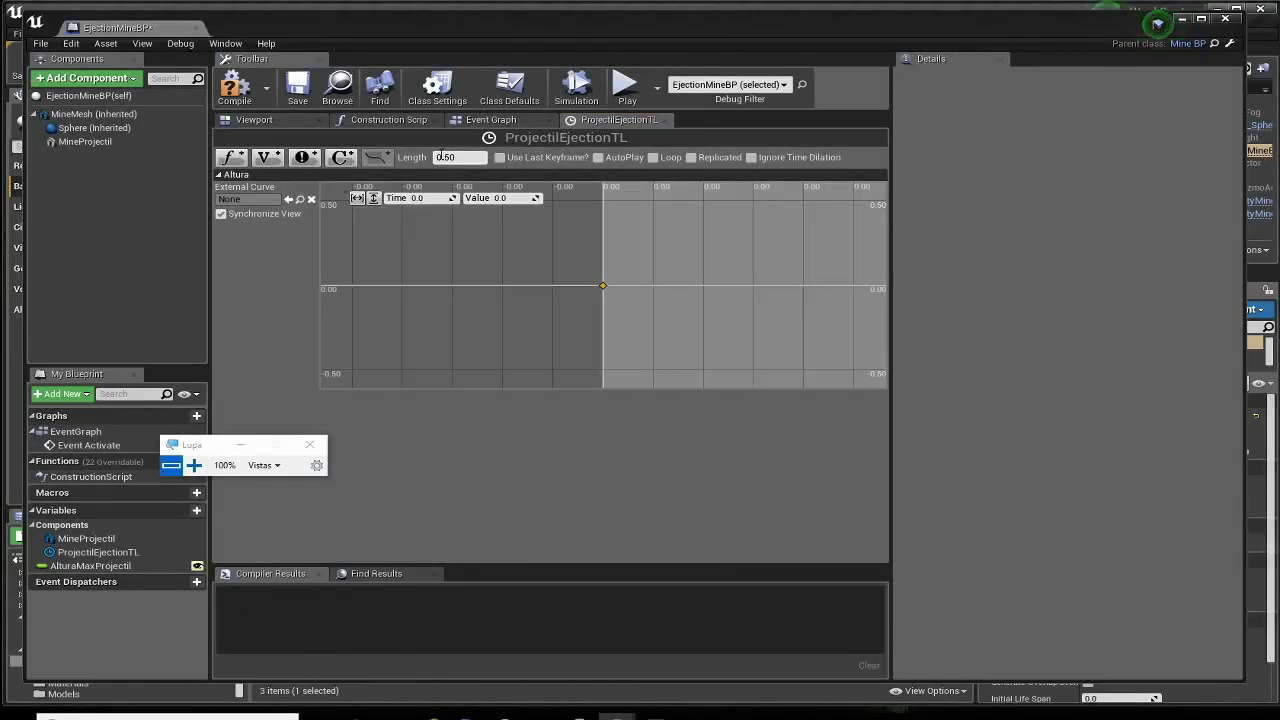
click(714, 264)
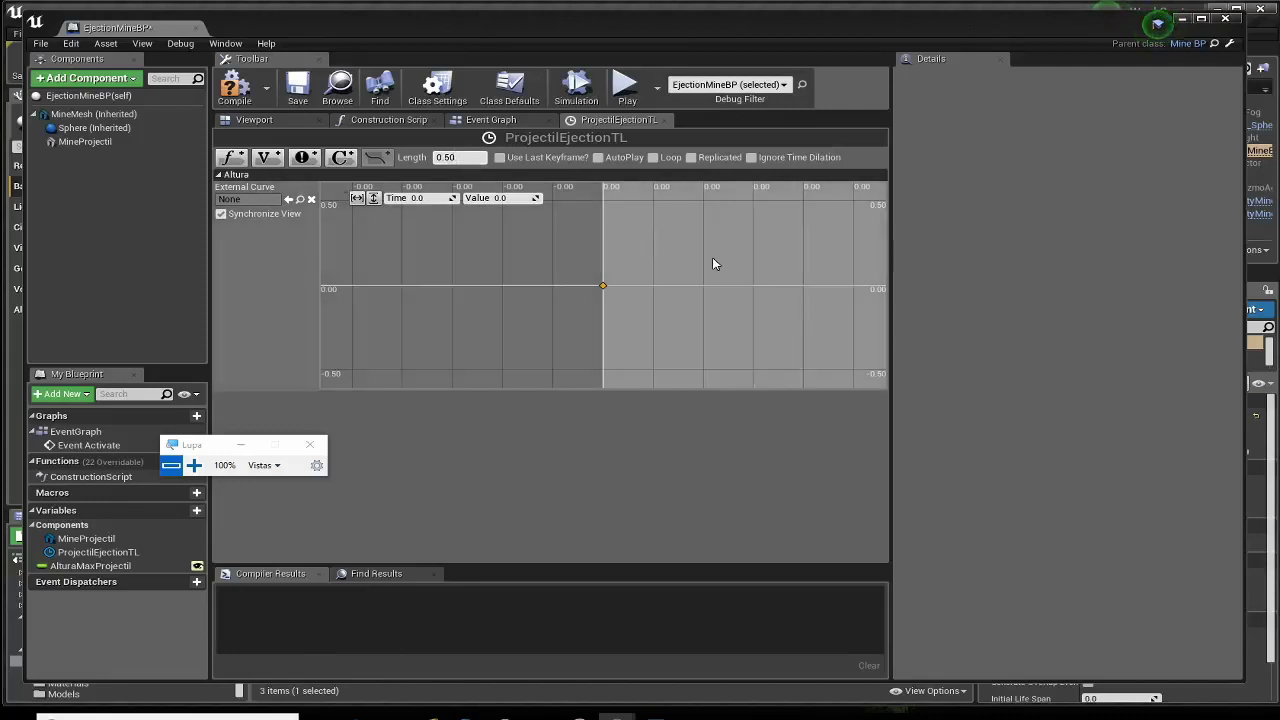
Add an end key to Altura at time 0.5 with value 1.0, fitting the curve in view.
right_click(673, 233)
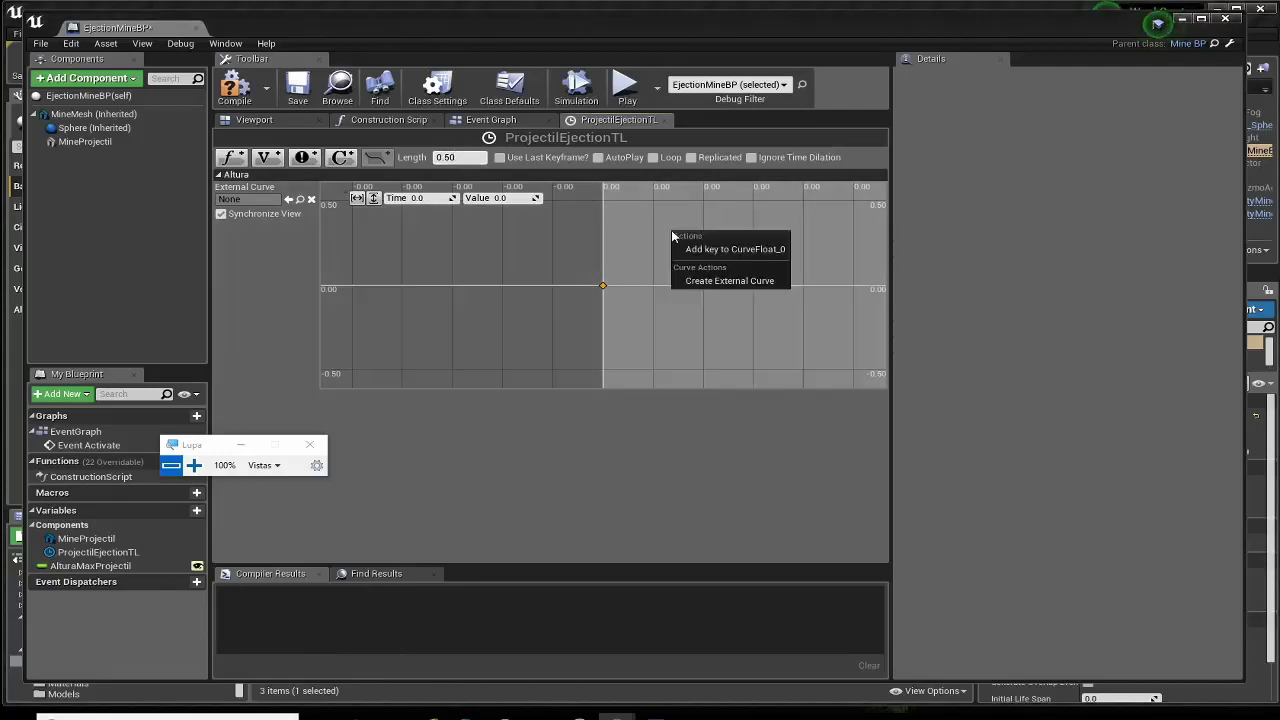
click(692, 252)
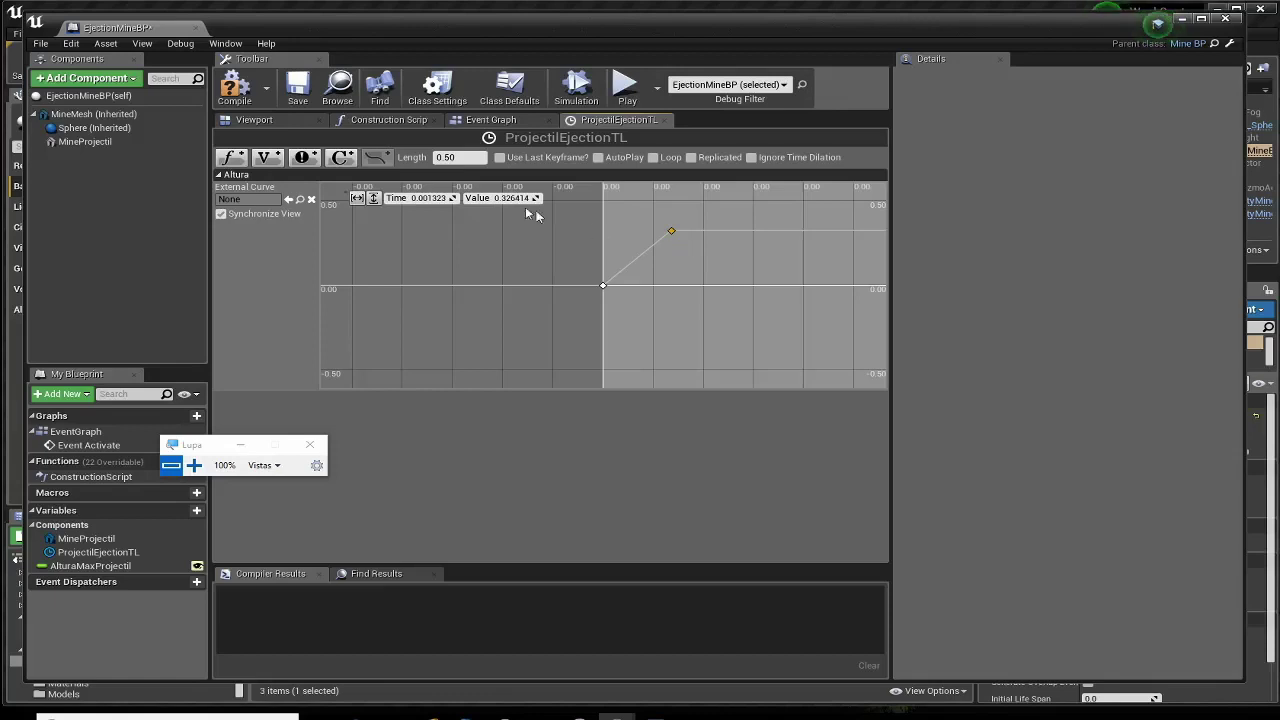
click(428, 198)
text(0.5)
key(Tab)
text(1)
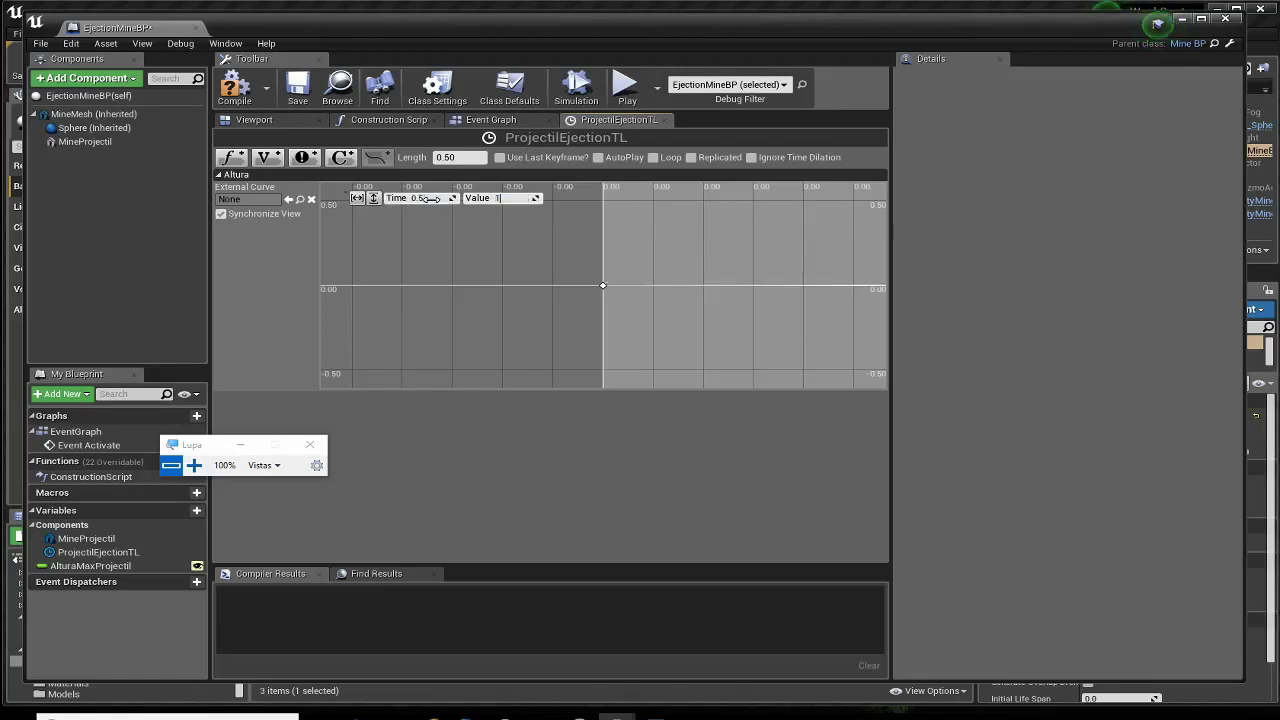
text(.0)
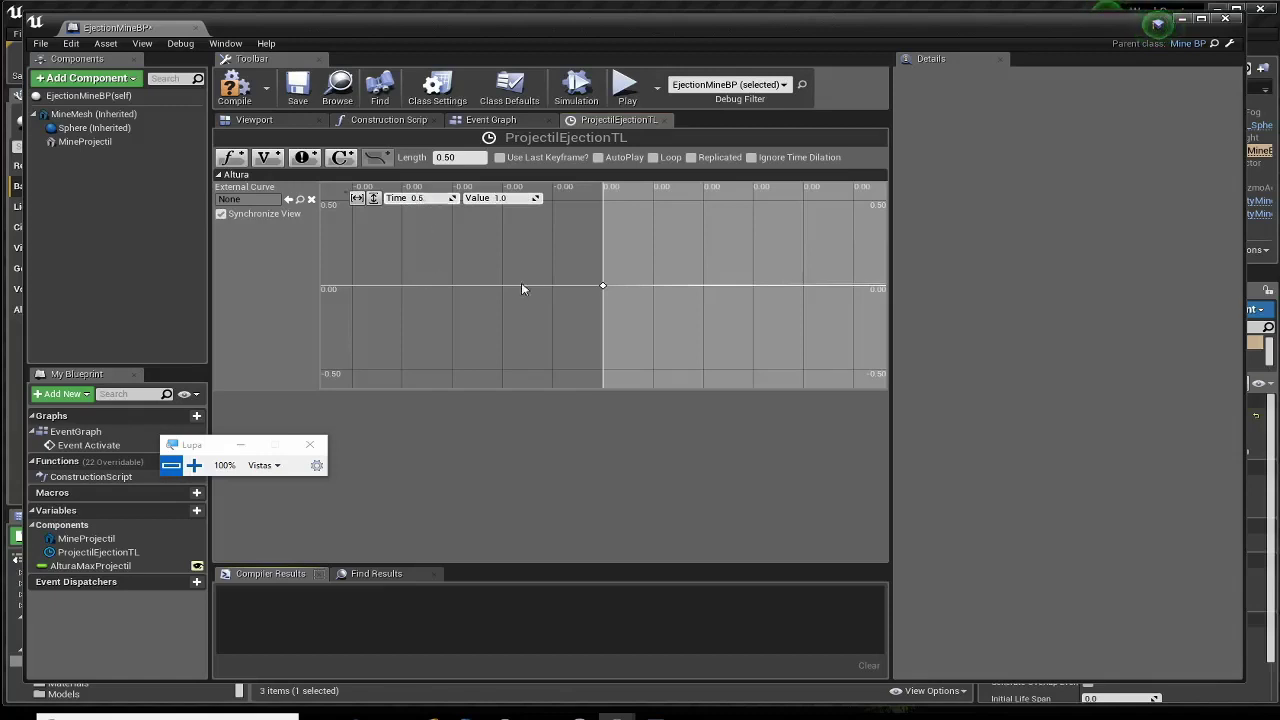
click(357, 198)
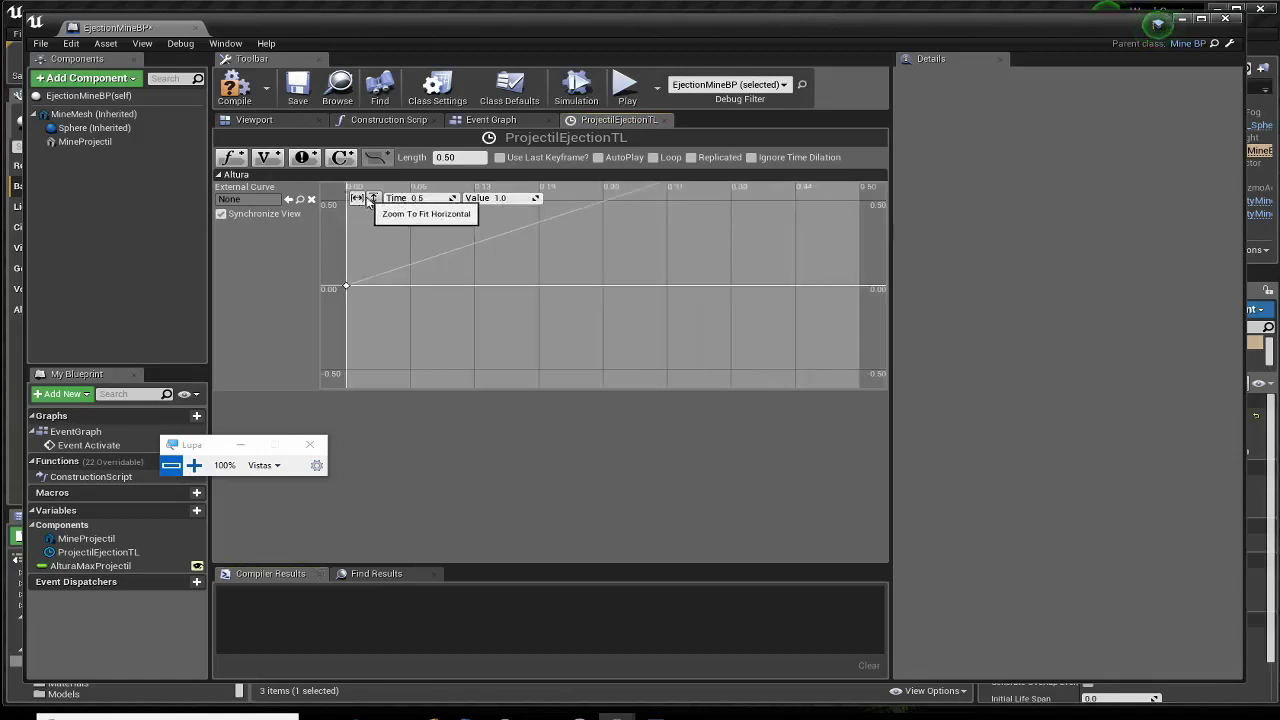
click(374, 199)
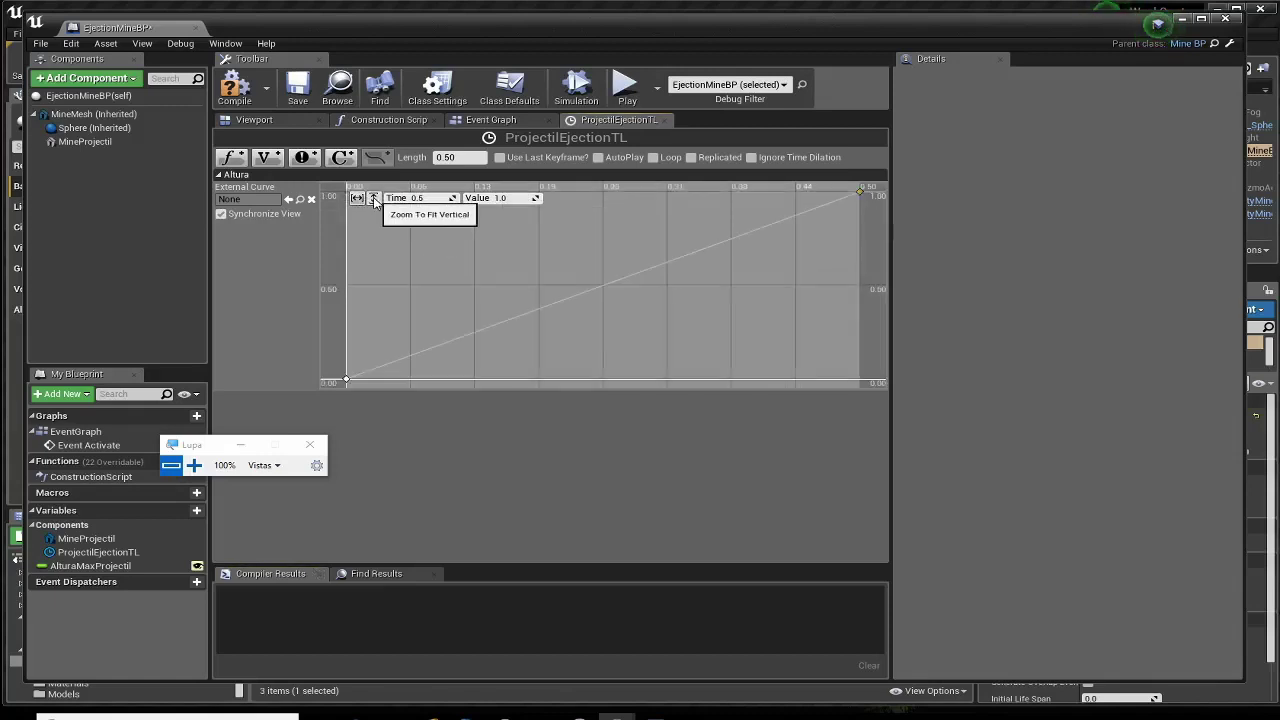
Add and drag extra keys near 0.14, 0.25 and 0.44 to give Altura an accelerating bend.
mouse_move(348, 382)
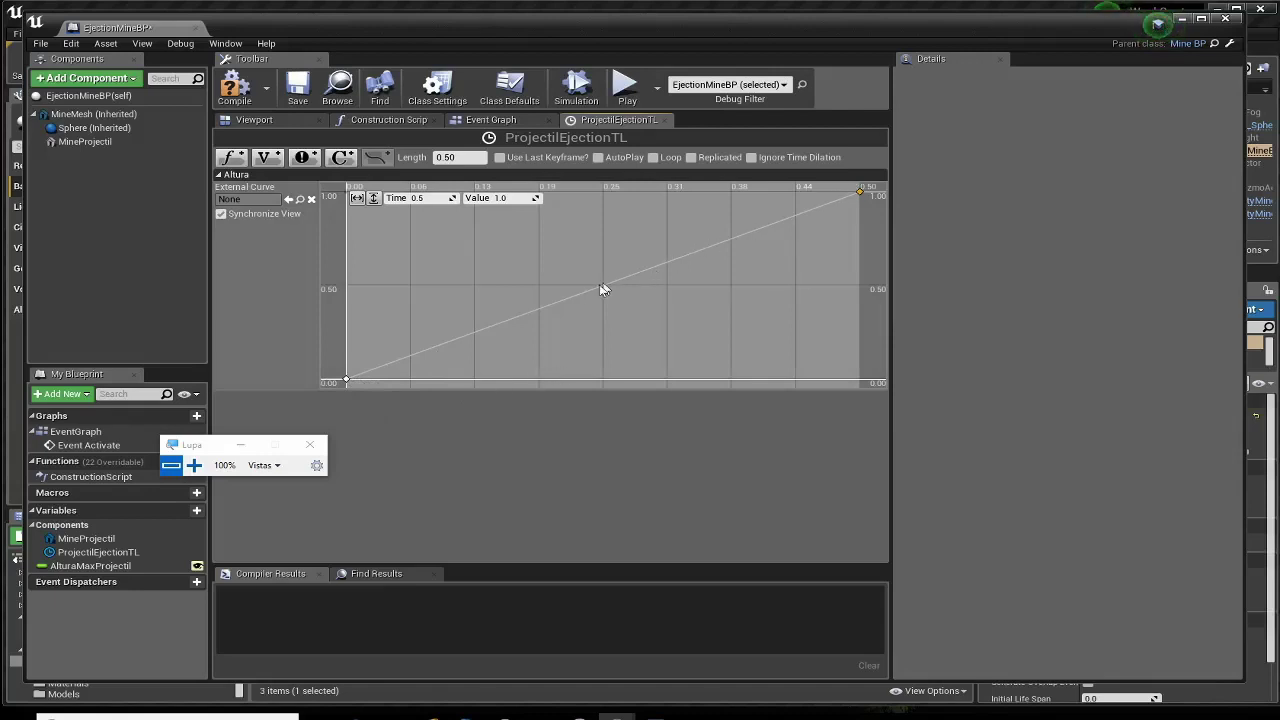
mouse_move(568, 304)
right_click(573, 299)
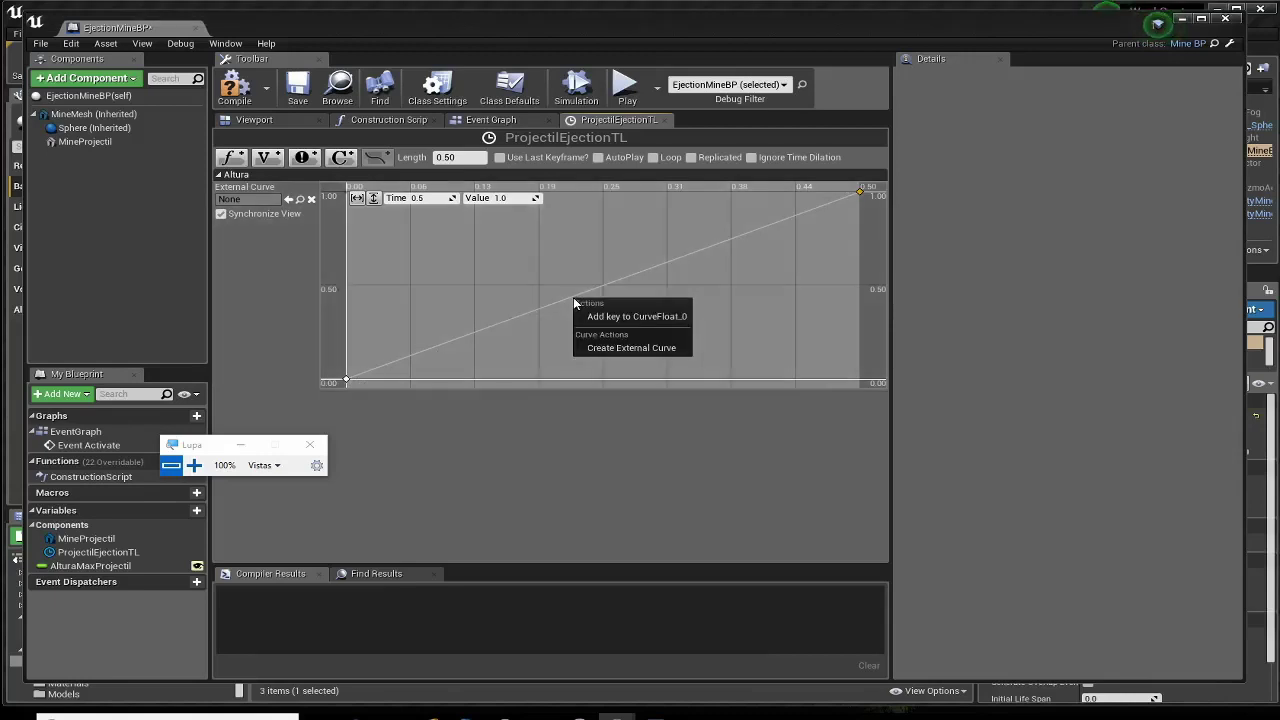
click(601, 316)
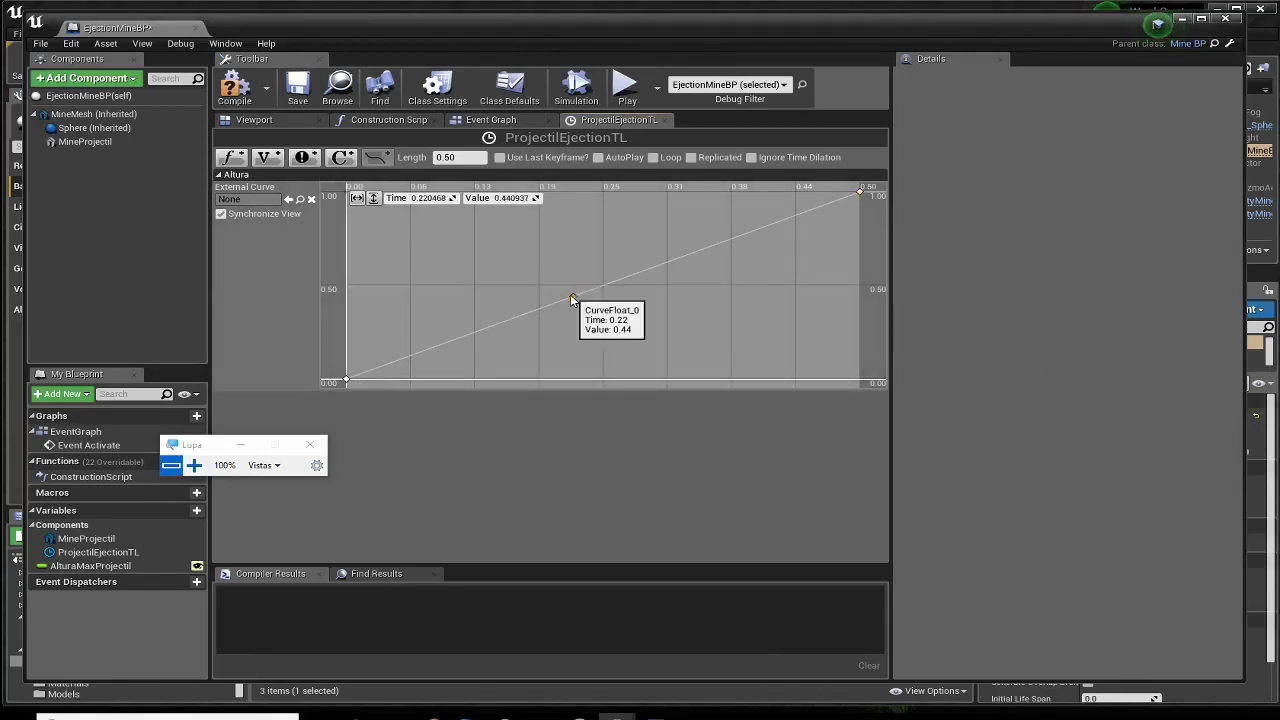
mouse_move(577, 300)
mouse_down()
mouse_move(578, 318)
mouse_move(497, 362)
mouse_up()
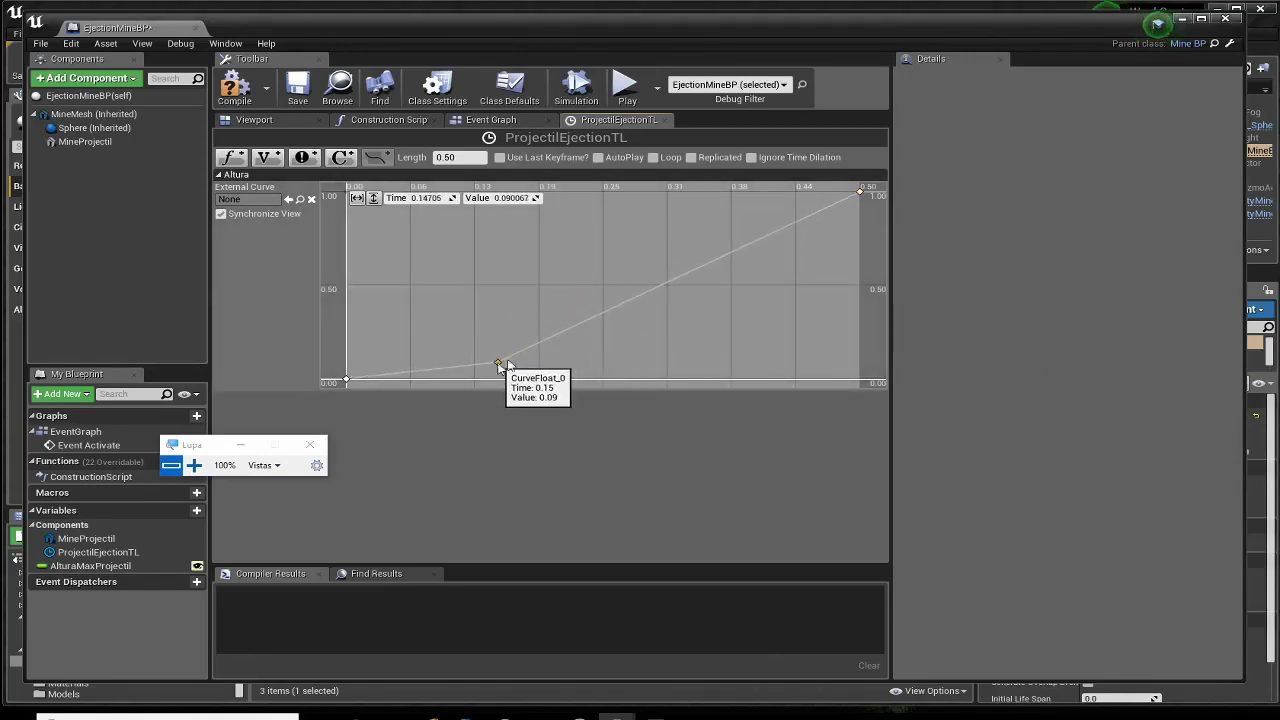
right_click(626, 306)
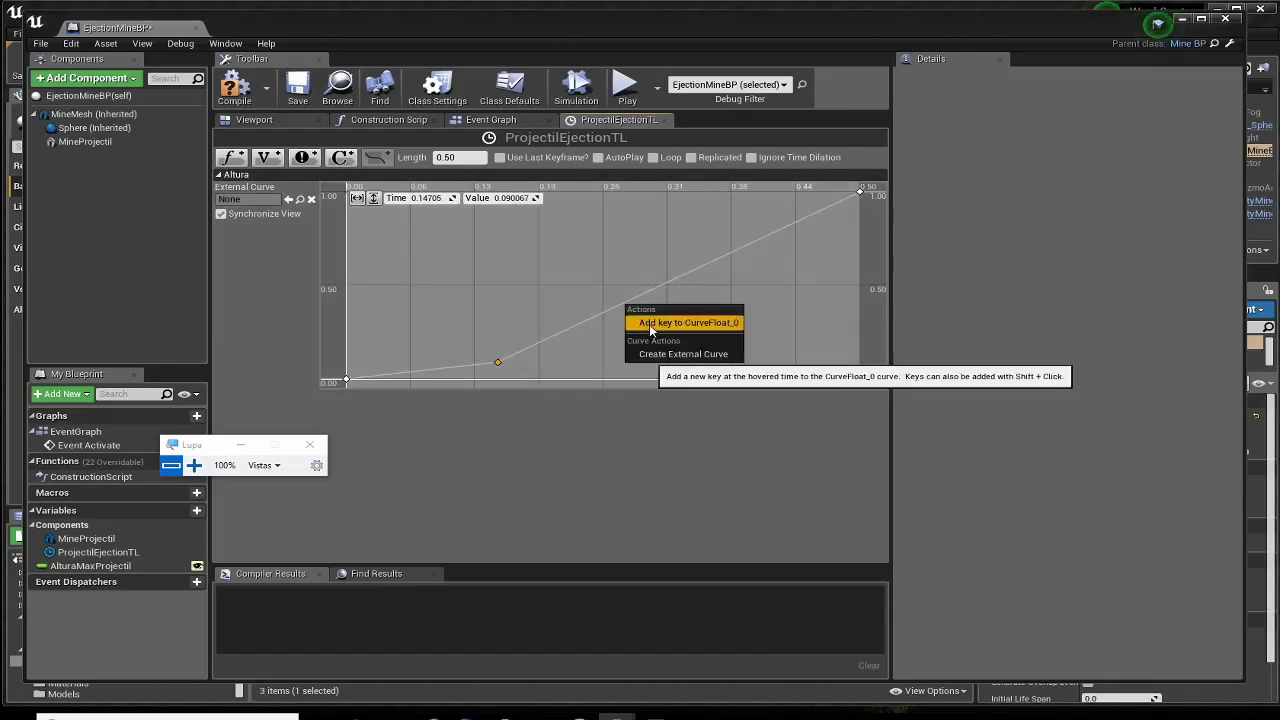
click(648, 323)
drag(625, 303, 607, 342)
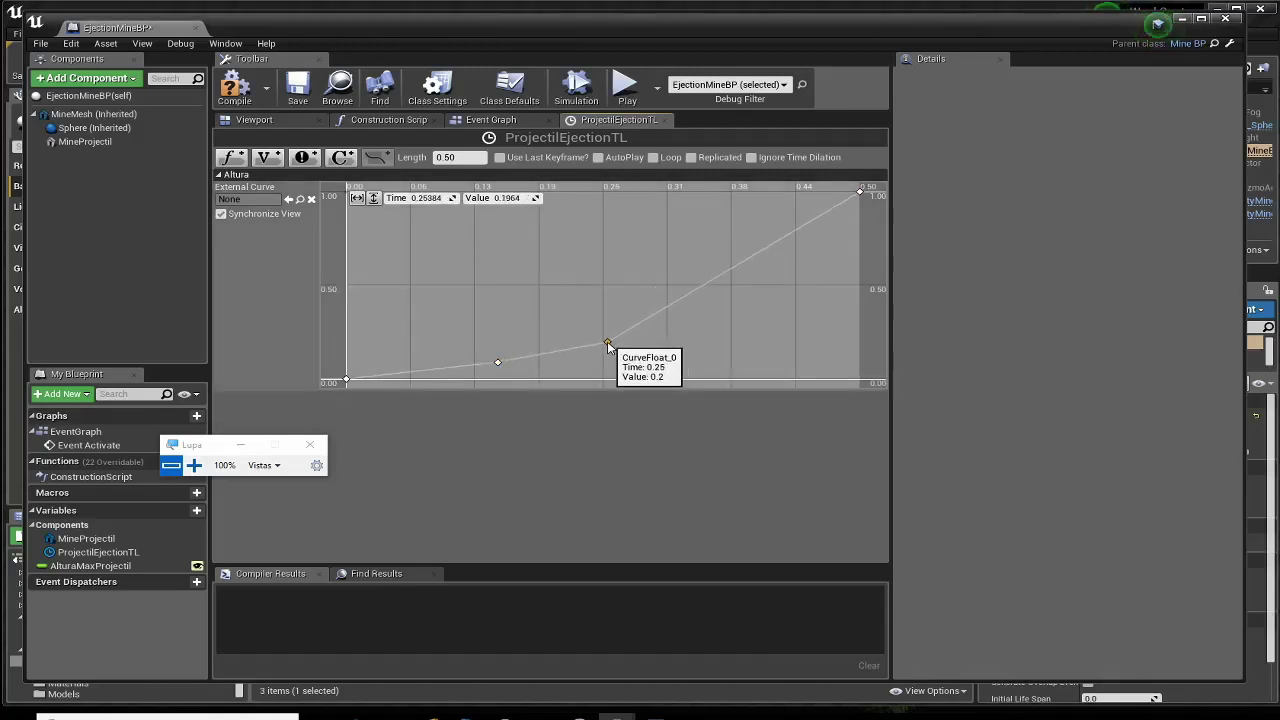
drag(497, 363, 493, 369)
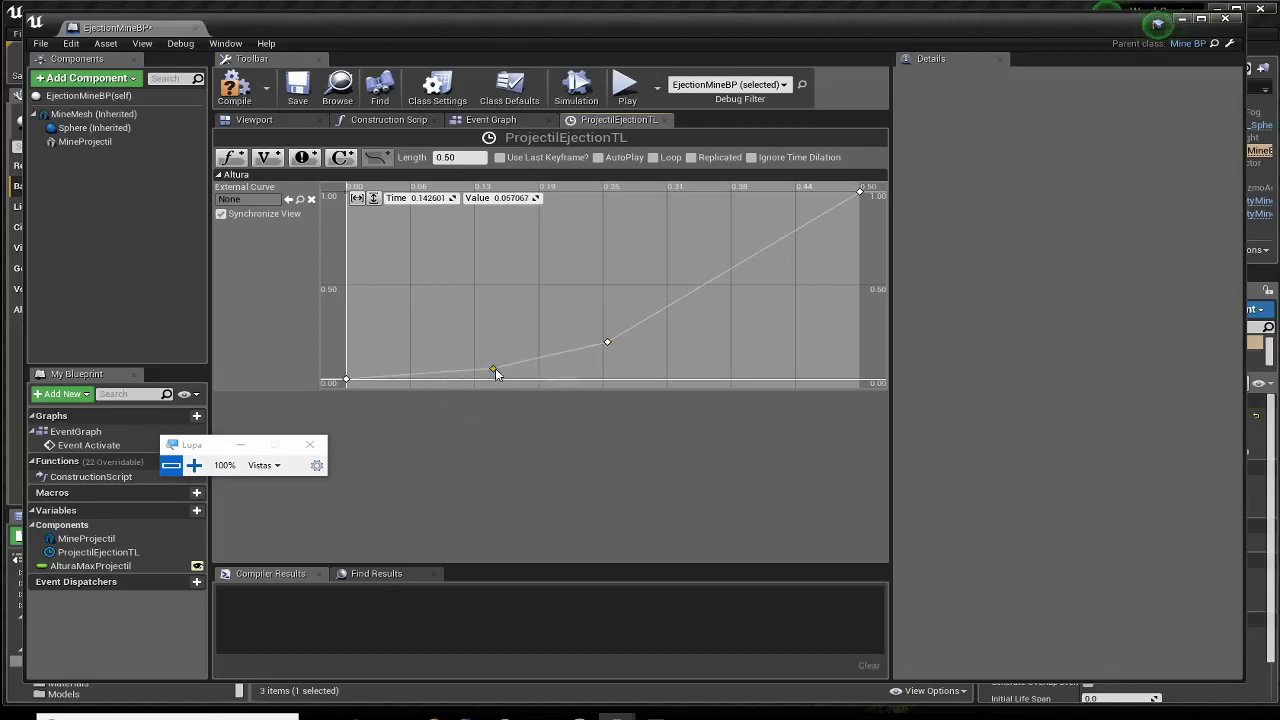
right_click(723, 280)
drag(720, 278, 803, 270)
Compile the blueprint and position ProjectilEjectionTL next to Set Visibility in the event graph.
click(238, 90)
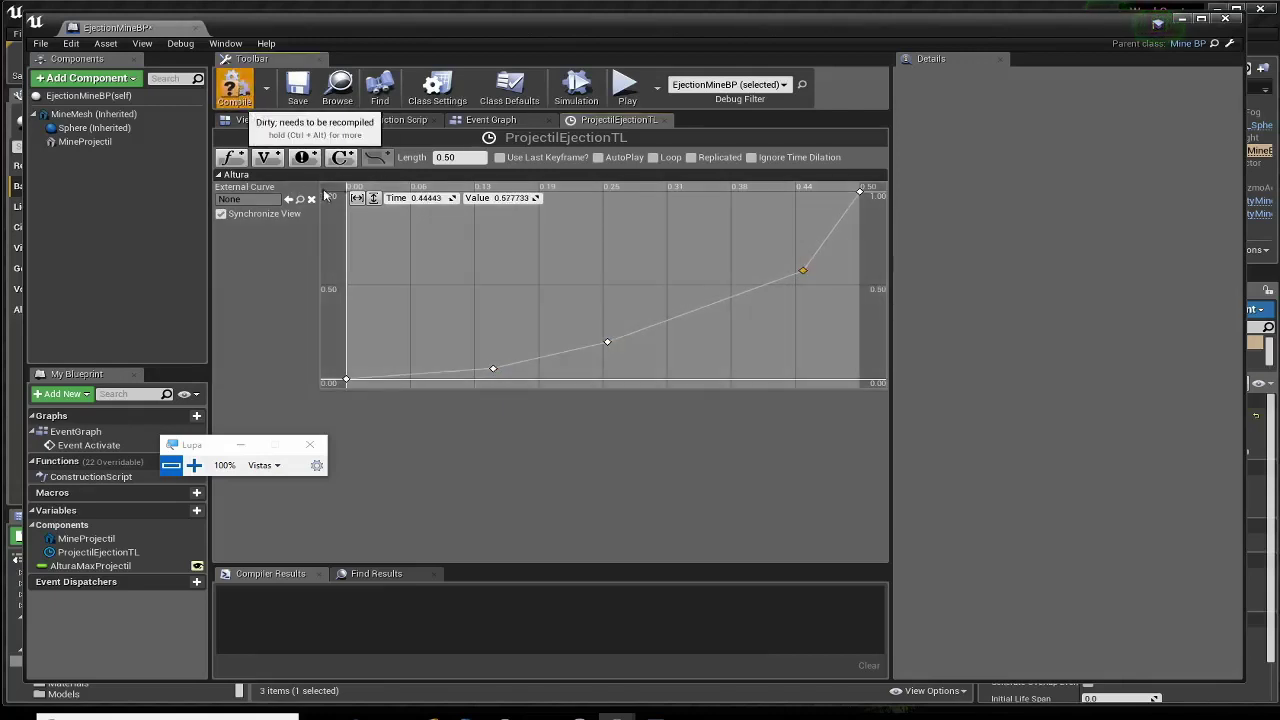
click(505, 120)
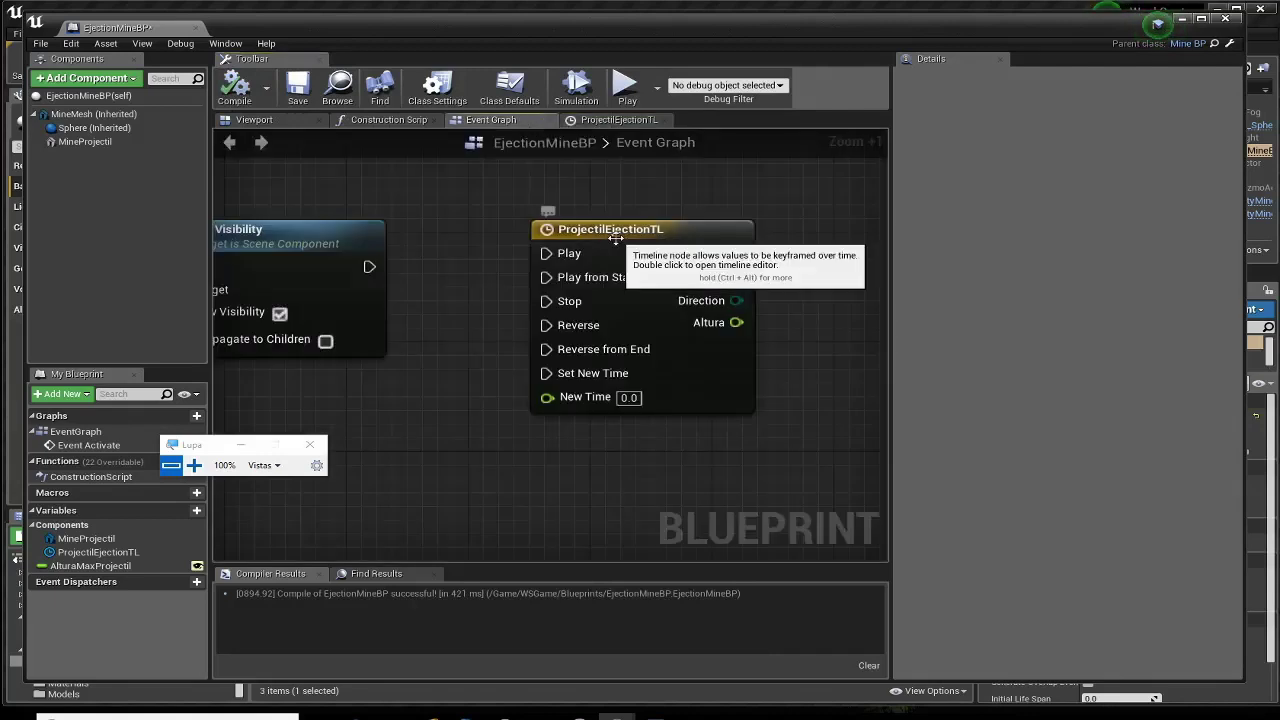
drag(600, 229, 537, 256)
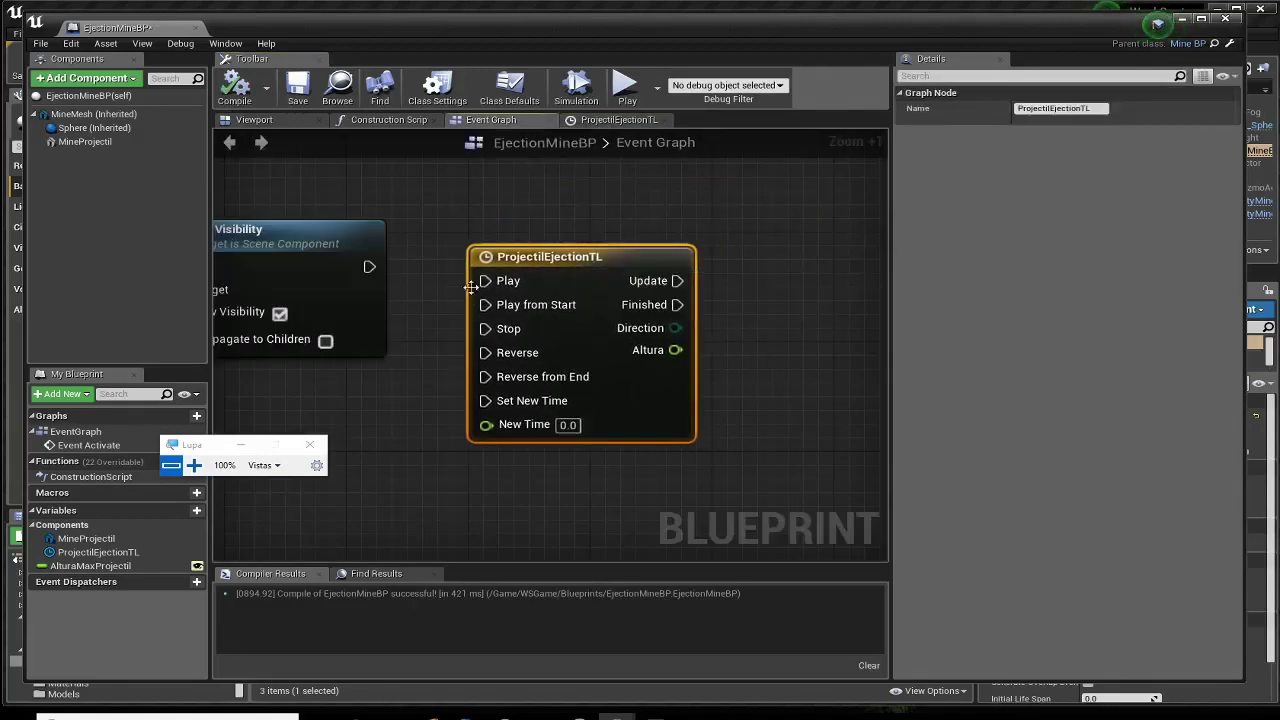
drag(470, 288, 517, 261)
right_drag(478, 295, 531, 295)
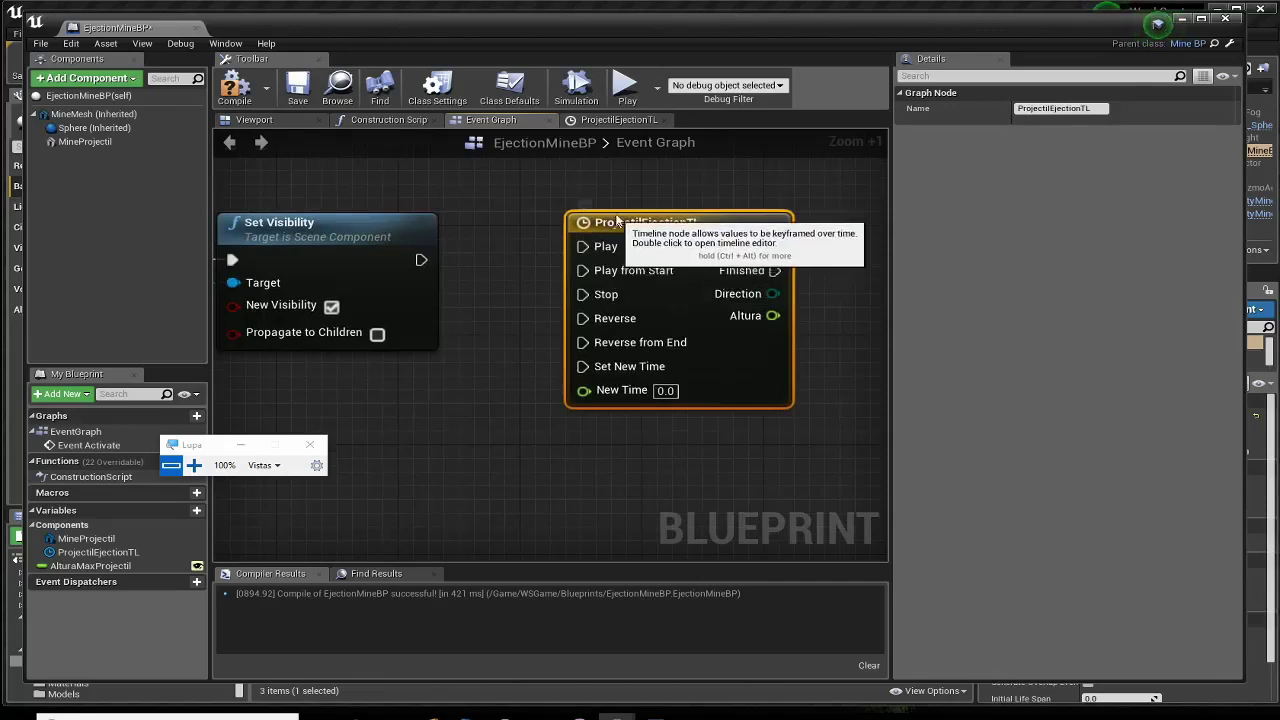
drag(600, 222, 600, 208)
Pull an execution wire from Set Visibility's output toward the timeline node.
mouse_move(461, 366)
right_down()
mouse_move(654, 393)
mouse_move(796, 392)
right_up()
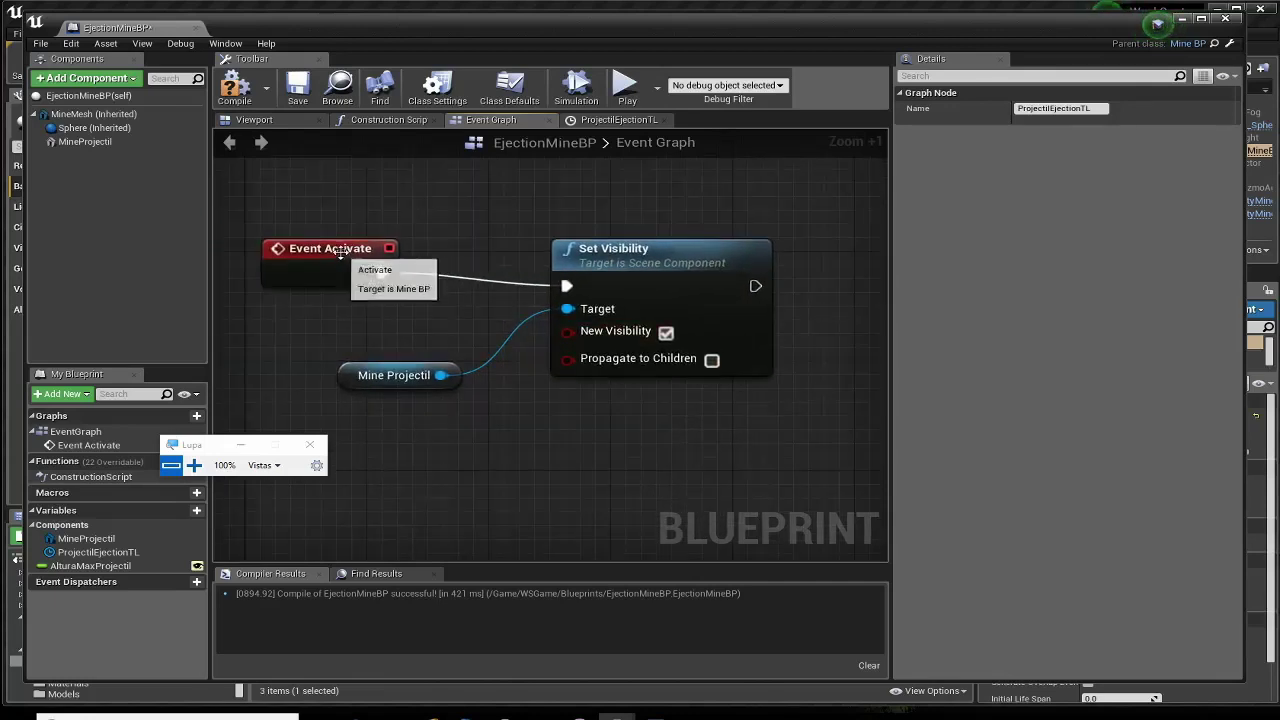
click(330, 290)
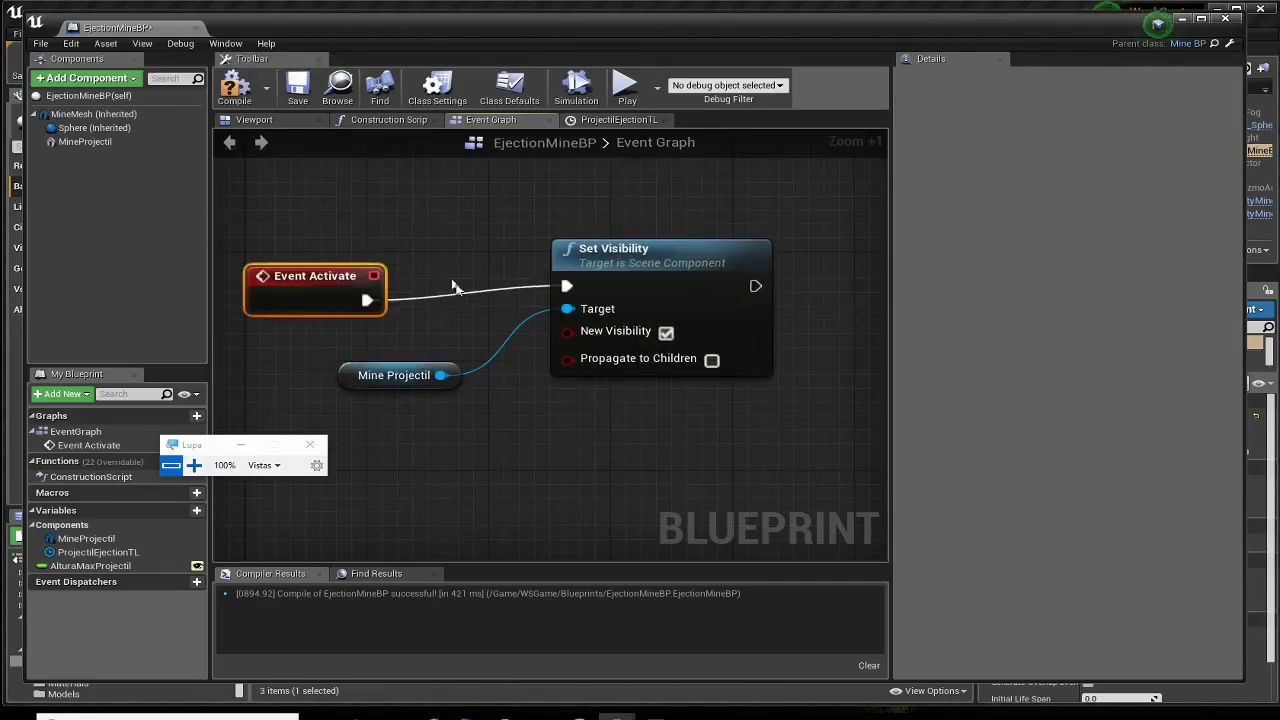
right_drag(508, 343, 337, 308)
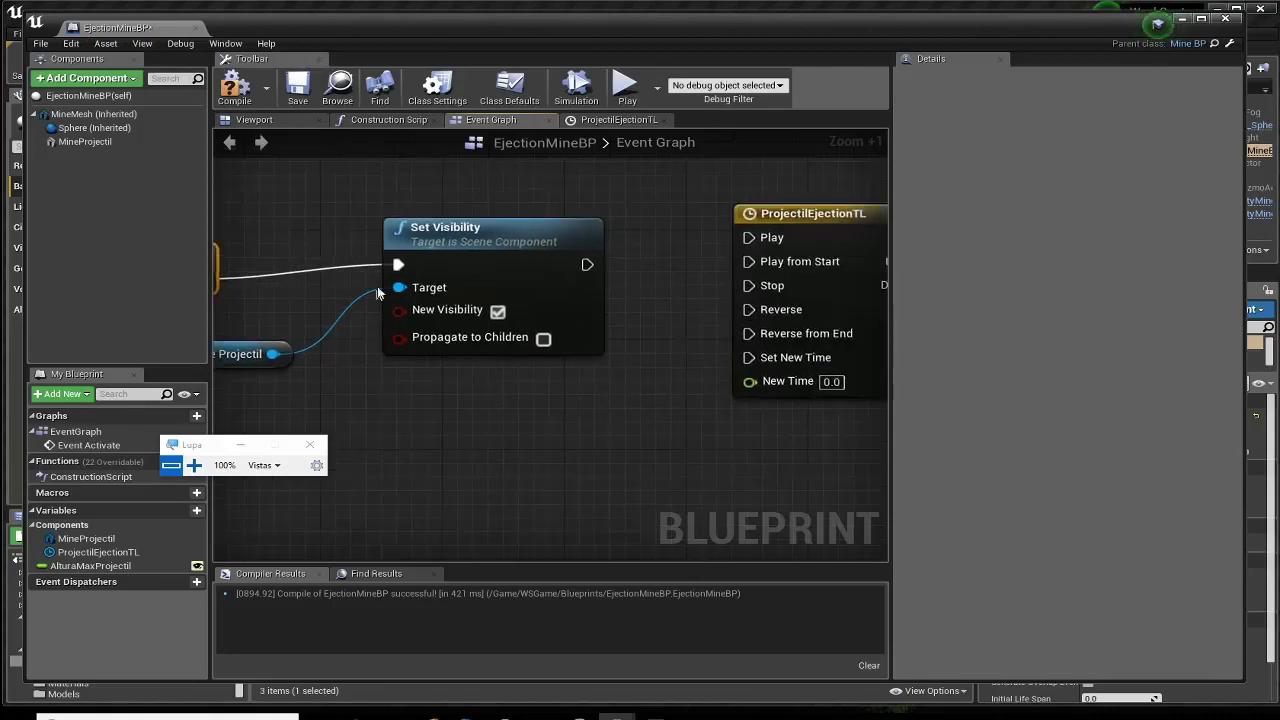
click(430, 224)
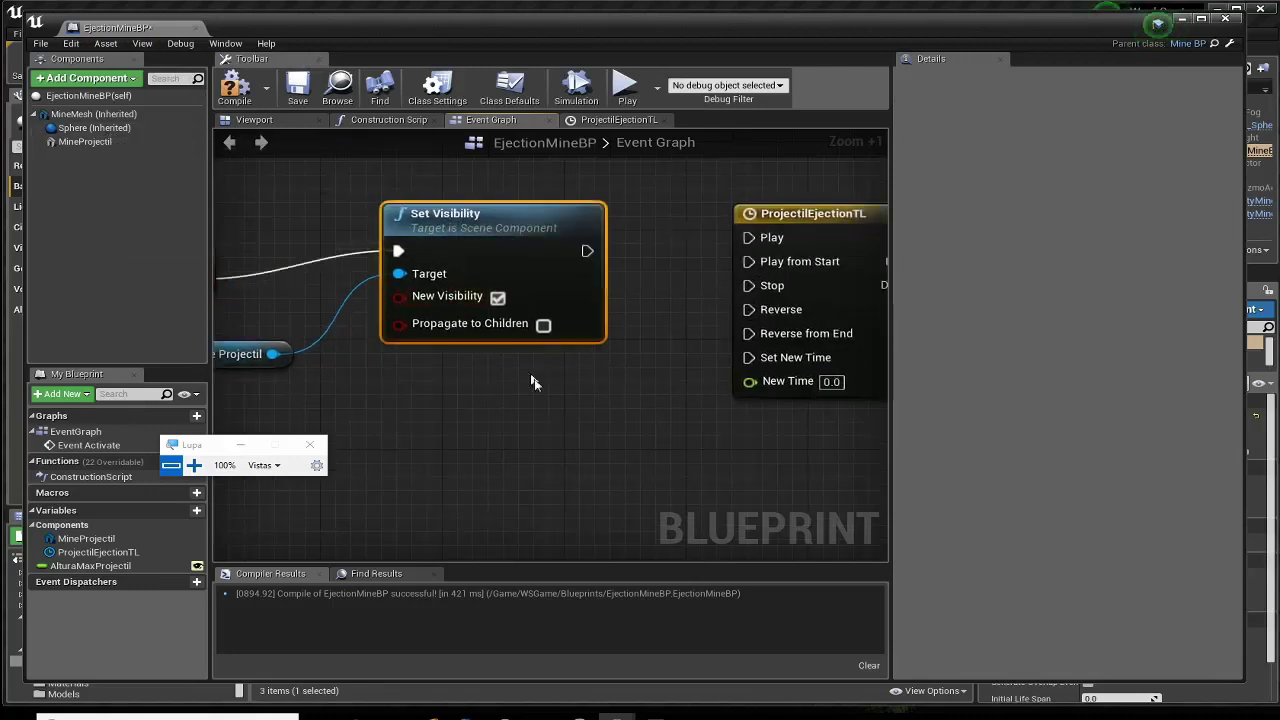
right_drag(531, 383, 387, 397)
mouse_move(442, 265)
mouse_down()
mouse_move(600, 287)
mouse_move(604, 276)
mouse_up()
Connect Set Visibility's wire to Play from Start, then check ProjectilEjectionTL's Altura curve.
drag(613, 217, 613, 203)
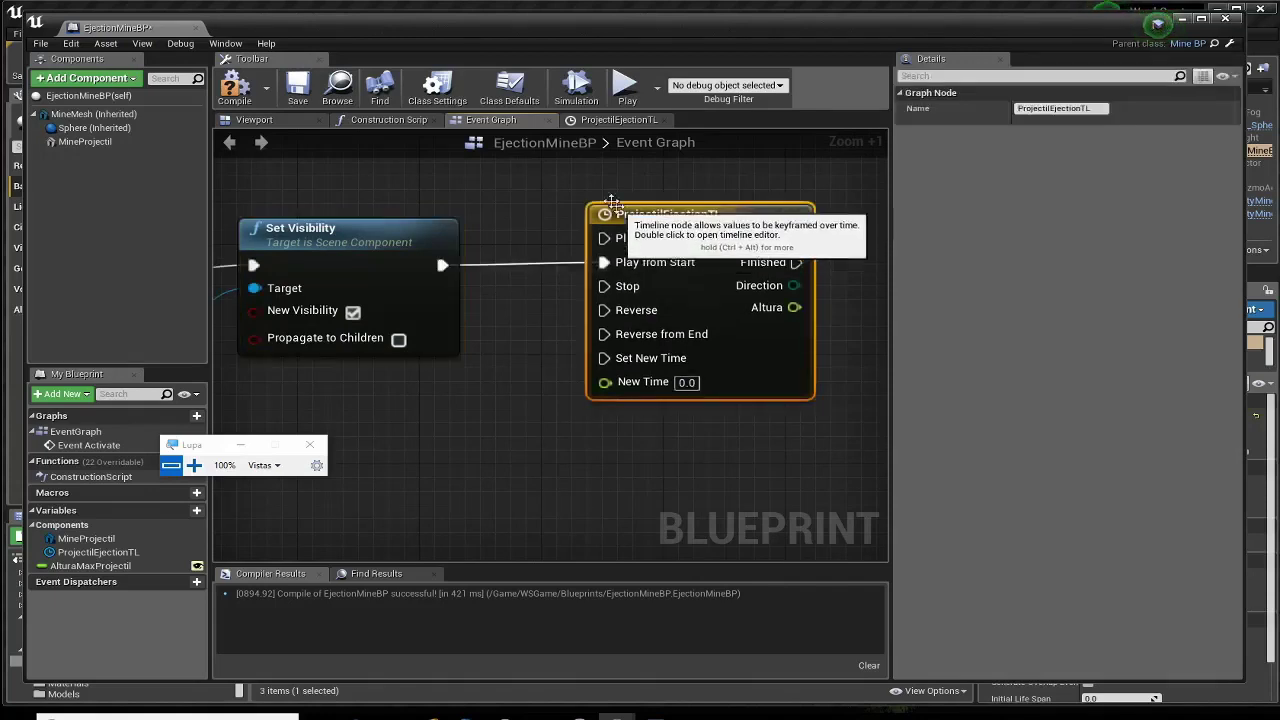
double_click(613, 203)
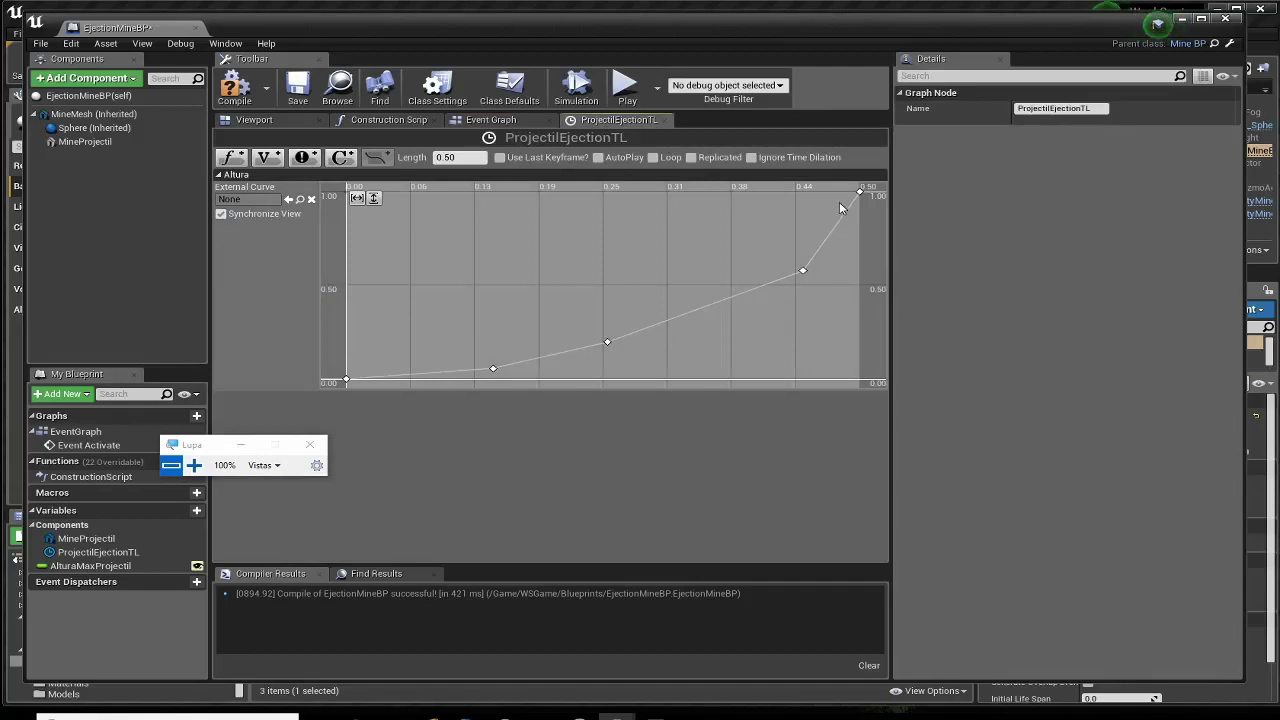
click(490, 119)
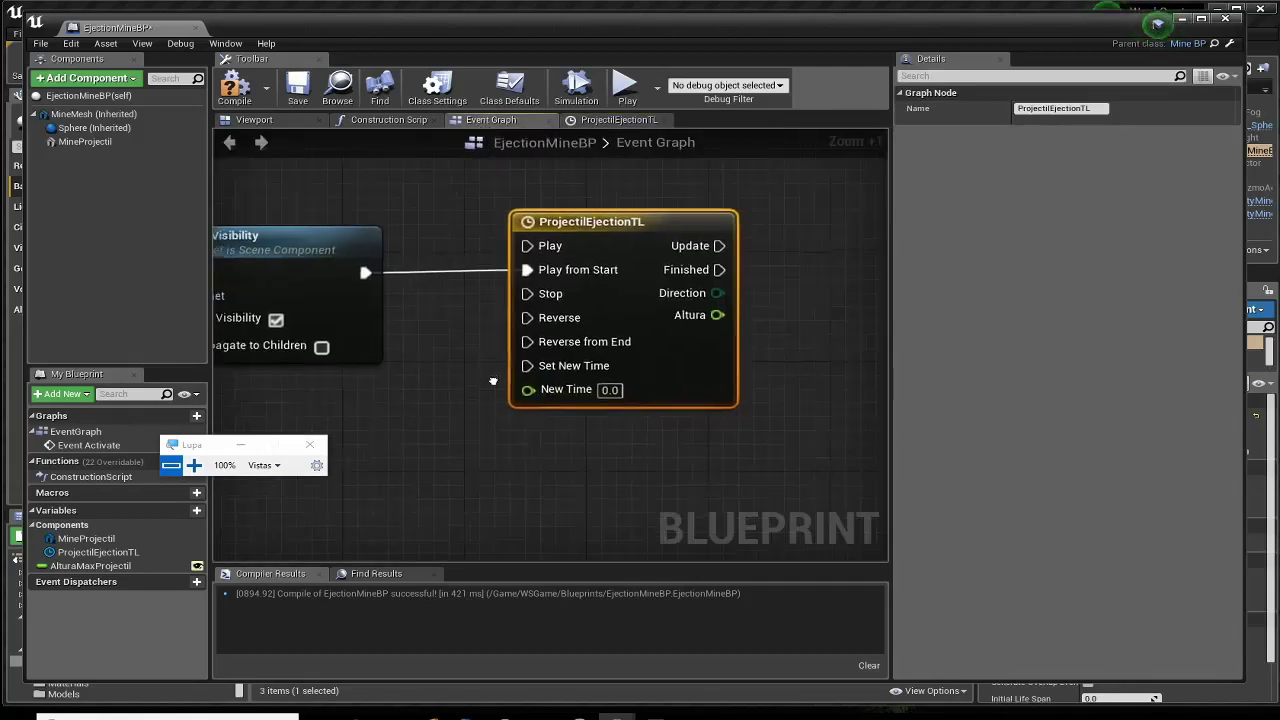
right_drag(493, 381, 449, 384)
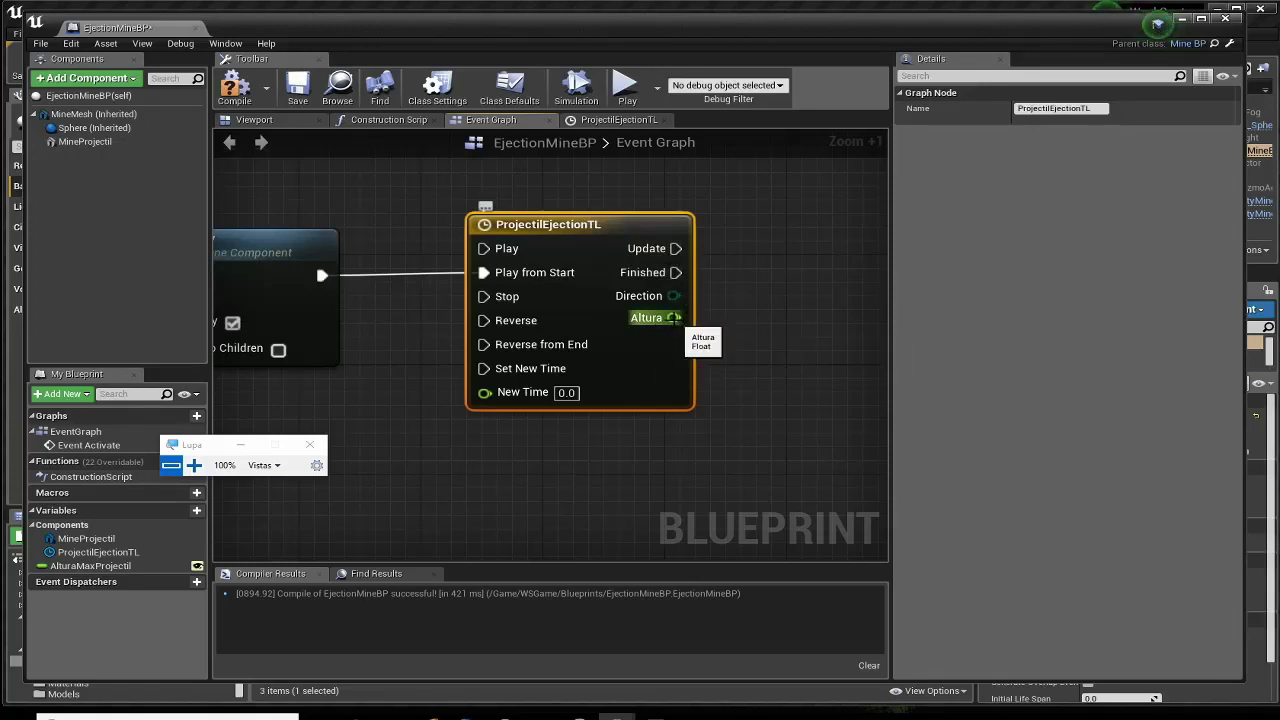
double_click(580, 330)
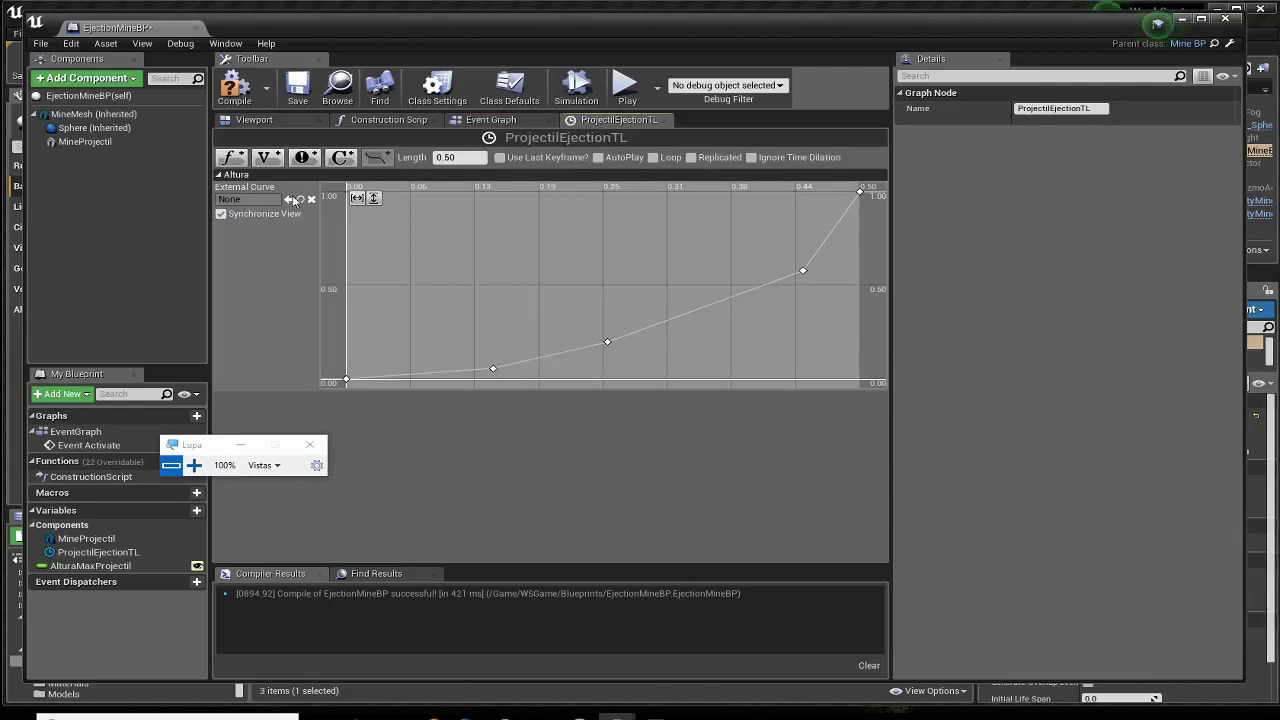
click(484, 121)
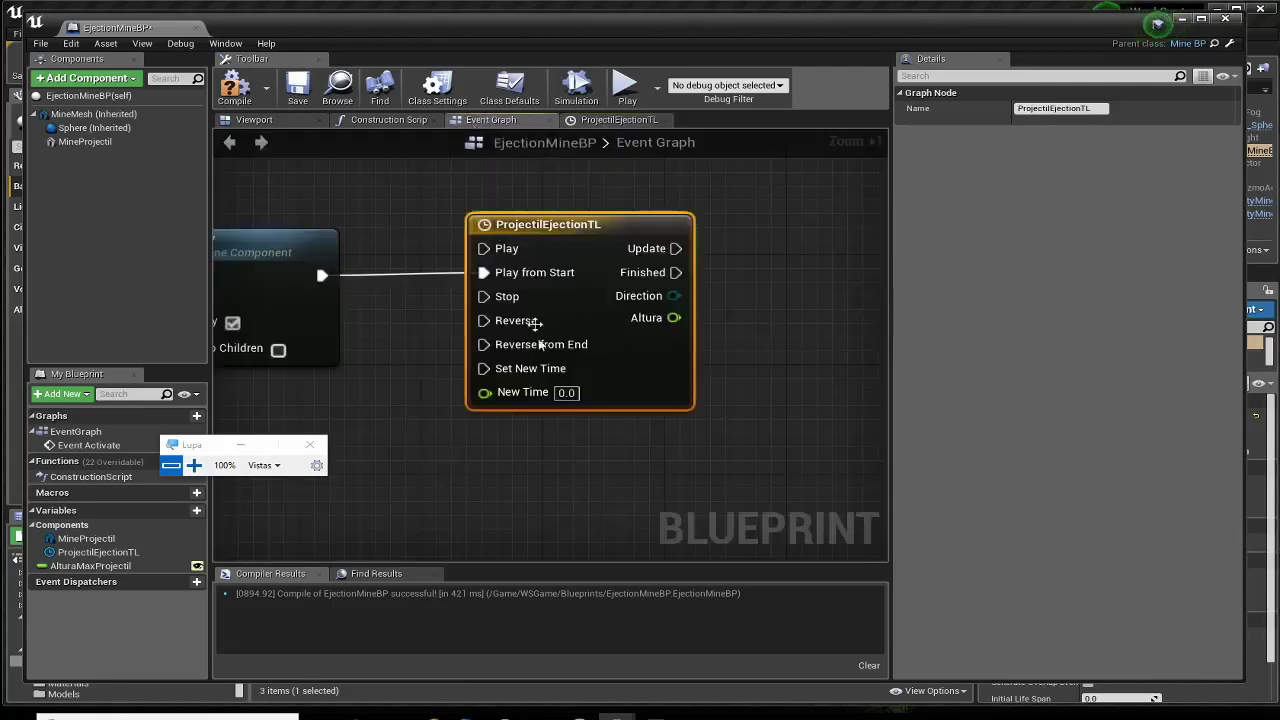
right_drag(535, 458, 427, 463)
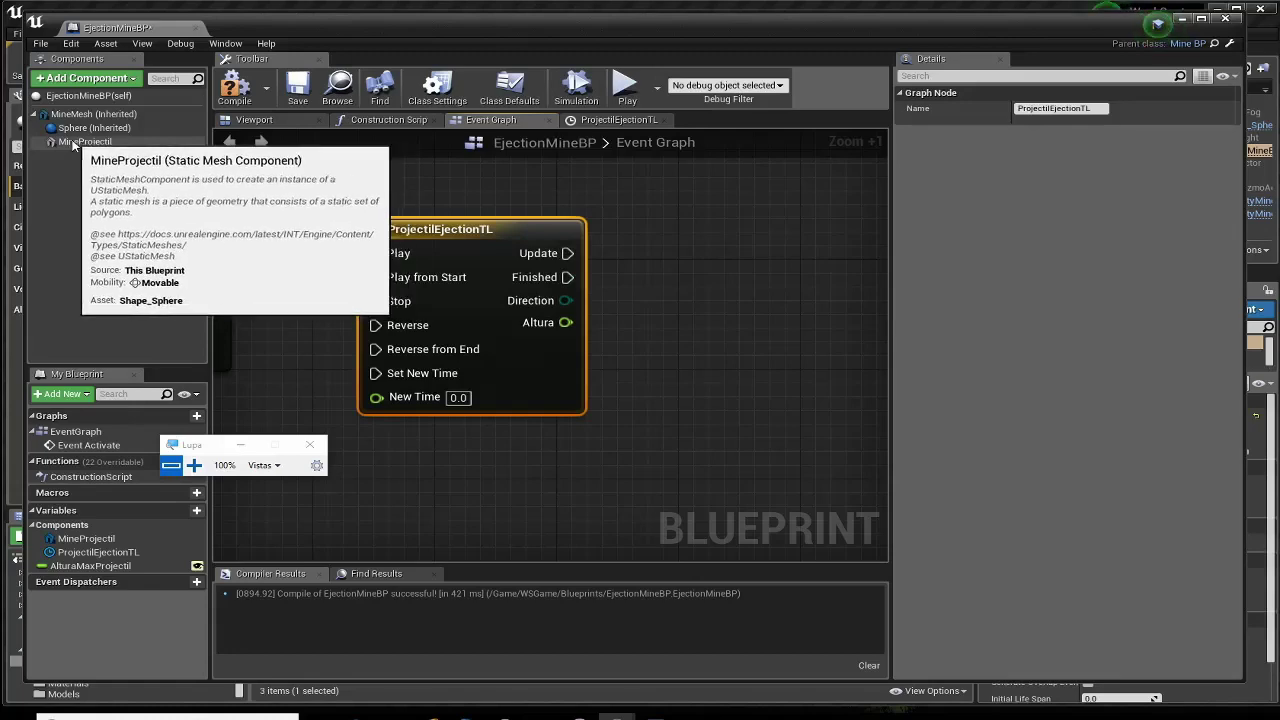
Drop a Mine Projectil reference into the graph and create a SetRelativeLocation node from its pin.
drag(73, 143, 651, 359)
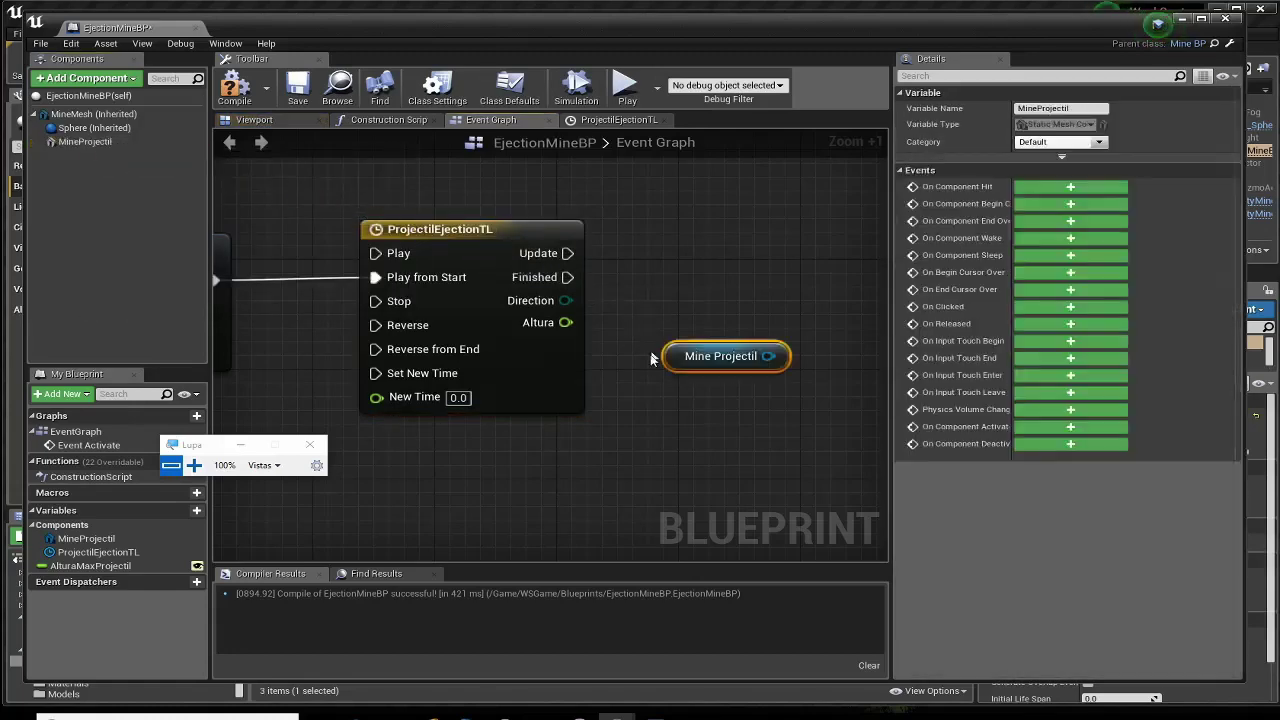
right_drag(651, 359, 510, 379)
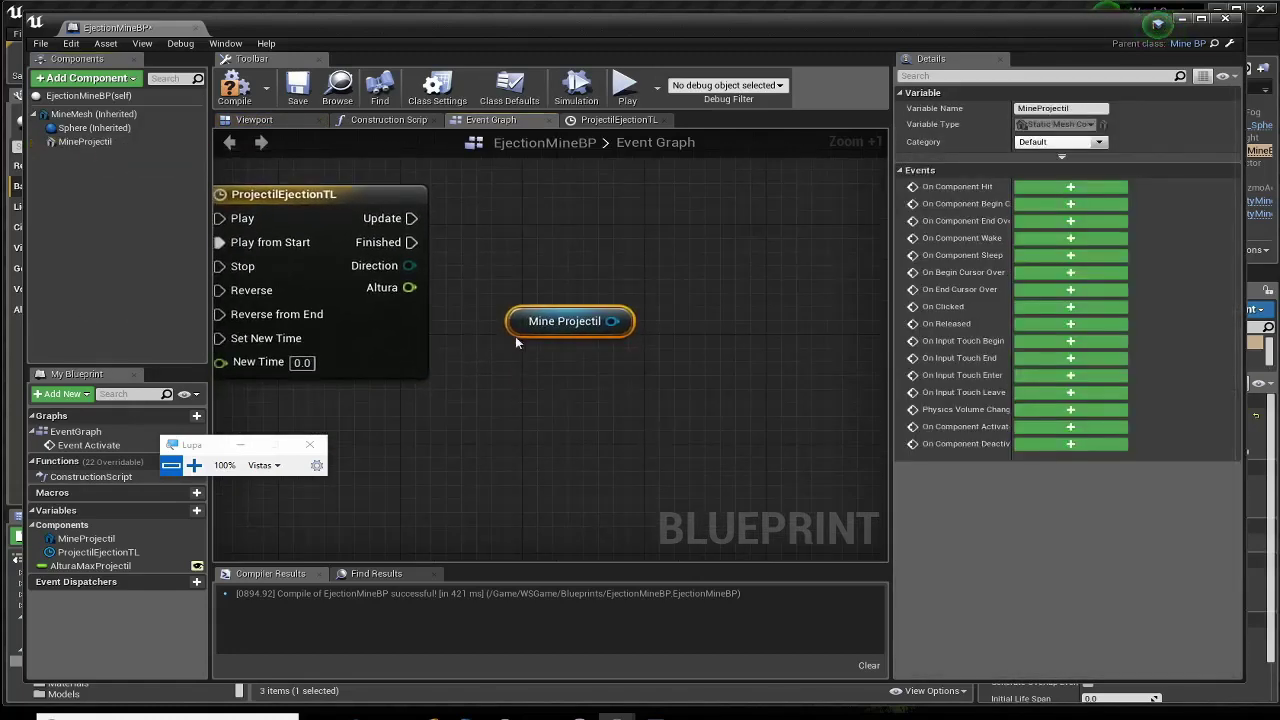
drag(520, 335, 474, 382)
right_drag(424, 423, 449, 411)
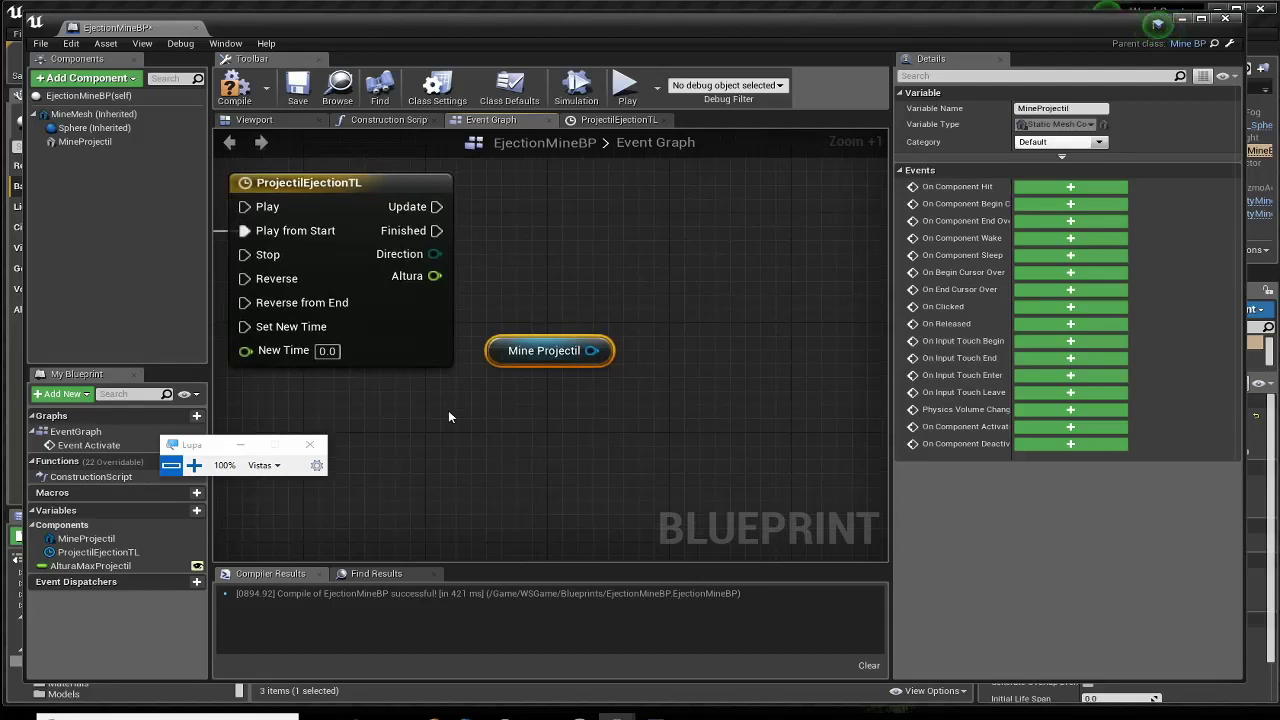
click(98, 116)
click(97, 129)
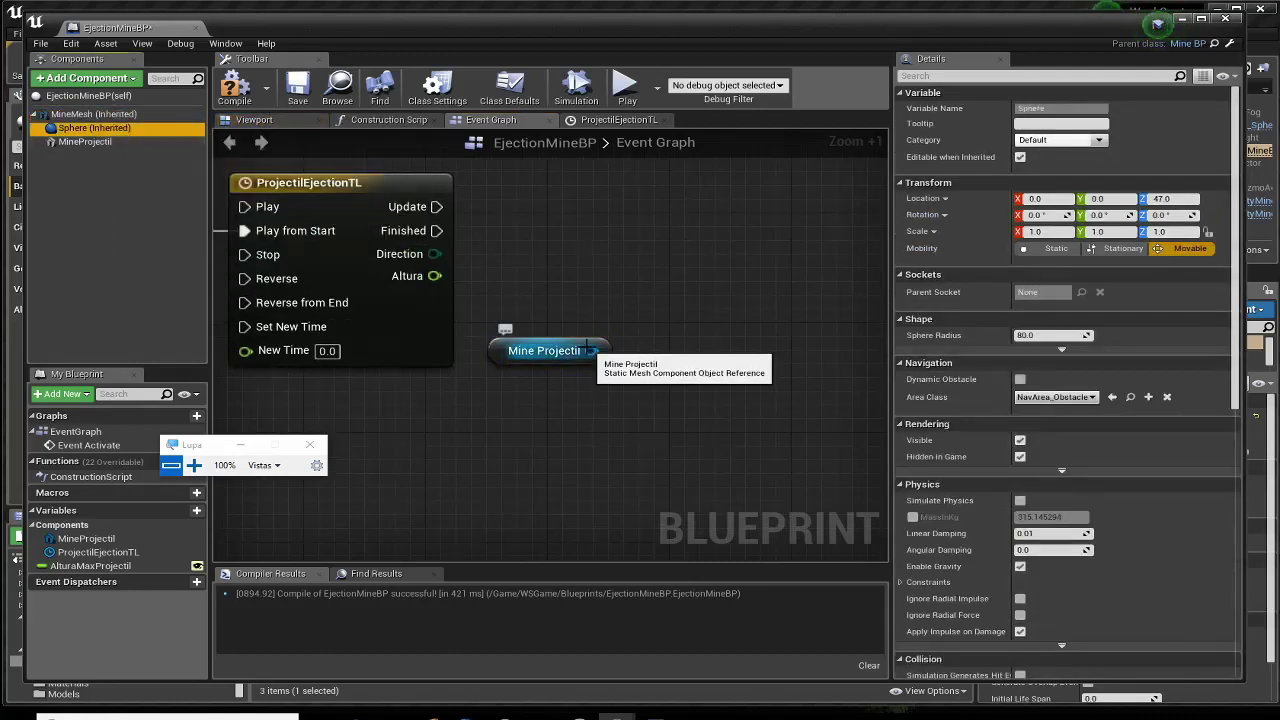
mouse_move(591, 350)
mouse_down()
mouse_move(620, 348)
mouse_move(662, 242)
mouse_up()
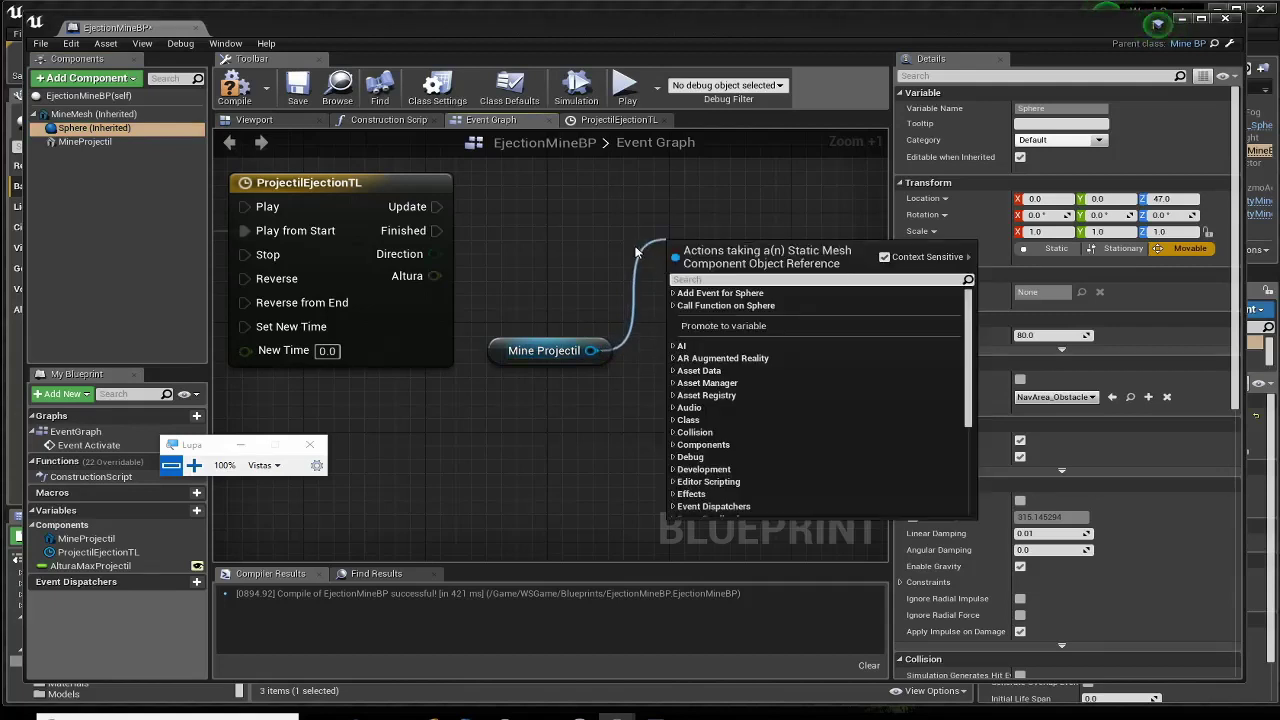
text(set rela)
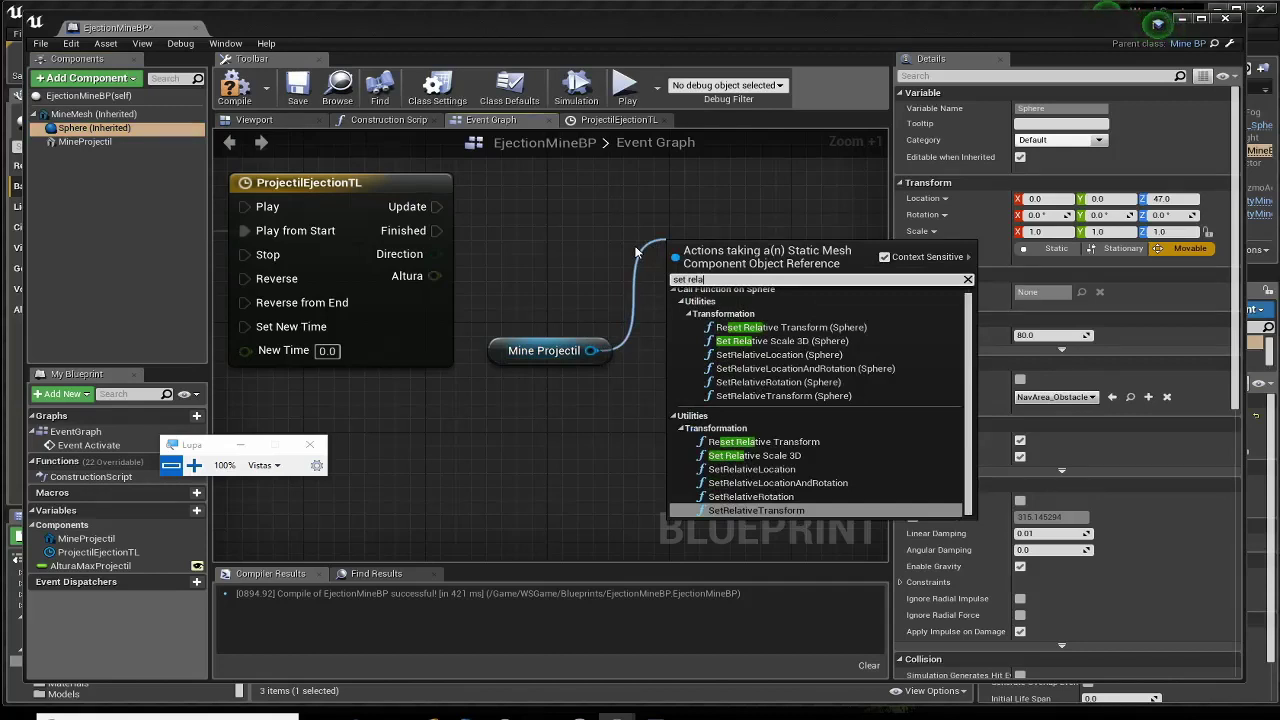
click(752, 469)
drag(745, 272, 745, 203)
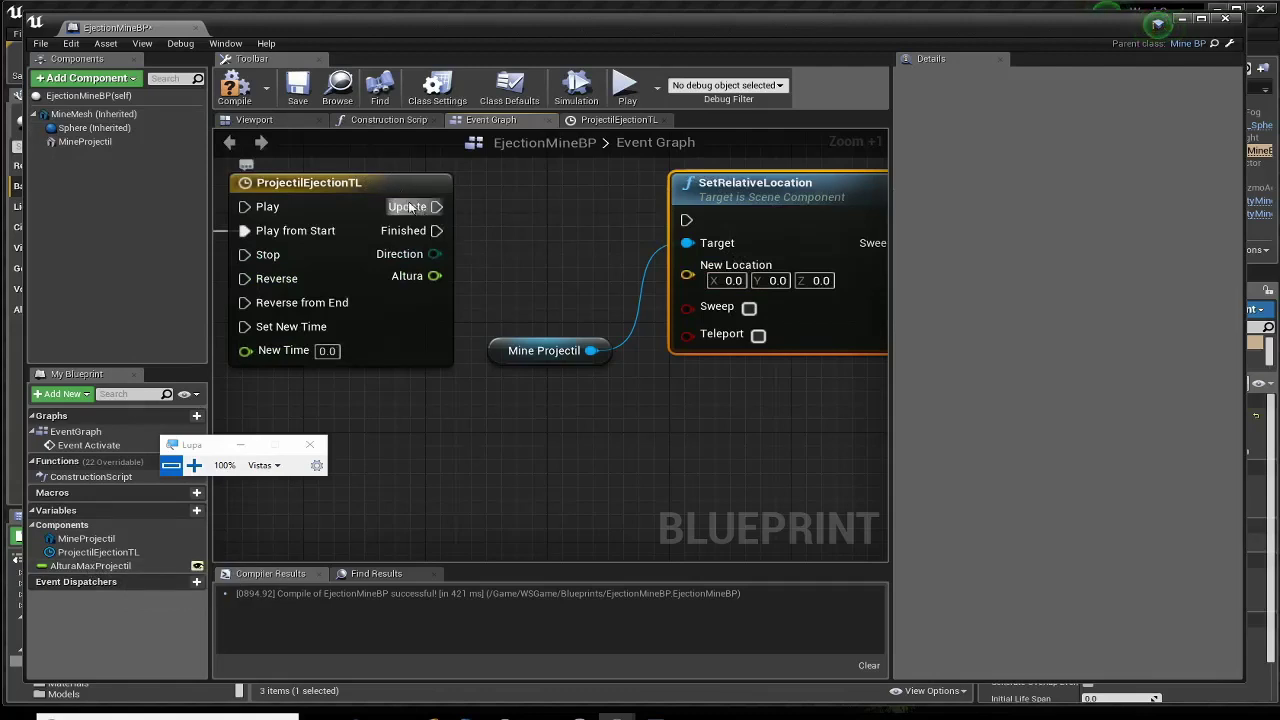
Wire ProjectilEjectionTL's Update output into SetRelativeLocation's exec input.
mouse_move(437, 207)
mouse_down()
mouse_move(686, 218)
mouse_move(751, 181)
mouse_up()
right_drag(572, 272, 680, 300)
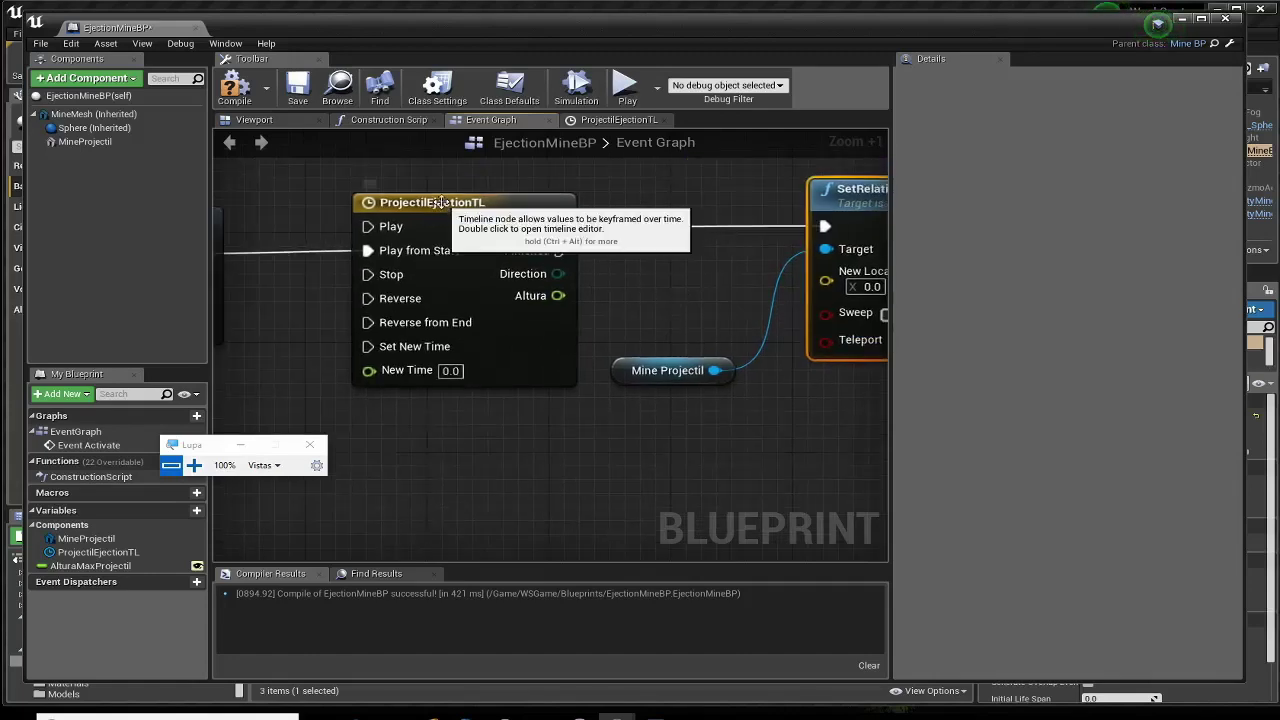
drag(440, 200, 477, 205)
mouse_move(328, 278)
right_down()
mouse_move(329, 329)
mouse_move(641, 345)
right_up()
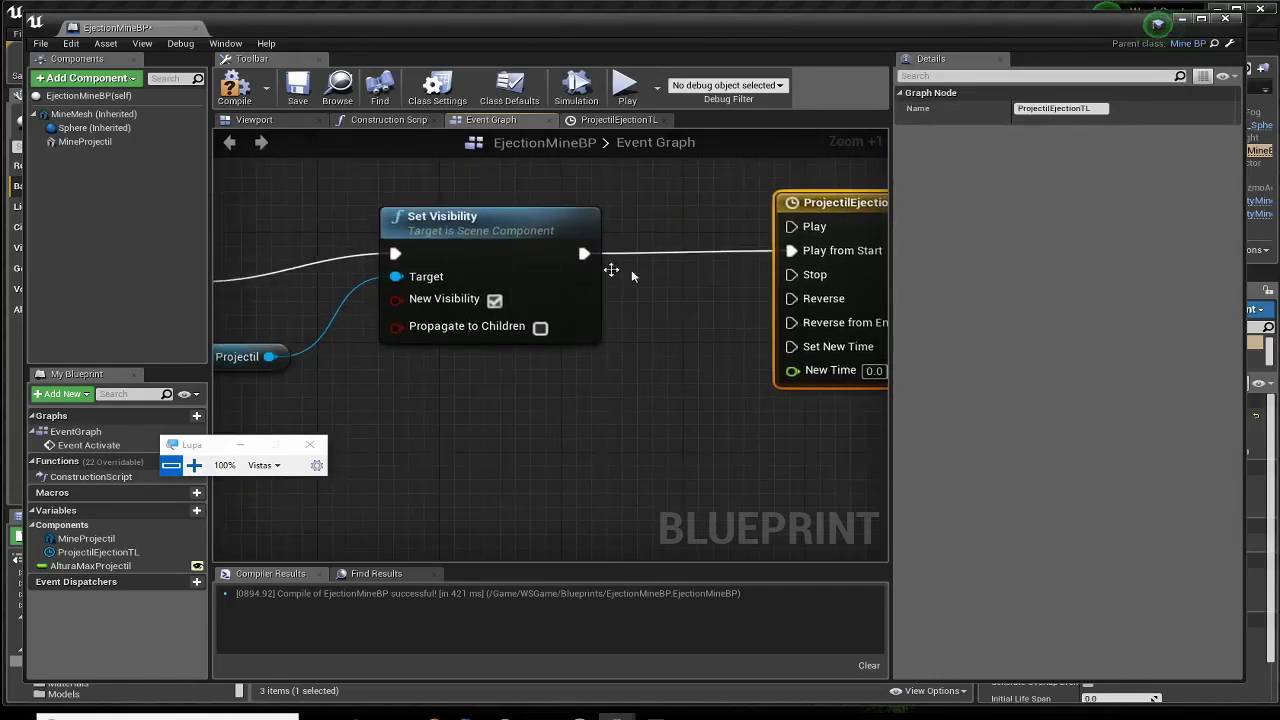
right_drag(608, 268, 622, 290)
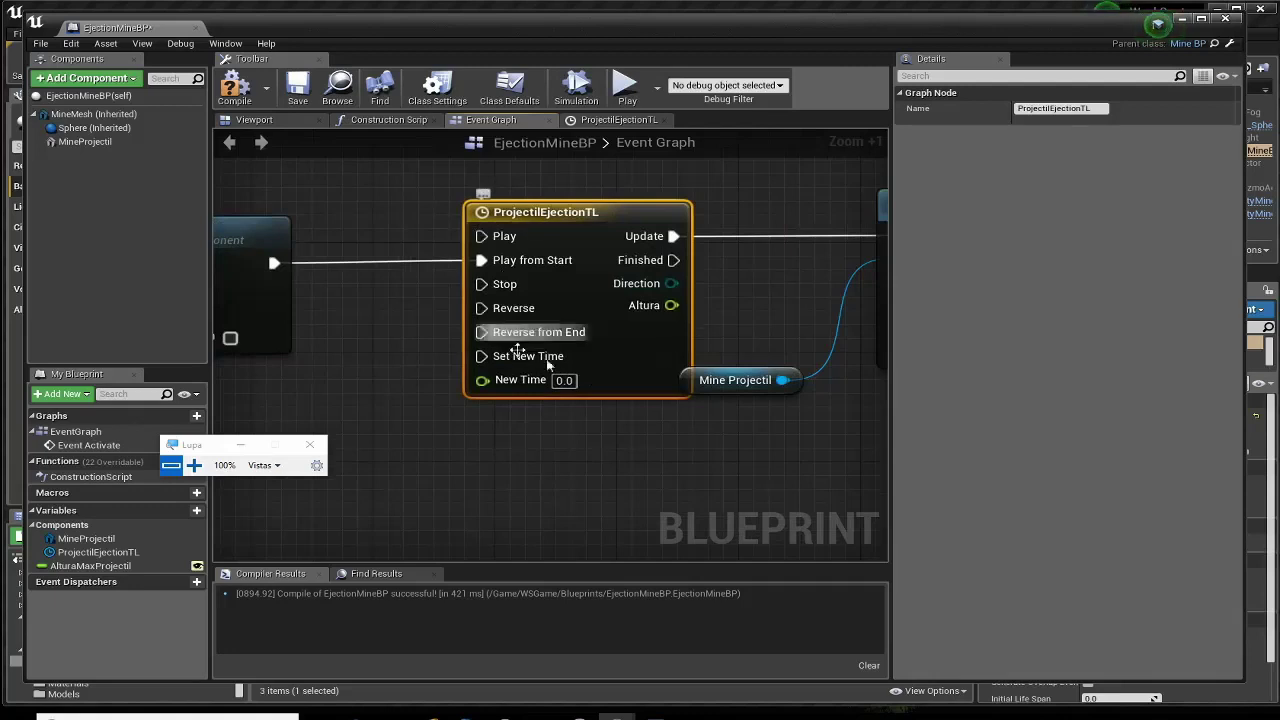
Rearrange the Mine Projectil and SetRelativeLocation nodes to tidy the graph.
right_drag(731, 279, 598, 280)
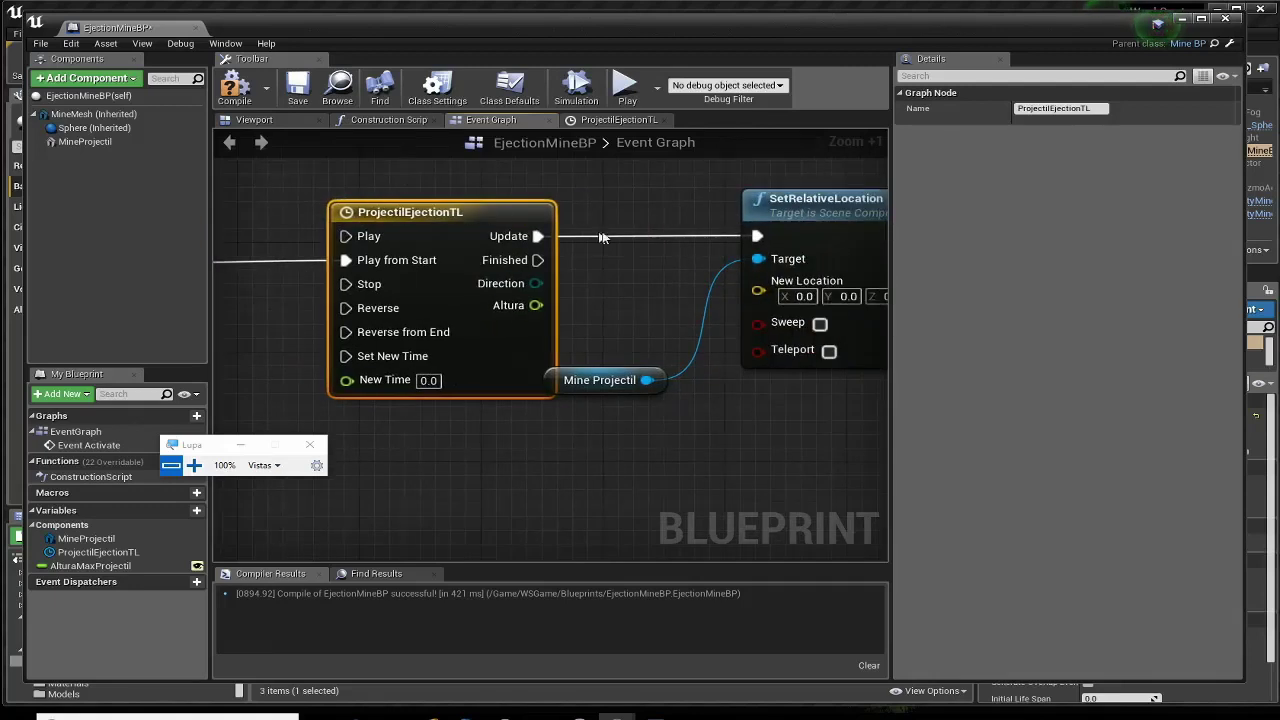
click(826, 219)
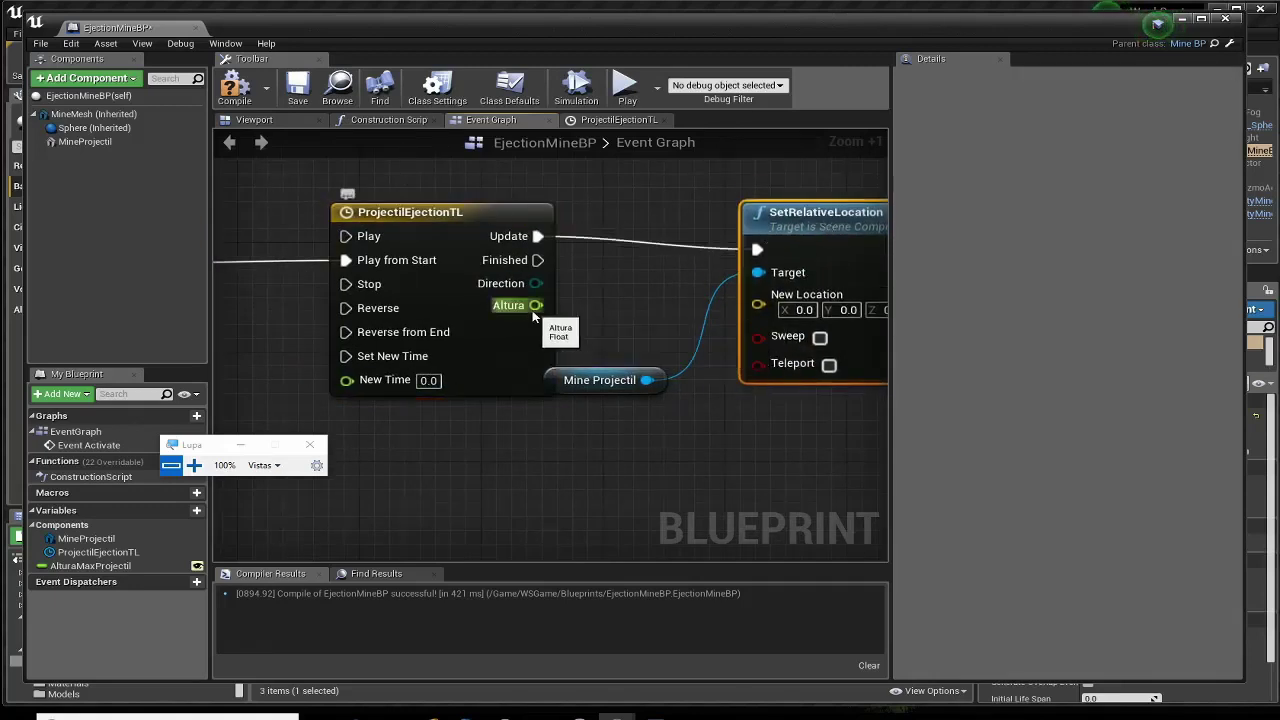
right_drag(586, 369, 560, 300)
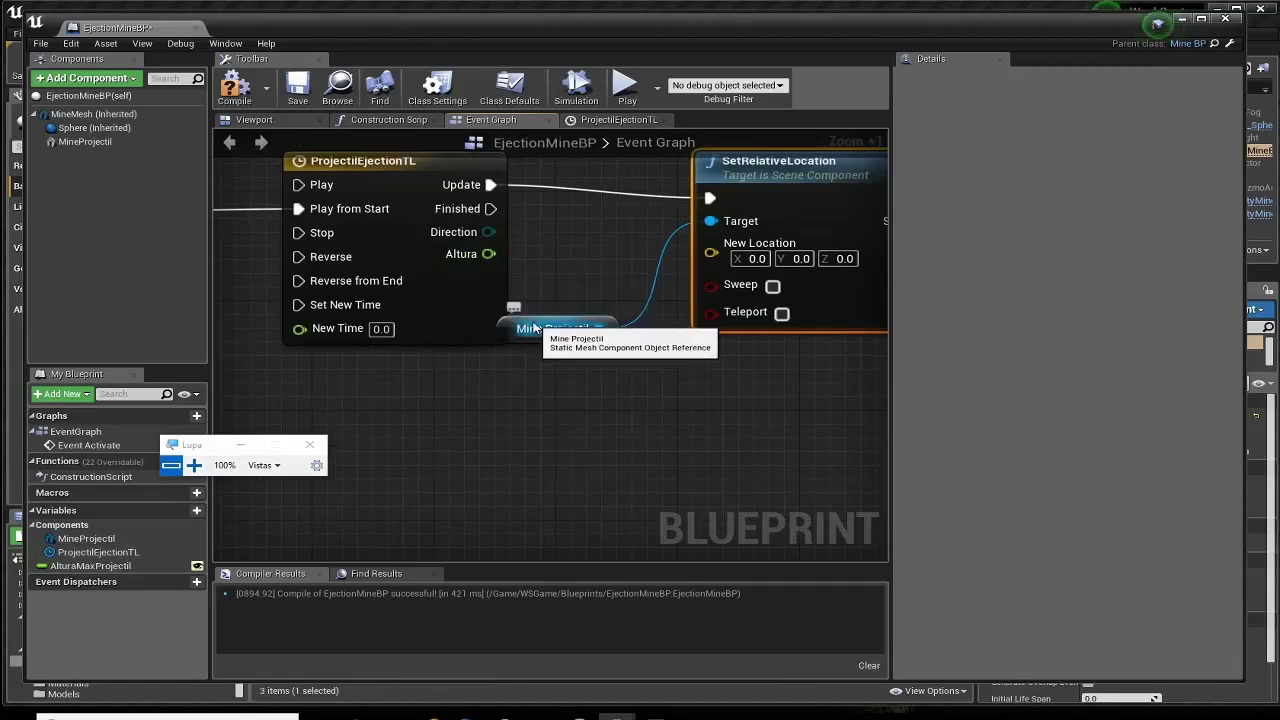
drag(555, 329, 601, 315)
right_drag(678, 404, 505, 431)
drag(650, 188, 735, 175)
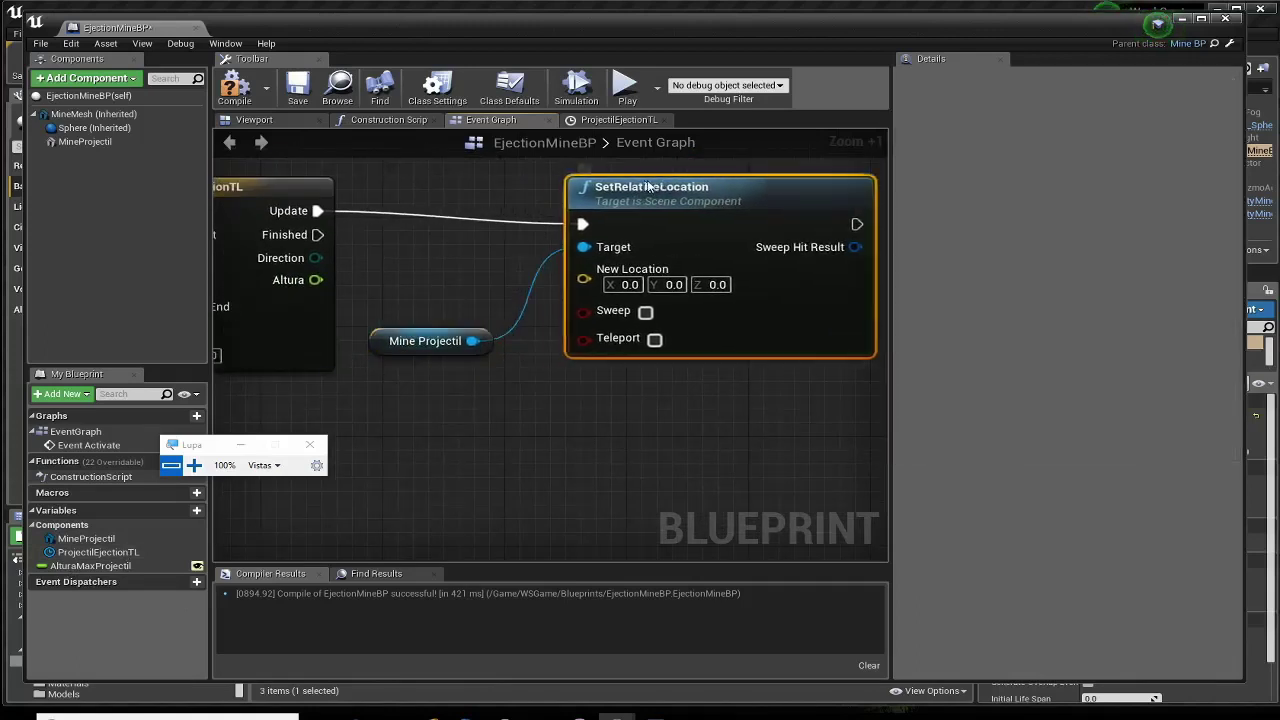
Multiply the Altura output by an Altura Max Projectil getter.
drag(397, 343, 455, 343)
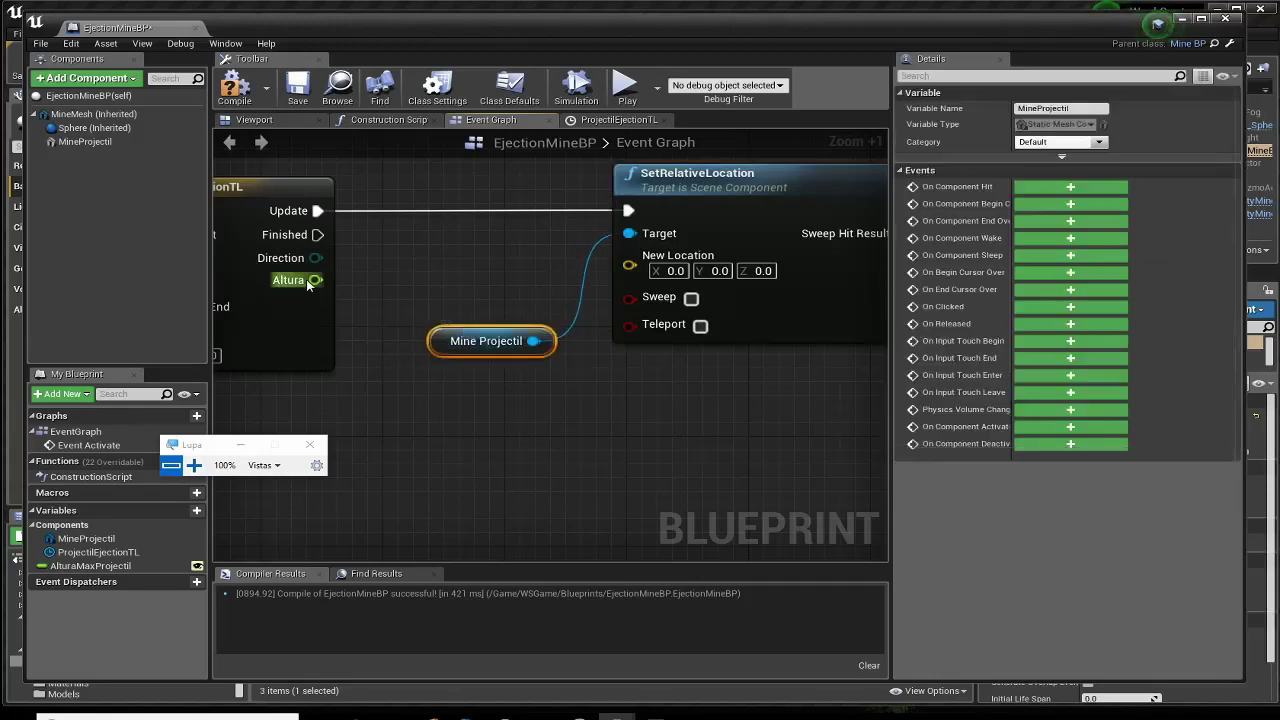
mouse_move(315, 280)
mouse_down()
mouse_move(407, 378)
mouse_move(478, 419)
mouse_up()
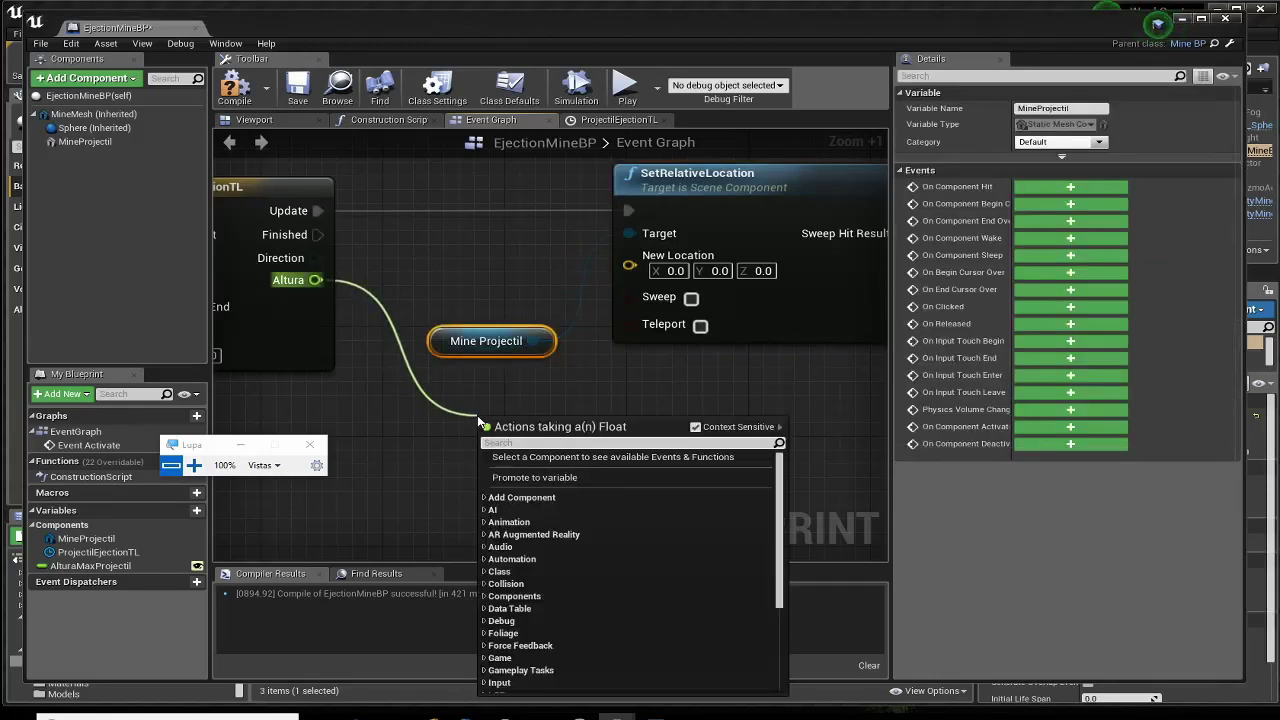
text(*)
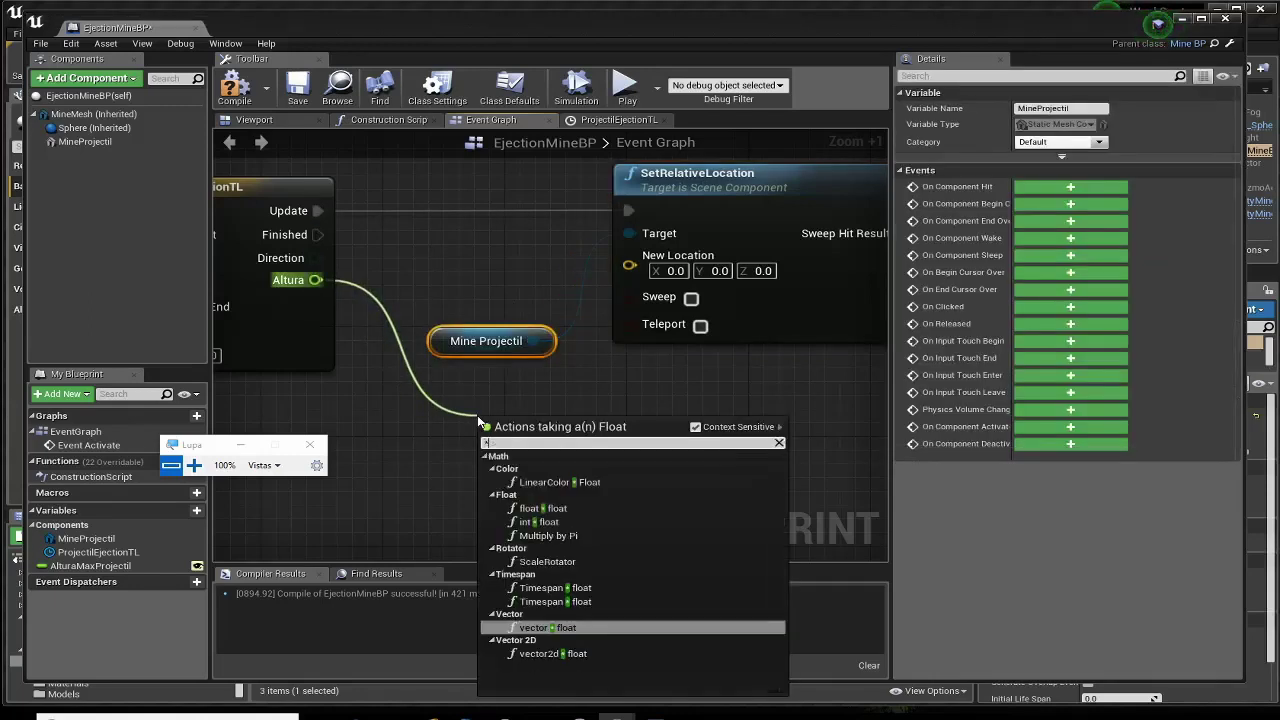
click(543, 508)
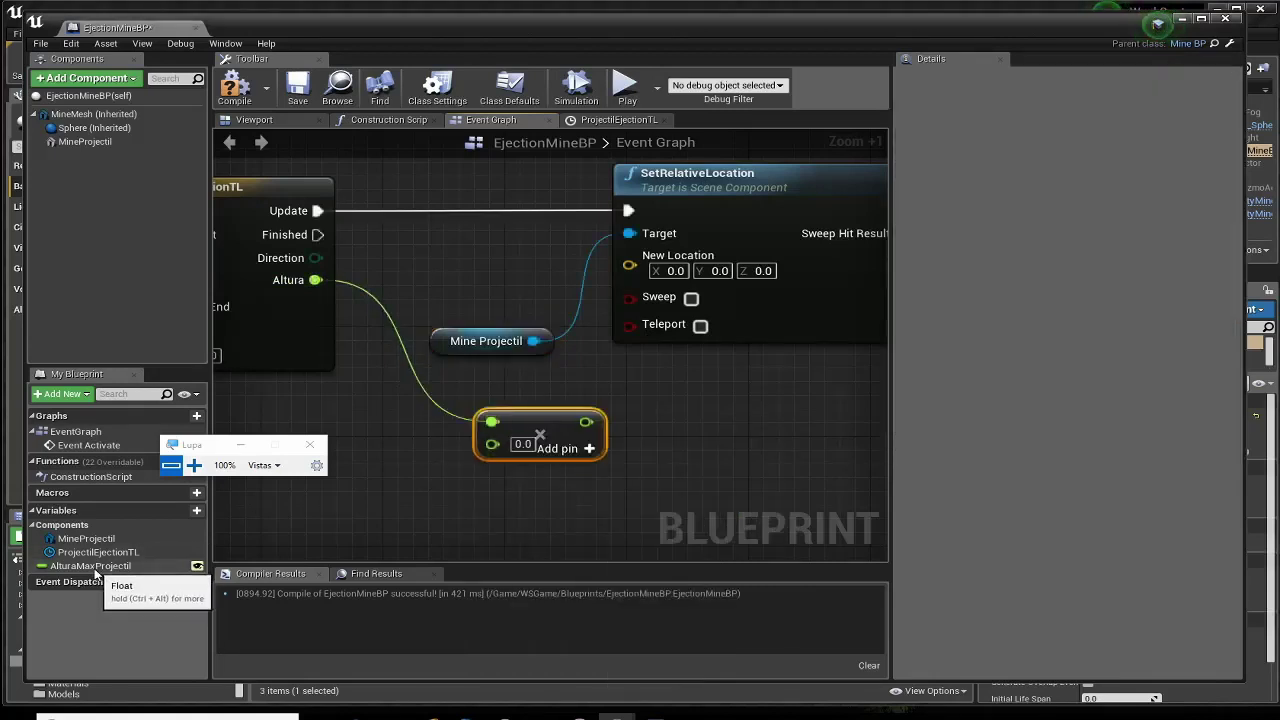
drag(118, 567, 311, 492)
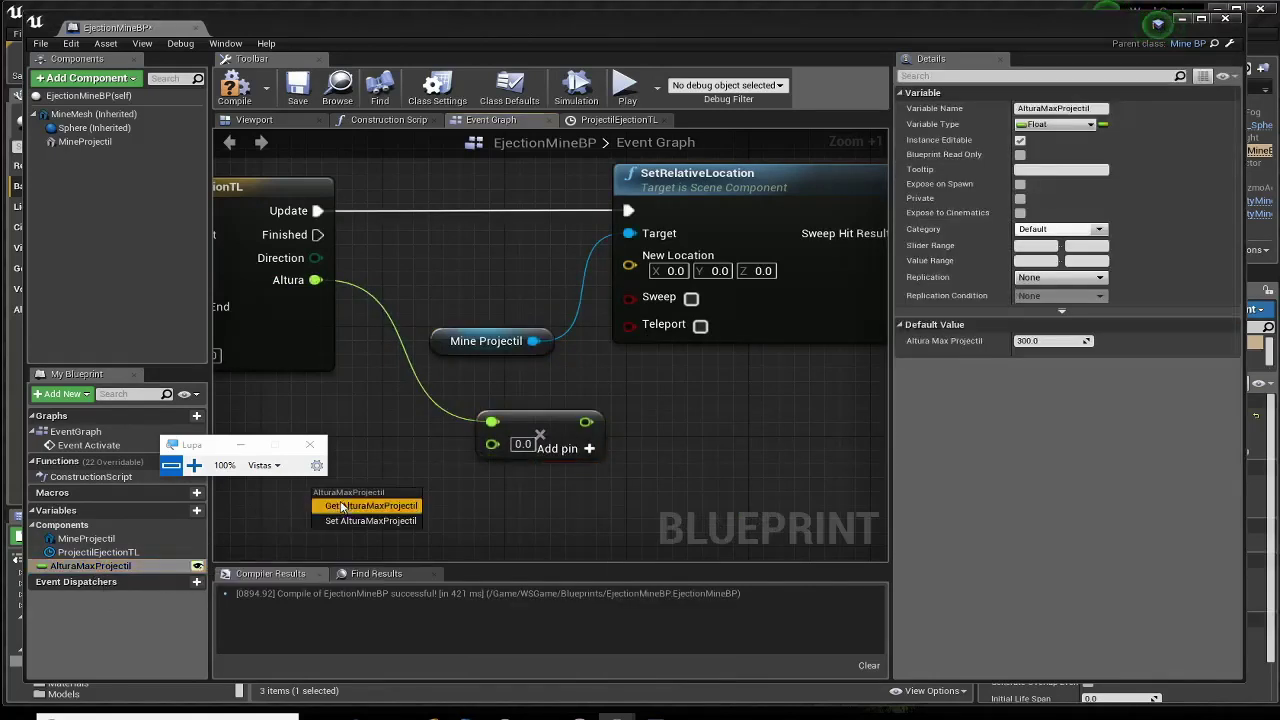
click(352, 505)
drag(440, 505, 490, 448)
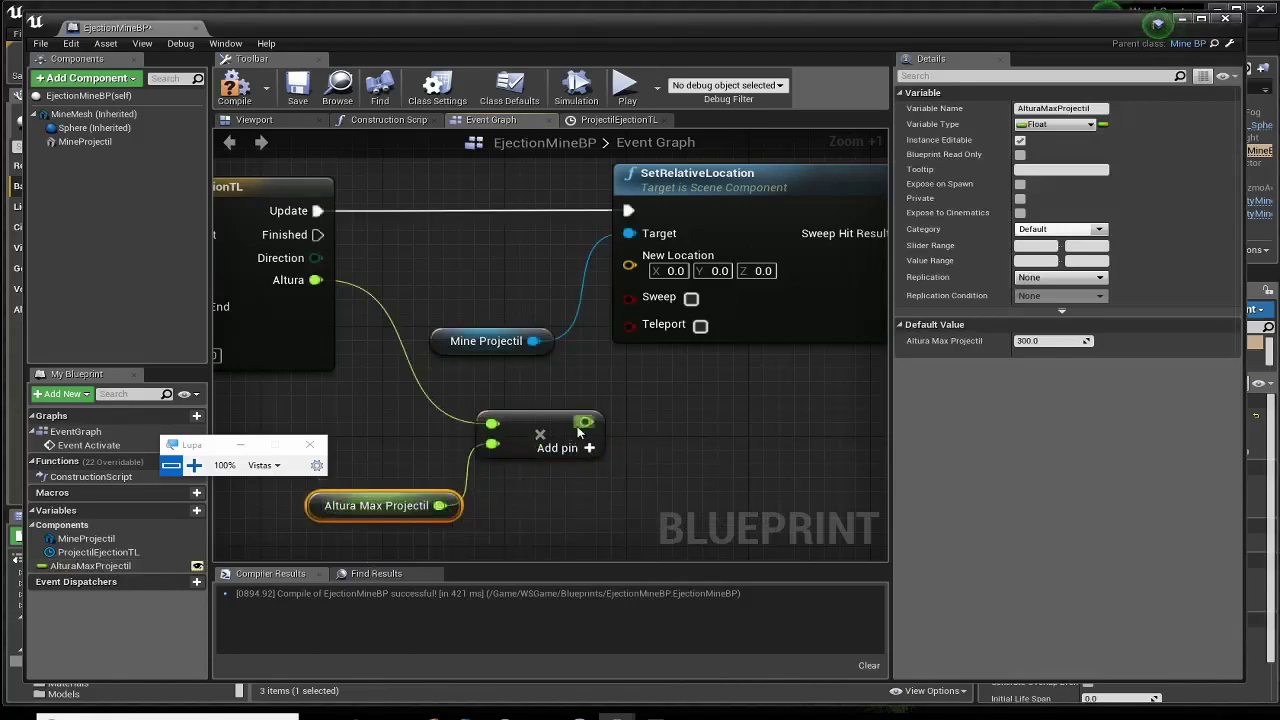
Split SetRelativeLocation's New Location pin and feed the product into its Z input.
right_click(661, 256)
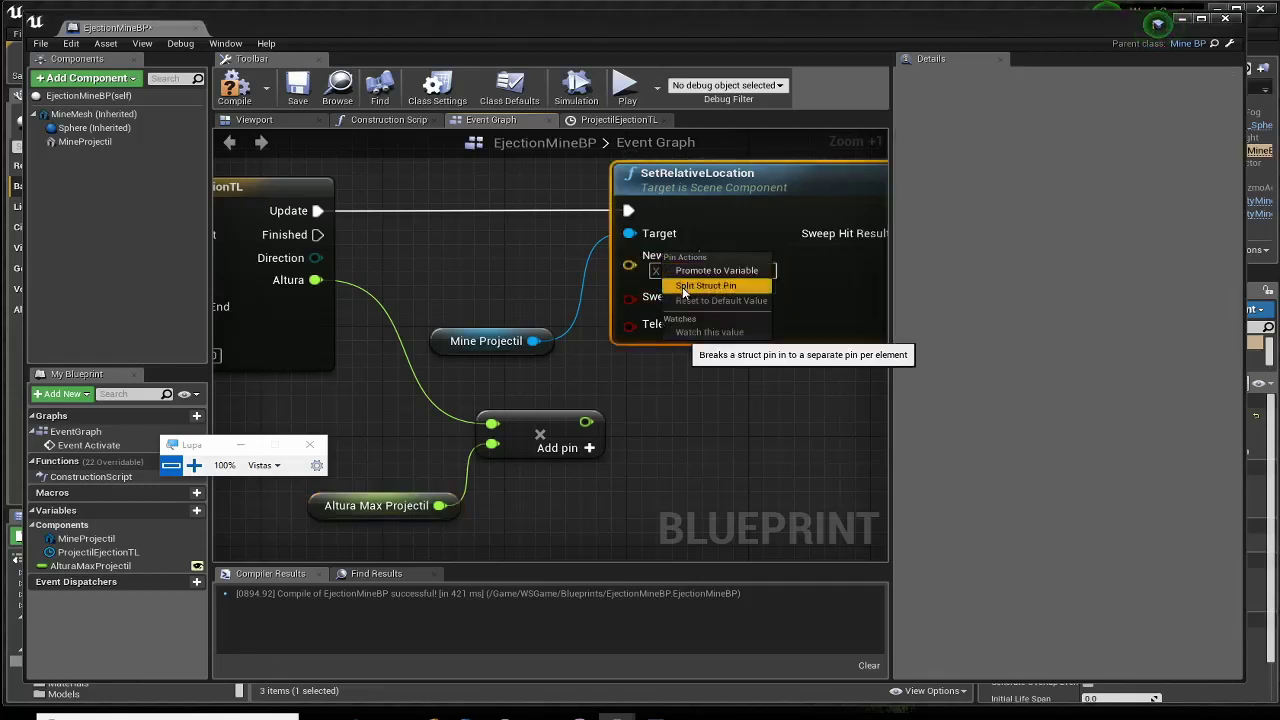
click(700, 285)
drag(688, 190, 733, 203)
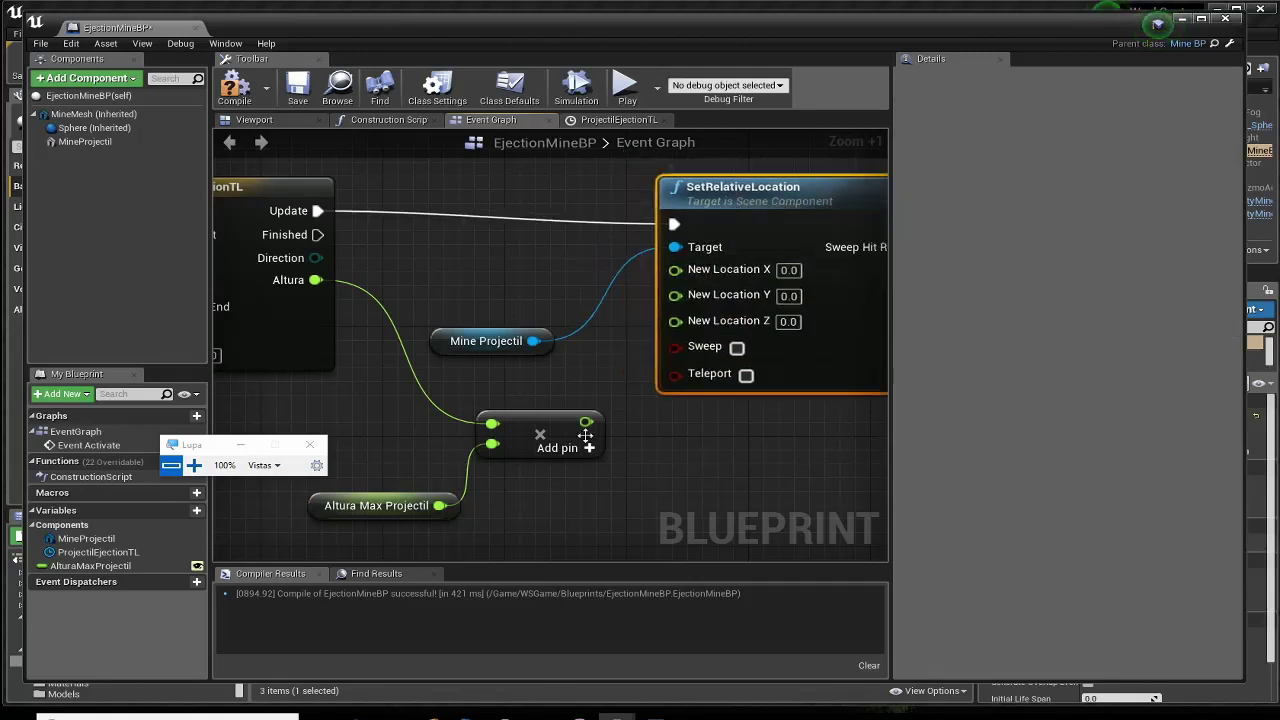
drag(586, 421, 676, 321)
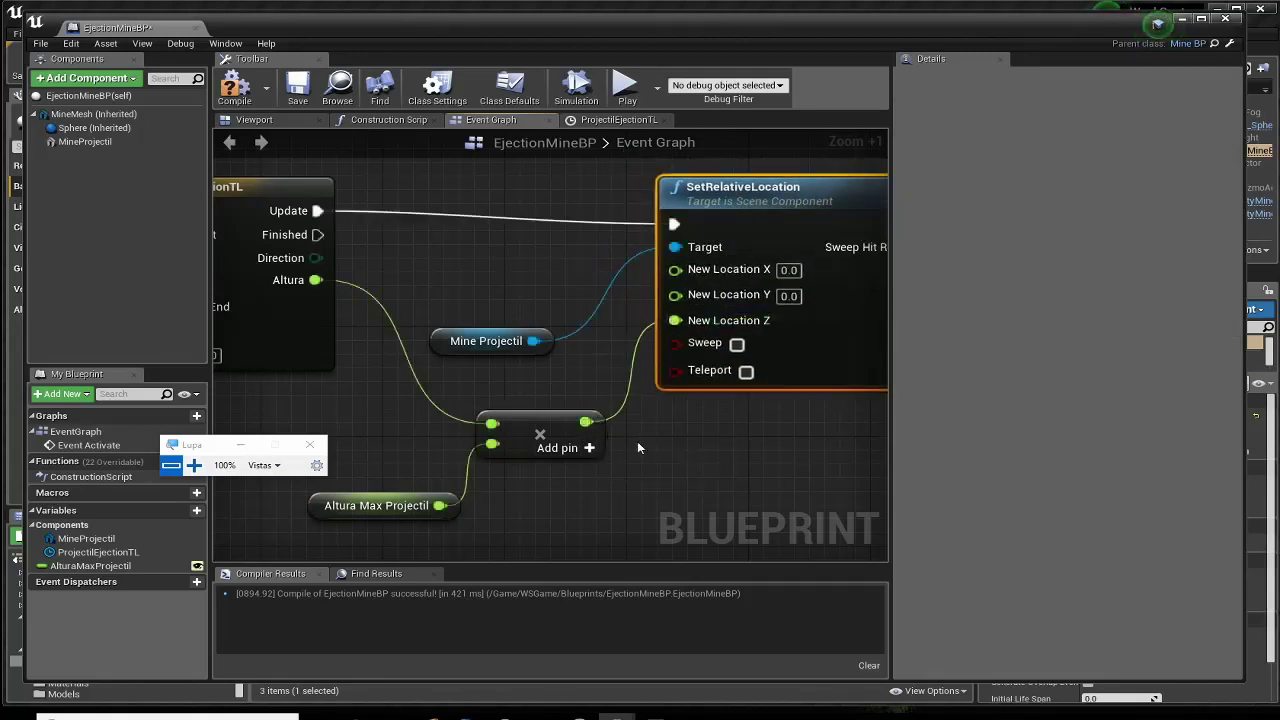
right_drag(640, 441, 711, 429)
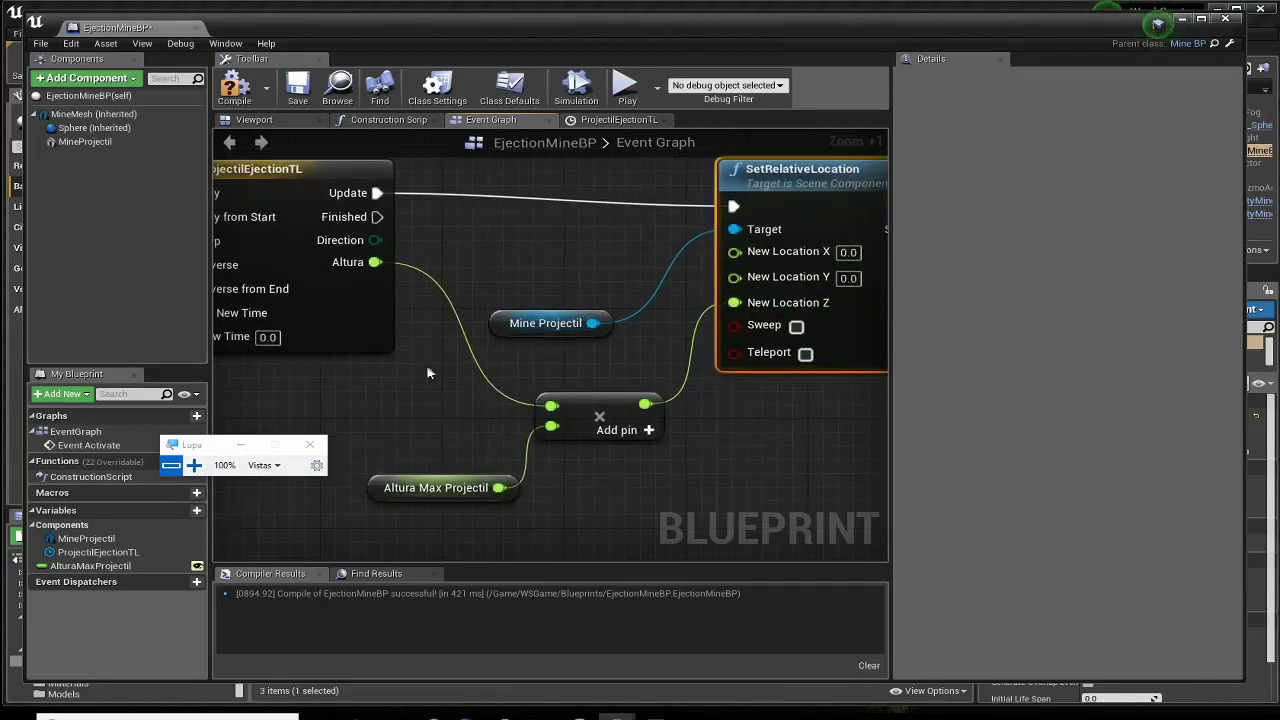
right_drag(427, 372, 485, 384)
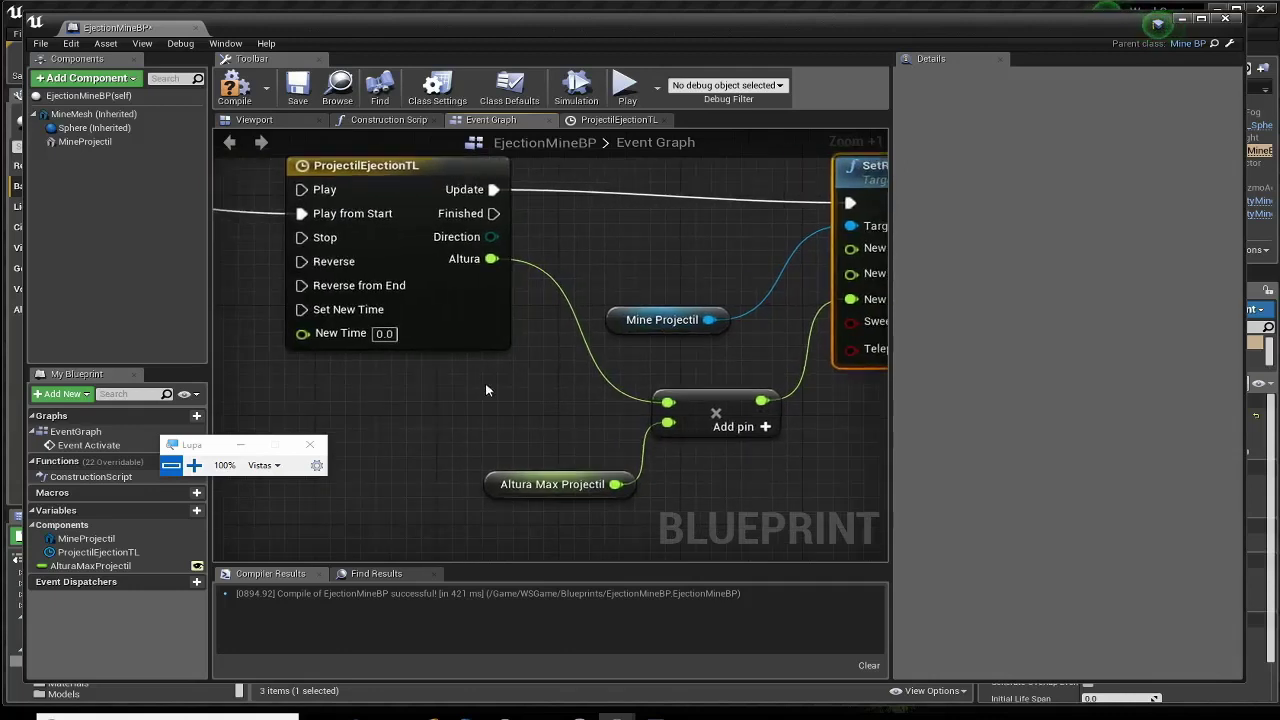
click(536, 476)
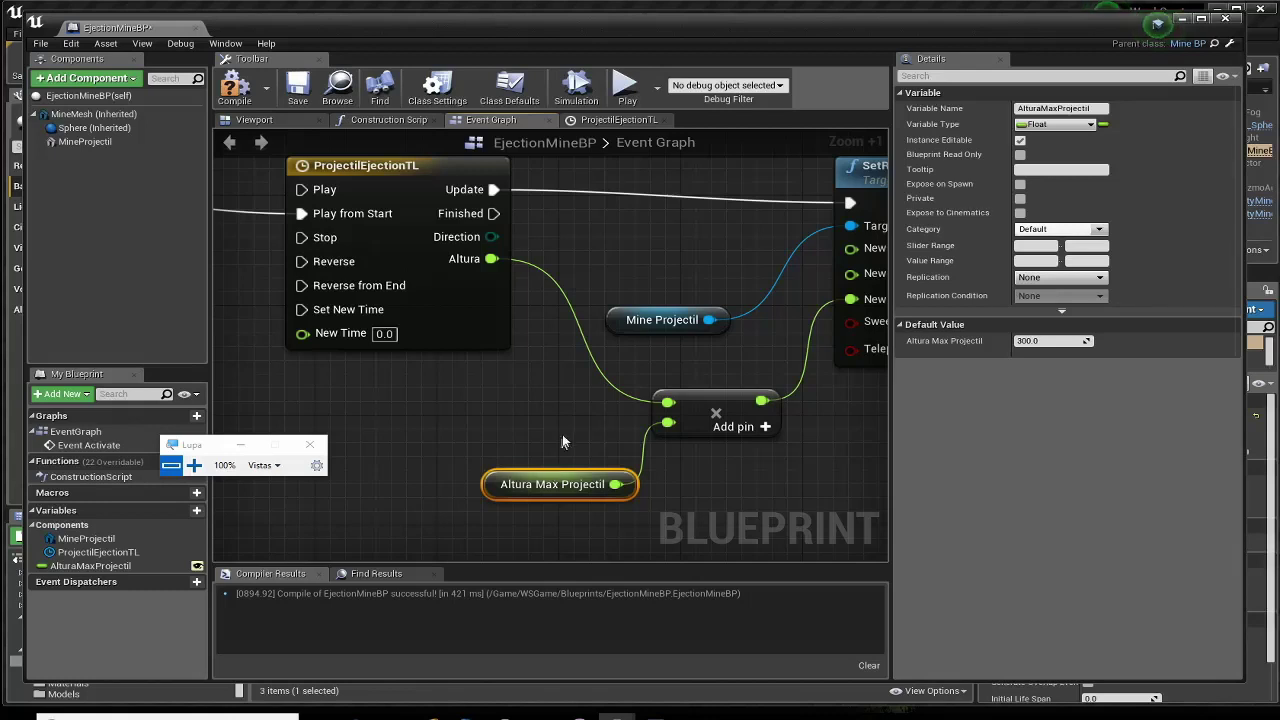
right_drag(563, 441, 519, 457)
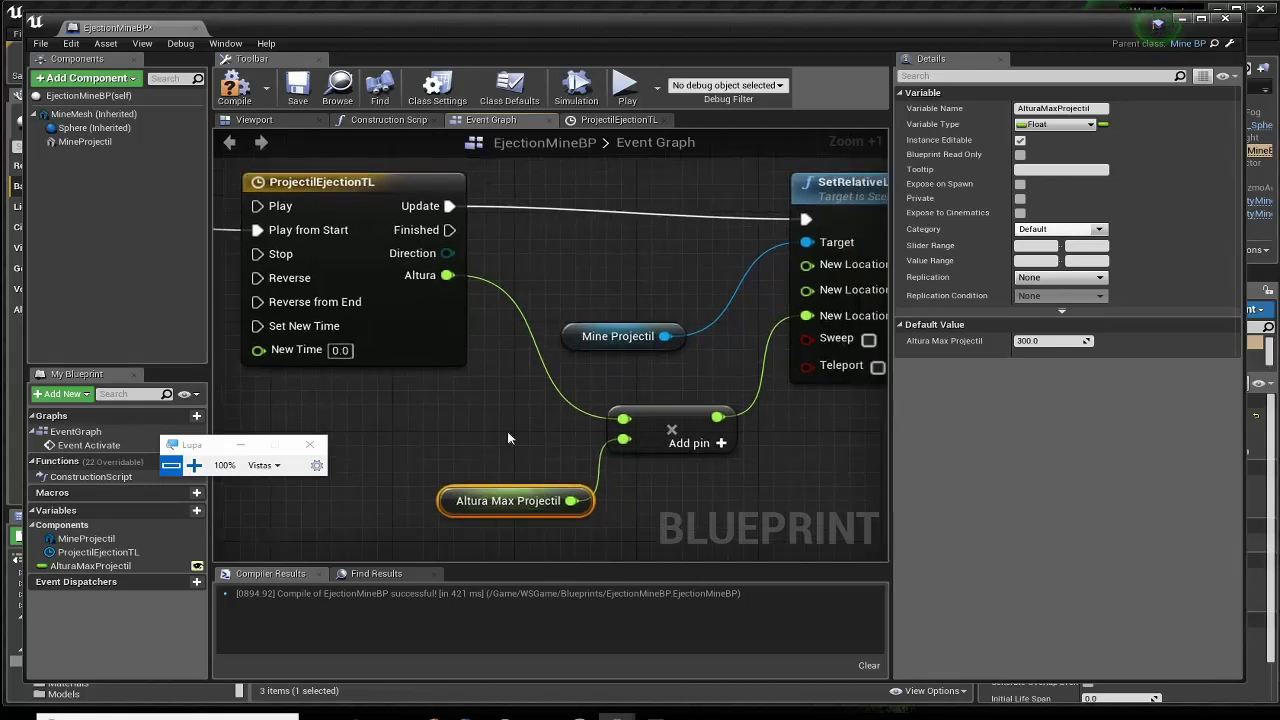
Compile and save EjectionMineBP, then close its Blueprint editor.
click(248, 94)
click(295, 100)
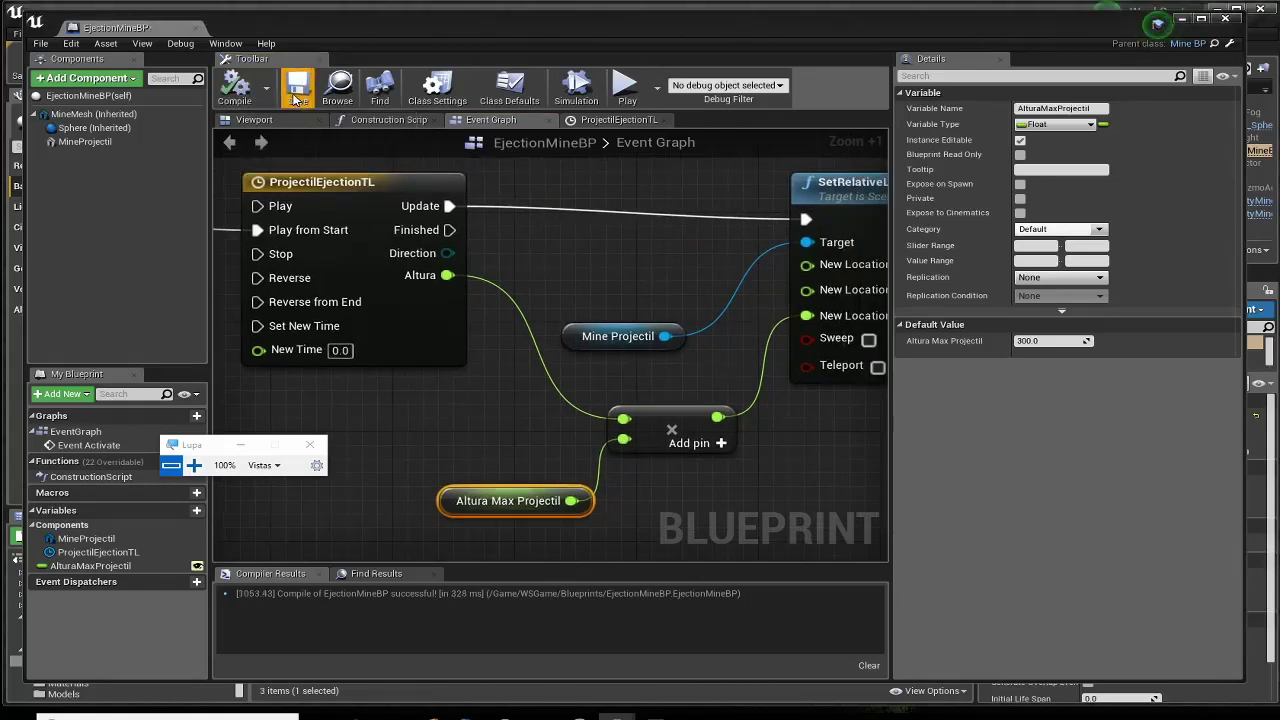
click(1225, 20)
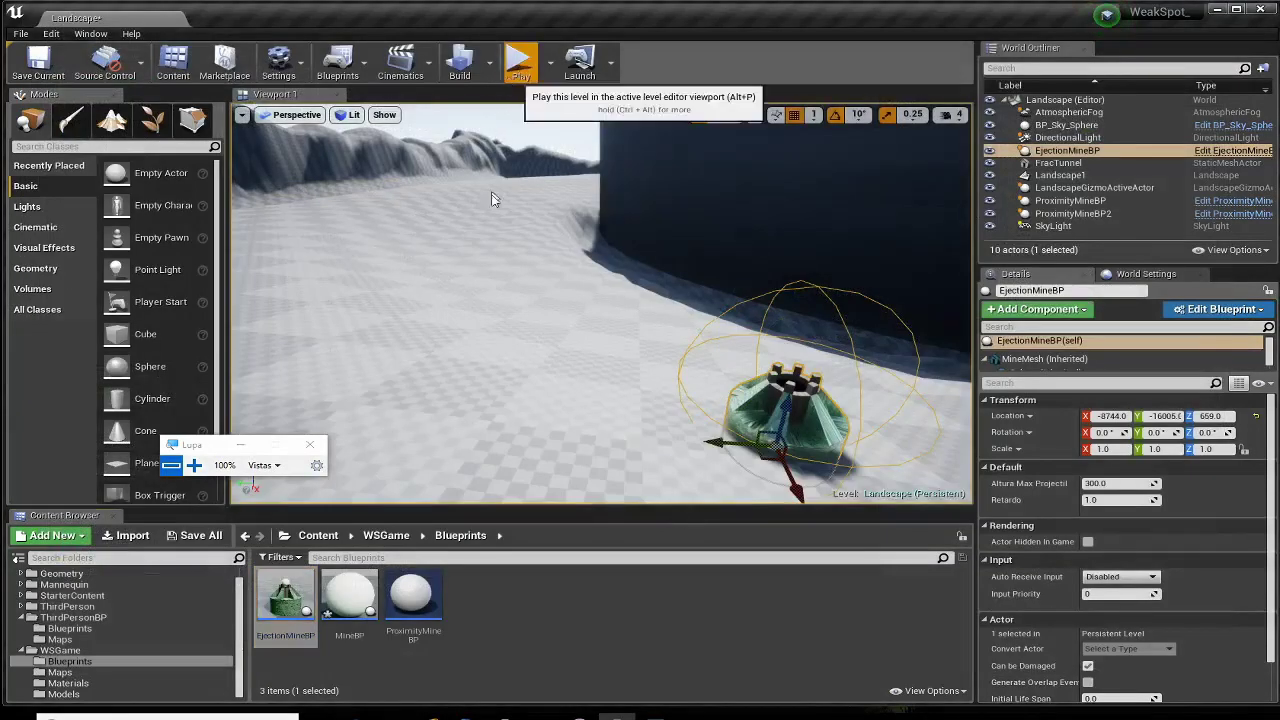
Play-test the level, running the character with W past the mines and walls, then stop with Esc.
click(519, 60)
click(494, 305)
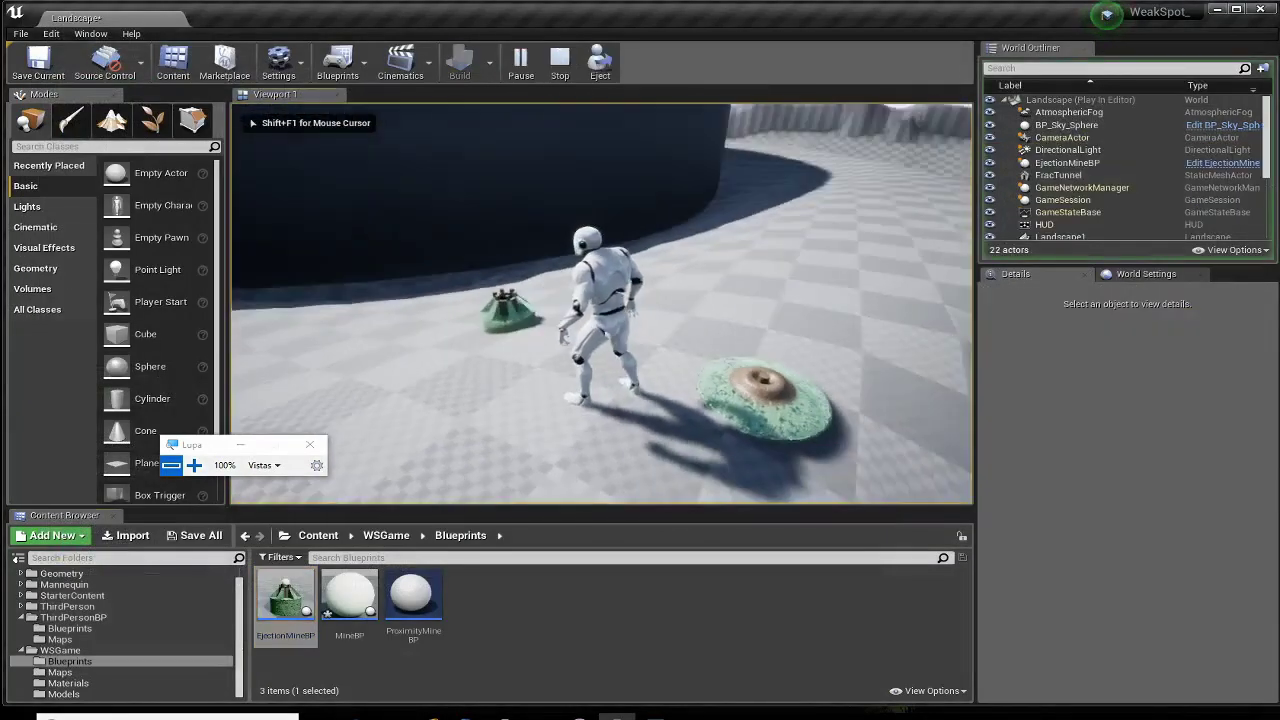
key(w)
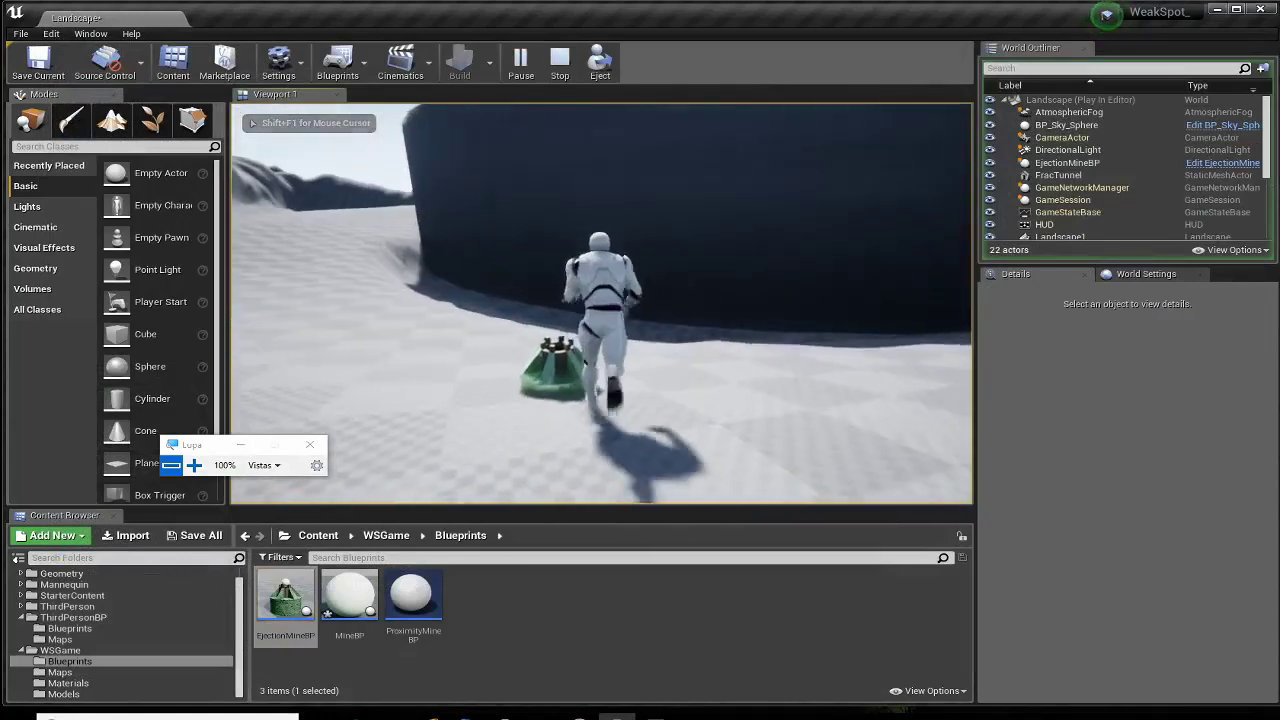
key(w)
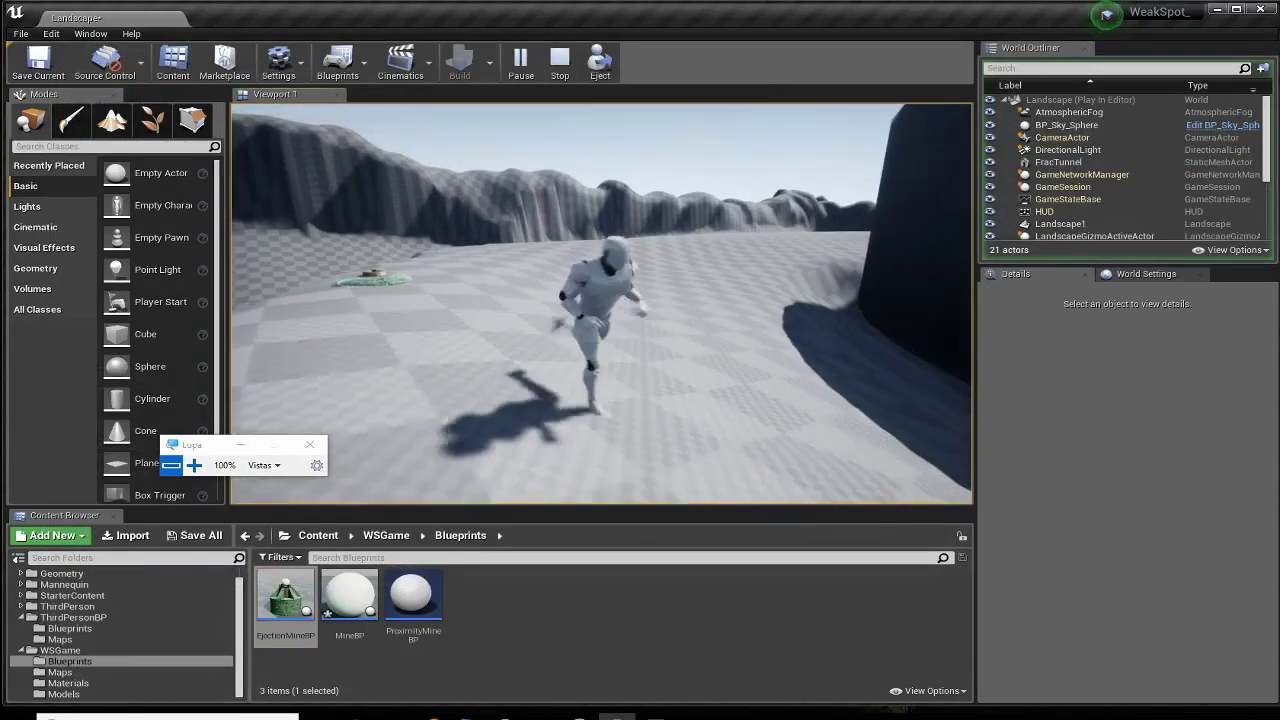
key(w)
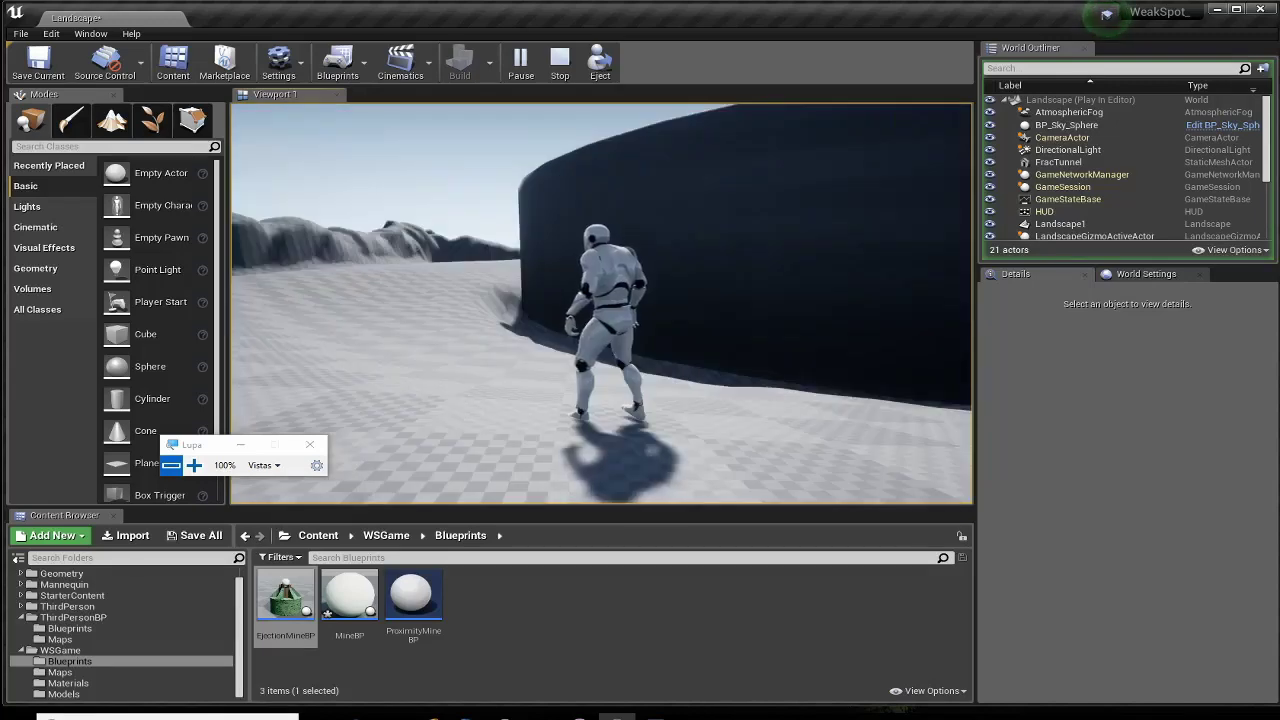
key(w)
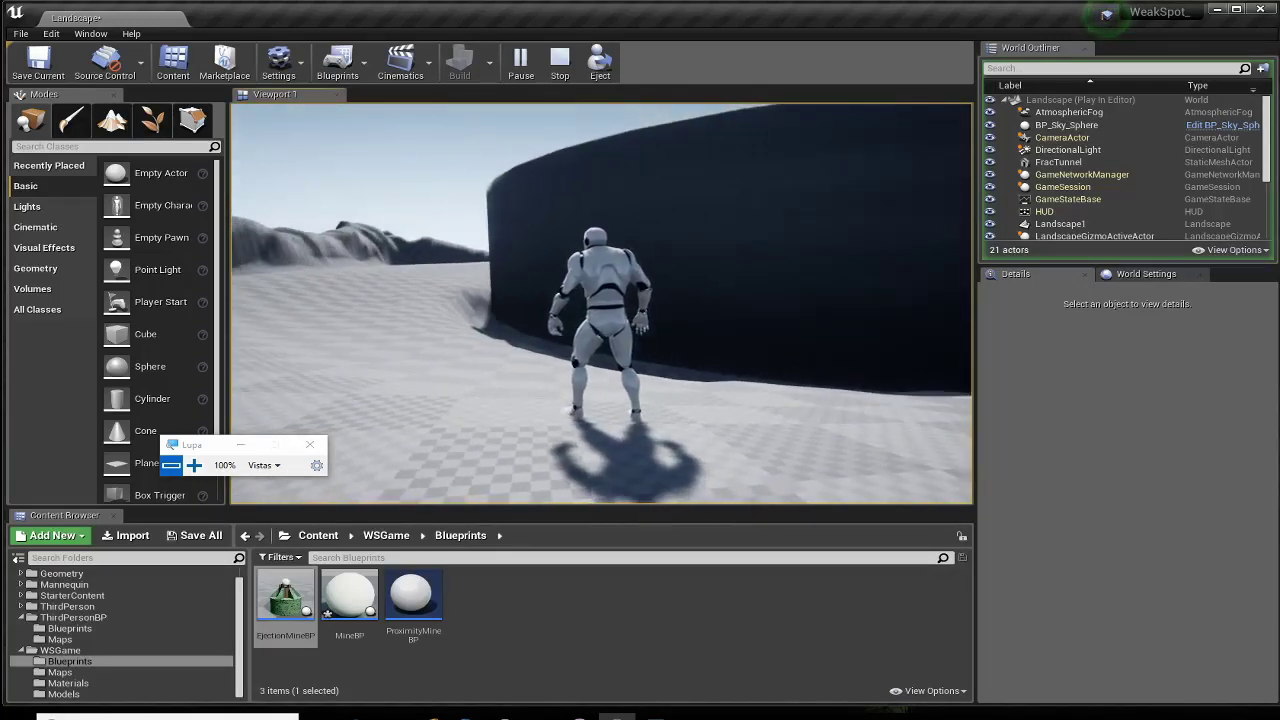
key(Escape)
click(350, 598)
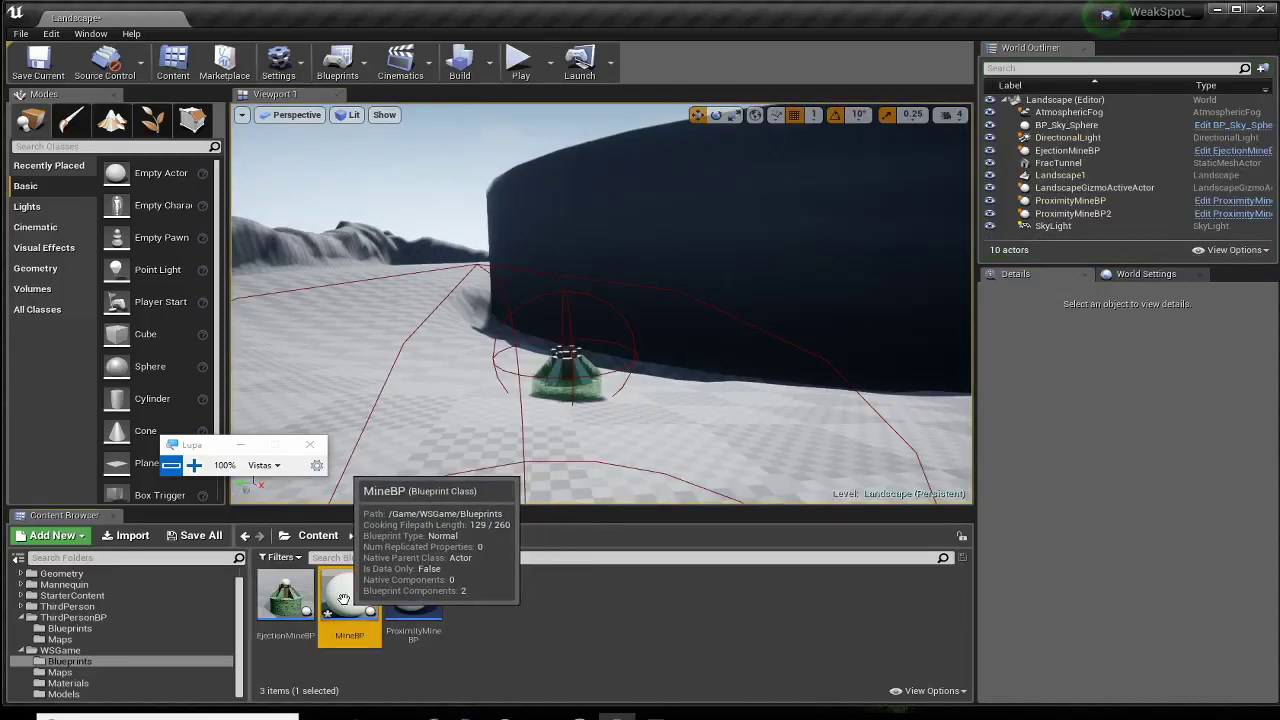
Open MineBP and select the DestroyActor node following Activate in the activation group.
double_click(343, 598)
right_drag(464, 311, 586, 337)
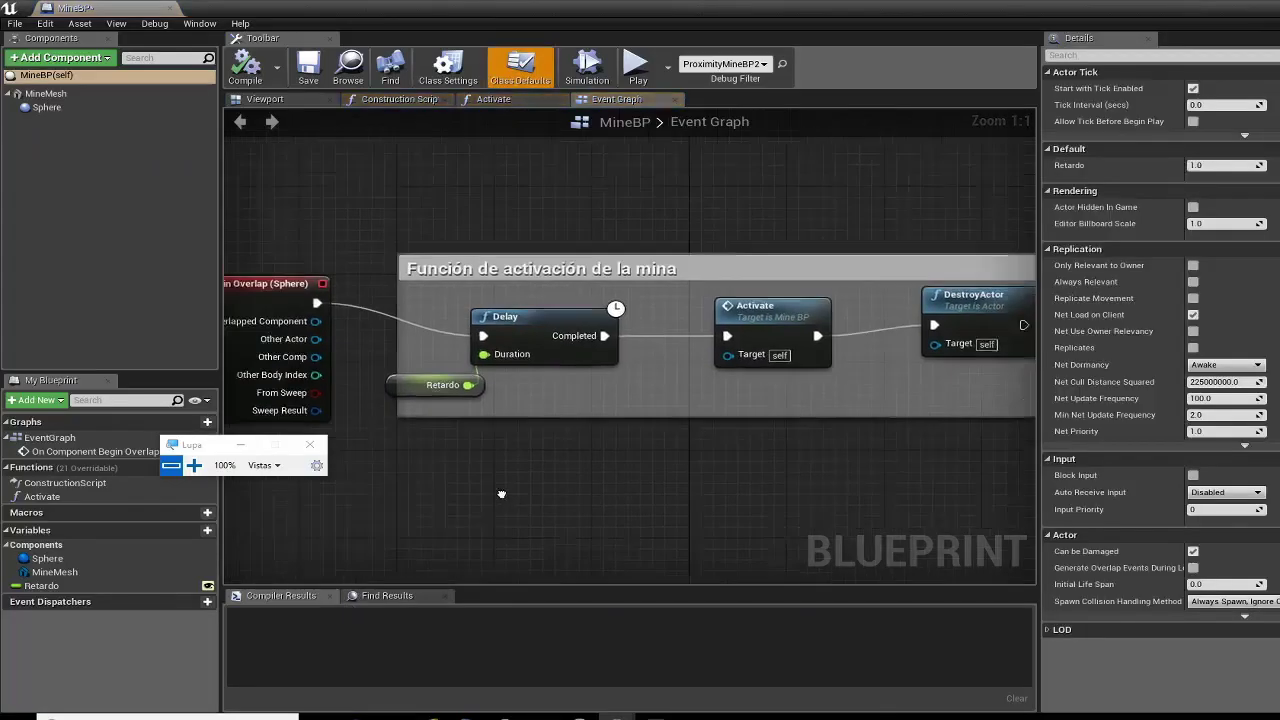
drag(586, 337, 586, 315)
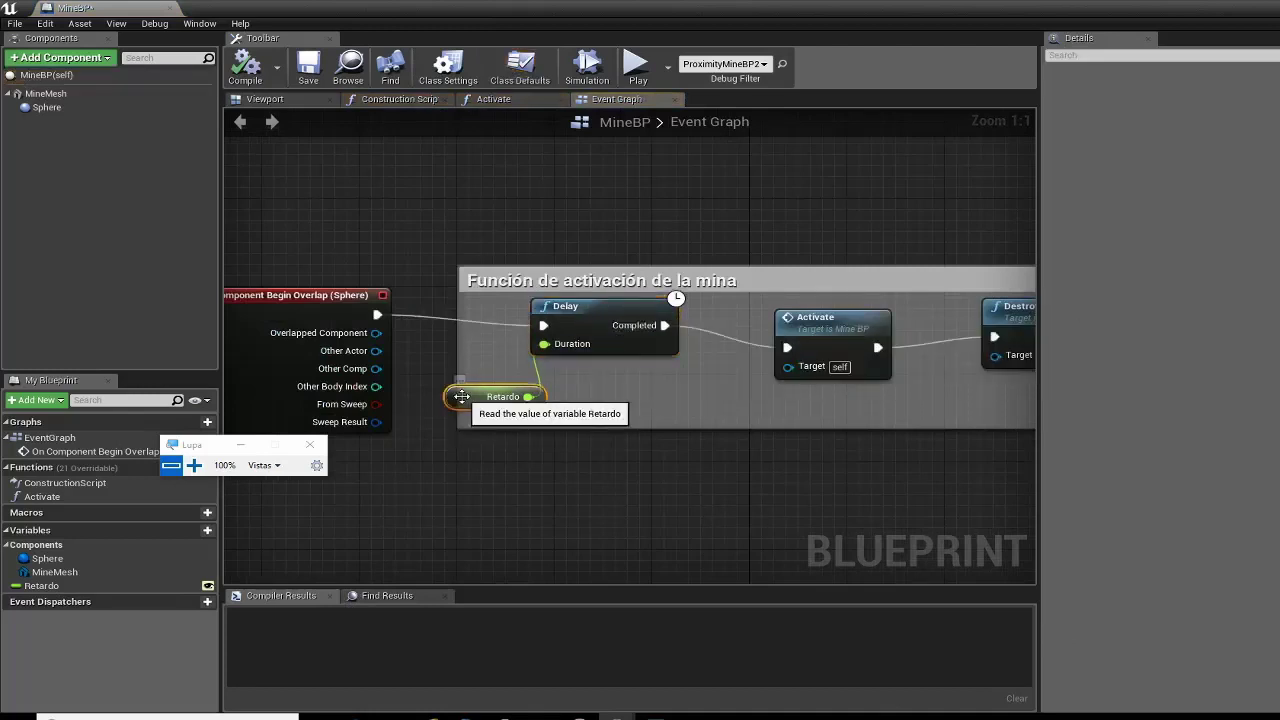
click(461, 397)
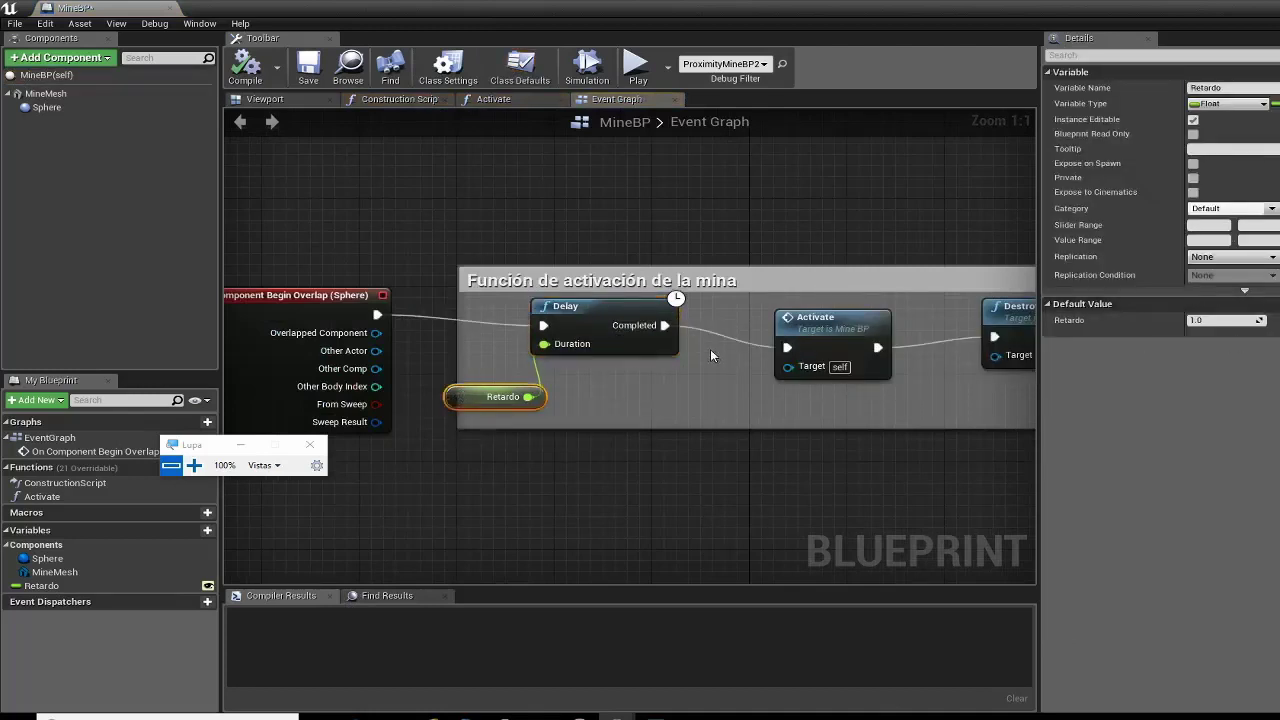
click(829, 319)
right_drag(819, 373, 593, 377)
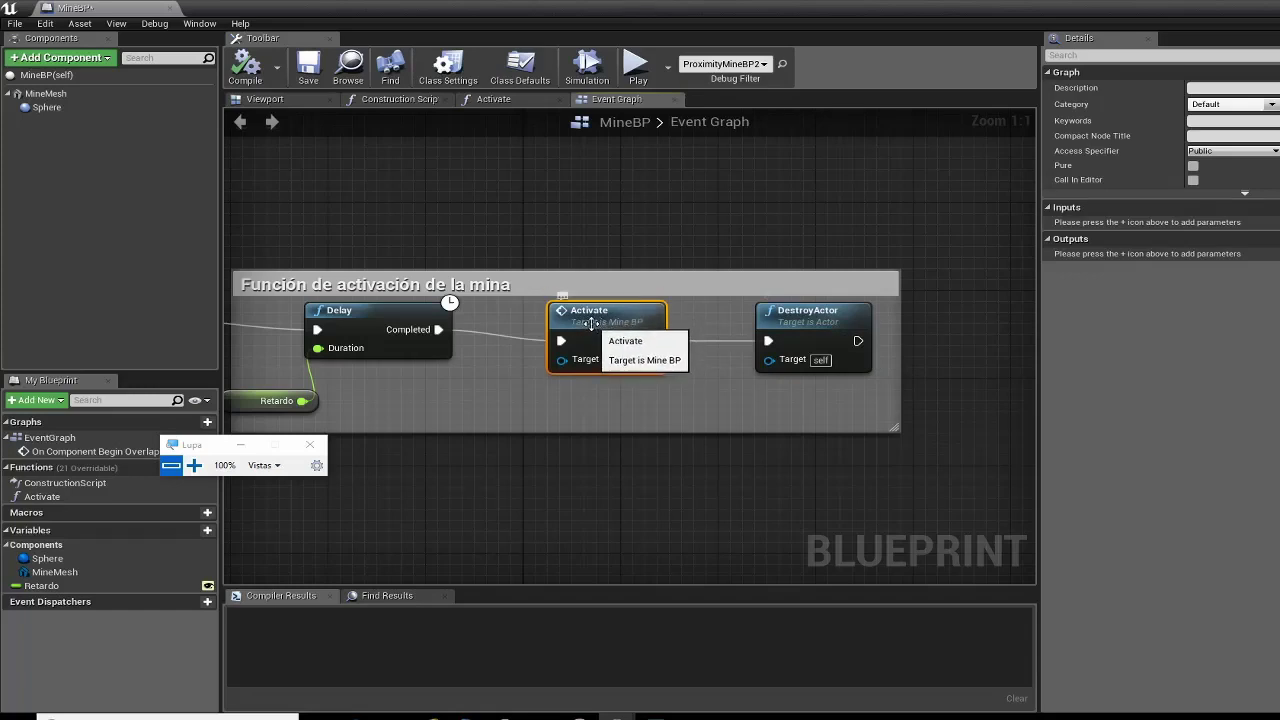
click(797, 318)
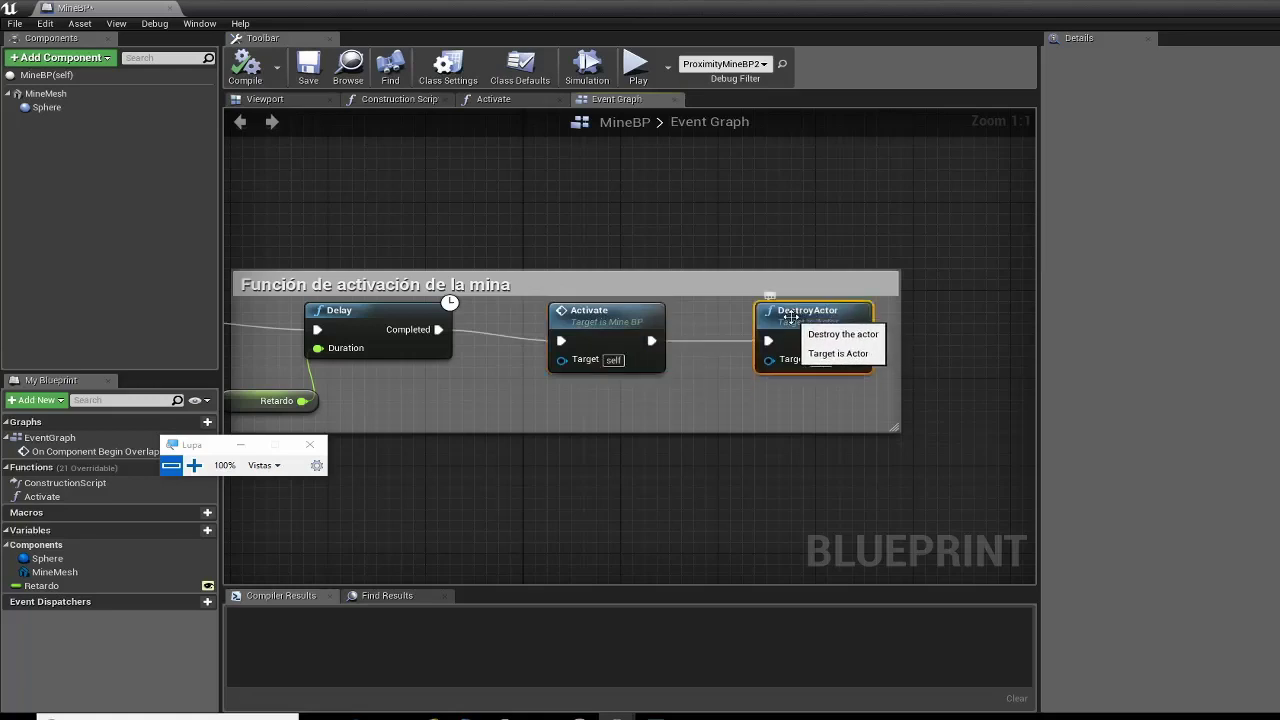
right_drag(578, 363, 683, 367)
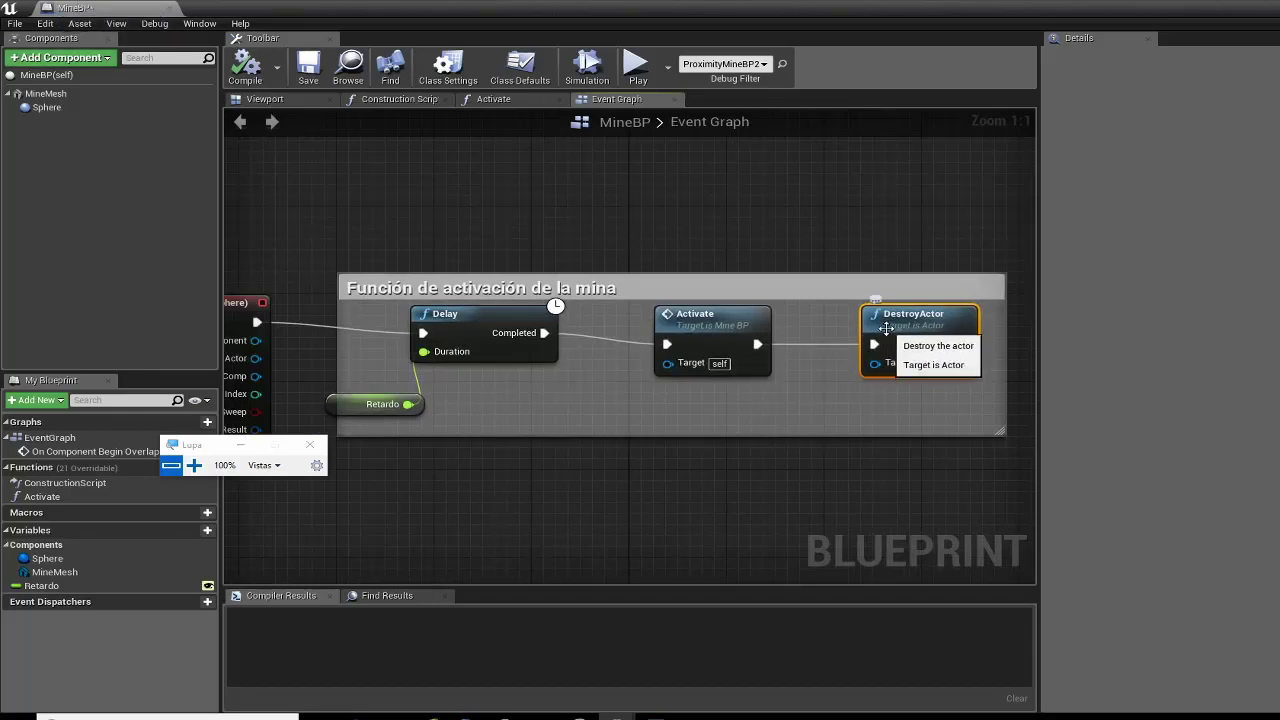
mouse_move(640, 435)
right_down()
mouse_move(790, 458)
mouse_move(655, 446)
right_up()
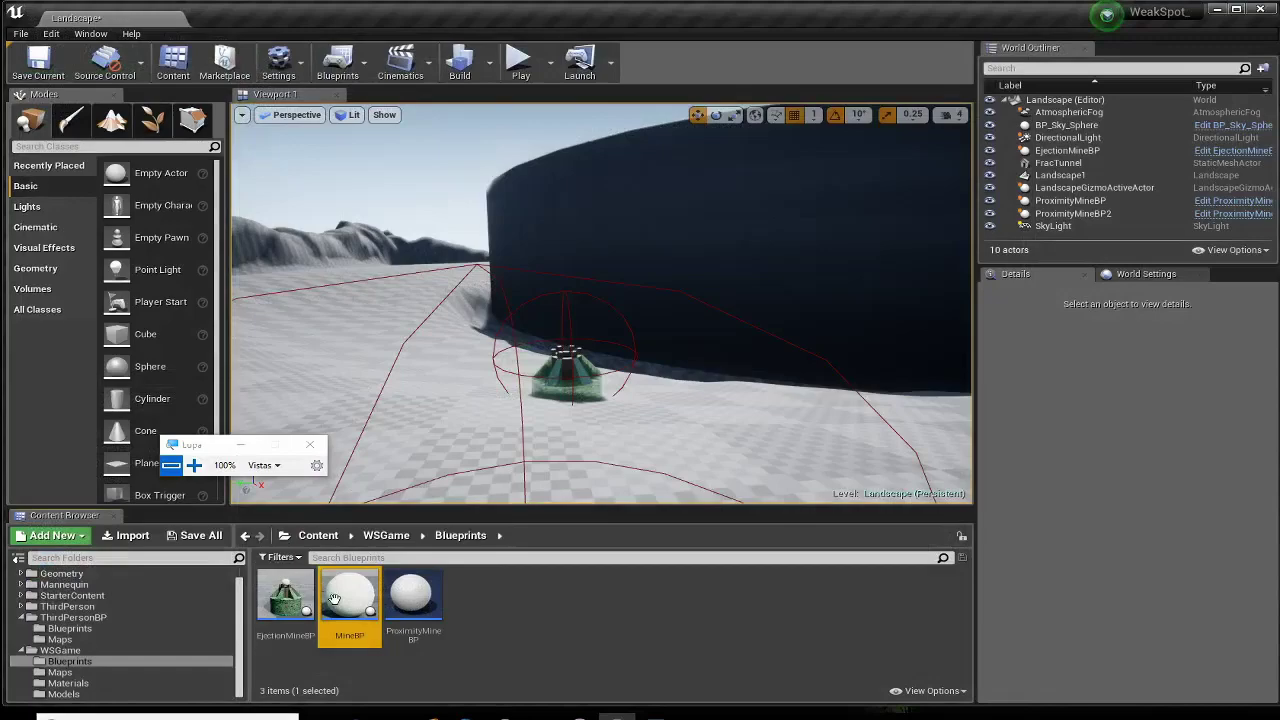
In ProximityMineBP, add a DestroyActor node after Spawn Emitter at Location.
click(295, 595)
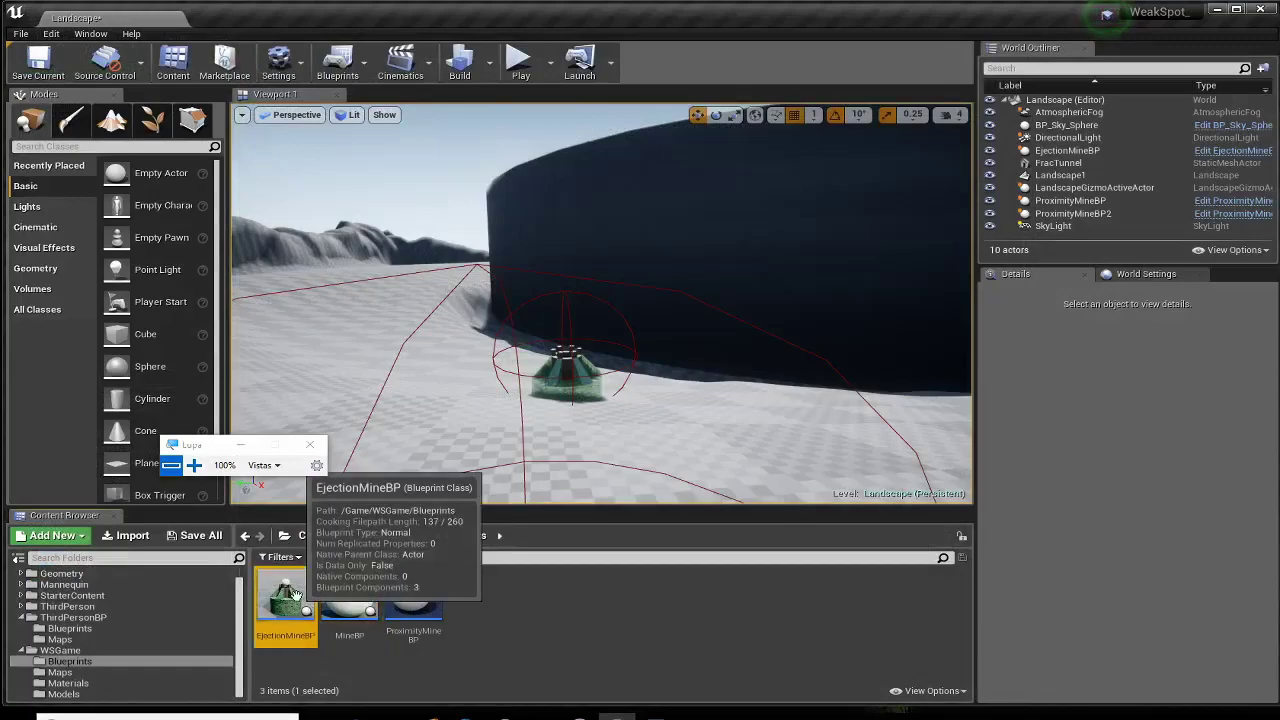
double_click(415, 602)
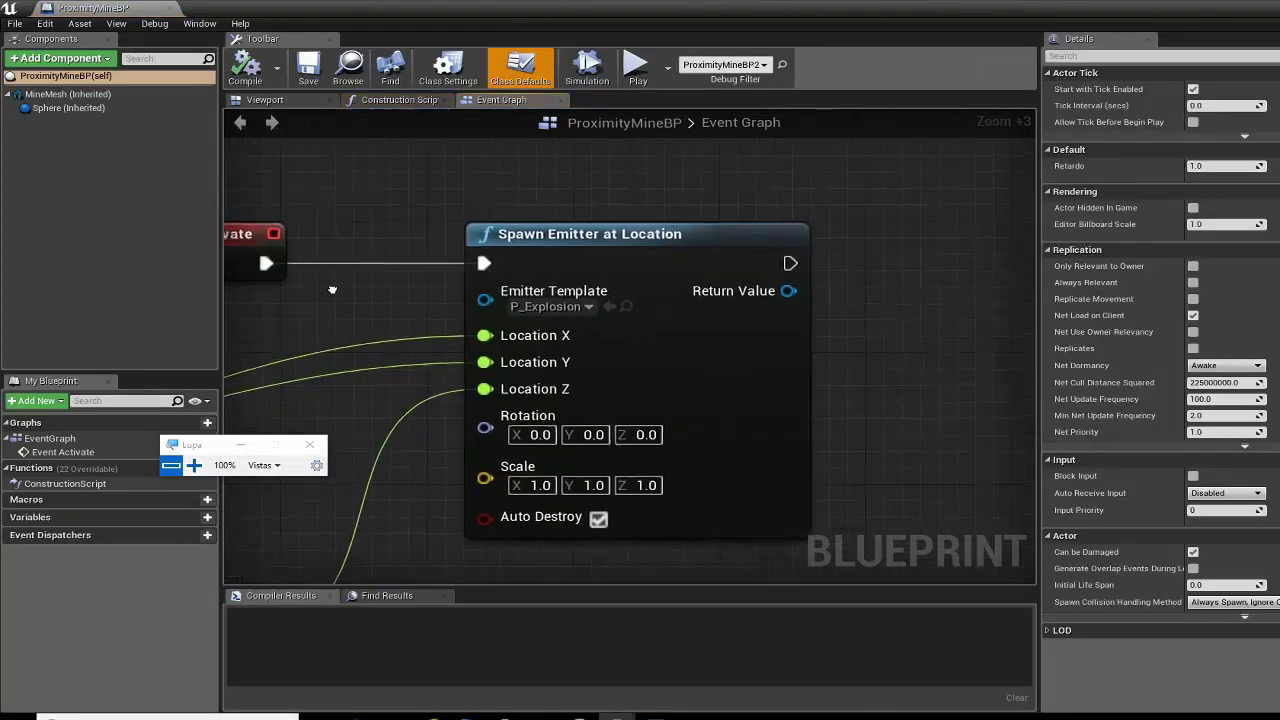
mouse_move(406, 309)
right_down()
mouse_move(626, 336)
mouse_move(256, 317)
right_up()
drag(636, 290, 700, 313)
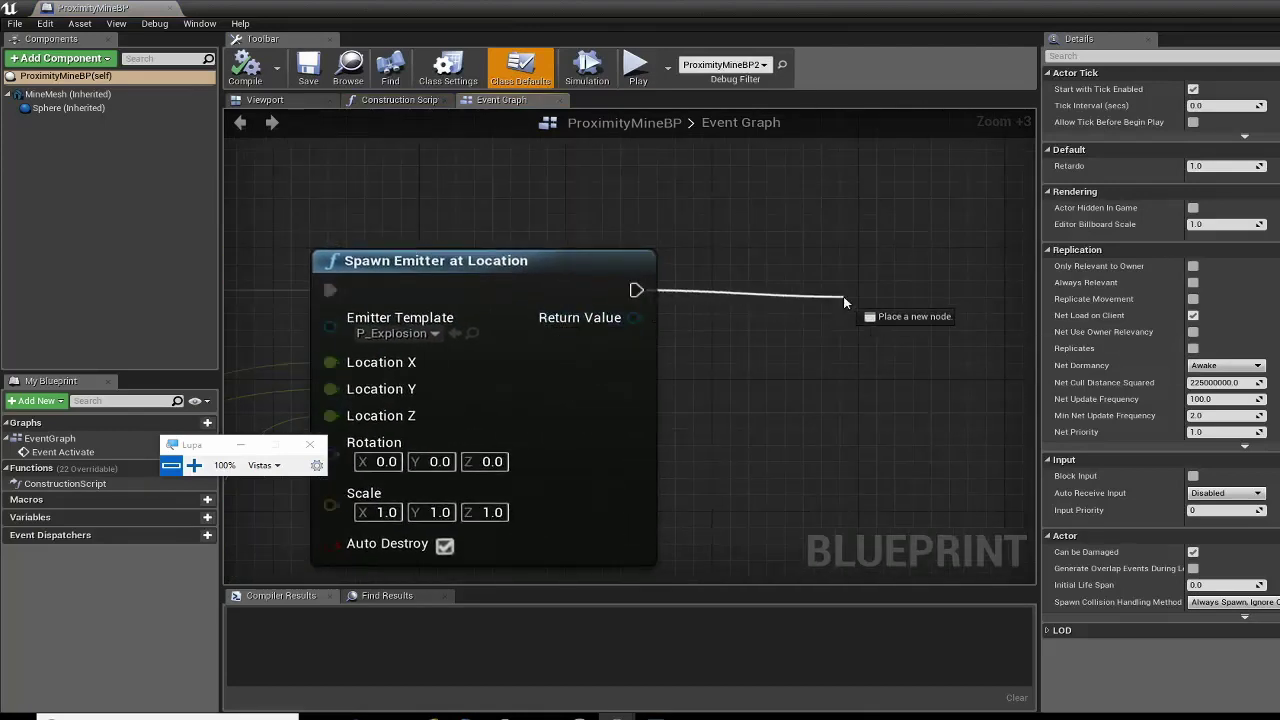
drag(843, 296, 844, 299)
text(destr)
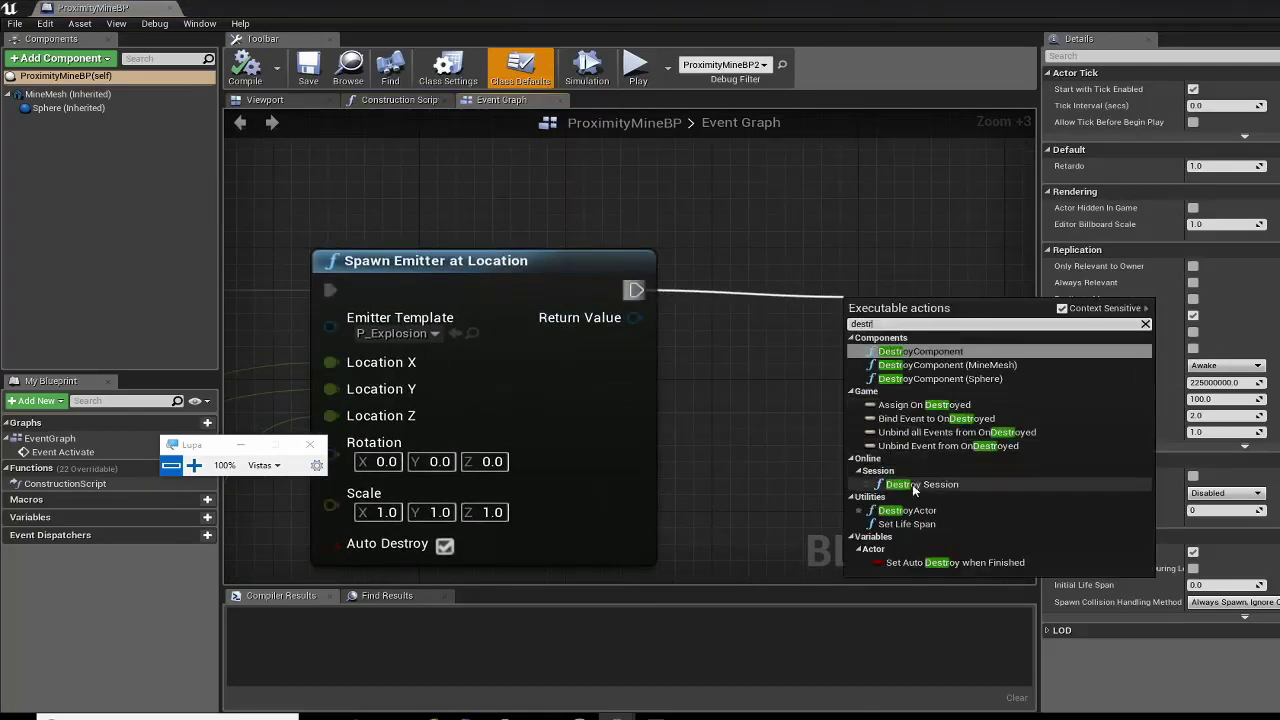
click(907, 510)
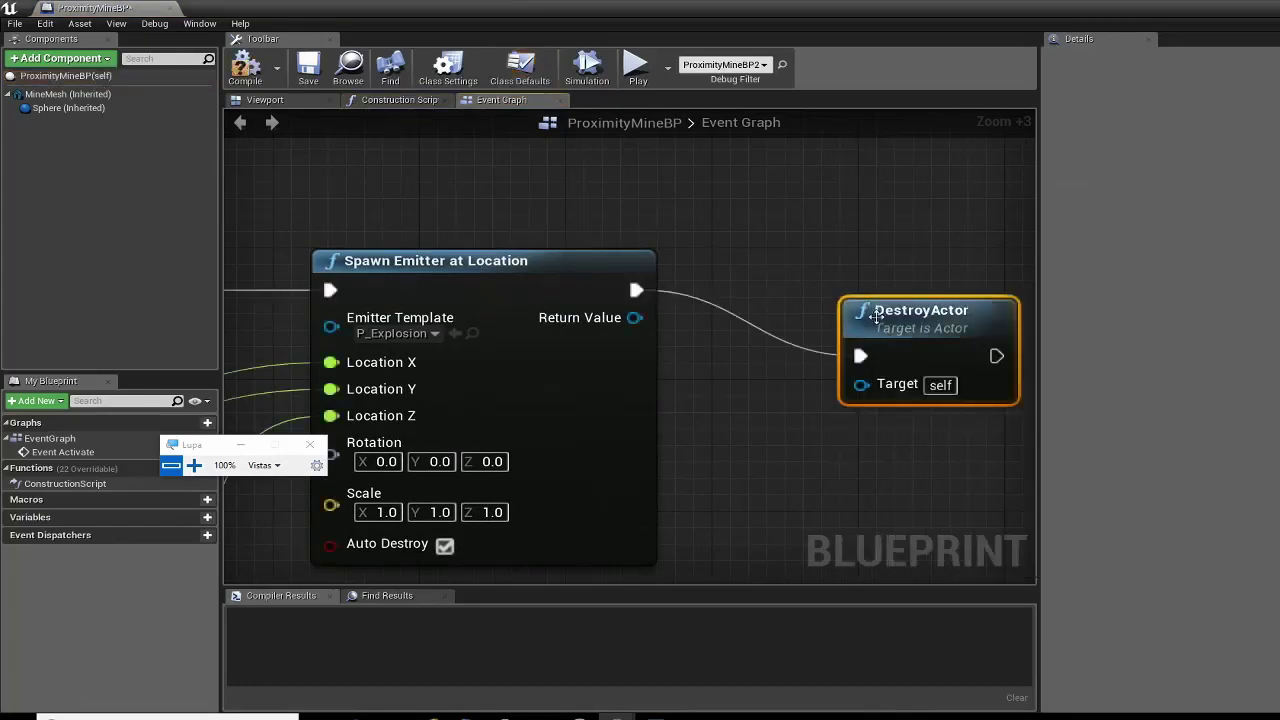
Compile and save ProximityMineBP, then return to the level editor.
click(238, 72)
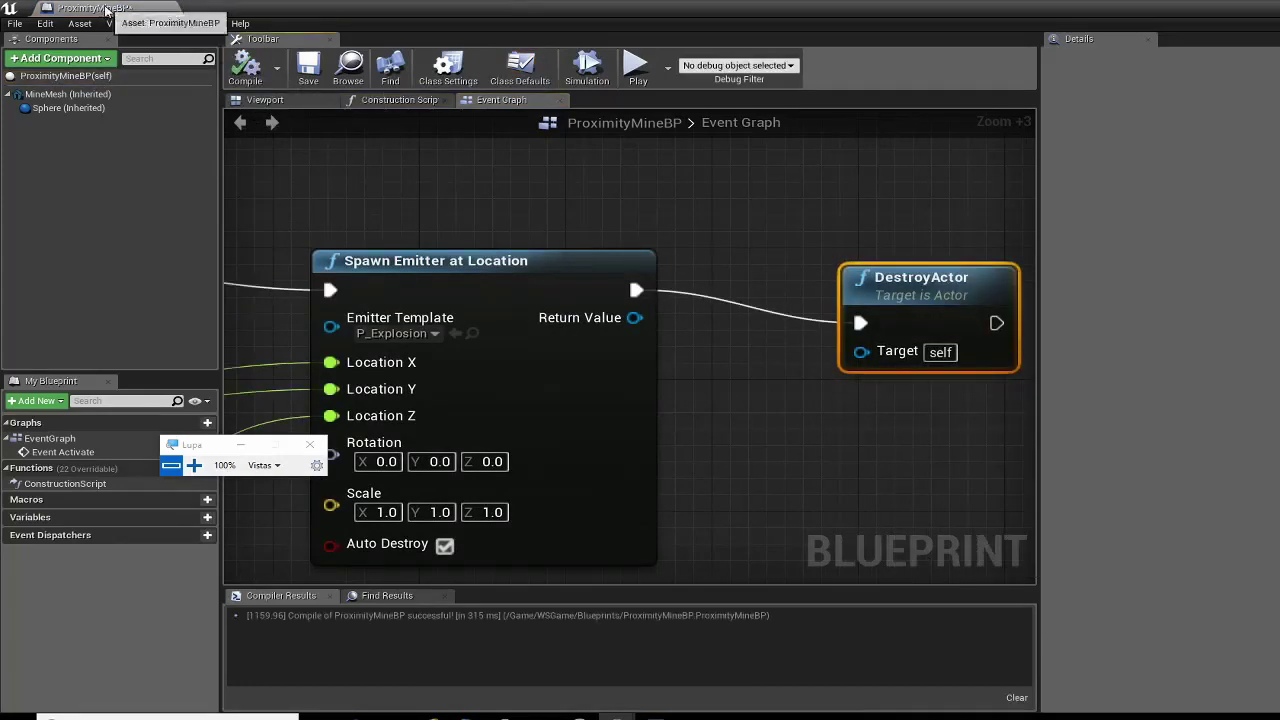
click(305, 72)
key(alt+Tab)
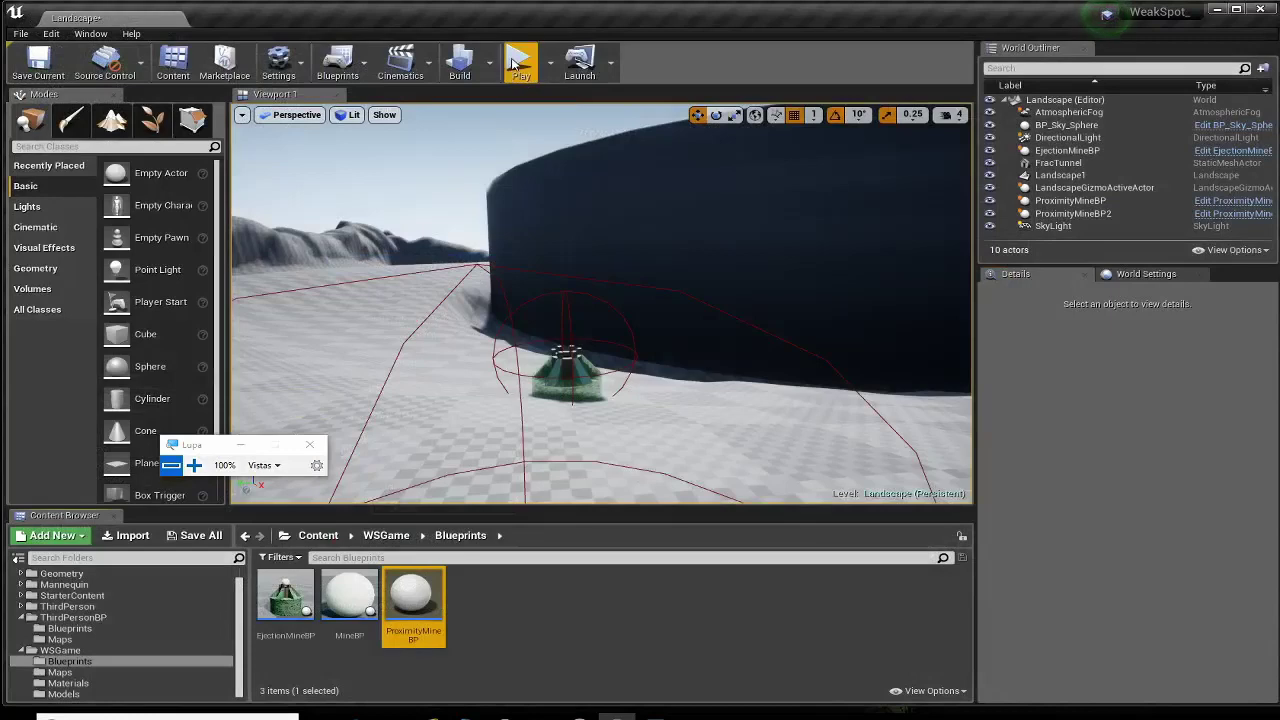
Play-test the level, walking the character back toward the camera, then stop the session.
click(512, 64)
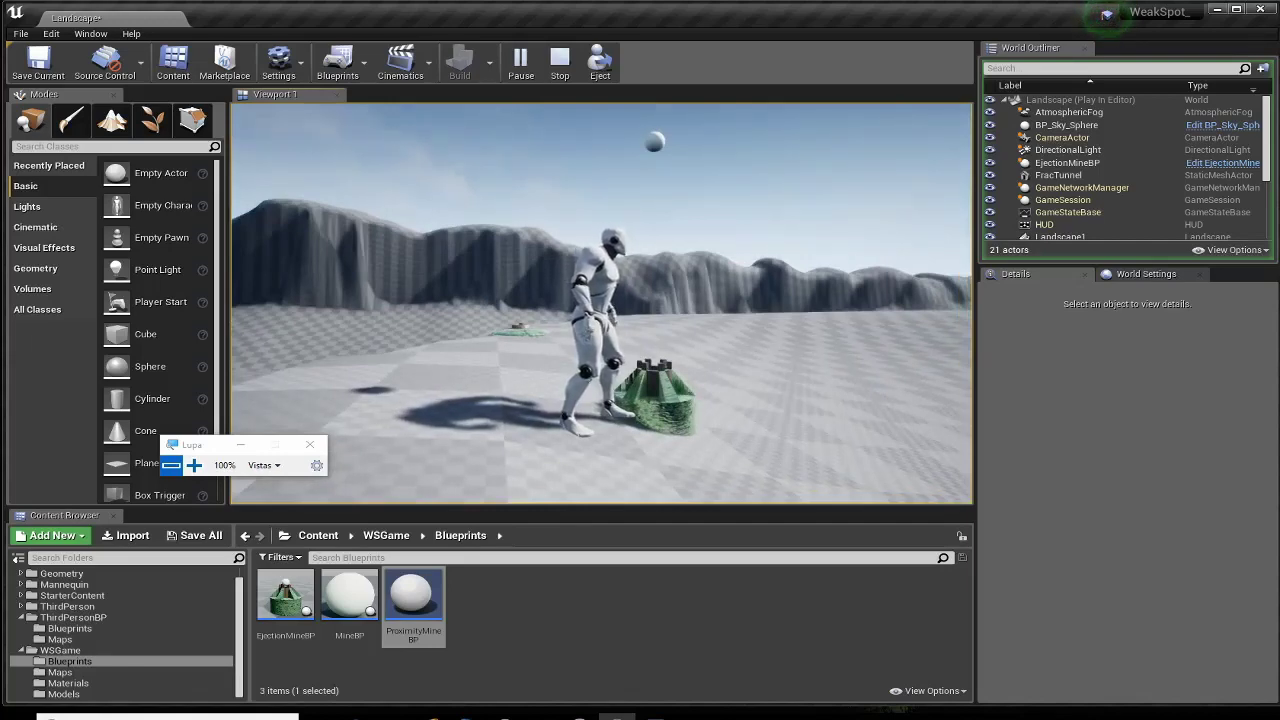
key(s)
key(Escape)
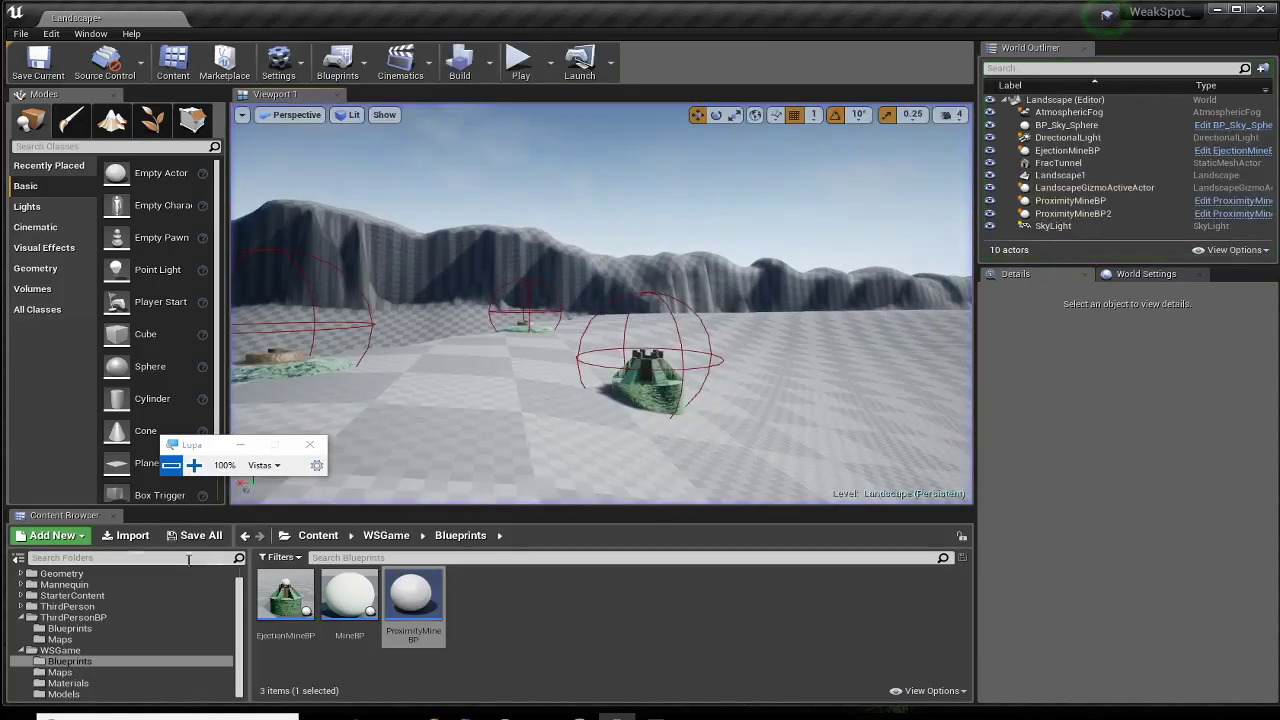
Open EjectionMineBP and shift the projectile location-setting nodes right to make room.
double_click(286, 595)
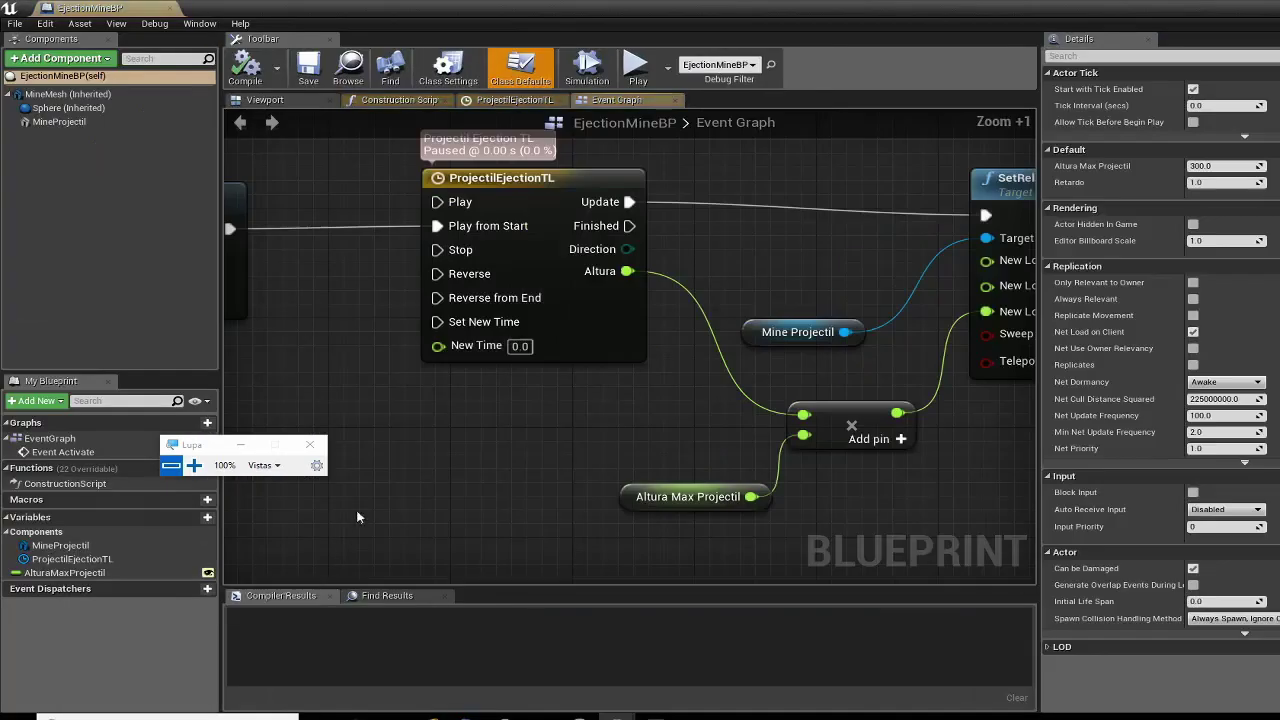
right_drag(548, 184, 720, 216)
drag(721, 216, 707, 229)
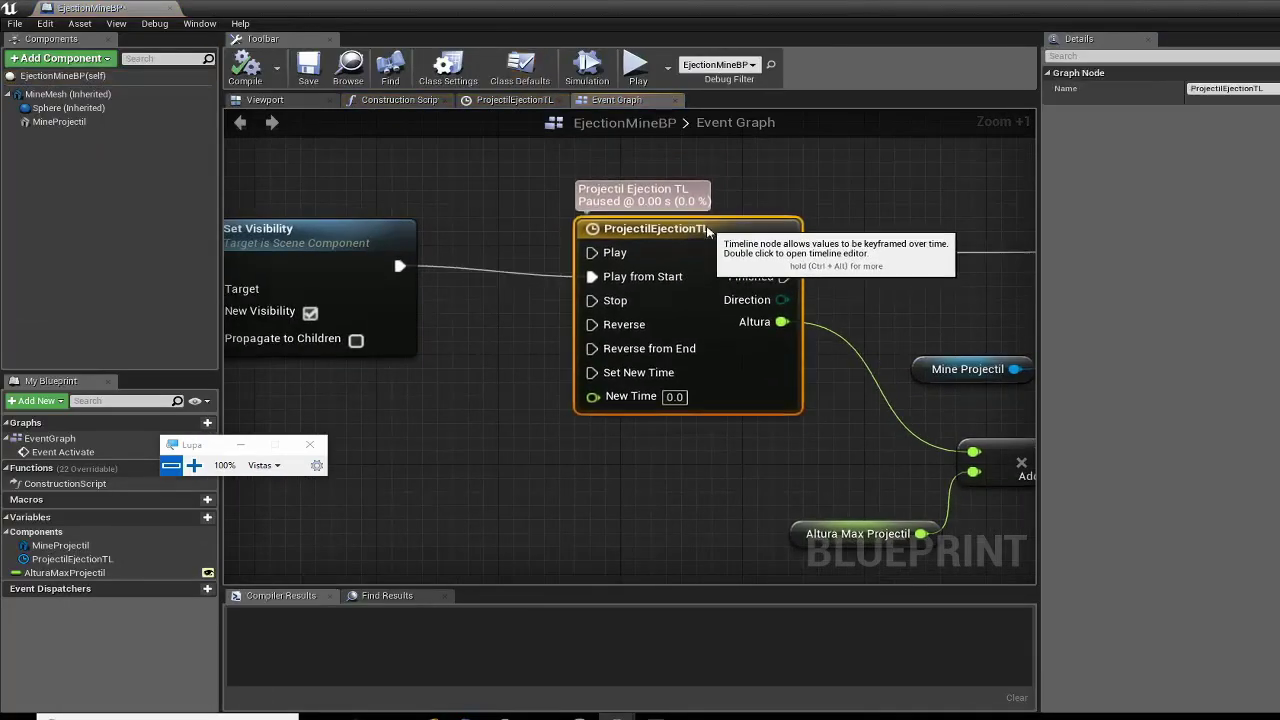
right_drag(707, 229, 417, 175)
drag(898, 188, 913, 188)
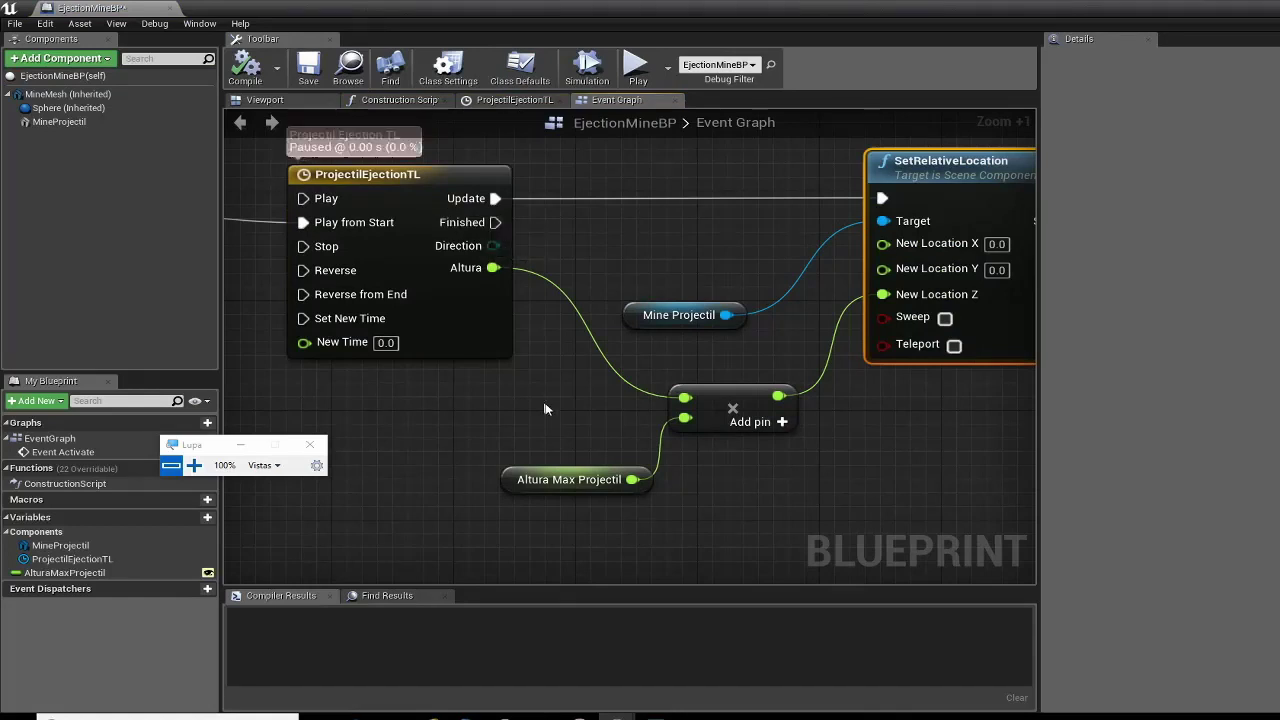
scroll(544, 408, down, 1)
scroll(536, 366, down, 1)
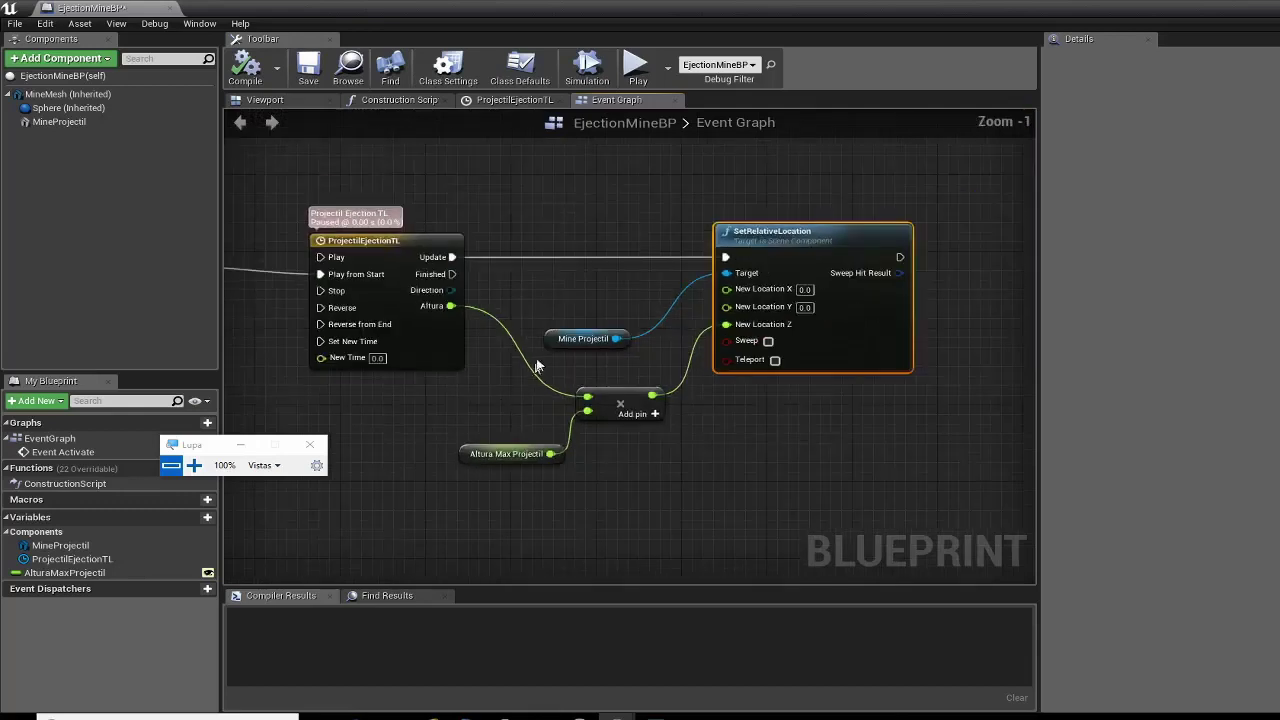
drag(507, 215, 715, 470)
drag(758, 233, 928, 233)
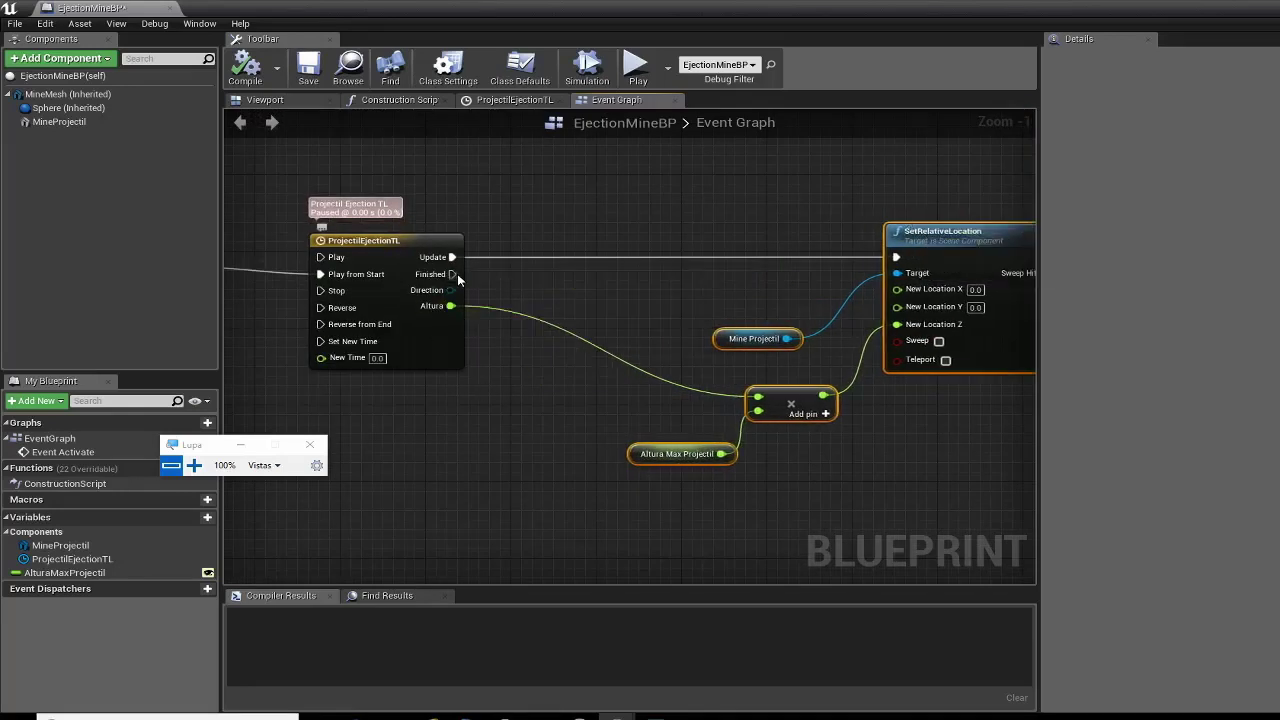
Attach DestroyActor to ProjectilEjectionTL's Finished output, then compile and save EjectionMineBP.
drag(455, 275, 523, 524)
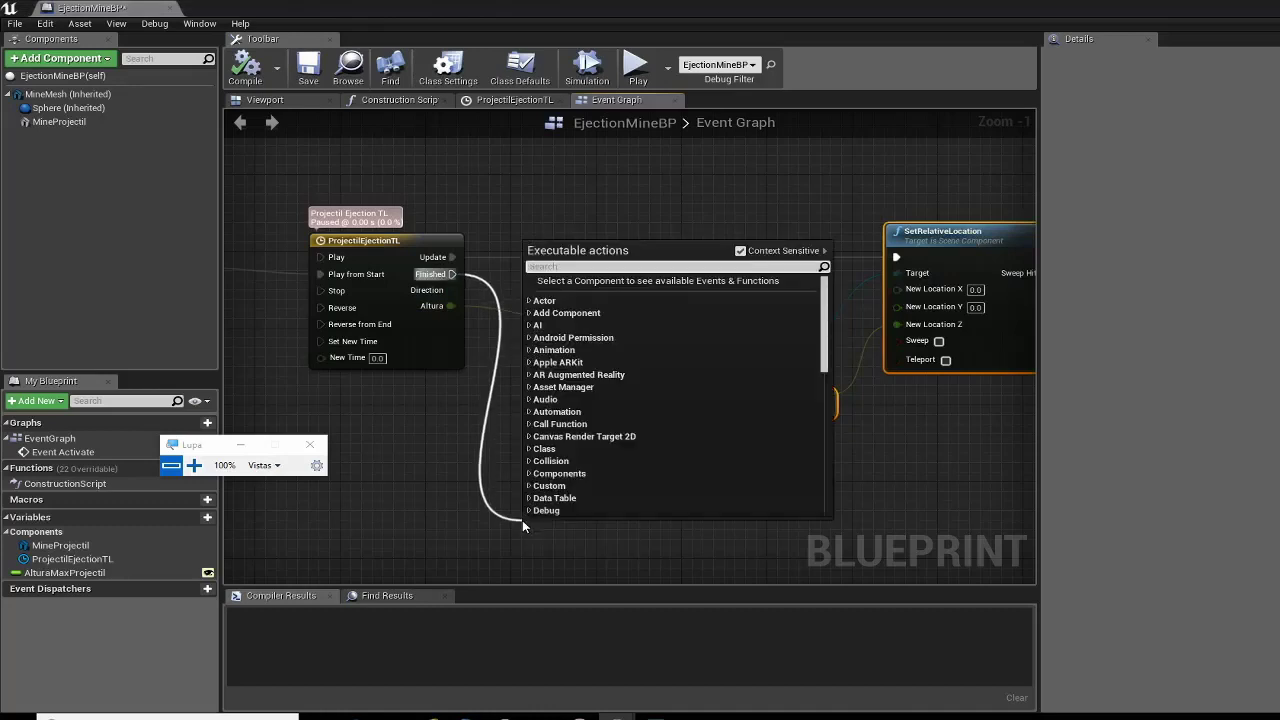
text(destroy)
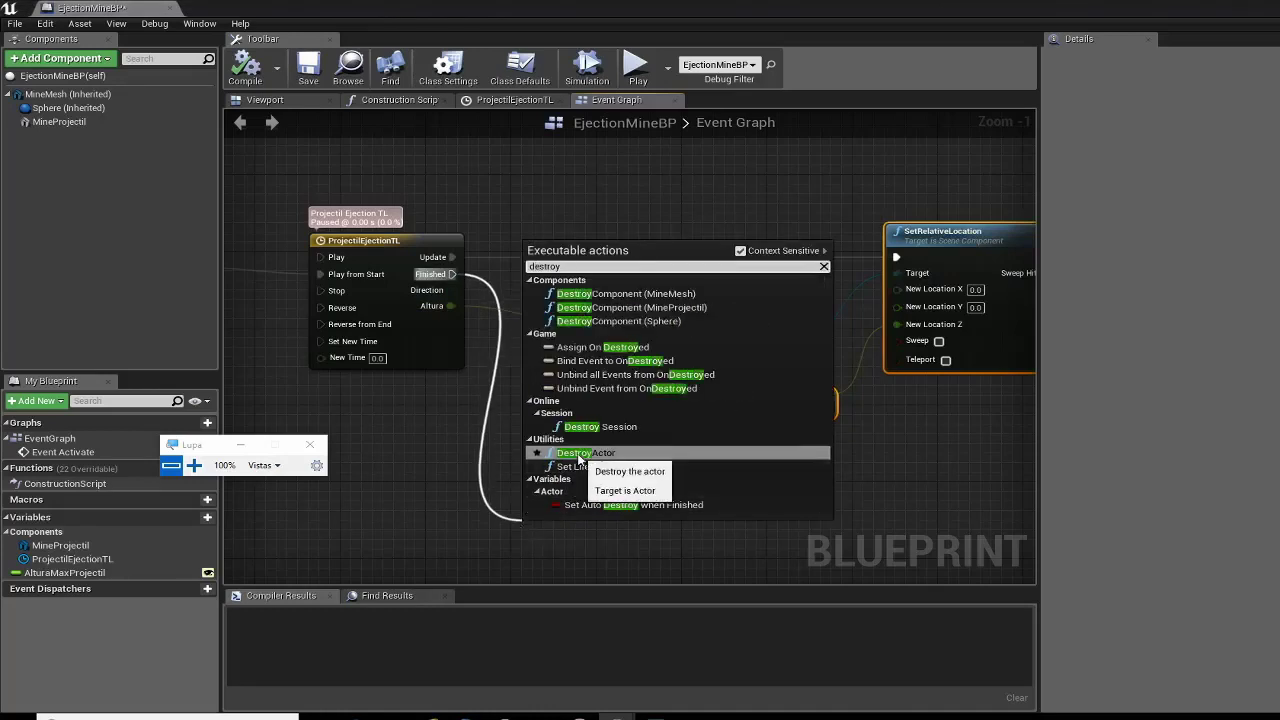
click(580, 455)
drag(560, 543, 571, 505)
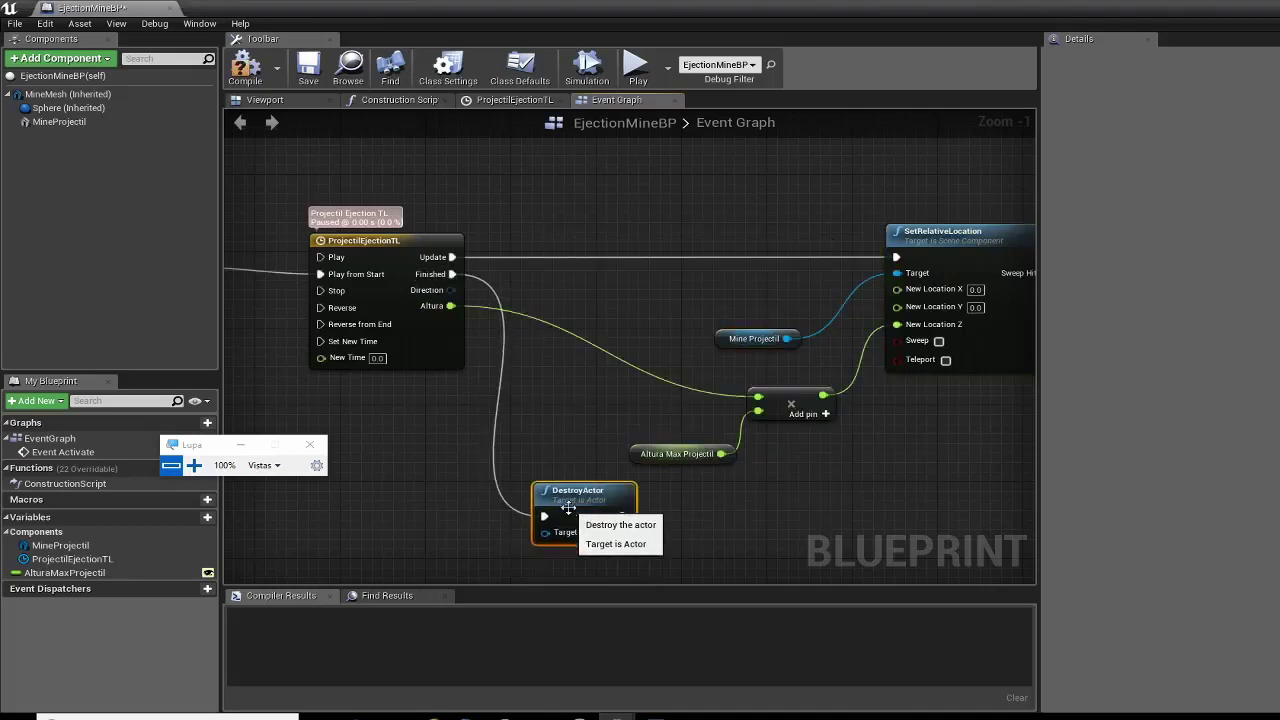
click(246, 65)
click(305, 70)
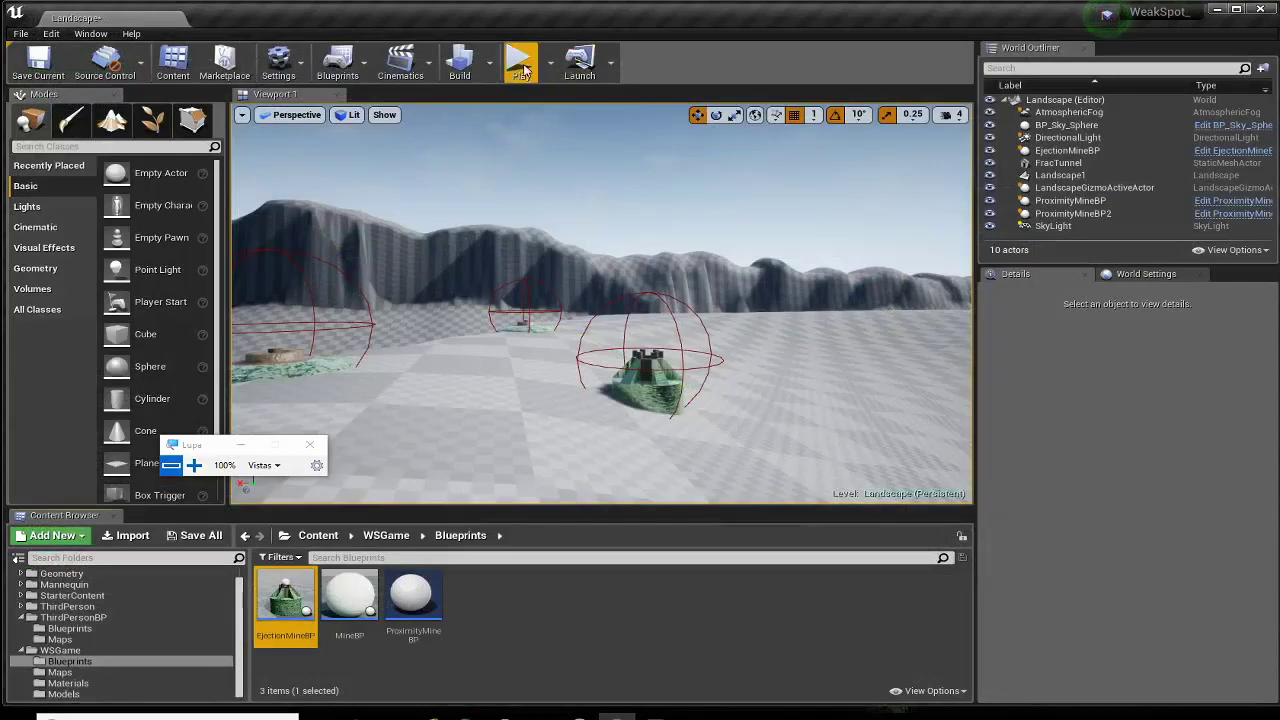
click(524, 68)
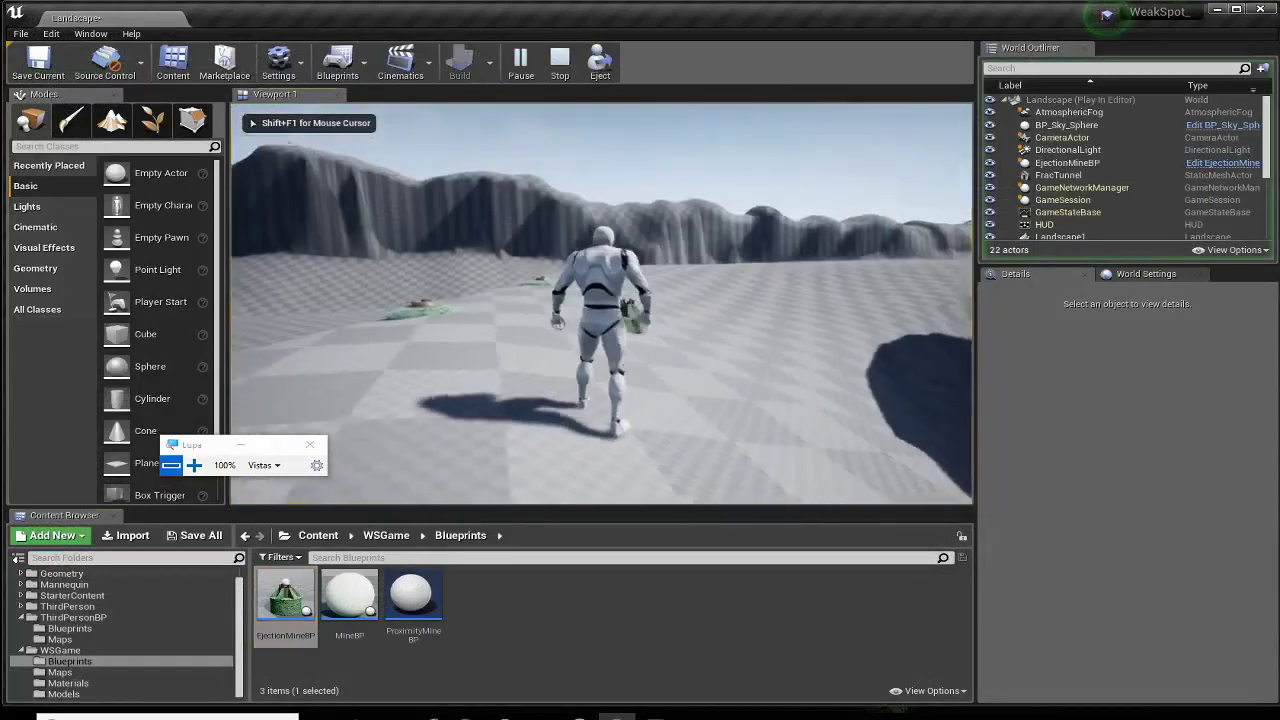
key(w)
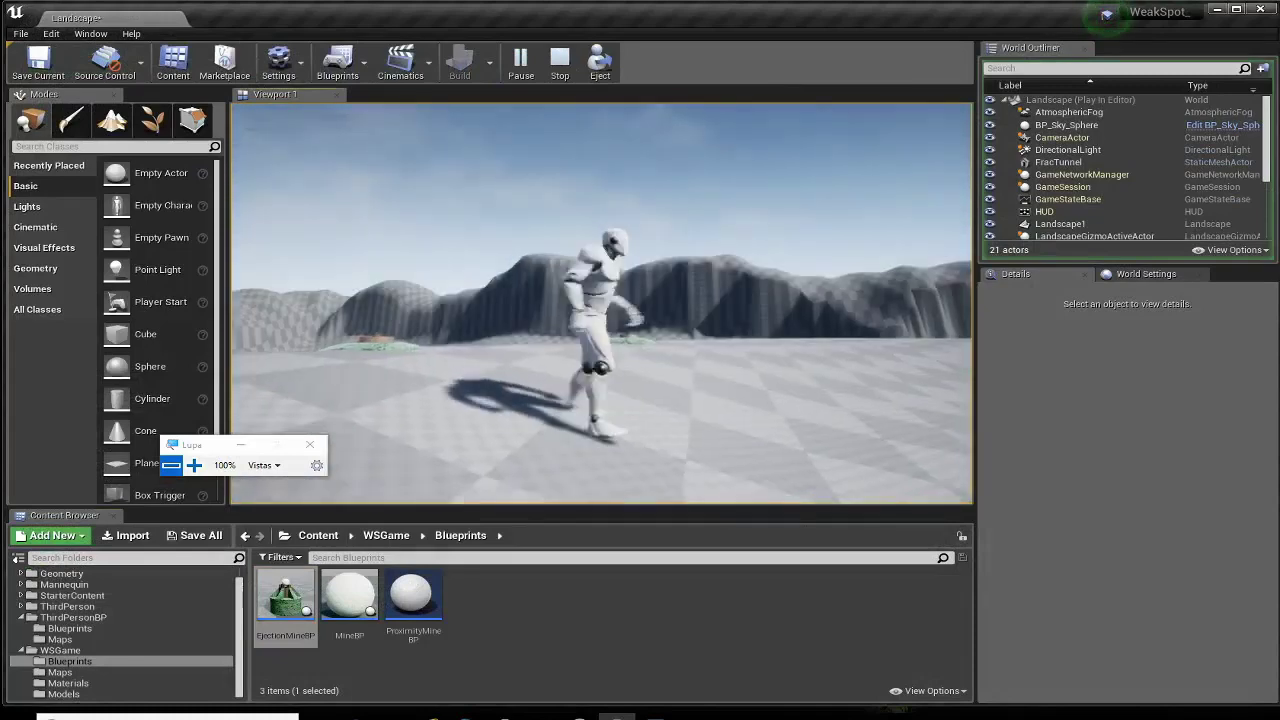
key(Escape)
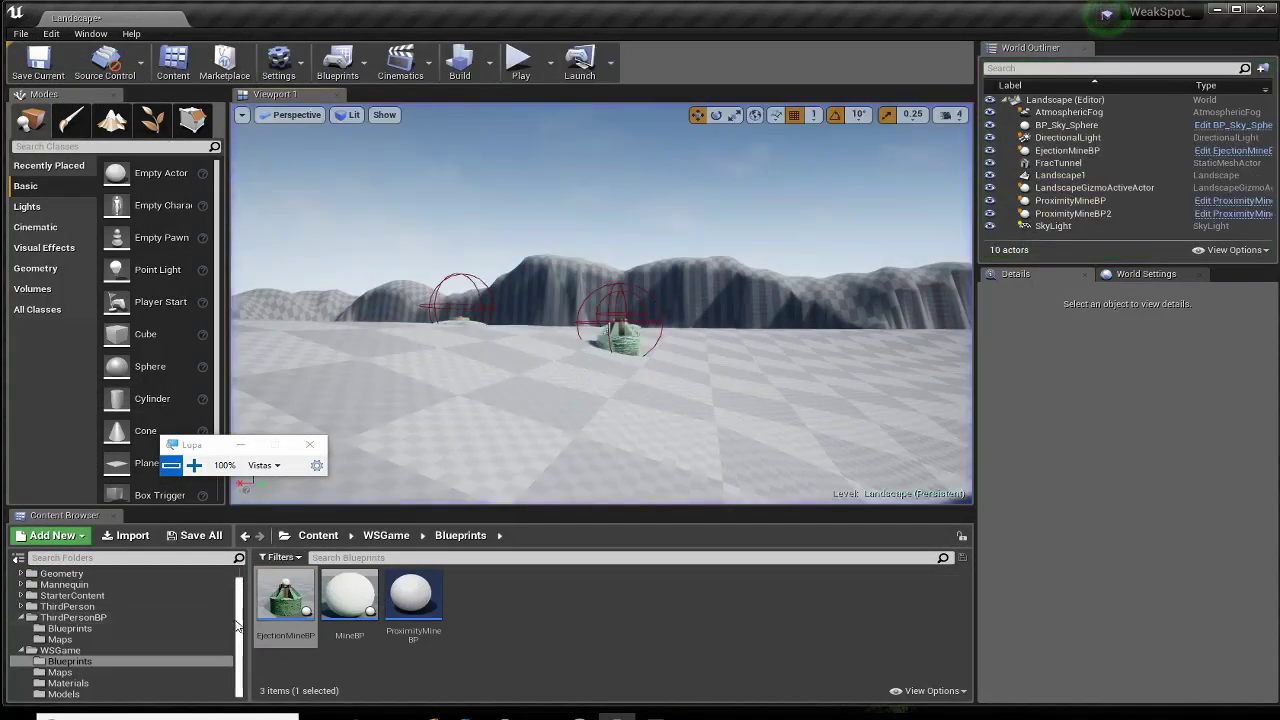
Reopen EjectionMineBP, delete the DestroyActor node, and search 'spawn' from the timeline's Finished output.
double_click(285, 598)
right_drag(430, 478, 400, 509)
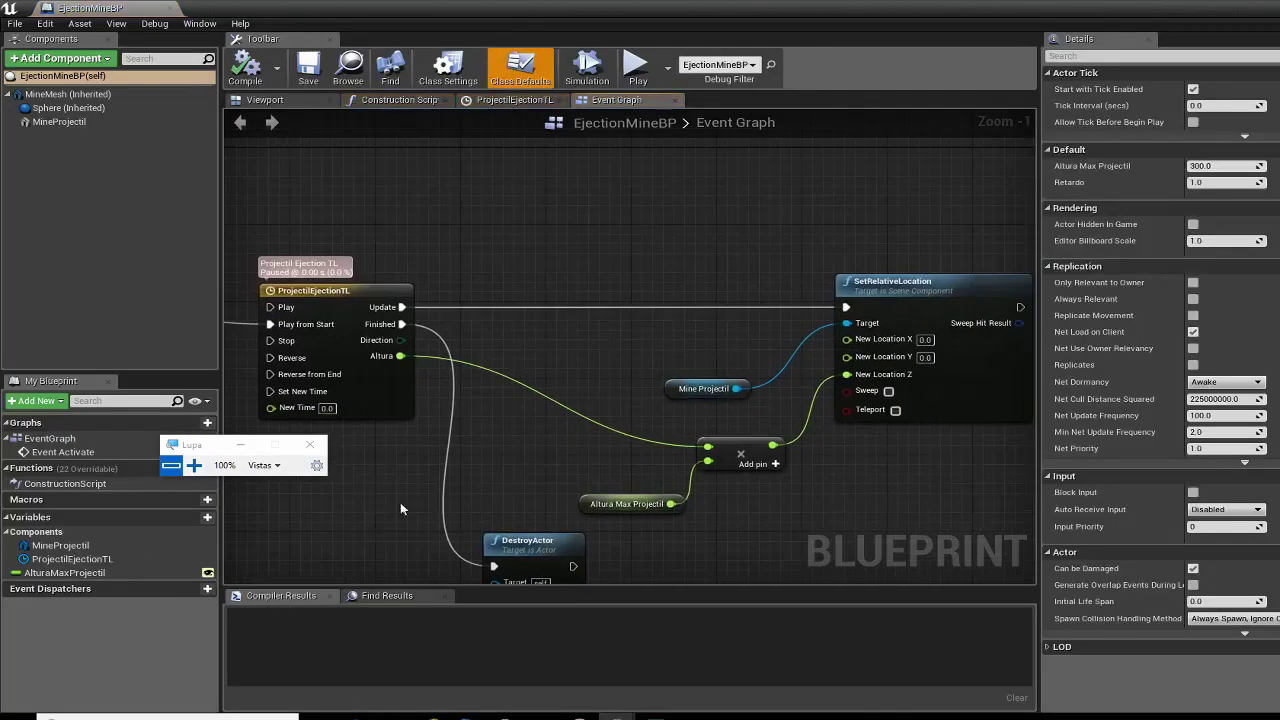
drag(512, 540, 563, 549)
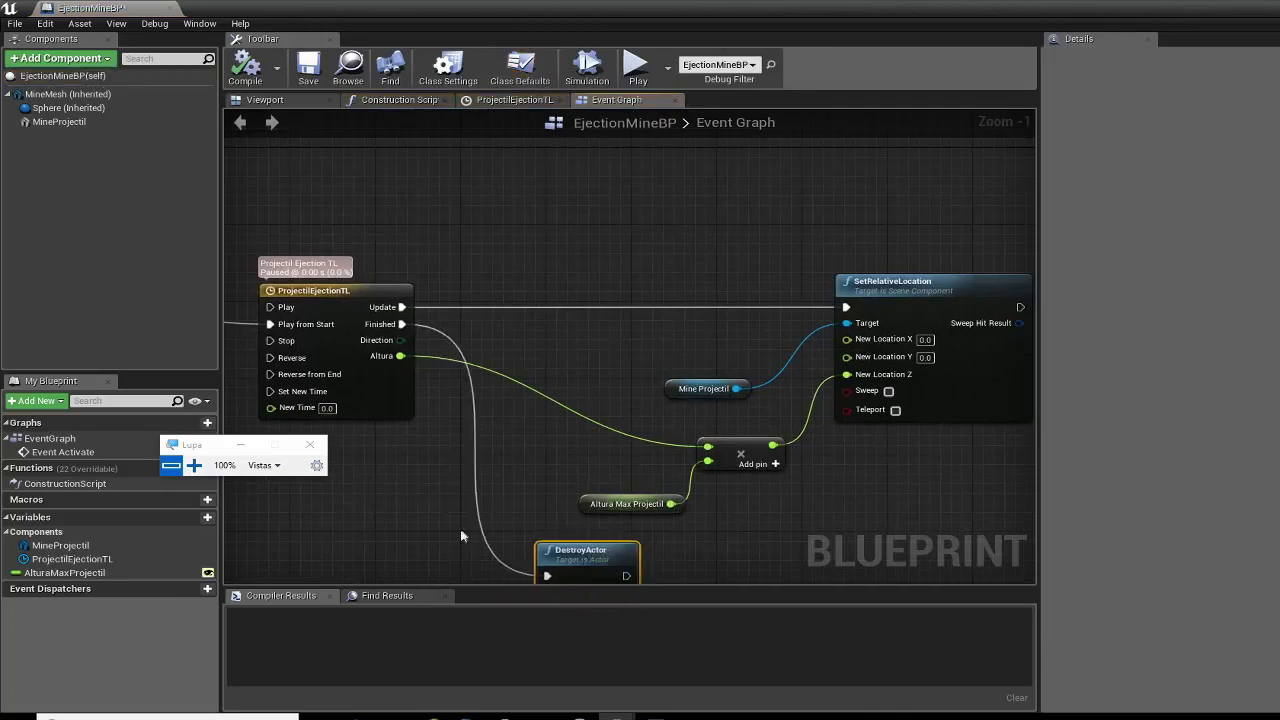
right_drag(427, 545, 419, 436)
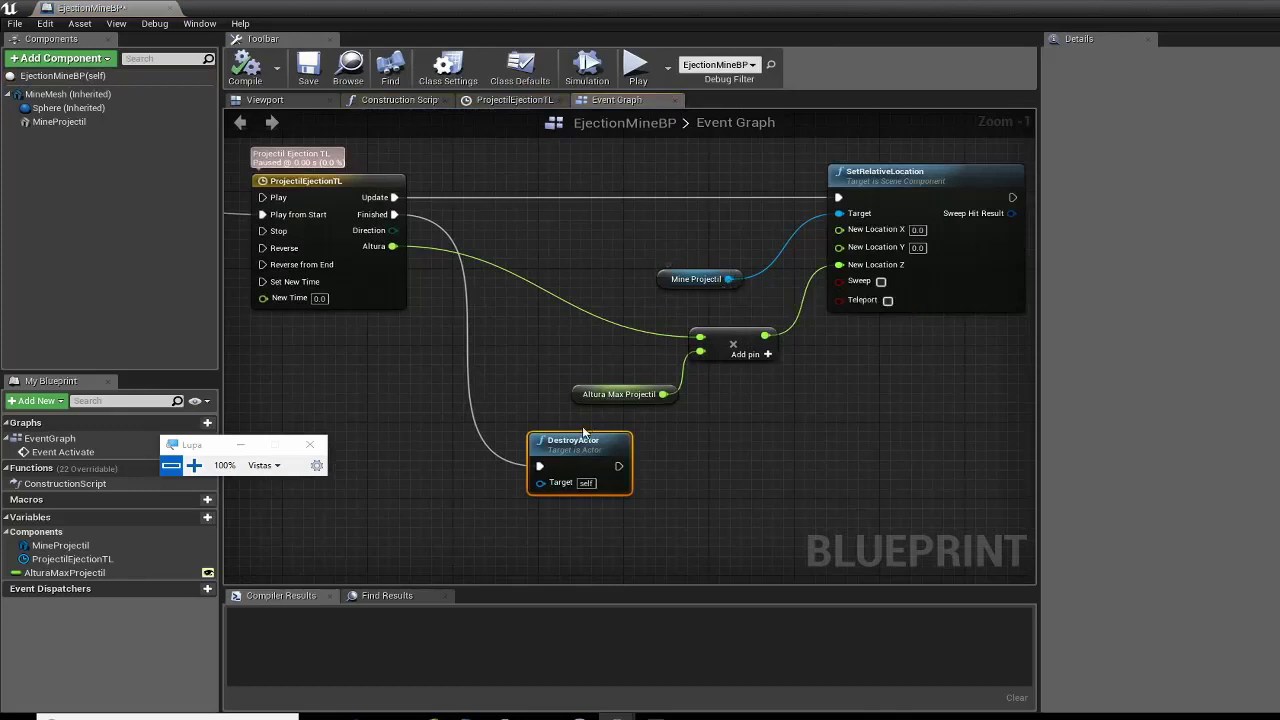
drag(584, 432, 710, 452)
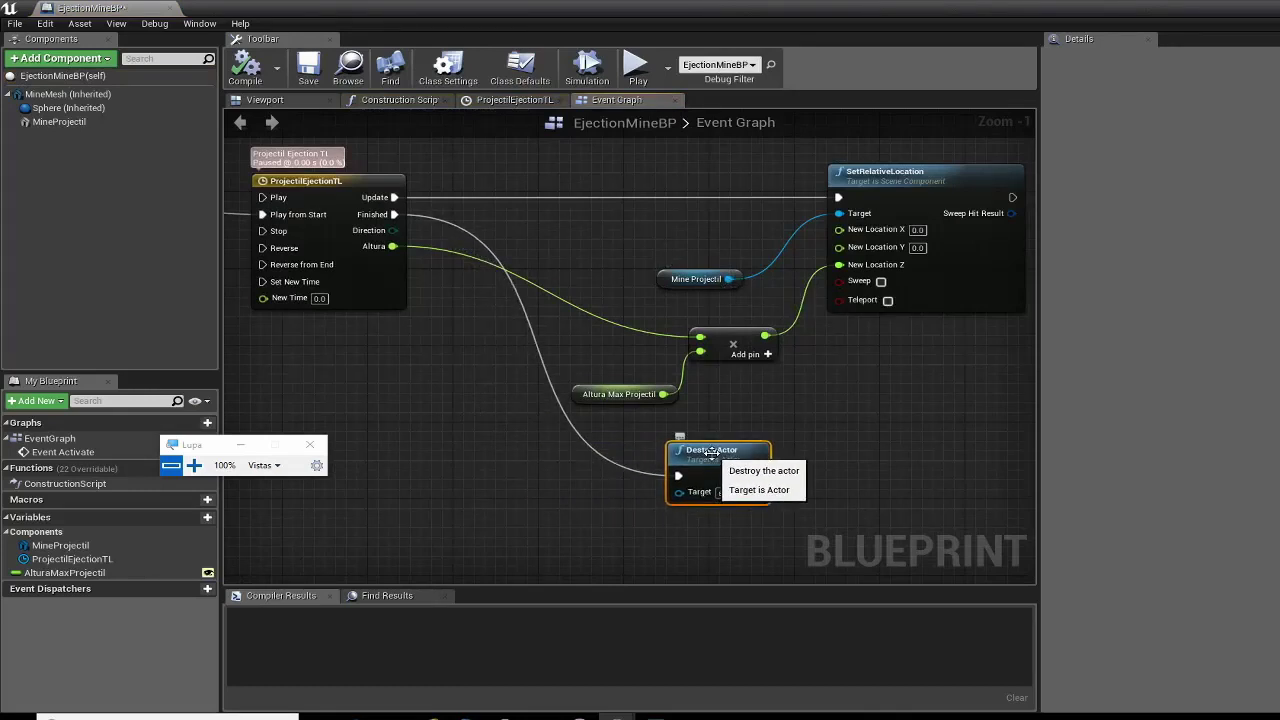
key(Delete)
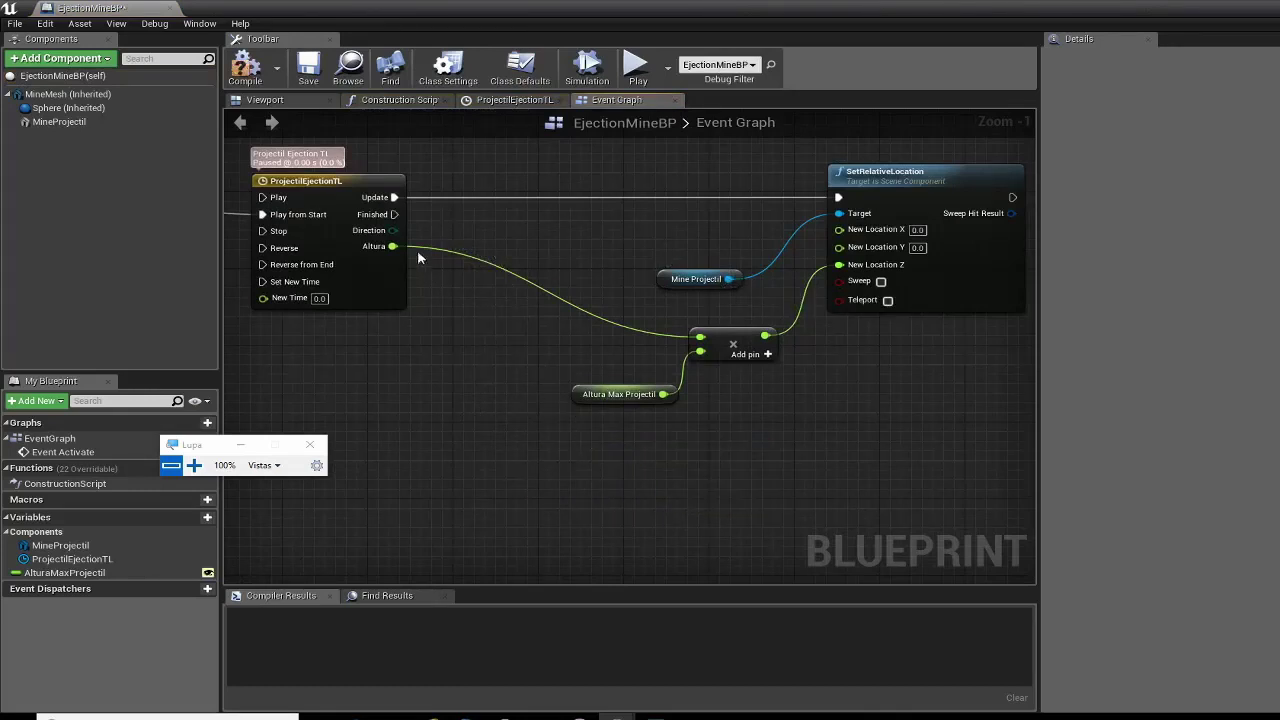
drag(395, 214, 533, 516)
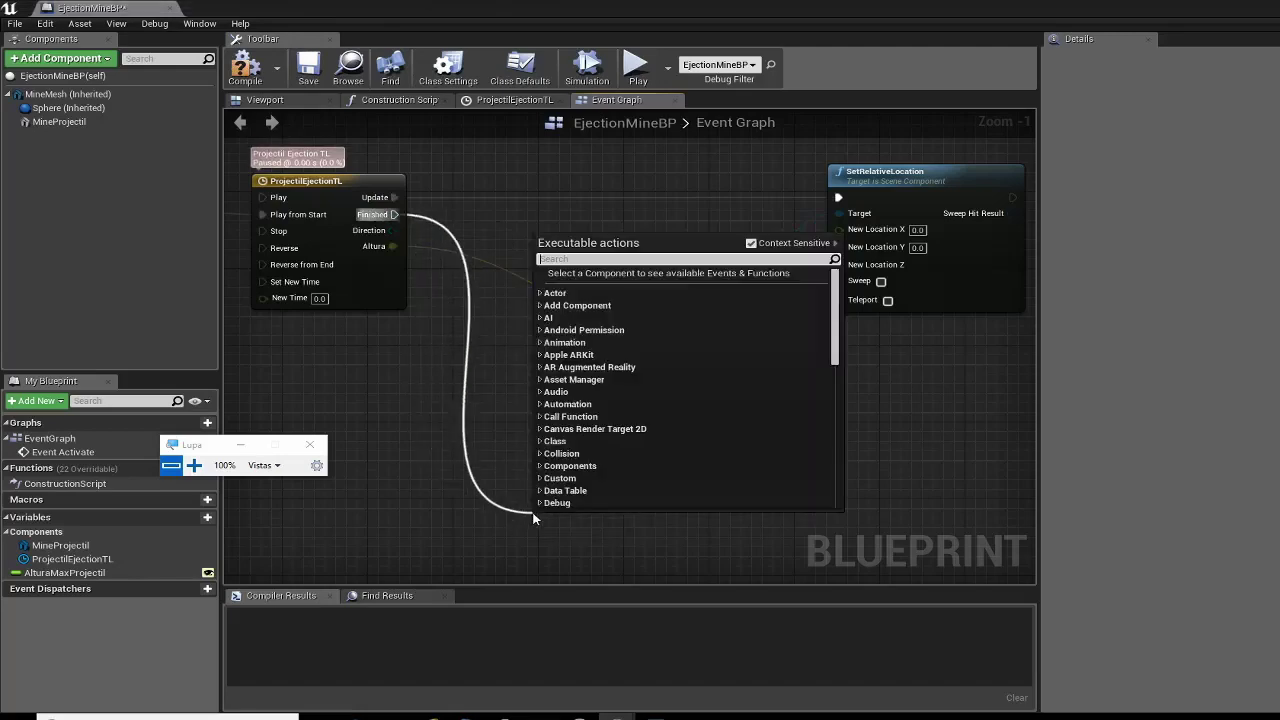
text(spawn)
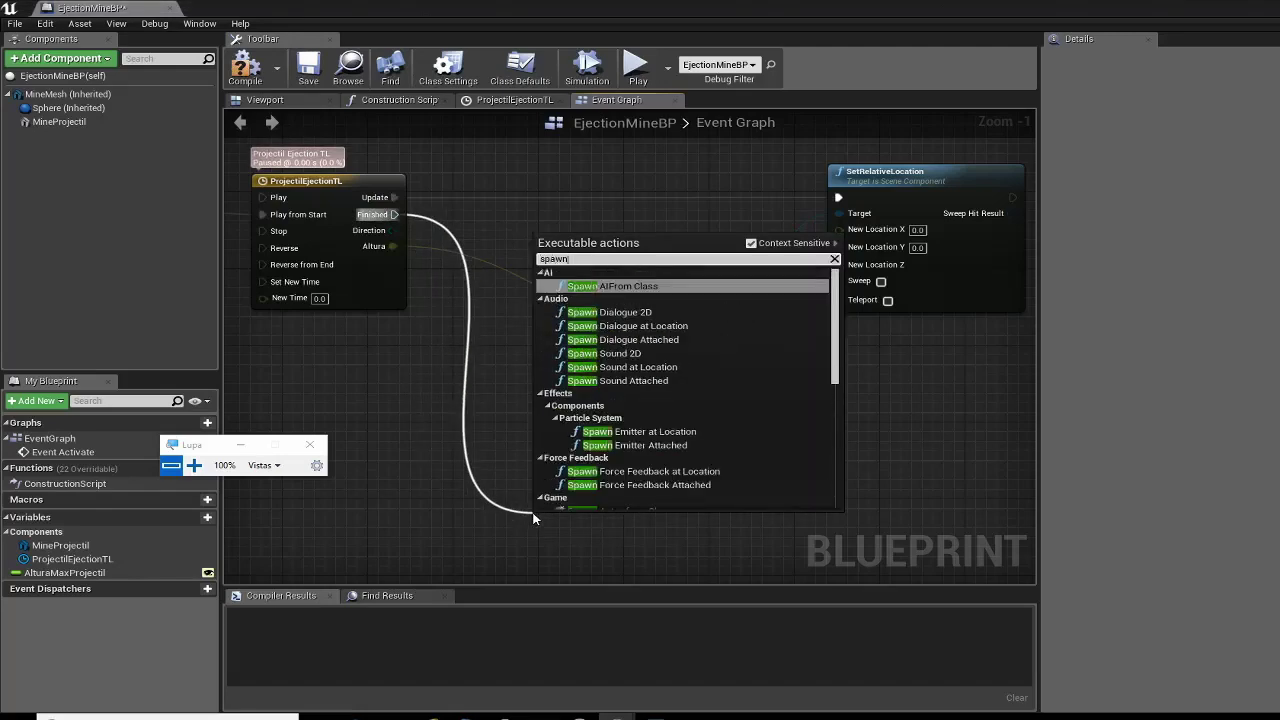
Add a Spawn Emitter at Location node driven by the timeline's Finished output.
click(620, 431)
scroll(538, 512, up, 1)
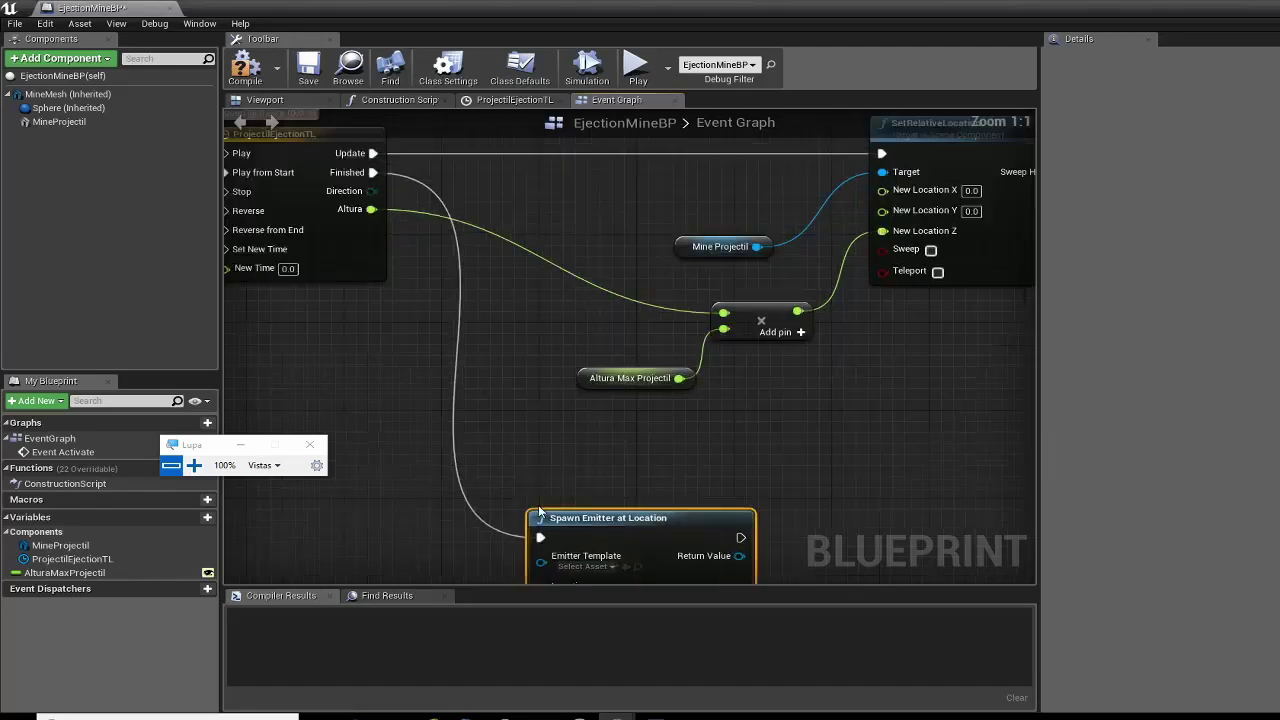
right_drag(551, 490, 578, 380)
drag(596, 389, 603, 335)
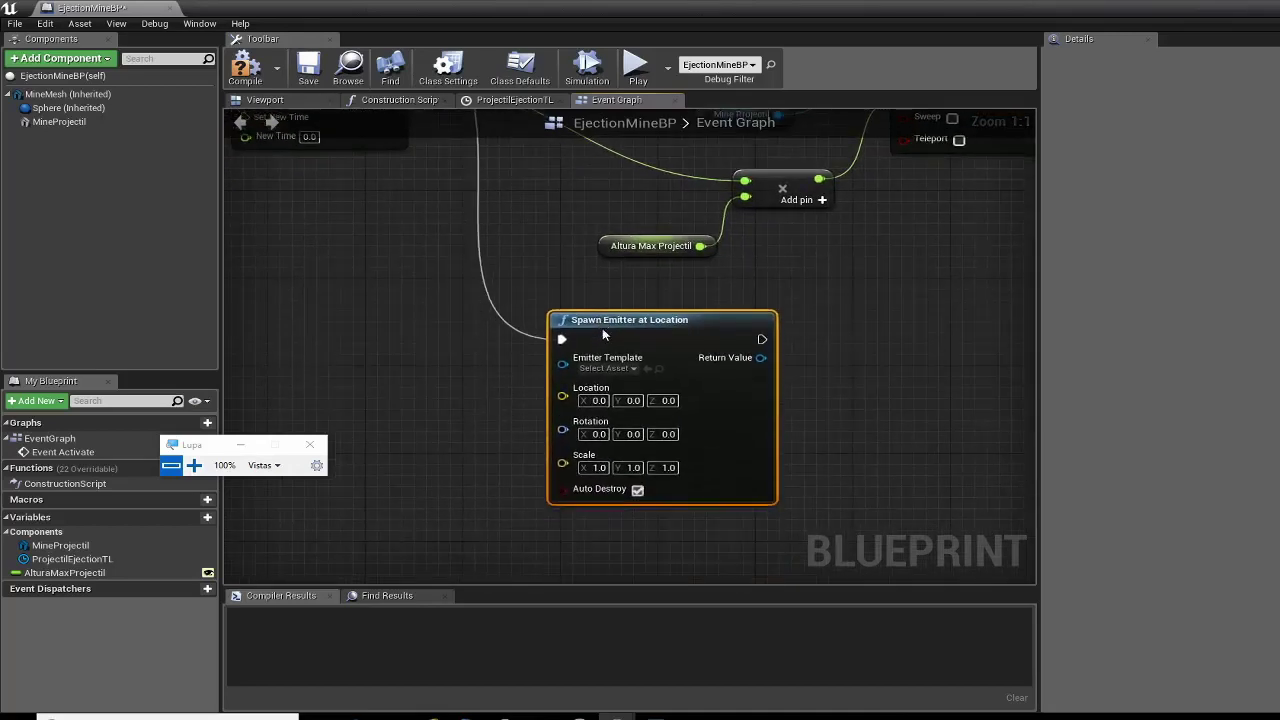
Drag a Mine Projectil reference from Components into the Event Graph.
right_drag(580, 337, 417, 390)
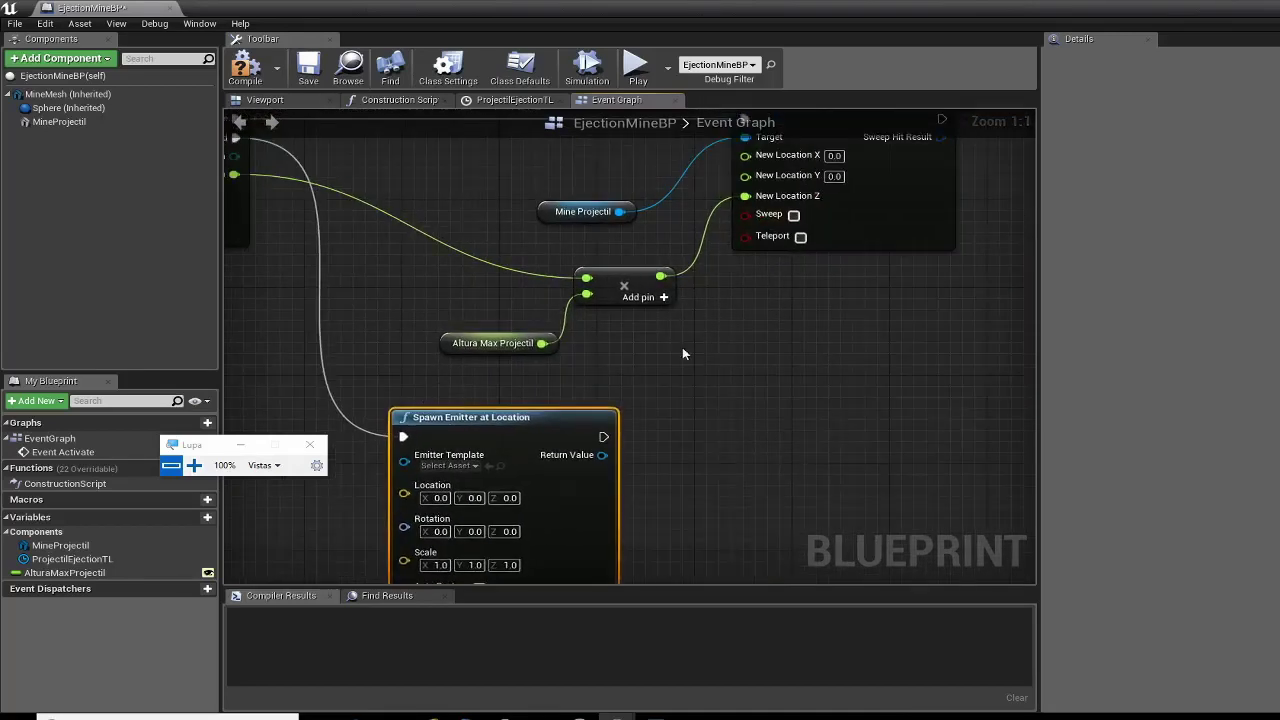
right_drag(682, 353, 647, 468)
click(740, 208)
mouse_move(355, 431)
right_down()
mouse_move(603, 237)
mouse_move(484, 343)
mouse_move(697, 237)
right_up()
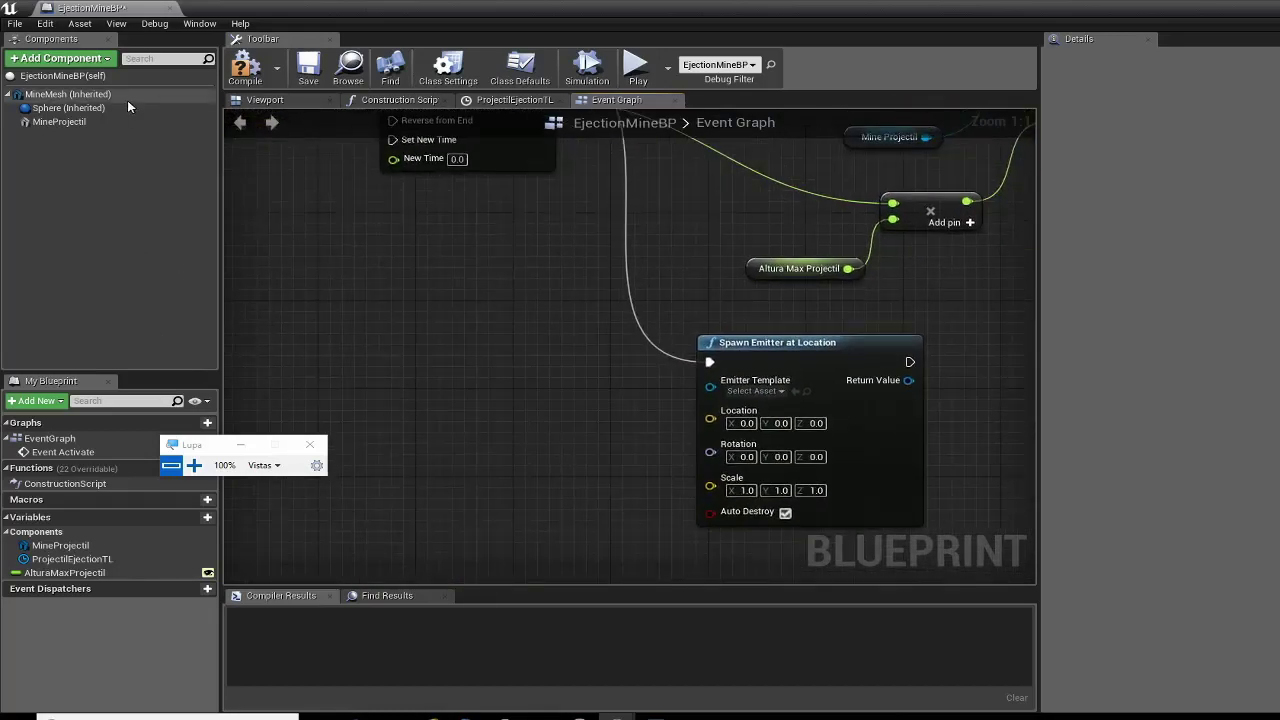
drag(60, 121, 375, 384)
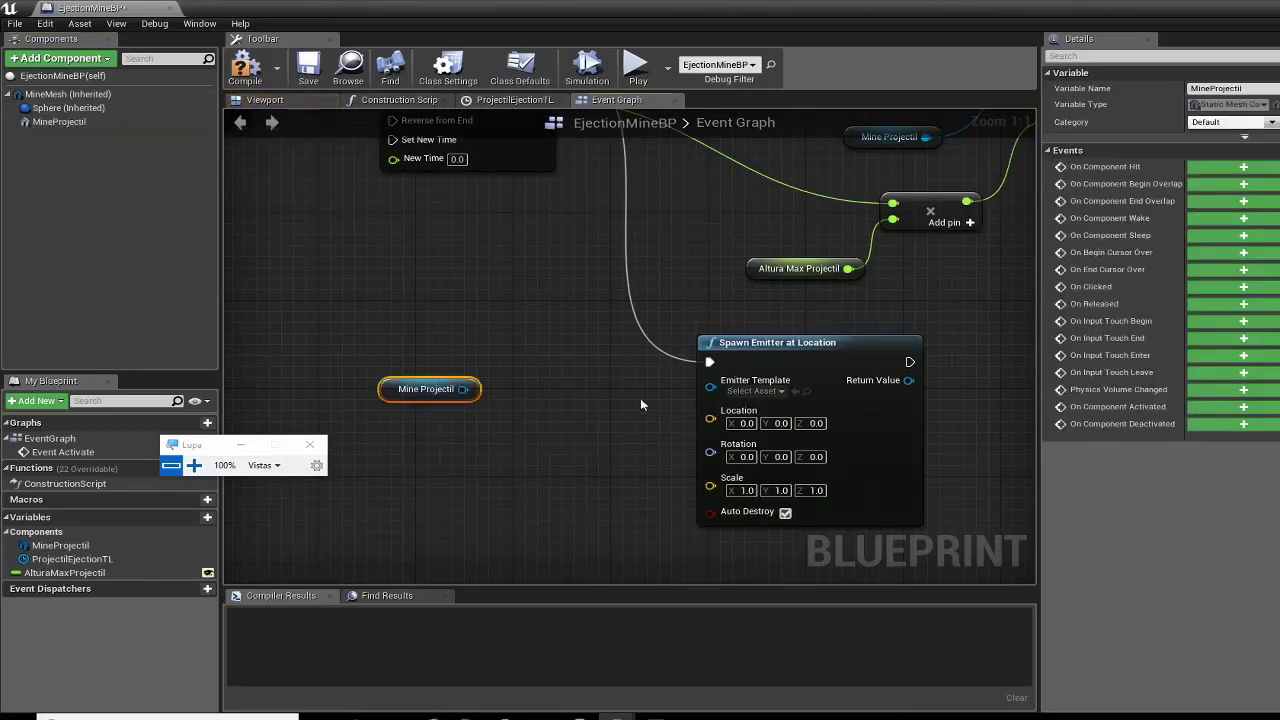
right_drag(641, 404, 466, 522)
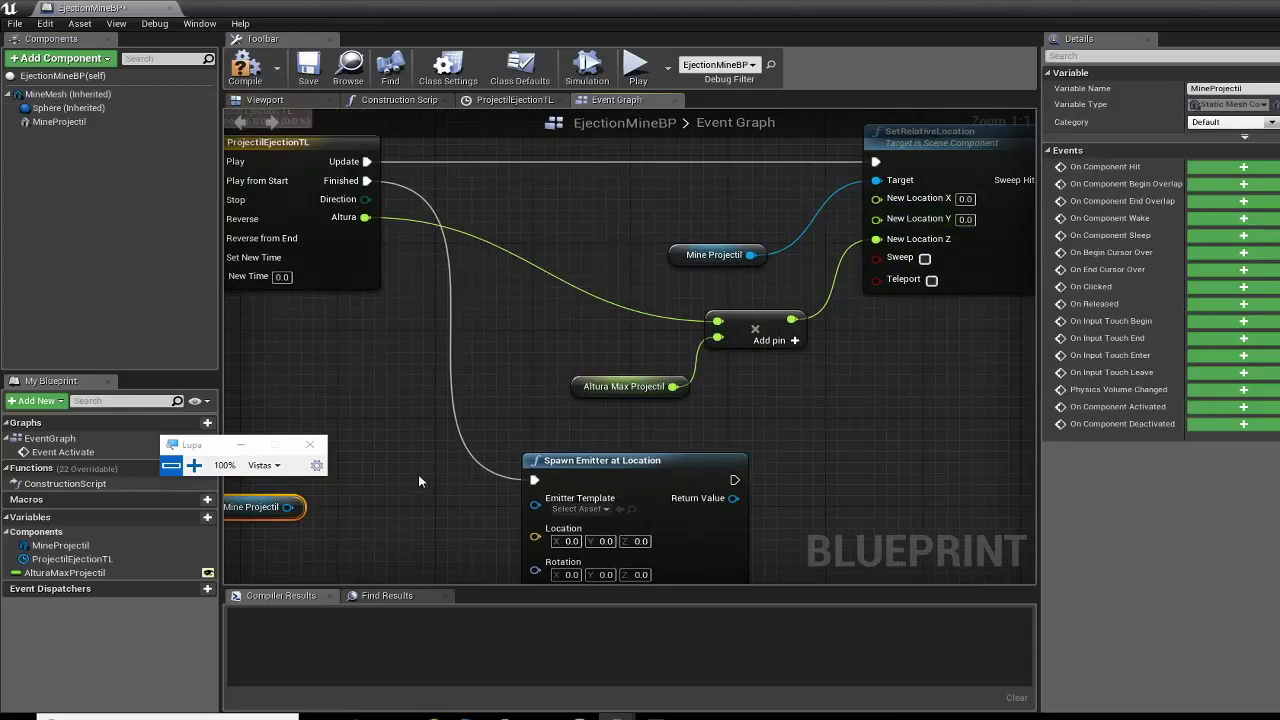
right_drag(418, 481, 600, 290)
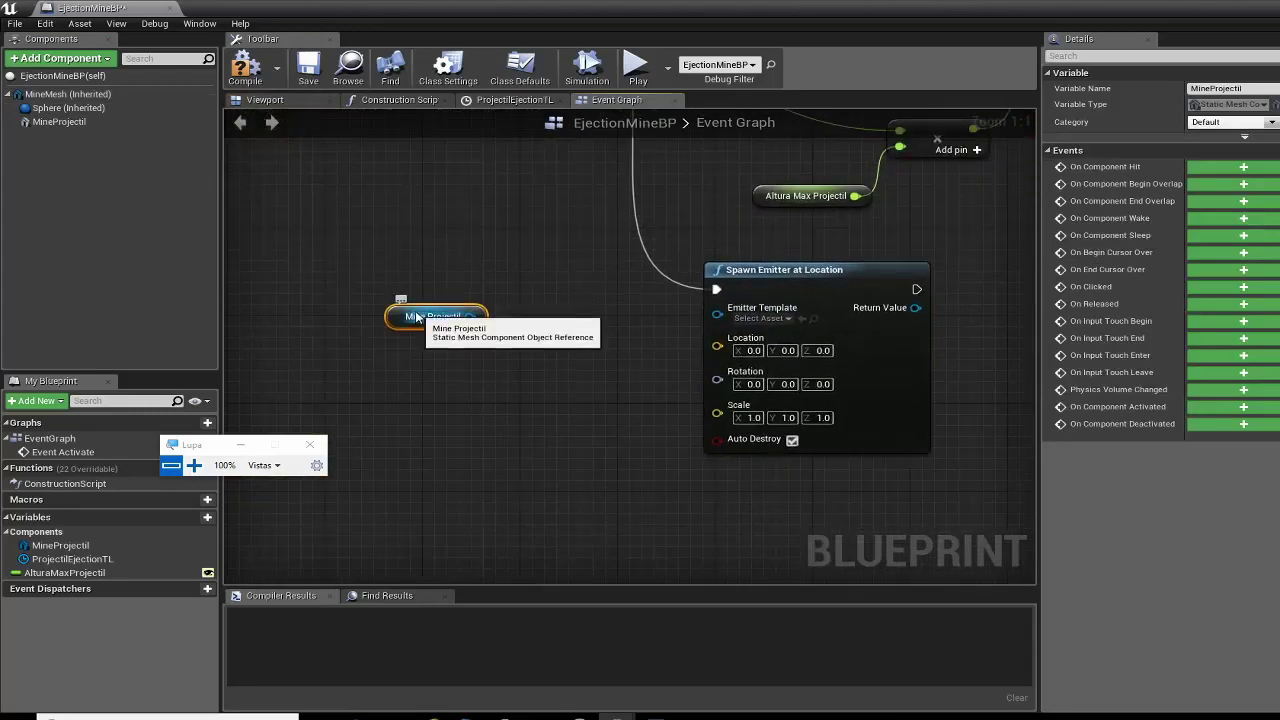
Feed Mine Projectil's GetWorldLocation into the spawn node's Location input.
mouse_move(417, 317)
mouse_down()
mouse_move(356, 295)
mouse_move(467, 365)
mouse_up()
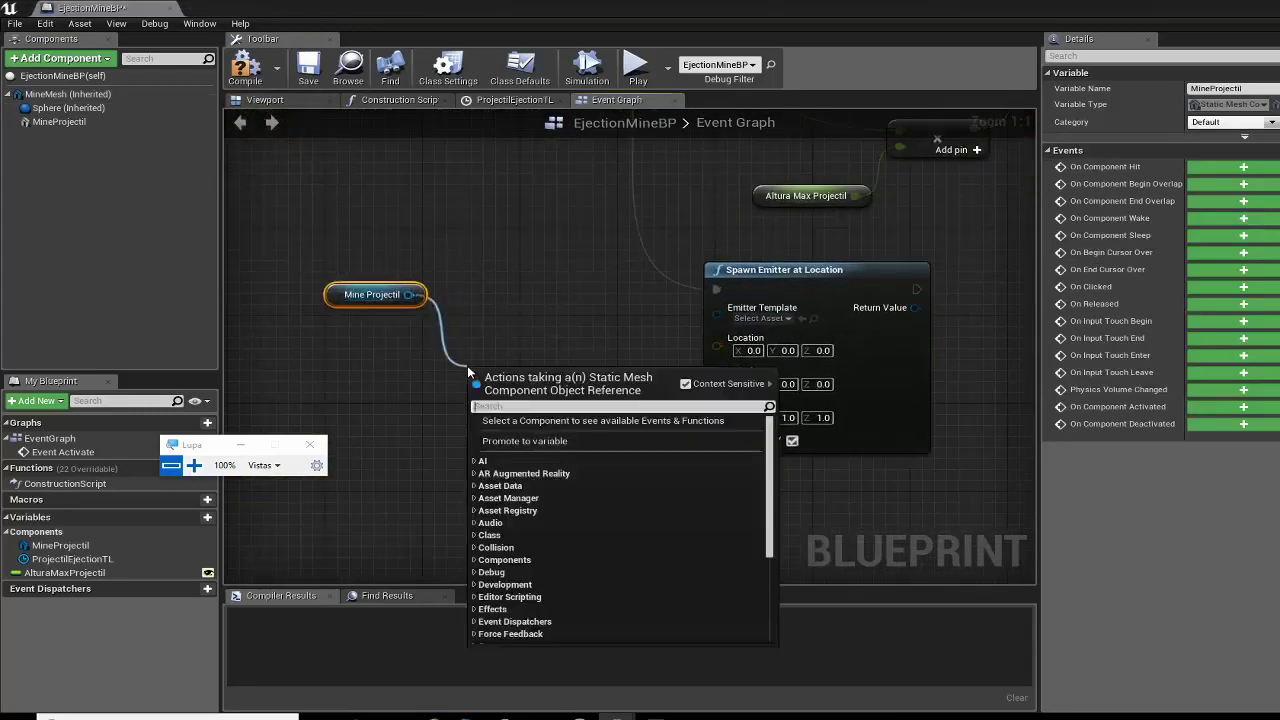
text(get w)
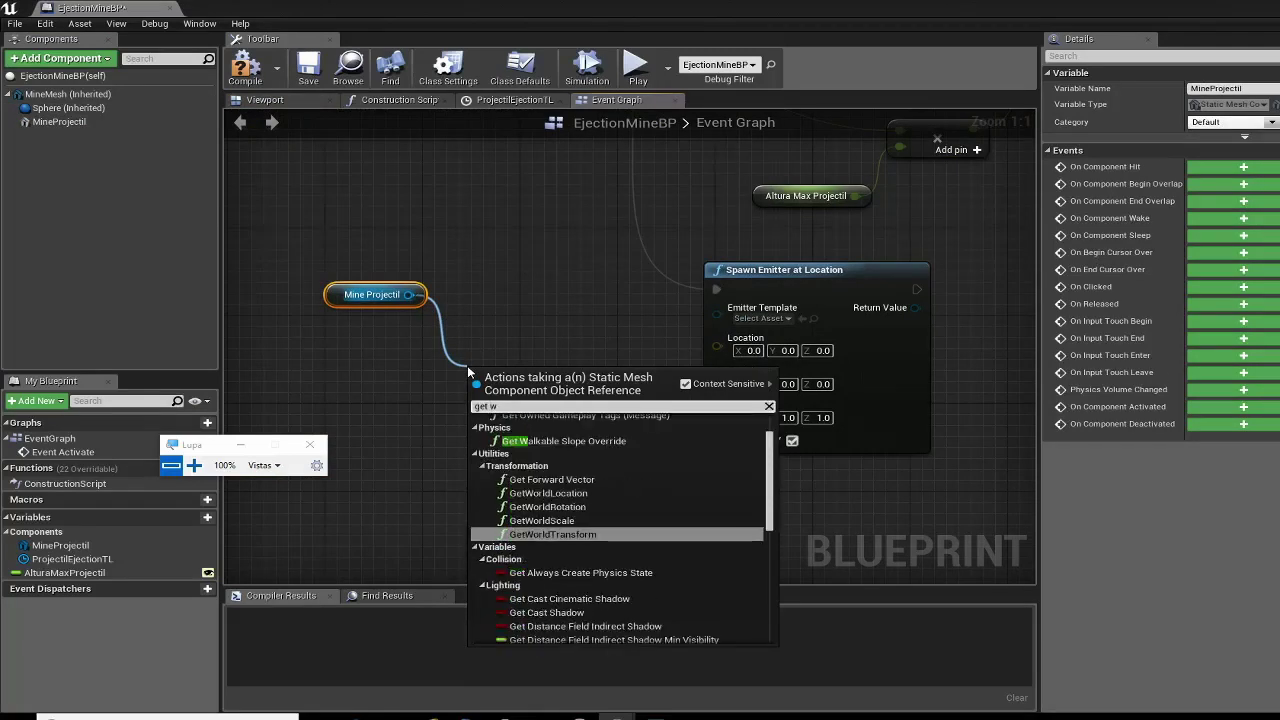
text(or)
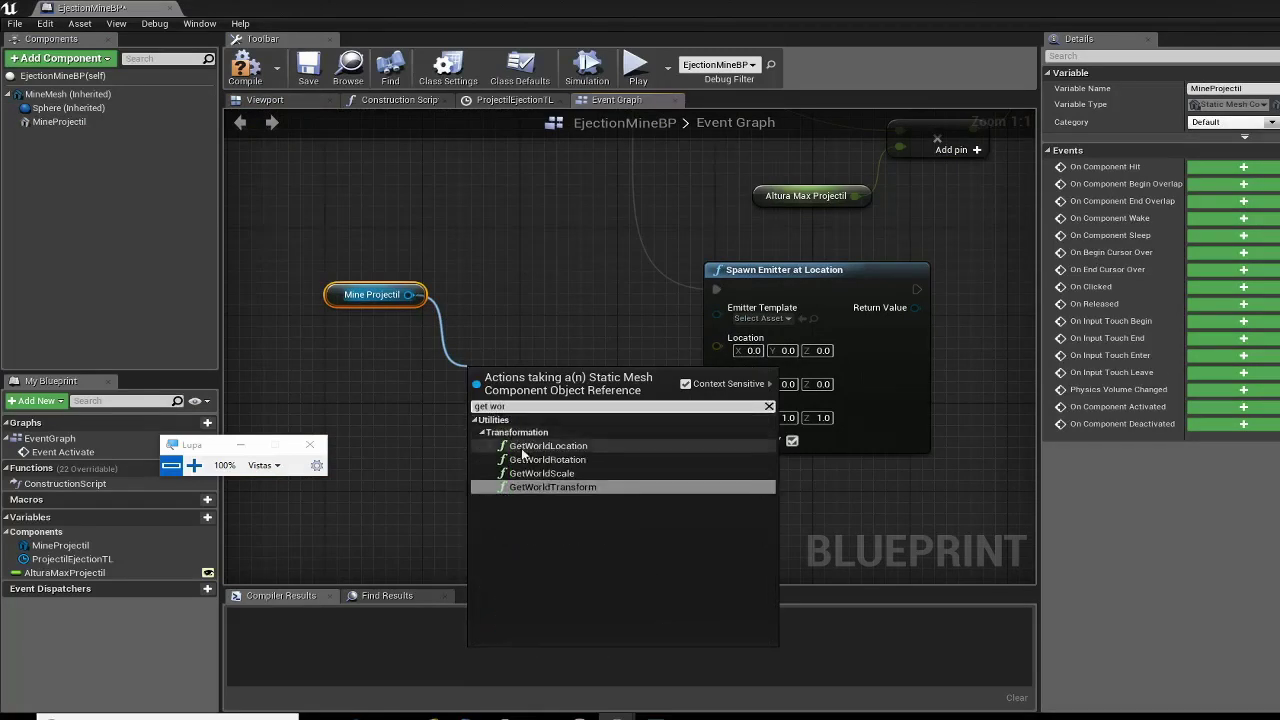
click(558, 446)
mouse_move(594, 391)
mouse_down()
mouse_move(582, 358)
mouse_move(717, 346)
mouse_up()
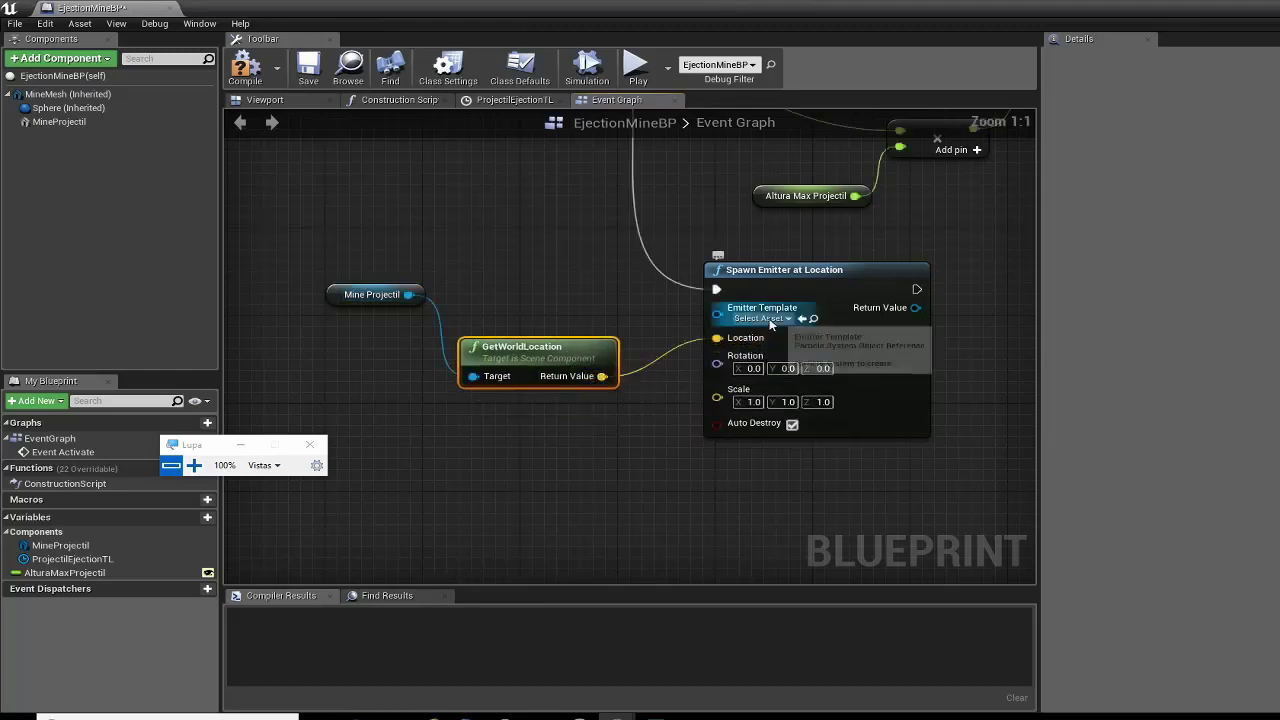
Set the Emitter Template to P_Explosion and compile the Blueprint.
click(770, 321)
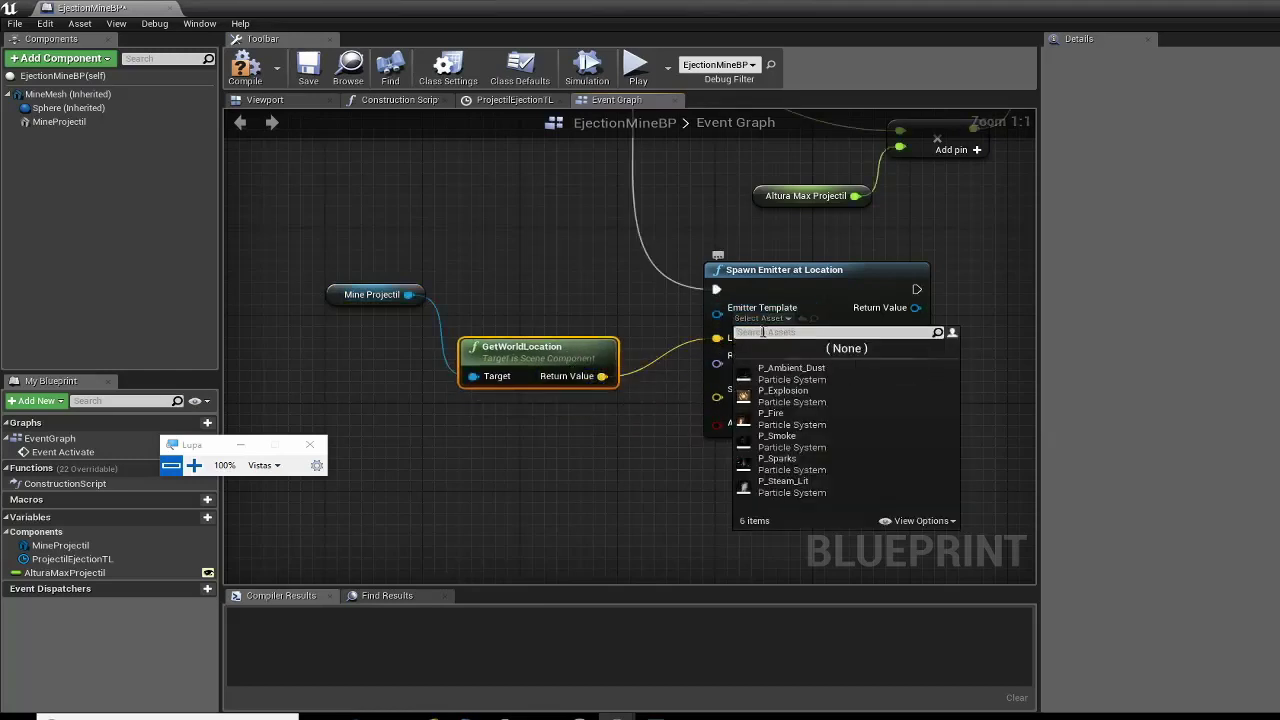
click(798, 400)
scroll(810, 365, up, 3)
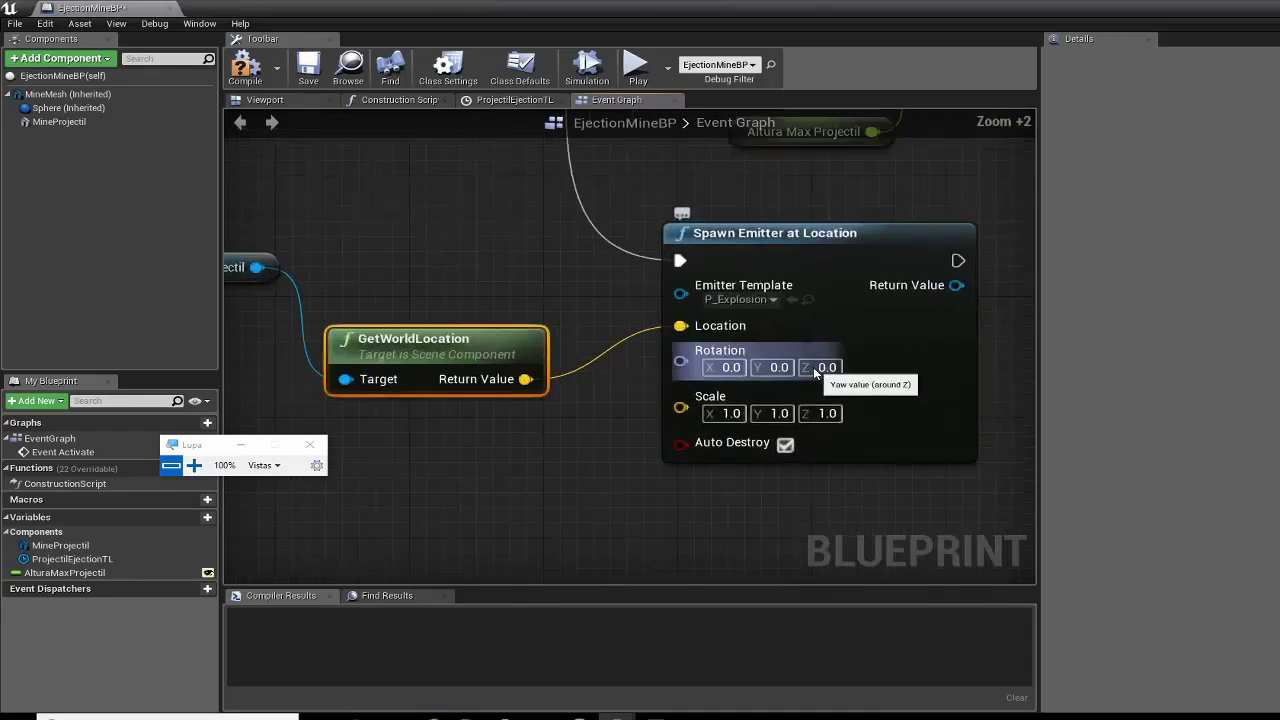
click(265, 67)
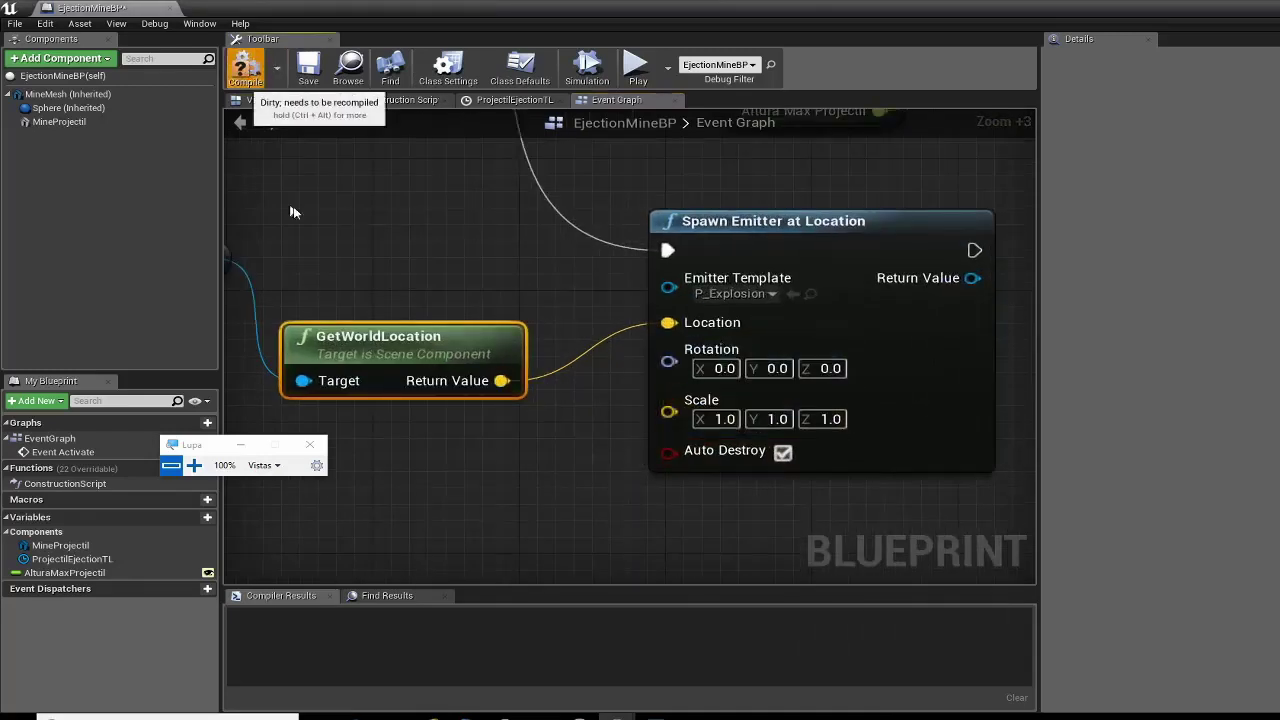
right_drag(466, 277, 288, 295)
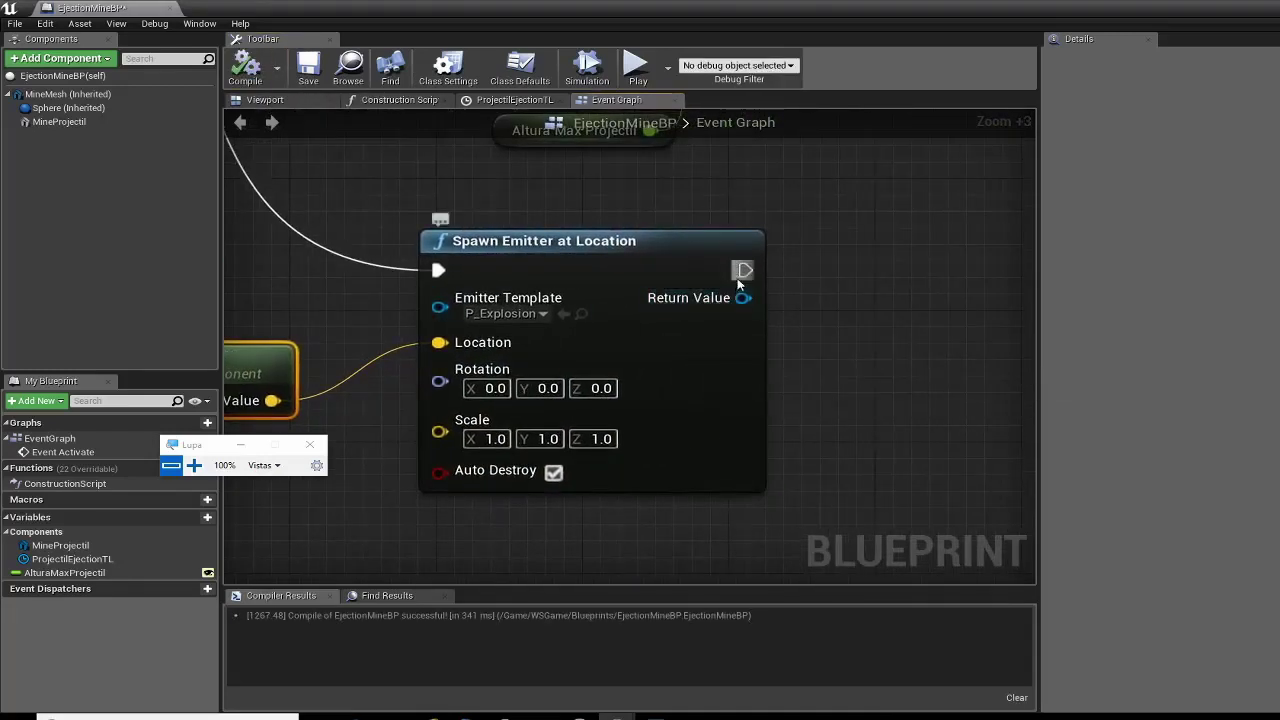
drag(745, 270, 872, 271)
Add DestroyActor after the P_Explosion emitter spawn, then compile and save EjectionMineBP.
text(des)
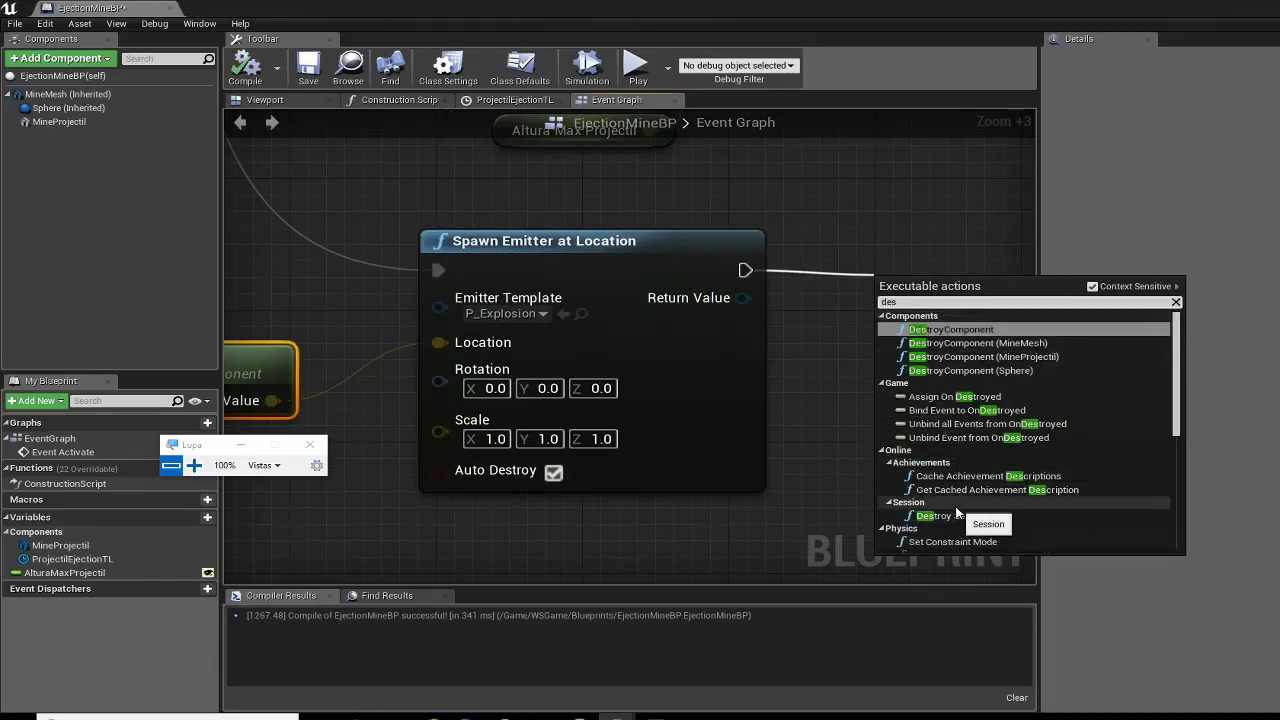
text(troy ac)
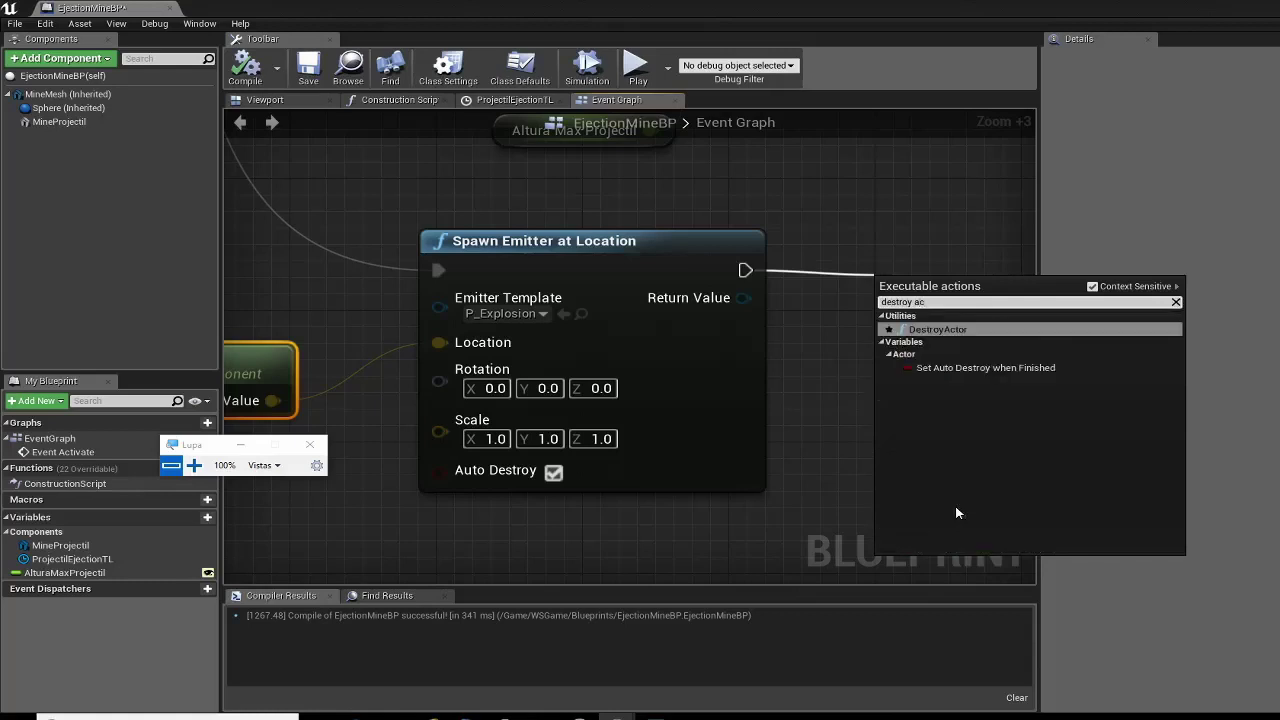
click(931, 329)
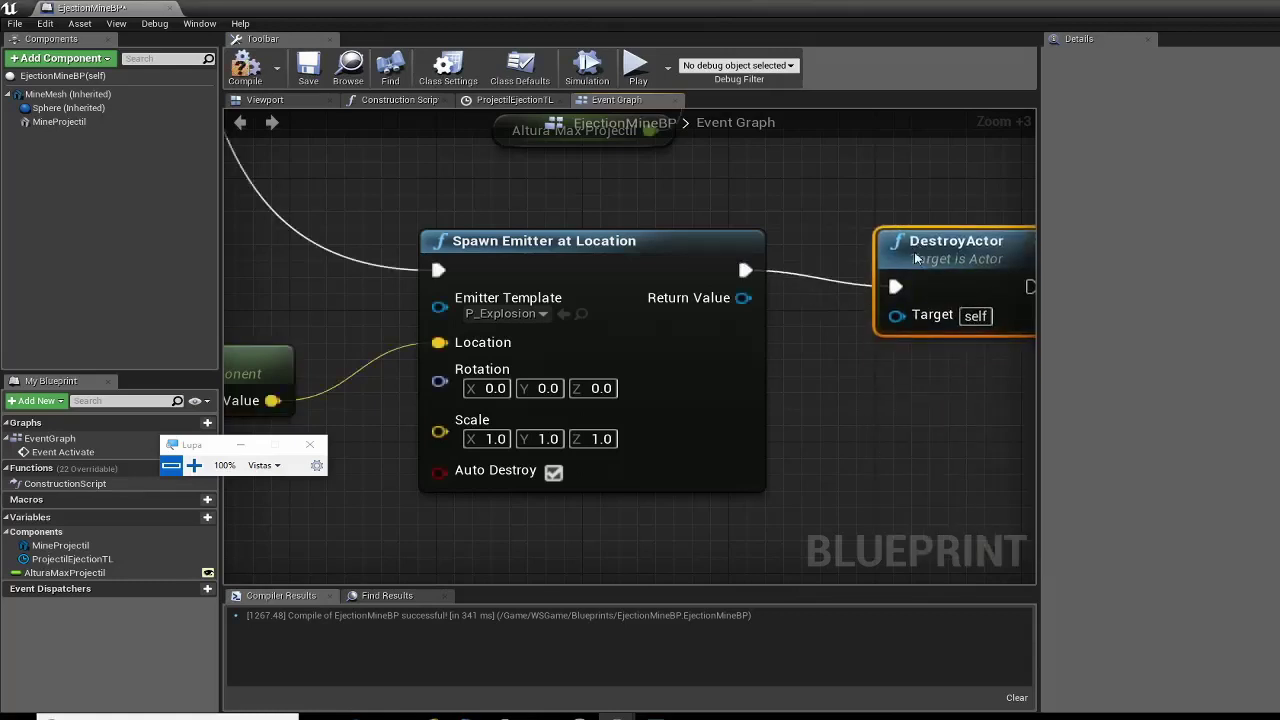
click(252, 78)
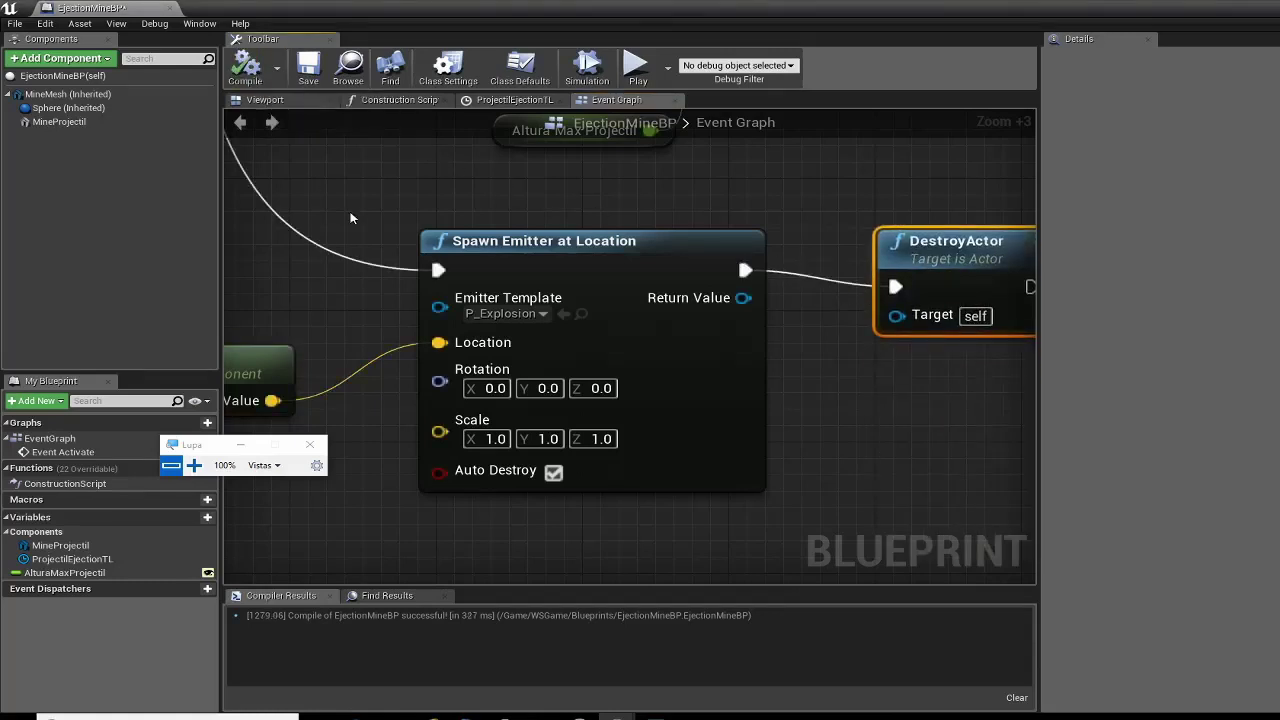
click(309, 72)
Play-test the level running the character forward, stop, and reopen EjectionMineBP.
key(alt+Tab)
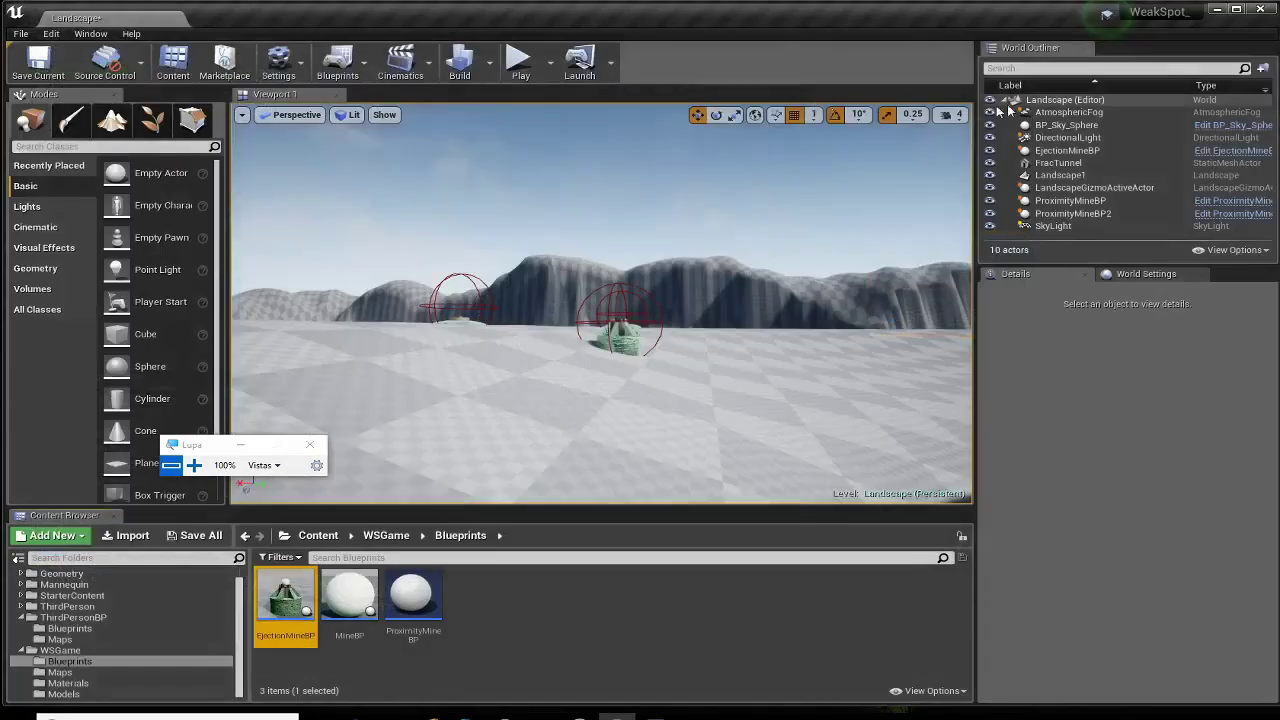
click(521, 62)
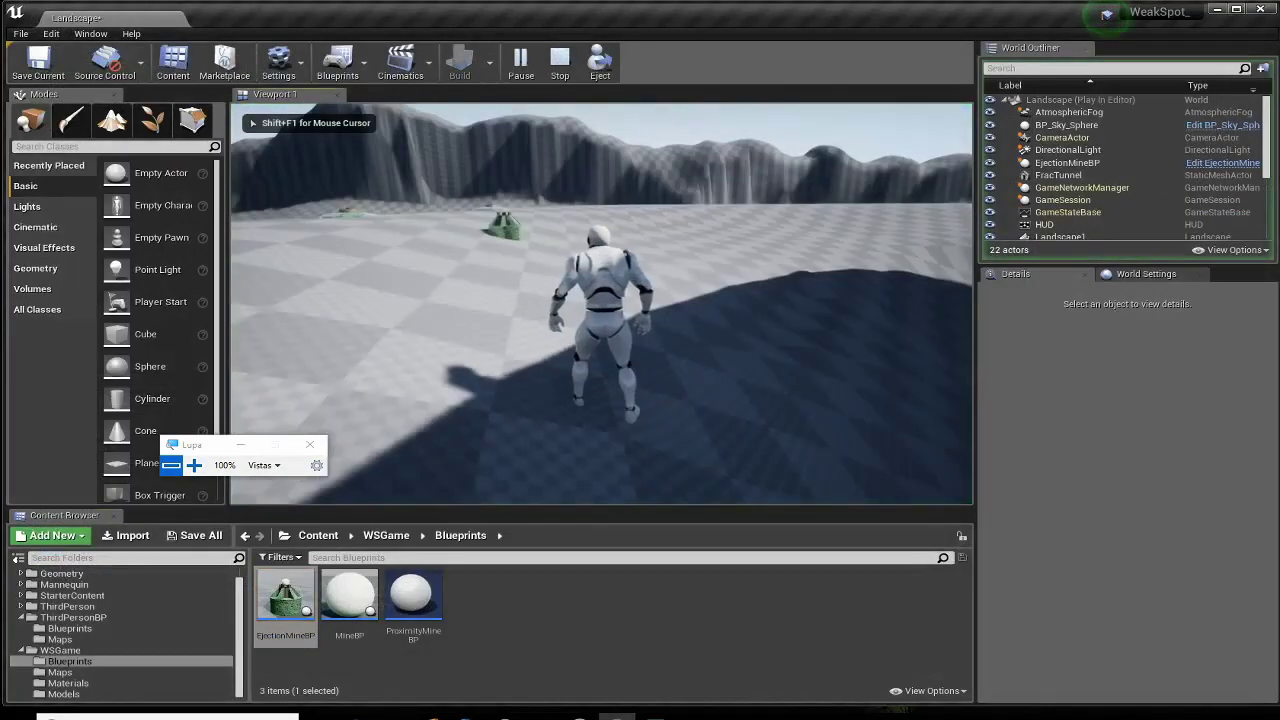
key(w)
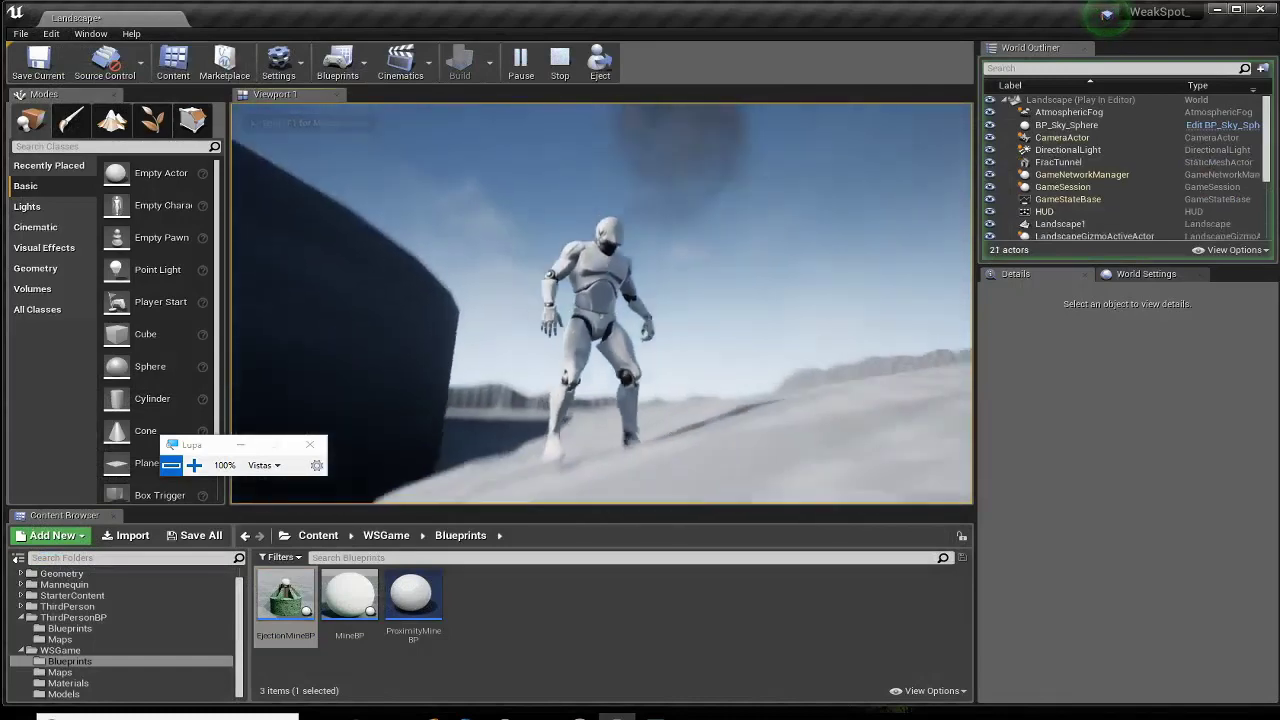
key(w)
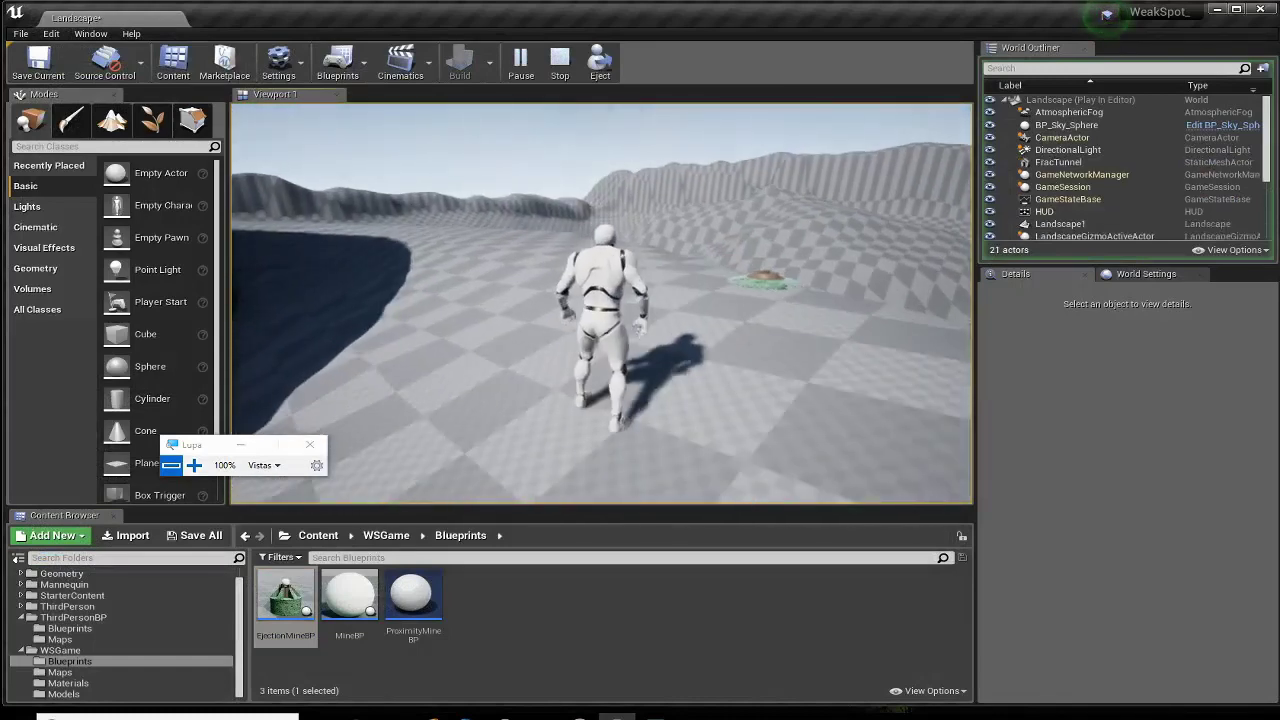
key(Escape)
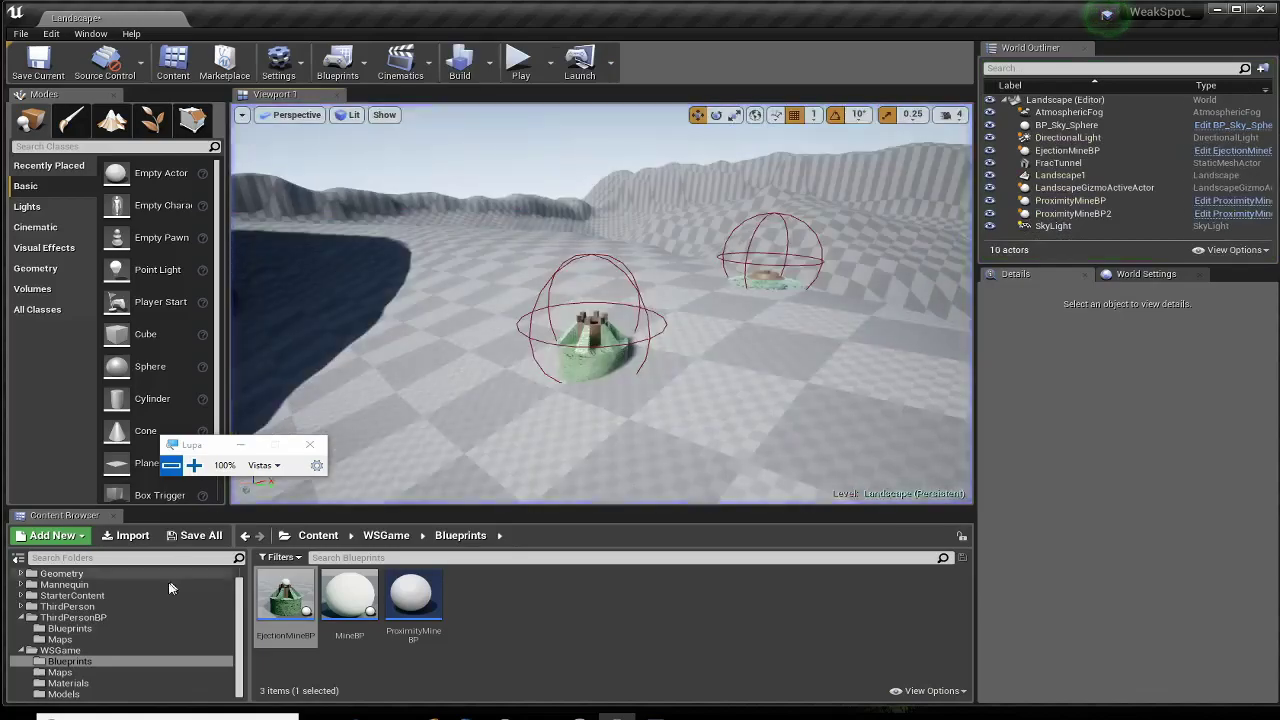
double_click(282, 598)
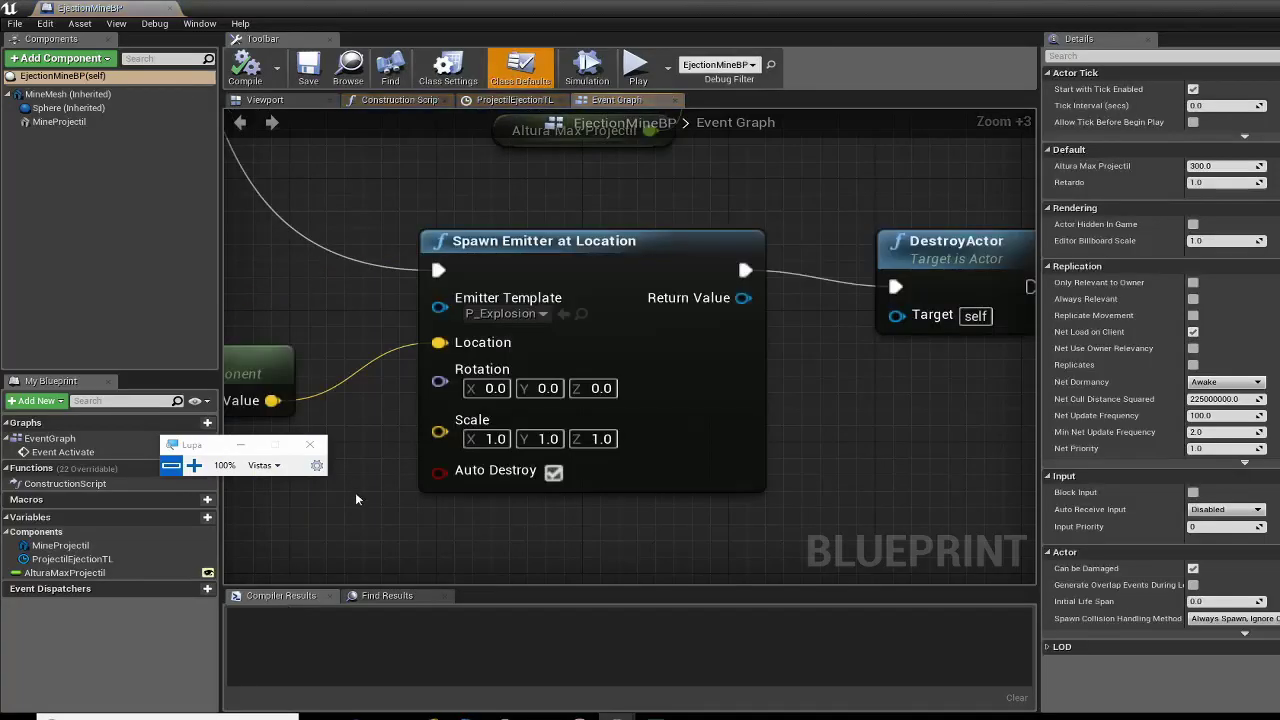
Delete the DestroyActor node from EjectionMineBP's Event Graph.
right_drag(320, 300, 513, 383)
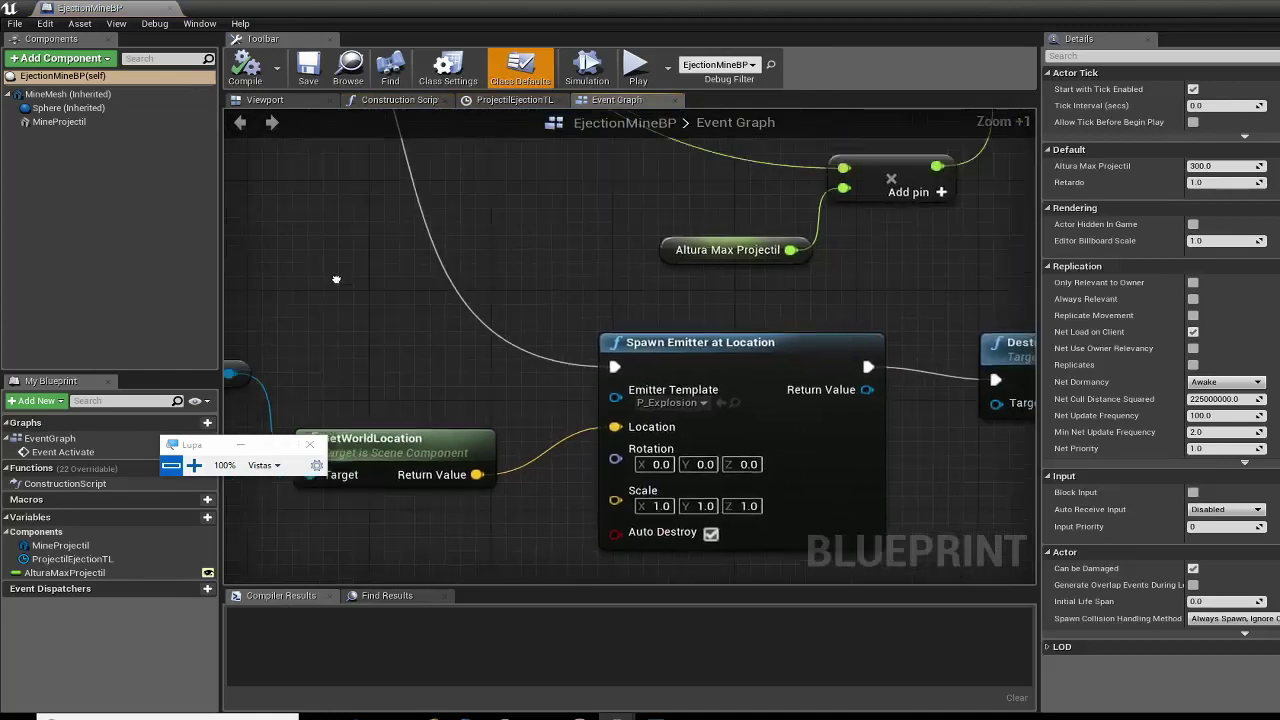
mouse_move(401, 309)
right_down()
mouse_move(524, 465)
mouse_move(256, 300)
right_up()
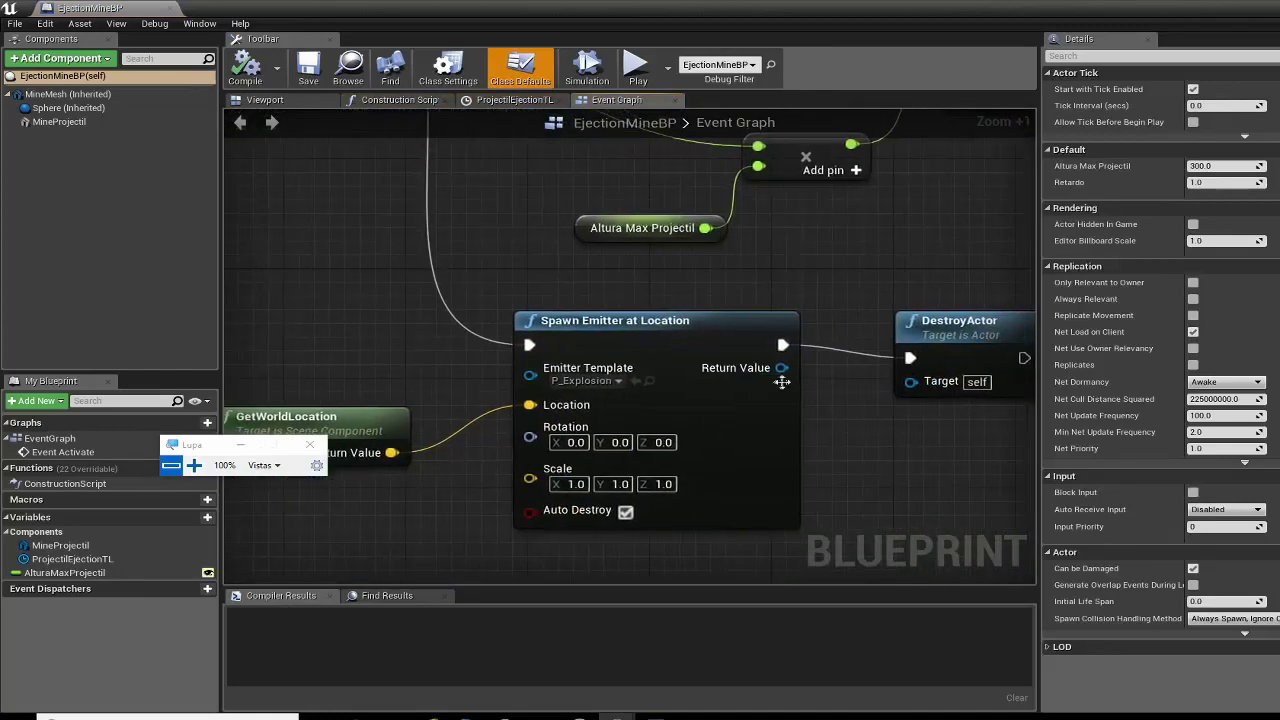
right_drag(851, 337, 594, 334)
drag(594, 334, 636, 305)
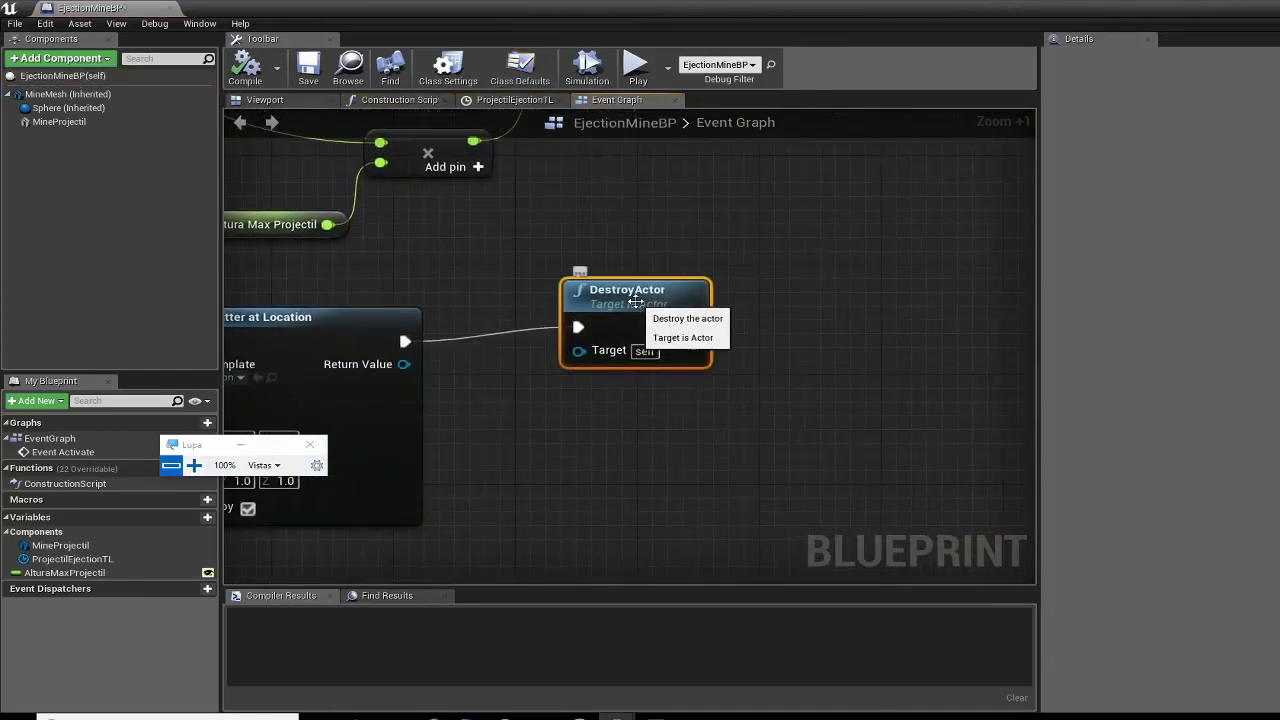
key(Delete)
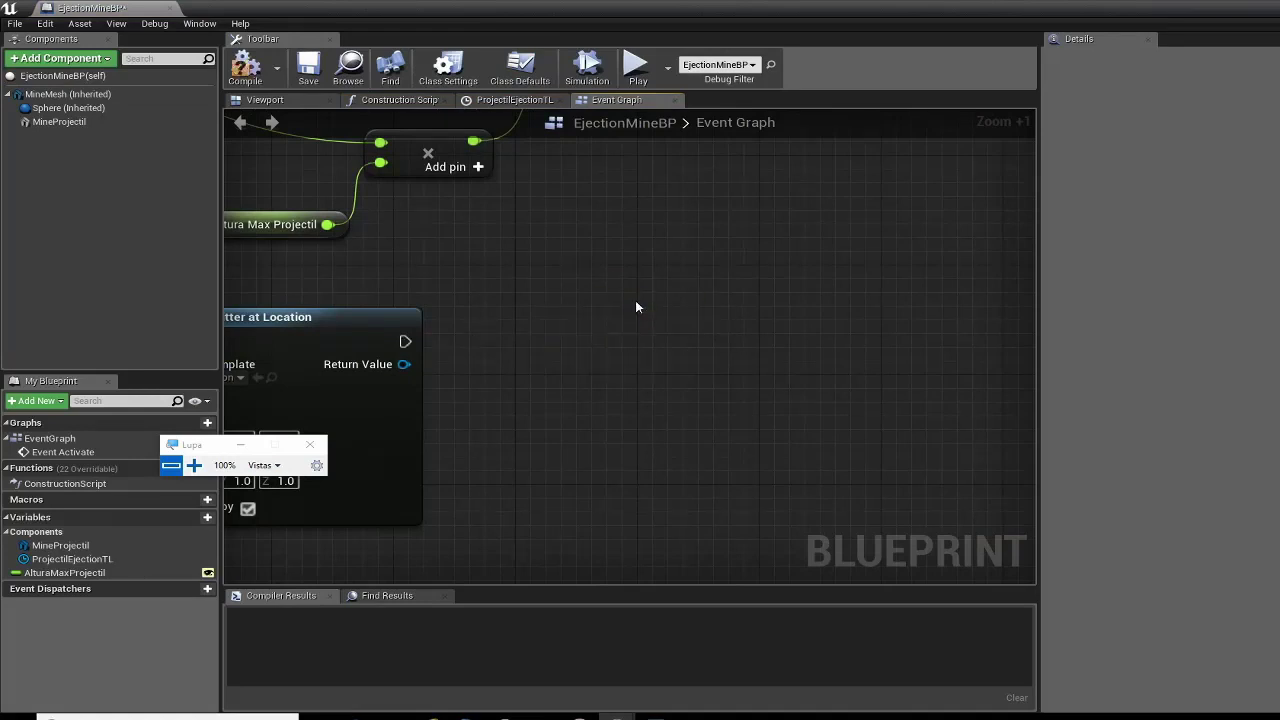
Add a Mine Projectil getter feeding a new DestroyComponent node.
drag(63, 125, 566, 372)
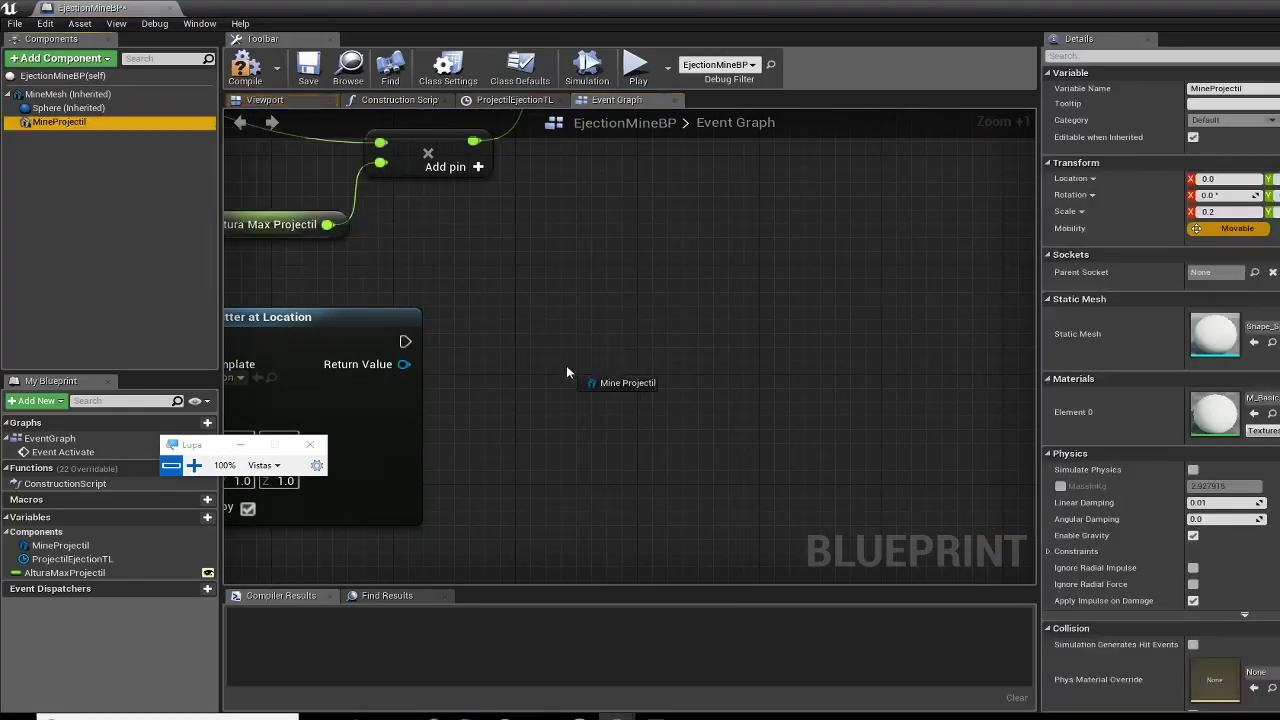
drag(499, 462, 508, 463)
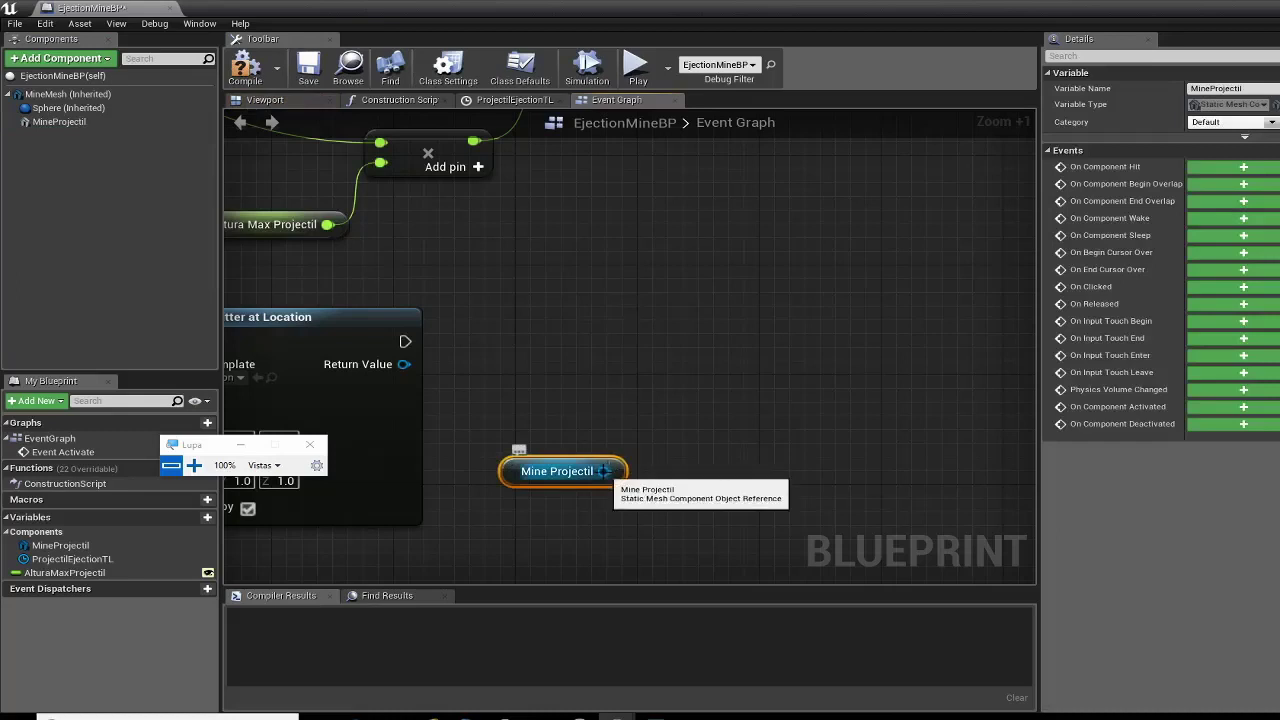
drag(605, 471, 690, 342)
text(destroy)
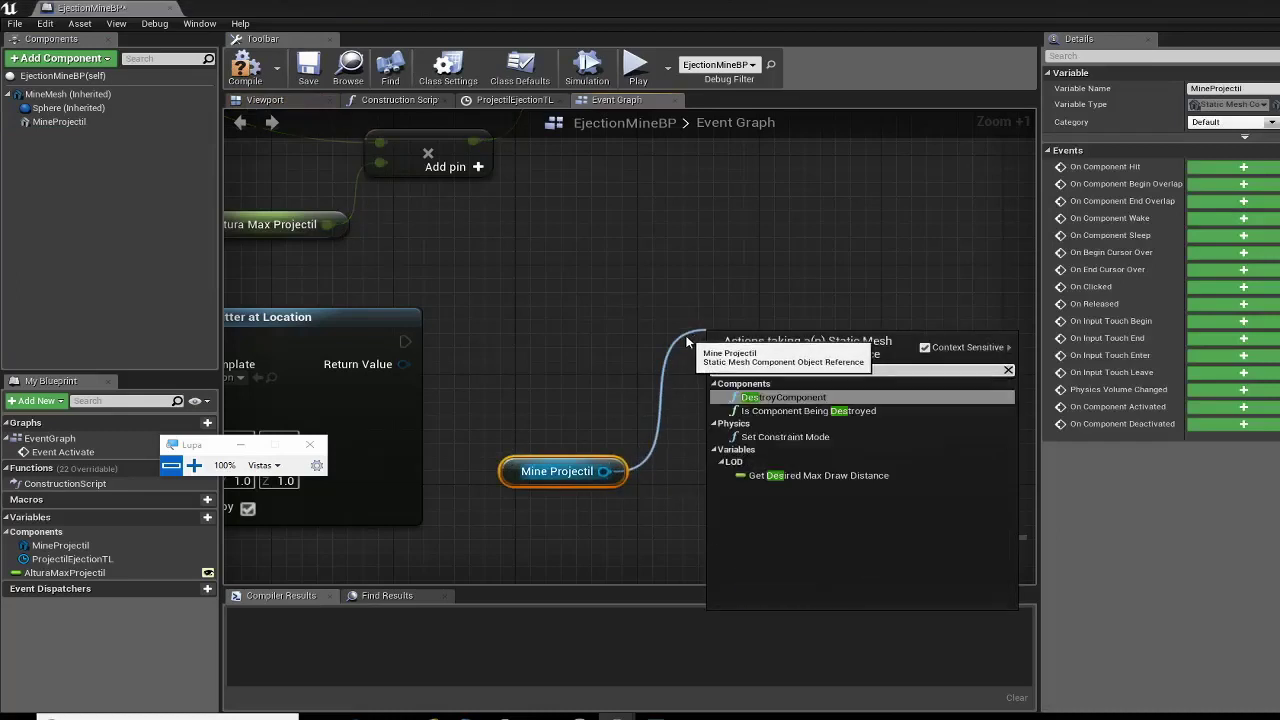
click(772, 397)
drag(754, 348, 661, 328)
Run DestroyComponent after Spawn Emitter at Location, then compile and save.
drag(405, 341, 480, 352)
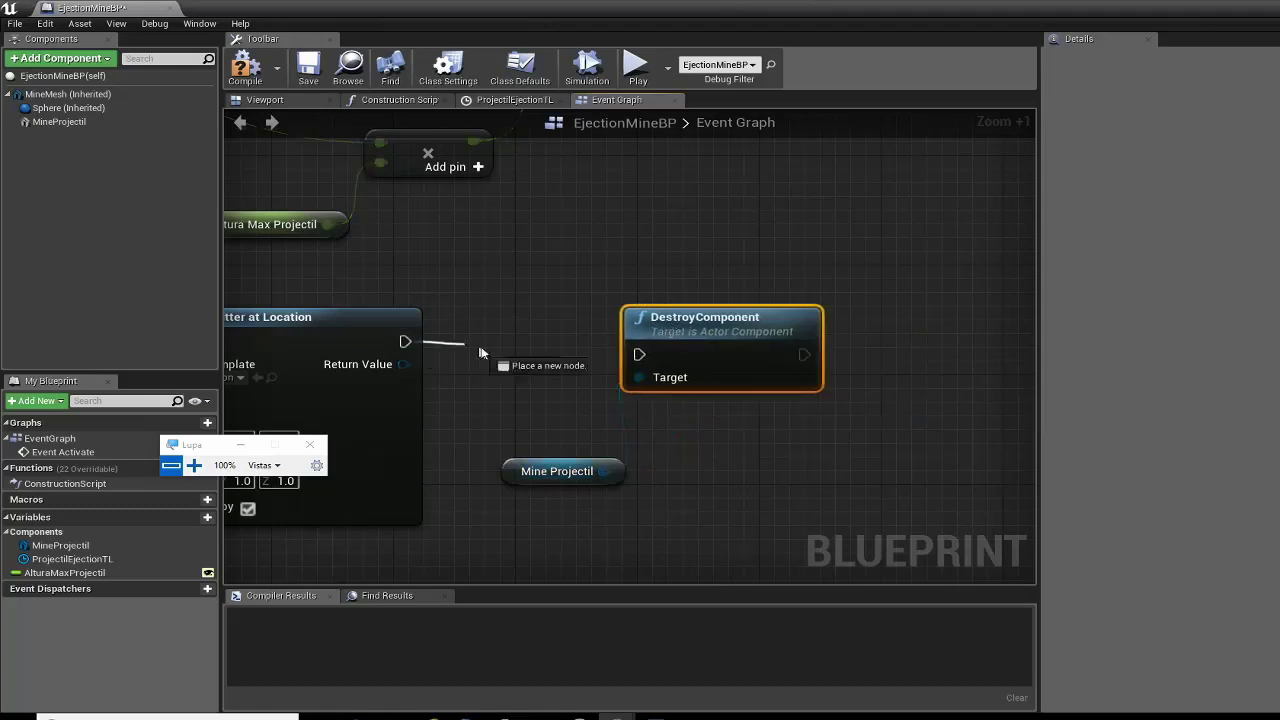
drag(638, 350, 639, 354)
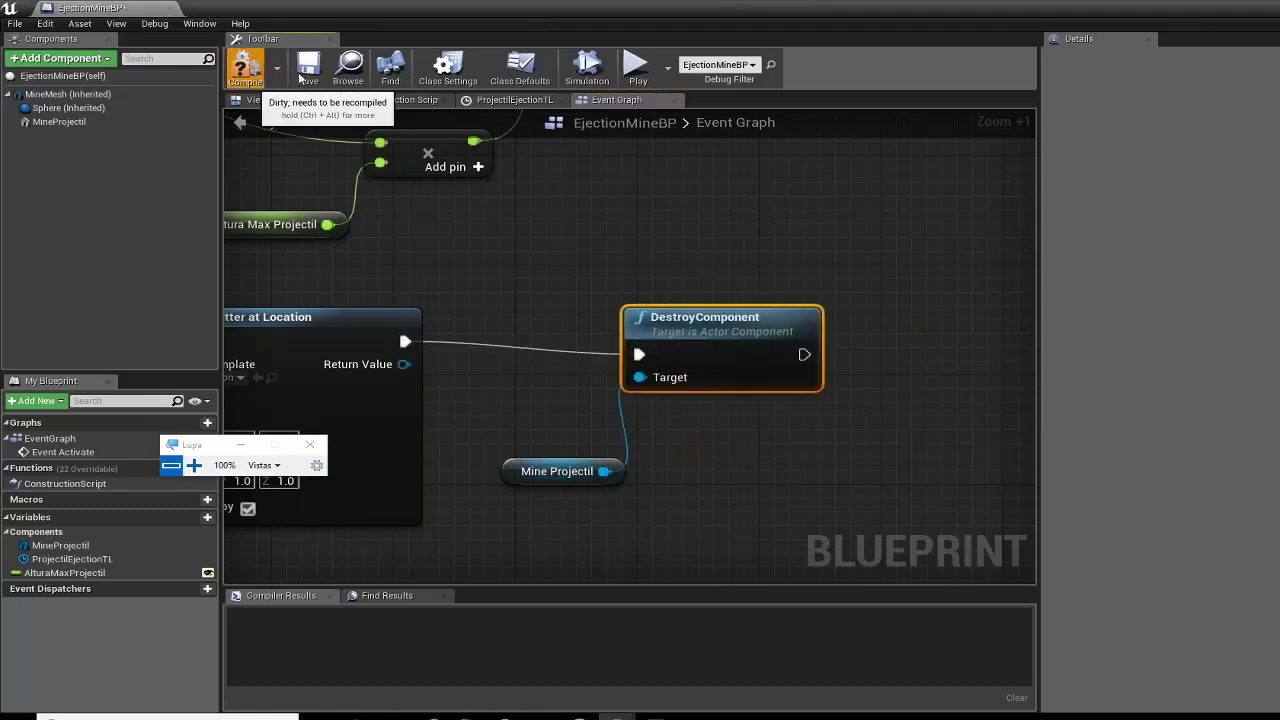
click(252, 68)
click(309, 70)
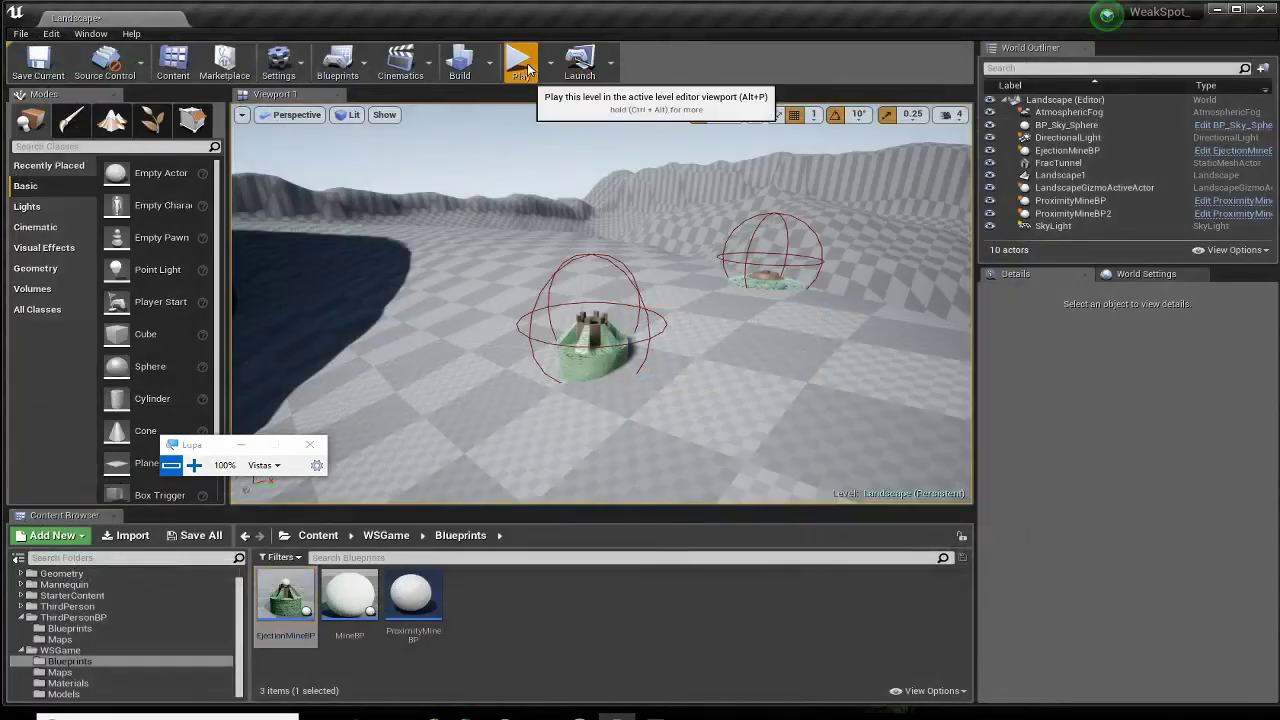
Play the level and walk the character onto the ejection mine to trigger the explosion.
click(520, 63)
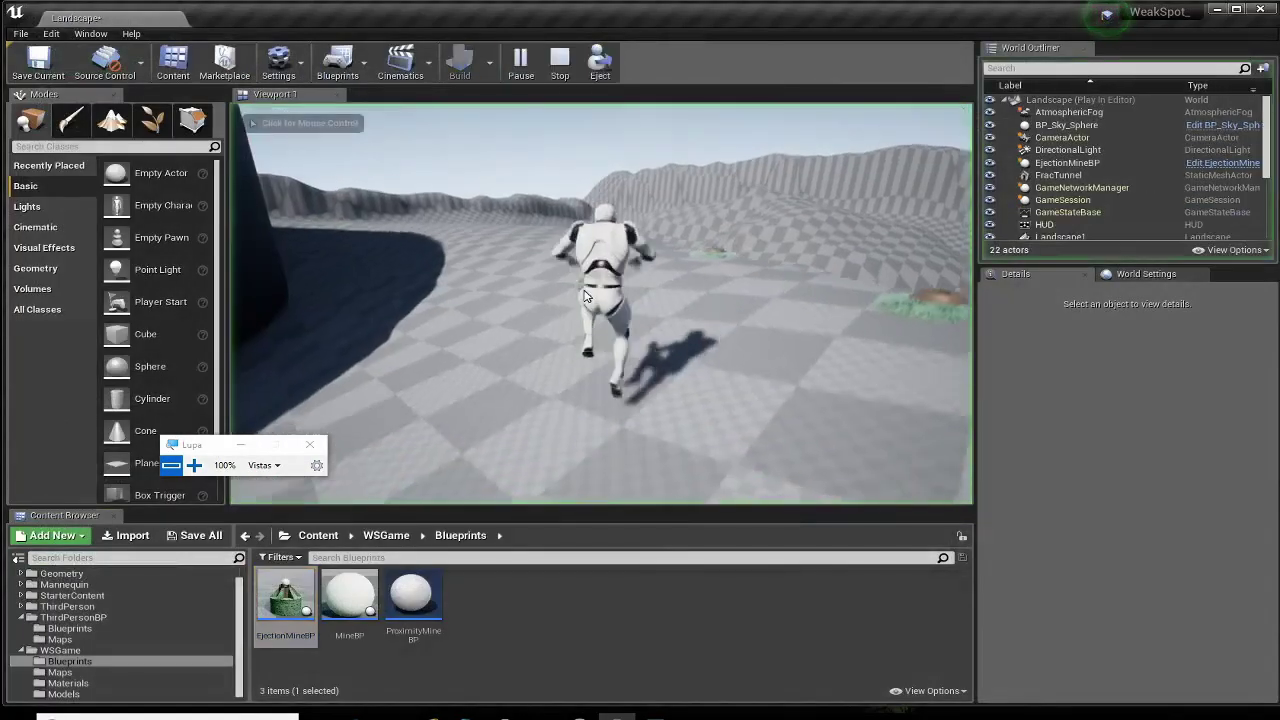
key(w)
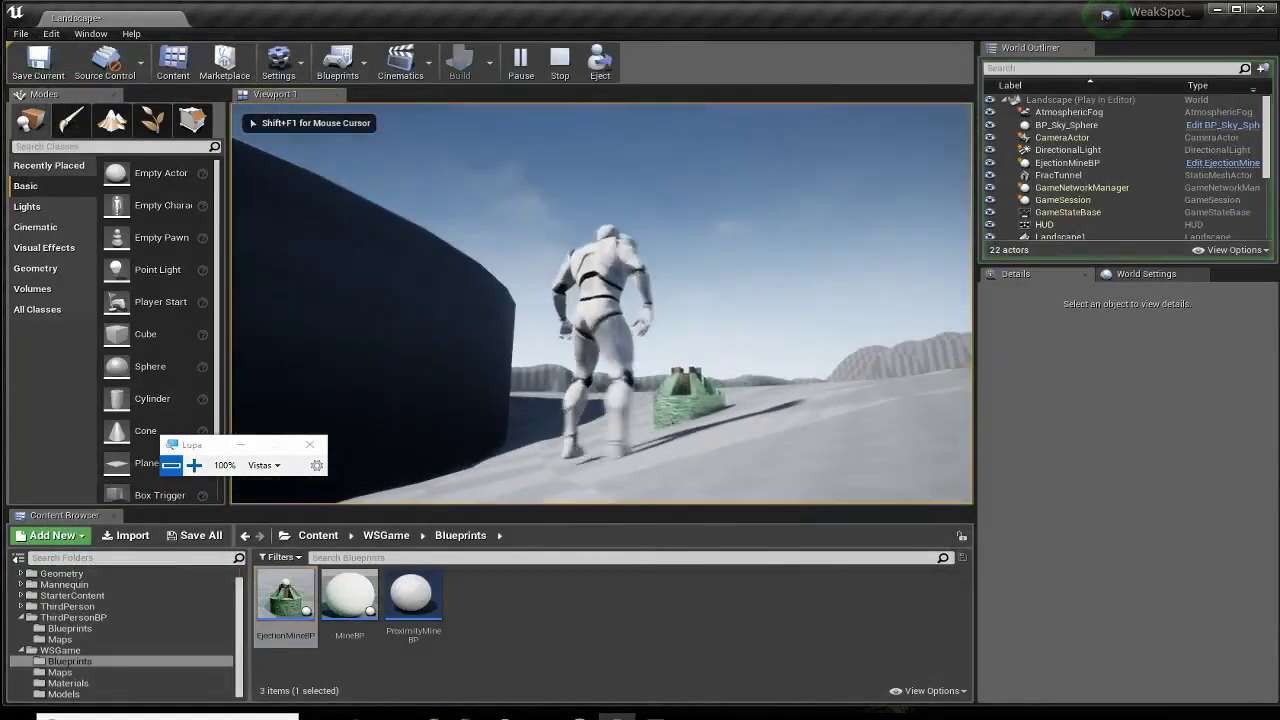
key(w)
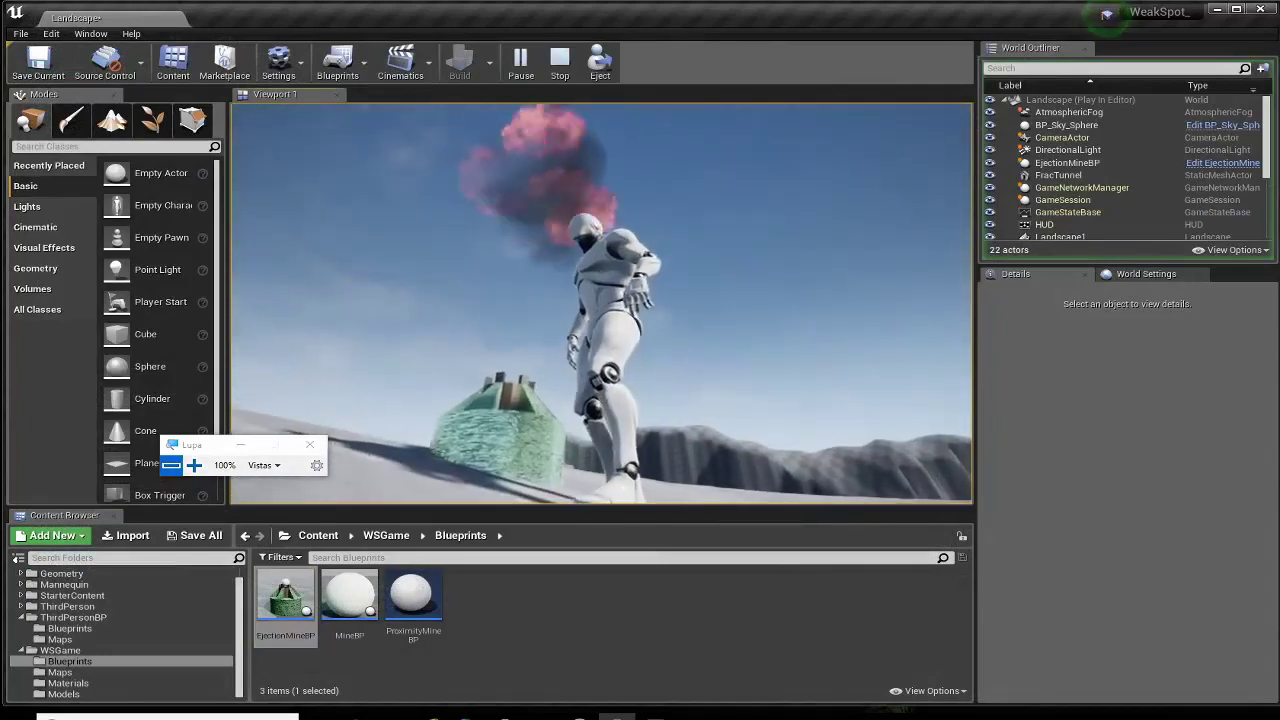
key(w)
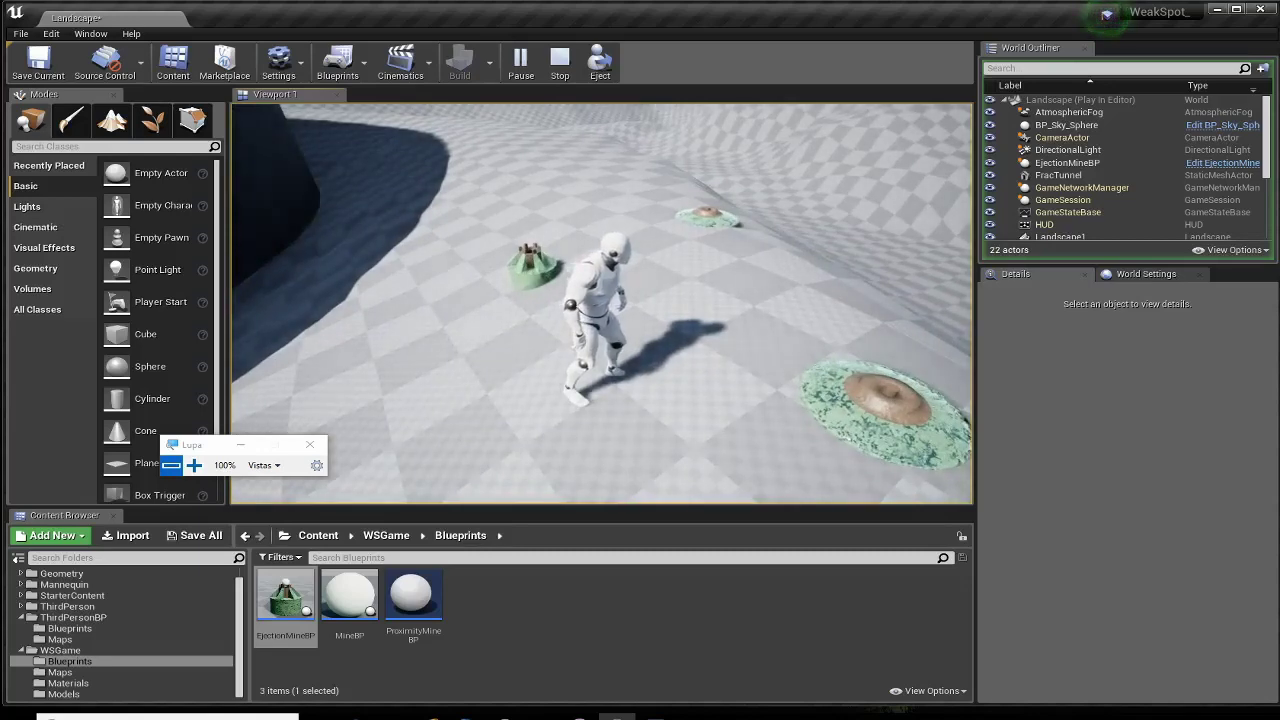
key(w)
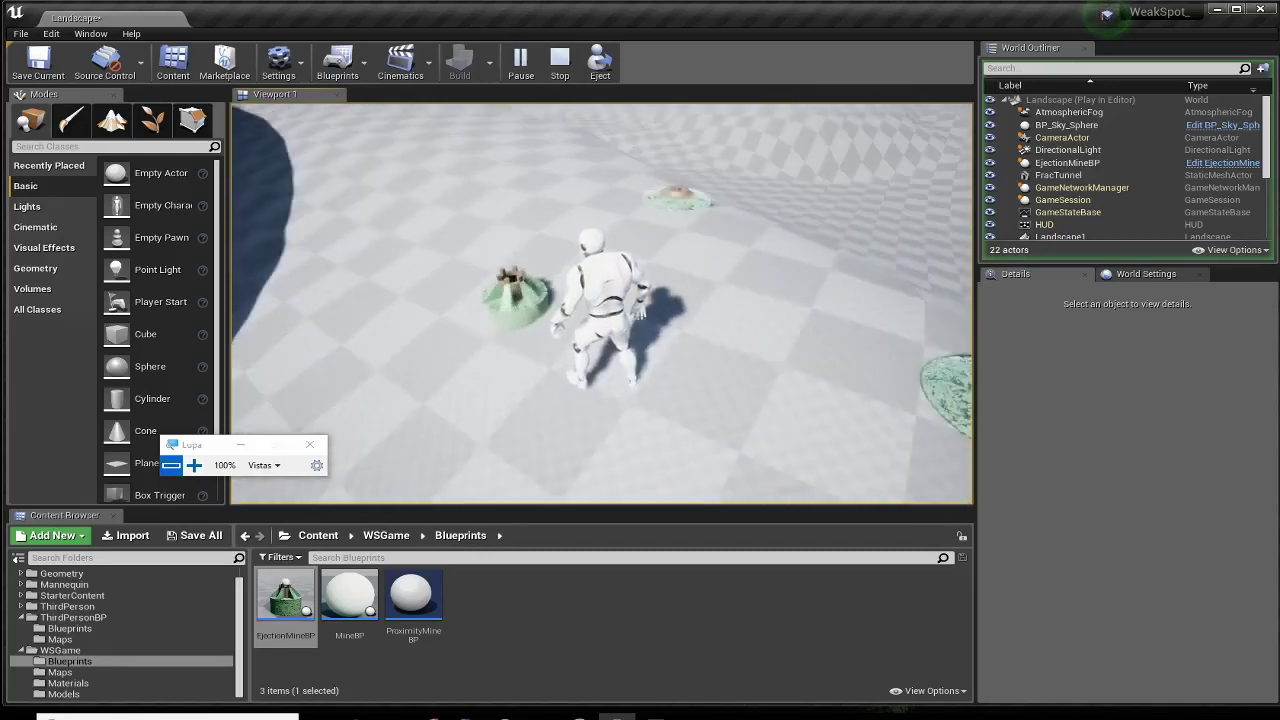
key(w)
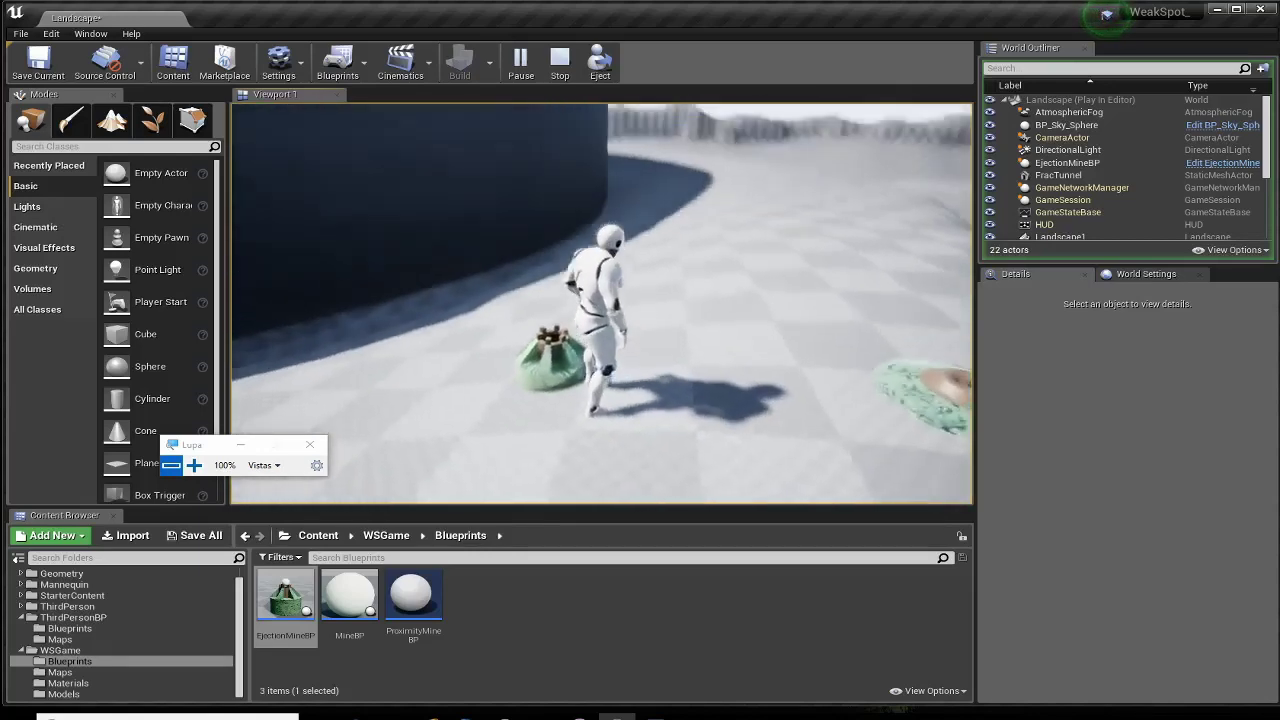
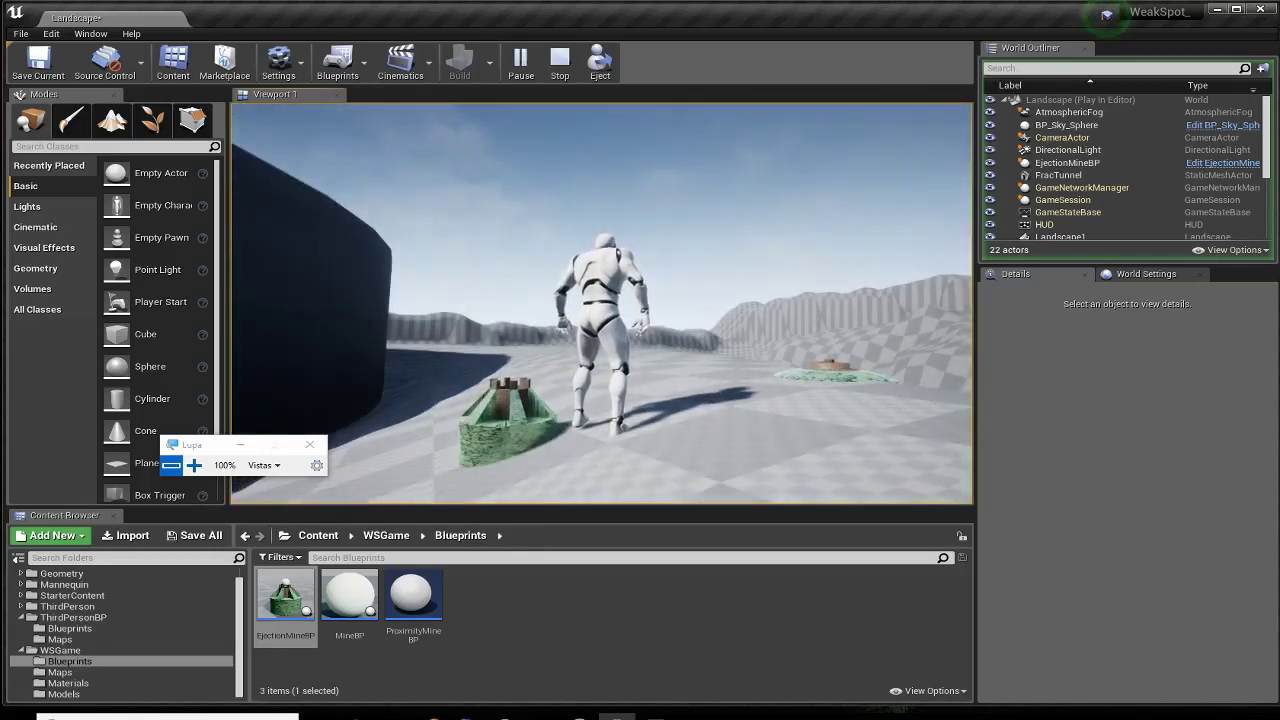
Walk the character back toward the camera, then stop the Play-in-Editor session with Esc.
key(s)
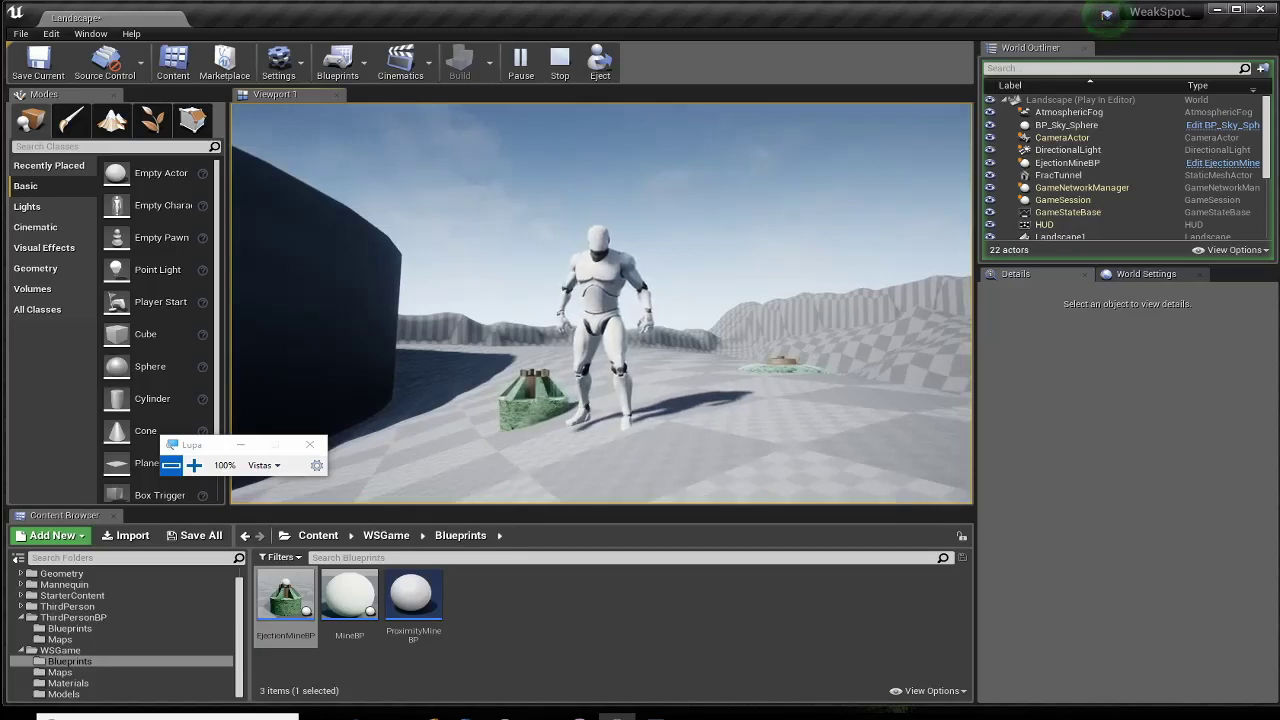
key(Escape)
Open EjectionMineBP, check the MineMesh preview, then locate Spawn Emitter at Location in the Event Graph.
double_click(275, 612)
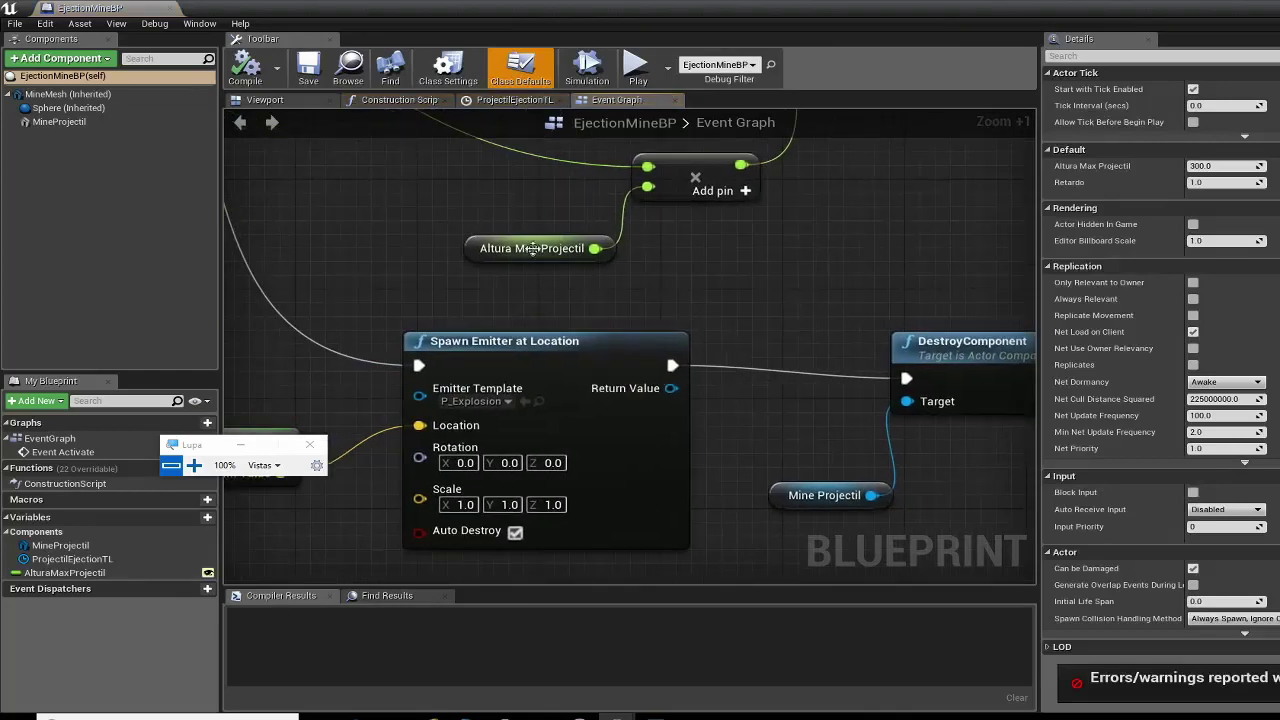
click(266, 100)
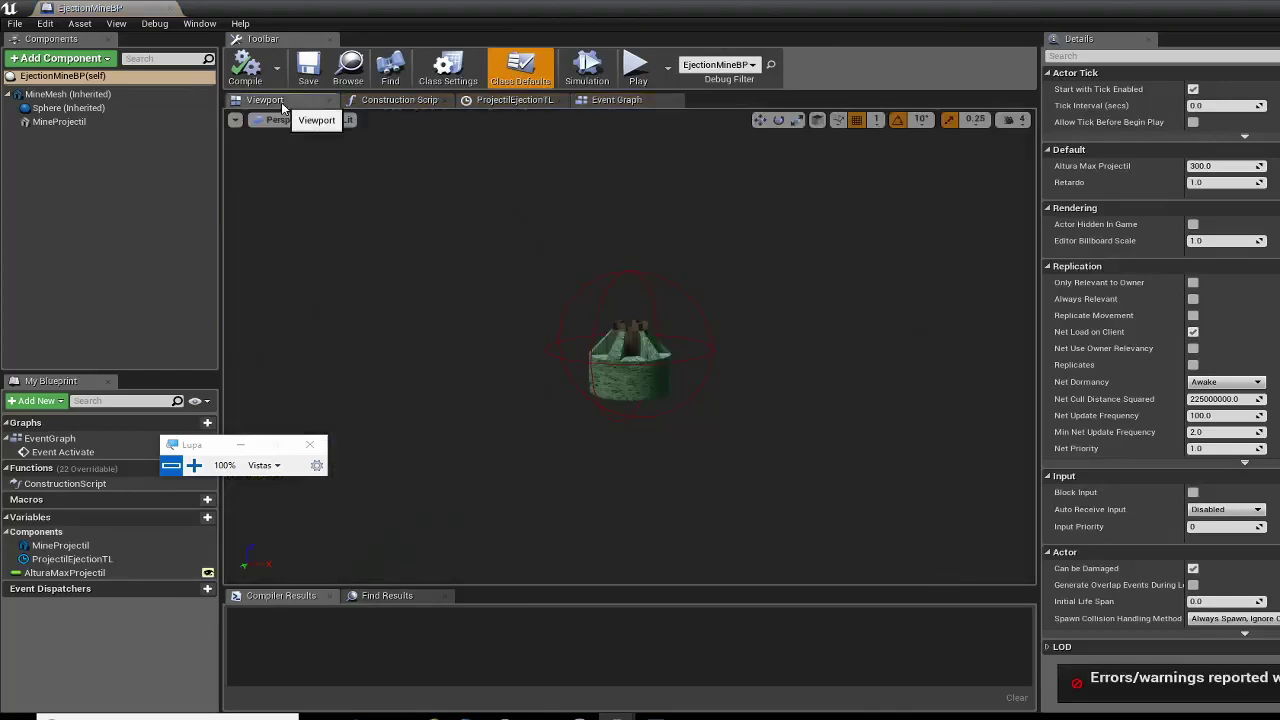
click(78, 94)
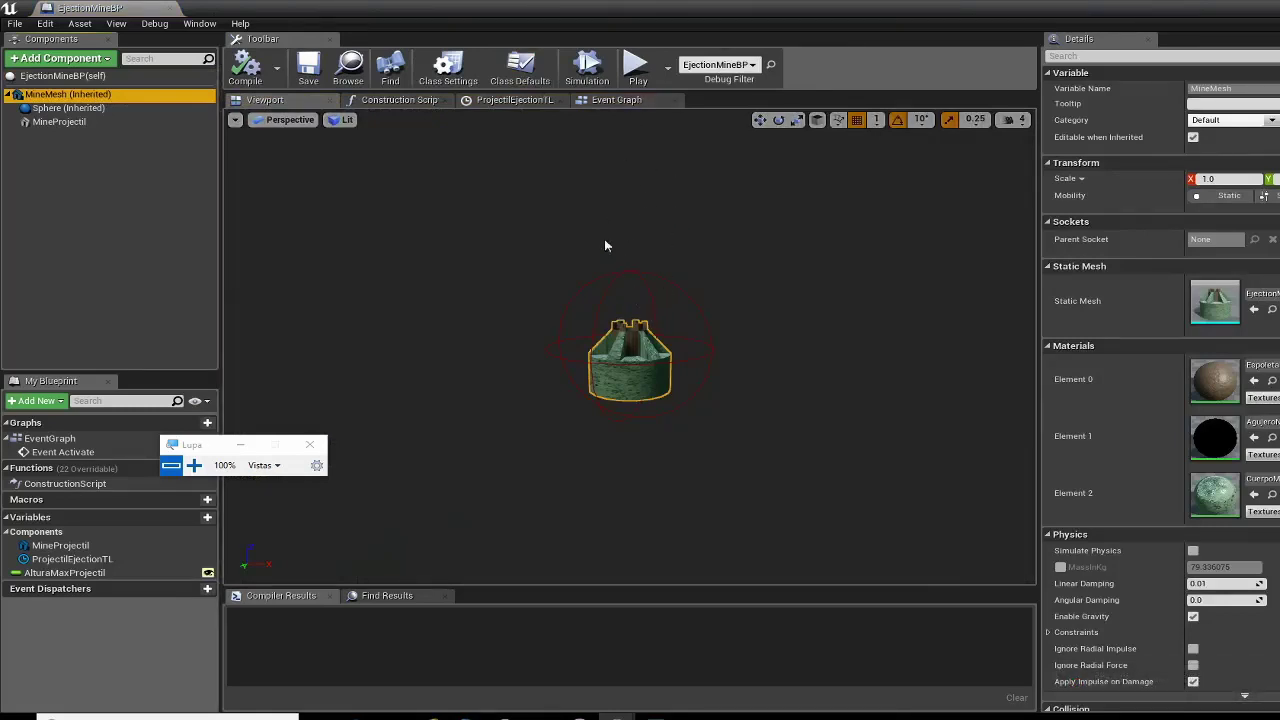
click(616, 99)
right_drag(530, 297, 587, 272)
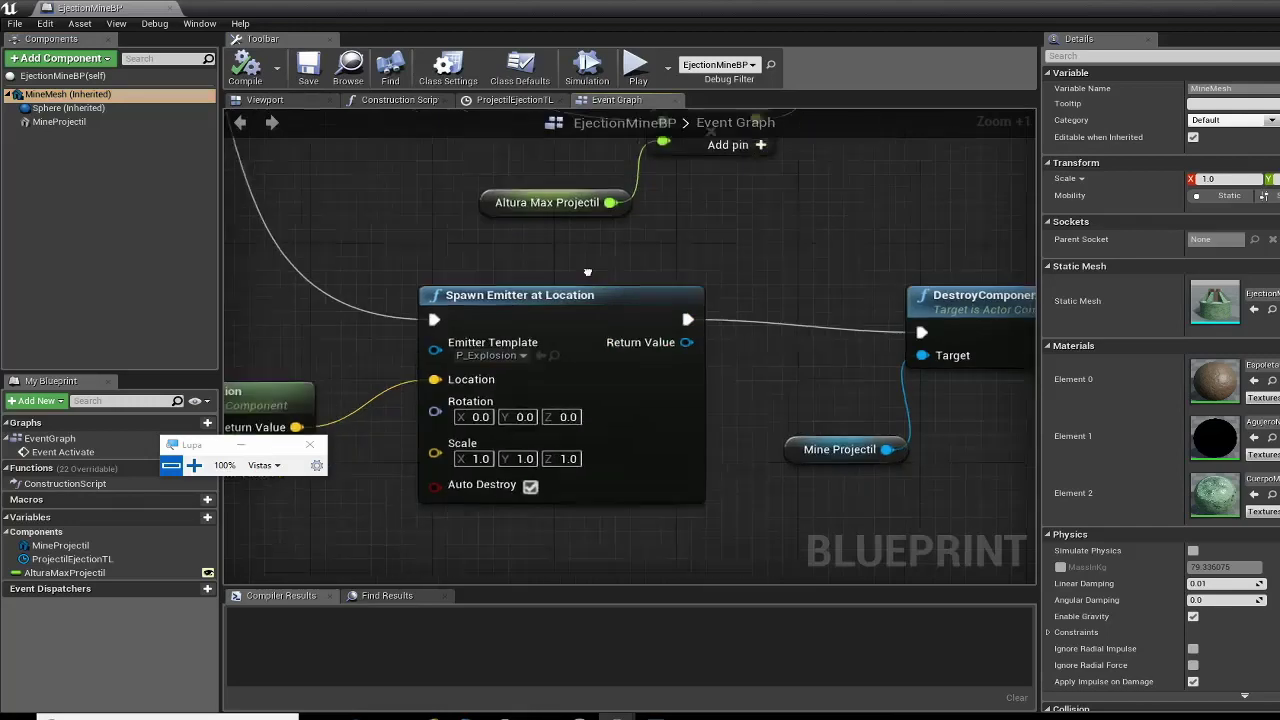
scroll(587, 272, down, 1)
scroll(587, 272, down, 1)
click(513, 297)
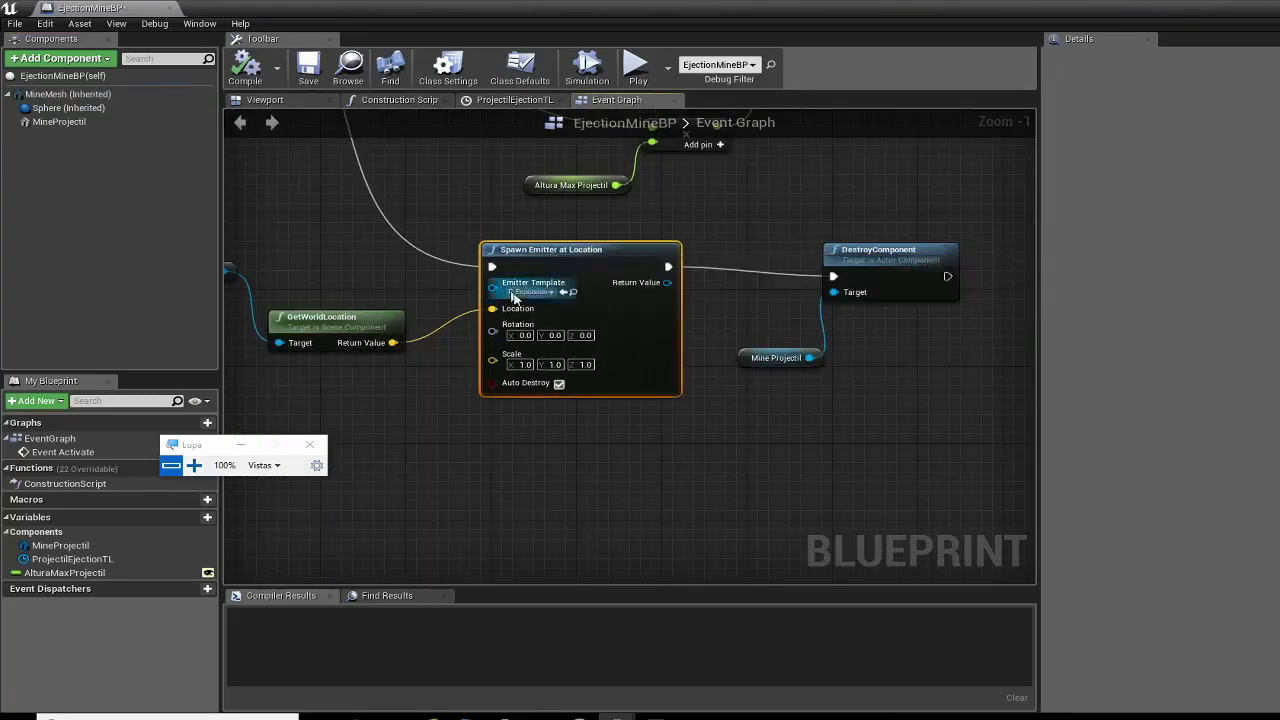
right_drag(668, 443, 536, 455)
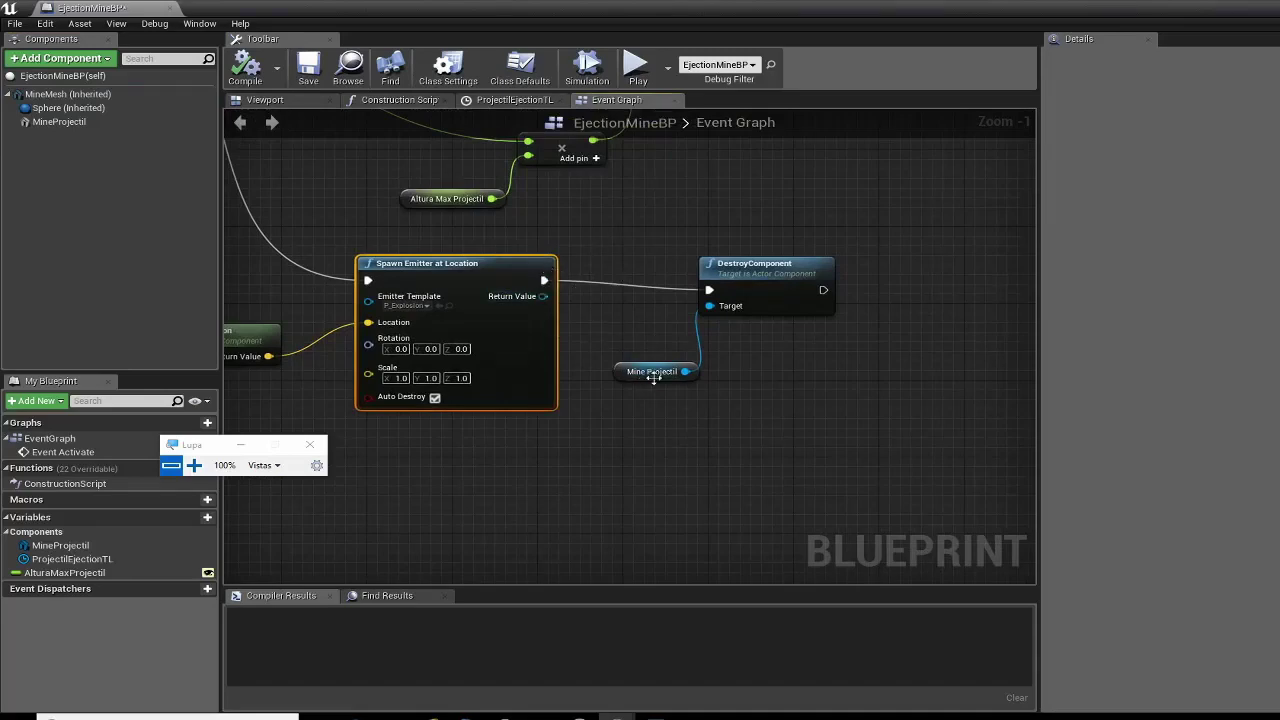
mouse_move(332, 384)
right_down()
mouse_move(498, 411)
mouse_move(359, 399)
right_up()
Break Spawn Emitter's execution link to DestroyComponent and pull a new execution wire from it.
mouse_move(607, 416)
mouse_down()
mouse_move(772, 274)
mouse_move(1033, 291)
mouse_up()
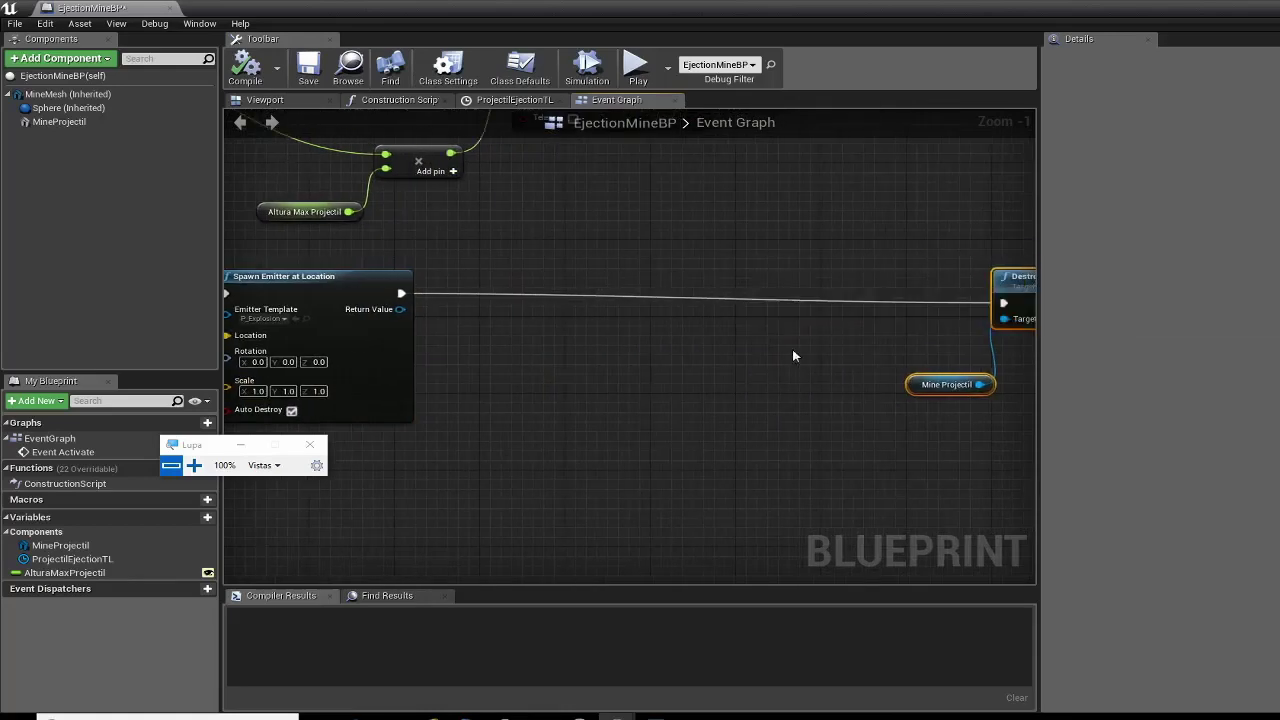
mouse_move(714, 395)
right_down()
mouse_move(607, 413)
mouse_move(720, 418)
right_up()
scroll(579, 350, up, 1)
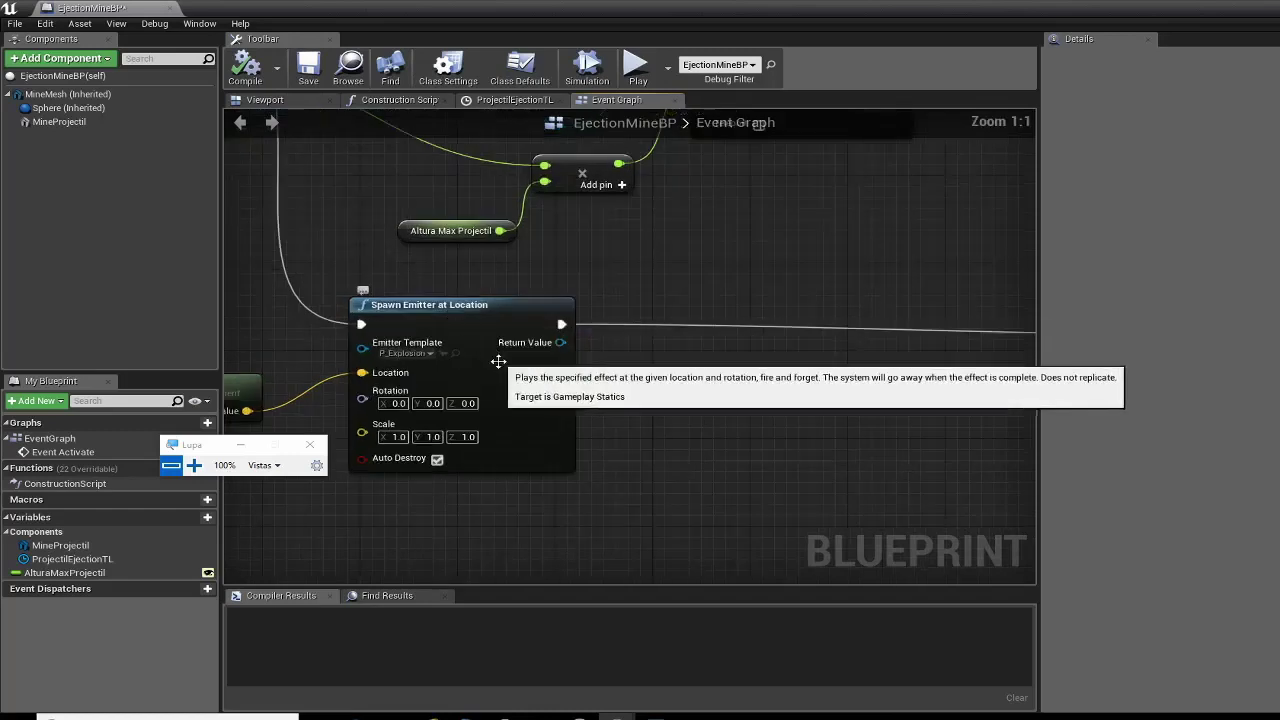
scroll(575, 345, up, 1)
scroll(574, 340, up, 2)
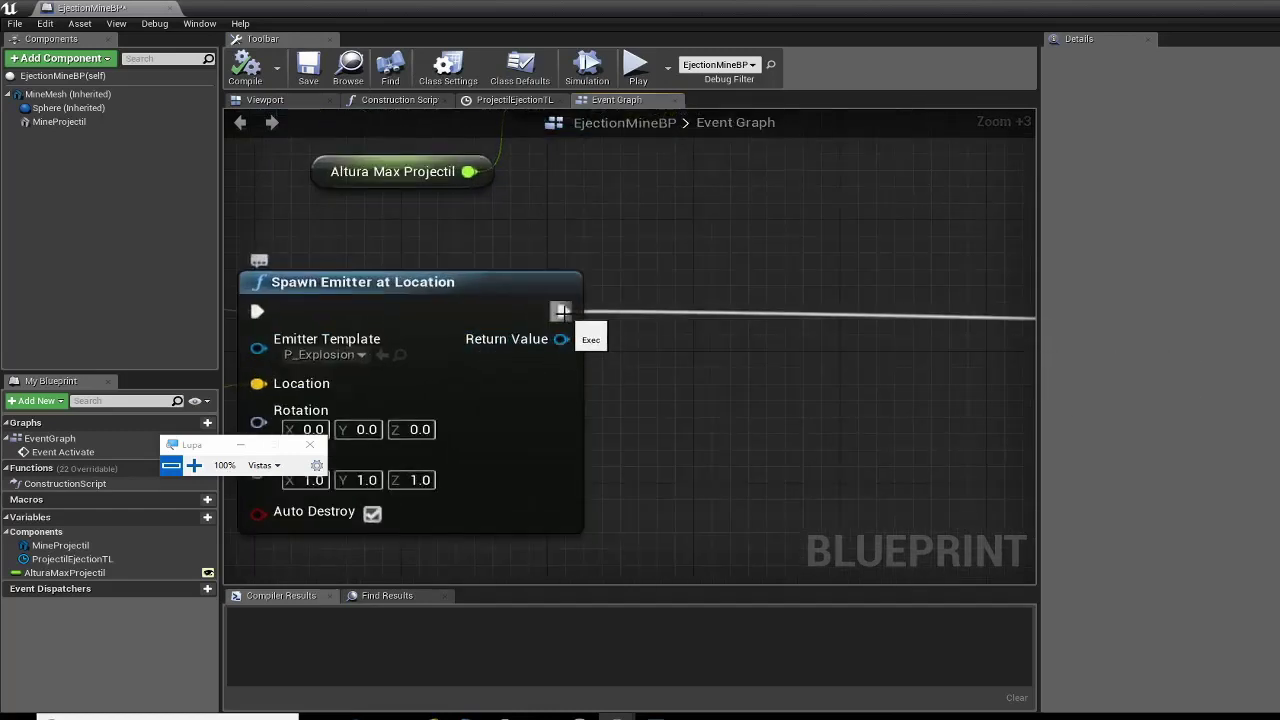
alt+click(561, 311)
right_drag(674, 389, 657, 373)
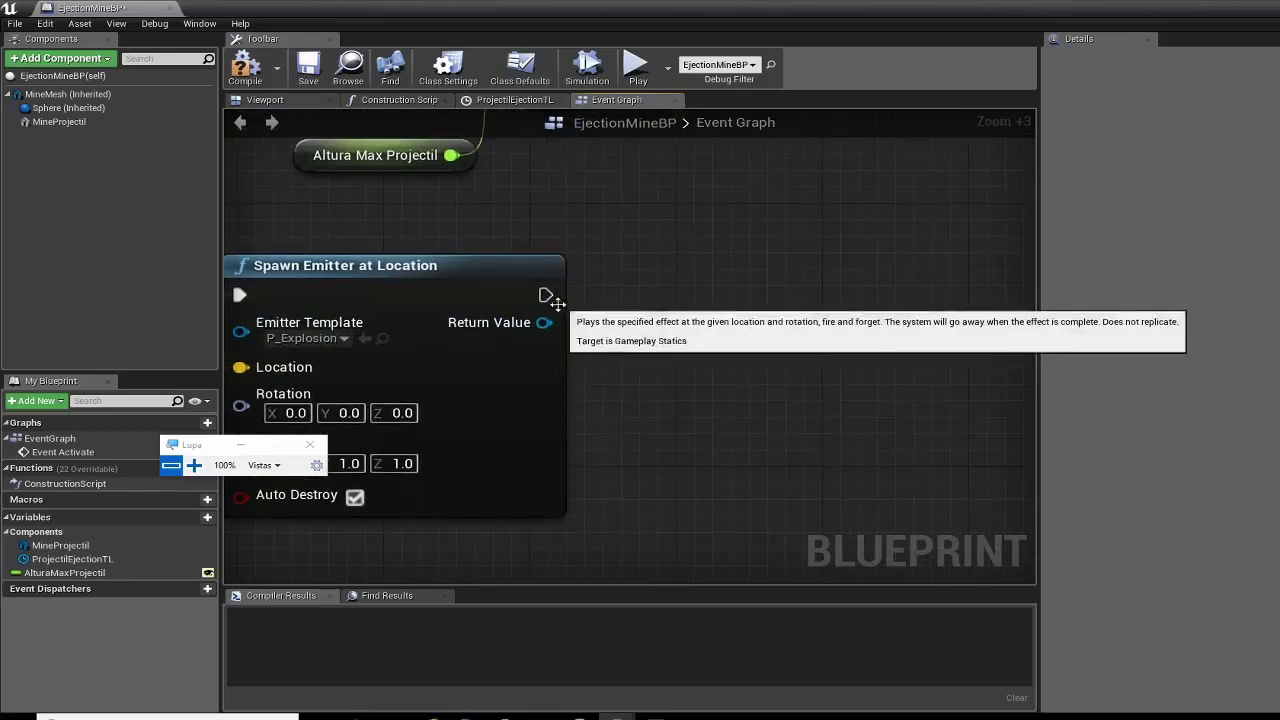
drag(545, 295, 720, 298)
Add a second Spawn Emitter at Location node via 'spawn e' and move Mine Projectil lower-left.
text(sp)
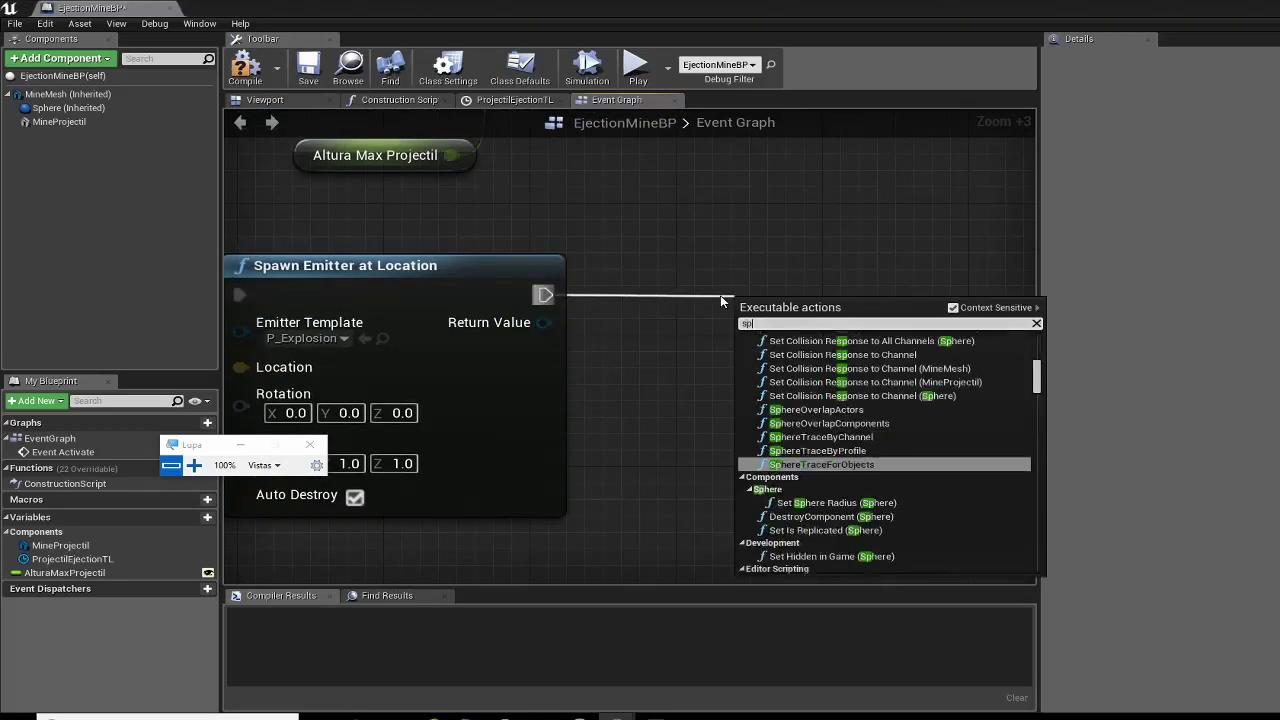
text(awn e)
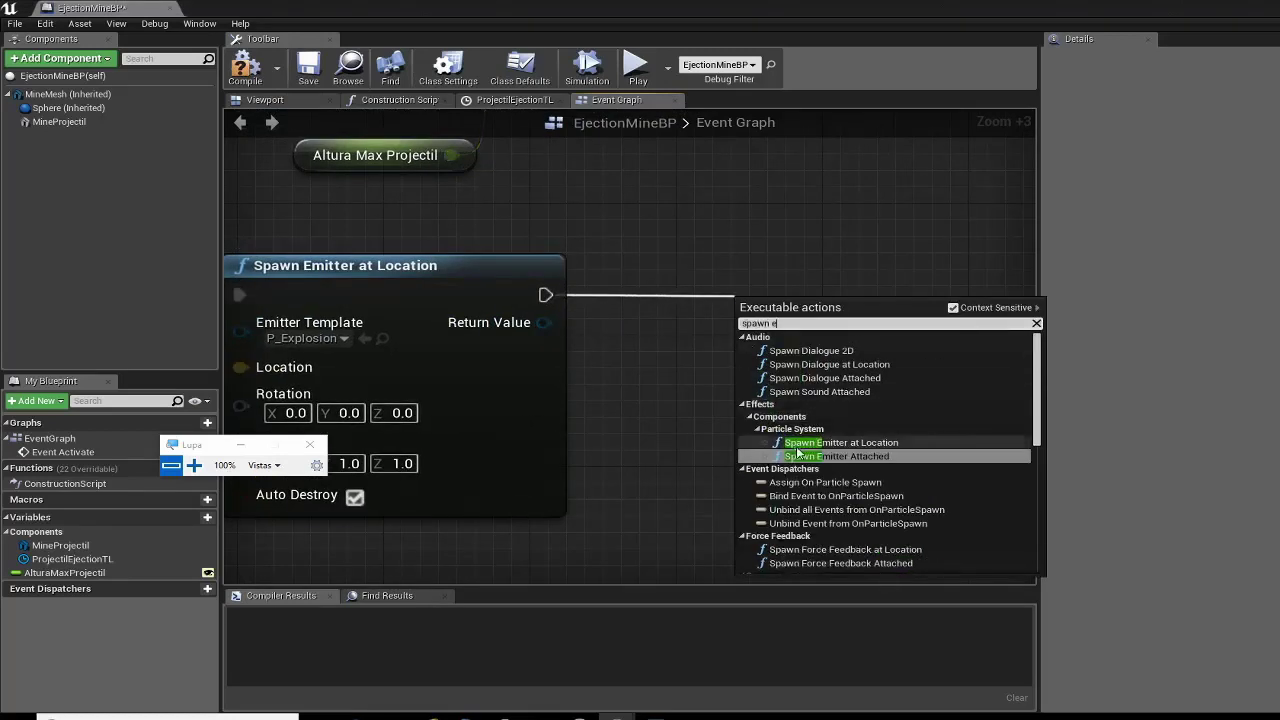
click(805, 443)
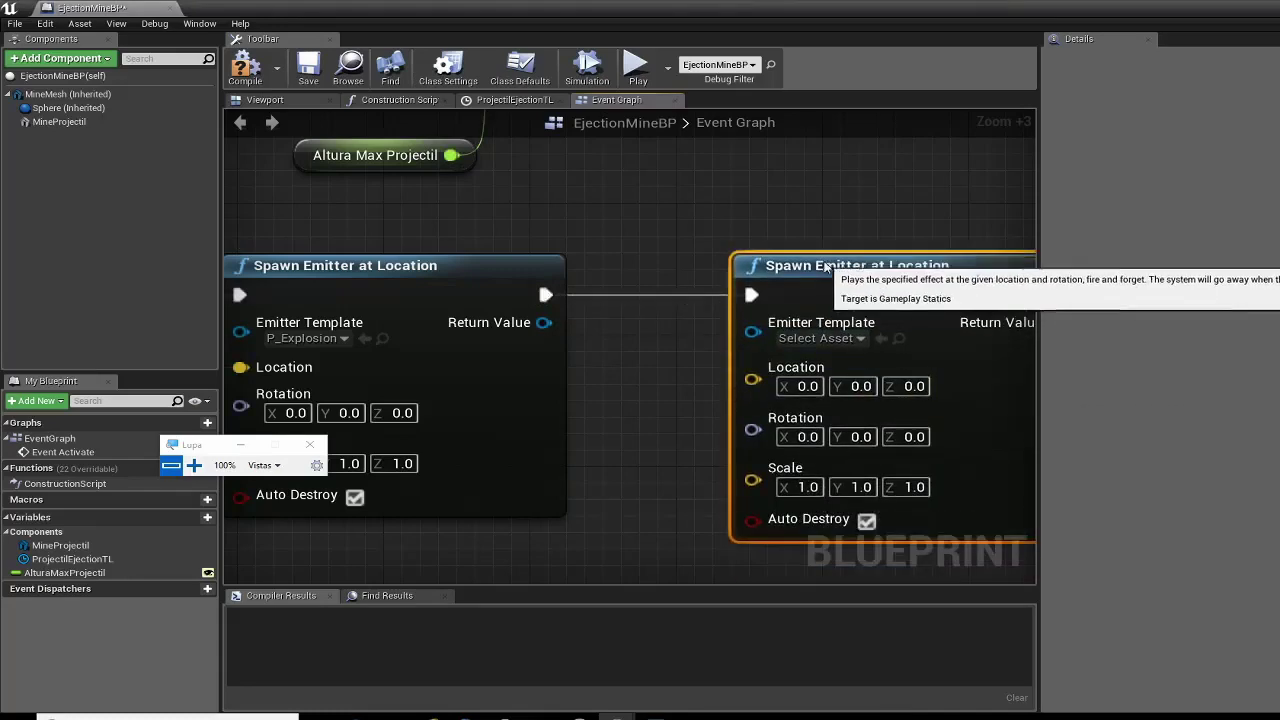
right_drag(662, 393, 965, 434)
mouse_move(559, 466)
right_down()
mouse_move(744, 371)
mouse_move(800, 458)
right_up()
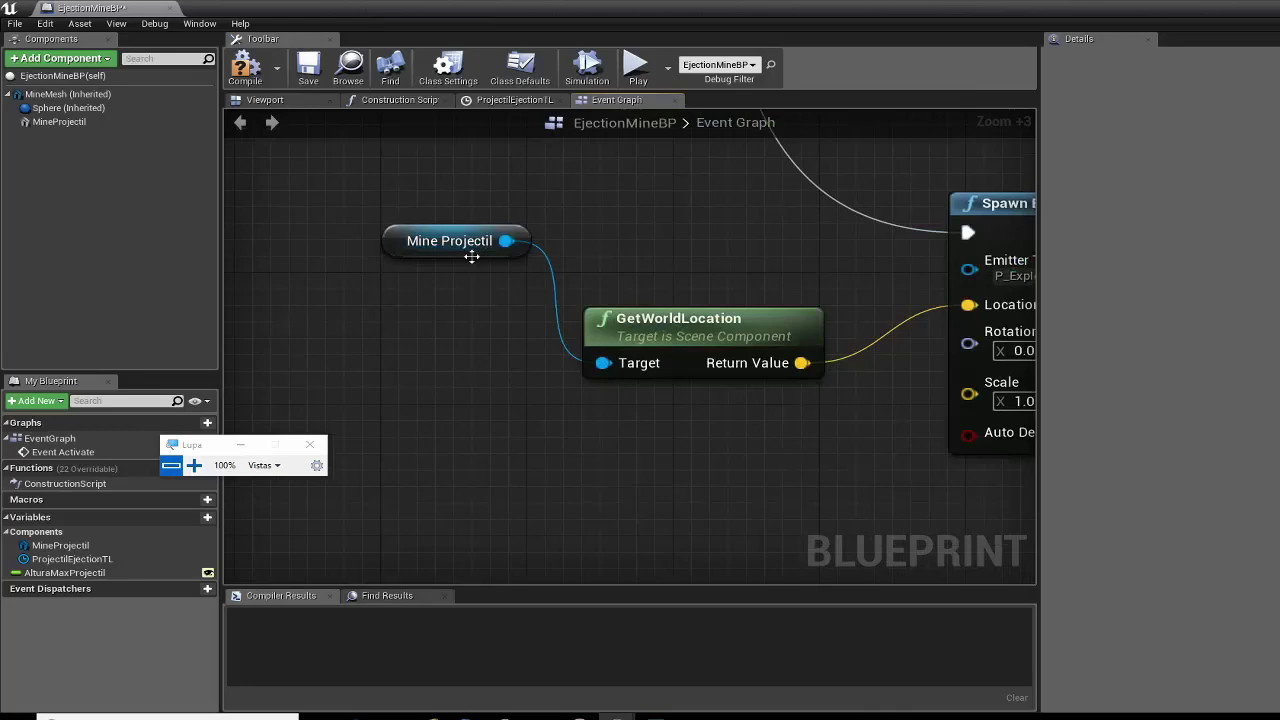
drag(471, 257, 450, 342)
right_drag(835, 435, 478, 447)
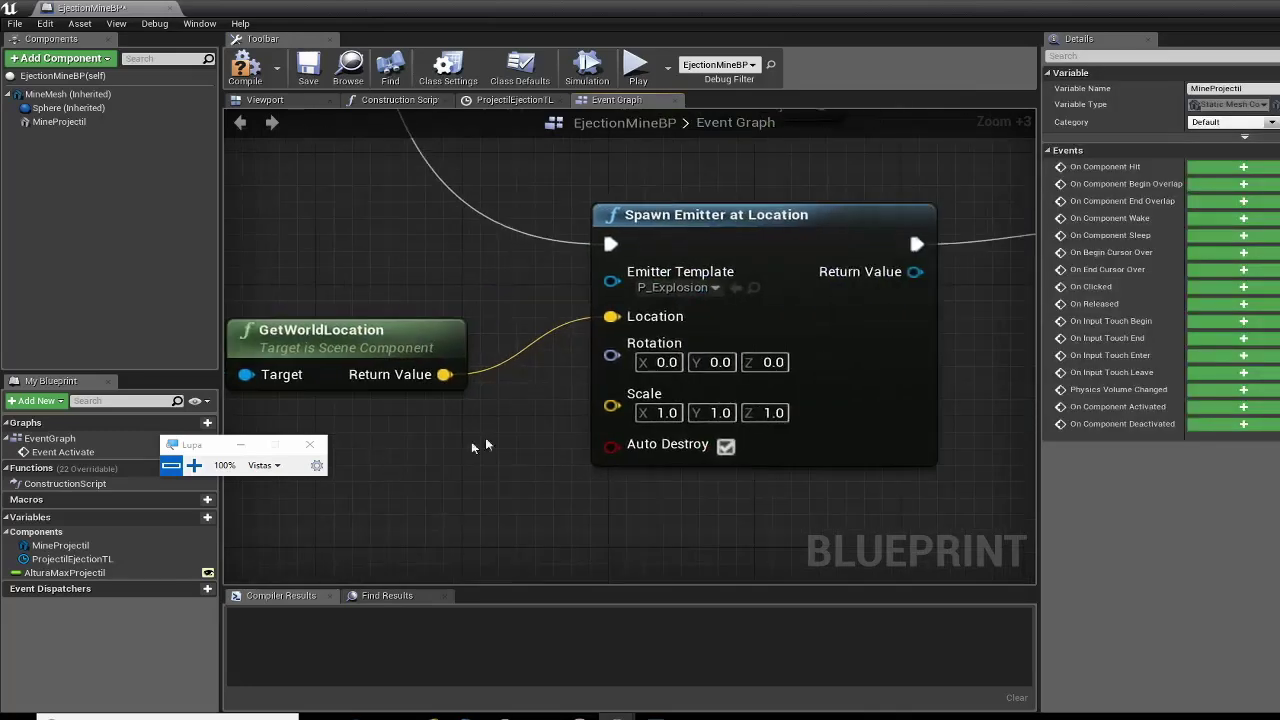
right_drag(952, 355, 766, 374)
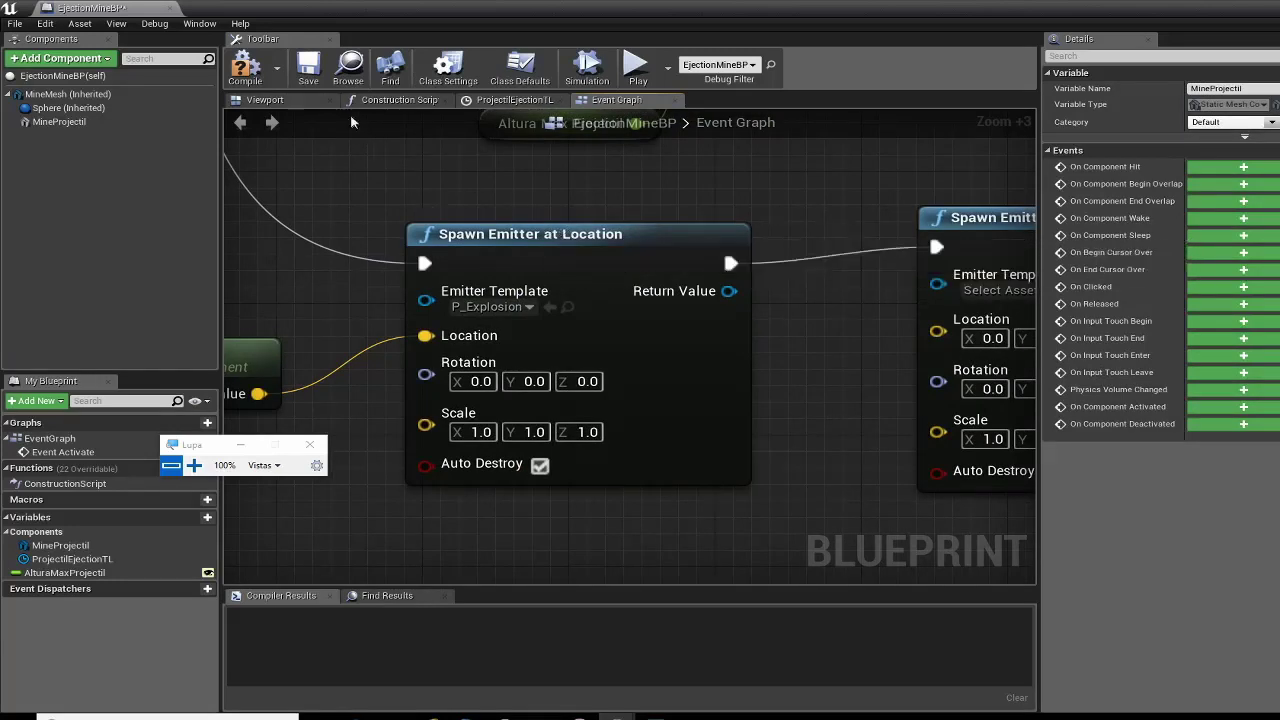
Check the 3D preview, then zoom the Event Graph out to review the whole spawn chain.
click(300, 102)
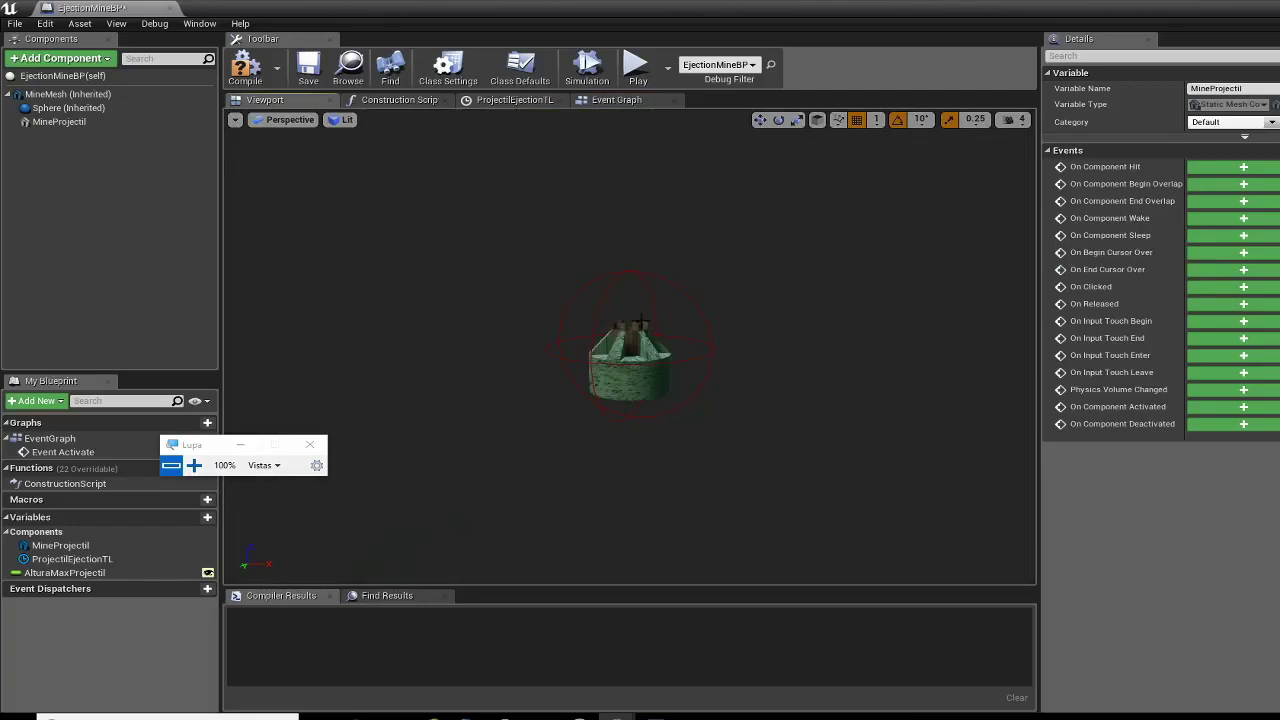
click(615, 100)
right_drag(343, 412, 838, 403)
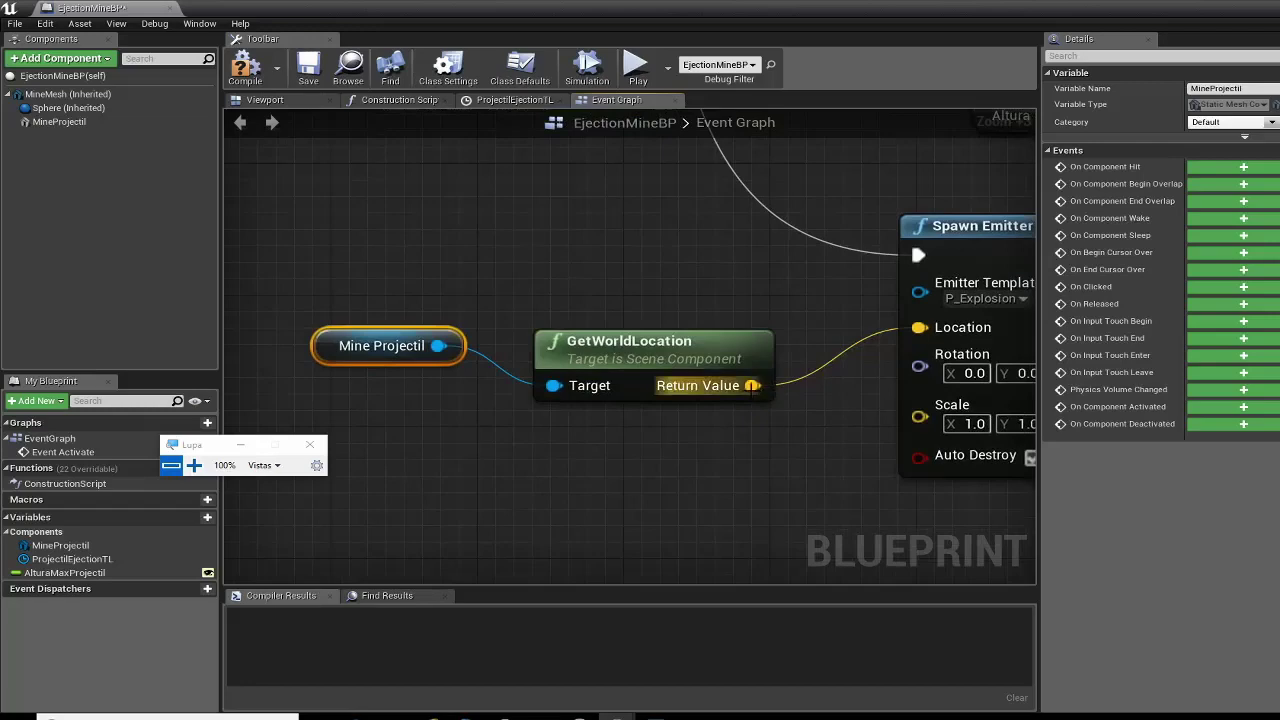
scroll(671, 241, down, 3)
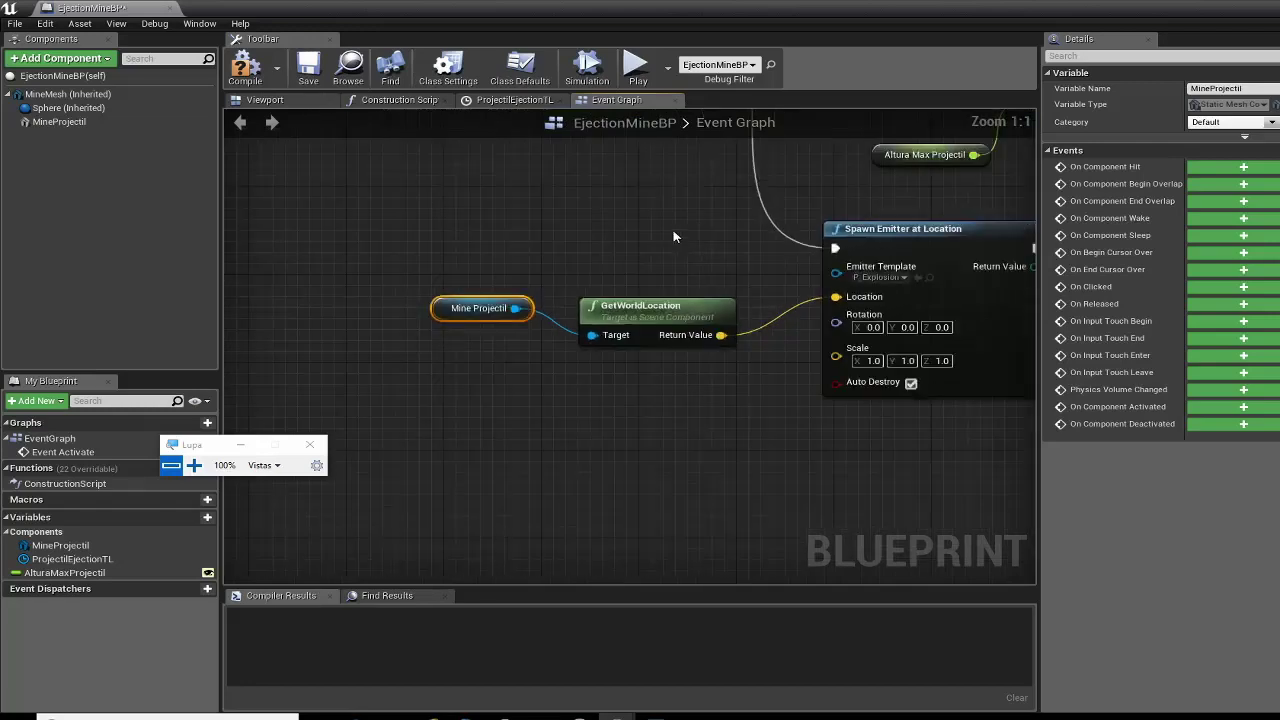
scroll(674, 237, down, 3)
mouse_move(576, 330)
right_down()
mouse_move(458, 326)
mouse_move(490, 277)
right_up()
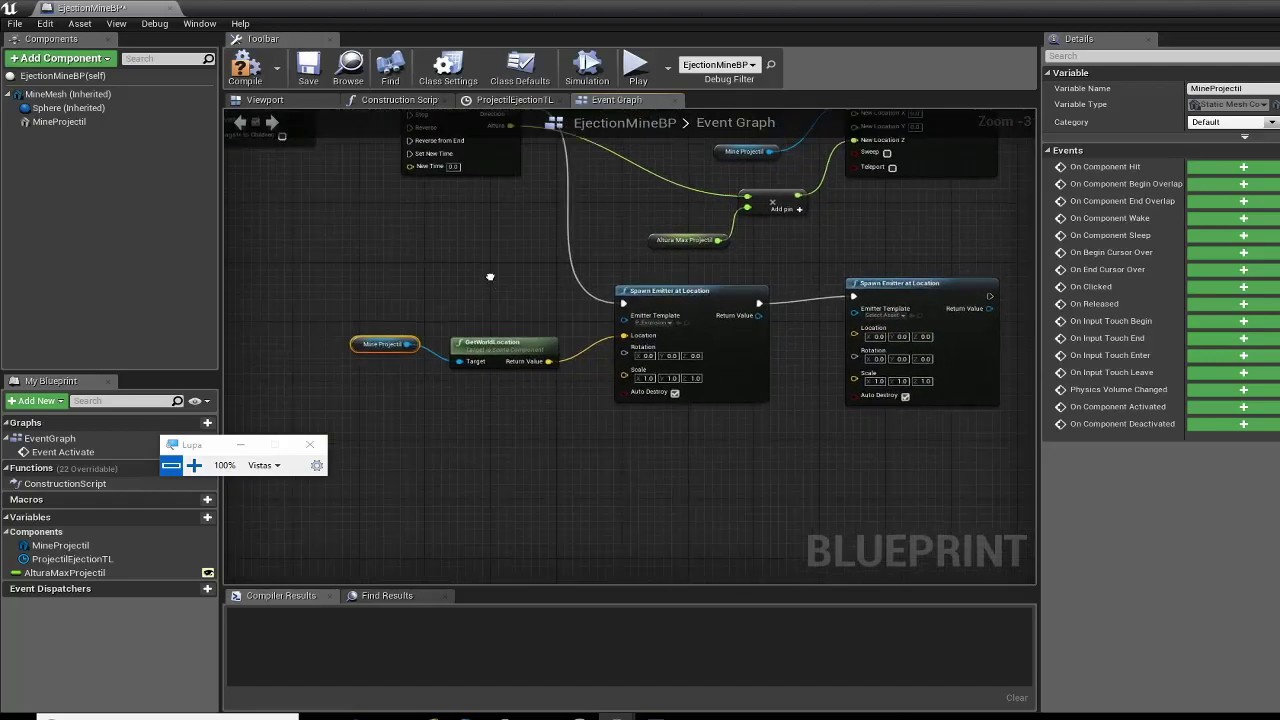
Add a new blueprint variable named OriginProjectil.
click(196, 465)
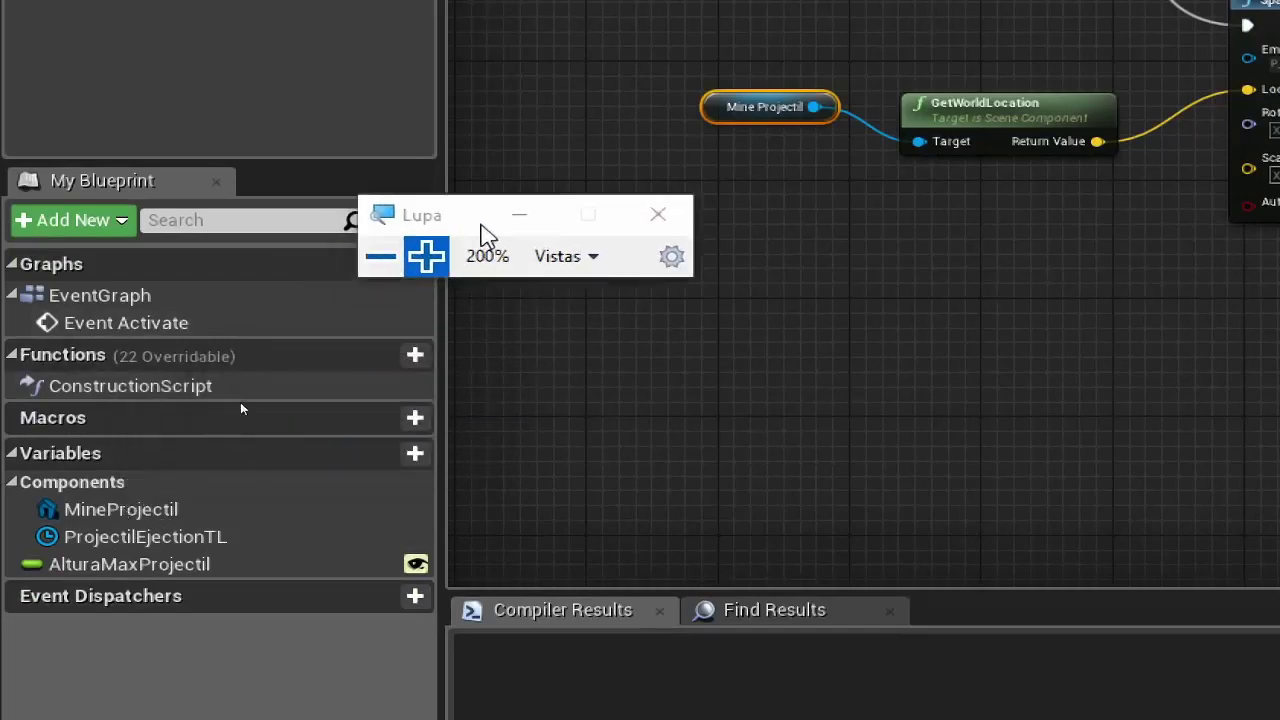
click(407, 457)
text(OriginP)
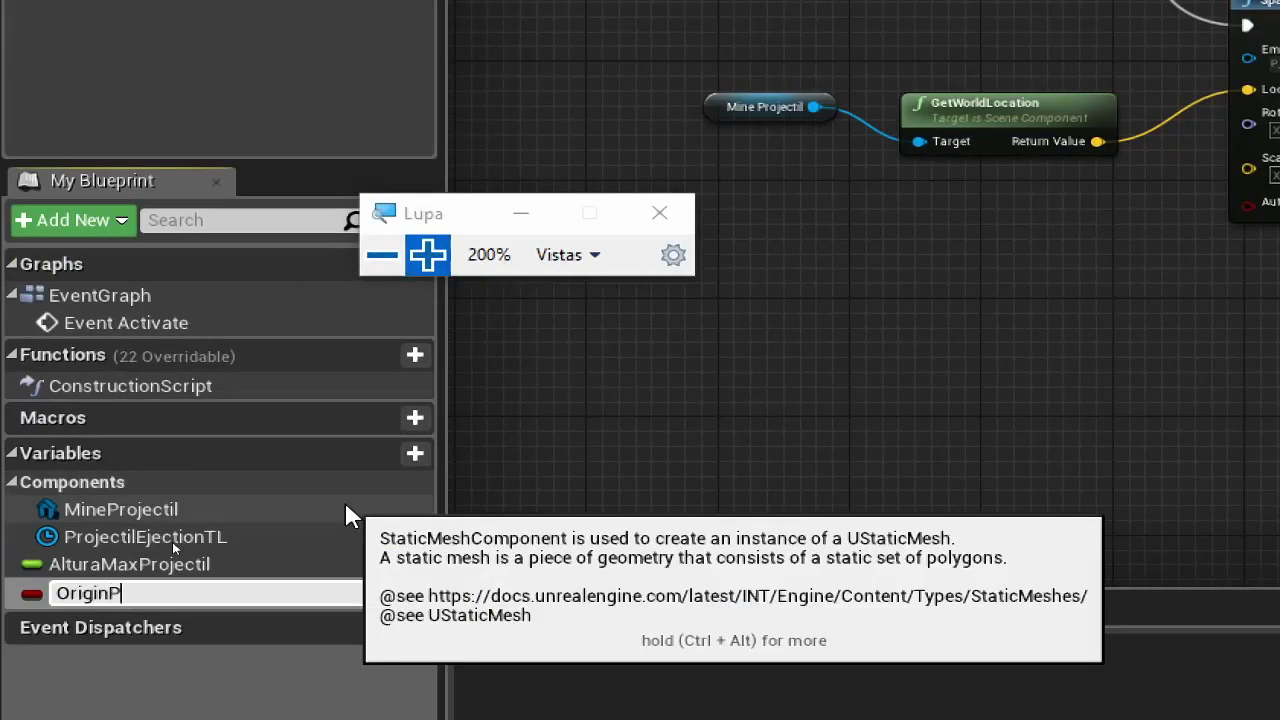
text(rojectil)
key(Return)
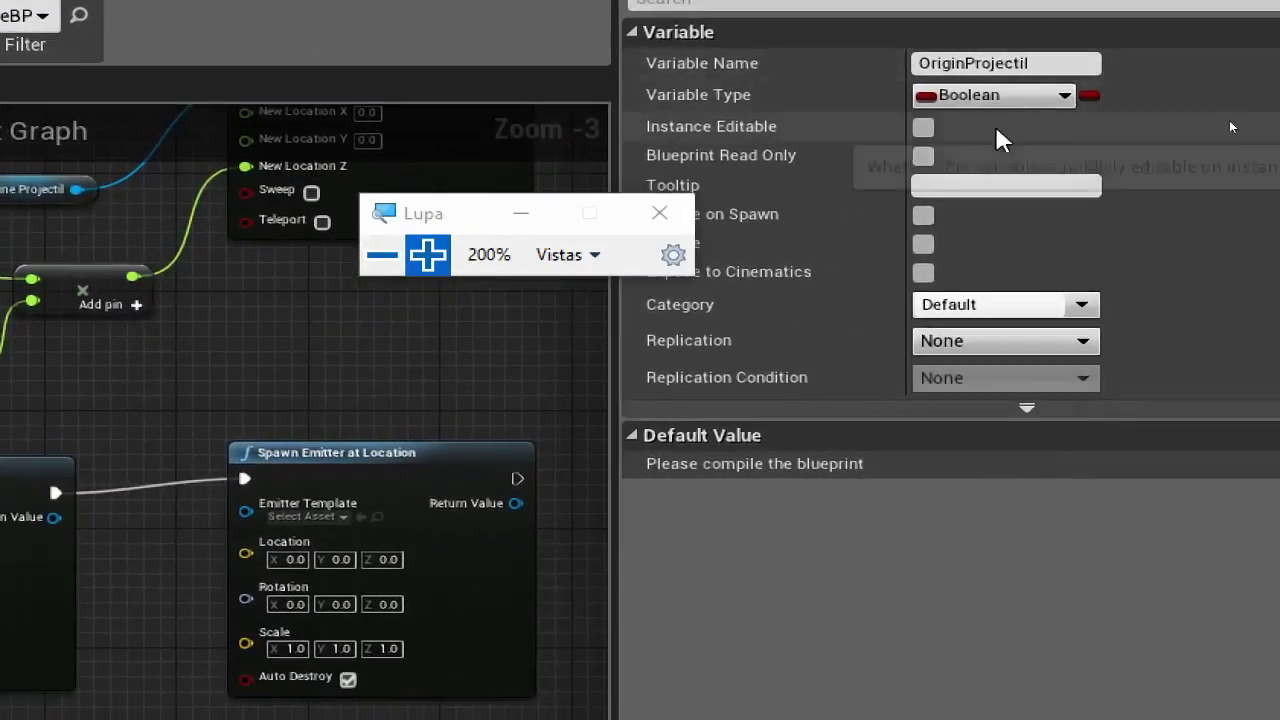
Set OriginProjectil's variable type to Vector and compile EjectionMineBP.
click(1015, 100)
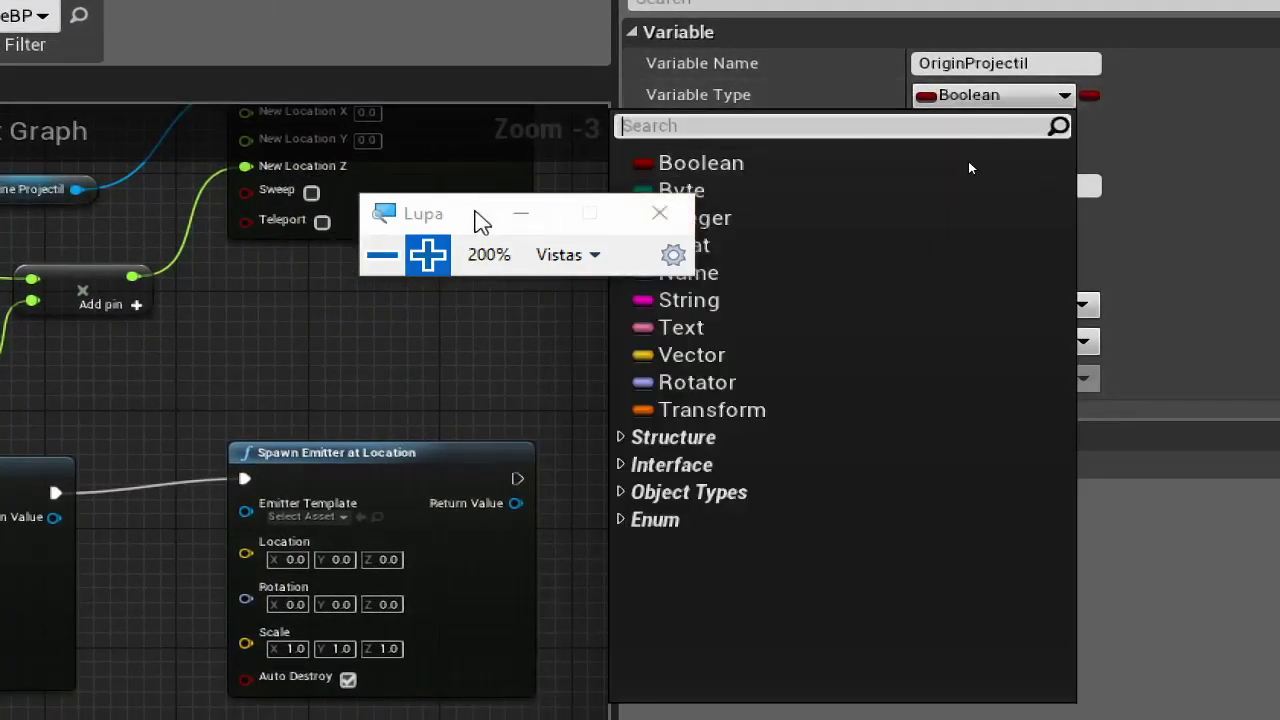
drag(484, 219, 288, 70)
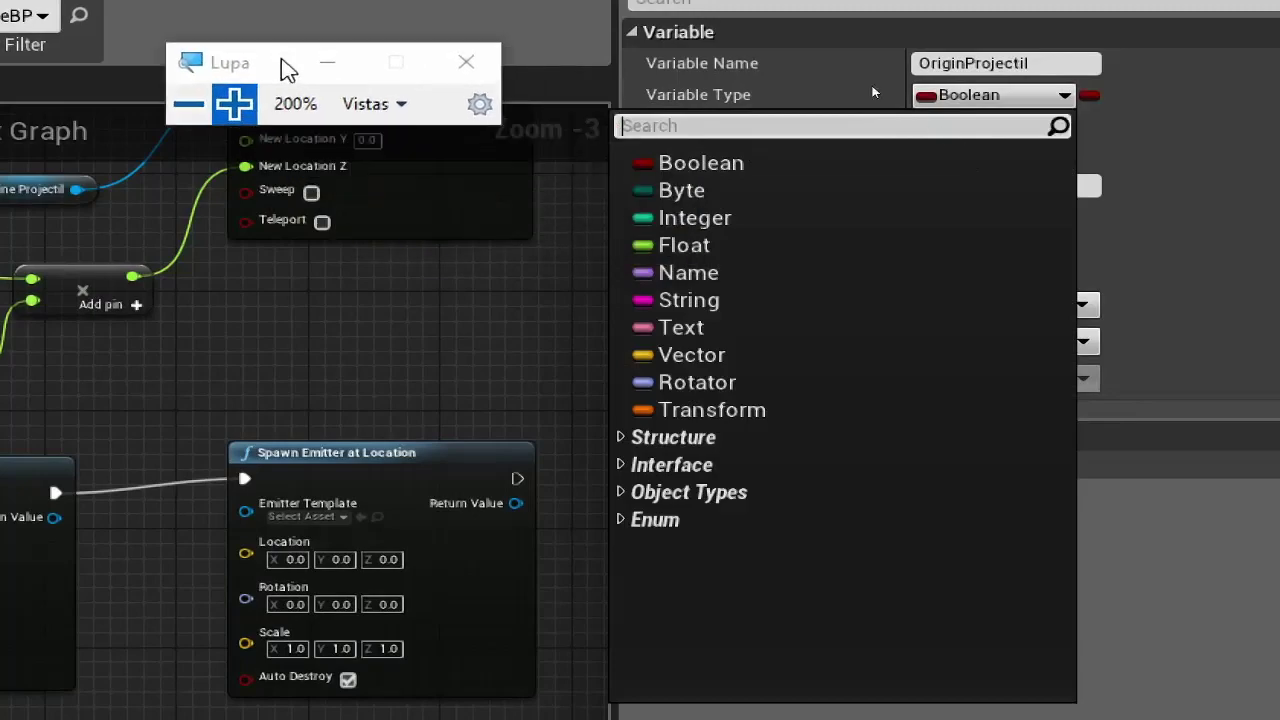
click(650, 360)
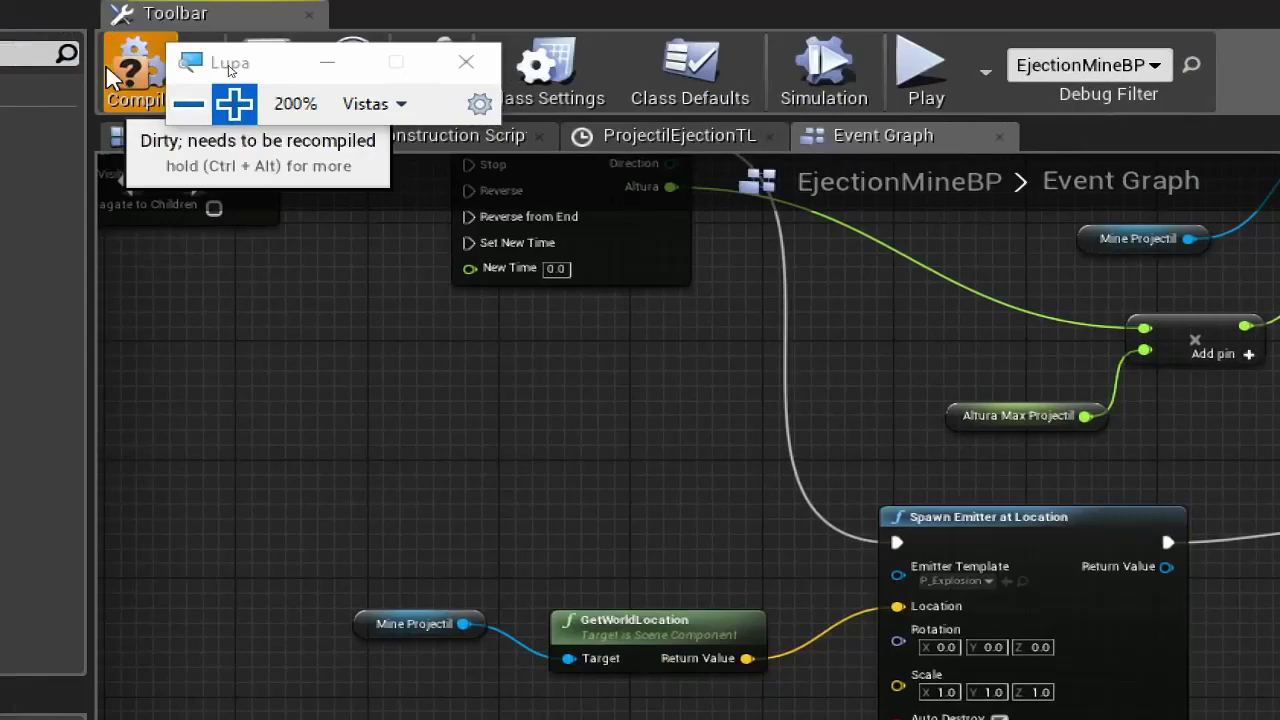
click(120, 70)
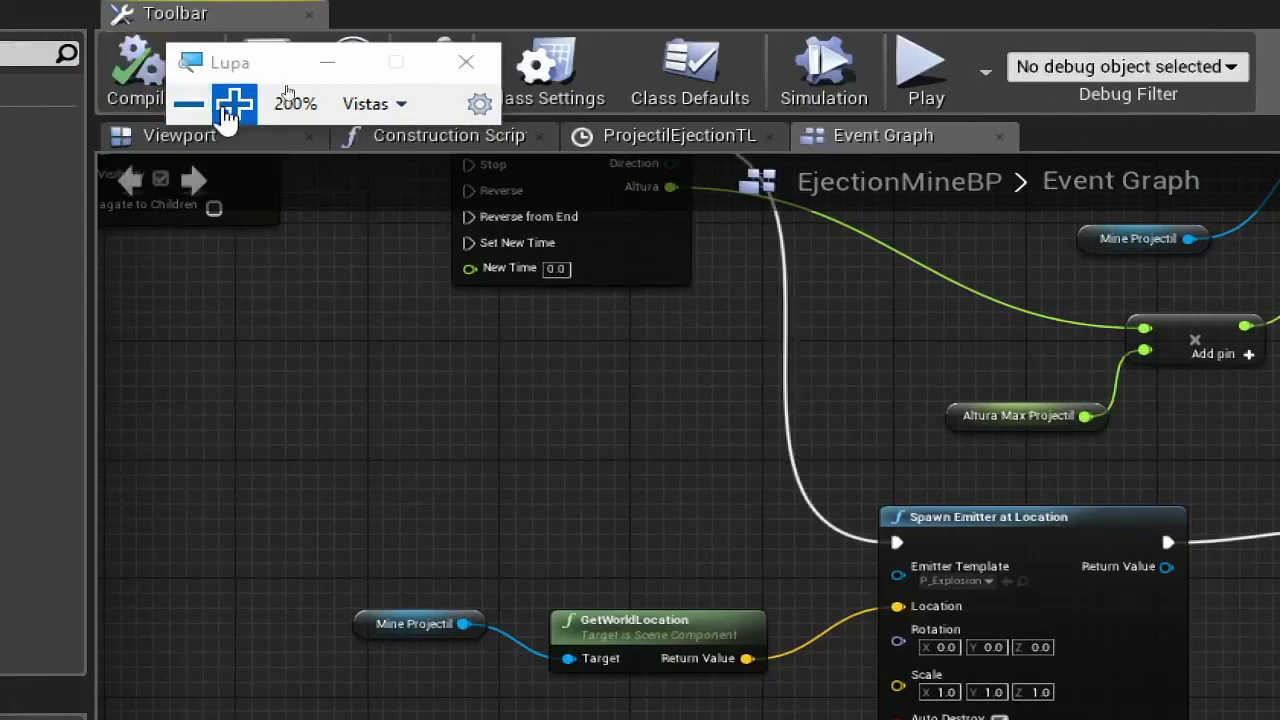
click(185, 125)
right_drag(230, 235, 275, 333)
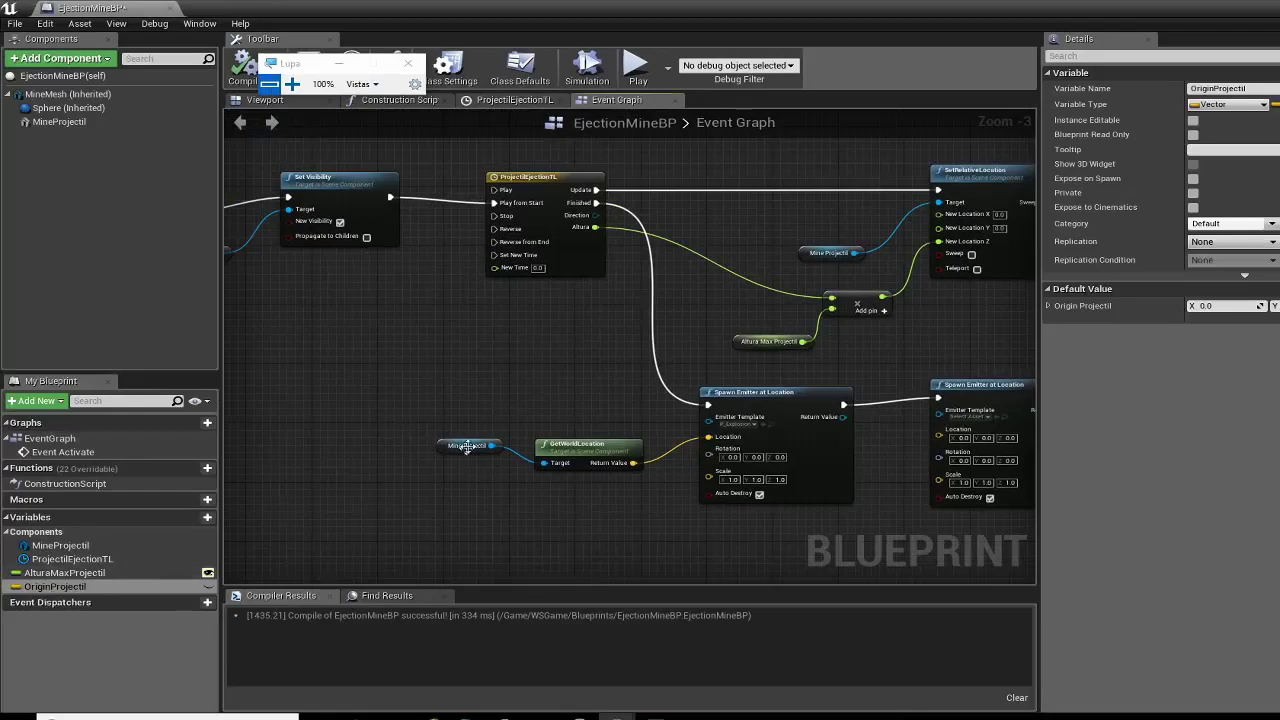
Add an Event BeginPlay node that runs a Set Origin Projectil node.
right_drag(475, 432, 503, 446)
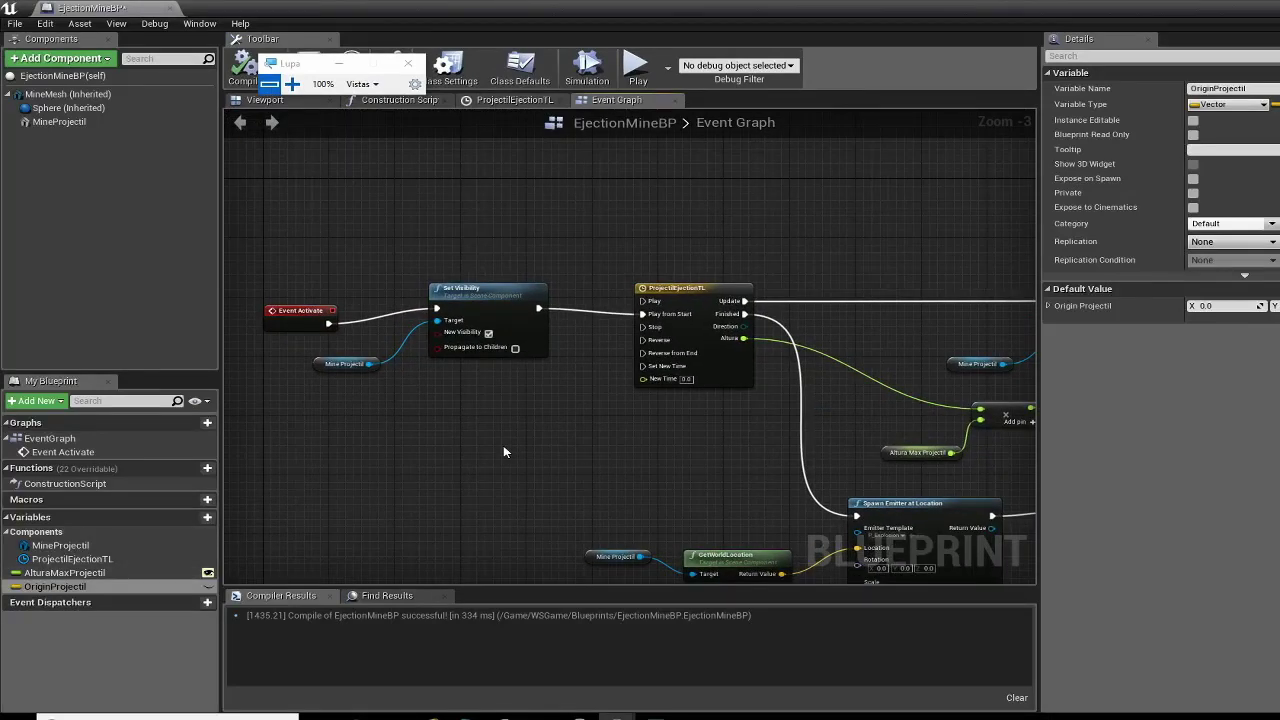
scroll(394, 217, up, 3)
right_drag(394, 216, 457, 245)
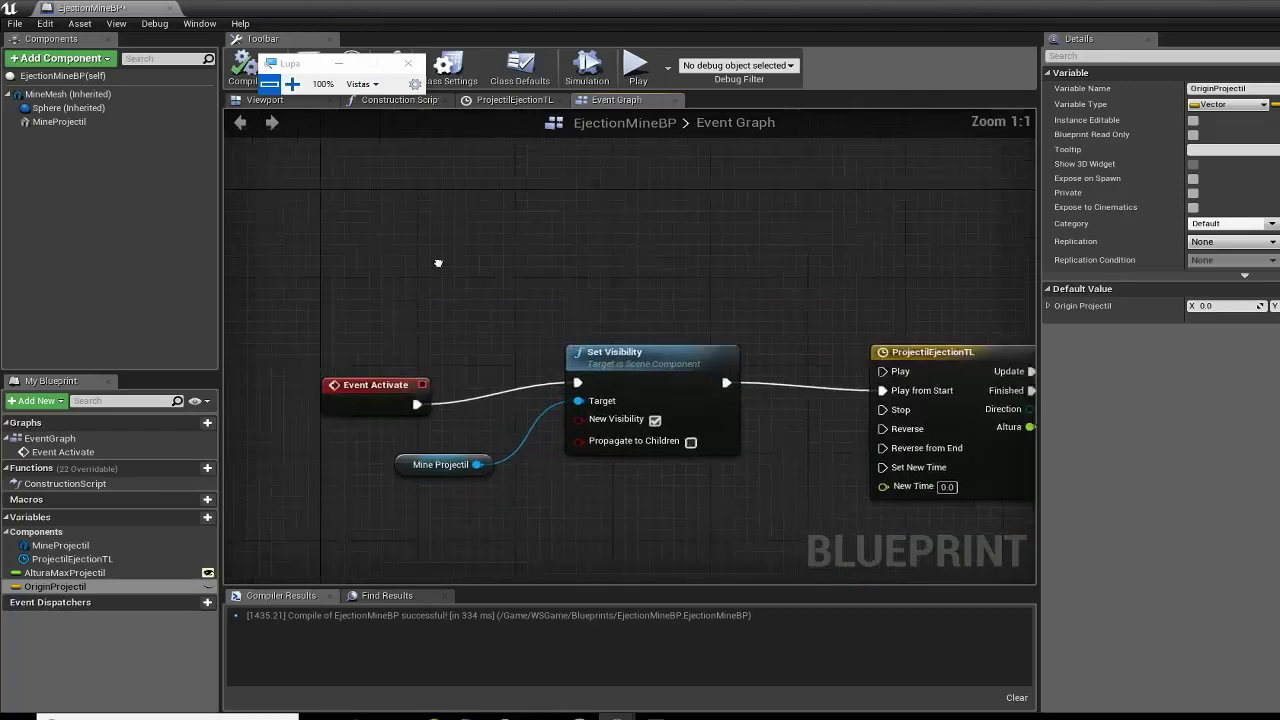
right_click(432, 236)
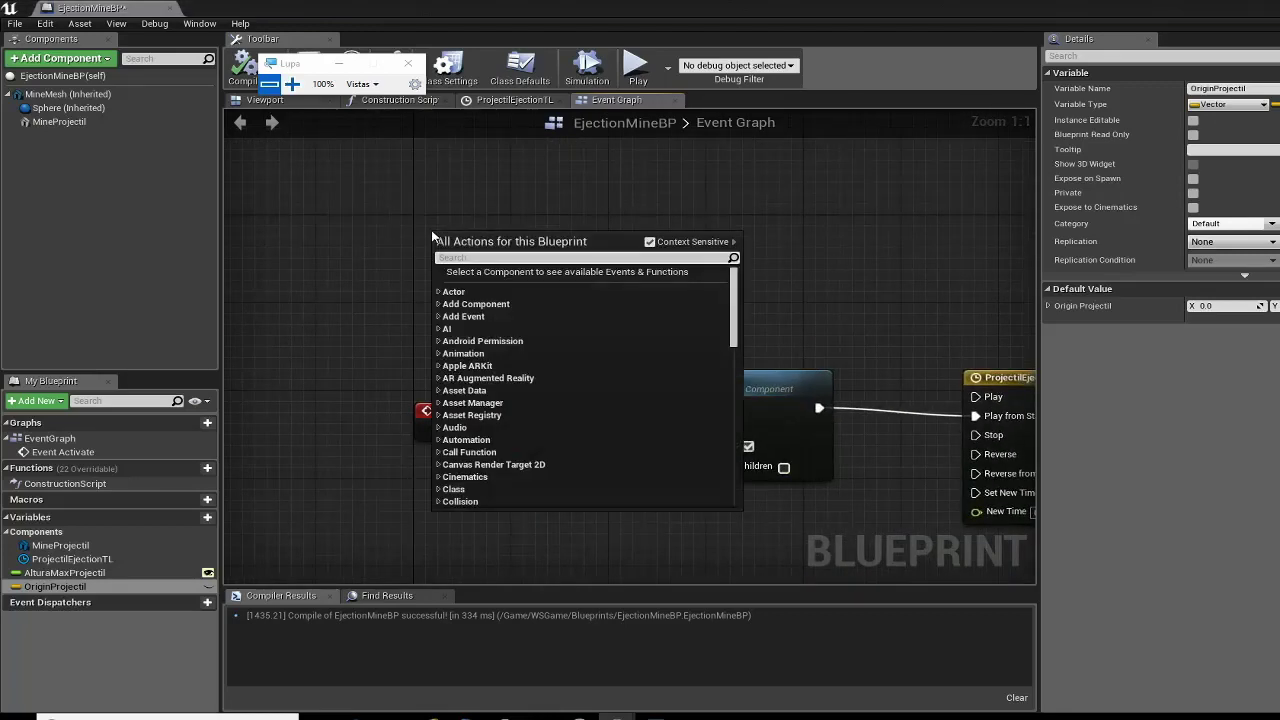
text(begin pla)
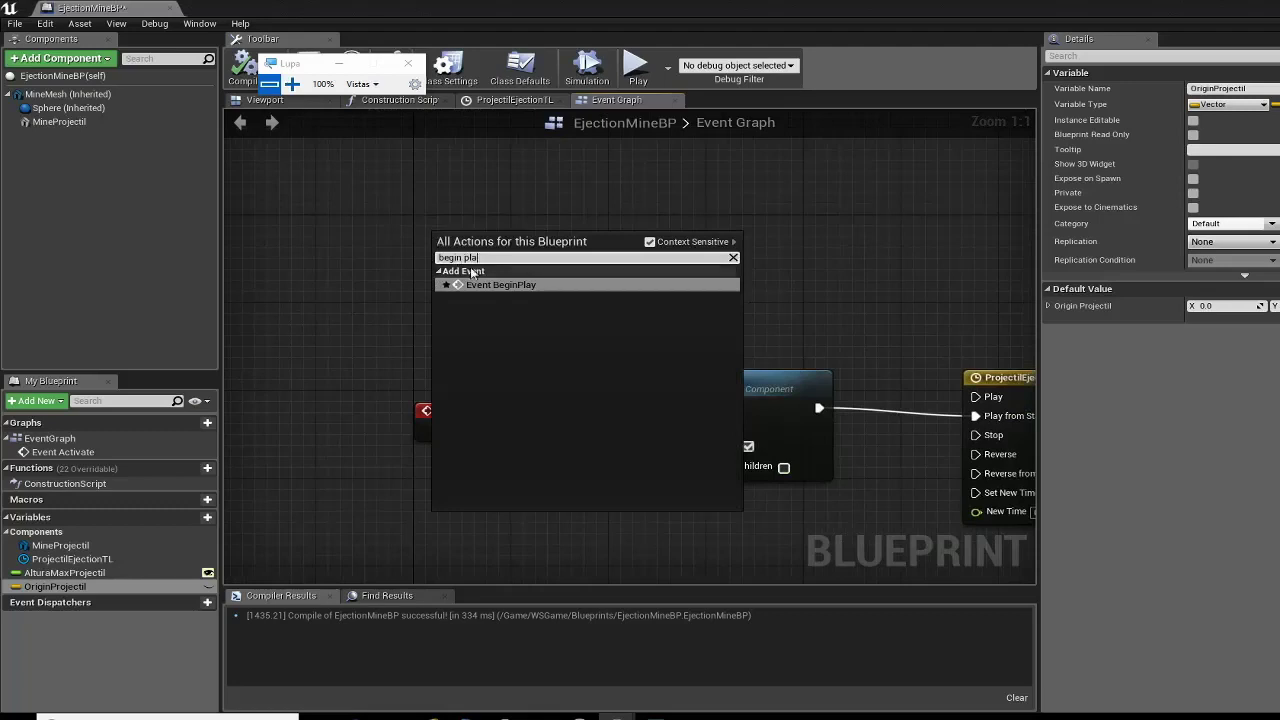
click(470, 284)
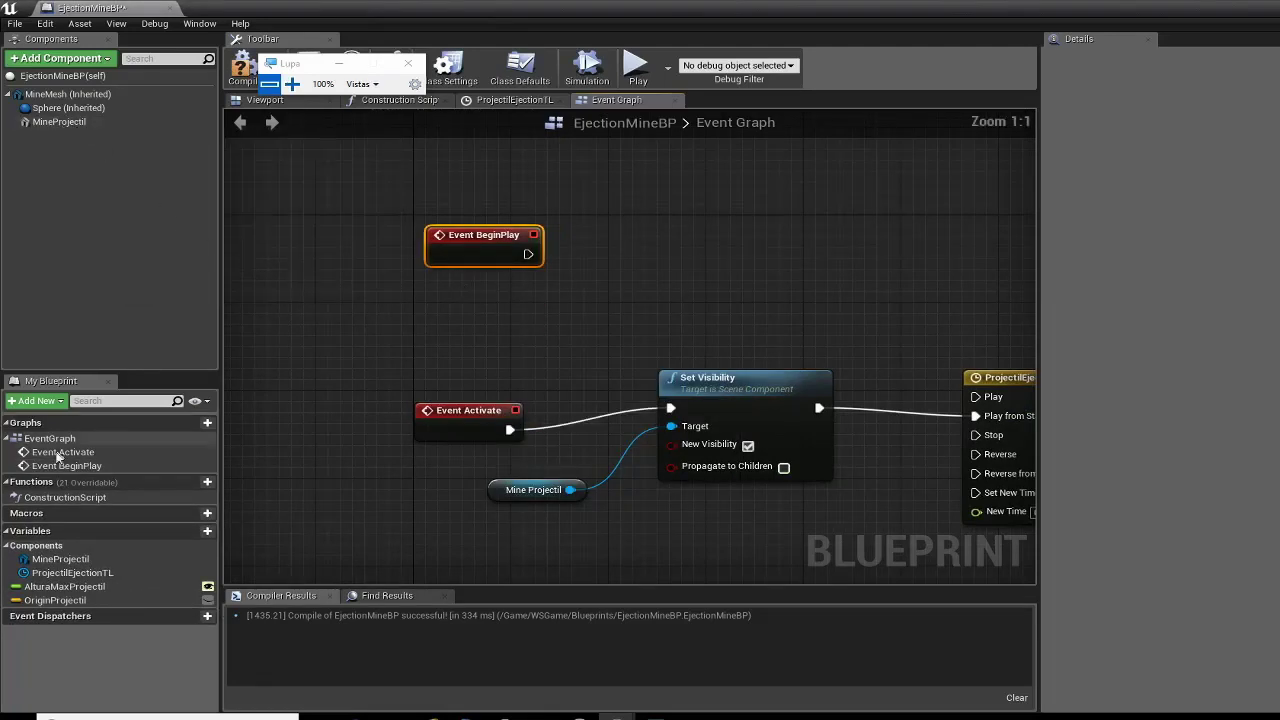
mouse_move(60, 600)
mouse_down()
mouse_move(198, 566)
mouse_move(565, 293)
mouse_up()
drag(645, 198, 677, 242)
click(700, 223)
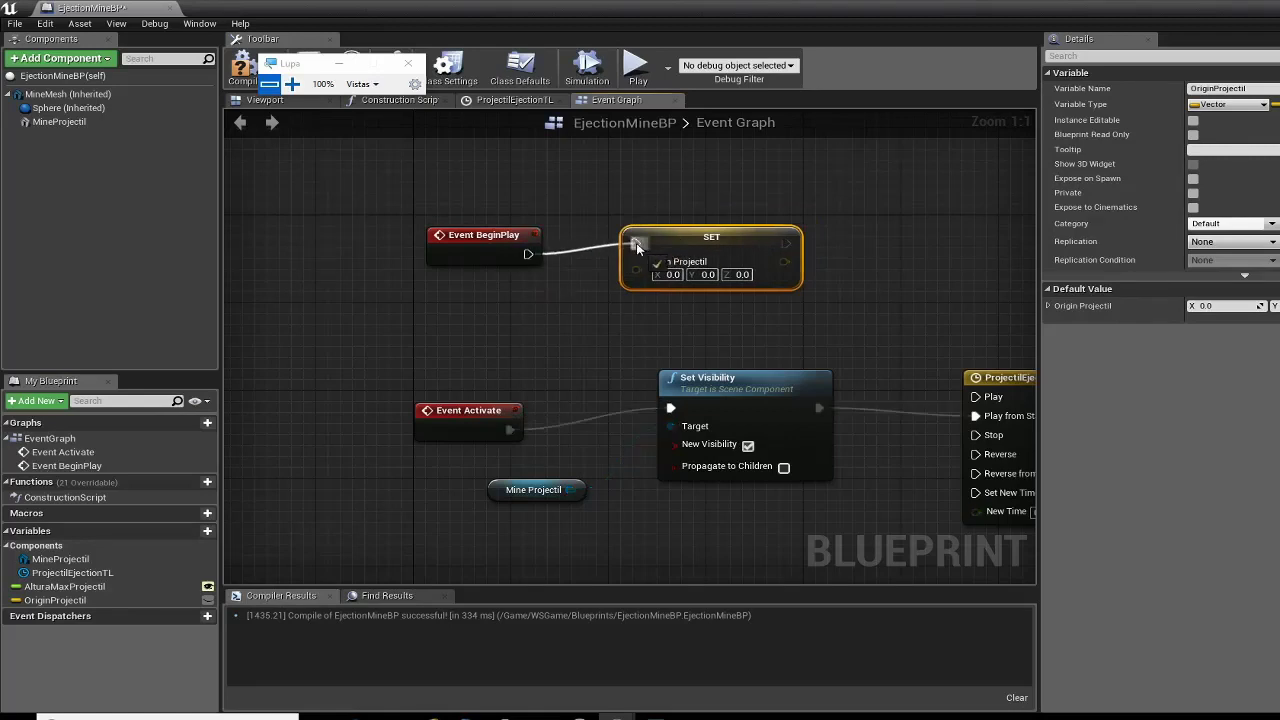
mouse_move(525, 257)
mouse_down()
mouse_move(636, 243)
mouse_move(671, 263)
mouse_up()
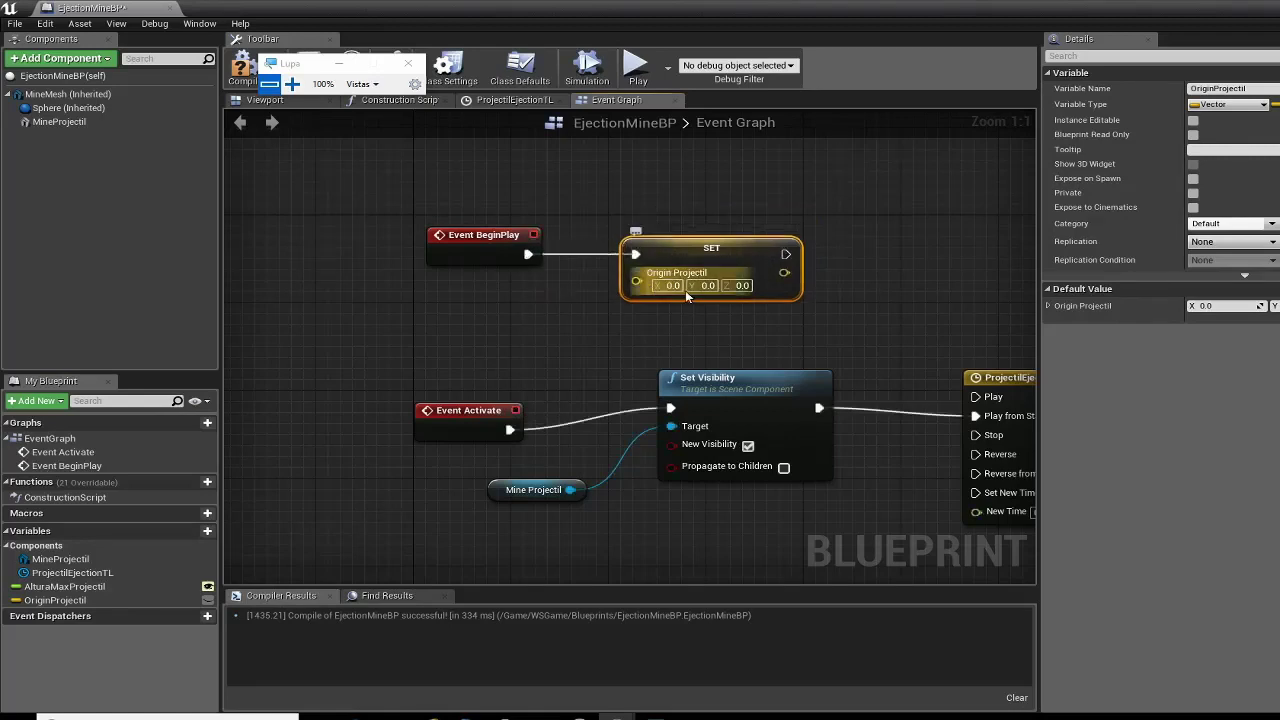
Place a Mine Projectil reference and add a GetWorldLocation node reading it.
drag(44, 121, 343, 343)
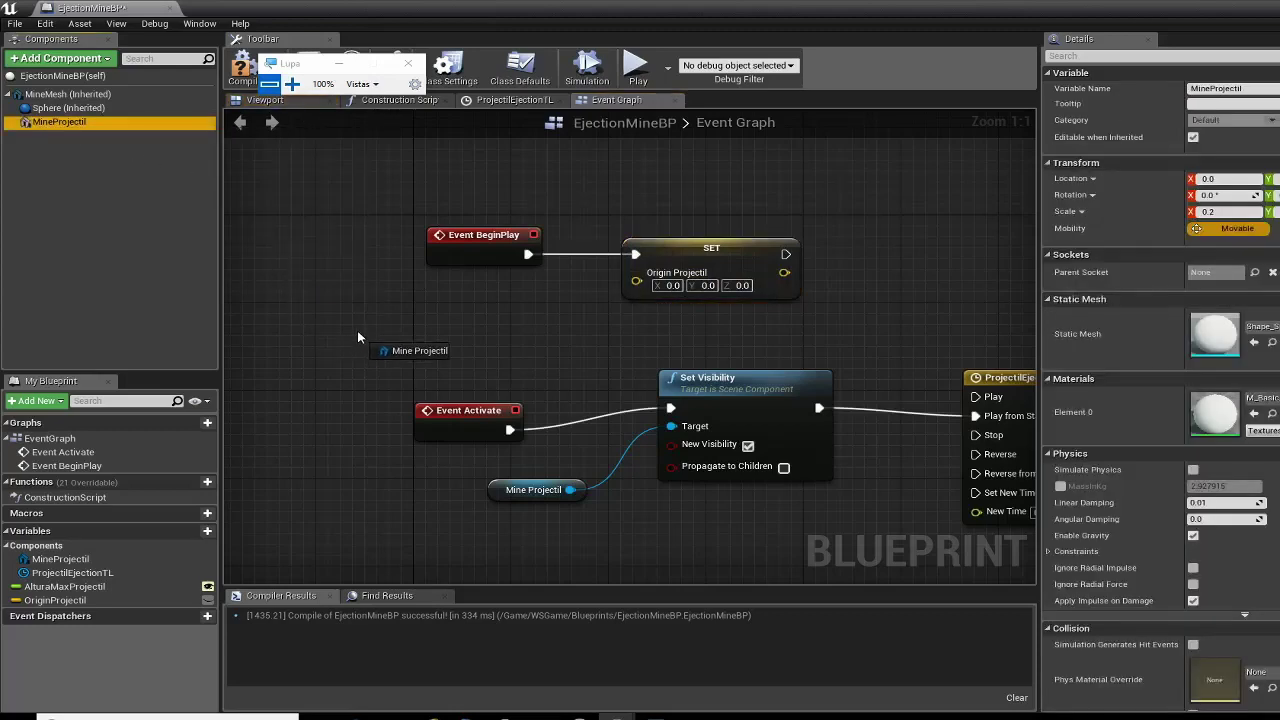
mouse_move(344, 340)
mouse_down()
mouse_move(373, 322)
mouse_move(305, 318)
mouse_move(451, 329)
mouse_up()
scroll(508, 313, up, 3)
text(get world)
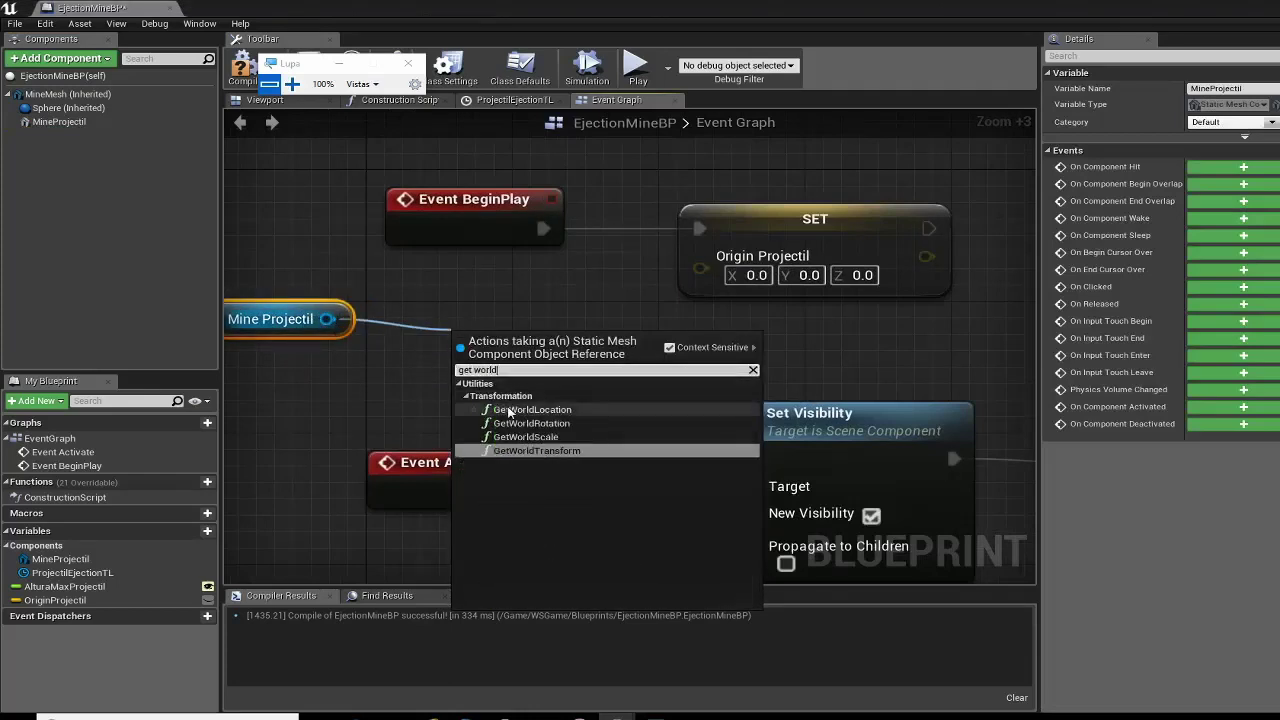
click(519, 408)
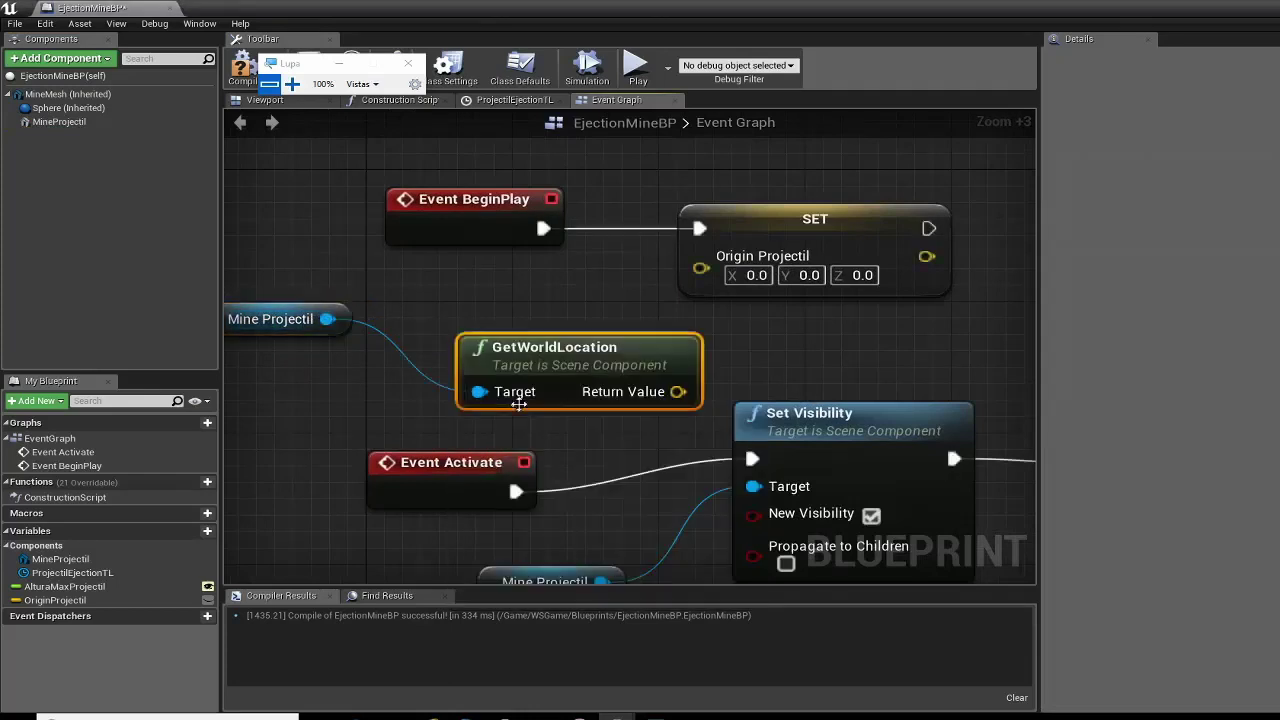
drag(519, 403, 464, 370)
Wire GetWorldLocation into Origin Projectil and comment the four nodes 'Captura posición original del proyectil (orificio de salida)'.
drag(622, 358, 703, 268)
scroll(695, 320, down, 3)
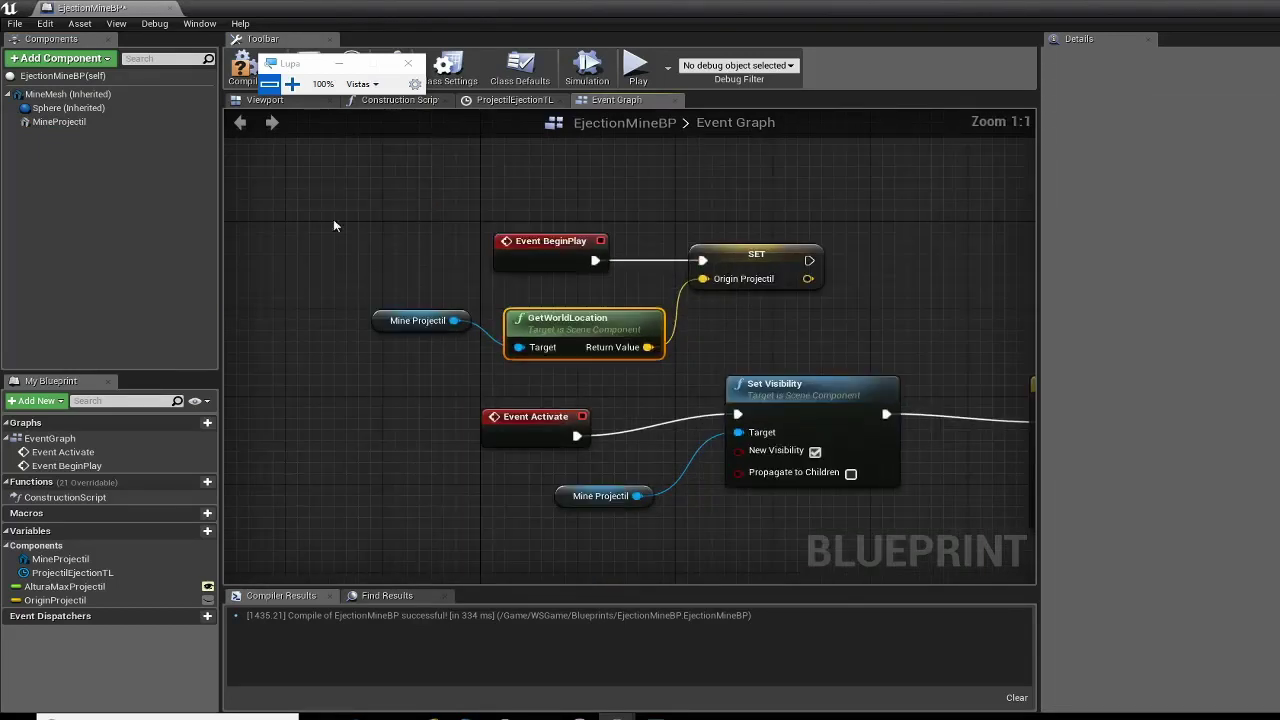
drag(330, 204, 766, 337)
drag(732, 263, 759, 200)
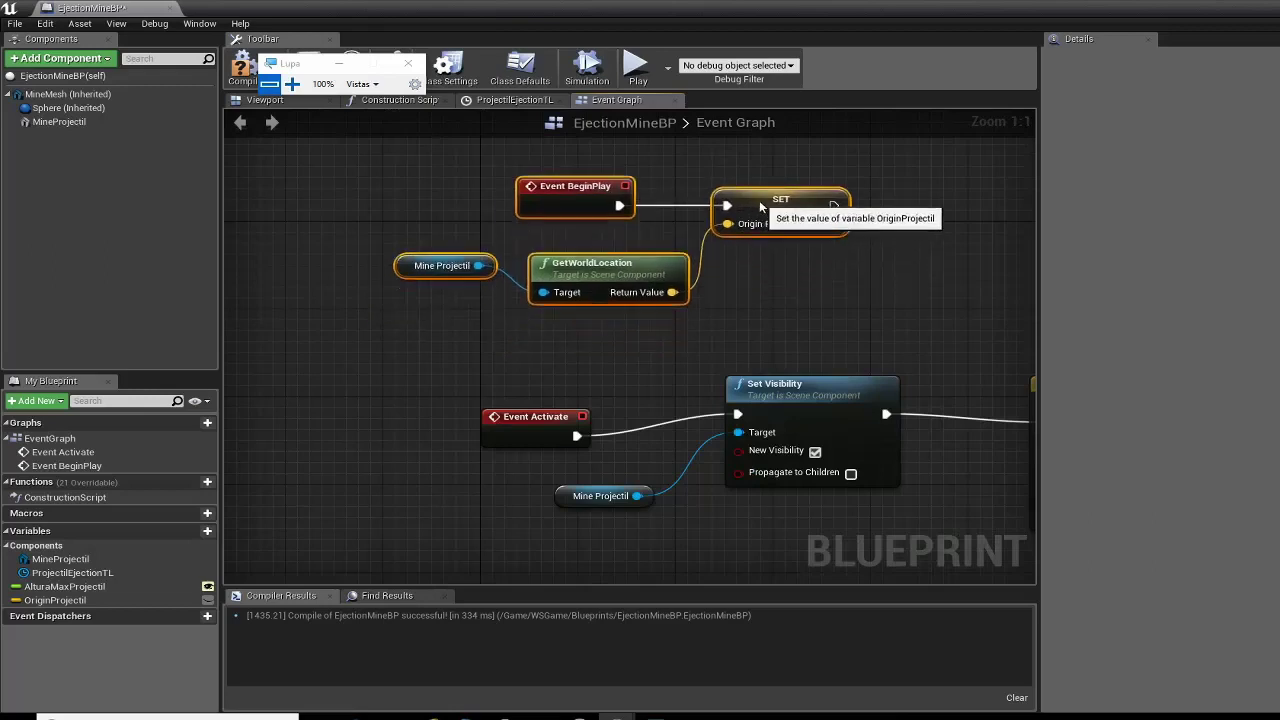
click(742, 258)
right_drag(428, 214, 454, 277)
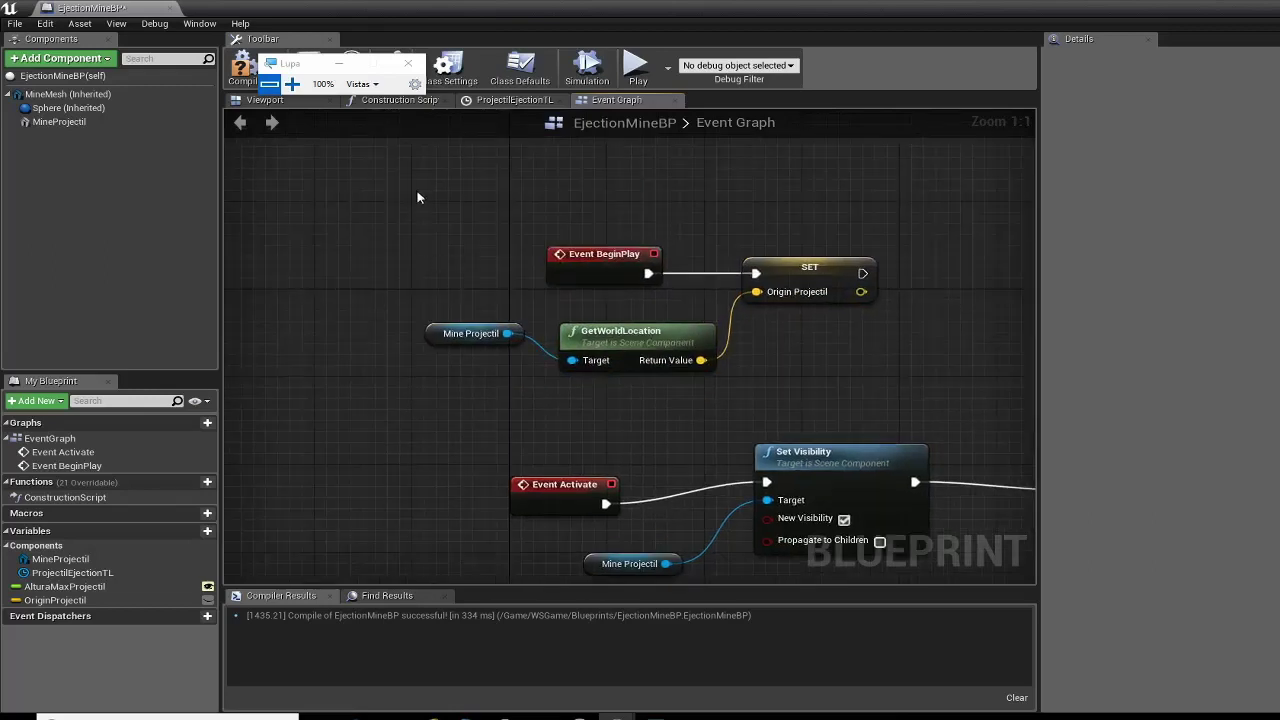
drag(418, 197, 937, 386)
right_click(605, 256)
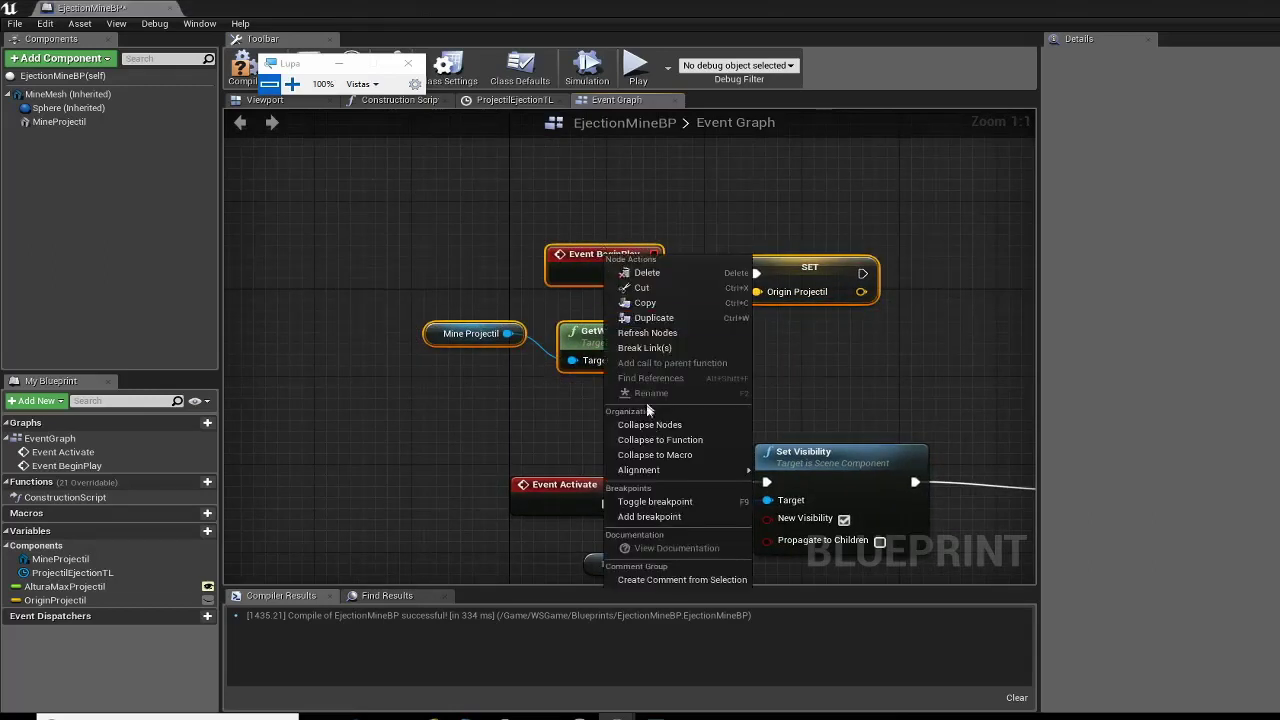
click(660, 579)
text(Captura posición original del proyectil (orificio de salida))
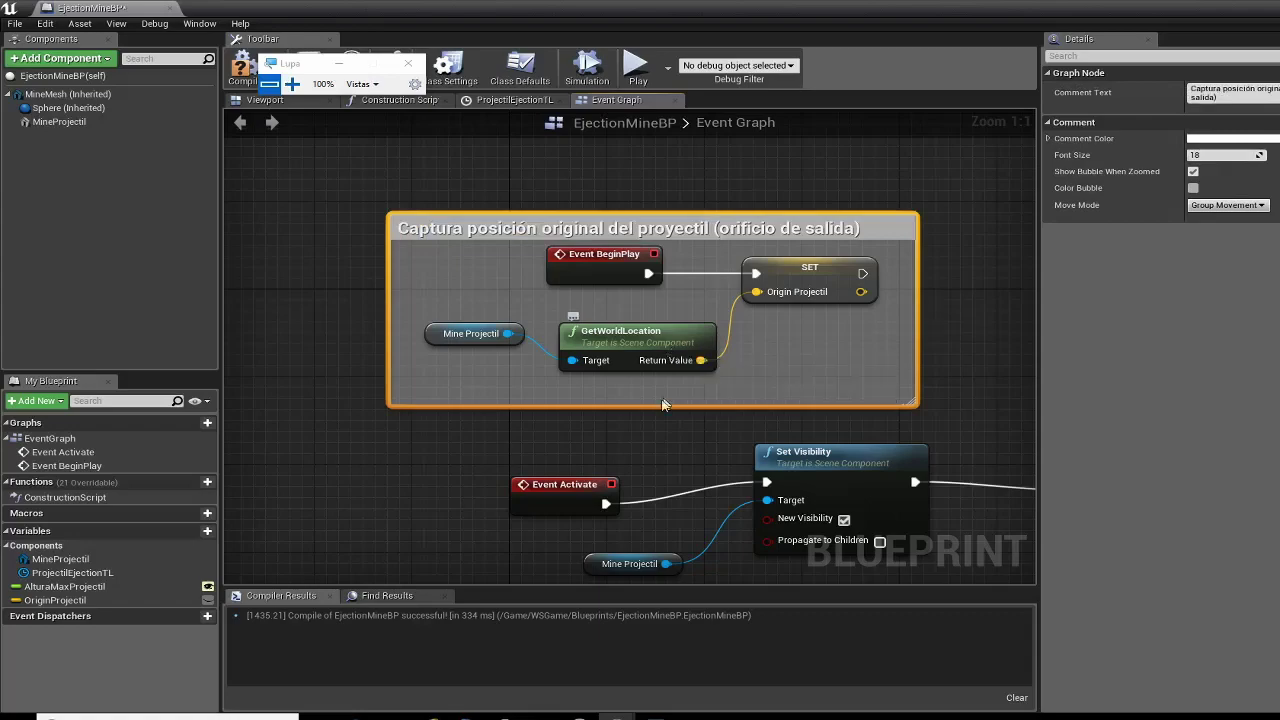
Feed an Origin Projectil getter into the second Spawn Emitter's Location pin.
right_drag(656, 415, 542, 222)
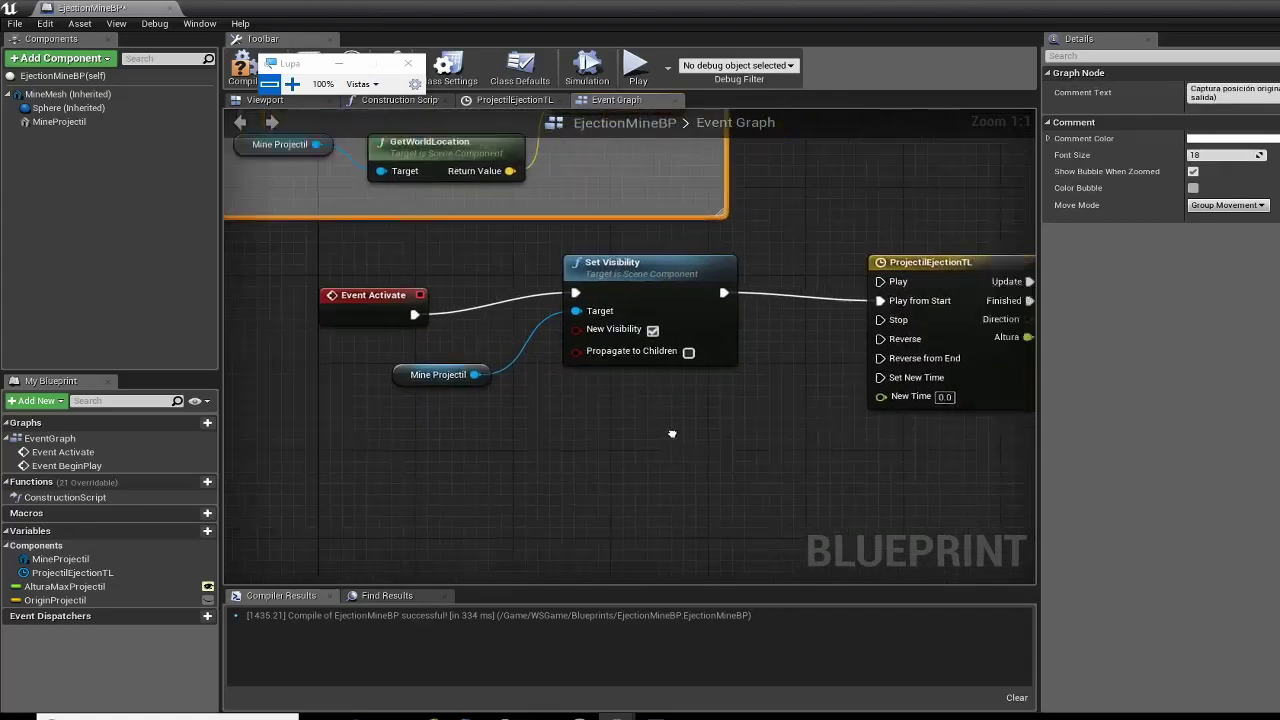
right_drag(846, 482, 330, 398)
right_drag(800, 519, 515, 232)
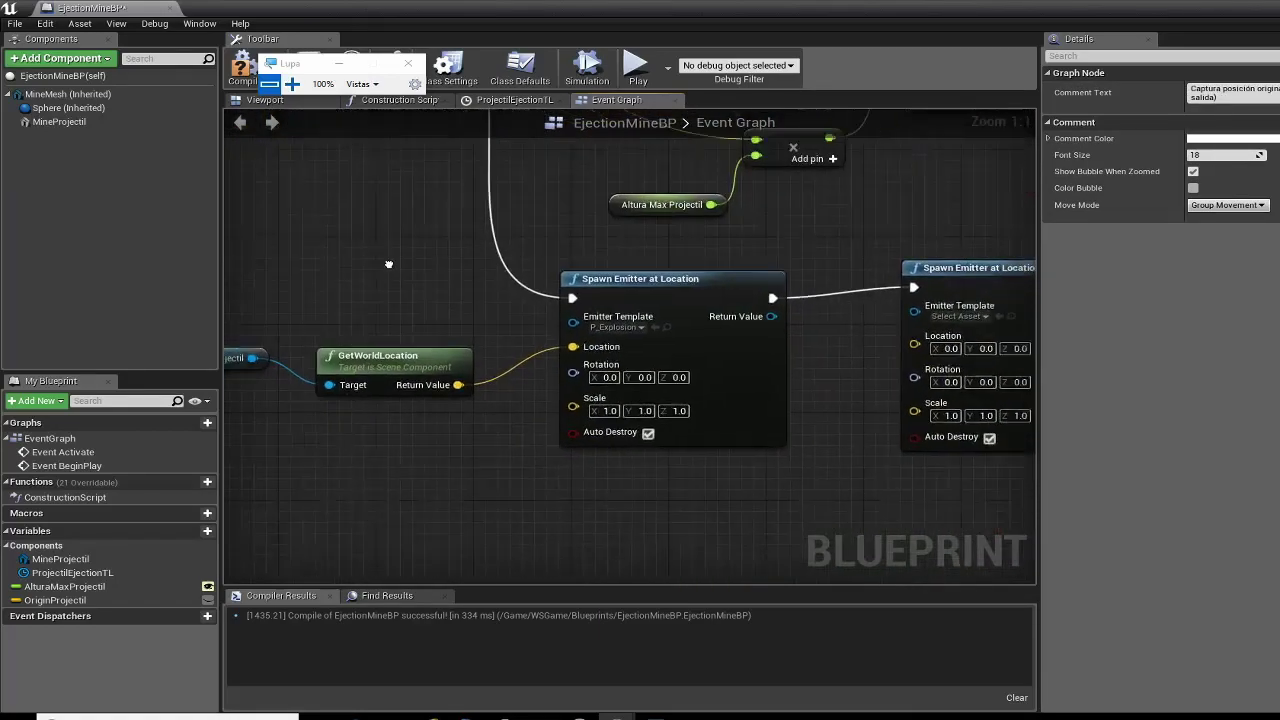
right_drag(707, 252, 551, 254)
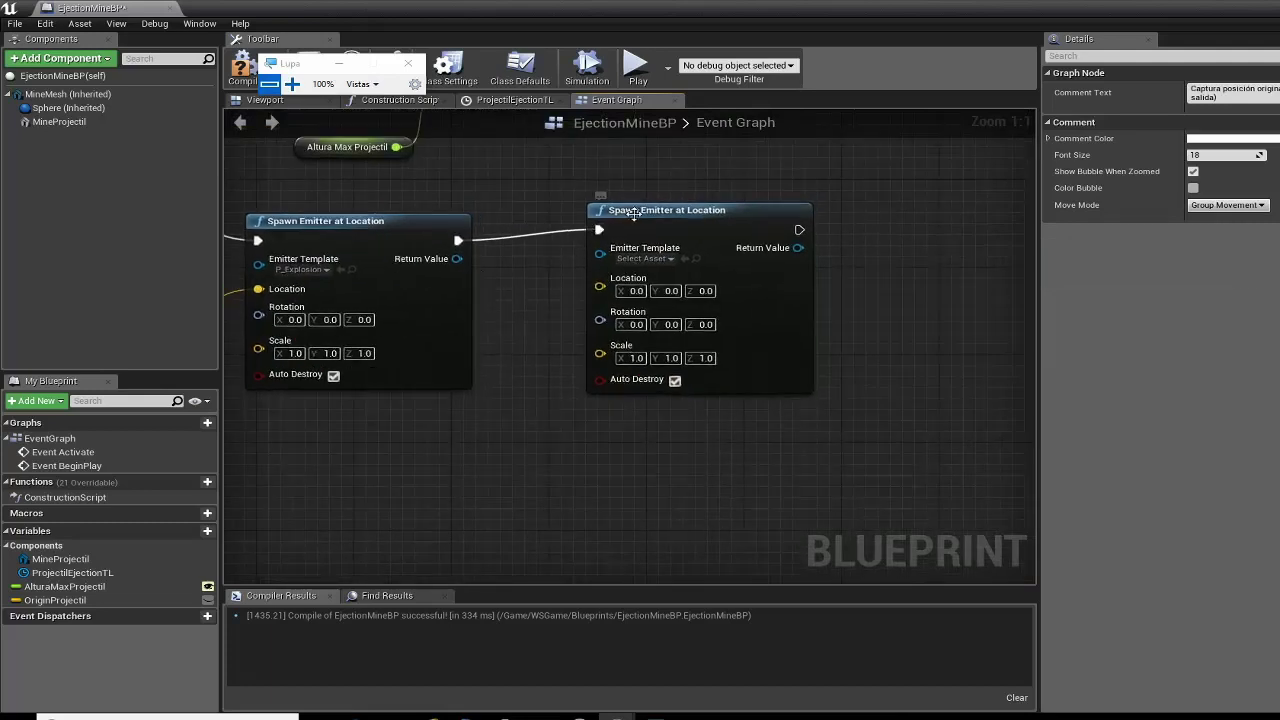
drag(633, 213, 671, 233)
drag(55, 600, 336, 466)
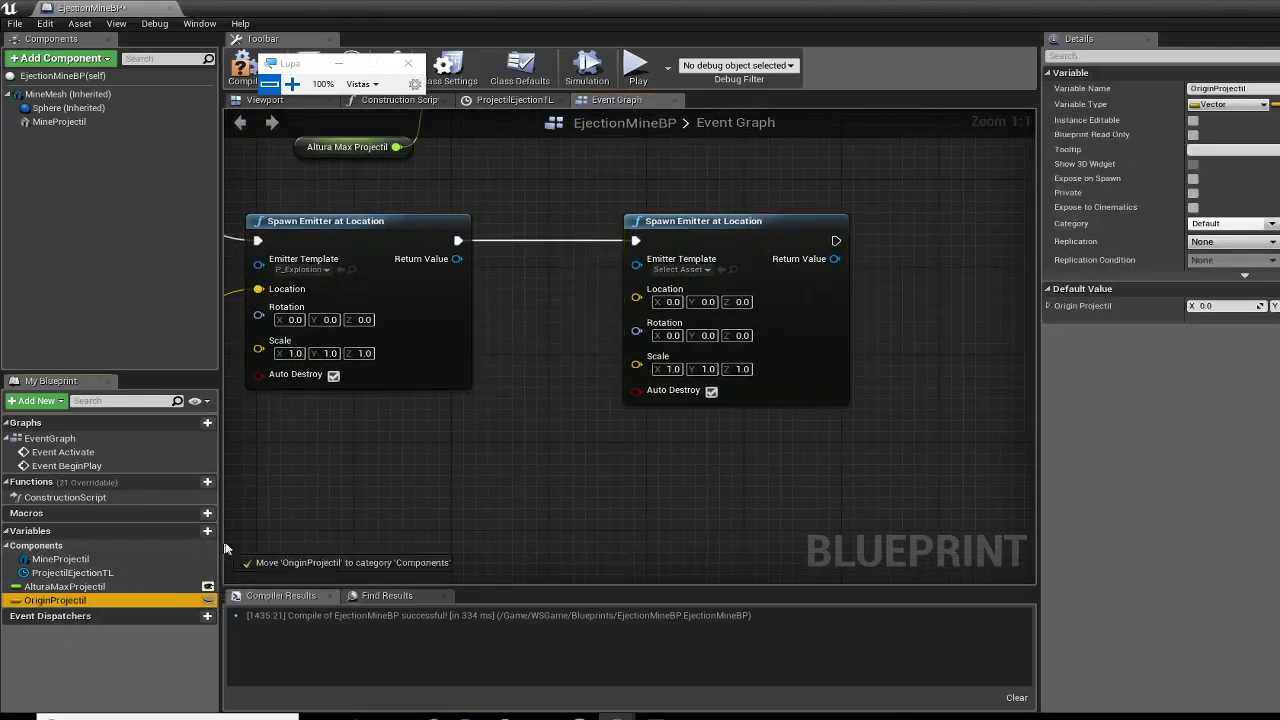
drag(416, 422, 418, 417)
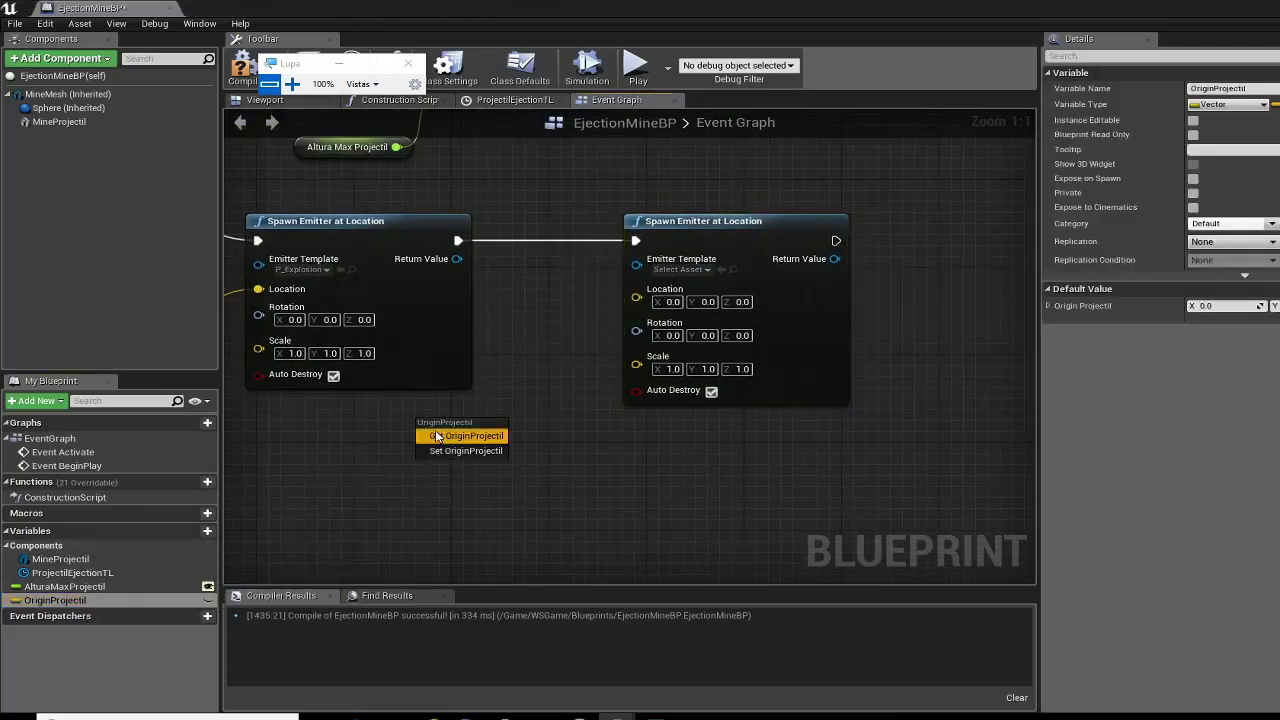
click(465, 432)
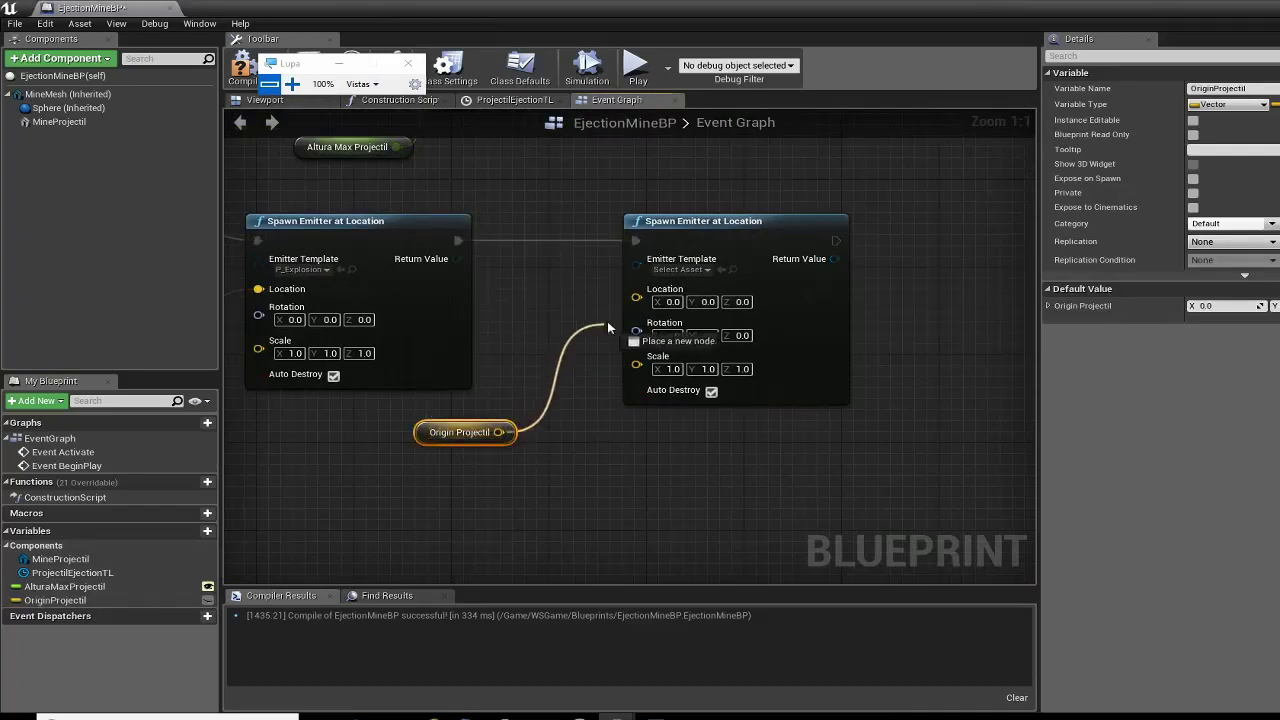
drag(499, 432, 637, 297)
Set the second Spawn Emitter's template to P_Smoke.
scroll(673, 281, up, 3)
scroll(673, 281, up, 3)
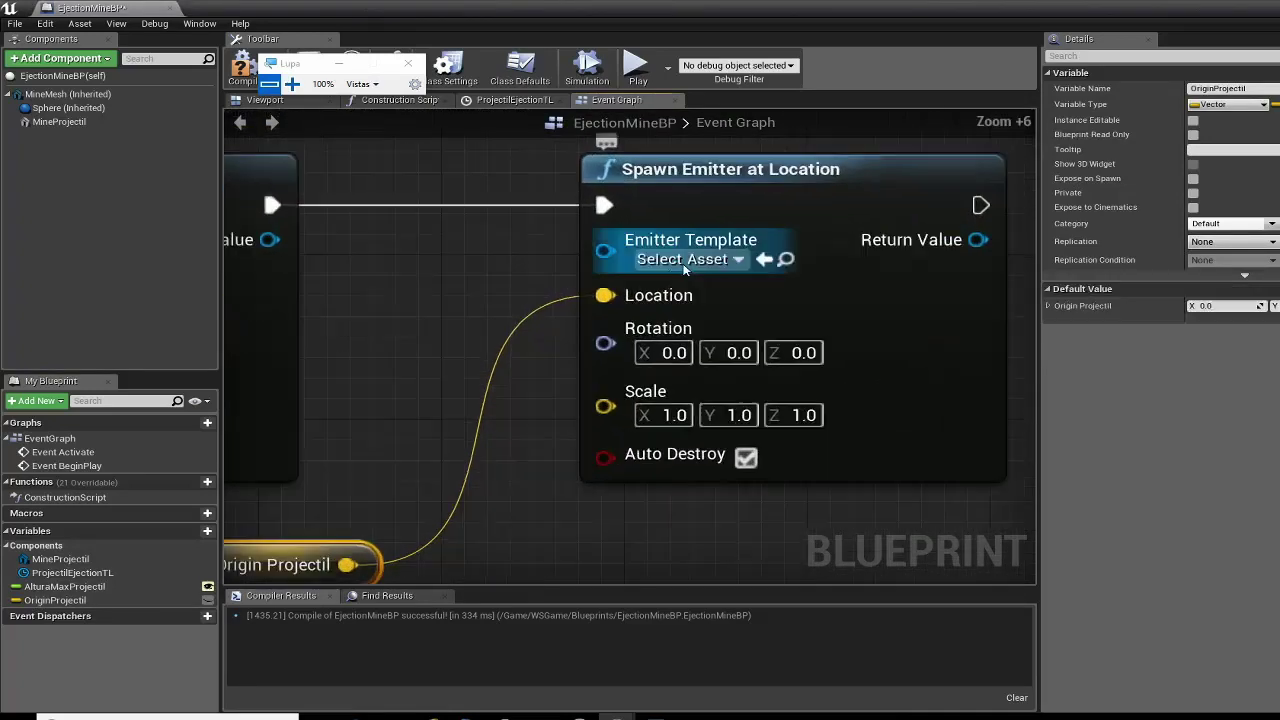
click(684, 259)
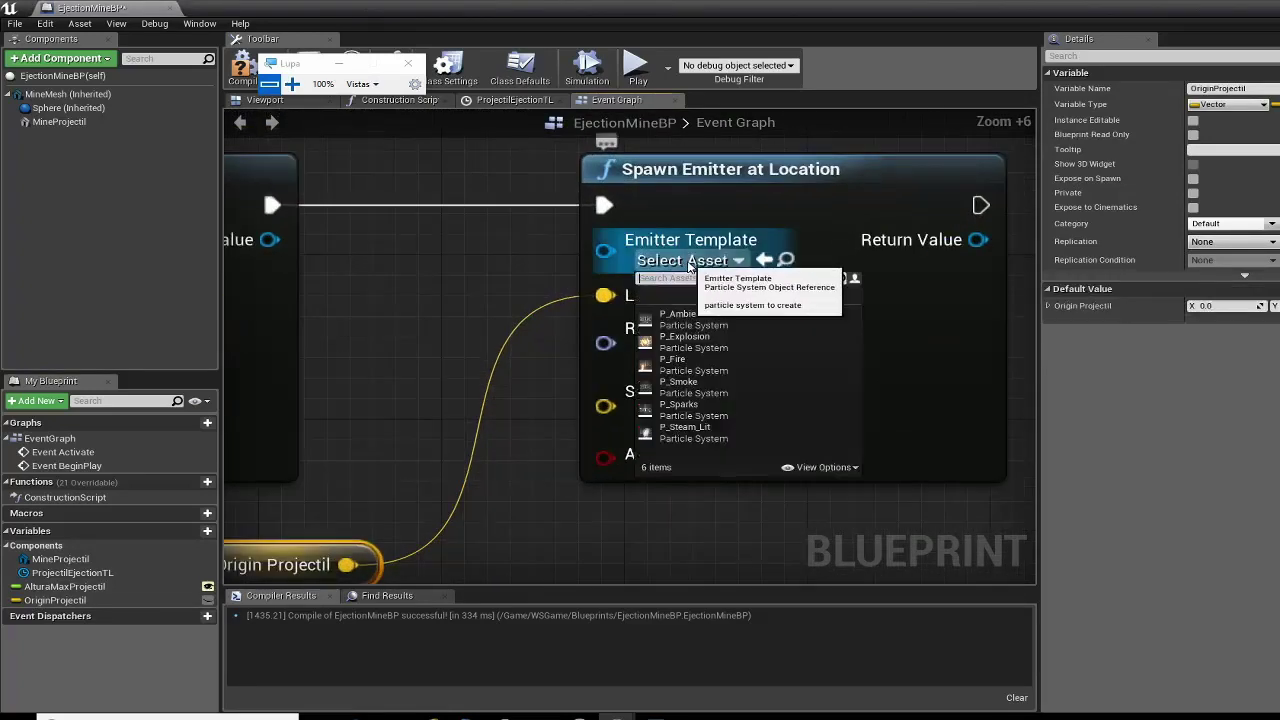
click(680, 384)
Move DestroyComponent and Mine Projectil left beside the smoke spawner and review the full chain.
scroll(586, 481, down, 2)
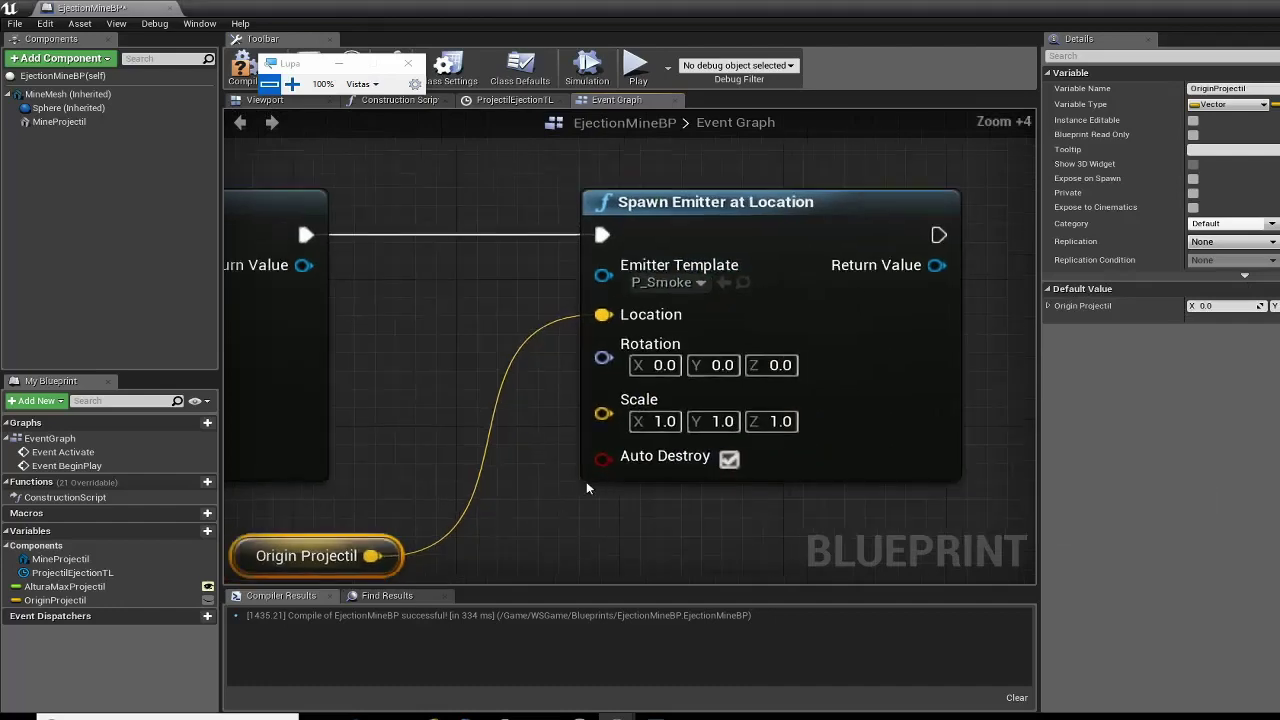
scroll(540, 430, down, 2)
scroll(495, 380, down, 2)
right_drag(495, 380, 249, 372)
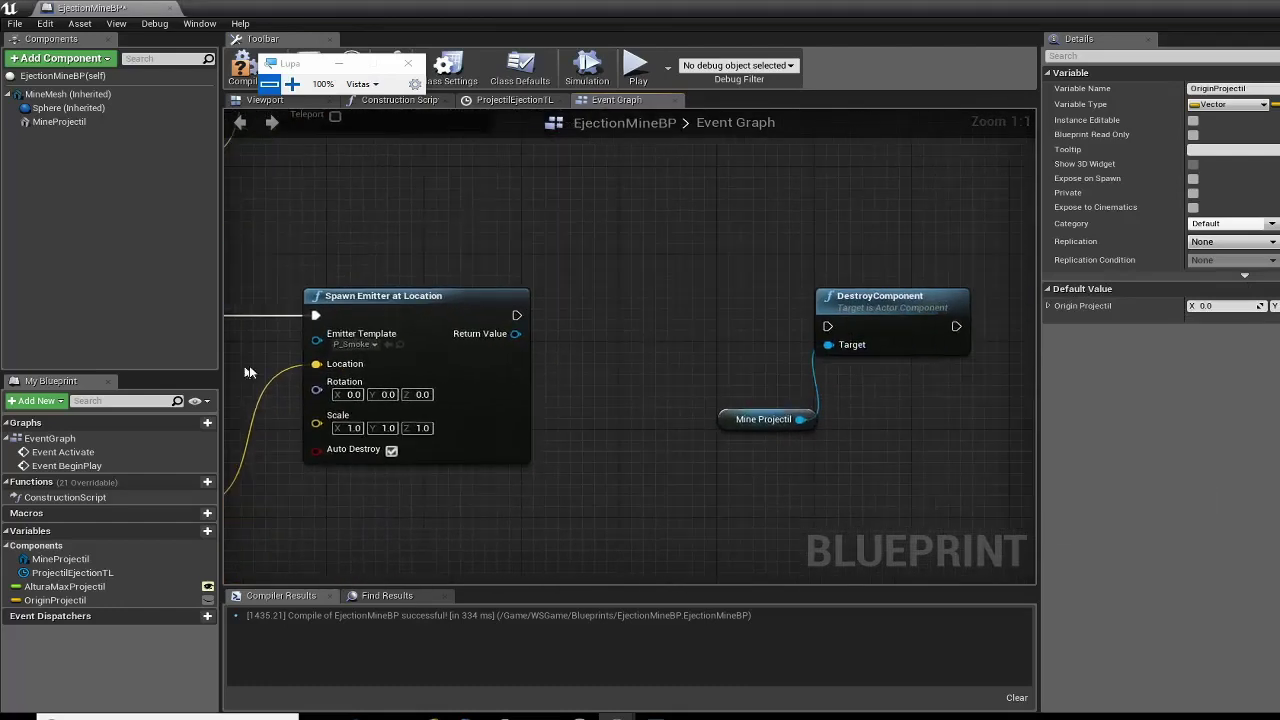
drag(730, 291, 962, 456)
drag(897, 342, 738, 342)
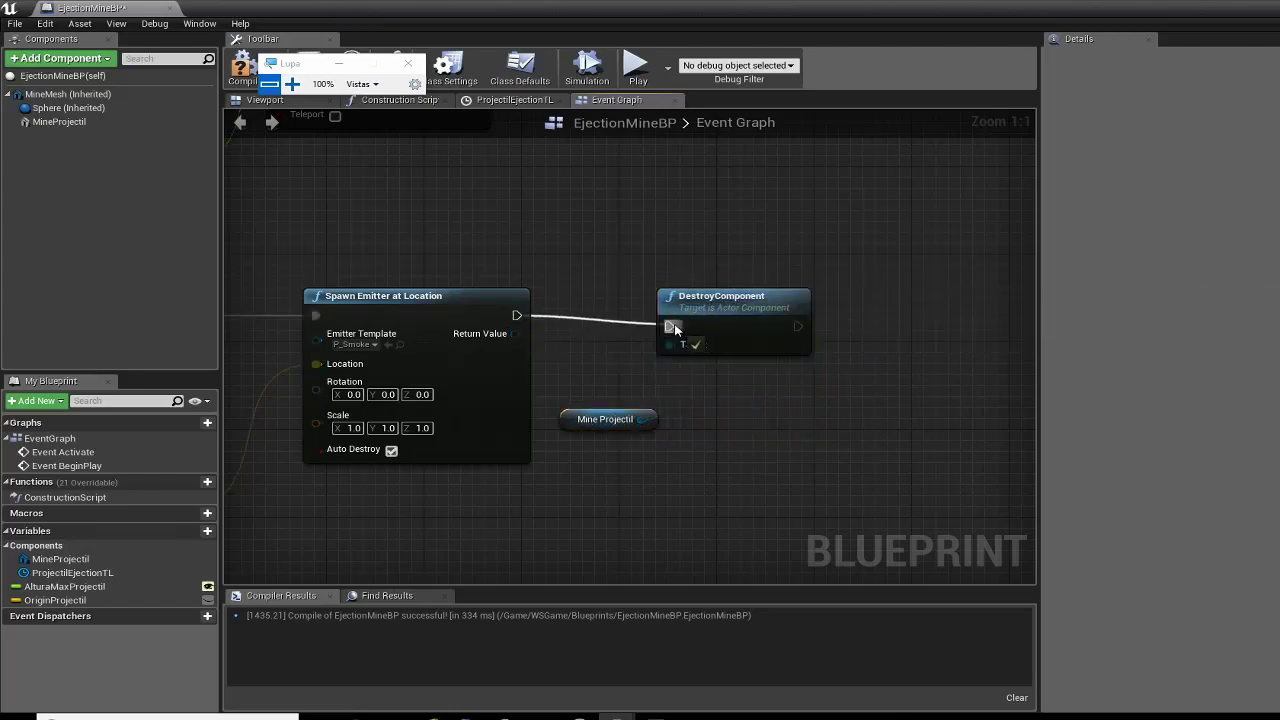
scroll(490, 360, down, 2)
right_drag(302, 372, 572, 372)
right_drag(253, 238, 418, 238)
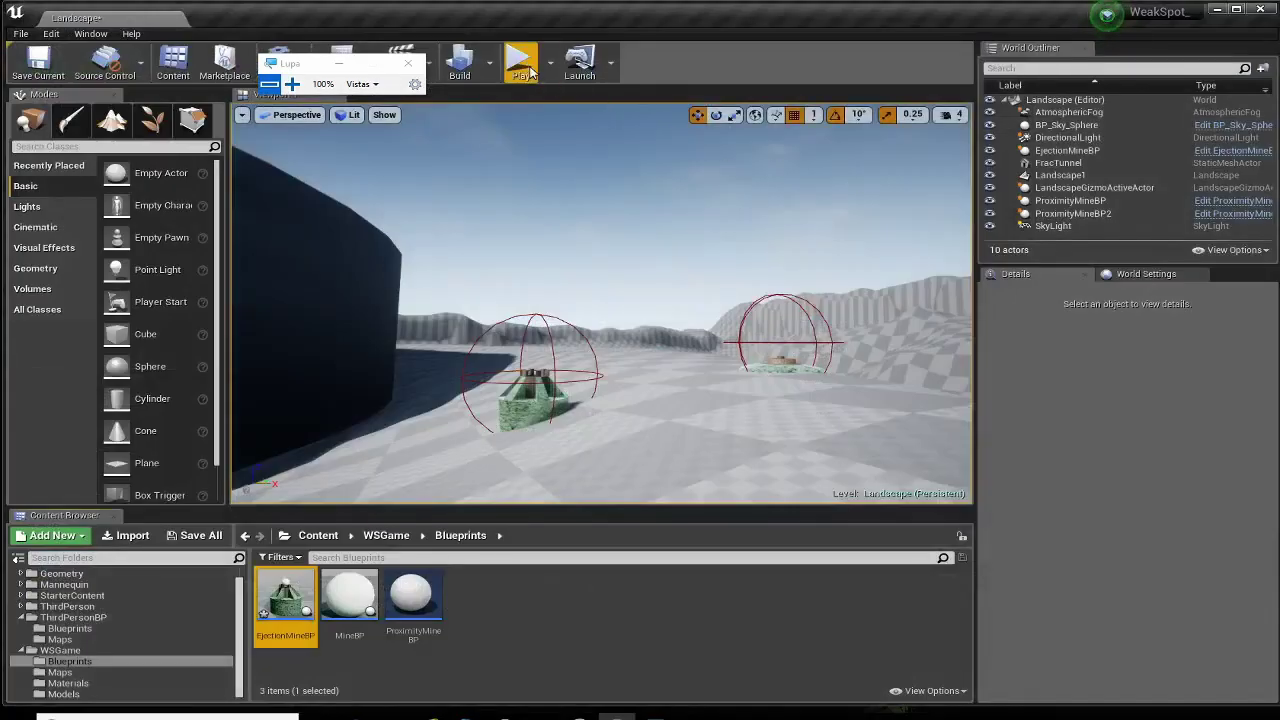
Play the level, walk onto the mine to trigger explosion and smoke, then stop with Esc.
click(527, 68)
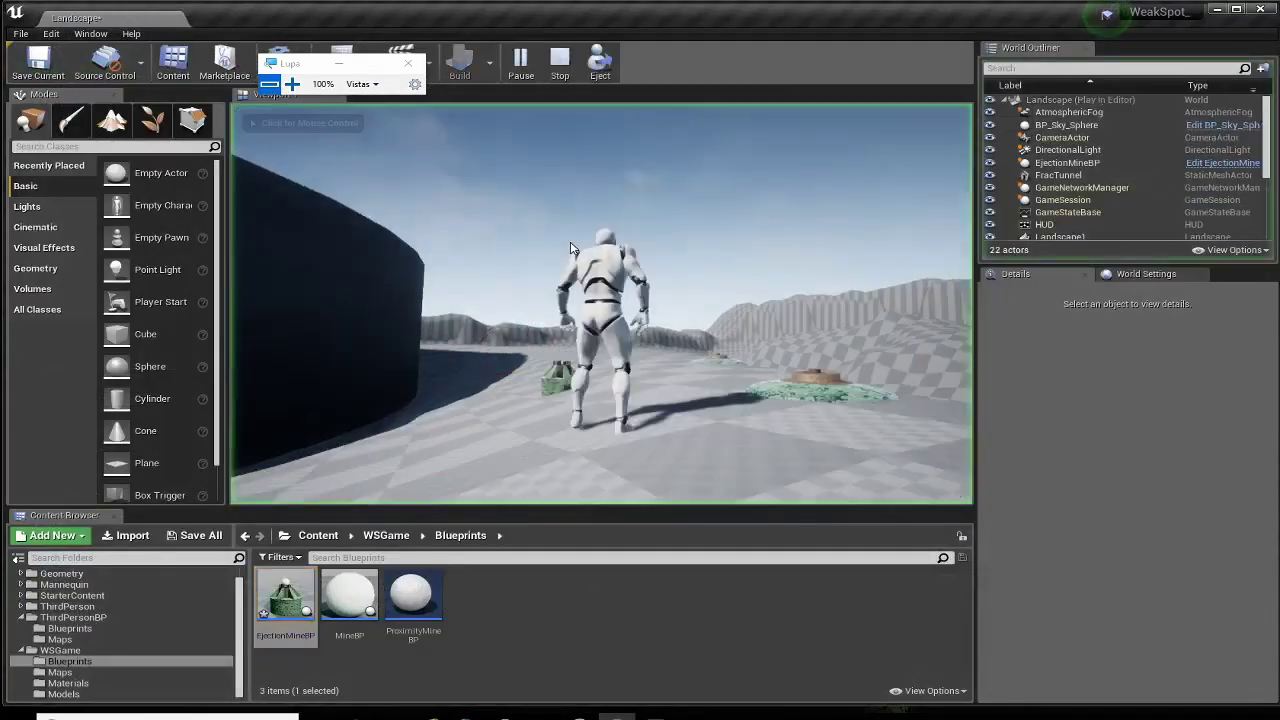
key(w)
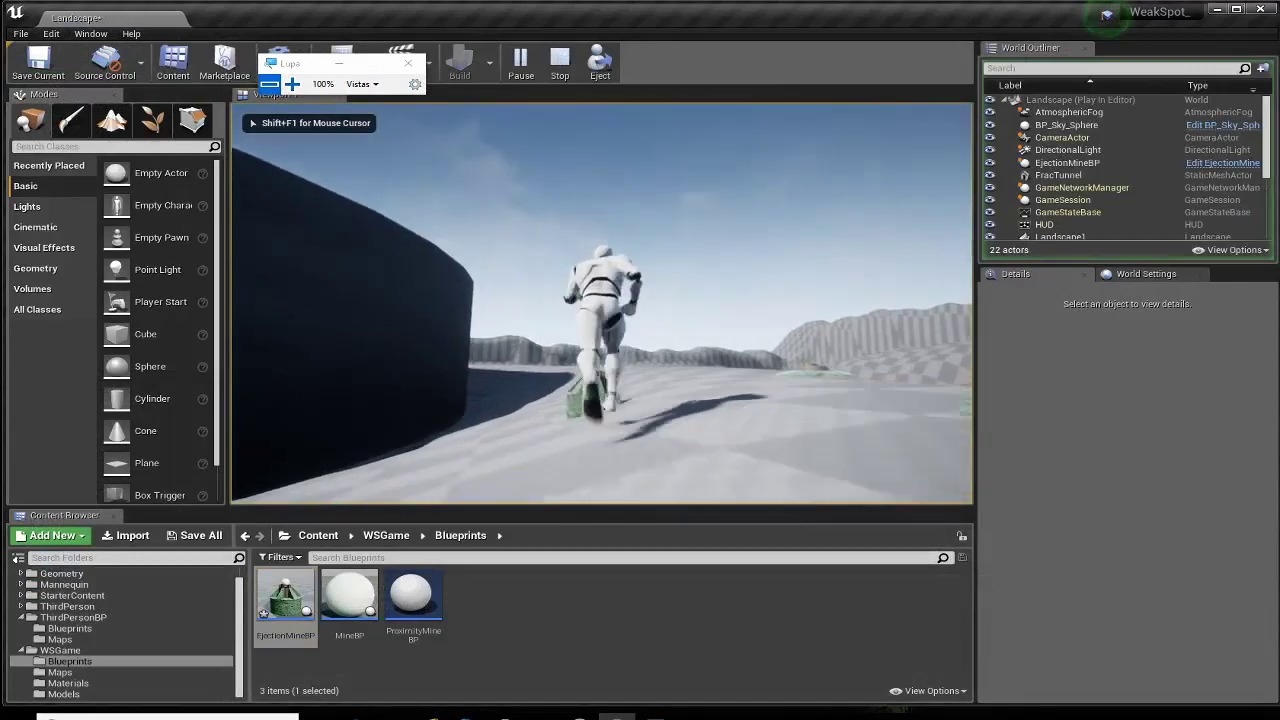
key(w)
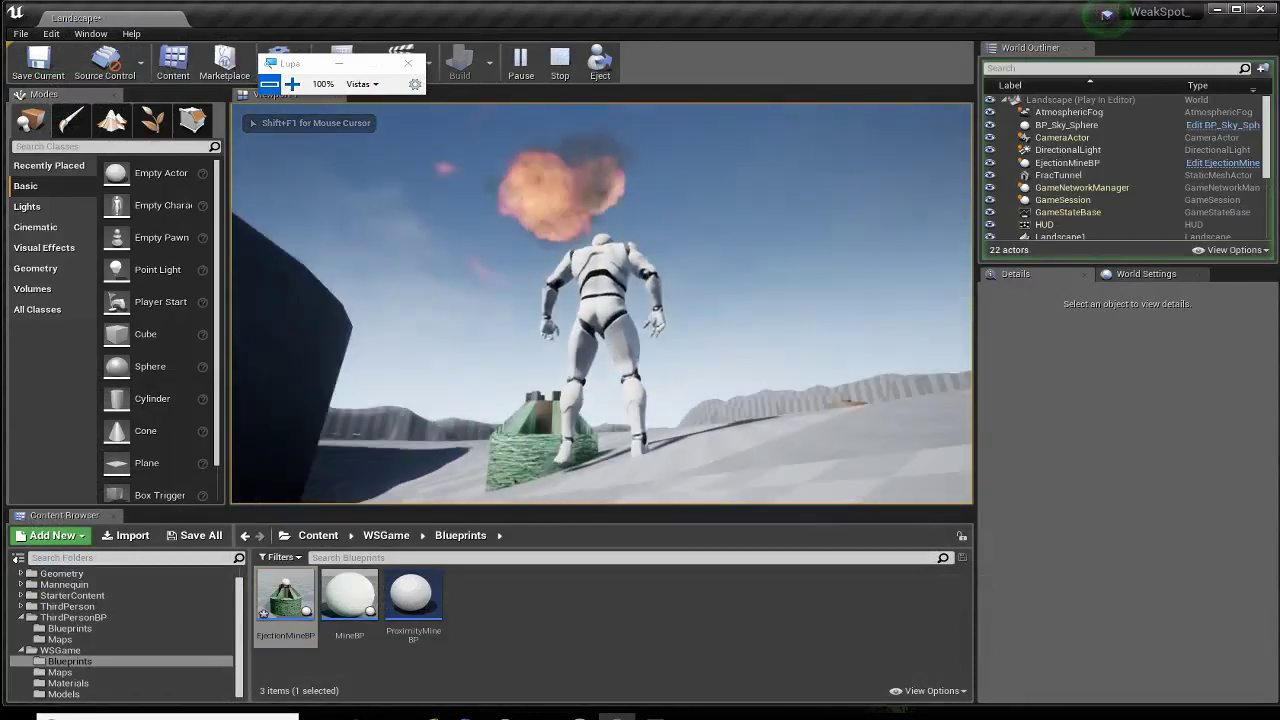
key(w)
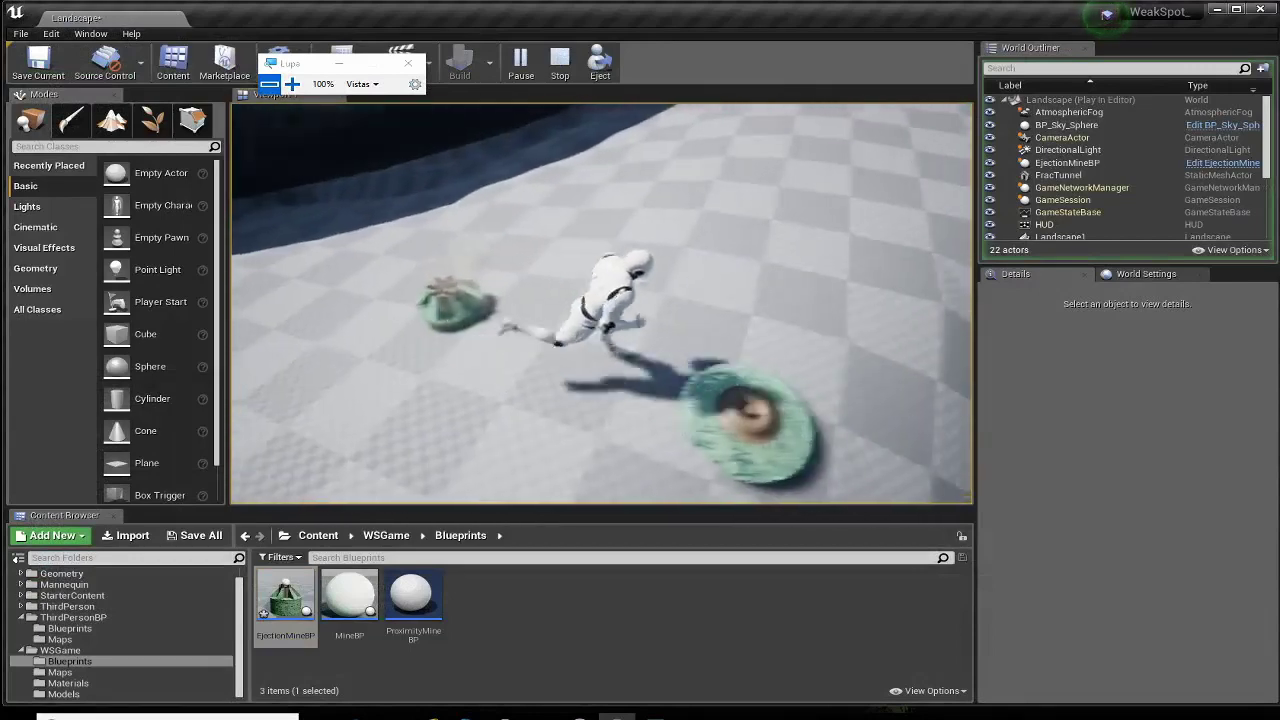
key(w)
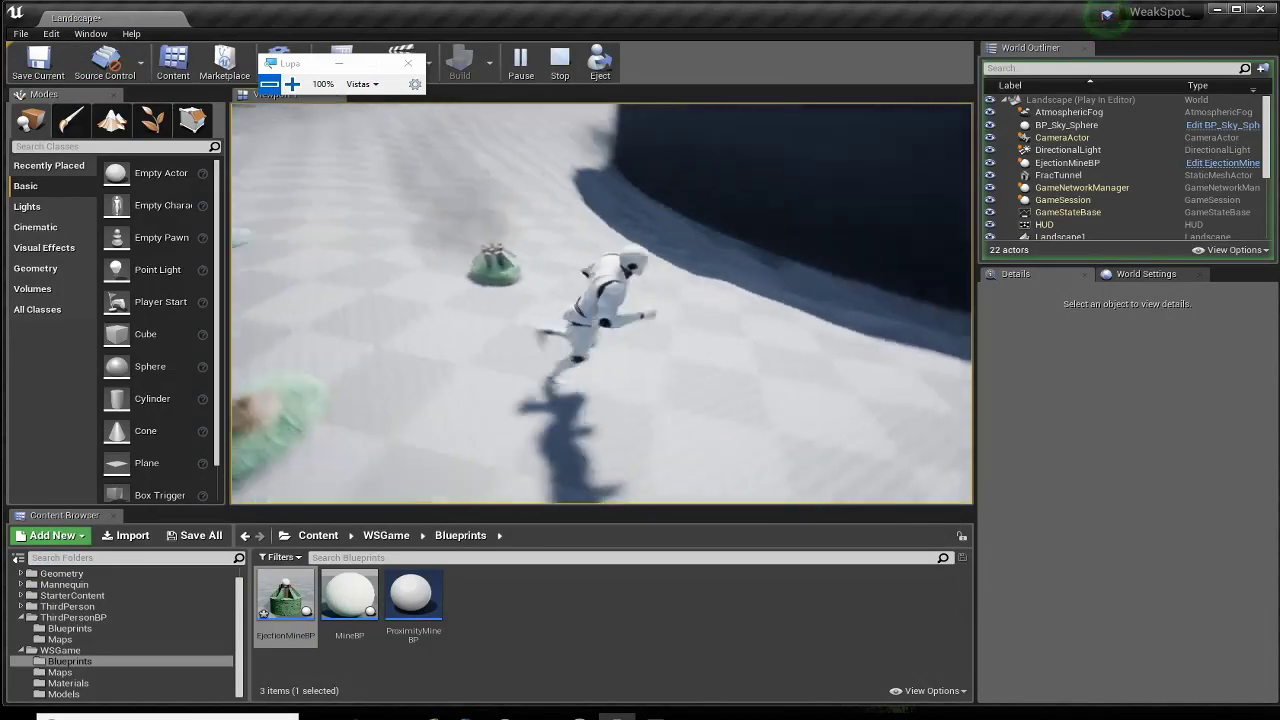
key(w)
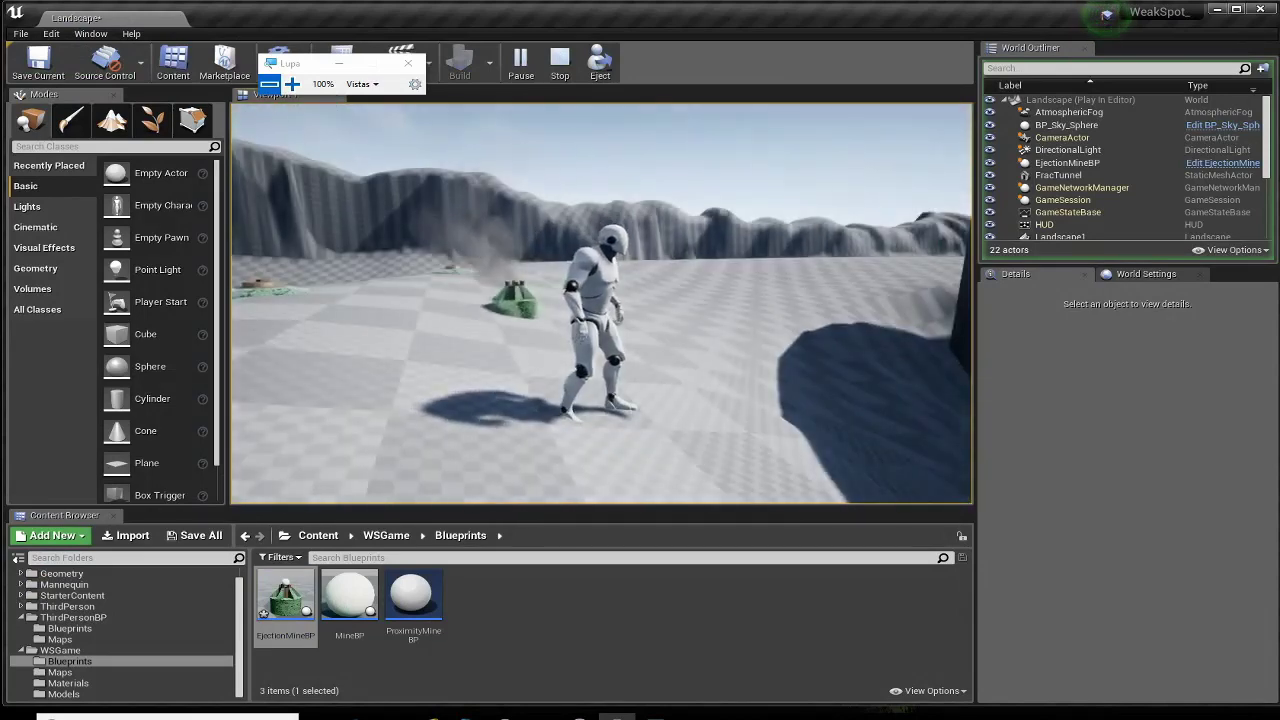
key(w)
key(Escape)
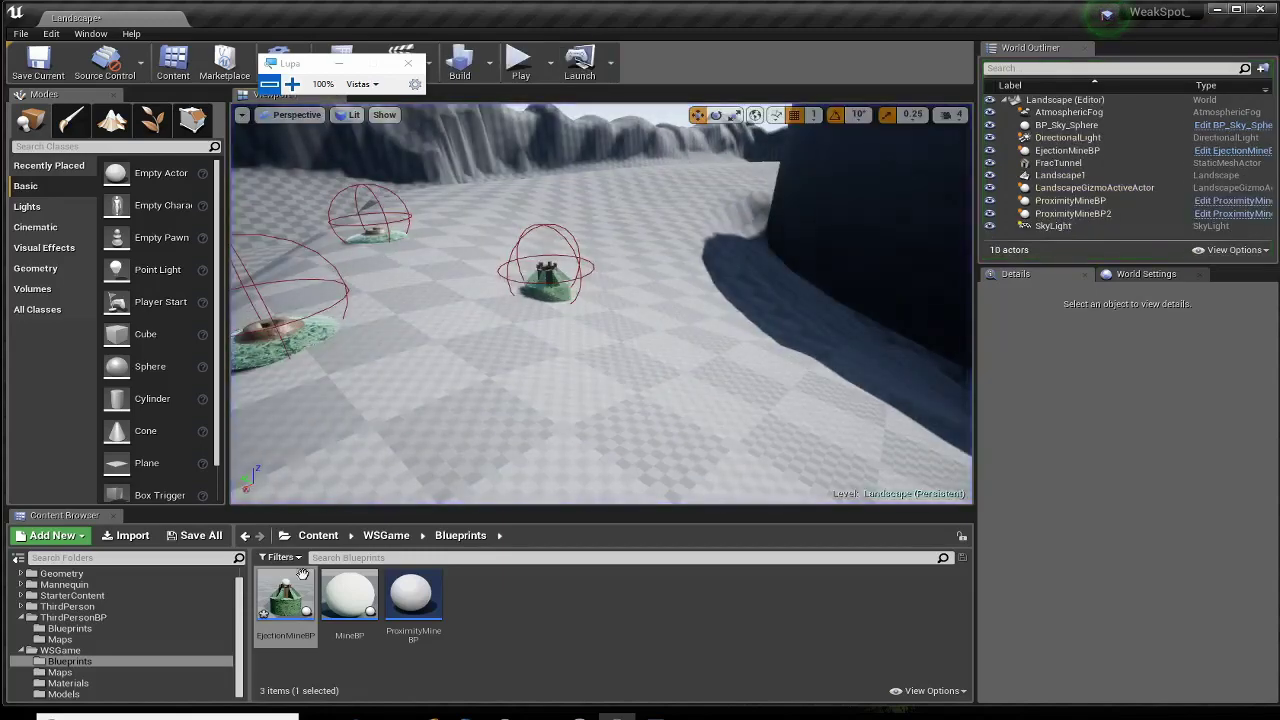
Drop a second EjectionMineBP into the level and nudge it along X and Y near the others.
drag(302, 574, 494, 429)
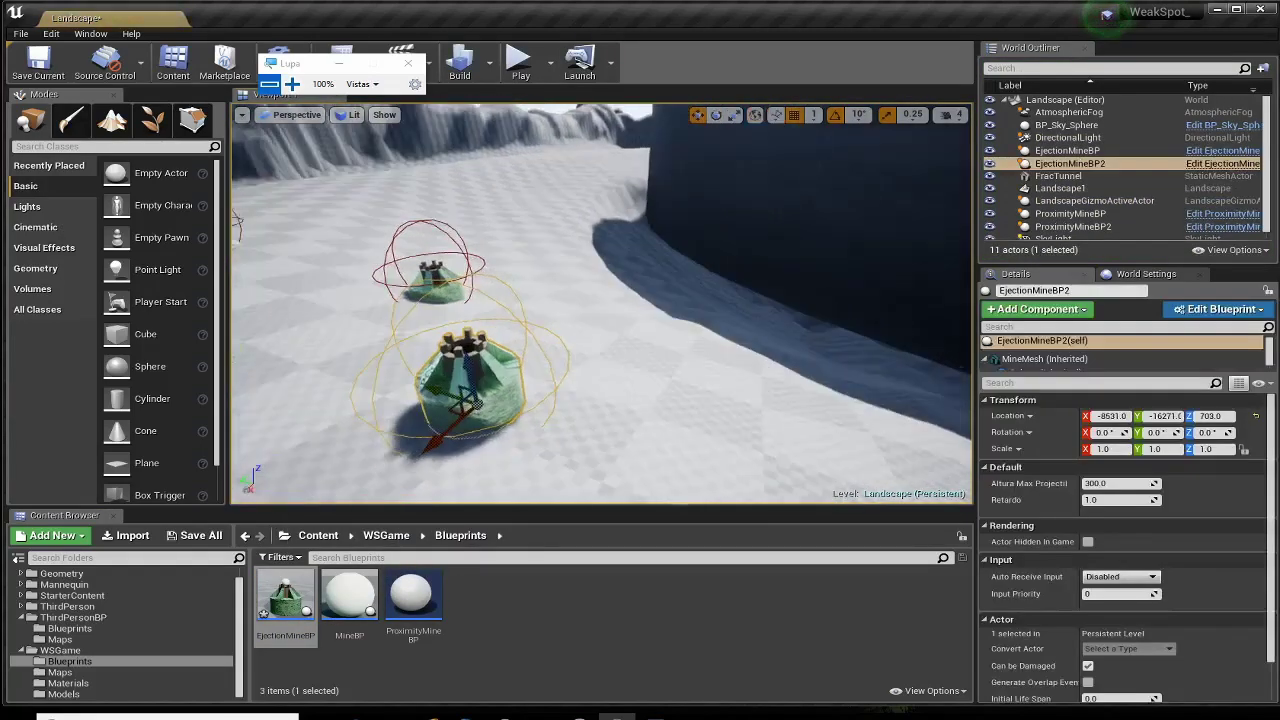
scroll(501, 424, down, 3)
scroll(501, 424, down, 3)
scroll(501, 424, down, 2)
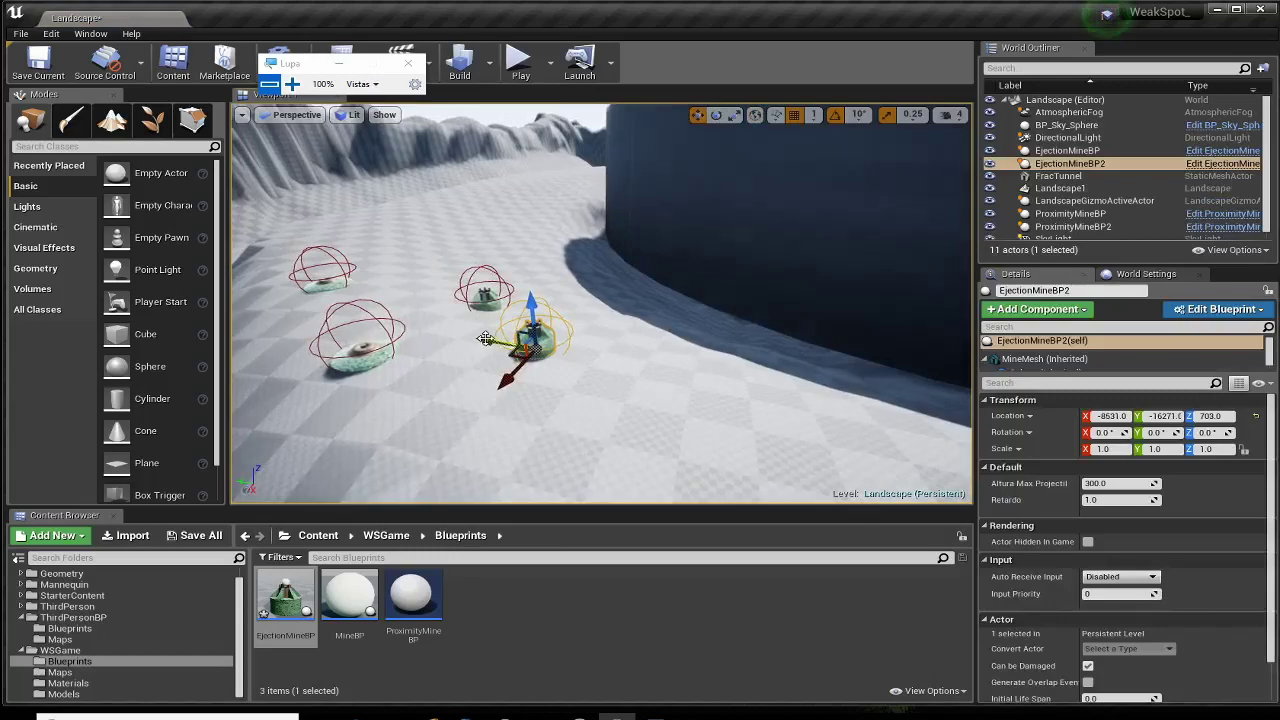
drag(484, 339, 595, 344)
drag(650, 395, 621, 444)
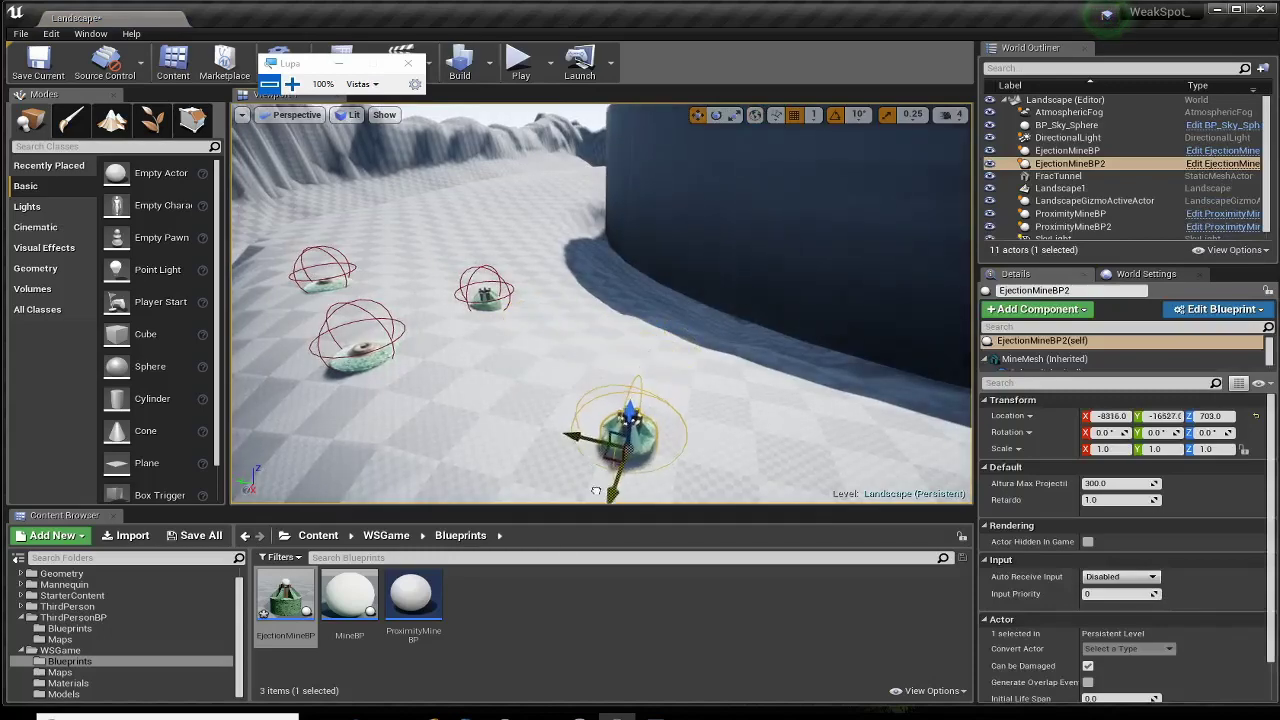
mouse_move(621, 444)
right_down()
mouse_move(560, 430)
mouse_move(640, 432)
right_up()
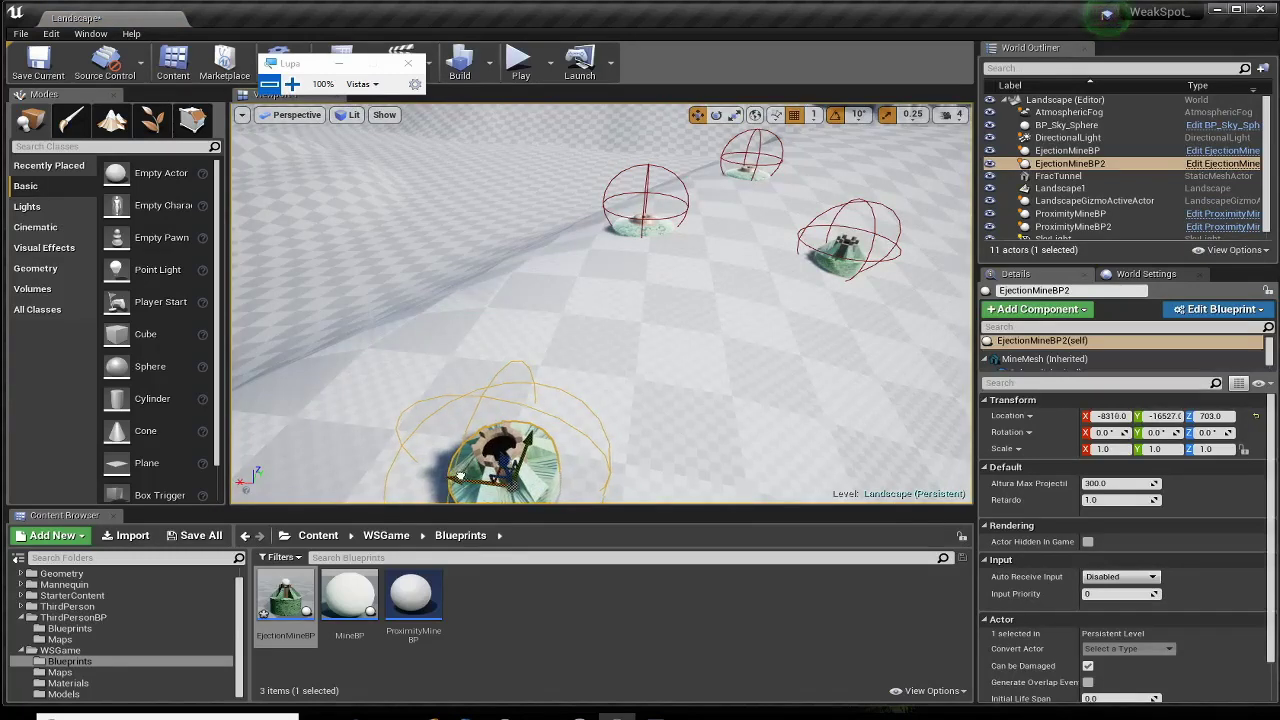
drag(460, 476, 412, 478)
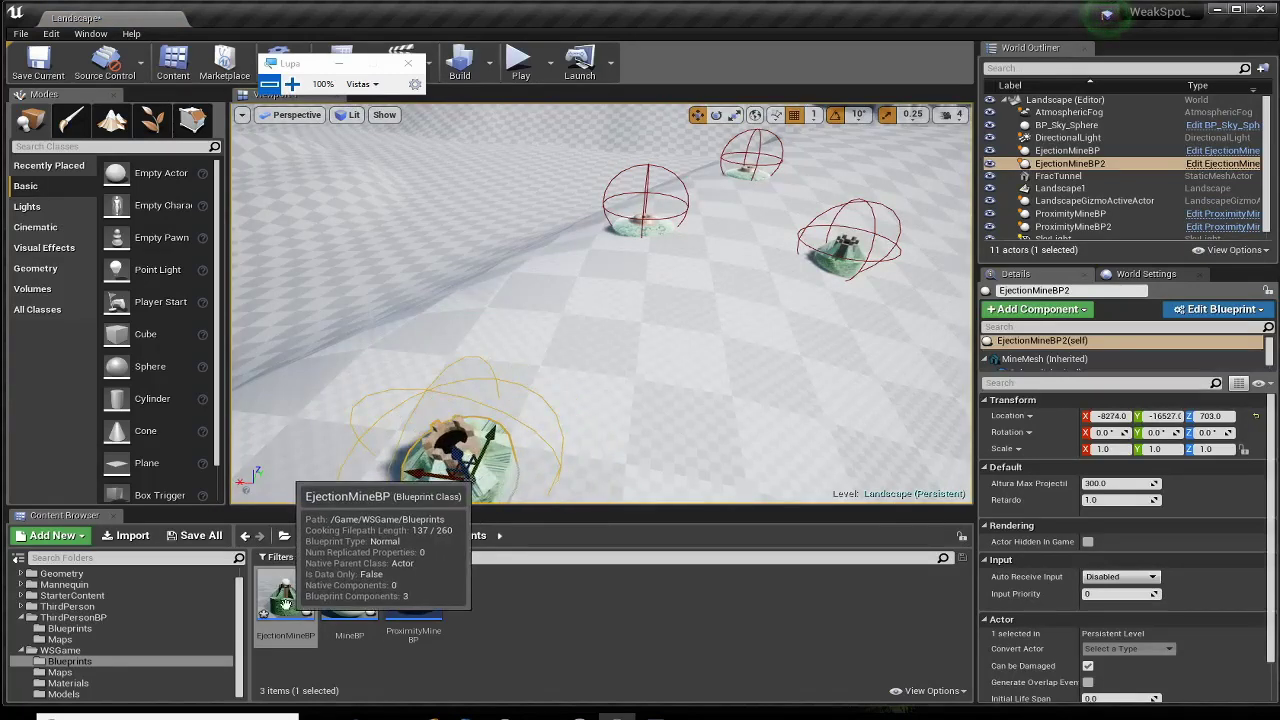
double_click(285, 600)
right_drag(274, 258, 417, 465)
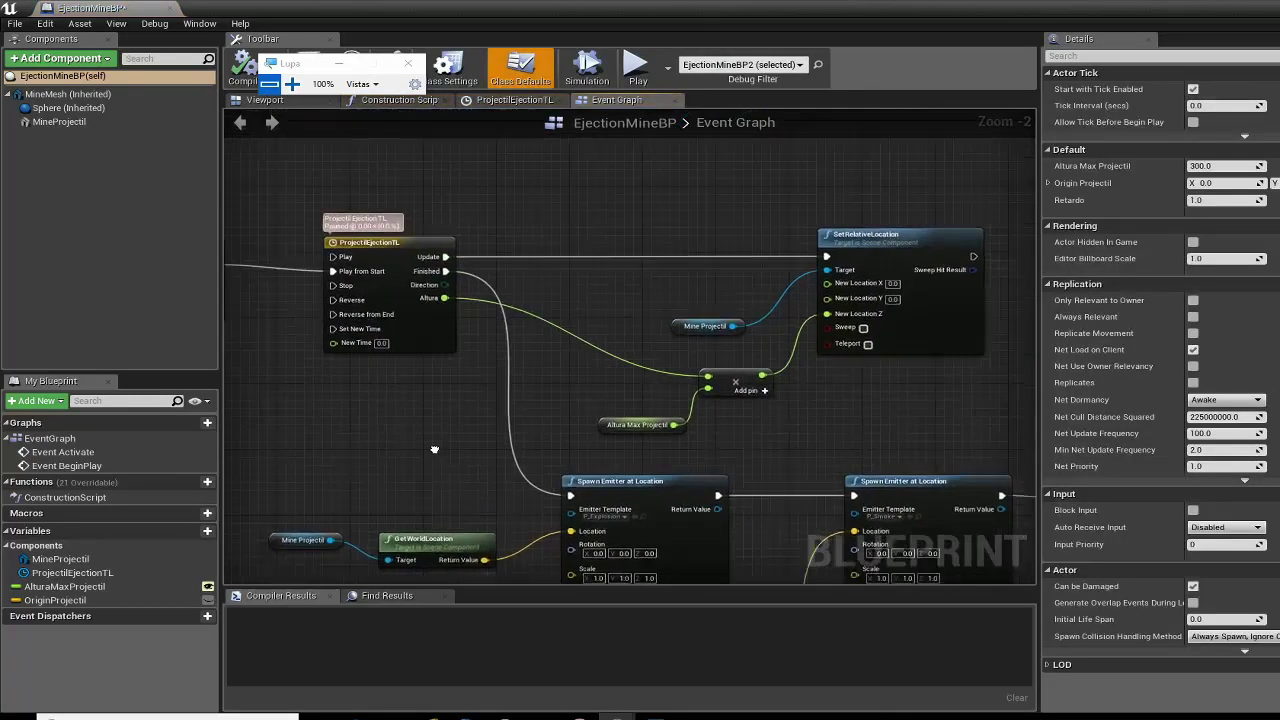
scroll(417, 465, up, 2)
right_drag(693, 408, 343, 420)
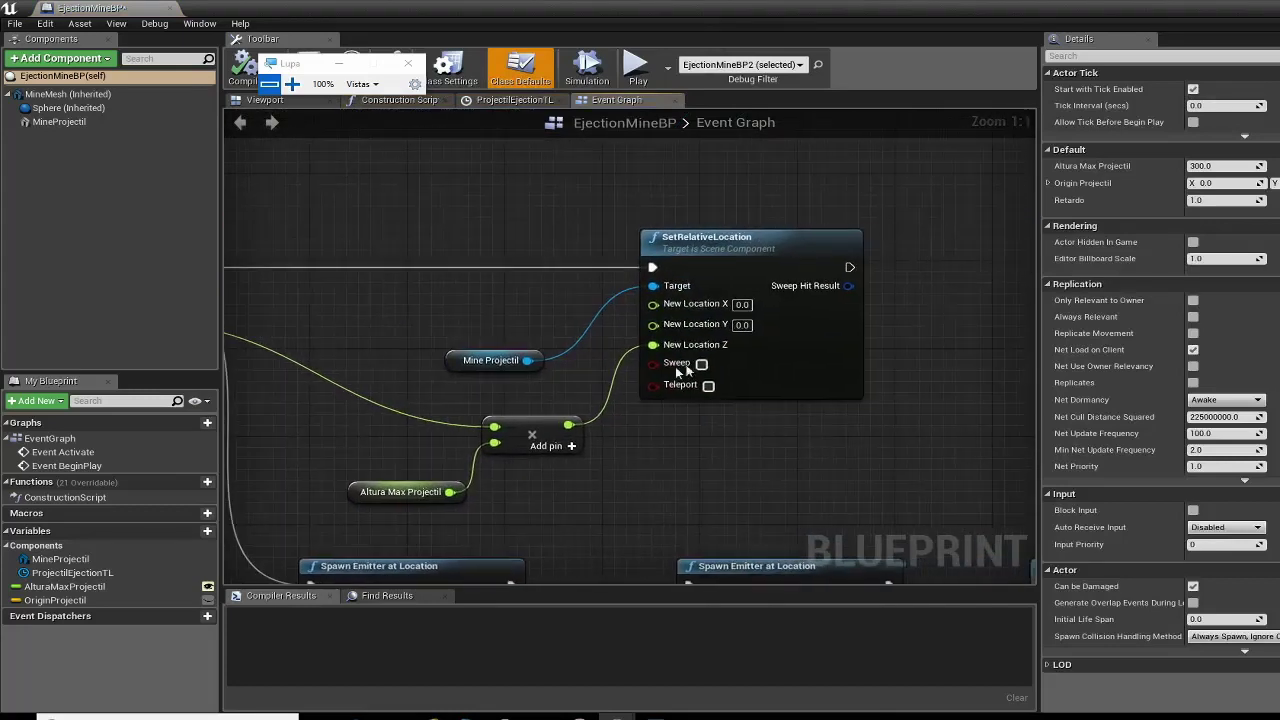
drag(772, 249, 770, 260)
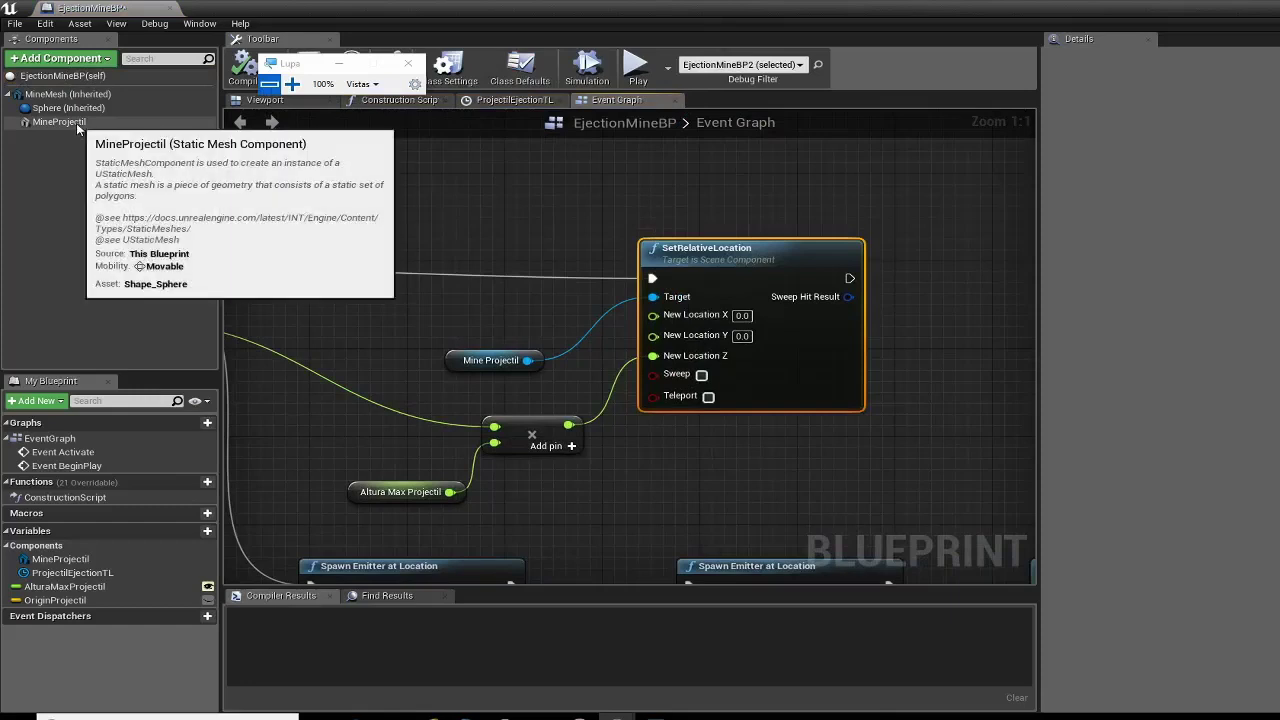
click(82, 95)
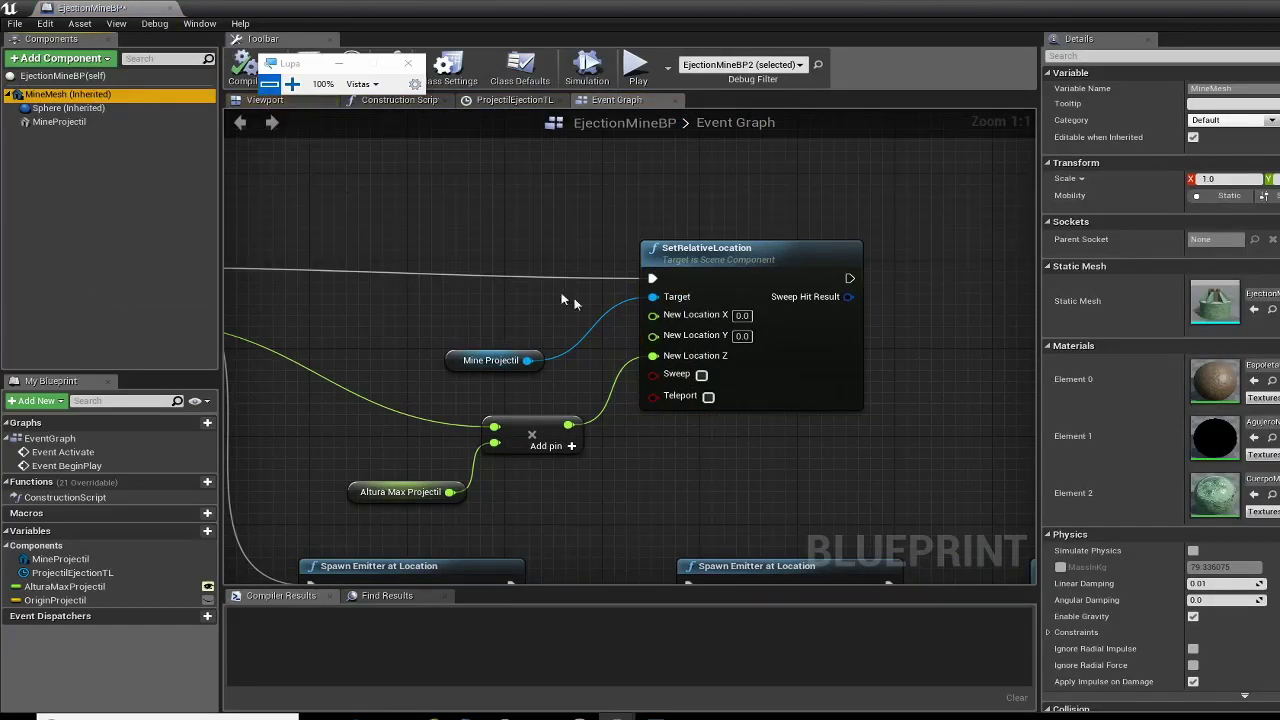
click(171, 10)
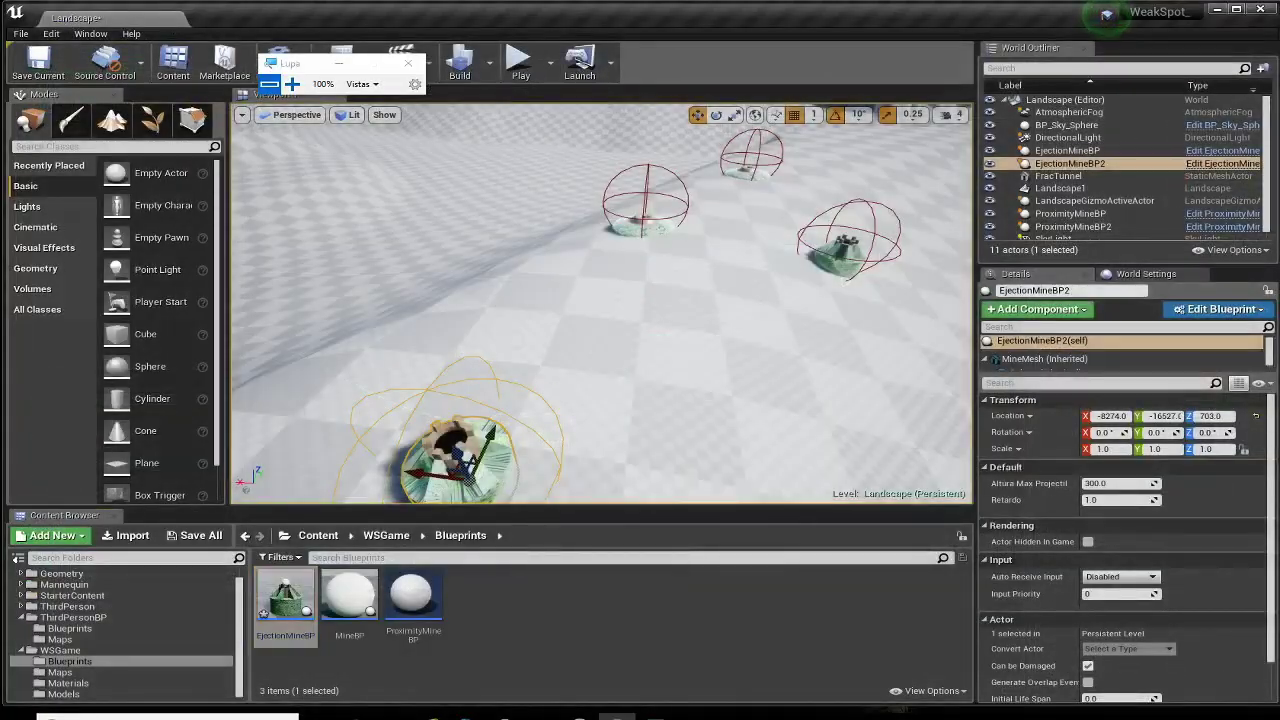
Move EjectionMineBP2 to a farther spot and lower it to about X -7204, Z 259.
right_drag(426, 388, 426, 388)
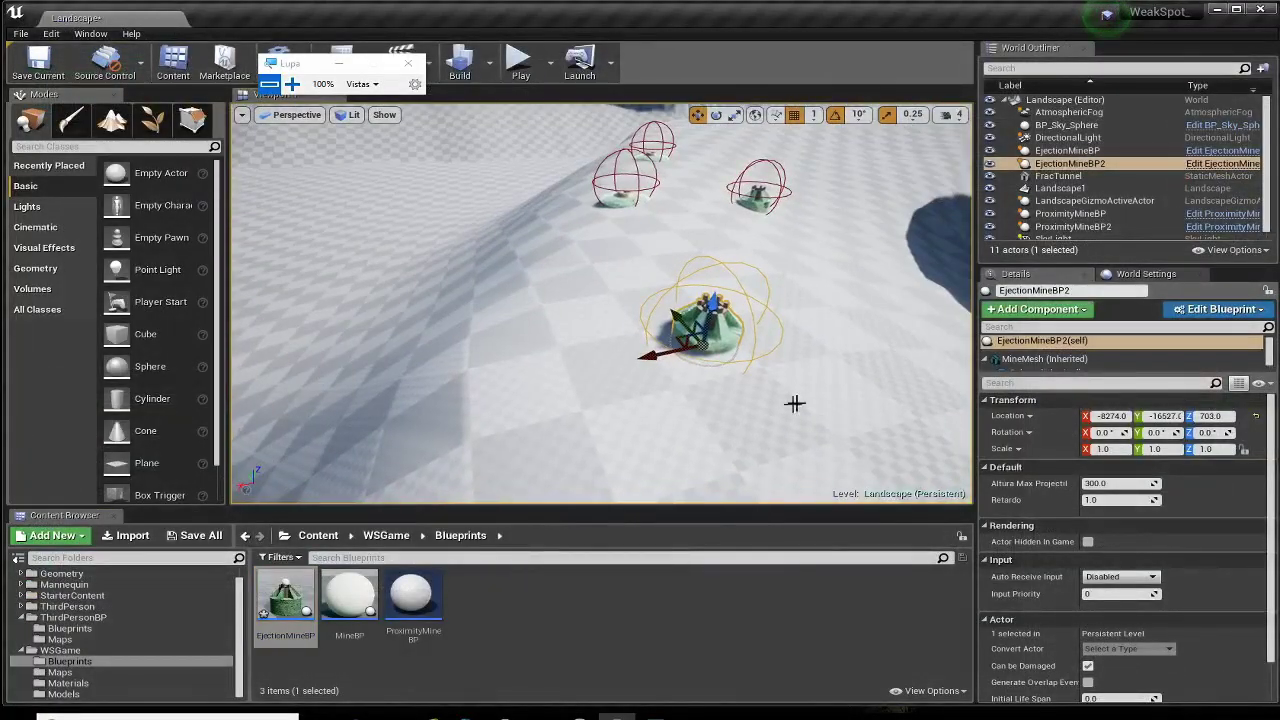
drag(716, 301, 714, 293)
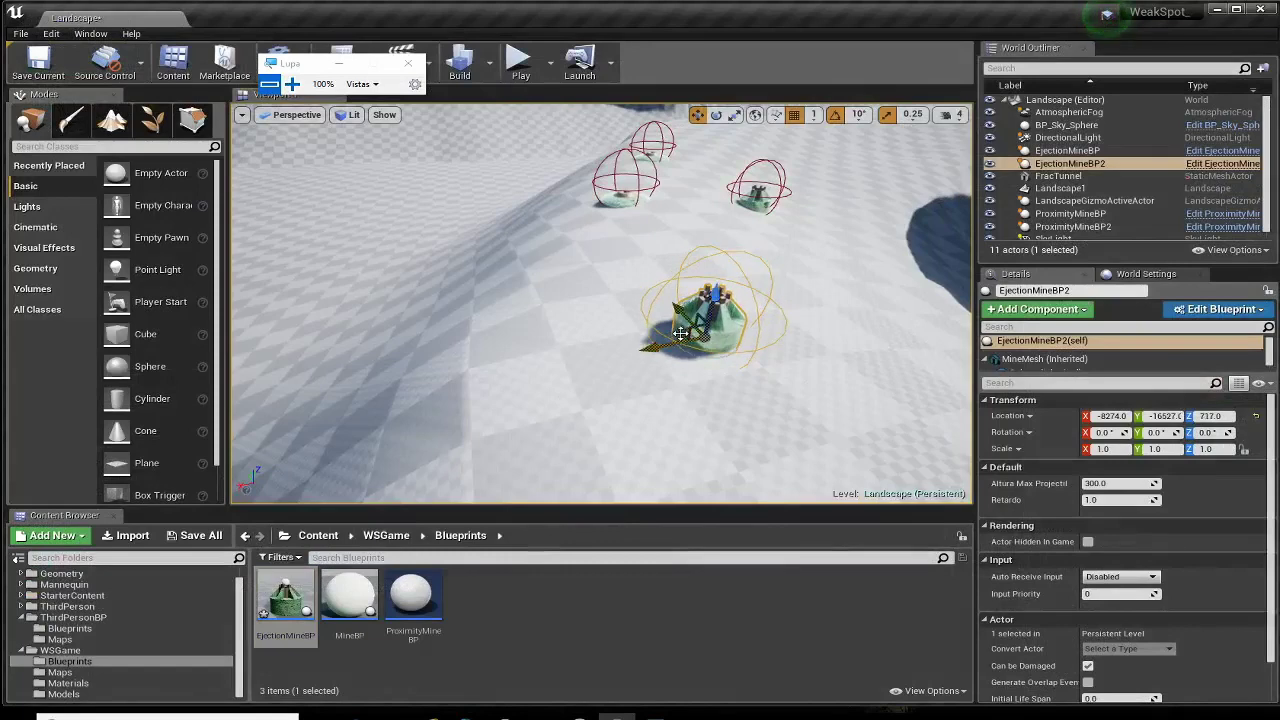
drag(680, 333, 469, 289)
key(f)
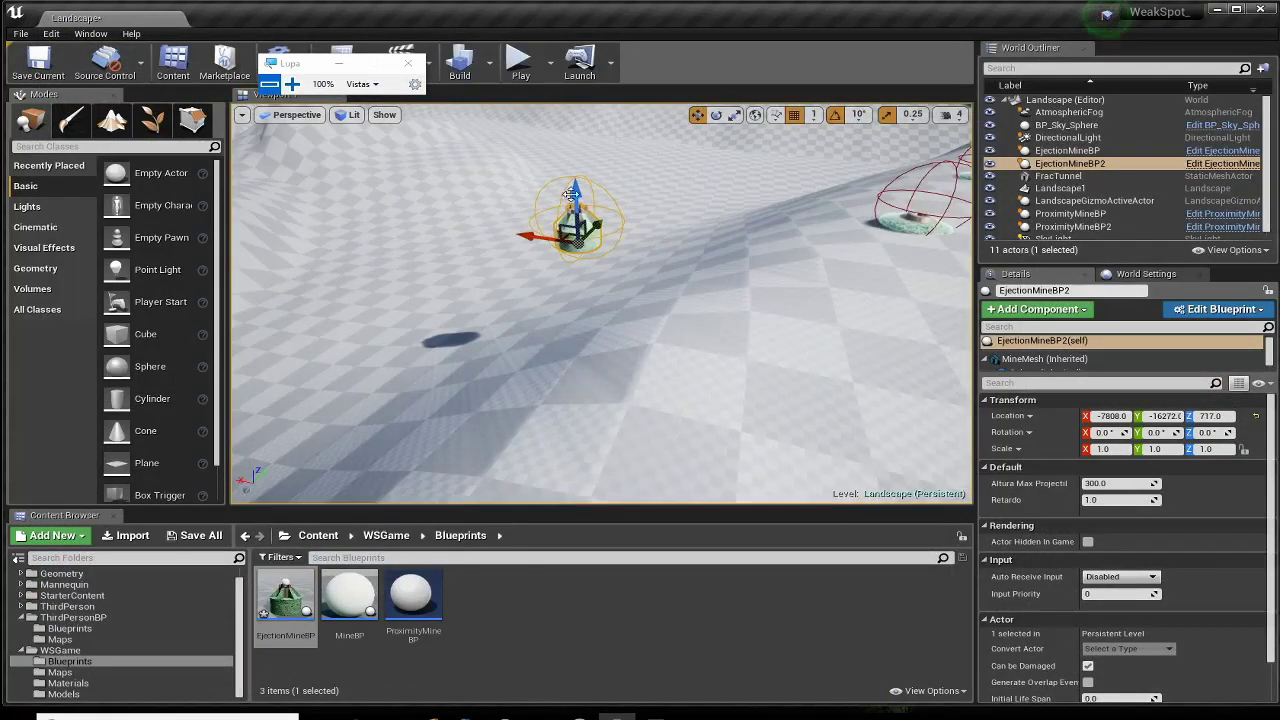
drag(571, 193, 576, 270)
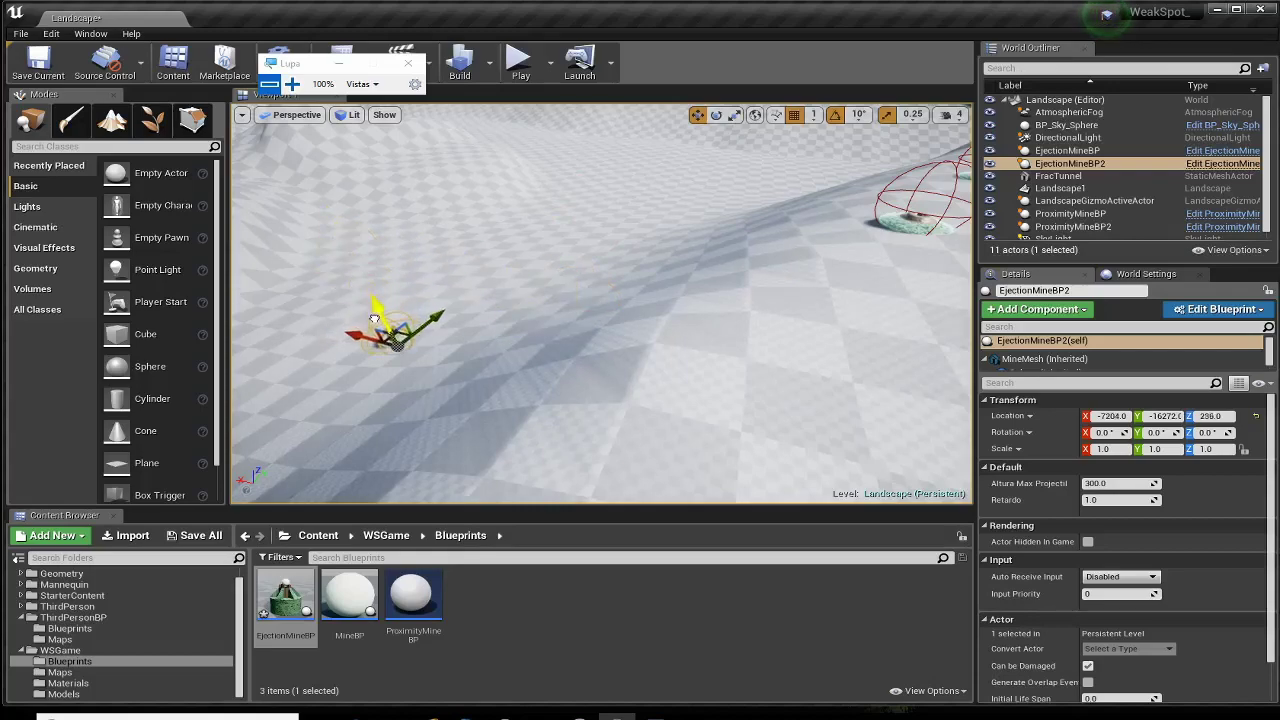
Start Play From Here at that spot and run the character forward.
right_click(700, 407)
click(740, 367)
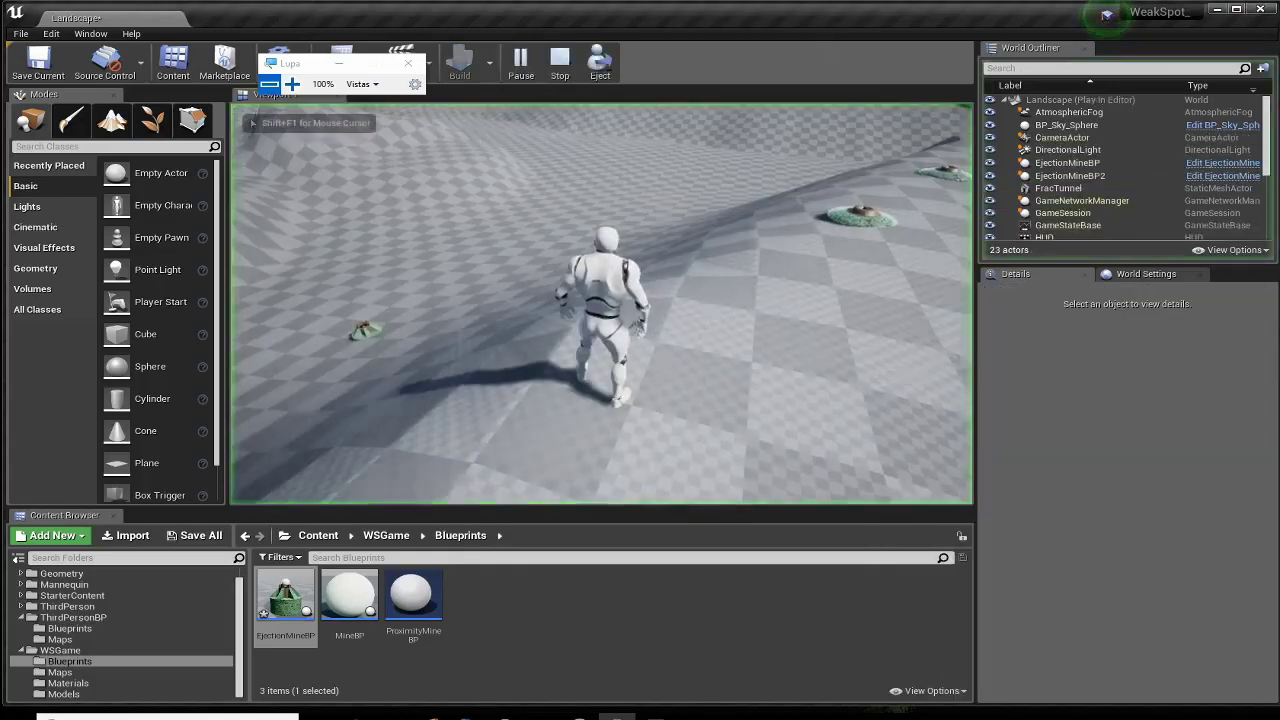
key(w)
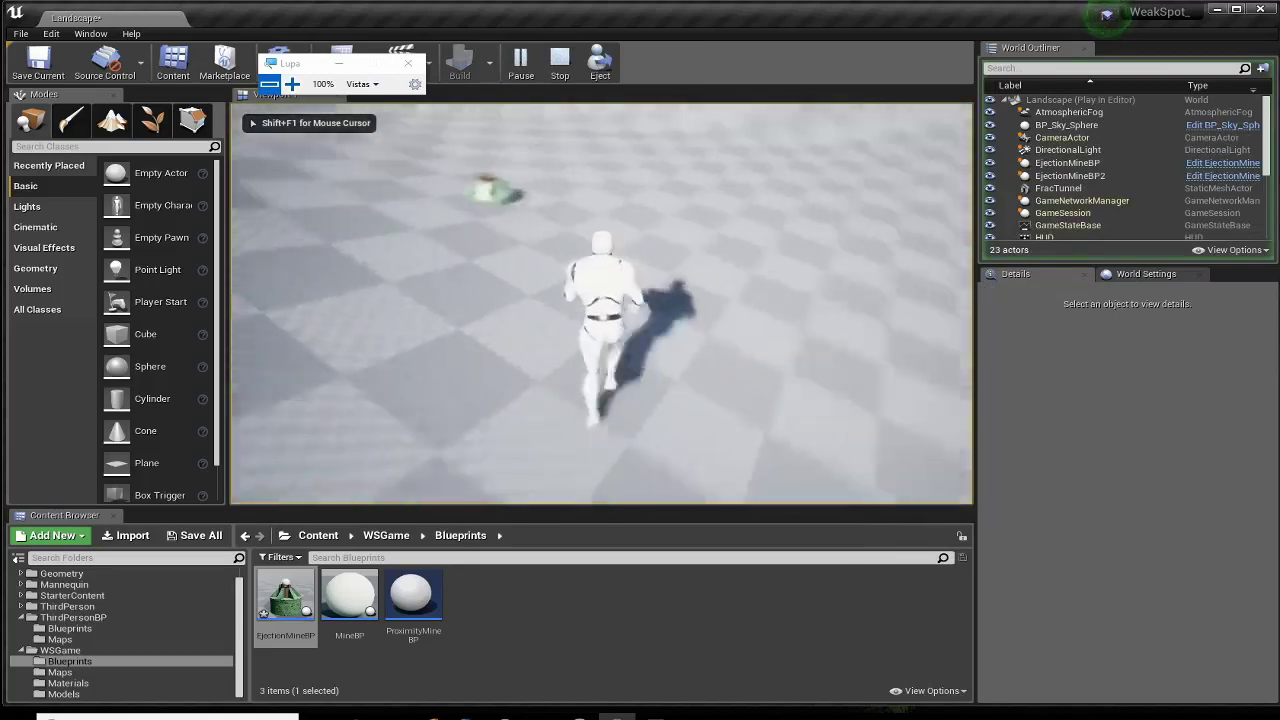